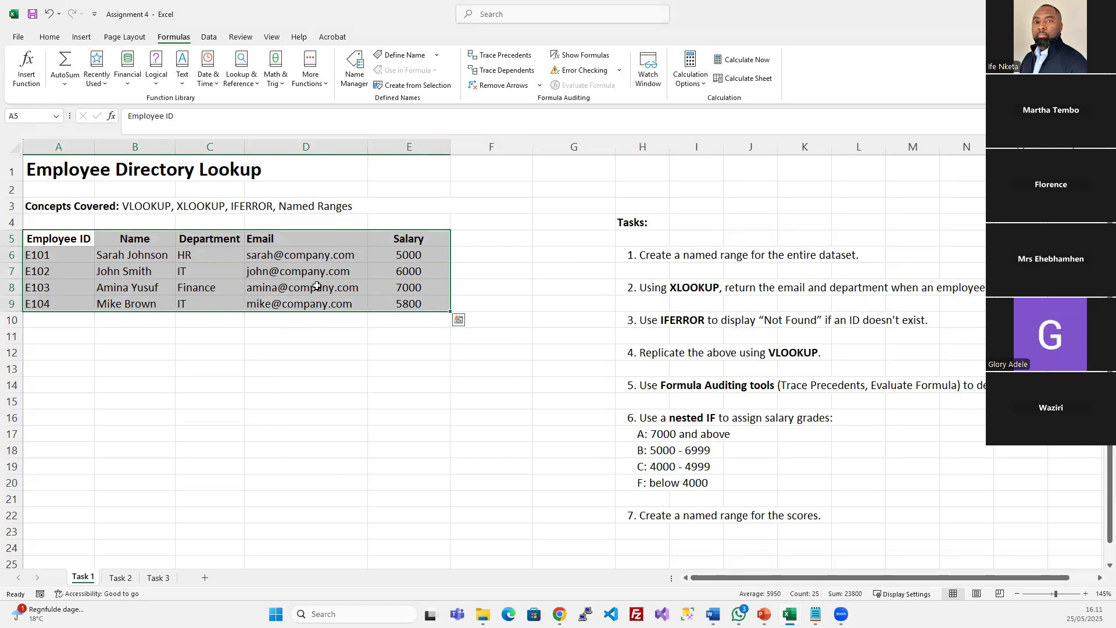
# Define the name Employee_Directory for A5:E9, fixing the invalid-name error before confirming
pyautogui.click(400, 55)
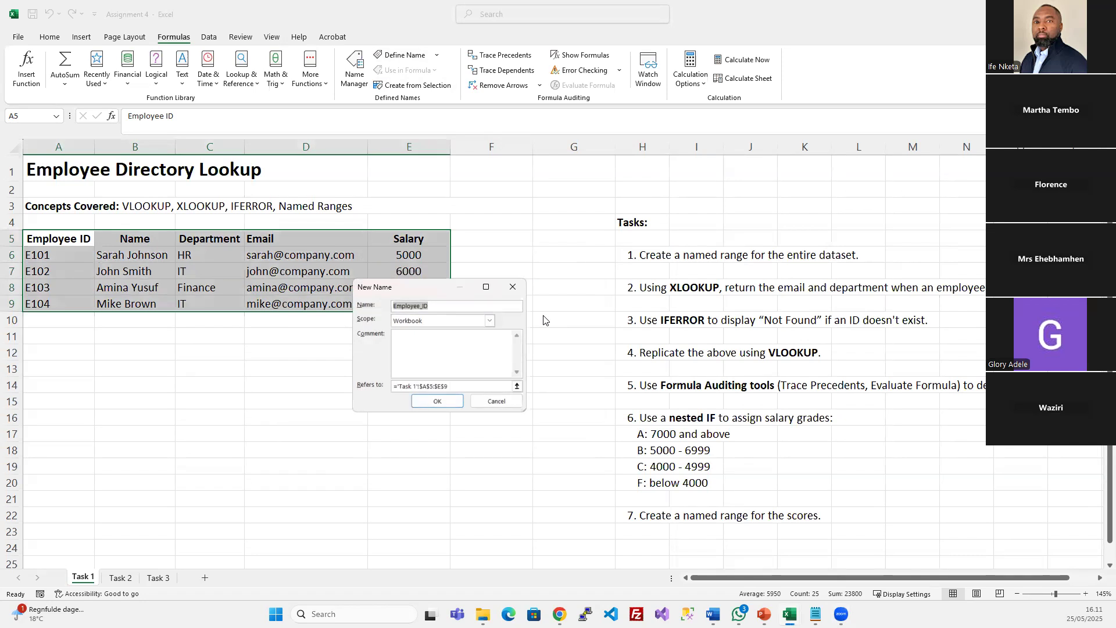
pyautogui.write('Em')
pyautogui.press('BackSpace')
pyautogui.press('Return')
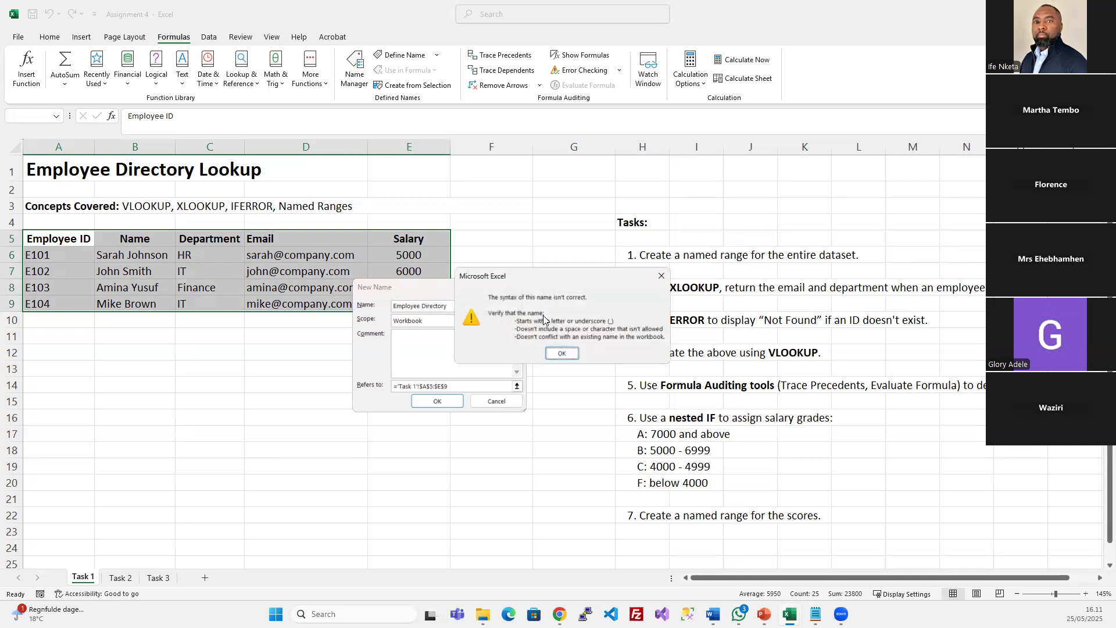
pyautogui.click(561, 353)
pyautogui.click(422, 306)
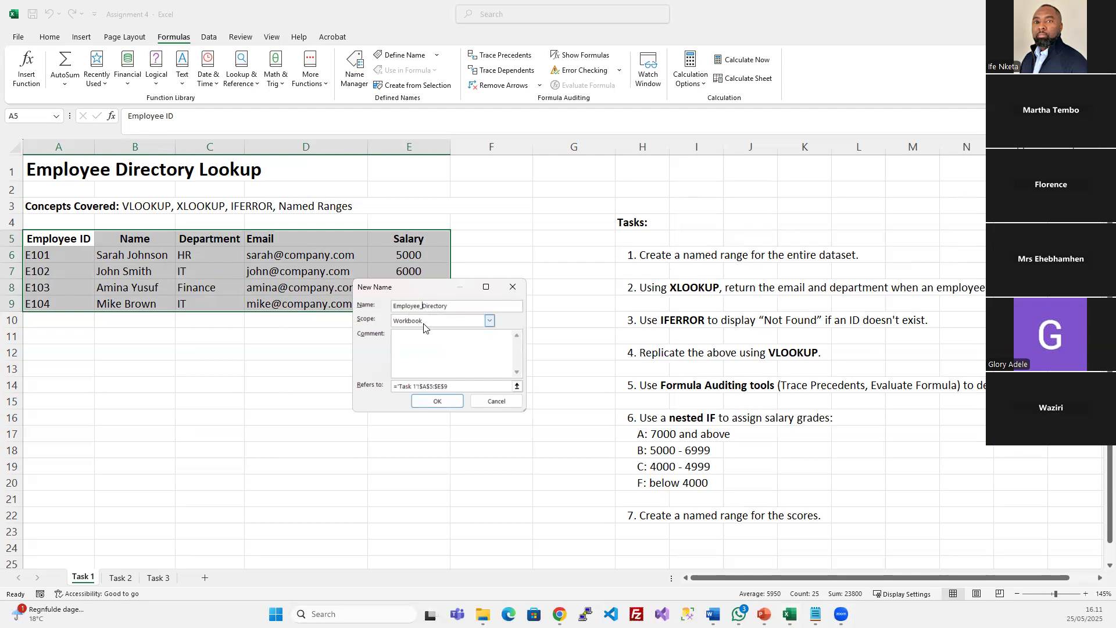
pyautogui.click(430, 388)
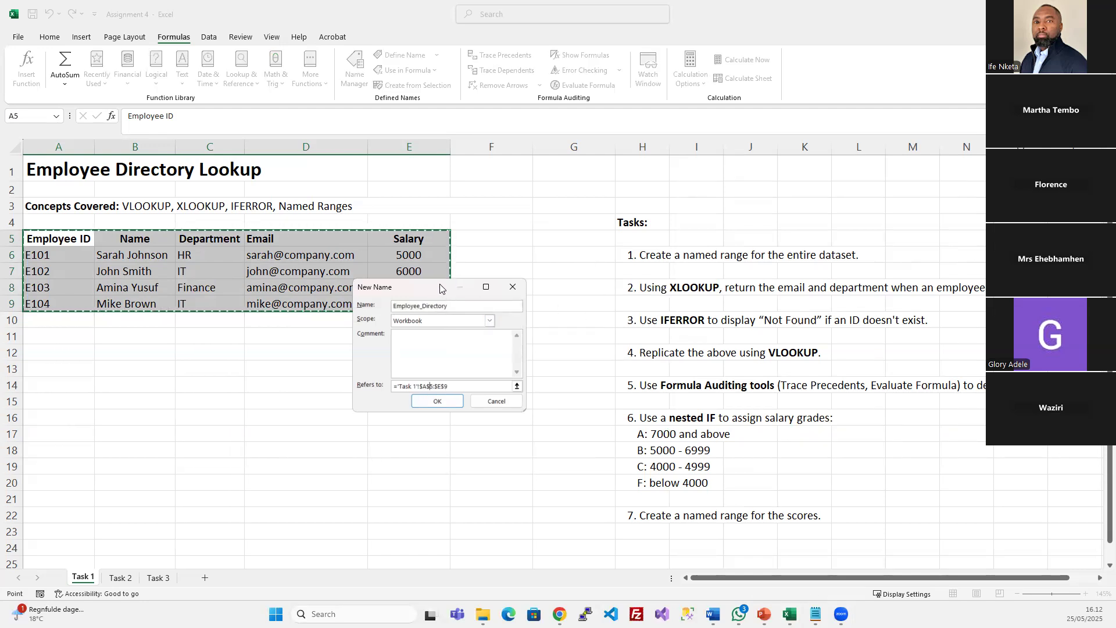
pyautogui.moveTo(440, 288); pyautogui.dragTo(604, 234)
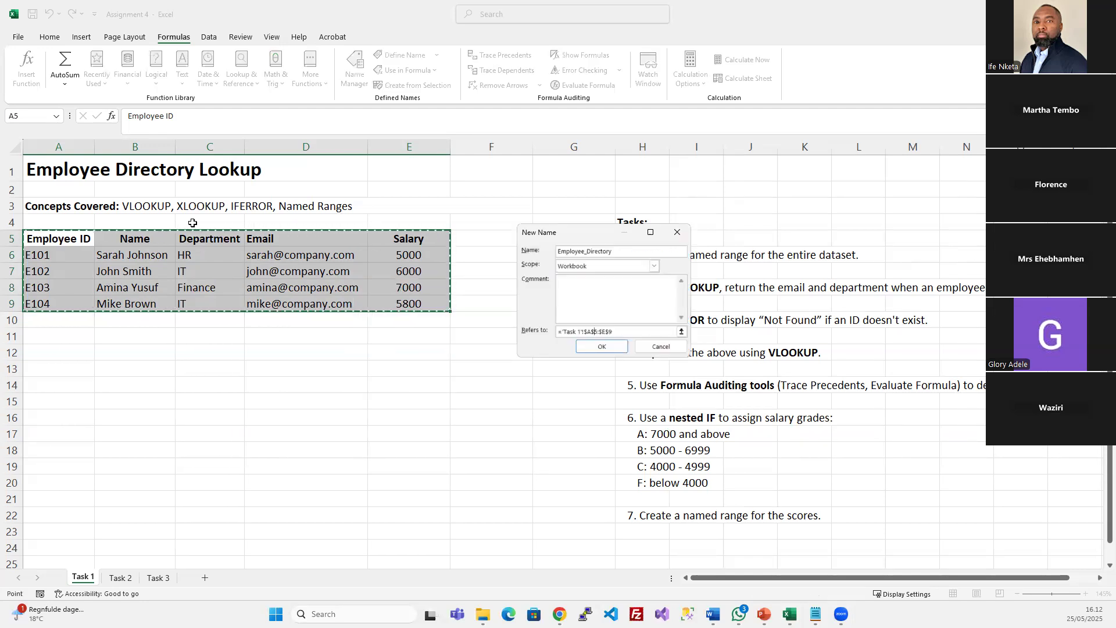
pyautogui.click(602, 346)
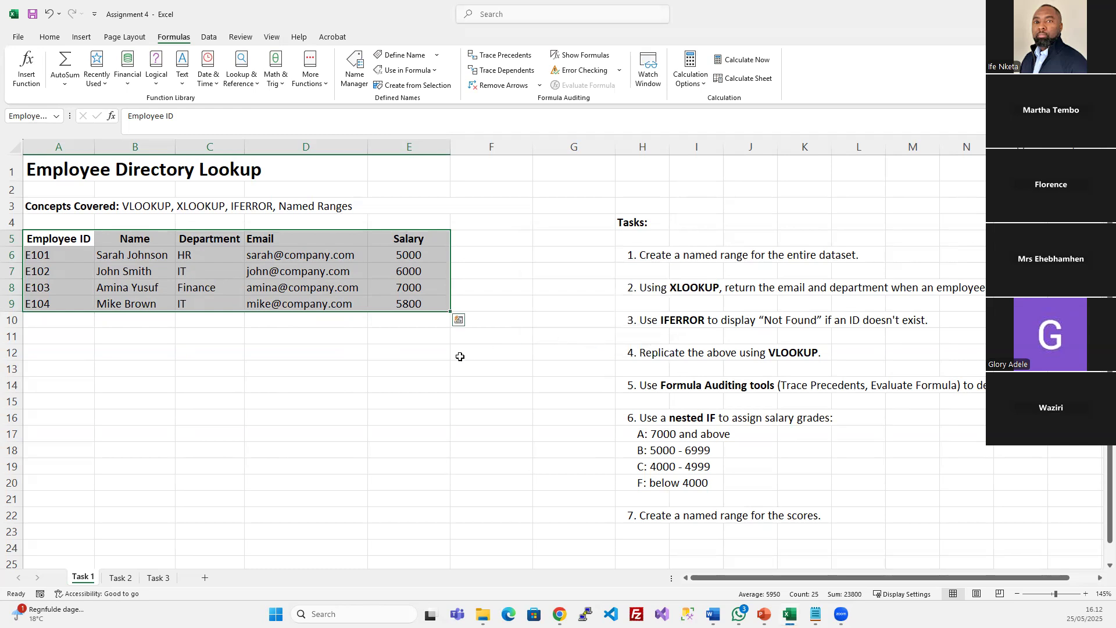
pyautogui.moveTo(64, 116); pyautogui.dragTo(104, 115)
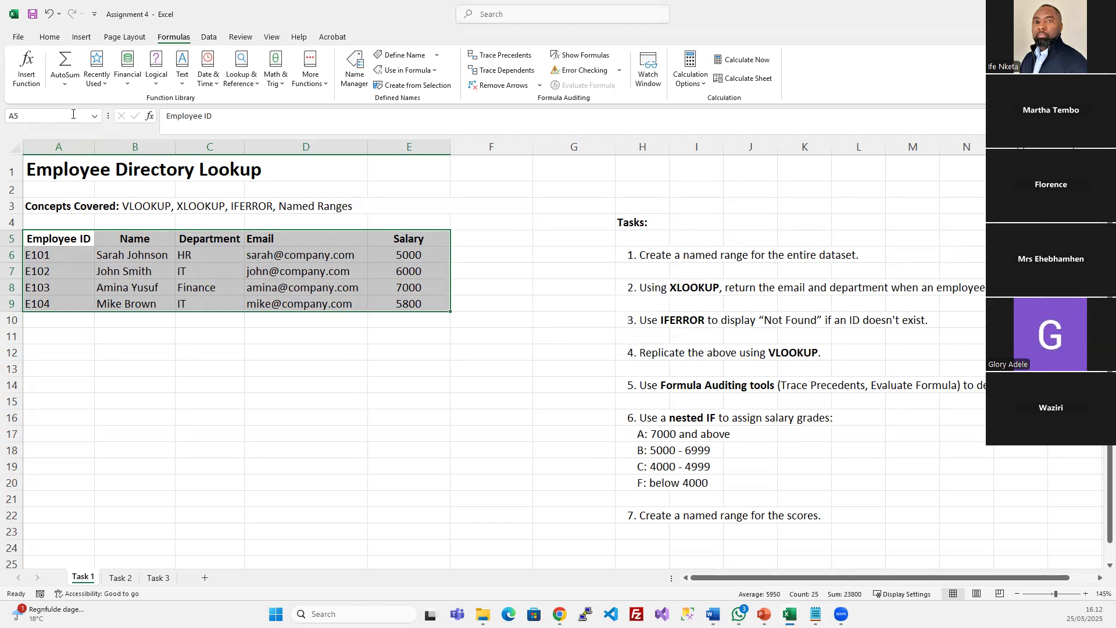
# Widen the Name Box and reselect A5:E9 to confirm it shows Employee_Directory
pyautogui.click(112, 287)
pyautogui.moveTo(58, 240); pyautogui.dragTo(418, 304)
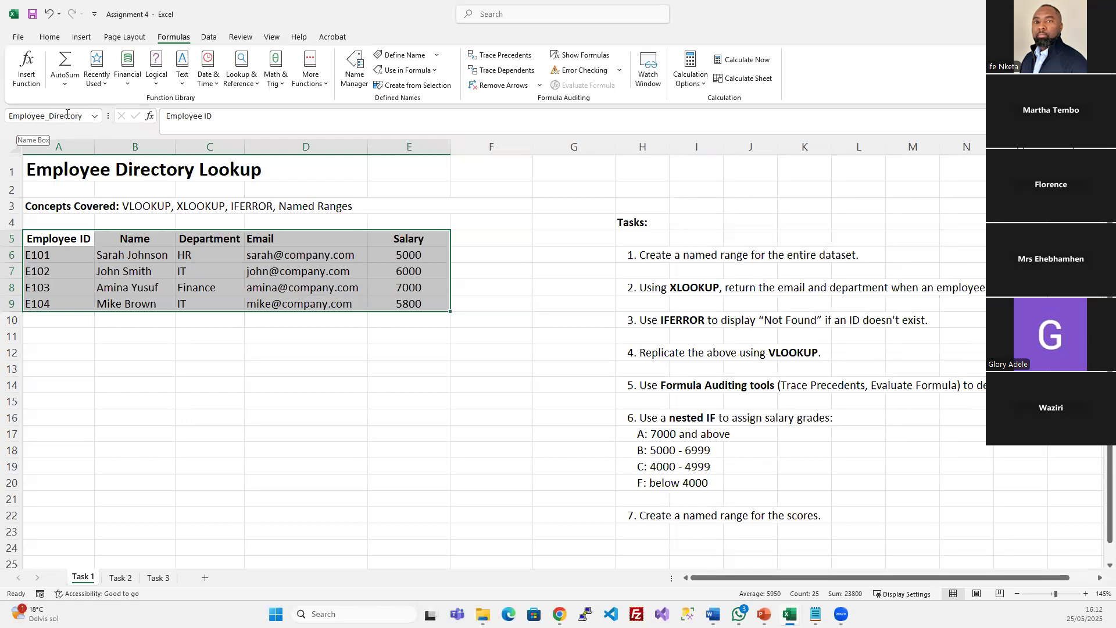
pyautogui.moveTo(109, 116); pyautogui.dragTo(137, 117)
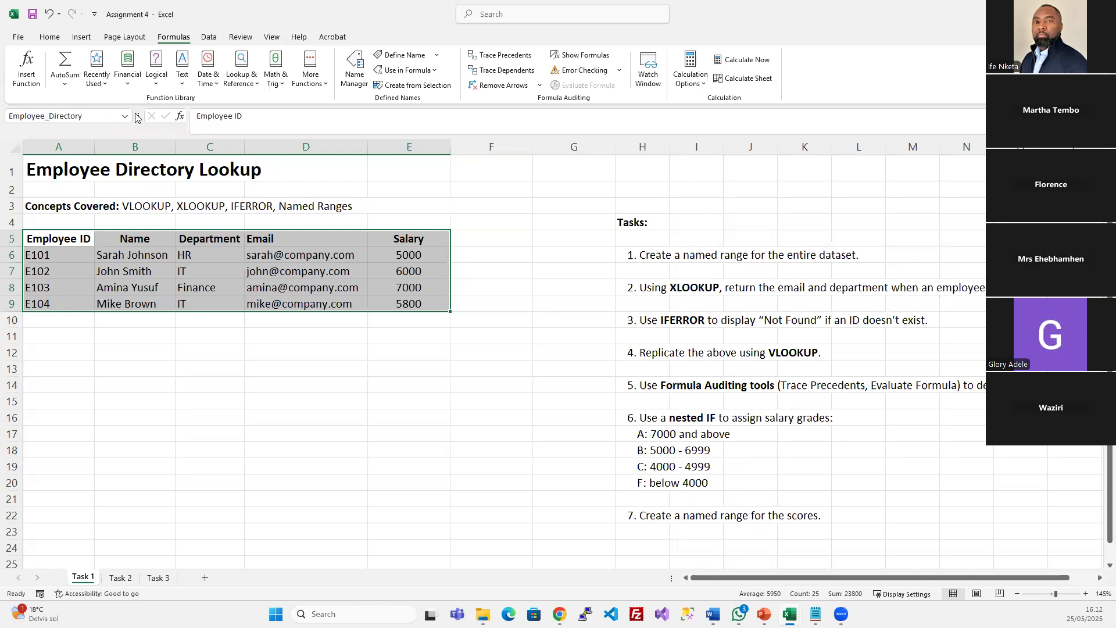
pyautogui.click(480, 193)
pyautogui.moveTo(56, 243); pyautogui.dragTo(391, 301)
pyautogui.click(645, 253)
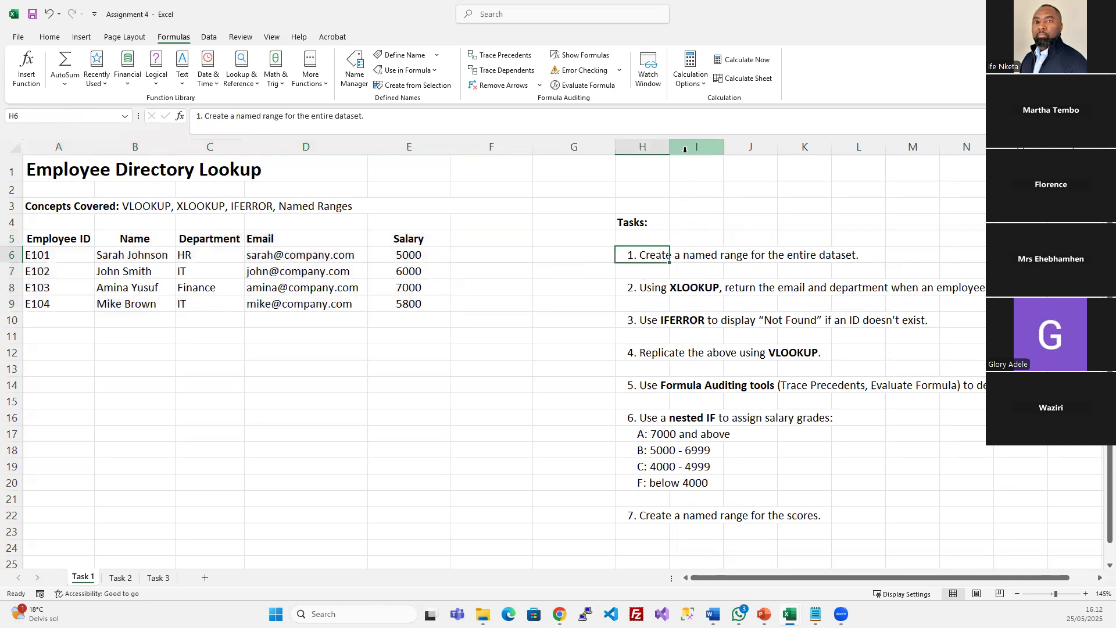
# Give the task 1 cell H6 a green fill
pyautogui.click(50, 37)
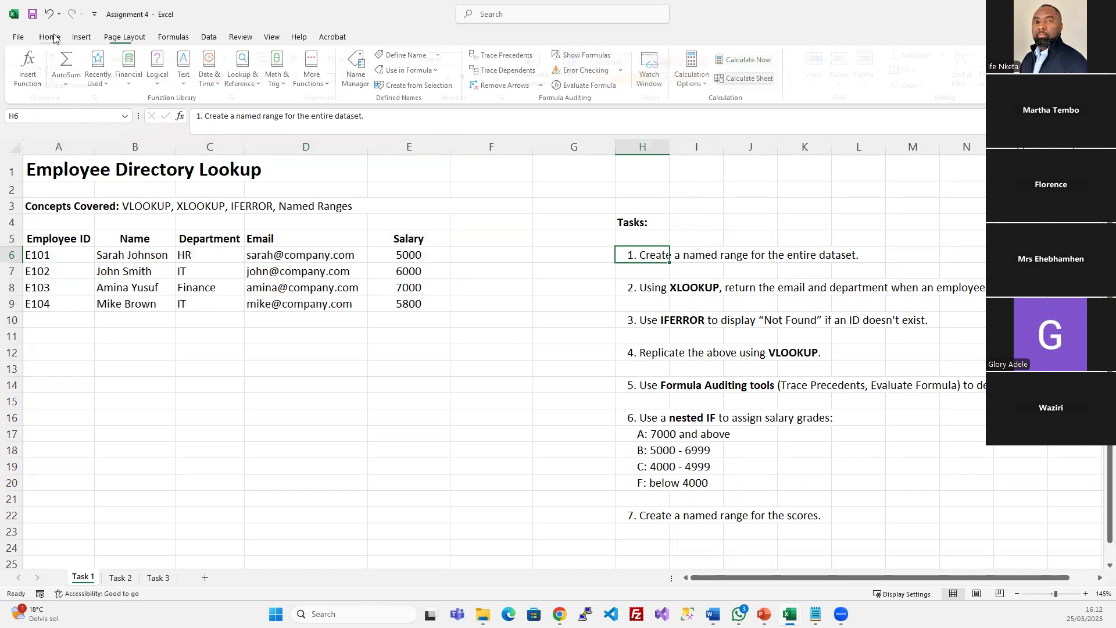
pyautogui.click(212, 78)
pyautogui.click(265, 261)
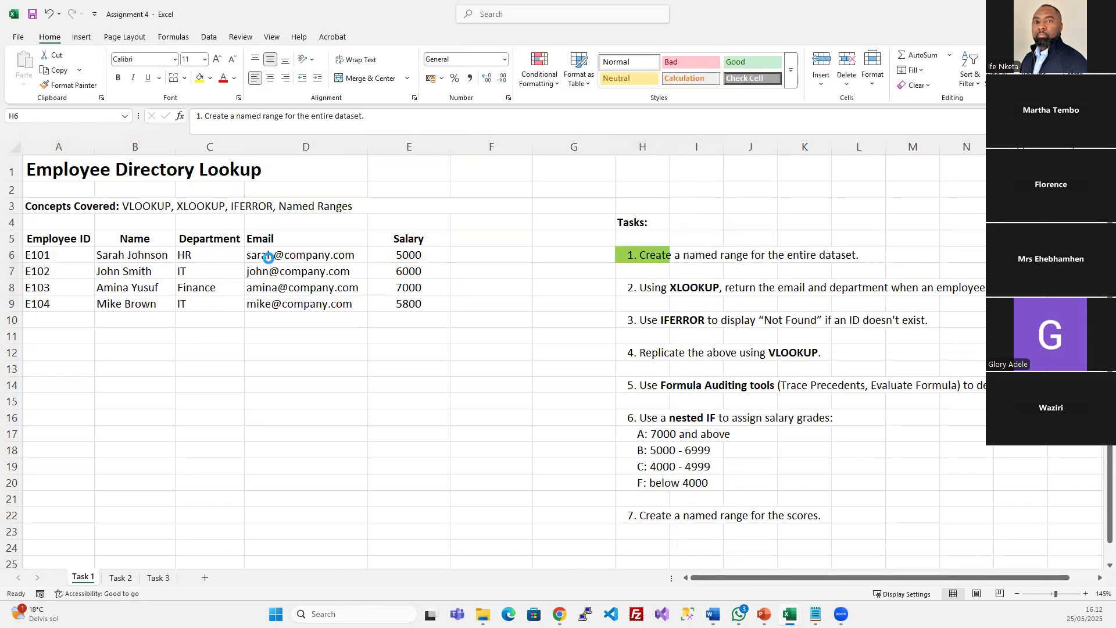
pyautogui.click(629, 301)
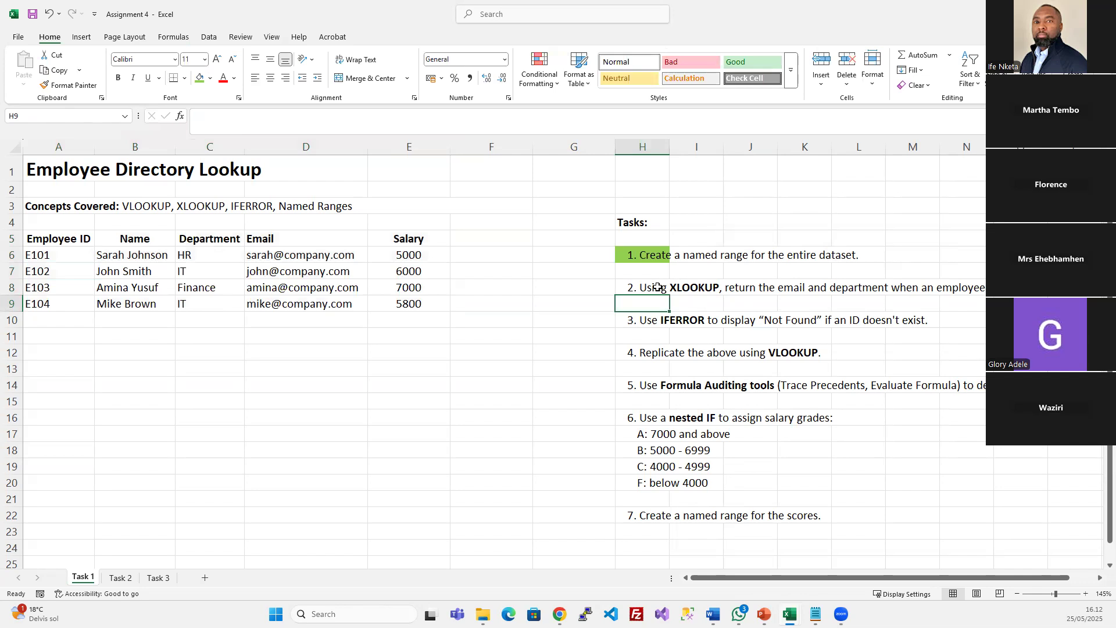
# Look over task 2 in H8, then pick cell C12 below the table
pyautogui.click(658, 288)
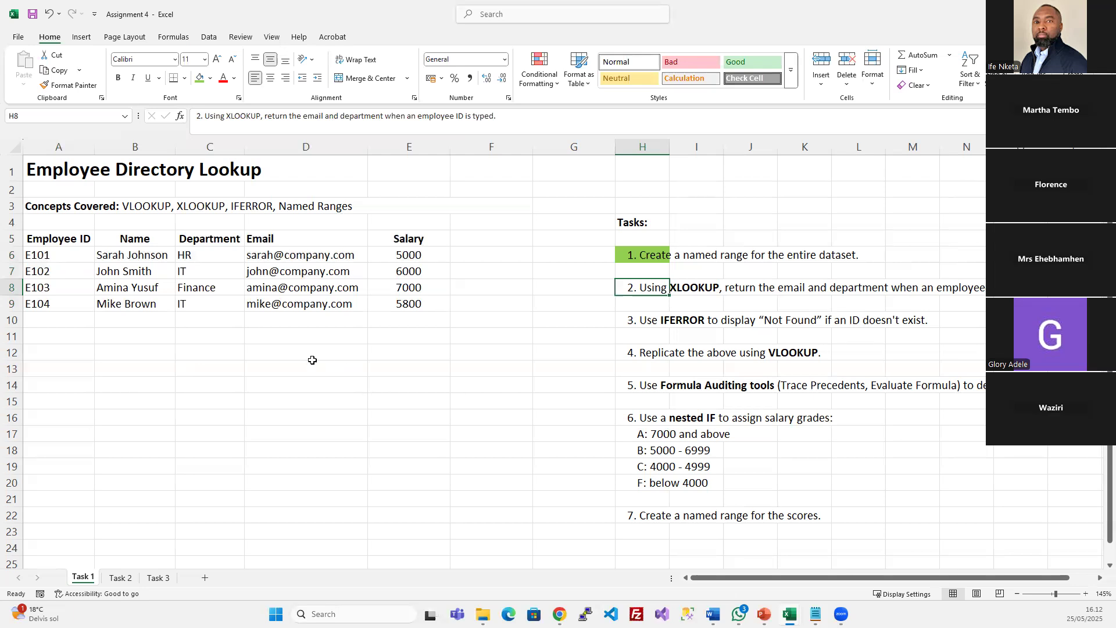
pyautogui.click(260, 351)
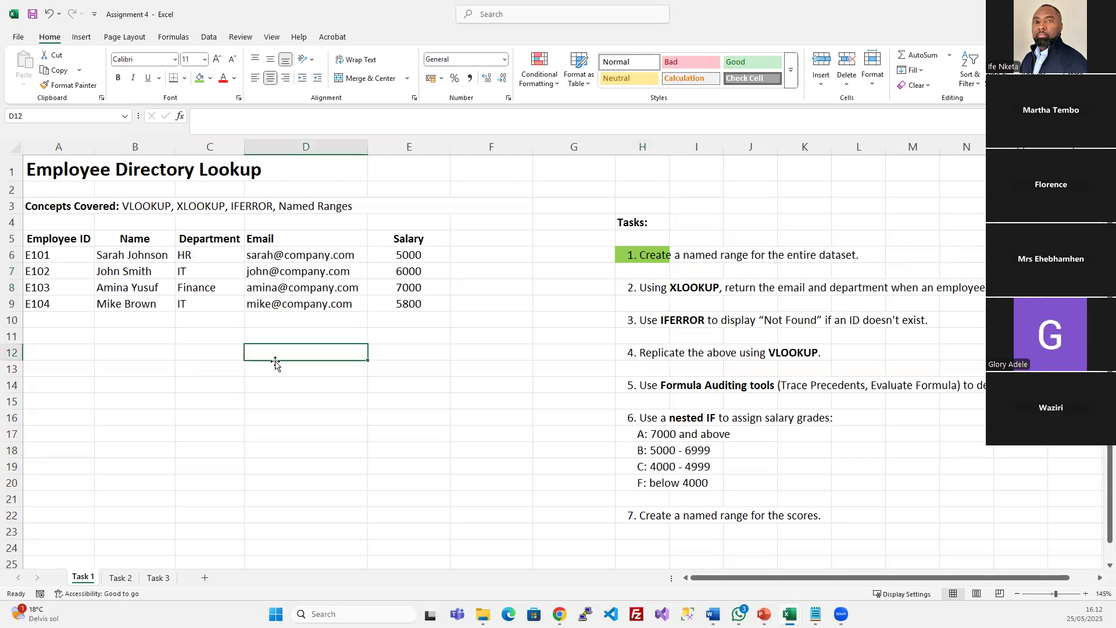
pyautogui.click(196, 354)
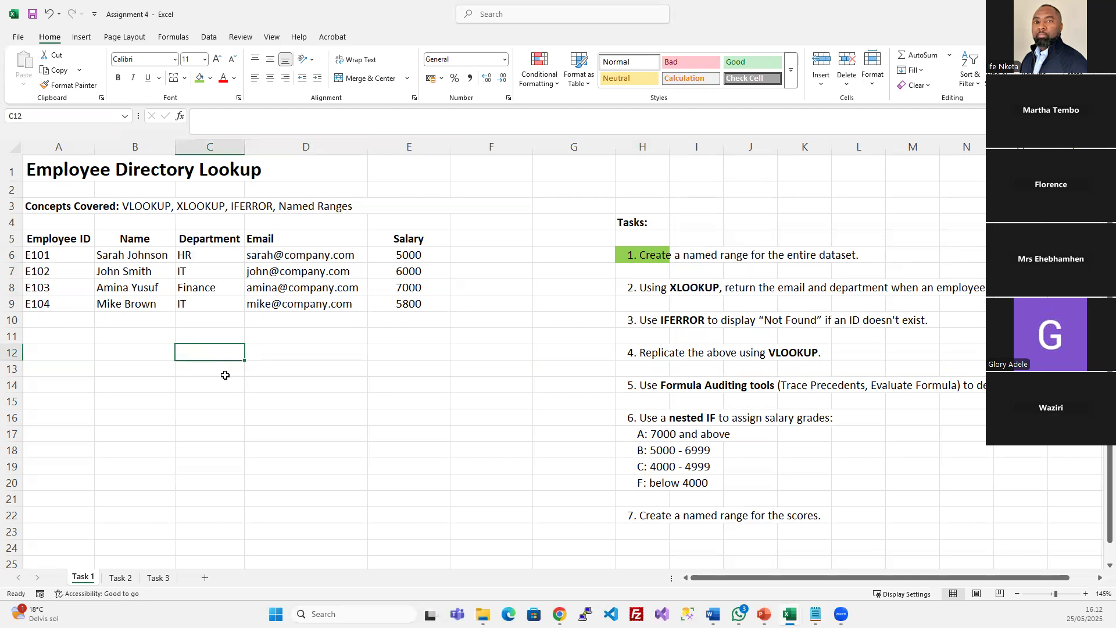
pyautogui.click(685, 284)
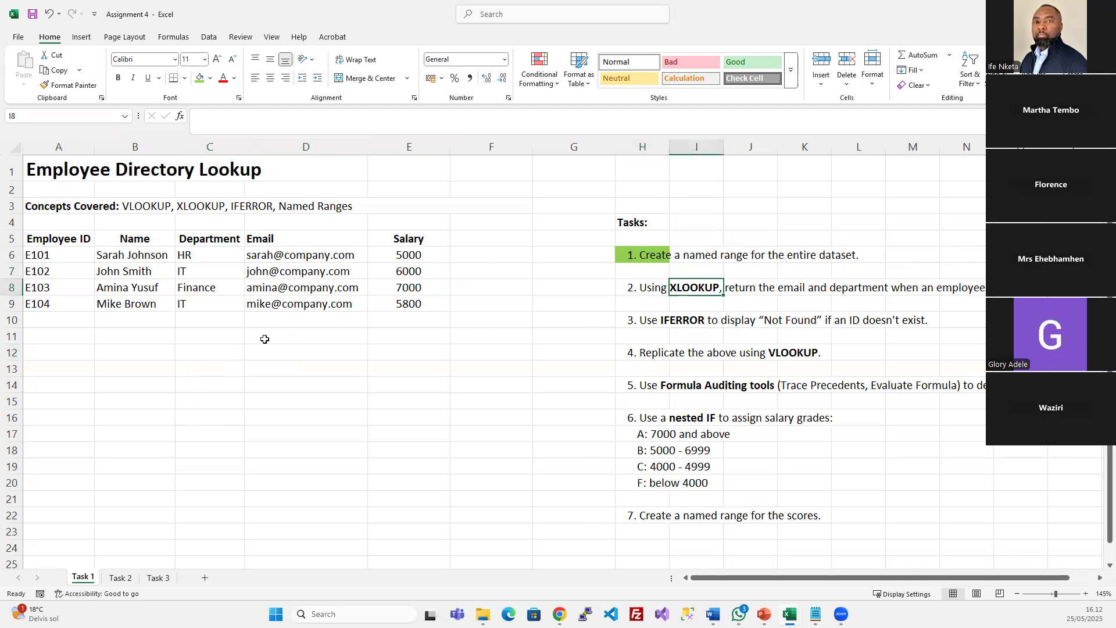
pyautogui.click(200, 349)
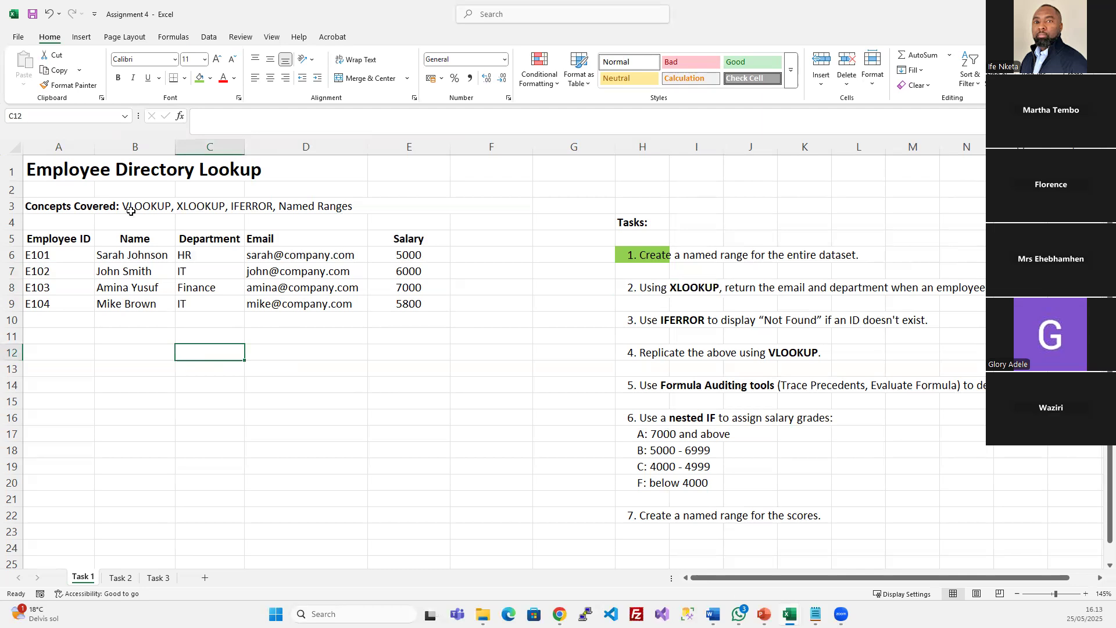
# Copy the Employee ID header from A5 into D12
pyautogui.click(82, 240)
pyautogui.hotkey('ctrl', 'c')
pyautogui.click(258, 351)
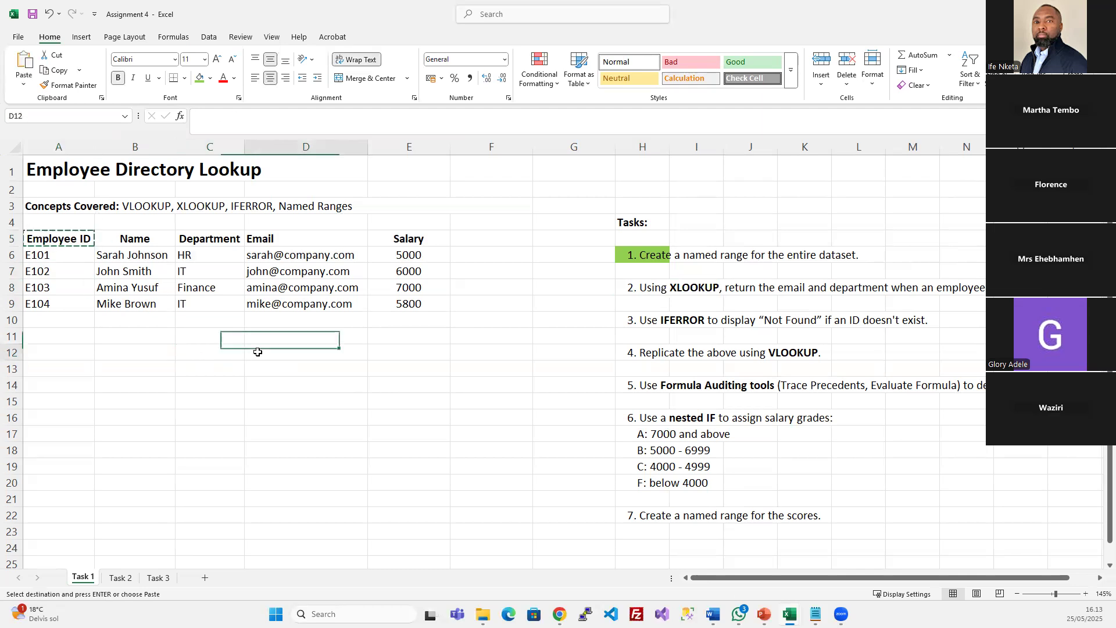
pyautogui.hotkey('ctrl', 'v')
pyautogui.click(404, 351)
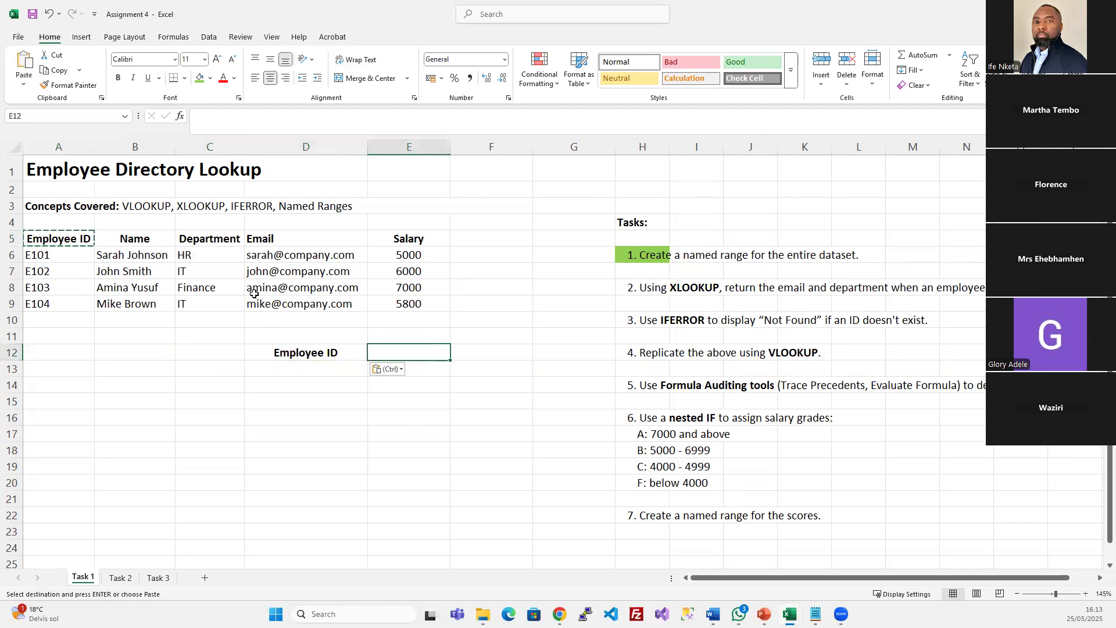
pyautogui.moveTo(223, 239); pyautogui.dragTo(255, 237)
pyautogui.press('ctrl')
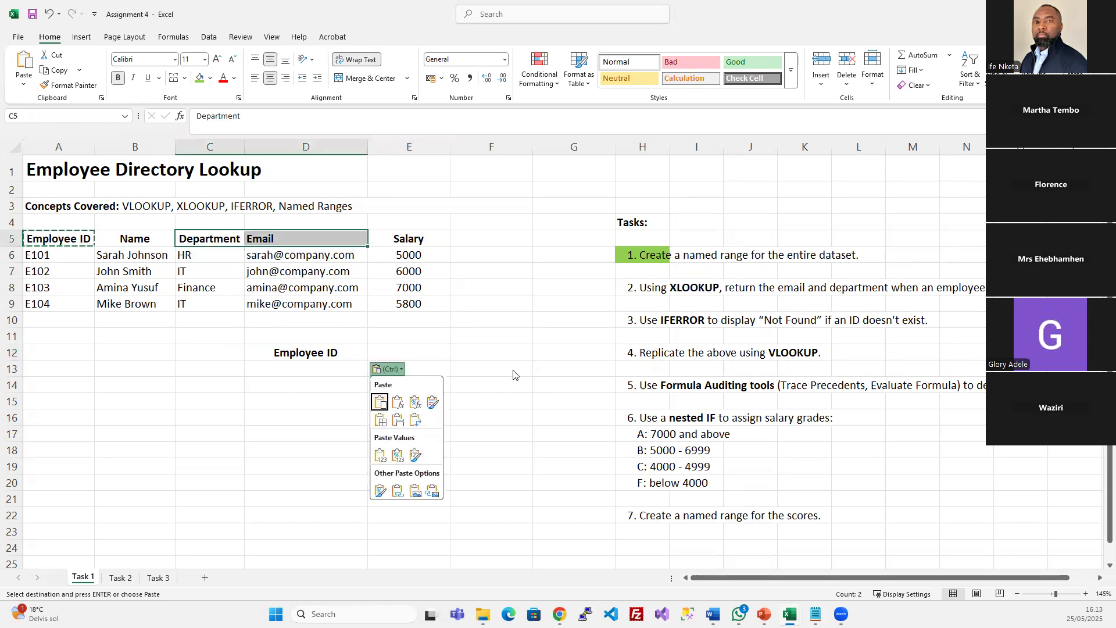
pyautogui.click(276, 237)
# Copy the Email header into E12 and the Department header into F12
pyautogui.click(276, 236)
pyautogui.hotkey('ctrl', 'c')
pyautogui.click(399, 351)
pyautogui.hotkey('ctrl', 'v')
pyautogui.click(223, 237)
pyautogui.hotkey('ctrl', 'c')
pyautogui.click(455, 351)
pyautogui.hotkey('ctrl', 'v')
# Move the three headers to A12:C12 and widen columns A and B
pyautogui.moveTo(314, 352); pyautogui.dragTo(459, 353)
pyautogui.click(378, 354)
pyautogui.moveTo(374, 362); pyautogui.dragTo(164, 361)
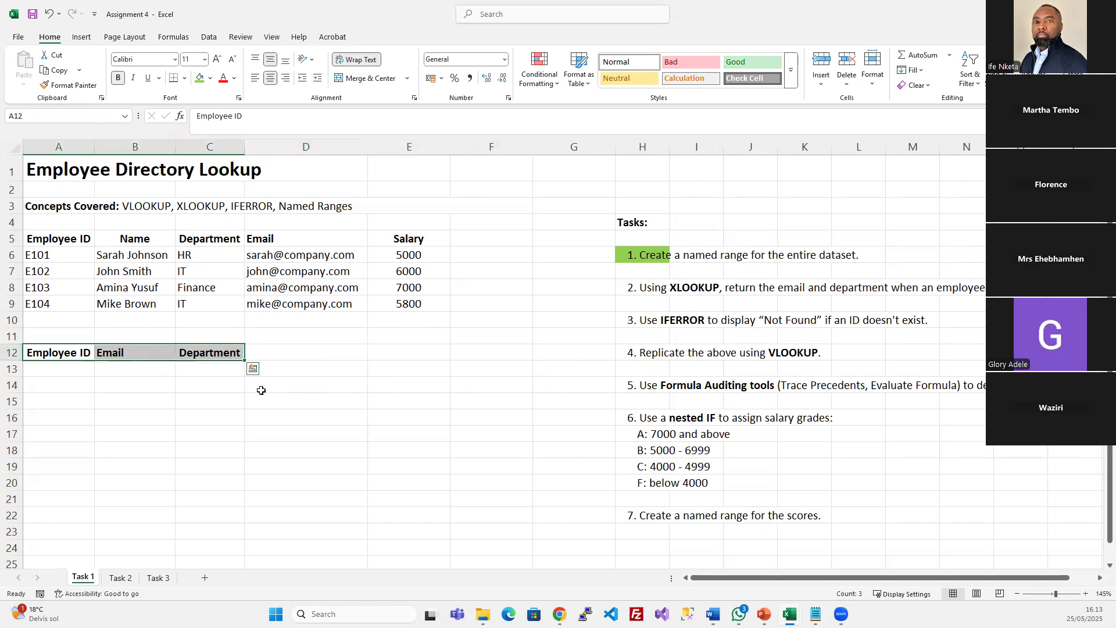
pyautogui.click(261, 389)
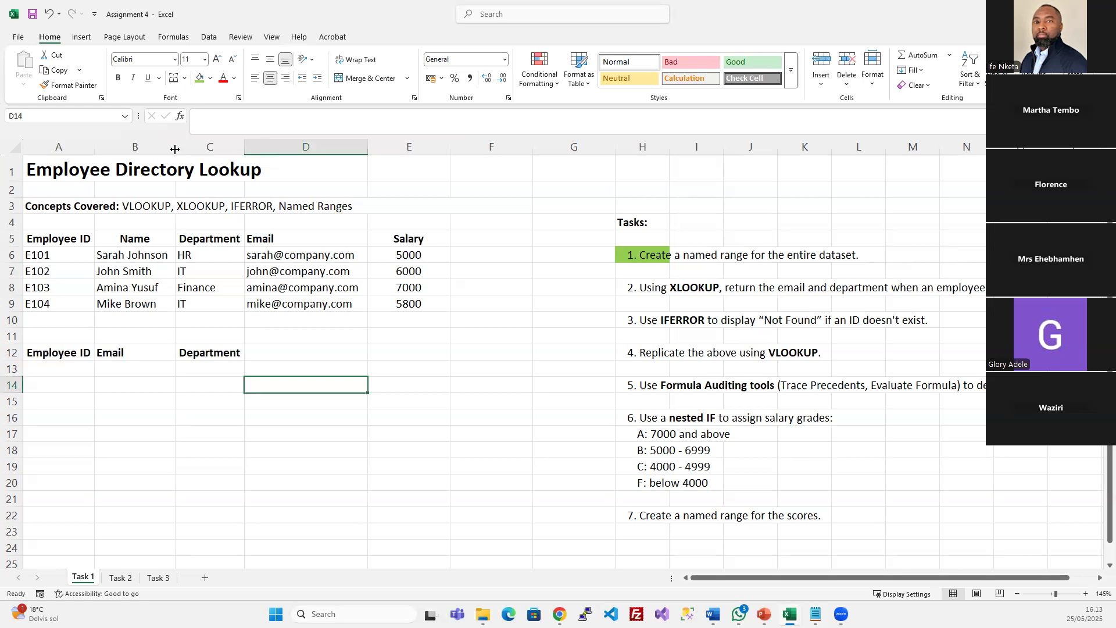
pyautogui.moveTo(175, 149); pyautogui.dragTo(181, 148)
pyautogui.moveTo(92, 152); pyautogui.dragTo(103, 152)
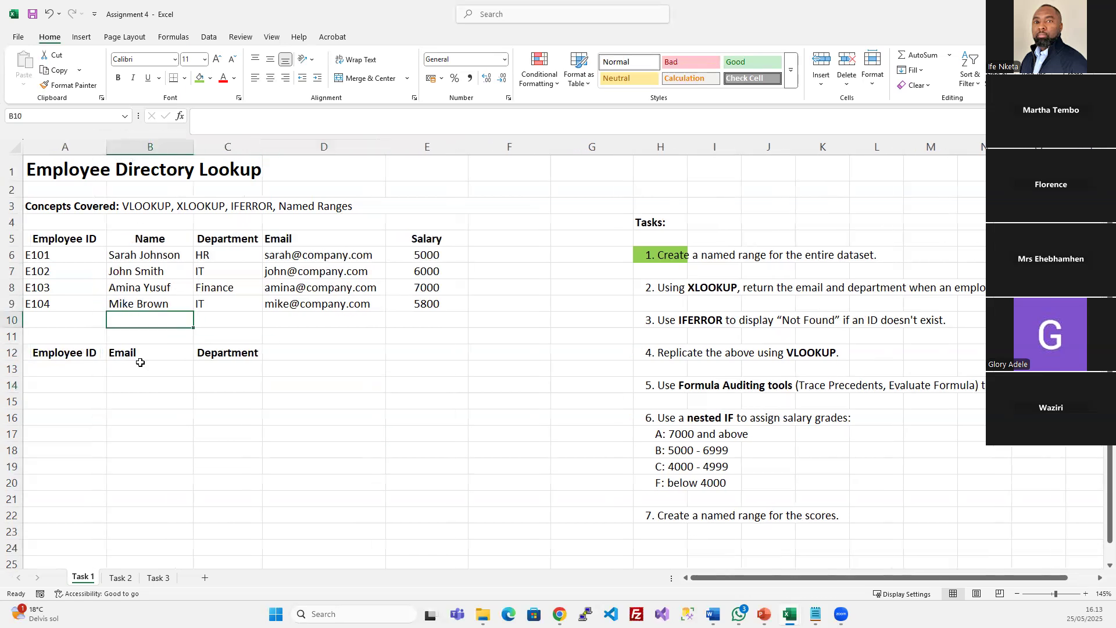
pyautogui.moveTo(76, 349); pyautogui.dragTo(218, 351)
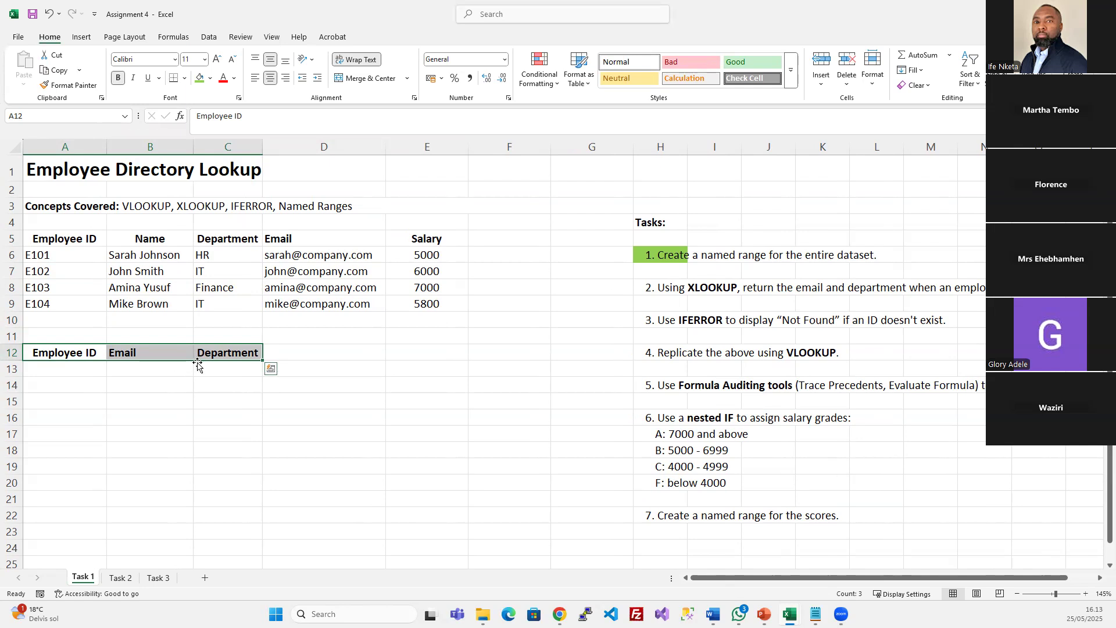
pyautogui.moveTo(157, 362); pyautogui.dragTo(122, 362)
# Enter E101 as the lookup employee ID in A13
pyautogui.click(197, 401)
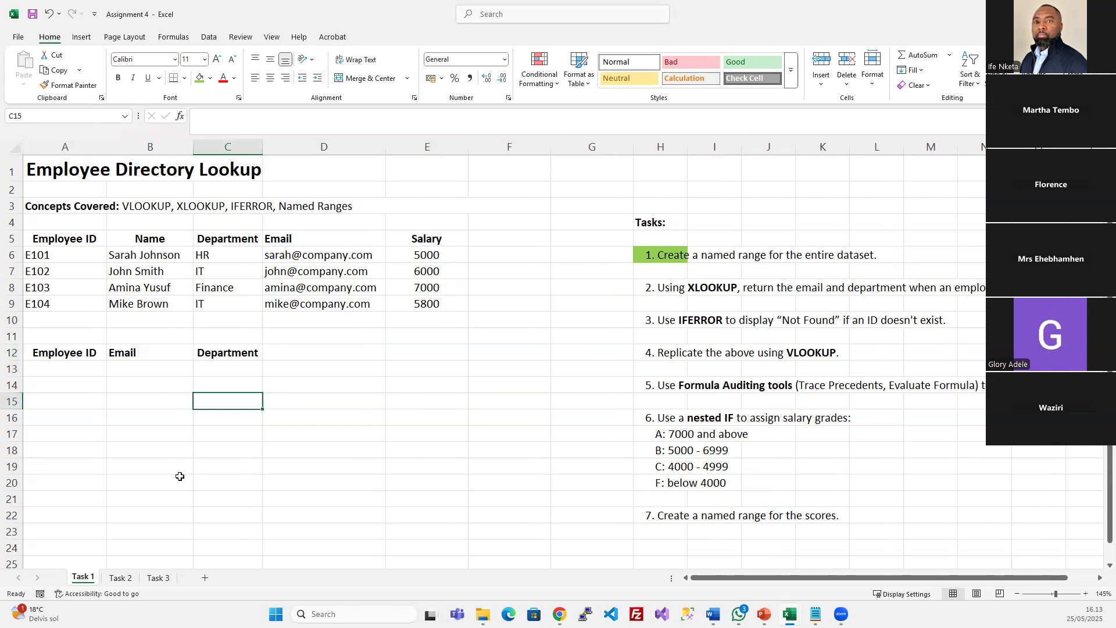
pyautogui.click(90, 368)
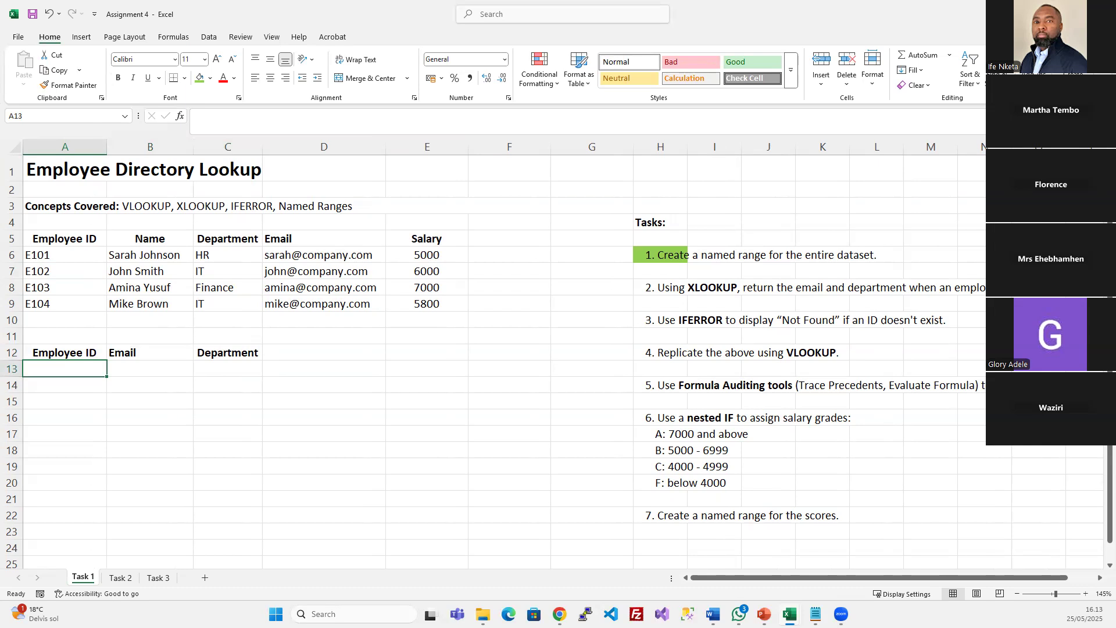
pyautogui.click(60, 255)
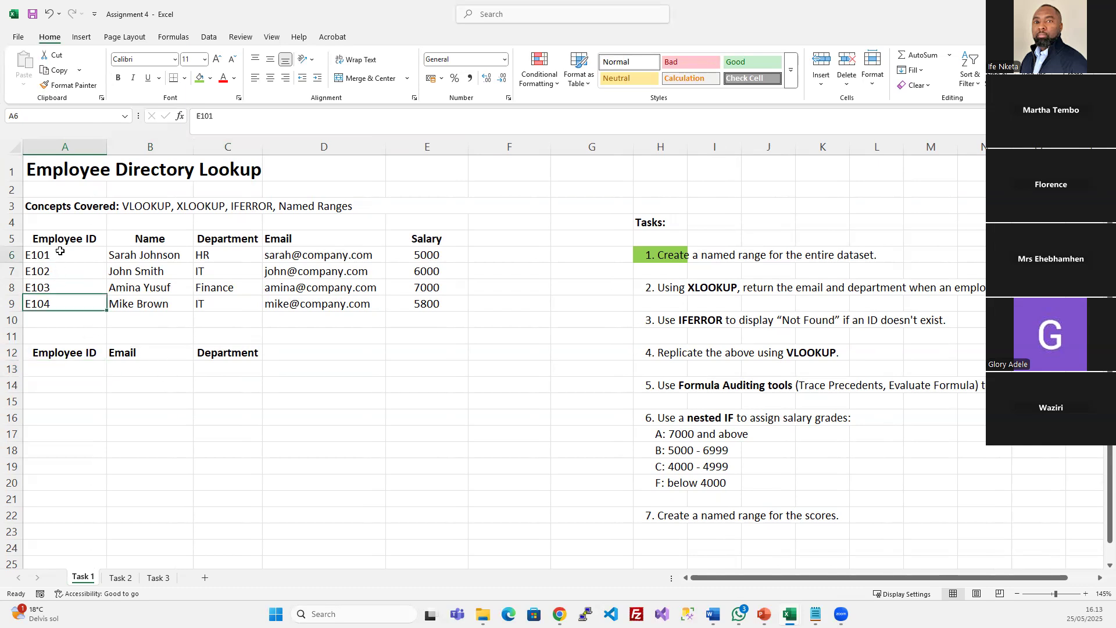
pyautogui.click(60, 368)
pyautogui.write('E101')
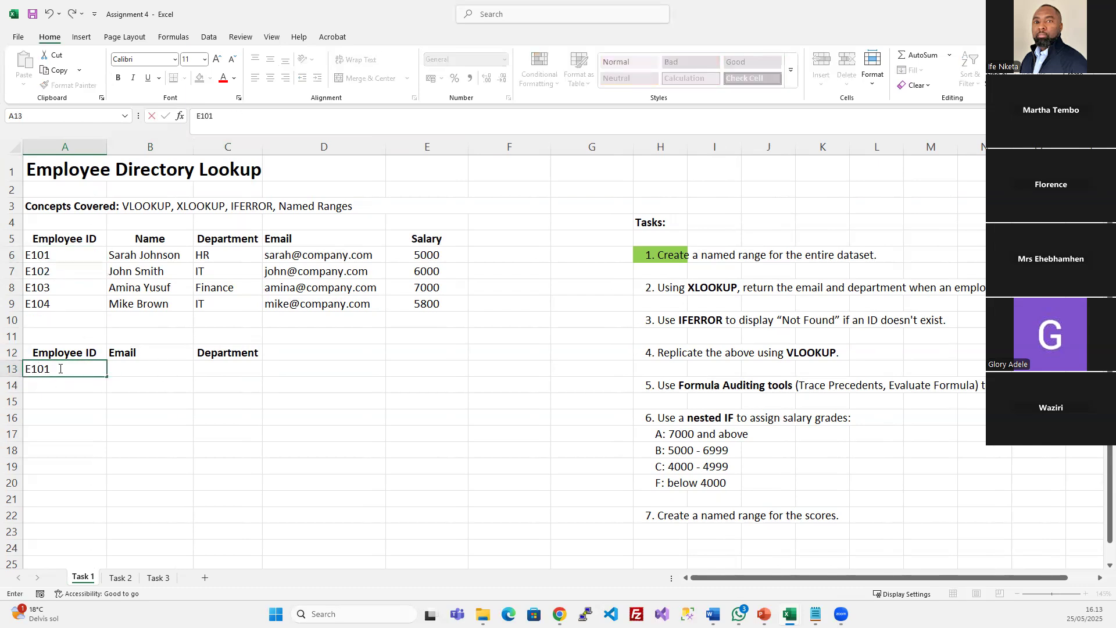
pyautogui.press('Return')
# Fill B13:C13 yellow and widen columns B and C
pyautogui.moveTo(137, 356); pyautogui.dragTo(223, 369)
pyautogui.moveTo(147, 369); pyautogui.dragTo(226, 367)
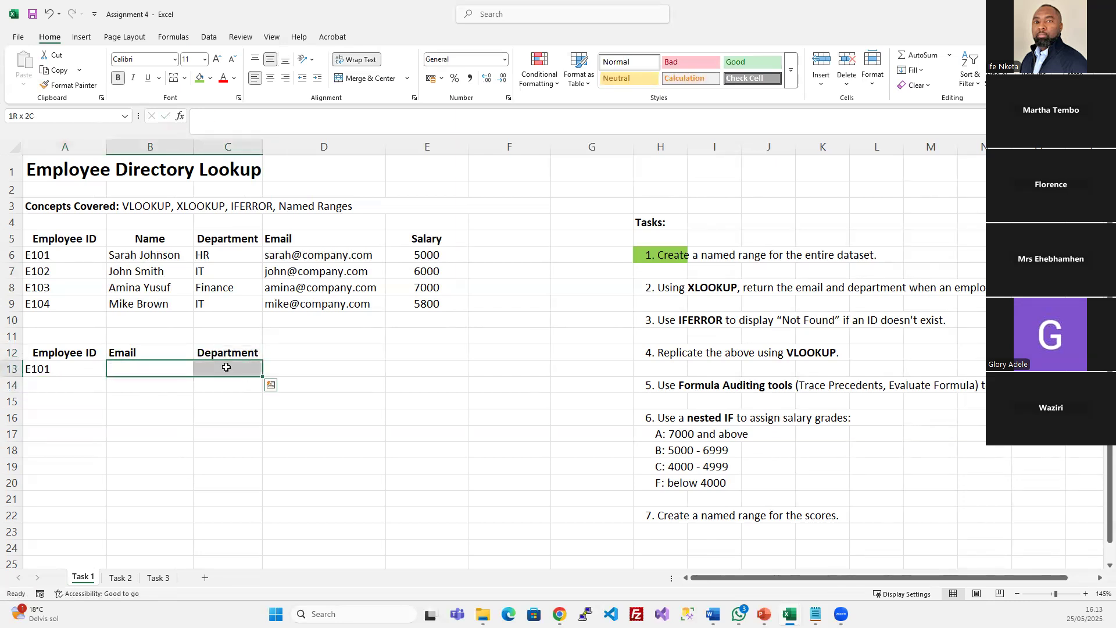
pyautogui.click(210, 77)
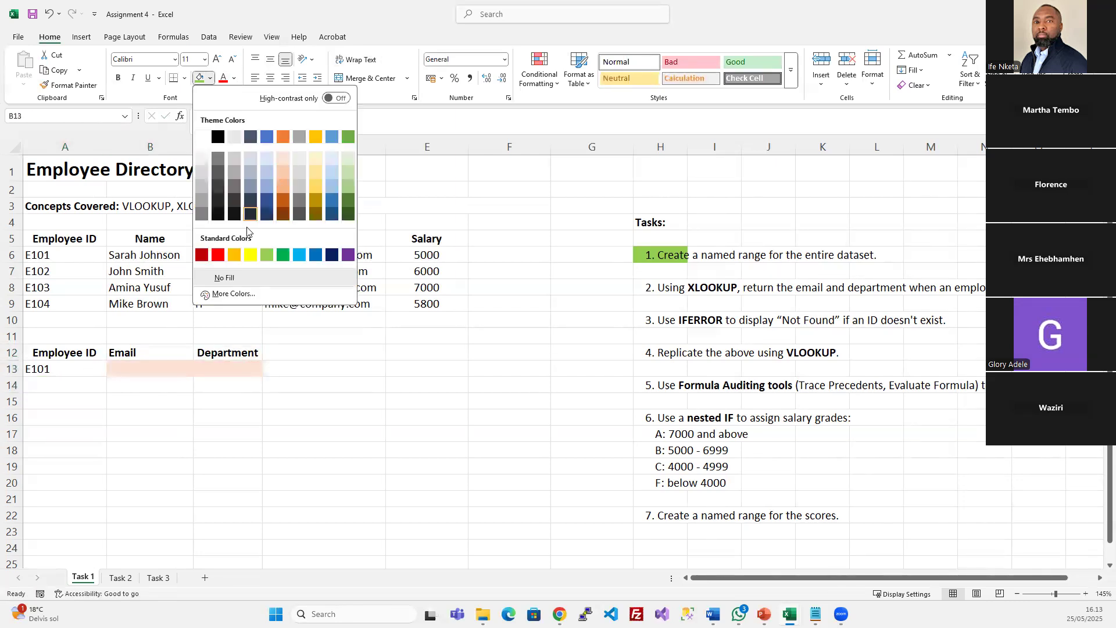
pyautogui.click(250, 254)
pyautogui.click(274, 400)
pyautogui.moveTo(194, 150); pyautogui.dragTo(243, 150)
pyautogui.moveTo(312, 150); pyautogui.dragTo(370, 150)
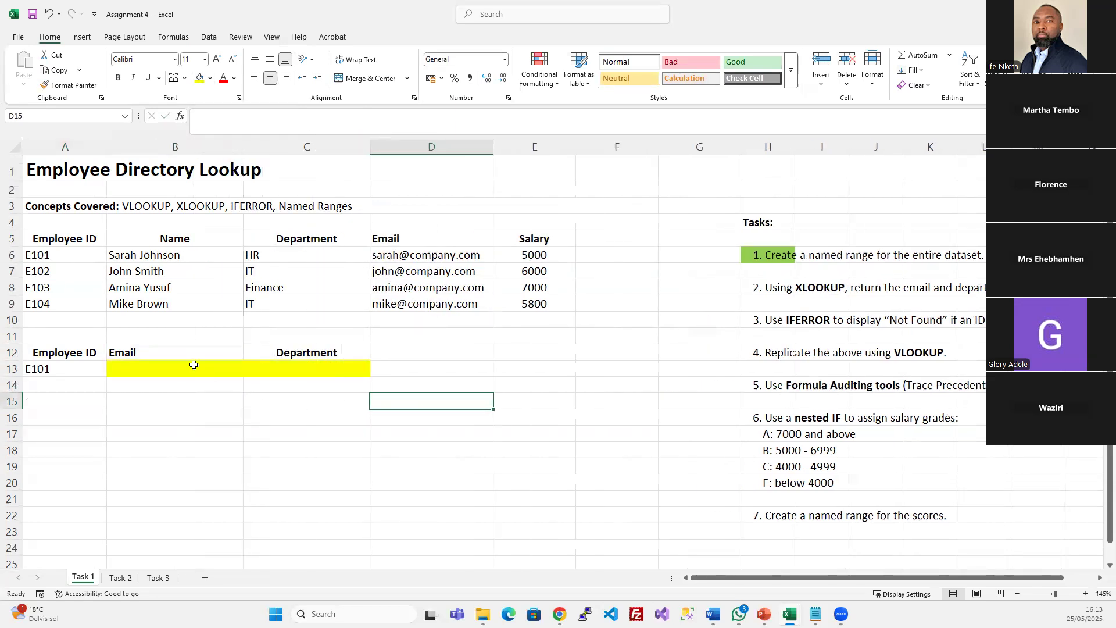
# Review the result cells and employee rows A6:E9, ending on B13
pyautogui.moveTo(193, 364); pyautogui.dragTo(279, 366)
pyautogui.click(176, 371)
pyautogui.moveTo(46, 255); pyautogui.dragTo(549, 303)
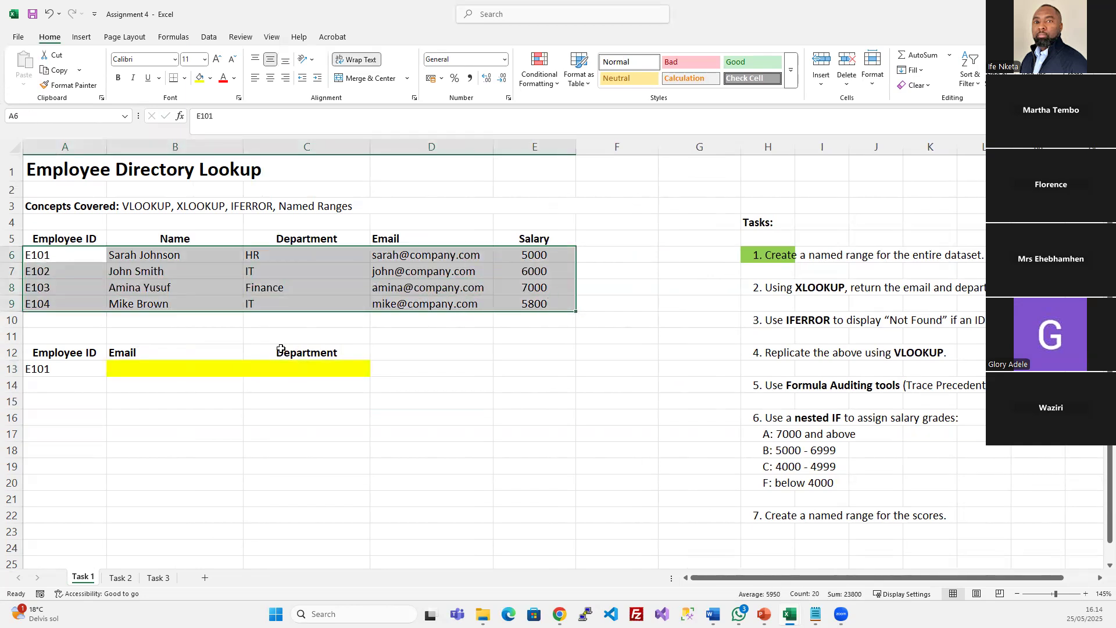
pyautogui.click(281, 348)
pyautogui.click(158, 372)
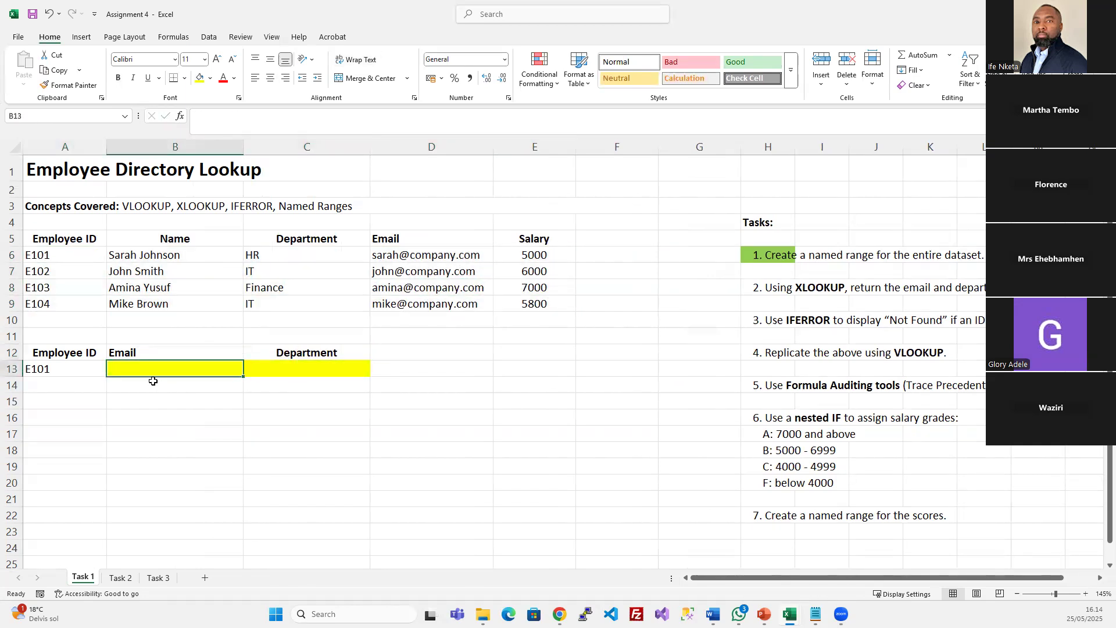
# Enter =XLOOKUP(A13;A6:A9;D6:D9;"Not Found";0;1) in B13 to return E101's email
pyautogui.write('=xl')
pyautogui.press('Tab')
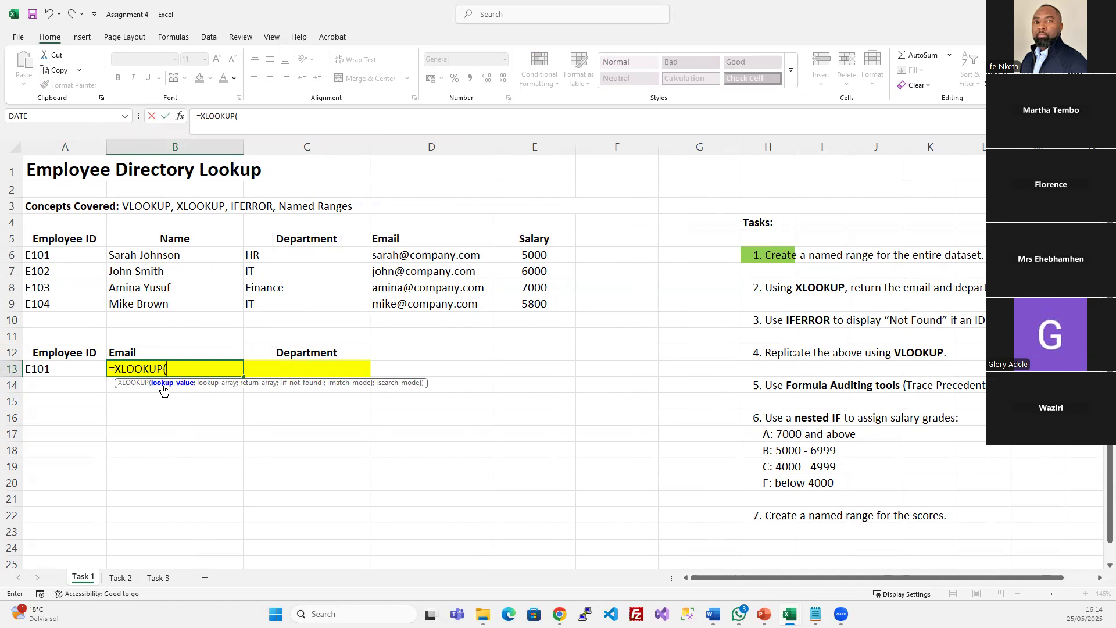
pyautogui.click(52, 369)
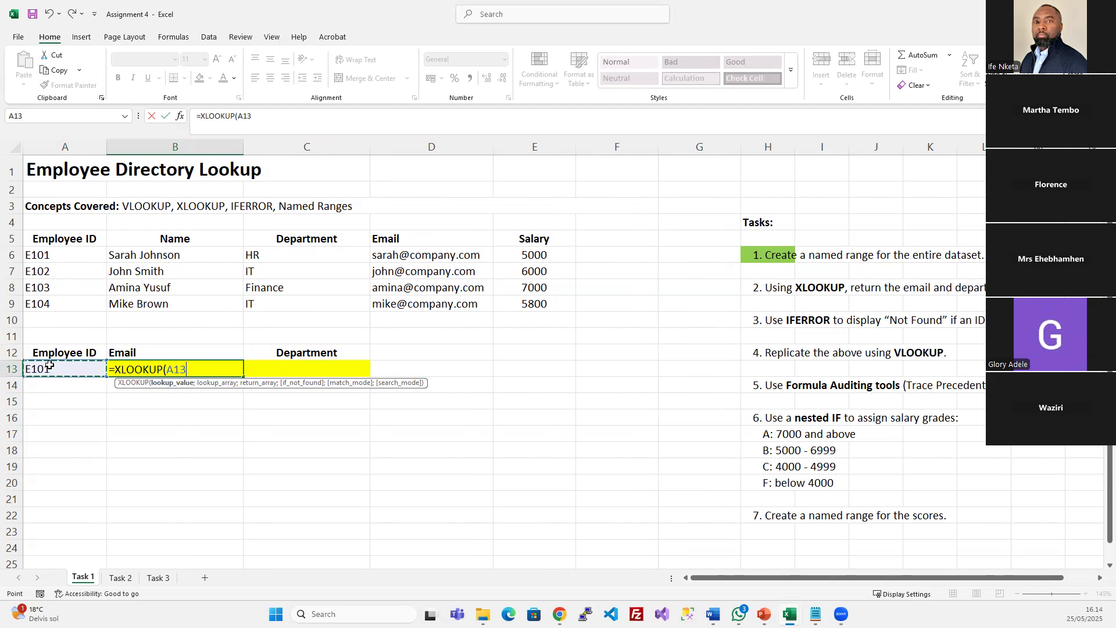
pyautogui.write(';')
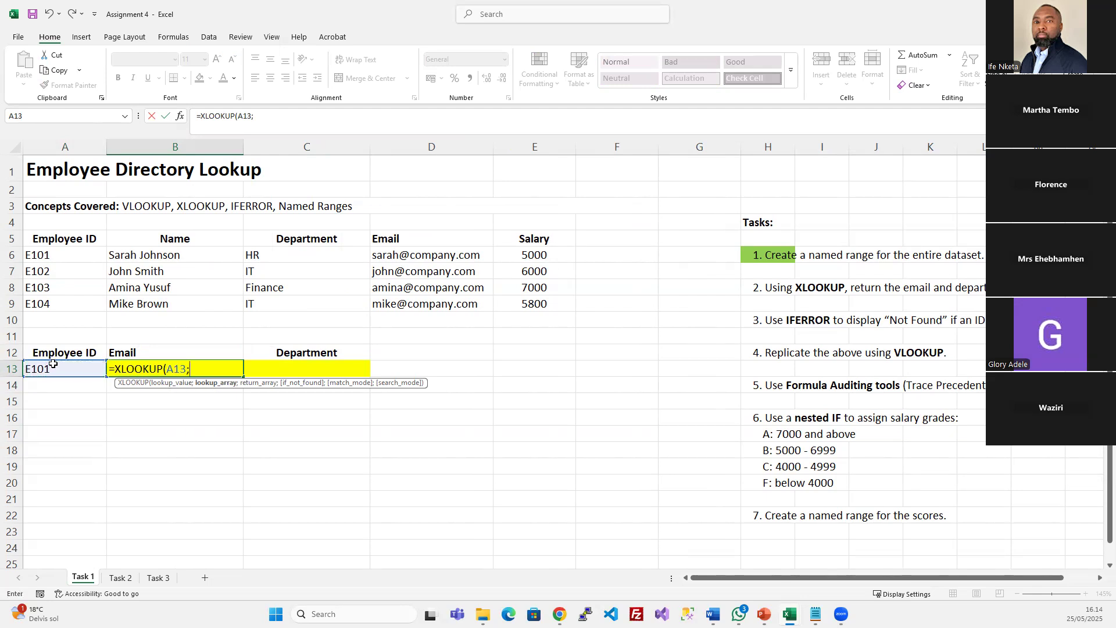
pyautogui.moveTo(49, 253); pyautogui.dragTo(46, 301)
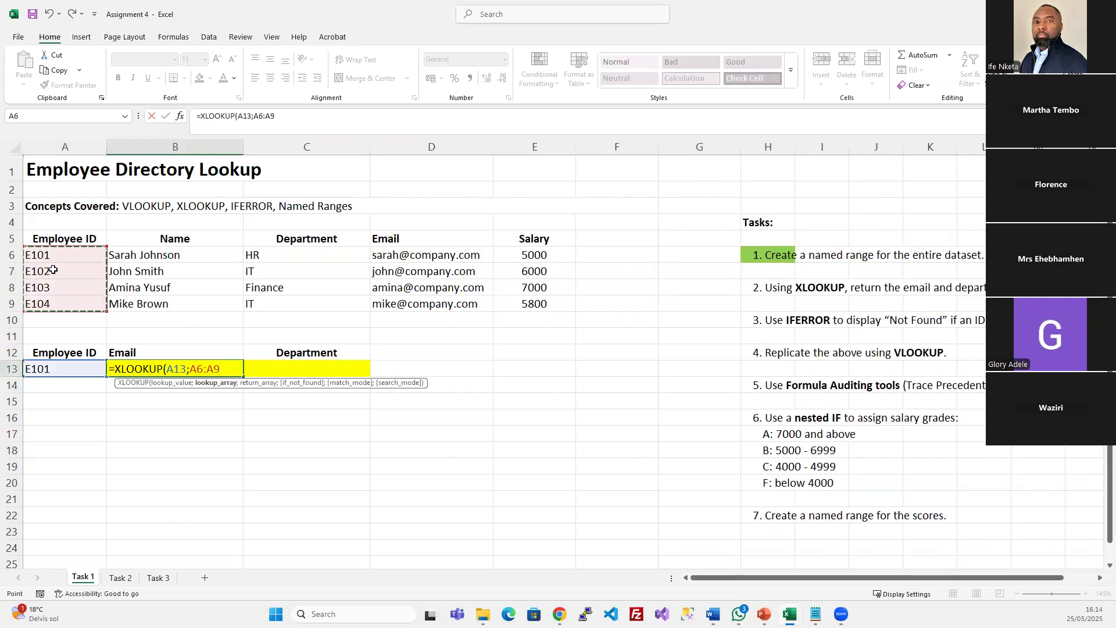
pyautogui.write(';')
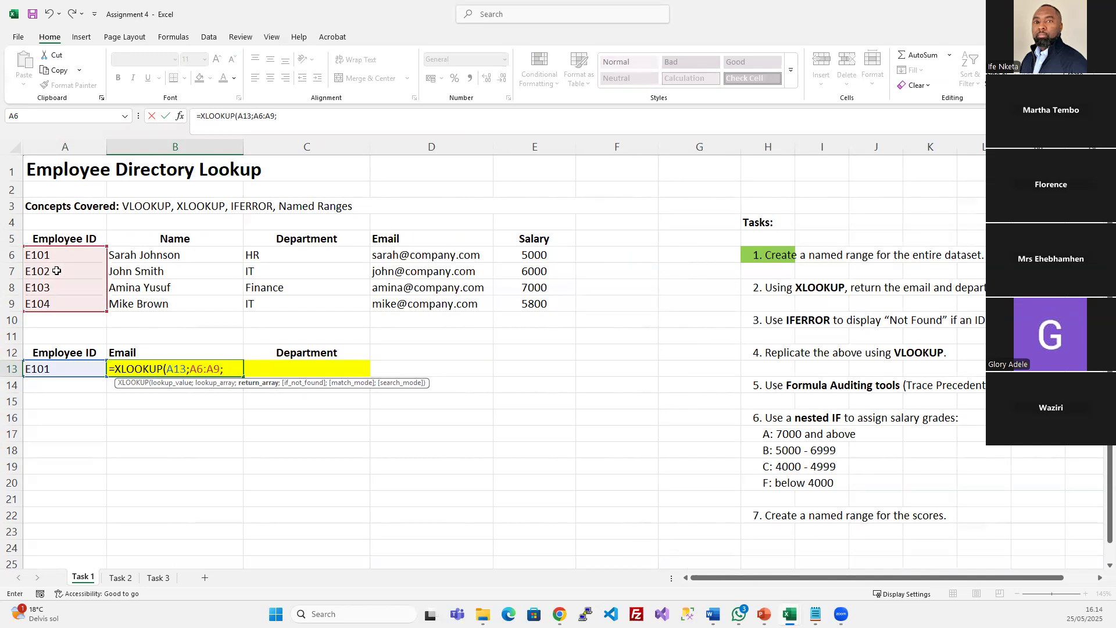
pyautogui.moveTo(406, 255); pyautogui.dragTo(413, 303)
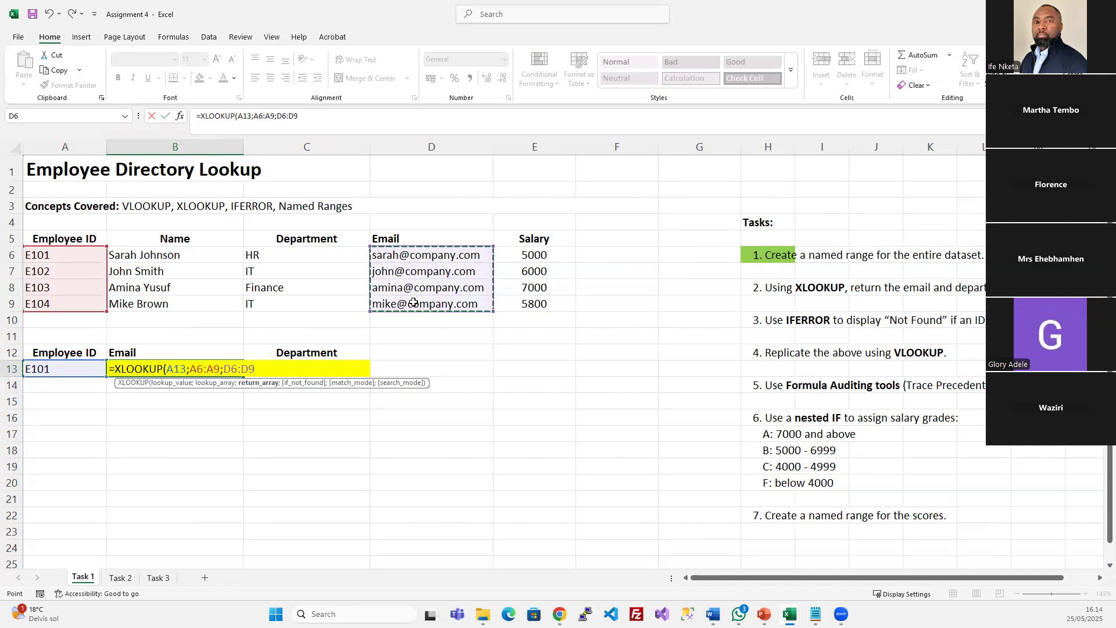
pyautogui.write(';')
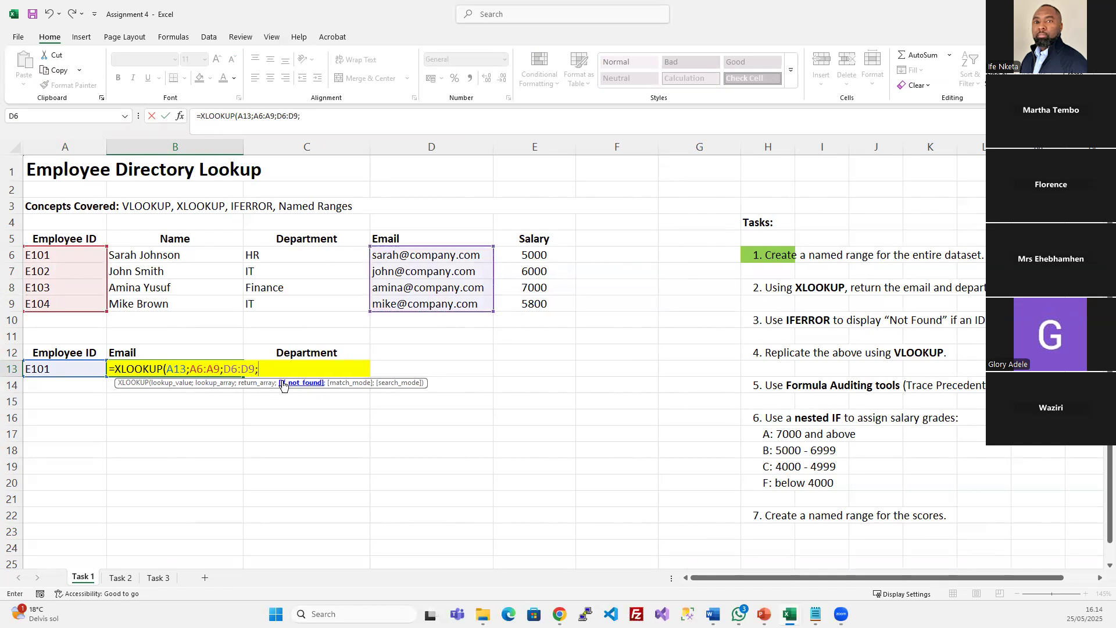
pyautogui.write('"Not Fou')
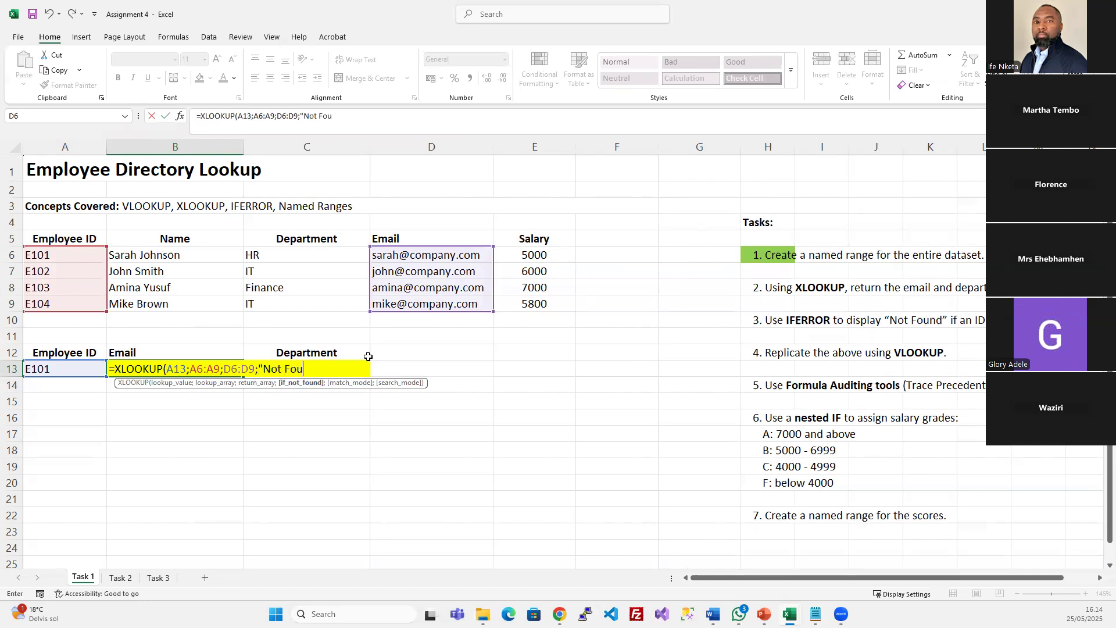
pyautogui.write('nd";')
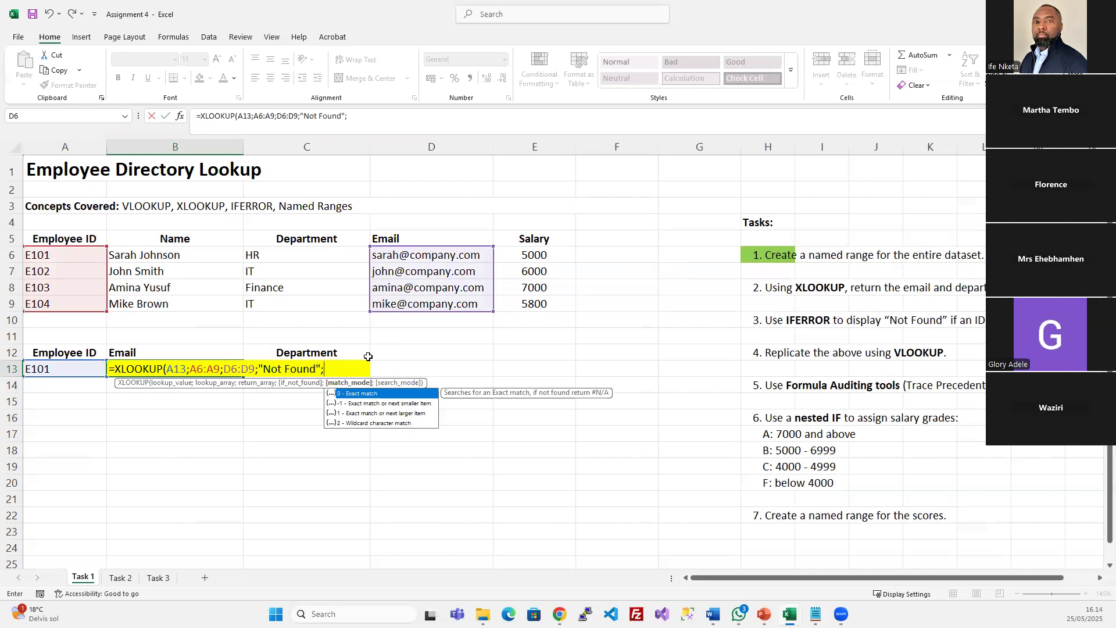
pyautogui.write('0')
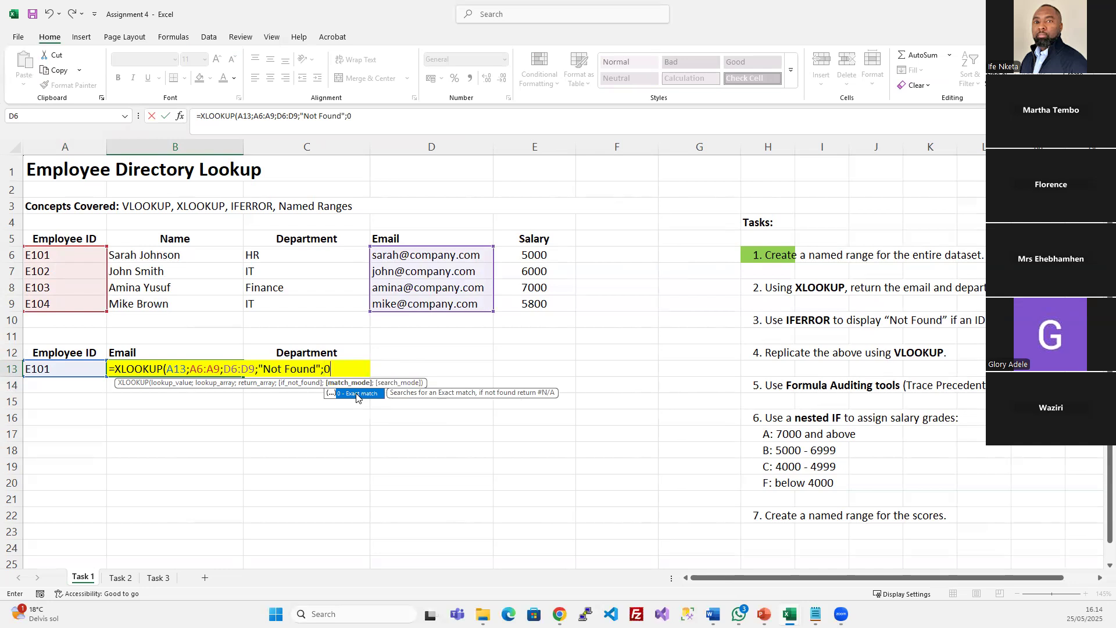
pyautogui.write(';')
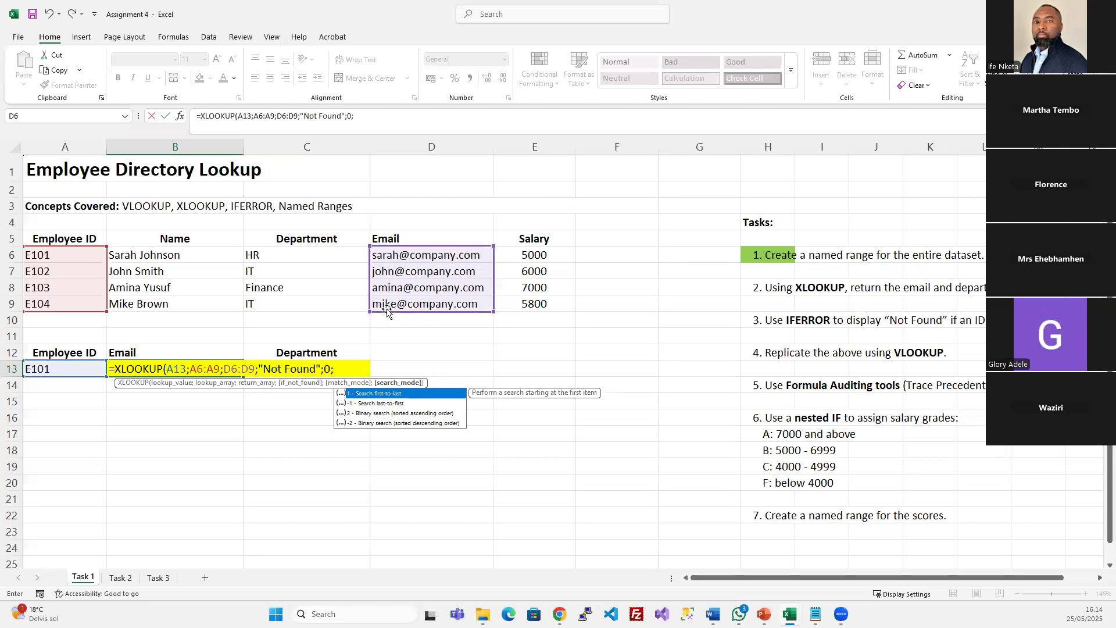
pyautogui.write('1')
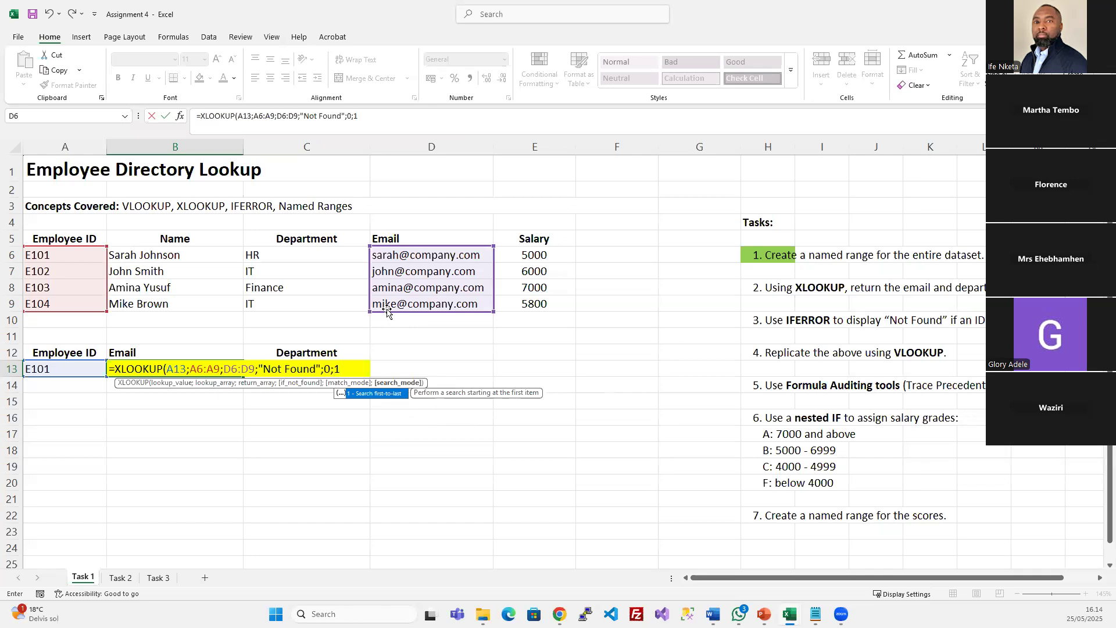
pyautogui.write(')')
pyautogui.press('Return')
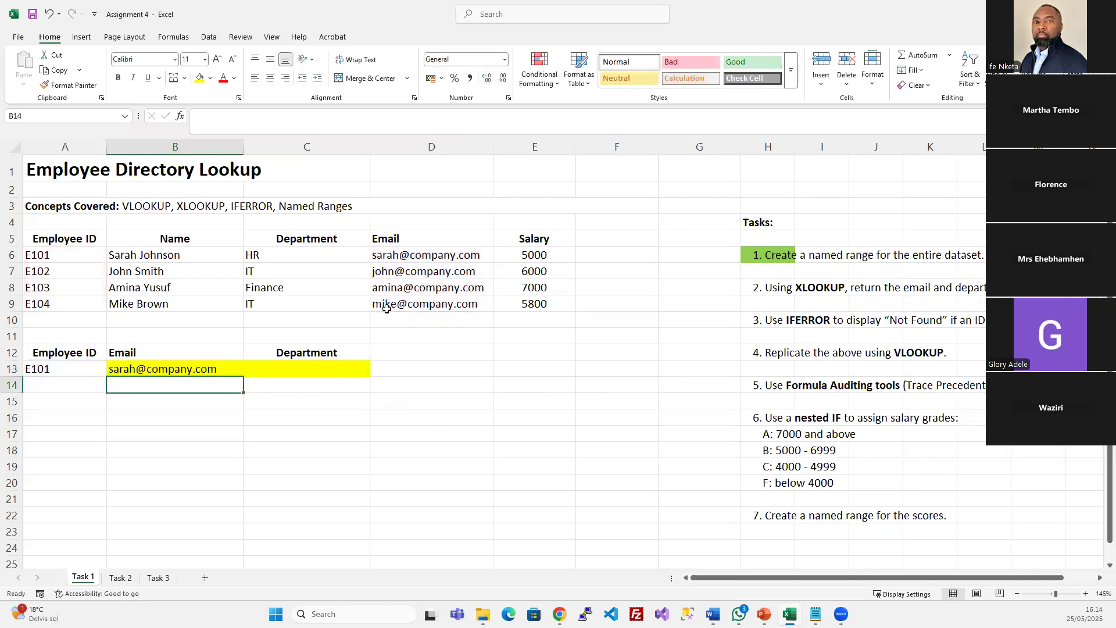
# Inspect B13's XLOOKUP against the source email in D6 and the empty C13
pyautogui.click(169, 369)
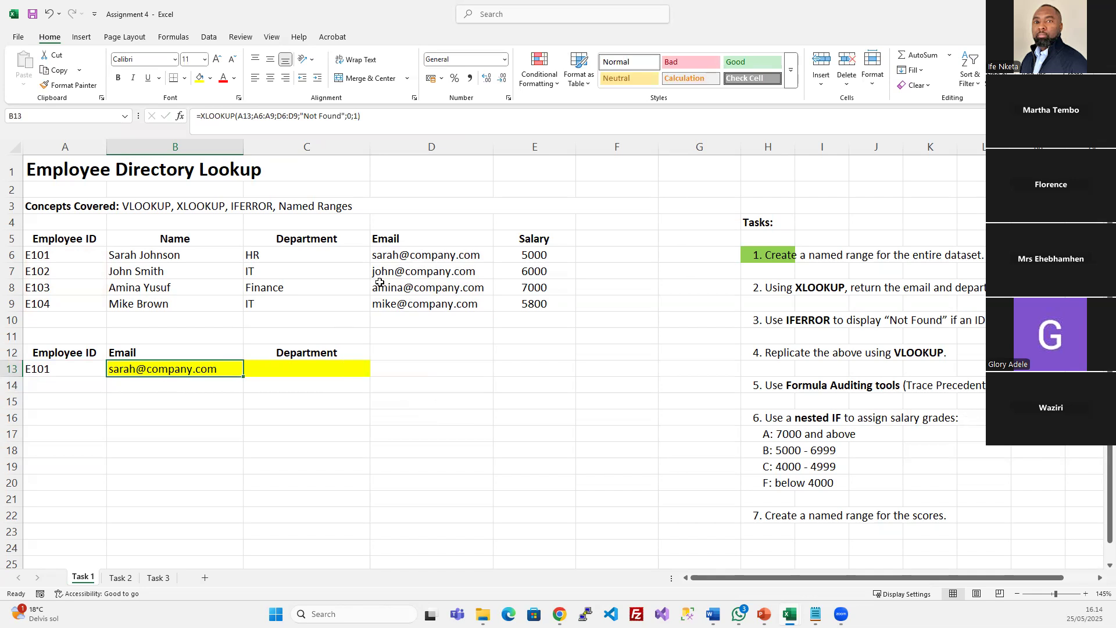
pyautogui.click(393, 257)
pyautogui.click(198, 371)
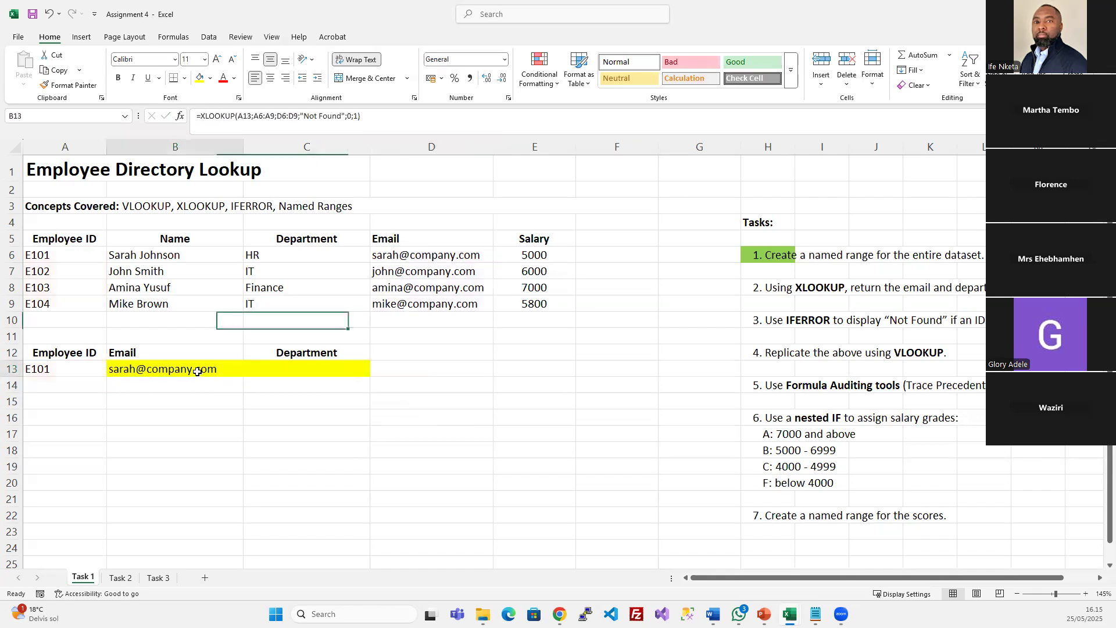
pyautogui.click(288, 373)
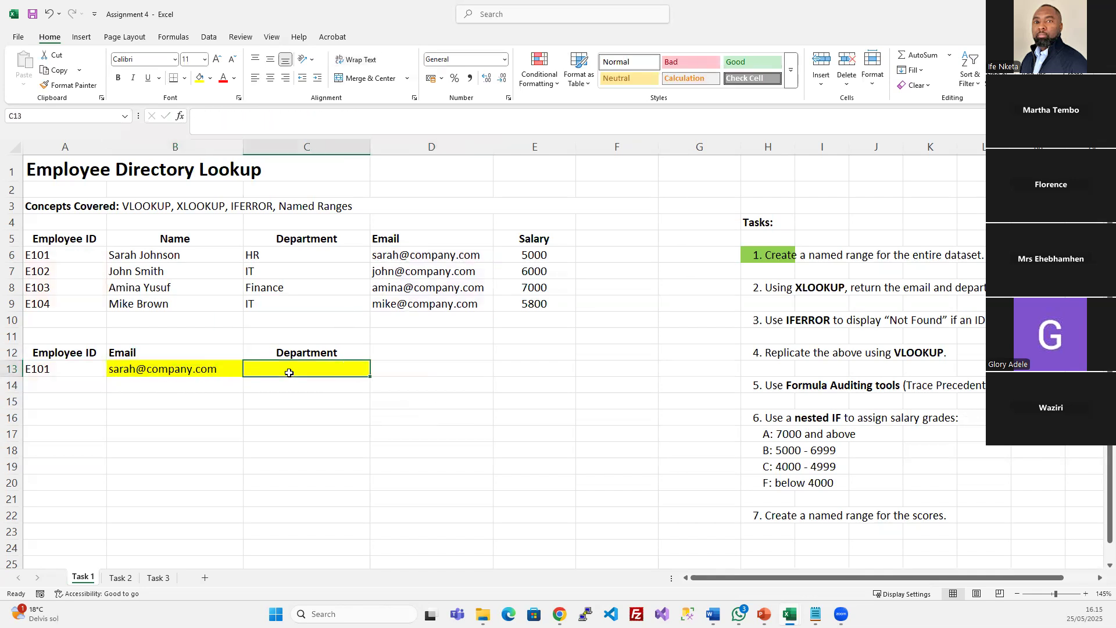
pyautogui.click(213, 369)
pyautogui.click(311, 369)
pyautogui.click(192, 368)
pyautogui.moveTo(379, 110); pyautogui.dragTo(172, 102)
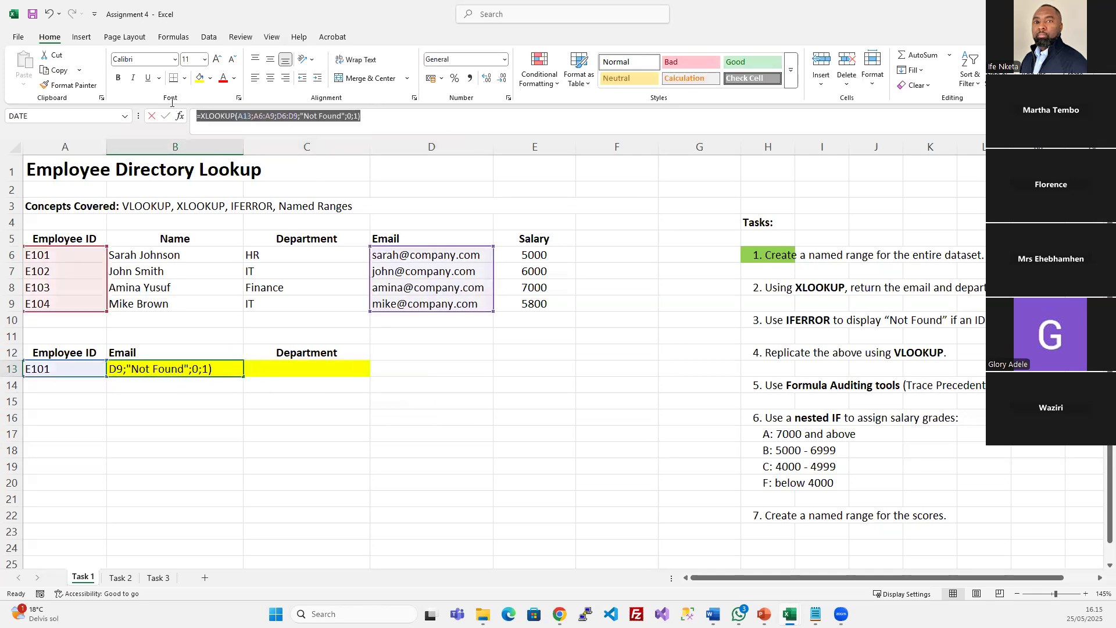
pyautogui.press('Escape')
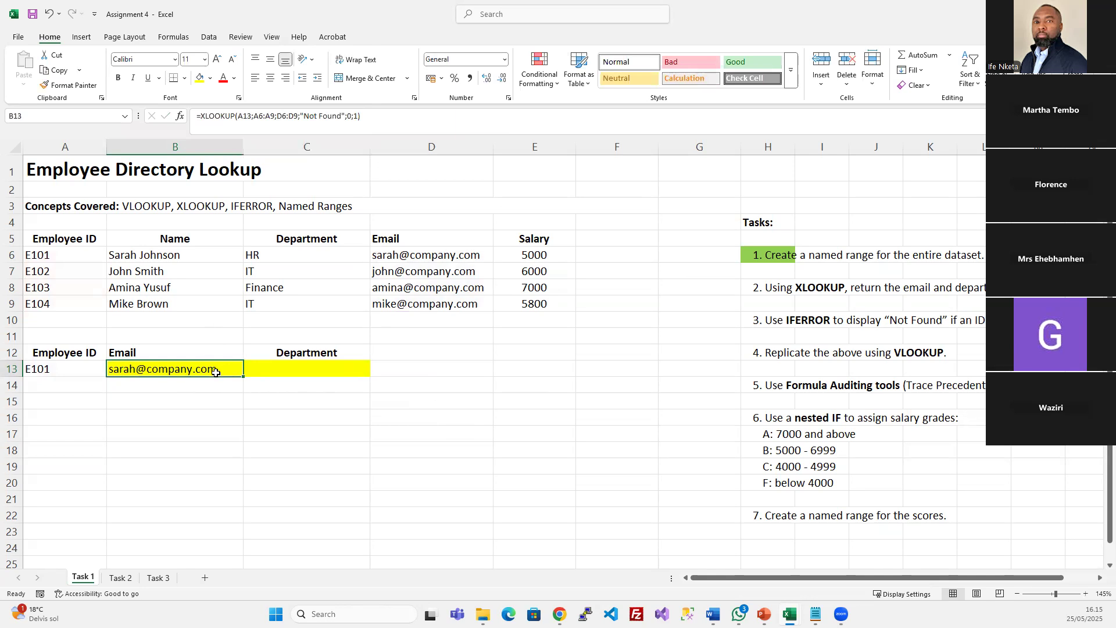
# Copy B13's XLOOKUP into C13 and open it for editing
pyautogui.hotkey('ctrl', 'c')
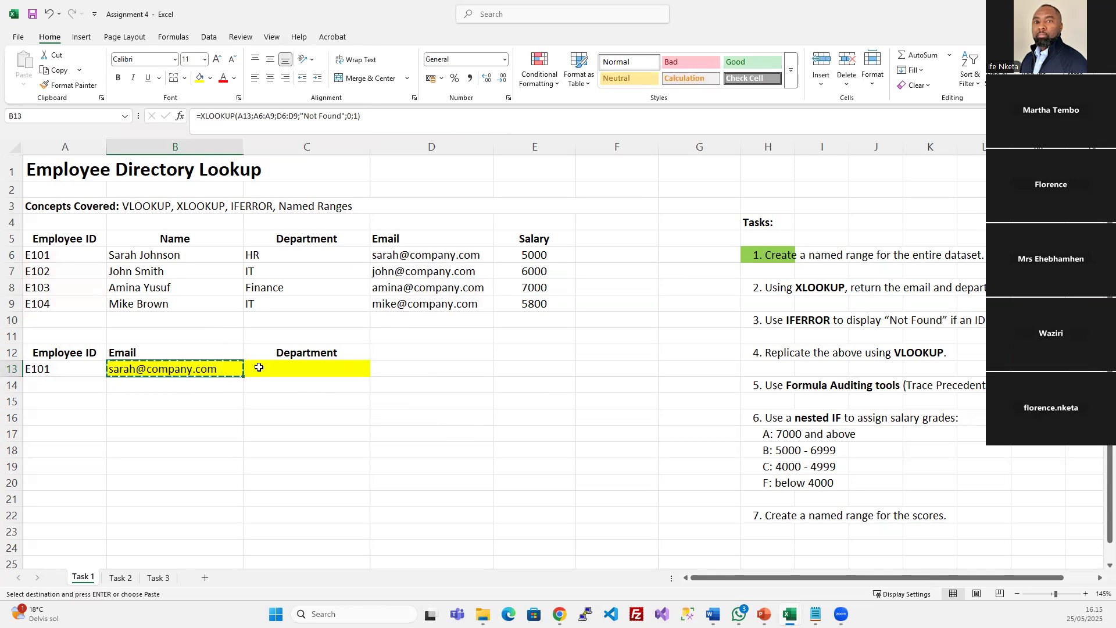
pyautogui.click(276, 369)
pyautogui.hotkey('ctrl', 'v')
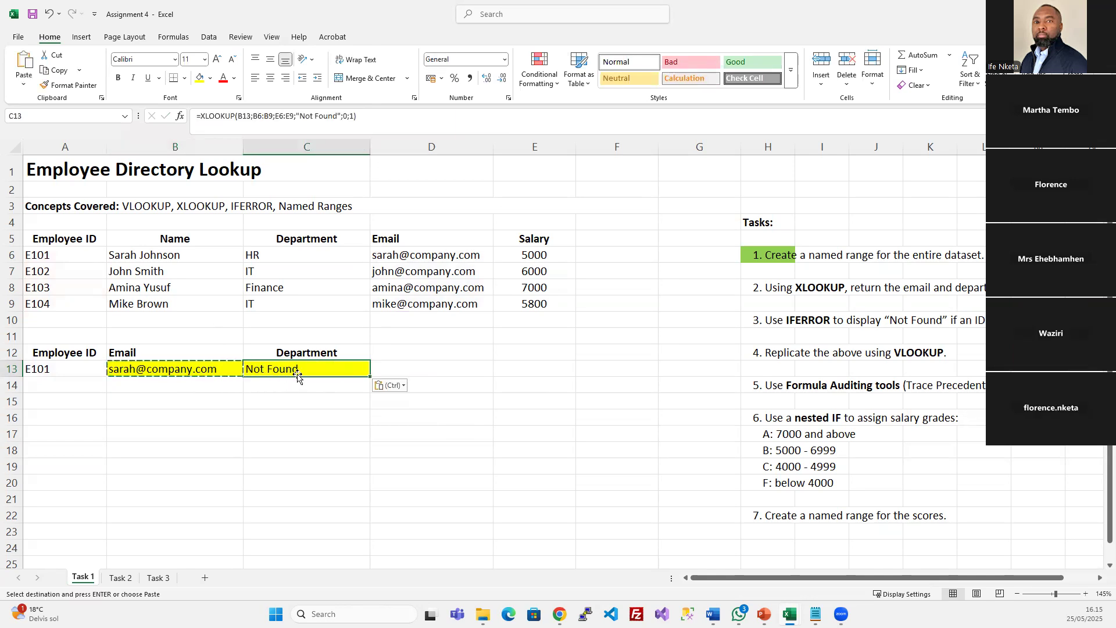
pyautogui.click(294, 128)
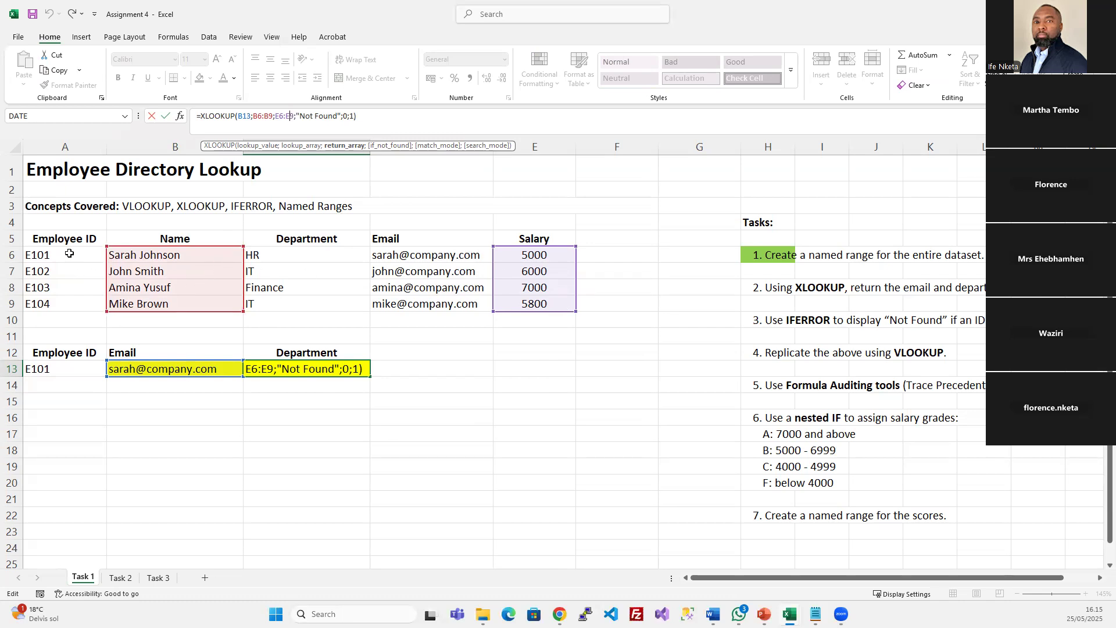
# Shift C13's lookup range from B6:B9 to the Employee ID cells A6:A9
pyautogui.moveTo(69, 253); pyautogui.dragTo(64, 303)
pyautogui.click(322, 375)
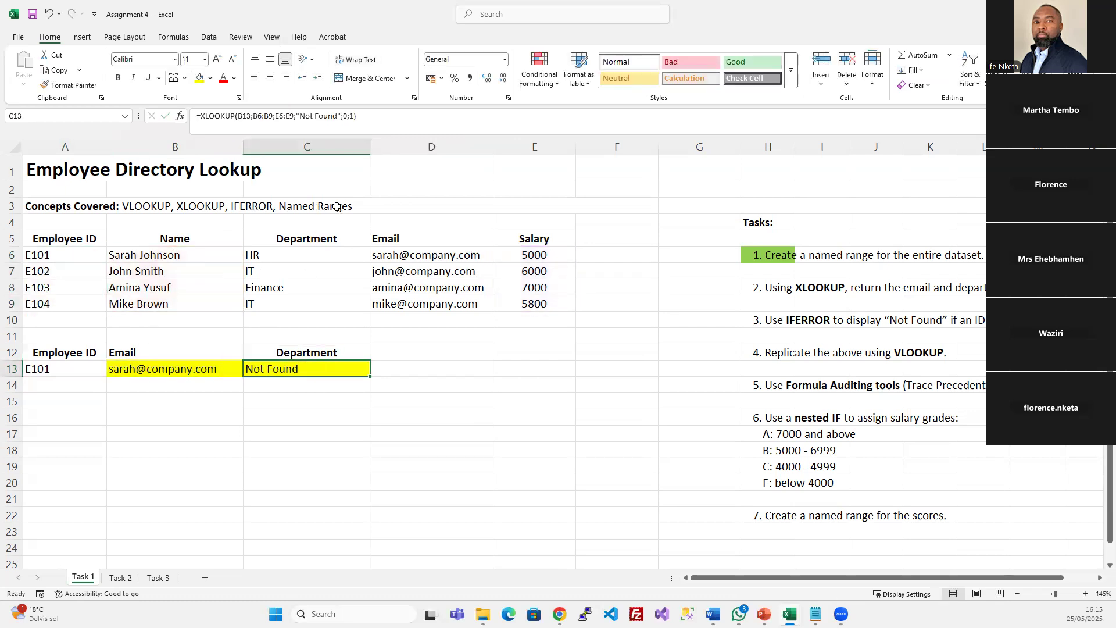
pyautogui.moveTo(522, 251); pyautogui.dragTo(528, 304)
pyautogui.click(317, 358)
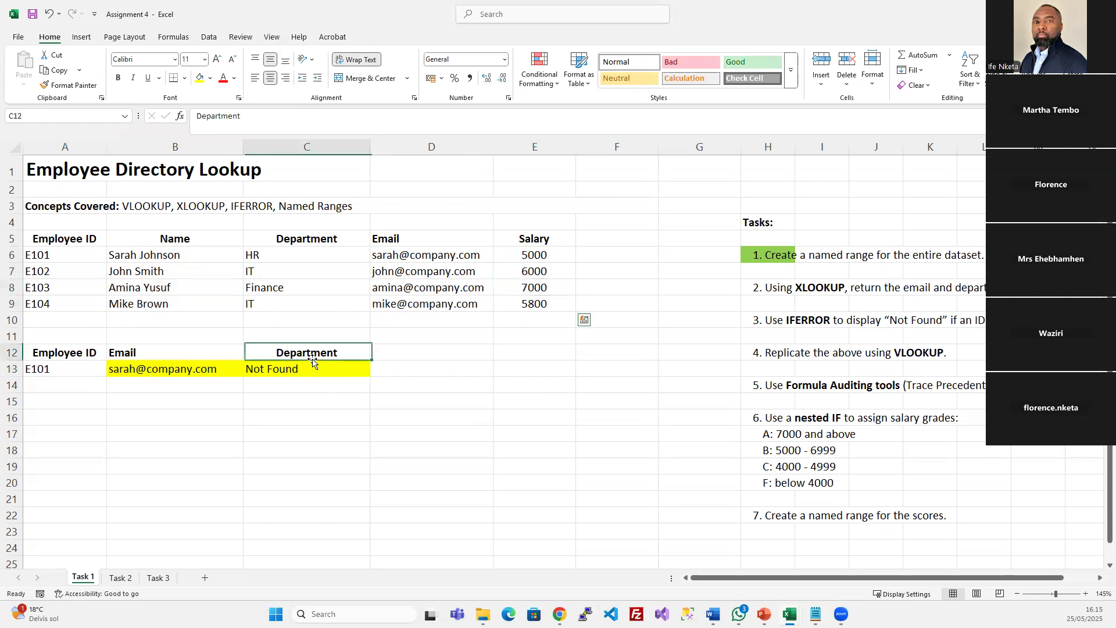
pyautogui.click(314, 367)
pyautogui.click(298, 116)
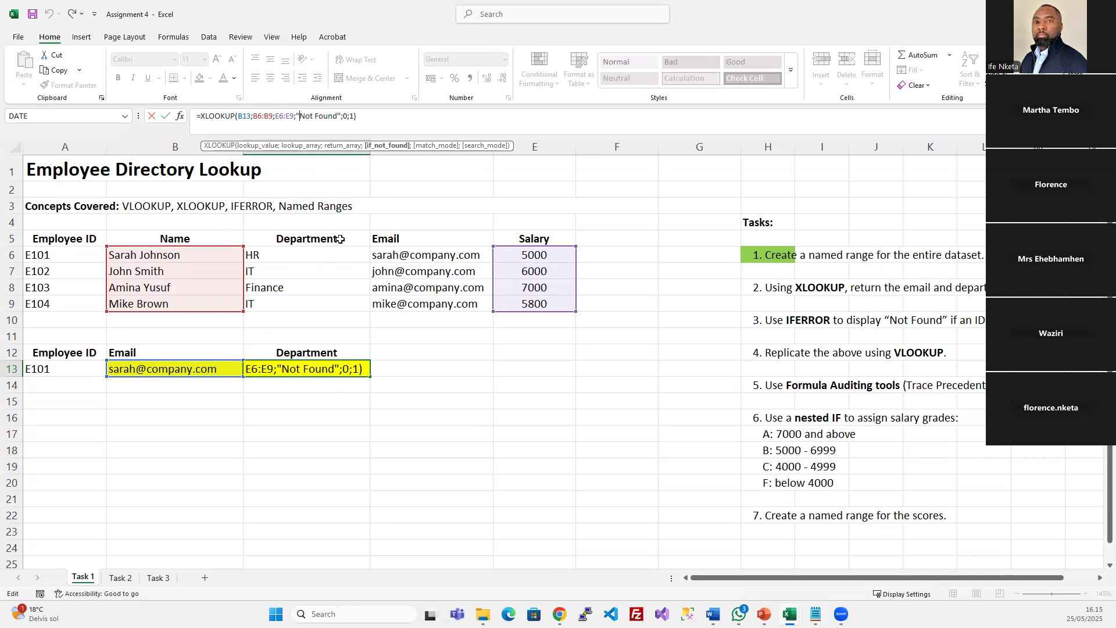
pyautogui.click(293, 381)
pyautogui.click(241, 116)
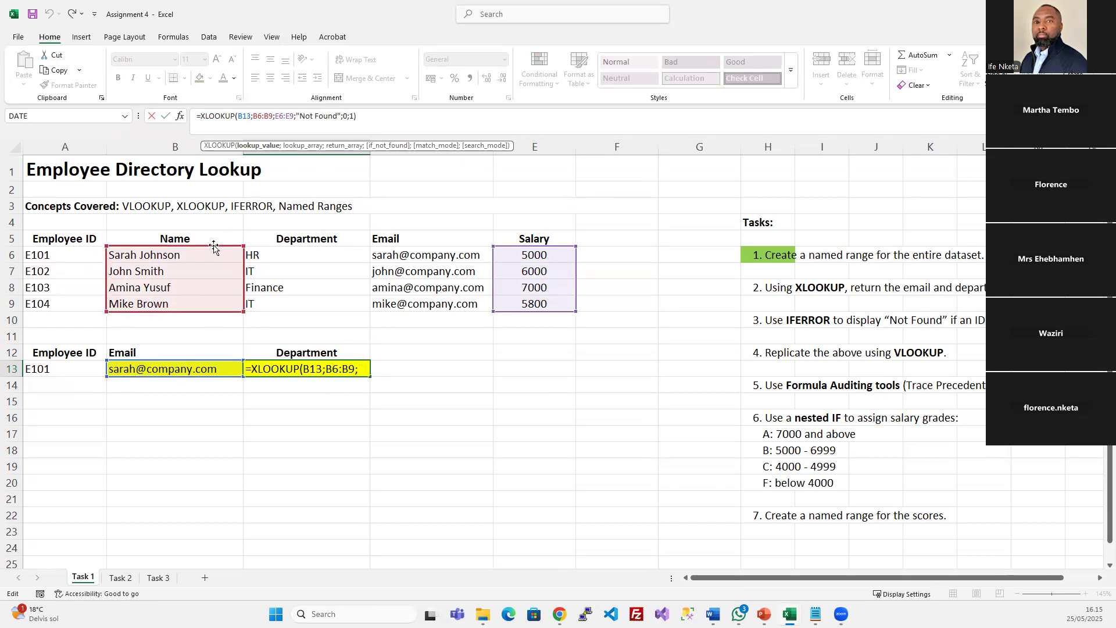
pyautogui.moveTo(215, 250); pyautogui.dragTo(168, 256)
pyautogui.moveTo(193, 249); pyautogui.dragTo(101, 254)
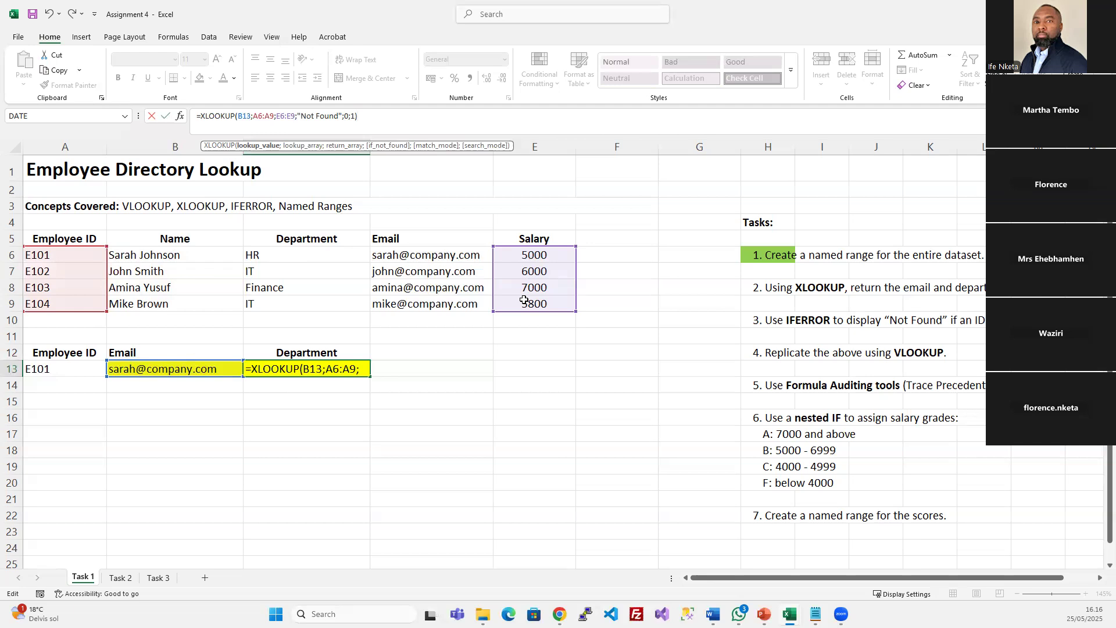
# Change C13's return range from E6:E9 to C6:C9 and commit the formula
pyautogui.moveTo(359, 149); pyautogui.dragTo(454, 129)
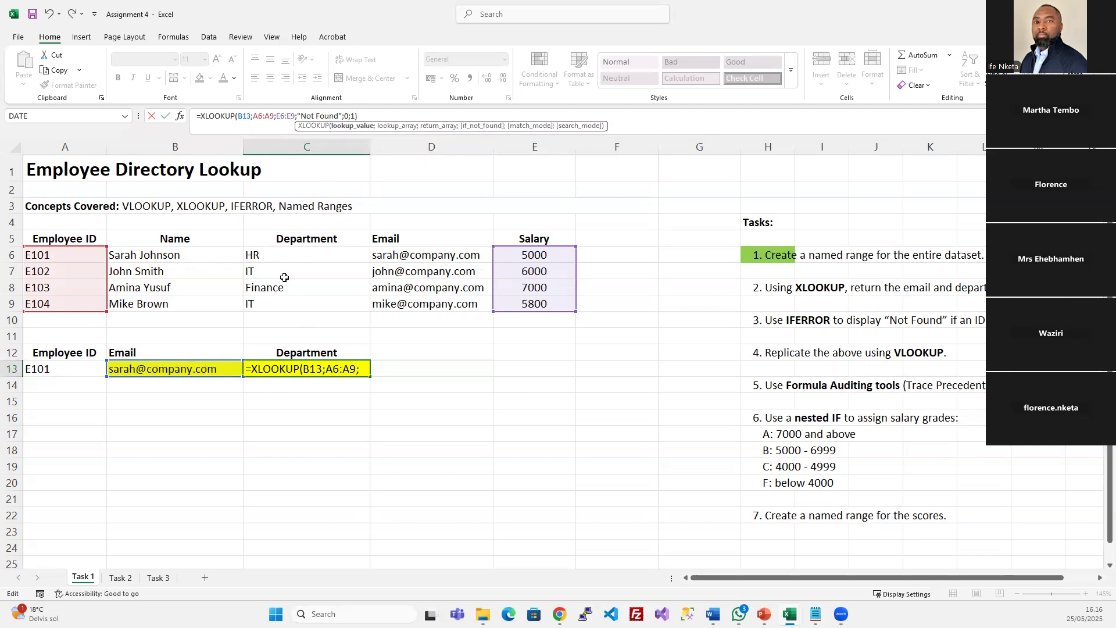
pyautogui.doubleClick(280, 115)
pyautogui.write('C6')
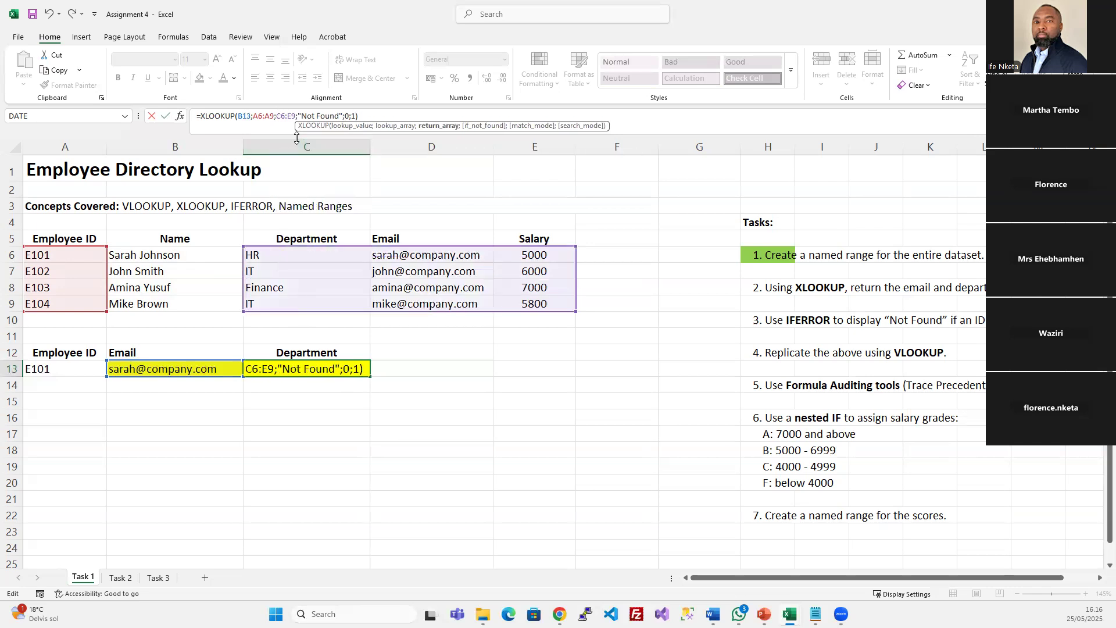
pyautogui.press('BackSpace')
pyautogui.write('C')
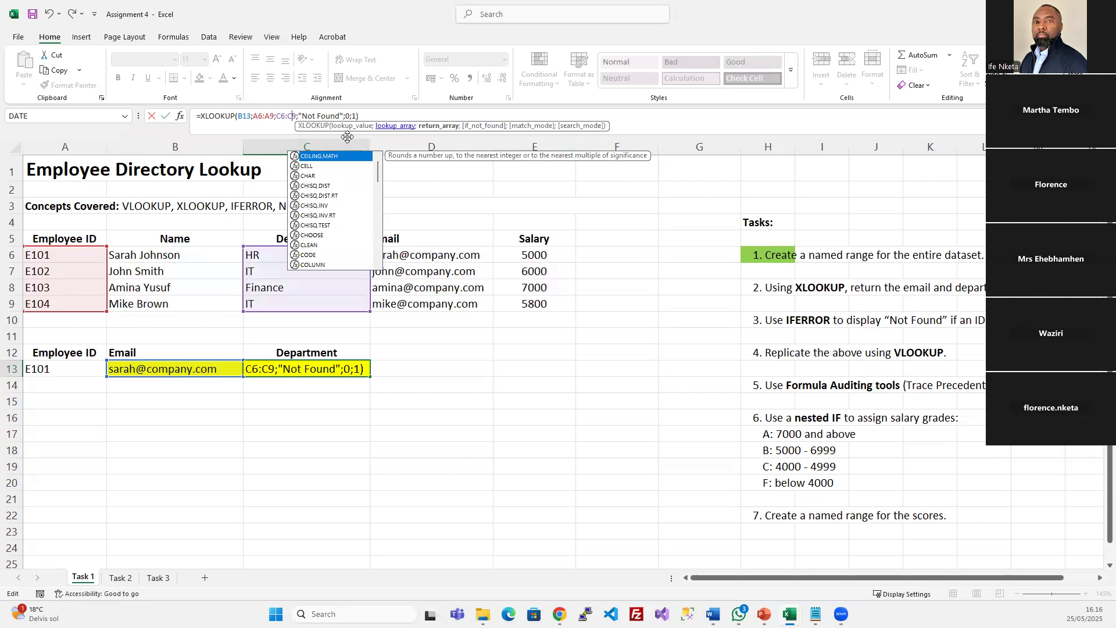
pyautogui.click(283, 119)
pyautogui.moveTo(336, 245); pyautogui.dragTo(331, 285)
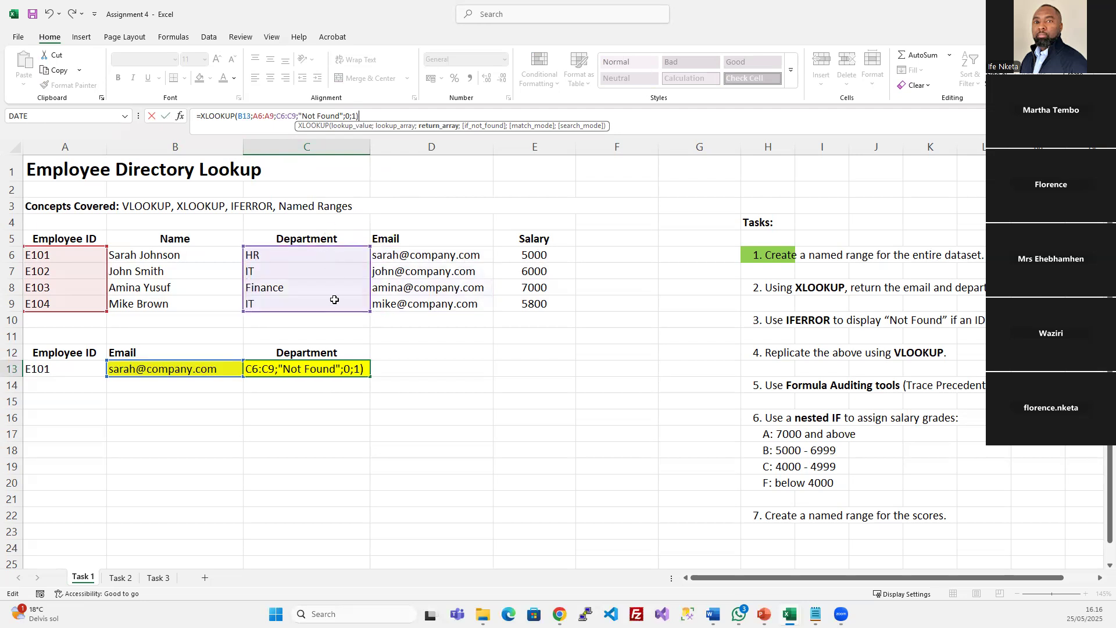
pyautogui.press('Return')
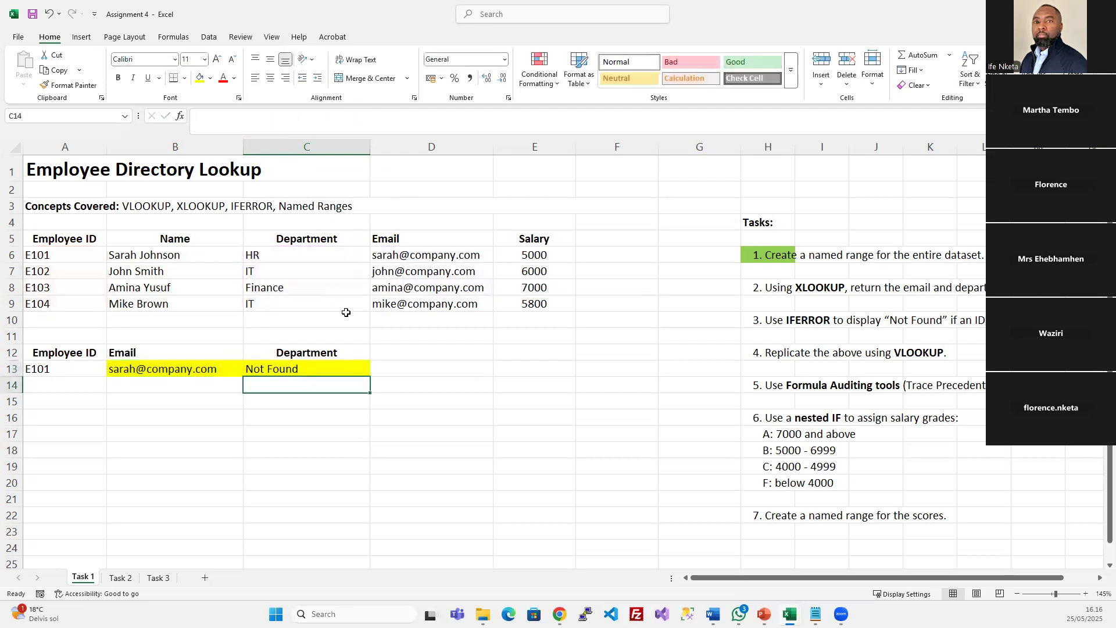
pyautogui.click(259, 370)
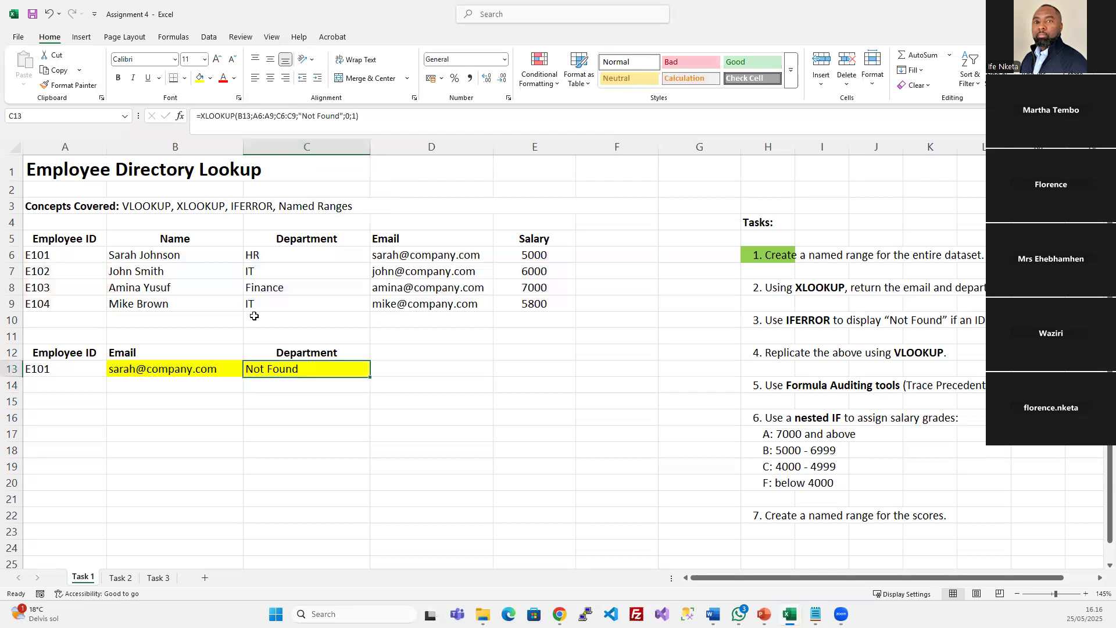
# Repoint C13's lookup value from B13 to A13 so Department returns HR
pyautogui.click(254, 116)
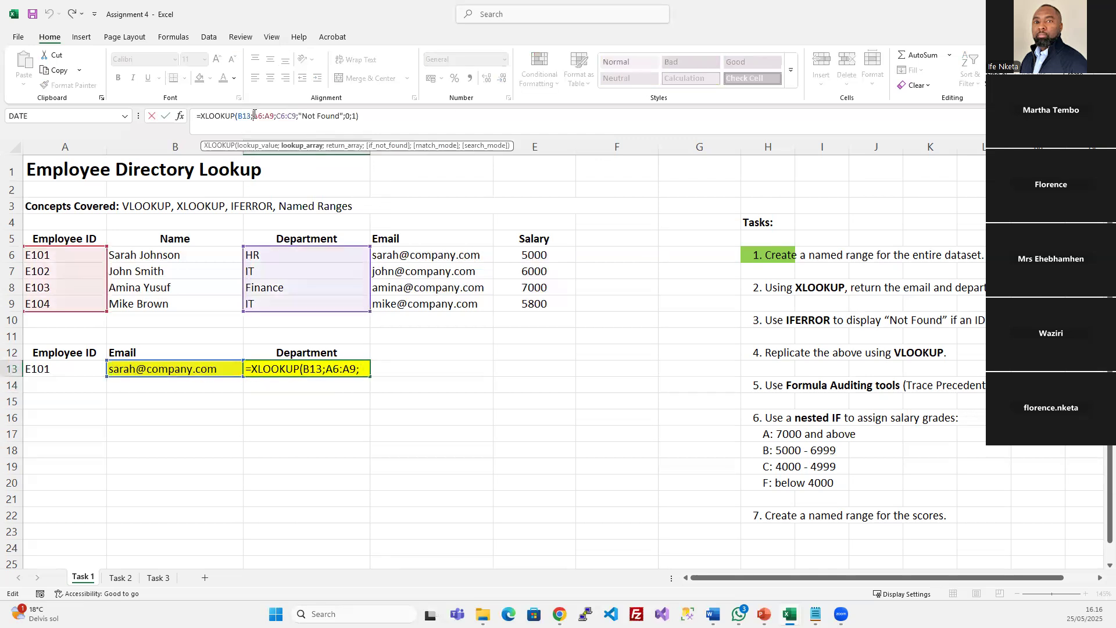
pyautogui.click(238, 116)
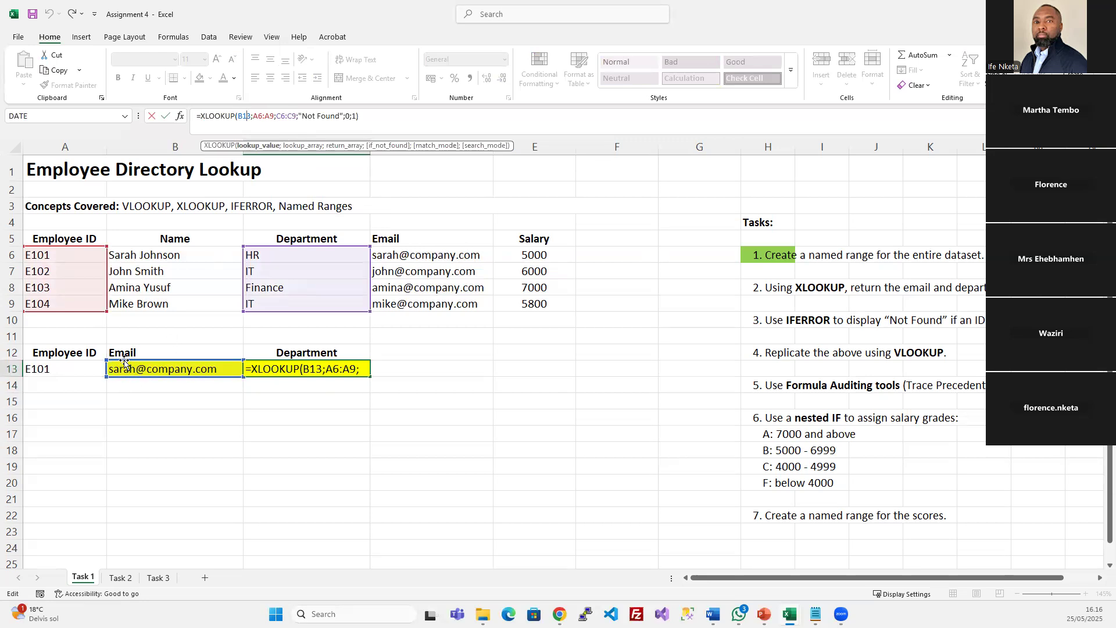
pyautogui.moveTo(122, 365); pyautogui.dragTo(38, 366)
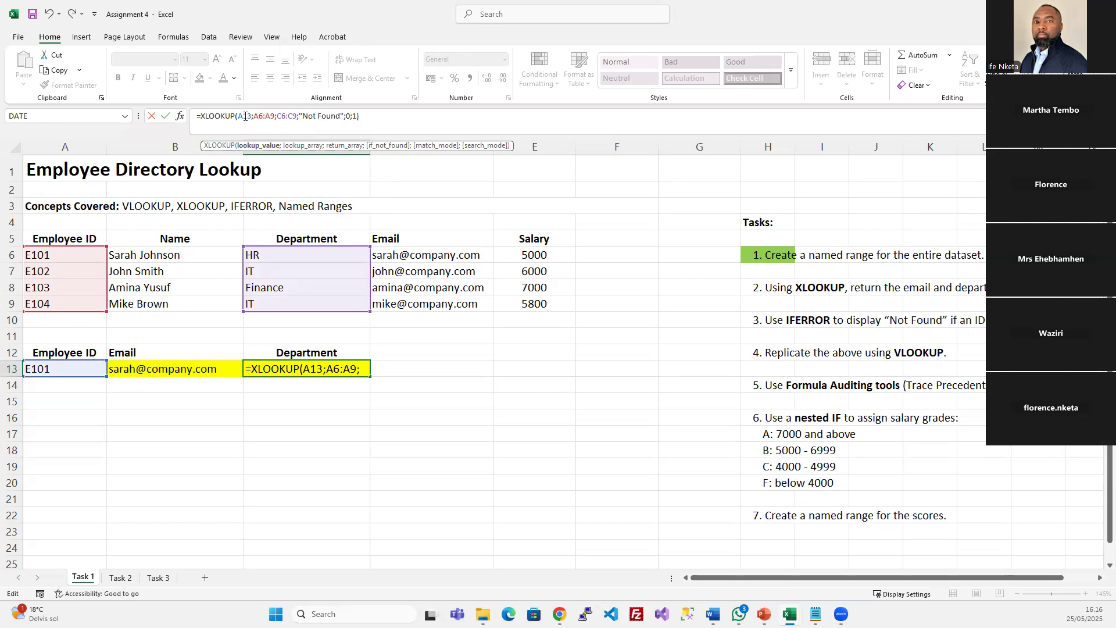
pyautogui.click(261, 117)
pyautogui.press('Right')
pyautogui.press('Right')
pyautogui.press('Right')
pyautogui.press('Right')
pyautogui.press('Right')
pyautogui.press('Right')
pyautogui.press('Right')
pyautogui.press('Right')
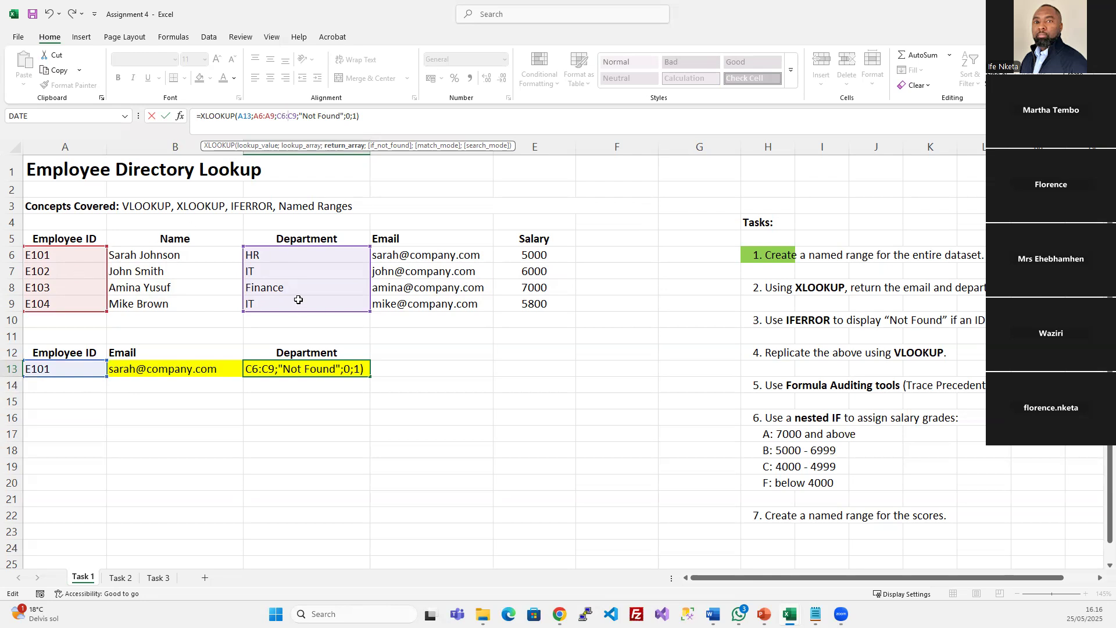
pyautogui.press('Return')
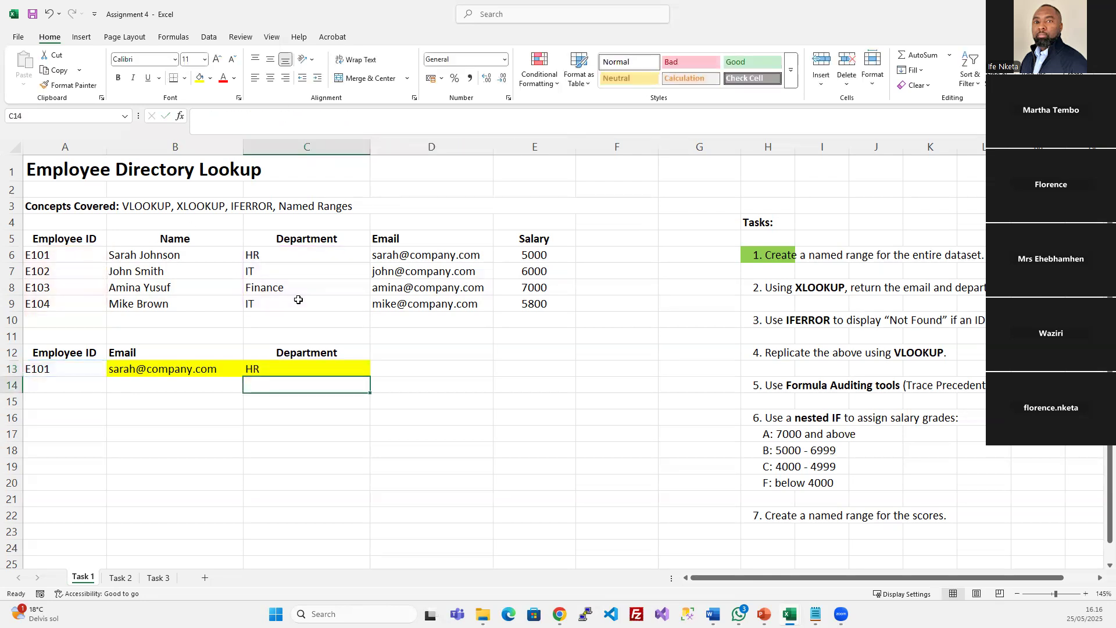
pyautogui.click(766, 290)
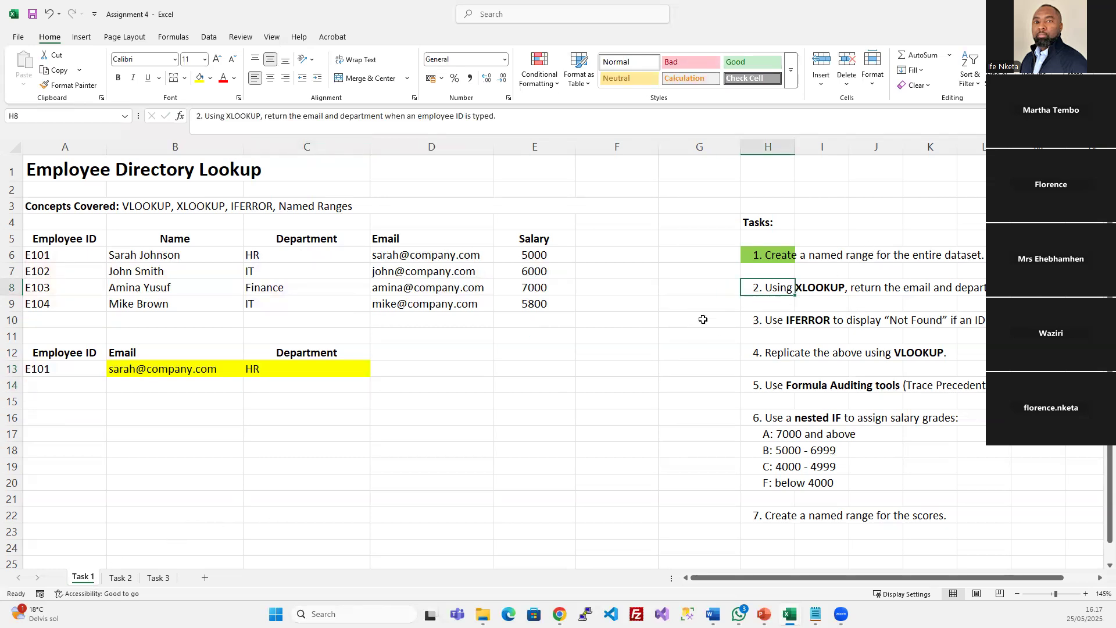
# Change the lookup ID in A13 to E104 and check both lookup results
pyautogui.click(56, 367)
pyautogui.moveTo(59, 352); pyautogui.dragTo(332, 366)
pyautogui.click(49, 368)
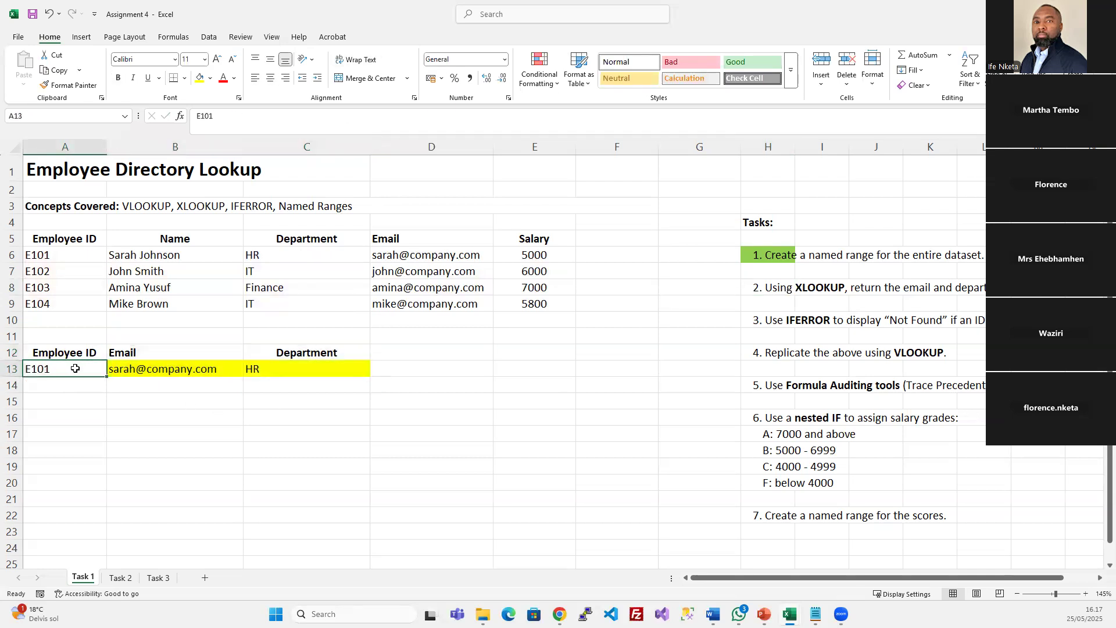
pyautogui.doubleClick(74, 368)
pyautogui.write('4')
pyautogui.press('Return')
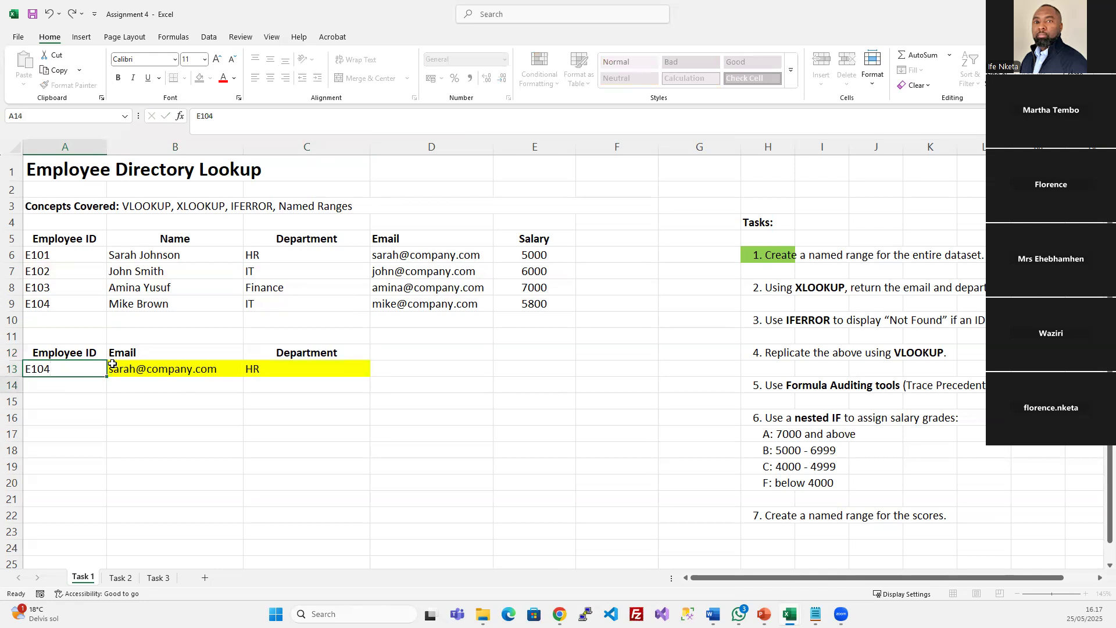
pyautogui.click(179, 368)
pyautogui.click(267, 368)
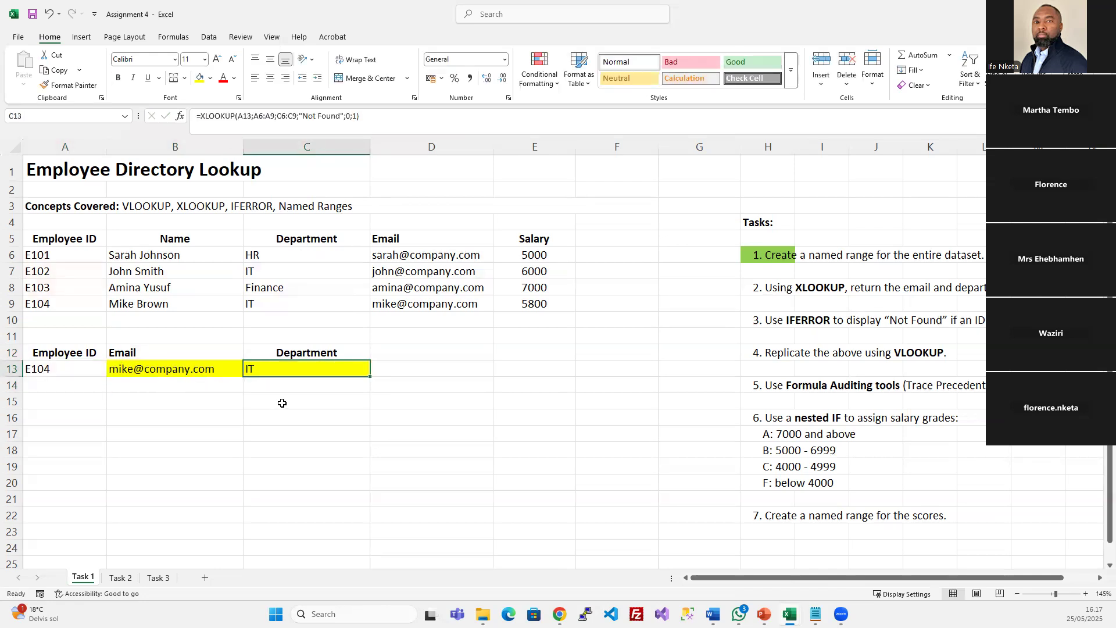
# Change the lookup ID to E103, giving that employee's email and Finance
pyautogui.click(67, 368)
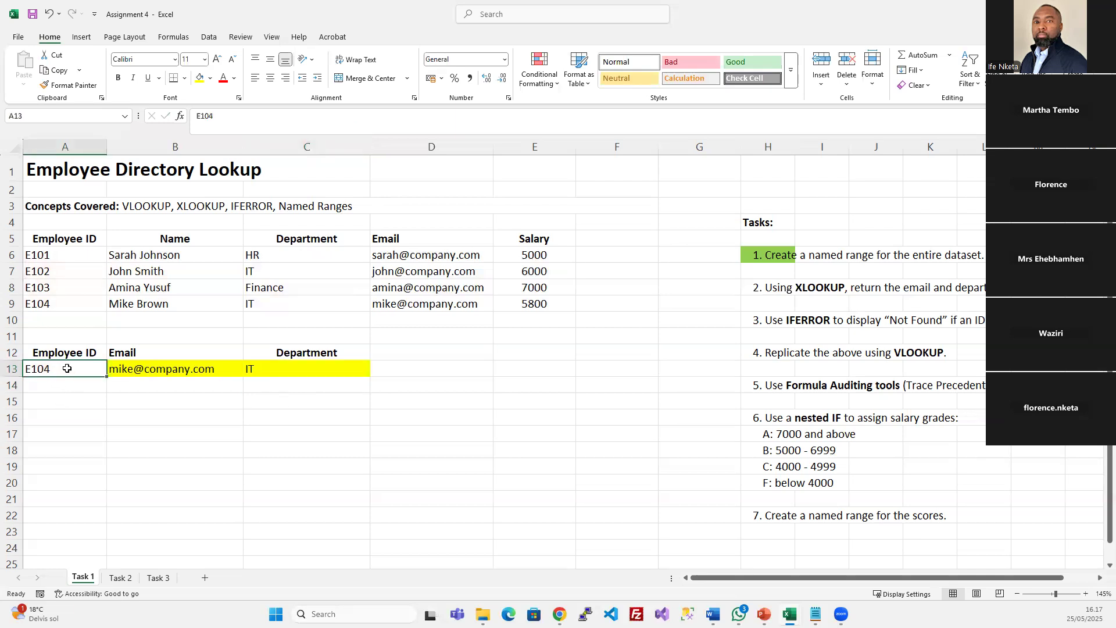
pyautogui.doubleClick(67, 369)
pyautogui.press('BackSpace')
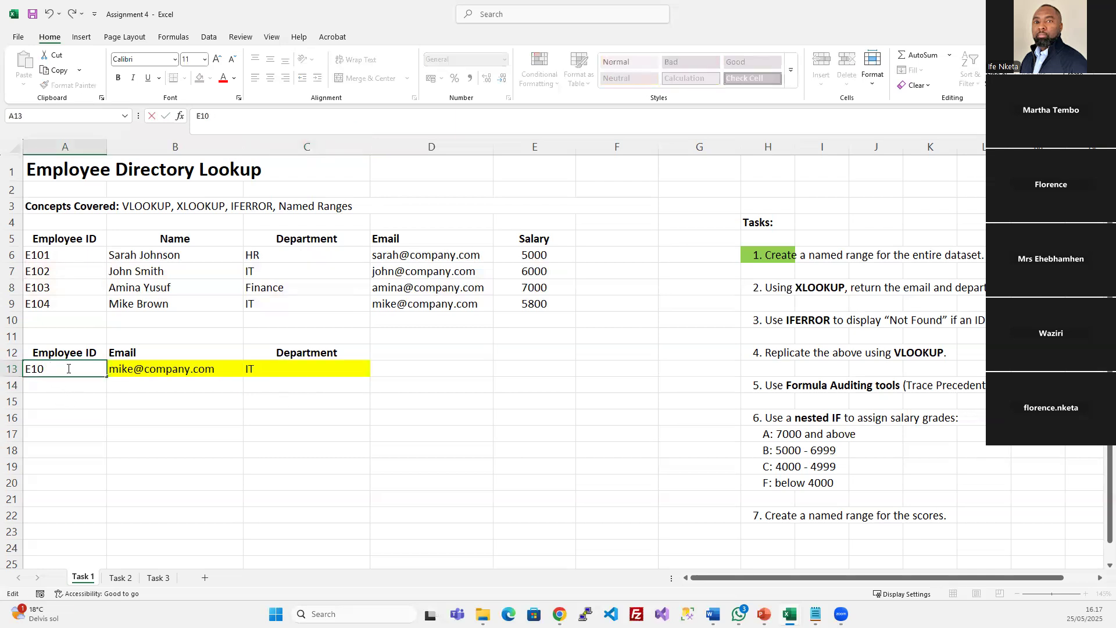
pyautogui.write('3')
pyautogui.press('Return')
pyautogui.click(119, 373)
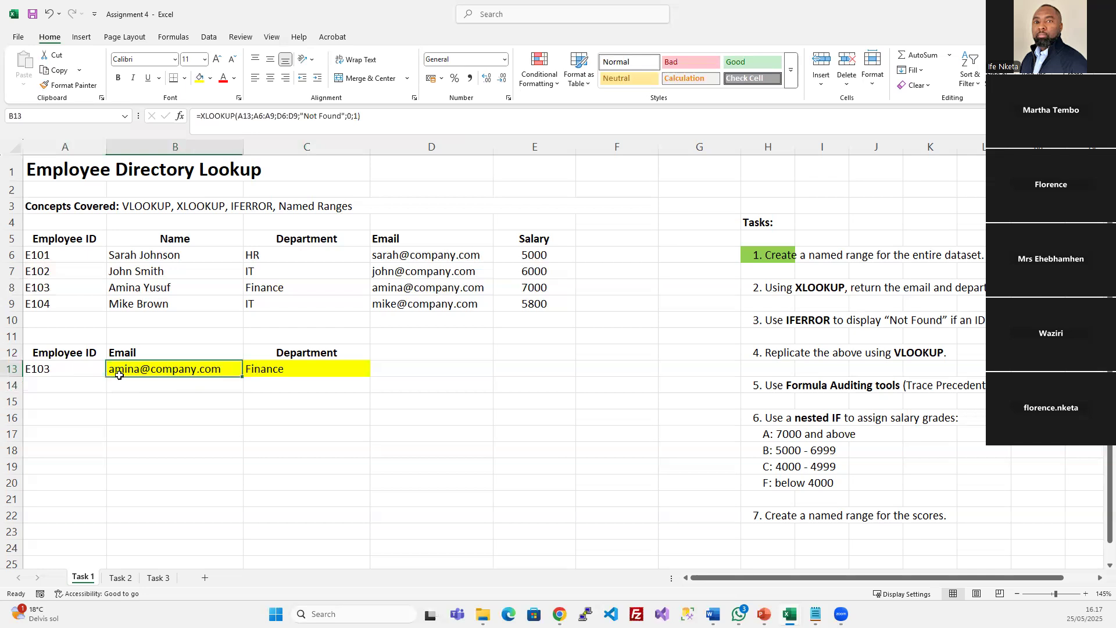
pyautogui.click(782, 291)
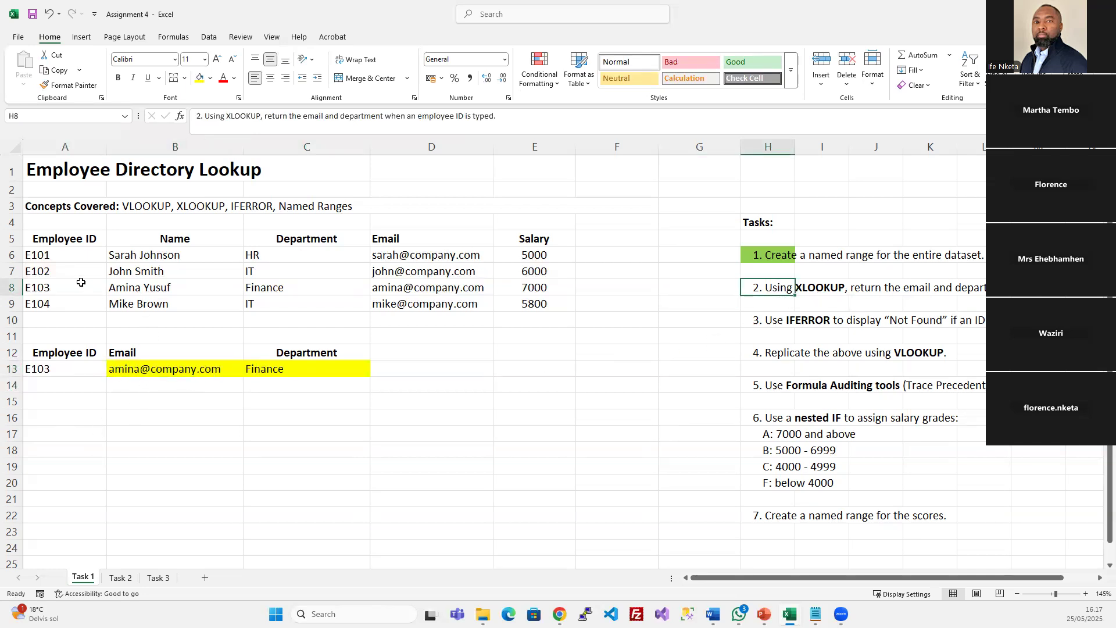
pyautogui.moveTo(56, 240); pyautogui.dragTo(556, 302)
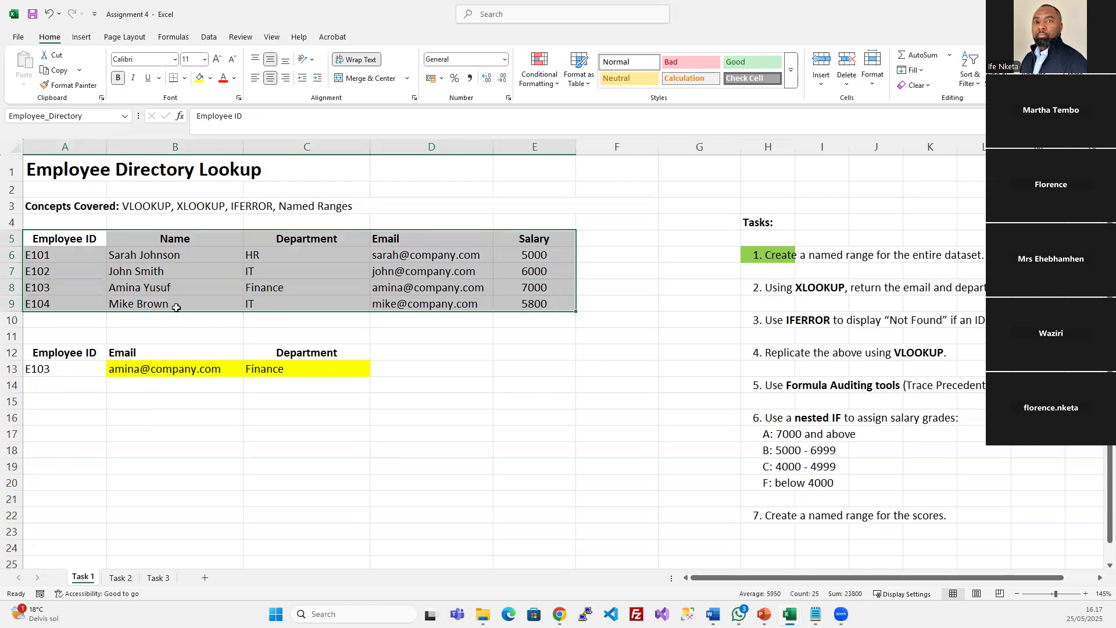
pyautogui.click(75, 371)
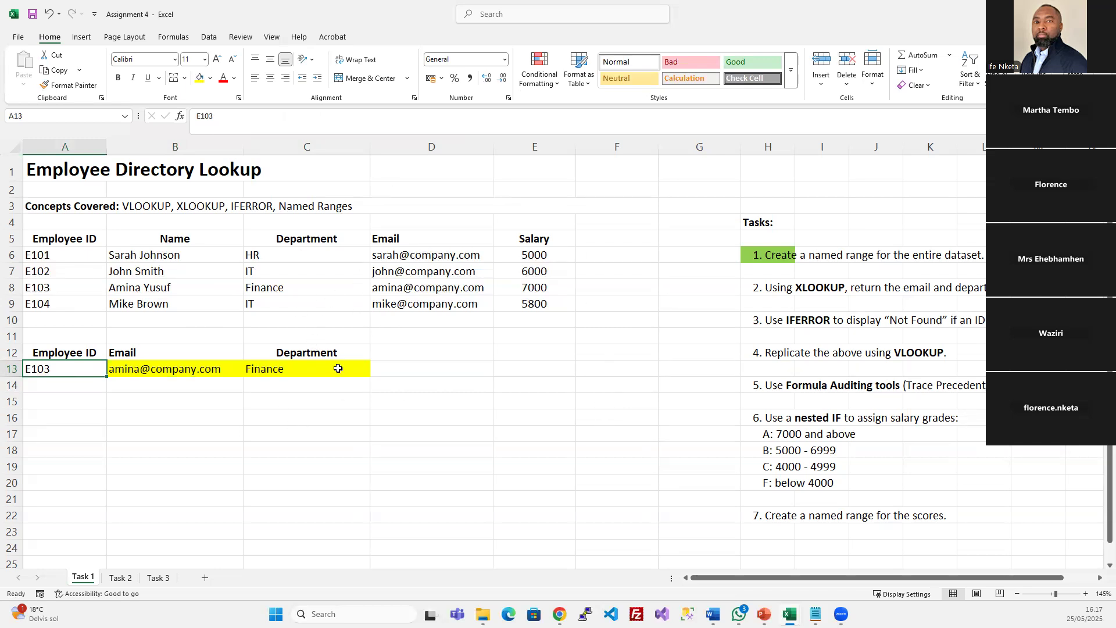
pyautogui.moveTo(57, 348); pyautogui.dragTo(289, 365)
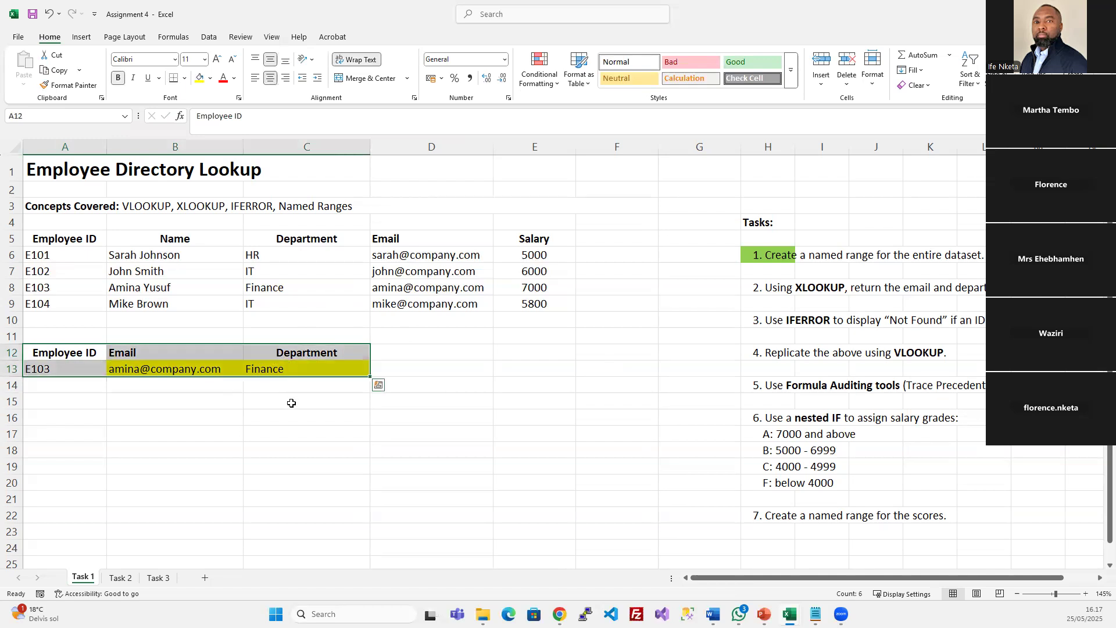
pyautogui.click(50, 367)
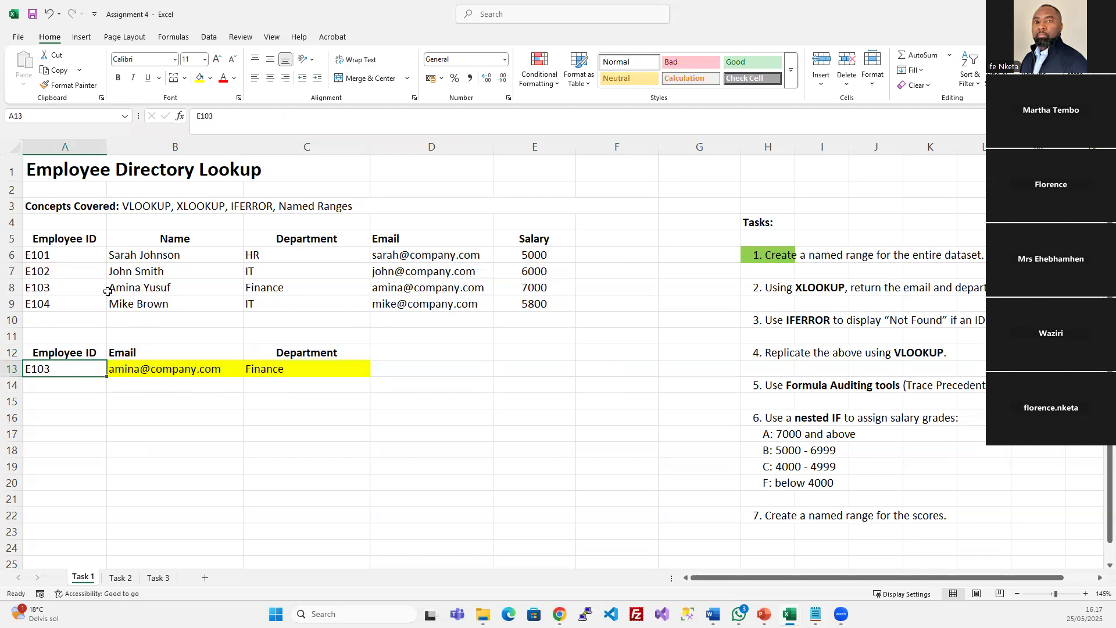
pyautogui.click(81, 258)
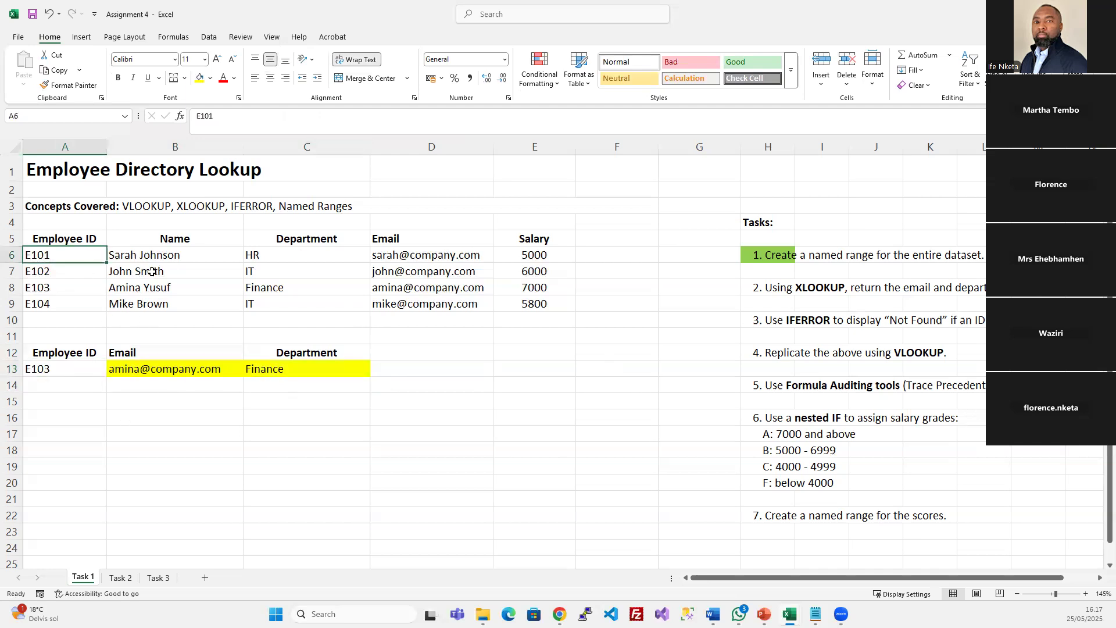
pyautogui.click(44, 372)
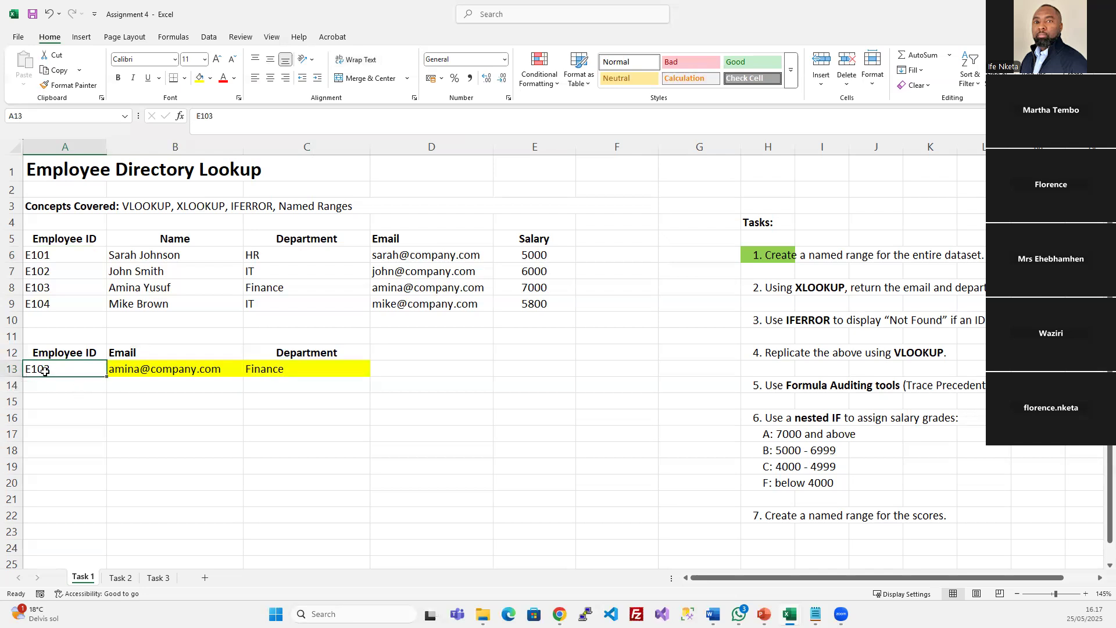
pyautogui.moveTo(89, 353); pyautogui.dragTo(308, 367)
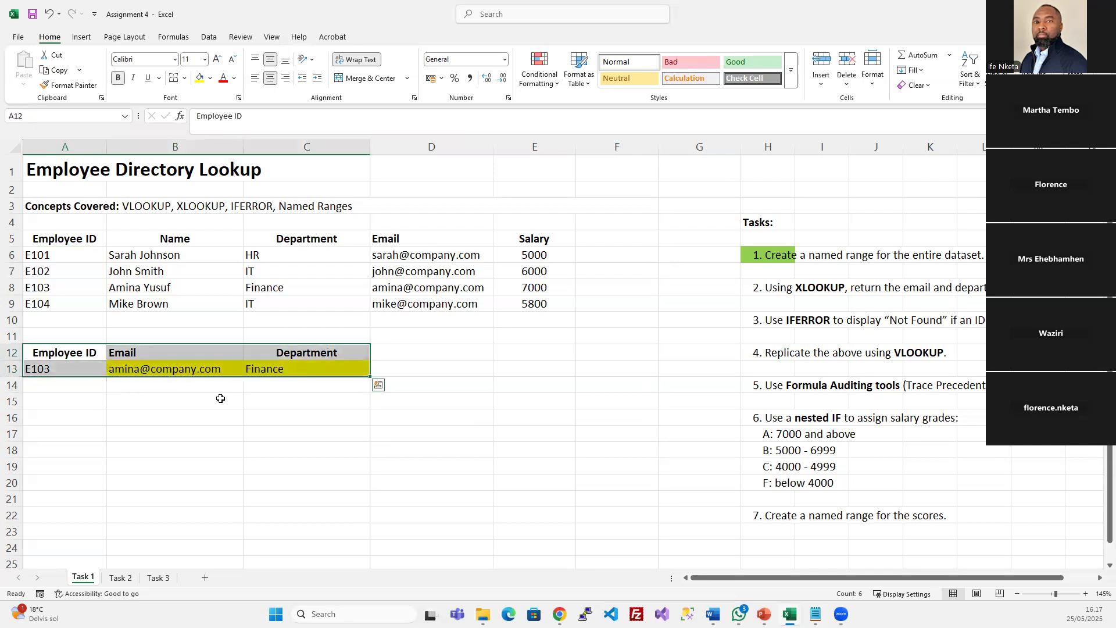
pyautogui.click(73, 369)
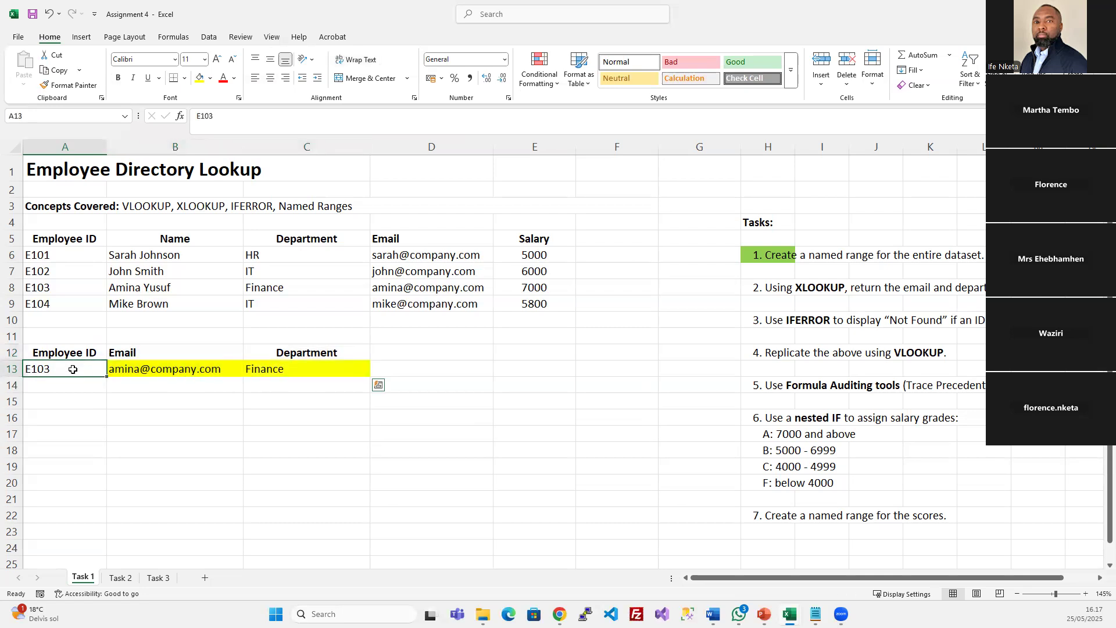
pyautogui.click(192, 365)
pyautogui.click(295, 358)
pyautogui.click(214, 371)
# Fill task 2's cell H8 light green to mark it done, like task 1
pyautogui.click(316, 374)
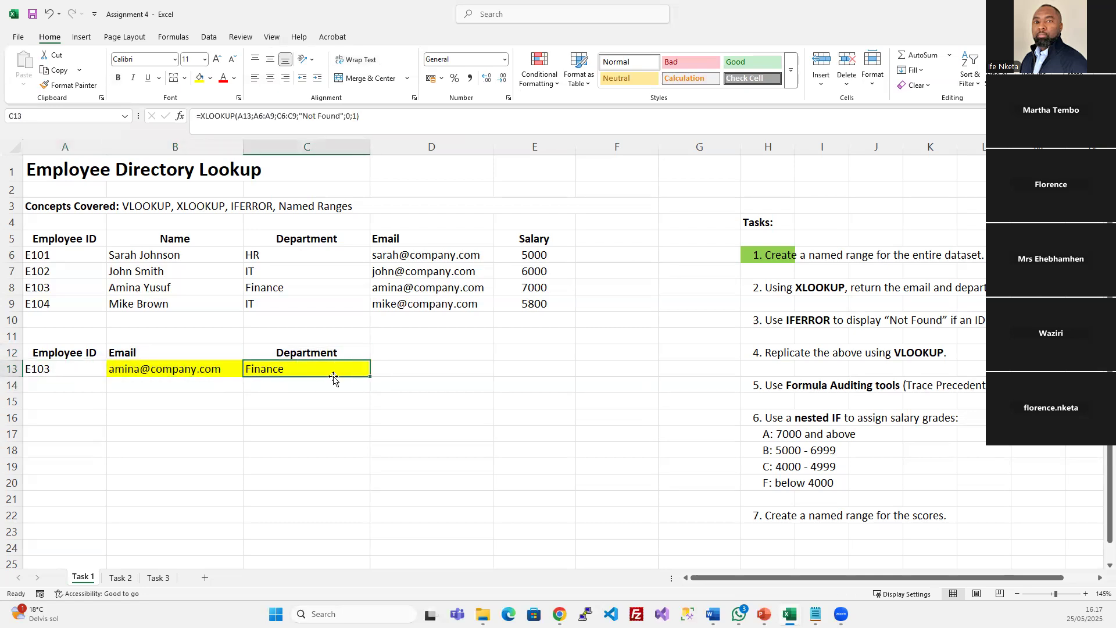
pyautogui.click(772, 289)
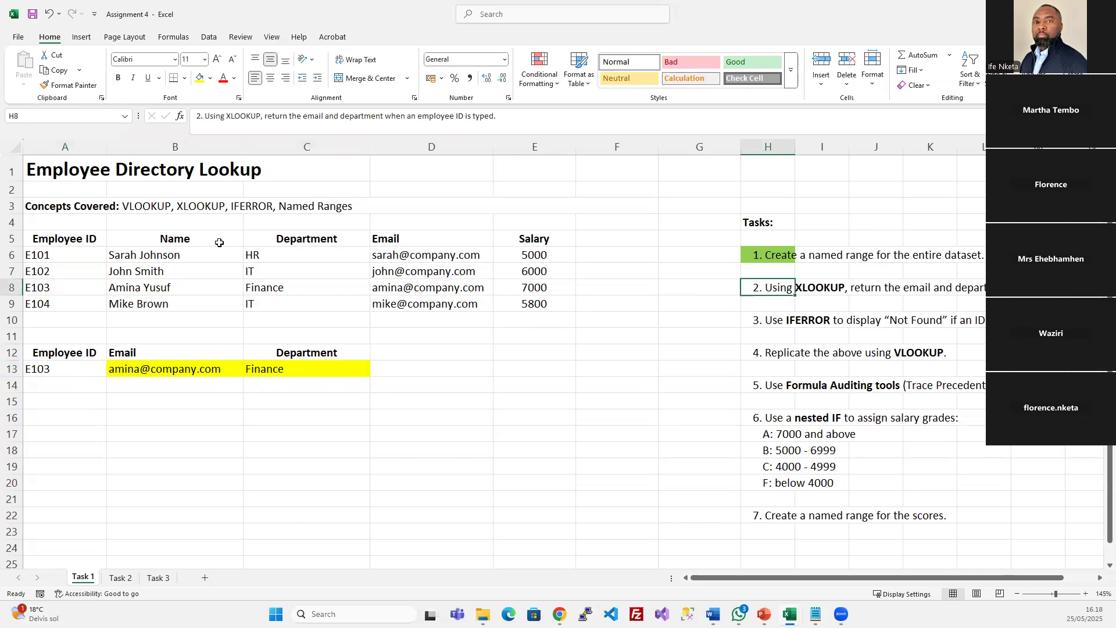
pyautogui.click(210, 78)
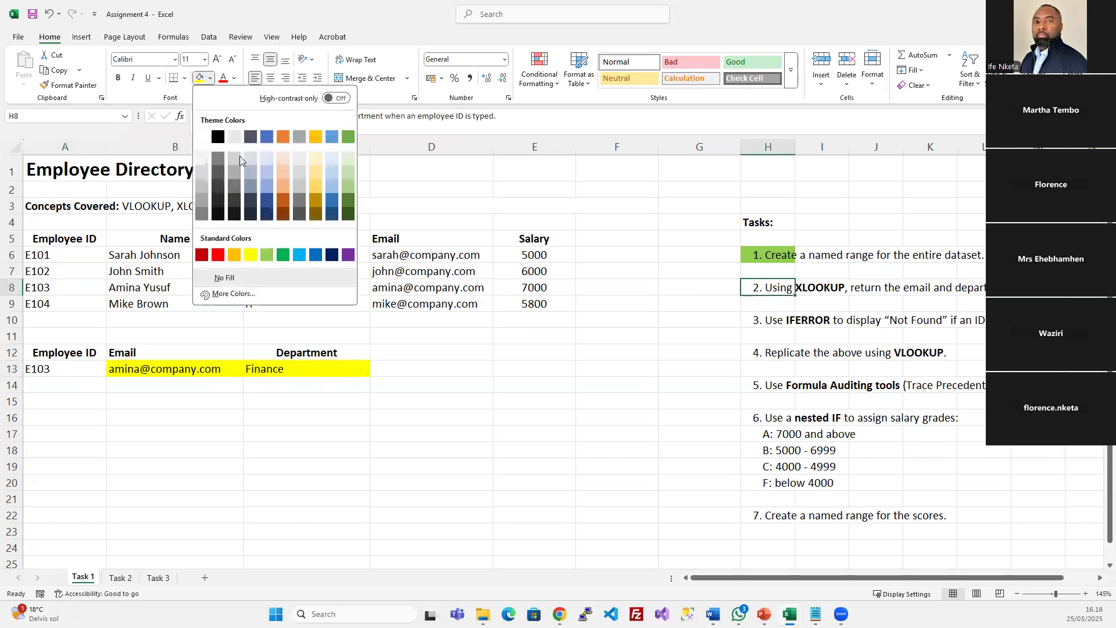
pyautogui.click(267, 255)
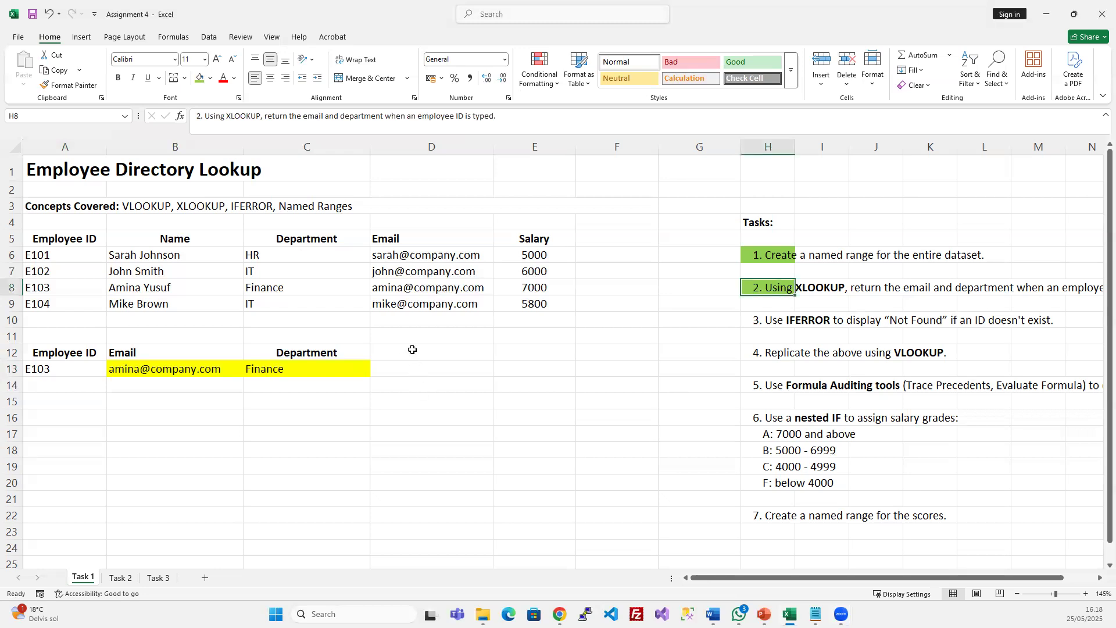
pyautogui.click(413, 349)
# Enter the heading Salary in D12 with the Department heading's formatting
pyautogui.write('Sala')
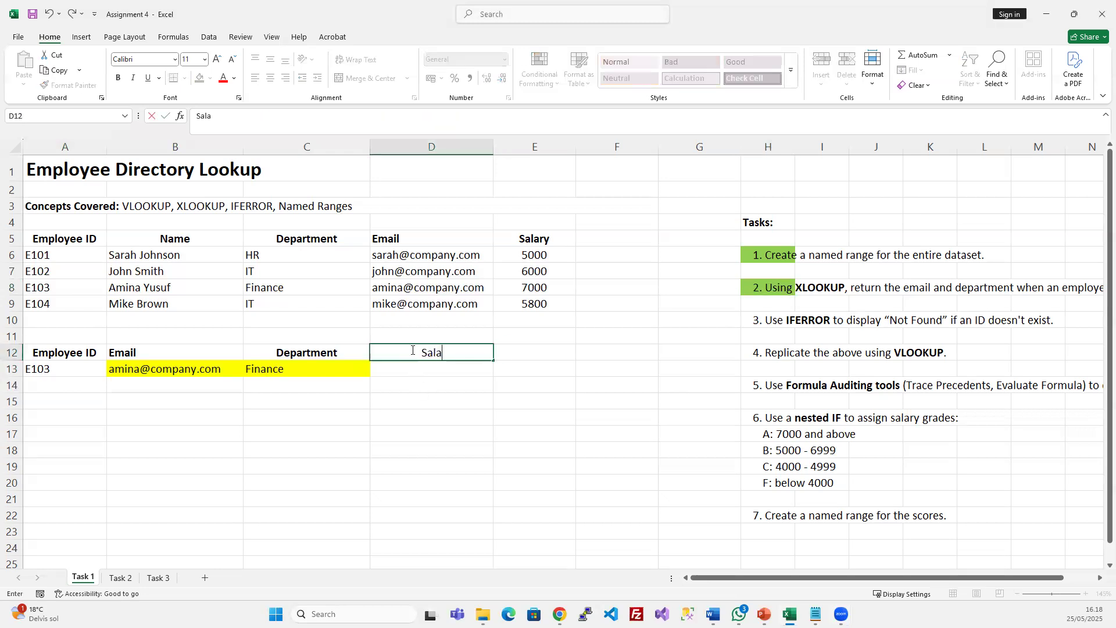
pyautogui.write('ry')
pyautogui.press('Return')
pyautogui.click(340, 341)
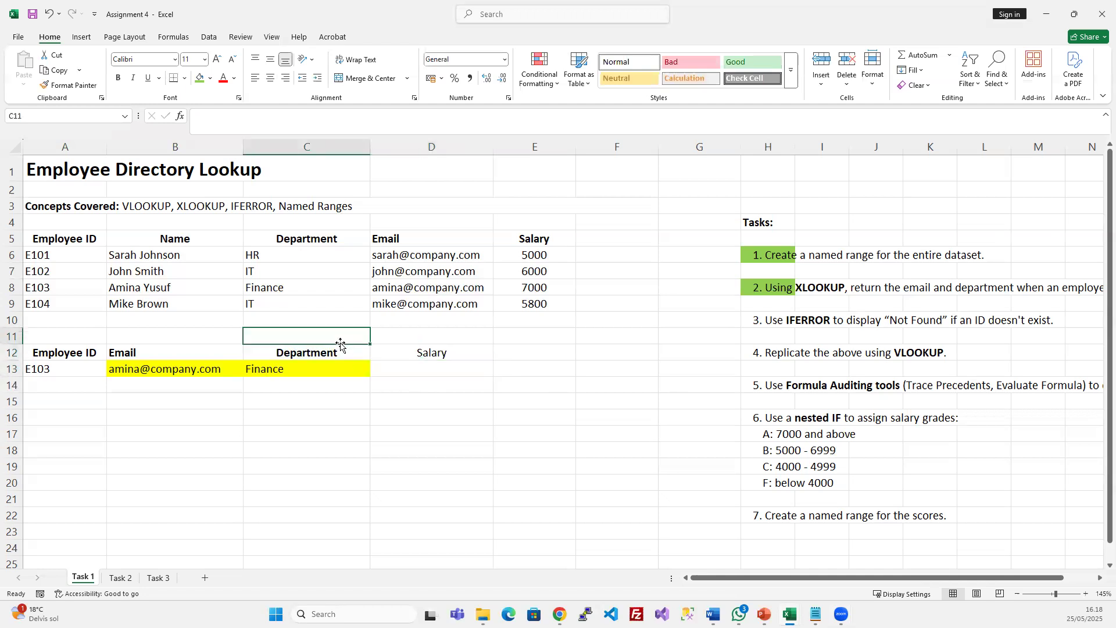
pyautogui.click(336, 352)
pyautogui.click(69, 85)
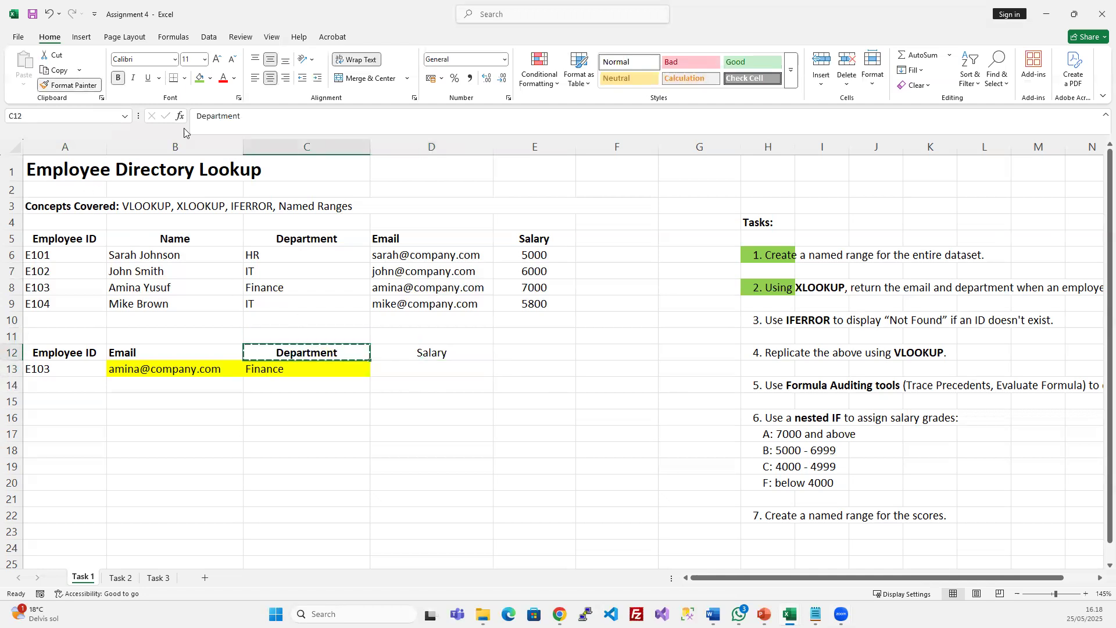
pyautogui.click(428, 352)
# Fill D13 yellow and paste only the formula from C13 into it
pyautogui.click(423, 368)
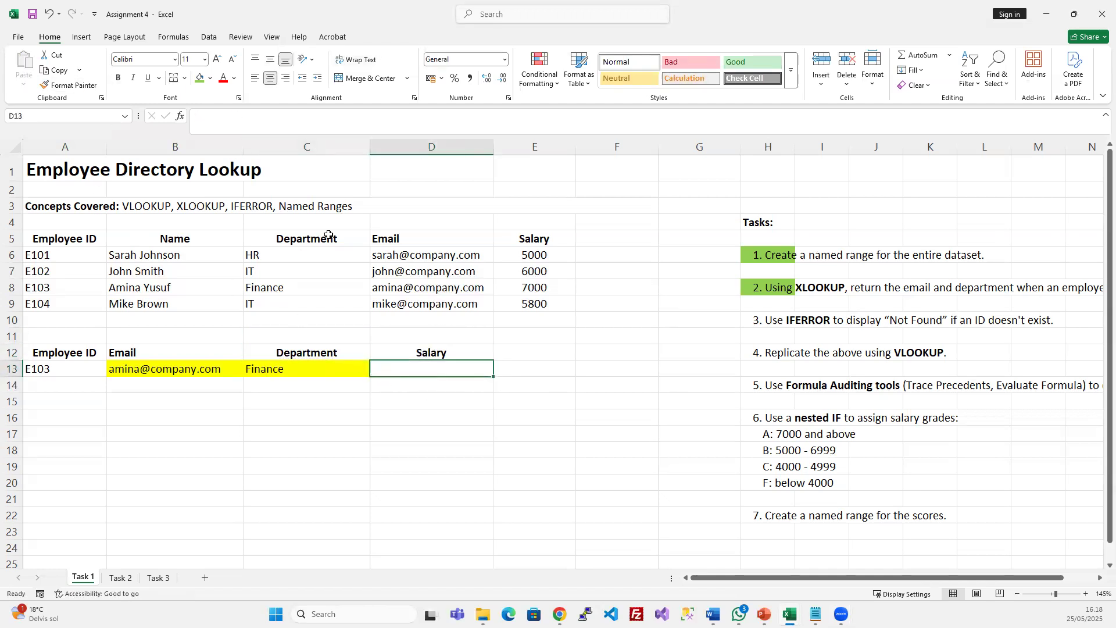
pyautogui.click(210, 78)
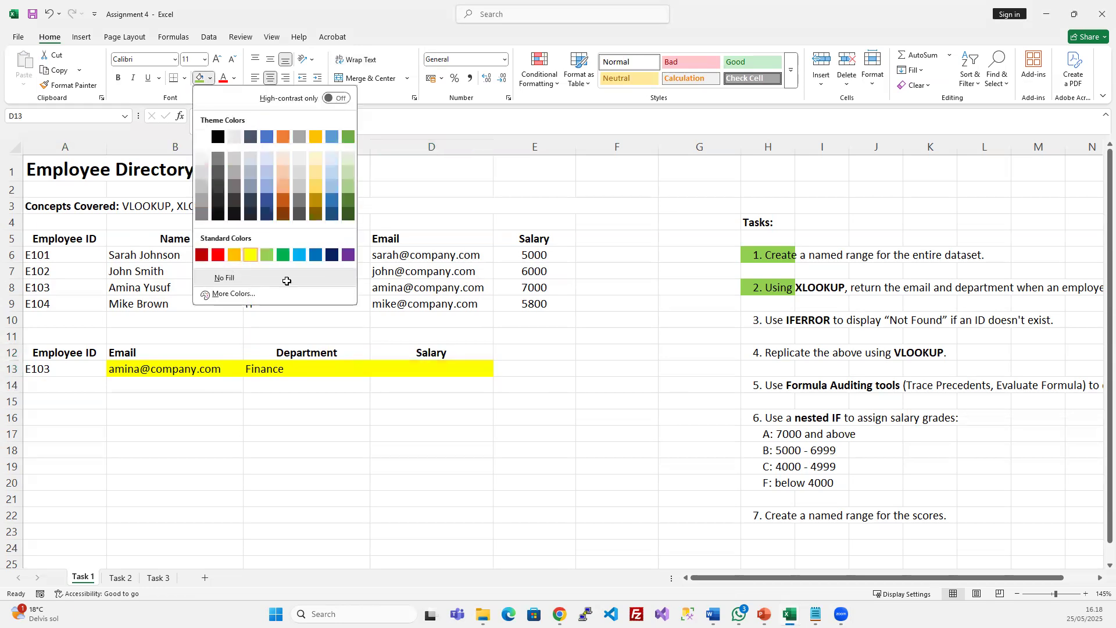
pyautogui.click(247, 254)
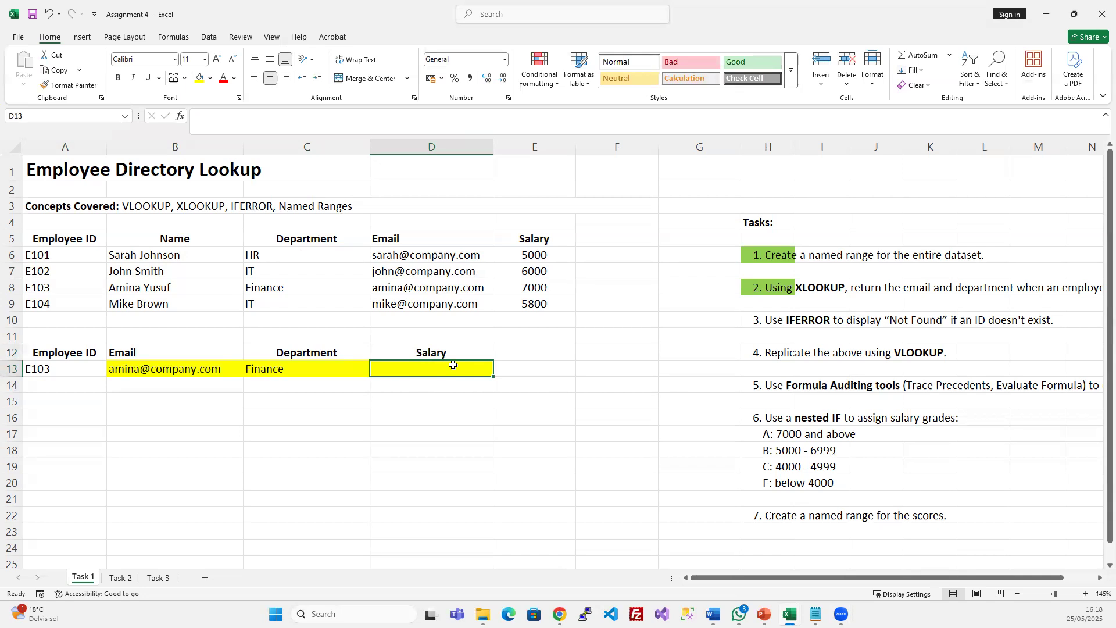
pyautogui.click(281, 370)
pyautogui.hotkey('ctrl', 'c')
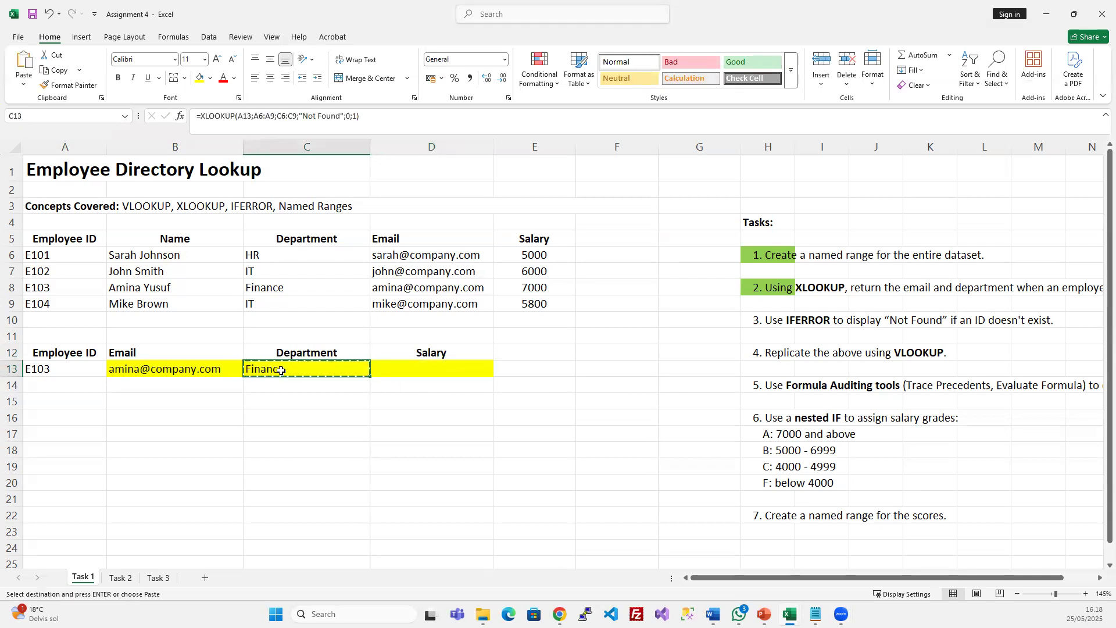
pyautogui.click(410, 367)
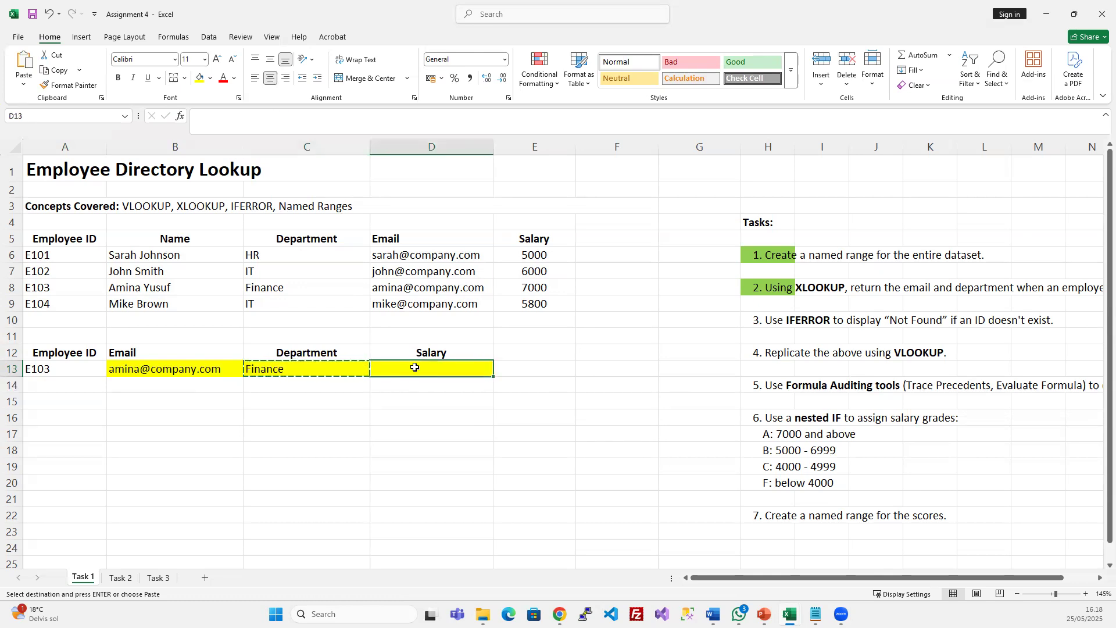
pyautogui.hotkey('ctrl', 'v')
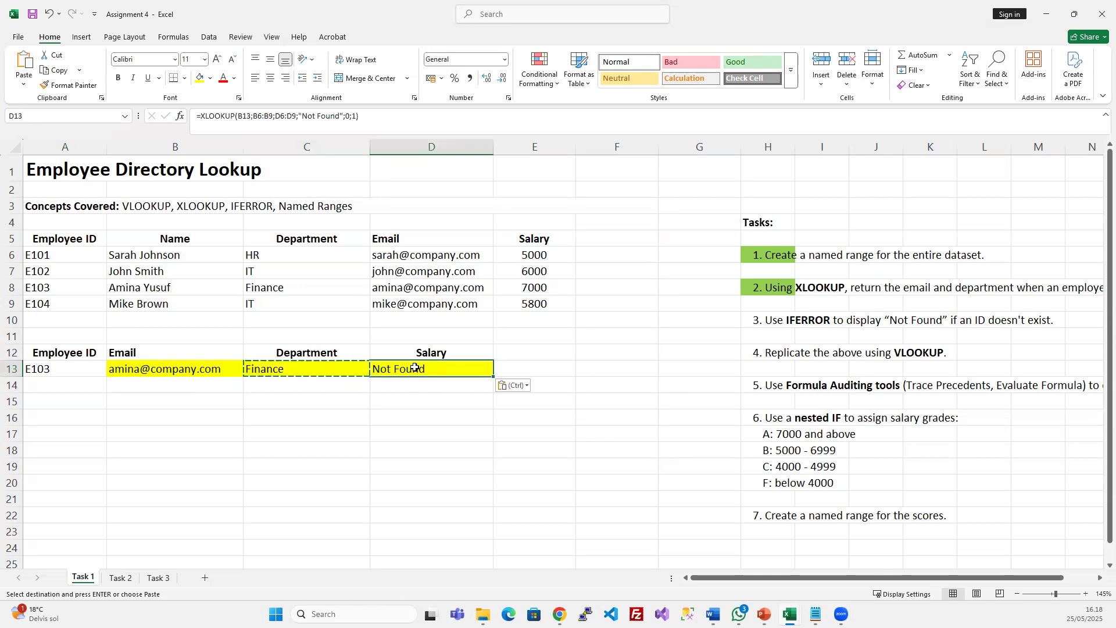
pyautogui.hotkey('ctrl', 'z')
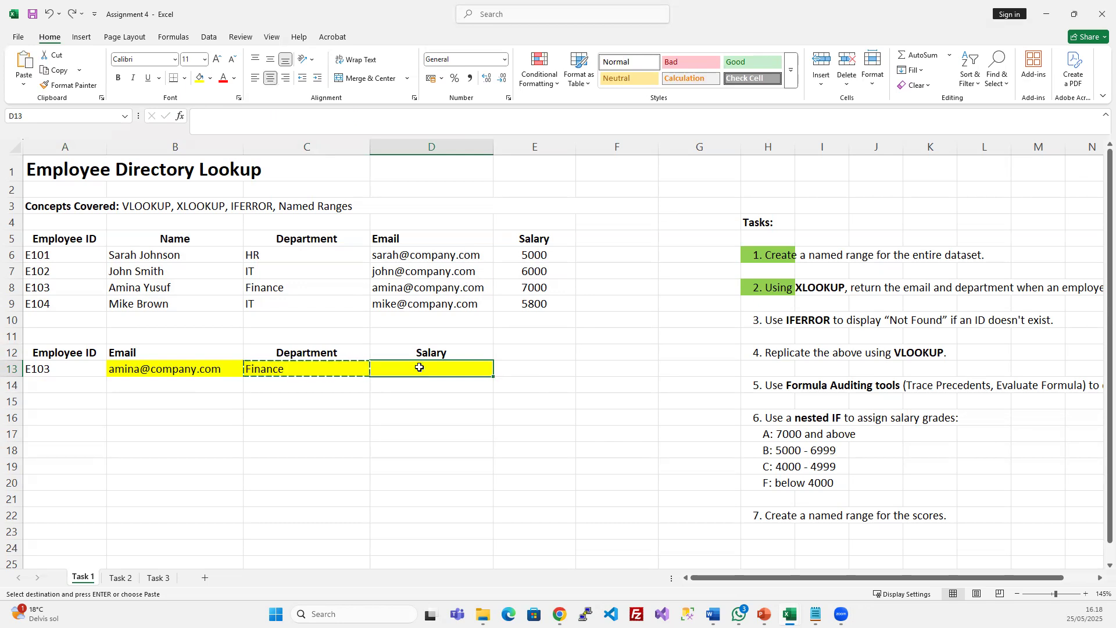
pyautogui.rightClick(422, 367)
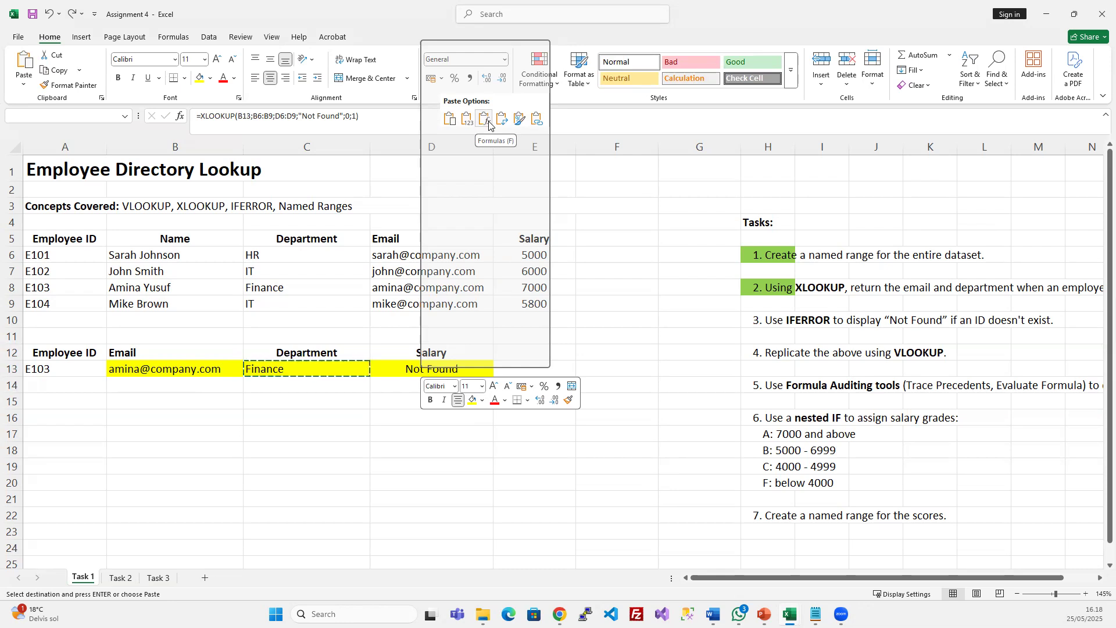
pyautogui.click(489, 123)
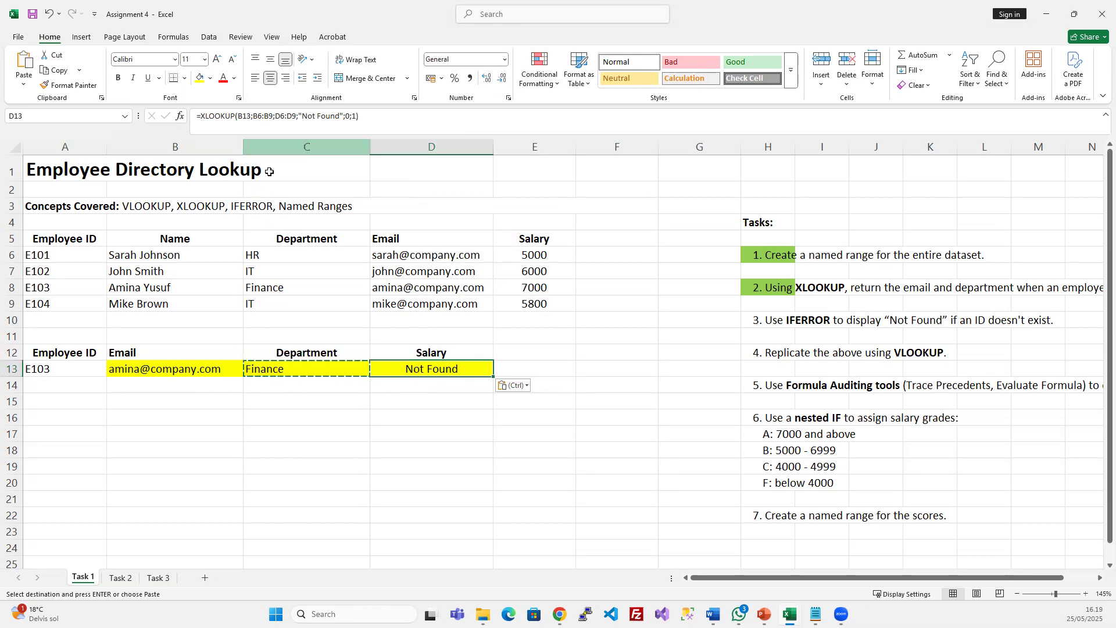
# Retarget D13's XLOOKUP to A13, A6:A9 and E6:E9 so it returns 7000
pyautogui.click(264, 120)
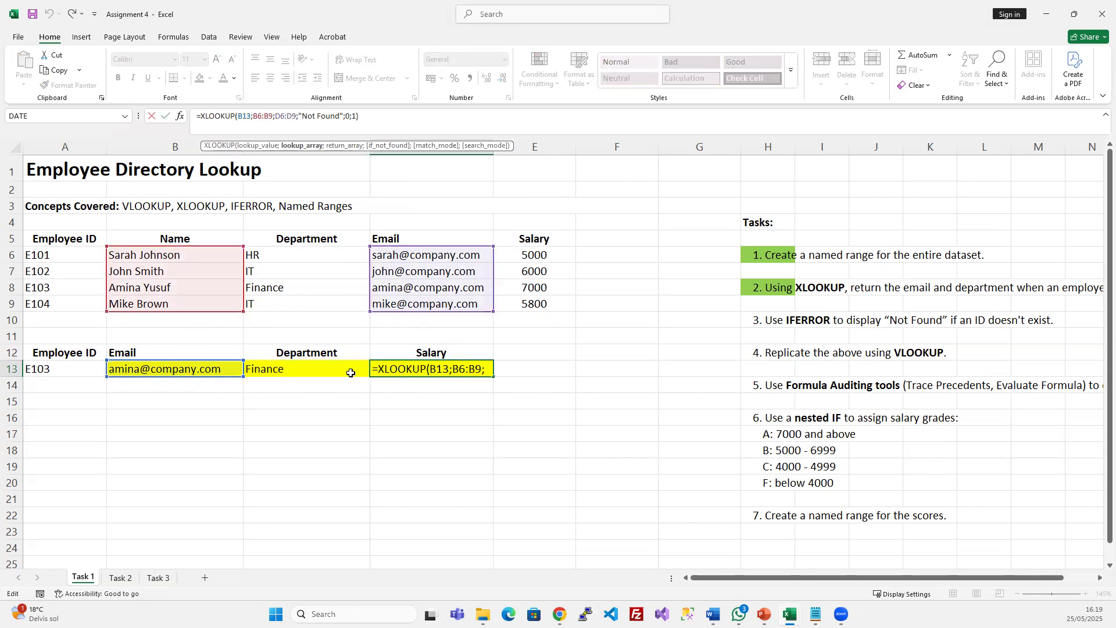
pyautogui.moveTo(170, 357); pyautogui.dragTo(85, 370)
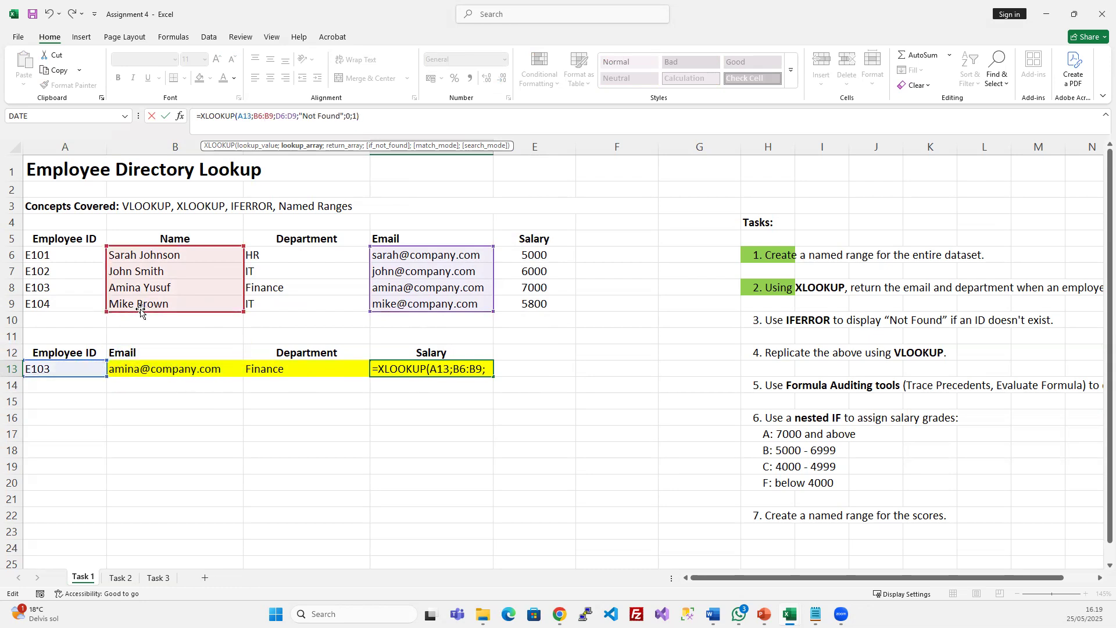
pyautogui.moveTo(139, 312); pyautogui.dragTo(98, 314)
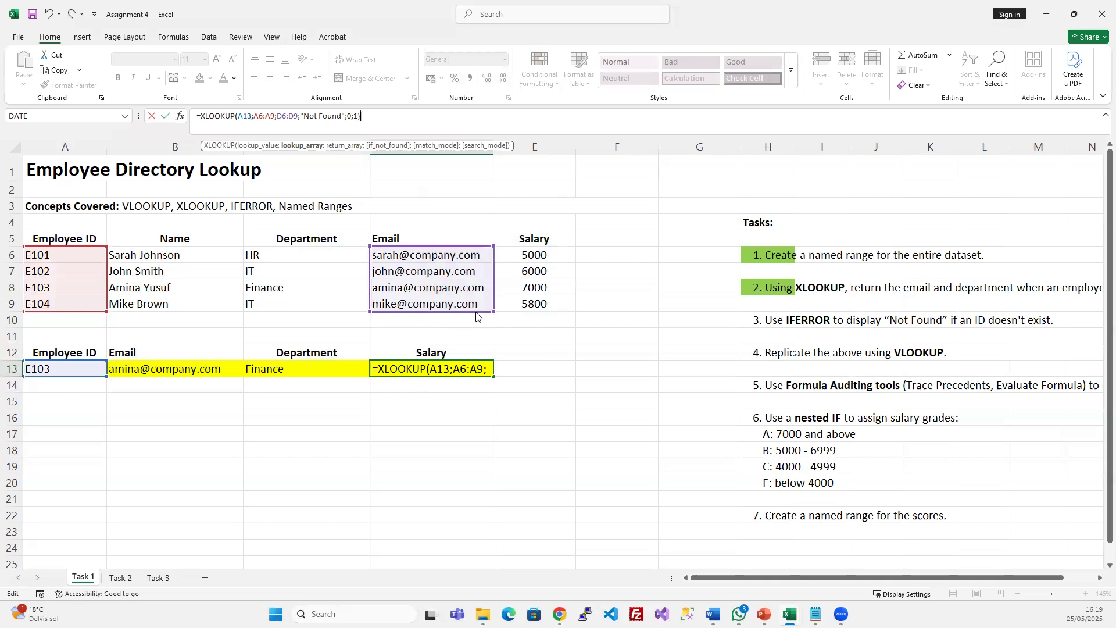
pyautogui.moveTo(476, 317); pyautogui.dragTo(519, 314)
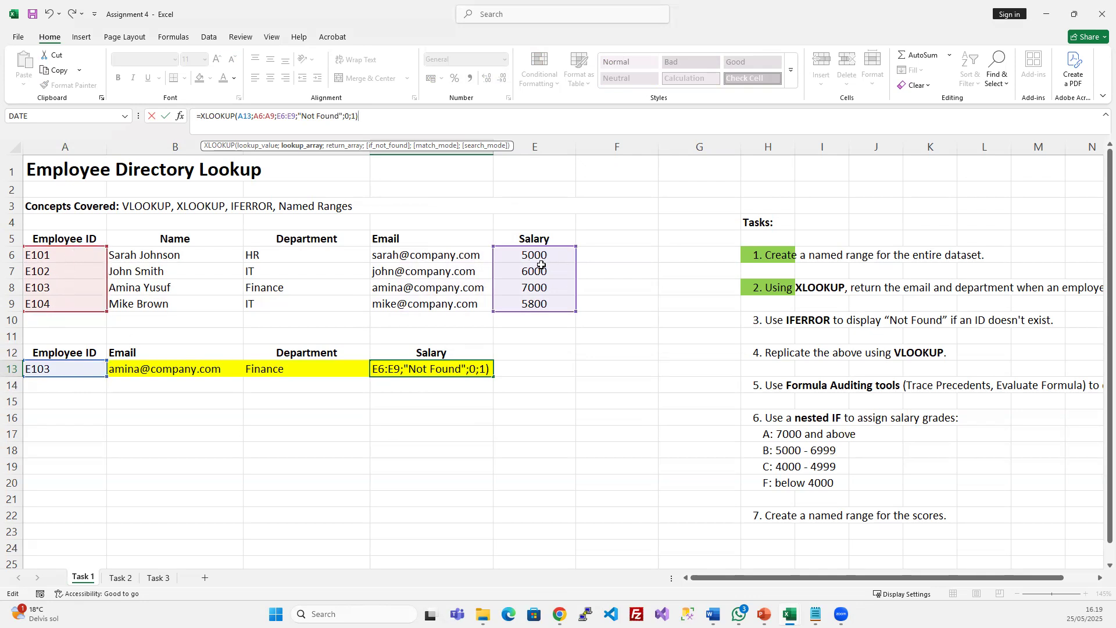
pyautogui.press('Return')
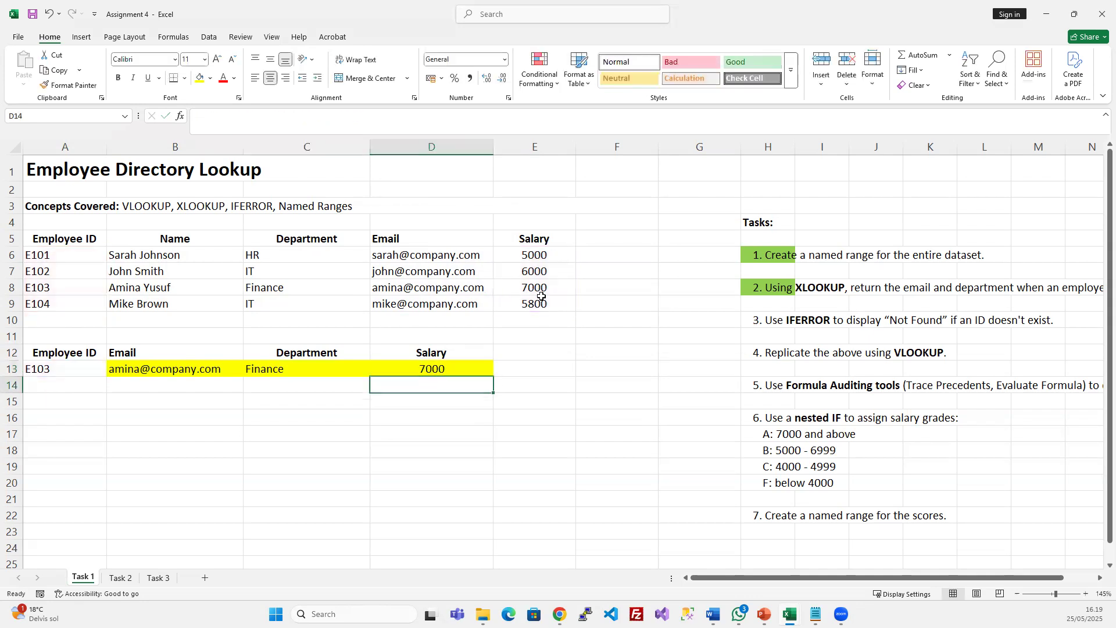
pyautogui.click(464, 369)
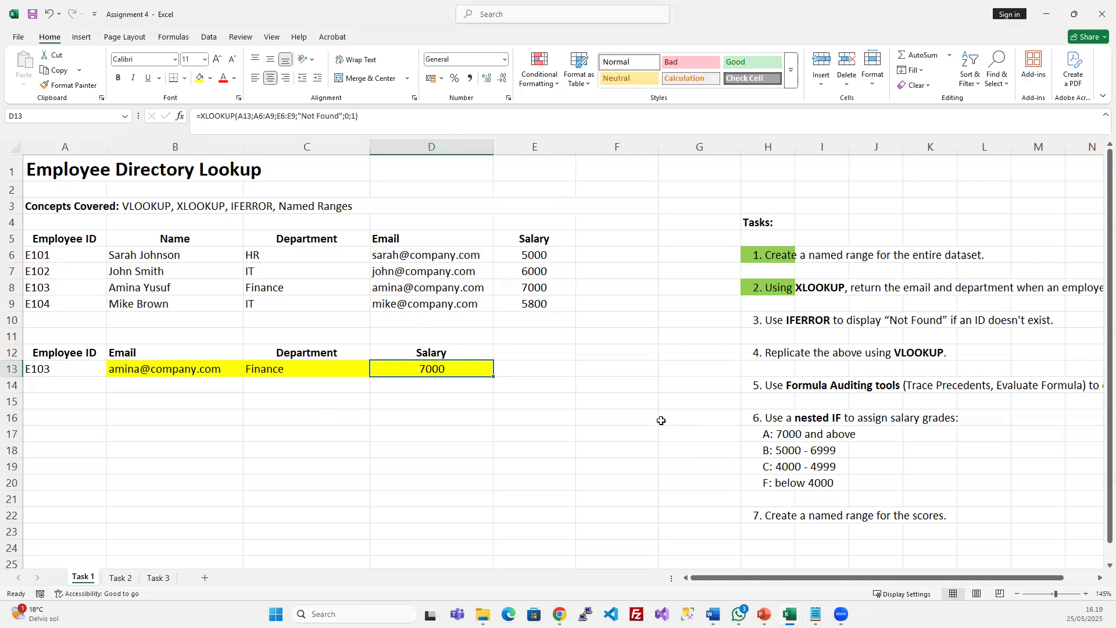
pyautogui.click(521, 367)
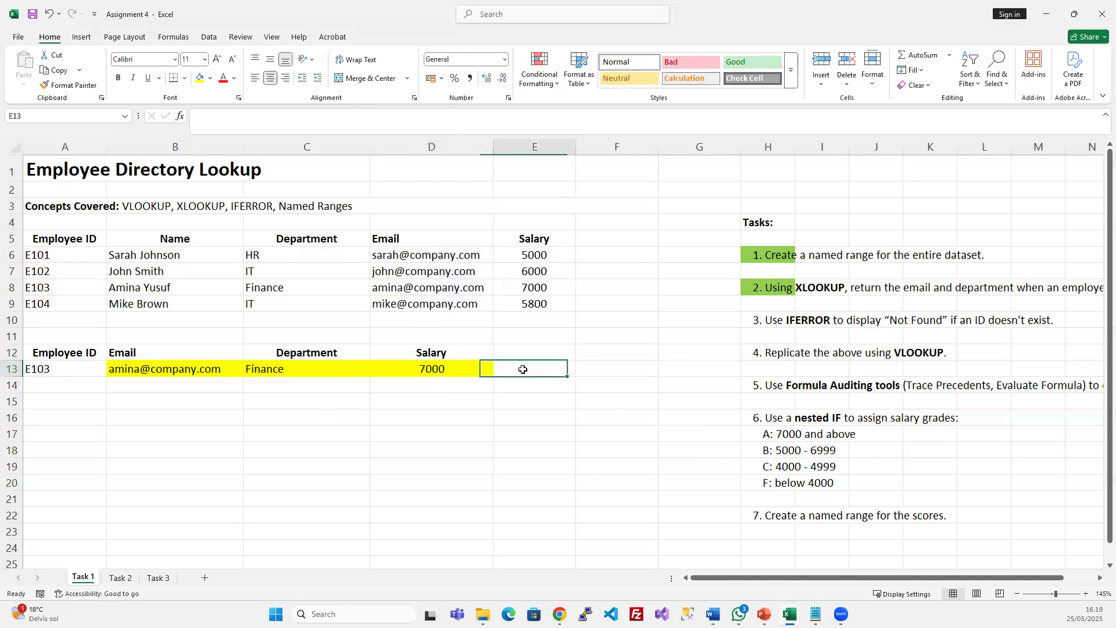
pyautogui.click(434, 367)
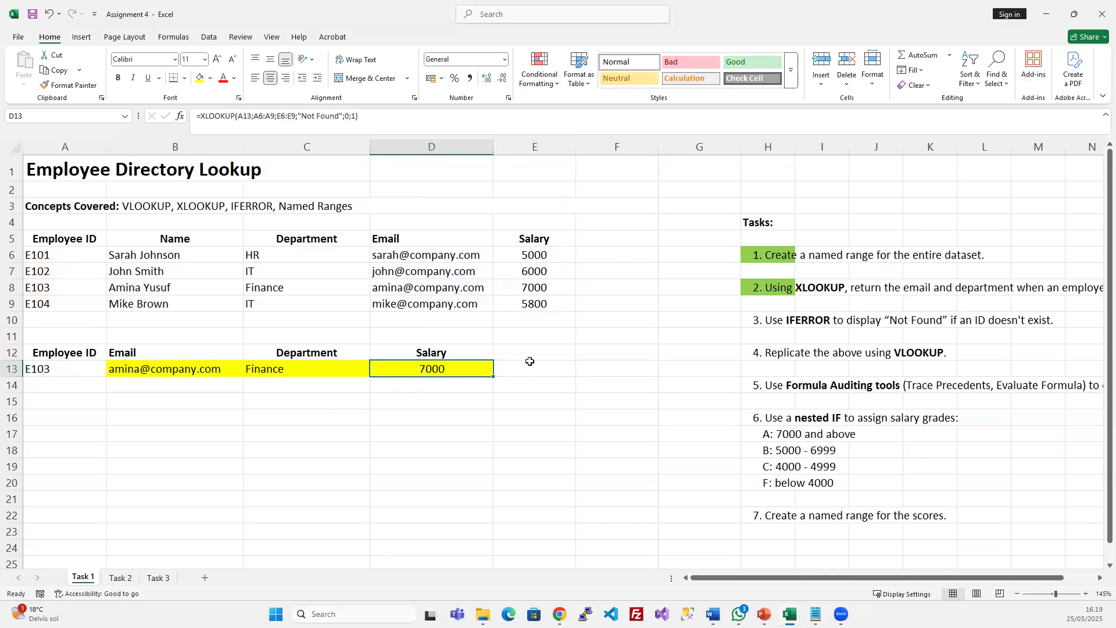
pyautogui.click(435, 415)
pyautogui.click(556, 373)
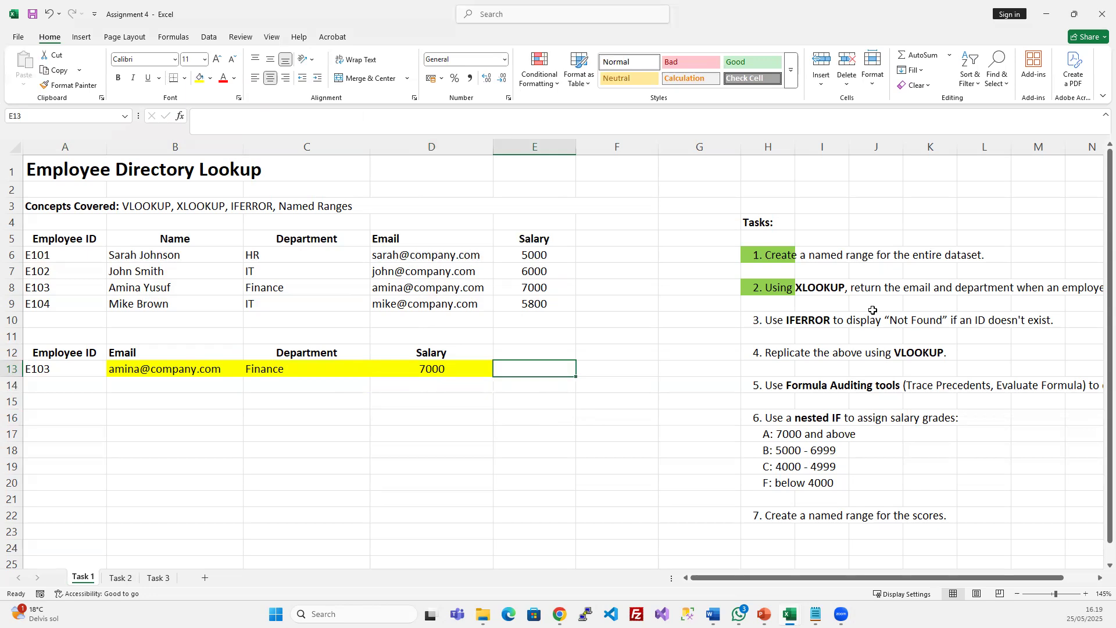
pyautogui.click(782, 324)
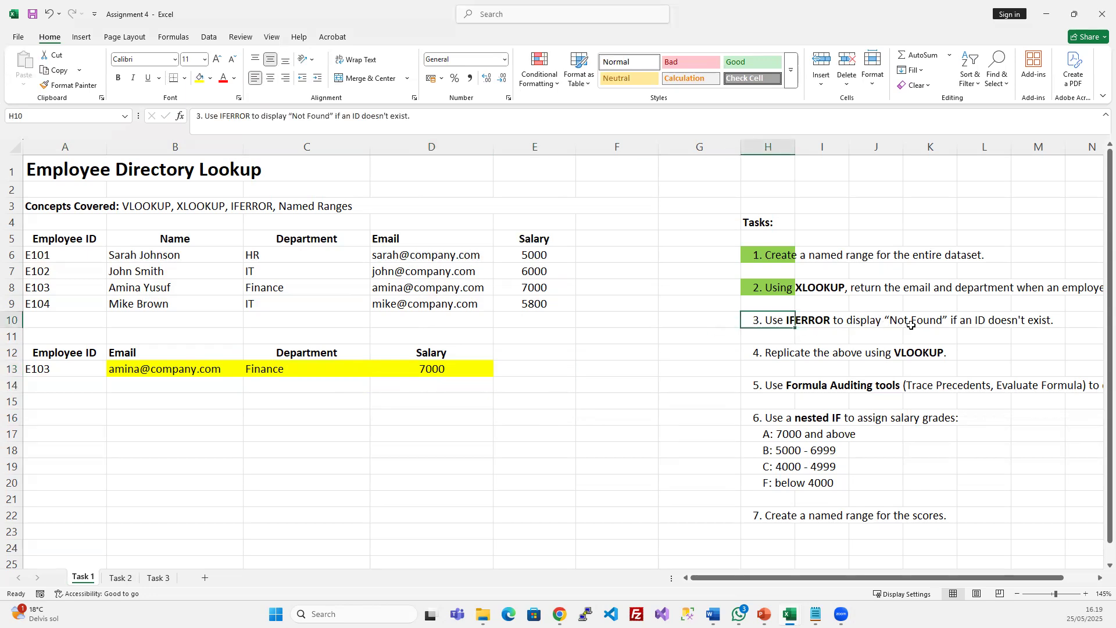
pyautogui.click(187, 370)
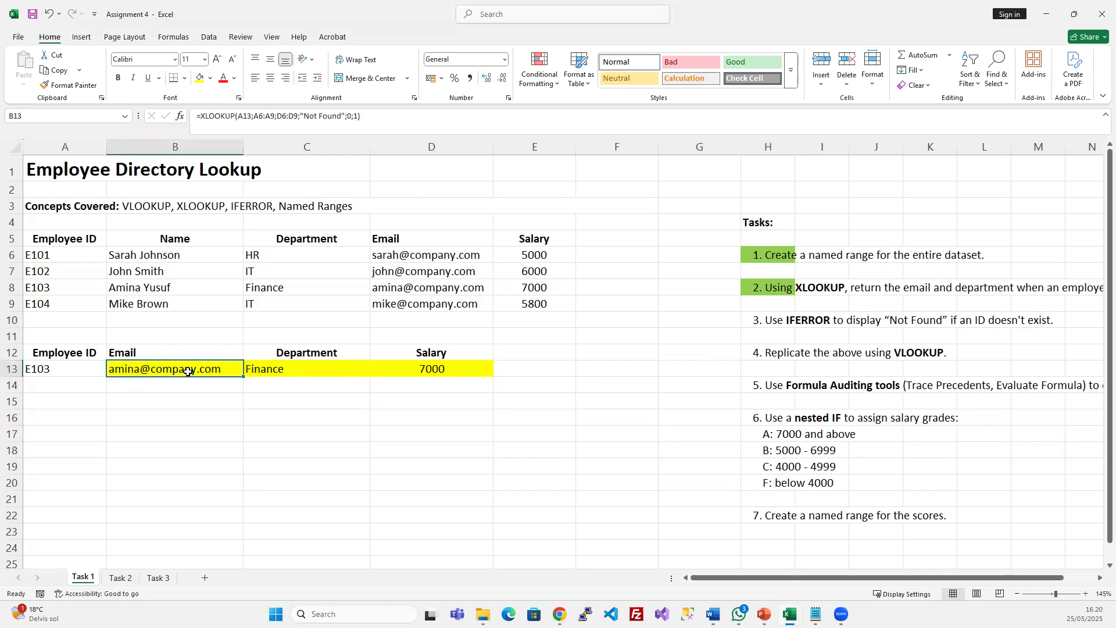
pyautogui.click(263, 369)
pyautogui.click(424, 373)
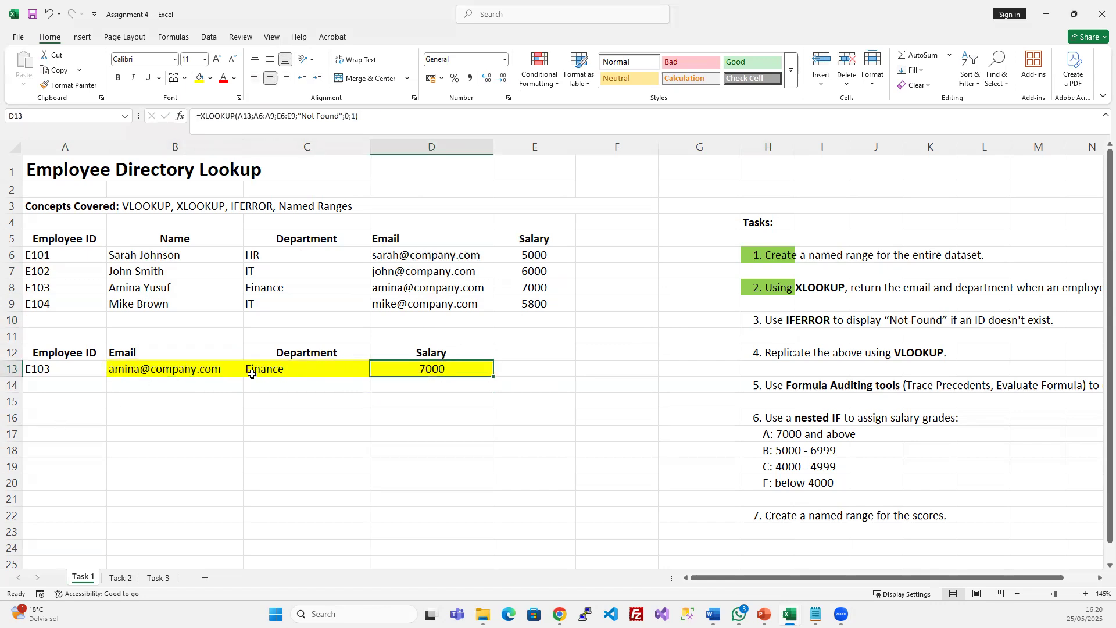
pyautogui.click(195, 369)
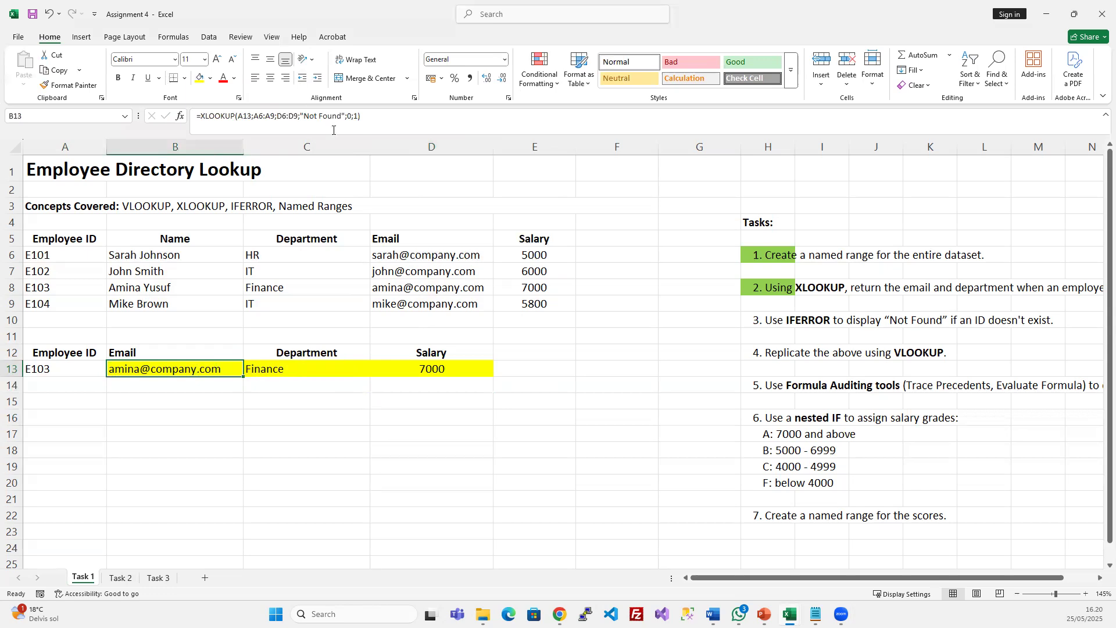
pyautogui.click(309, 373)
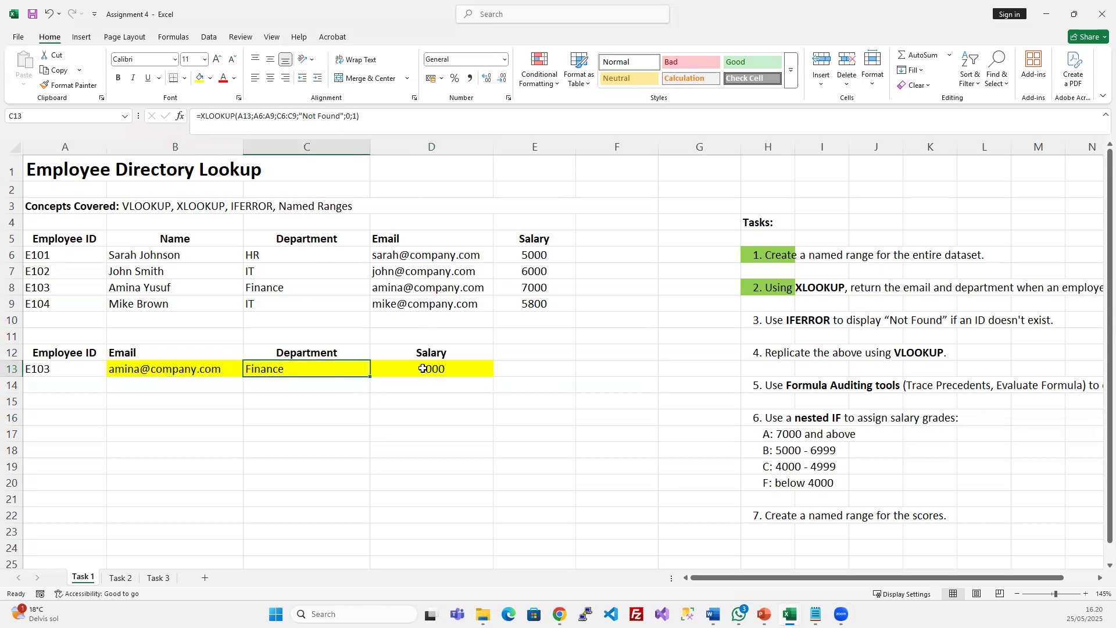
pyautogui.click(331, 118)
pyautogui.press('Escape')
pyautogui.doubleClick(80, 365)
pyautogui.press('BackSpace')
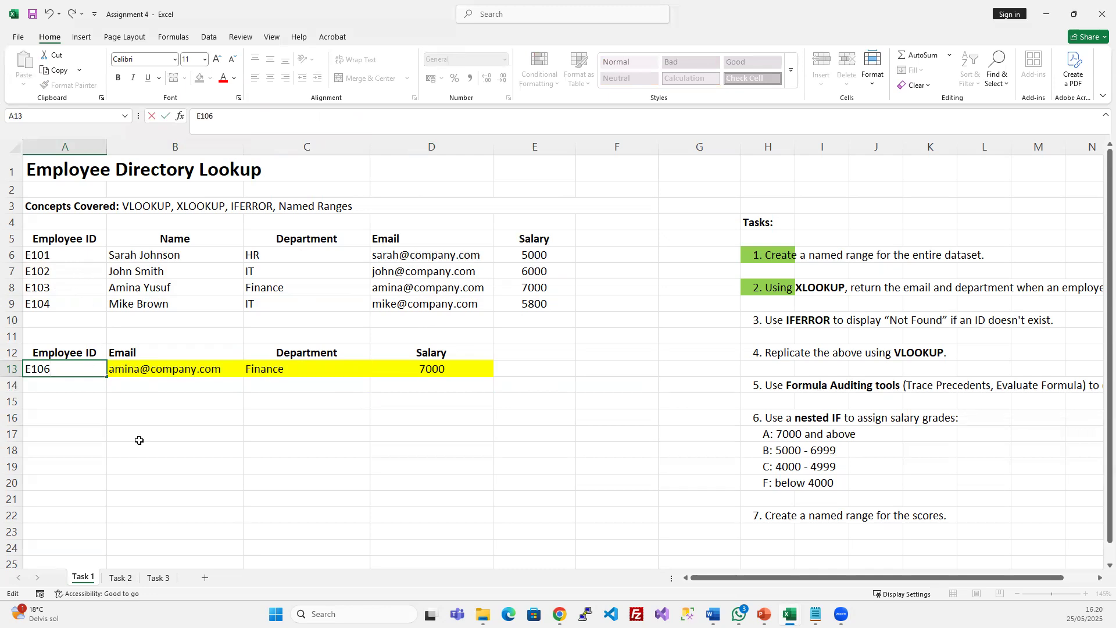
pyautogui.press('Return')
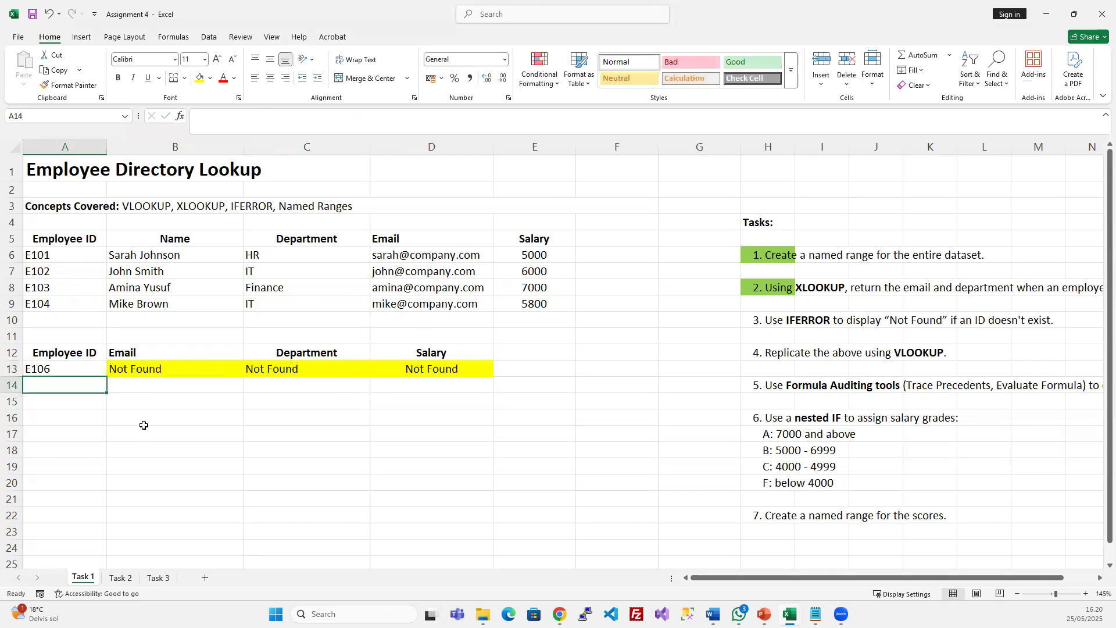
pyautogui.click(237, 361)
pyautogui.moveTo(237, 361); pyautogui.dragTo(453, 369)
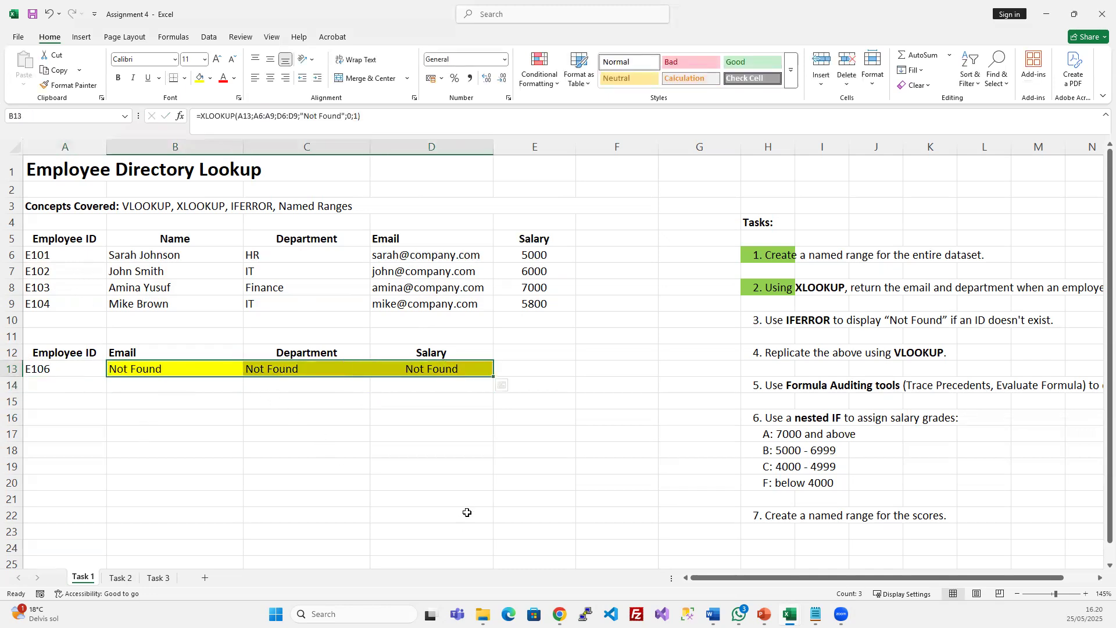
pyautogui.click(73, 370)
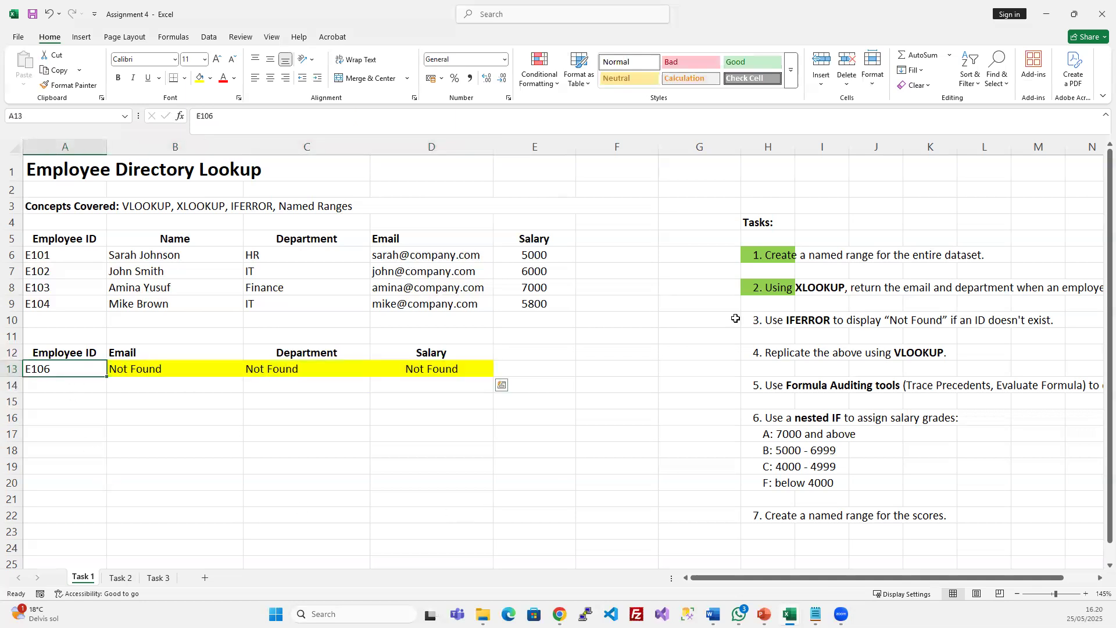
pyautogui.click(763, 321)
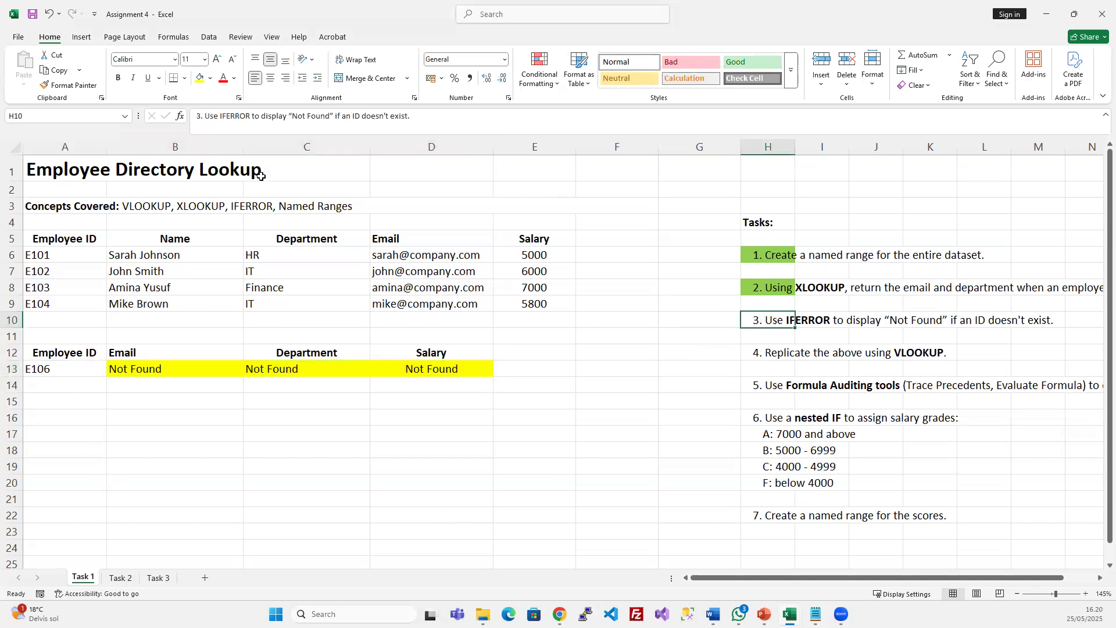
# Delete the ;"Not Found";0;1 arguments from B13, leaving =XLOOKUP(A13;A6:A9;D6:D9)
pyautogui.click(185, 373)
pyautogui.click(224, 120)
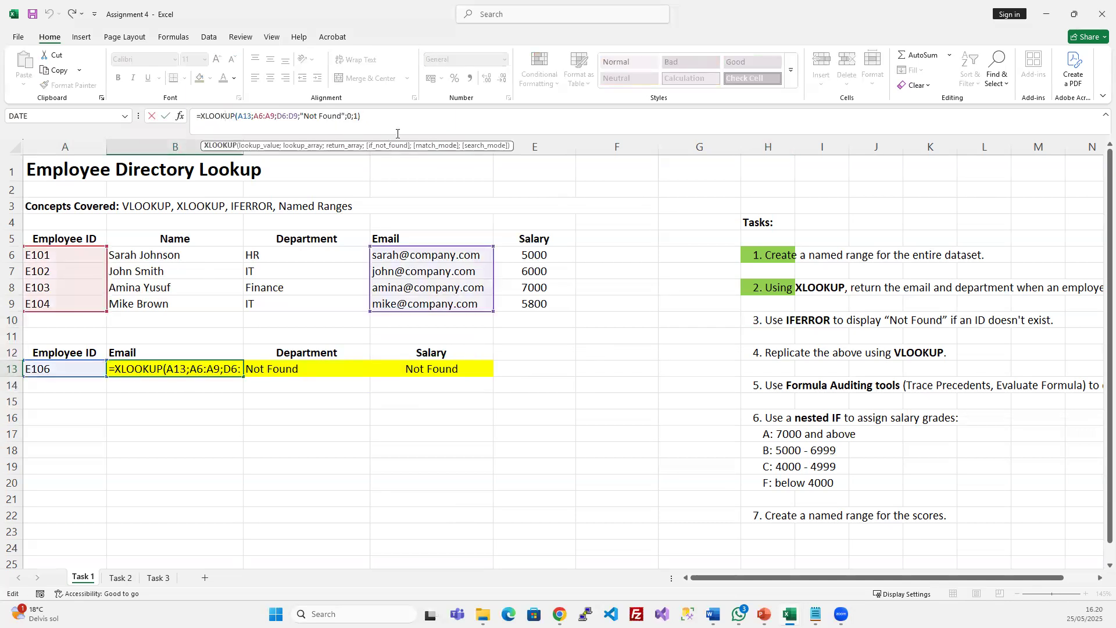
pyautogui.moveTo(298, 117); pyautogui.dragTo(344, 124)
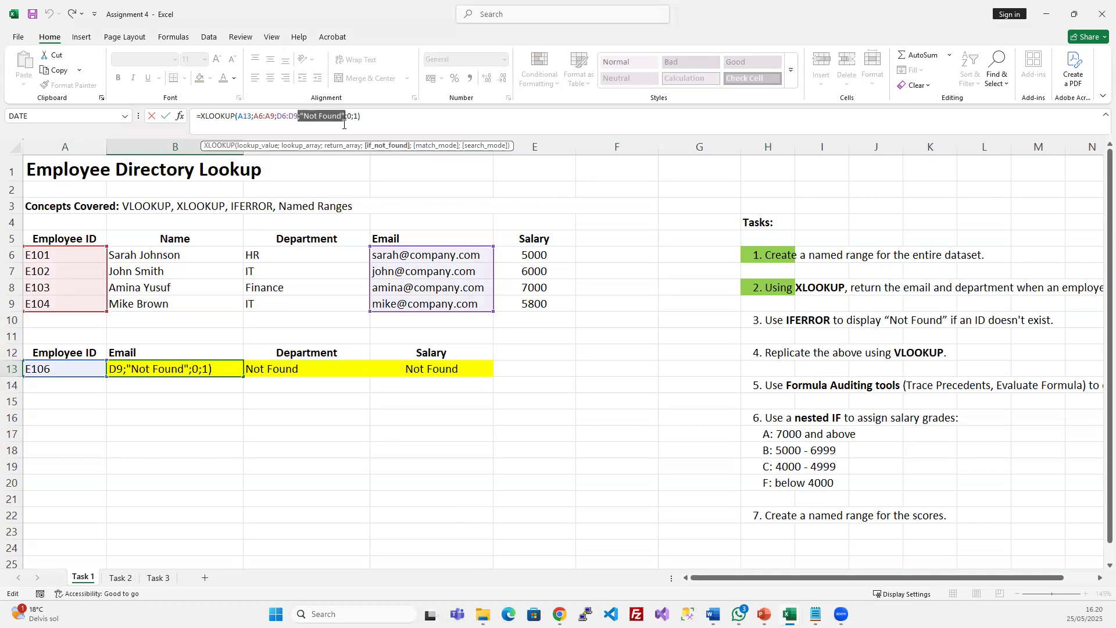
pyautogui.press('Escape')
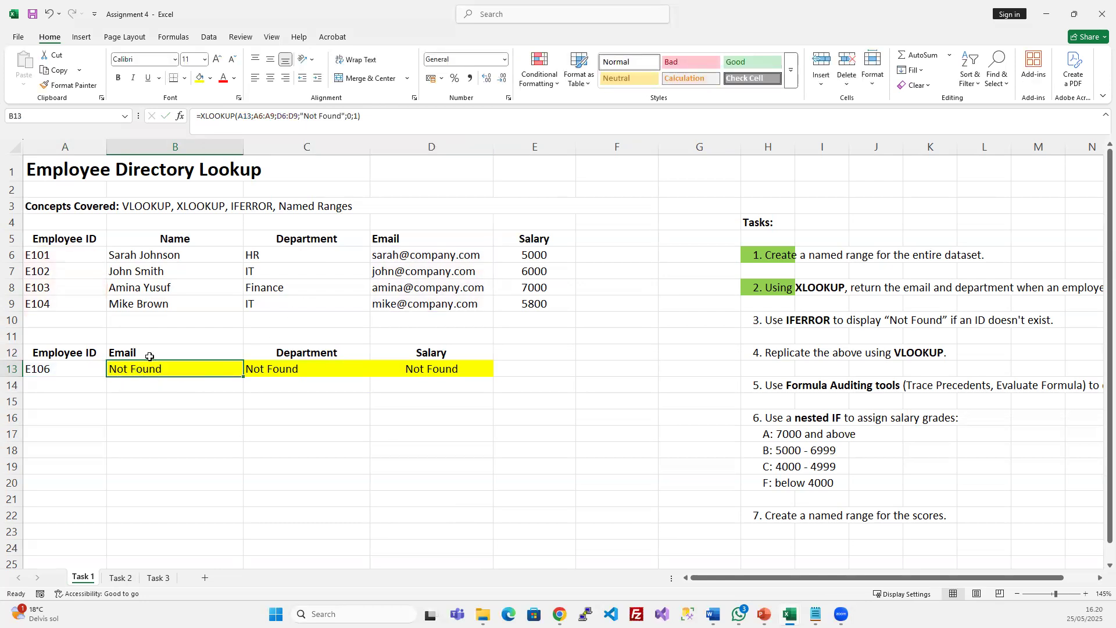
pyautogui.moveTo(298, 114); pyautogui.dragTo(357, 116)
pyautogui.press('BackSpace')
pyautogui.press('Return')
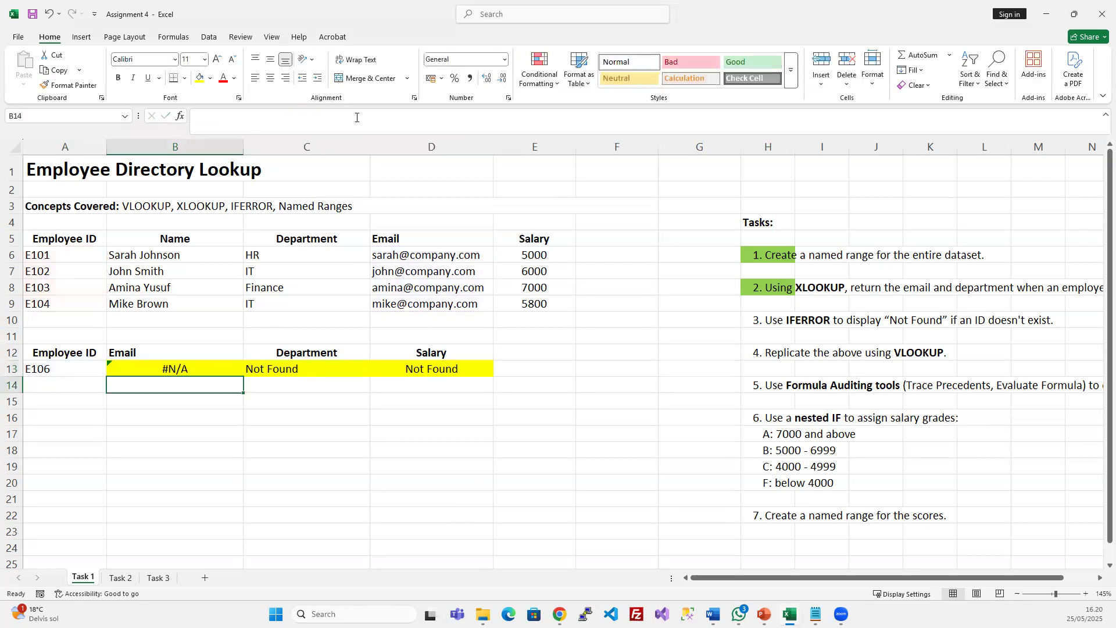
pyautogui.click(198, 369)
pyautogui.click(322, 132)
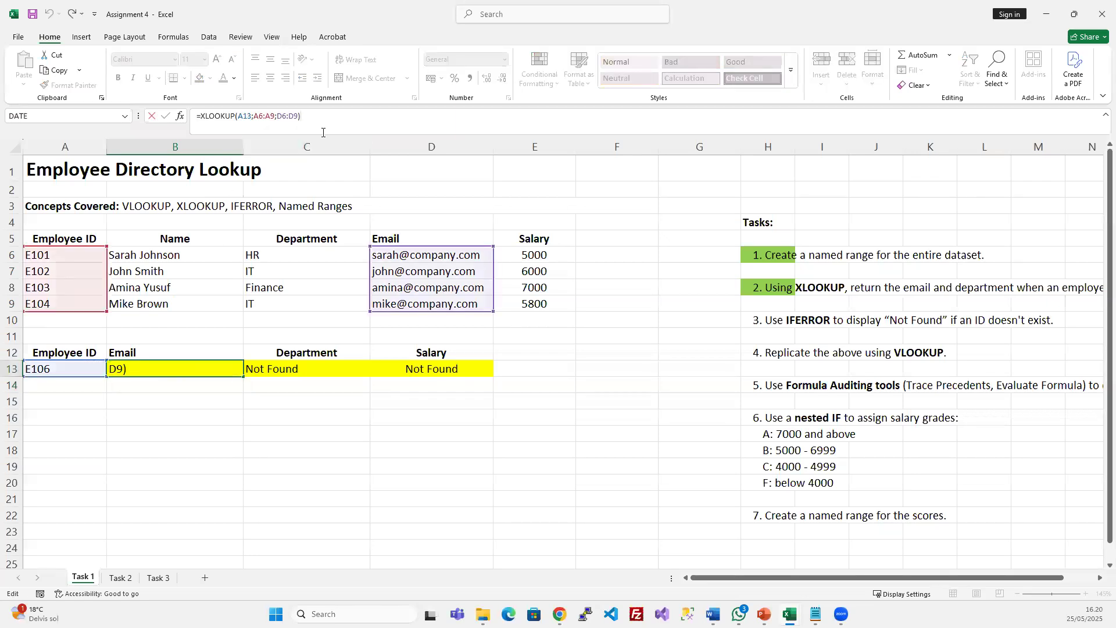
pyautogui.press('BackSpace')
pyautogui.press('BackSpace')
pyautogui.press('BackSpace')
pyautogui.press('BackSpace')
pyautogui.press('BackSpace')
pyautogui.press('BackSpace')
pyautogui.press('BackSpace')
pyautogui.press('BackSpace')
pyautogui.press('BackSpace')
pyautogui.press('BackSpace')
pyautogui.press('BackSpace')
pyautogui.press('BackSpace')
pyautogui.press('BackSpace')
pyautogui.press('BackSpace')
pyautogui.press('BackSpace')
pyautogui.press('BackSpace')
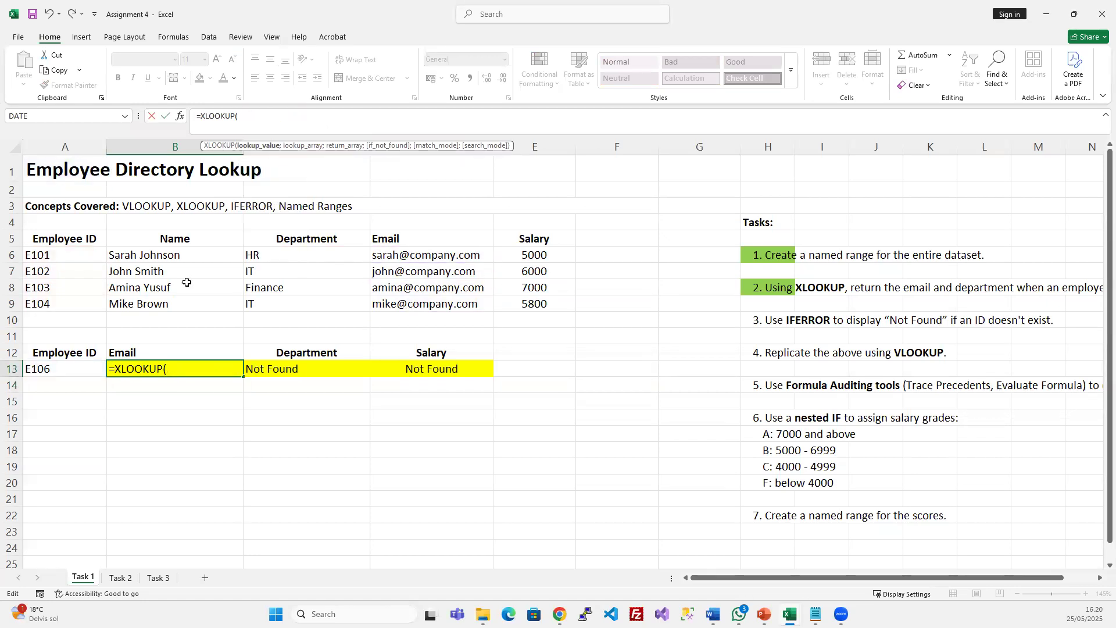
pyautogui.write('A')
pyautogui.press('Escape')
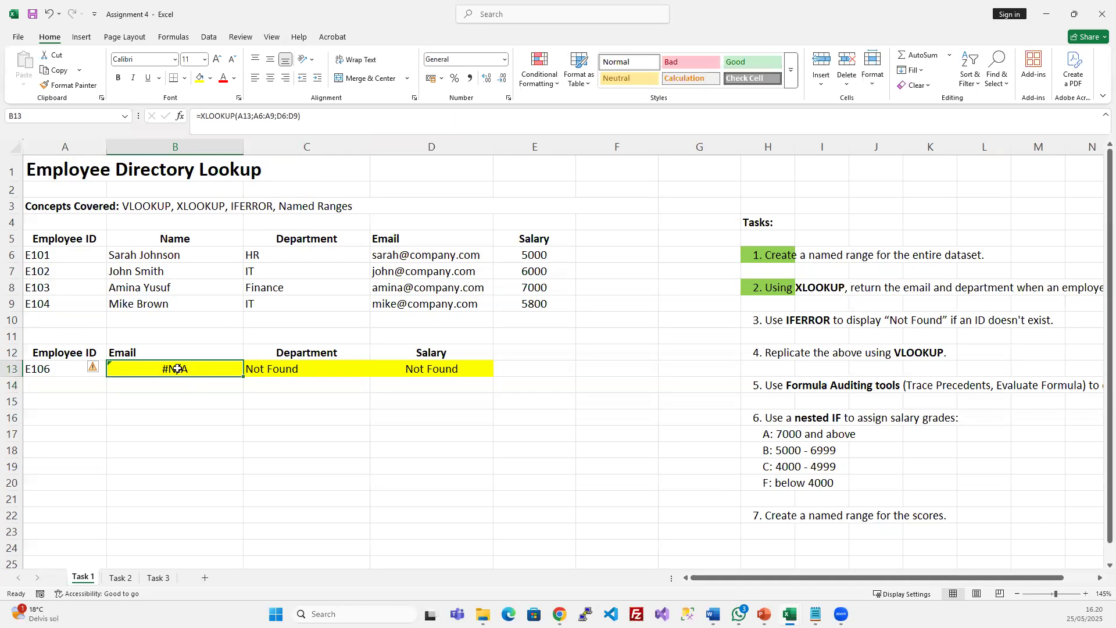
# Test the lookup by setting A13 to E101, then back to E106
pyautogui.click(51, 367)
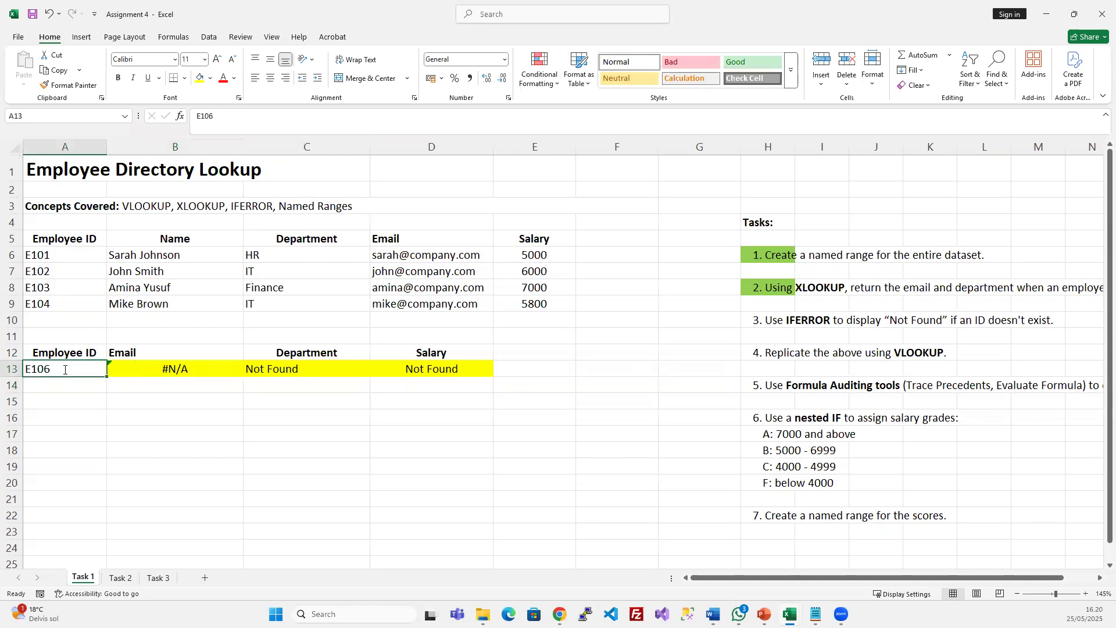
pyautogui.doubleClick(65, 370)
pyautogui.press('Return')
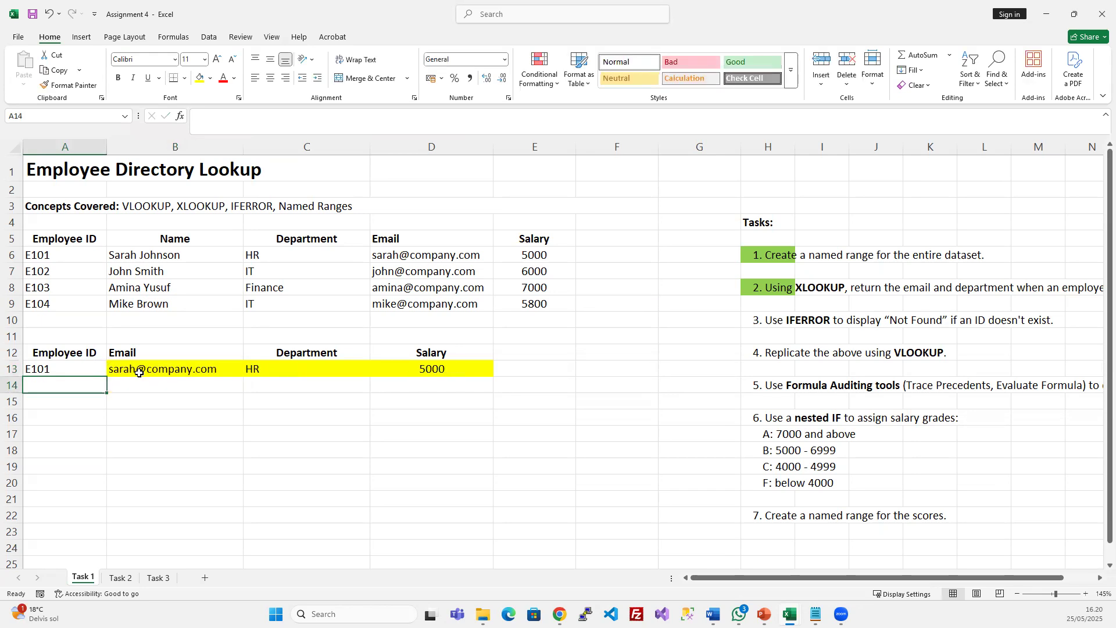
pyautogui.click(77, 368)
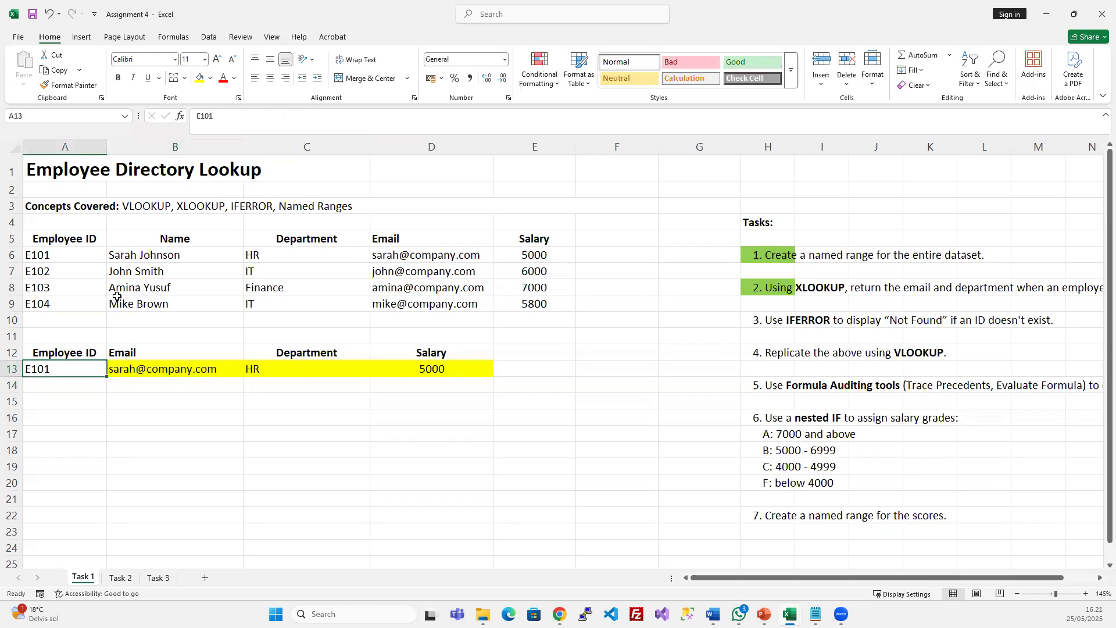
pyautogui.doubleClick(77, 364)
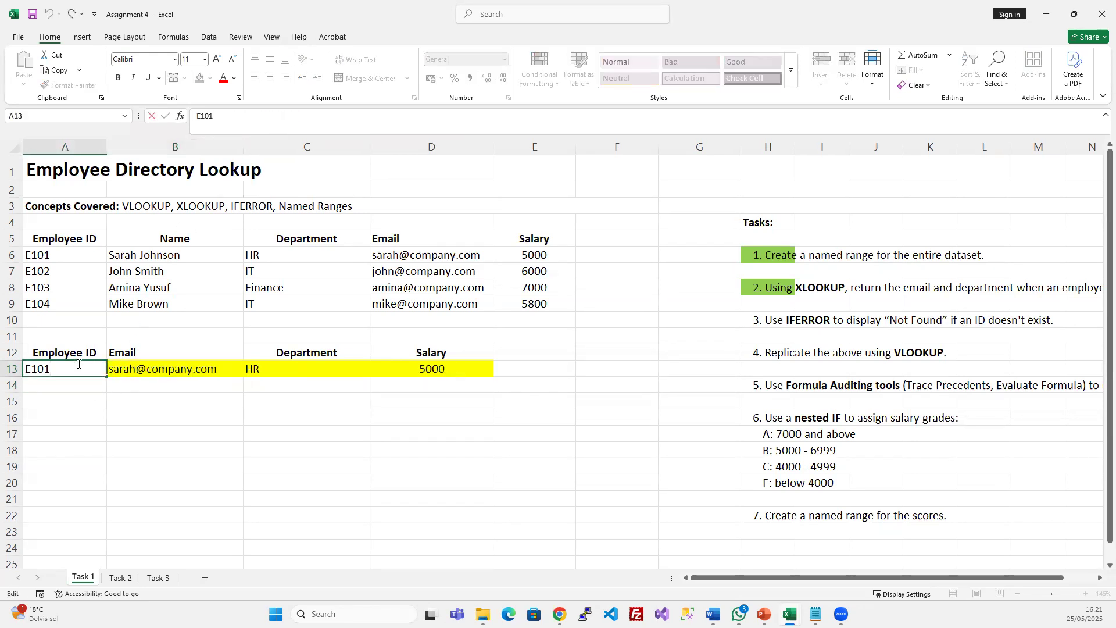
pyautogui.write('6')
pyautogui.press('Return')
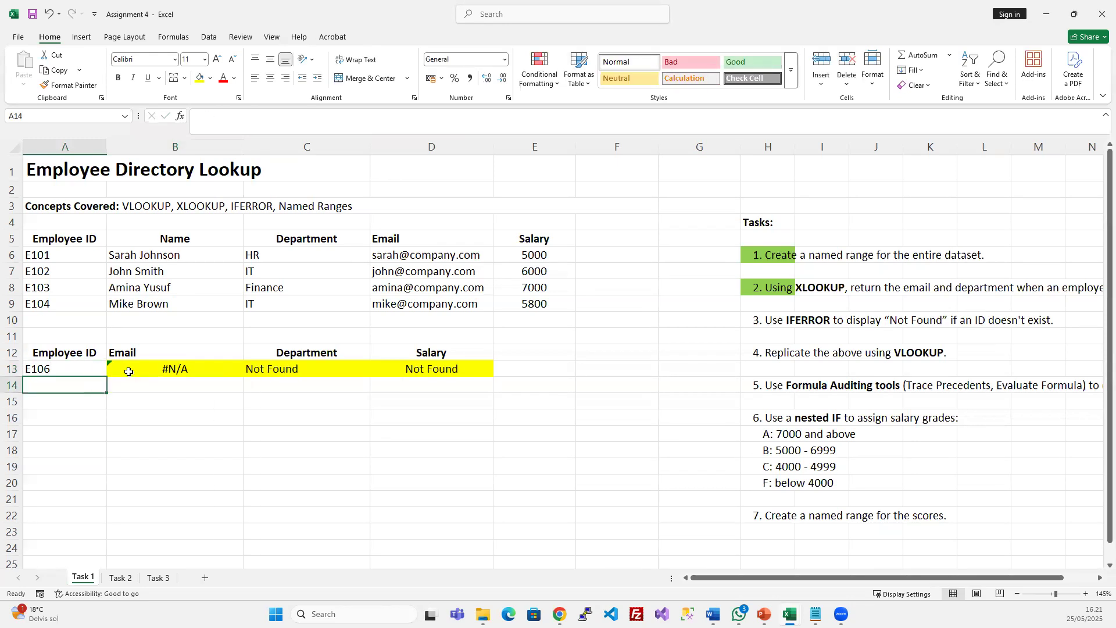
# Compare B13's #N/A with C13's Not Found fallback and reread the IFERROR task
pyautogui.click(164, 371)
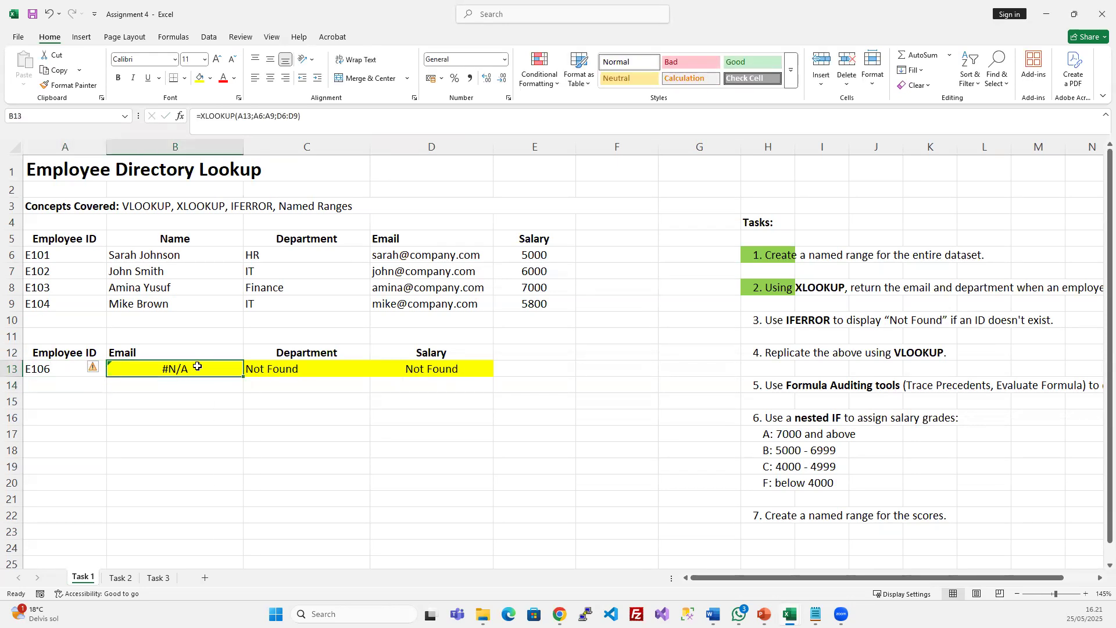
pyautogui.click(919, 319)
pyautogui.click(266, 367)
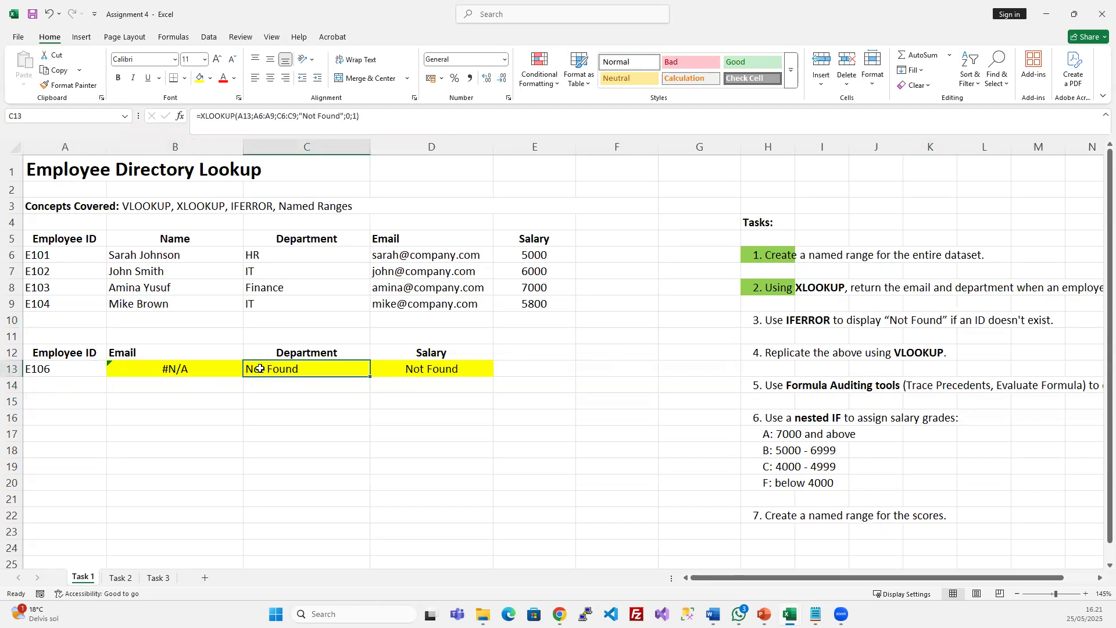
pyautogui.moveTo(297, 115); pyautogui.dragTo(346, 116)
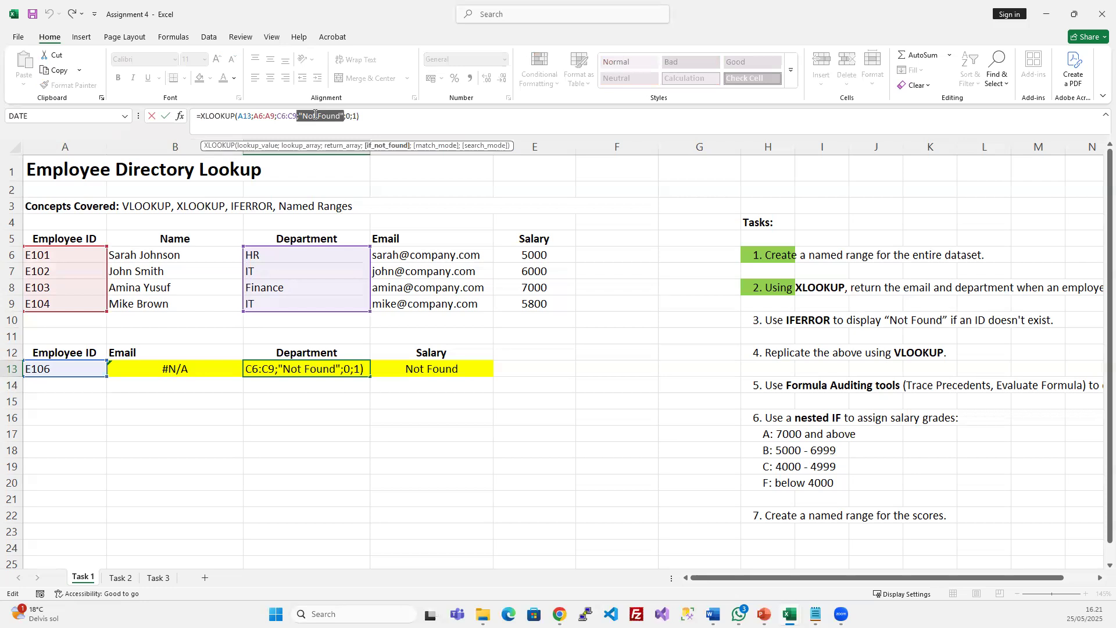
pyautogui.press('Escape')
pyautogui.click(222, 367)
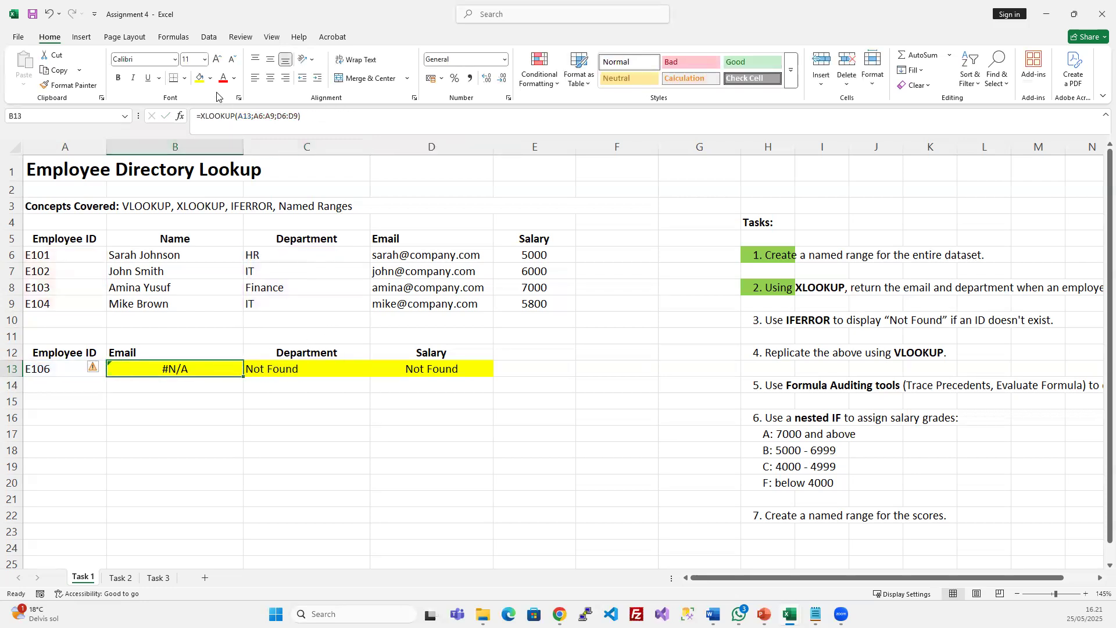
pyautogui.click(800, 318)
pyautogui.click(784, 320)
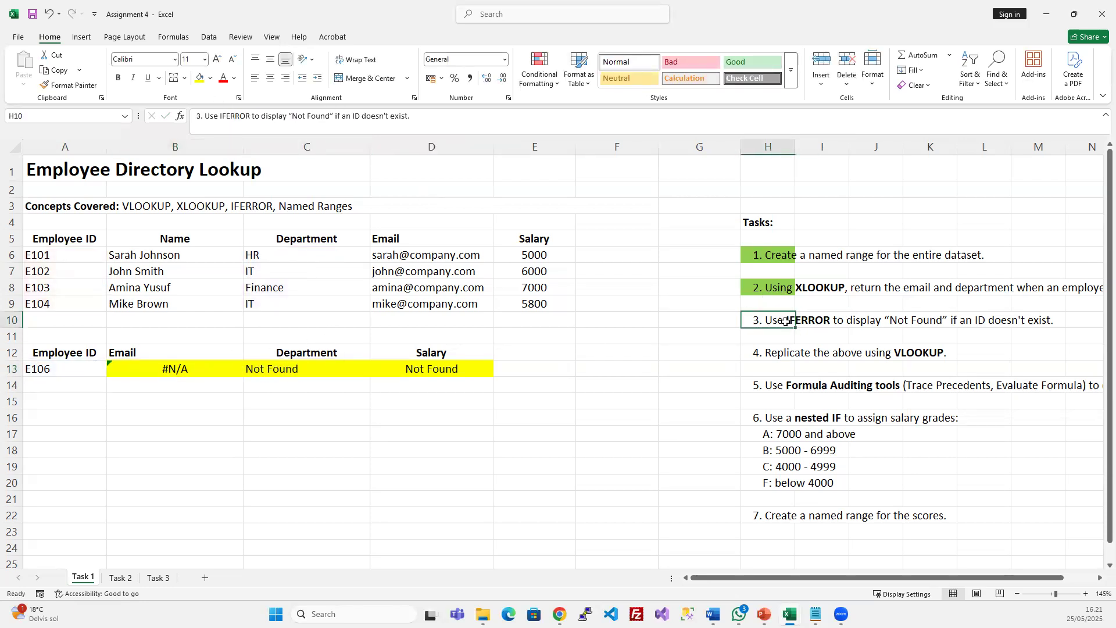
pyautogui.click(205, 370)
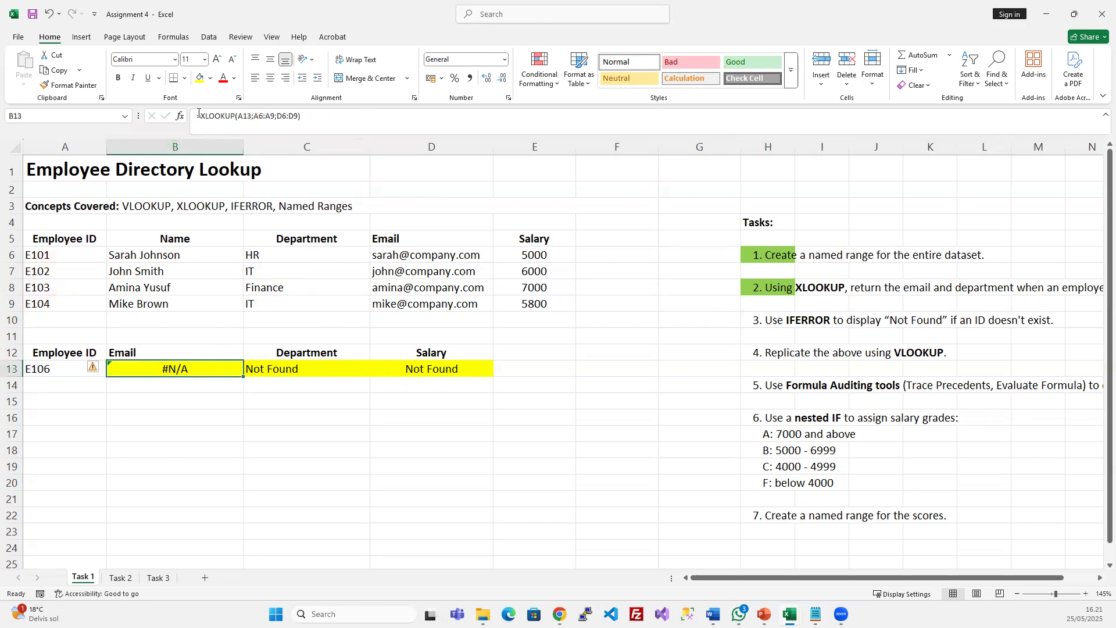
# Change B13 to =IFERROR(XLOOKUP(A13;A6:A9;D6:D9);"Not found")
pyautogui.click(200, 114)
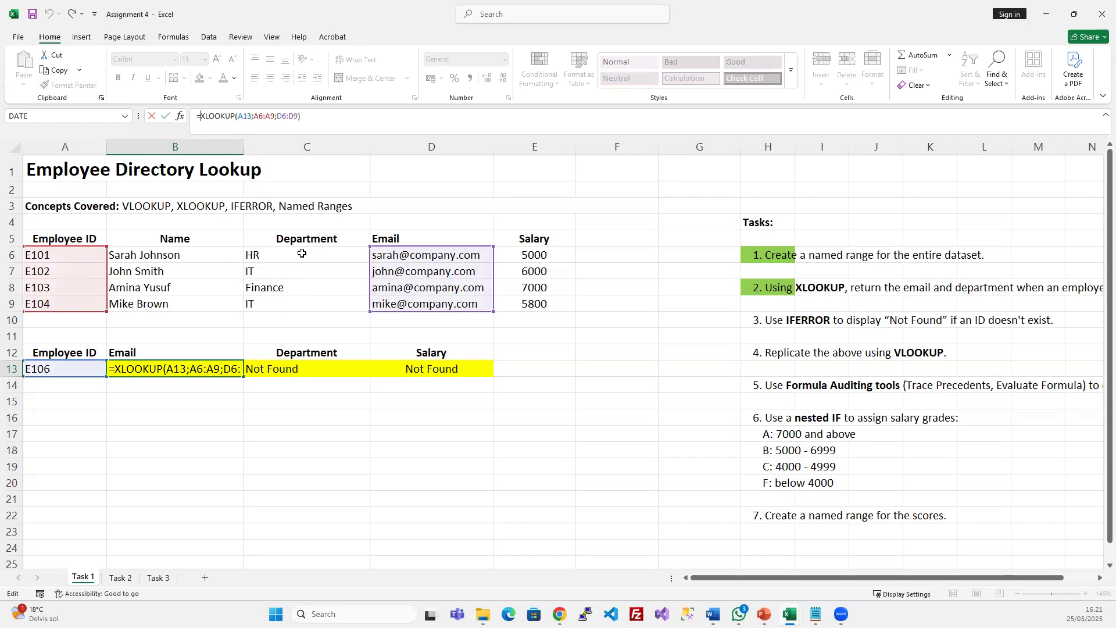
pyautogui.write('ife')
pyautogui.press('Tab')
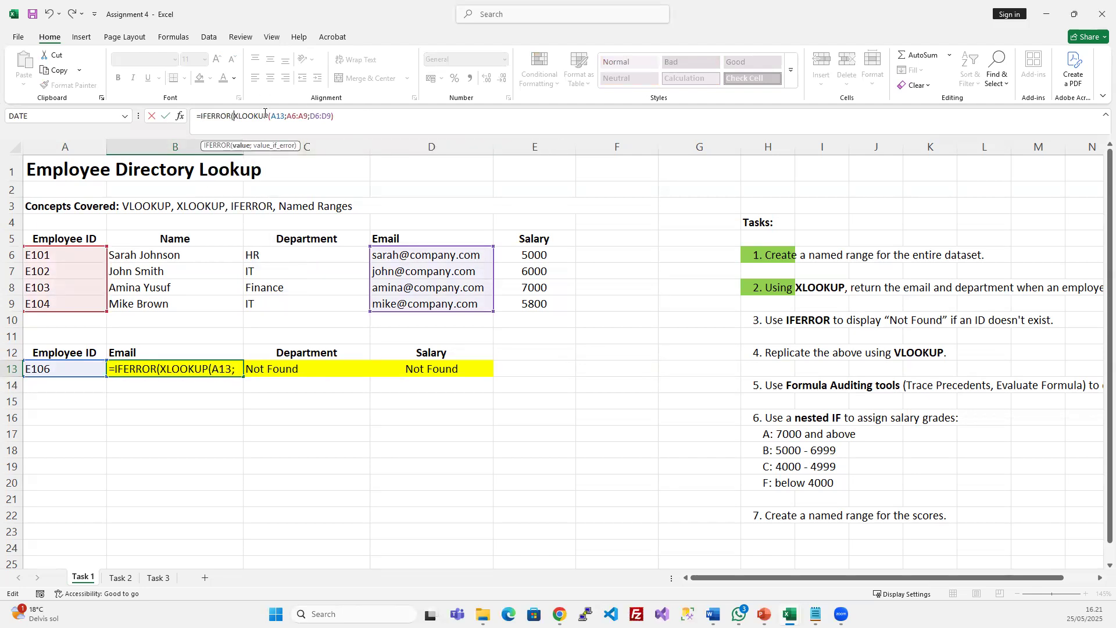
pyautogui.moveTo(232, 118); pyautogui.dragTo(334, 117)
pyautogui.click(341, 116)
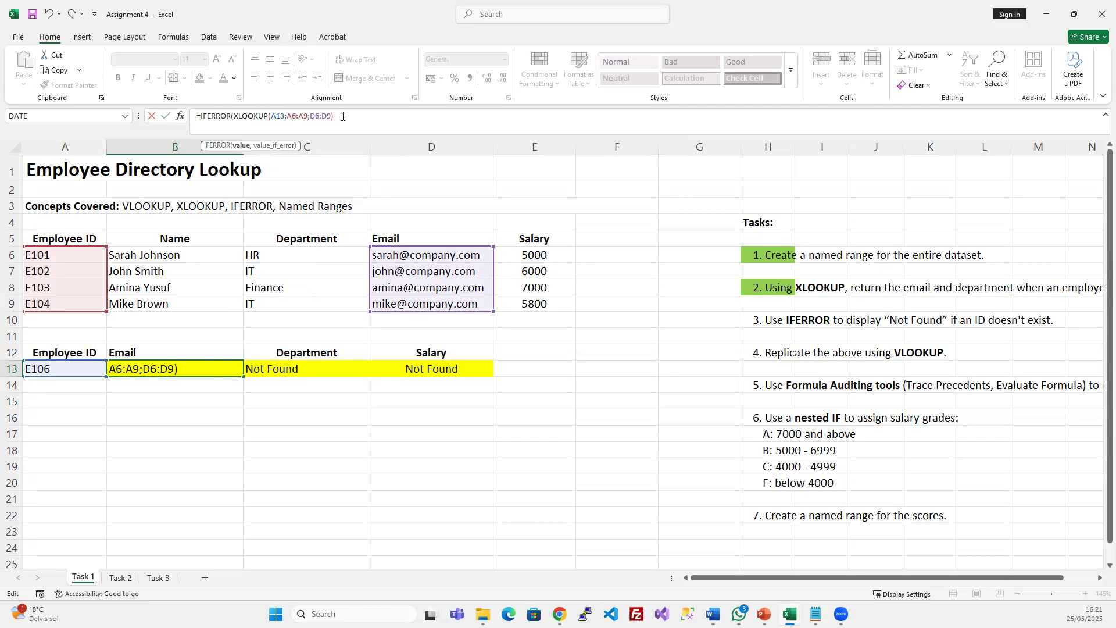
pyautogui.write(';"Not foun')
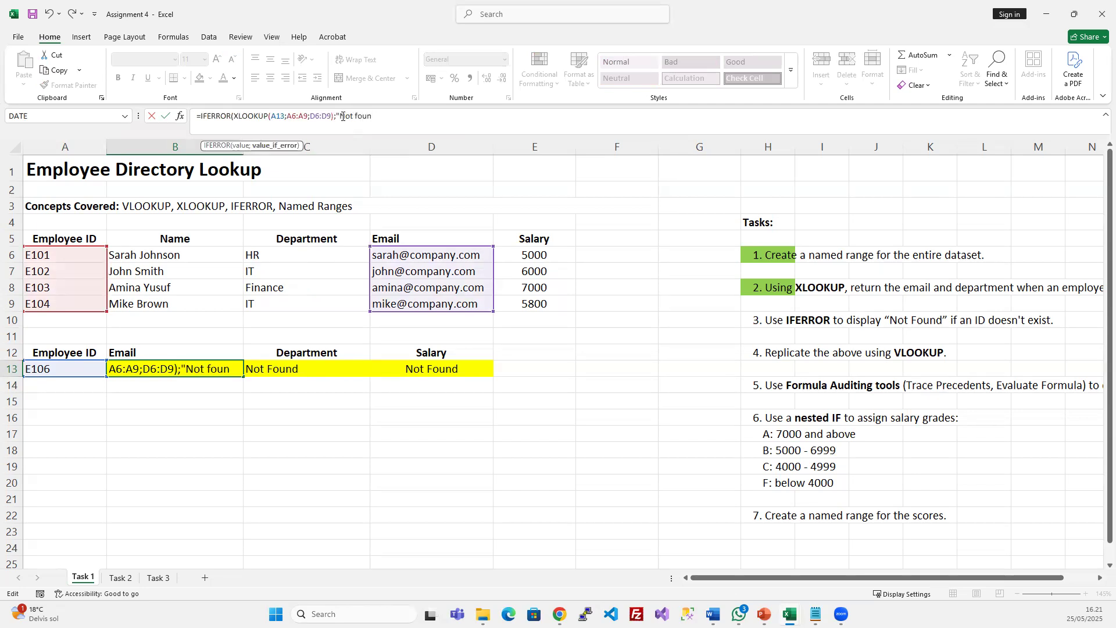
pyautogui.write('d";')
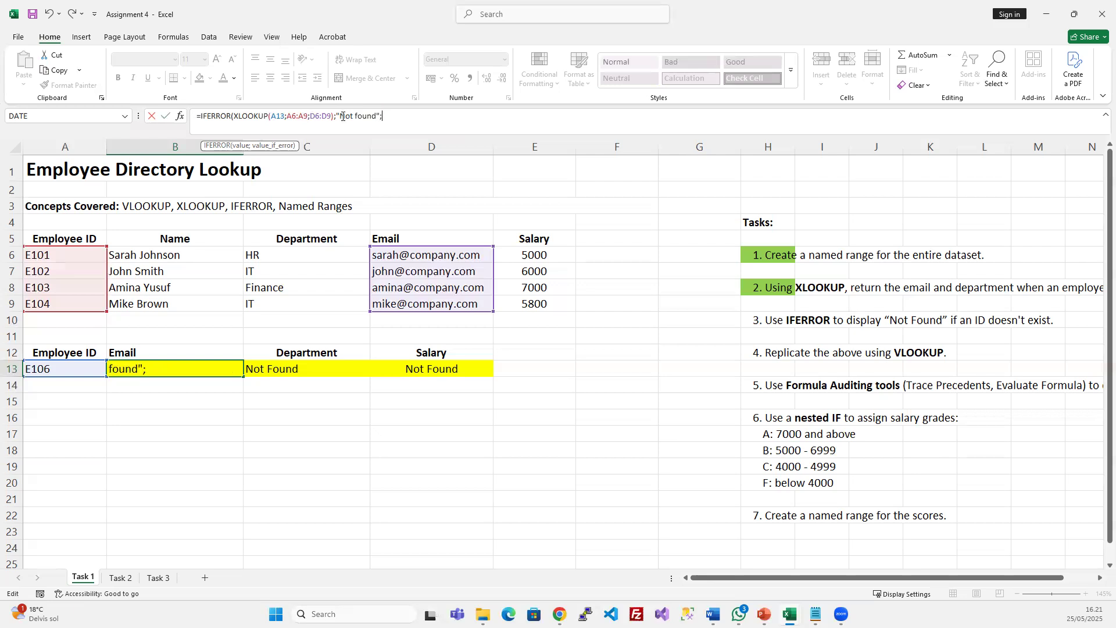
pyautogui.press('BackSpace')
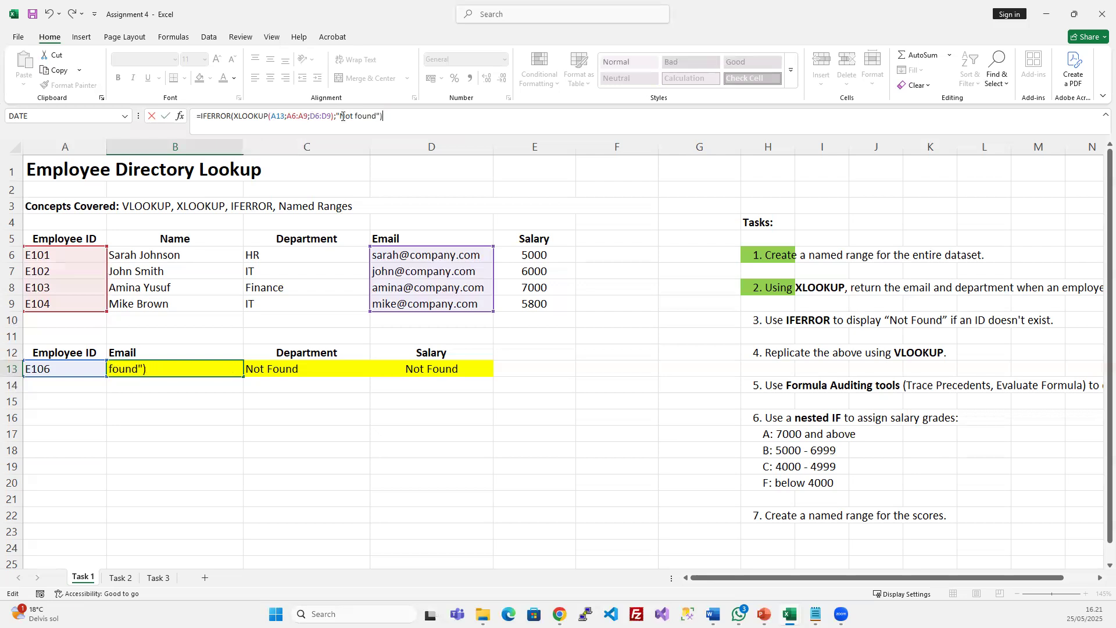
pyautogui.press('Return')
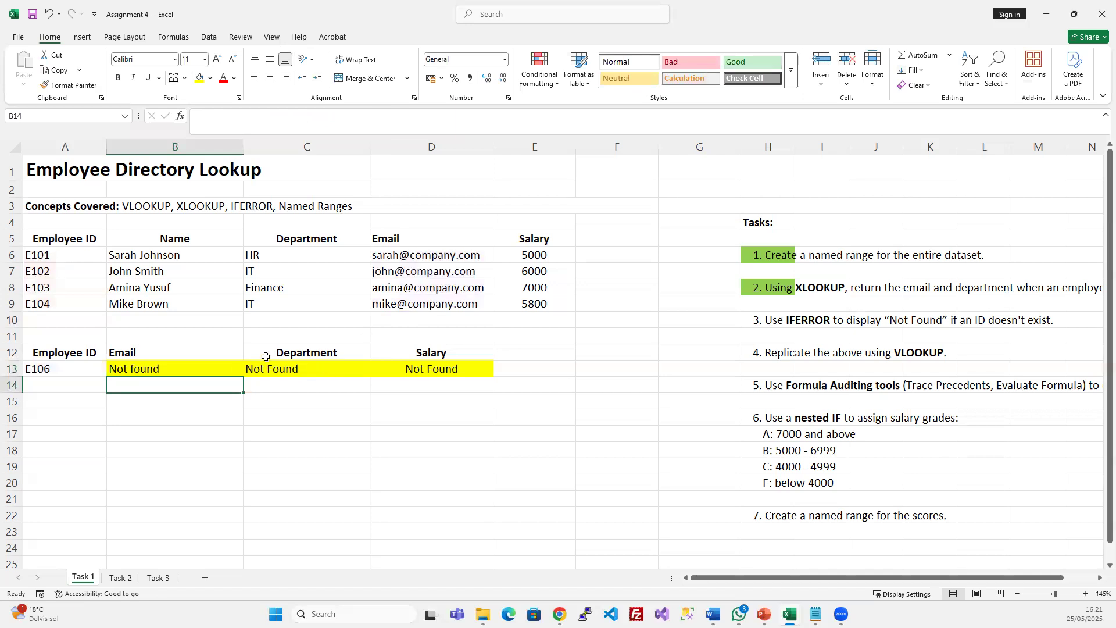
pyautogui.click(201, 367)
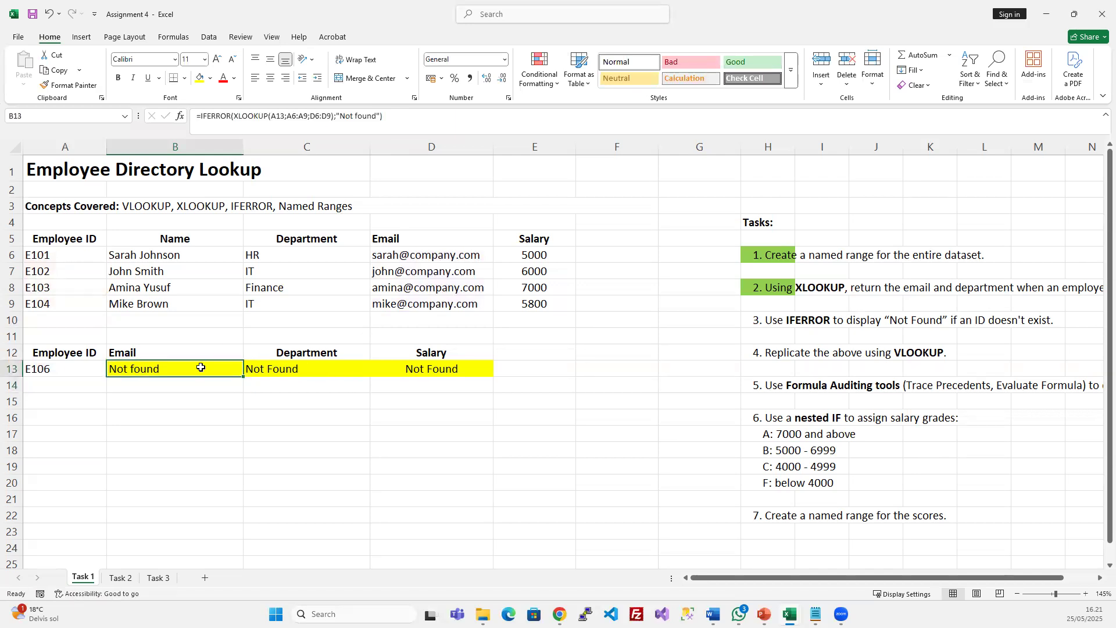
# Review C13's Not Found argument and B13's IFERROR, XLOOKUP and Not found parts
pyautogui.click(320, 370)
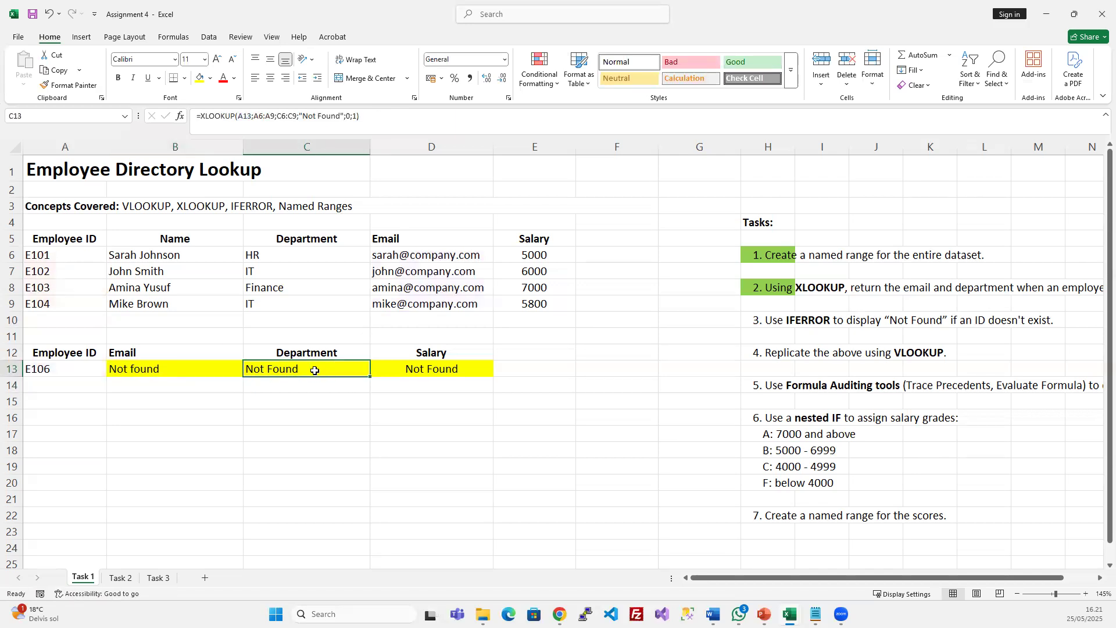
pyautogui.moveTo(299, 115); pyautogui.dragTo(344, 116)
pyautogui.press('Escape')
pyautogui.click(177, 366)
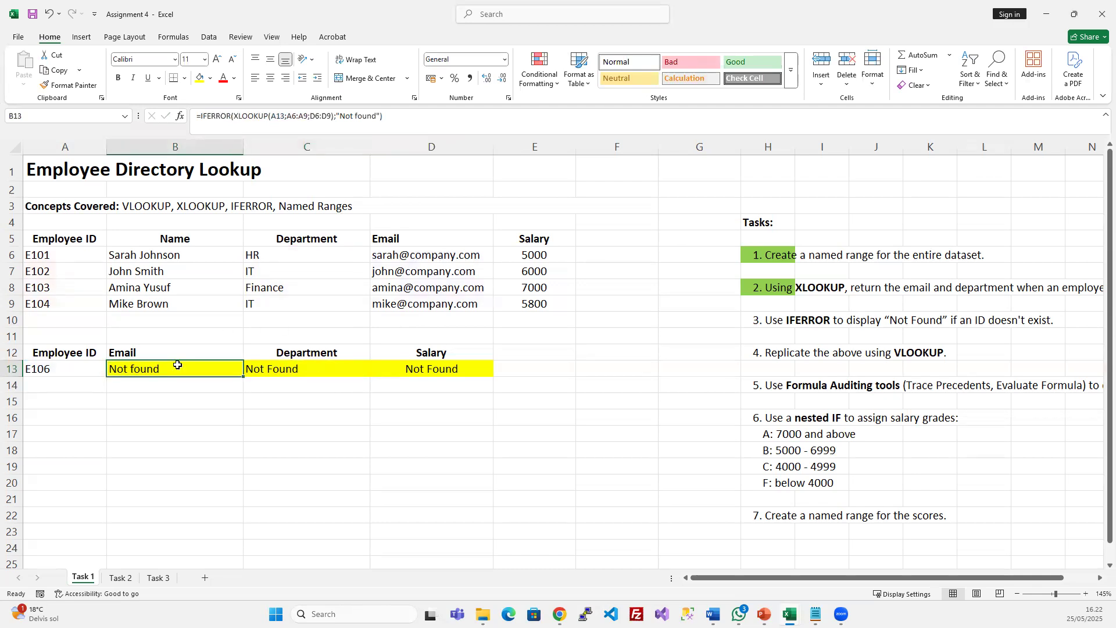
pyautogui.moveTo(231, 115); pyautogui.dragTo(332, 120)
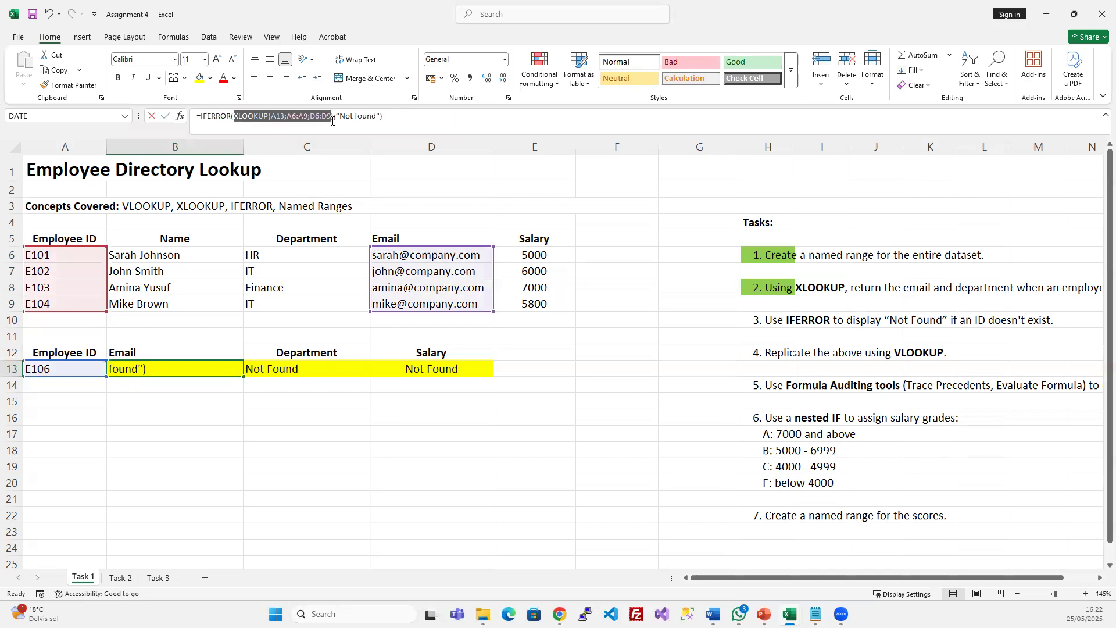
pyautogui.moveTo(196, 116); pyautogui.dragTo(234, 116)
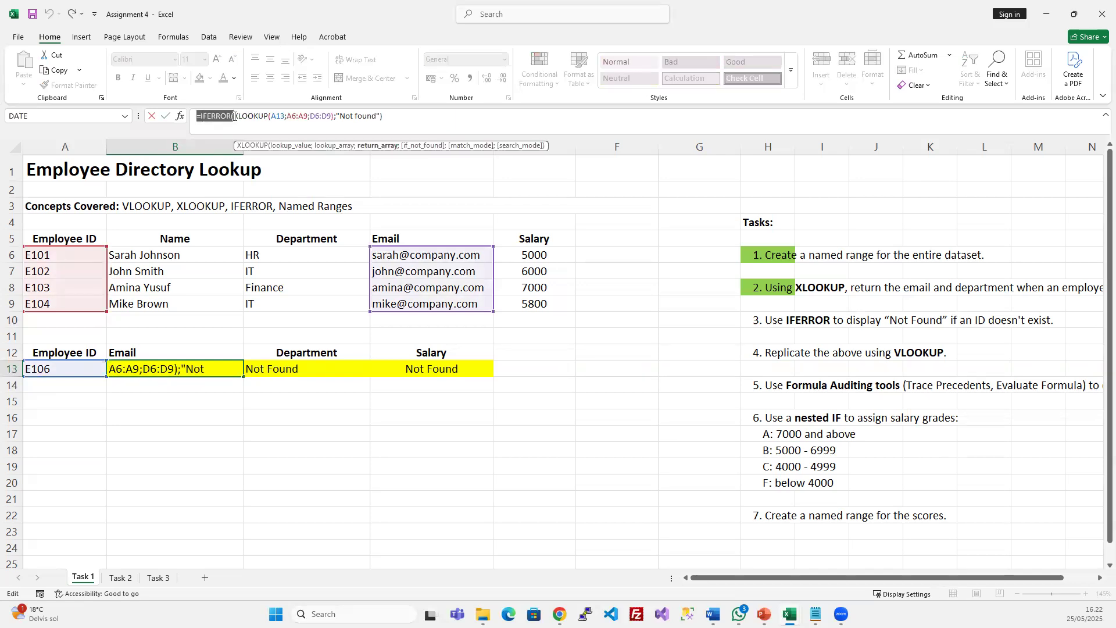
pyautogui.moveTo(337, 116); pyautogui.dragTo(406, 117)
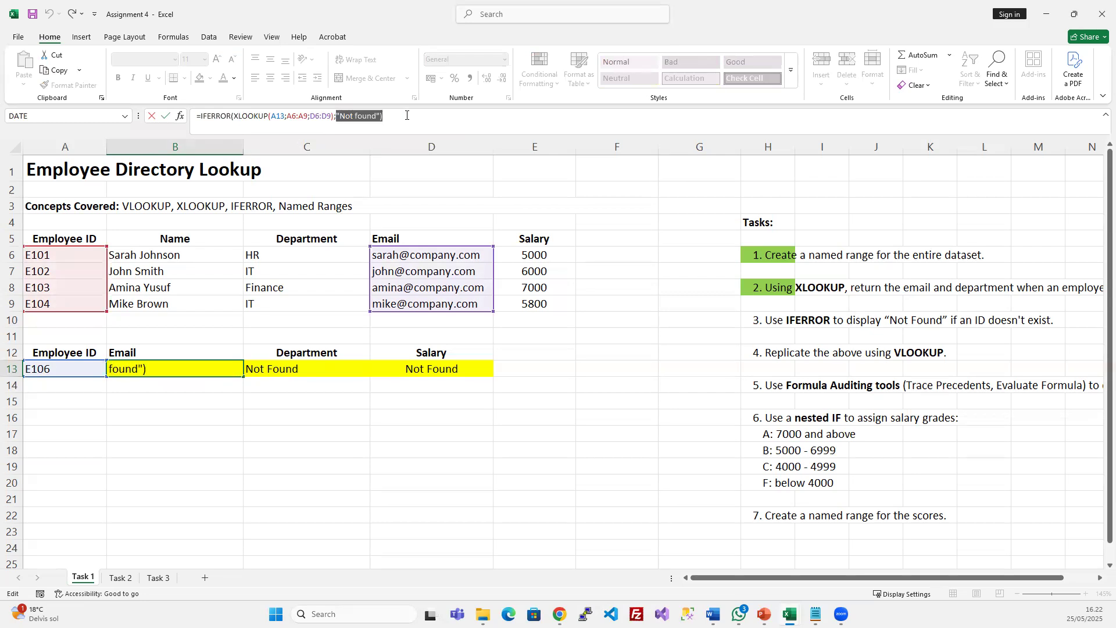
pyautogui.press('Return')
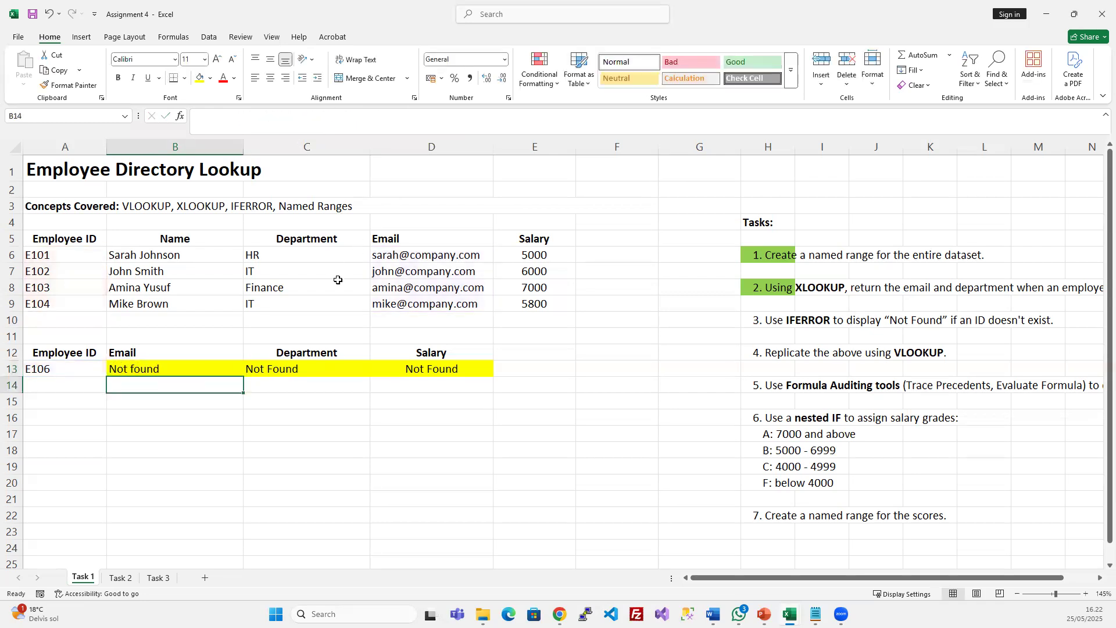
# Test the lookups by changing A13 to E102, then to the missing E107
pyautogui.click(158, 367)
pyautogui.click(50, 367)
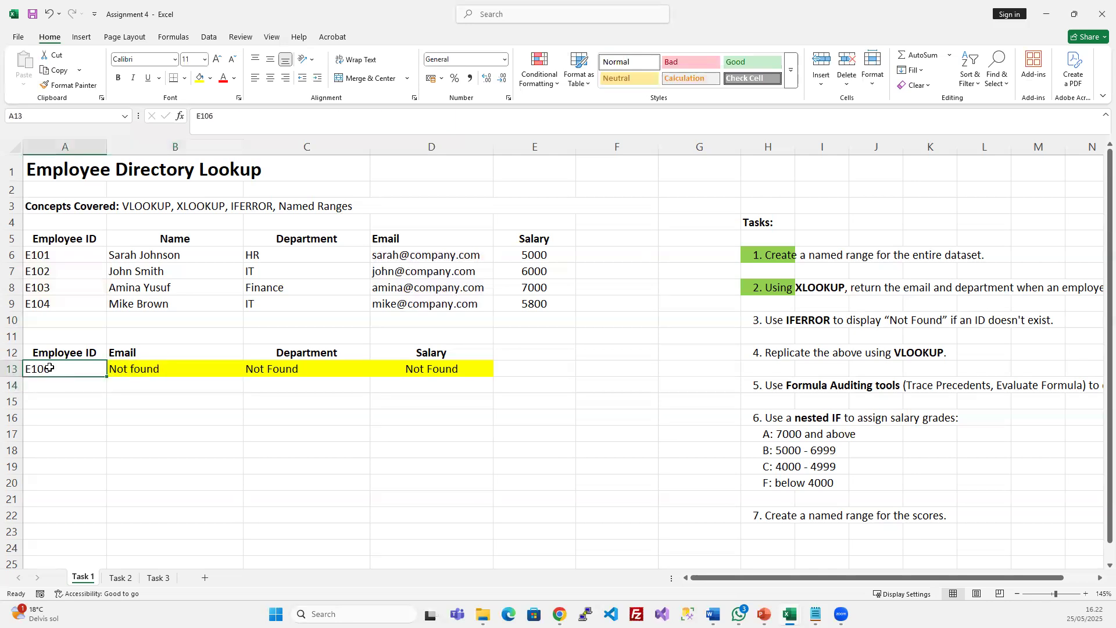
pyautogui.doubleClick(49, 367)
pyautogui.press('BackSpace')
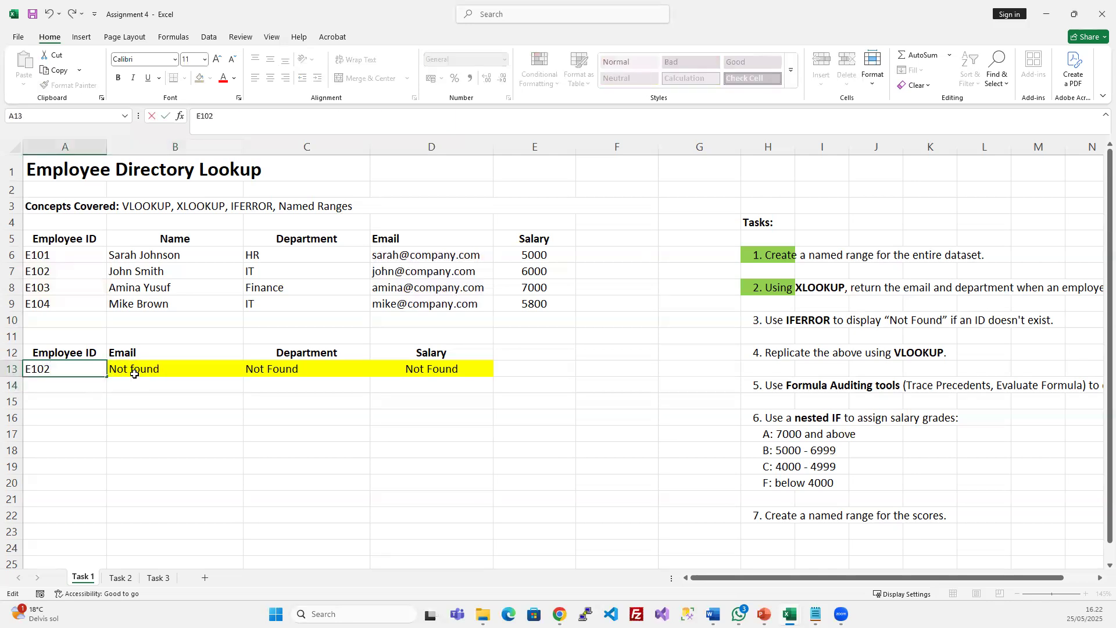
pyautogui.write('2')
pyautogui.press('Return')
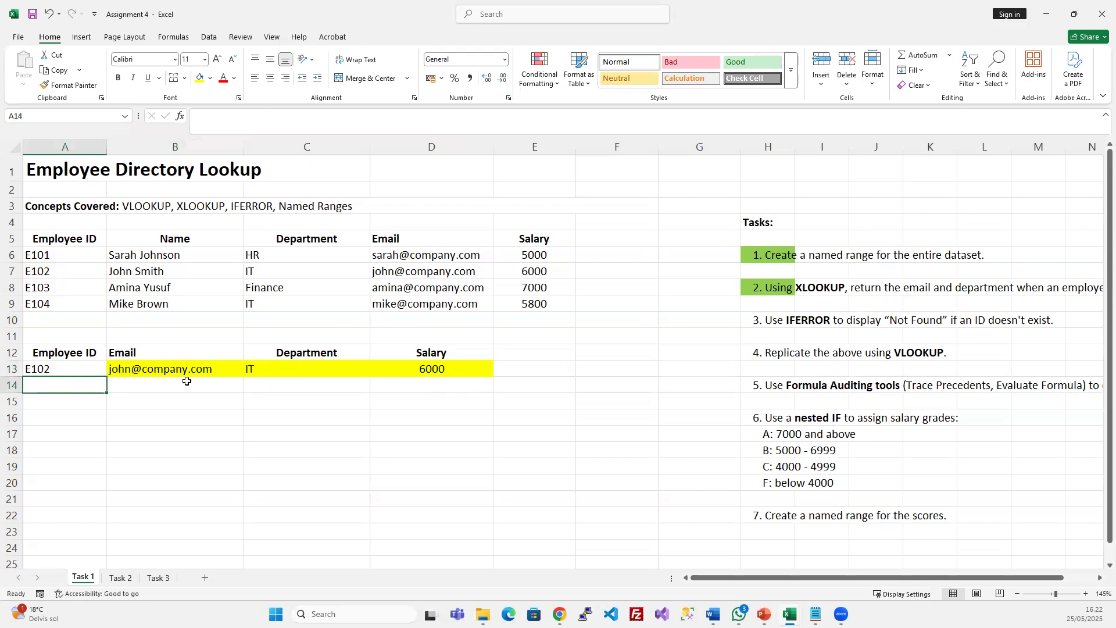
pyautogui.doubleClick(56, 369)
pyautogui.press('BackSpace')
pyautogui.write('7')
pyautogui.press('Return')
# Fill B13 light blue and recheck C13's Not Found fallback
pyautogui.click(117, 365)
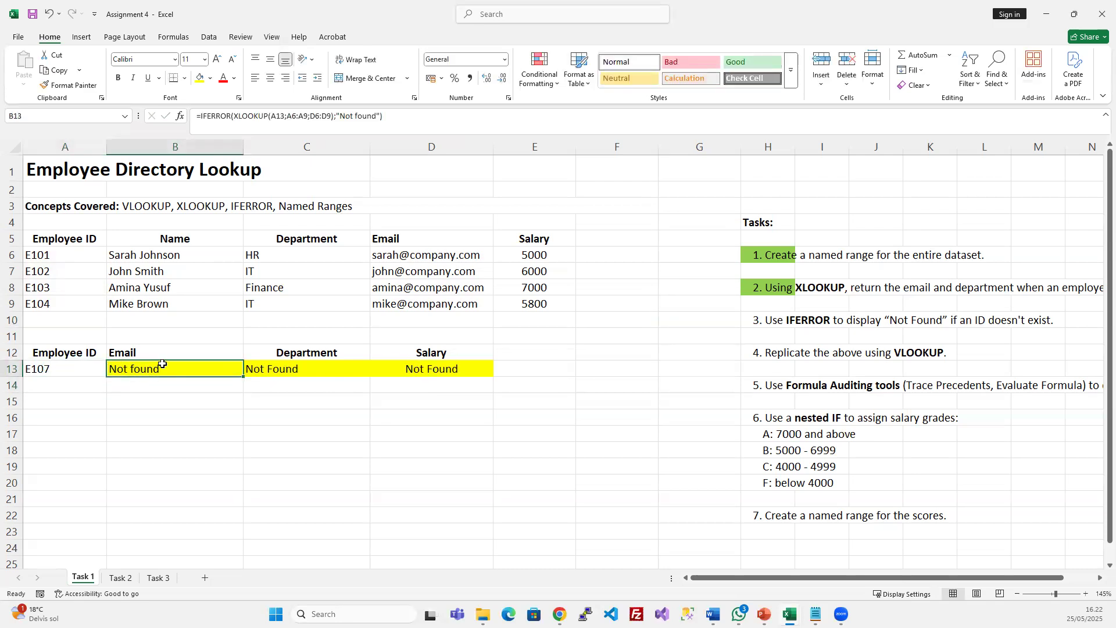
pyautogui.click(211, 80)
pyautogui.click(268, 165)
pyautogui.click(294, 454)
pyautogui.click(213, 366)
pyautogui.click(284, 370)
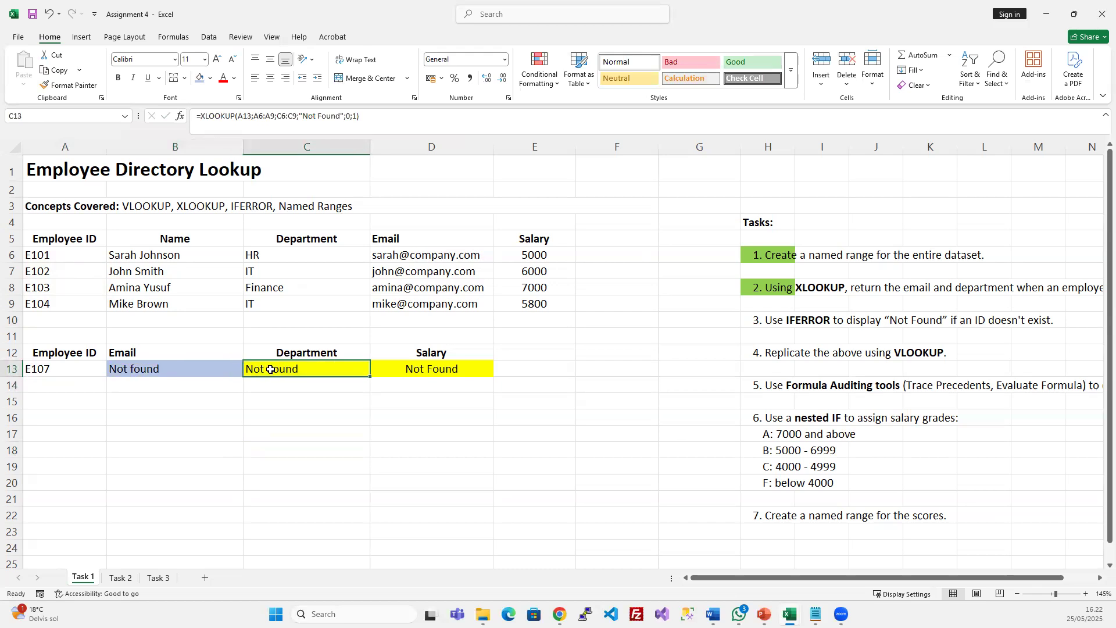
pyautogui.click(299, 115)
pyautogui.moveTo(300, 115); pyautogui.dragTo(344, 116)
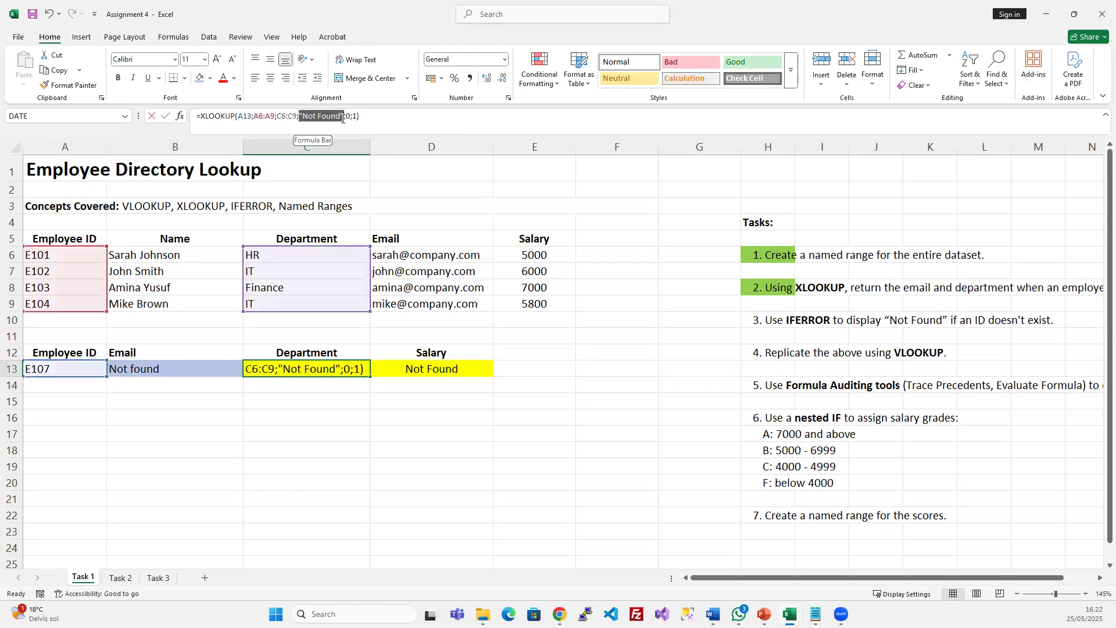
pyautogui.press('Escape')
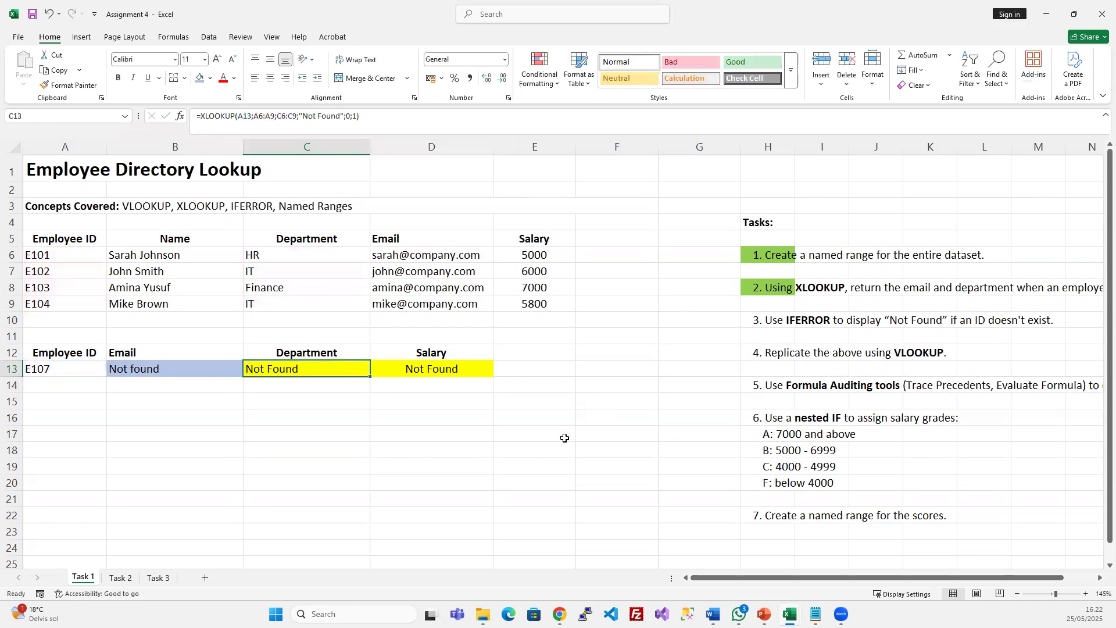
# Fill task 3's cell H10 green to mark it done
pyautogui.click(771, 321)
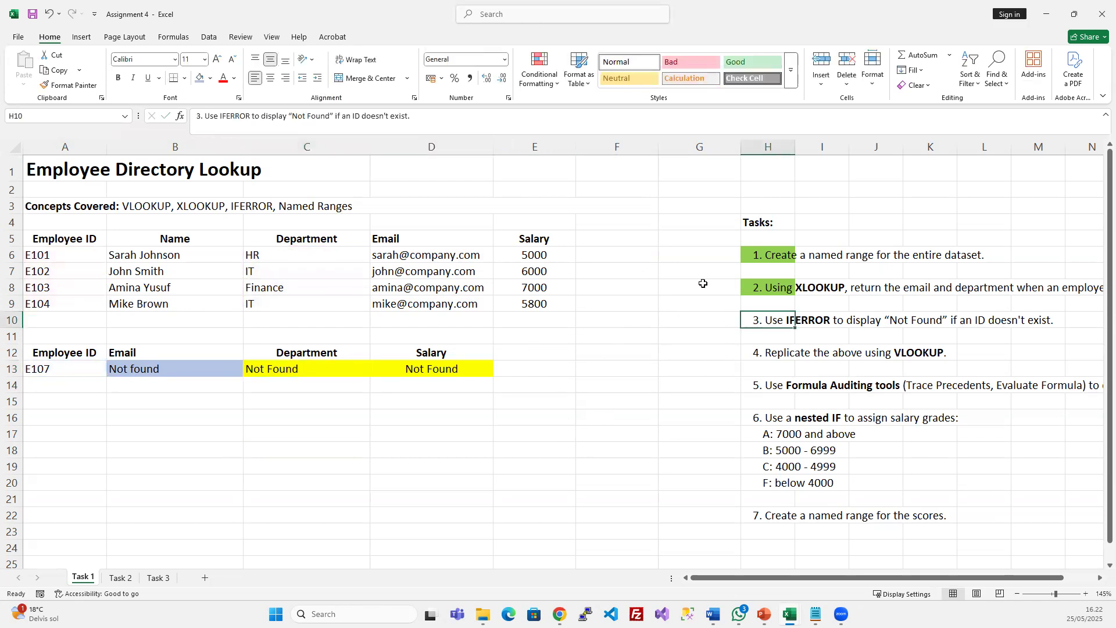
pyautogui.click(210, 78)
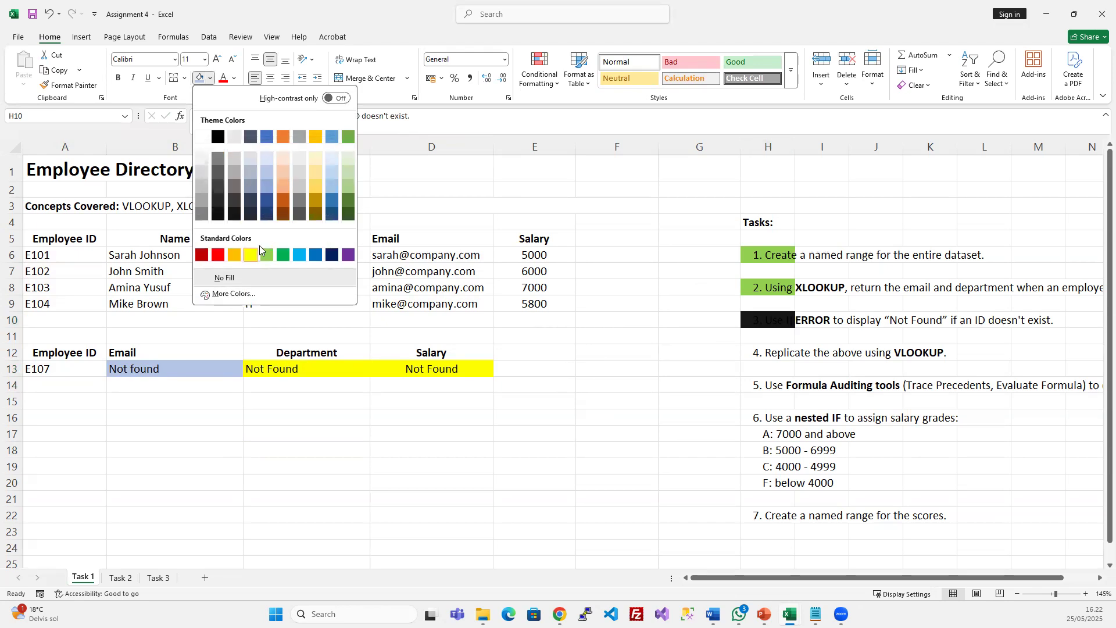
pyautogui.click(266, 254)
pyautogui.click(769, 395)
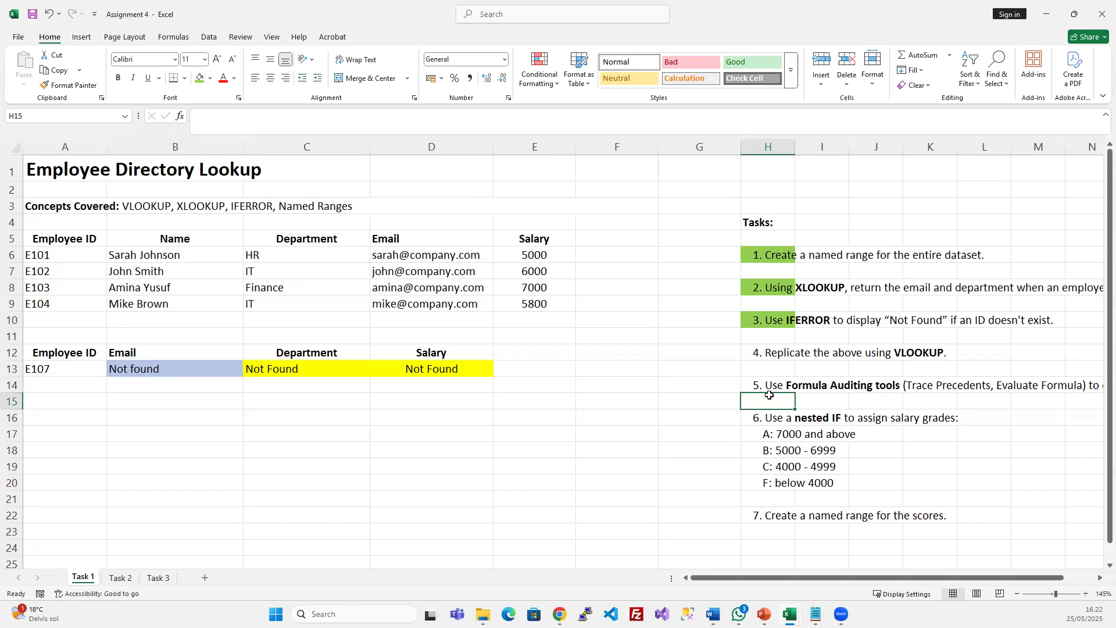
pyautogui.click(93, 386)
# Copy the header row A12:D12 to row 16
pyautogui.moveTo(83, 356); pyautogui.dragTo(428, 371)
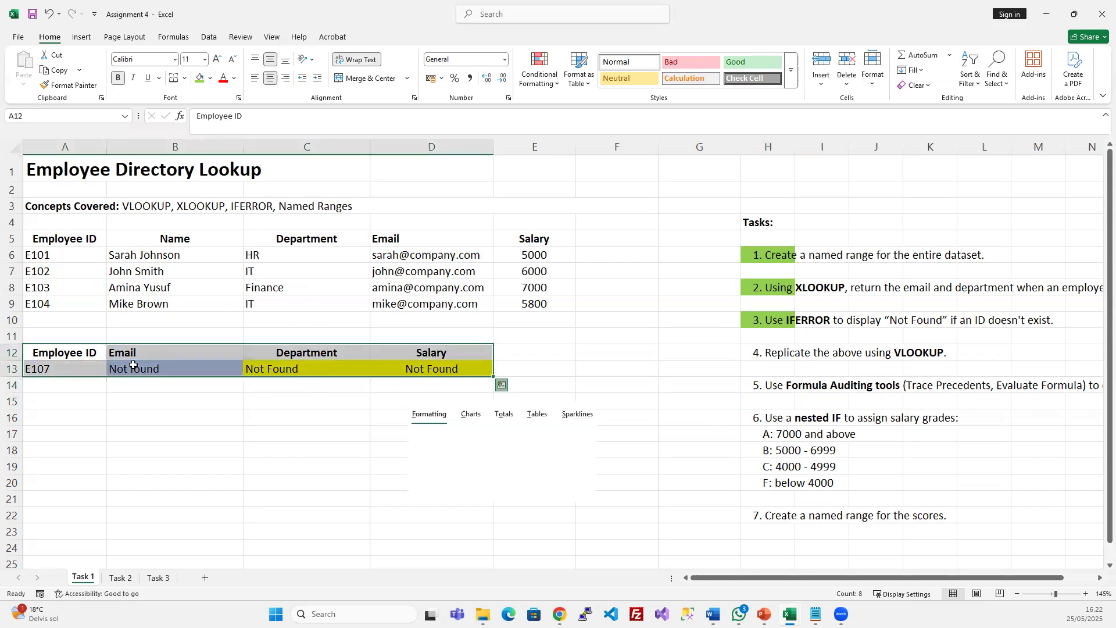
pyautogui.moveTo(64, 352); pyautogui.dragTo(439, 354)
pyautogui.hotkey('ctrl', 'c')
pyautogui.click(69, 421)
pyautogui.hotkey('ctrl', 'v')
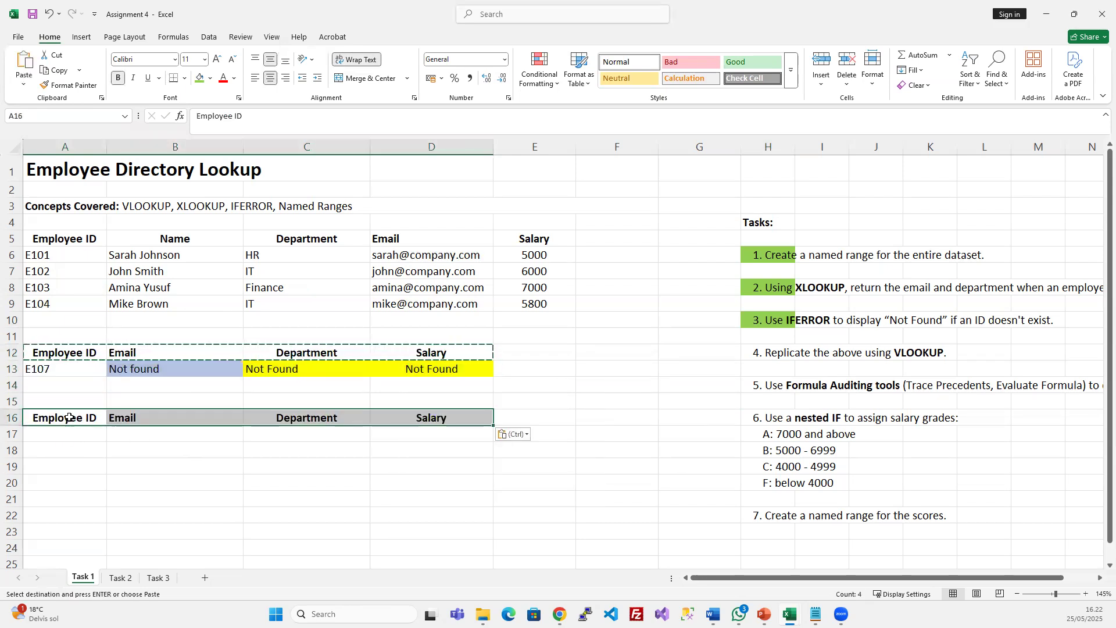
# Add a bold 'Using Xlookup' label in A11
pyautogui.click(55, 335)
pyautogui.write('Using XLookup')
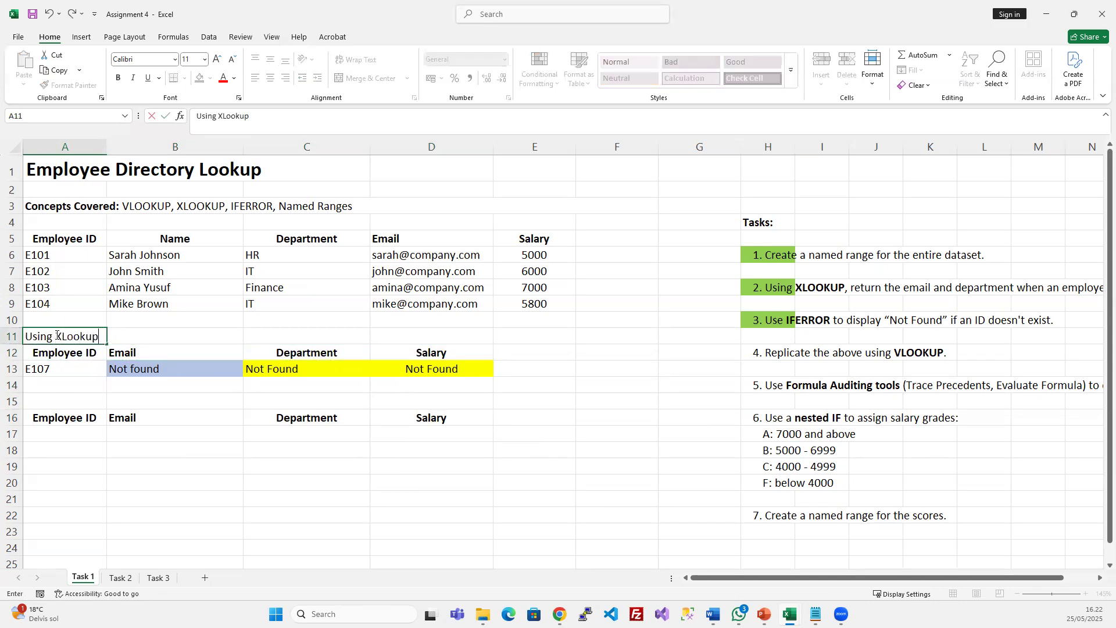
pyautogui.press('Return')
pyautogui.click(56, 335)
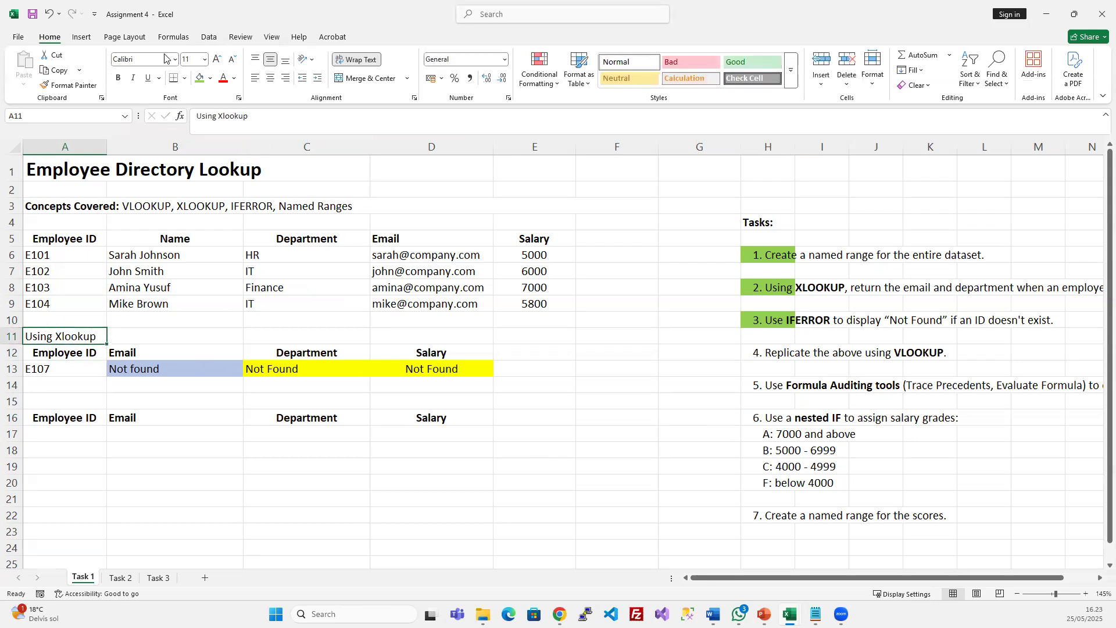
pyautogui.click(118, 77)
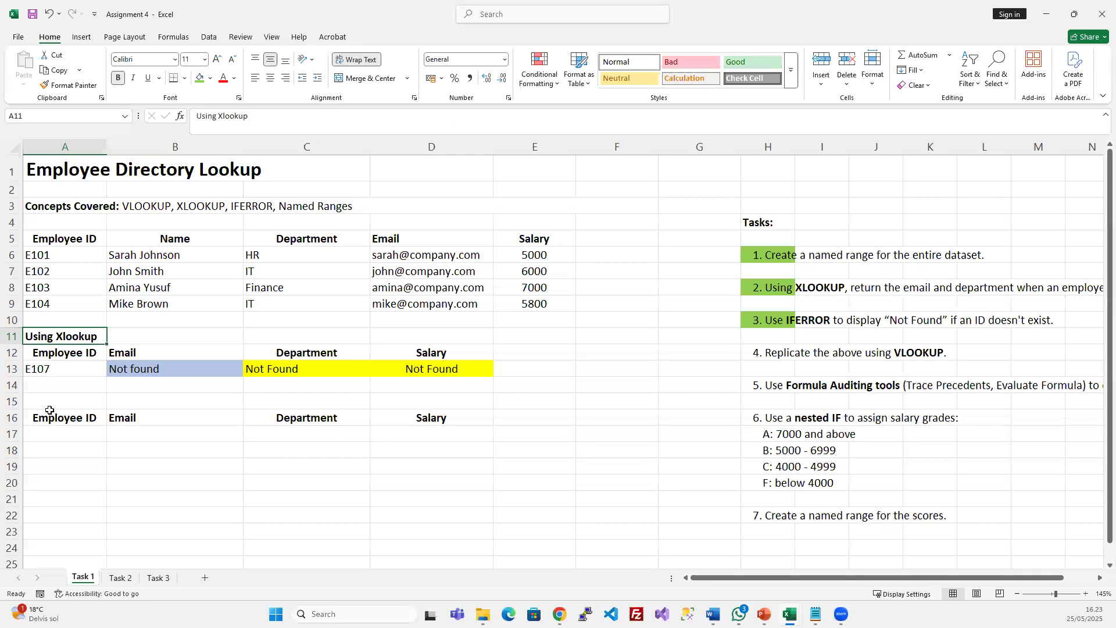
# Copy the label to A15 and change it to 'Using Vlookup'
pyautogui.hotkey('ctrl', 'c')
pyautogui.click(74, 387)
pyautogui.hotkey('ctrl', 'v')
pyautogui.hotkey('ctrl', 'z')
pyautogui.click(72, 399)
pyautogui.hotkey('ctrl', 'v')
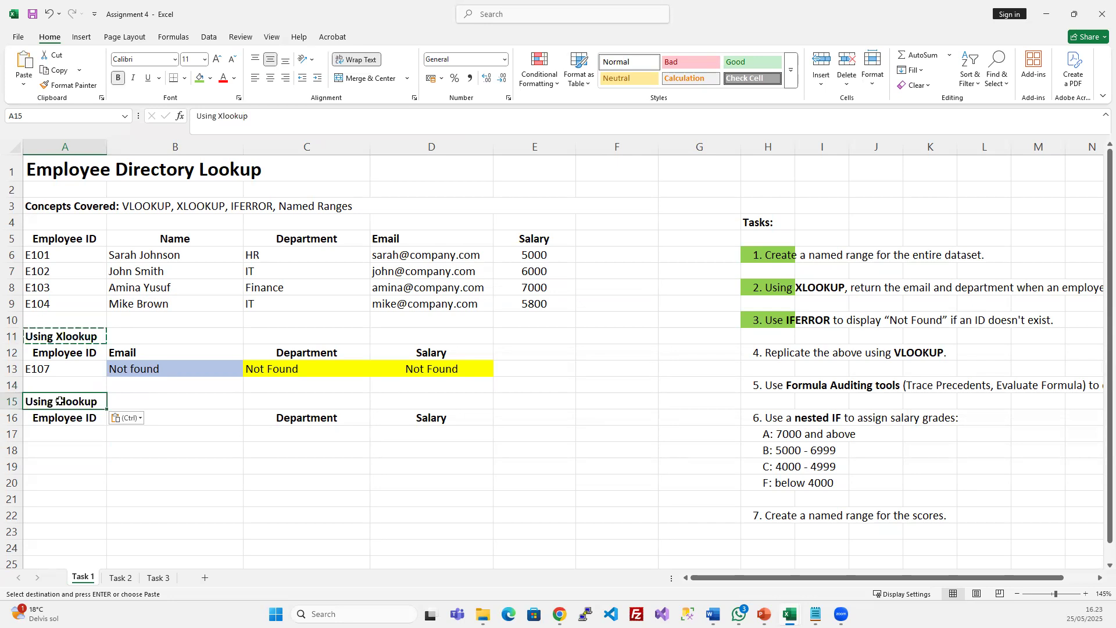
pyautogui.doubleClick(64, 402)
pyautogui.press('BackSpace')
pyautogui.write('V')
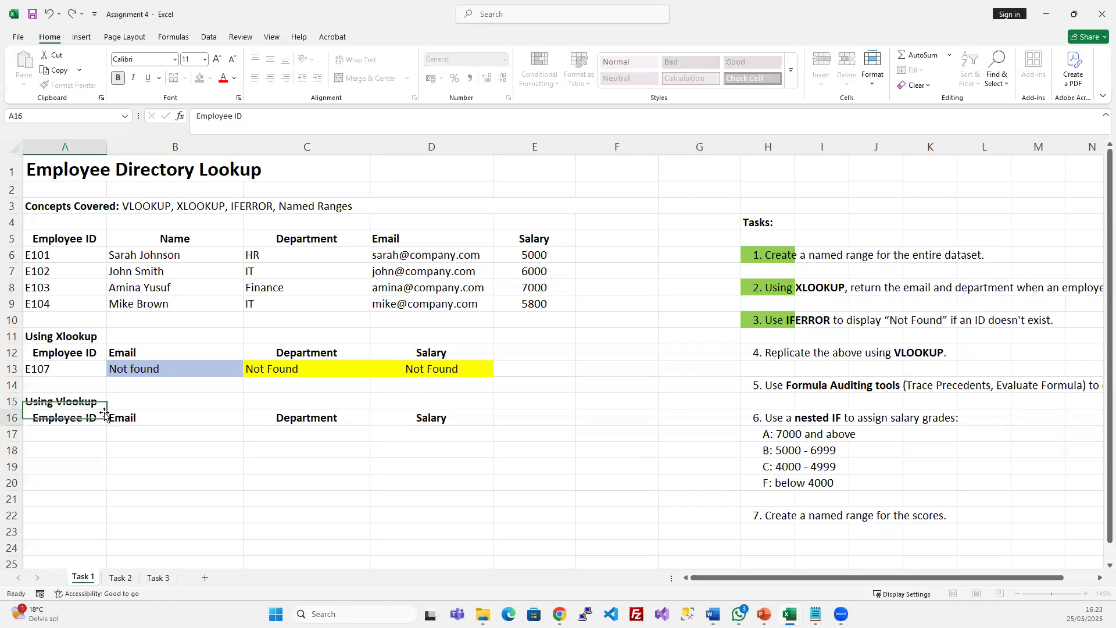
pyautogui.press('Return')
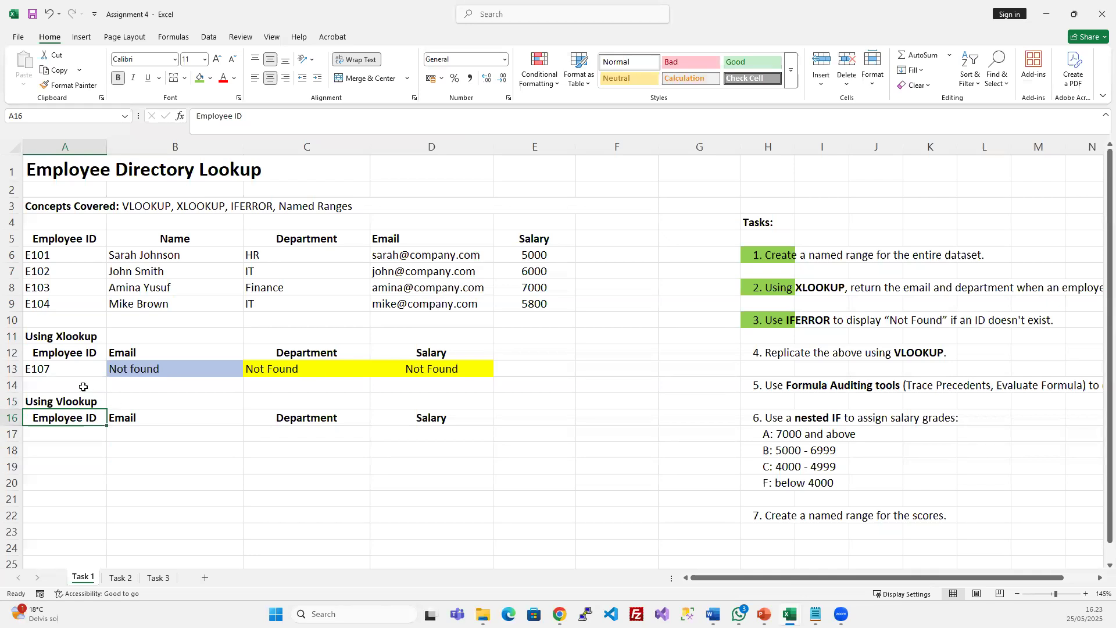
# Copy employee ID E101 into A17 as the VLOOKUP test value
pyautogui.click(56, 258)
pyautogui.hotkey('ctrl', 'c')
pyautogui.click(67, 433)
pyautogui.hotkey('ctrl', 'v')
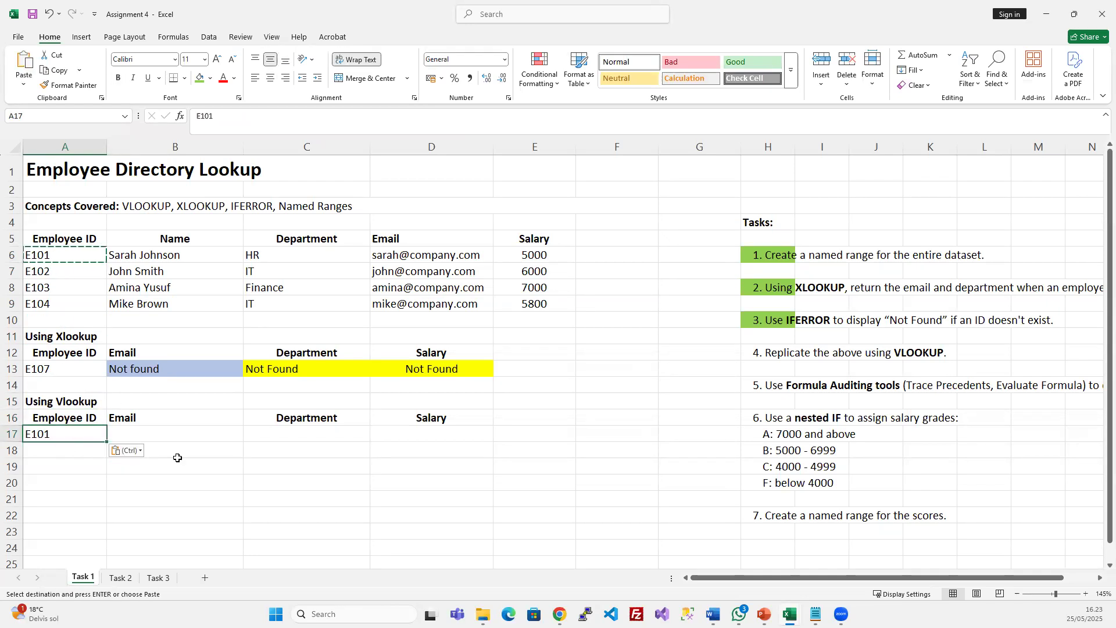
pyautogui.click(156, 434)
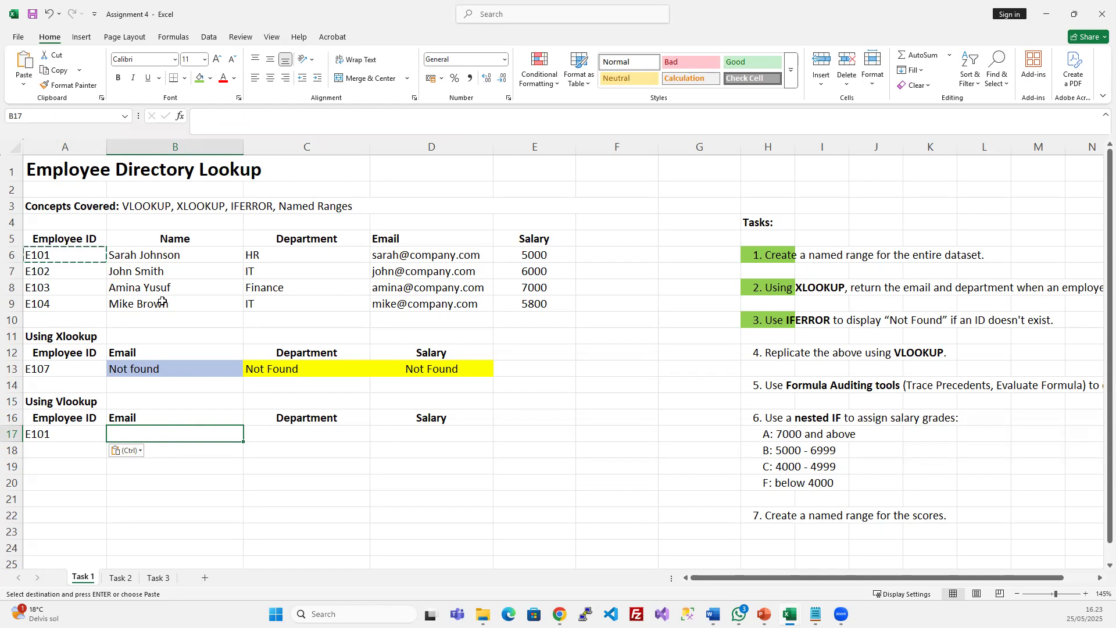
pyautogui.moveTo(80, 248); pyautogui.dragTo(71, 302)
pyautogui.moveTo(73, 239); pyautogui.dragTo(549, 305)
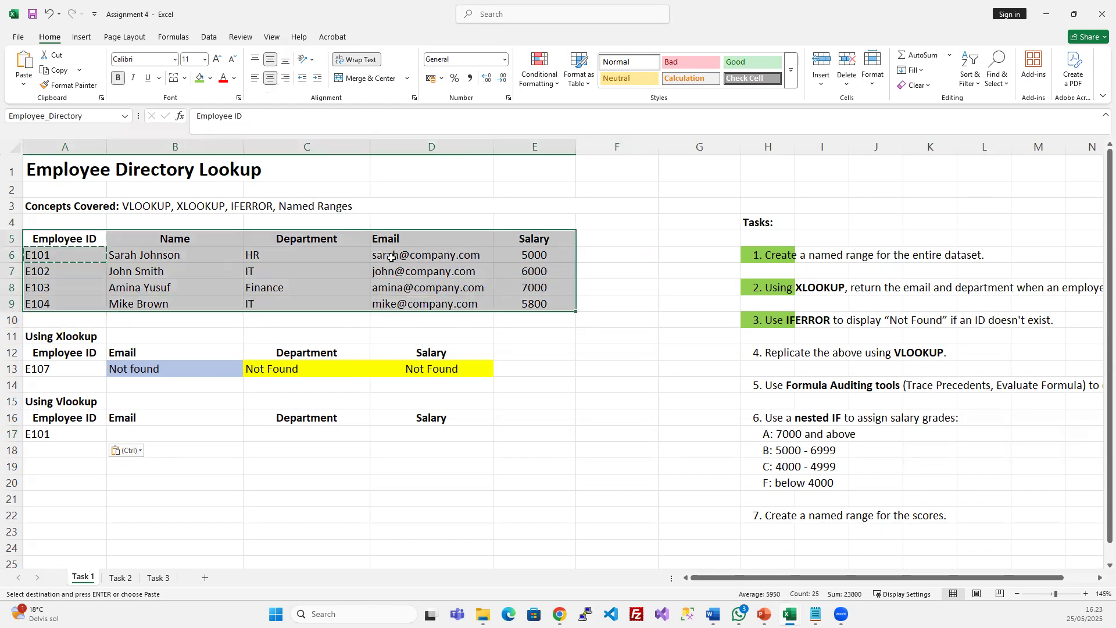
pyautogui.moveTo(93, 255); pyautogui.dragTo(107, 304)
pyautogui.press('Escape')
pyautogui.click(154, 433)
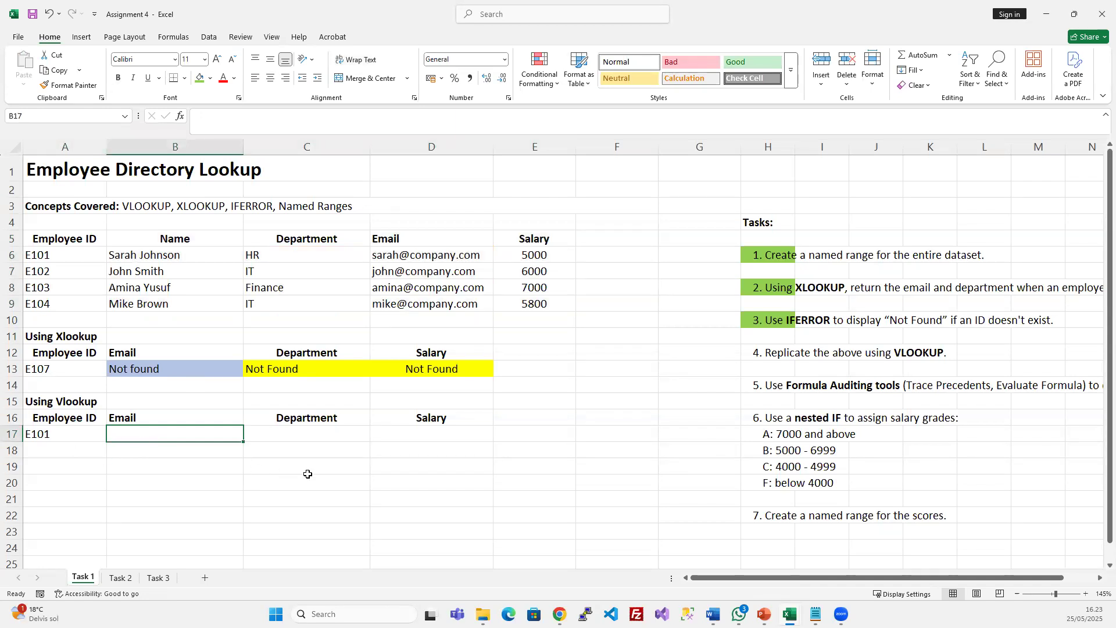
# Enter =VLOOKUP(A17;A6:E9;4) in B17 to return E101's email
pyautogui.write('=')
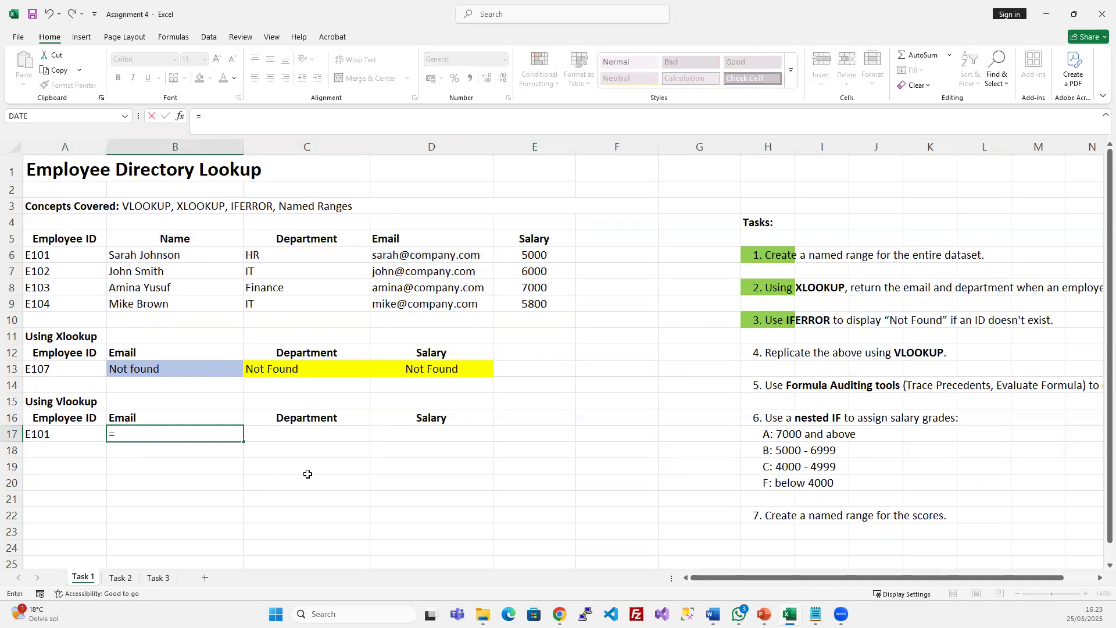
pyautogui.write('vl')
pyautogui.press('Tab')
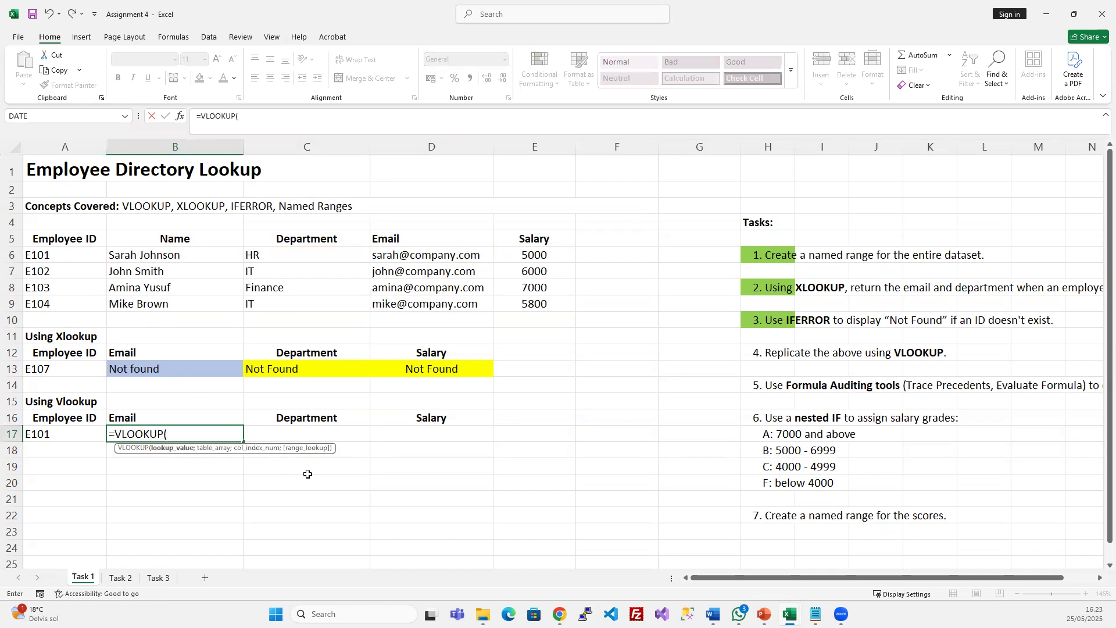
pyautogui.click(67, 435)
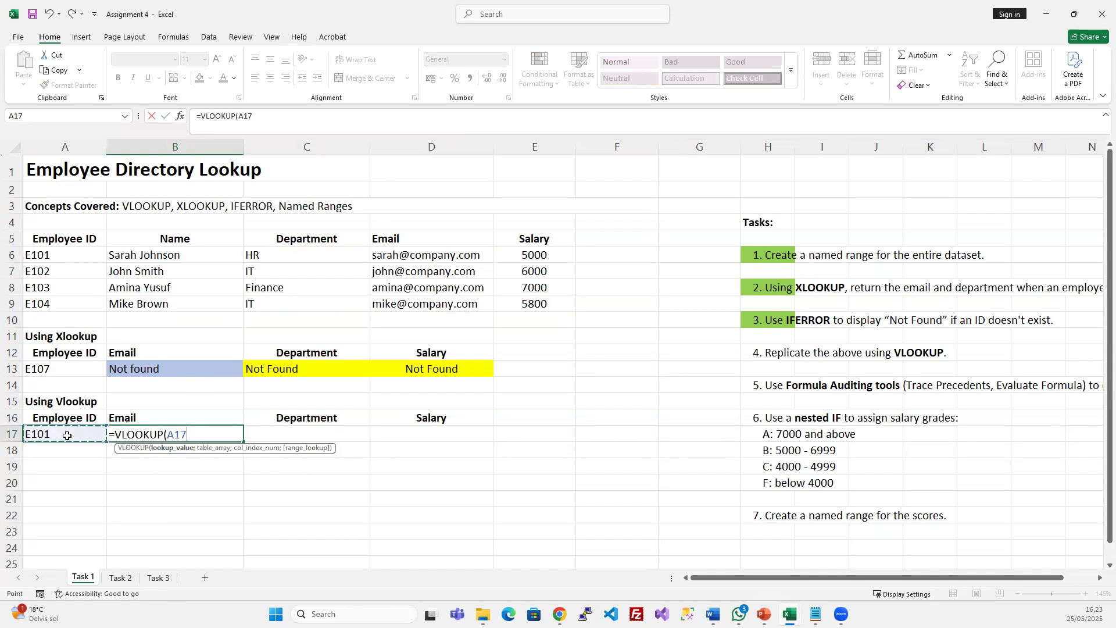
pyautogui.write(';')
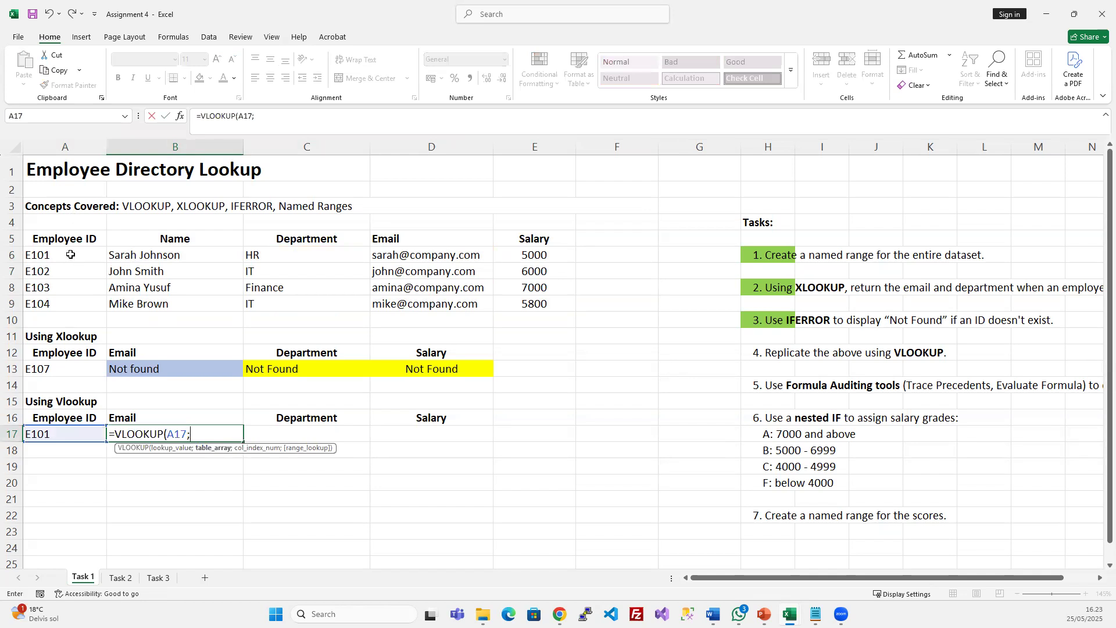
pyautogui.moveTo(63, 254); pyautogui.dragTo(572, 307)
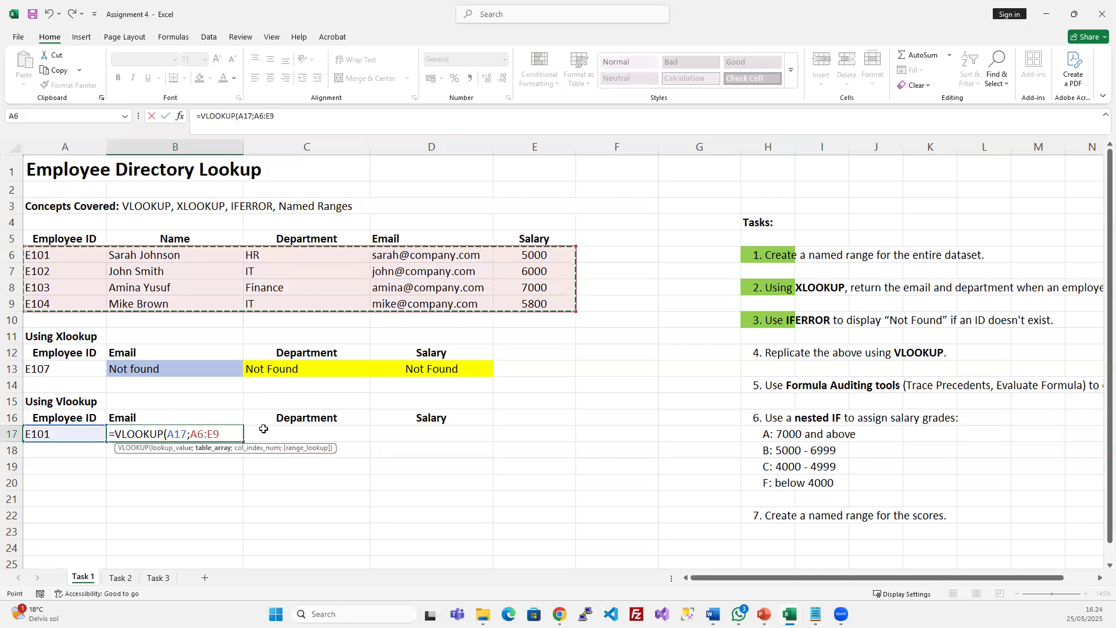
pyautogui.write(';')
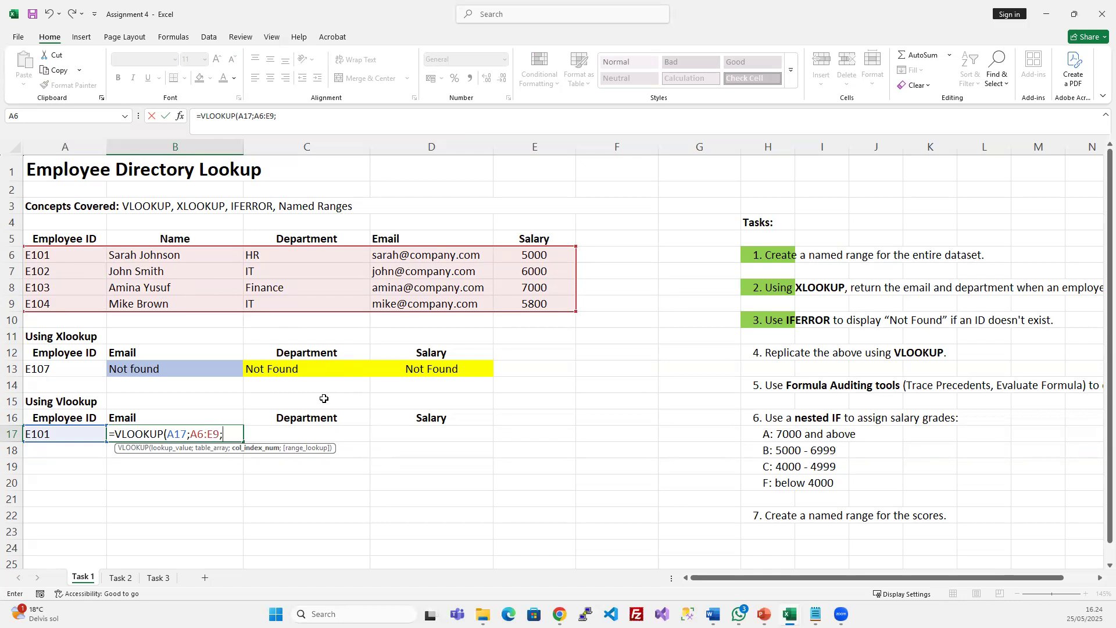
pyautogui.write('4)')
pyautogui.press('Return')
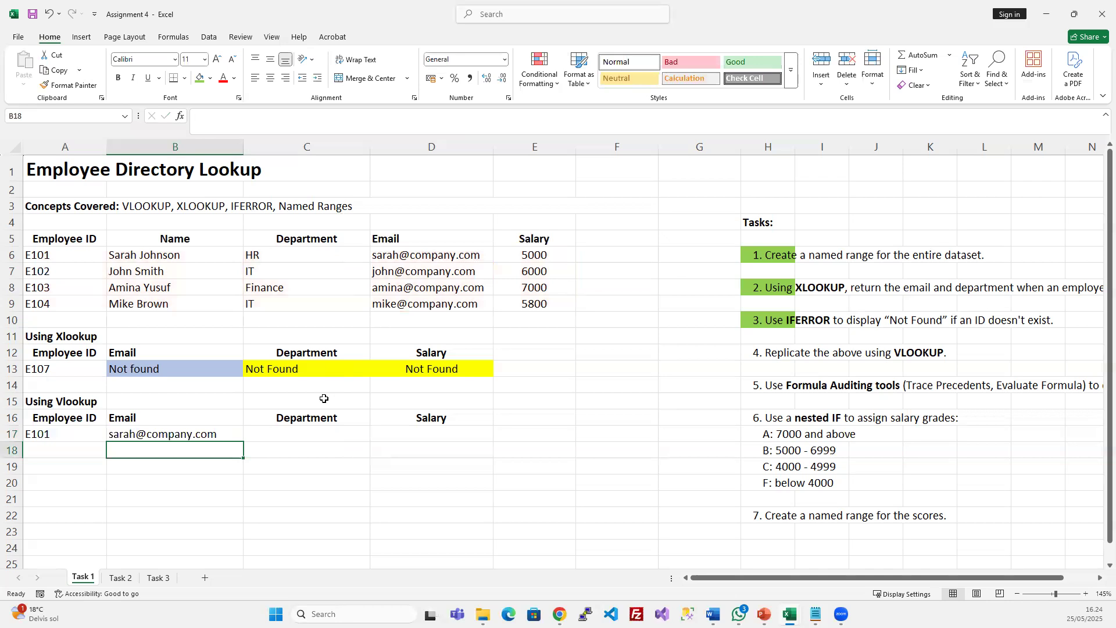
pyautogui.press('Up')
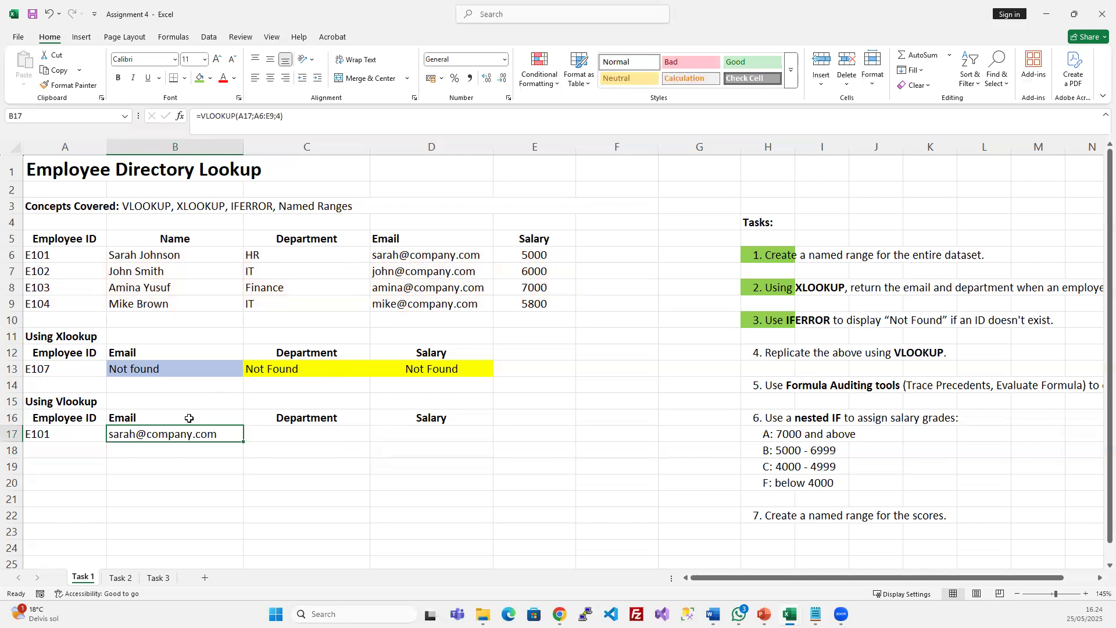
pyautogui.doubleClick(63, 369)
# Change the XLOOKUP test ID in A13 to E101 and check the recalculated email result
pyautogui.press('BackSpace')
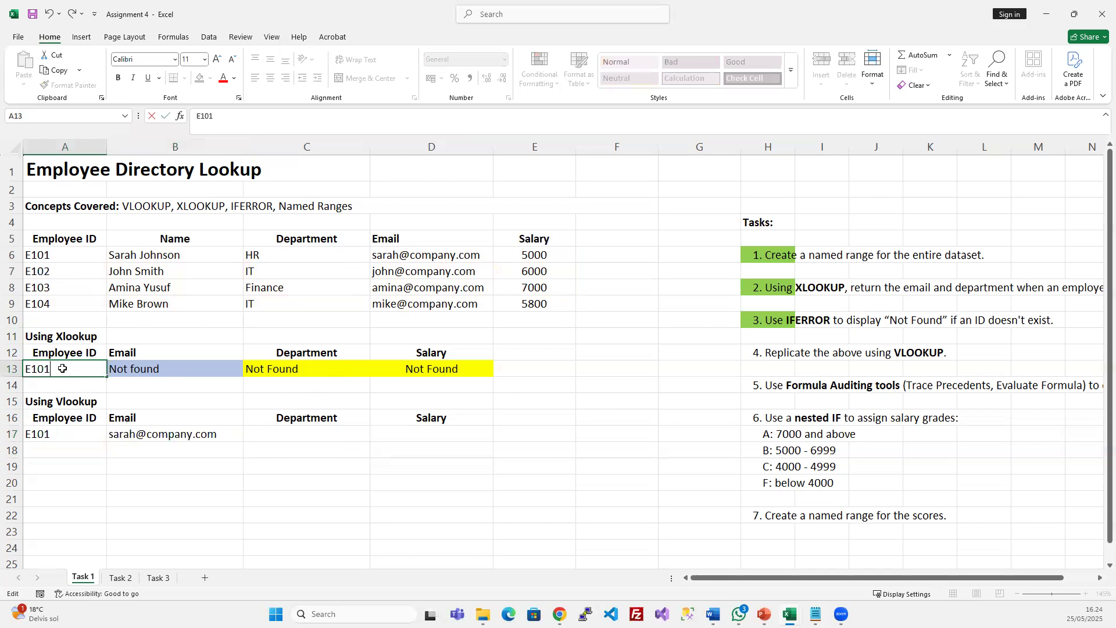
pyautogui.press('Return')
pyautogui.click(152, 365)
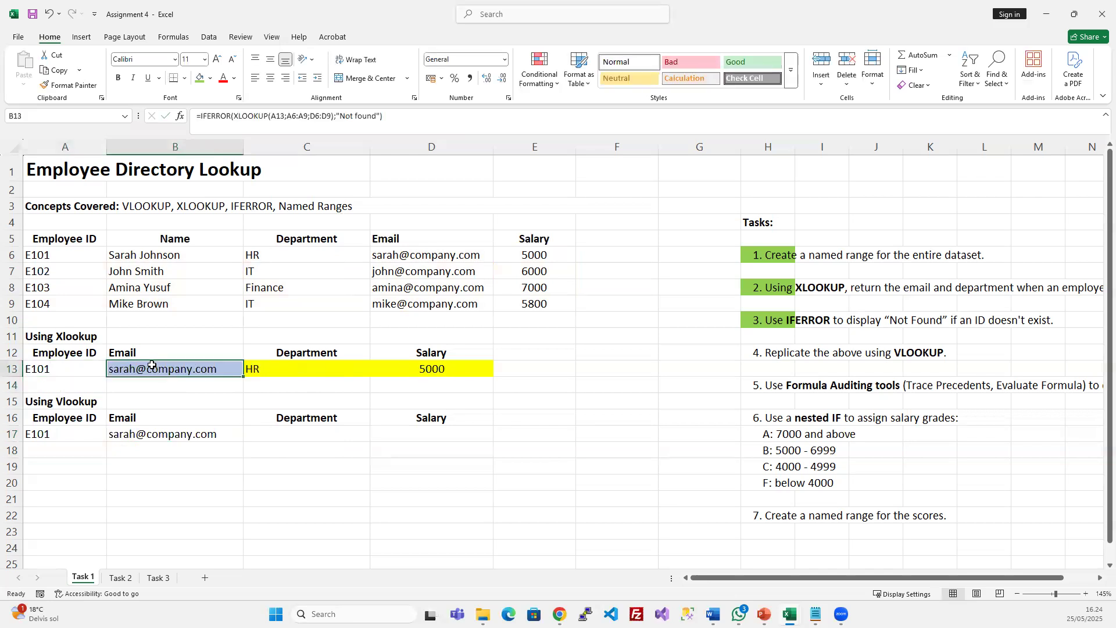
pyautogui.click(177, 433)
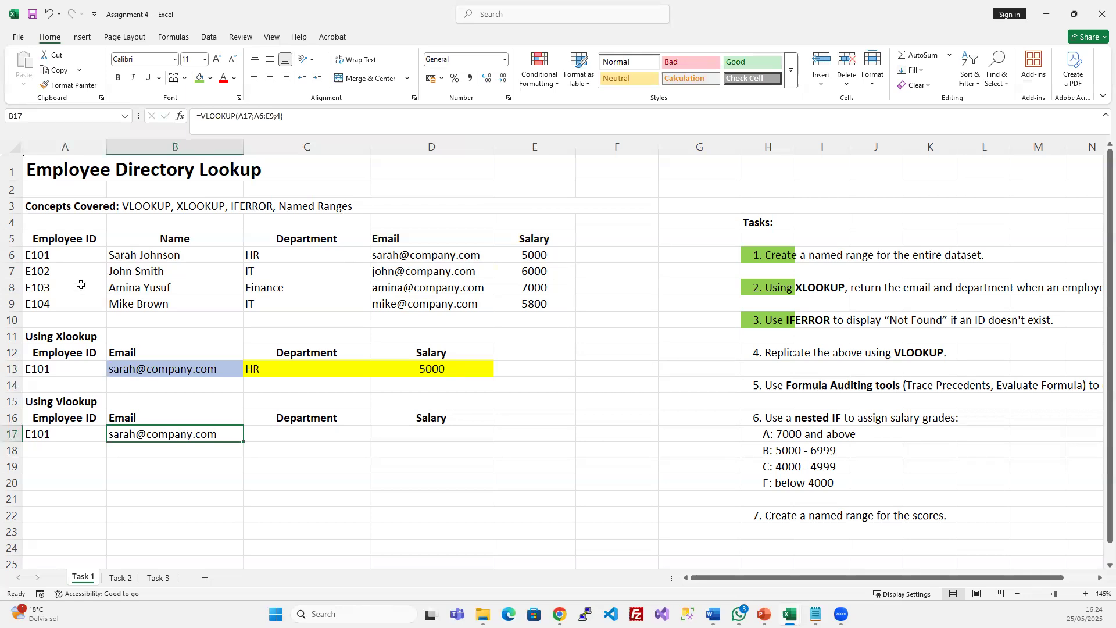
# Point out the Employee ID, Name and Department columns and both lookup sections, ending on B17
pyautogui.moveTo(82, 254); pyautogui.dragTo(81, 297)
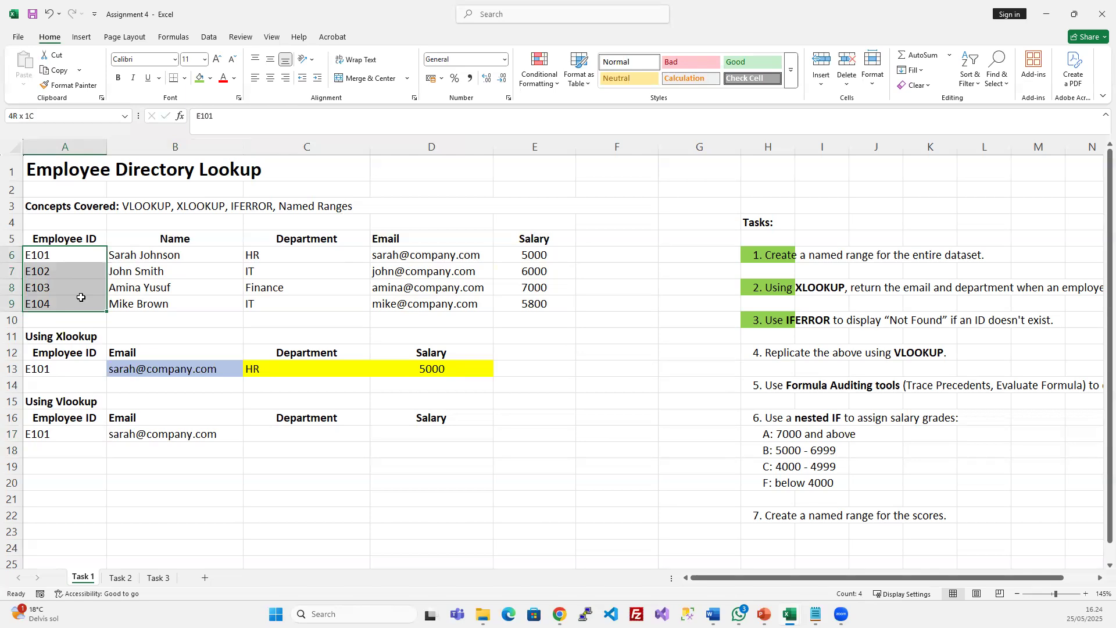
pyautogui.moveTo(332, 239); pyautogui.dragTo(332, 304)
pyautogui.moveTo(187, 240); pyautogui.dragTo(56, 303)
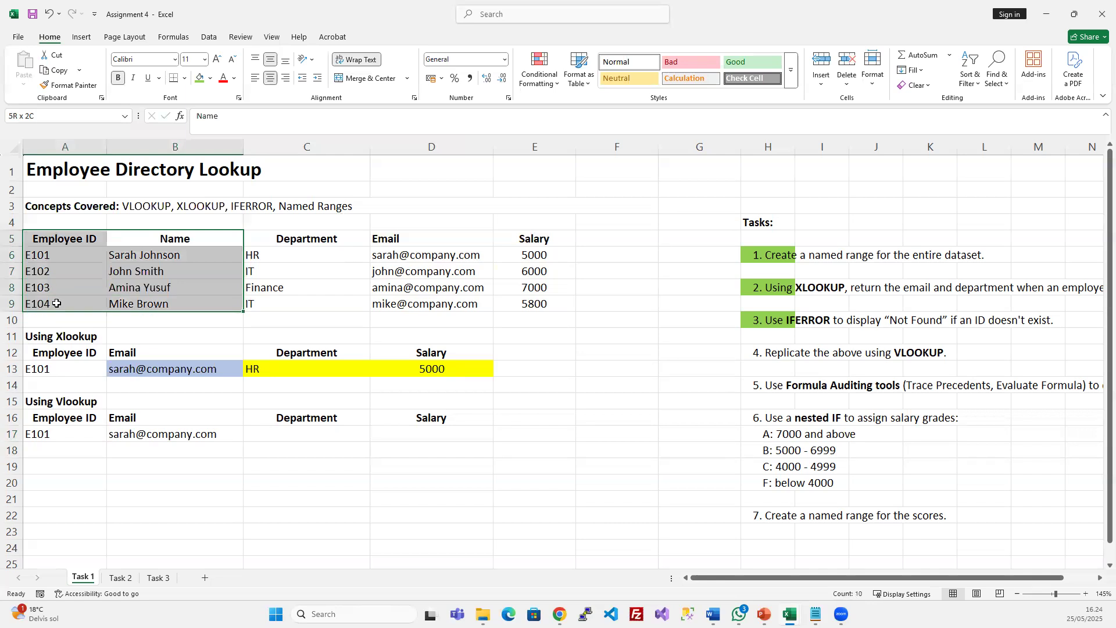
pyautogui.click(322, 267)
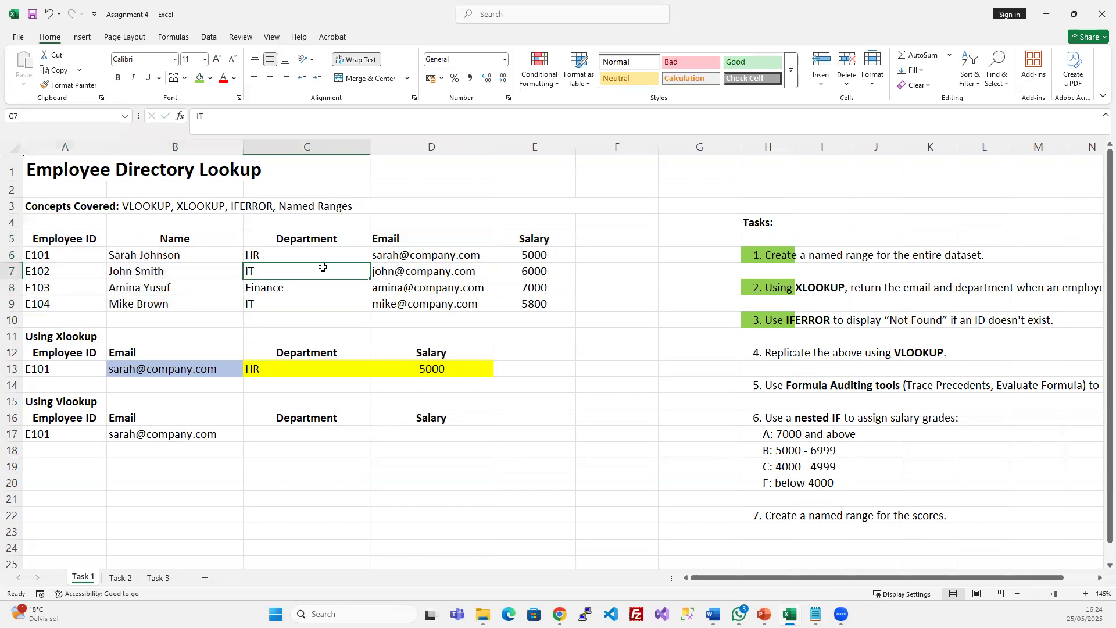
pyautogui.click(61, 401)
pyautogui.click(68, 343)
pyautogui.click(63, 259)
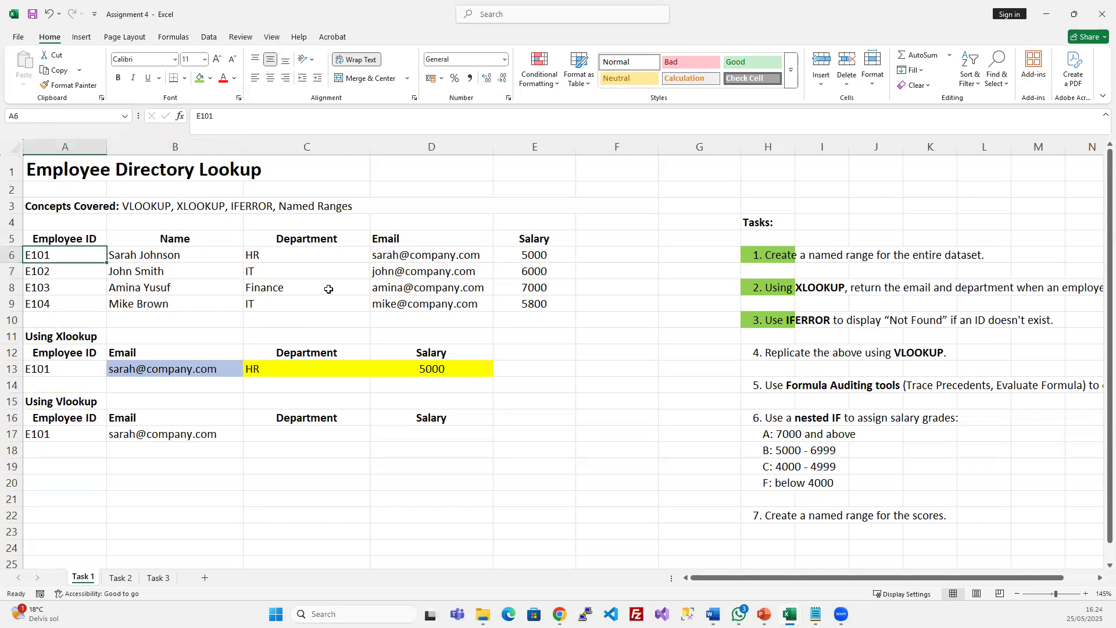
pyautogui.click(328, 289)
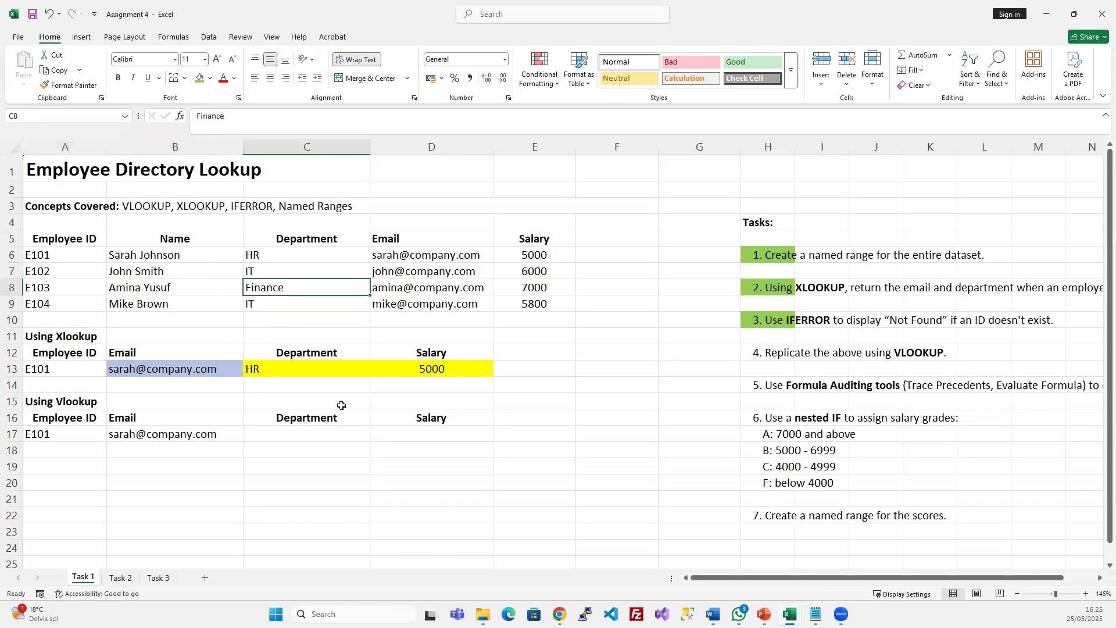
pyautogui.click(180, 437)
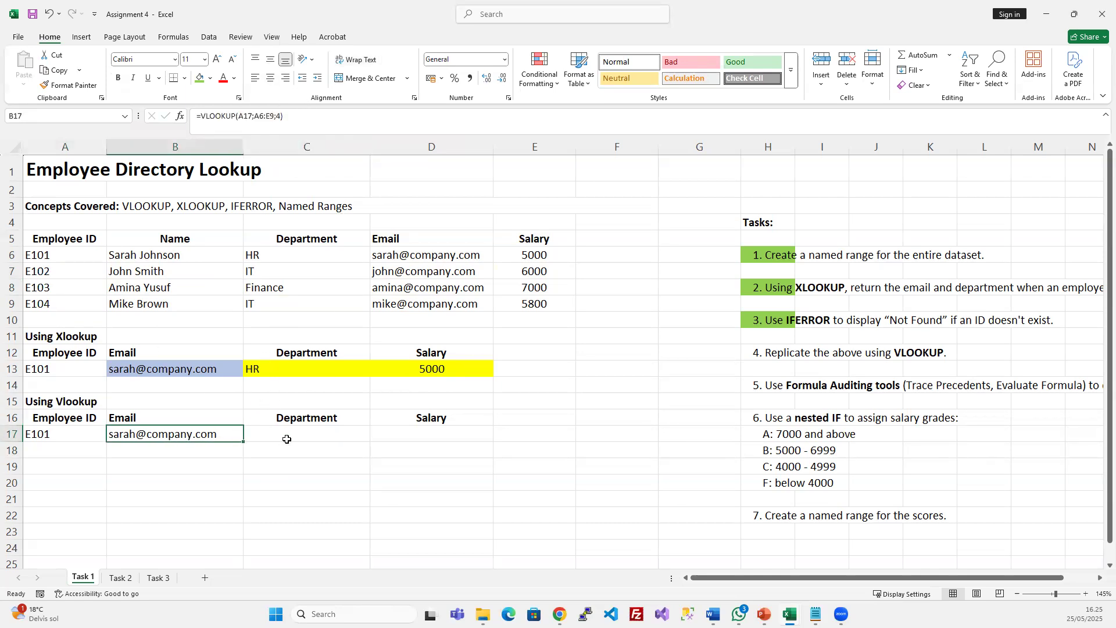
# Copy B17's VLOOKUP email formula and paste it into C17 as a trial
pyautogui.click(326, 430)
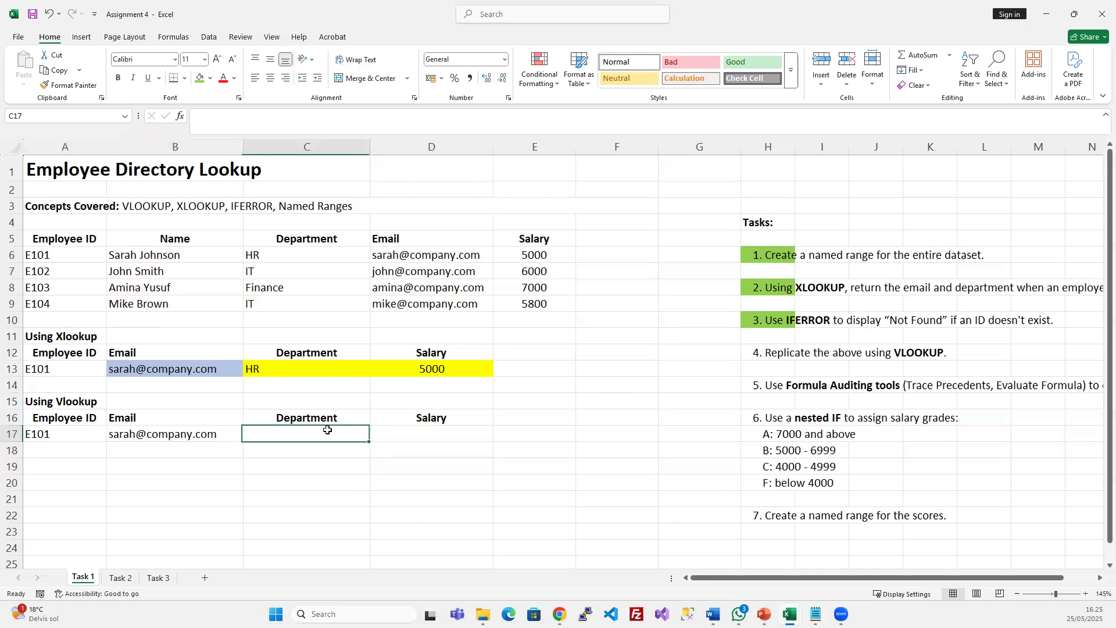
pyautogui.click(442, 436)
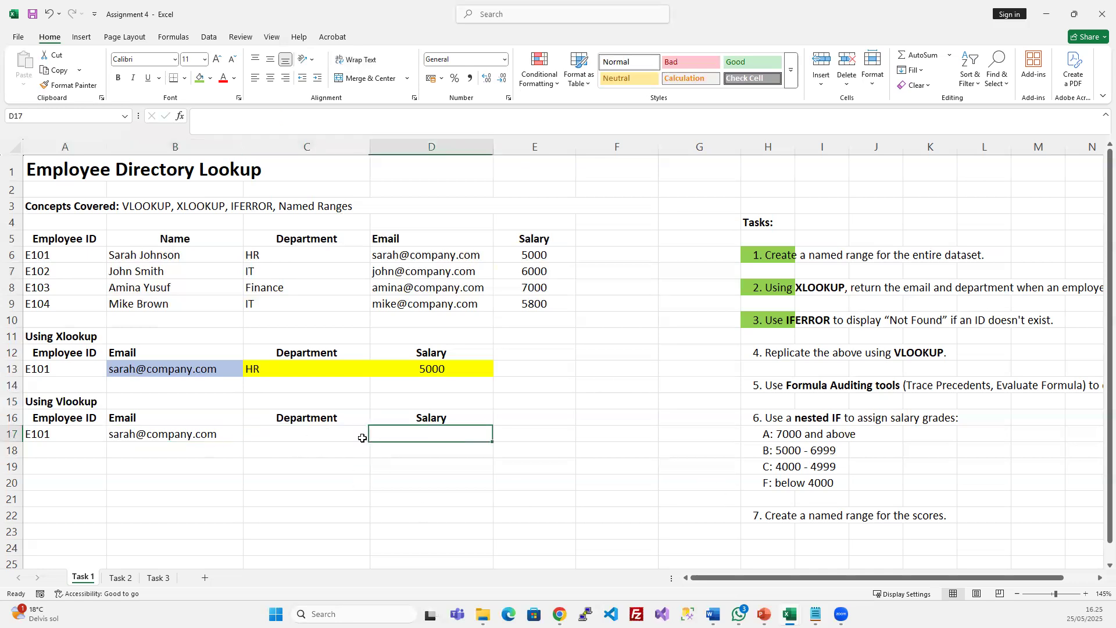
pyautogui.press('Left')
pyautogui.press('Left')
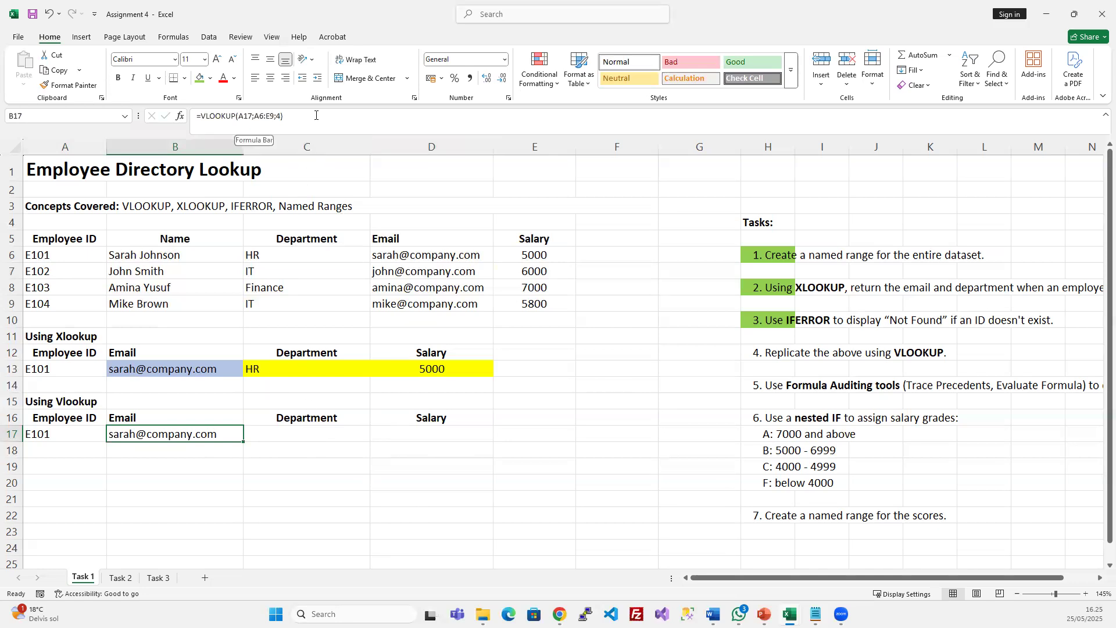
pyautogui.hotkey('ctrl', 'c')
pyautogui.click(284, 431)
pyautogui.hotkey('ctrl', 'v')
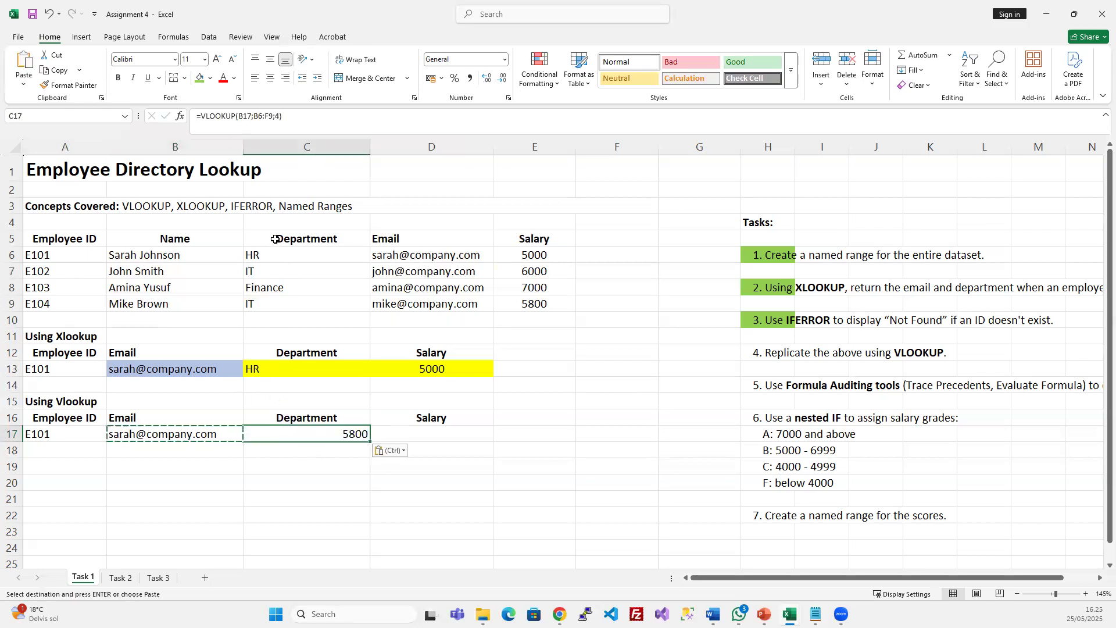
# Undo the paste into C17 and open B17's VLOOKUP formula in the formula bar
pyautogui.press('F2')
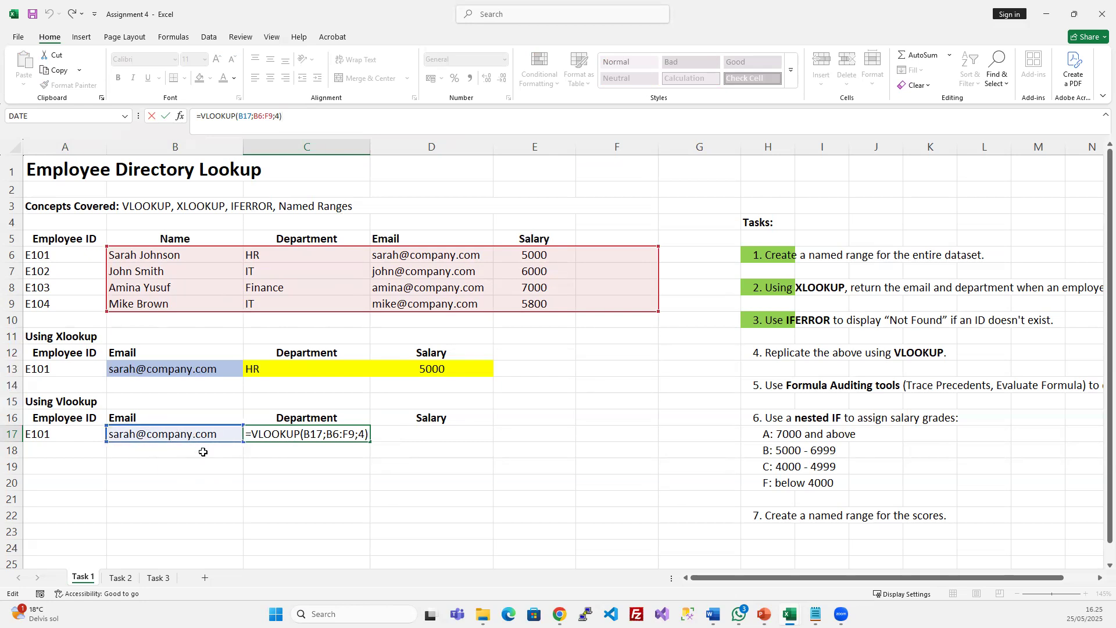
pyautogui.press('Escape')
pyautogui.hotkey('ctrl', 'z')
pyautogui.press('Escape')
pyautogui.click(191, 436)
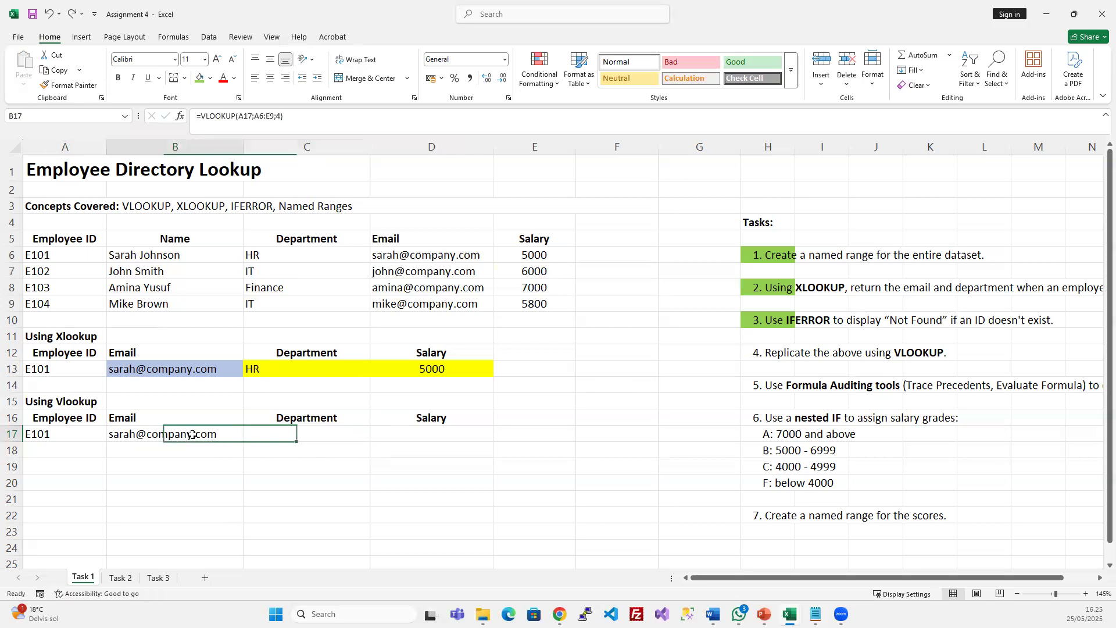
pyautogui.click(244, 117)
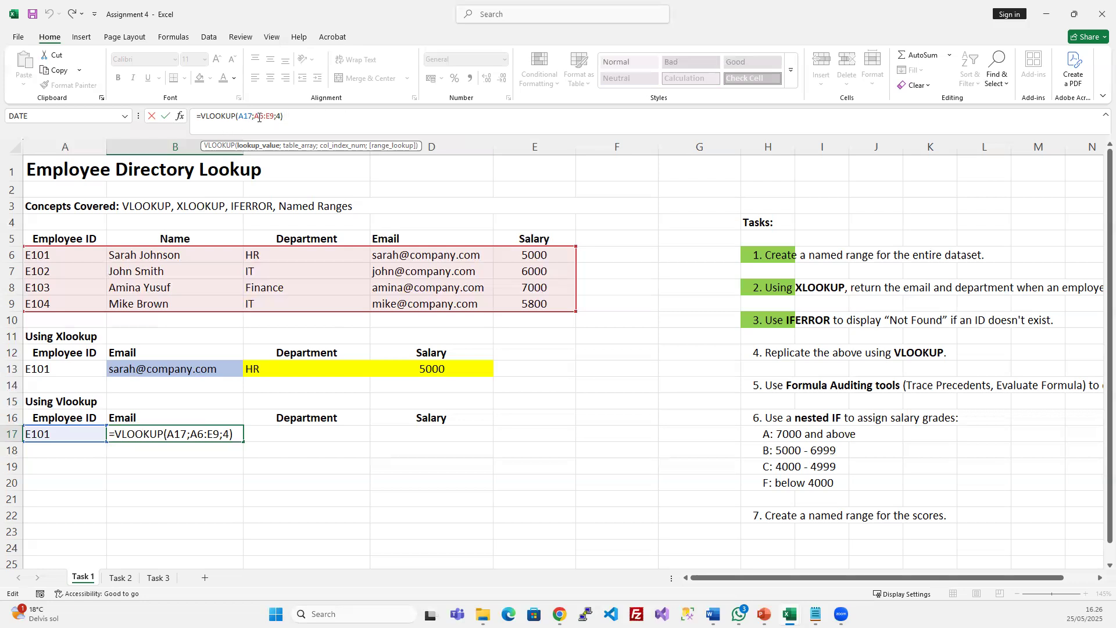
# Make the A17, A6 and E9 references in B17's VLOOKUP absolute with F4
pyautogui.press('F4')
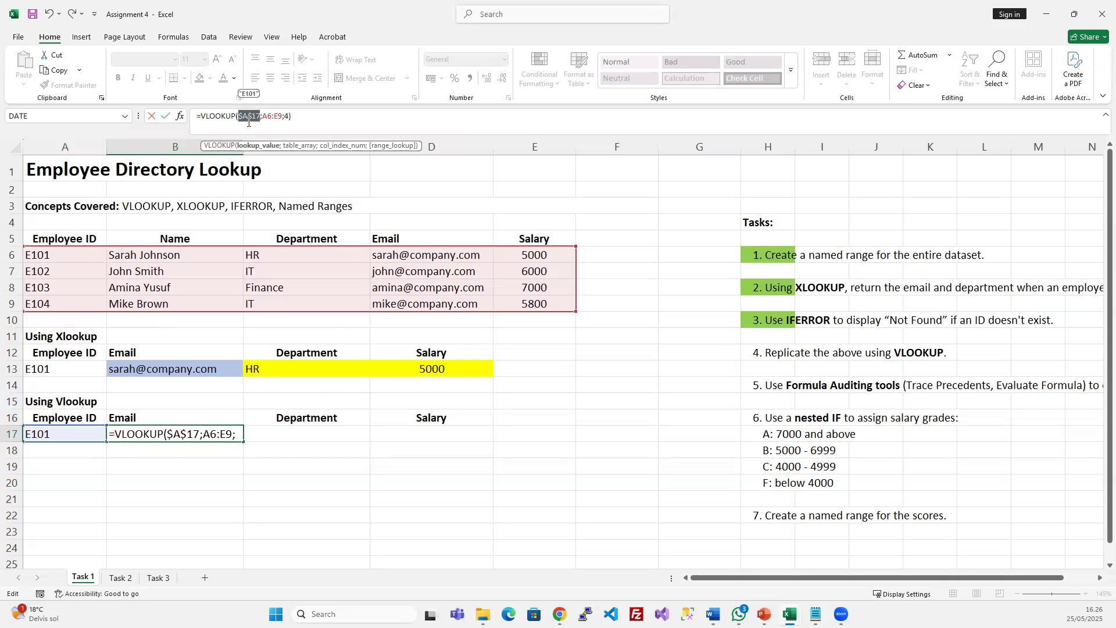
pyautogui.click(272, 117)
pyautogui.press('F4')
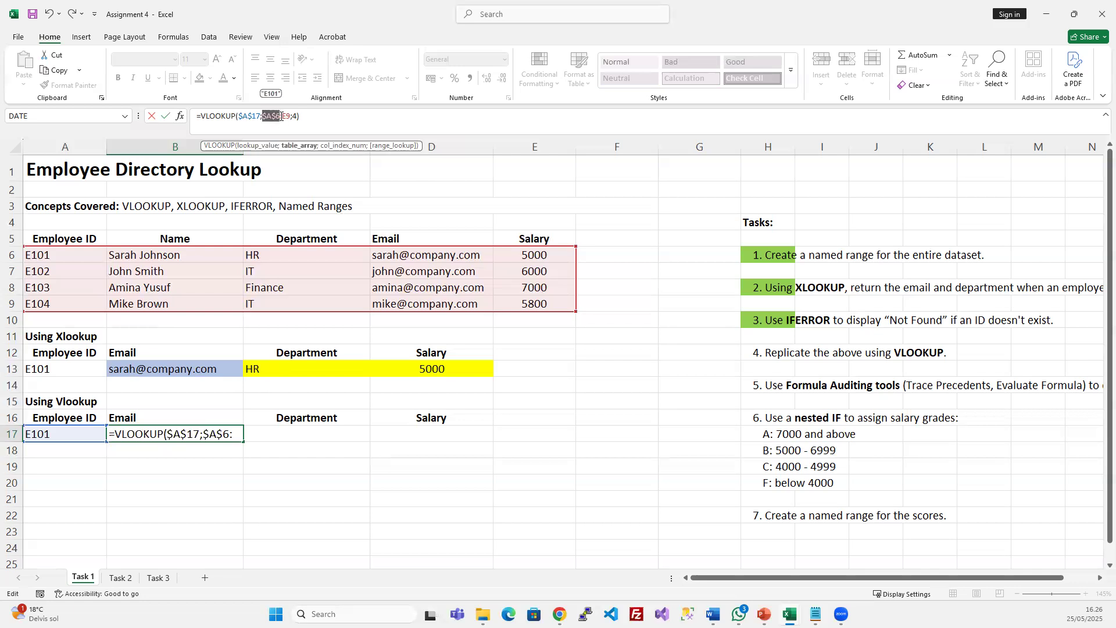
pyautogui.click(286, 116)
pyautogui.press('F4')
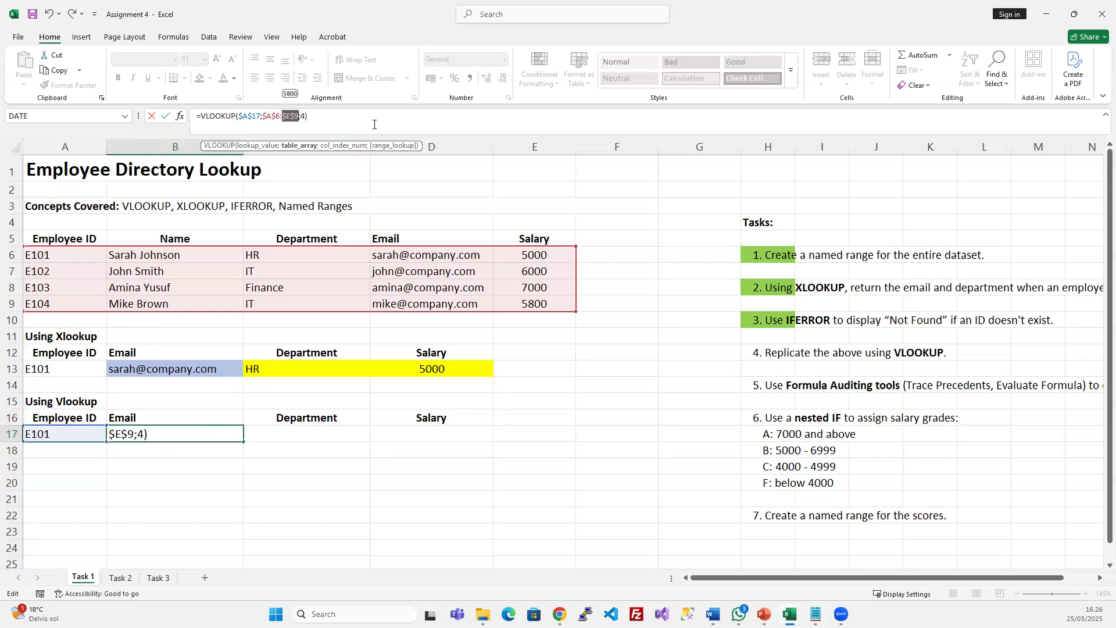
pyautogui.press('Return')
# Copy B17's formula into C17 and change its column index to 3 to return the Department
pyautogui.click(206, 434)
pyautogui.hotkey('ctrl', 'c')
pyautogui.click(300, 431)
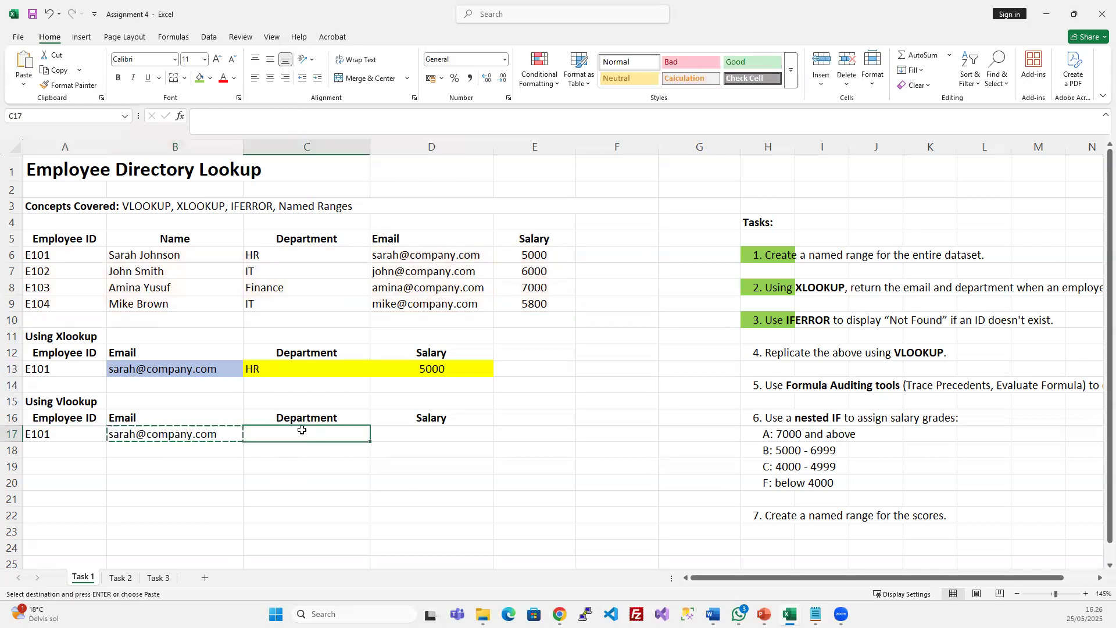
pyautogui.hotkey('ctrl', 'v')
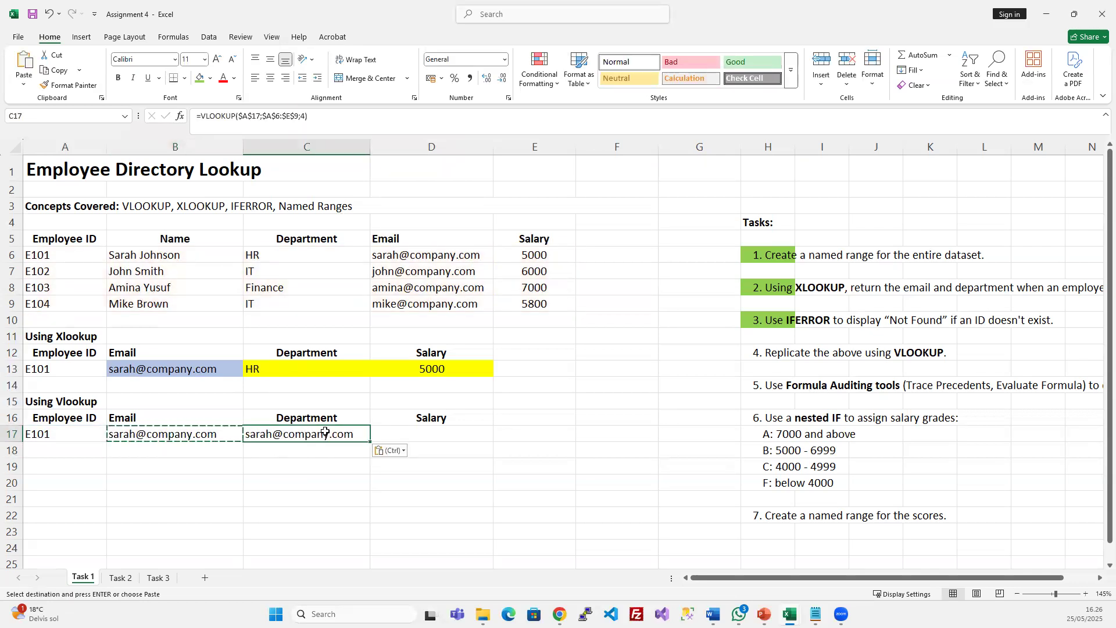
pyautogui.click(267, 114)
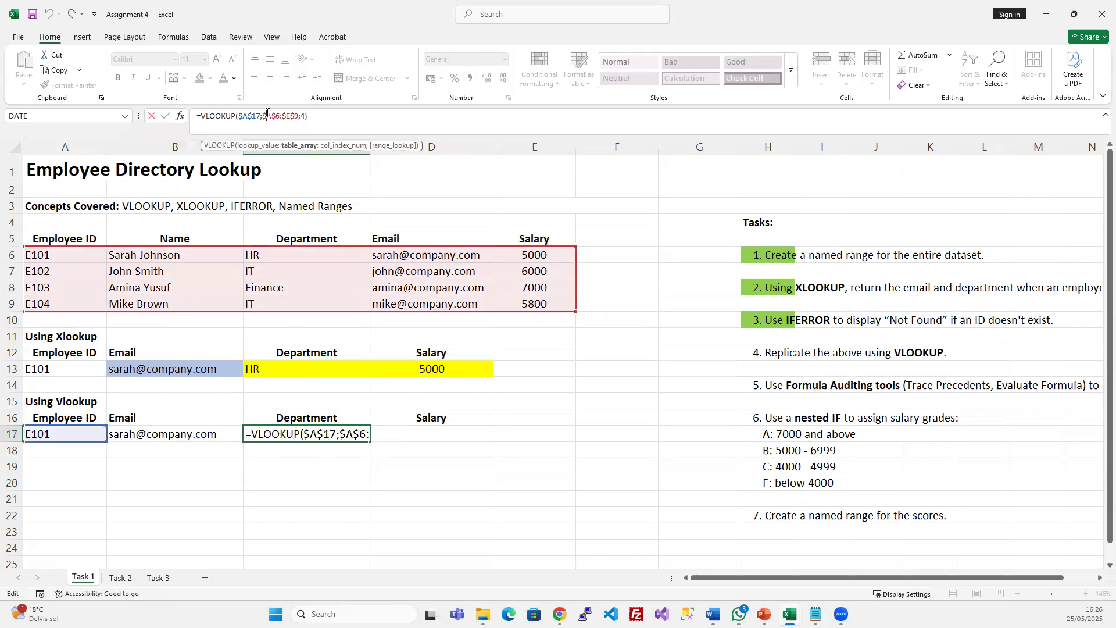
pyautogui.click(301, 117)
pyautogui.write('4')
pyautogui.click(306, 116)
pyautogui.write(')')
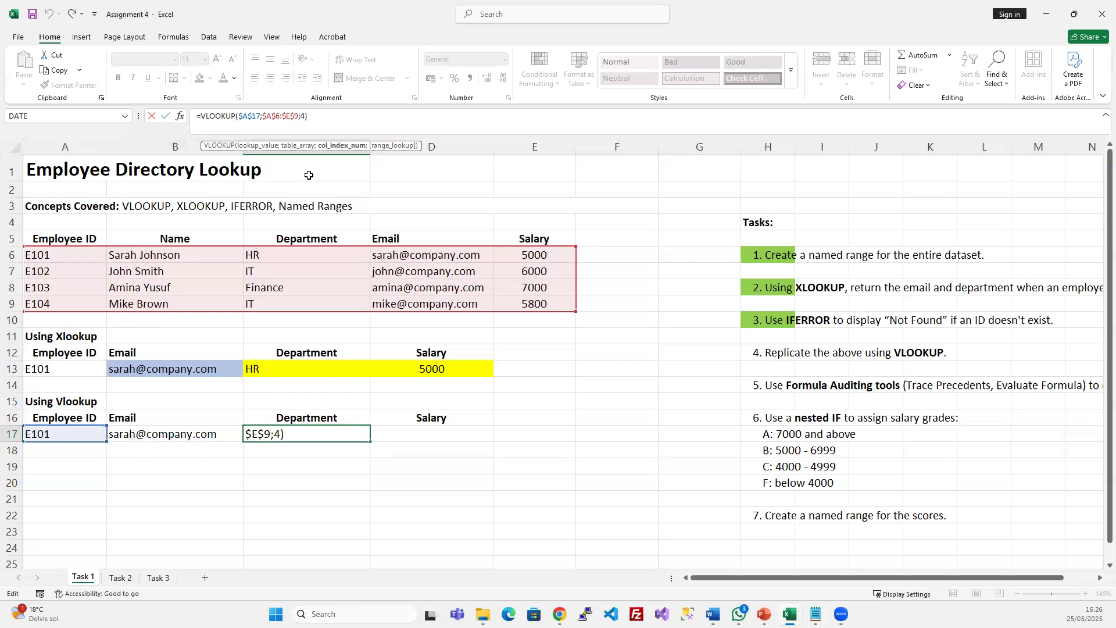
pyautogui.press('Left')
pyautogui.press('BackSpace')
pyautogui.write('3')
pyautogui.press('Return')
# Copy the lookup into D17 with column index 5 so it returns salary 5000
pyautogui.click(299, 428)
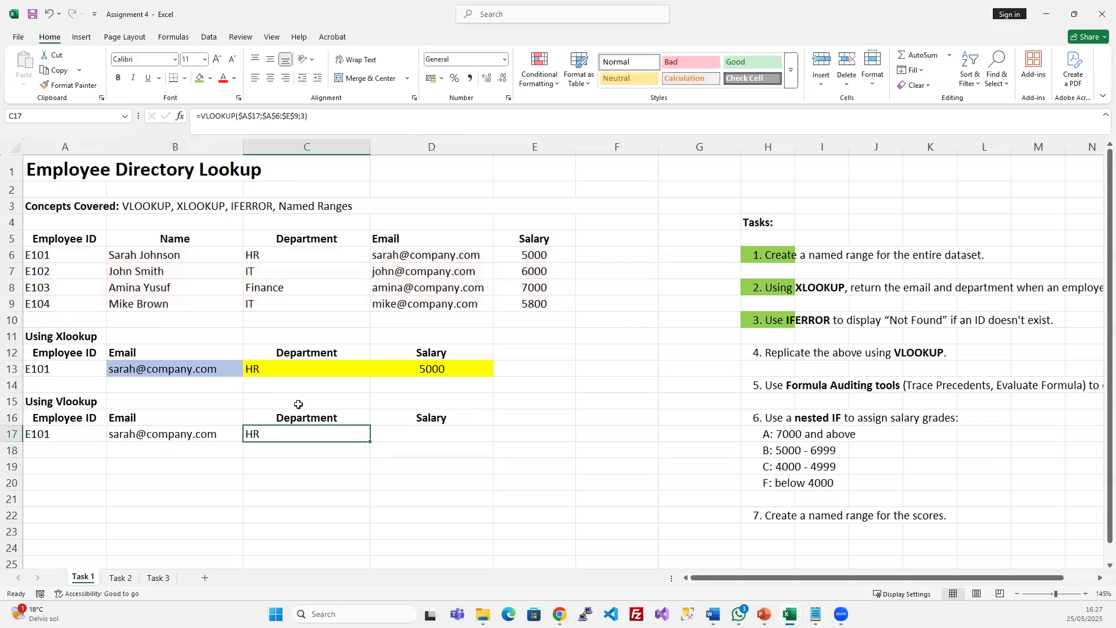
pyautogui.click(462, 431)
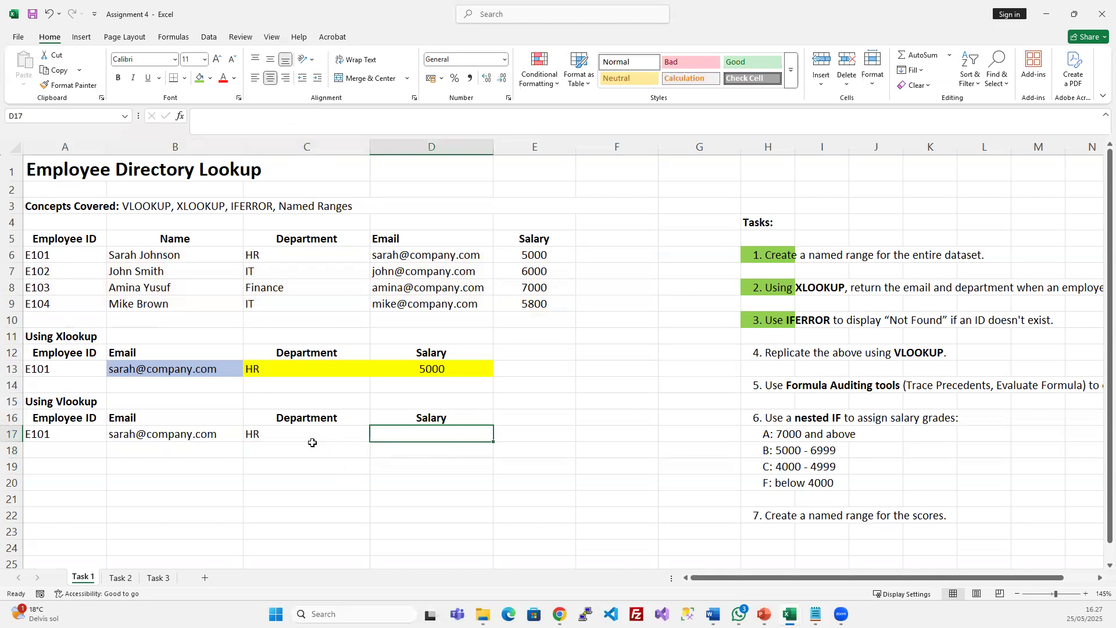
pyautogui.click(310, 440)
pyautogui.hotkey('ctrl', 'c')
pyautogui.click(435, 430)
pyautogui.hotkey('ctrl', 'v')
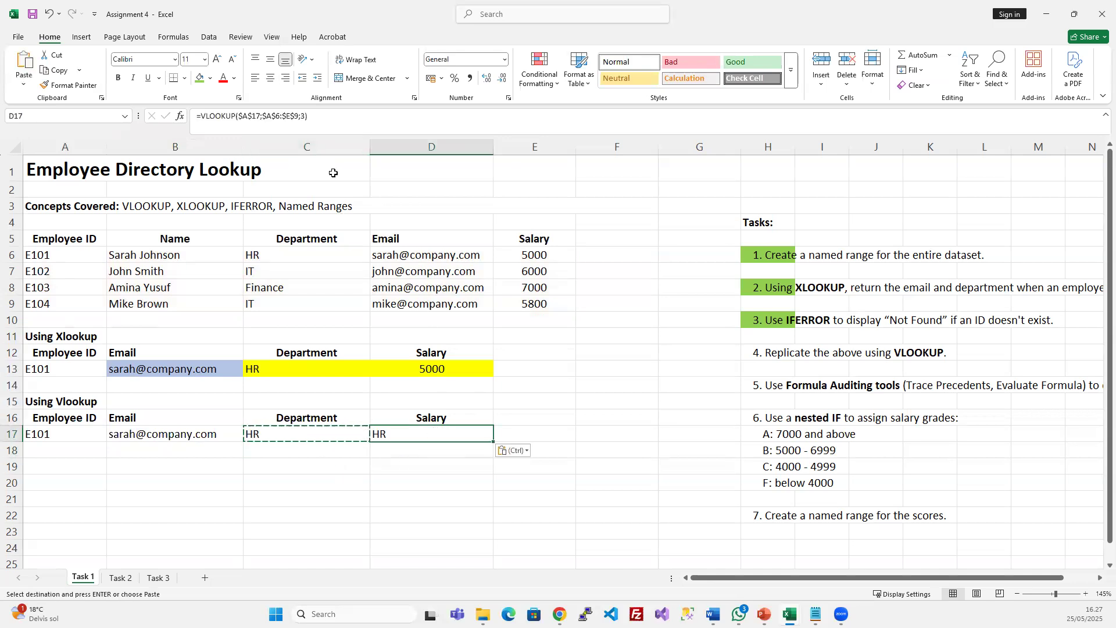
pyautogui.press('F2')
pyautogui.press('BackSpace')
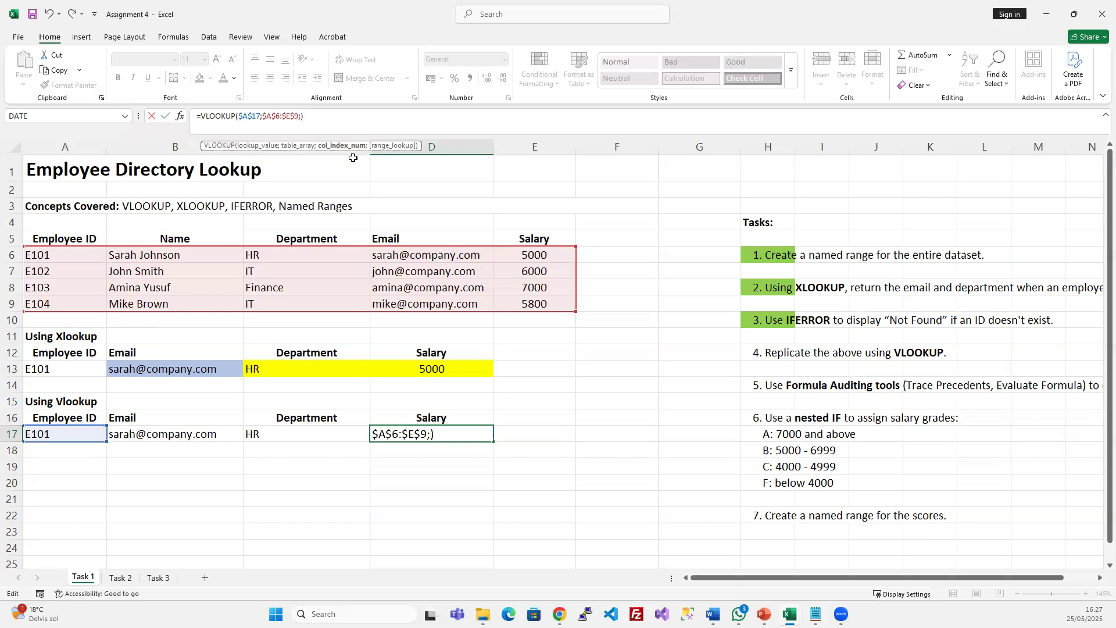
pyautogui.write('5')
pyautogui.press('Return')
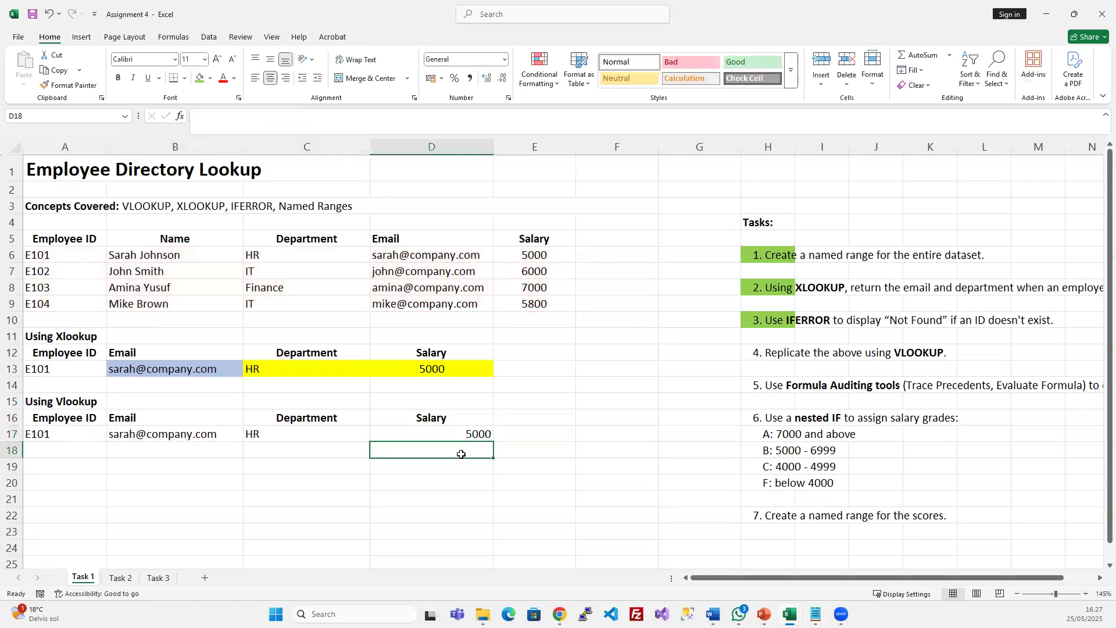
pyautogui.click(477, 435)
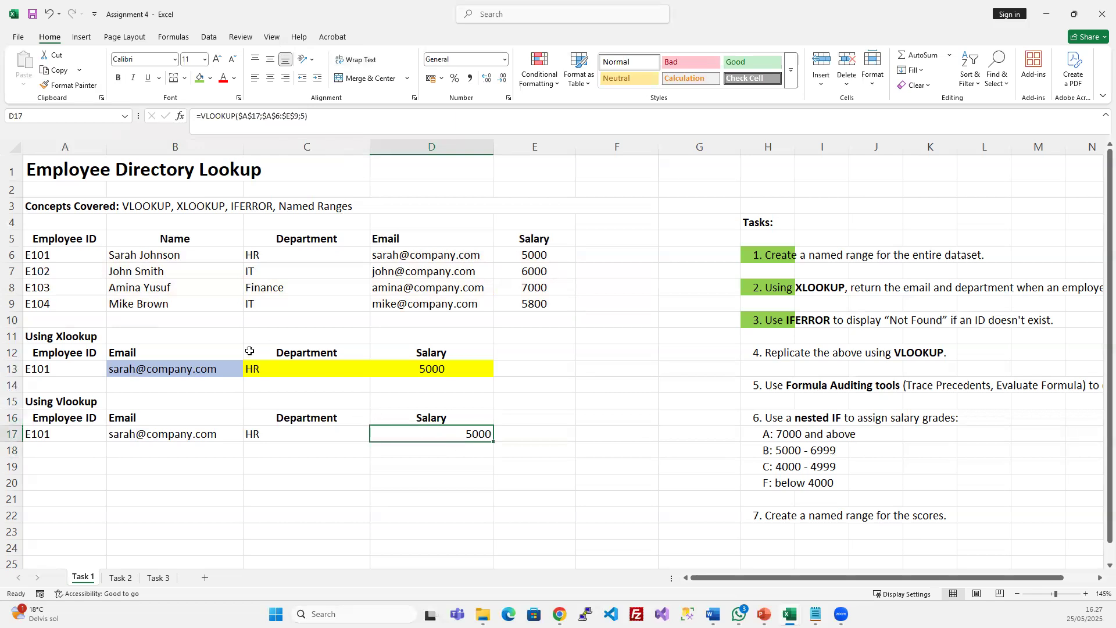
pyautogui.click(271, 116)
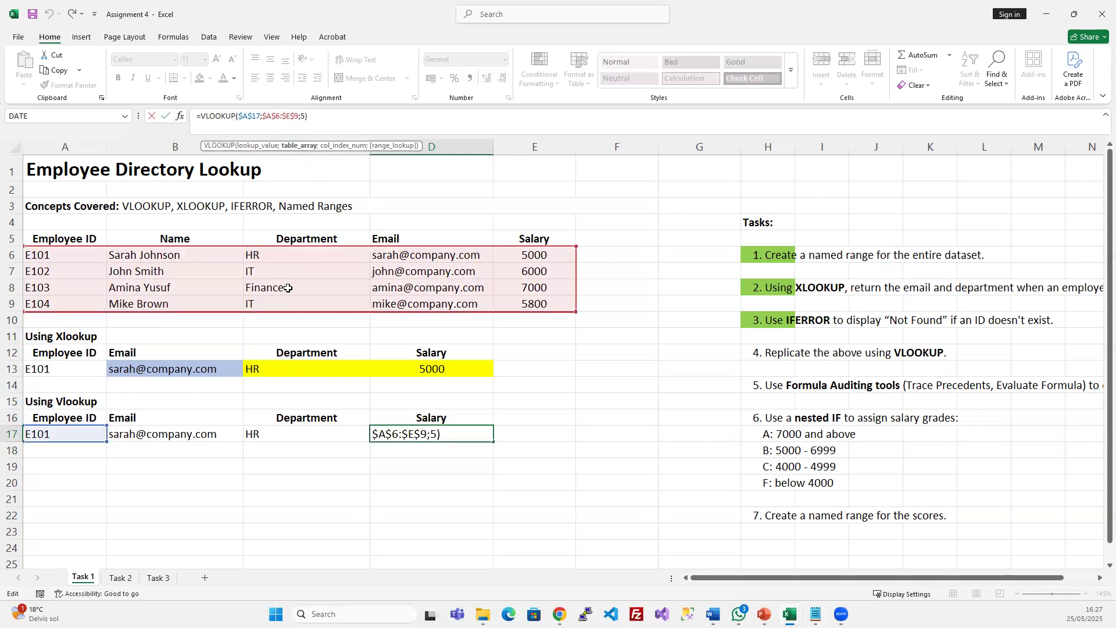
pyautogui.press('Escape')
# Fill the task 4 instruction green to mark it done
pyautogui.click(415, 493)
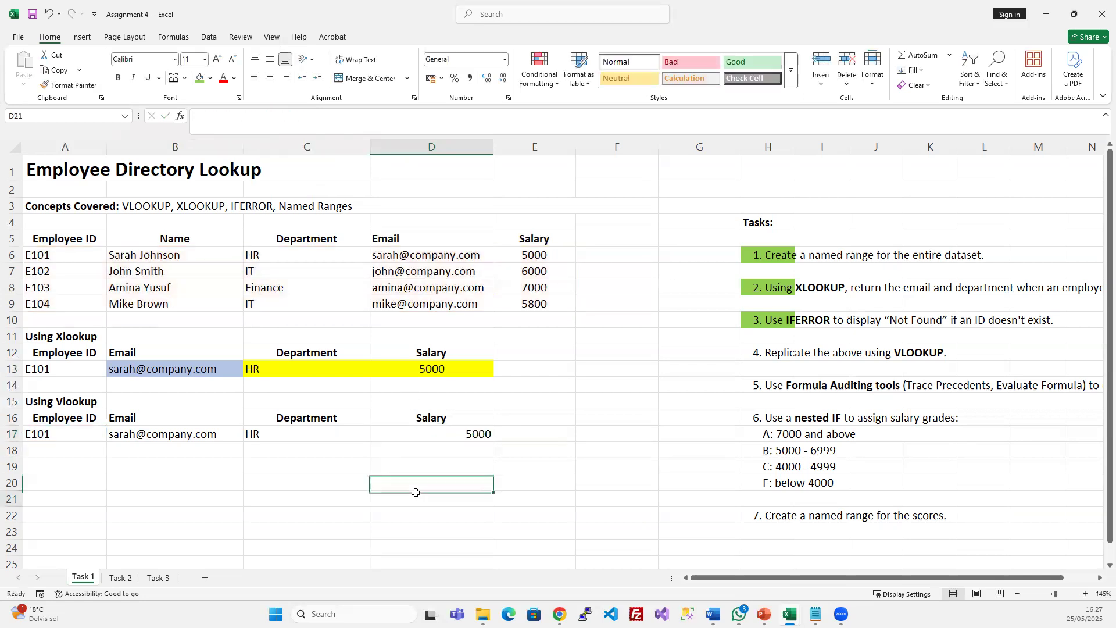
pyautogui.moveTo(73, 433); pyautogui.dragTo(467, 433)
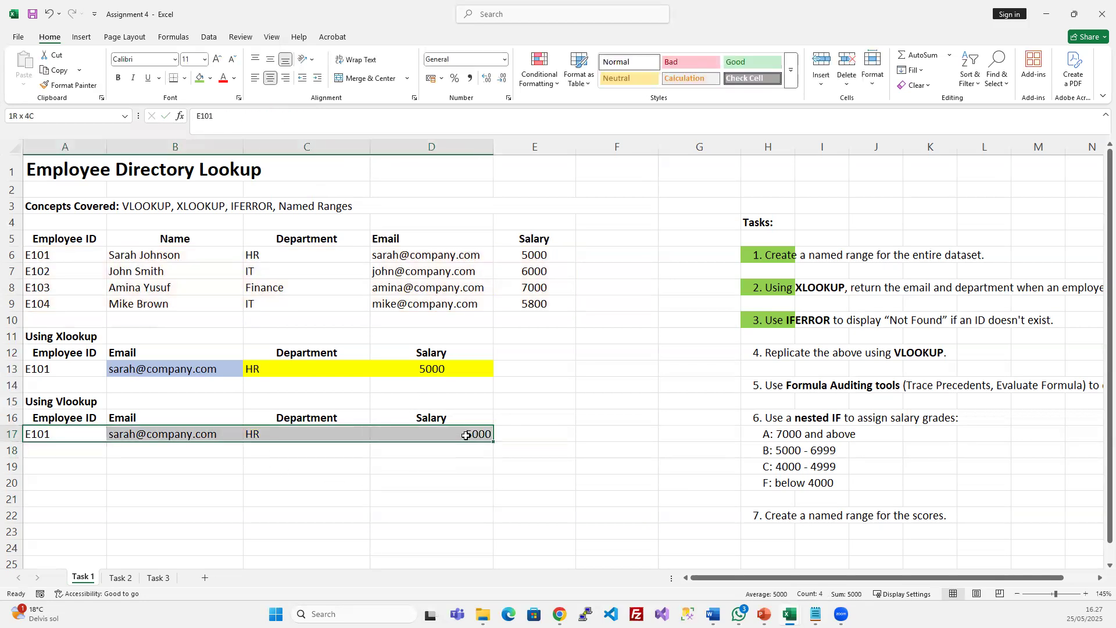
pyautogui.click(778, 352)
pyautogui.click(200, 77)
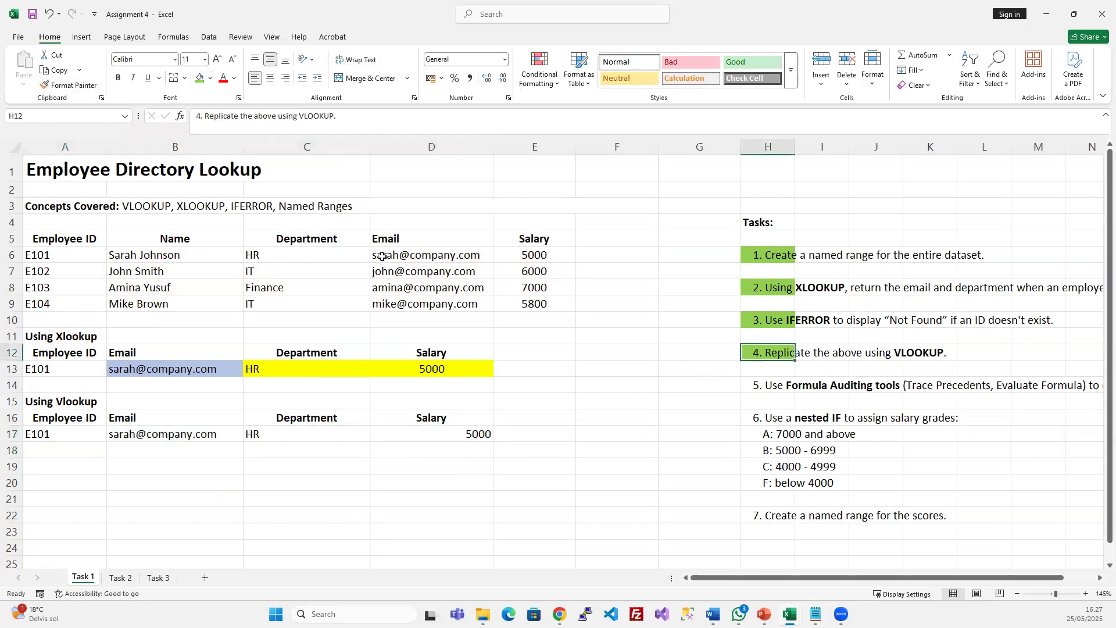
pyautogui.click(775, 382)
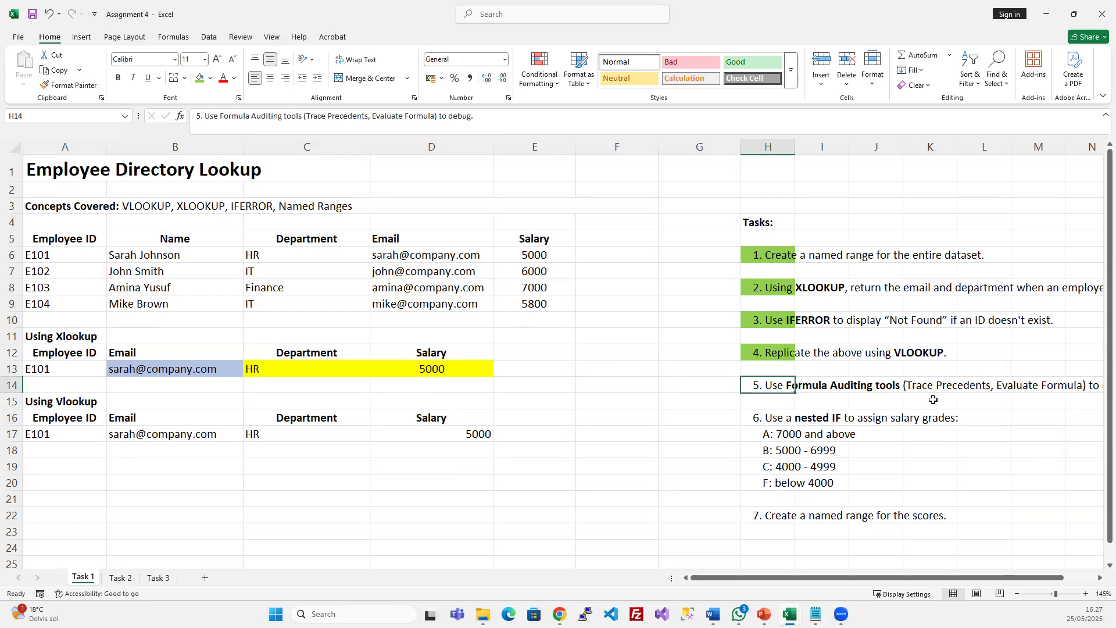
pyautogui.moveTo(945, 578)
pyautogui.mouseDown()
pyautogui.moveTo(977, 578)
pyautogui.moveTo(931, 572)
pyautogui.mouseUp()
# Trace precedents and dependents of B17, remove the arrows, then trace dependents of A17
pyautogui.click(172, 37)
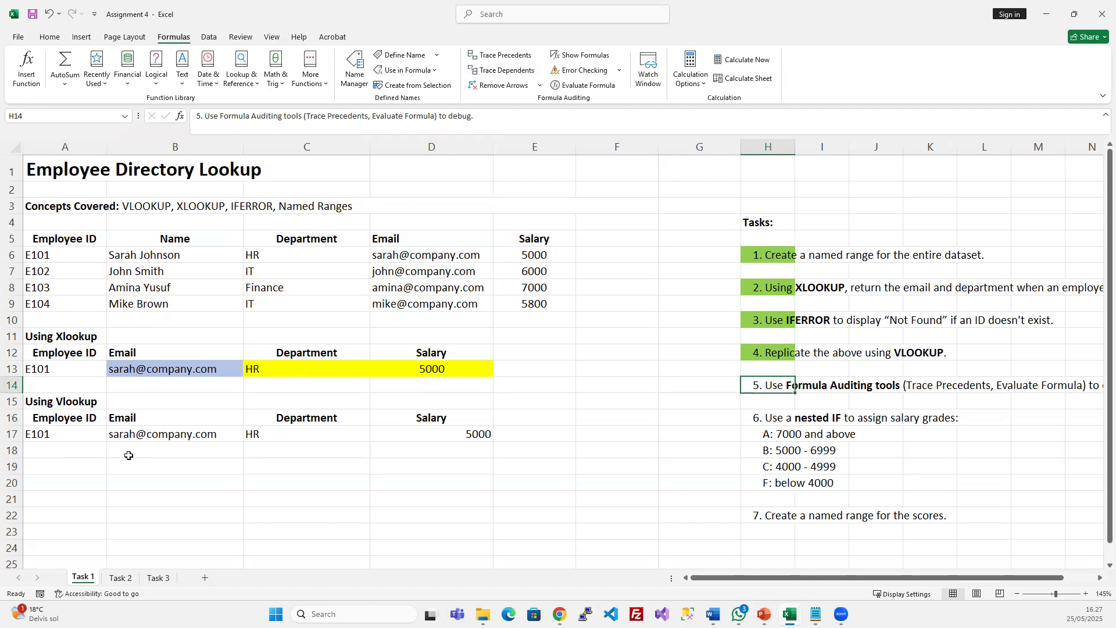
pyautogui.click(148, 442)
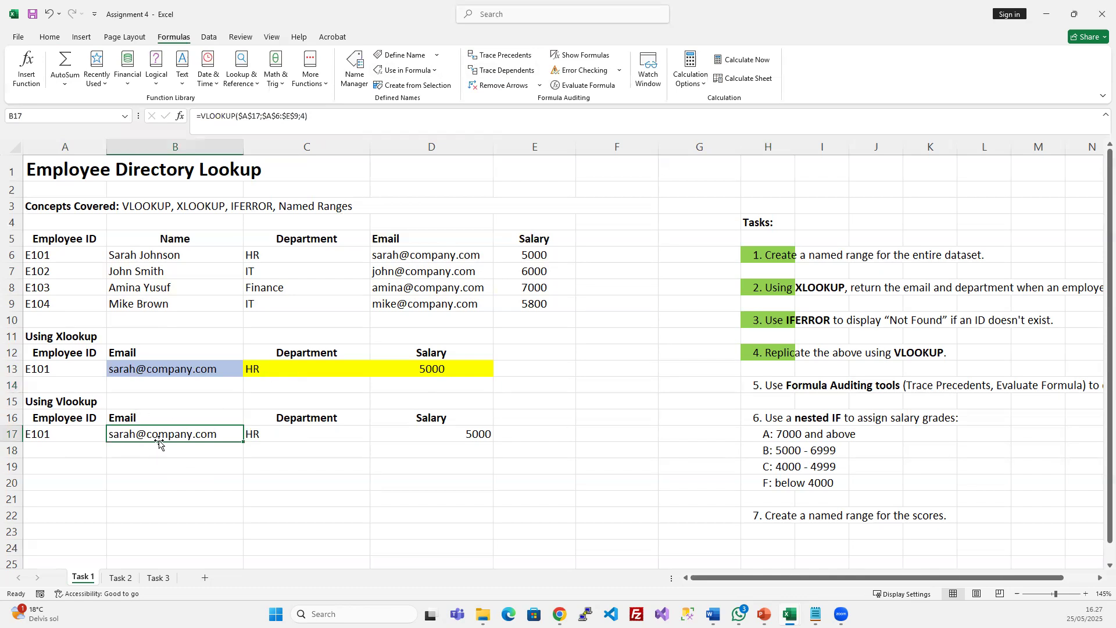
pyautogui.click(497, 57)
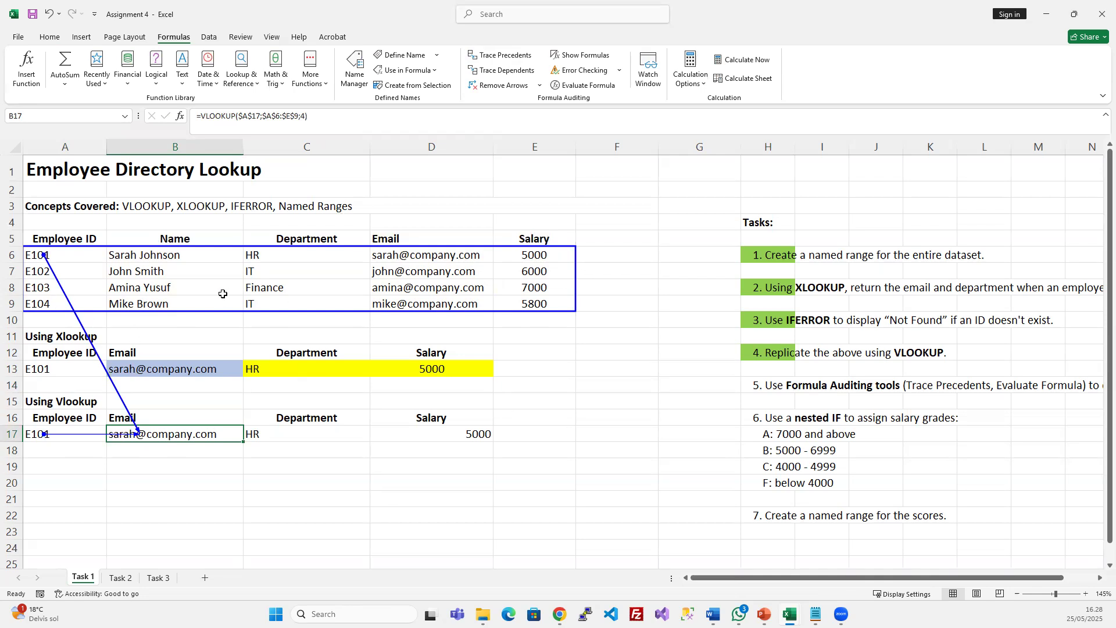
pyautogui.click(504, 71)
pyautogui.press('Return')
pyautogui.click(333, 372)
pyautogui.click(503, 85)
pyautogui.click(76, 433)
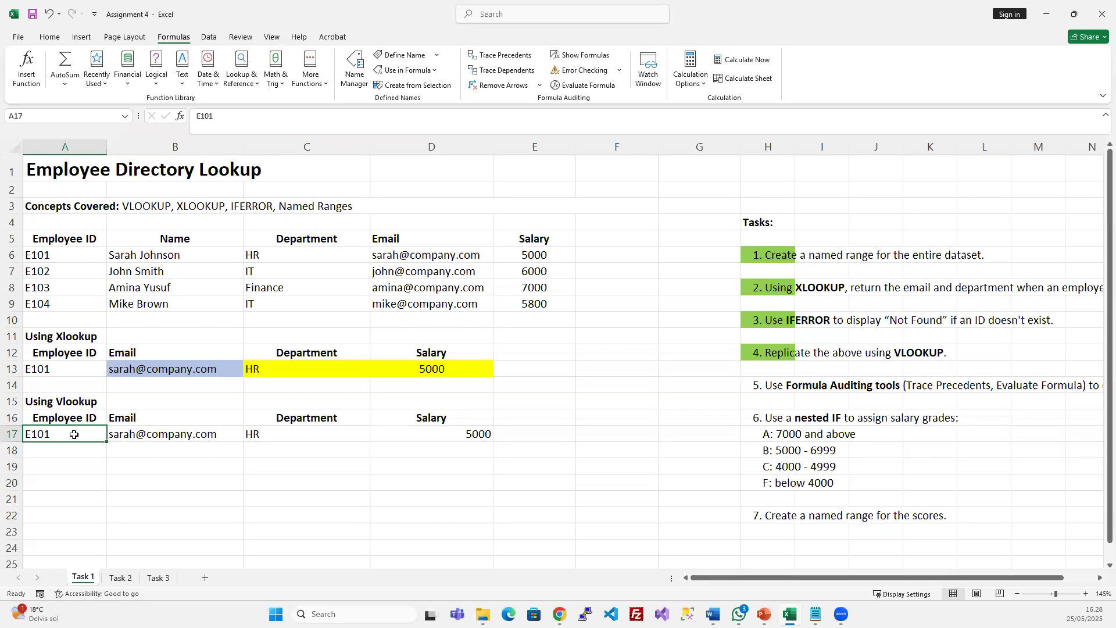
pyautogui.click(505, 71)
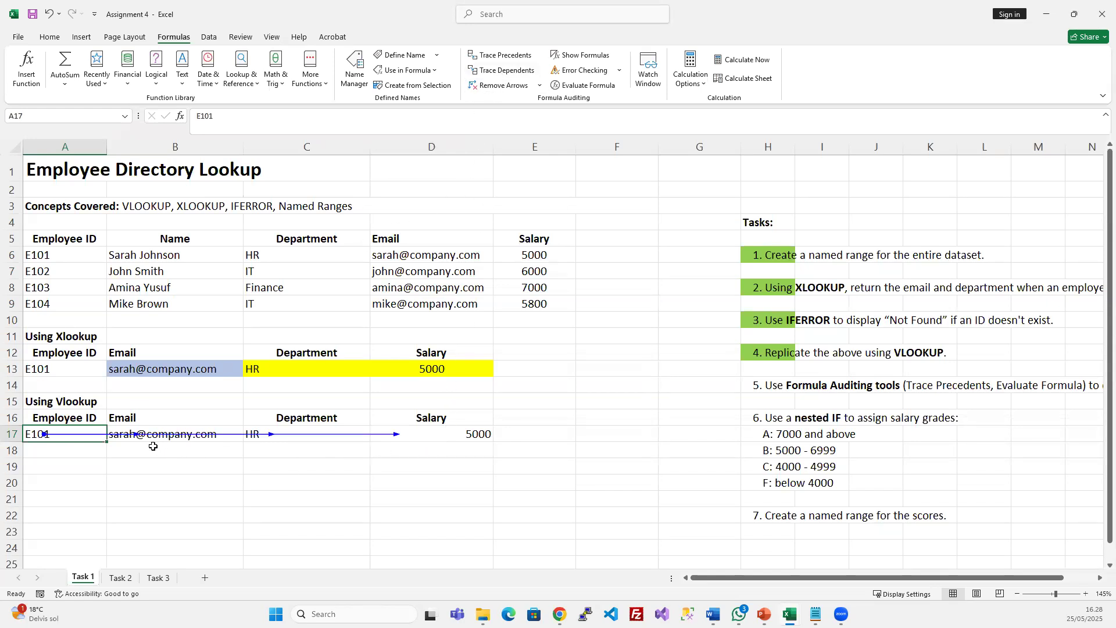
pyautogui.scroll(3, 152, 446)
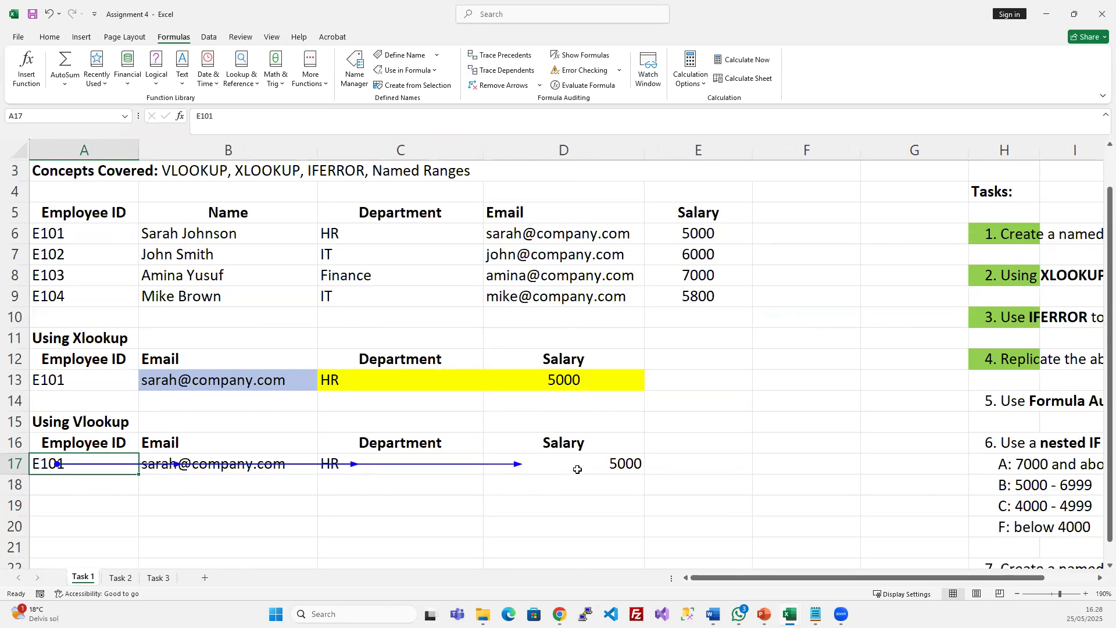
pyautogui.scroll(-2, 577, 469)
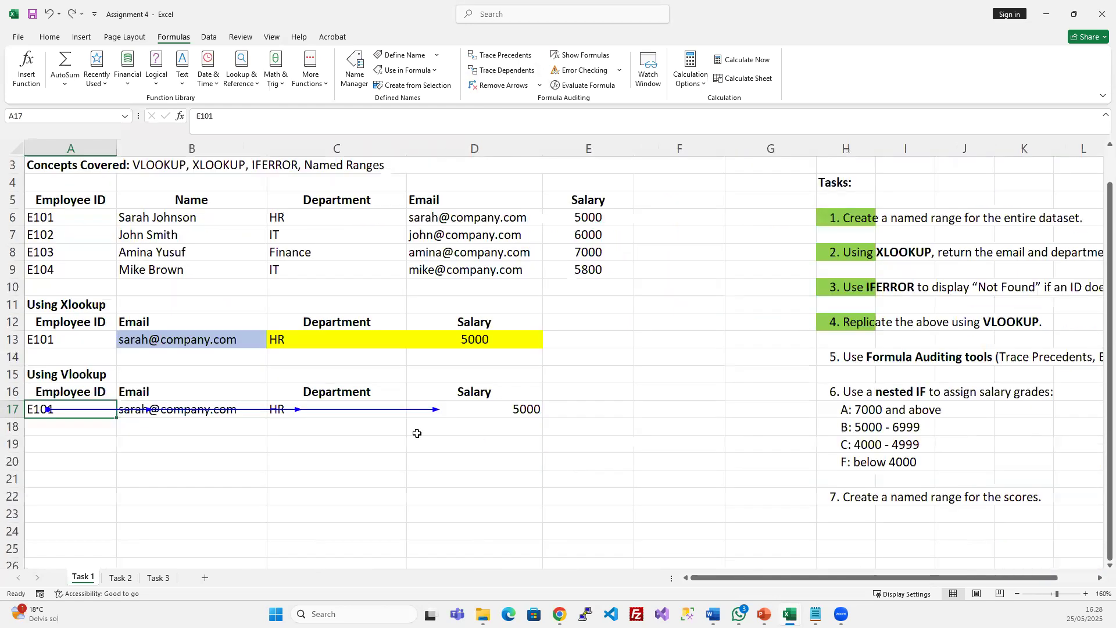
pyautogui.click(287, 448)
pyautogui.moveTo(305, 415); pyautogui.dragTo(310, 437)
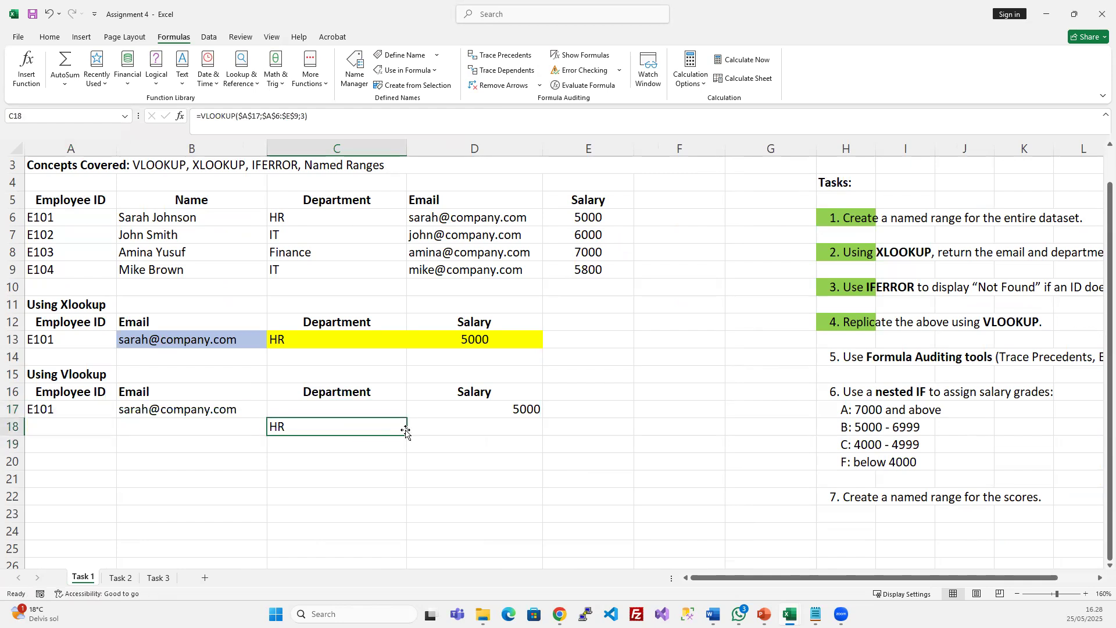
pyautogui.click(457, 416)
pyautogui.moveTo(457, 419); pyautogui.dragTo(447, 446)
pyautogui.click(64, 410)
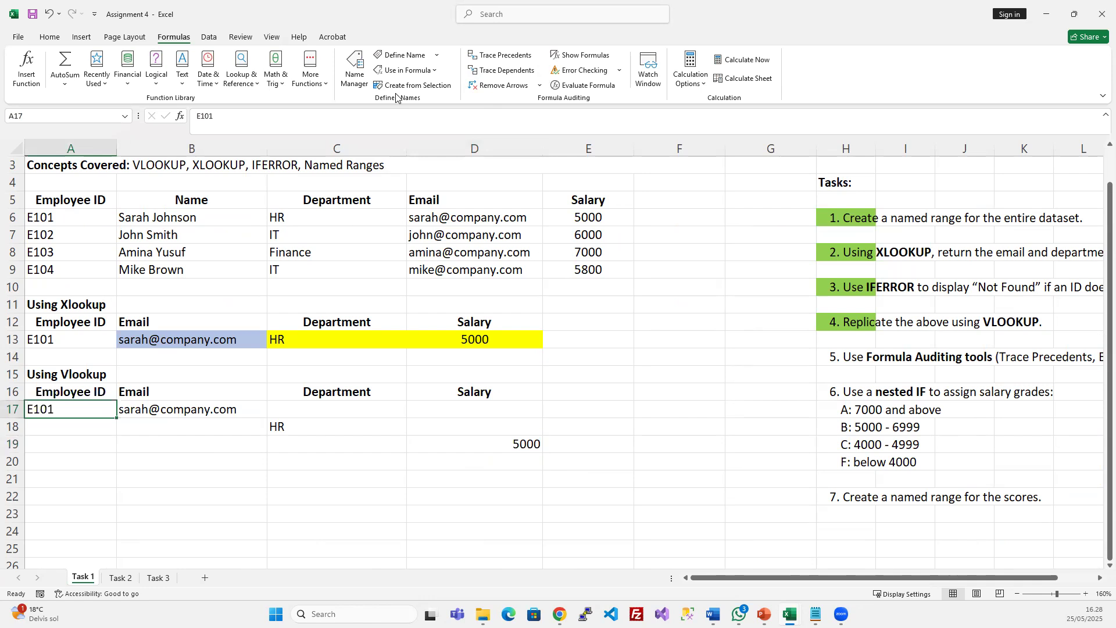
pyautogui.click(487, 71)
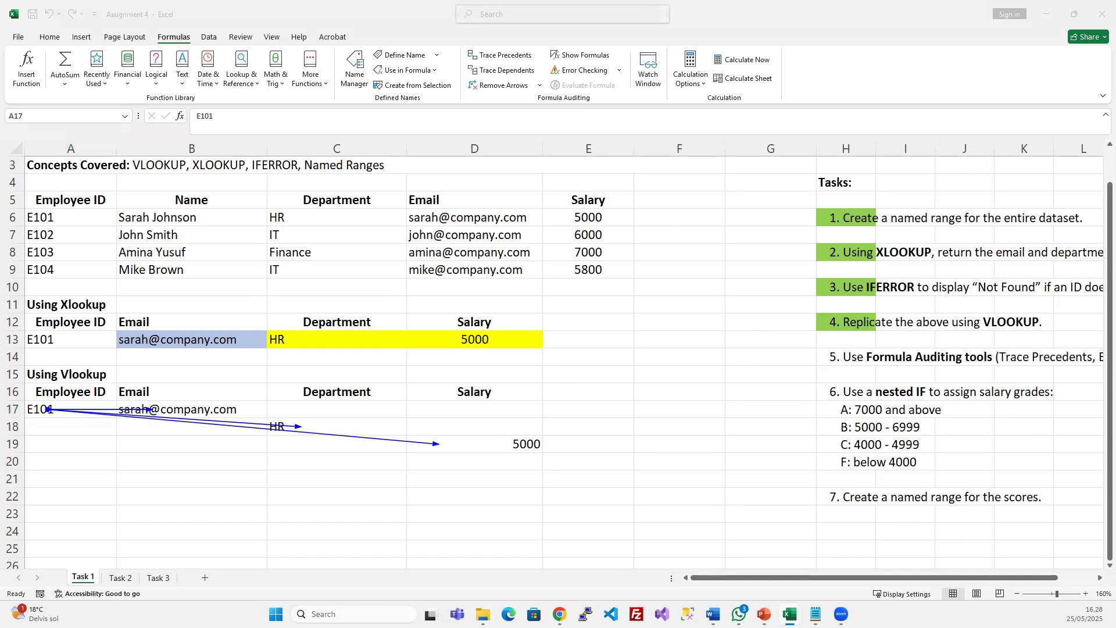
pyautogui.click(541, 342)
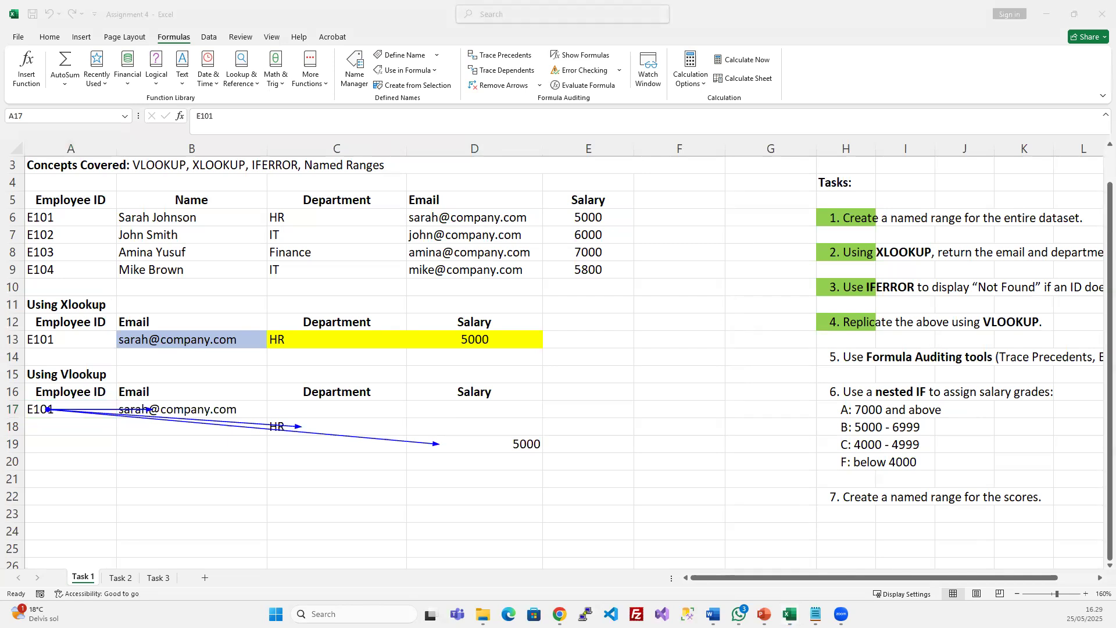
pyautogui.click(500, 85)
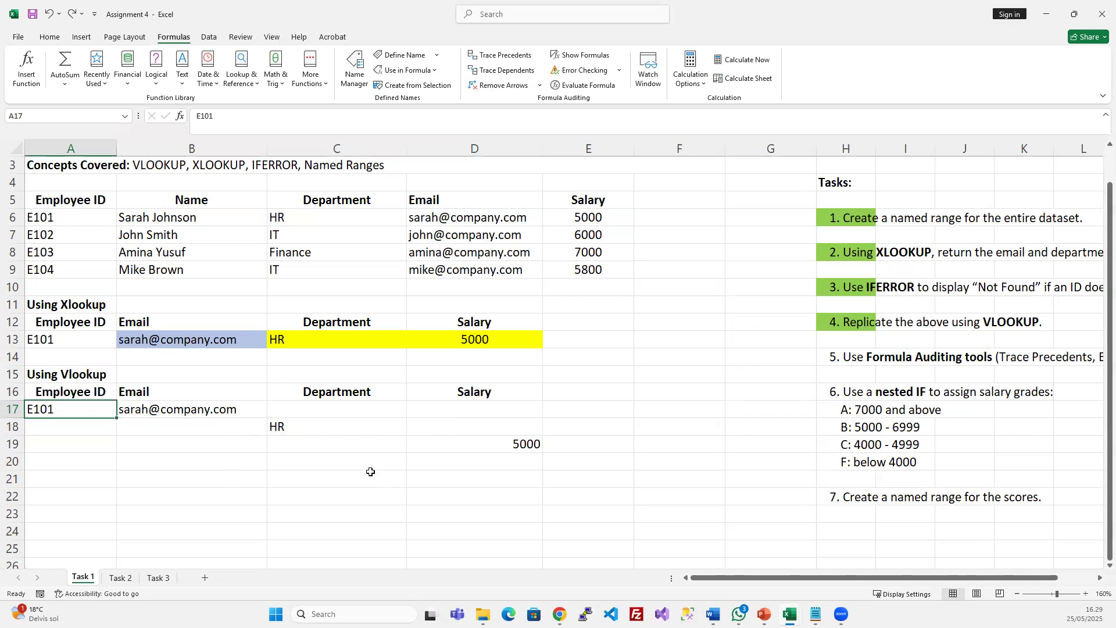
pyautogui.click(344, 428)
pyautogui.moveTo(363, 419); pyautogui.dragTo(364, 402)
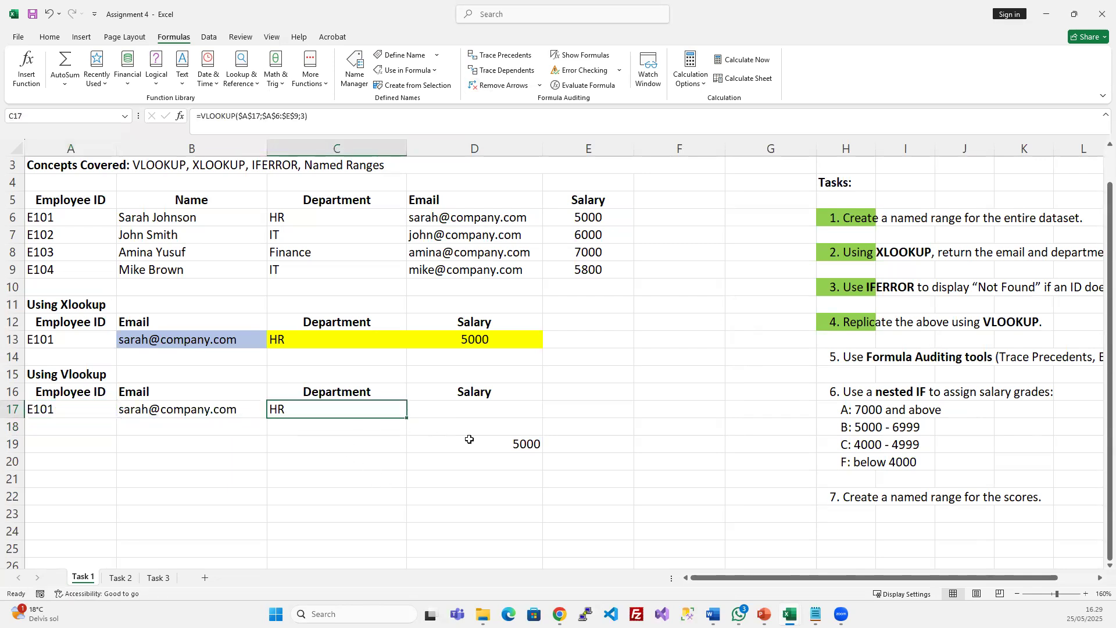
pyautogui.click(474, 456)
pyautogui.click(491, 439)
pyautogui.moveTo(491, 438); pyautogui.dragTo(492, 403)
pyautogui.click(379, 431)
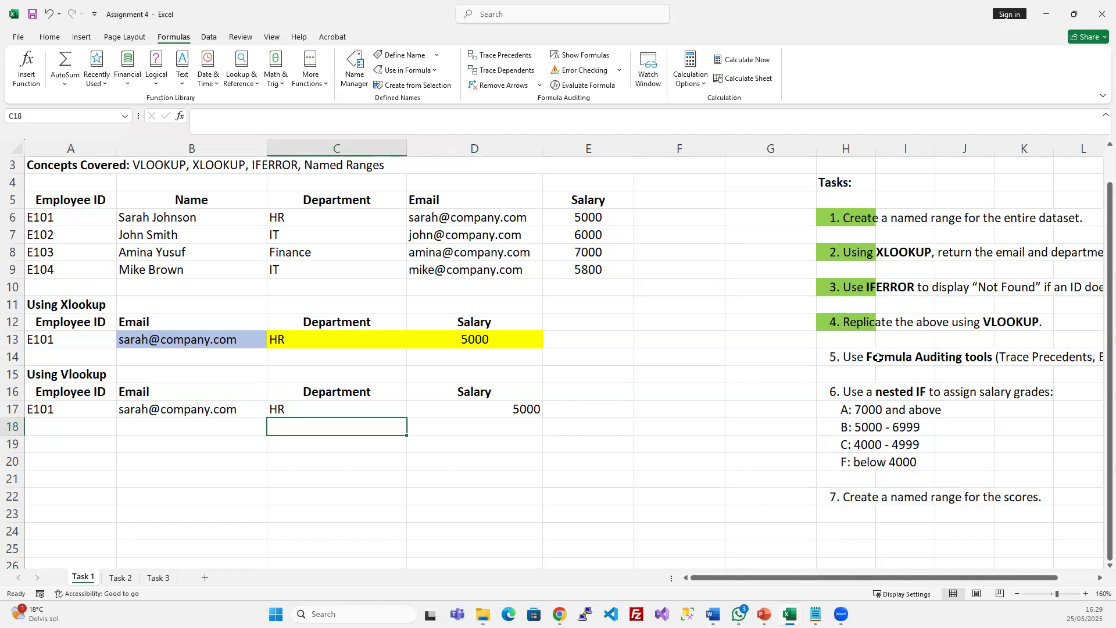
pyautogui.click(247, 410)
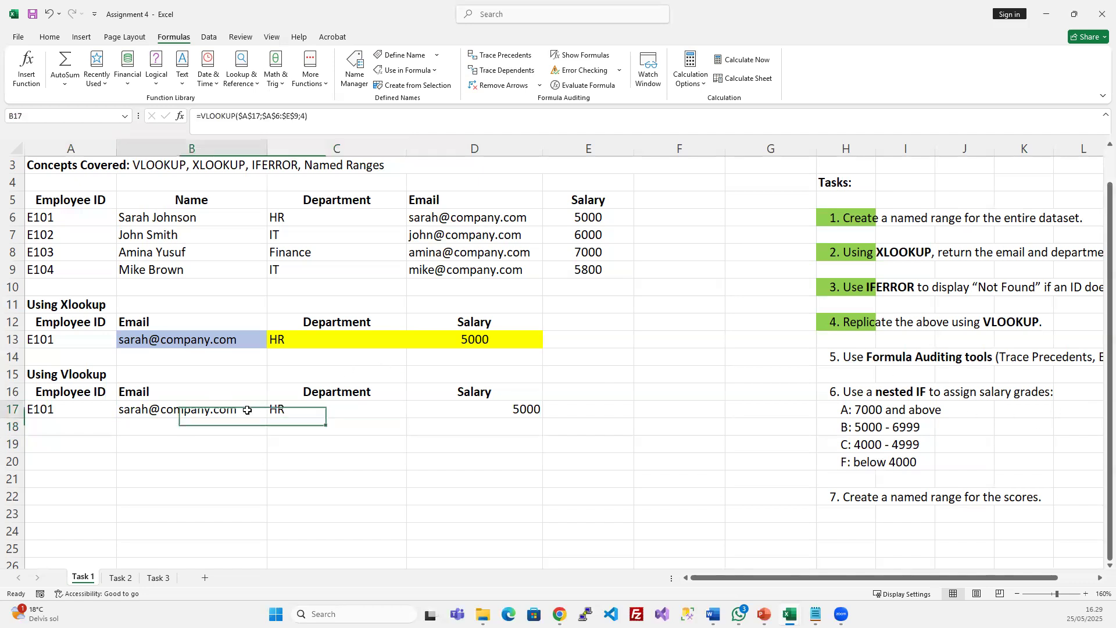
pyautogui.click(584, 86)
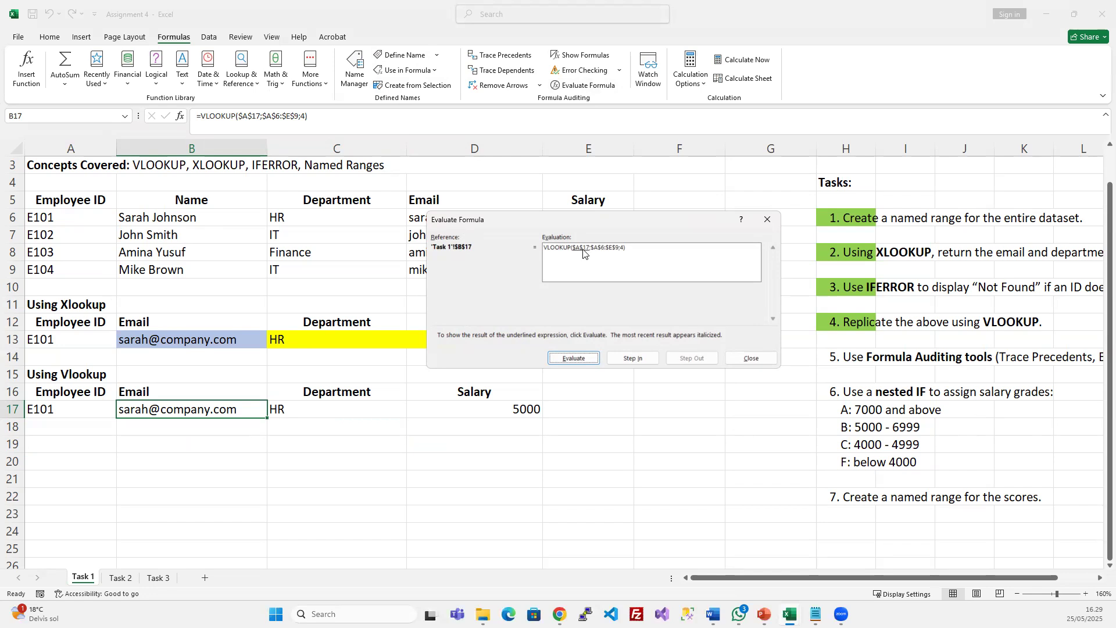
pyautogui.click(573, 358)
pyautogui.click(593, 360)
pyautogui.click(753, 359)
pyautogui.click(820, 357)
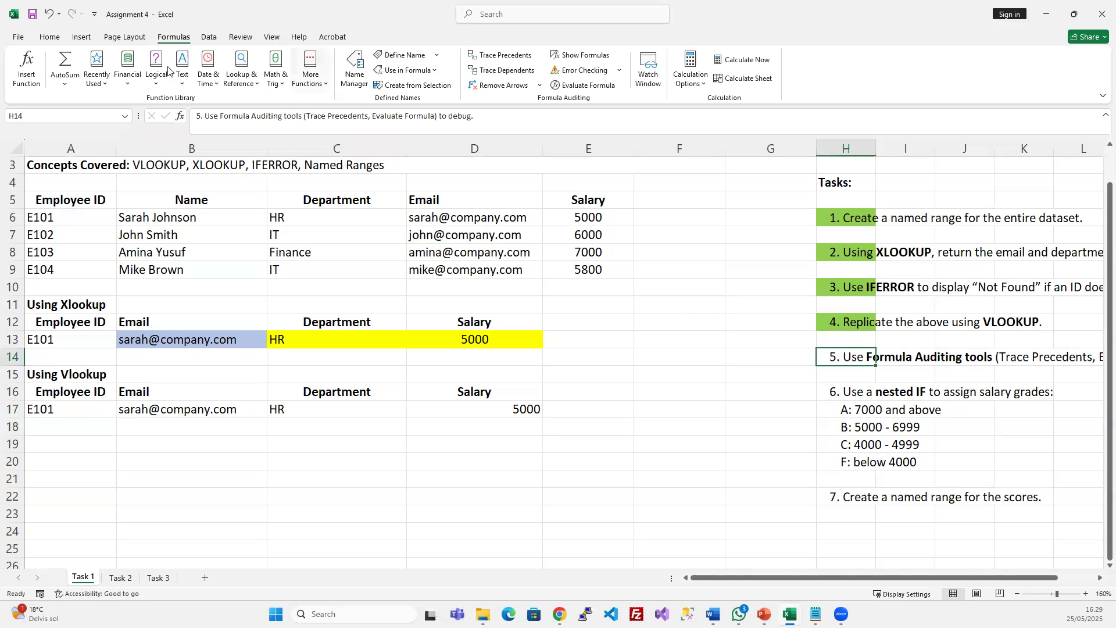
pyautogui.click(49, 36)
# Give task 5's instruction a green fill, then review the grade A threshold and select F6
pyautogui.click(198, 78)
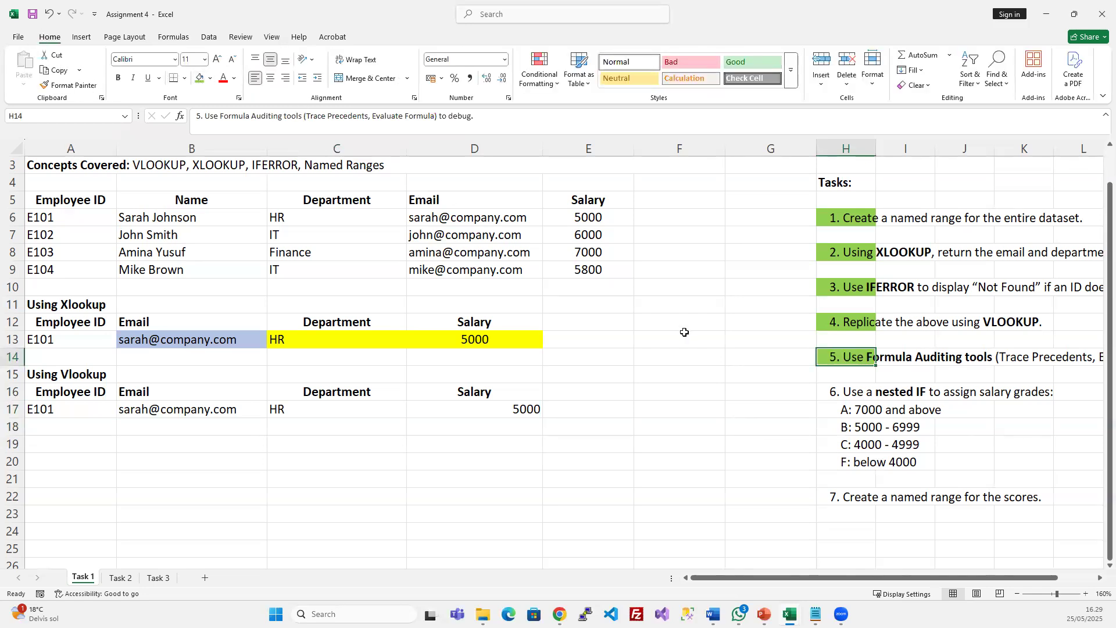
pyautogui.scroll(-1, 802, 346)
pyautogui.scroll(2, 805, 346)
pyautogui.press('Down')
pyautogui.press('Down')
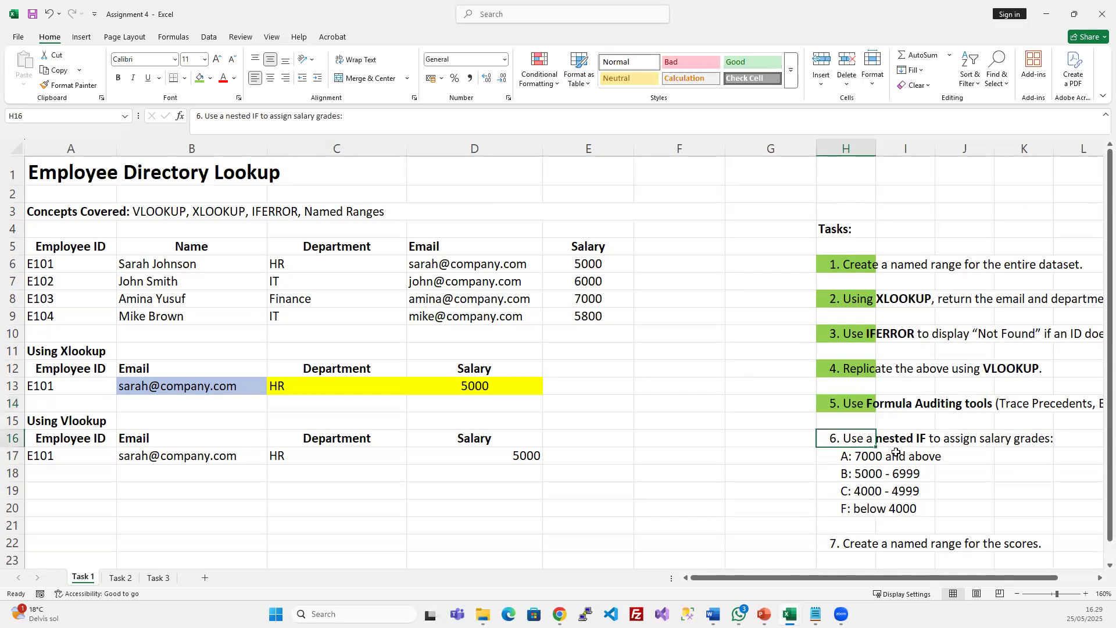
pyautogui.scroll(-1, 895, 451)
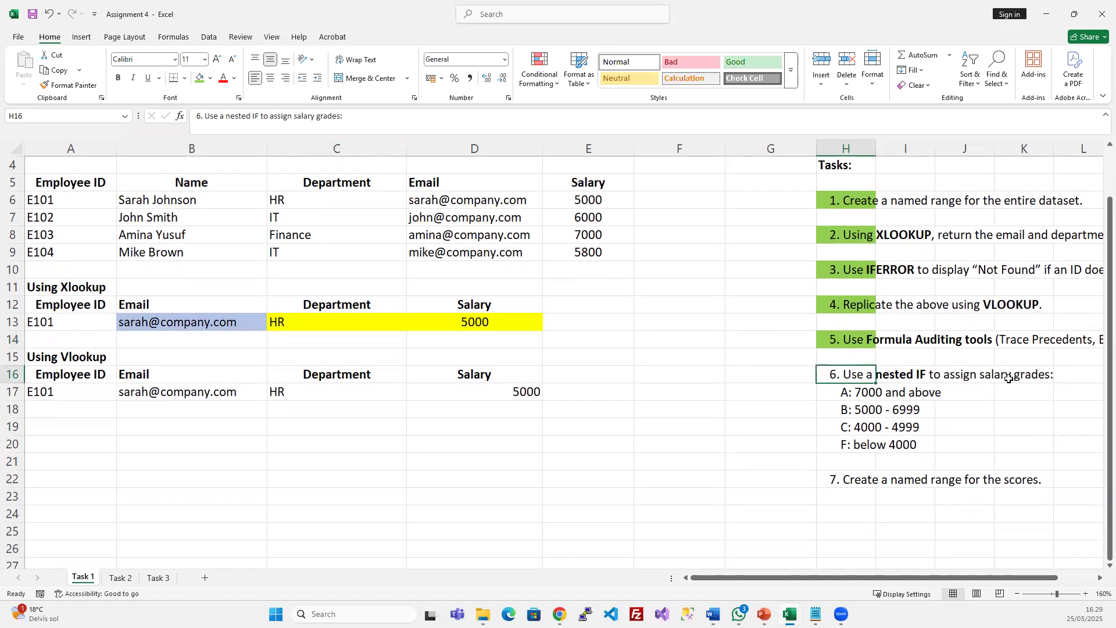
pyautogui.click(855, 393)
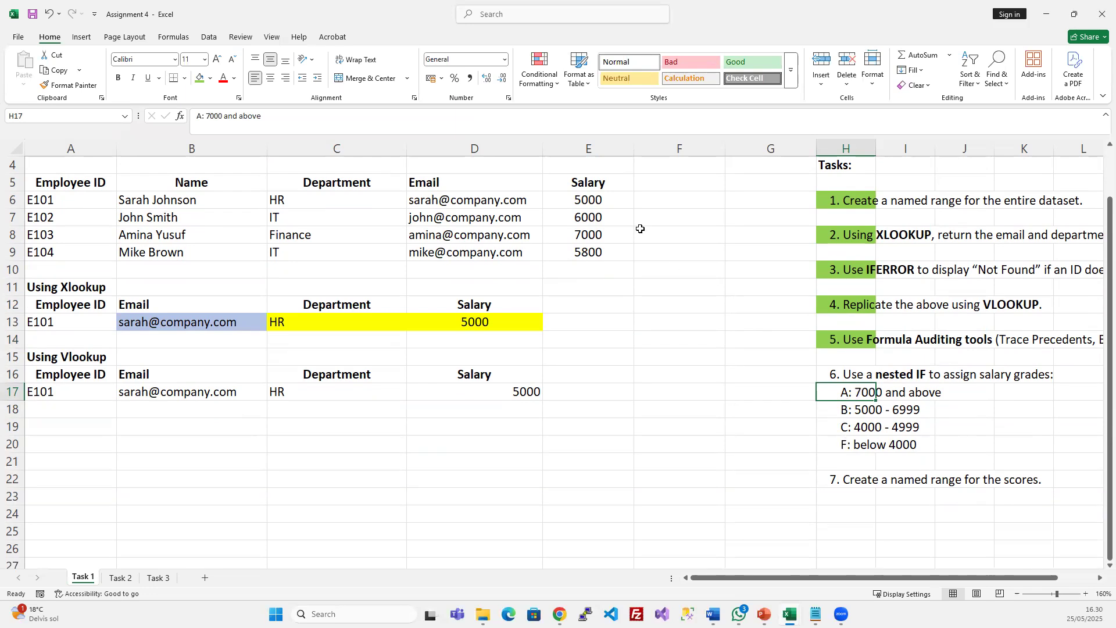
pyautogui.click(654, 201)
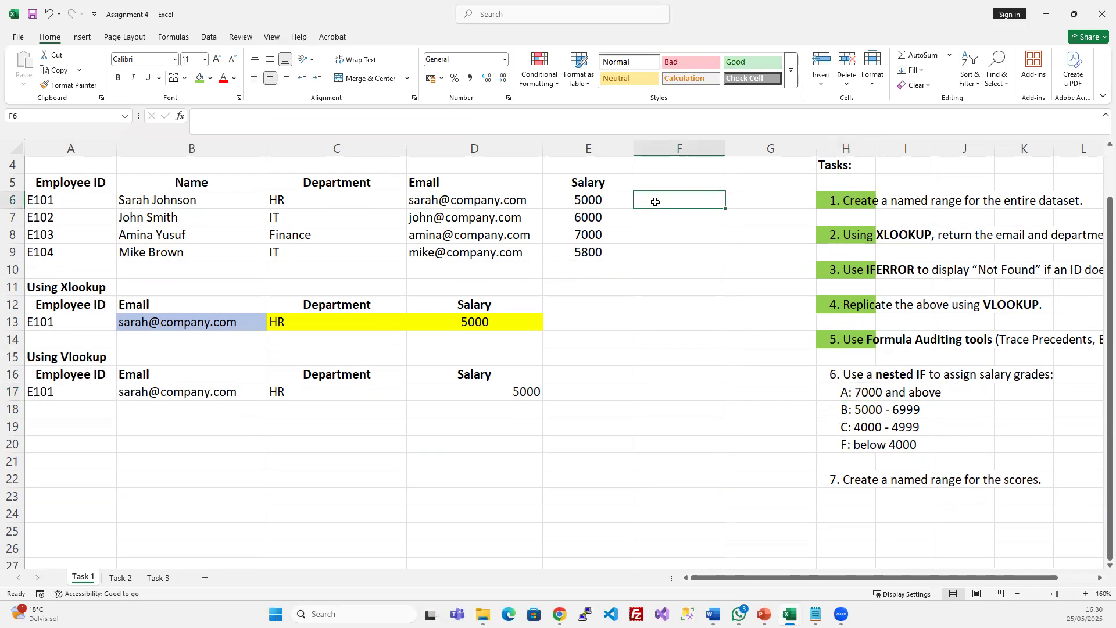
# Enter =IF(E6>=7000;"A") in F6 as the salary-grade formula
pyautogui.write('=if')
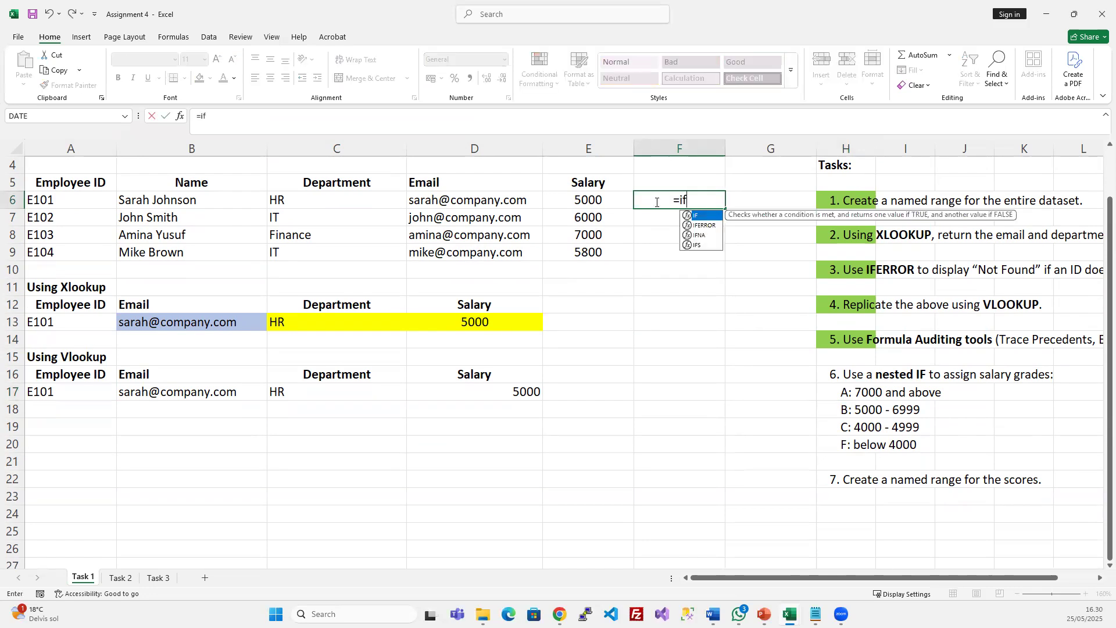
pyautogui.press('BackSpace')
pyautogui.press('BackSpace')
pyautogui.write('IF')
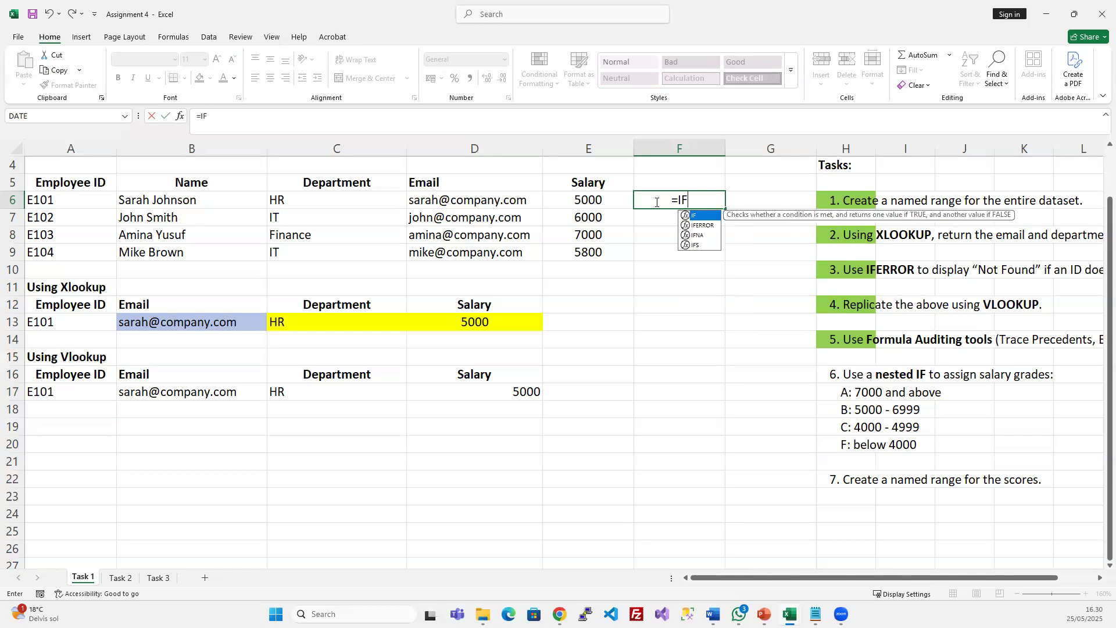
pyautogui.write('(')
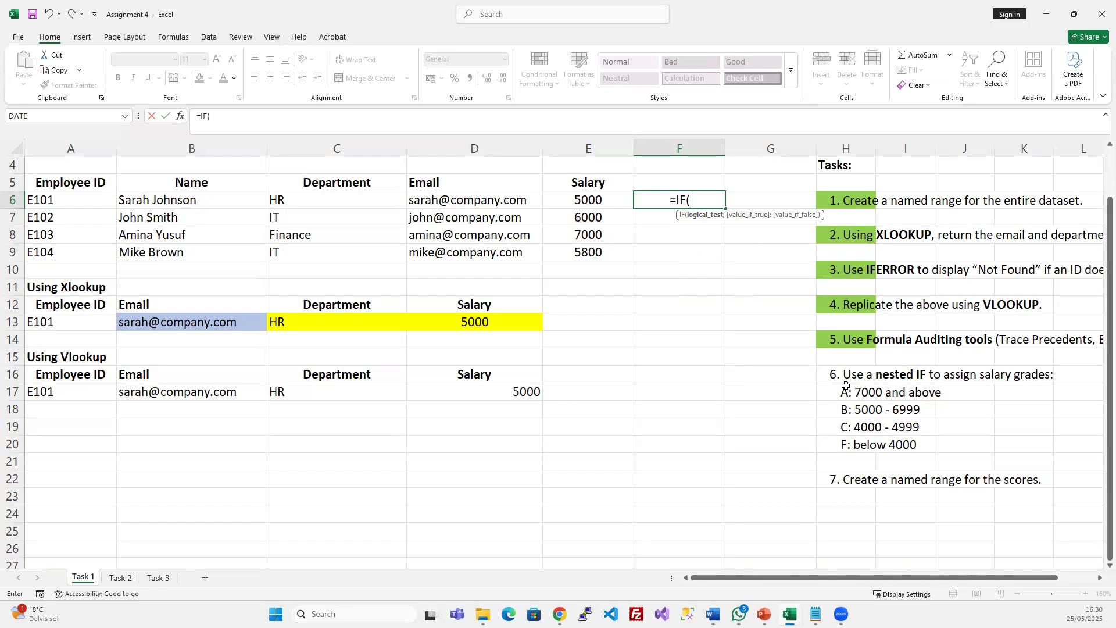
pyautogui.click(604, 200)
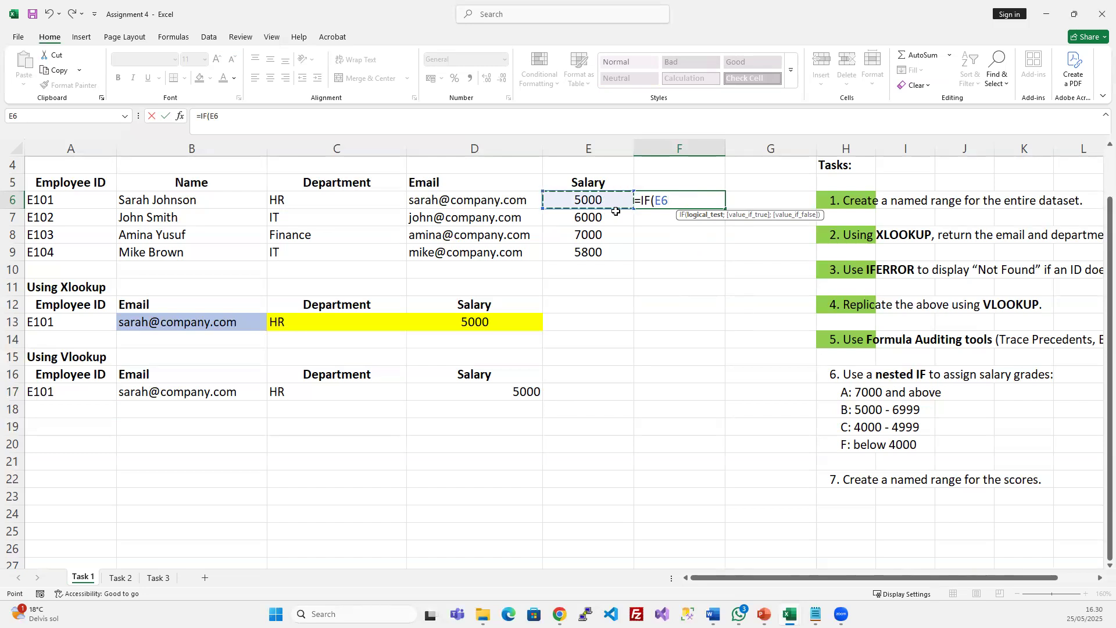
pyautogui.write('>')
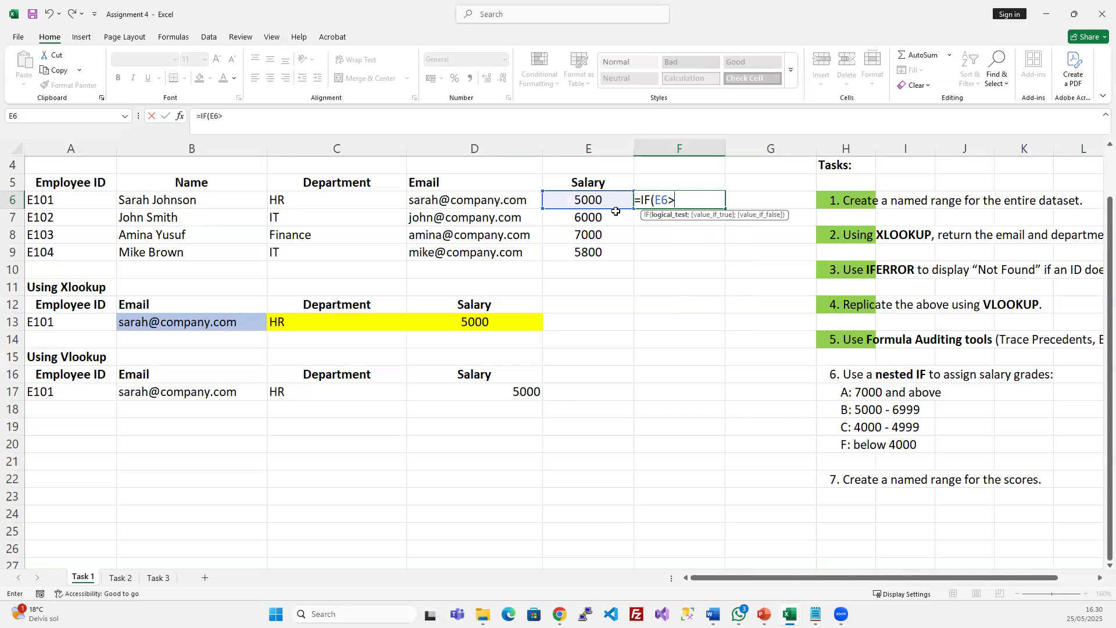
pyautogui.write('=7000;')
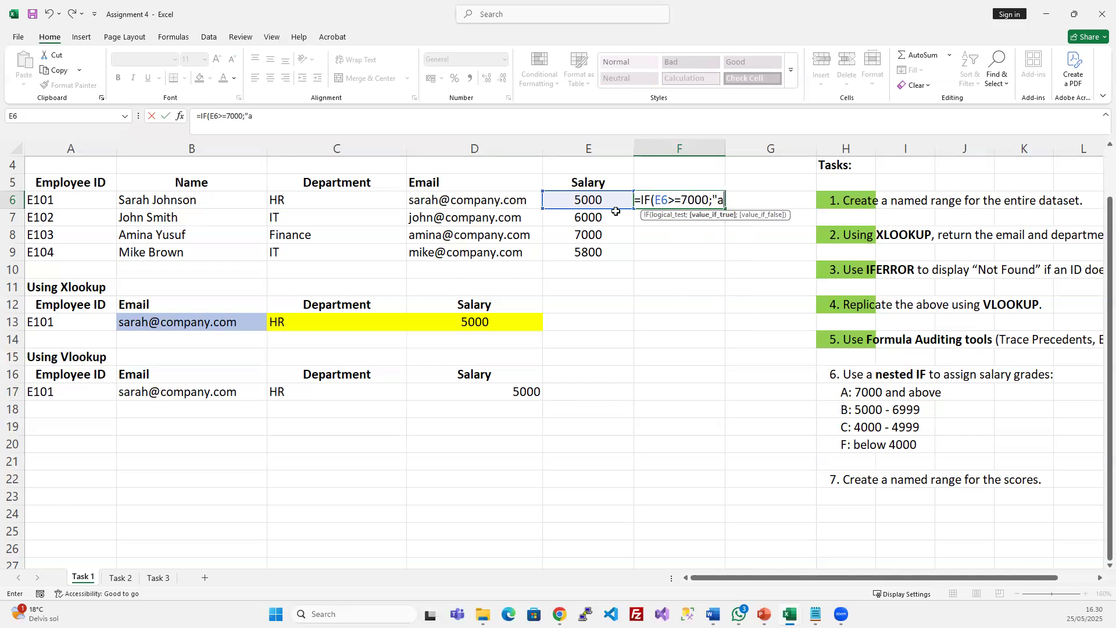
pyautogui.write('"A')
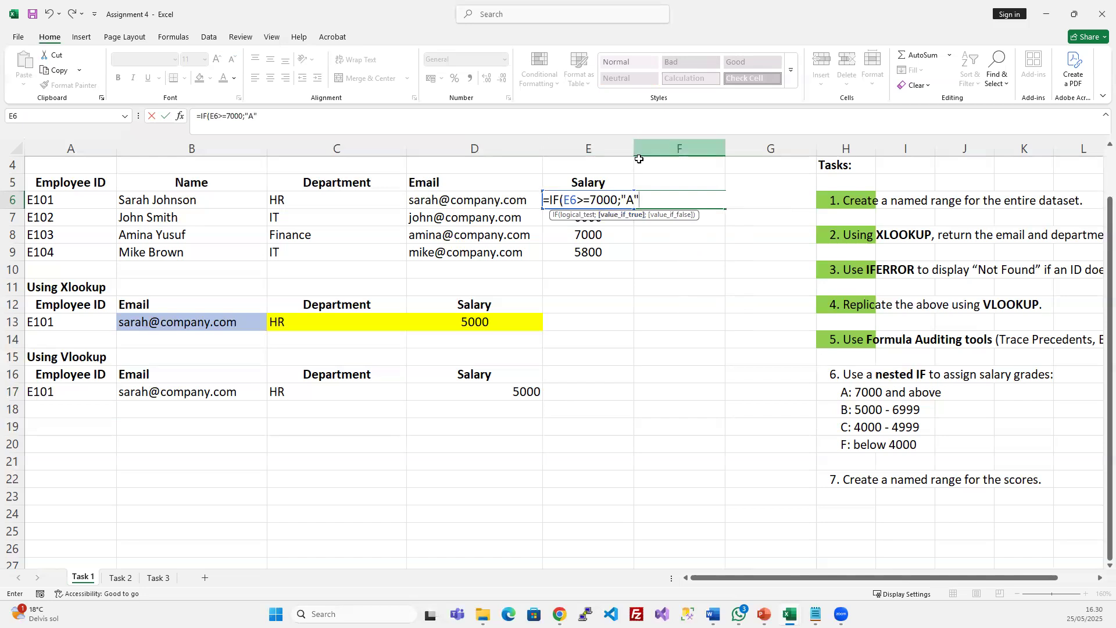
pyautogui.write(')')
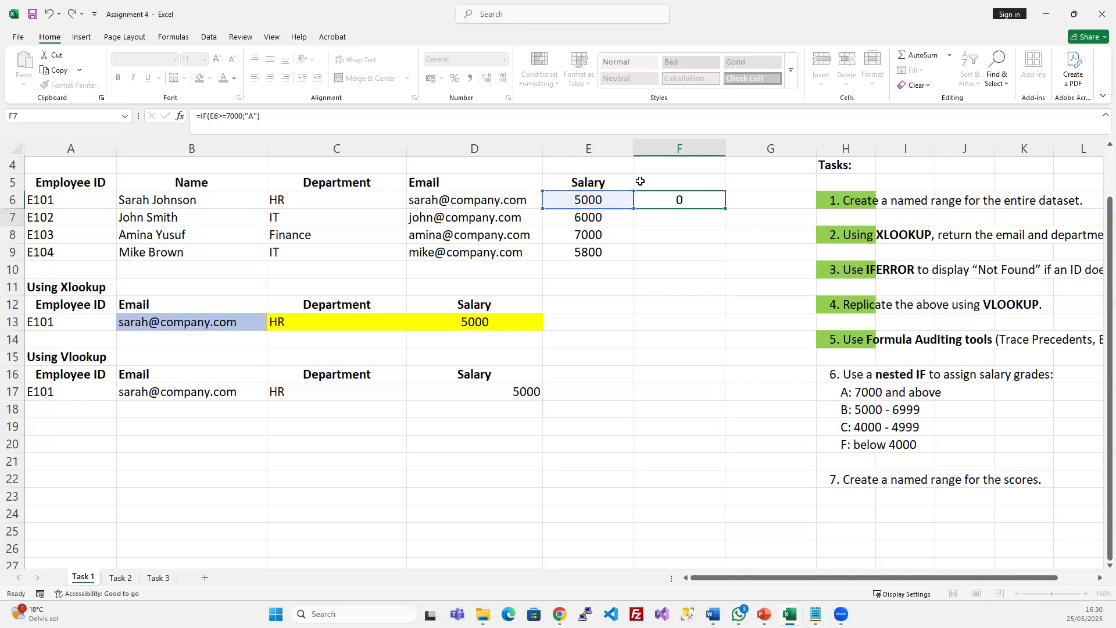
pyautogui.press('Return')
# Widen column F and fill the grade formula down through F6:F9
pyautogui.click(717, 206)
pyautogui.moveTo(725, 149); pyautogui.dragTo(856, 148)
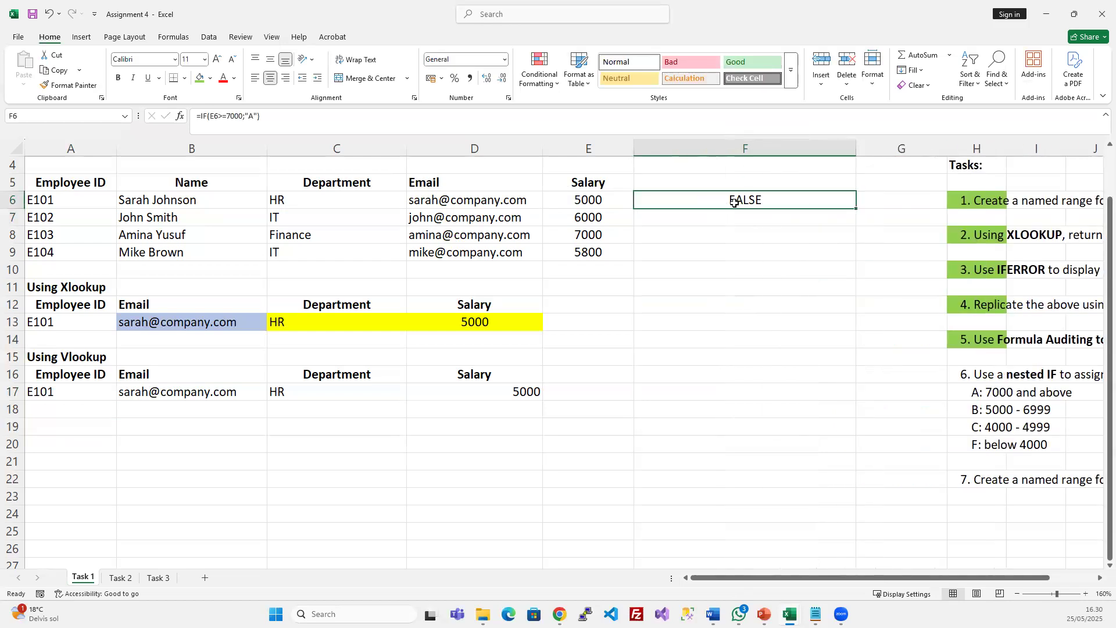
pyautogui.click(253, 115)
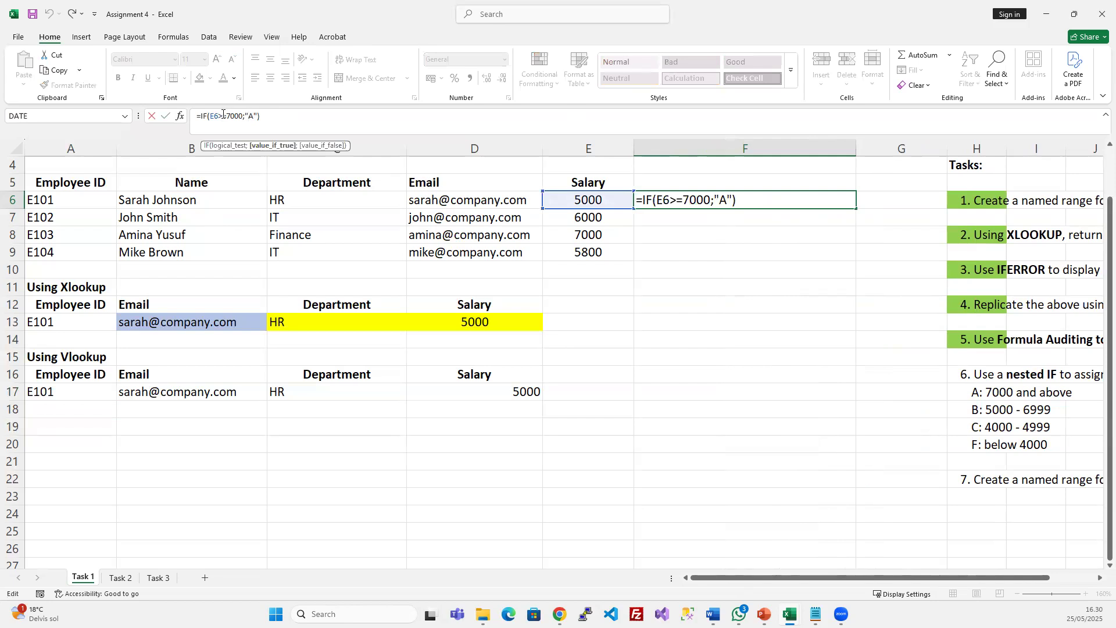
pyautogui.press('Escape')
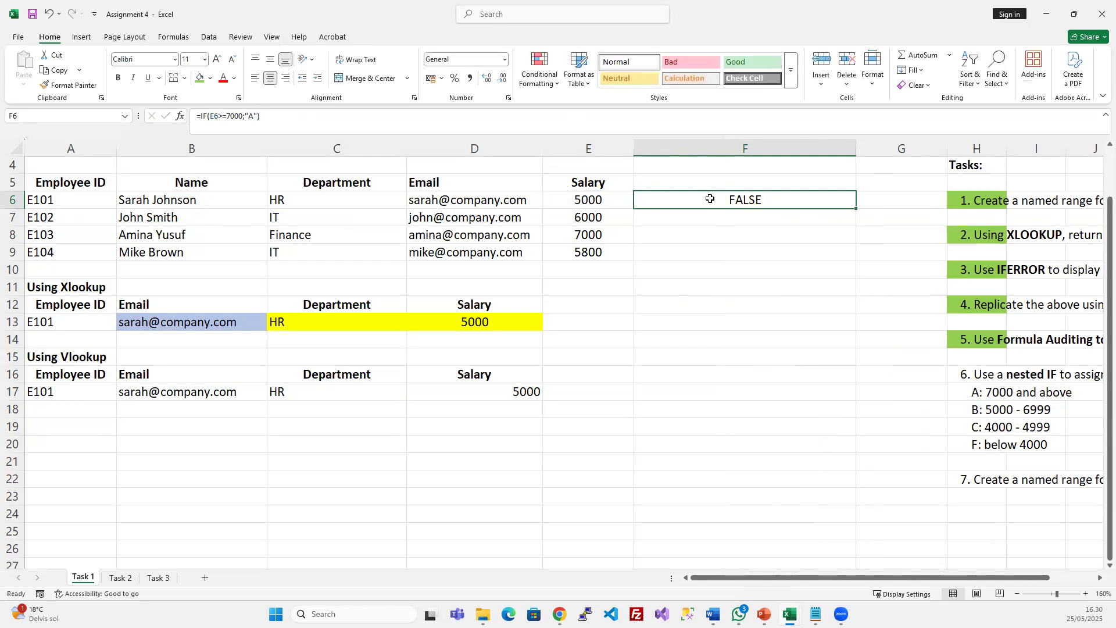
pyautogui.moveTo(695, 204); pyautogui.dragTo(685, 255)
pyautogui.hotkey('ctrl', 'd')
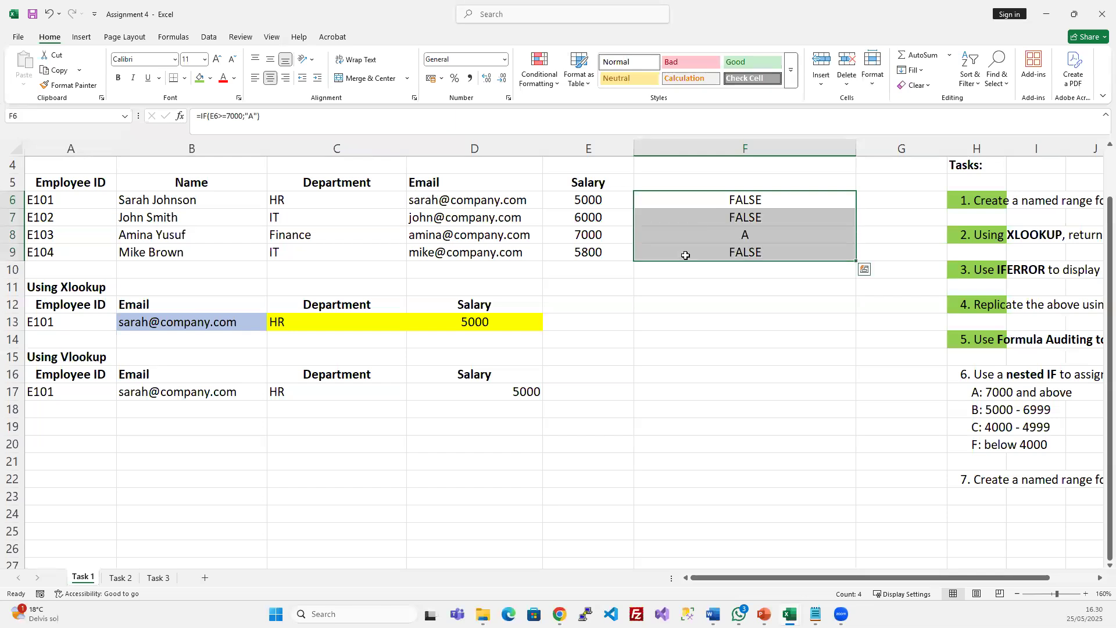
pyautogui.click(782, 237)
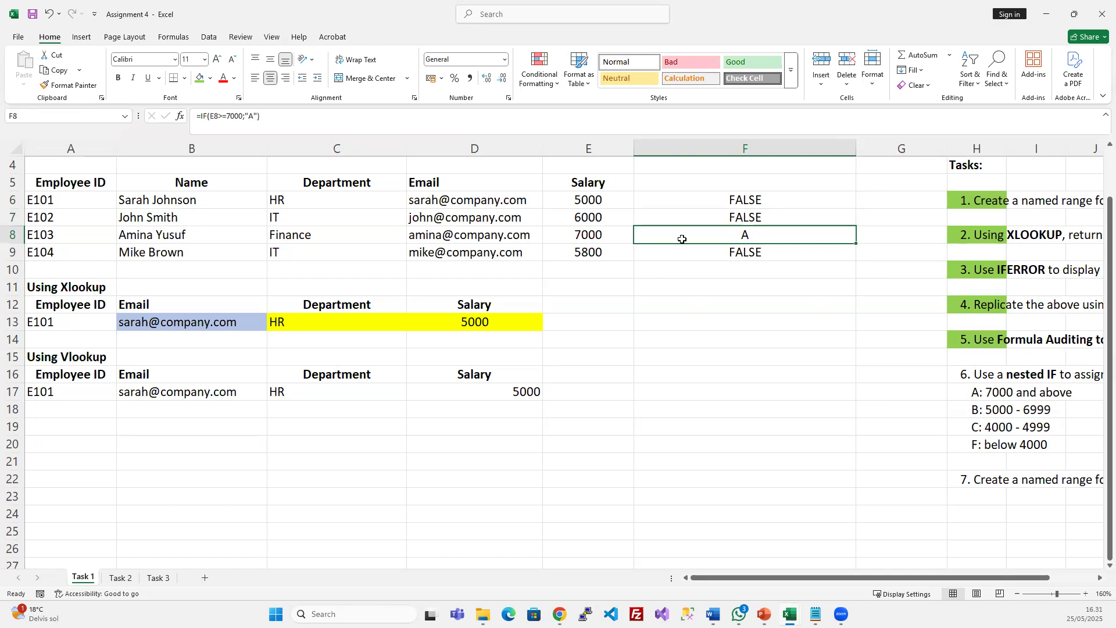
# Shade the grade A criterion in H17 green and review the grade B criterion in H18
pyautogui.click(966, 390)
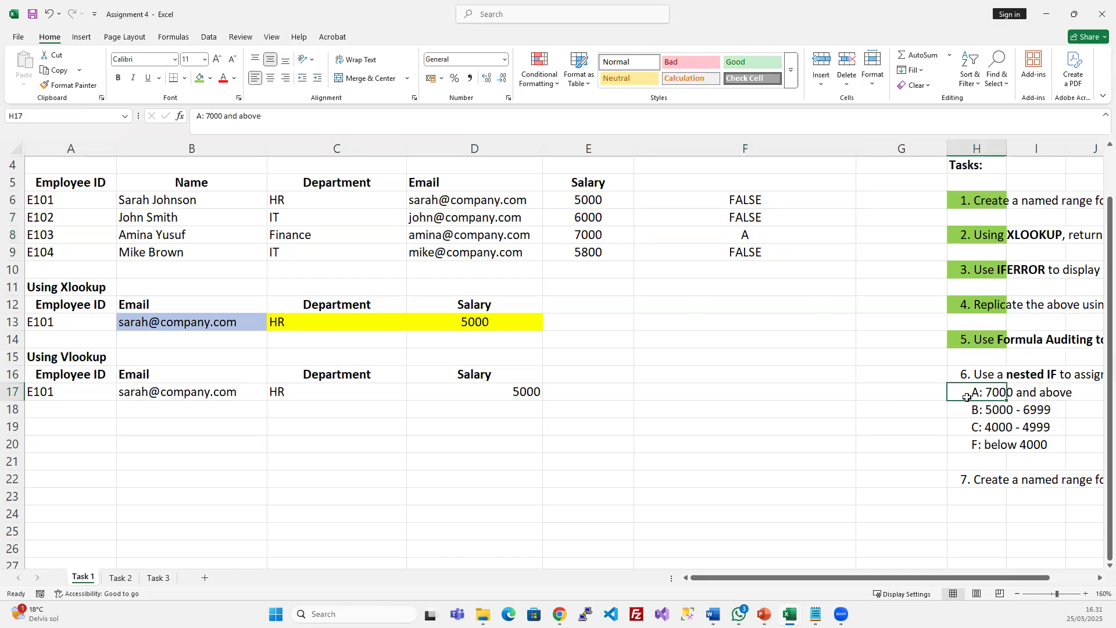
pyautogui.click(202, 82)
pyautogui.click(954, 407)
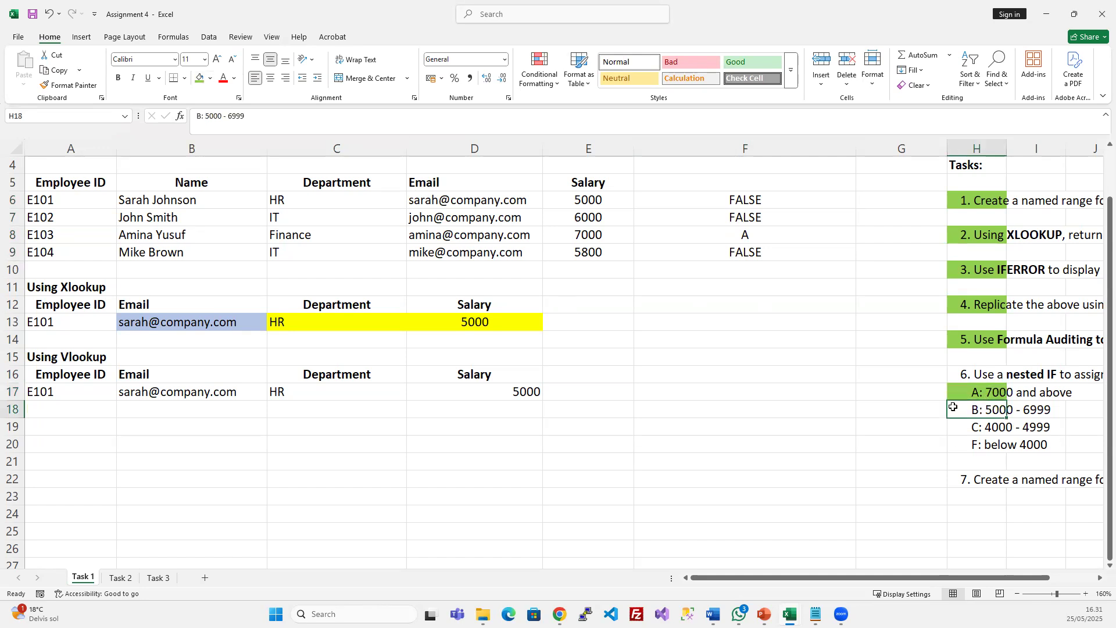
pyautogui.click(749, 199)
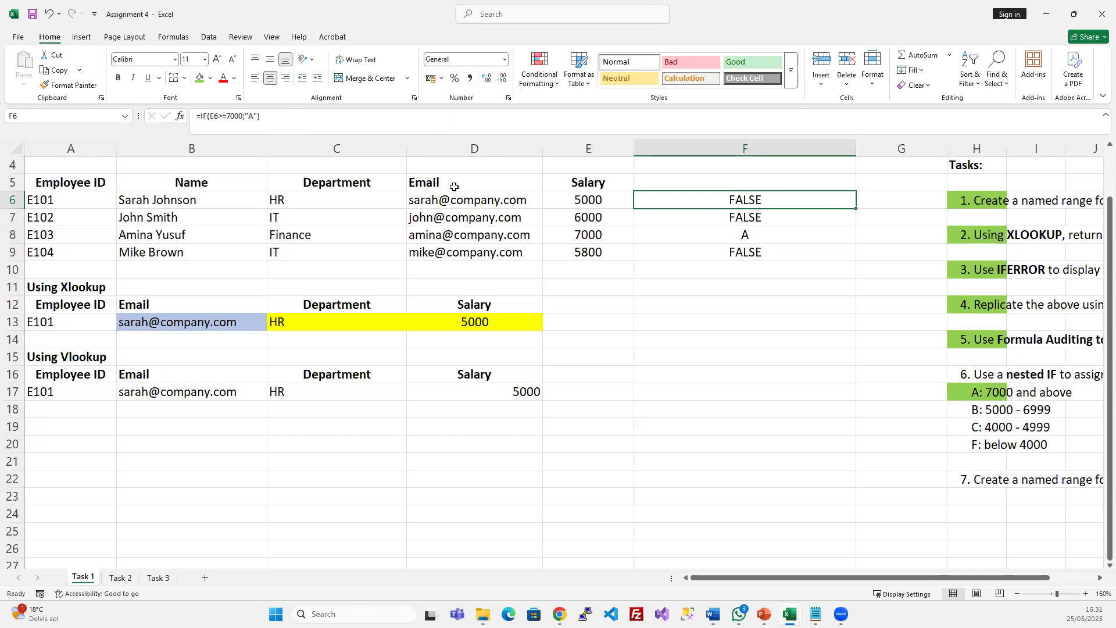
pyautogui.click(995, 410)
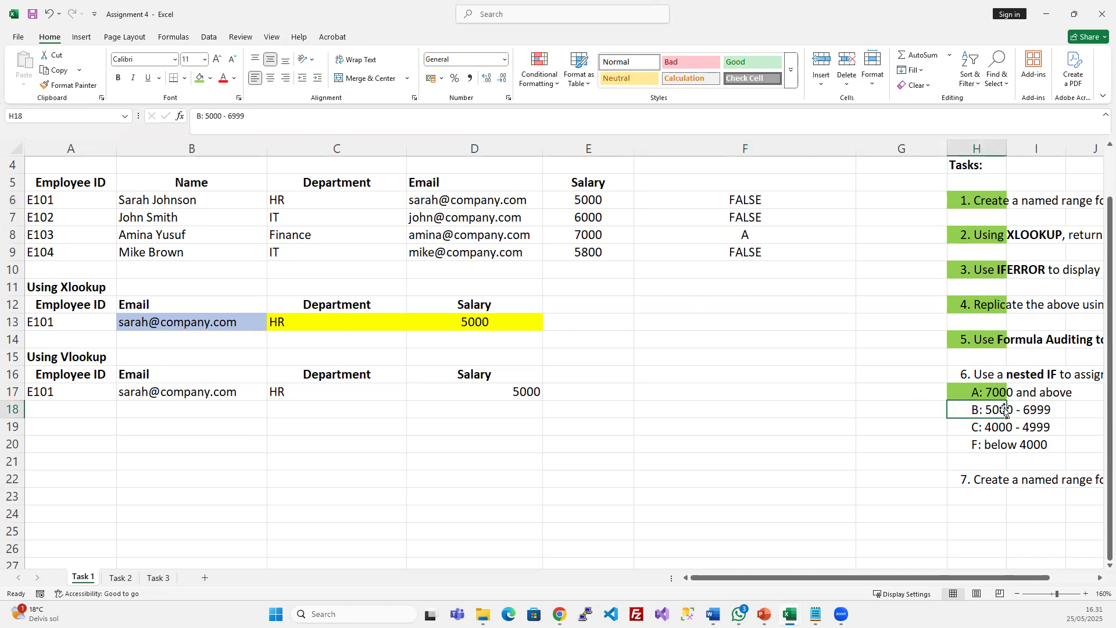
pyautogui.click(270, 120)
pyautogui.press('Escape')
pyautogui.click(974, 389)
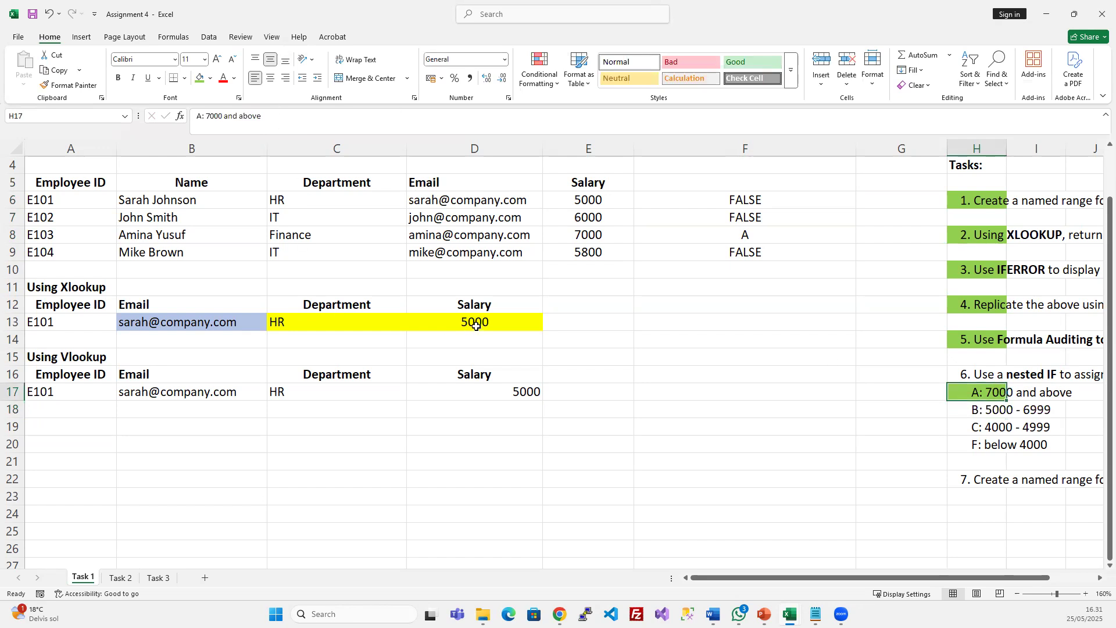
pyautogui.click(742, 217)
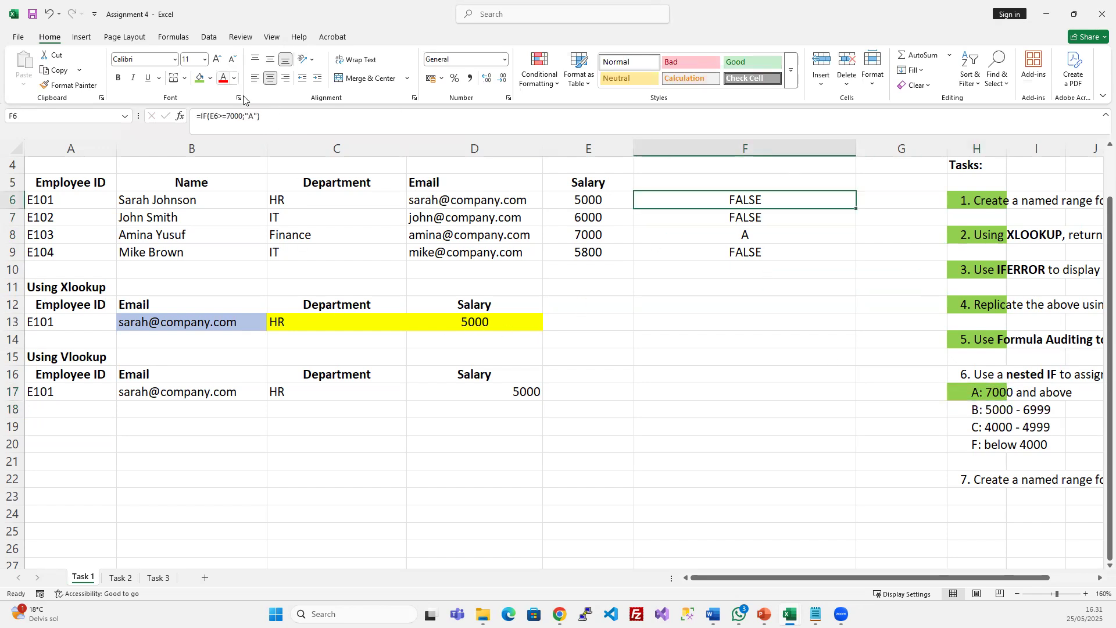
# Edit F6's formula, replacing the closing parenthesis with a semicolon after "A"
pyautogui.click(282, 120)
pyautogui.press('BackSpace')
pyautogui.write(';')
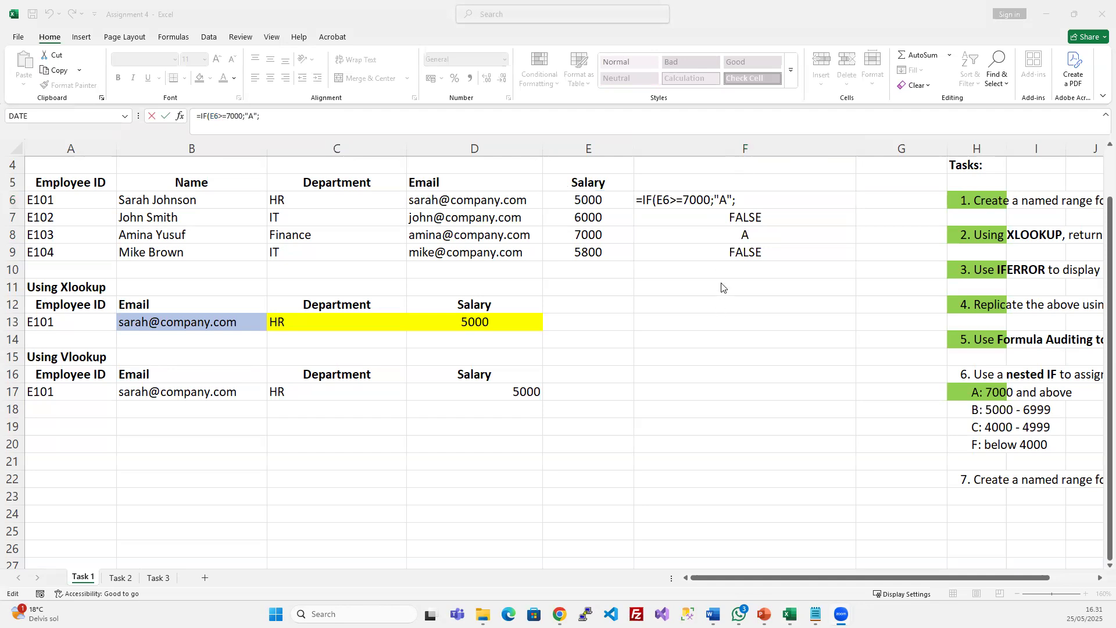
pyautogui.click(746, 198)
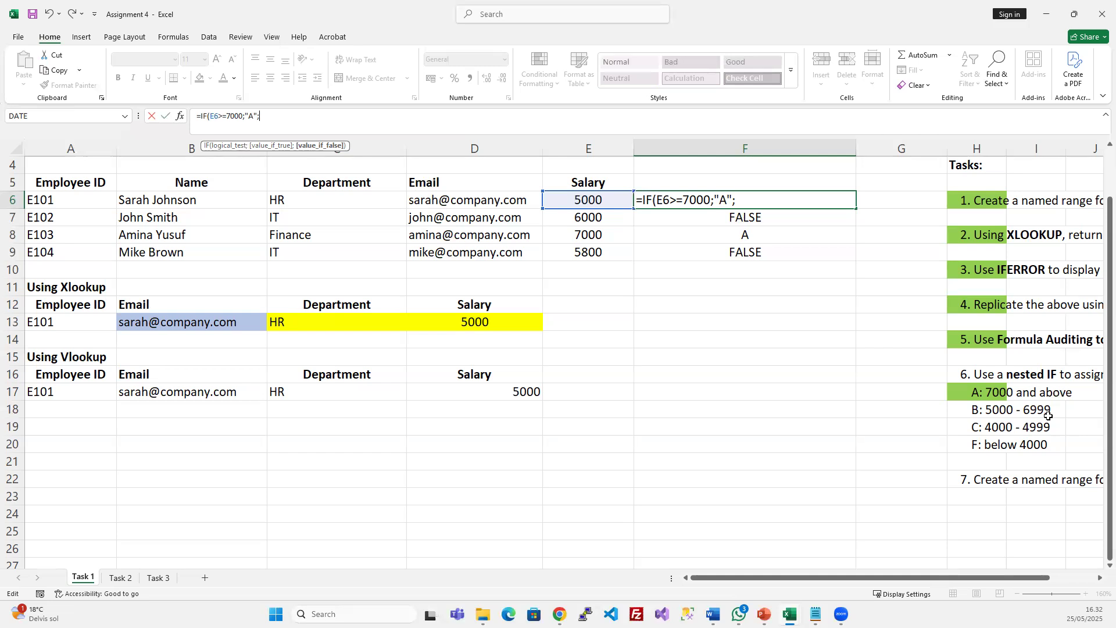
# Start a second nested IF after the "A"; result in F6, dropping a false E6 comparison
pyautogui.click(751, 199)
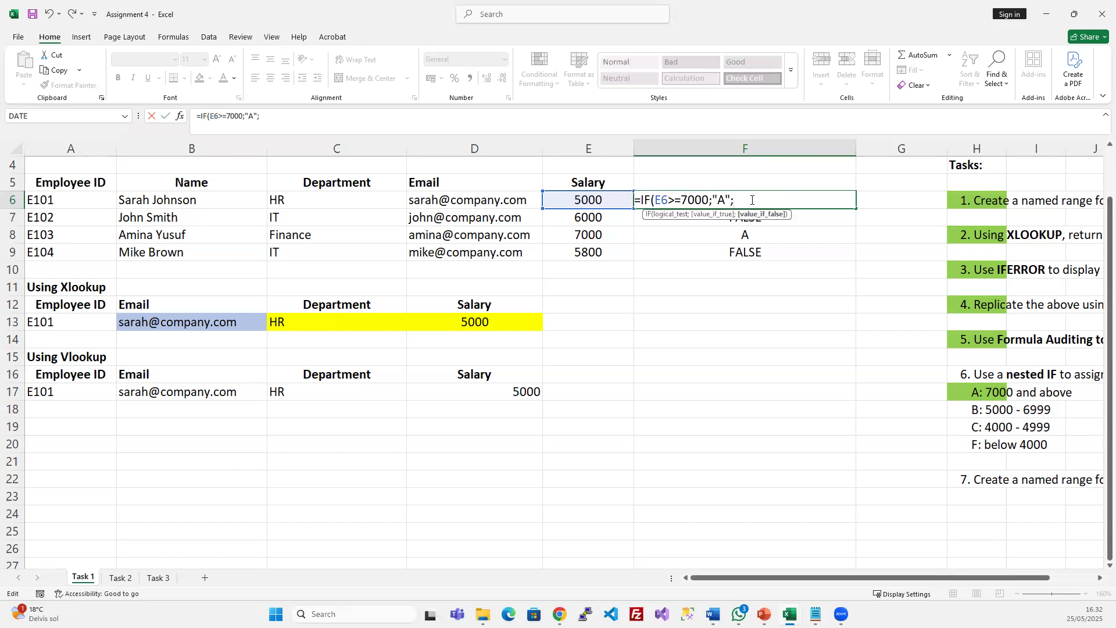
pyautogui.write('IF')
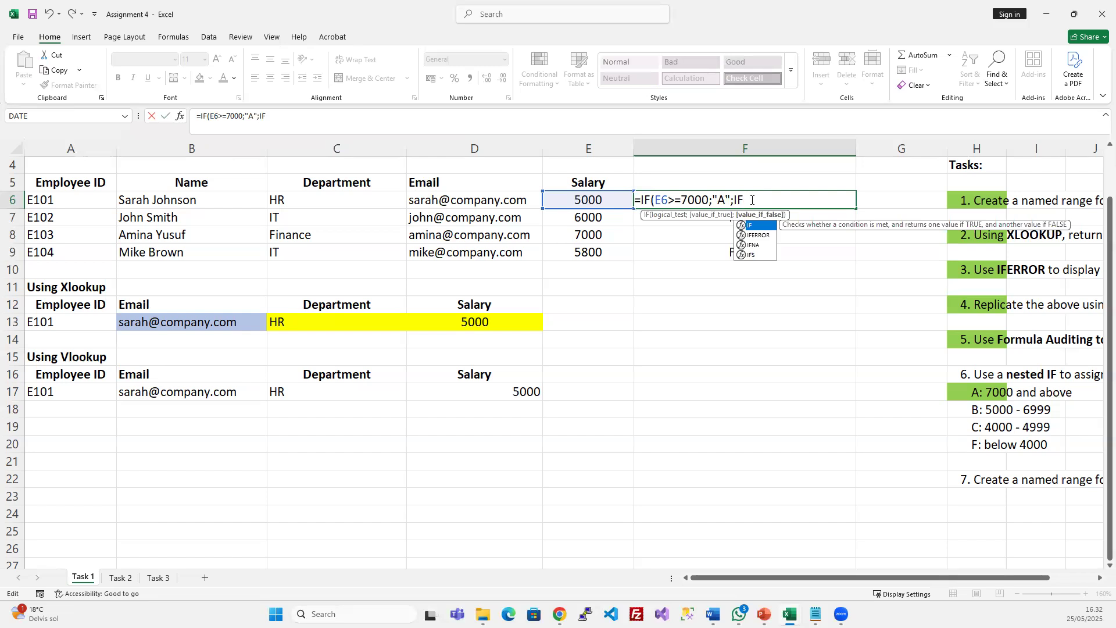
pyautogui.write('(')
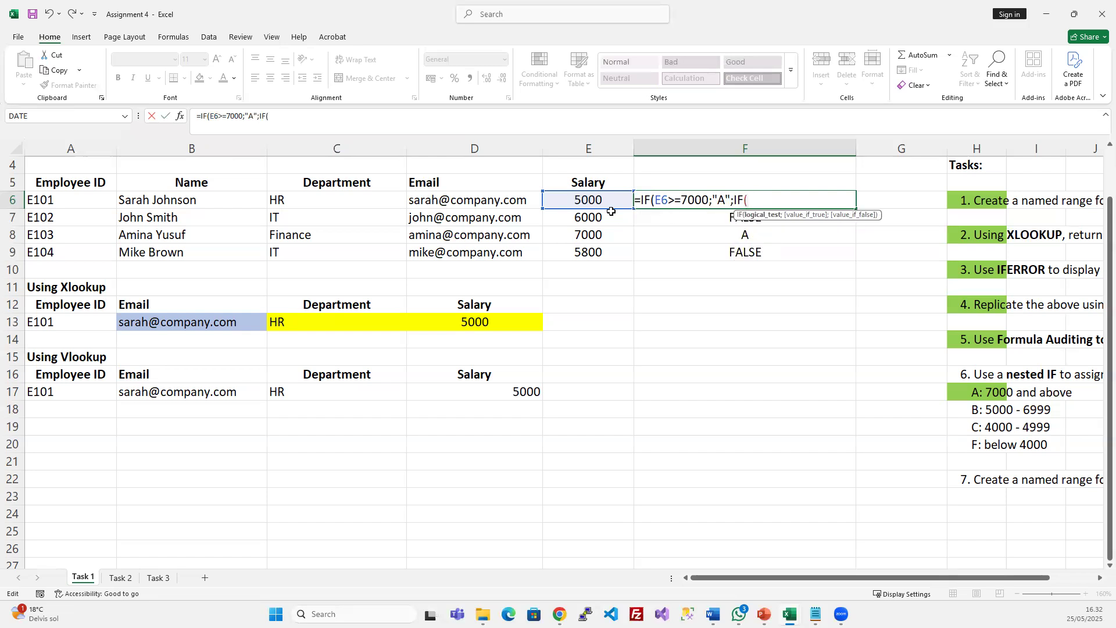
pyautogui.click(569, 197)
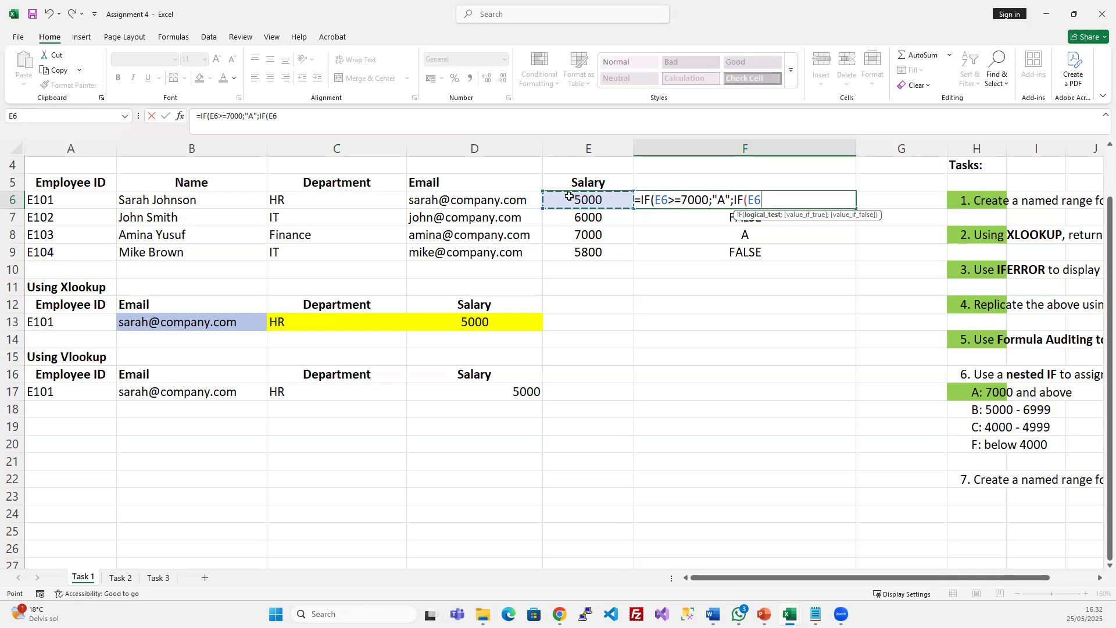
pyautogui.write('>')
pyautogui.press('BackSpace')
pyautogui.press('BackSpace')
pyautogui.press('BackSpace')
pyautogui.press('BackSpace')
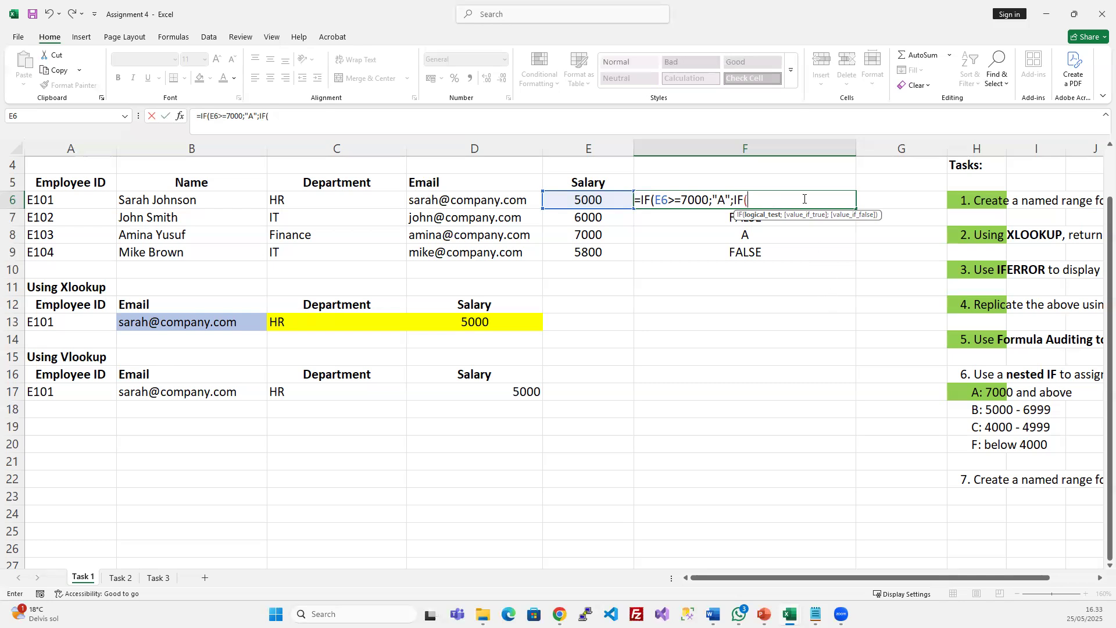
# Enter the inner test AND(E6>=5000;E6<7000), fixing the 500 and <= typos
pyautogui.write('AND')
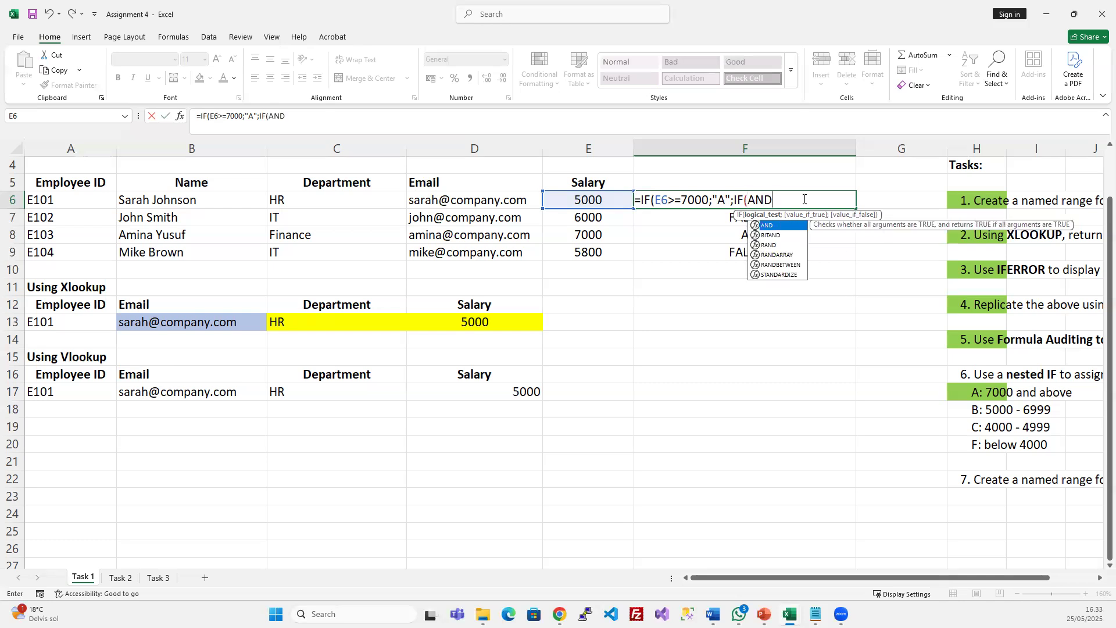
pyautogui.write('(')
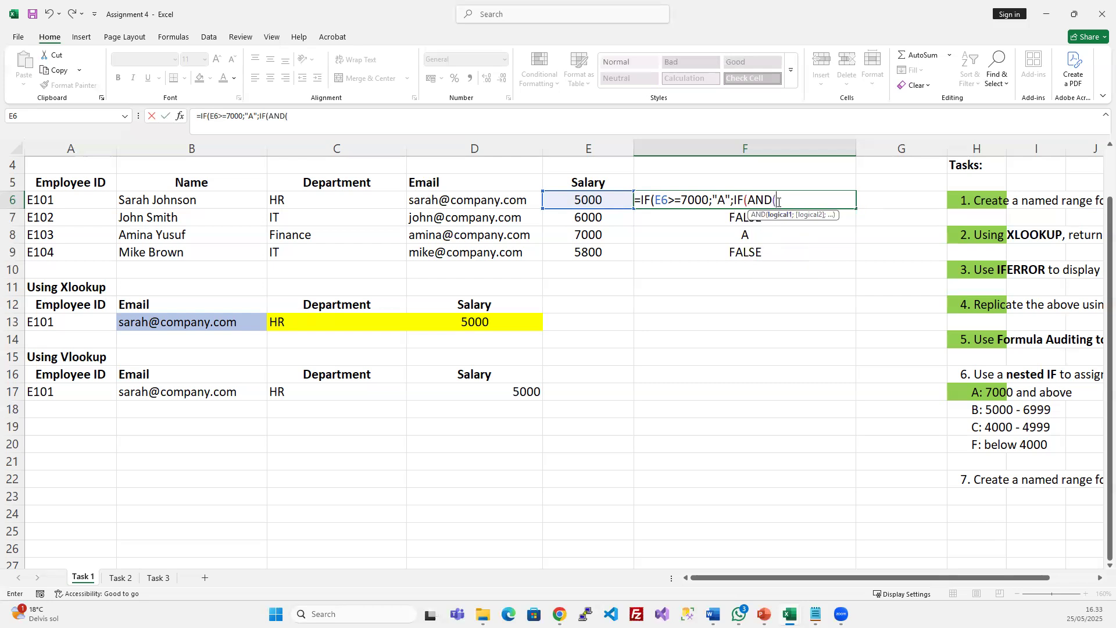
pyautogui.click(592, 198)
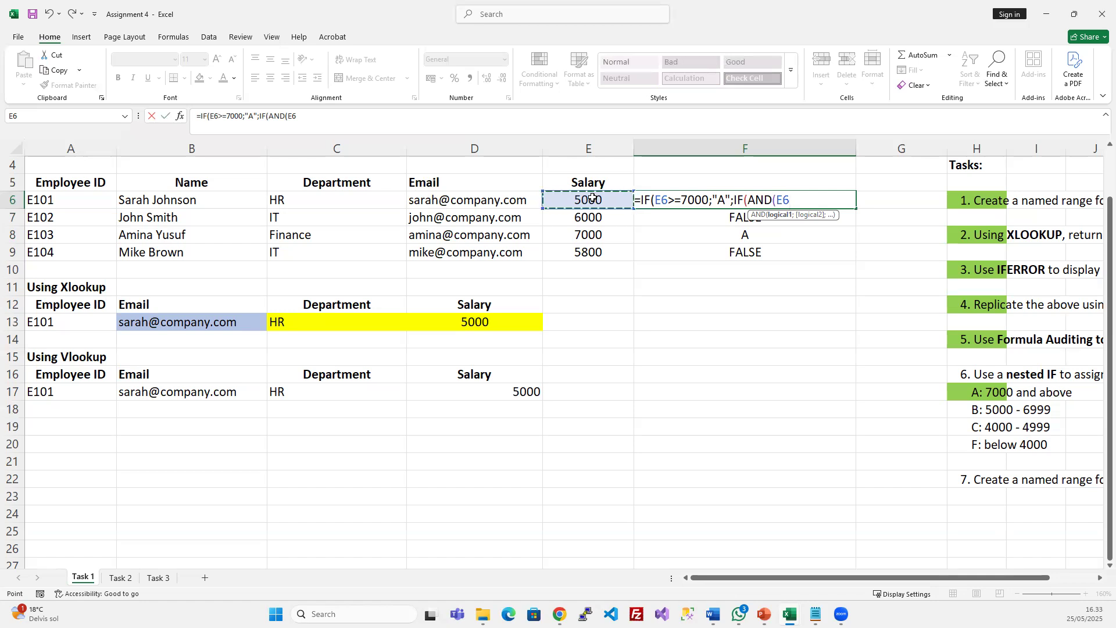
pyautogui.write('>=500;')
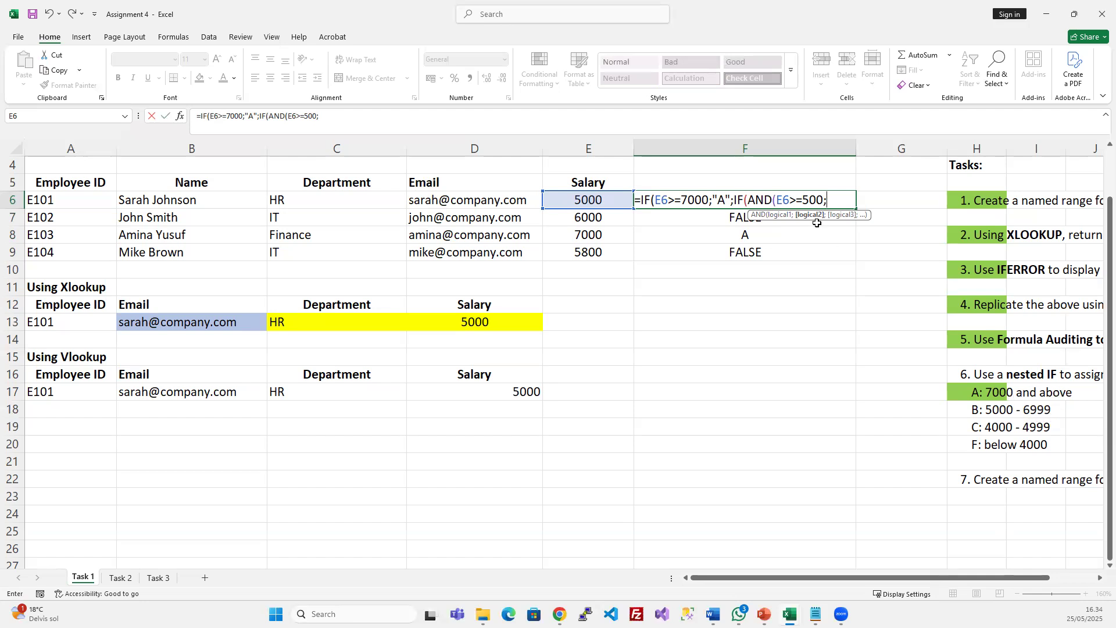
pyautogui.click(578, 200)
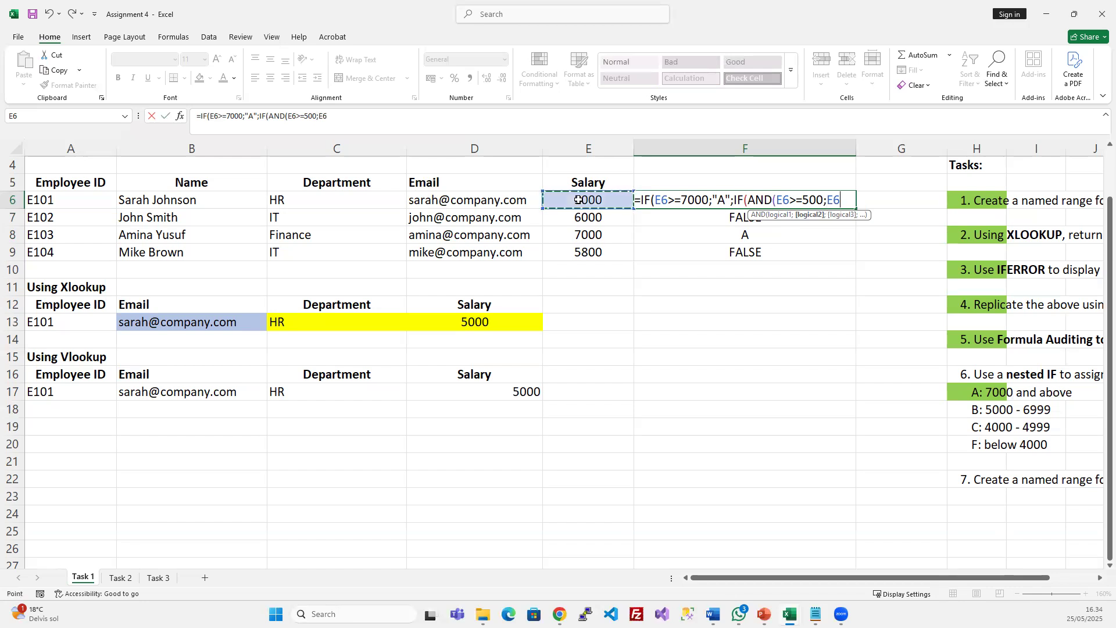
pyautogui.write('<=7000')
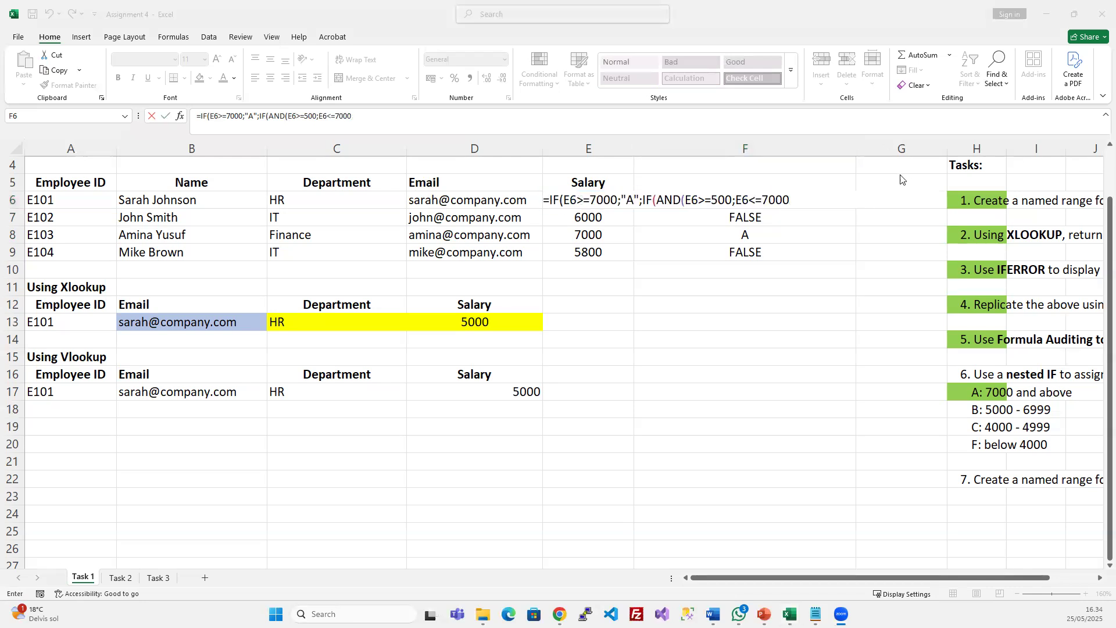
pyautogui.click(797, 198)
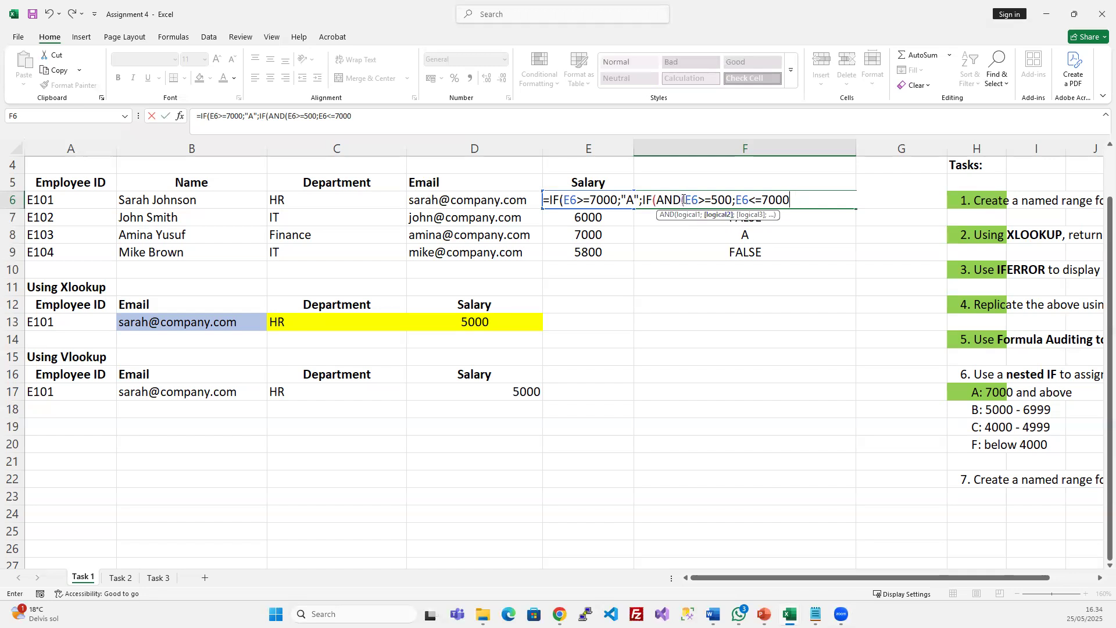
pyautogui.moveTo(685, 199); pyautogui.dragTo(791, 201)
pyautogui.click(726, 201)
pyautogui.write('0')
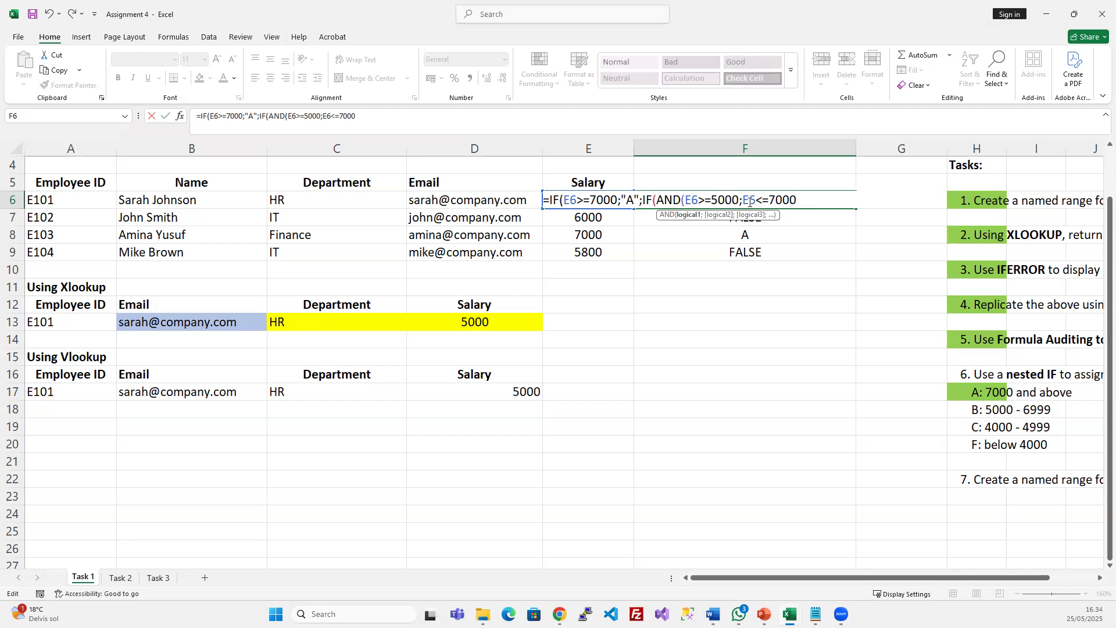
pyautogui.click(773, 200)
pyautogui.press('BackSpace')
pyautogui.write(')')
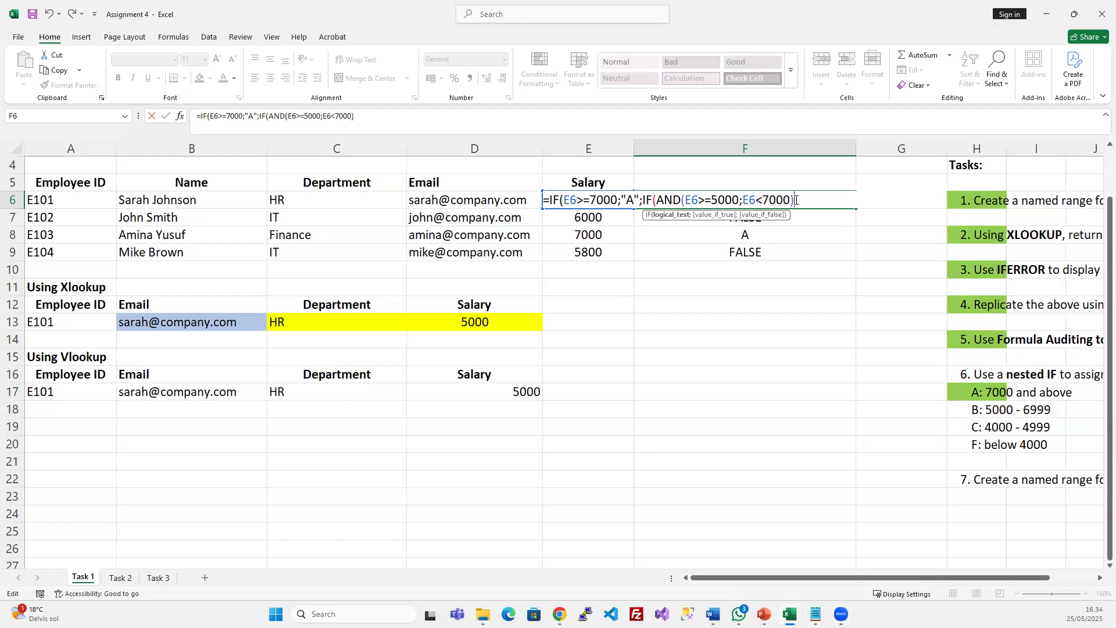
# Add the "B" result and closing brackets, and commit F6's formula
pyautogui.moveTo(655, 199); pyautogui.dragTo(790, 200)
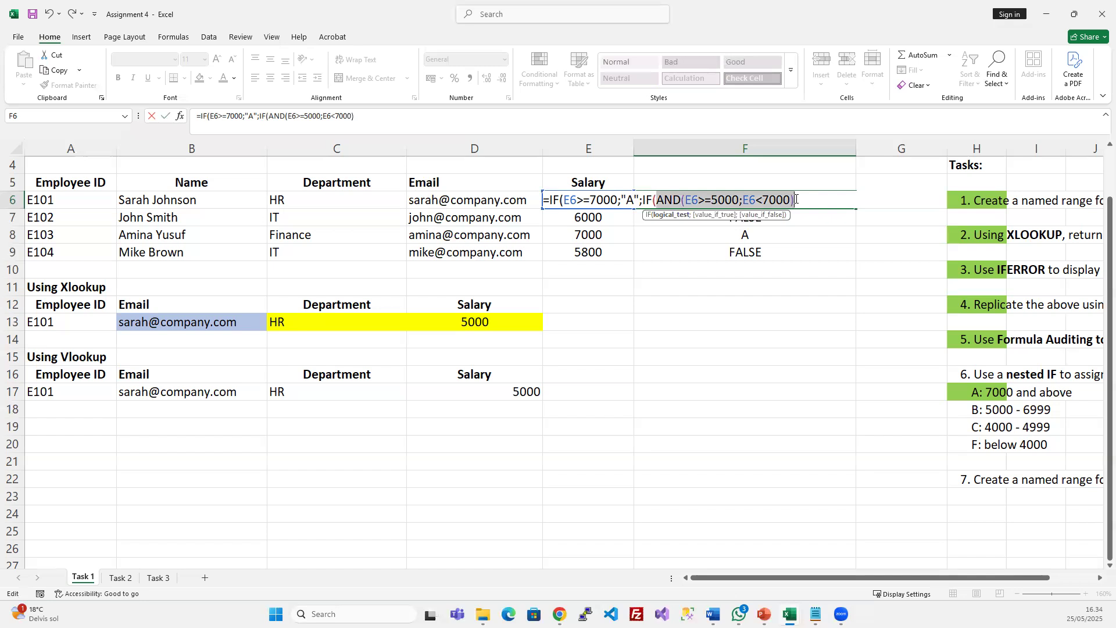
pyautogui.click(798, 199)
pyautogui.write(';')
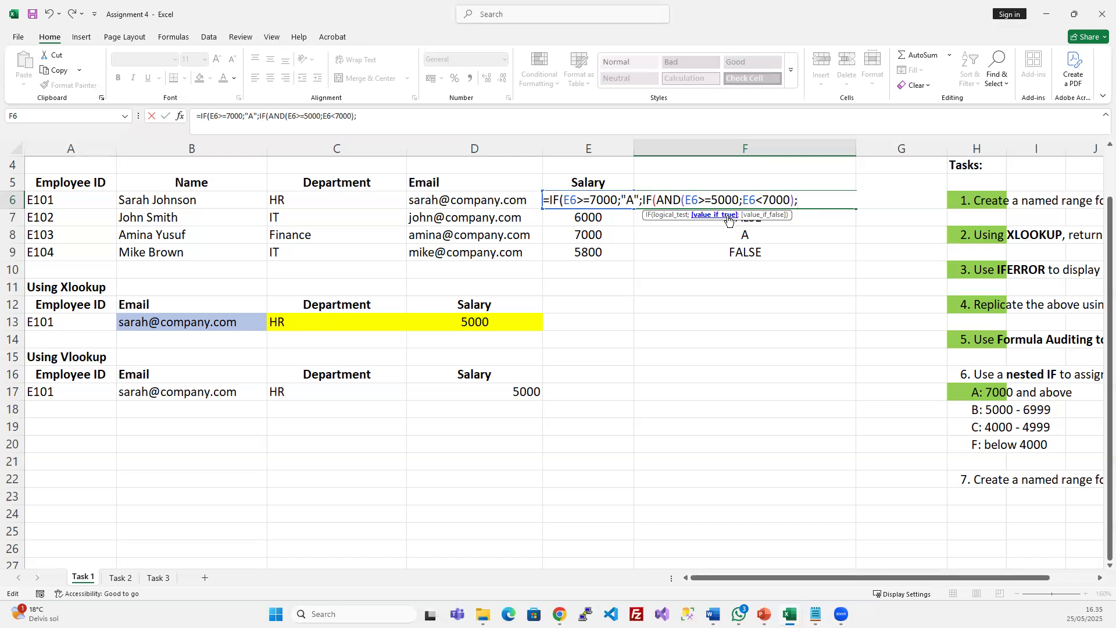
pyautogui.write('"b')
pyautogui.press('BackSpace')
pyautogui.write('B"))')
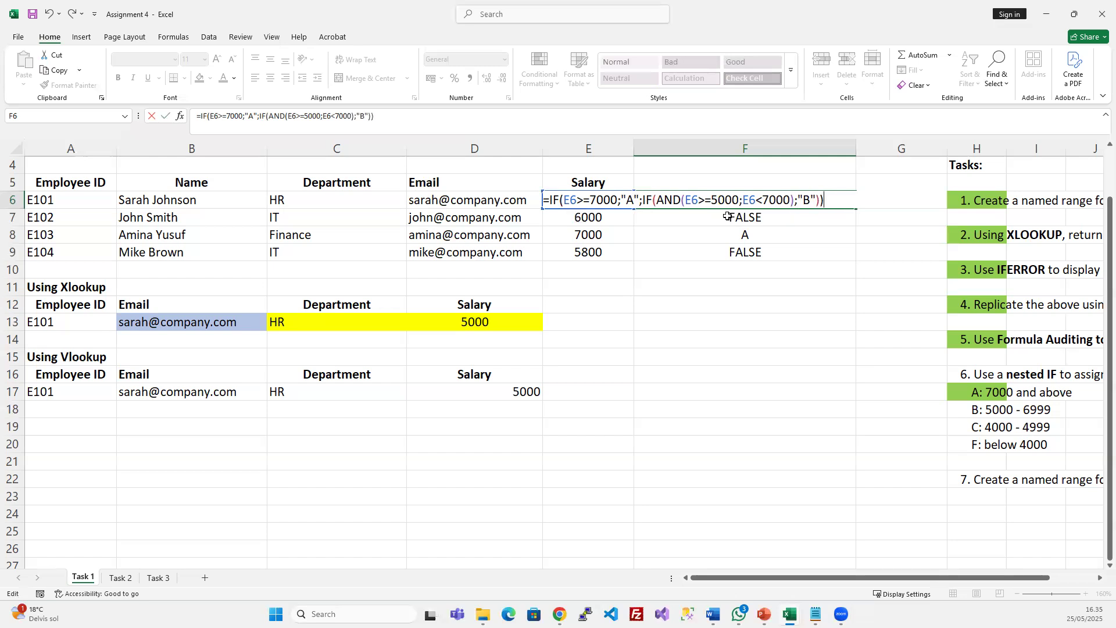
pyautogui.press('Return')
# Fill F6's grade formula down through F9 and check the copied results
pyautogui.click(742, 199)
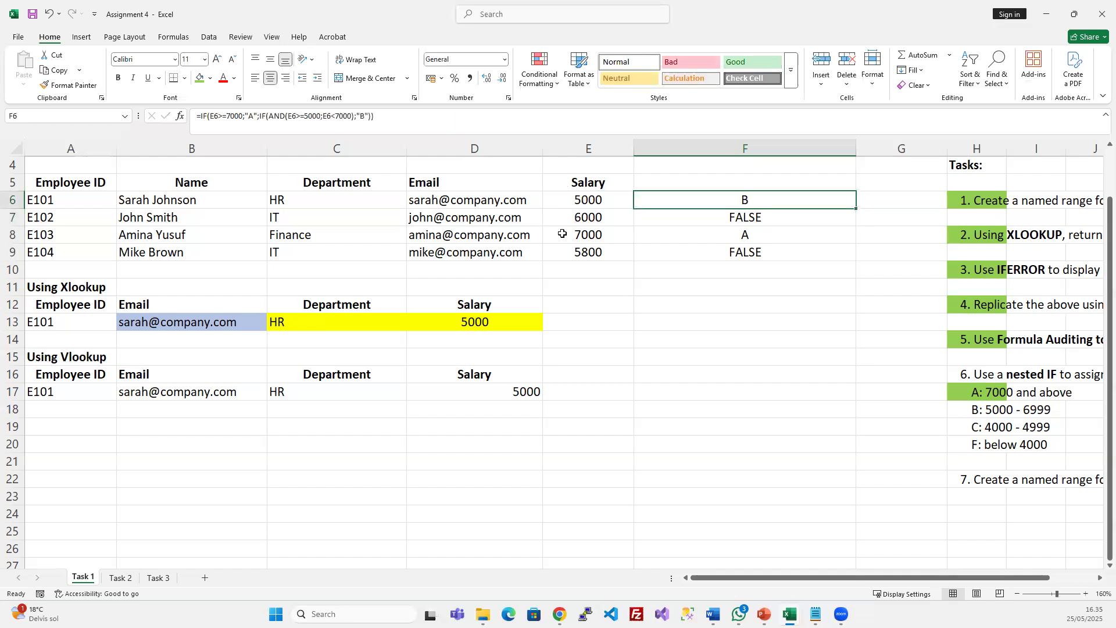
pyautogui.click(596, 198)
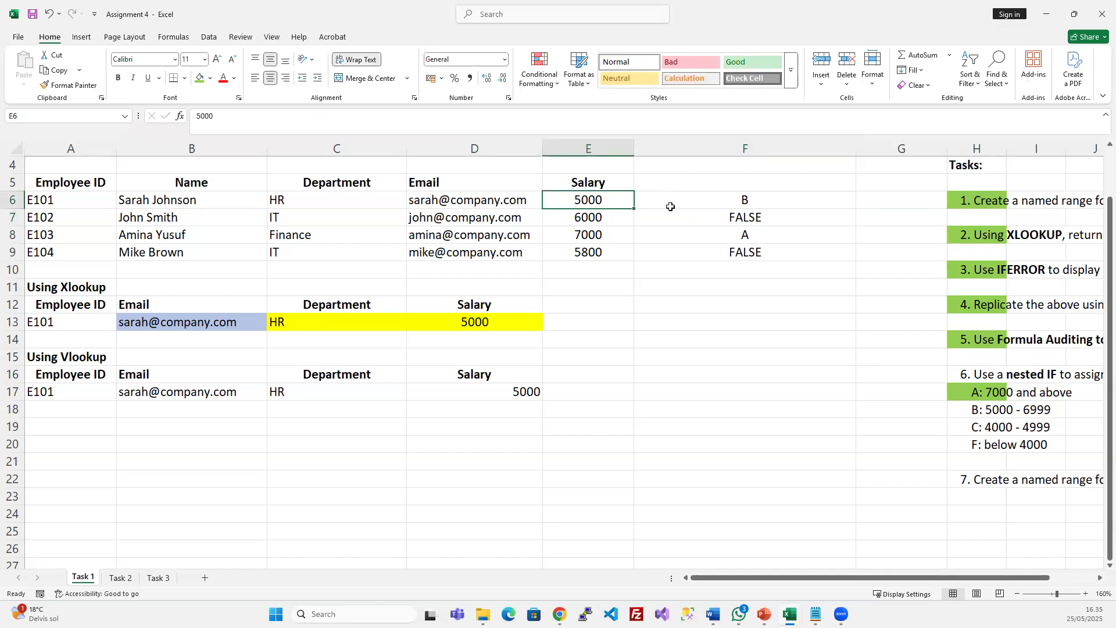
pyautogui.click(705, 199)
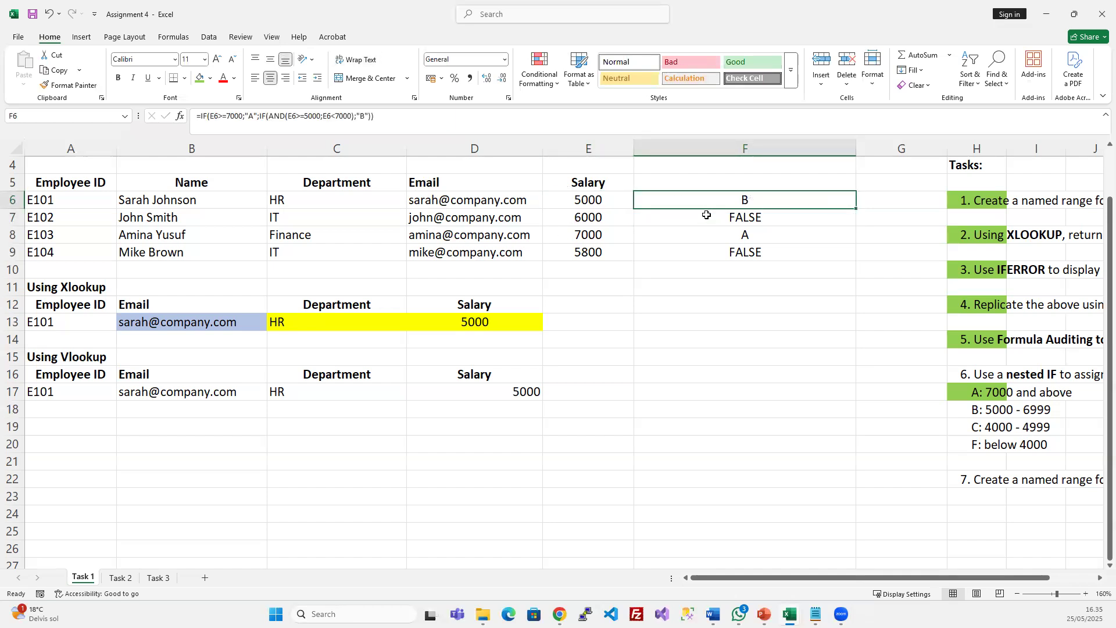
pyautogui.moveTo(706, 215); pyautogui.dragTo(705, 249)
pyautogui.hotkey('ctrl', 'd')
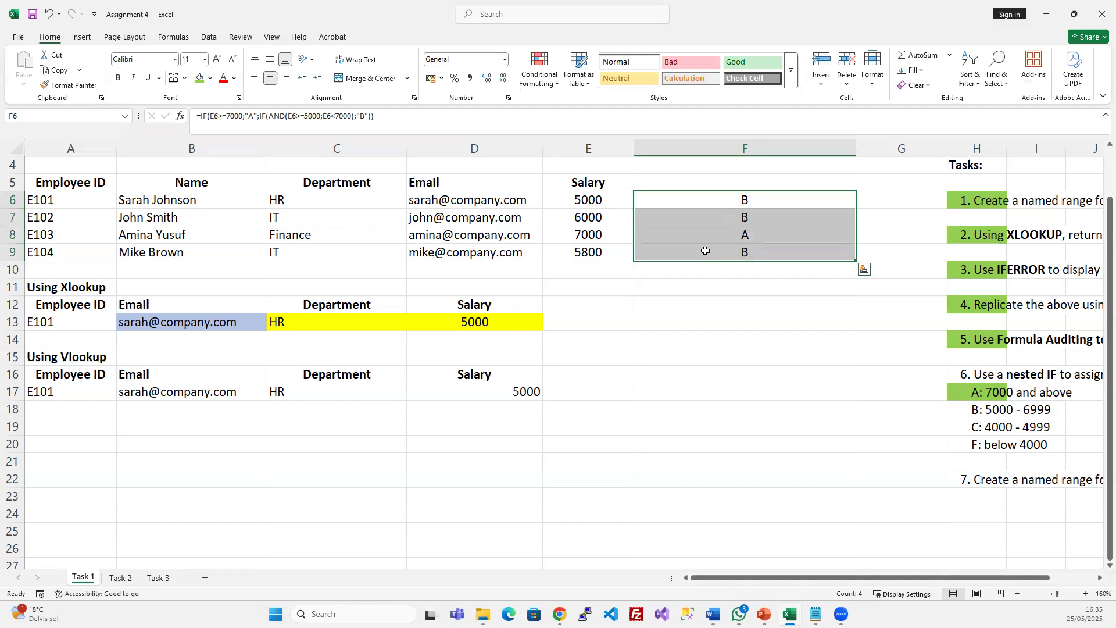
pyautogui.click(768, 252)
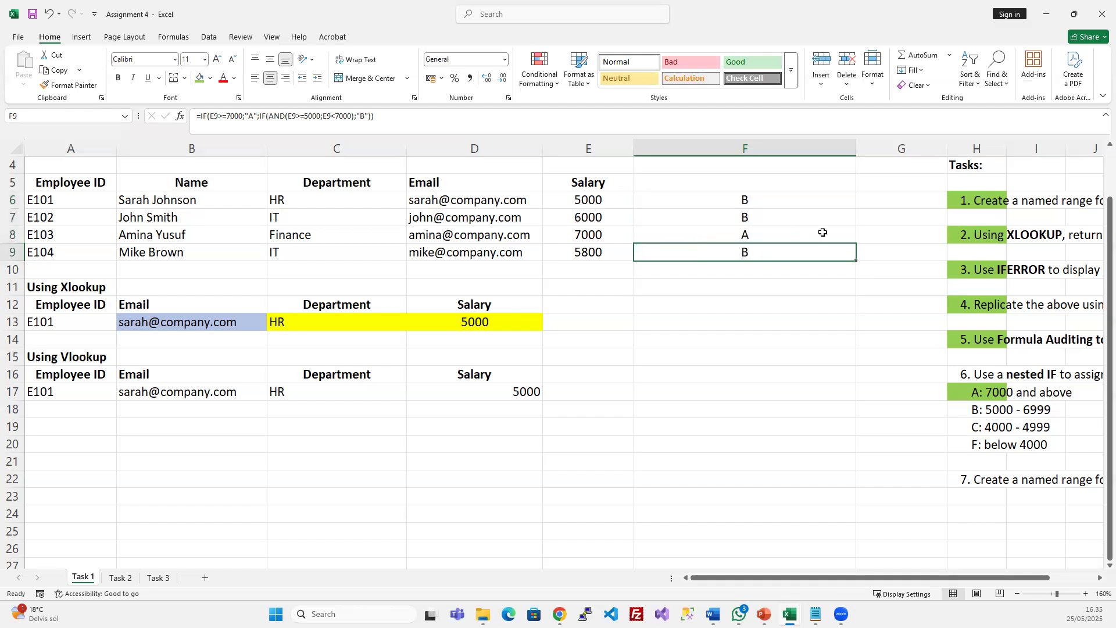
pyautogui.click(709, 204)
pyautogui.click(714, 217)
pyautogui.click(741, 250)
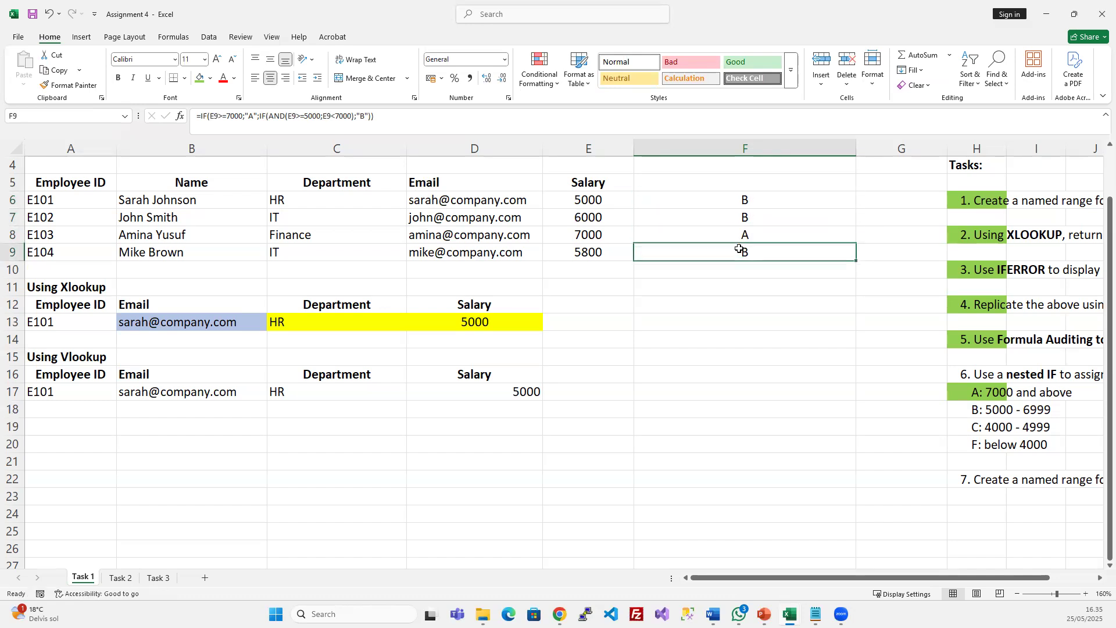
pyautogui.click(986, 408)
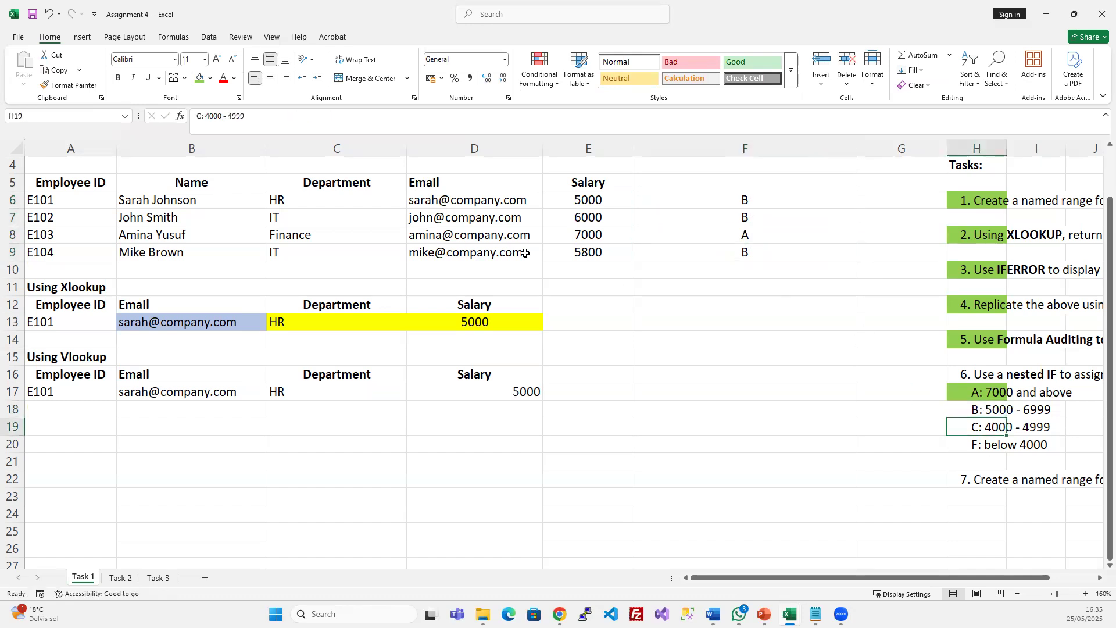
# Change the salary in E9 to 4000 and check F9's grade
pyautogui.click(601, 252)
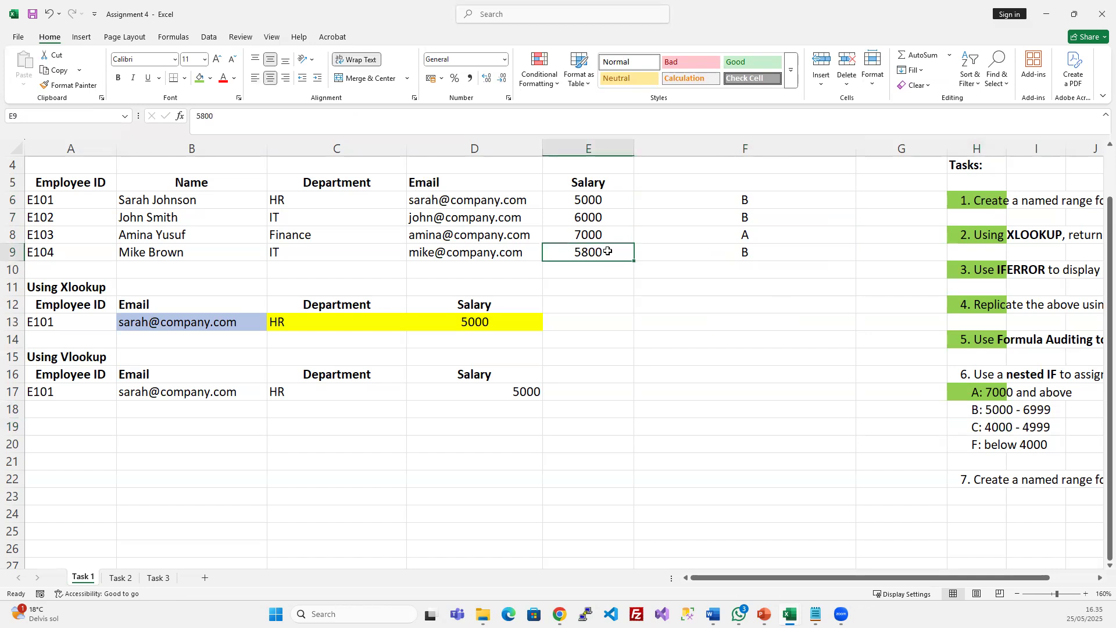
pyautogui.write('4')
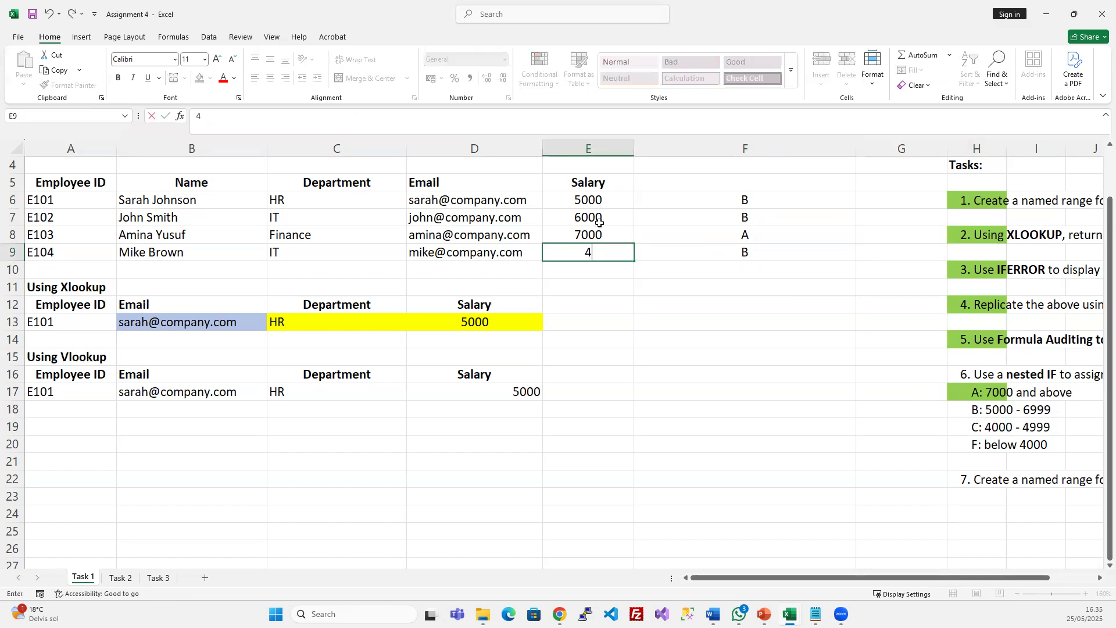
pyautogui.write('000')
pyautogui.press('Return')
pyautogui.click(750, 249)
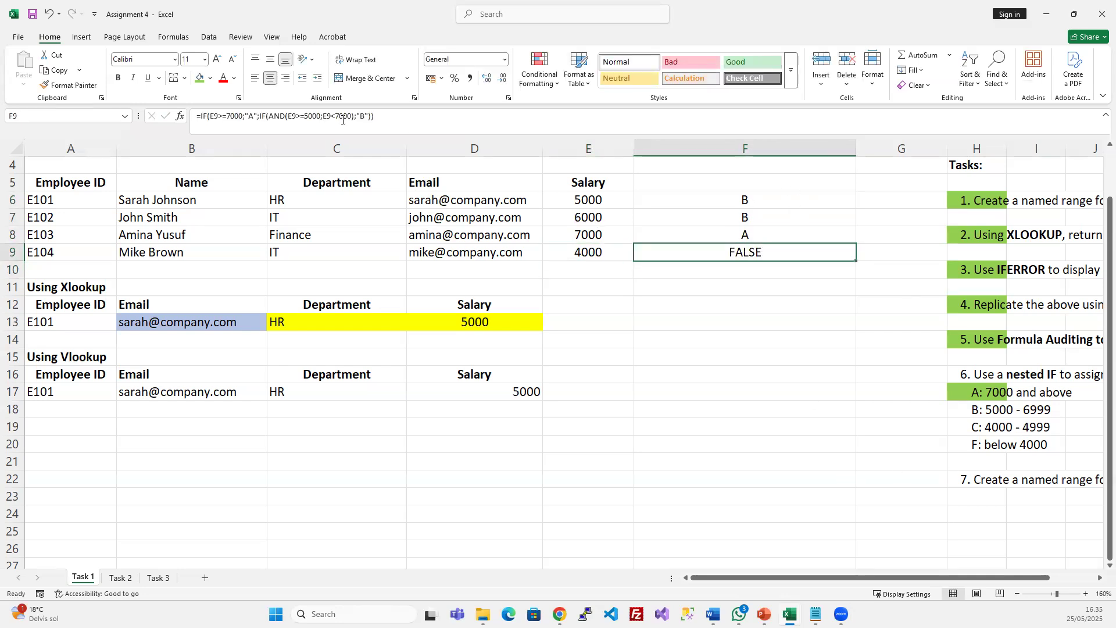
pyautogui.click(274, 115)
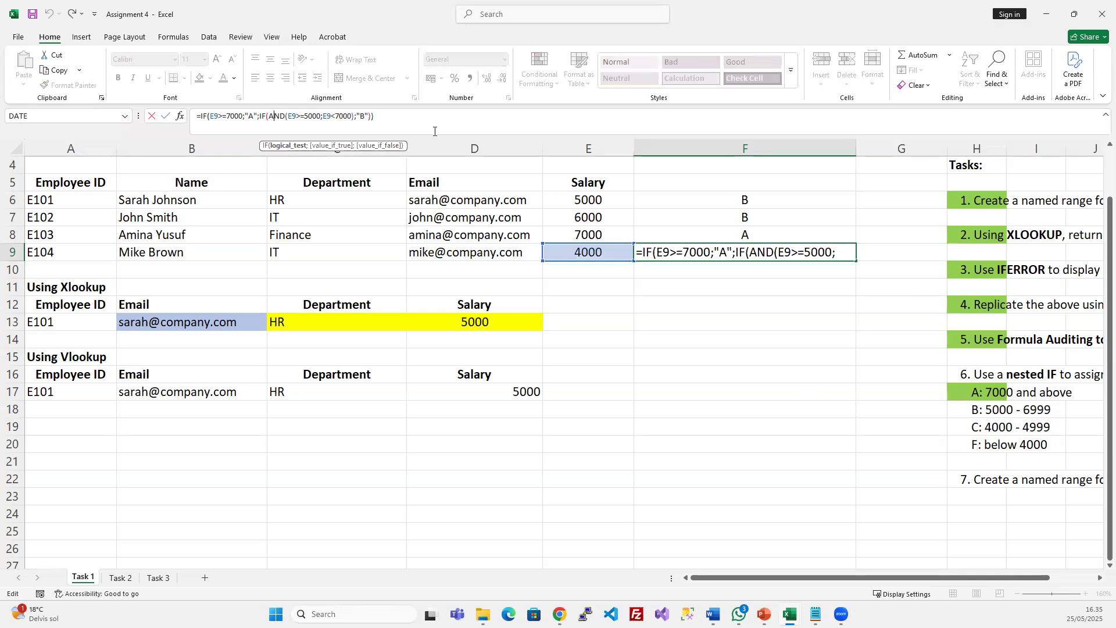
pyautogui.press('Escape')
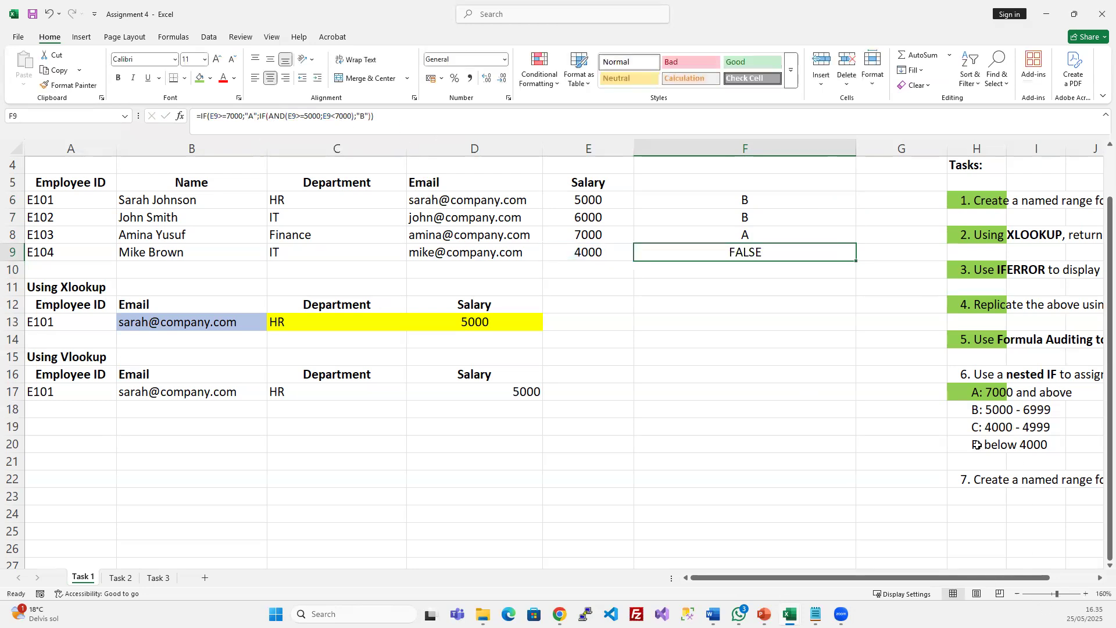
# Correct the H20 band label from F to 'D: below 4000'
pyautogui.doubleClick(977, 445)
pyautogui.press('BackSpace')
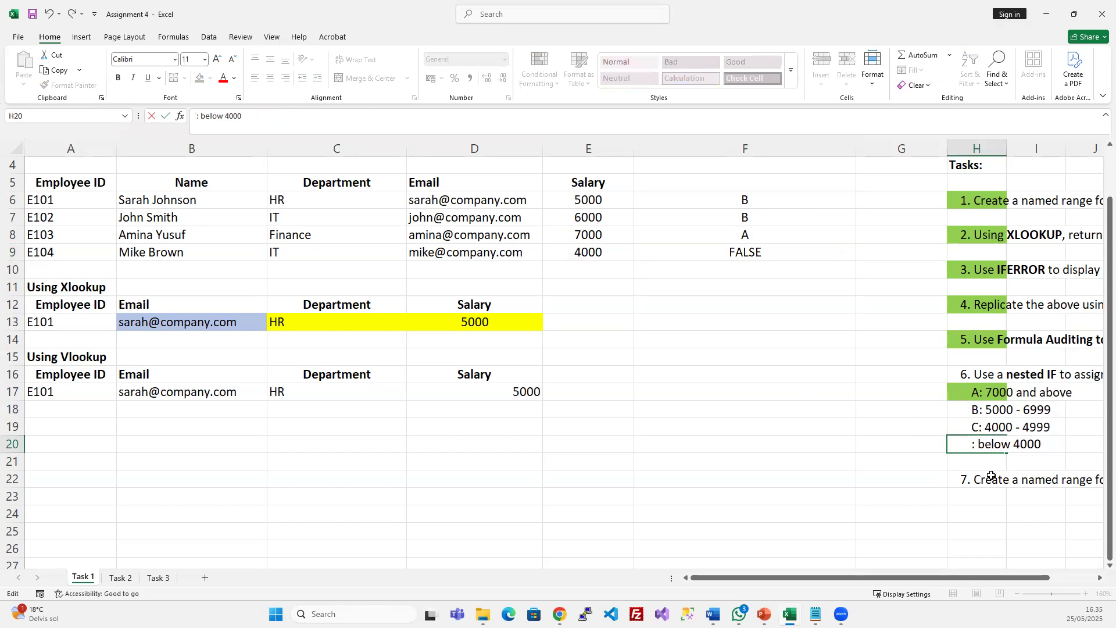
pyautogui.write('D')
pyautogui.press('Return')
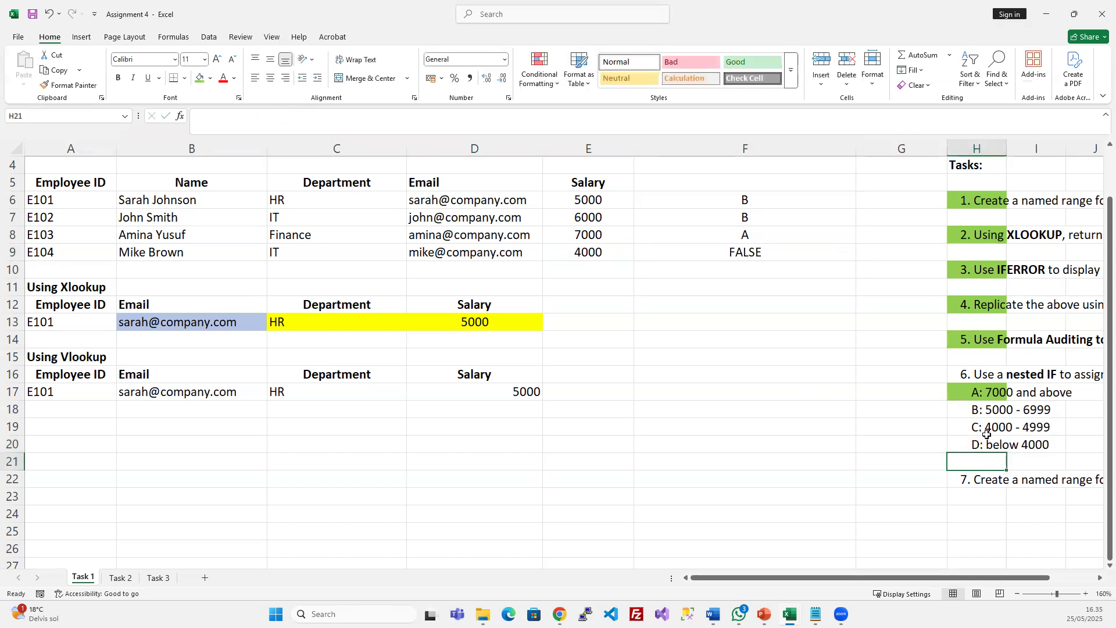
pyautogui.click(742, 256)
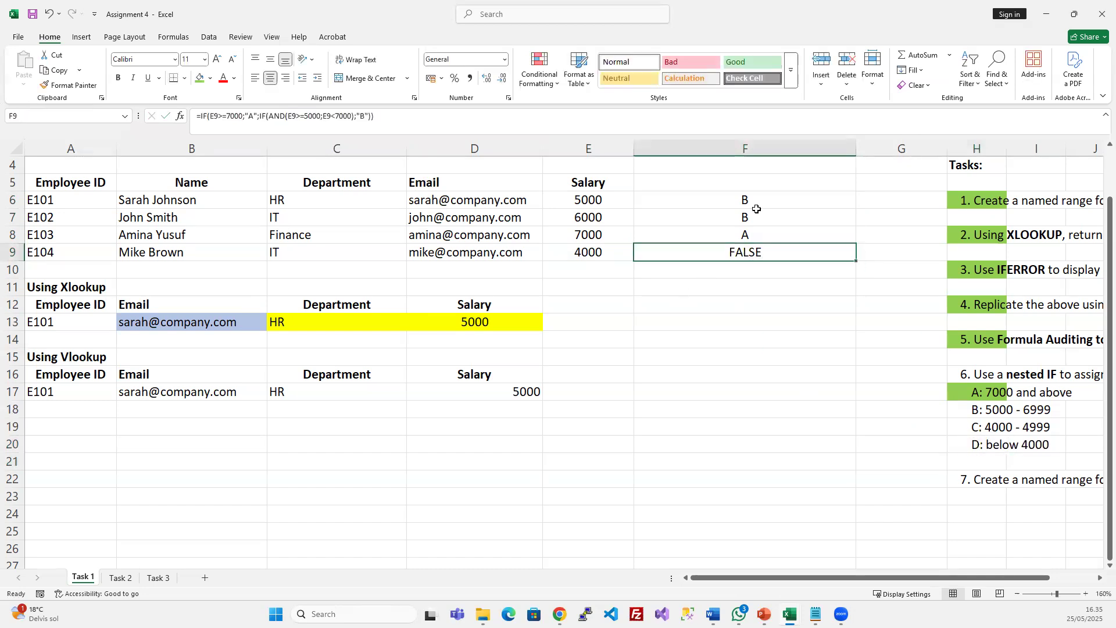
# Widen column F so F9's full grade formula is visible
pyautogui.click(352, 116)
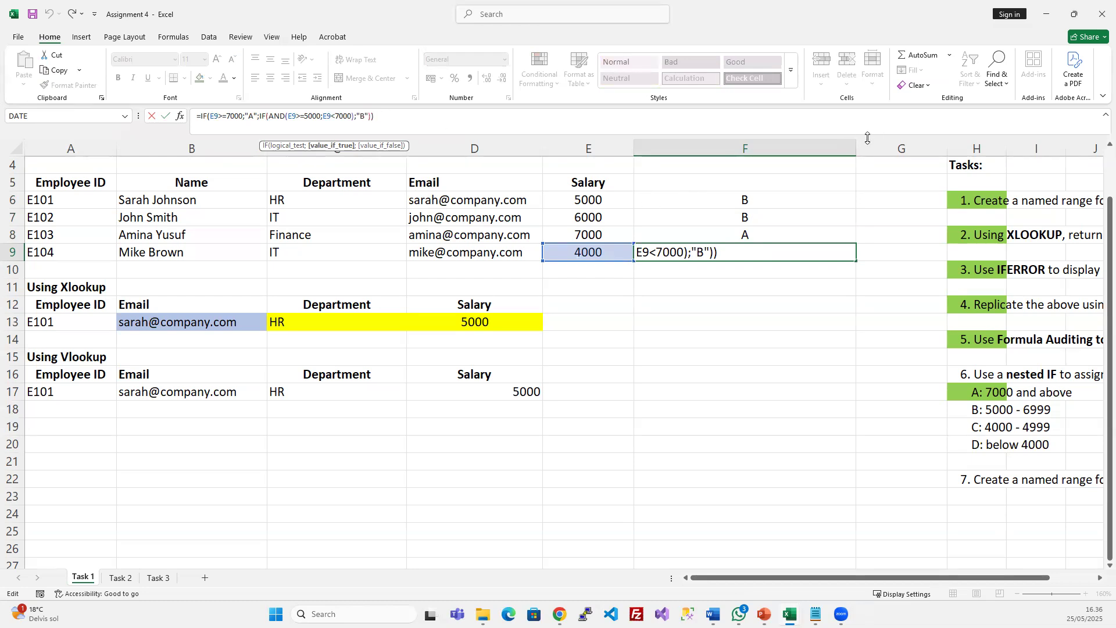
pyautogui.moveTo(937, 578); pyautogui.dragTo(988, 593)
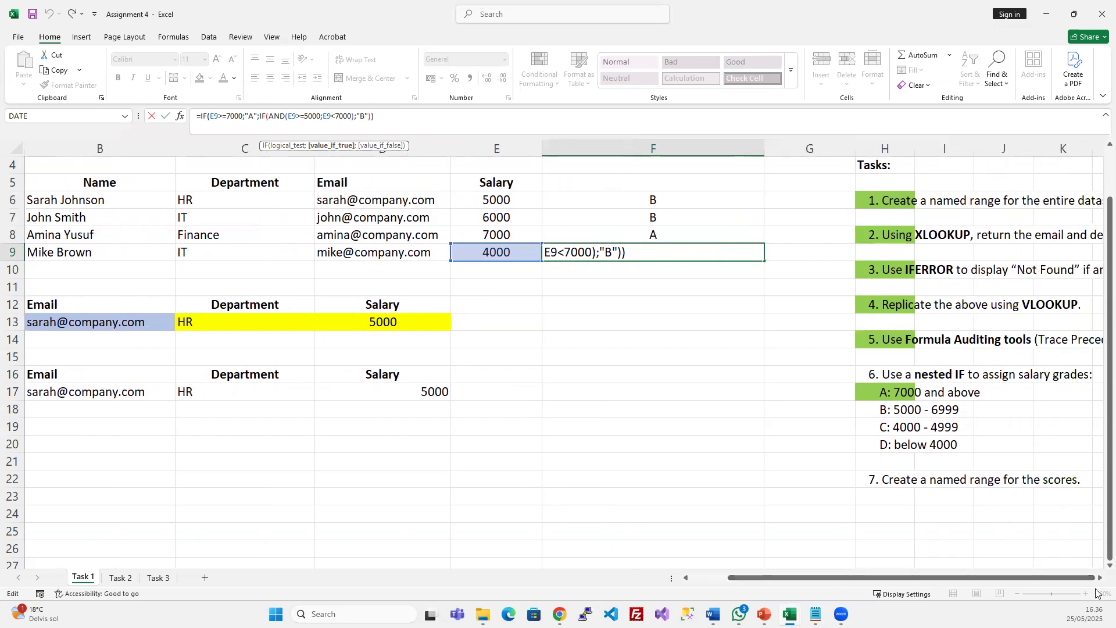
pyautogui.click(1099, 578)
pyautogui.click(1100, 577)
pyautogui.click(1100, 577)
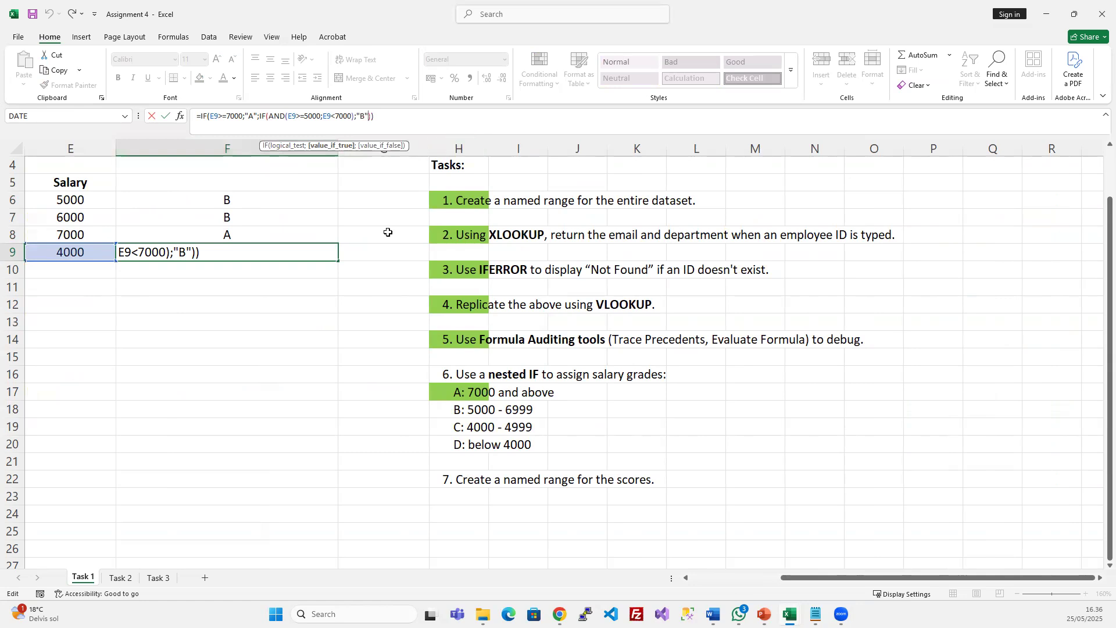
pyautogui.click(371, 204)
pyautogui.moveTo(342, 147); pyautogui.dragTo(541, 152)
pyautogui.click(321, 253)
# Duplicate F9's IF(AND…) clause after the B result, with bounds 4000 and 5000
pyautogui.press('F2')
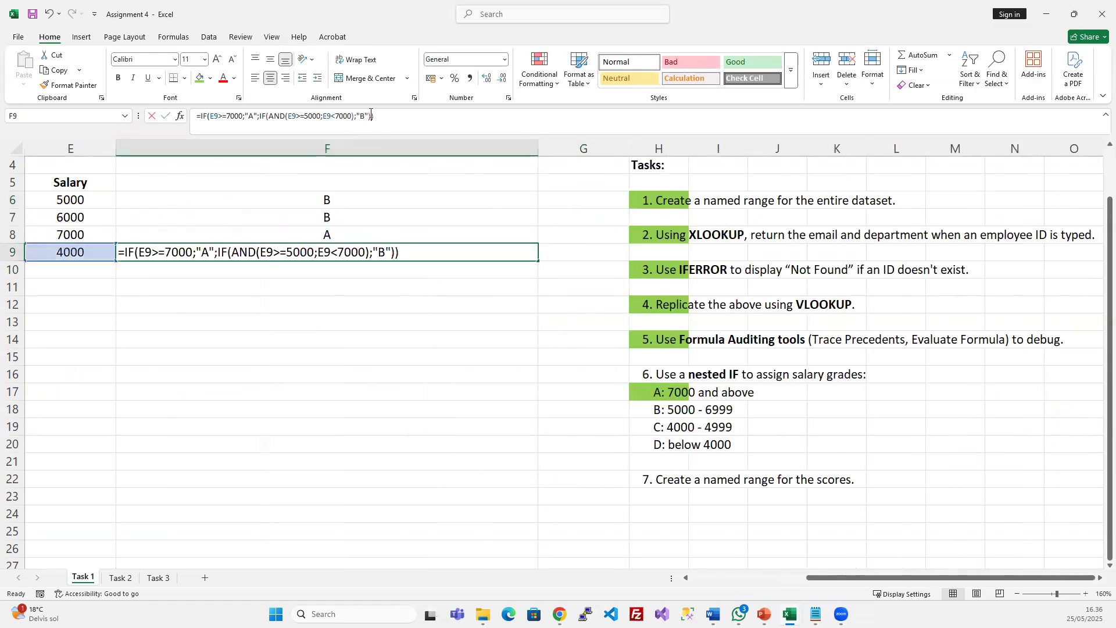
pyautogui.click(387, 253)
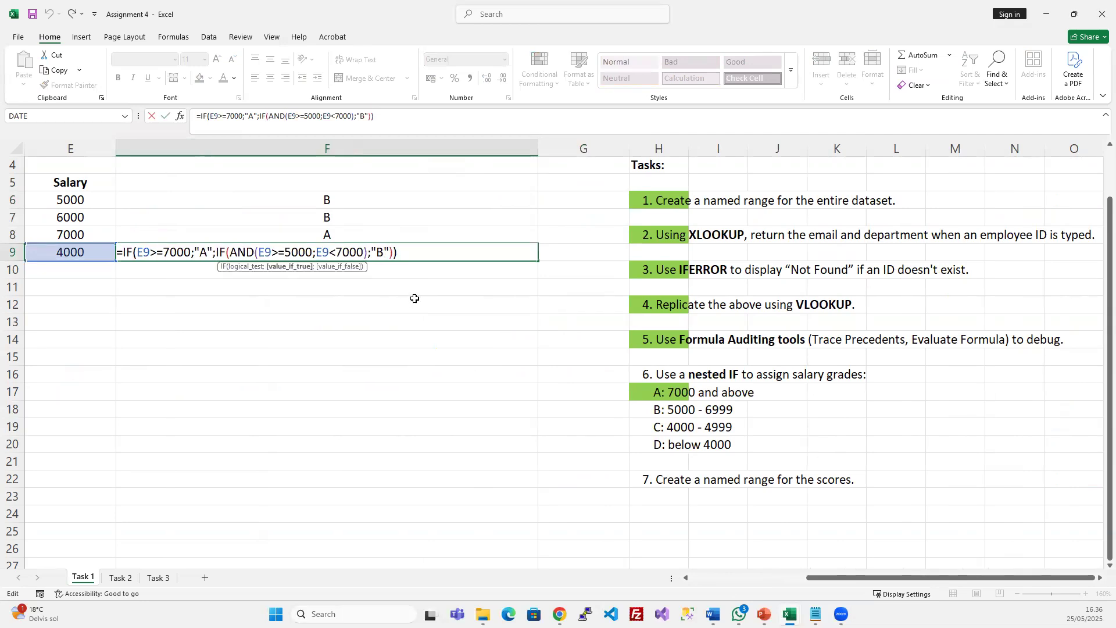
pyautogui.write(';')
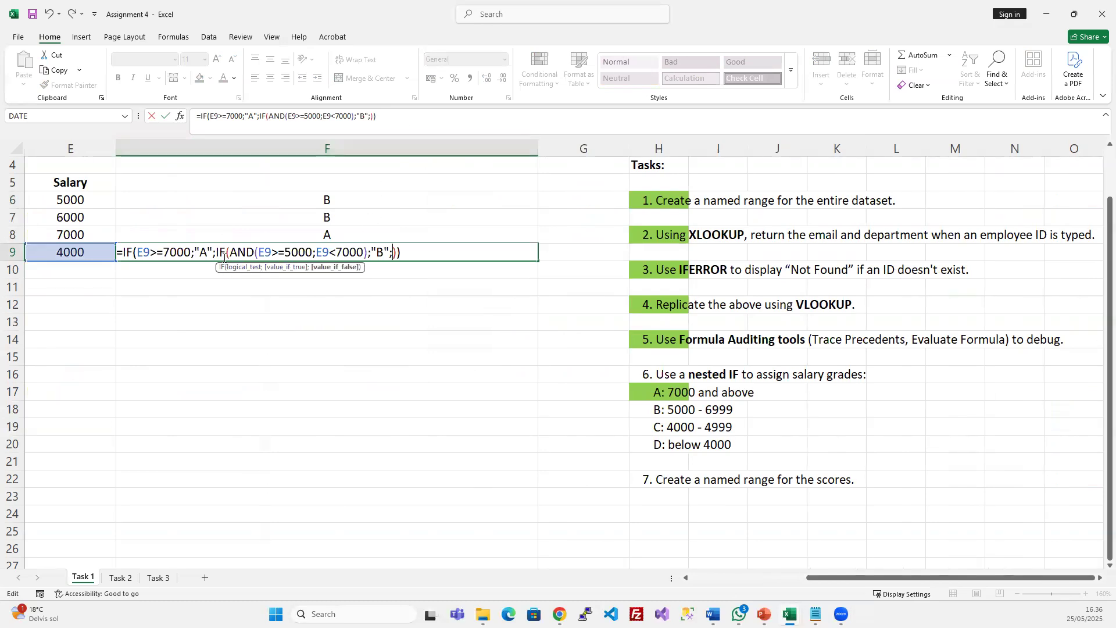
pyautogui.moveTo(393, 251); pyautogui.dragTo(216, 253)
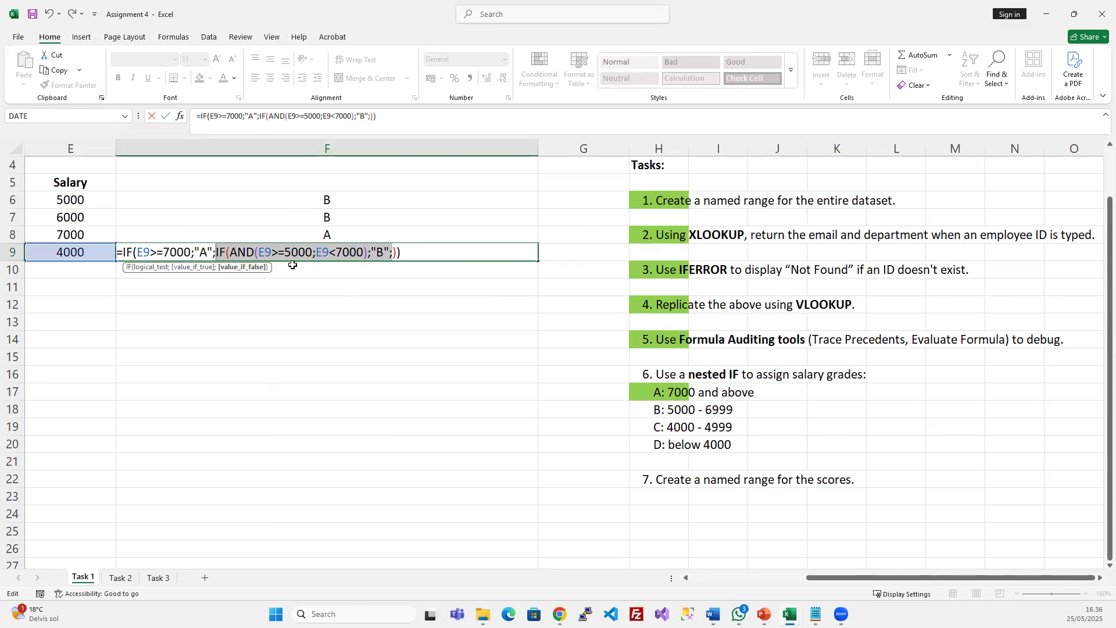
pyautogui.hotkey('ctrl', 'c')
pyautogui.click(393, 254)
pyautogui.hotkey('ctrl', 'v')
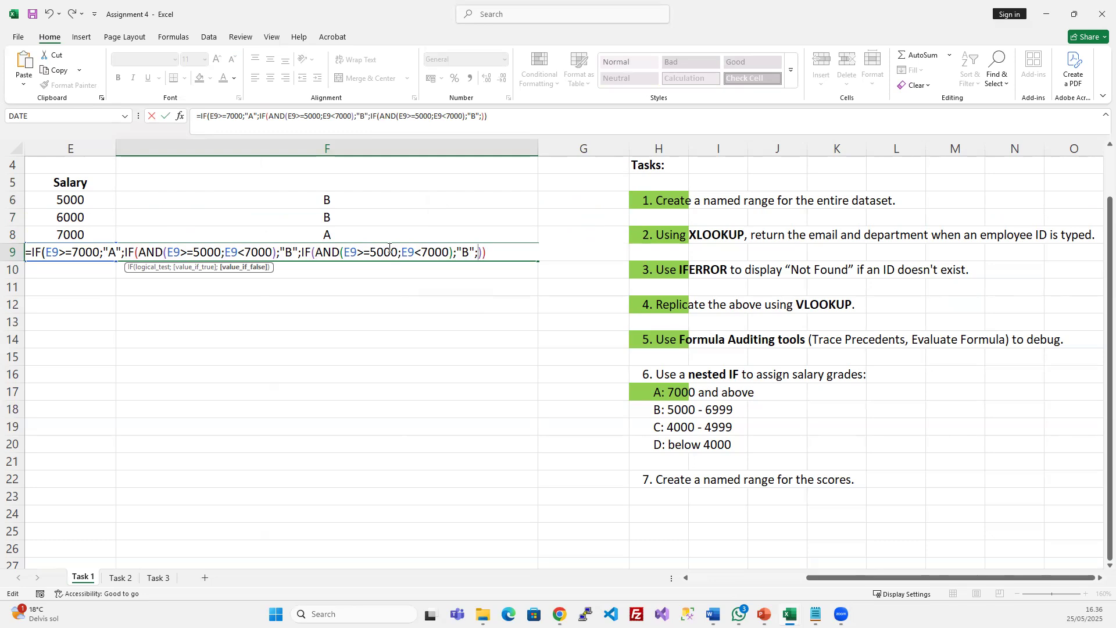
pyautogui.click(377, 251)
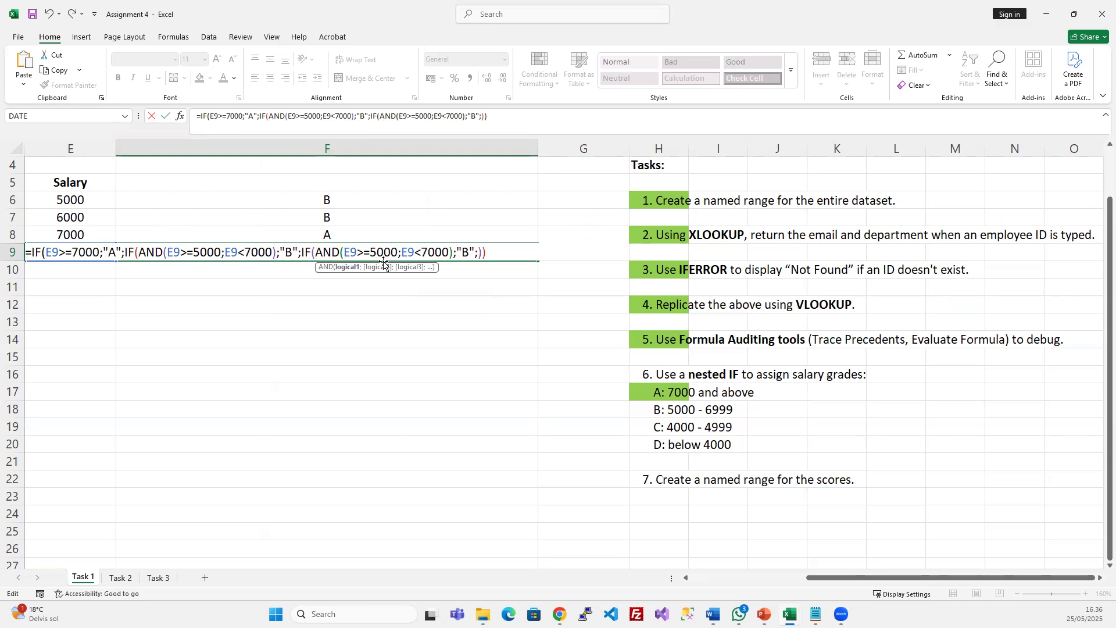
pyautogui.press('BackSpace')
pyautogui.write('4')
pyautogui.press('BackSpace')
pyautogui.write('5')
# Set the new clause's result to "C", close the bracket, and commit F9
pyautogui.click(471, 251)
pyautogui.press('BackSpace')
pyautogui.write('c')
pyautogui.press('BackSpace')
pyautogui.write('C')
pyautogui.click(491, 252)
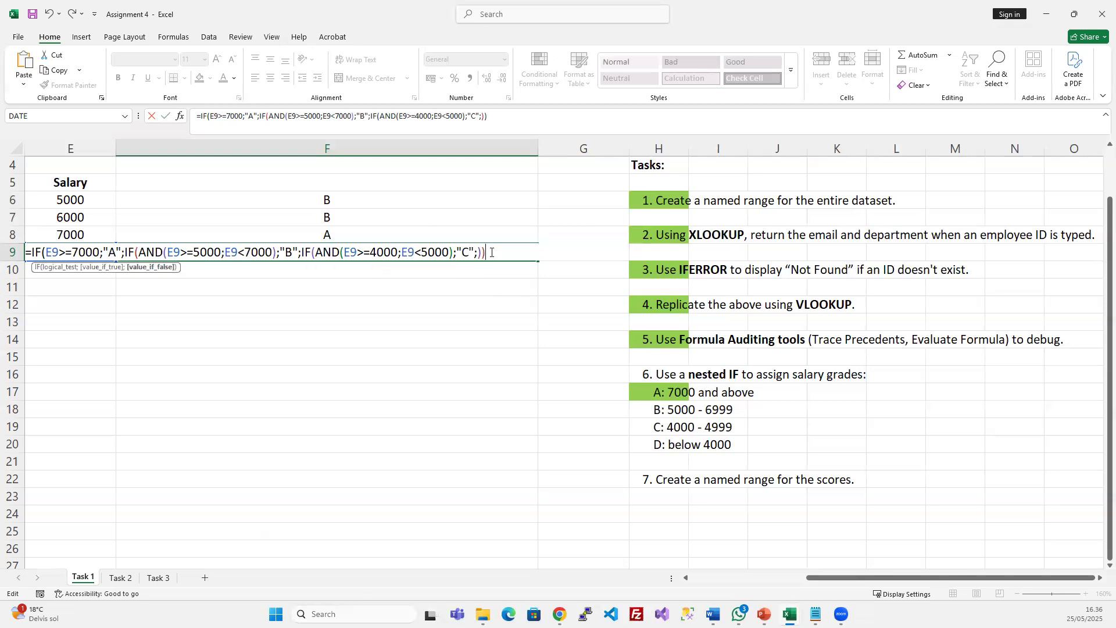
pyautogui.write(')')
pyautogui.press('Return')
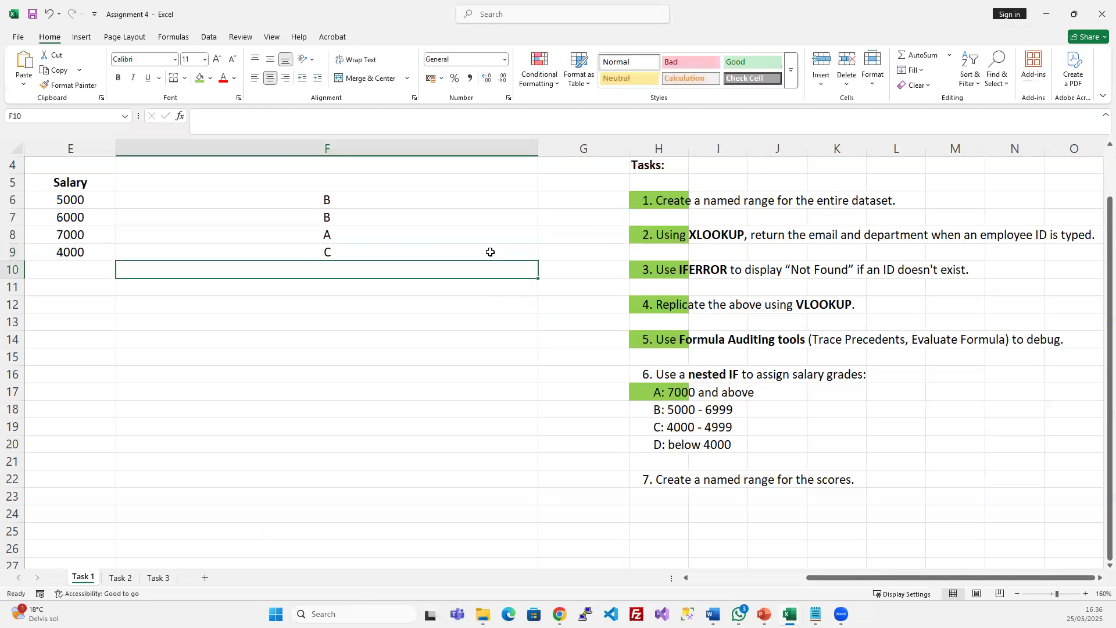
# Copy F9's finished grade formula into F6 through F8
pyautogui.click(319, 248)
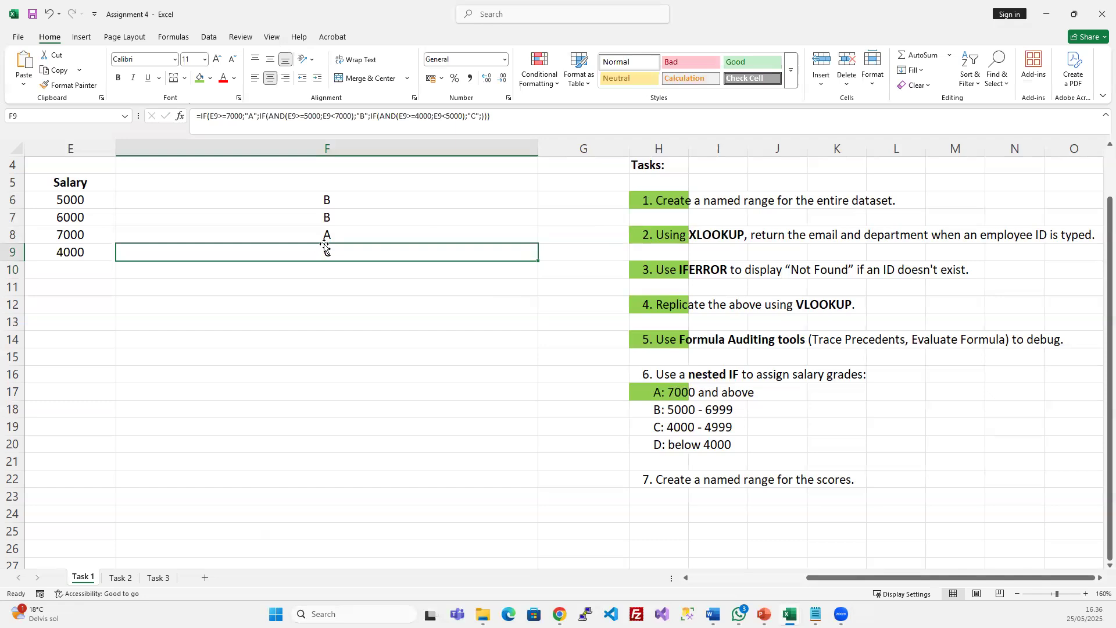
pyautogui.hotkey('ctrl', 'c')
pyautogui.click(345, 198)
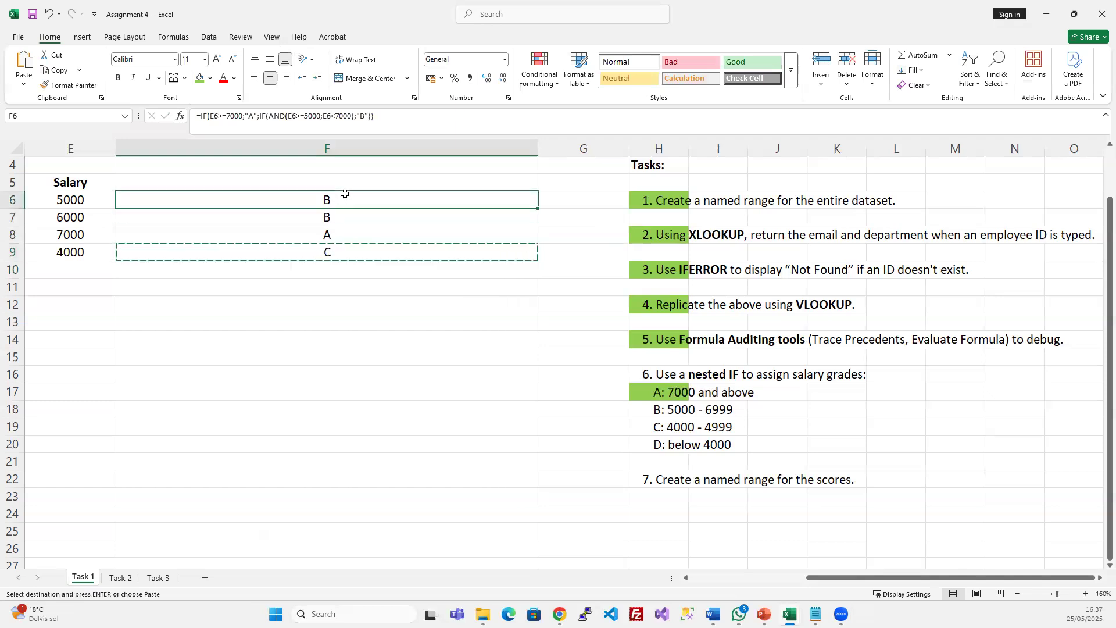
pyautogui.hotkey('ctrl', 'v')
pyautogui.moveTo(349, 200); pyautogui.dragTo(340, 246)
# Check the copied grade formulas in F6:F9 against the D: below 4000 band
pyautogui.press('Escape')
pyautogui.click(341, 239)
pyautogui.hotkey('ctrl', 'Up')
pyautogui.hotkey('ctrl', 'Up')
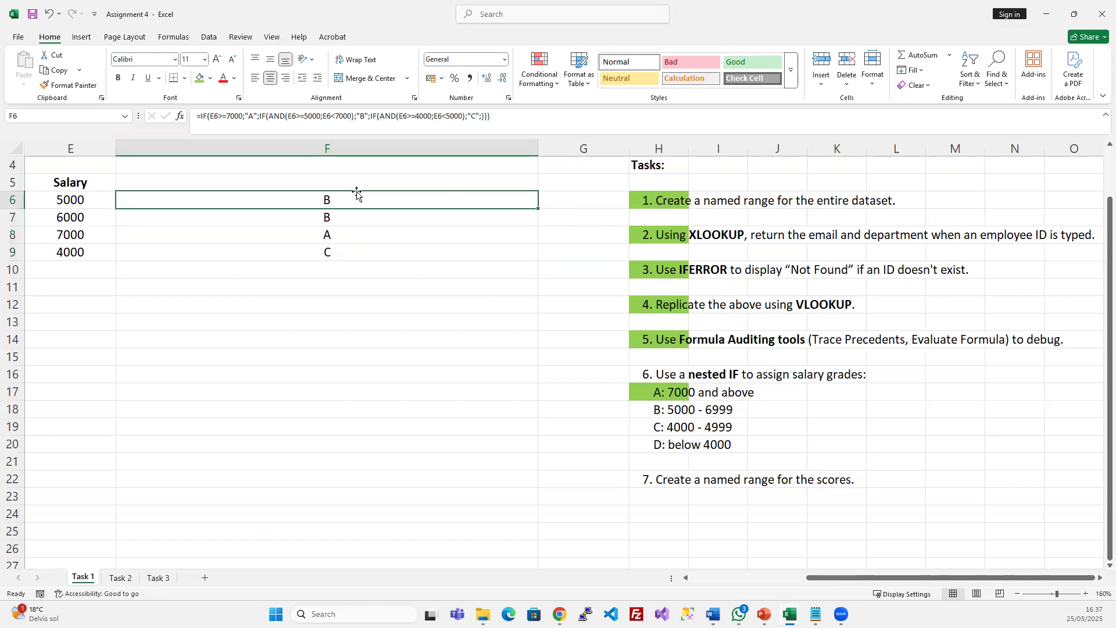
pyautogui.hotkey('ctrl', 'Down')
pyautogui.hotkey('ctrl', 'Down')
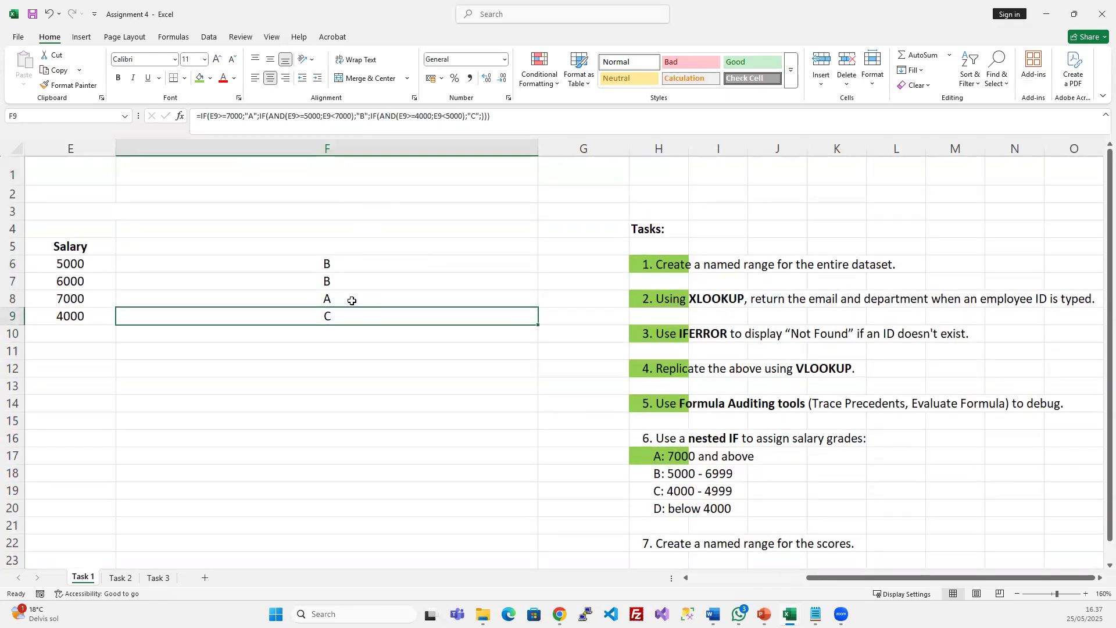
pyautogui.click(678, 510)
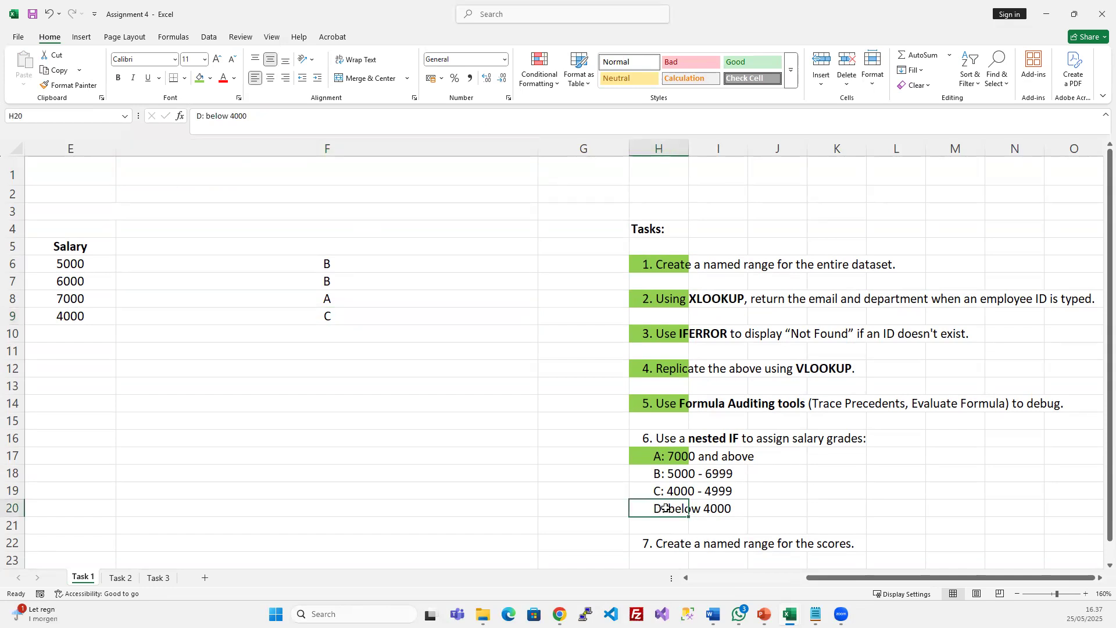
pyautogui.click(329, 266)
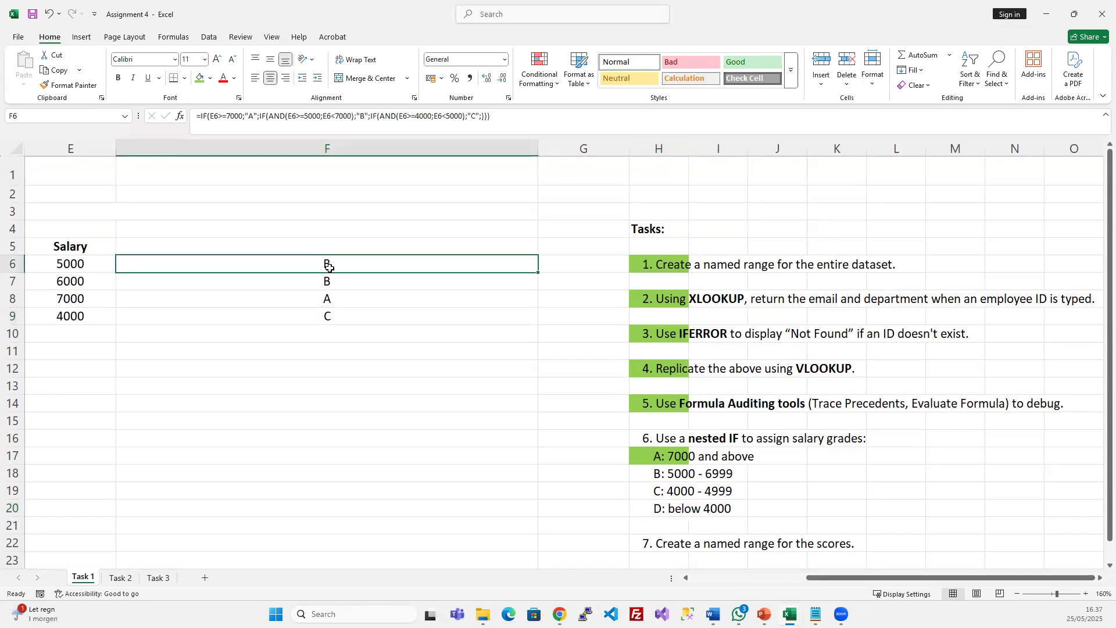
# Set E6's salary to 3000 and delete the stray semicolon in F6's formula
pyautogui.click(70, 263)
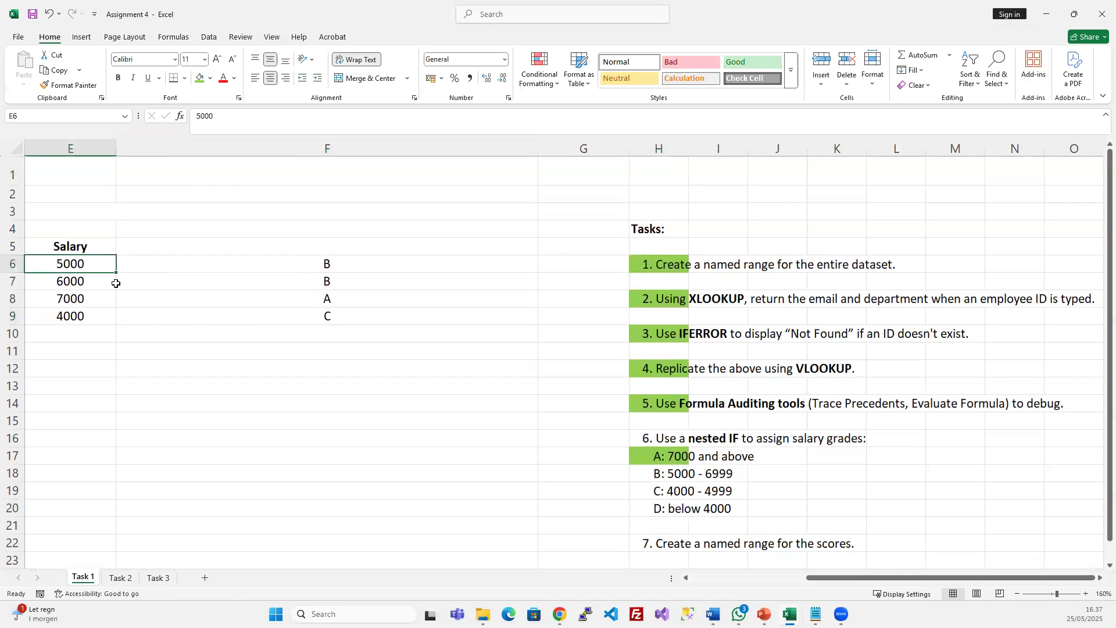
pyautogui.write('3000')
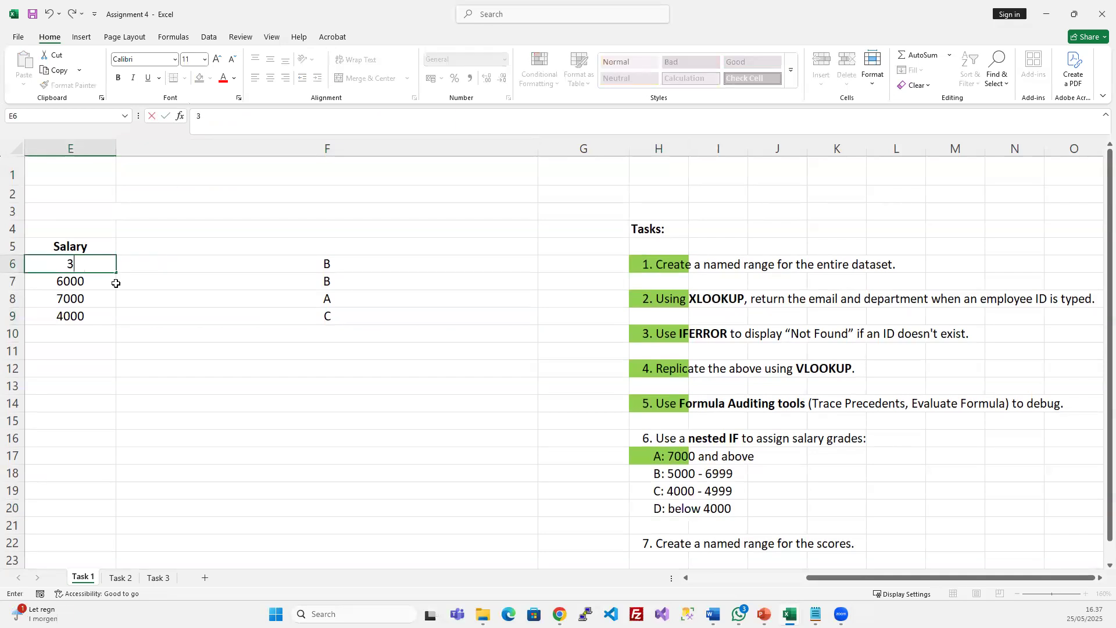
pyautogui.press('Return')
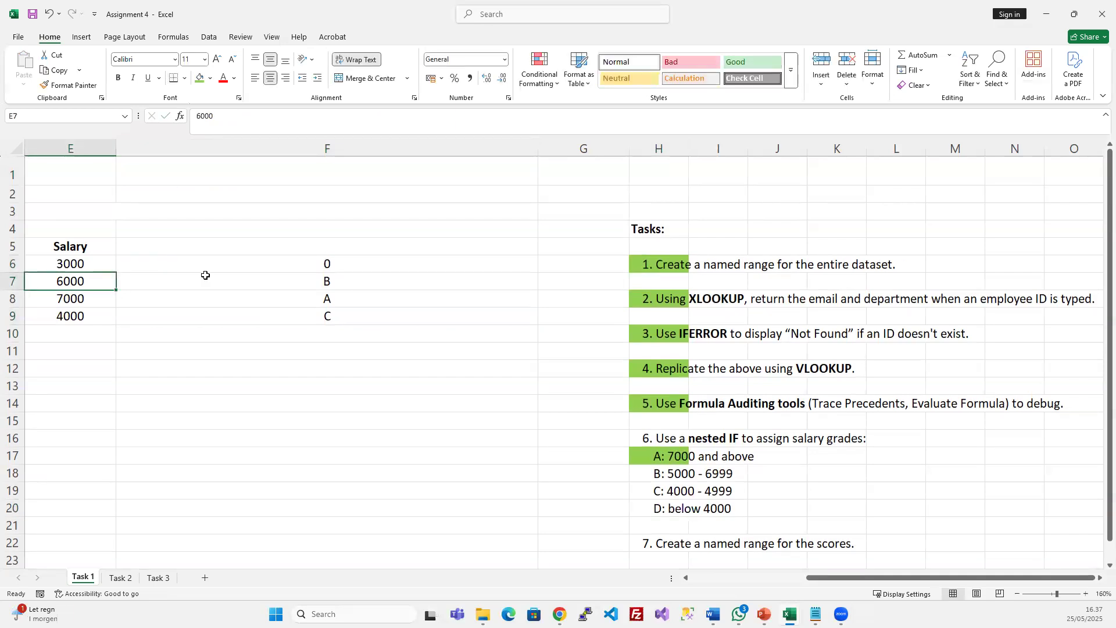
pyautogui.click(327, 265)
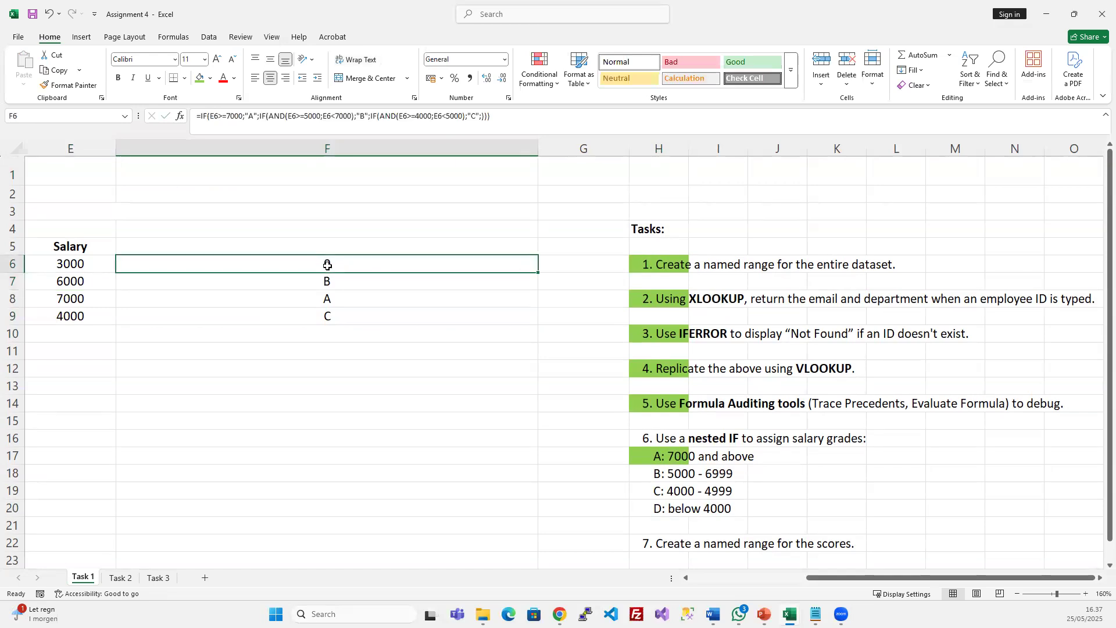
pyautogui.click(481, 116)
pyautogui.press('BackSpace')
pyautogui.press('Return')
# Recheck grades F6:F9 against the D band and reopen F6's formula
pyautogui.moveTo(334, 264); pyautogui.dragTo(335, 312)
pyautogui.click(349, 294)
pyautogui.click(362, 263)
pyautogui.click(663, 510)
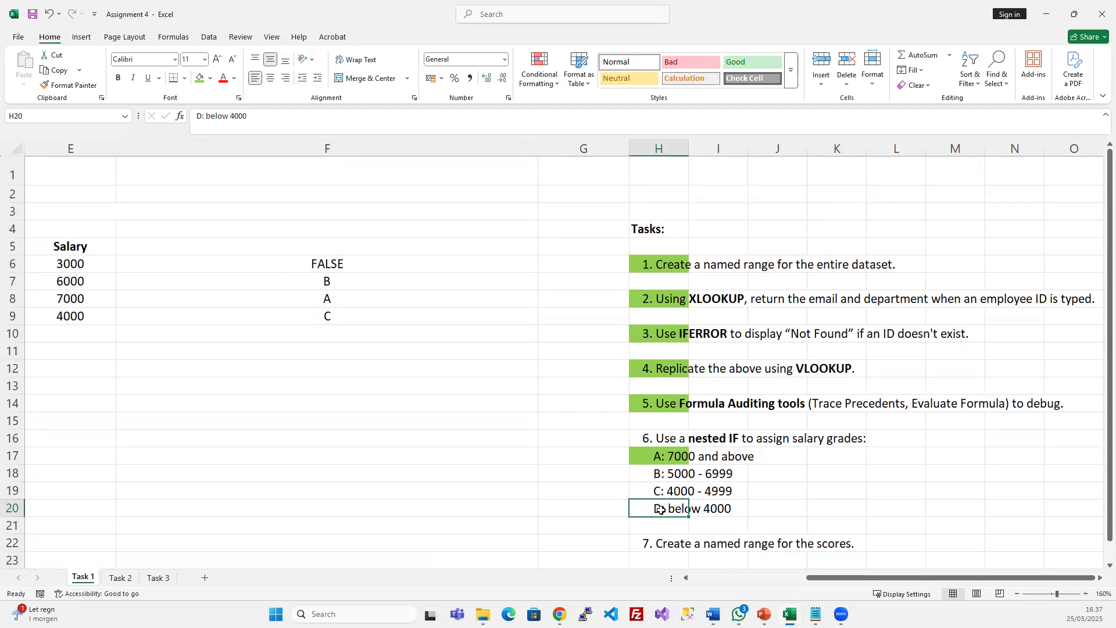
pyautogui.click(348, 266)
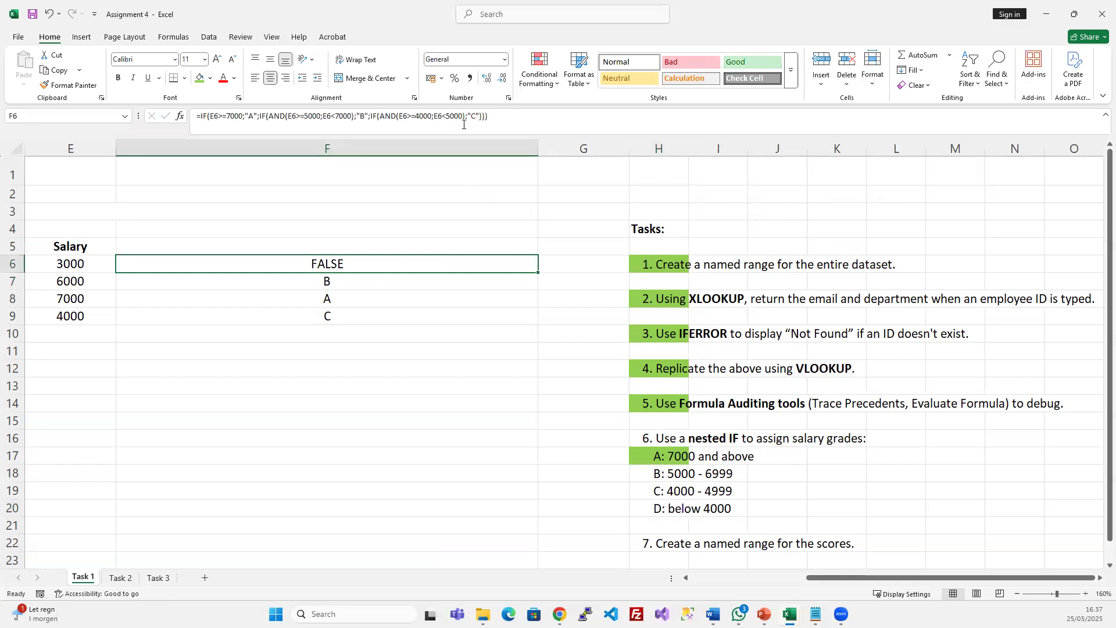
pyautogui.click(377, 116)
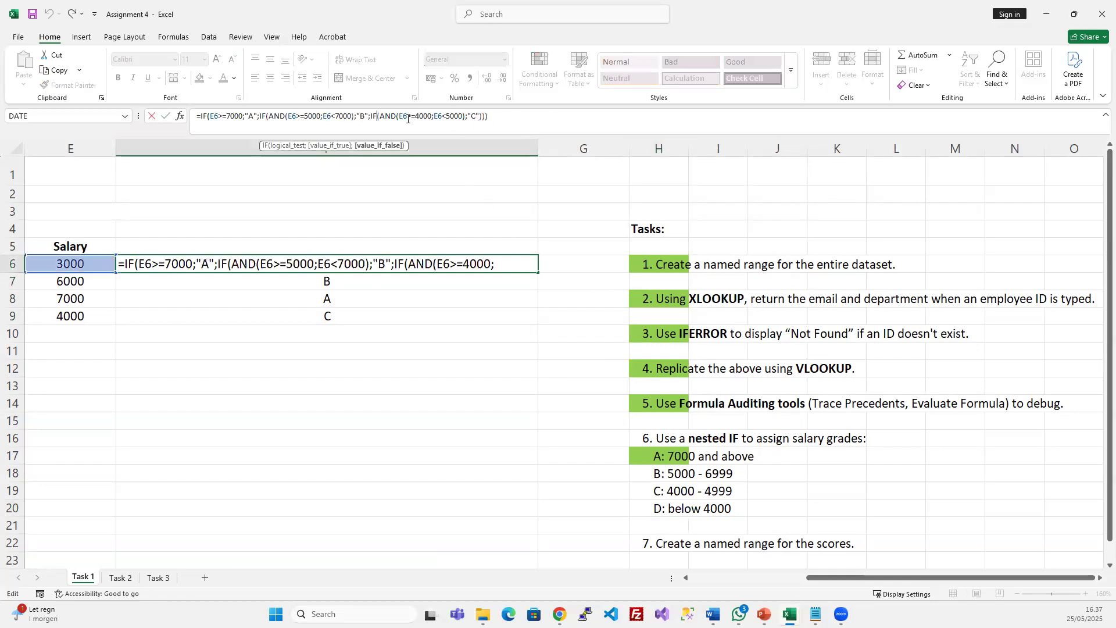
# Paste a copy of the C-grade IF clause after the "C" result in F6
pyautogui.click(479, 114)
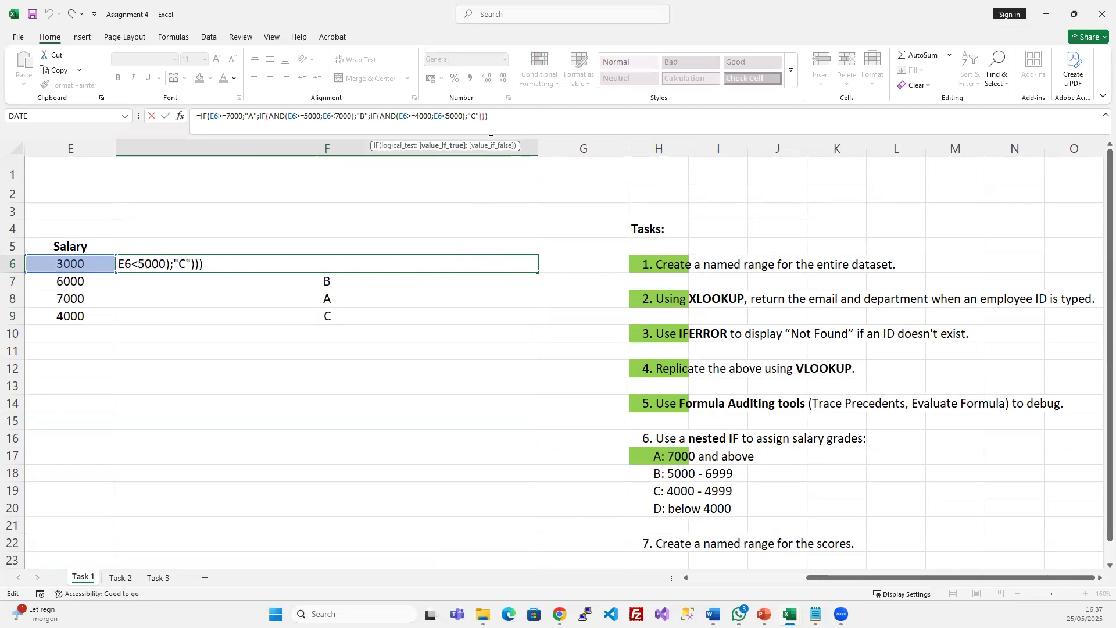
pyautogui.click(371, 116)
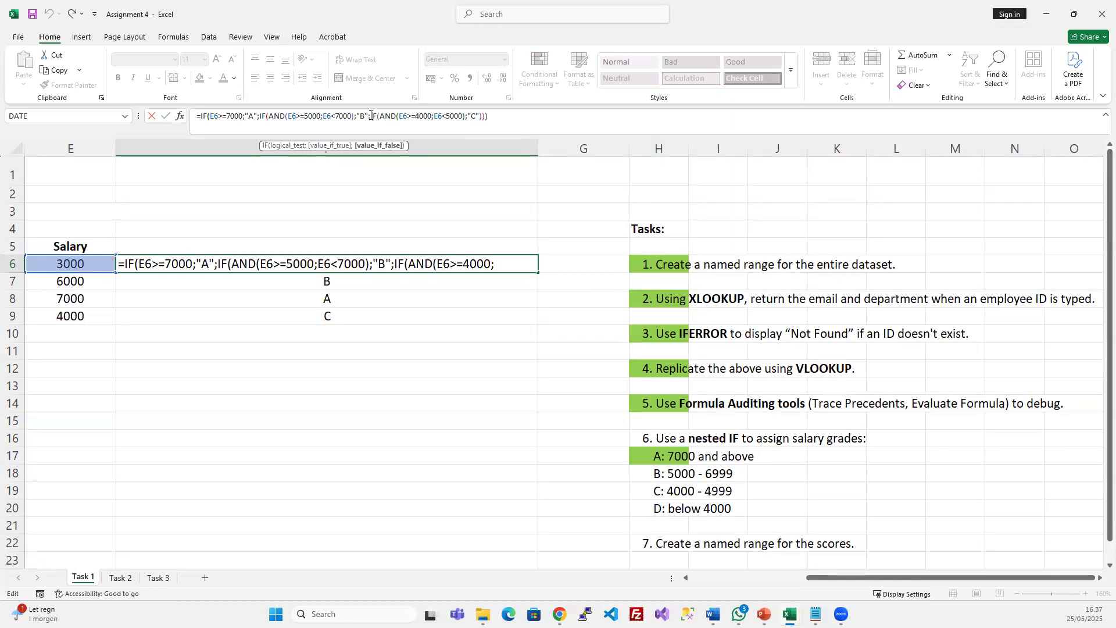
pyautogui.moveTo(374, 116); pyautogui.dragTo(489, 127)
pyautogui.hotkey('ctrl', 'c')
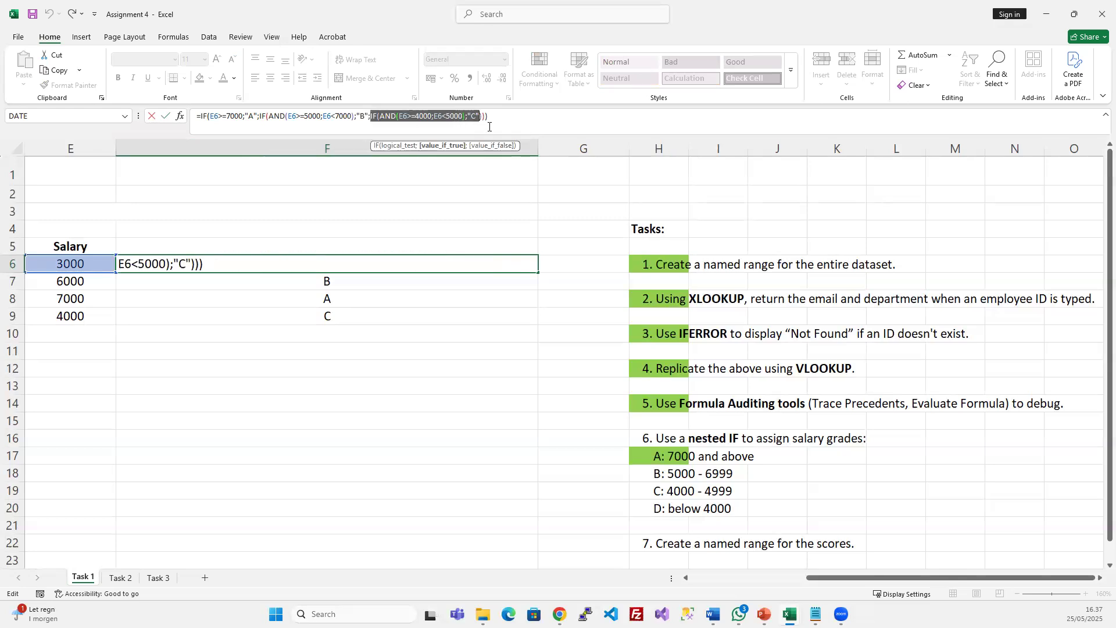
pyautogui.click(488, 127)
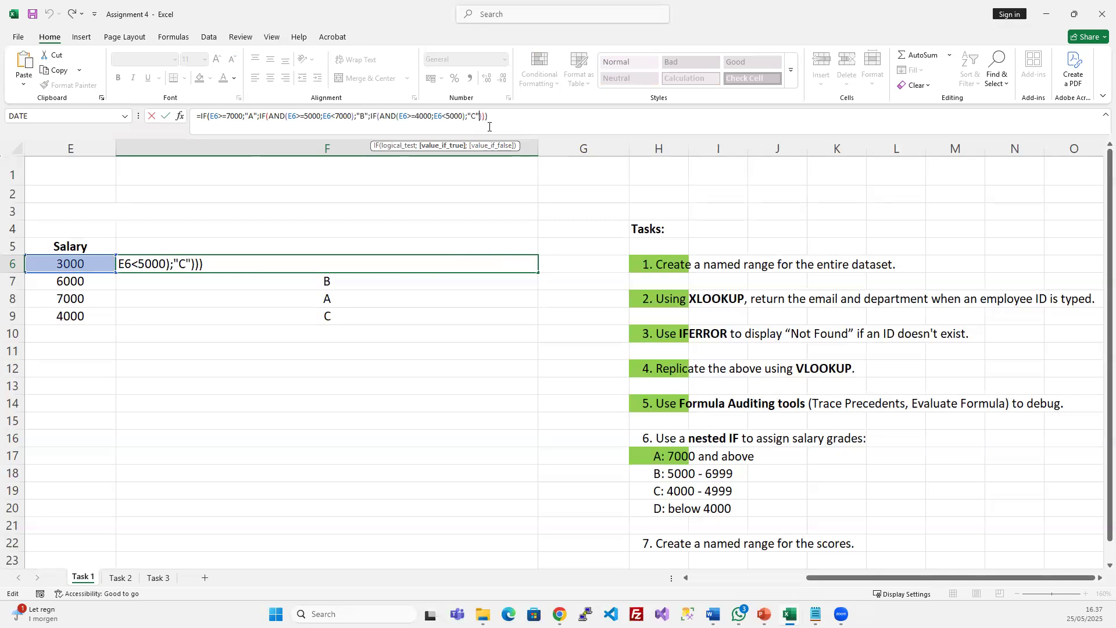
pyautogui.write(';')
pyautogui.hotkey('ctrl', 'v')
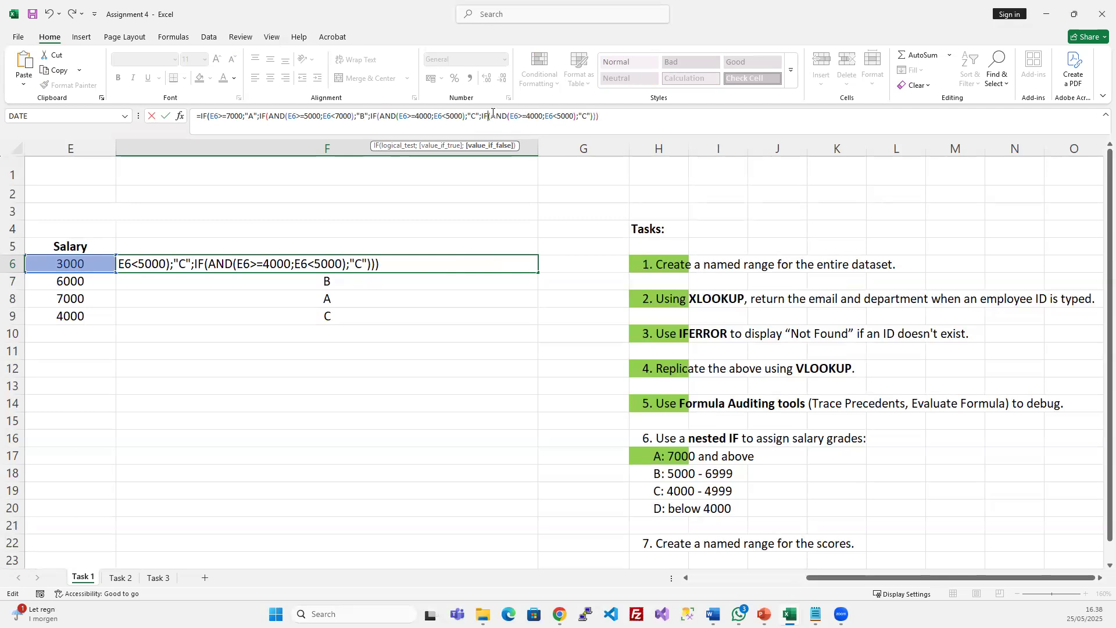
# Replace the copied AND test with E6<4000
pyautogui.moveTo(491, 115); pyautogui.dragTo(579, 135)
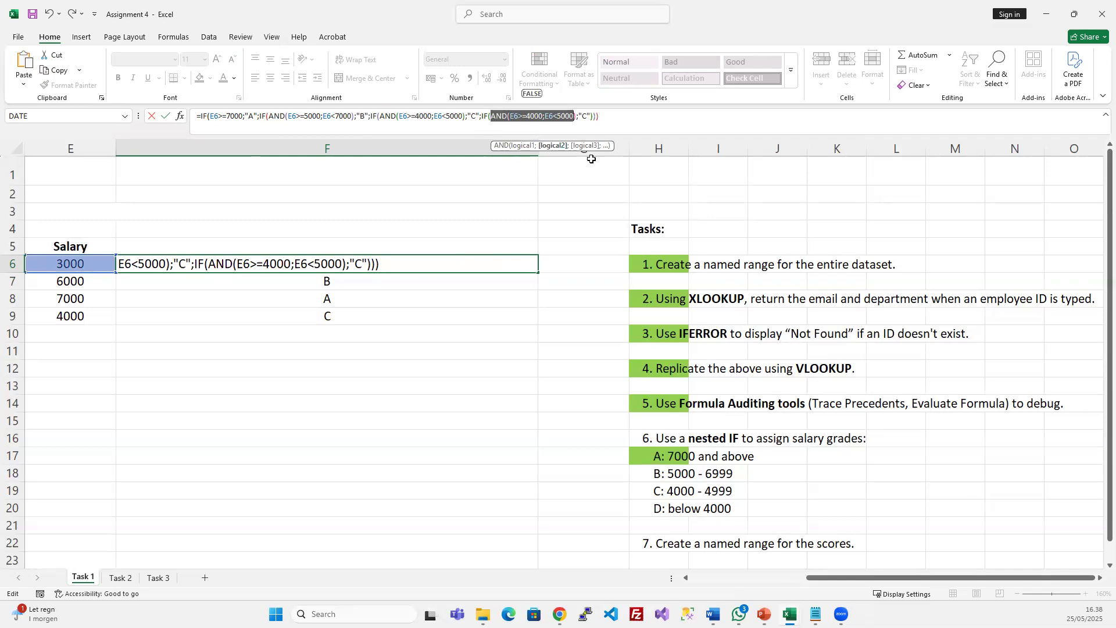
pyautogui.press('Left')
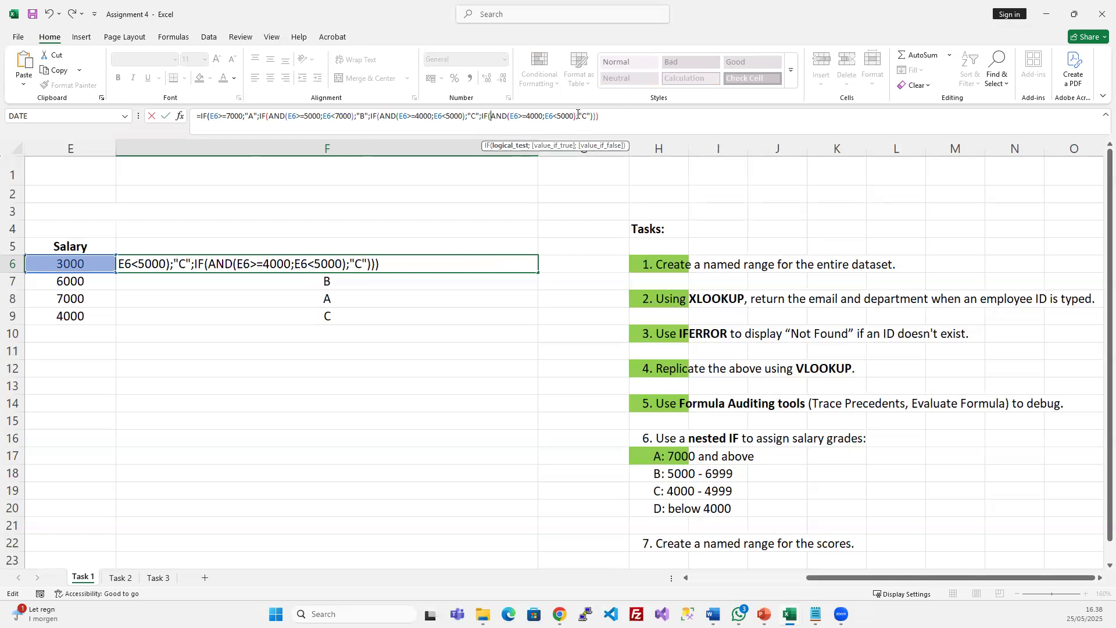
pyautogui.moveTo(577, 116); pyautogui.dragTo(492, 119)
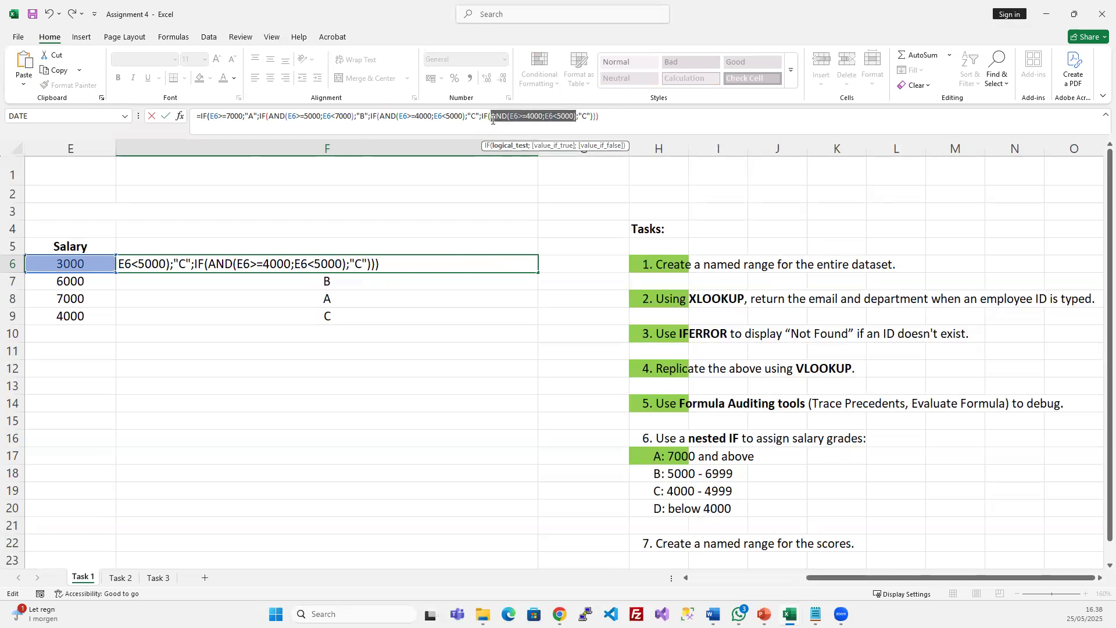
pyautogui.press('BackSpace')
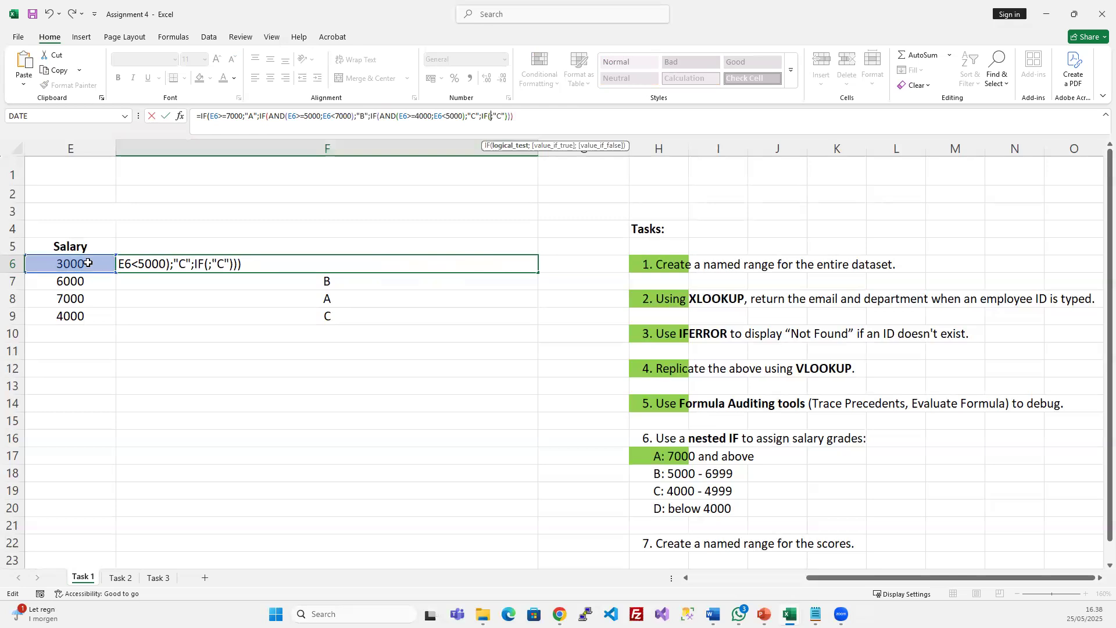
pyautogui.click(70, 262)
pyautogui.write('<4000')
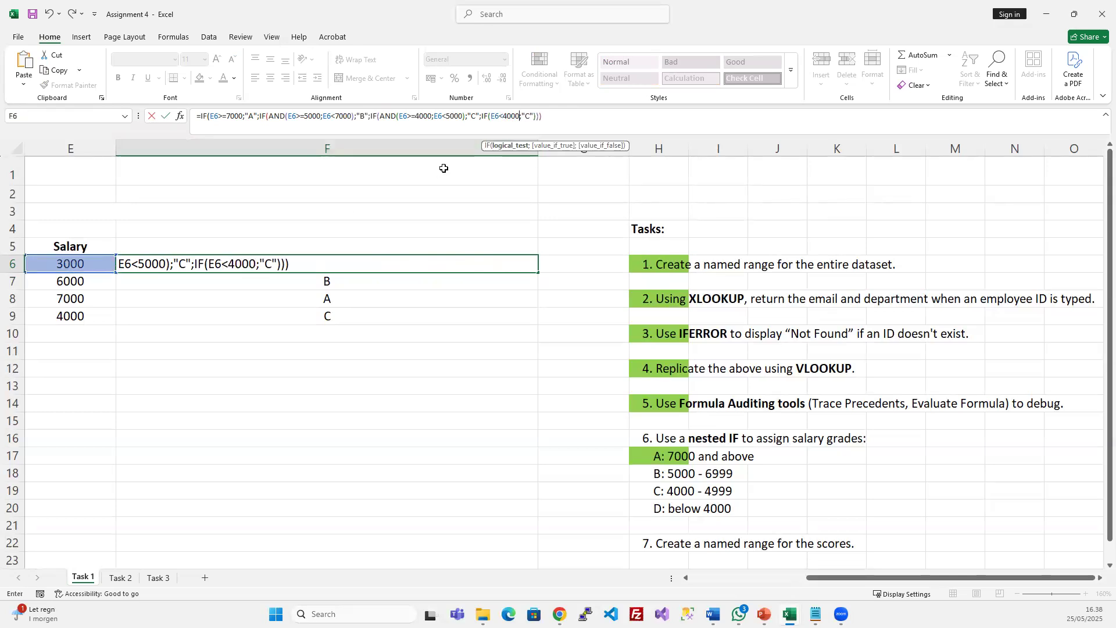
# Change the last result to "D", add the closing bracket, and commit F6
pyautogui.click(531, 115)
pyautogui.press('BackSpace')
pyautogui.write('D')
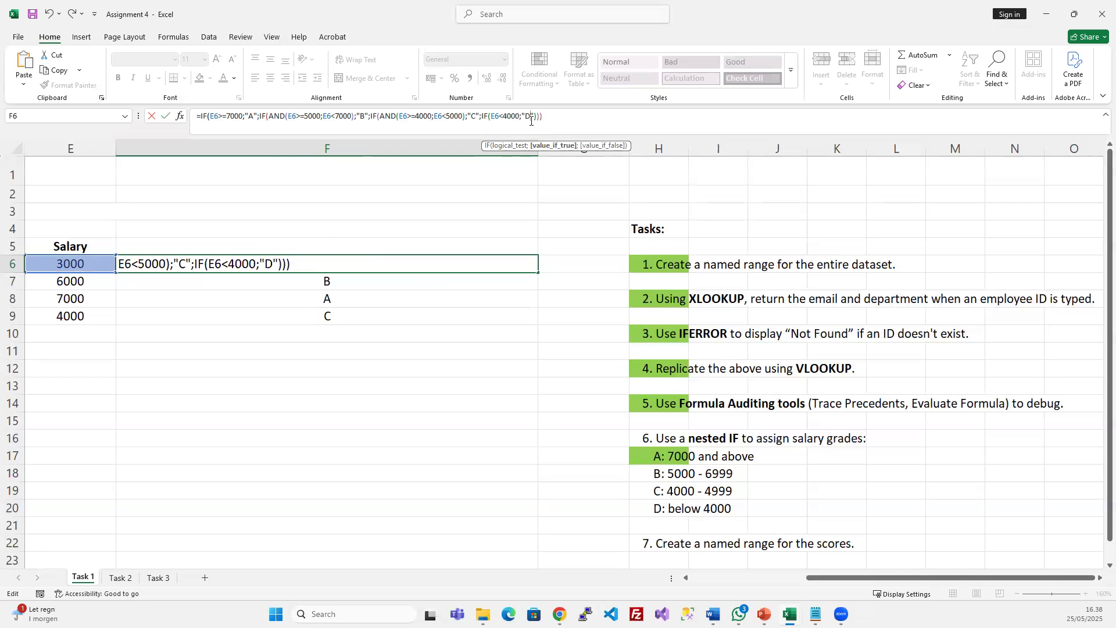
pyautogui.press('End')
pyautogui.write(')')
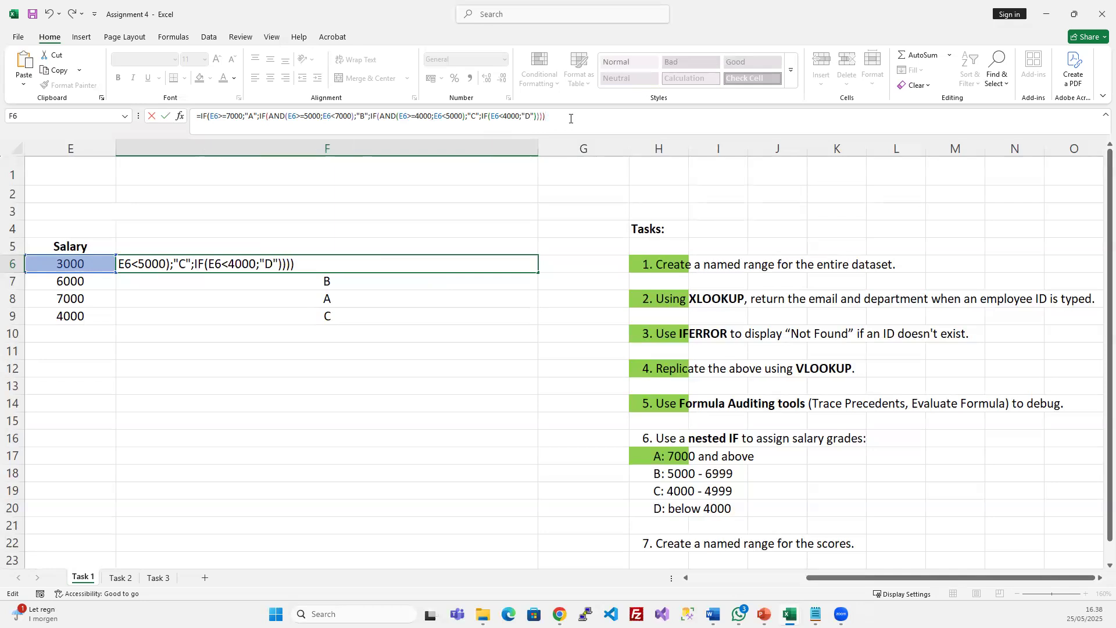
pyautogui.press('Return')
pyautogui.moveTo(226, 265); pyautogui.dragTo(216, 311)
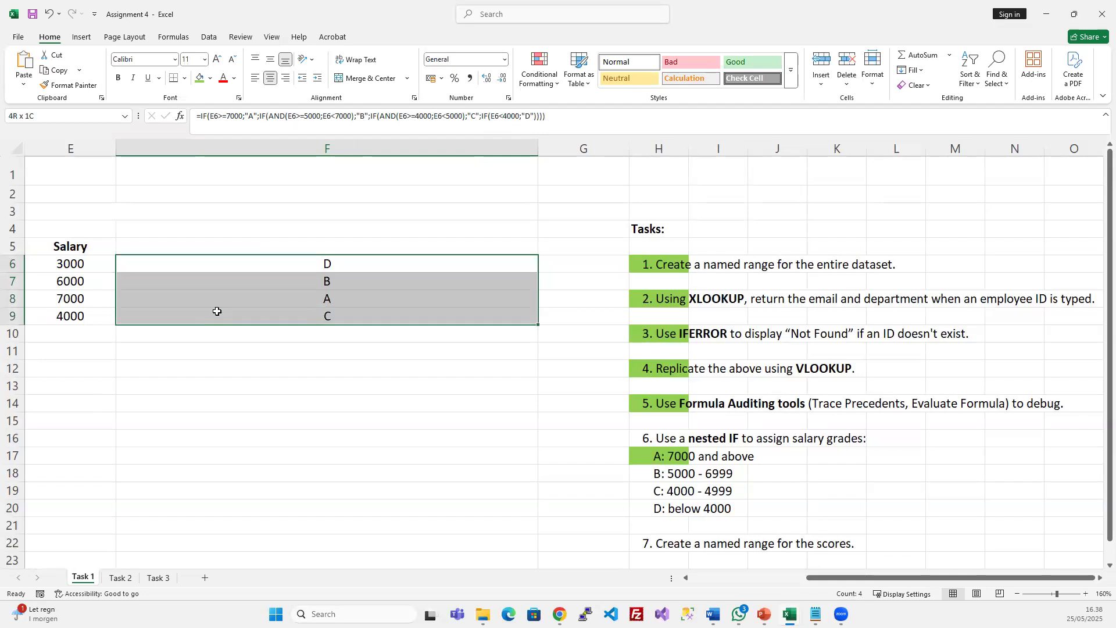
# Narrow column F to width 14.67
pyautogui.click(277, 293)
pyautogui.moveTo(538, 145); pyautogui.dragTo(193, 201)
pyautogui.hscroll(-2, 194, 274)
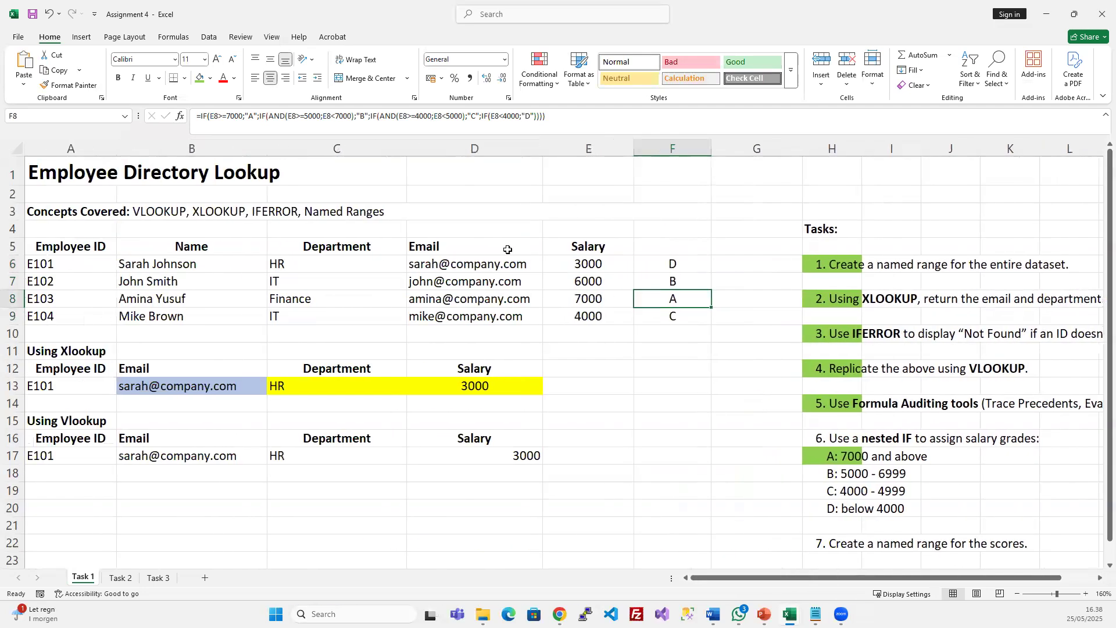
# Enter 'Category' in F5 and copy the Salary header's bold formatting onto it
pyautogui.click(665, 243)
pyautogui.write('c')
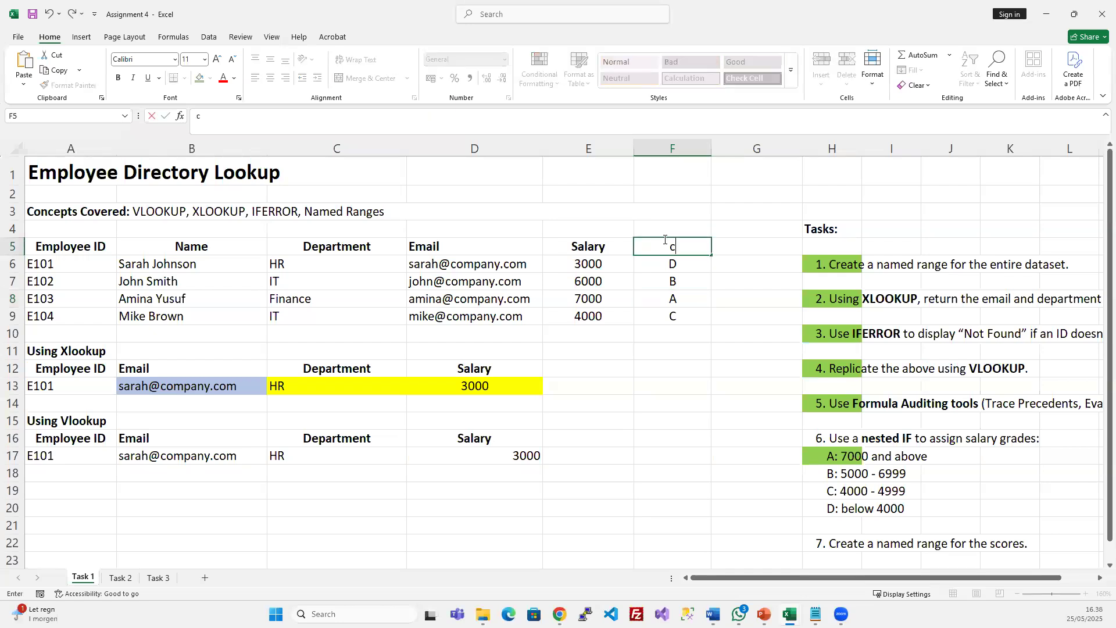
pyautogui.write('Category')
pyautogui.press('Return')
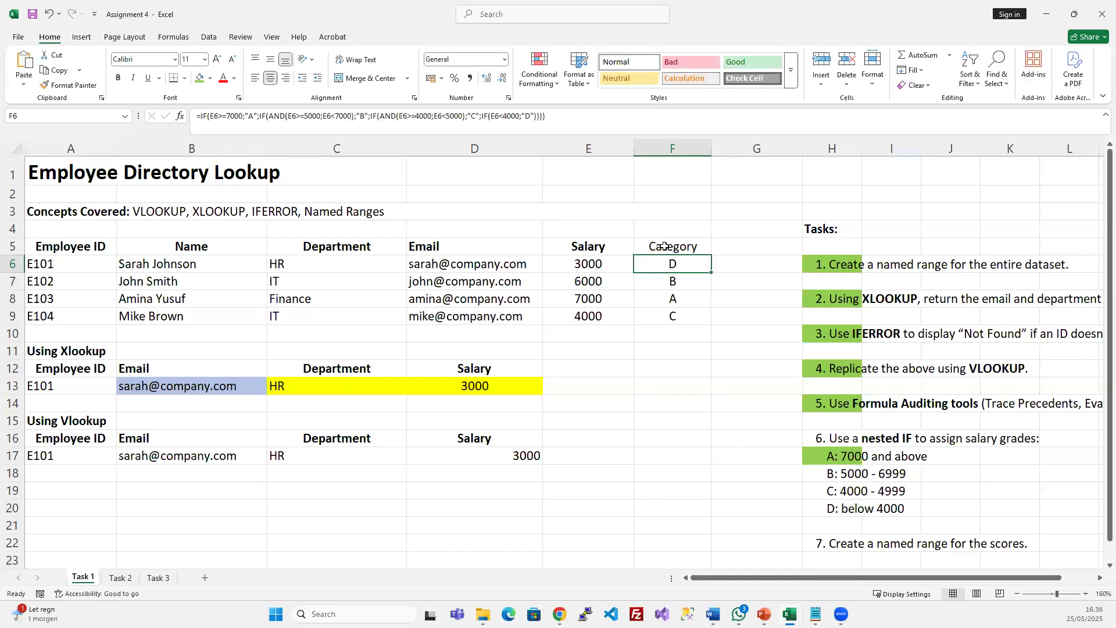
pyautogui.click(666, 243)
pyautogui.click(606, 246)
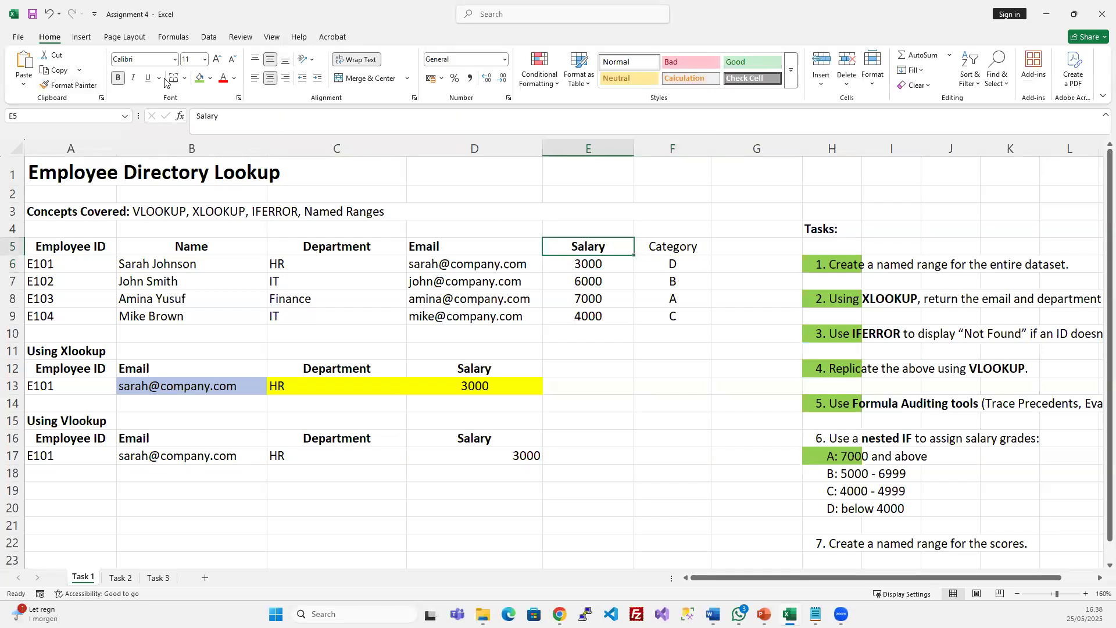
pyautogui.click(69, 86)
pyautogui.click(701, 243)
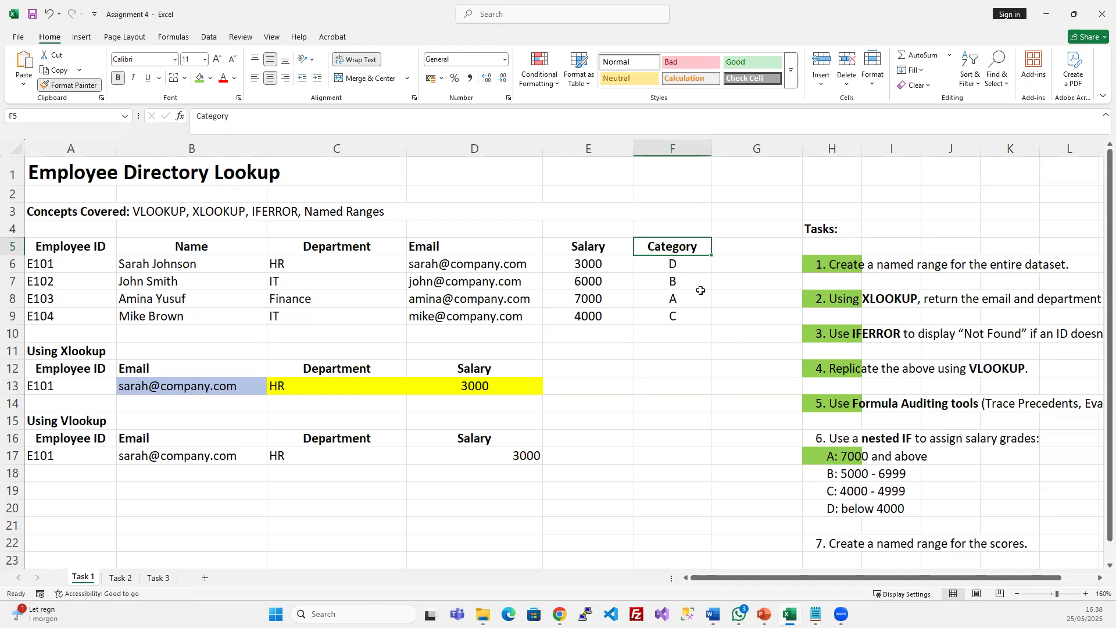
pyautogui.click(682, 302)
pyautogui.click(688, 264)
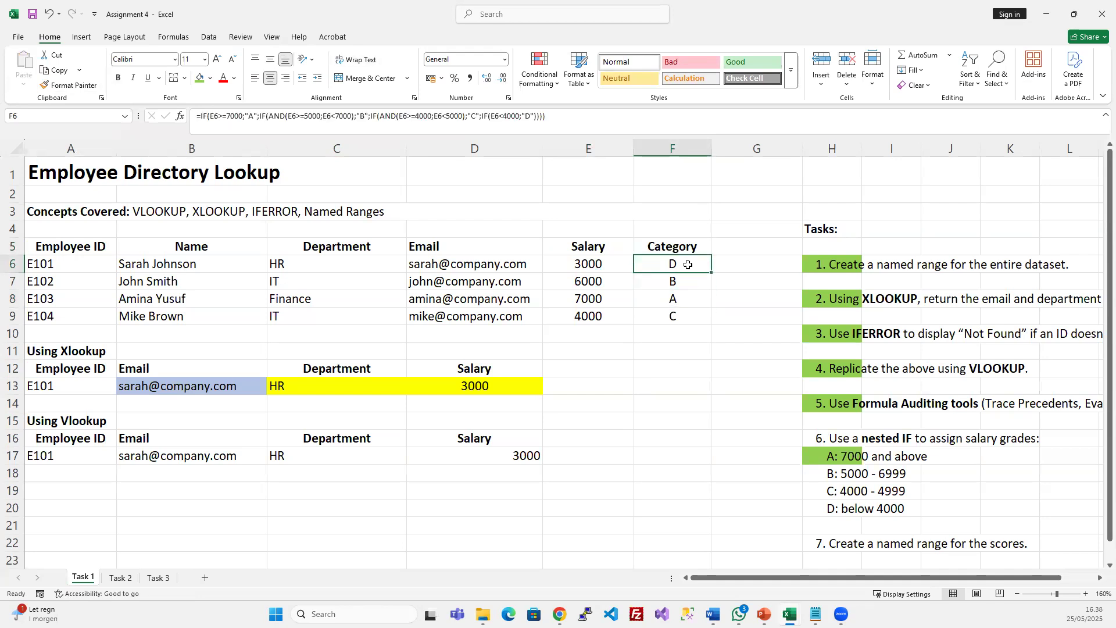
# Test salaries 0, 2000 and 4000 in E6, with 4000 giving grade C
pyautogui.press('Left')
pyautogui.write('0')
pyautogui.press('Return')
pyautogui.press('Up')
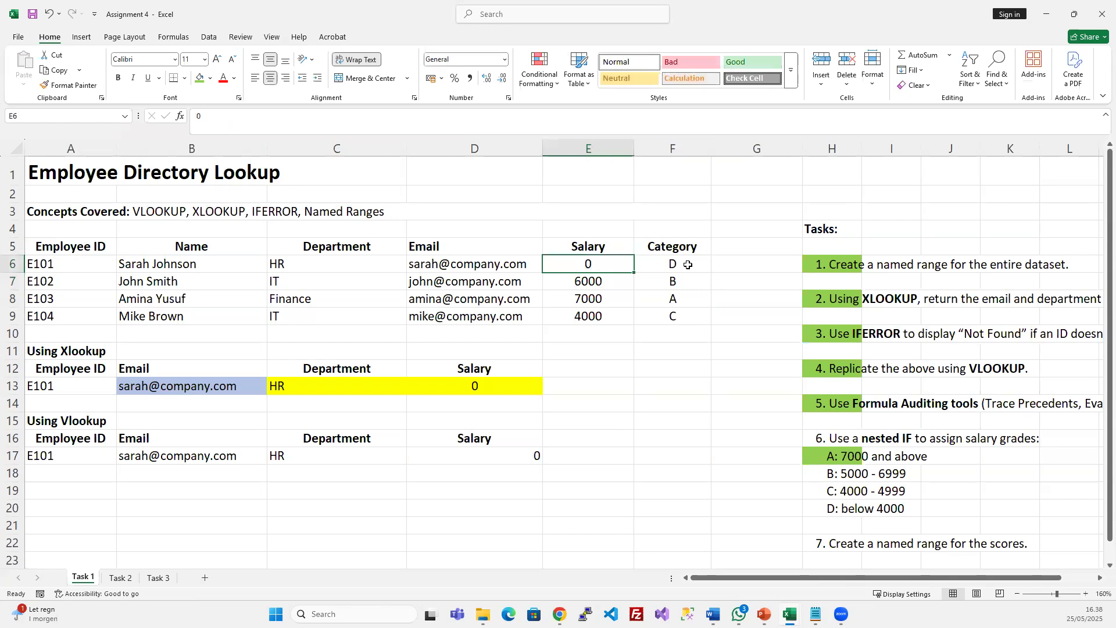
pyautogui.write('2000')
pyautogui.press('Return')
pyautogui.press('Up')
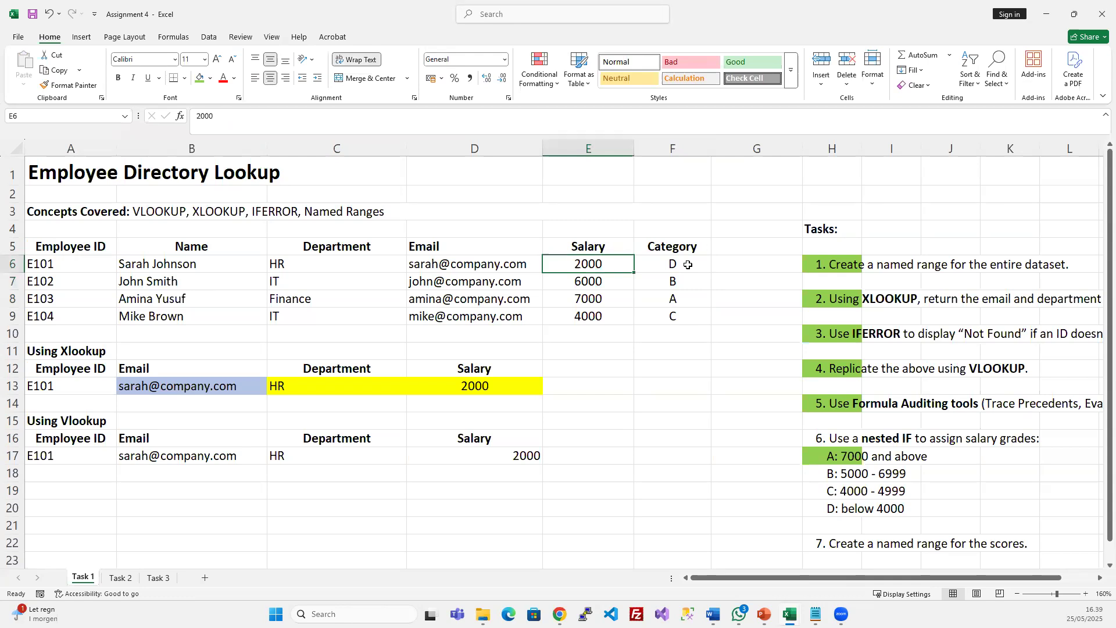
pyautogui.write('4000')
pyautogui.press('Return')
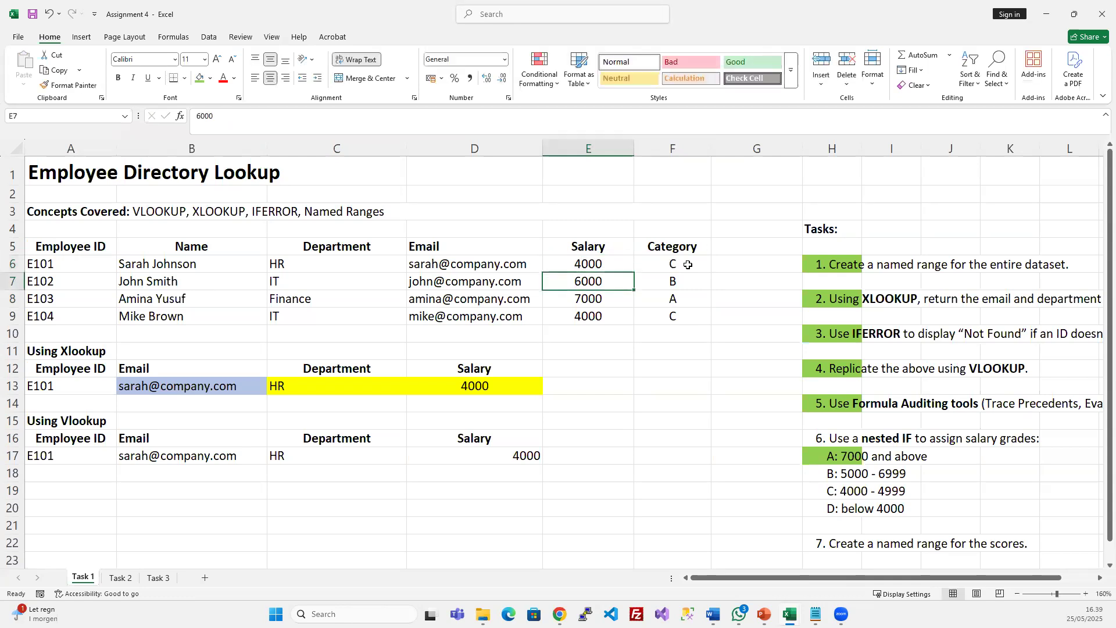
# Try salaries 5000 (grade B) and 7000 (grade A) in E6, checking F6's grade
pyautogui.click(688, 264)
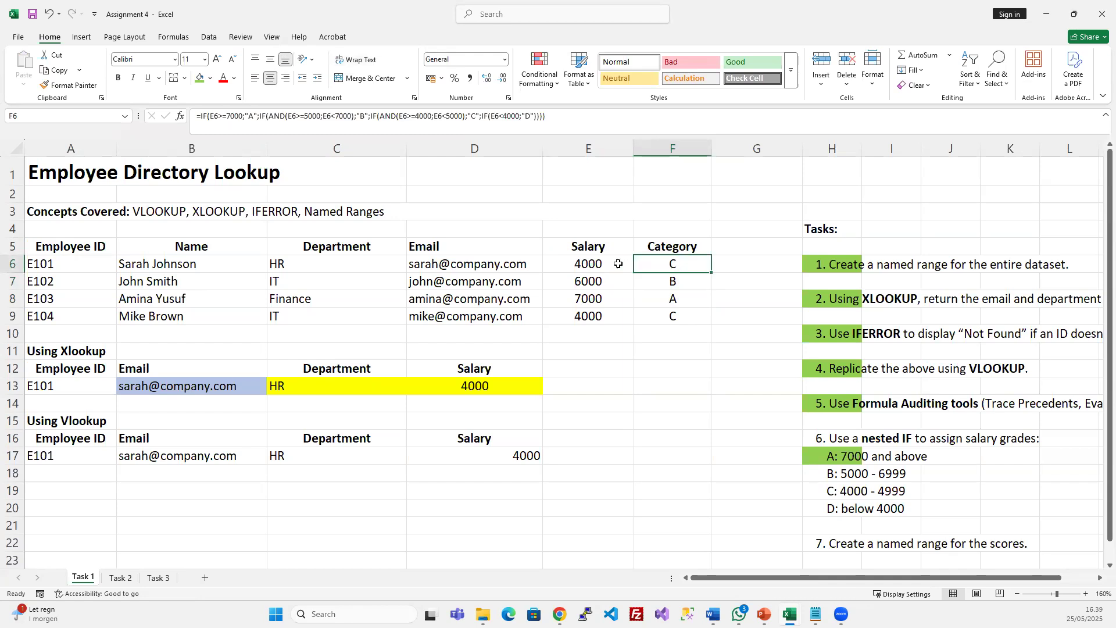
pyautogui.click(590, 261)
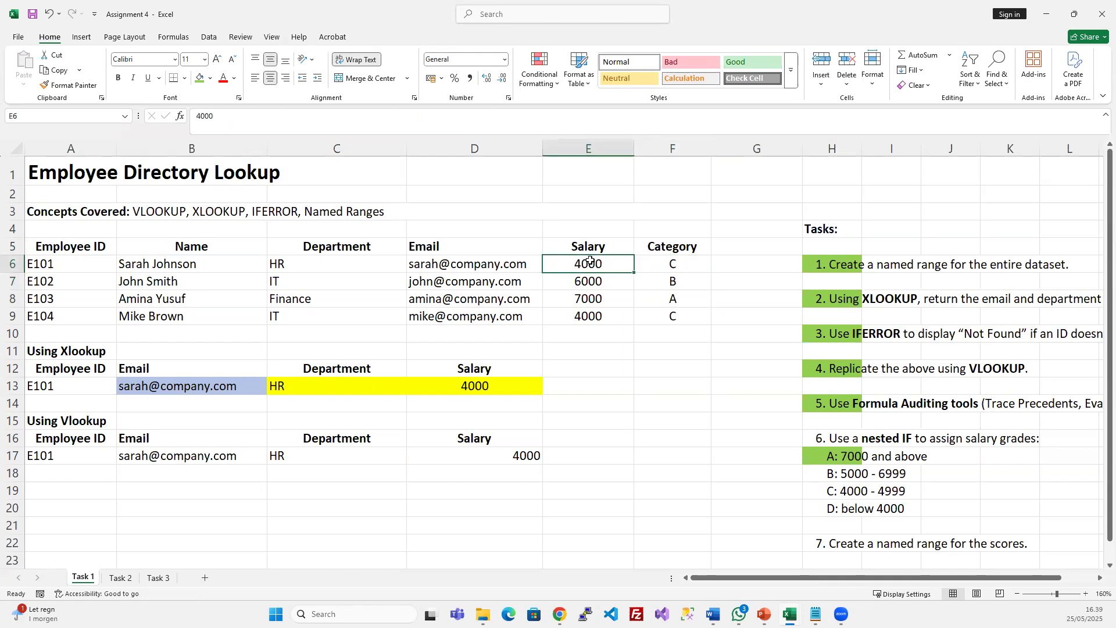
pyautogui.write('5000')
pyautogui.press('Return')
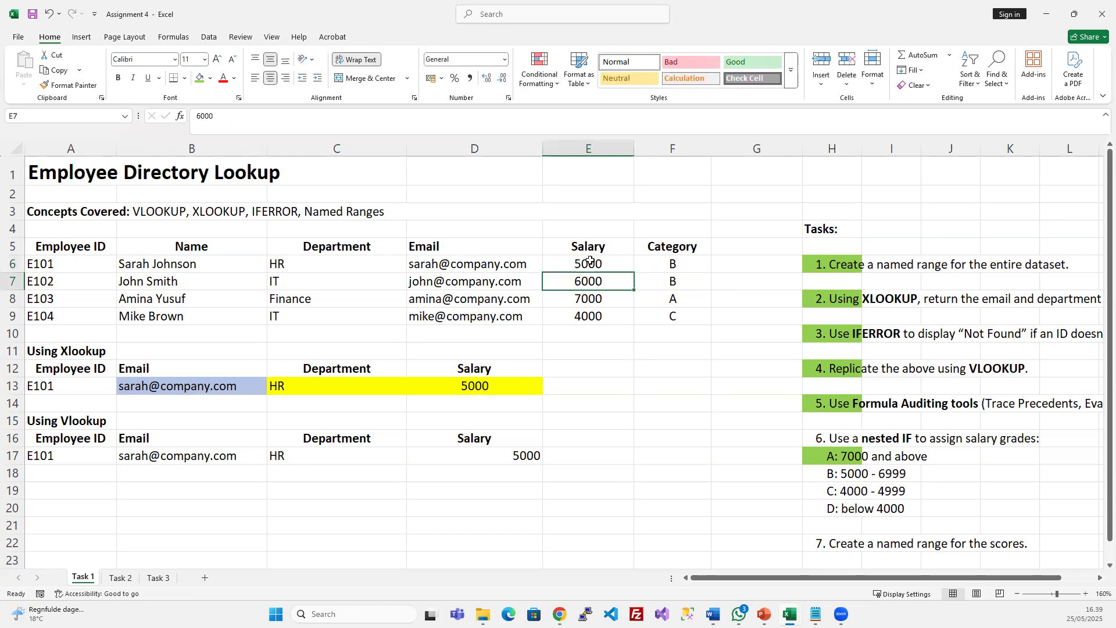
pyautogui.click(652, 250)
pyautogui.click(663, 268)
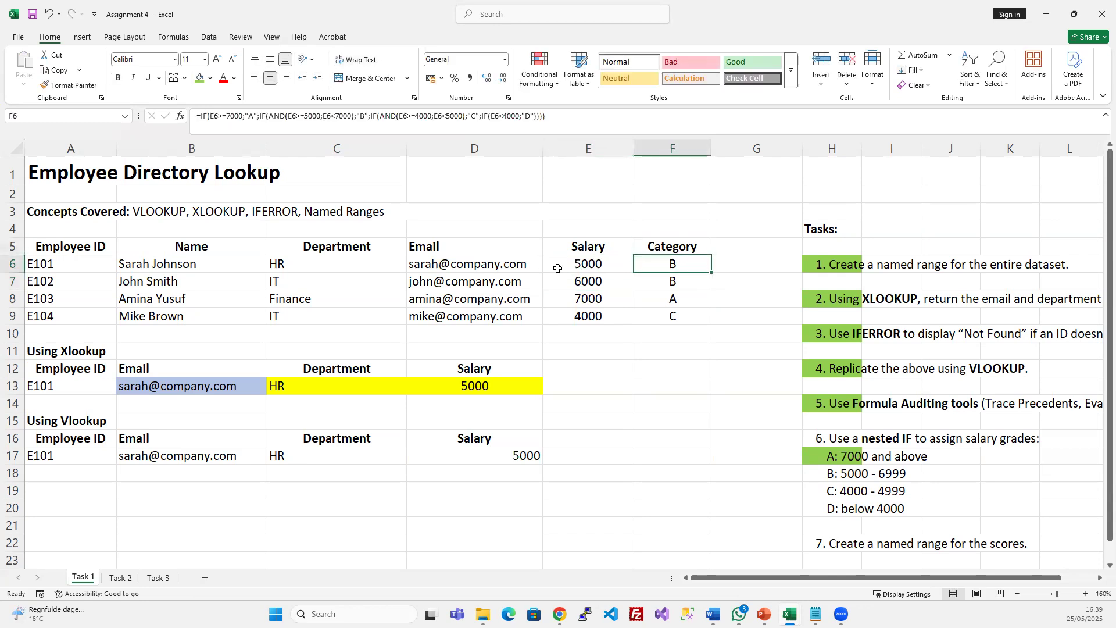
pyautogui.click(584, 262)
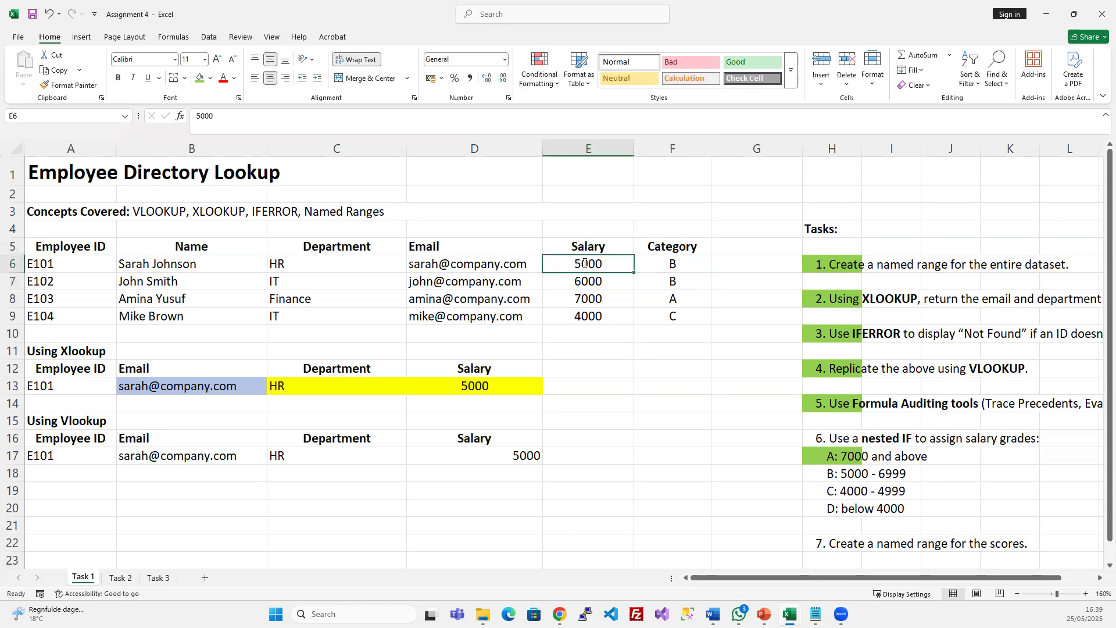
pyautogui.write('7000')
pyautogui.press('Return')
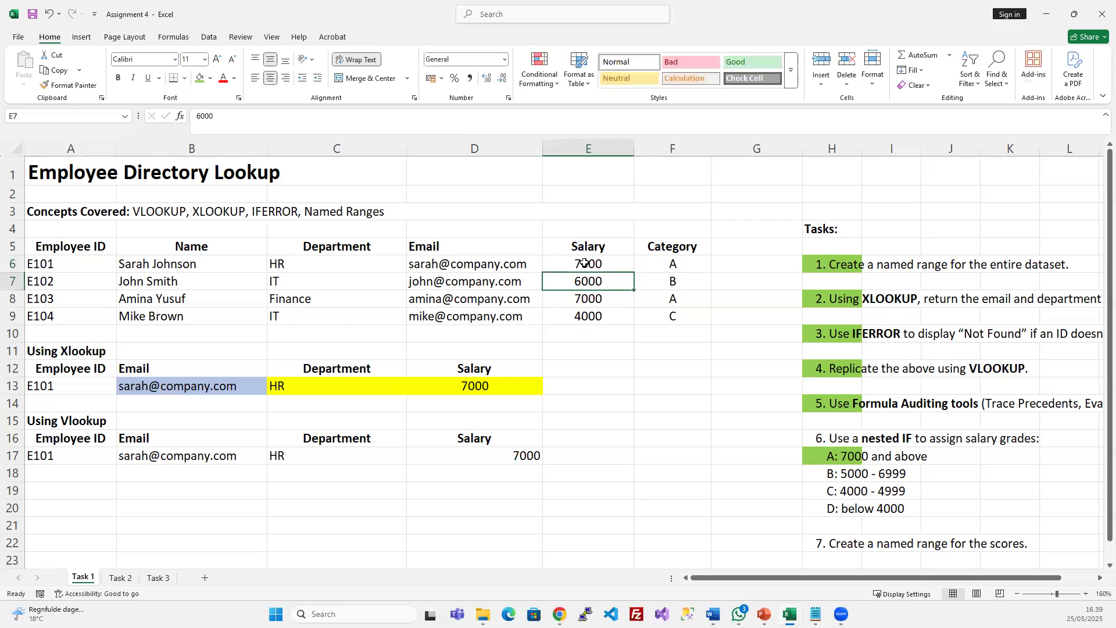
# Enter 10000000 in E6, compare with task 6's thresholds, then undo back to 7000
pyautogui.click(683, 259)
pyautogui.click(604, 264)
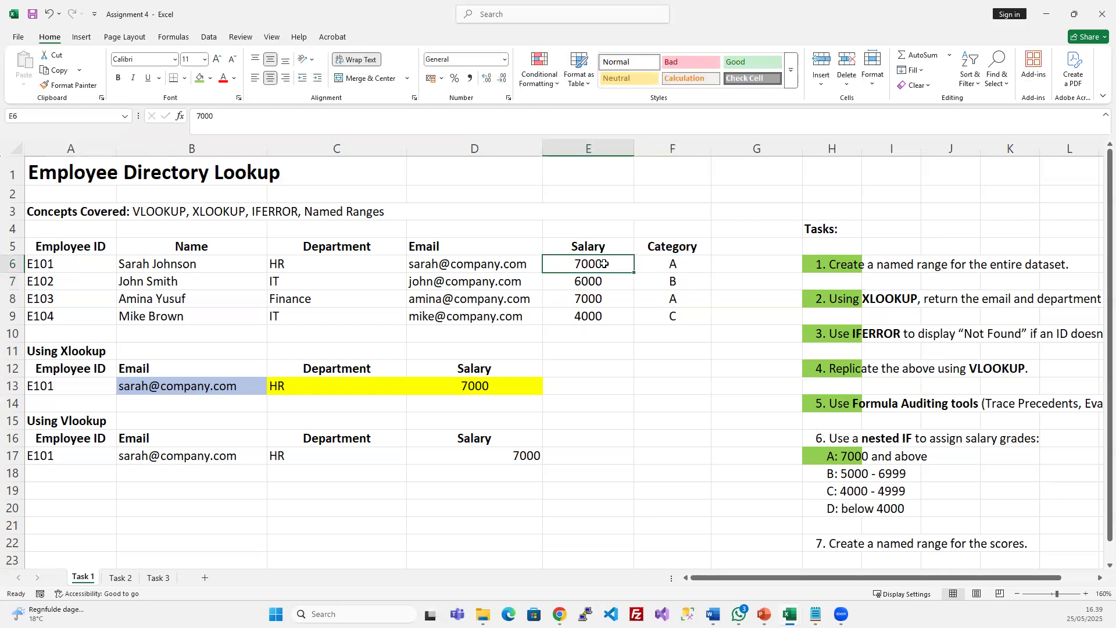
pyautogui.write('10000000')
pyautogui.press('Return')
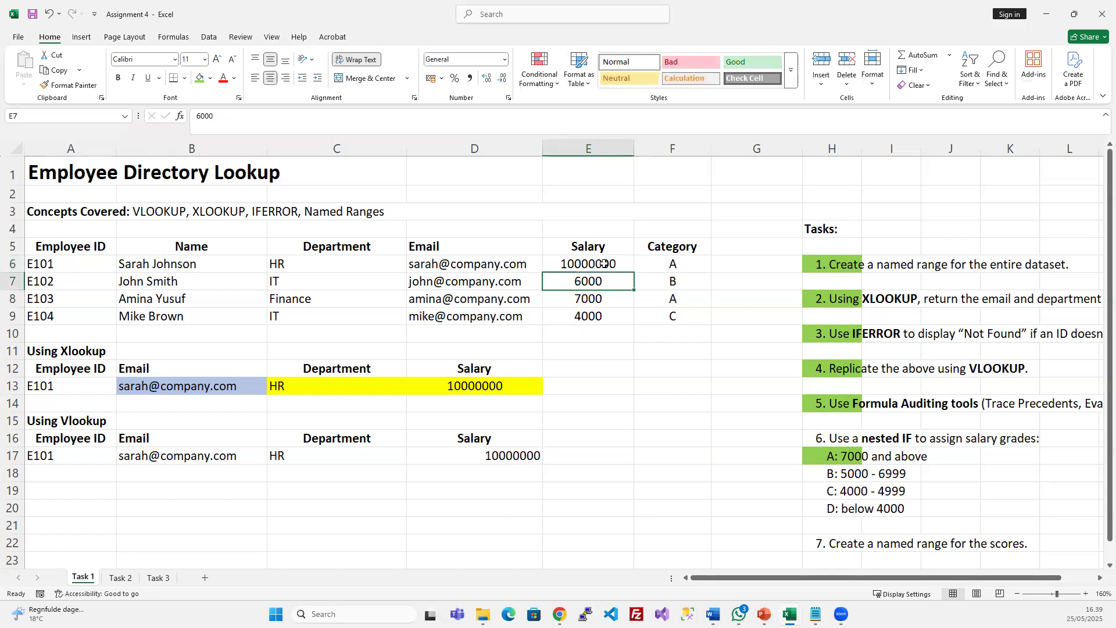
pyautogui.click(673, 267)
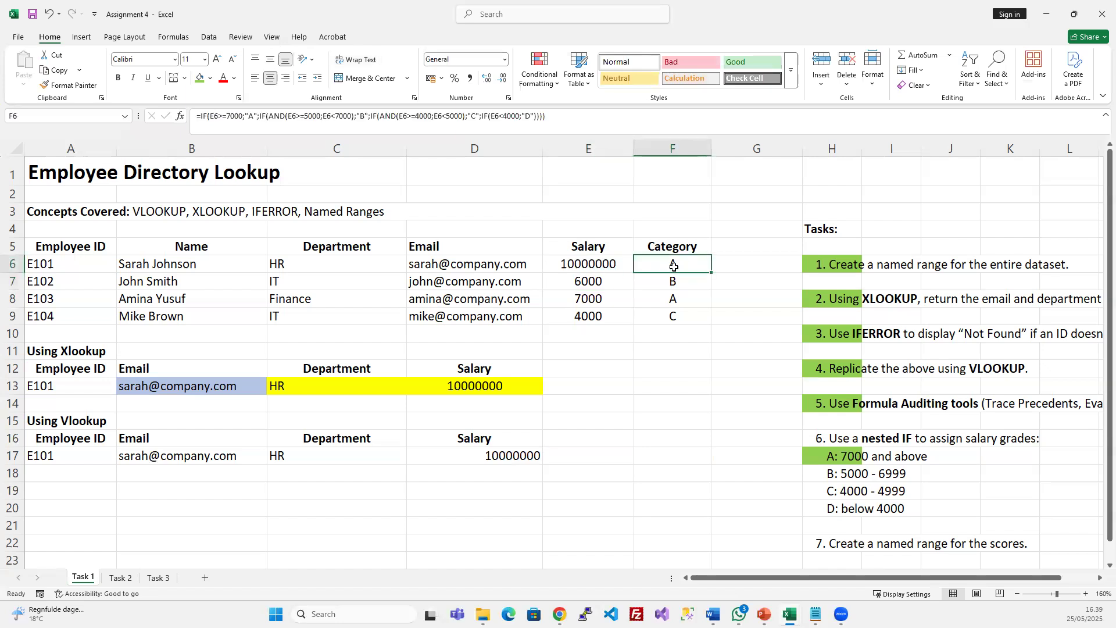
pyautogui.click(832, 459)
pyautogui.click(668, 271)
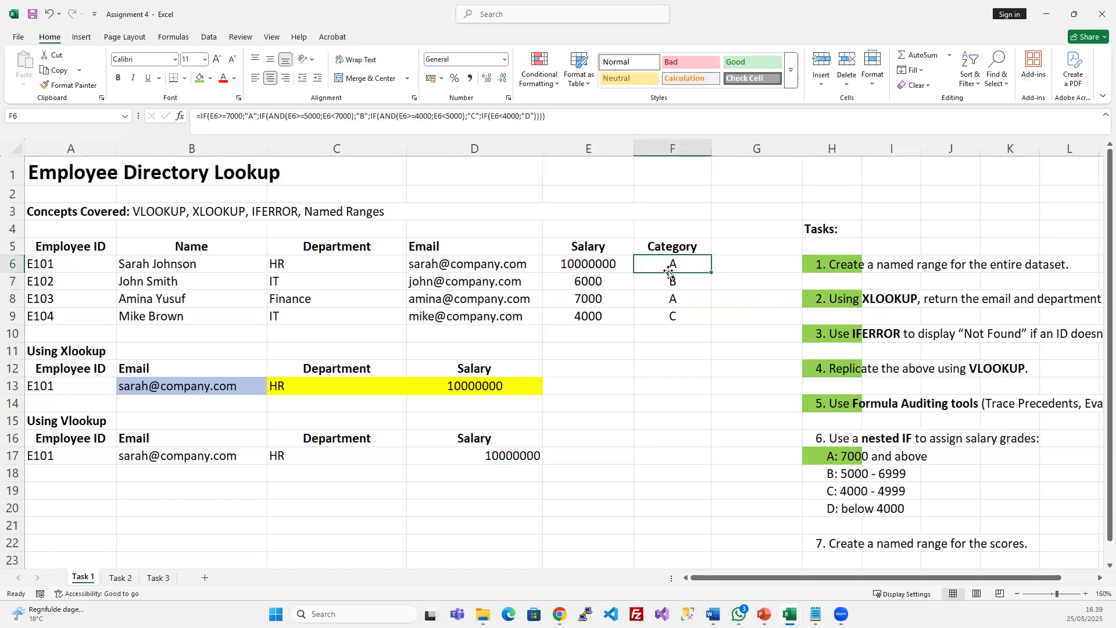
pyautogui.click(599, 324)
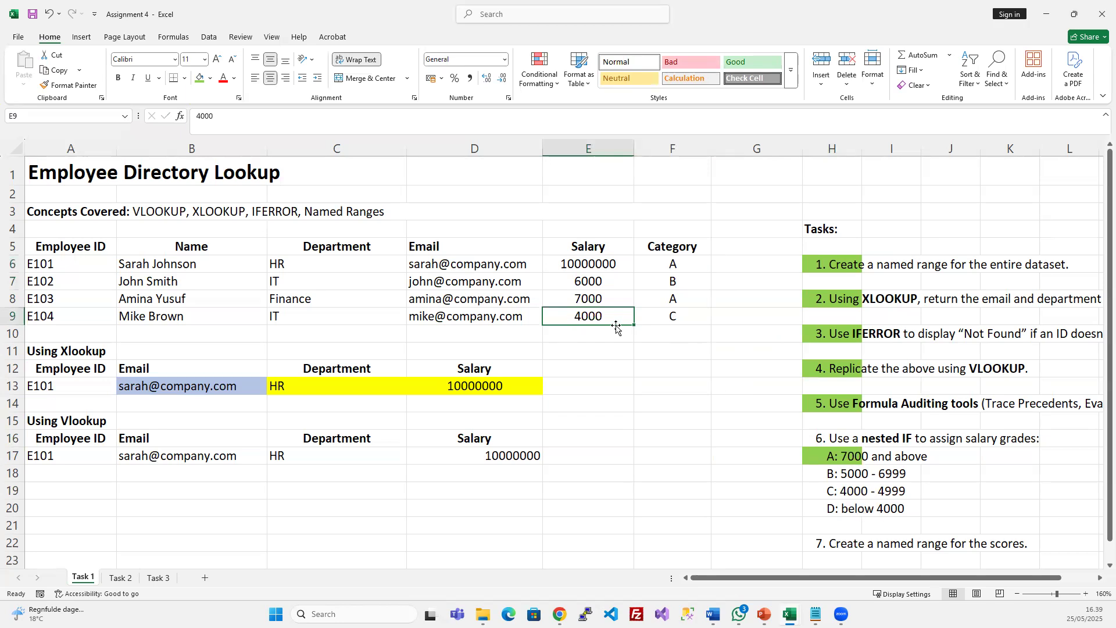
pyautogui.hotkey('ctrl', 'z')
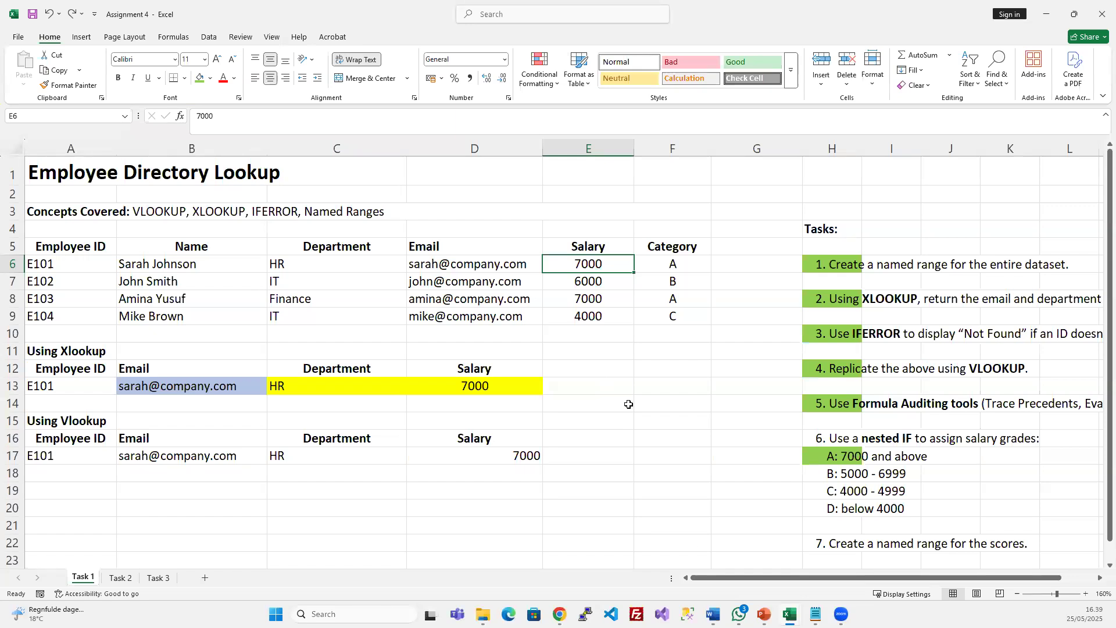
# Fill the grade B, C and D lines in H18:H20 green and expand the formula bar
pyautogui.moveTo(837, 471); pyautogui.dragTo(834, 509)
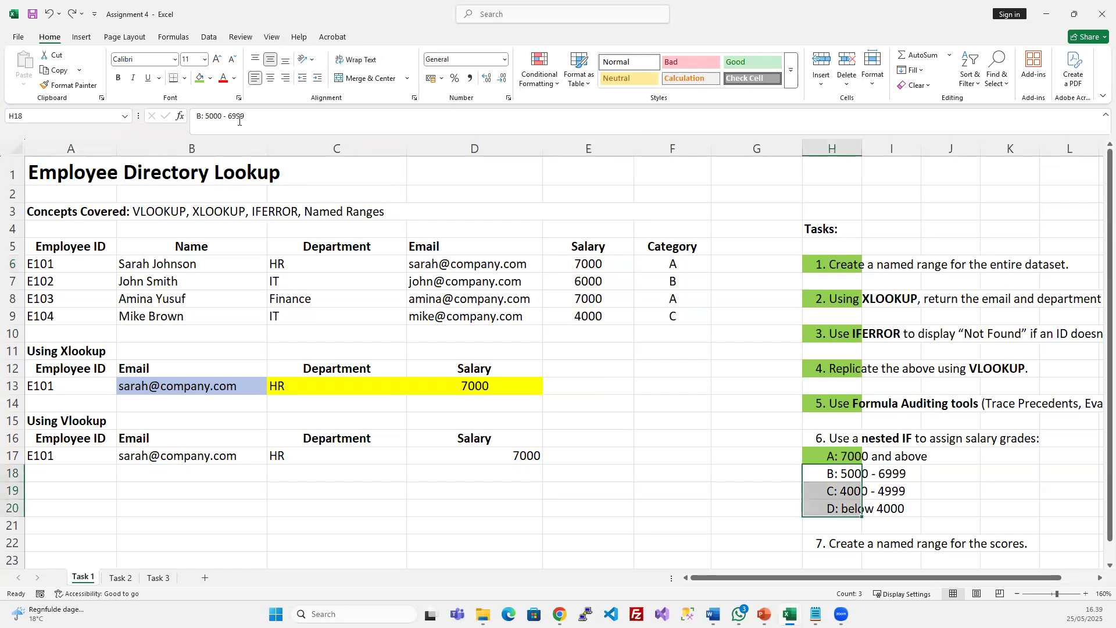
pyautogui.click(200, 77)
pyautogui.click(688, 364)
pyautogui.press('Up')
pyautogui.press('Up')
pyautogui.press('Up')
pyautogui.press('Up')
pyautogui.press('Up')
pyautogui.press('Up')
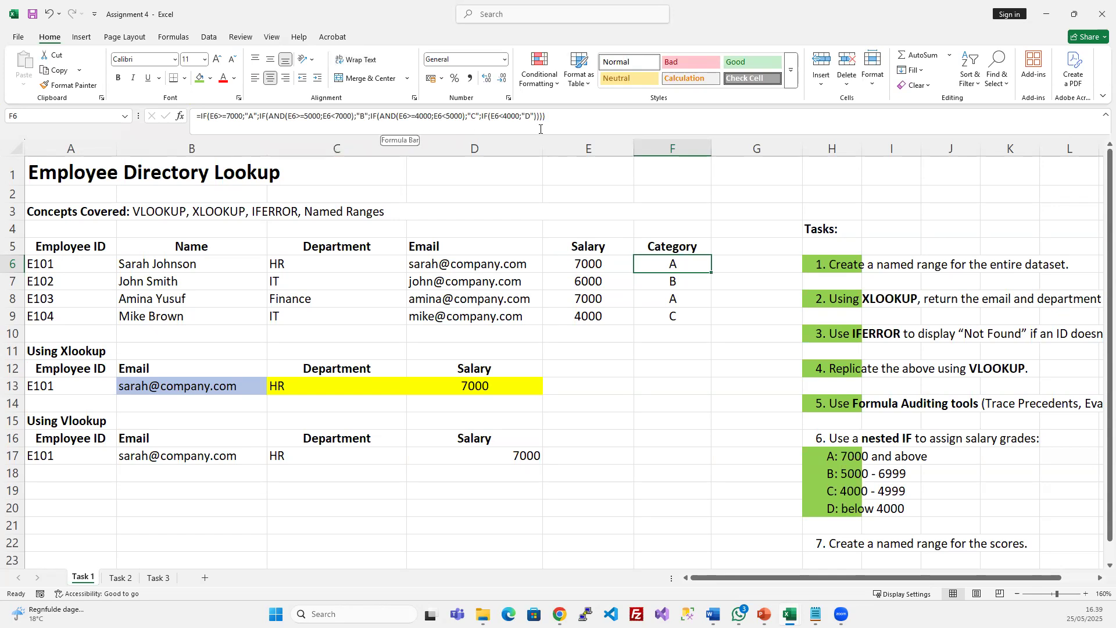
pyautogui.moveTo(549, 135); pyautogui.dragTo(548, 206)
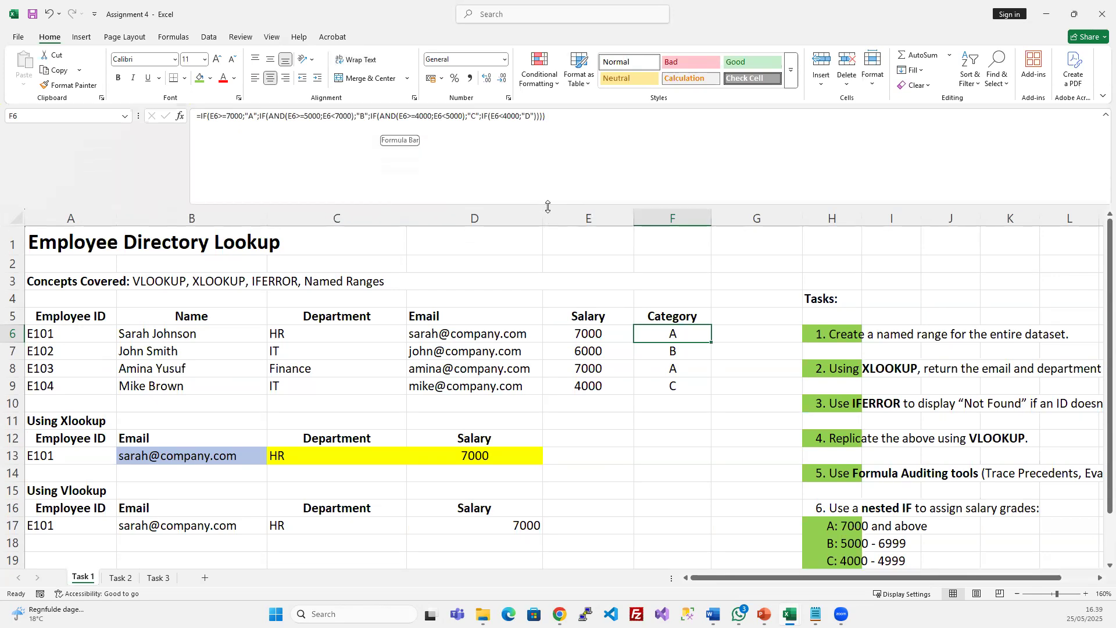
# Put the grade B, C and D conditions of F6's nested IF on separate lines
pyautogui.click(258, 116)
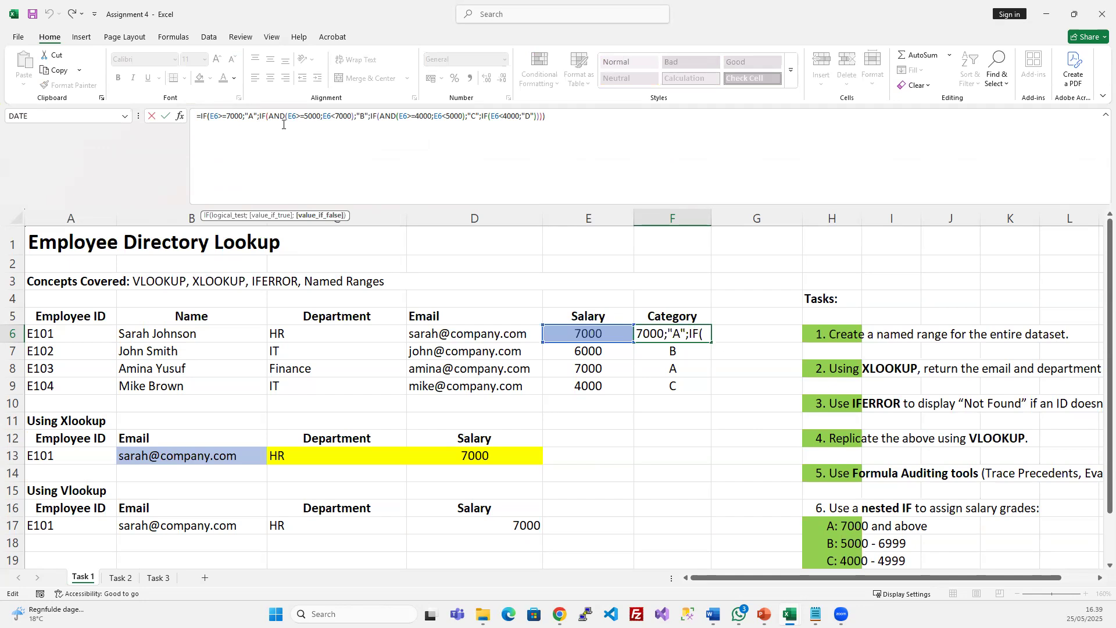
pyautogui.hotkey('alt', 'Return')
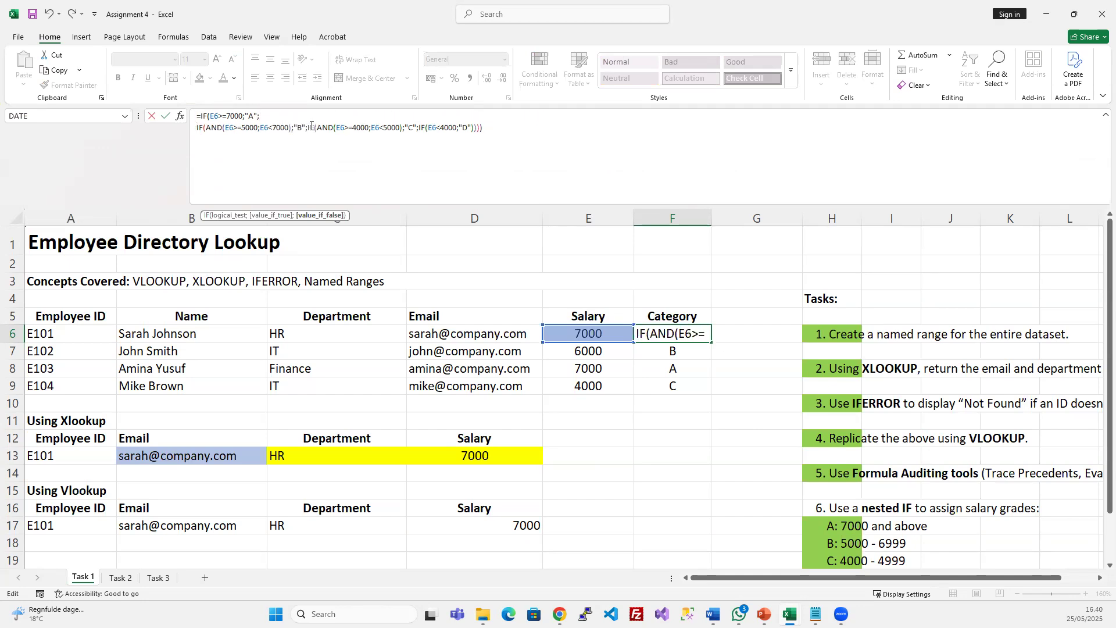
pyautogui.click(311, 127)
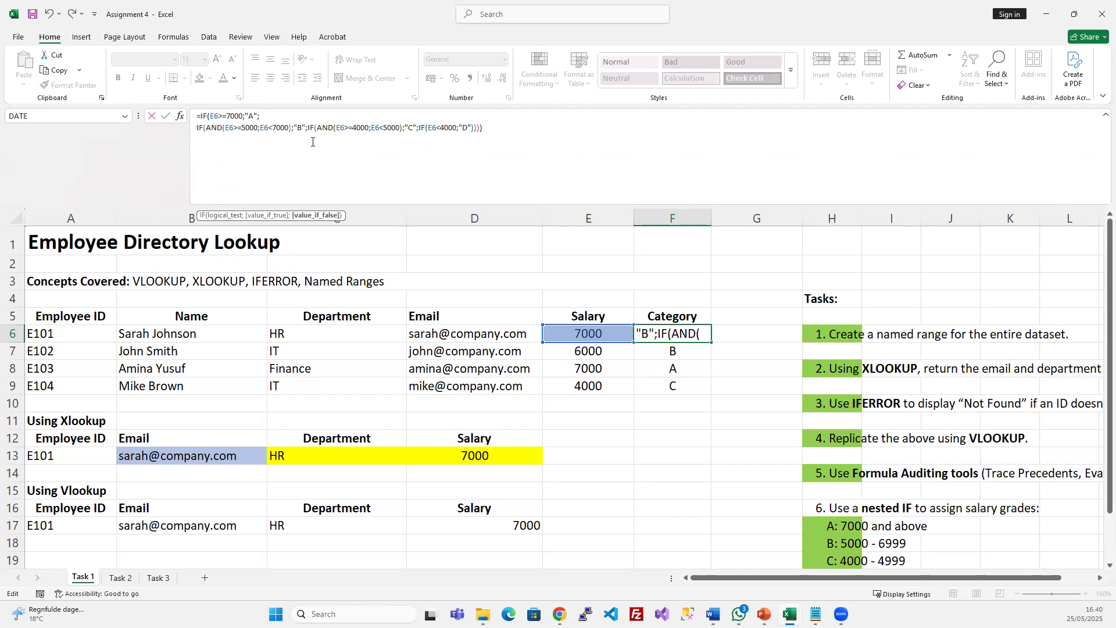
pyautogui.hotkey('alt', 'Return')
pyautogui.click(308, 139)
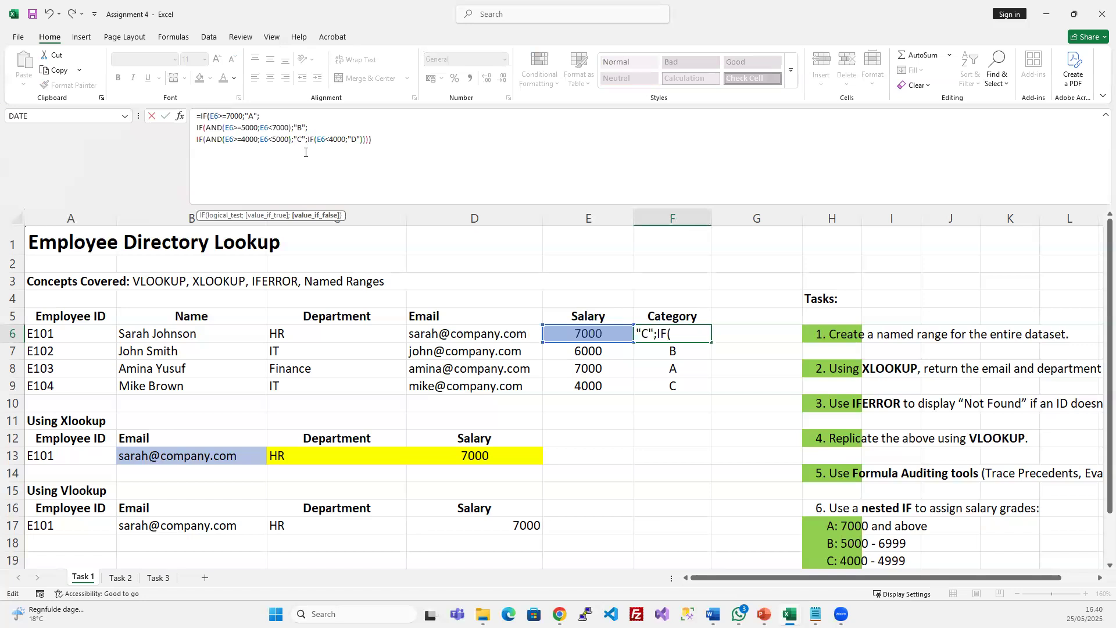
pyautogui.hotkey('alt', 'Return')
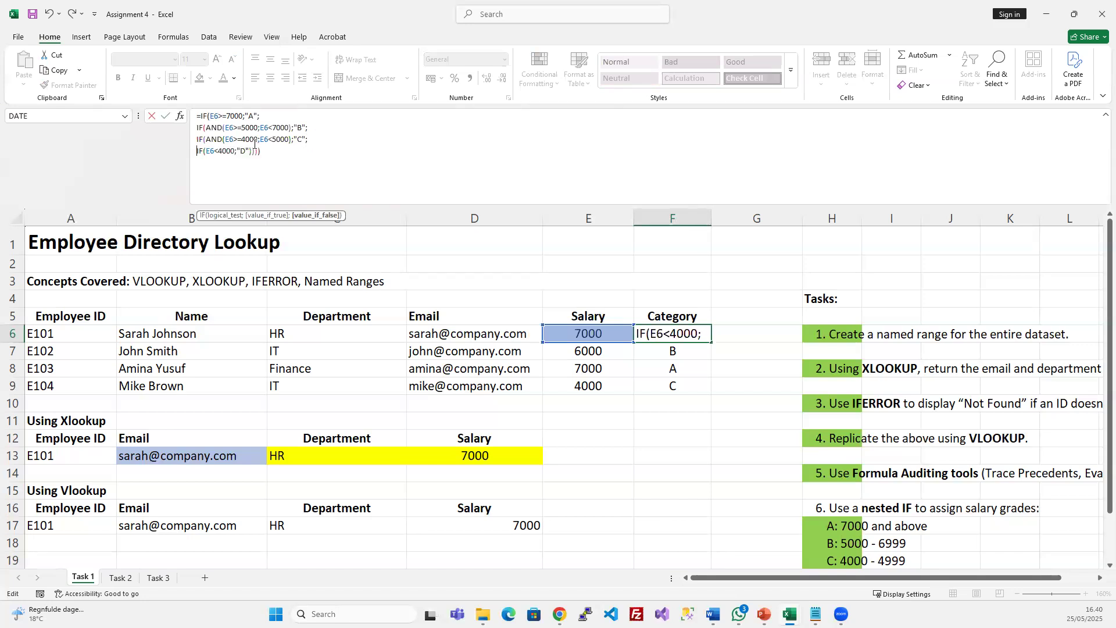
# Move the closing brackets onto their own line and commit F6's formula
pyautogui.moveTo(198, 116); pyautogui.dragTo(271, 118)
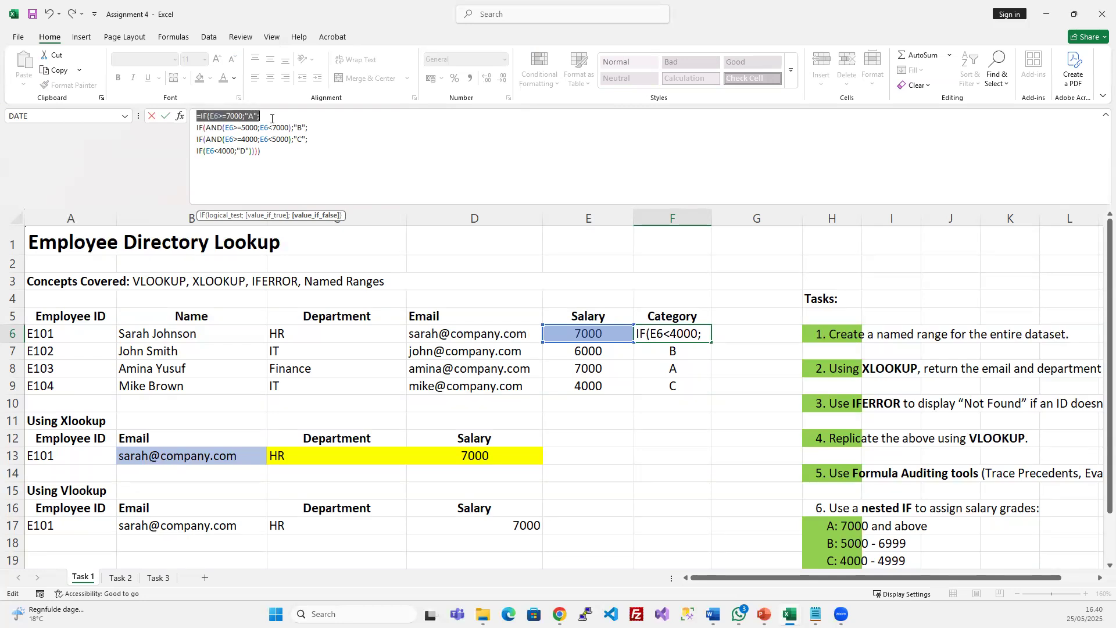
pyautogui.moveTo(197, 128); pyautogui.dragTo(333, 130)
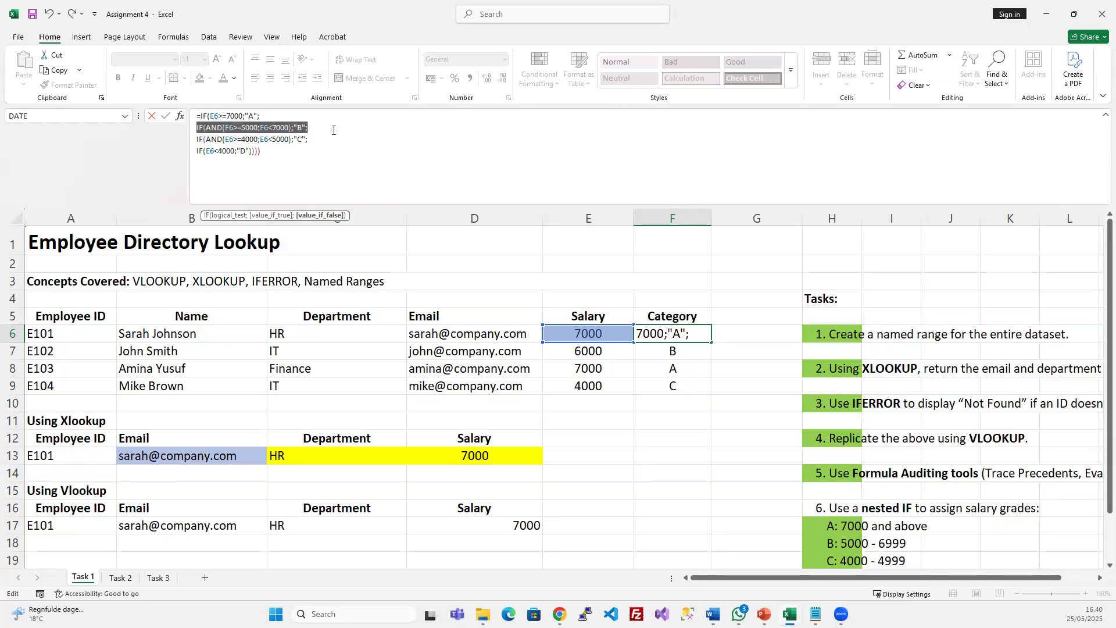
pyautogui.moveTo(198, 140); pyautogui.dragTo(279, 153)
pyautogui.click(320, 173)
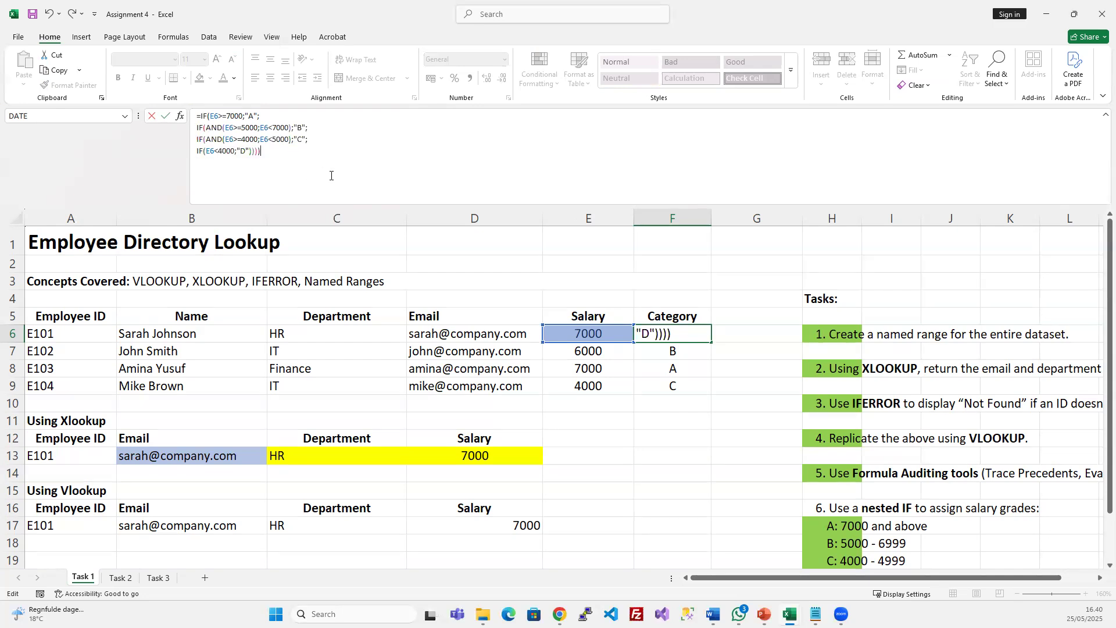
pyautogui.press('Left')
pyautogui.press('Left')
pyautogui.press('Left')
pyautogui.press('Left')
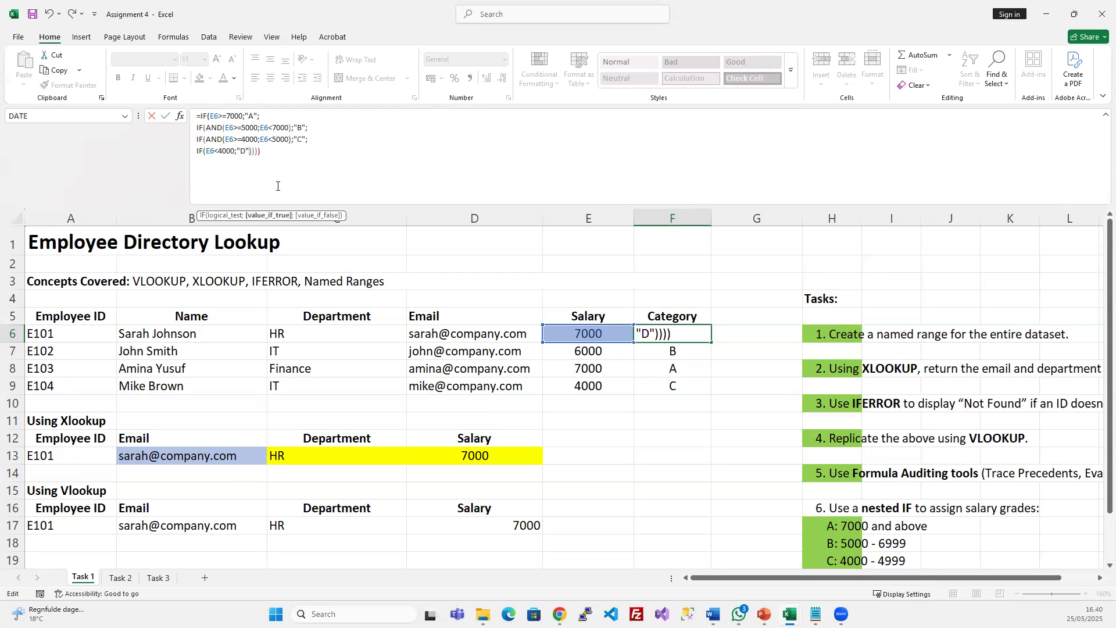
pyautogui.hotkey('alt', 'Return')
pyautogui.press('Return')
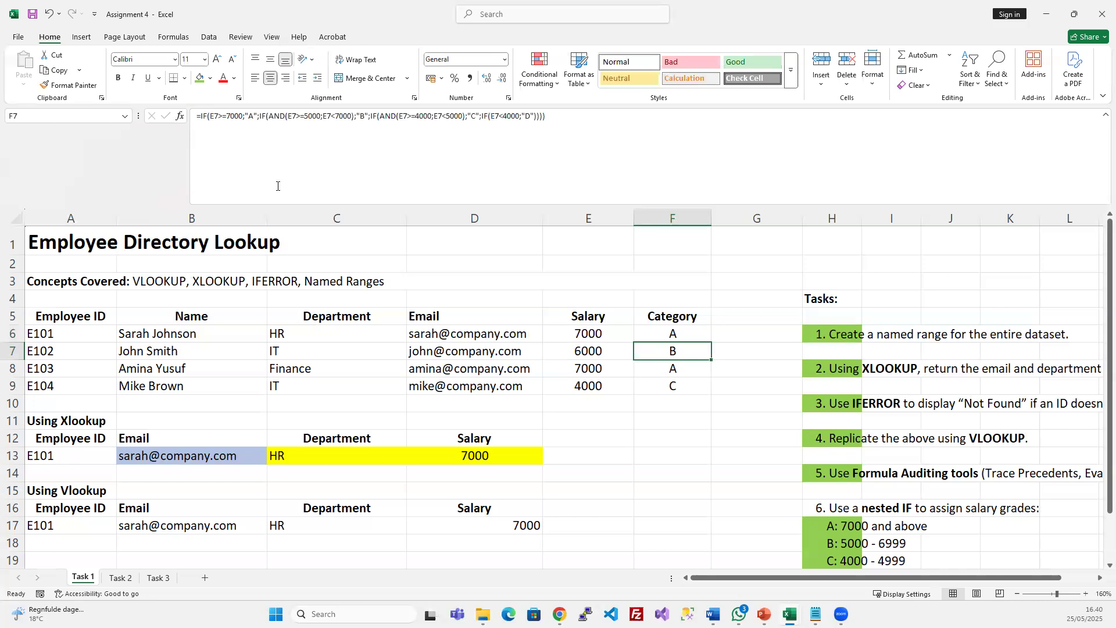
# Collapse the formula bar to one line and select the Category results F6:F9
pyautogui.moveTo(651, 334); pyautogui.dragTo(668, 386)
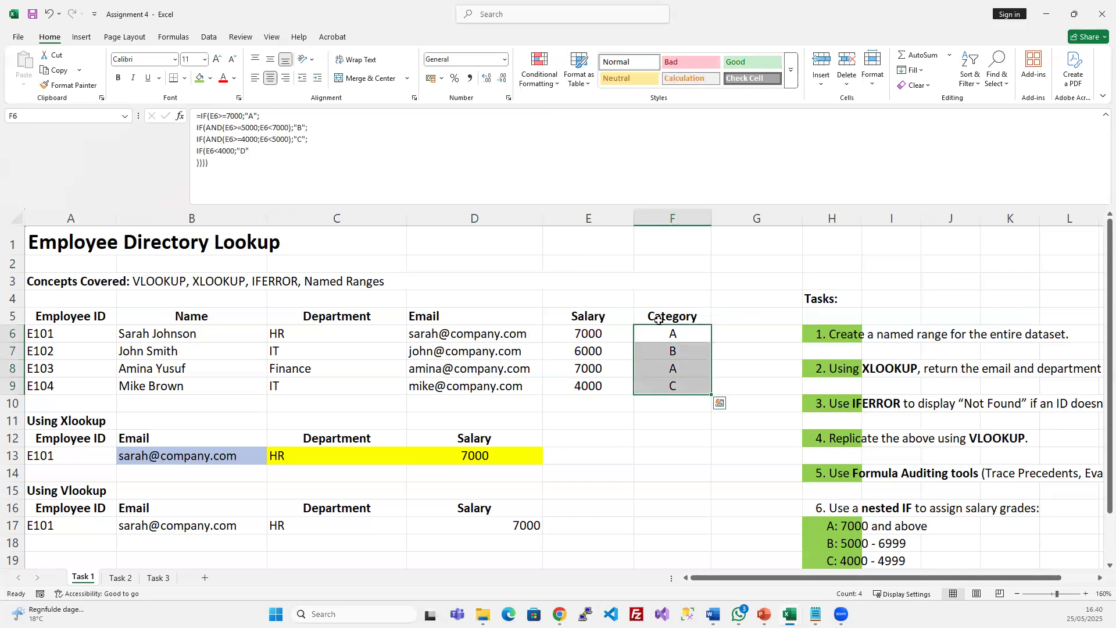
pyautogui.moveTo(602, 202); pyautogui.dragTo(612, 137)
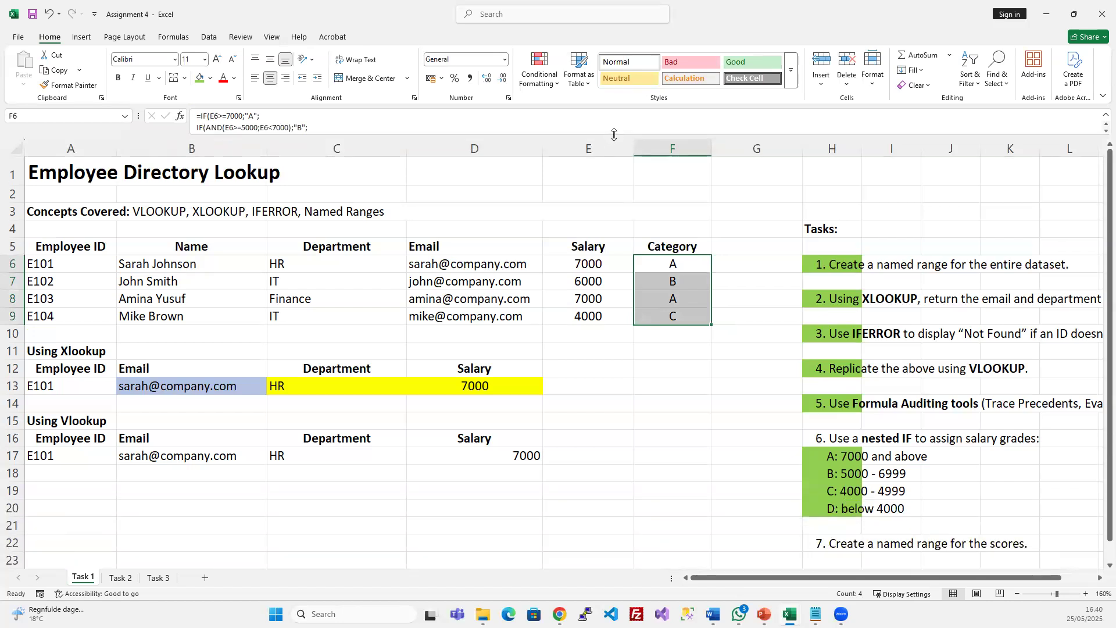
pyautogui.click(1102, 117)
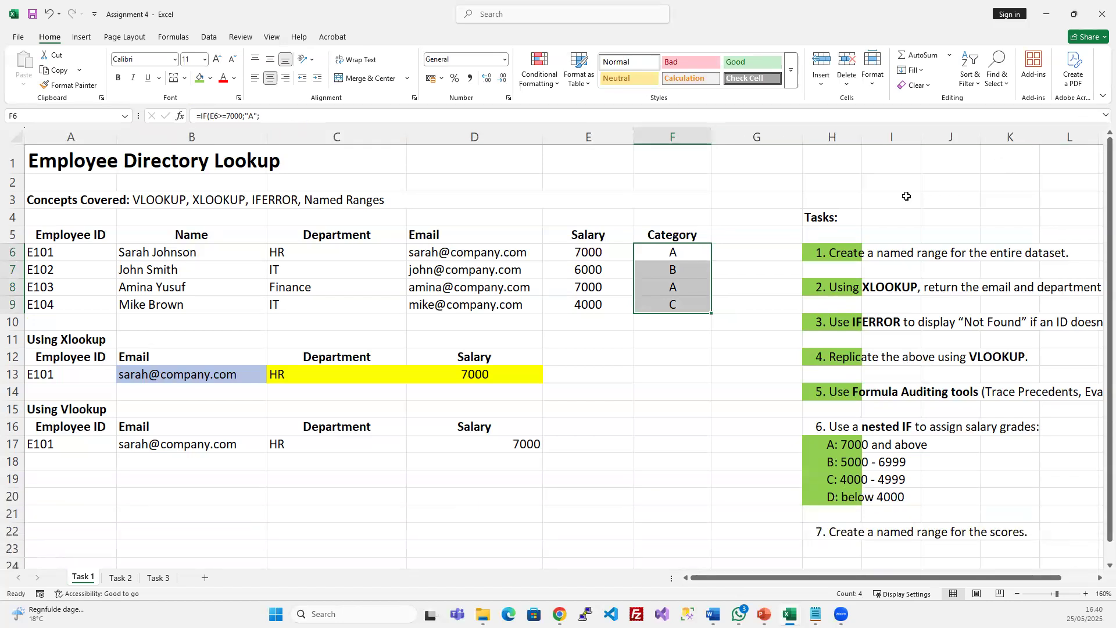
pyautogui.click(625, 285)
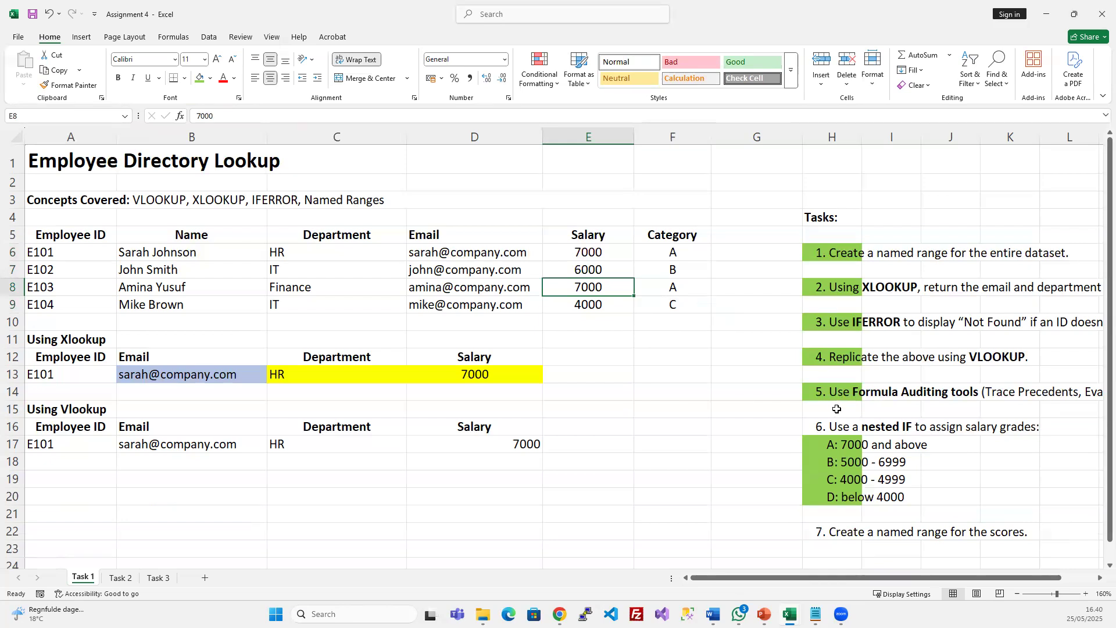
pyautogui.scroll(-1, 841, 469)
pyautogui.click(841, 469)
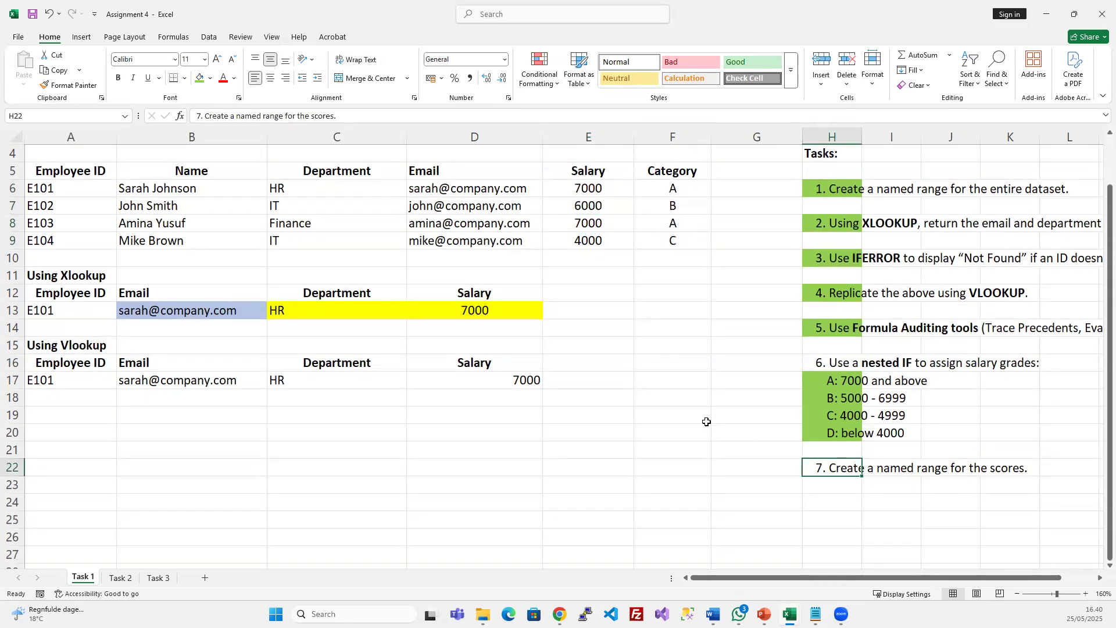
pyautogui.scroll(1, 585, 288)
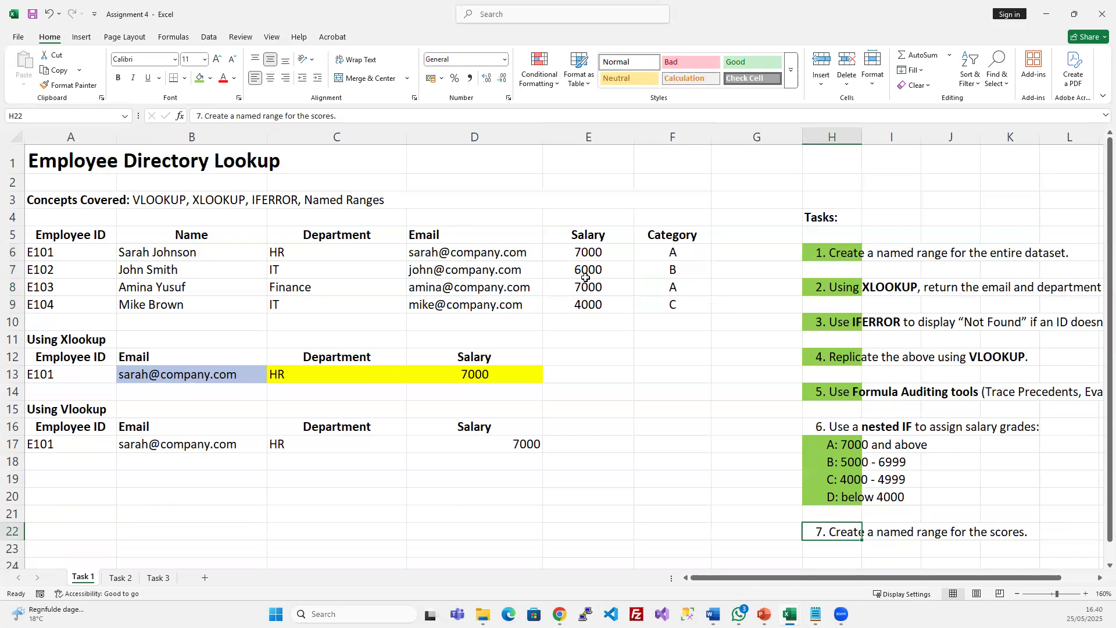
pyautogui.moveTo(667, 252); pyautogui.dragTo(666, 308)
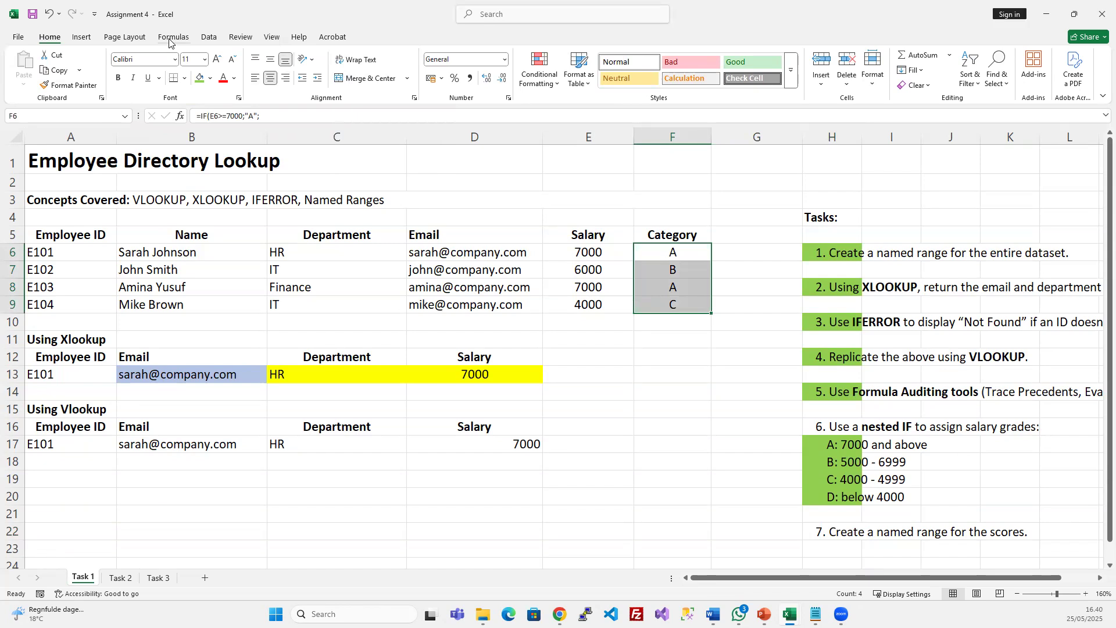
# Name the selected range F6:F9 'Categories' in the Name Box and reselect it
pyautogui.click(30, 118)
pyautogui.write('Categories')
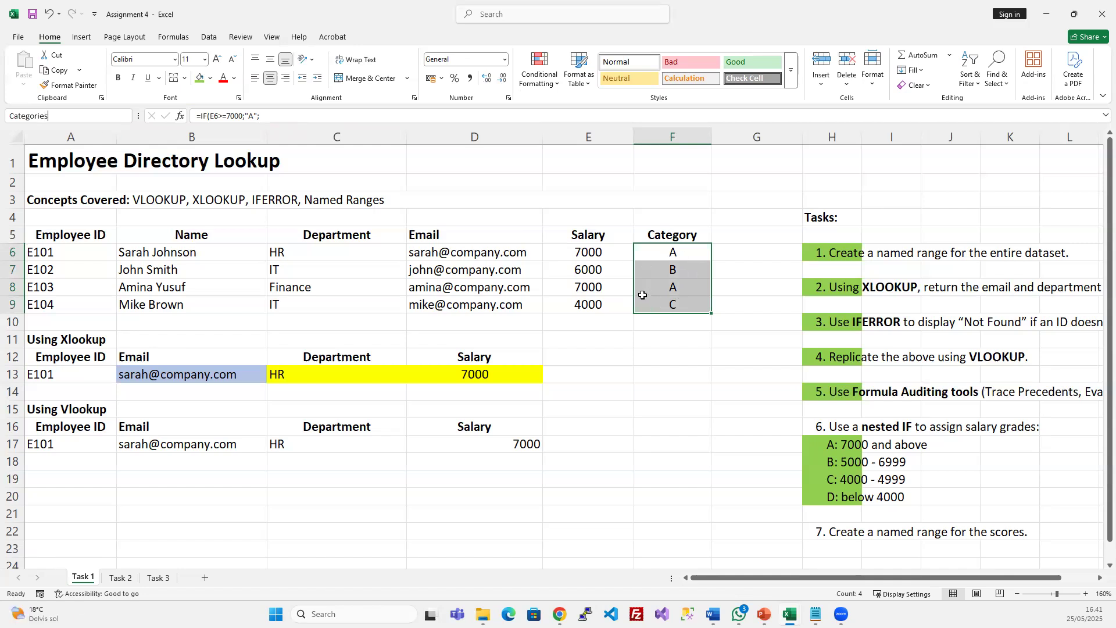
pyautogui.click(671, 387)
pyautogui.moveTo(672, 251); pyautogui.dragTo(663, 306)
pyautogui.click(648, 392)
pyautogui.moveTo(654, 259); pyautogui.dragTo(661, 305)
pyautogui.click(686, 368)
# Check each Category cell's formula and reselect F6:F9 to confirm the named range
pyautogui.click(684, 255)
pyautogui.click(681, 270)
pyautogui.click(680, 288)
pyautogui.click(680, 303)
pyautogui.moveTo(678, 251); pyautogui.dragTo(682, 300)
pyautogui.click(672, 386)
pyautogui.moveTo(660, 254); pyautogui.dragTo(655, 300)
pyautogui.click(696, 374)
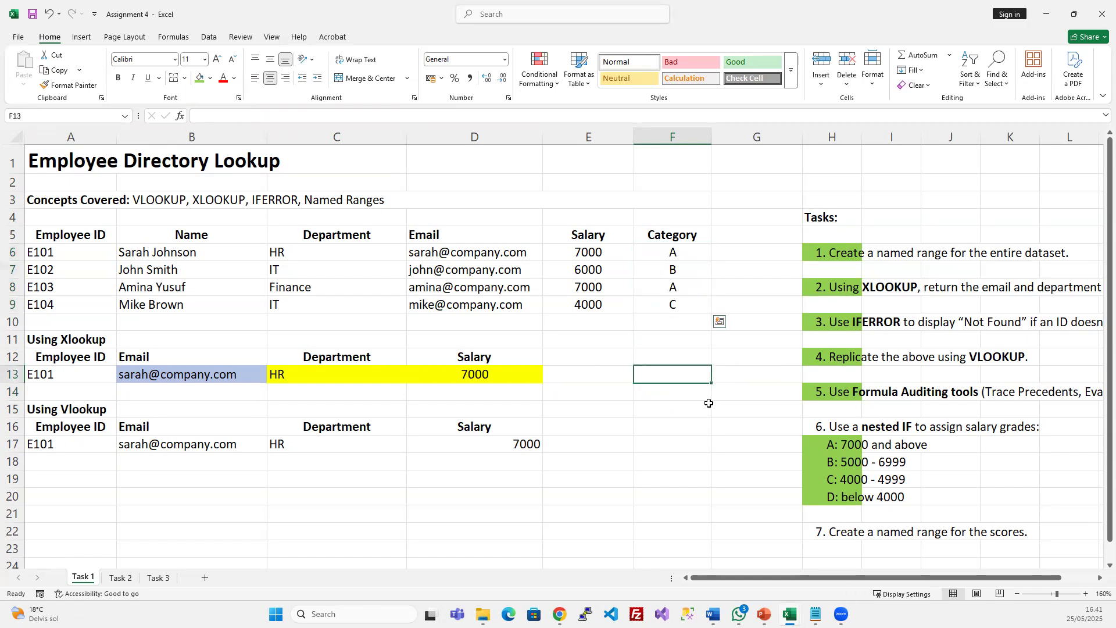
# Mark task 7 in H22 with the green fill
pyautogui.click(834, 536)
pyautogui.click(639, 359)
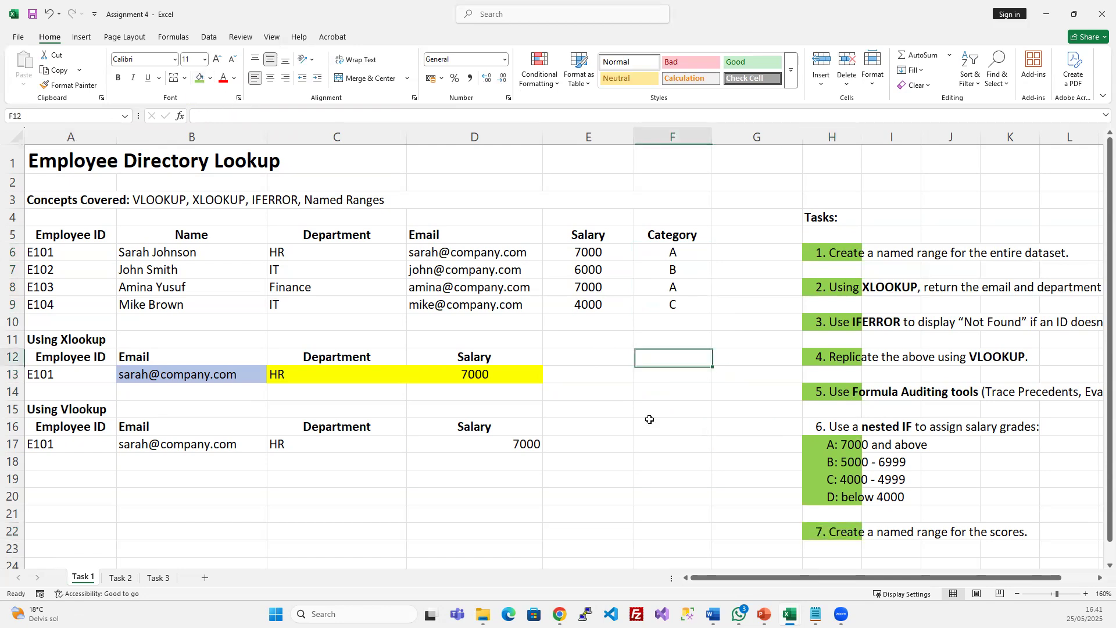
pyautogui.scroll(-2, 701, 416)
pyautogui.scroll(2, 700, 417)
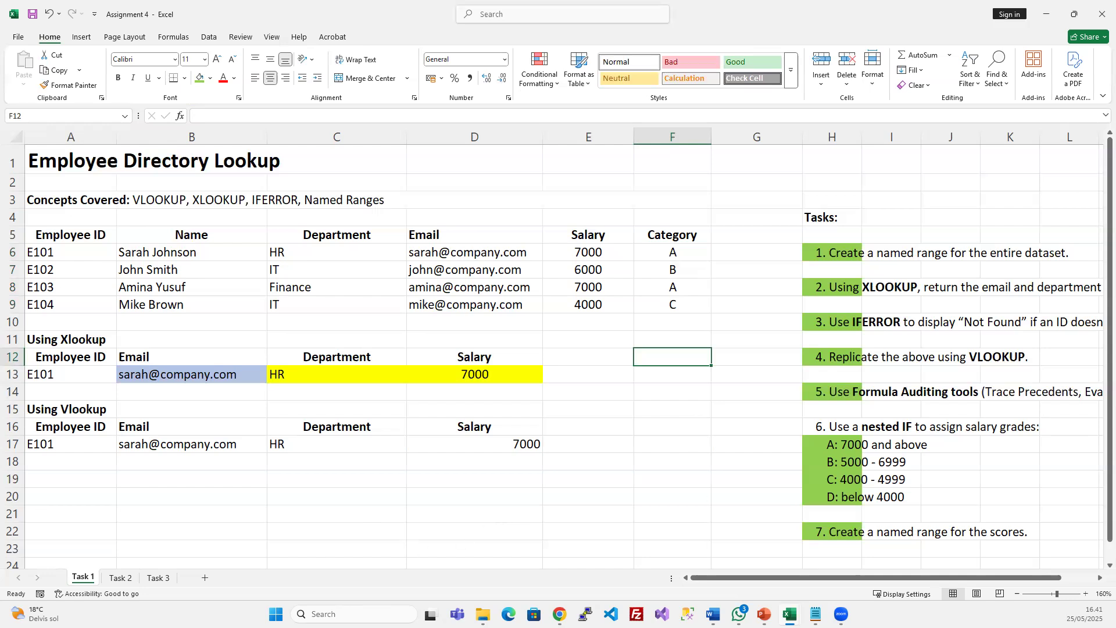
# Glance at the Task 2 sheet, return to Task 1, and close the Assignment 4 workbook
pyautogui.click(120, 578)
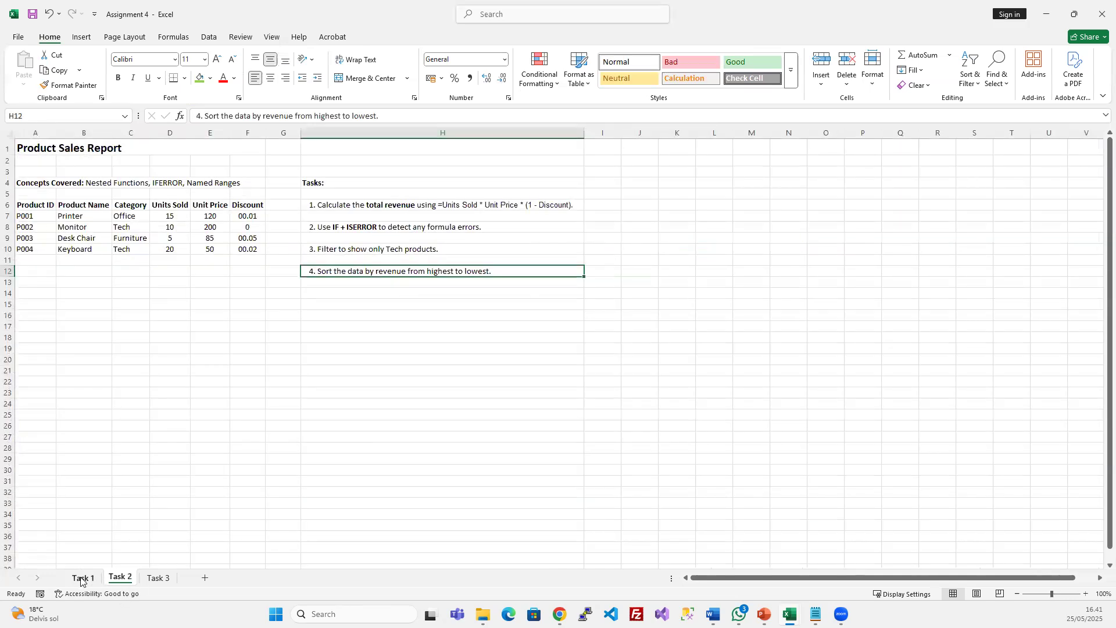
pyautogui.click(82, 577)
pyautogui.scroll(-1, 471, 468)
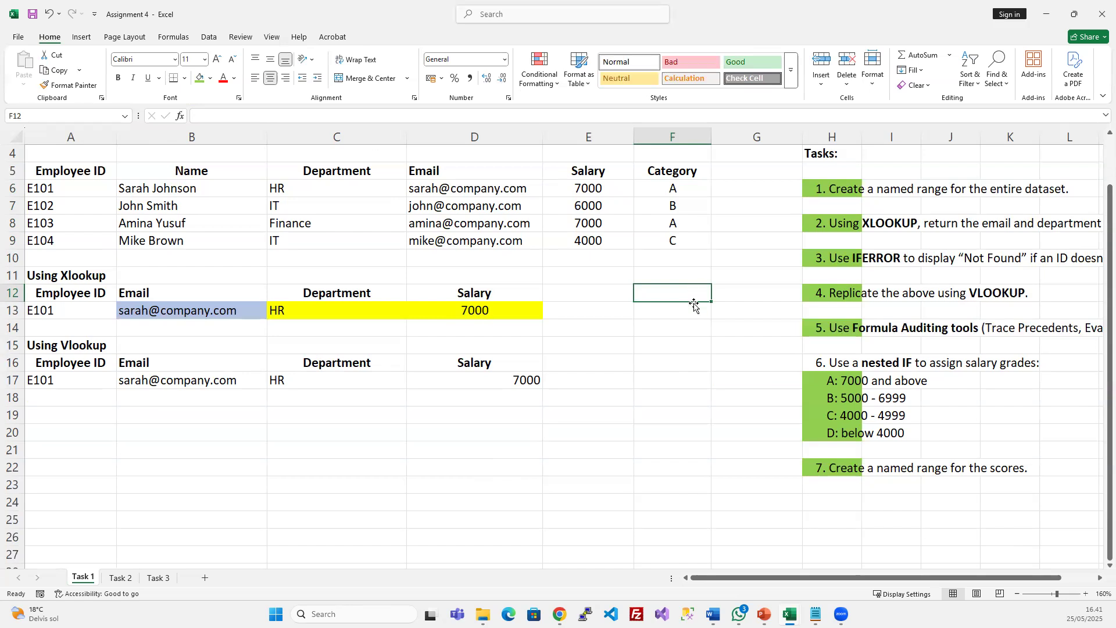
pyautogui.click(393, 328)
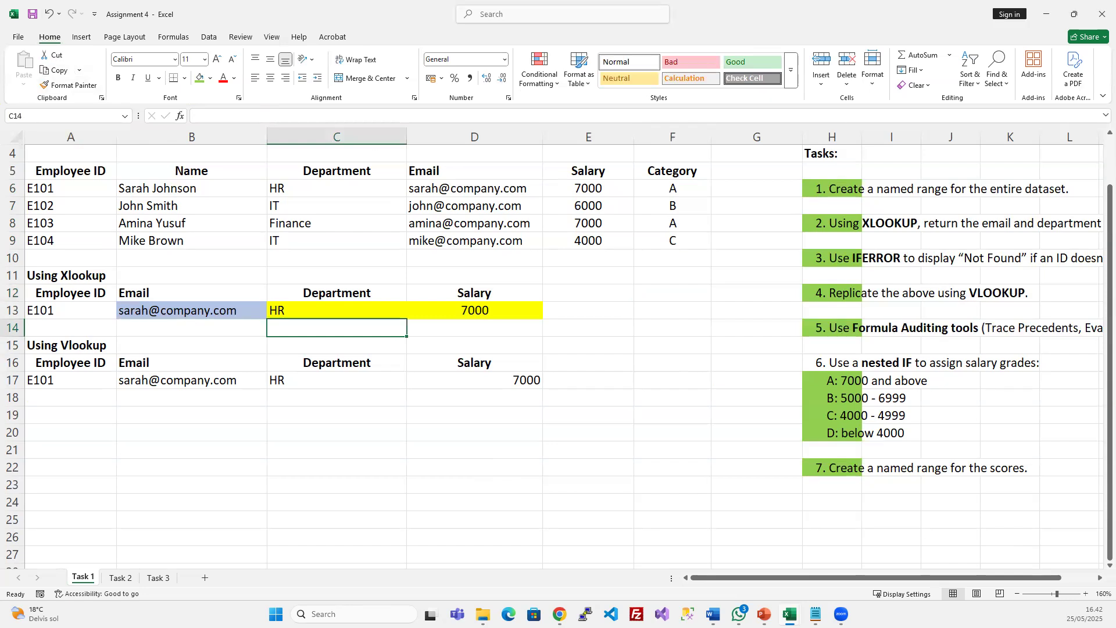
pyautogui.click(1100, 15)
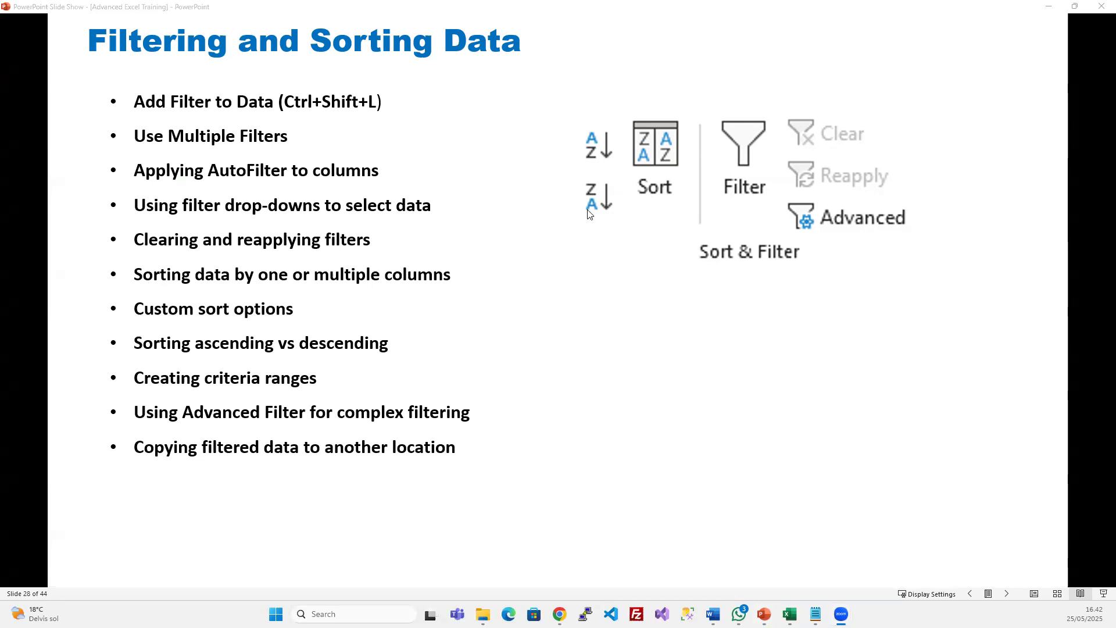
# Advance the slide show to the Data Tools slide, then show Excel's Content sheet
pyautogui.click(497, 9)
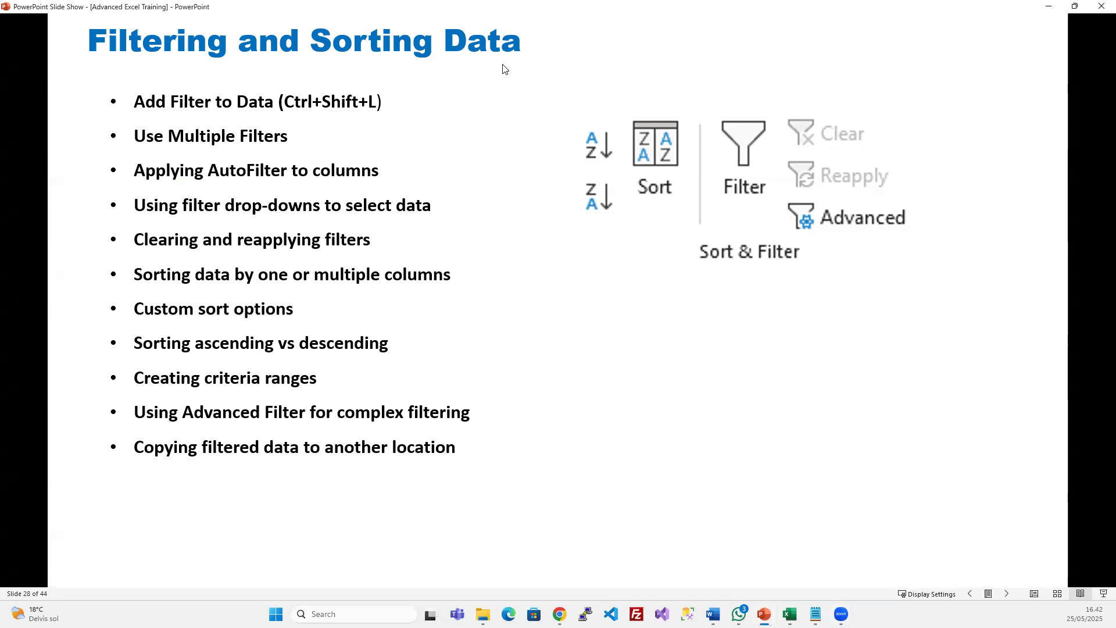
pyautogui.click(637, 257)
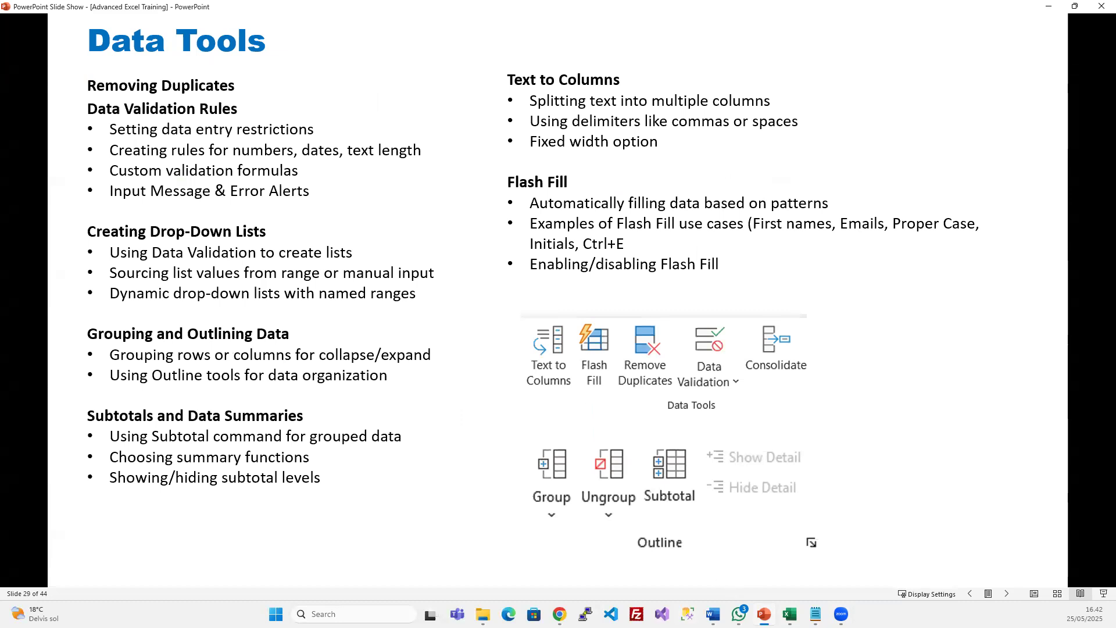
pyautogui.click(789, 614)
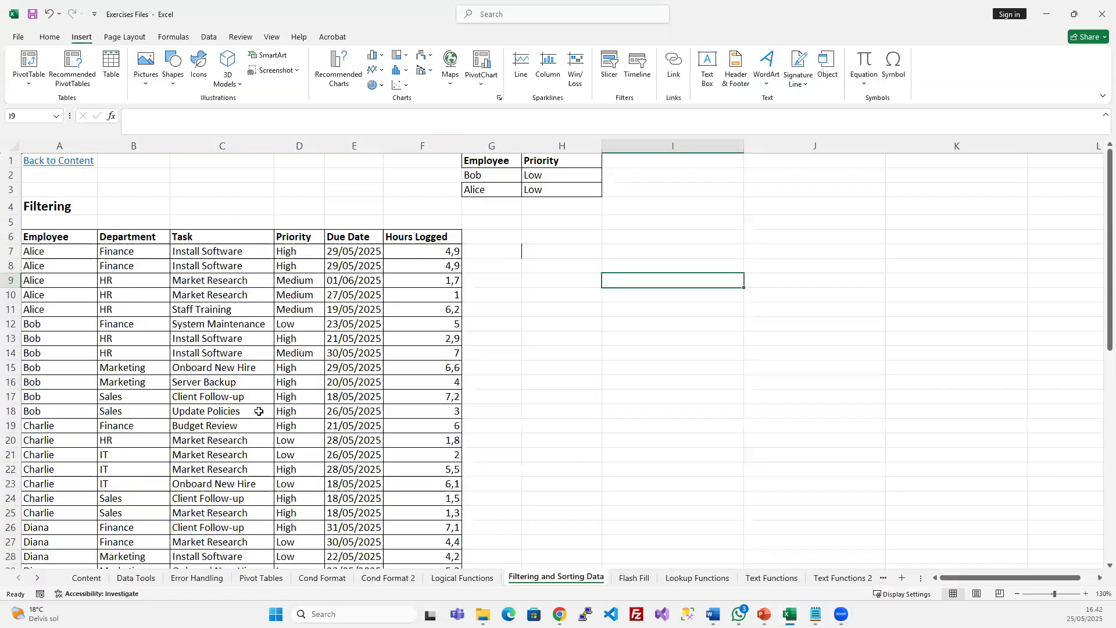
pyautogui.click(259, 411)
pyautogui.click(86, 577)
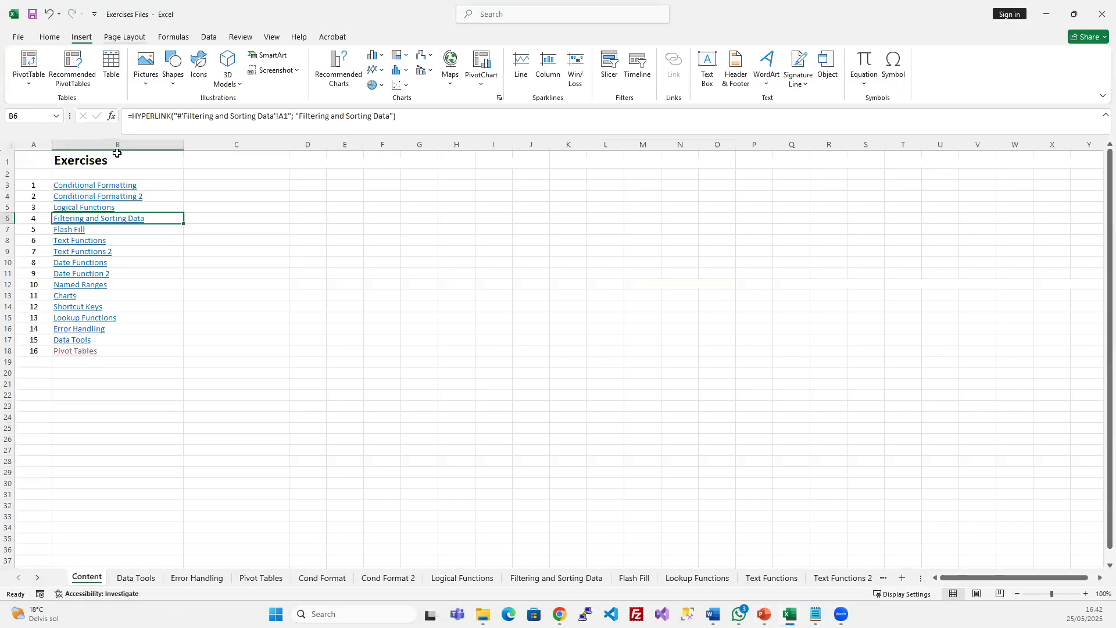
# Follow the Data Tools link, check the slide, and open the Filtering and Sorting Data sheet
pyautogui.click(80, 340)
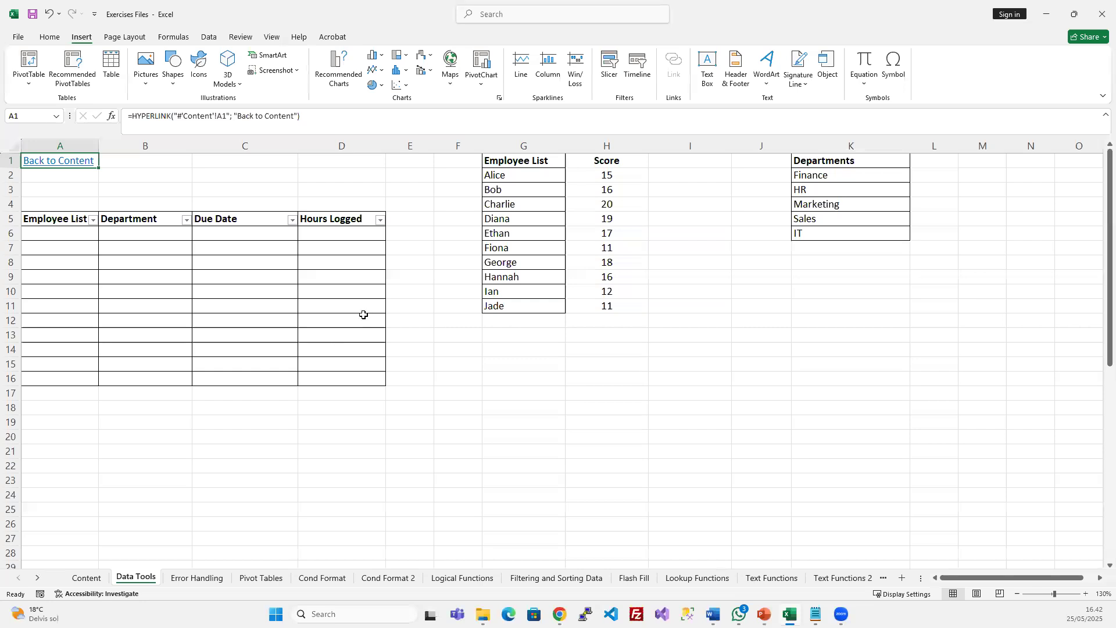
pyautogui.click(514, 378)
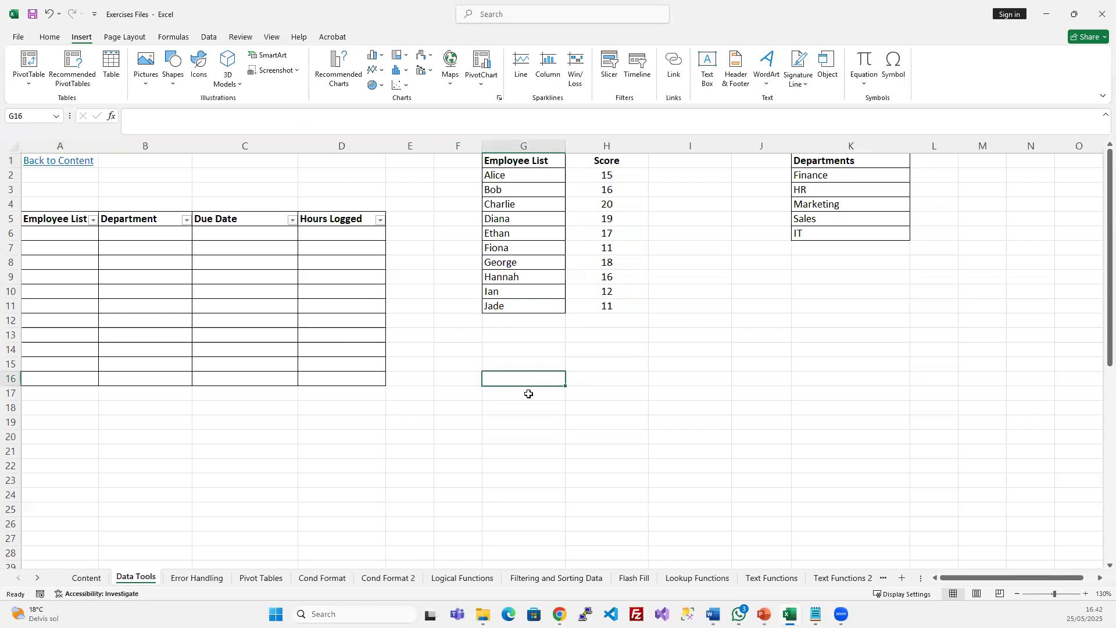
pyautogui.hotkey('alt', 'Tab')
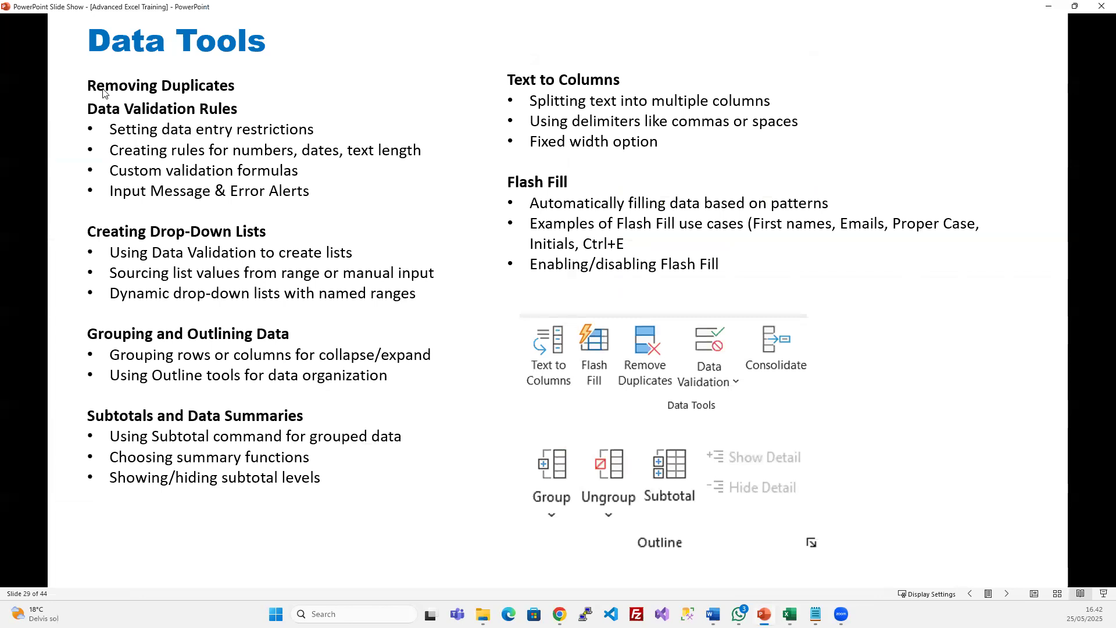
pyautogui.click(1052, 7)
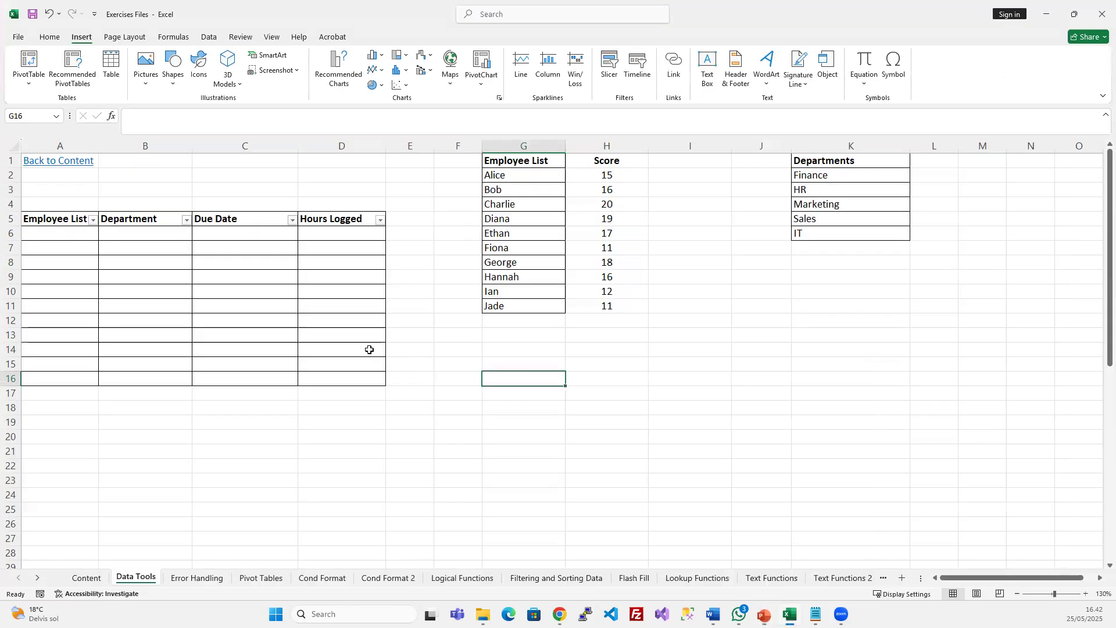
pyautogui.click(564, 581)
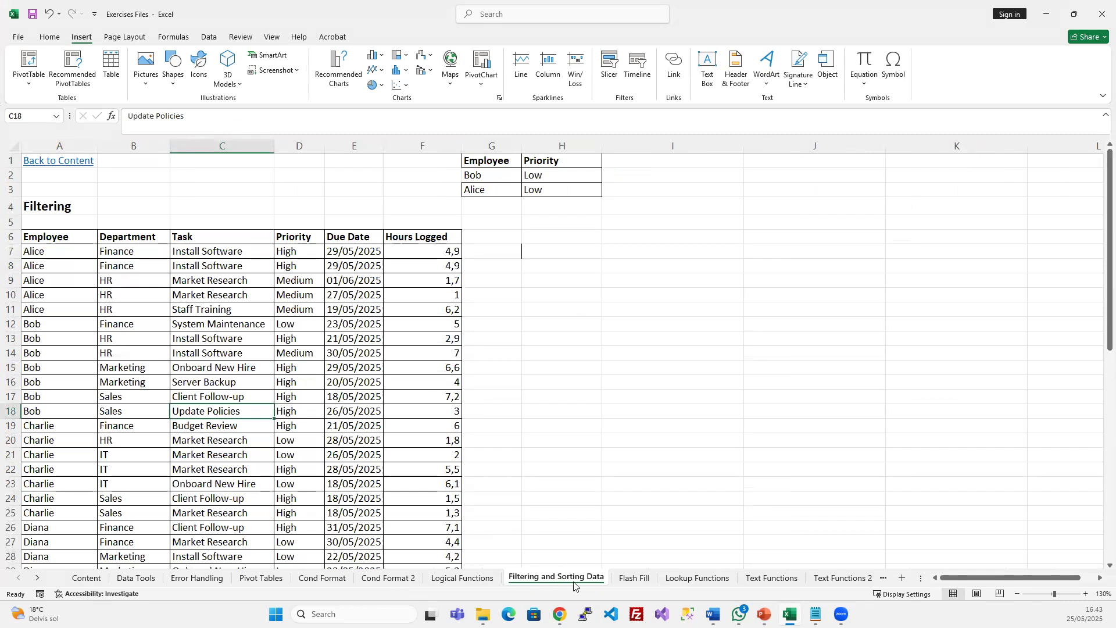
pyautogui.moveTo(494, 161); pyautogui.dragTo(562, 190)
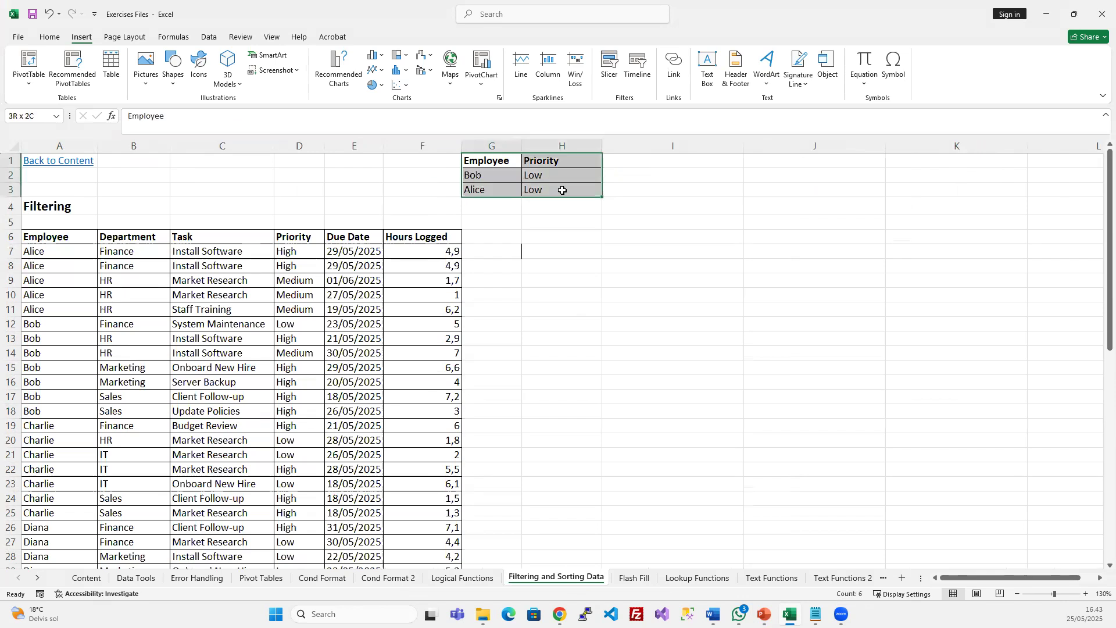
pyautogui.click(349, 308)
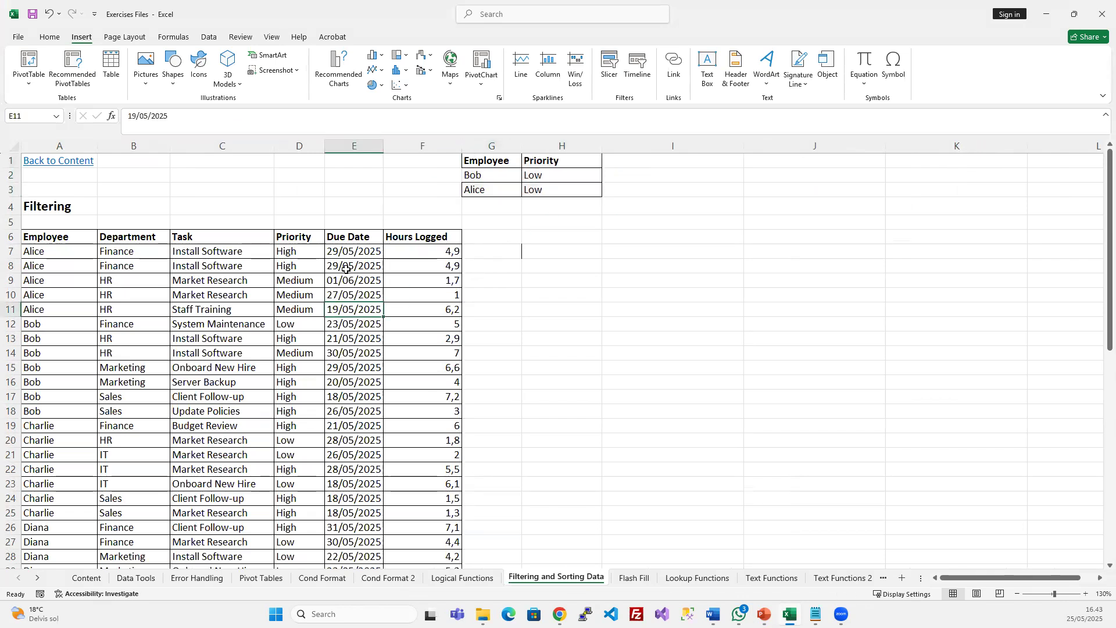
pyautogui.click(209, 37)
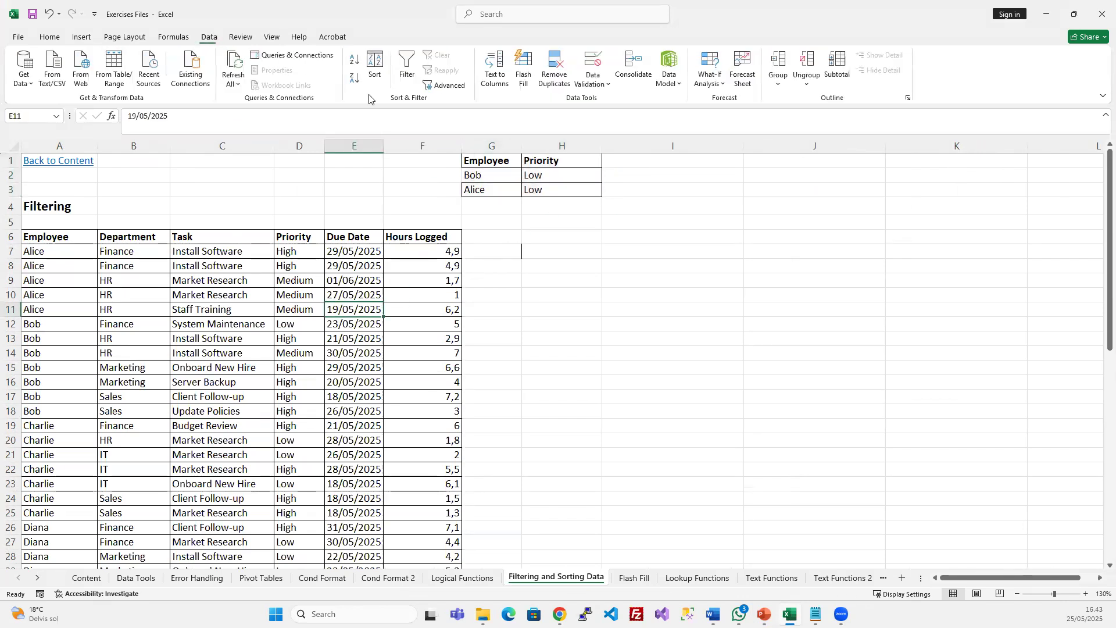
pyautogui.click(449, 85)
pyautogui.click(628, 285)
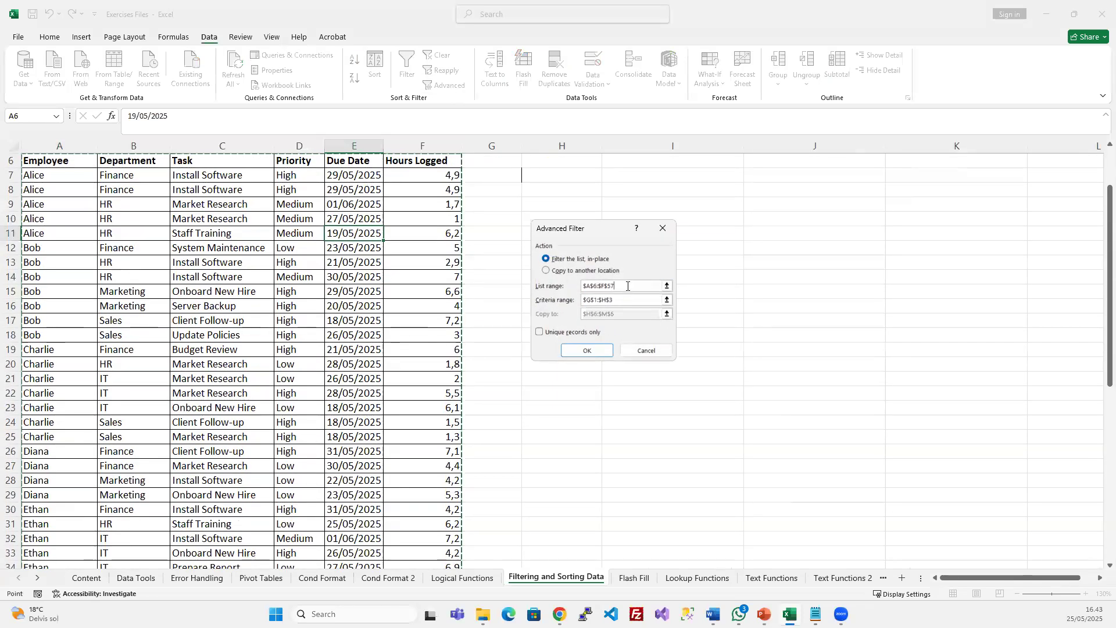
pyautogui.click(628, 300)
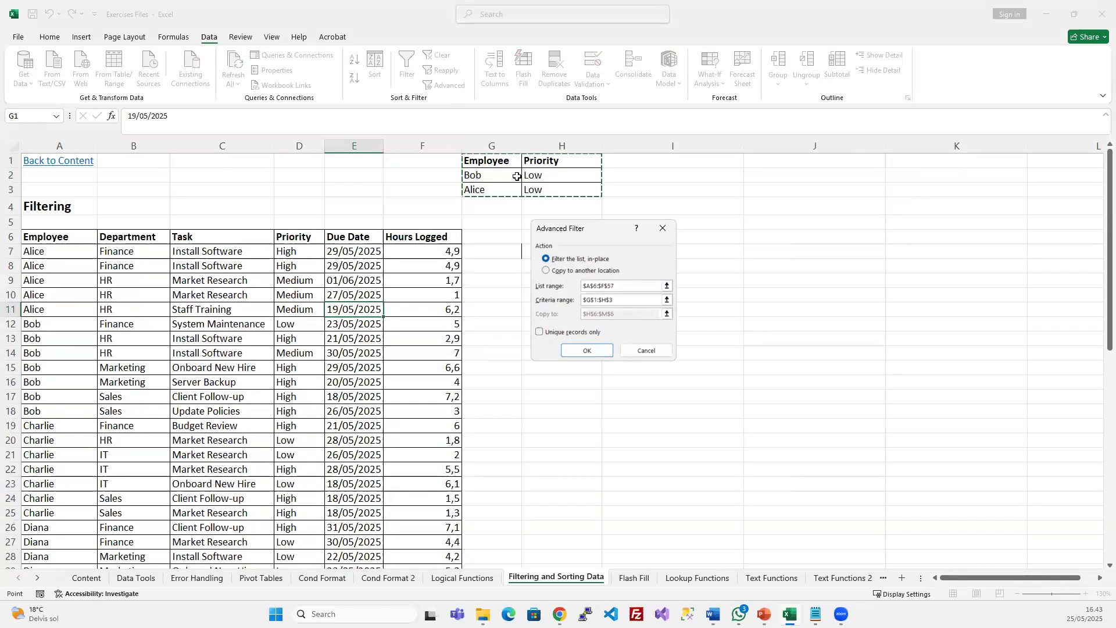
pyautogui.click(588, 351)
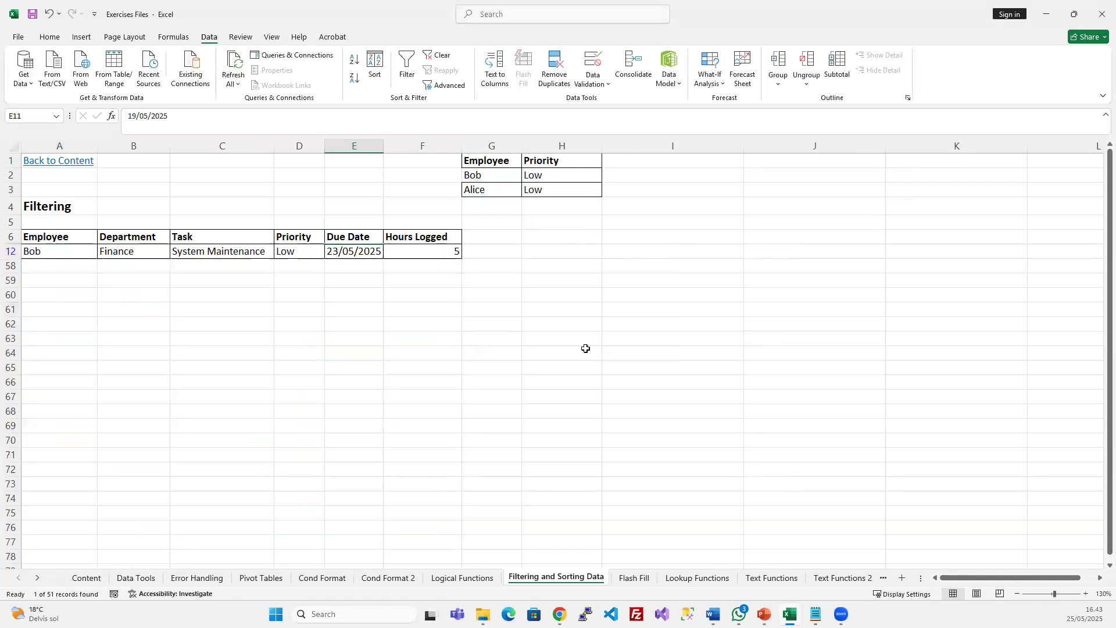
pyautogui.click(337, 251)
pyautogui.click(438, 55)
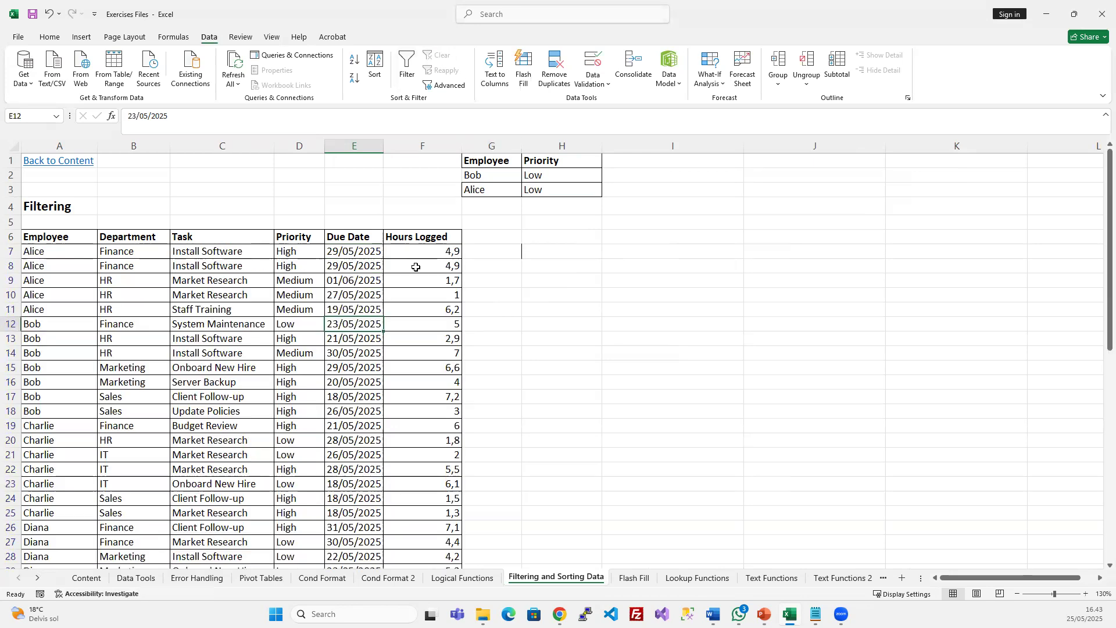
pyautogui.click(421, 280)
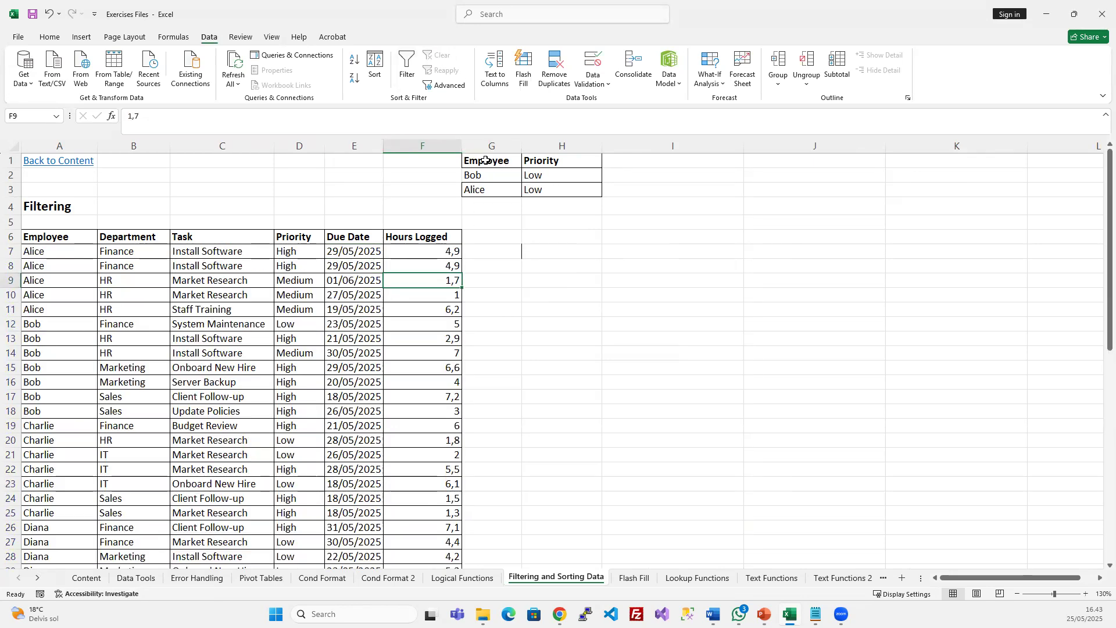
# Run Advanced Filter with criteria G1:H3 copying to H6:M6; dismiss the missing field name warning
pyautogui.moveTo(485, 161); pyautogui.dragTo(542, 185)
pyautogui.click(445, 84)
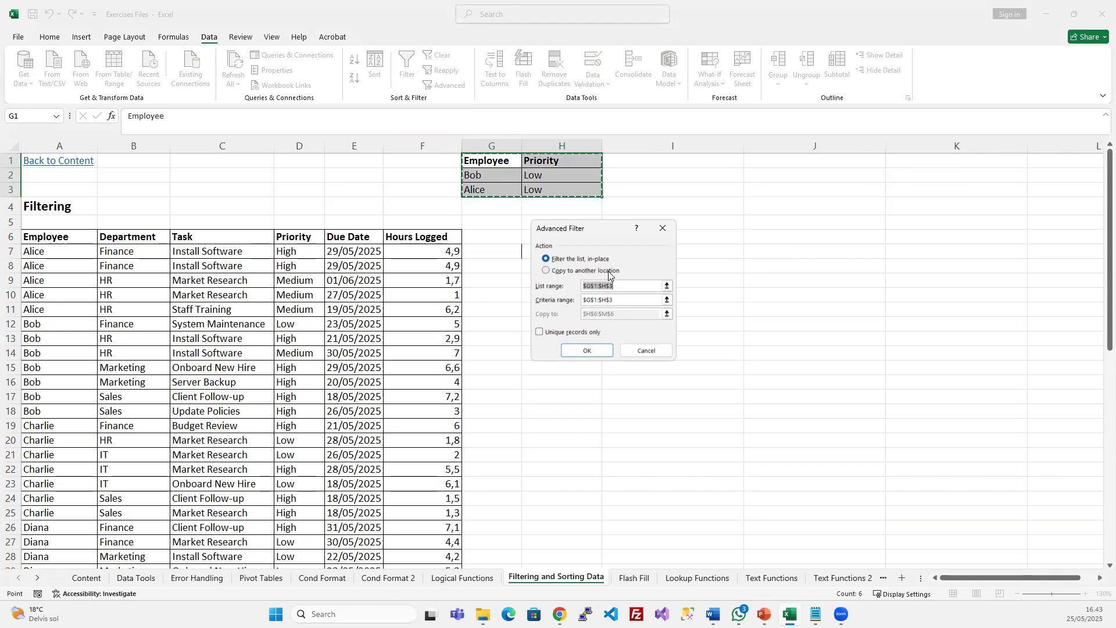
pyautogui.click(547, 271)
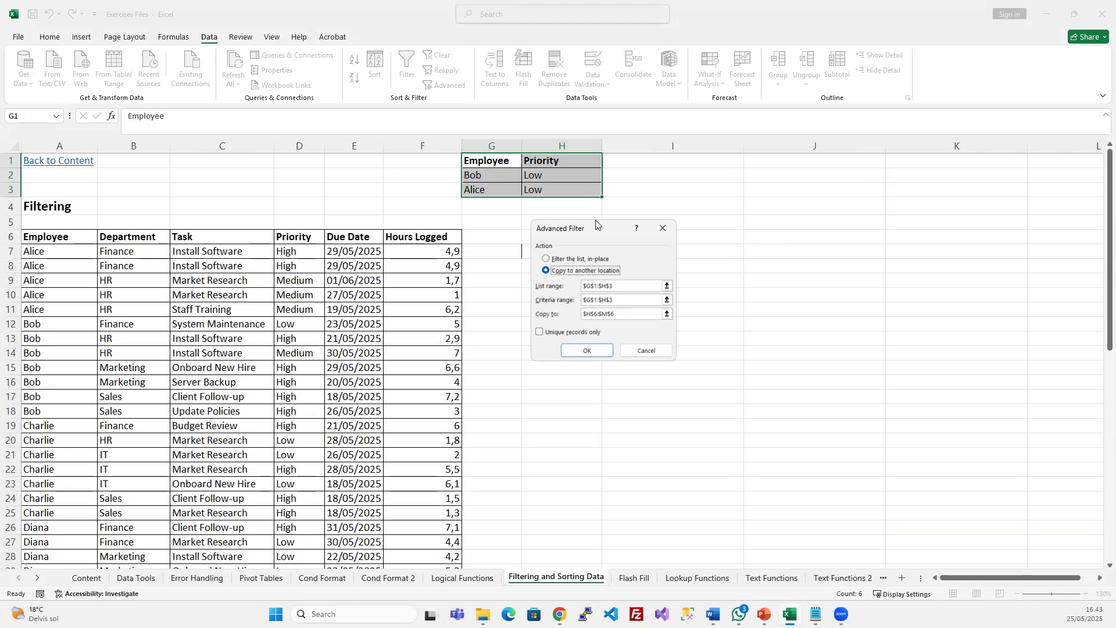
pyautogui.moveTo(594, 229); pyautogui.dragTo(777, 110)
pyautogui.moveTo(803, 191); pyautogui.dragTo(763, 193)
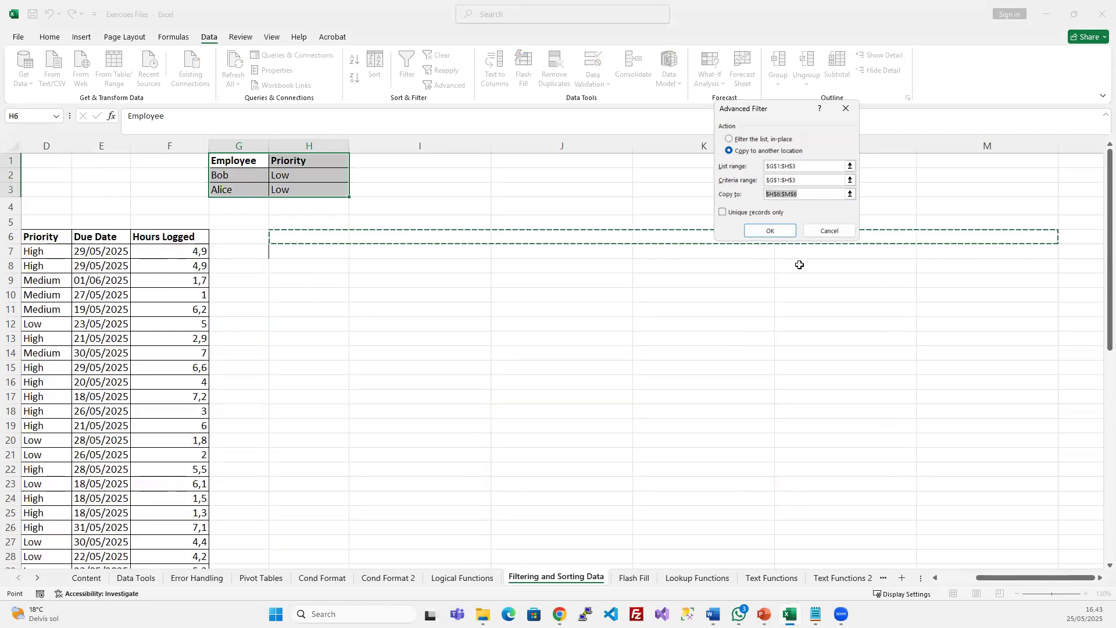
pyautogui.click(773, 231)
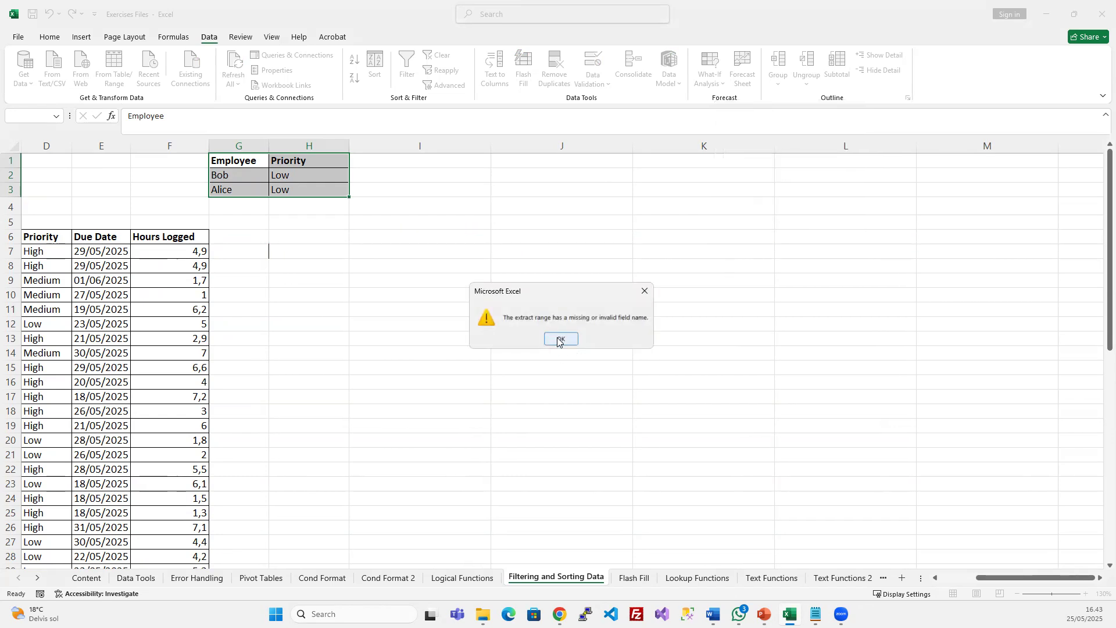
pyautogui.click(558, 340)
pyautogui.scroll(-1, 239, 314)
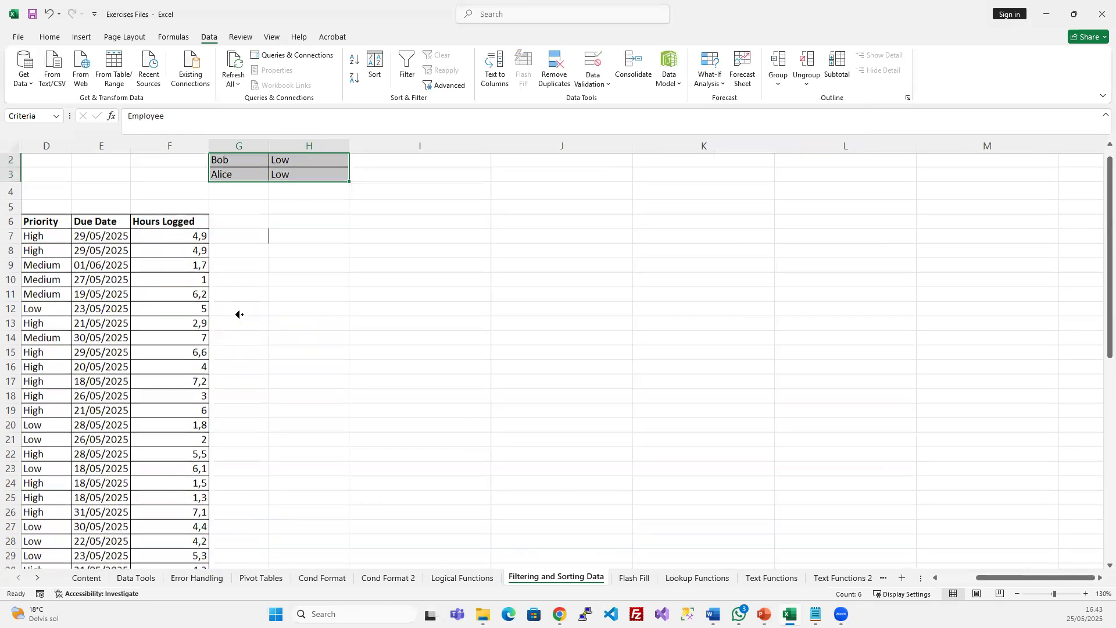
pyautogui.hscroll(-2, 239, 314)
pyautogui.scroll(2, 266, 335)
pyautogui.hscroll(-1, 267, 335)
# Rerun Advanced Filter with Copy to another location set to cell I6
pyautogui.click(279, 308)
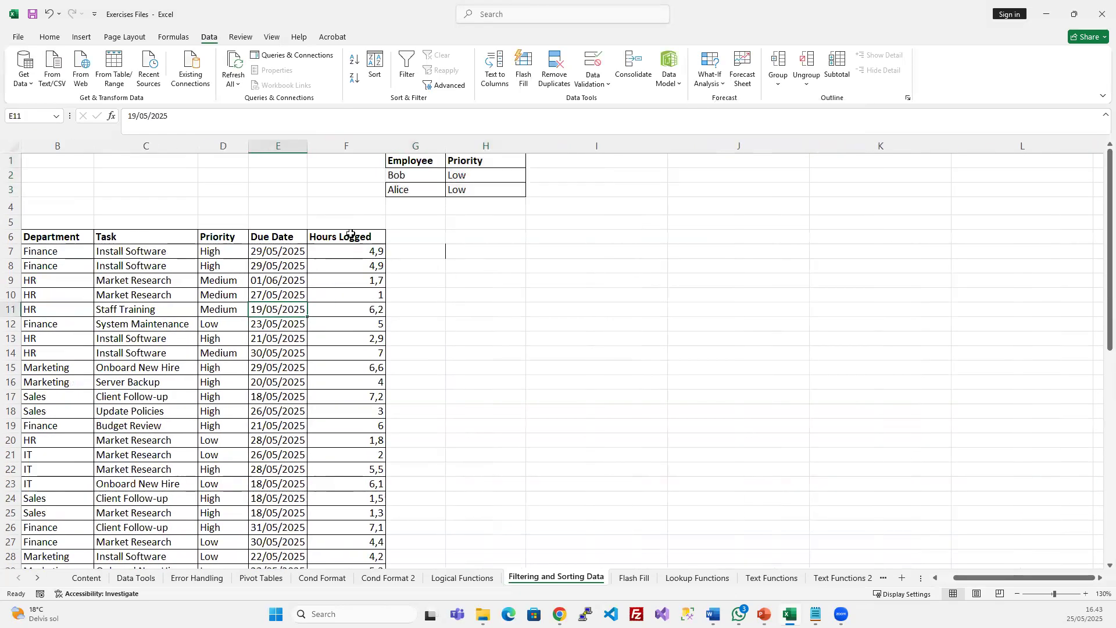
pyautogui.click(457, 88)
pyautogui.click(729, 150)
pyautogui.moveTo(833, 194); pyautogui.dragTo(747, 191)
pyautogui.press('BackSpace')
pyautogui.click(375, 236)
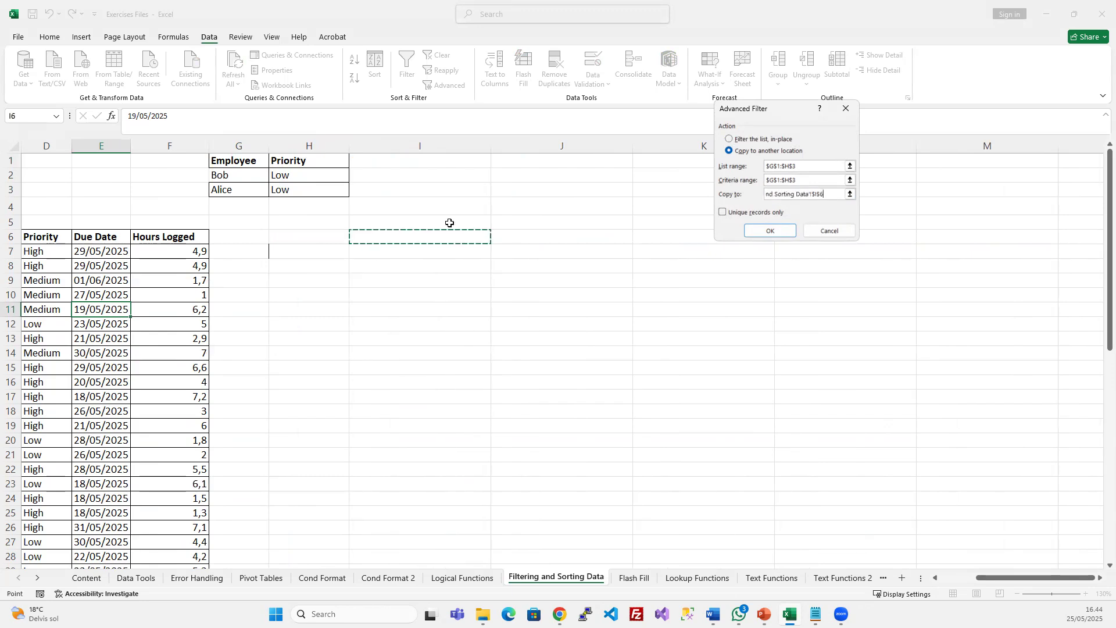
pyautogui.click(769, 231)
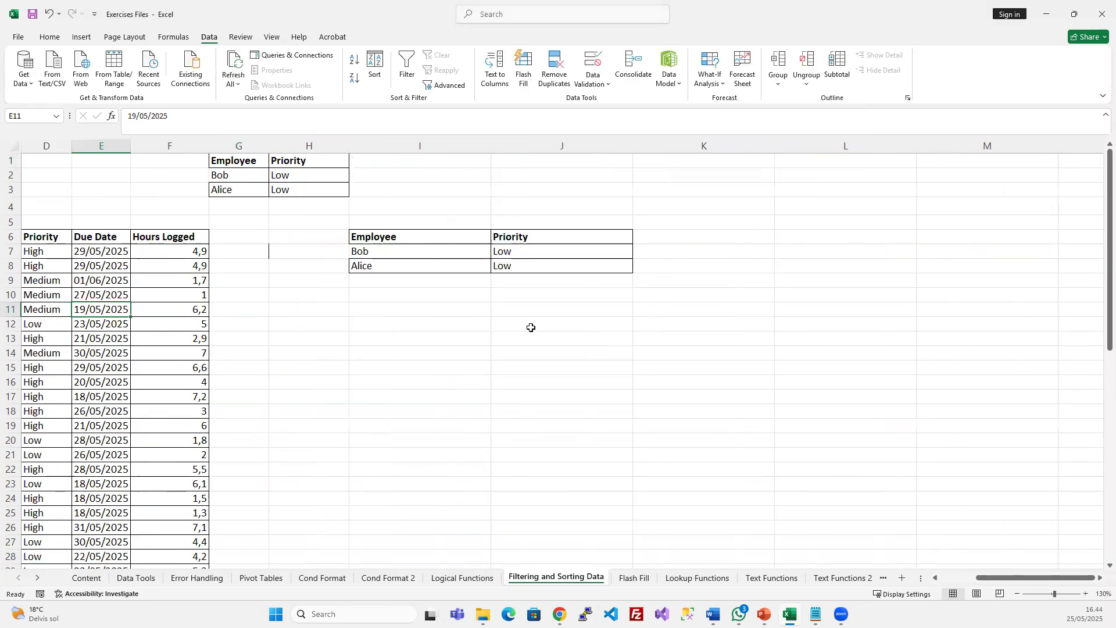
pyautogui.hscroll(-4, 530, 327)
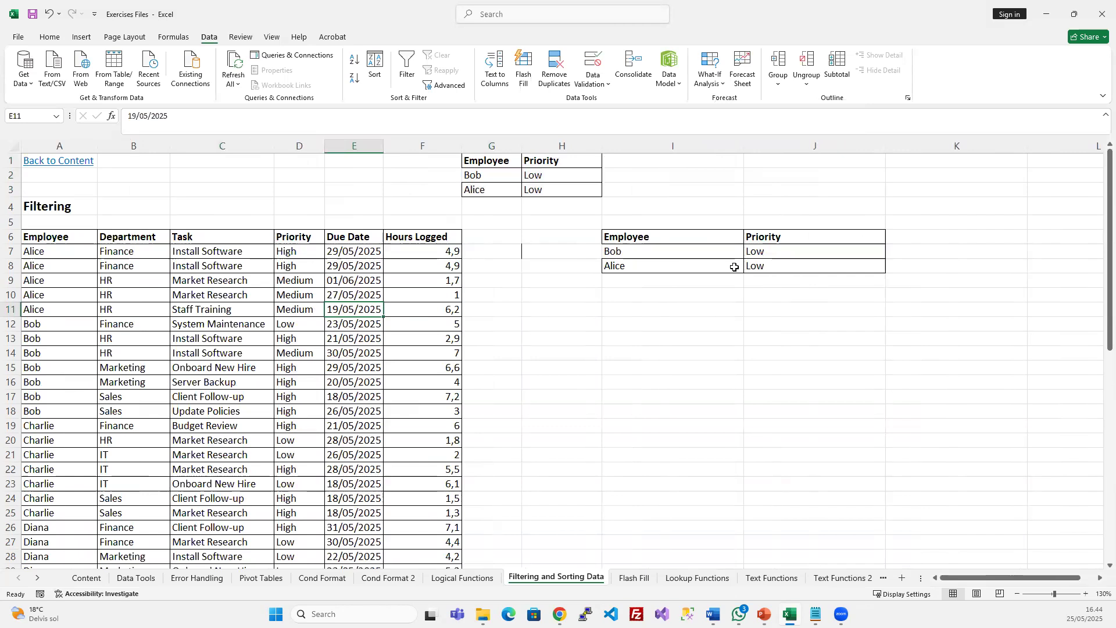
# Copy the task table's header row A6:F6 and paste it at I6
pyautogui.moveTo(657, 230); pyautogui.dragTo(777, 263)
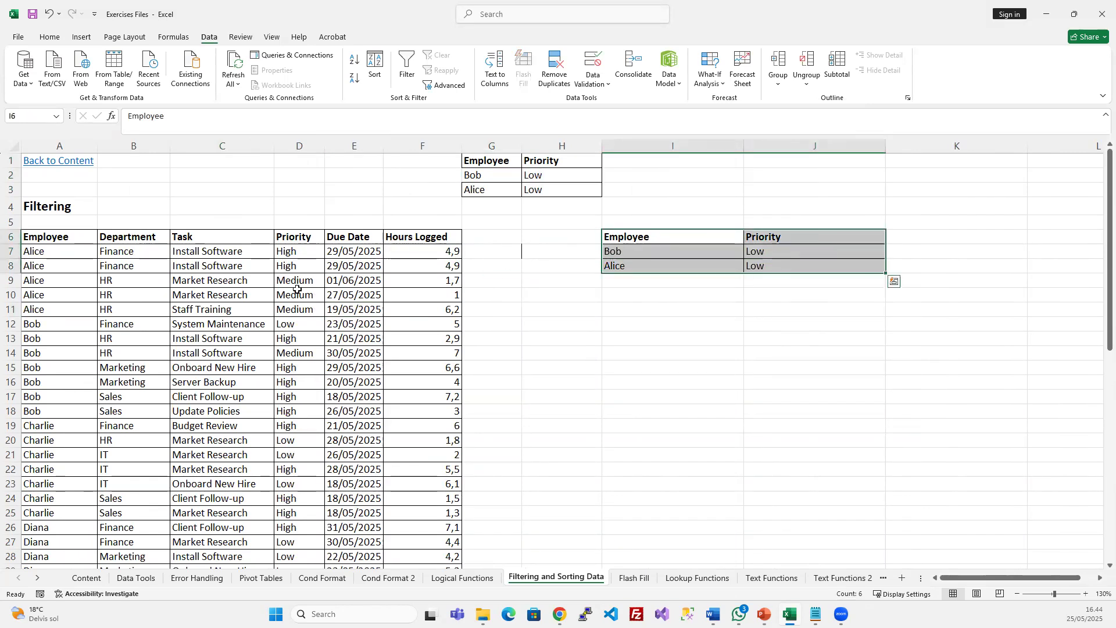
pyautogui.click(297, 289)
pyautogui.moveTo(70, 235); pyautogui.dragTo(447, 243)
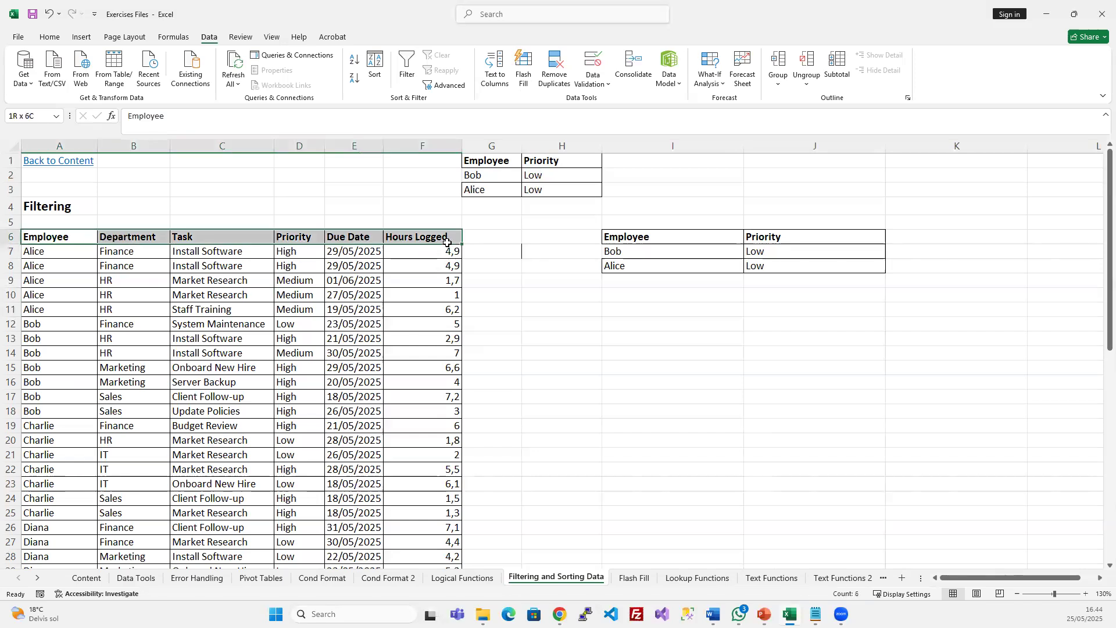
pyautogui.hotkey('ctrl', 'c')
pyautogui.click(697, 239)
pyautogui.hotkey('ctrl', 'v')
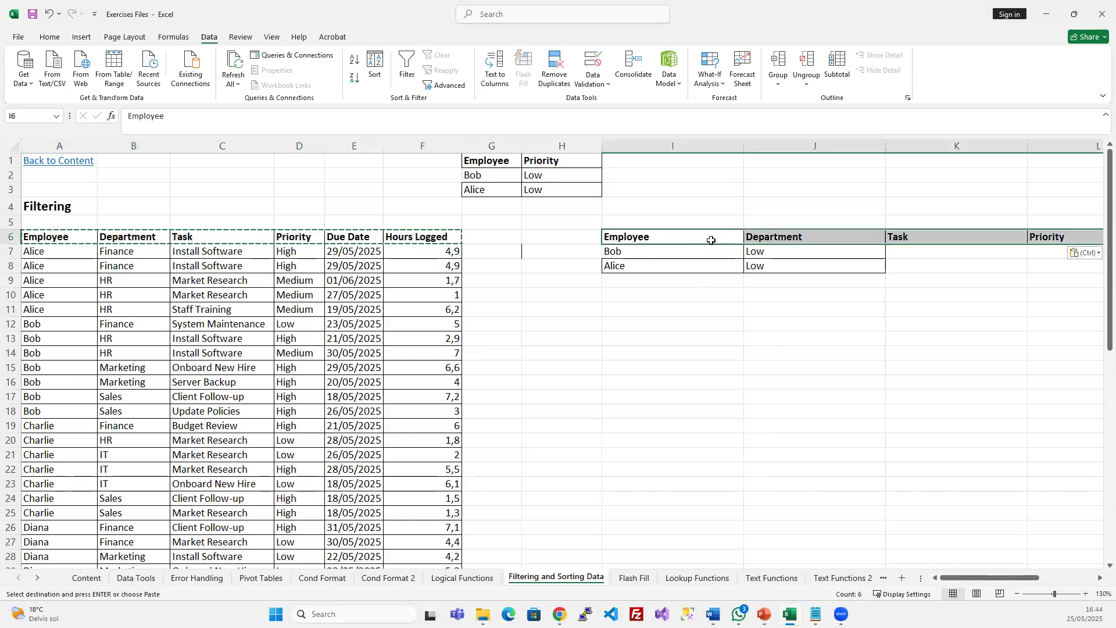
pyautogui.click(814, 281)
pyautogui.moveTo(966, 577); pyautogui.dragTo(1022, 578)
# Auto-fit columns I to N to their new headings
pyautogui.click(339, 144)
pyautogui.moveTo(339, 140); pyautogui.dragTo(950, 164)
pyautogui.doubleClick(948, 144)
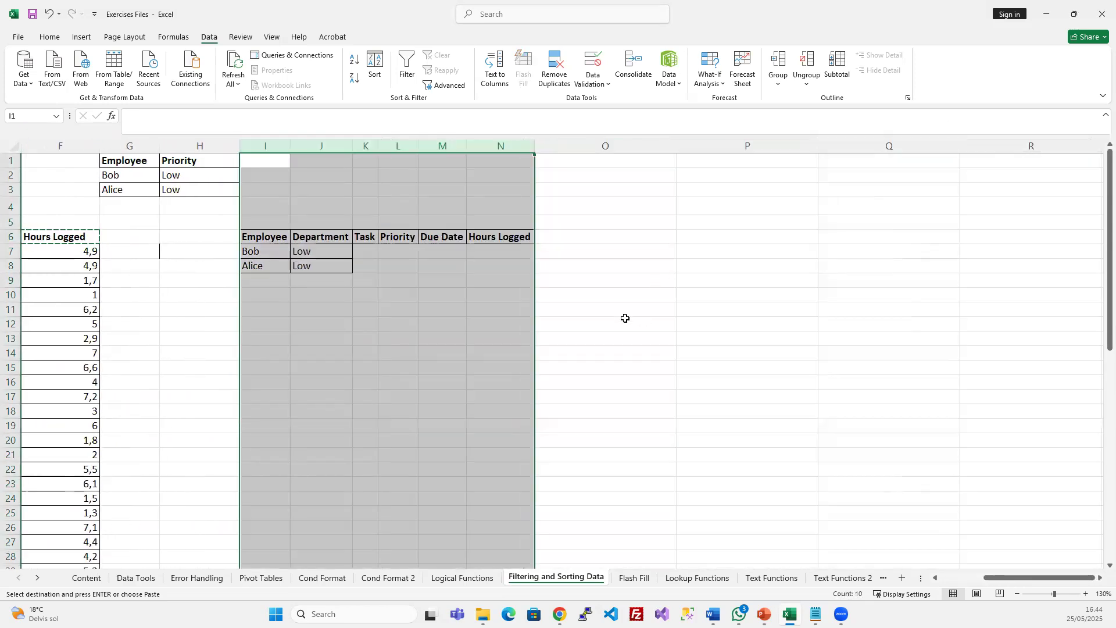
pyautogui.hscroll(-3, 625, 318)
pyautogui.click(395, 295)
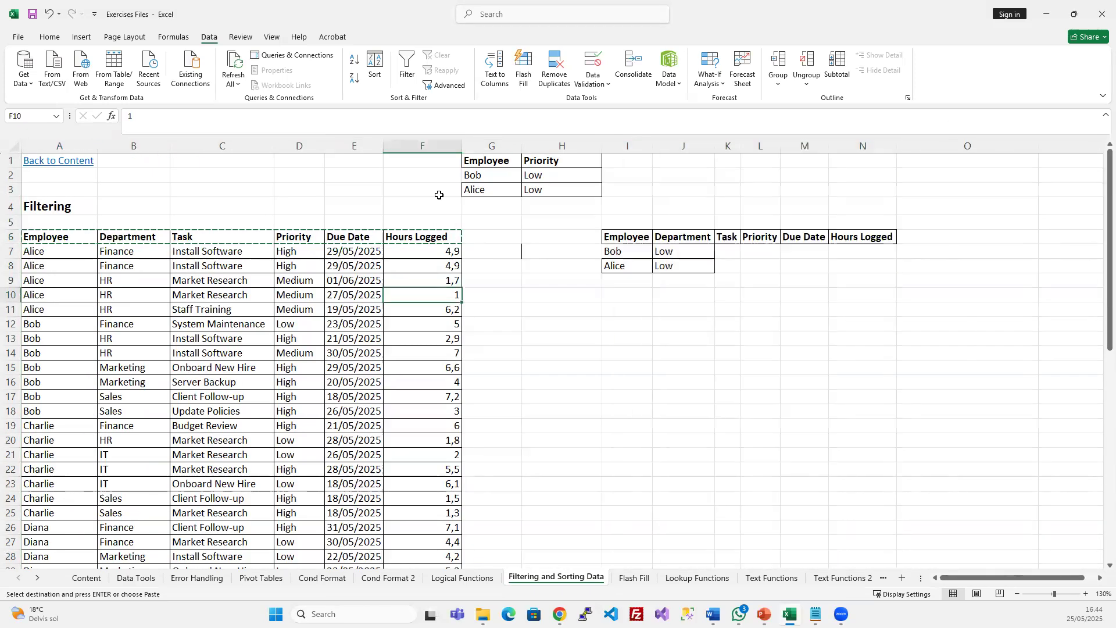
# Retry Advanced Filter copying to I6:N6; both attempts return an invalid field name error
pyautogui.click(458, 87)
pyautogui.click(729, 150)
pyautogui.click(771, 231)
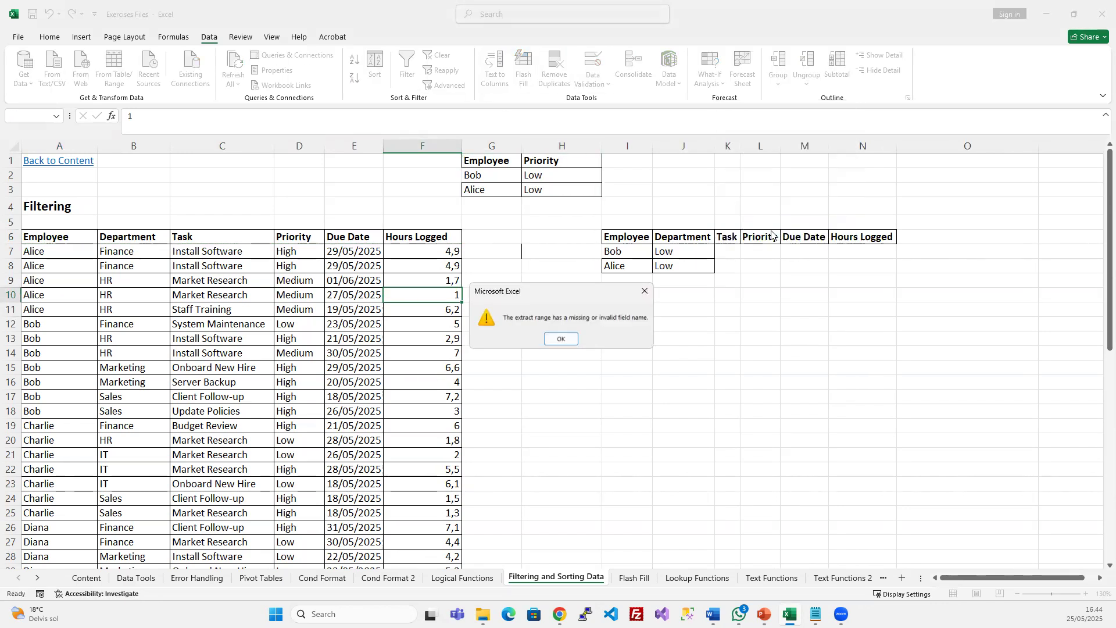
pyautogui.click(546, 342)
pyautogui.click(443, 83)
pyautogui.click(738, 149)
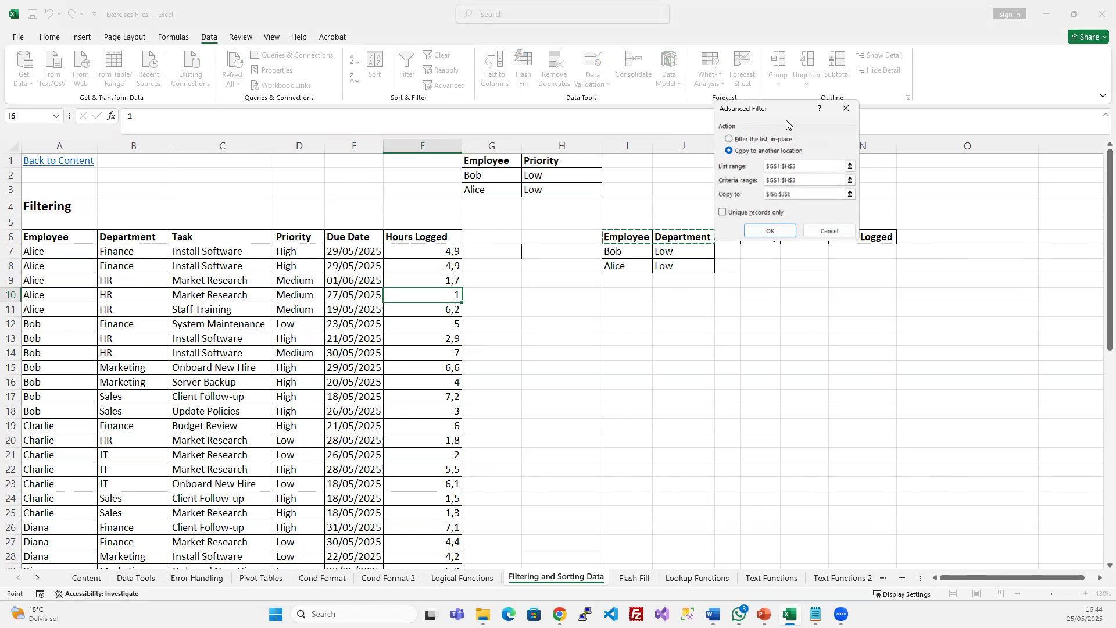
pyautogui.moveTo(627, 236); pyautogui.dragTo(864, 234)
pyautogui.click(860, 170)
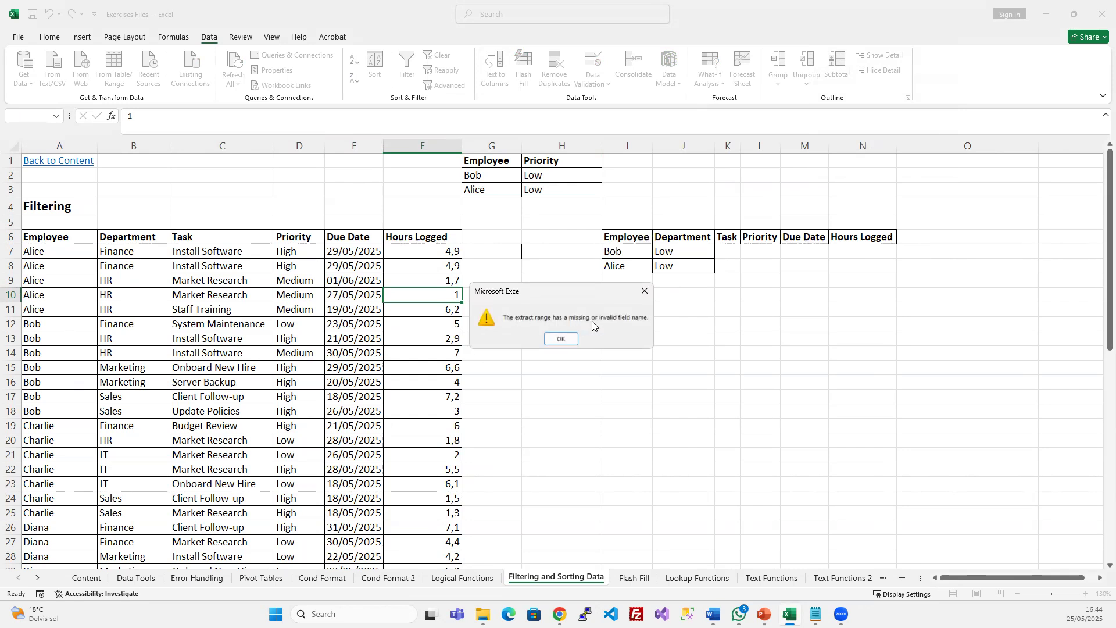
pyautogui.click(561, 339)
pyautogui.click(608, 255)
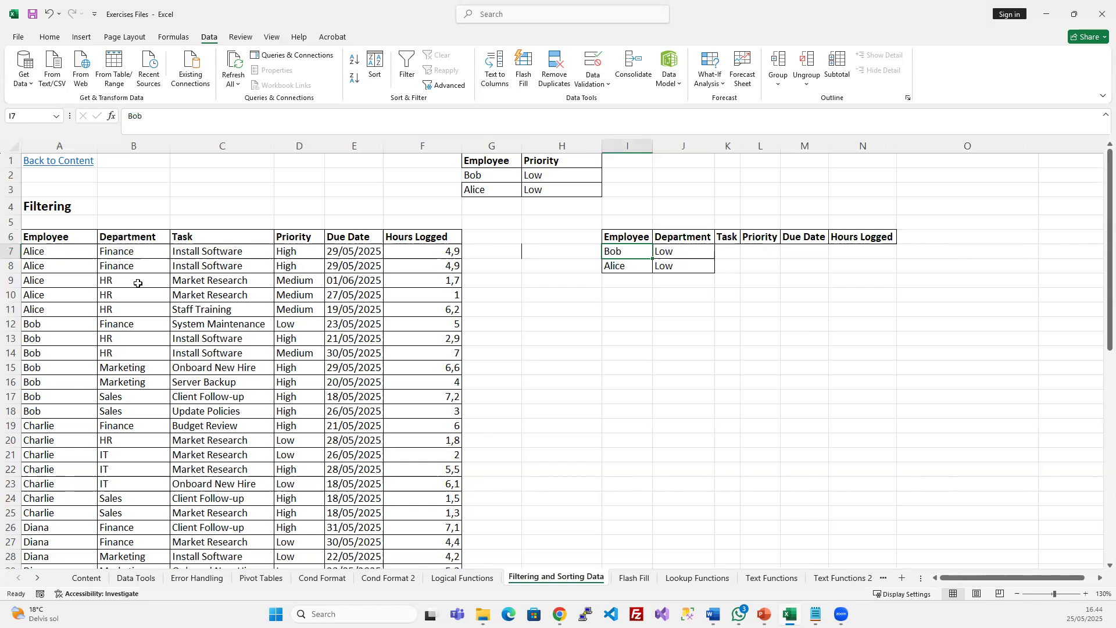
# Clear the old filter output in H4:O9
pyautogui.click(533, 277)
pyautogui.moveTo(598, 212); pyautogui.dragTo(917, 291)
pyautogui.press('Delete')
# Run Advanced Filter on list A6:F57 with criteria G1:H3, copying matches to I6
pyautogui.click(286, 309)
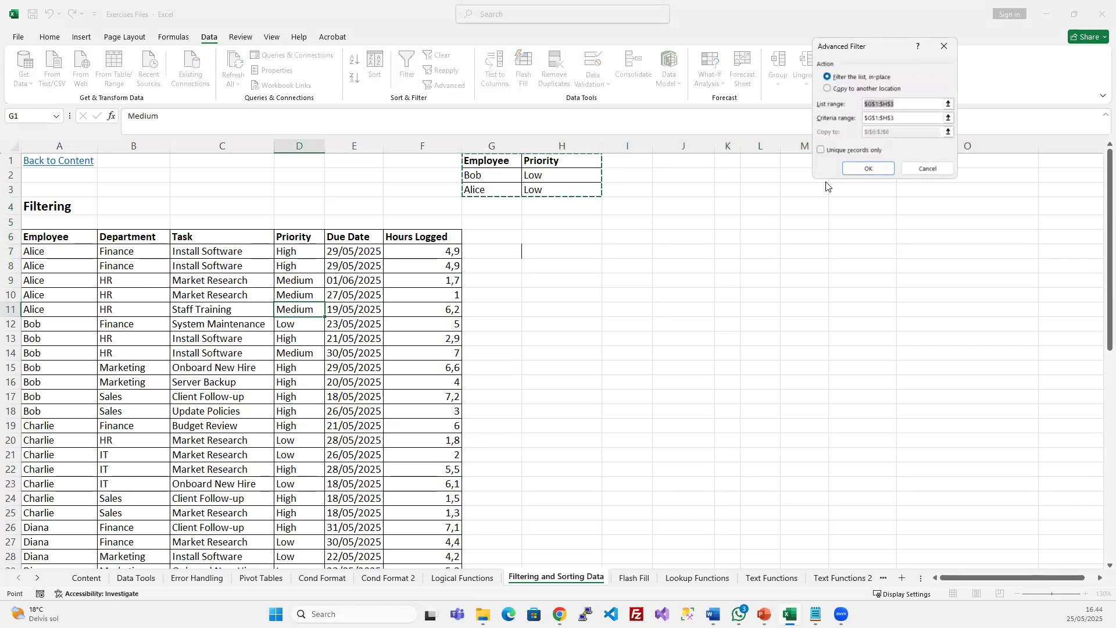
pyautogui.click(902, 120)
pyautogui.doubleClick(893, 104)
pyautogui.click(198, 322)
pyautogui.hotkey('ctrl', 'a')
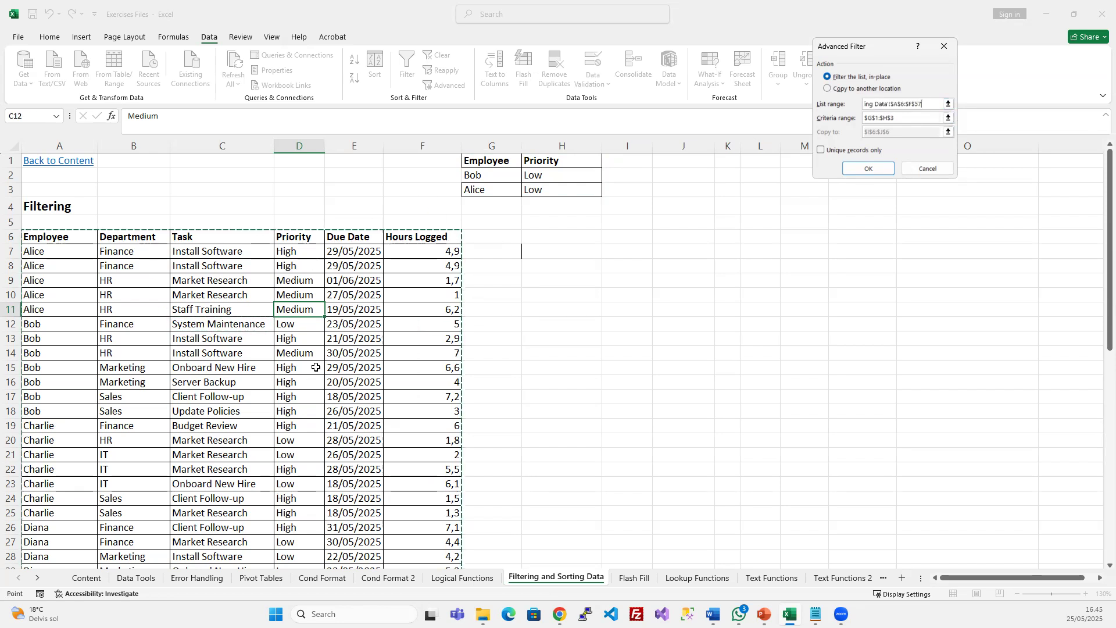
pyautogui.click(843, 88)
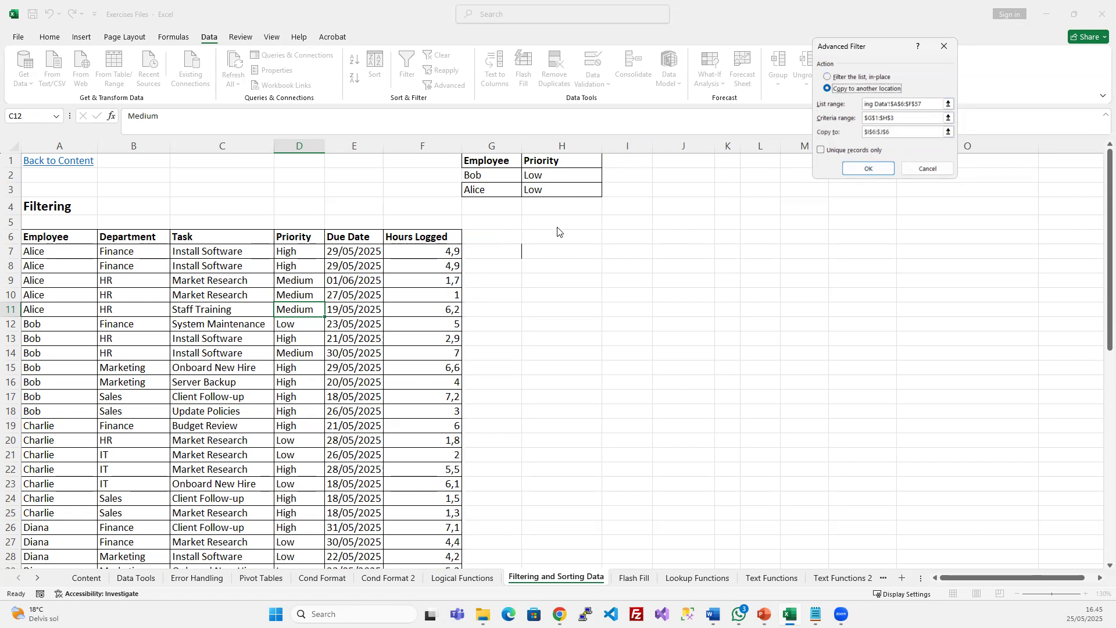
pyautogui.moveTo(906, 132); pyautogui.dragTo(844, 132)
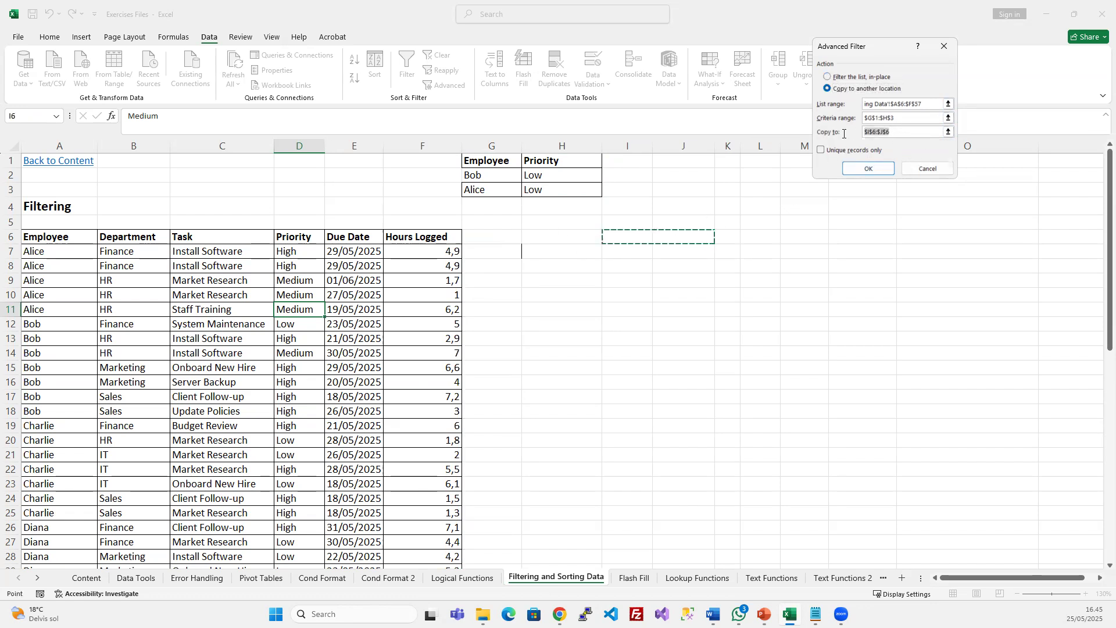
pyautogui.click(646, 237)
pyautogui.click(914, 105)
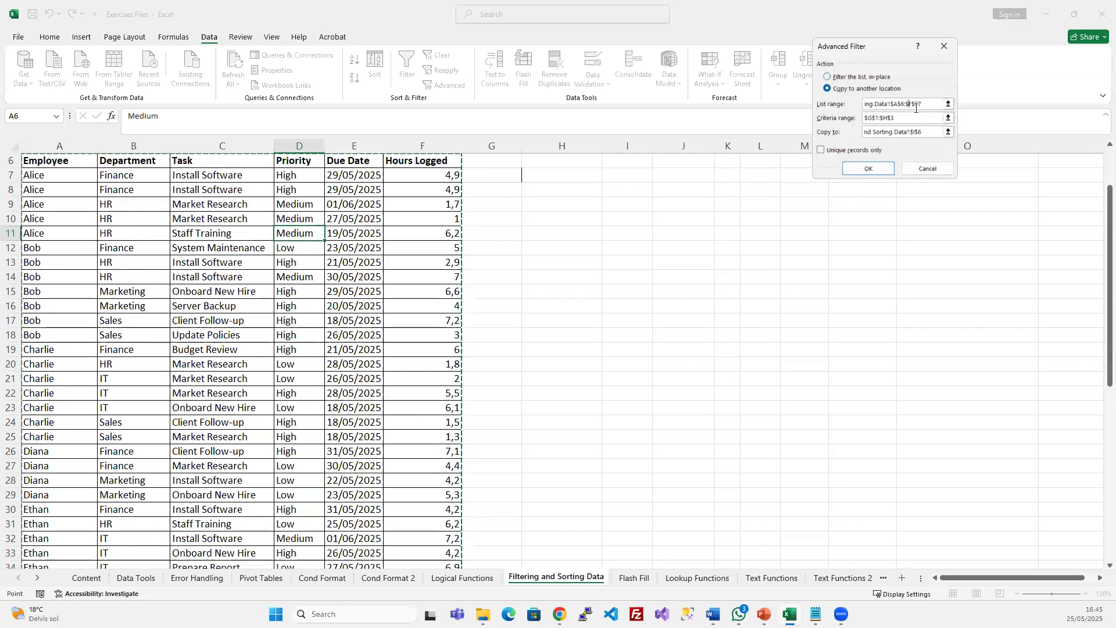
pyautogui.click(896, 118)
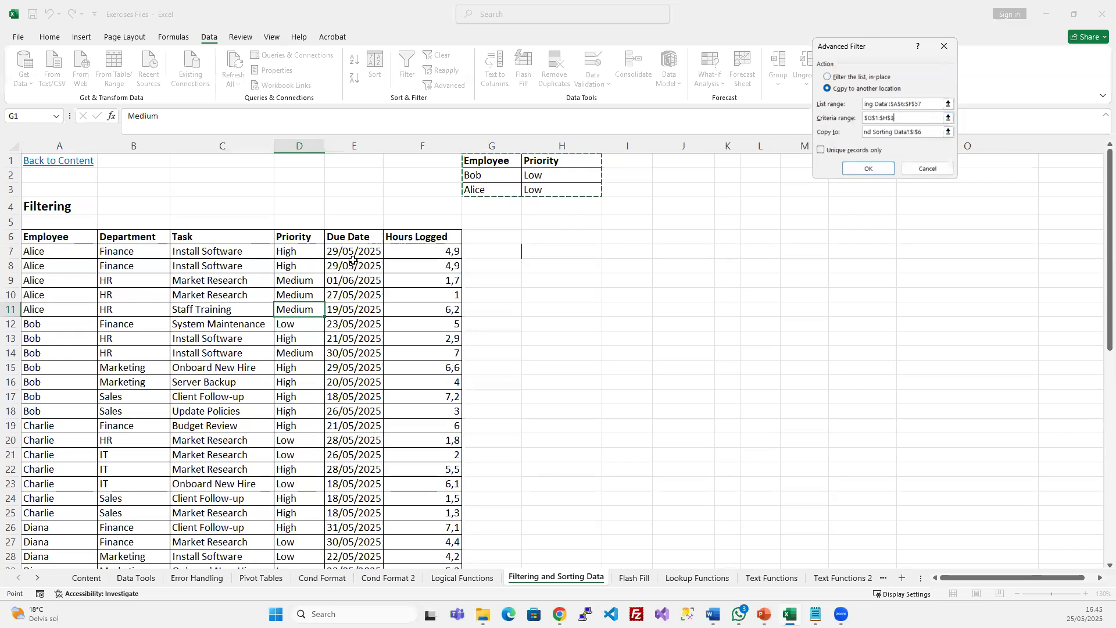
pyautogui.click(877, 167)
# Auto-fit column M so the date shows and remove the stray border around G7:H7
pyautogui.click(750, 352)
pyautogui.doubleClick(828, 146)
pyautogui.click(869, 309)
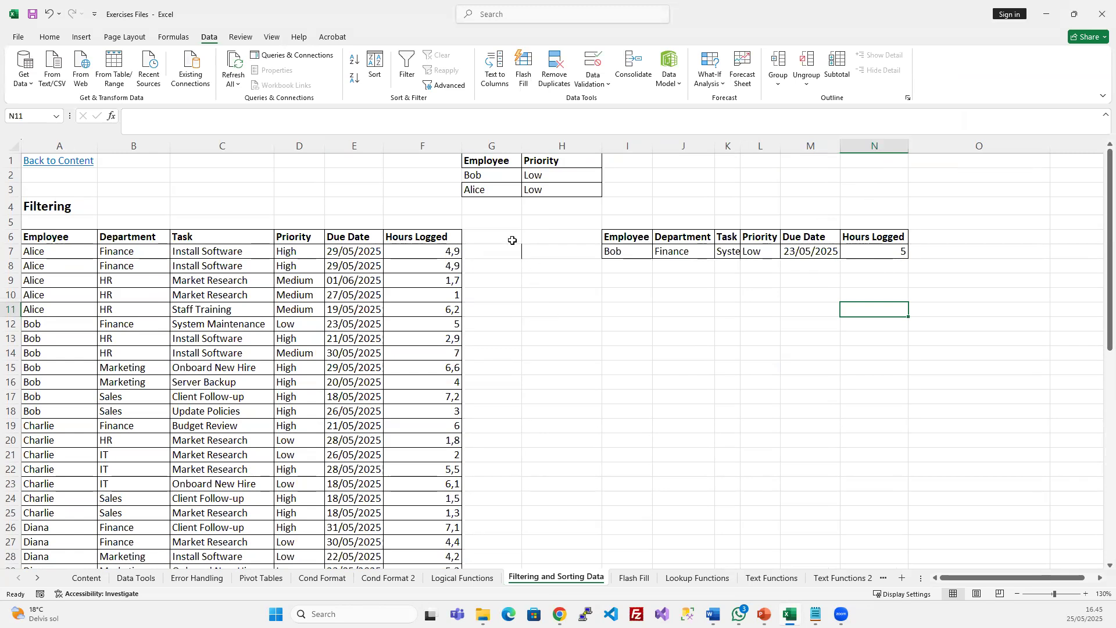
pyautogui.moveTo(512, 240); pyautogui.dragTo(526, 261)
pyautogui.hotkey('ctrl', 'shift', '-')
pyautogui.click(552, 396)
# Highlight the Alice and Bob task rows and the copied Bob result row for comparison
pyautogui.click(408, 334)
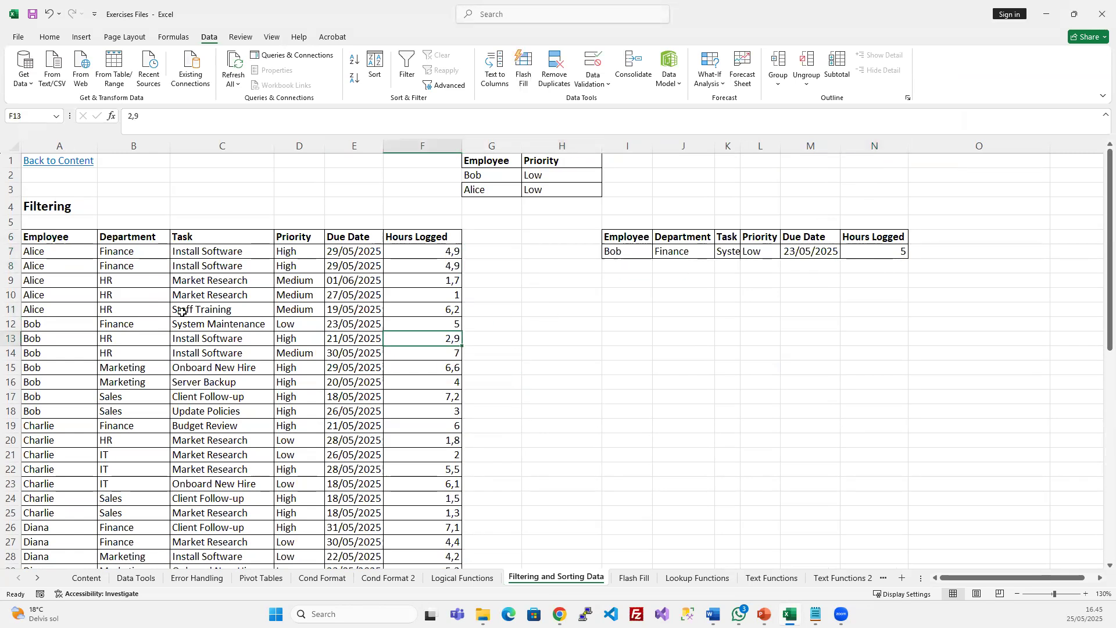
pyautogui.moveTo(30, 238); pyautogui.dragTo(353, 338)
pyautogui.moveTo(342, 417); pyautogui.dragTo(343, 417)
pyautogui.click(354, 281)
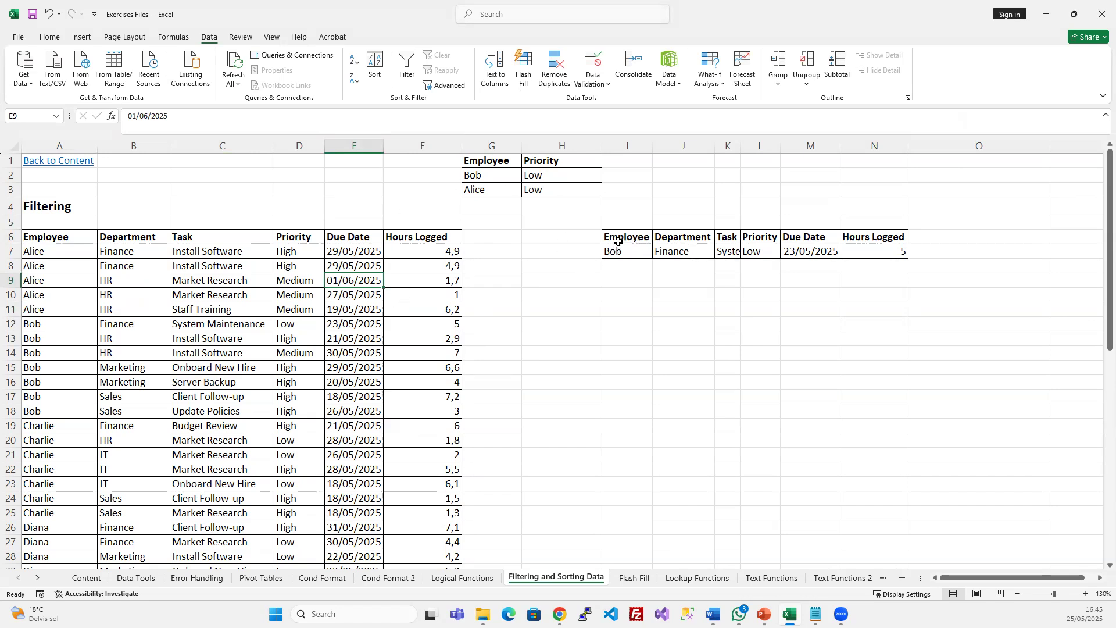
pyautogui.moveTo(48, 242); pyautogui.dragTo(383, 519)
pyautogui.click(244, 353)
pyautogui.moveTo(646, 234); pyautogui.dragTo(869, 255)
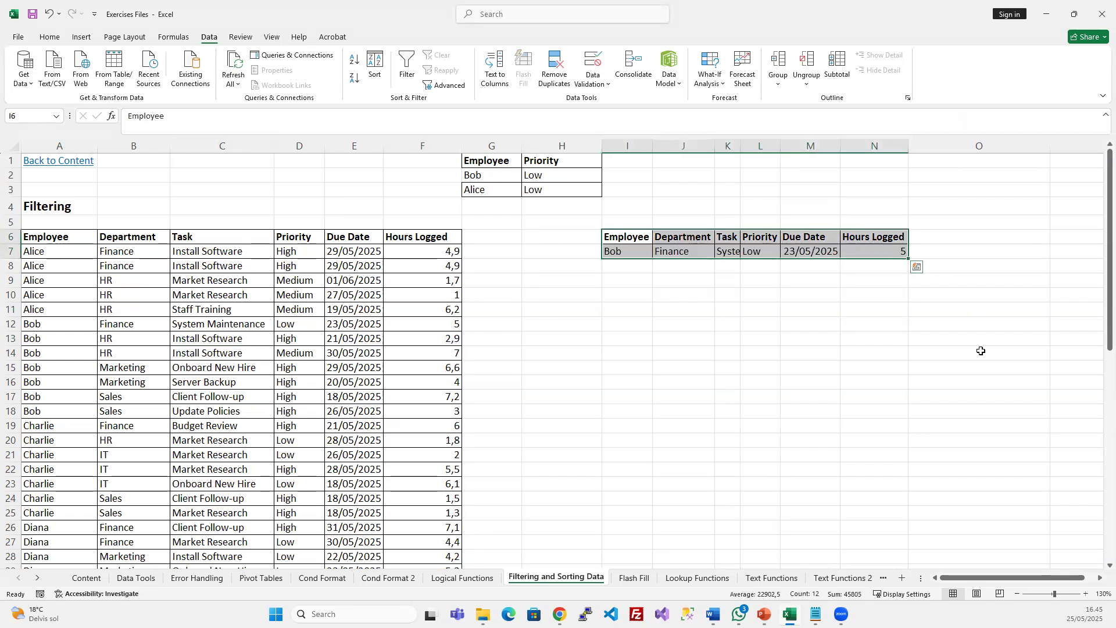
pyautogui.click(315, 298)
# Delete the two Low priority criteria values in H2:H3
pyautogui.click(533, 190)
pyautogui.moveTo(539, 177); pyautogui.dragTo(541, 190)
pyautogui.press('Delete')
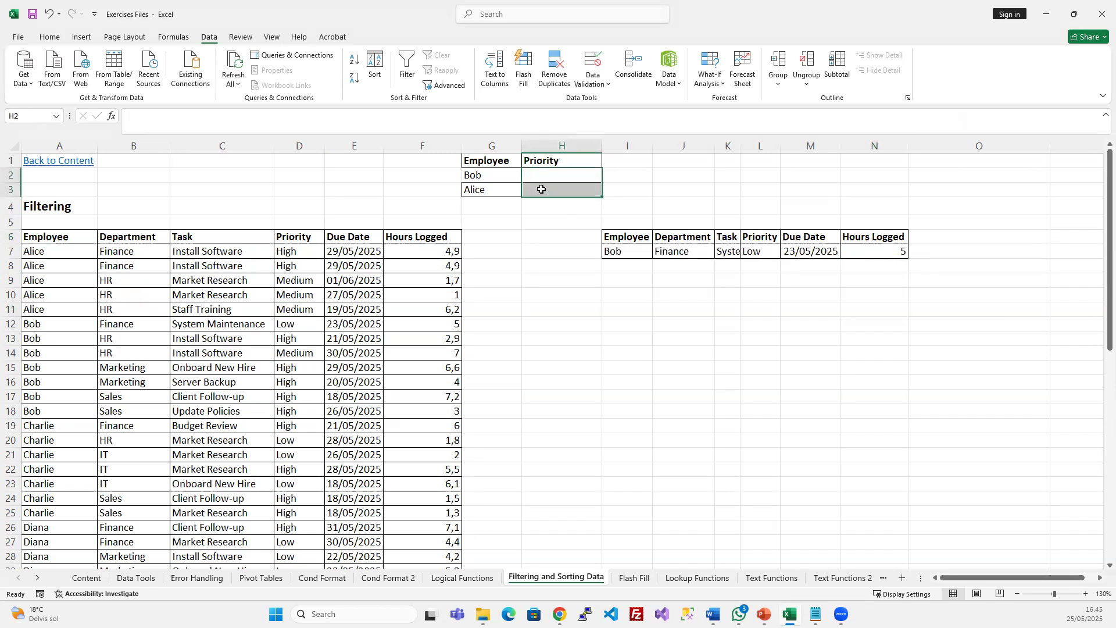
# Rerun Advanced Filter copying to another location, yielding 12 Alice and Bob rows in I6:N18
pyautogui.click(351, 324)
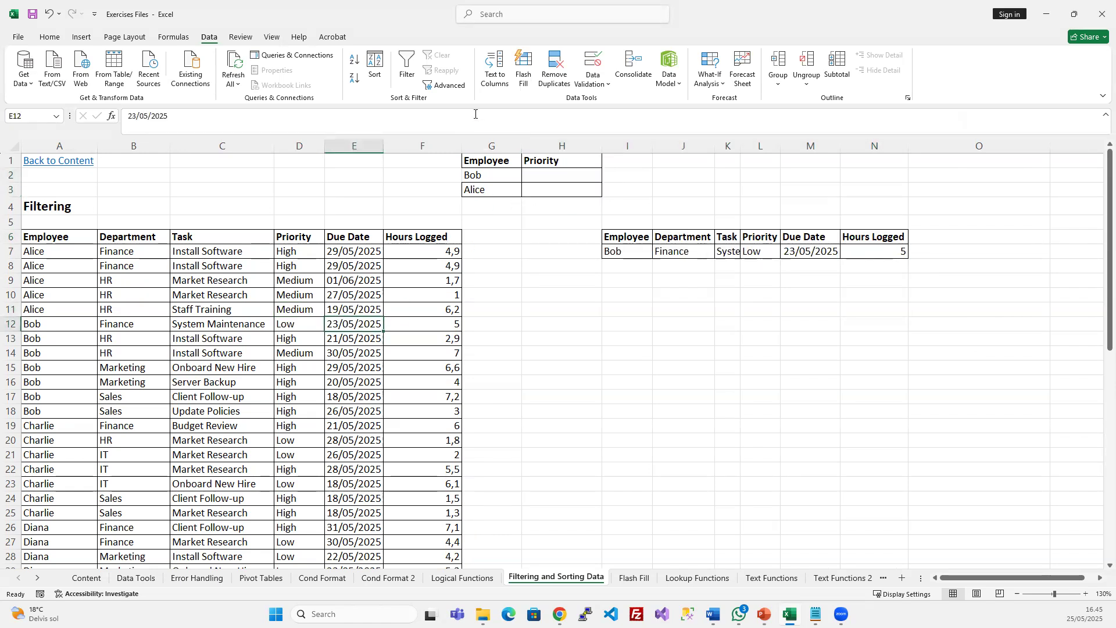
pyautogui.click(446, 85)
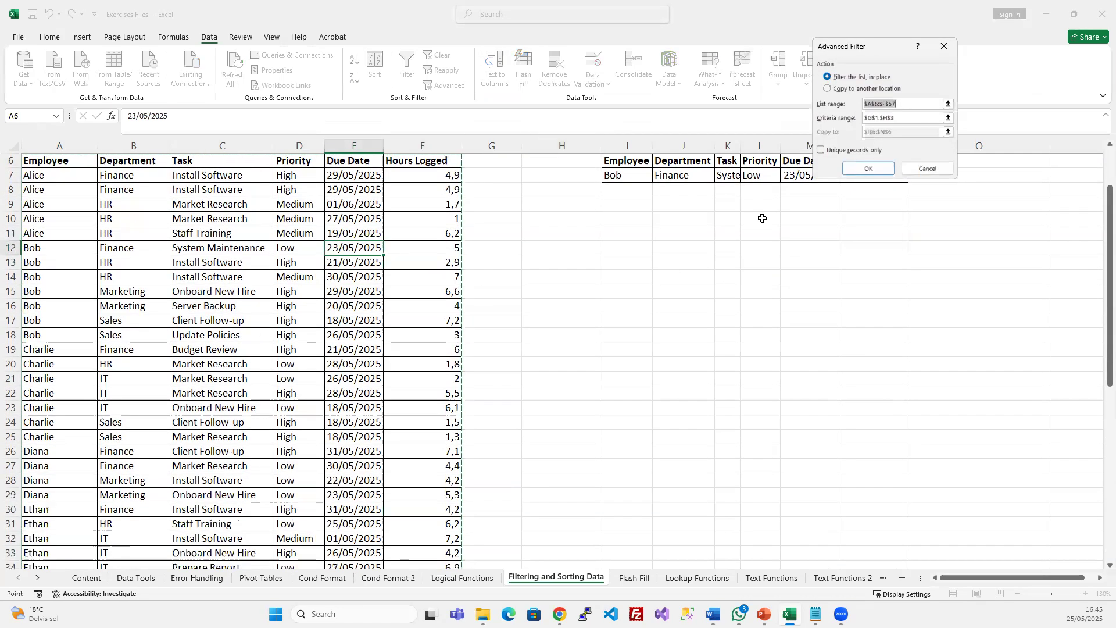
pyautogui.click(827, 89)
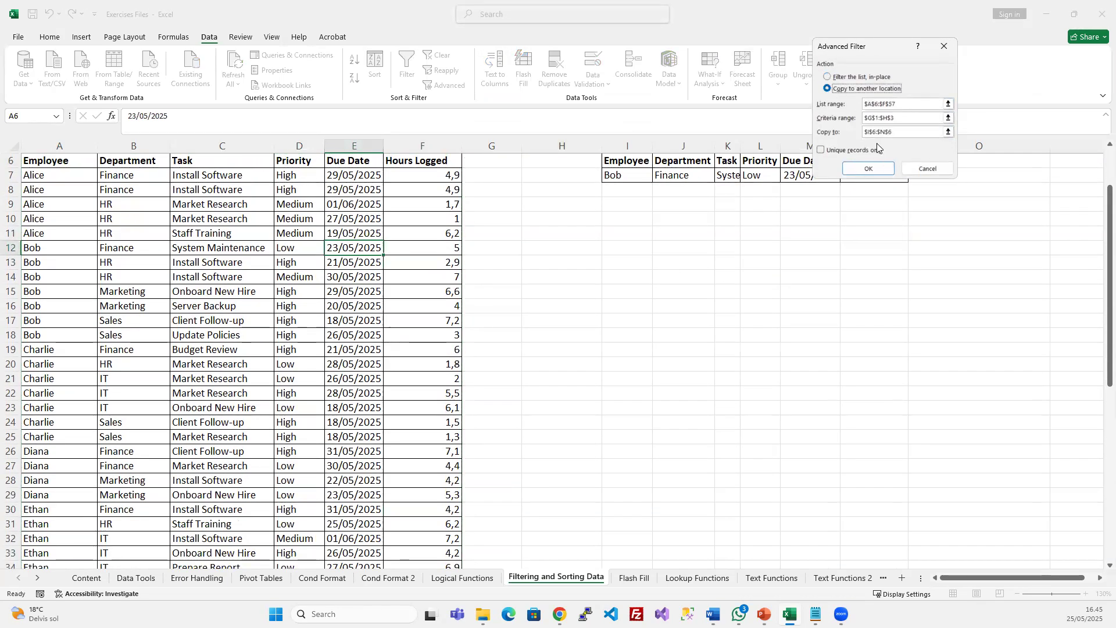
pyautogui.click(870, 169)
pyautogui.scroll(2, 703, 285)
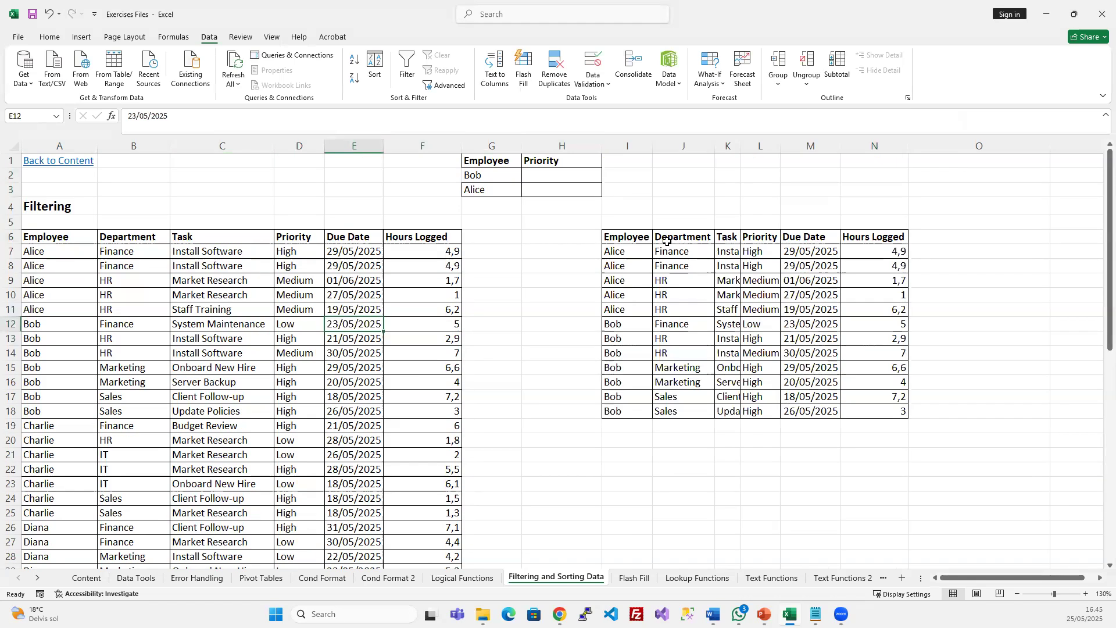
pyautogui.moveTo(616, 236); pyautogui.dragTo(873, 417)
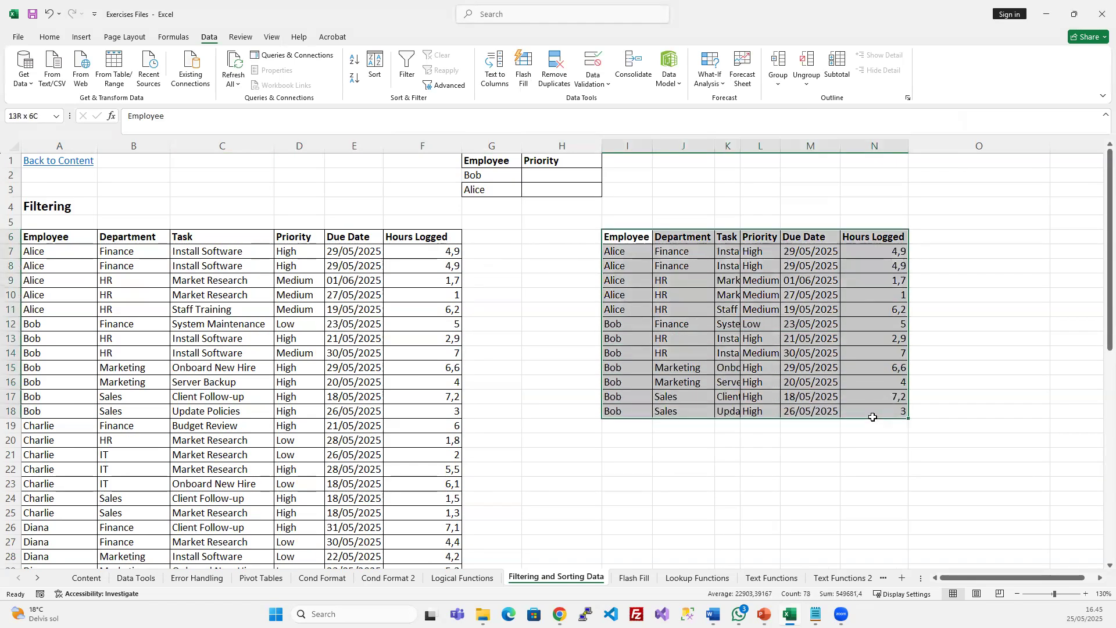
# Auto-fit the Task and Priority columns (K and L) of the copied results
pyautogui.doubleClick(740, 145)
pyautogui.click(816, 304)
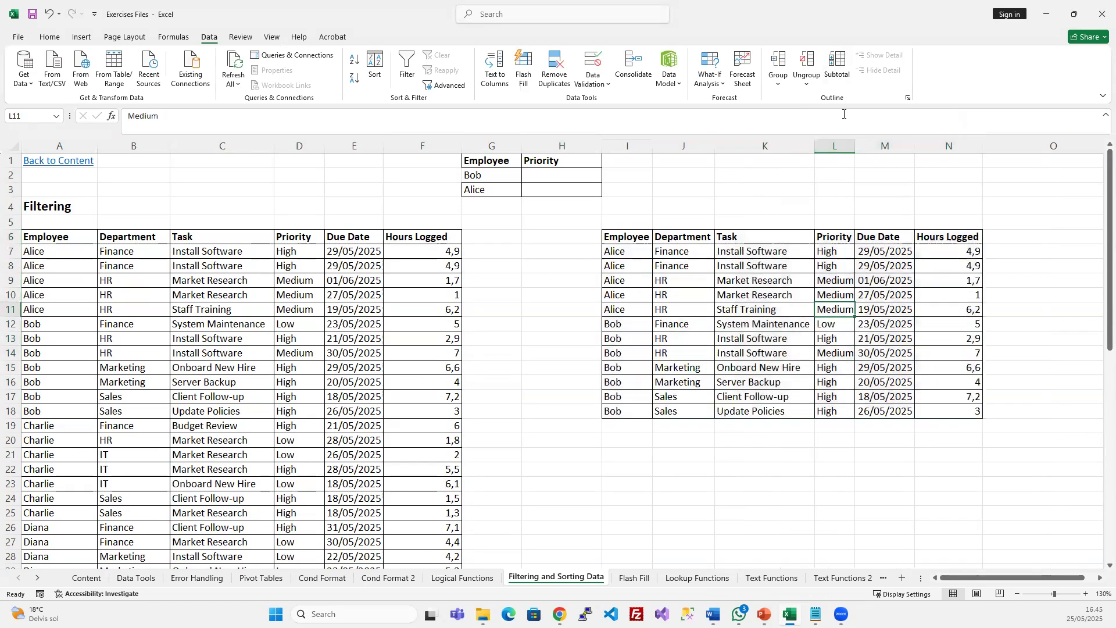
pyautogui.doubleClick(855, 145)
# Delete the whole copied results block in I5:O21
pyautogui.moveTo(110, 240); pyautogui.dragTo(221, 384)
pyautogui.click(425, 368)
pyautogui.moveTo(622, 221); pyautogui.dragTo(986, 457)
pyautogui.press('Delete')
pyautogui.click(355, 265)
pyautogui.click(346, 396)
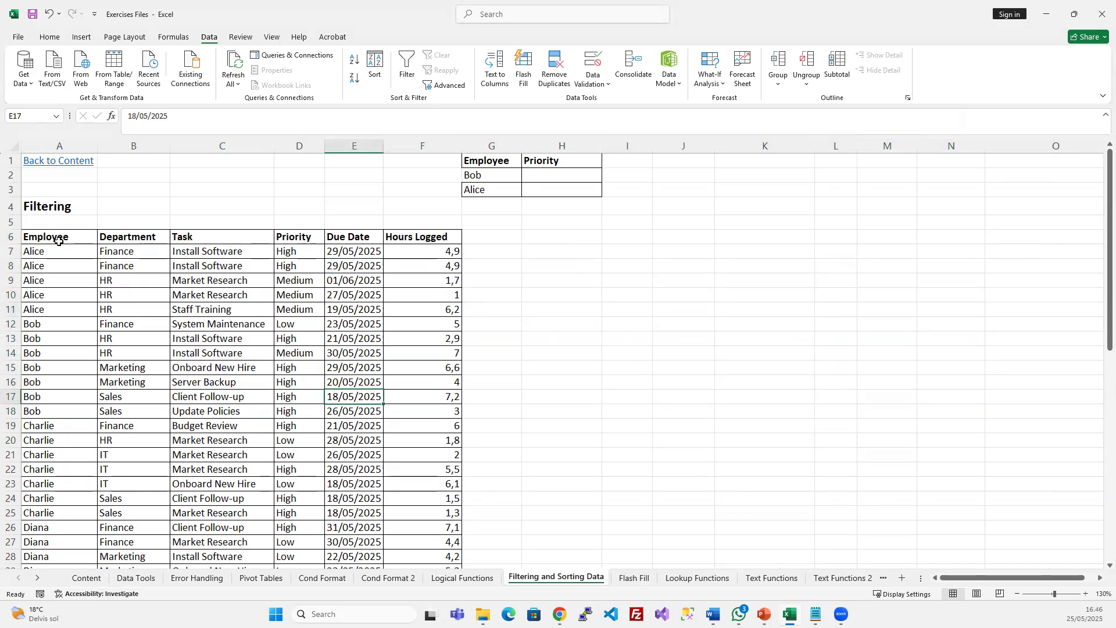
pyautogui.click(482, 174)
# Look at the Home tab border options and close them without changes
pyautogui.click(49, 36)
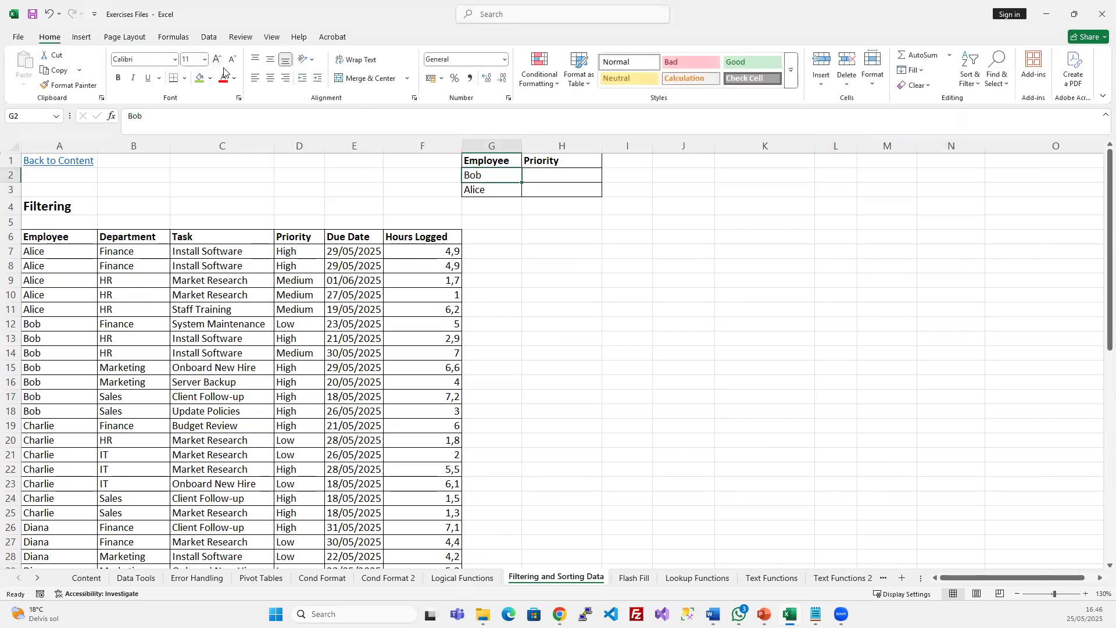
pyautogui.click(184, 78)
pyautogui.click(368, 365)
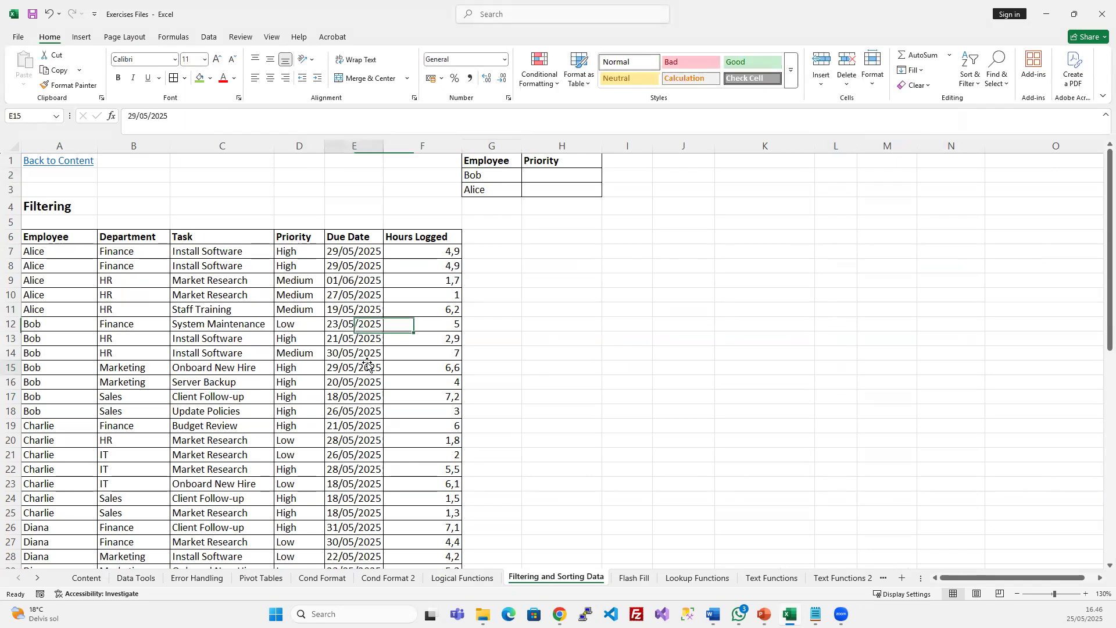
pyautogui.click(200, 451)
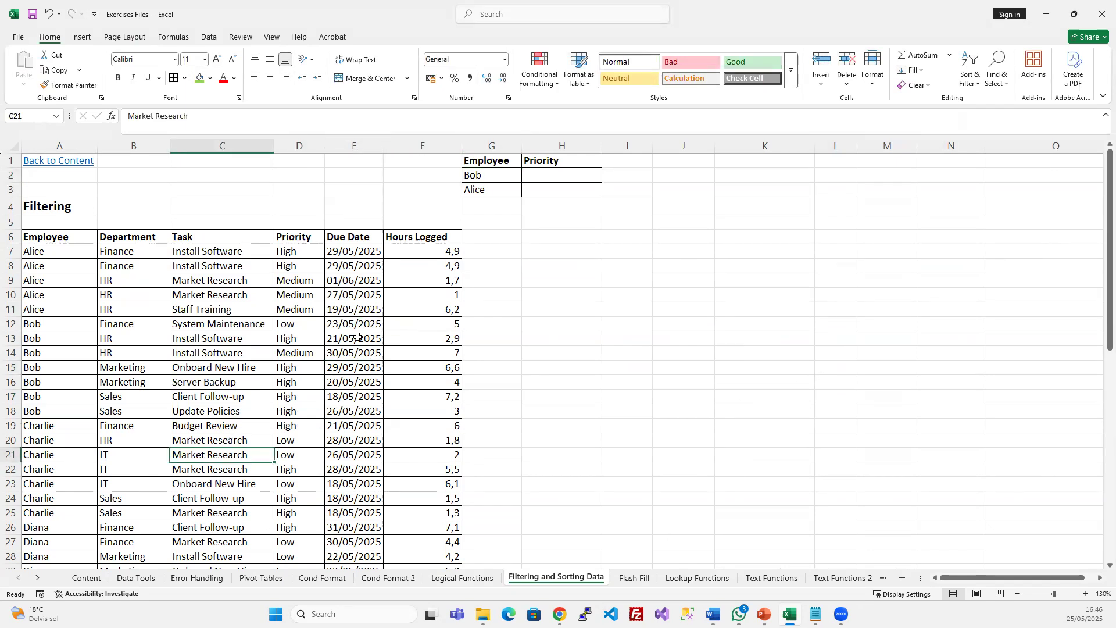
pyautogui.click(347, 293)
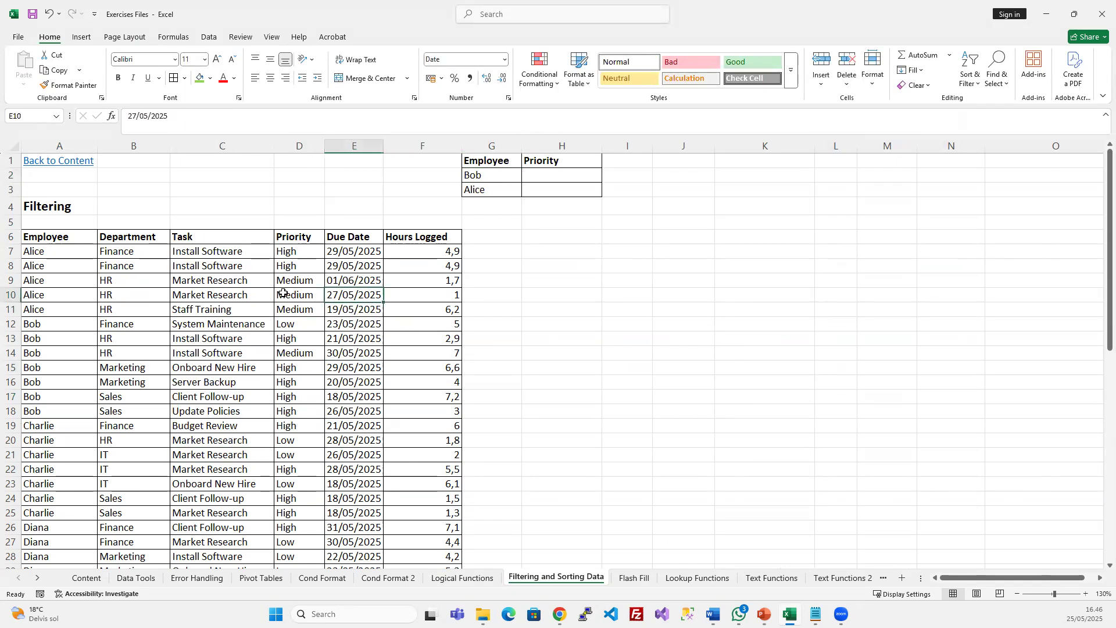
# Copy the task table A6:F44 from the Filtering and Sorting Data sheet
pyautogui.click(36, 235)
pyautogui.moveTo(37, 236); pyautogui.dragTo(423, 461)
pyautogui.hotkey('ctrl', 'c')
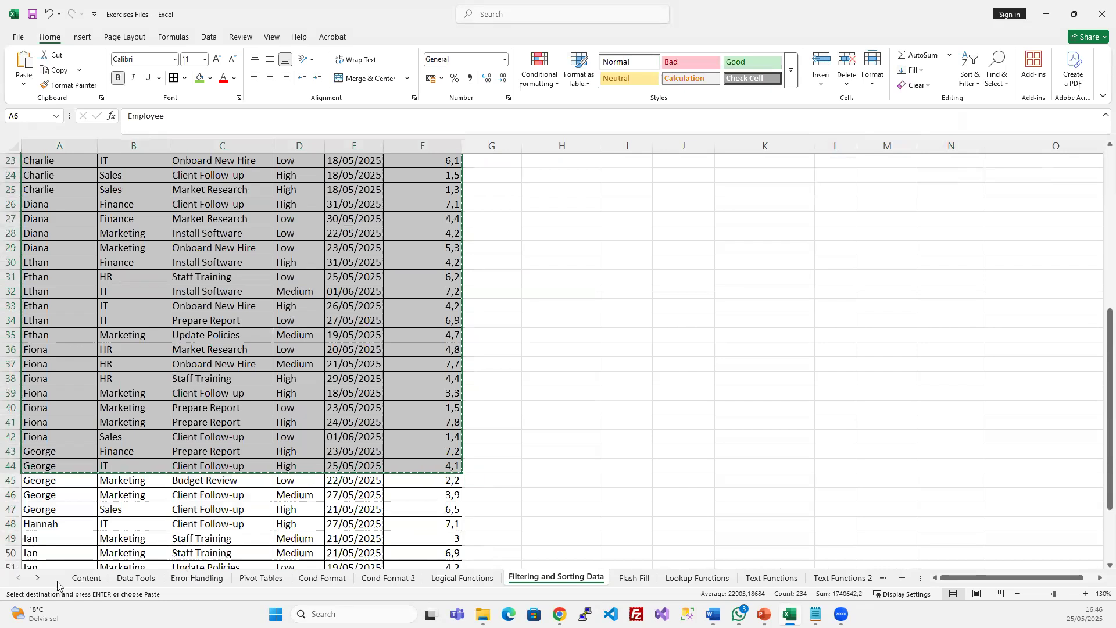
# Paste it into the Data Tools sheet at A20 and auto-fit column E for dates
pyautogui.click(135, 578)
pyautogui.scroll(-7, 217, 327)
pyautogui.scroll(4, 175, 304)
pyautogui.scroll(1, 175, 304)
pyautogui.click(40, 308)
pyautogui.hotkey('ctrl', 'v')
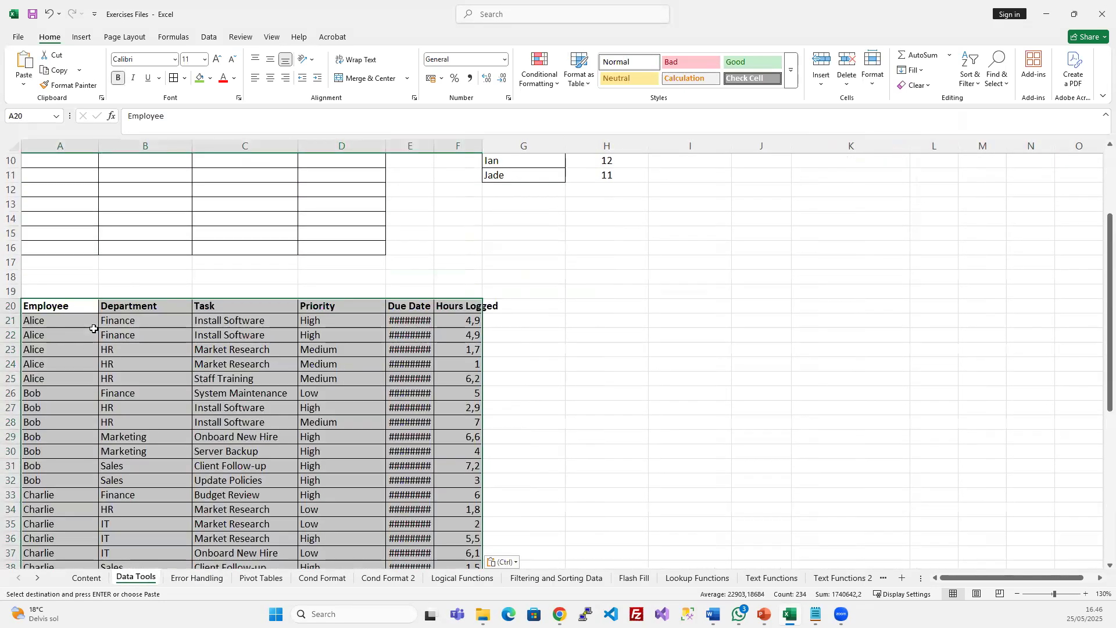
pyautogui.scroll(3, 408, 365)
pyautogui.doubleClick(433, 146)
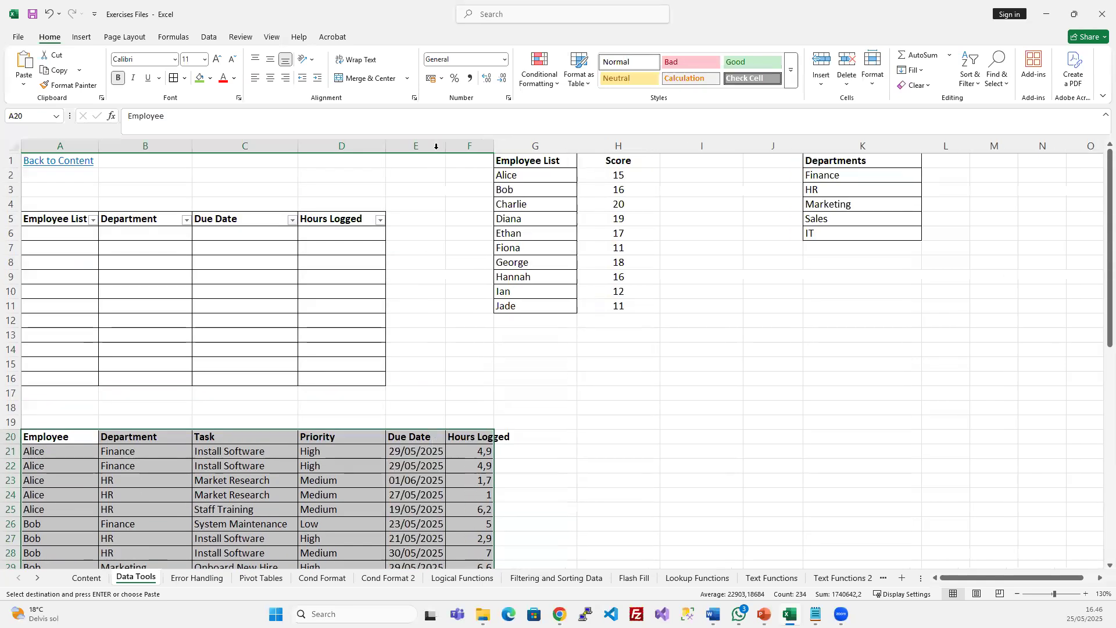
# Glance at the data tools slide, then return to the workbook
pyautogui.click(437, 555)
pyautogui.click(376, 509)
pyautogui.scroll(-5, 381, 512)
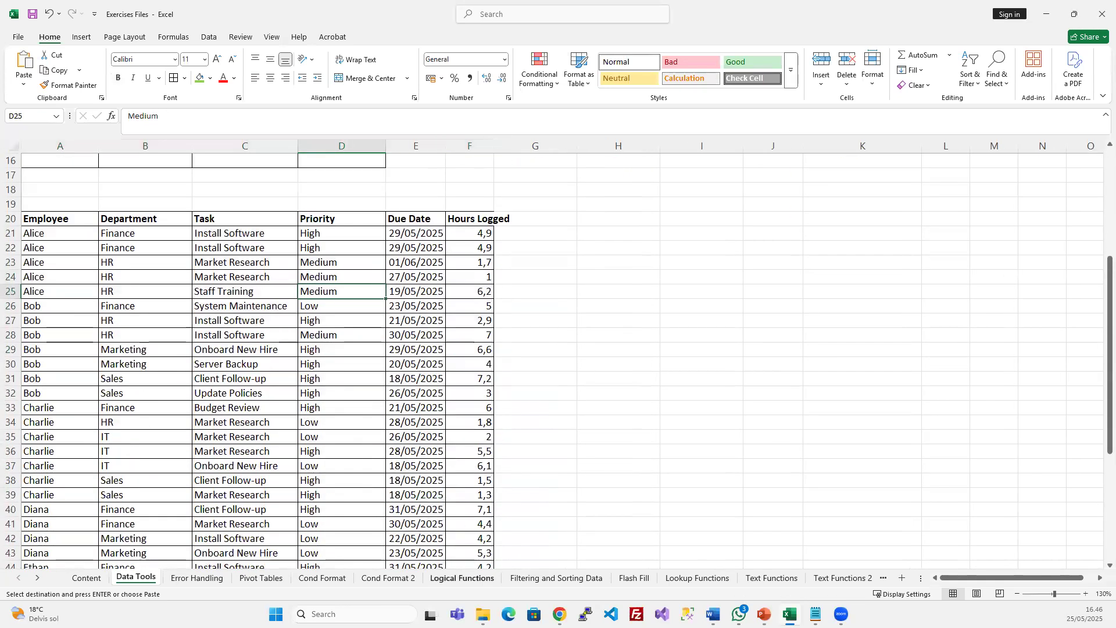
pyautogui.hotkey('alt', 'Tab')
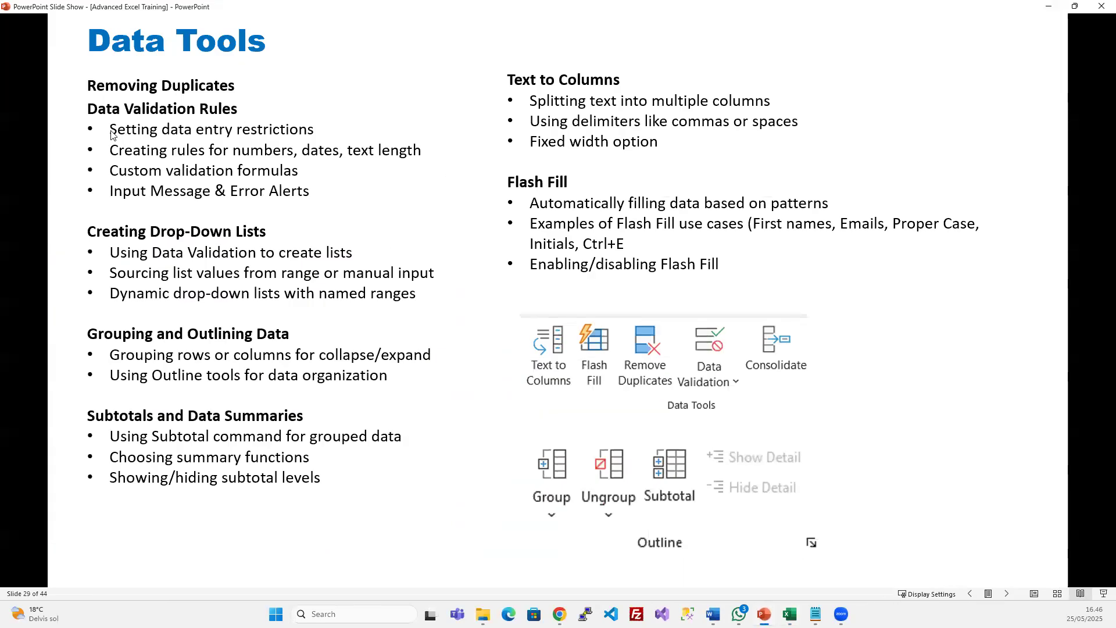
pyautogui.click(1046, 6)
pyautogui.click(307, 268)
pyautogui.click(275, 294)
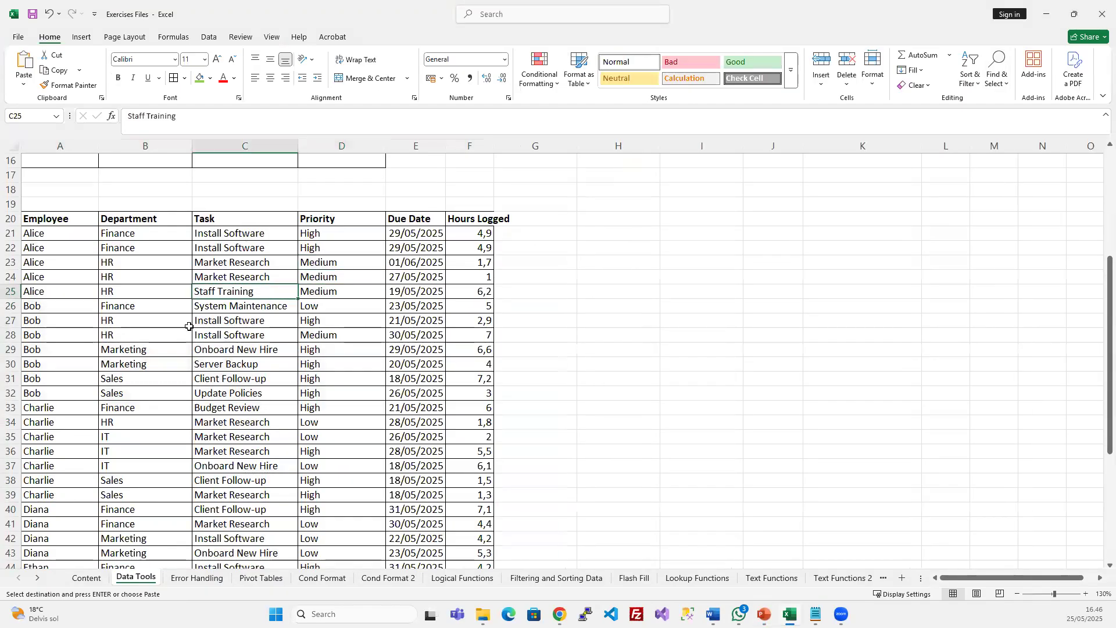
# Switch to the Data ribbon and auto-fit column F so 'Hours Logged' fits
pyautogui.click(208, 37)
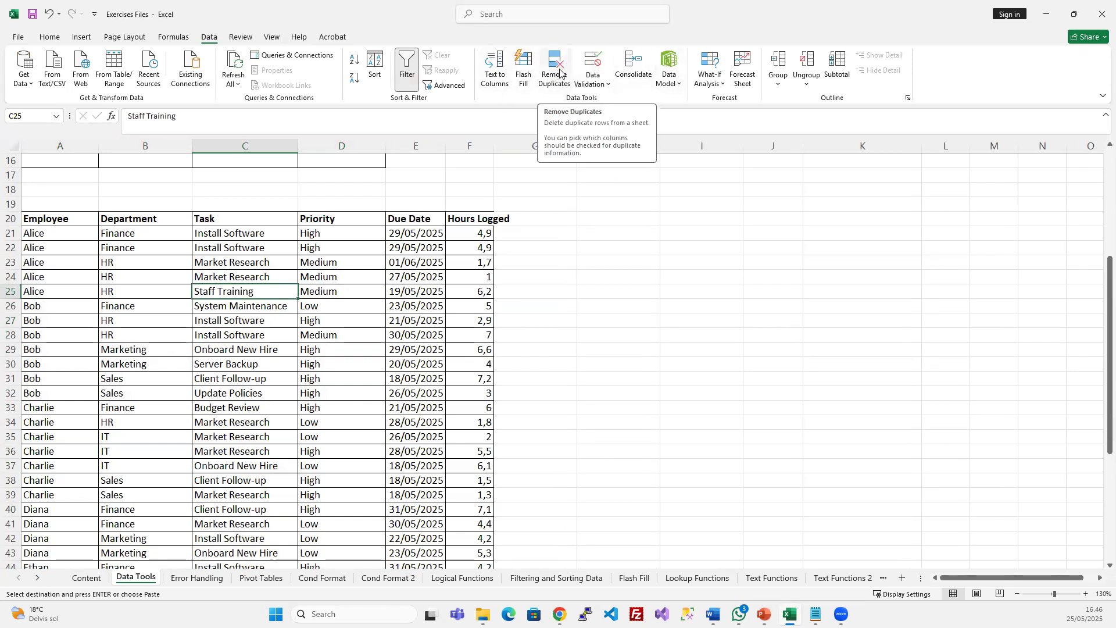
pyautogui.doubleClick(494, 146)
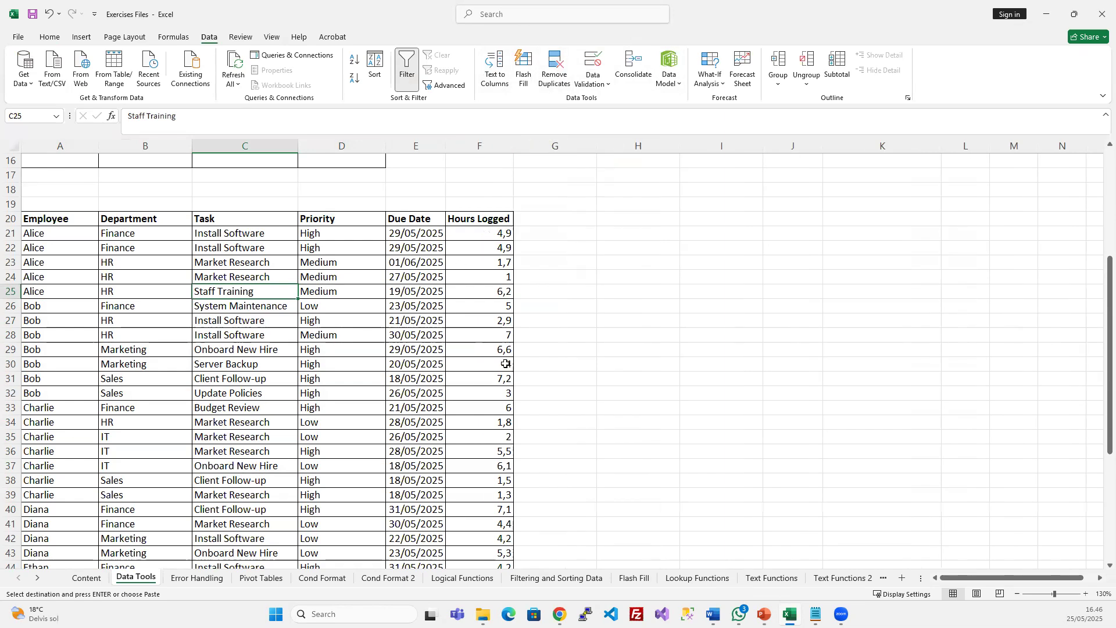
pyautogui.click(375, 292)
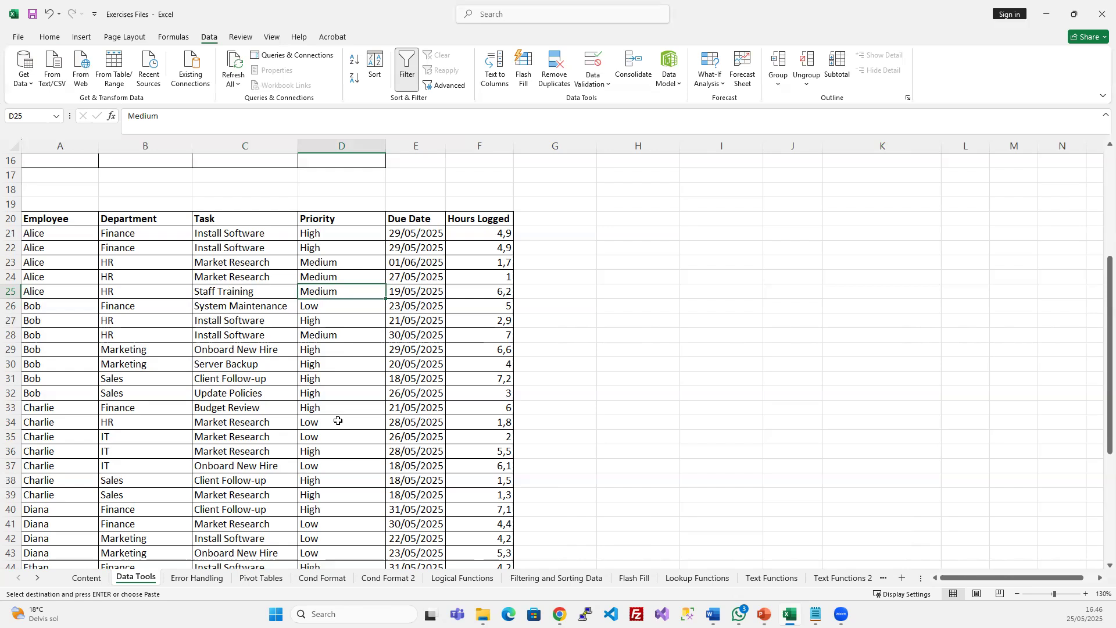
pyautogui.click(411, 377)
pyautogui.scroll(-7, 432, 407)
pyautogui.scroll(8, 349, 372)
pyautogui.click(174, 279)
# Copy the Employee column A20:A58, heading included
pyautogui.click(295, 303)
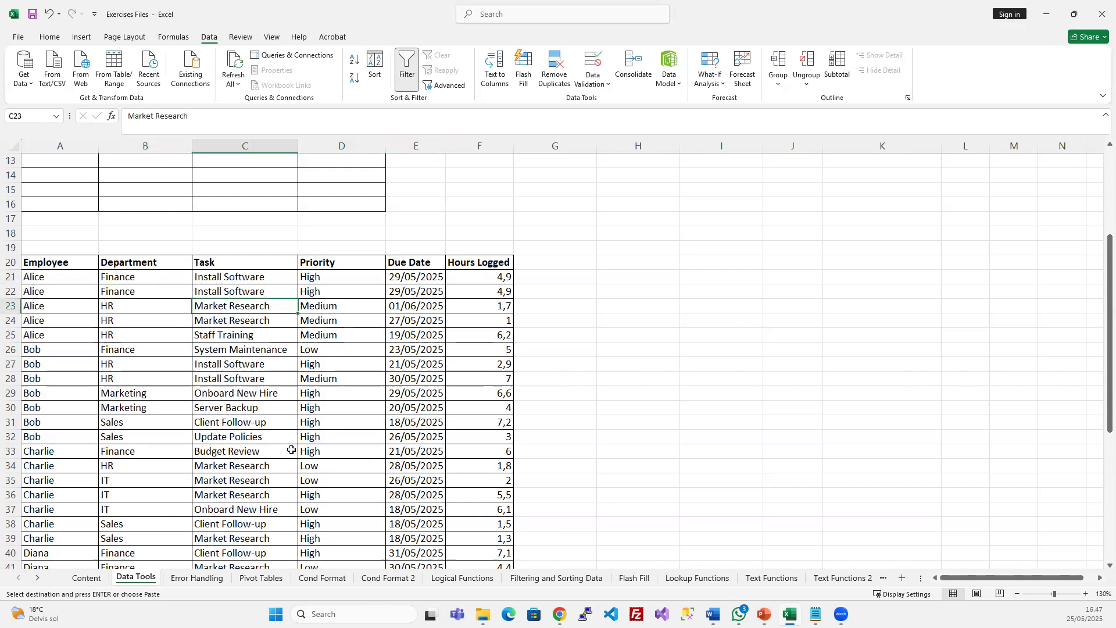
pyautogui.moveTo(46, 259); pyautogui.dragTo(523, 544)
pyautogui.click(142, 336)
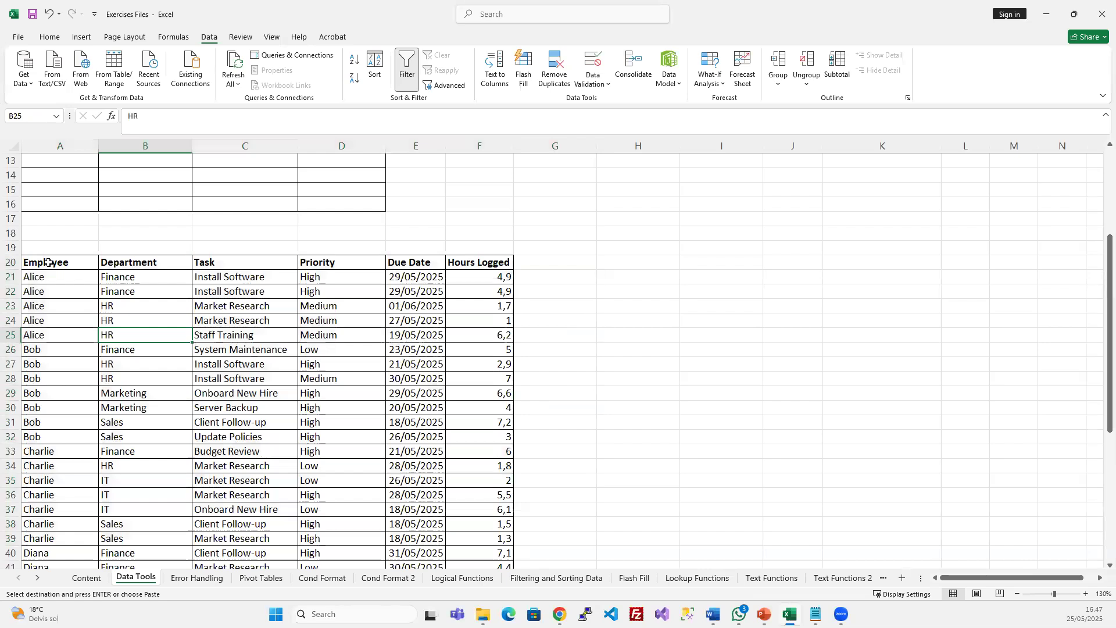
pyautogui.click(48, 262)
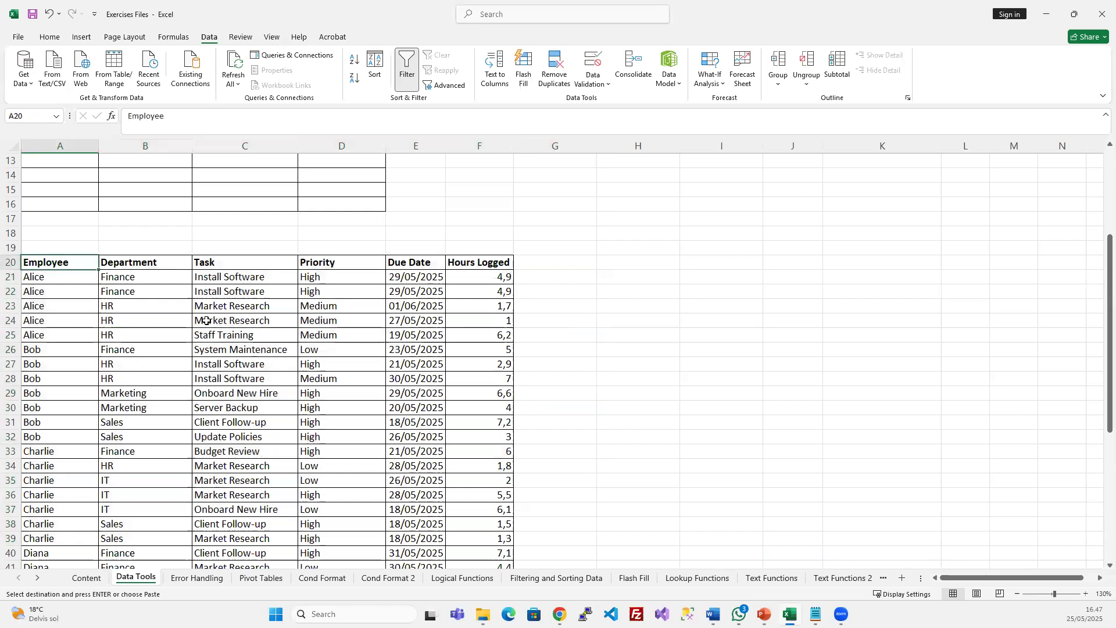
pyautogui.hotkey('ctrl', 'shift', 'Down')
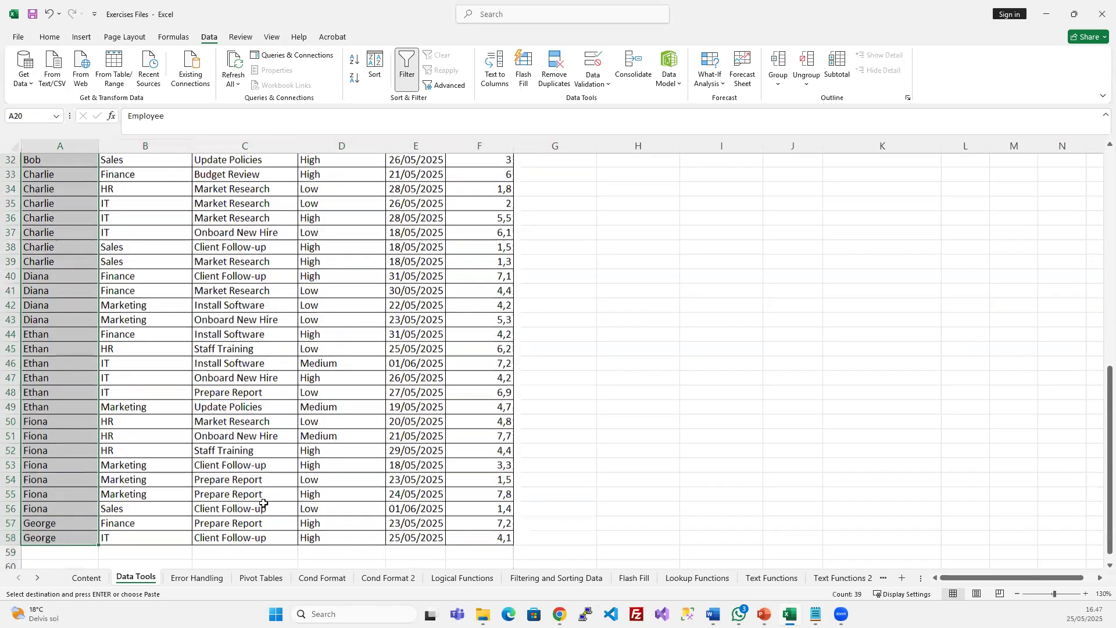
pyautogui.hotkey('ctrl', 'c')
# Paste the Employee names at H20 and check the pasted list
pyautogui.scroll(7, 261, 476)
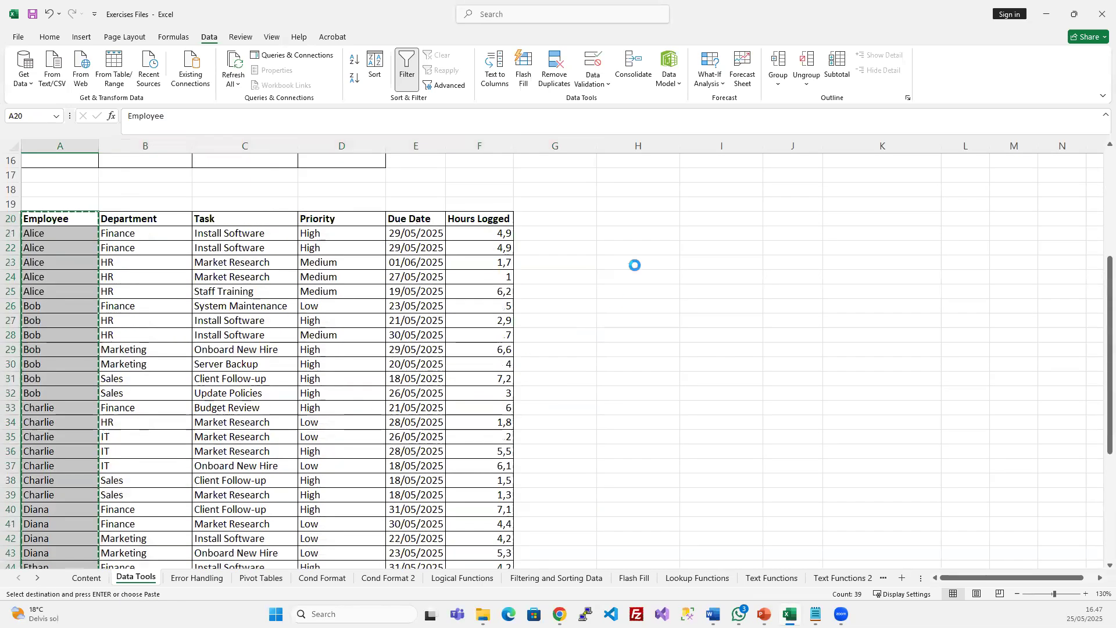
pyautogui.click(631, 215)
pyautogui.hotkey('ctrl', 'v')
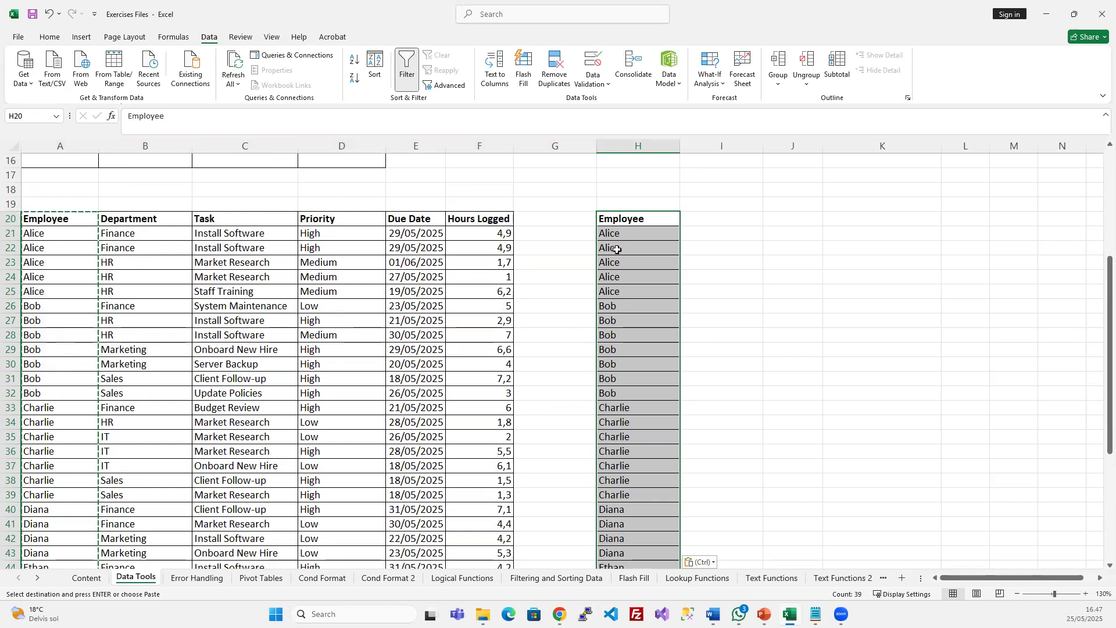
pyautogui.click(619, 217)
pyautogui.click(637, 232)
pyautogui.click(646, 263)
pyautogui.click(643, 295)
pyautogui.click(645, 324)
pyautogui.click(639, 351)
pyautogui.click(635, 423)
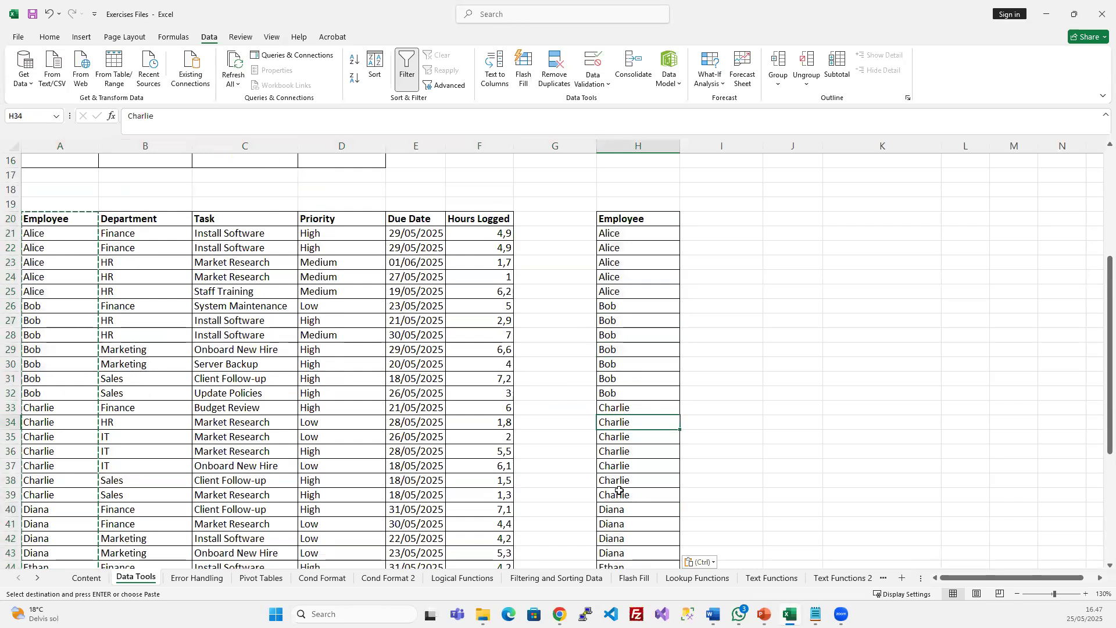
pyautogui.scroll(-8, 619, 488)
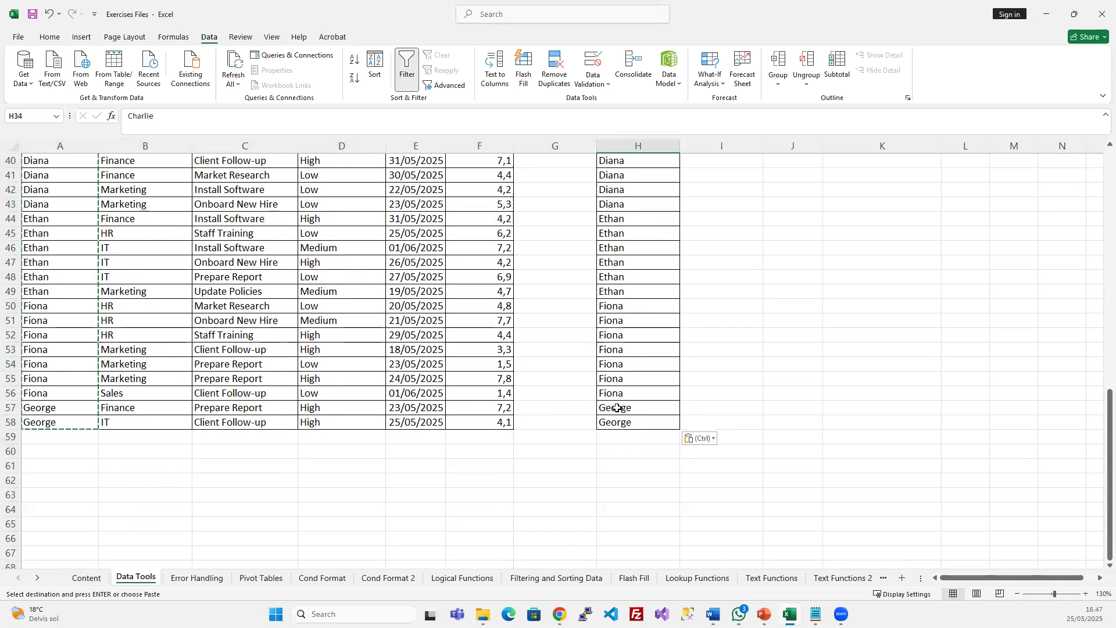
pyautogui.scroll(10, 622, 411)
# Reselect the pasted name list H20:H58
pyautogui.click(617, 305)
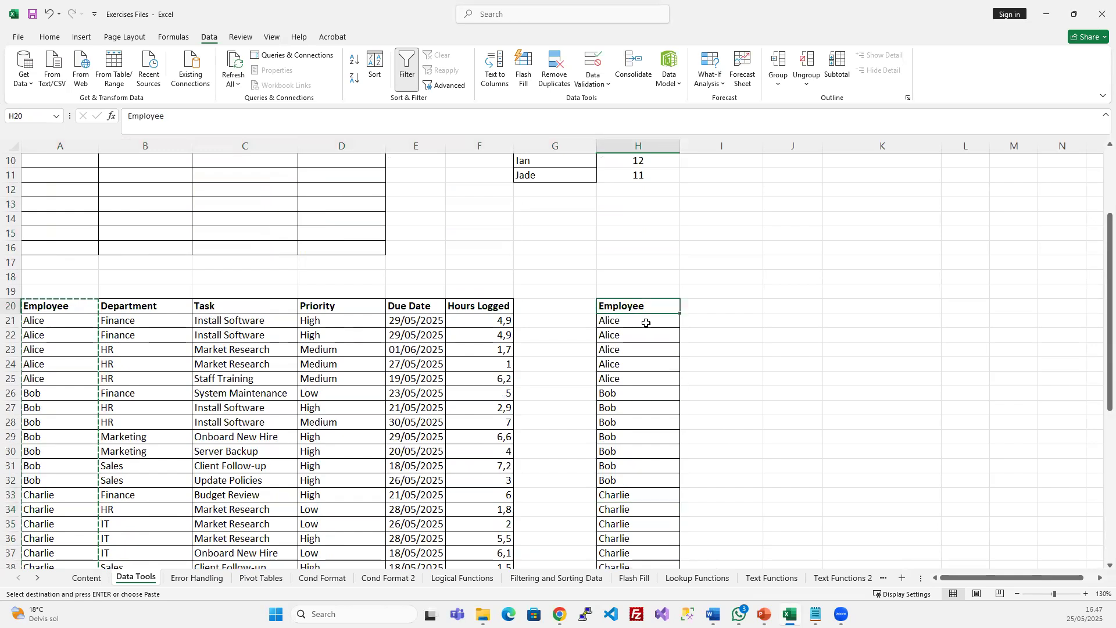
pyautogui.hotkey('ctrl', 'shift', 'Down')
pyautogui.scroll(10, 639, 325)
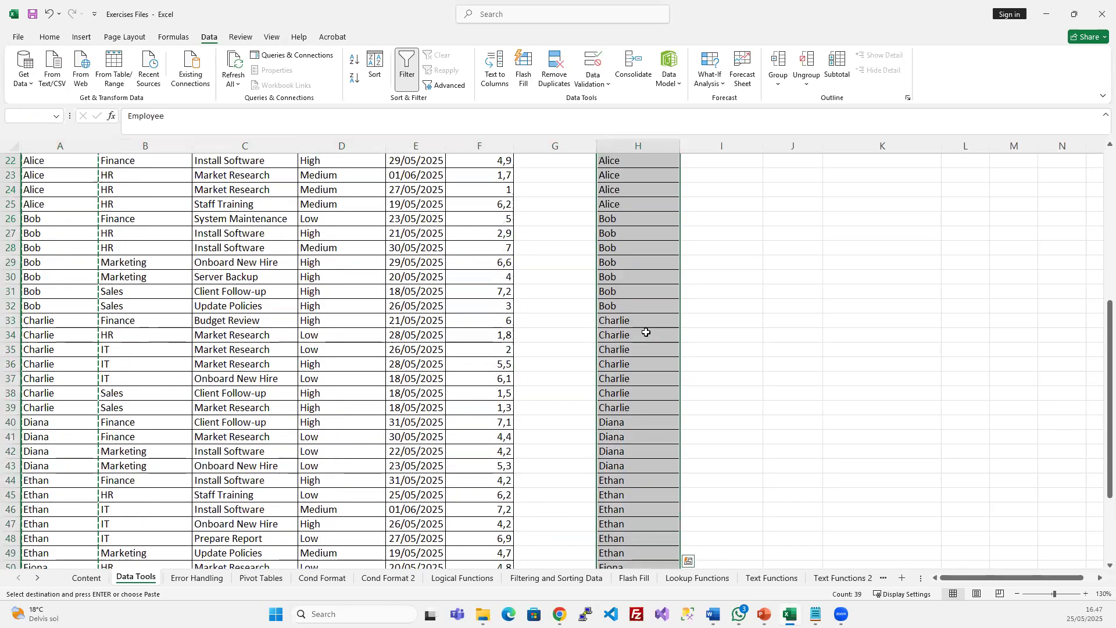
pyautogui.click(648, 439)
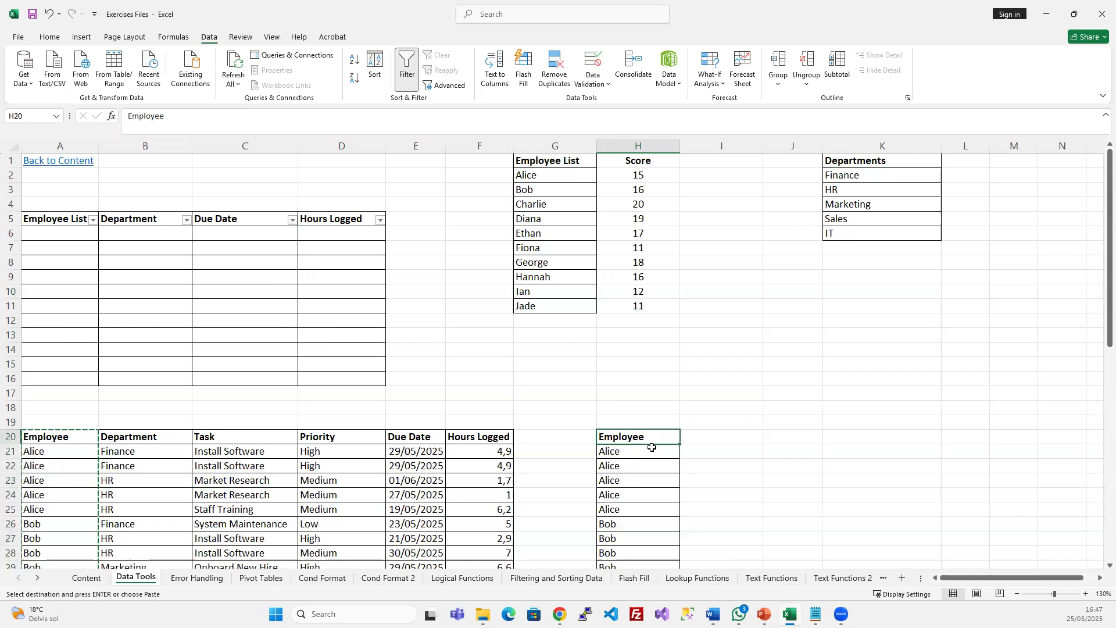
pyautogui.hotkey('ctrl', 'shift', 'Down')
pyautogui.scroll(7, 651, 447)
pyautogui.scroll(-1, 648, 394)
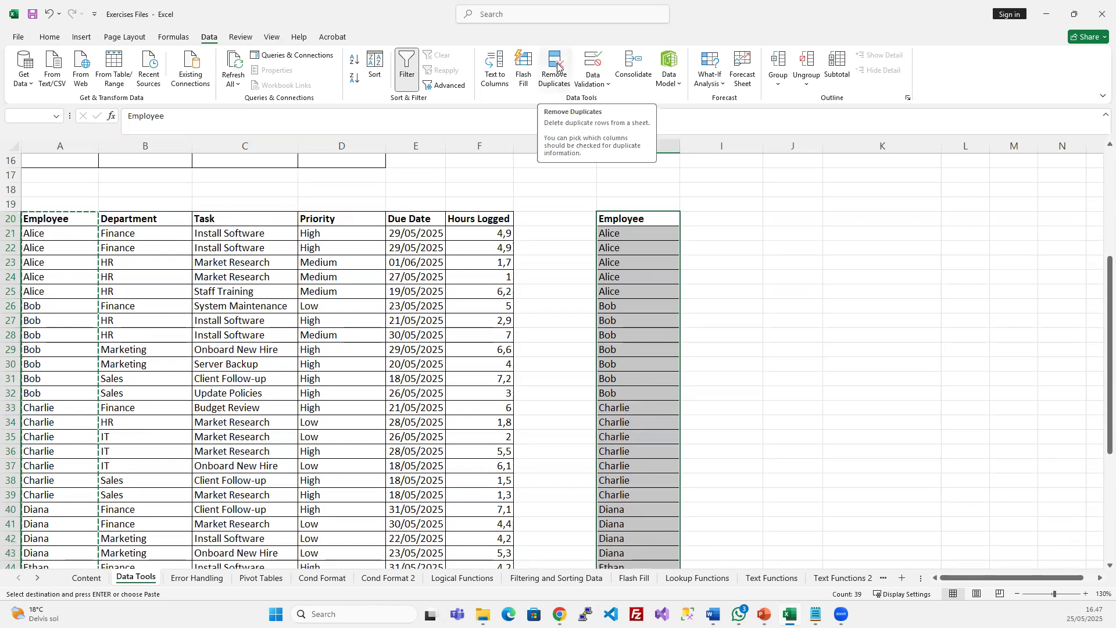
# Remove duplicates from the column H list, keeping Employee ticked, leaving 7 unique names
pyautogui.click(557, 66)
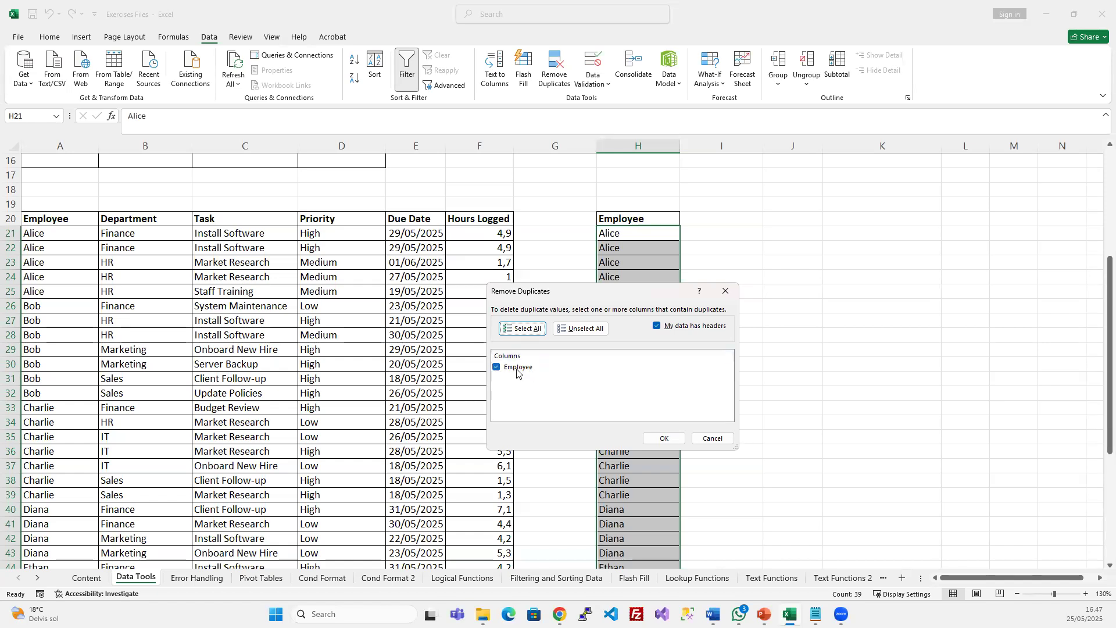
pyautogui.click(666, 439)
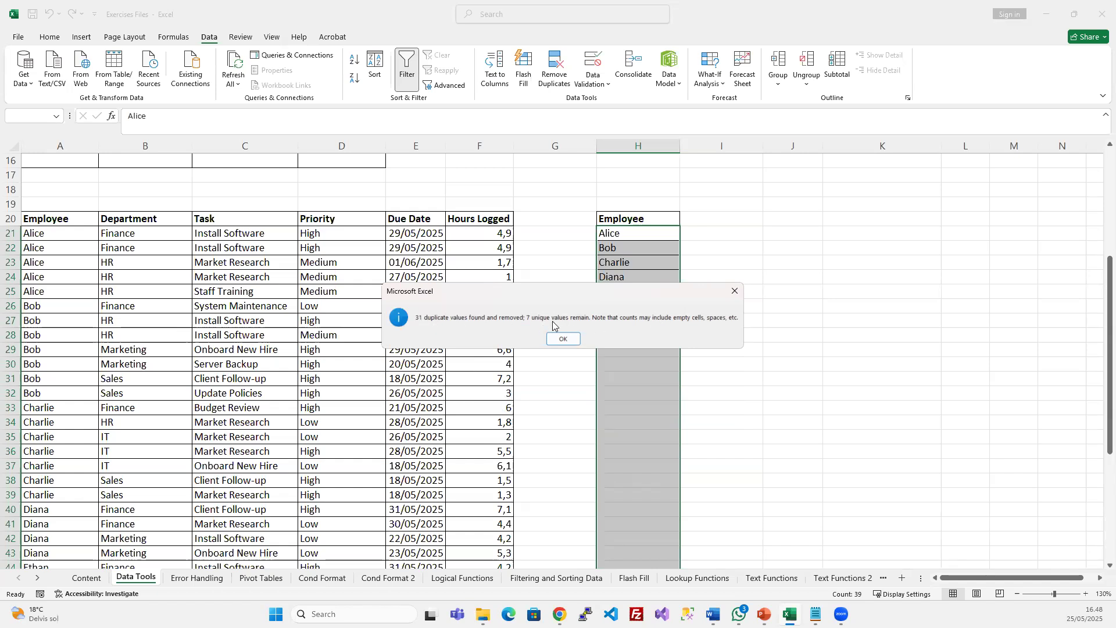
pyautogui.click(562, 338)
# Clear the unique name list in H19:H28
pyautogui.click(639, 232)
pyautogui.moveTo(642, 213); pyautogui.dragTo(634, 315)
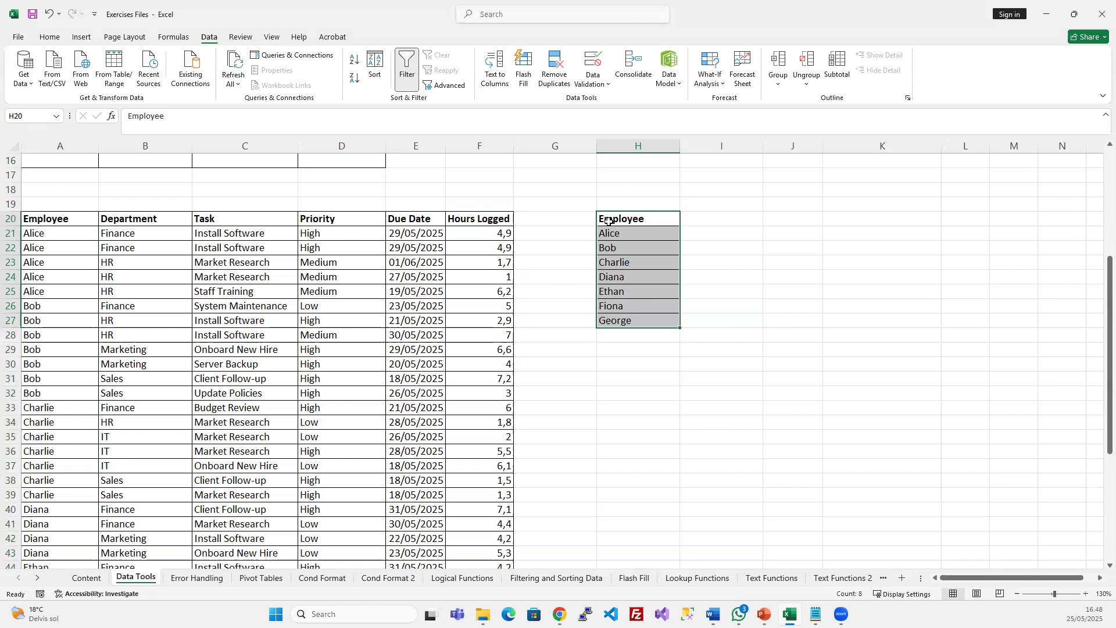
pyautogui.moveTo(622, 206); pyautogui.dragTo(616, 332)
pyautogui.press('Delete')
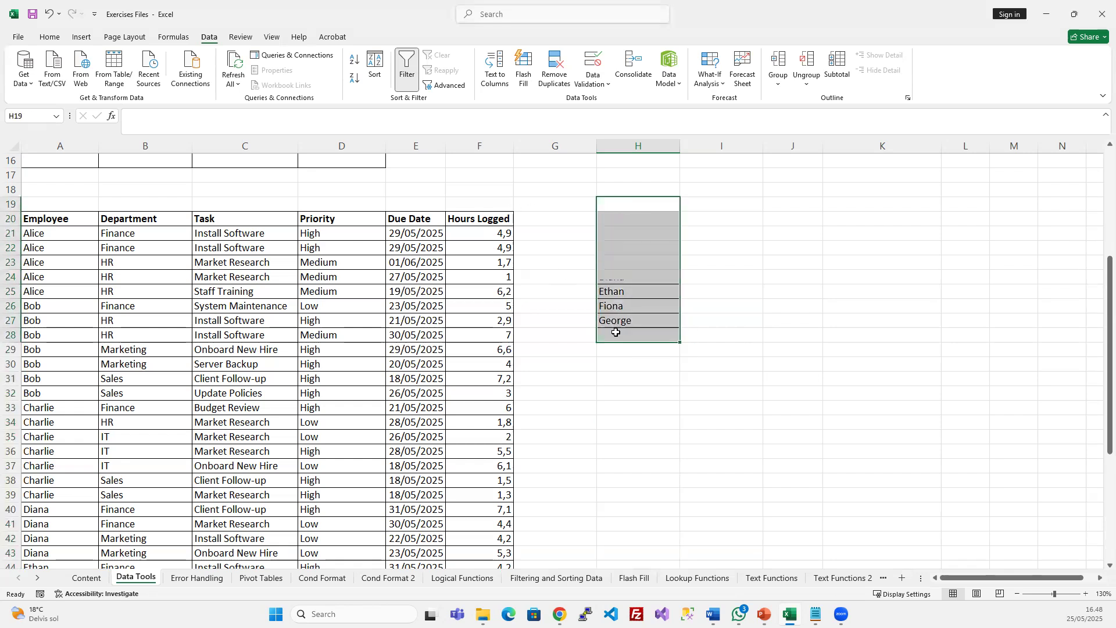
pyautogui.click(201, 261)
pyautogui.click(74, 232)
pyautogui.click(203, 293)
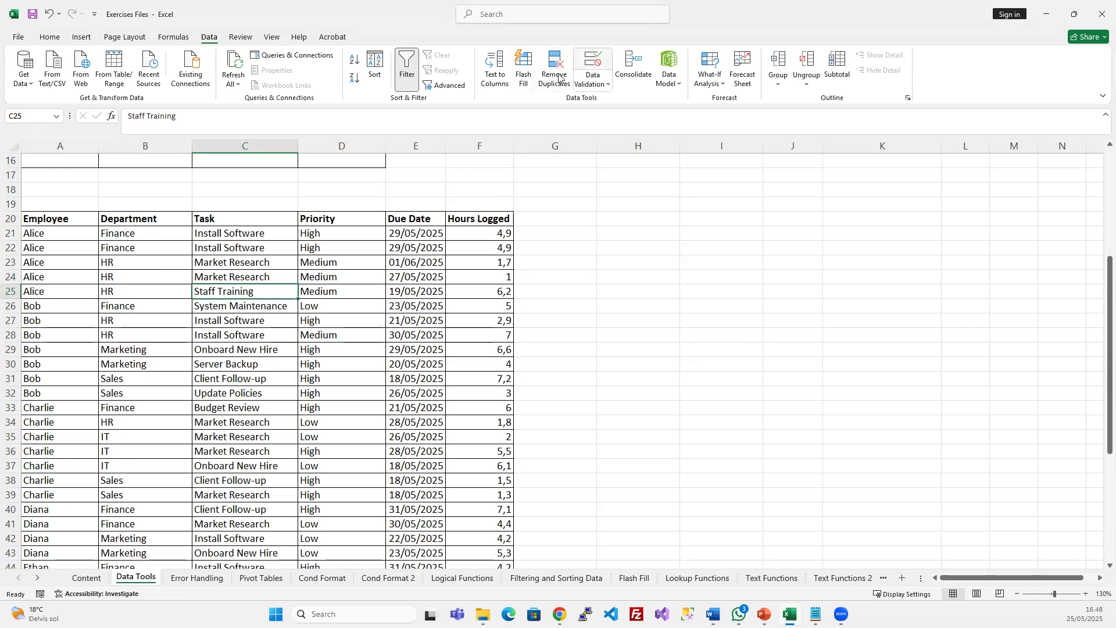
pyautogui.click(56, 218)
pyautogui.hotkey('ctrl', 'shift', 'Down')
pyautogui.hotkey('ctrl', 'shift', 'Right')
pyautogui.scroll(7, 291, 348)
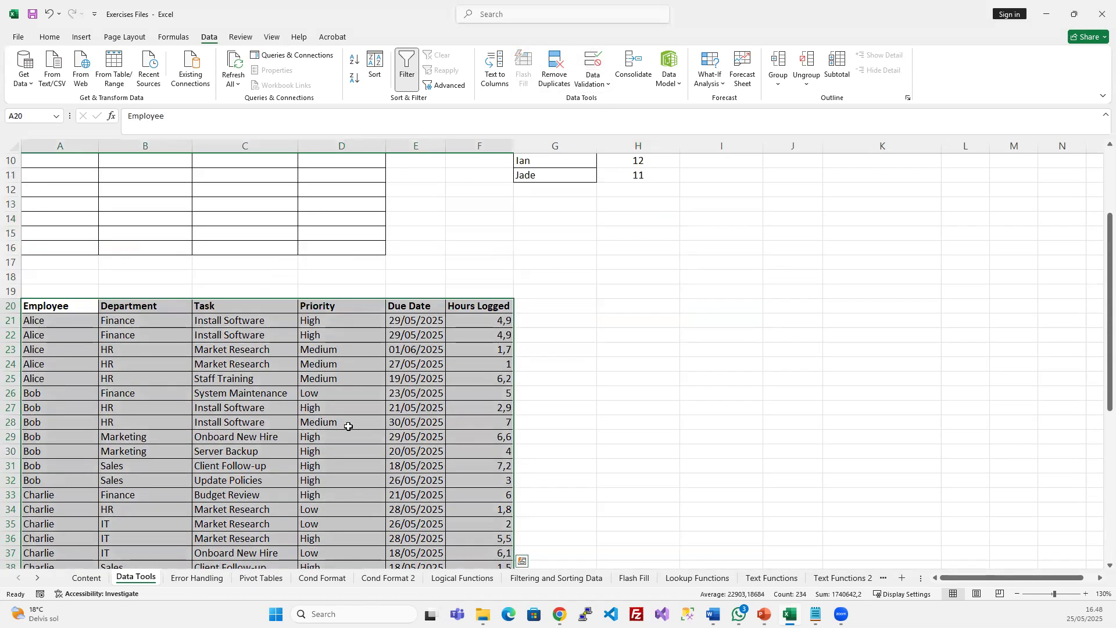
pyautogui.click(225, 388)
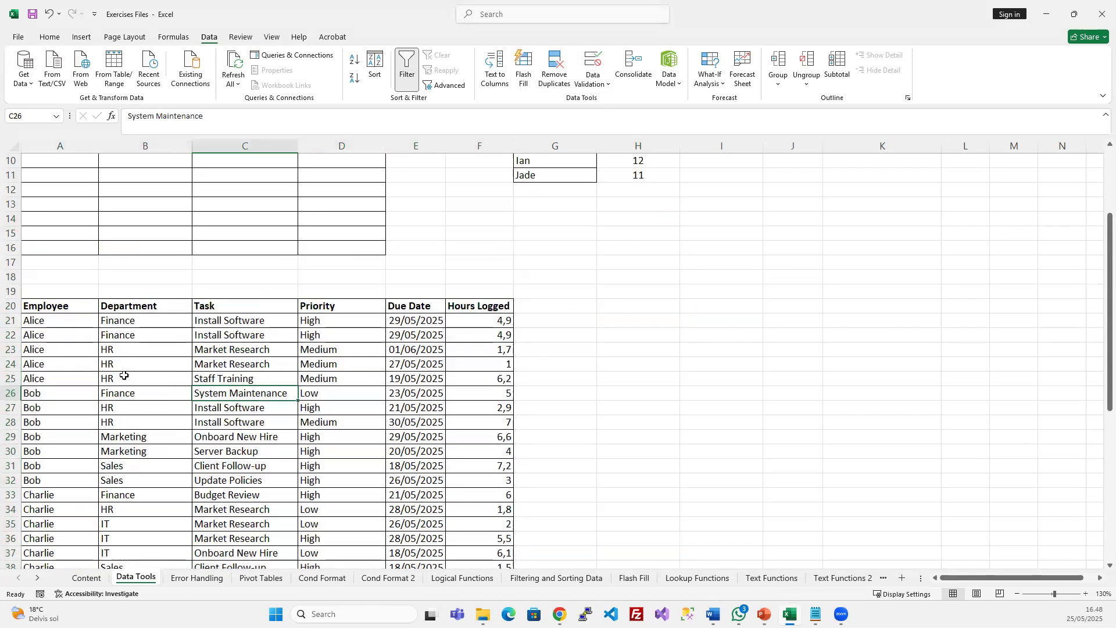
pyautogui.click(57, 324)
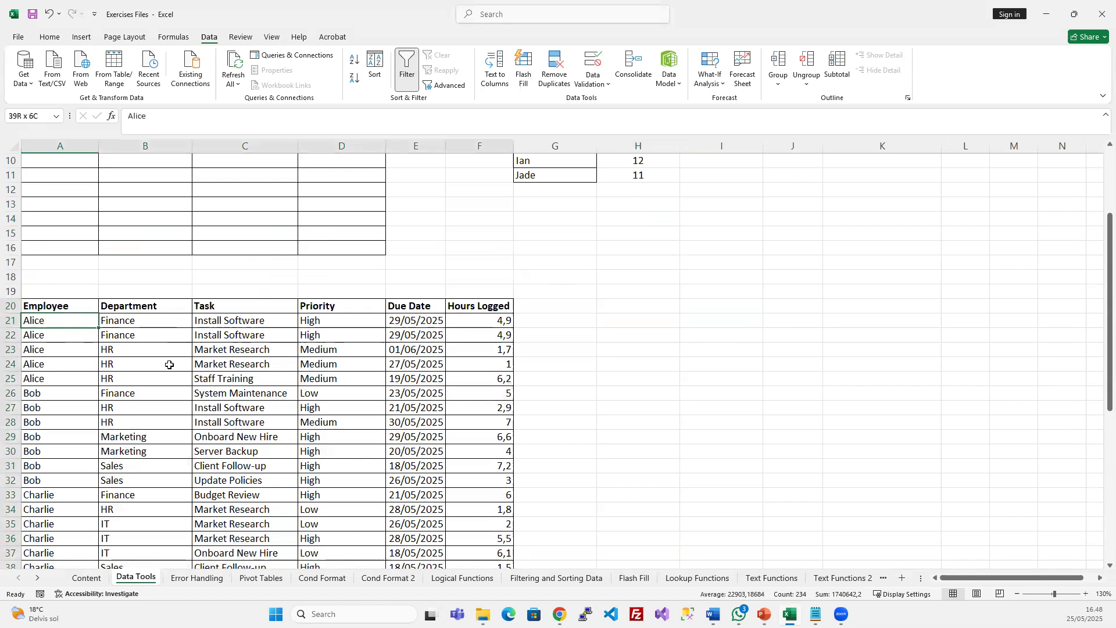
pyautogui.hotkey('ctrl', 'a')
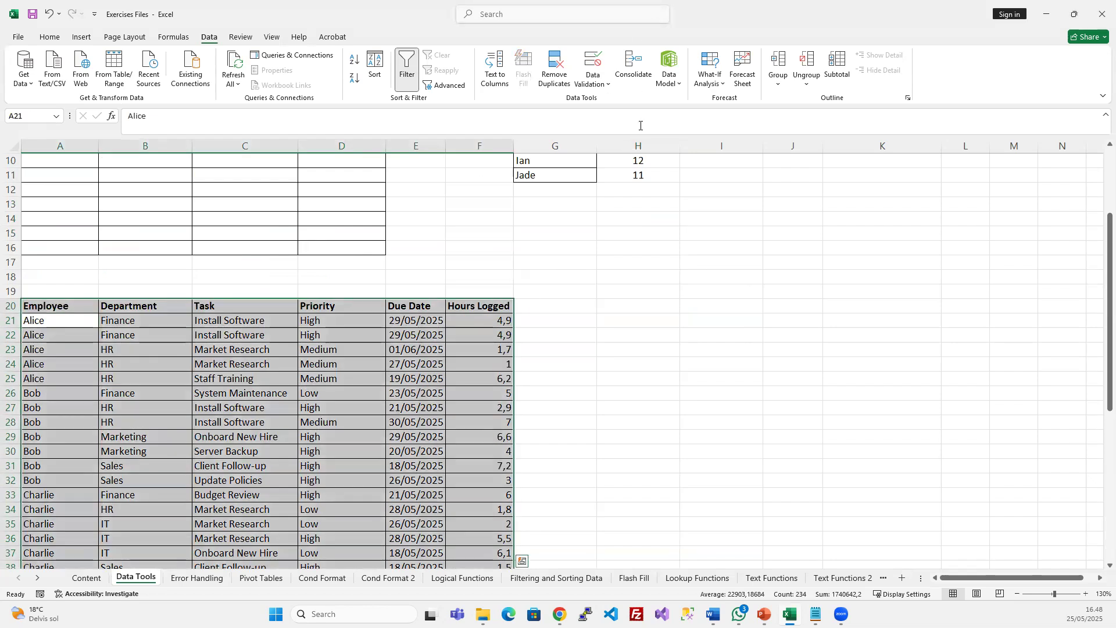
pyautogui.click(554, 63)
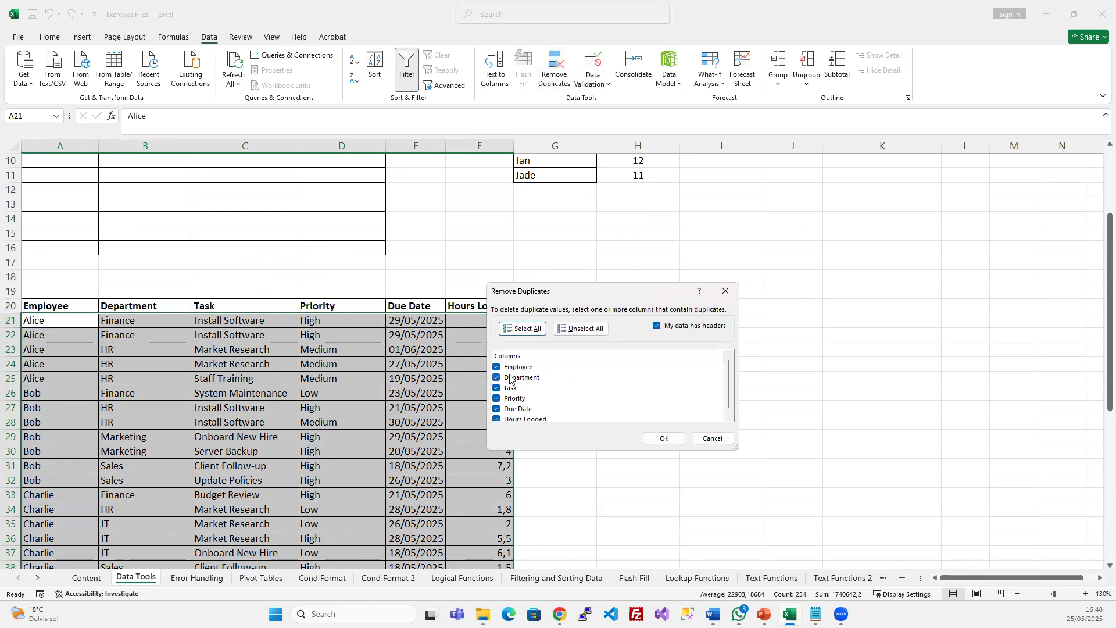
pyautogui.scroll(-1, 519, 396)
pyautogui.scroll(1, 519, 395)
pyautogui.click(587, 329)
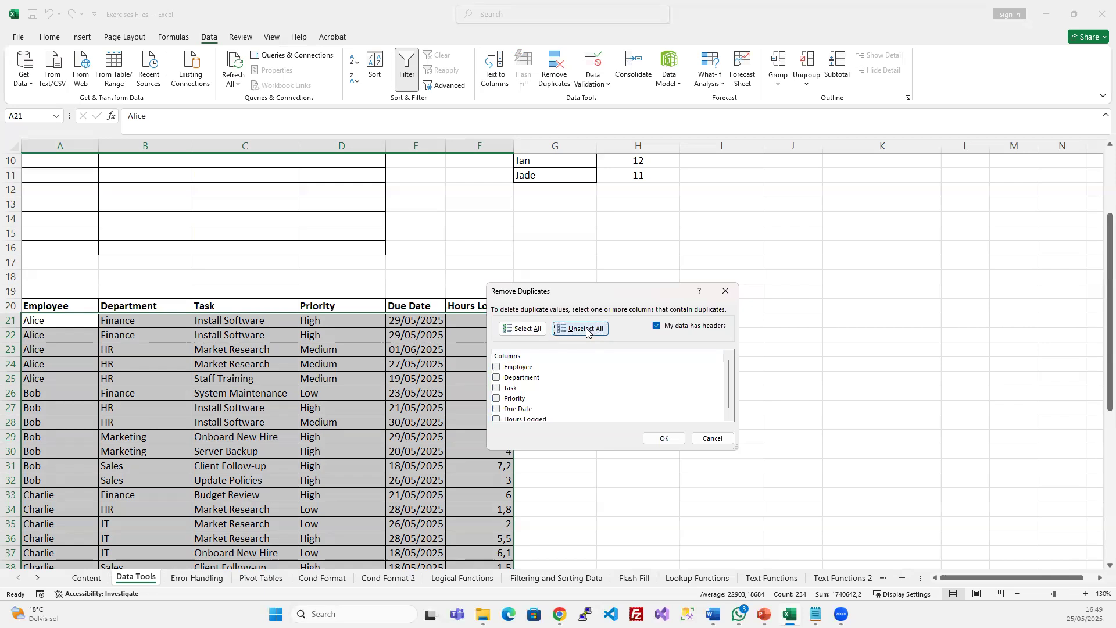
pyautogui.click(497, 388)
pyautogui.moveTo(590, 296); pyautogui.dragTo(744, 229)
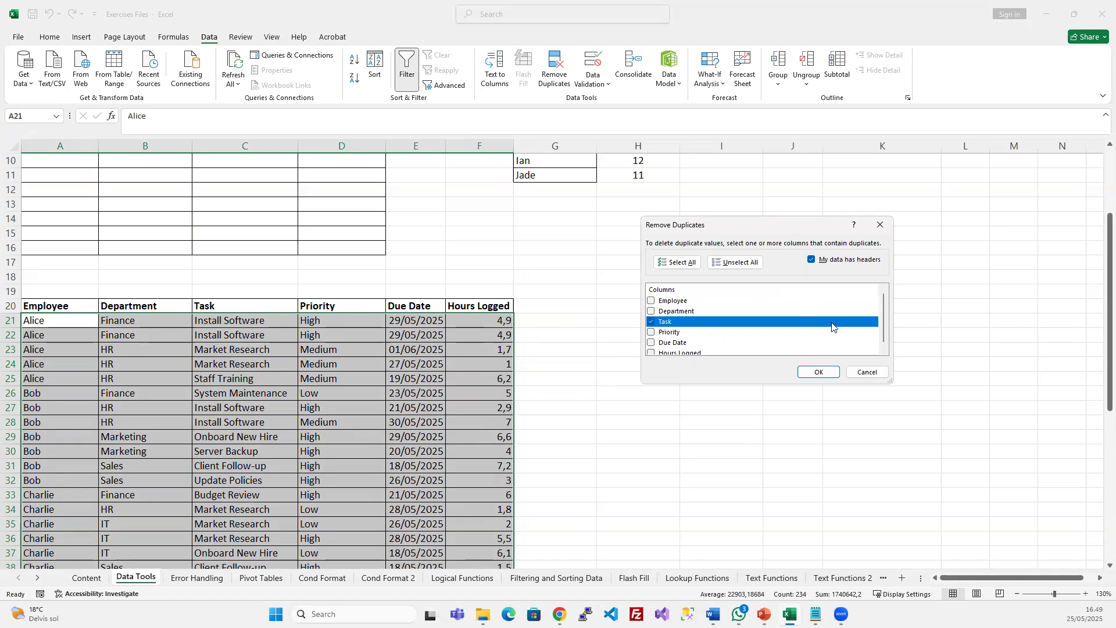
pyautogui.click(820, 372)
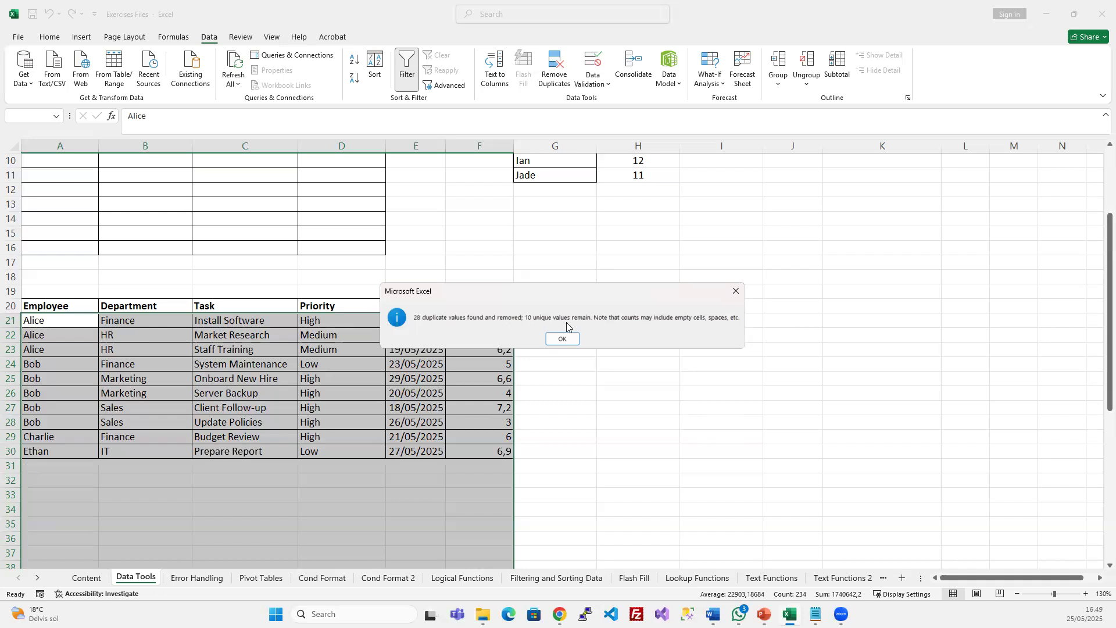
pyautogui.click(562, 338)
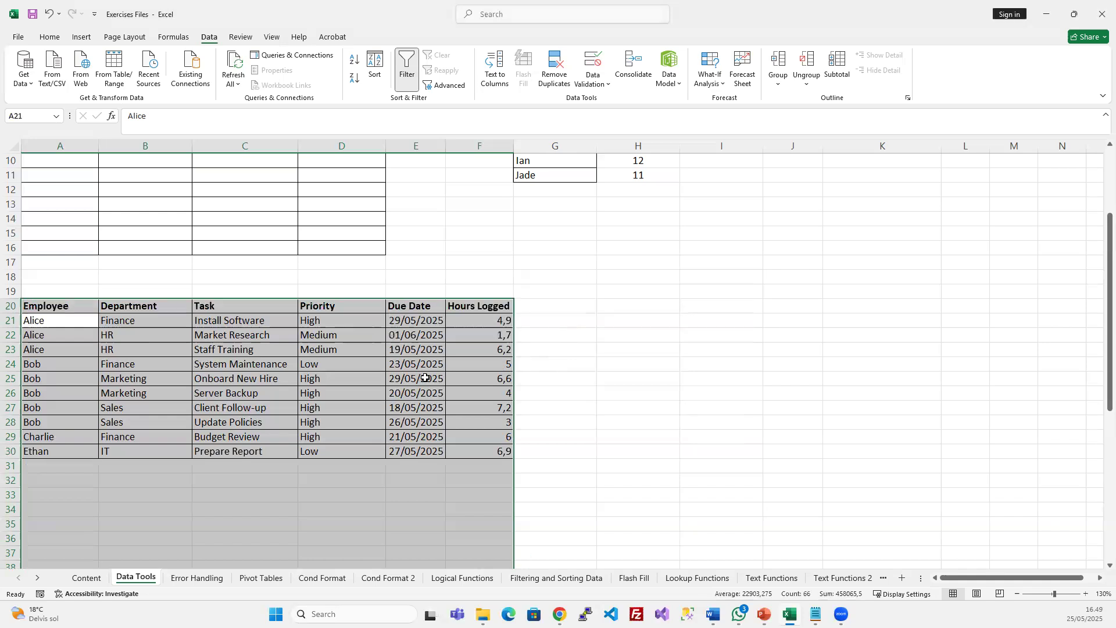
pyautogui.click(425, 378)
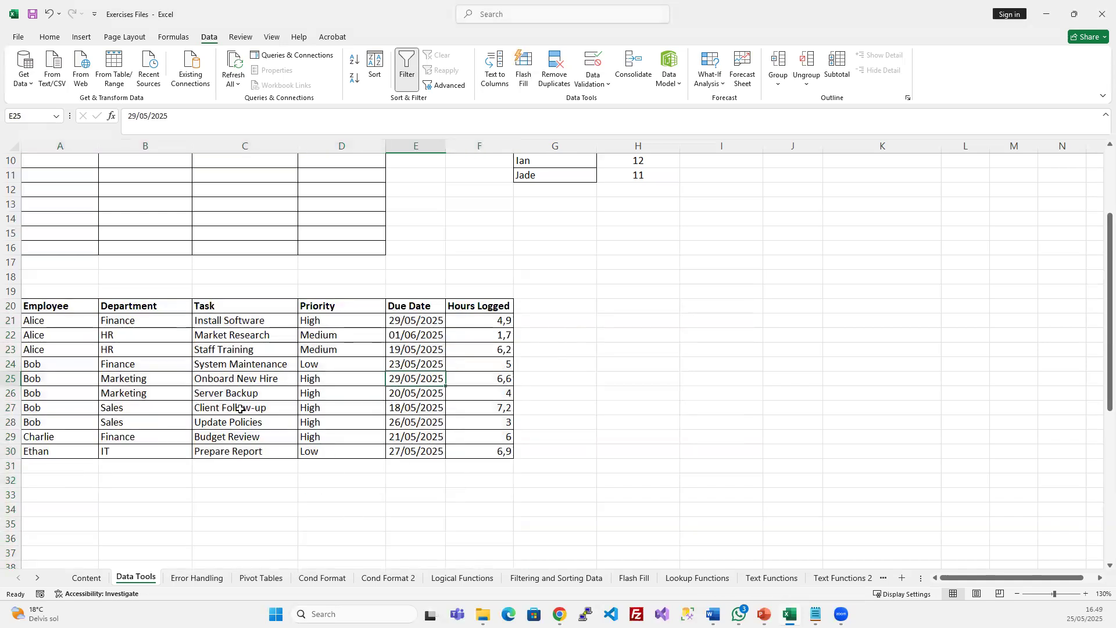
pyautogui.moveTo(251, 321); pyautogui.dragTo(245, 445)
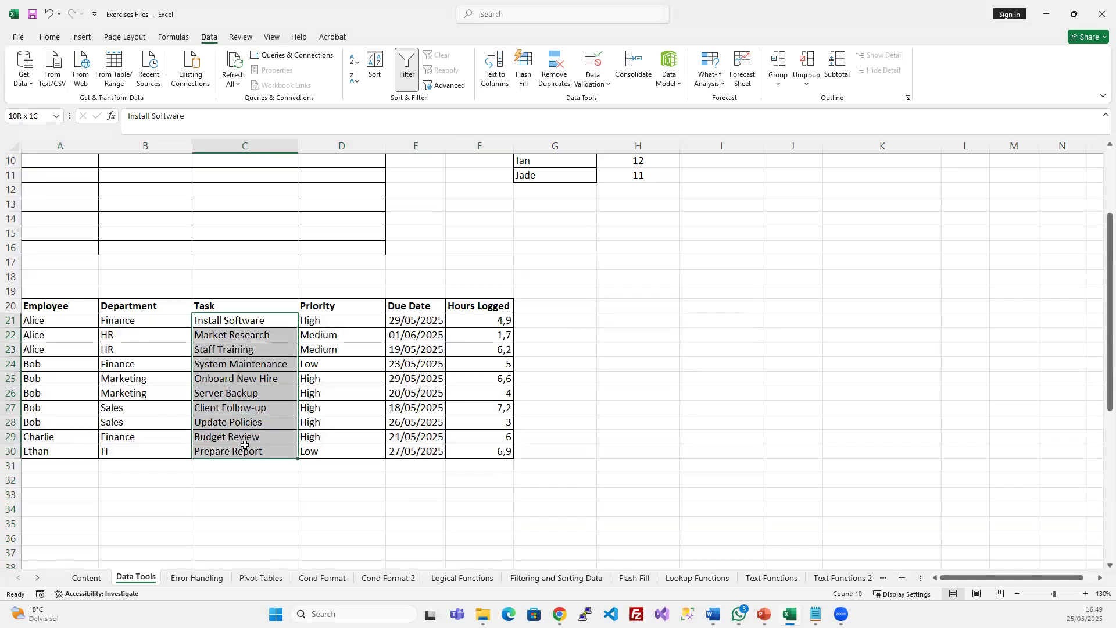
pyautogui.click(259, 390)
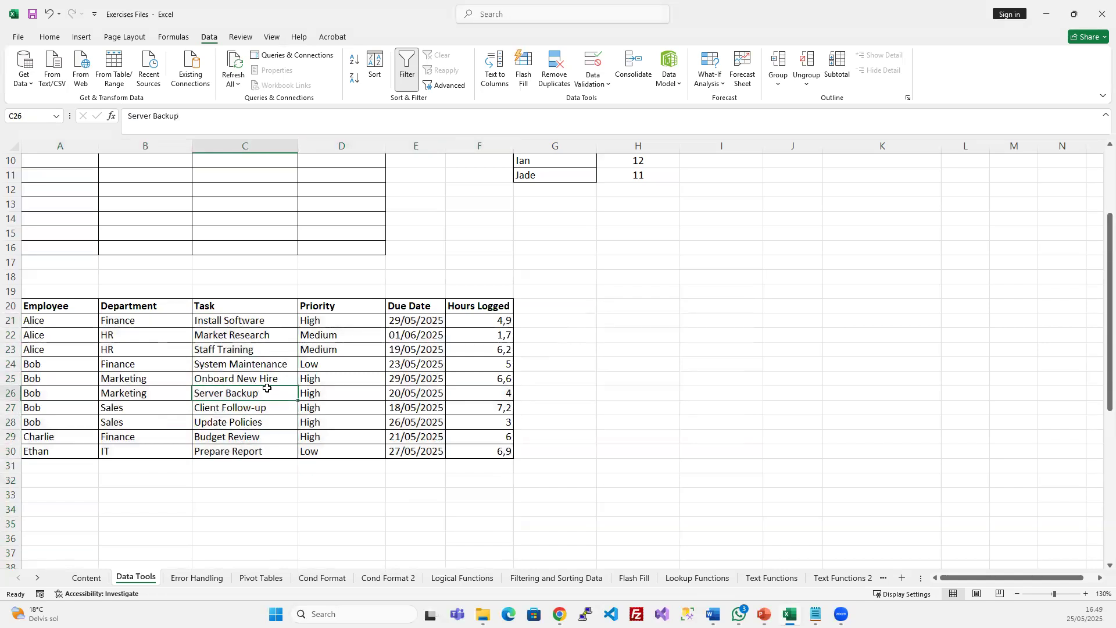
pyautogui.hotkey('ctrl', 'z')
pyautogui.hotkey('ctrl', 'z')
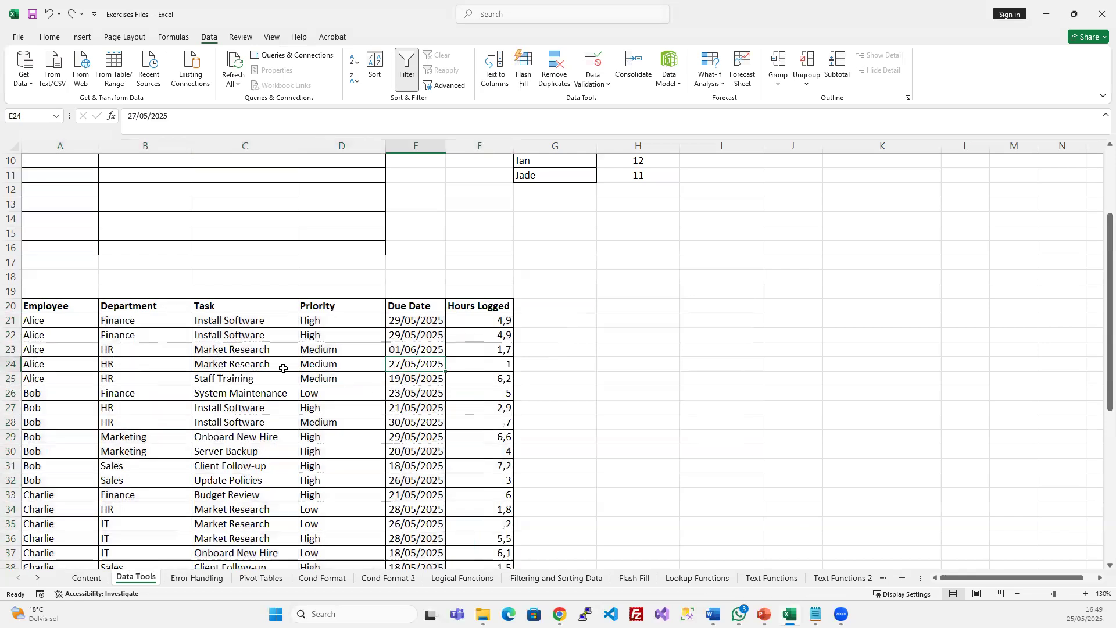
pyautogui.click(283, 368)
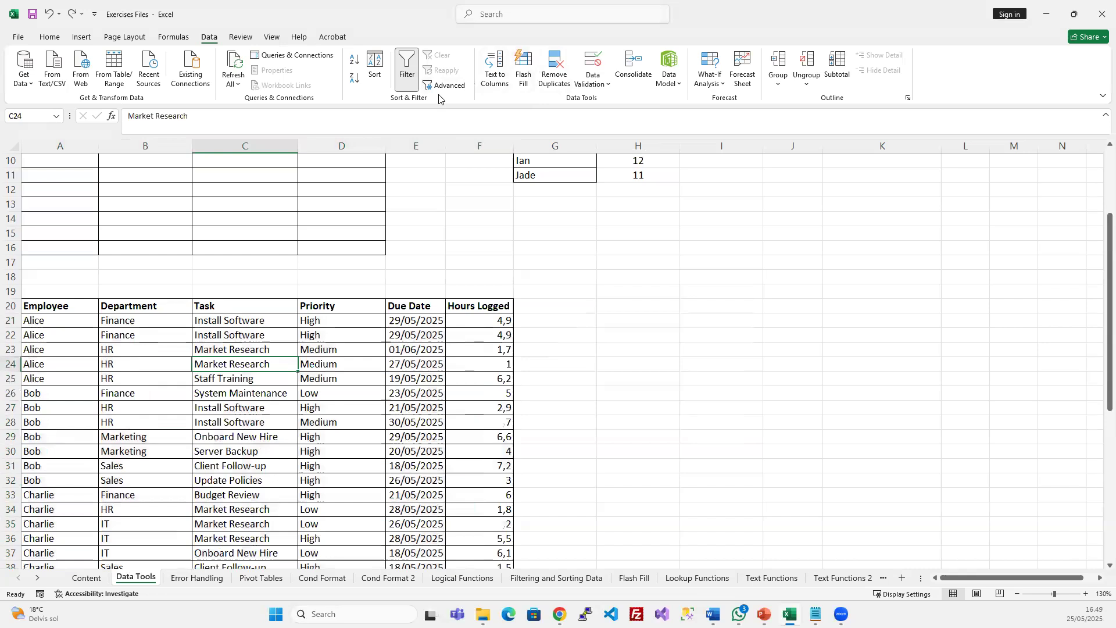
pyautogui.click(554, 70)
pyautogui.click(727, 264)
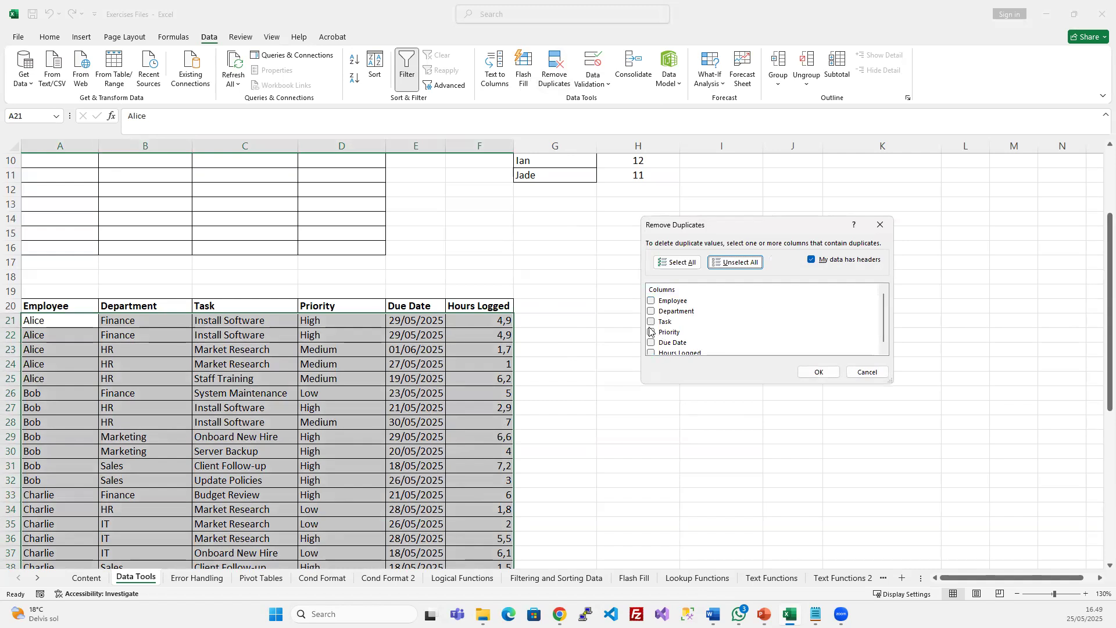
pyautogui.click(650, 333)
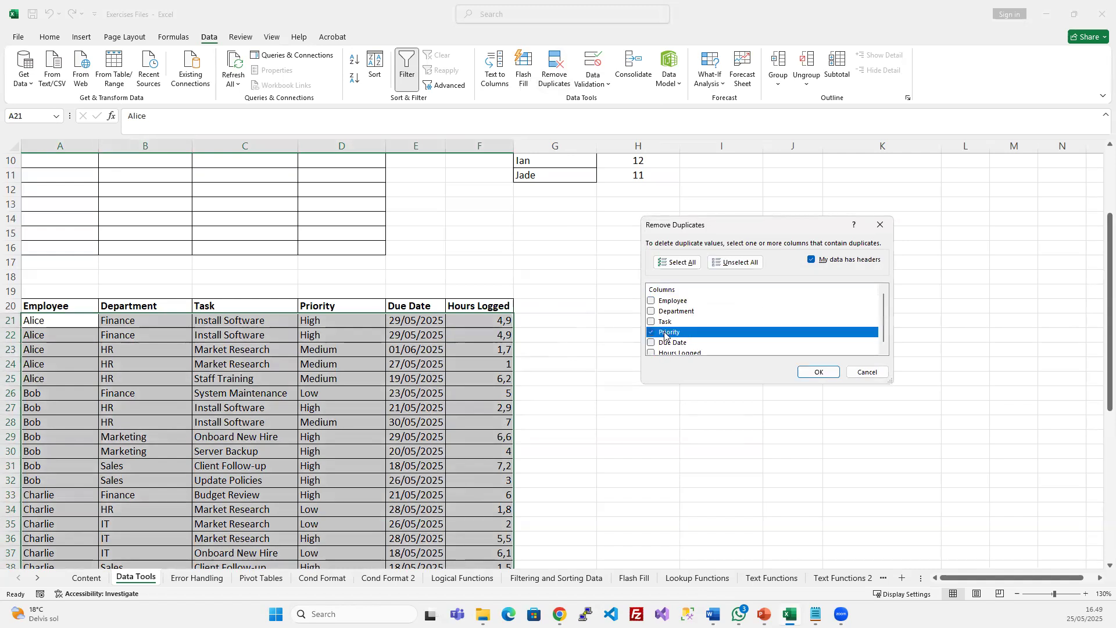
pyautogui.click(819, 372)
pyautogui.click(562, 339)
pyautogui.moveTo(313, 320); pyautogui.dragTo(317, 344)
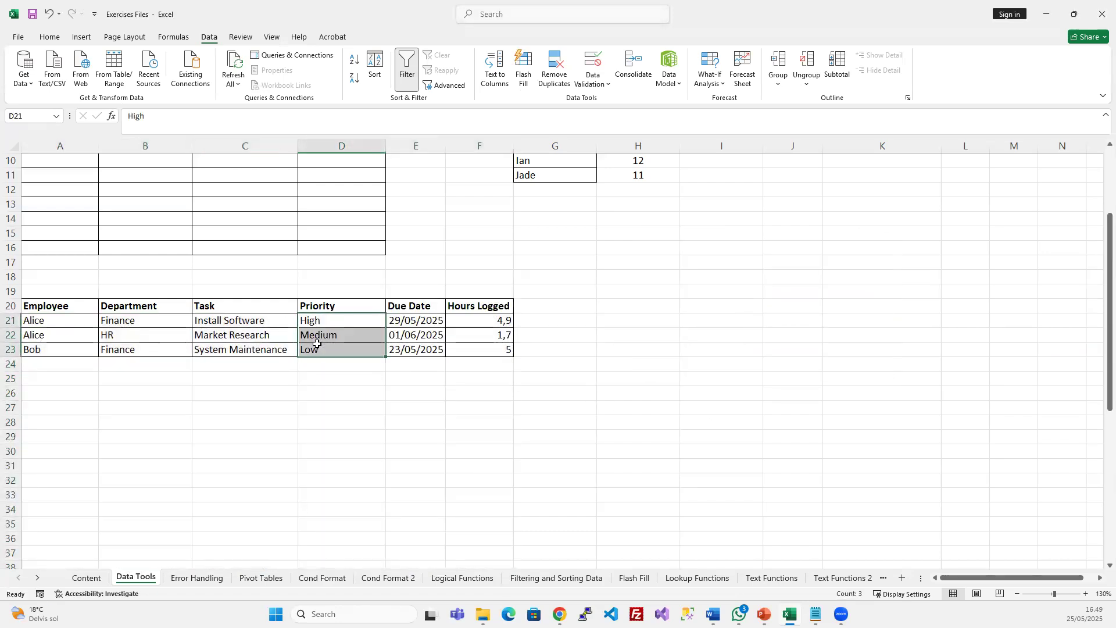
pyautogui.hotkey('ctrl', 'z')
pyautogui.press('Right')
pyautogui.press('Right')
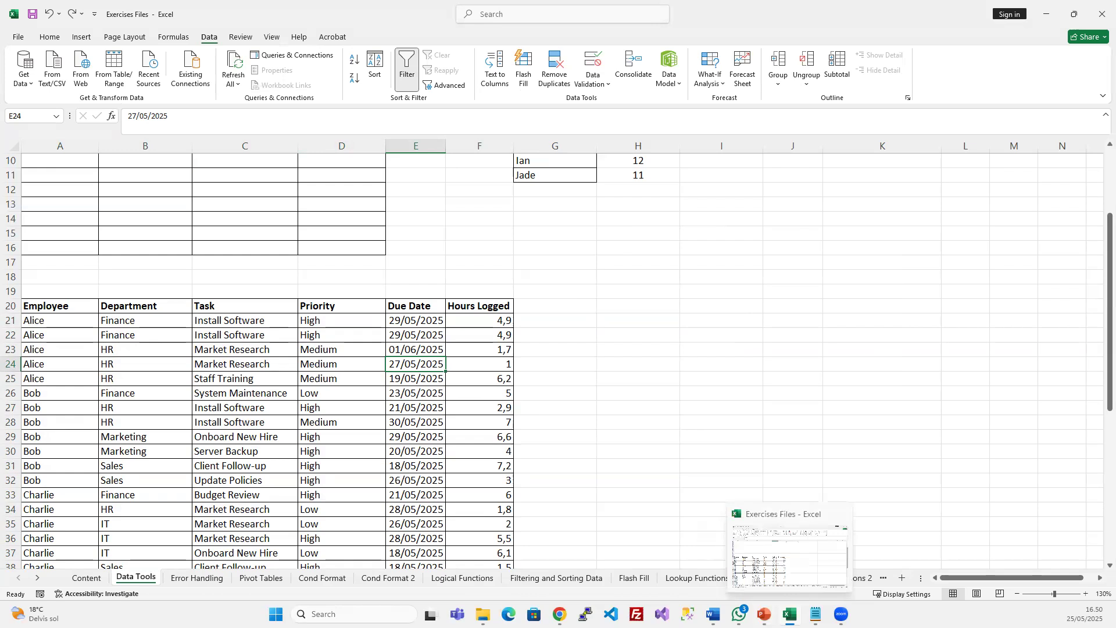
pyautogui.click(764, 614)
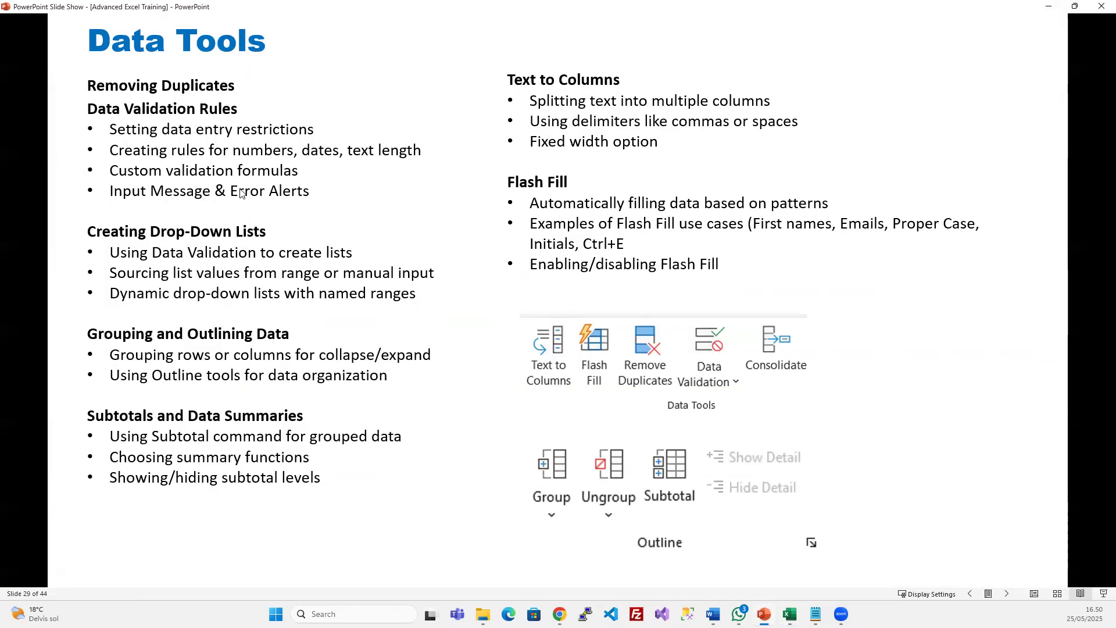
pyautogui.click(1051, 7)
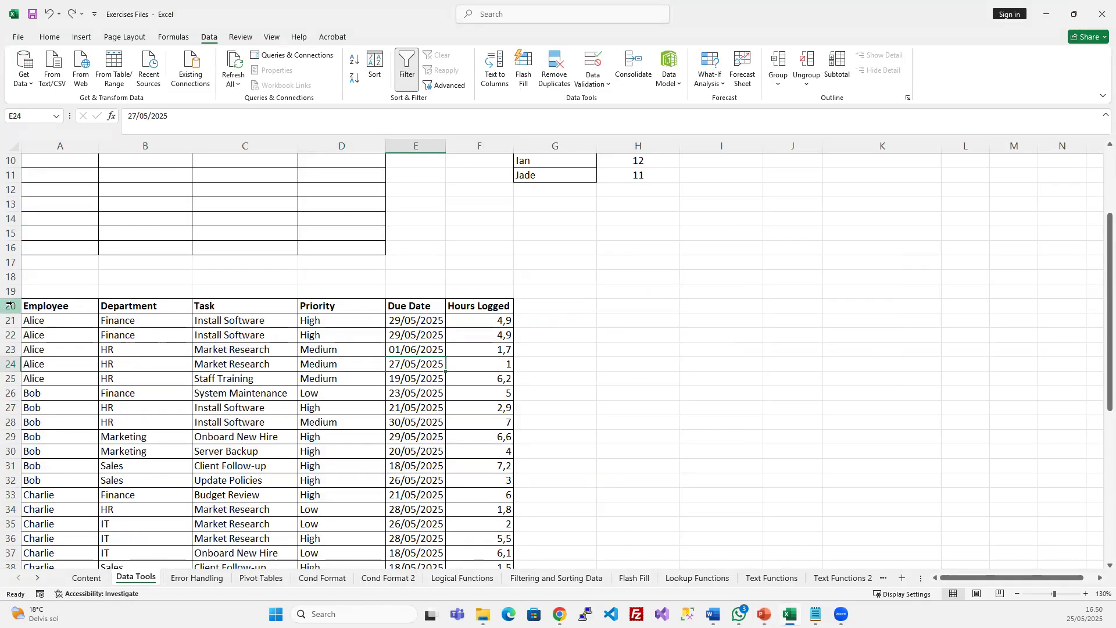
# Delete all task data from header row 20 down to the last data row
pyautogui.moveTo(10, 305); pyautogui.dragTo(9, 605)
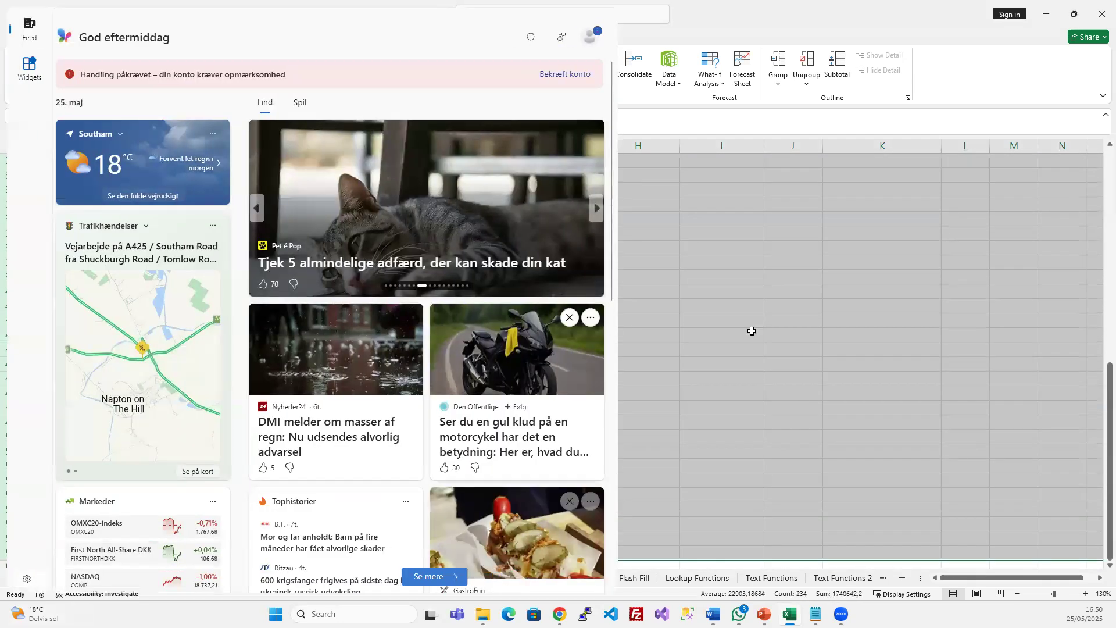
pyautogui.click(878, 262)
pyautogui.click(137, 321)
pyautogui.click(70, 281)
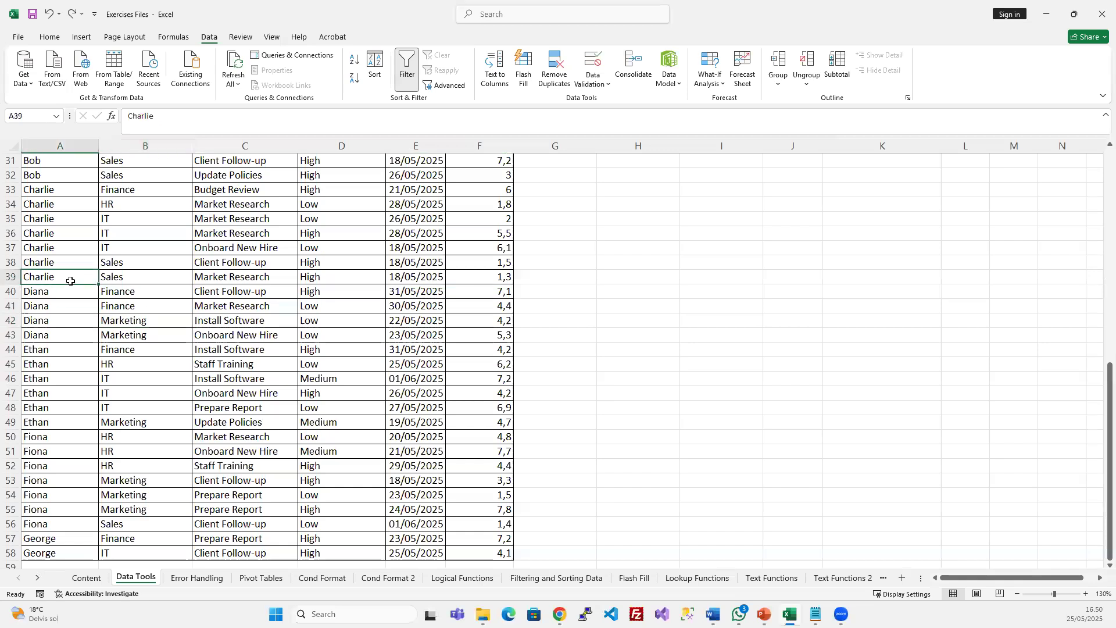
pyautogui.hotkey('ctrl', 'Up')
pyautogui.scroll(3, 70, 281)
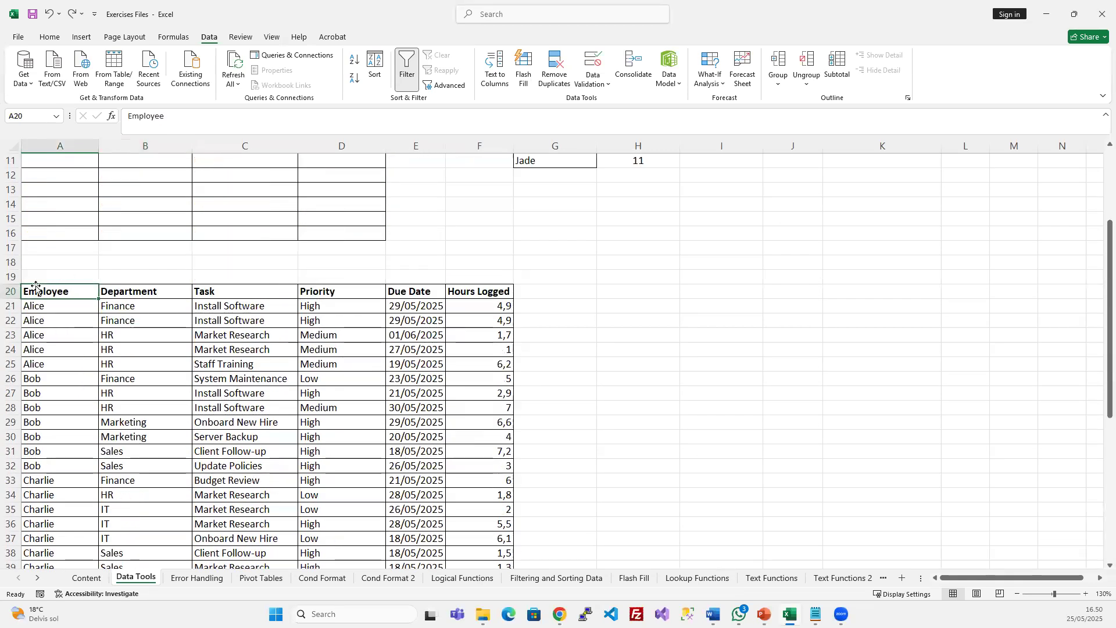
pyautogui.click(10, 292)
pyautogui.hotkey('ctrl', 'shift', 'Down')
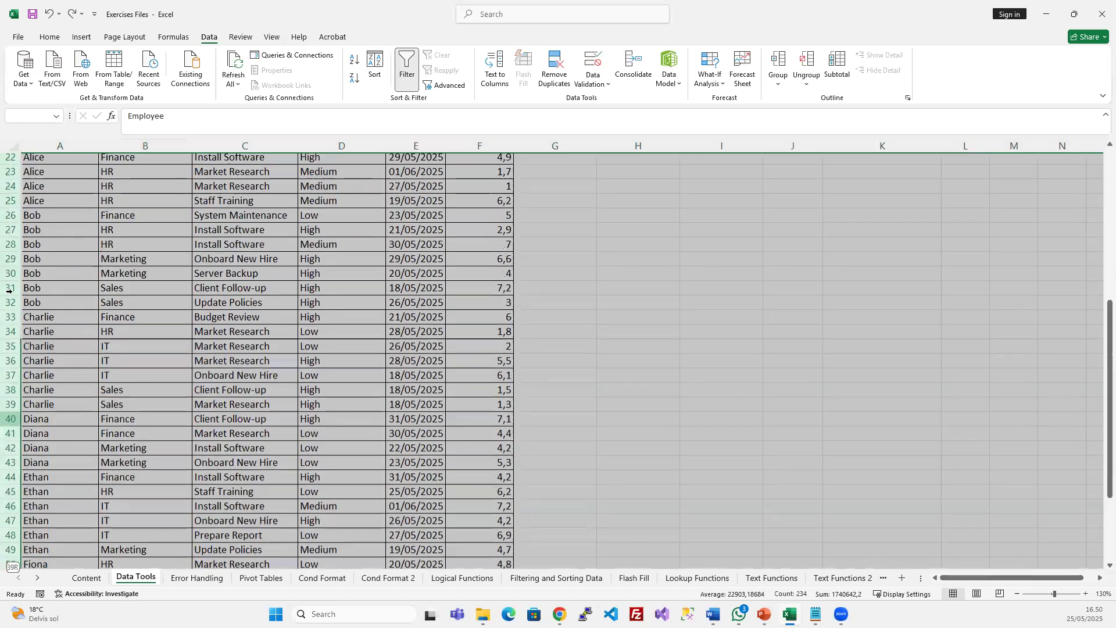
pyautogui.press('Delete')
pyautogui.scroll(5, 10, 291)
pyautogui.click(286, 253)
# Make column A slightly wider
pyautogui.scroll(2, 306, 266)
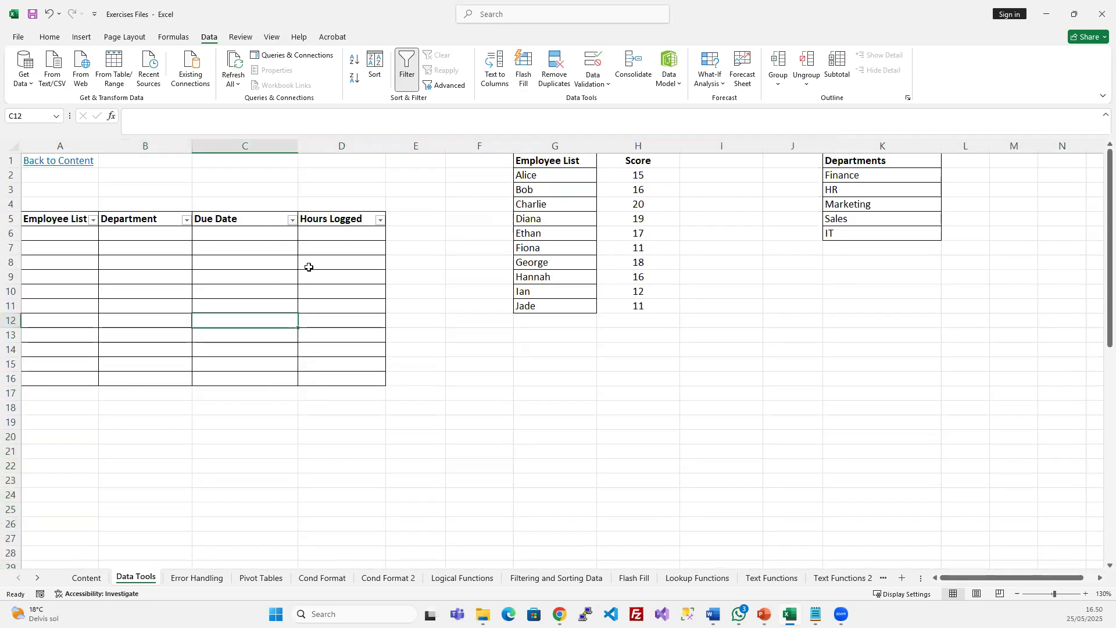
pyautogui.click(490, 282)
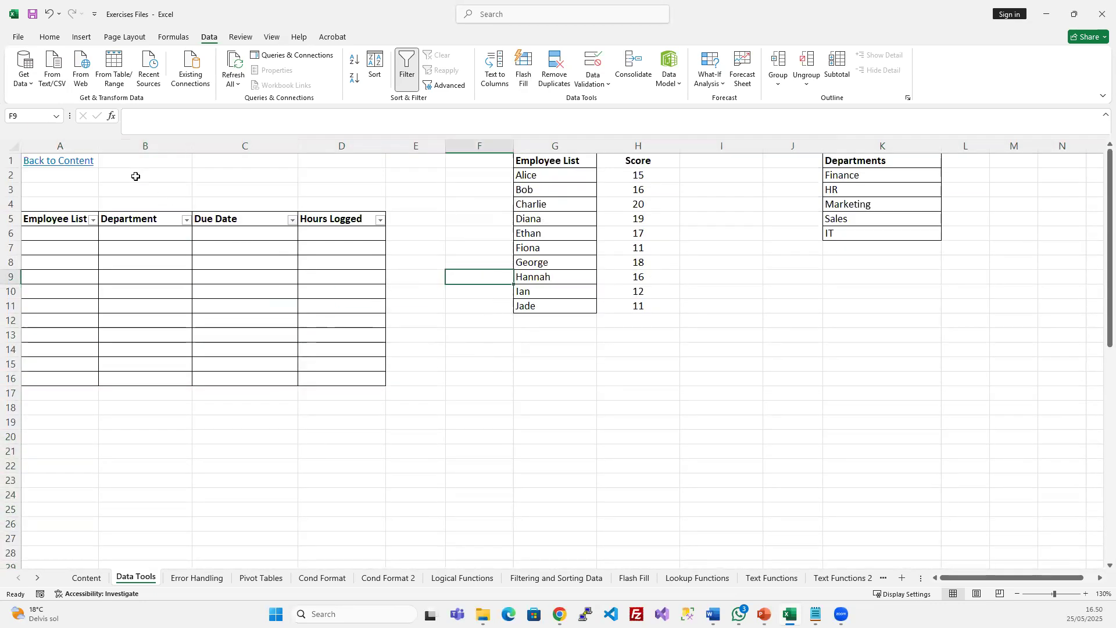
pyautogui.moveTo(93, 149); pyautogui.dragTo(115, 149)
pyautogui.click(239, 262)
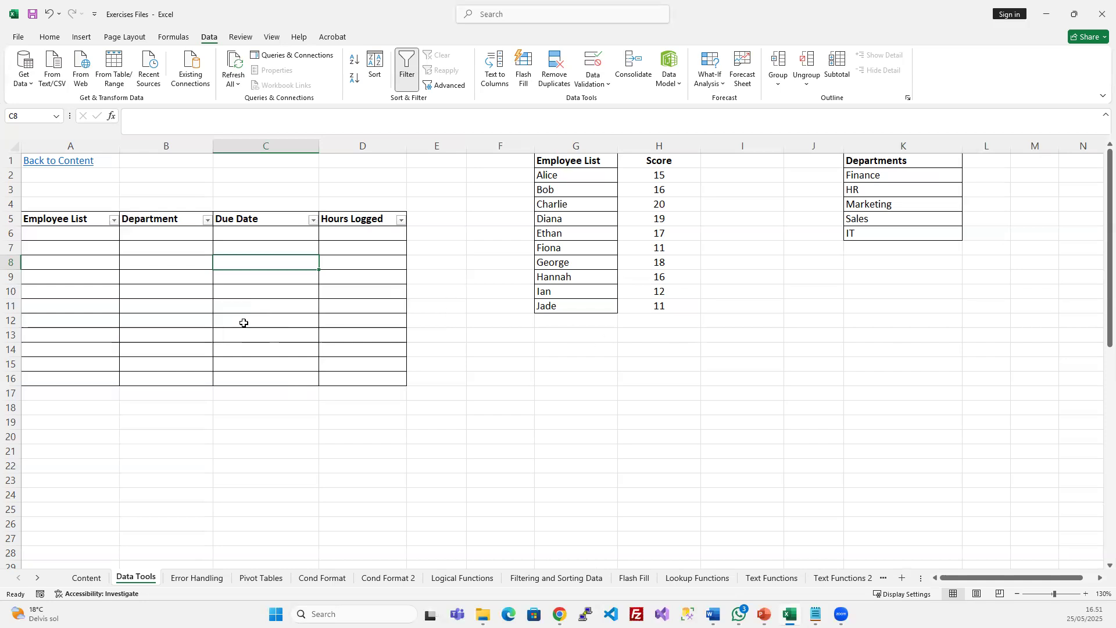
# Review the task table A5:D16, the old dropdown in A6 and the employee names in G1:G11
pyautogui.moveTo(65, 219); pyautogui.dragTo(373, 373)
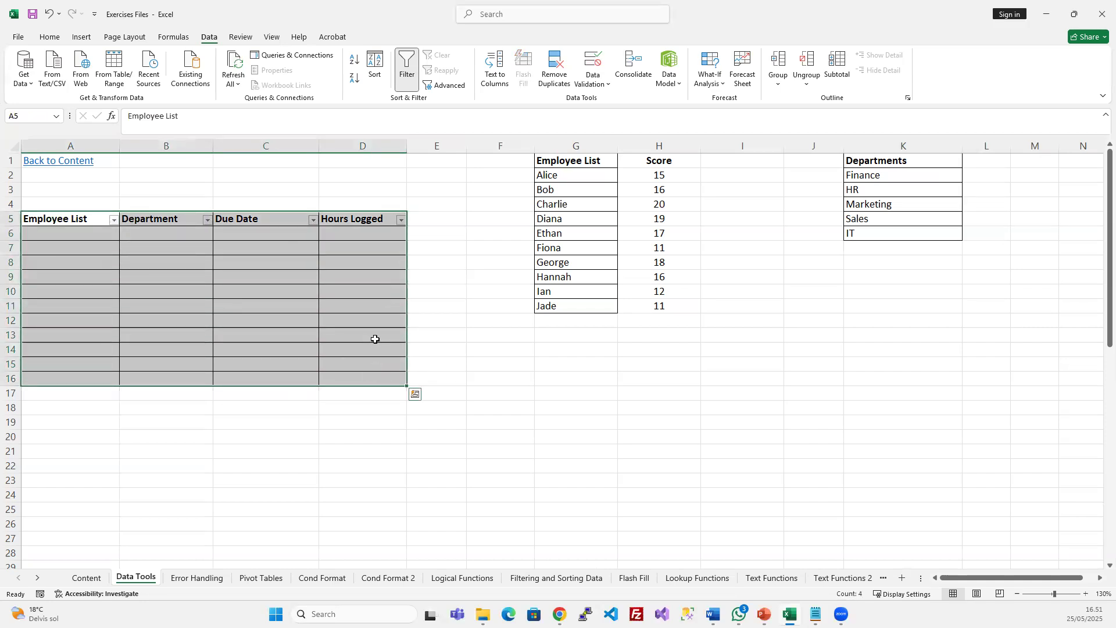
pyautogui.click(266, 264)
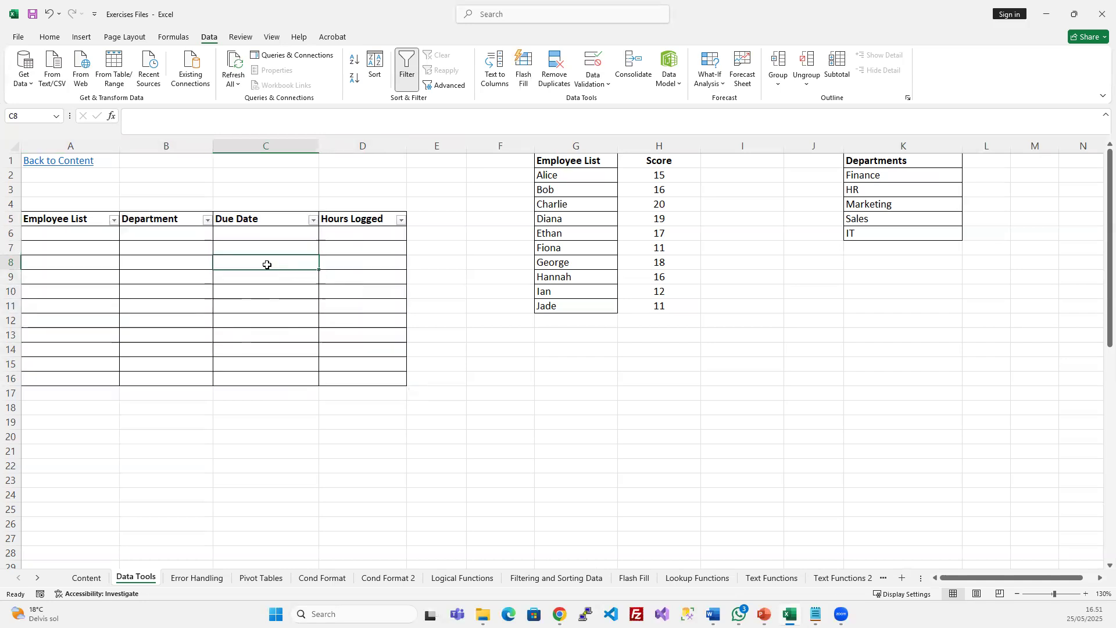
pyautogui.click(74, 232)
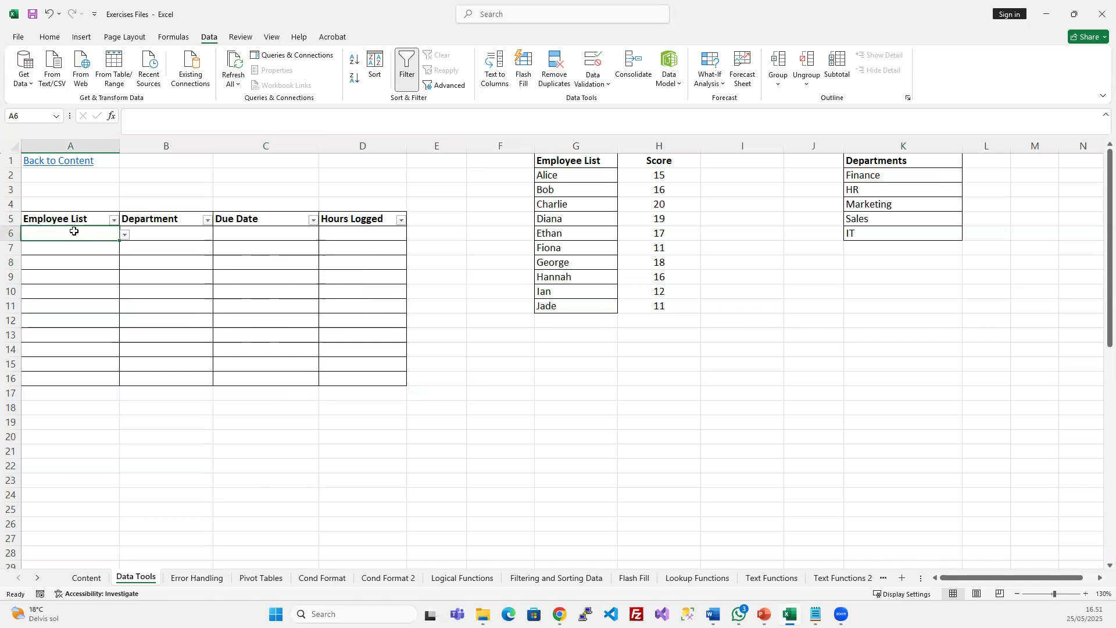
pyautogui.click(581, 160)
pyautogui.moveTo(581, 160); pyautogui.dragTo(568, 306)
pyautogui.moveTo(568, 157); pyautogui.dragTo(566, 304)
pyautogui.click(83, 236)
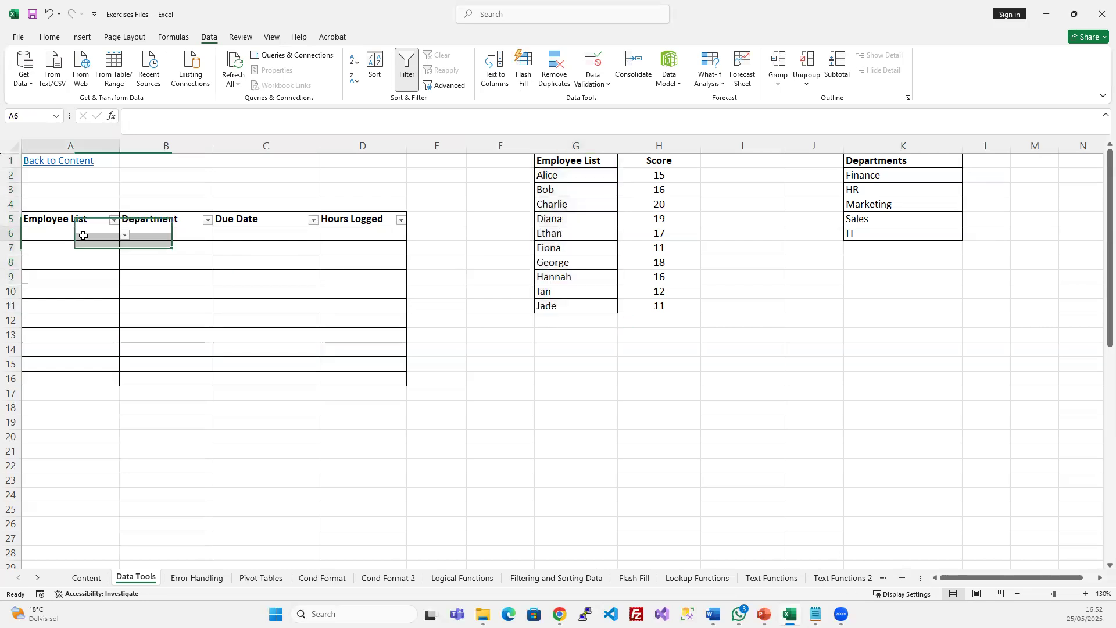
pyautogui.moveTo(573, 157); pyautogui.dragTo(571, 307)
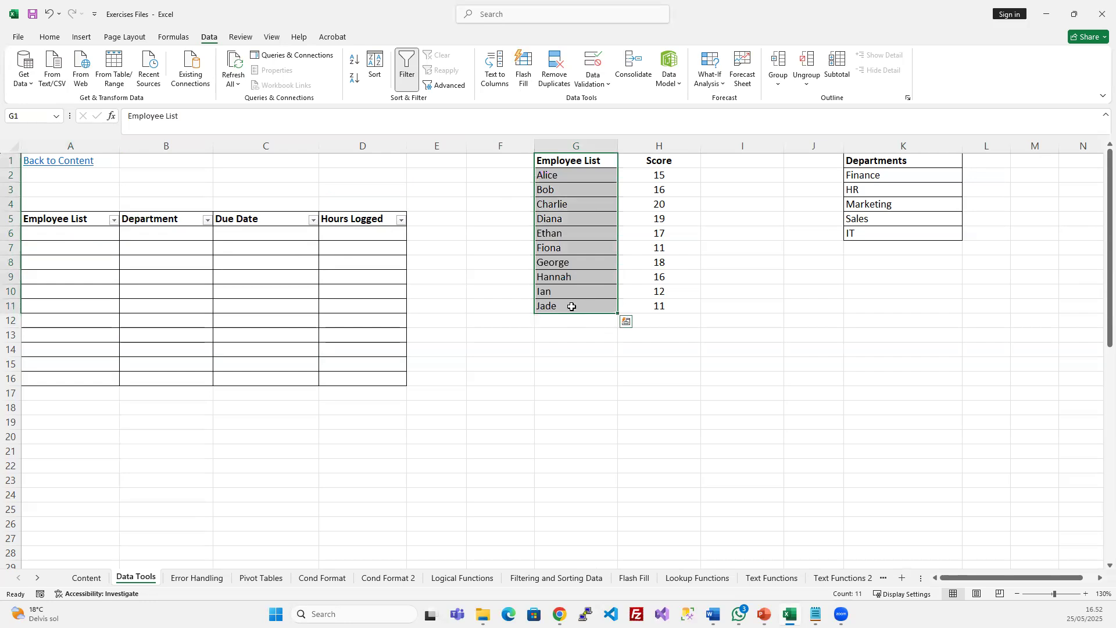
# Delete the Score column H and check the Departments list
pyautogui.click(658, 143)
pyautogui.hotkey('ctrl', '-')
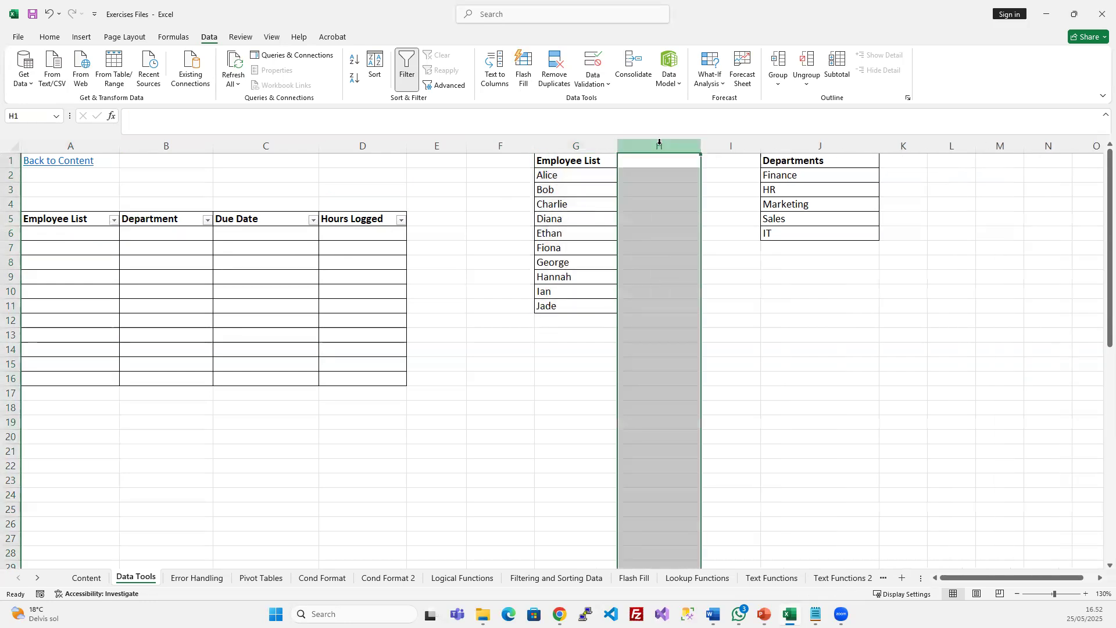
pyautogui.click(648, 247)
pyautogui.click(150, 239)
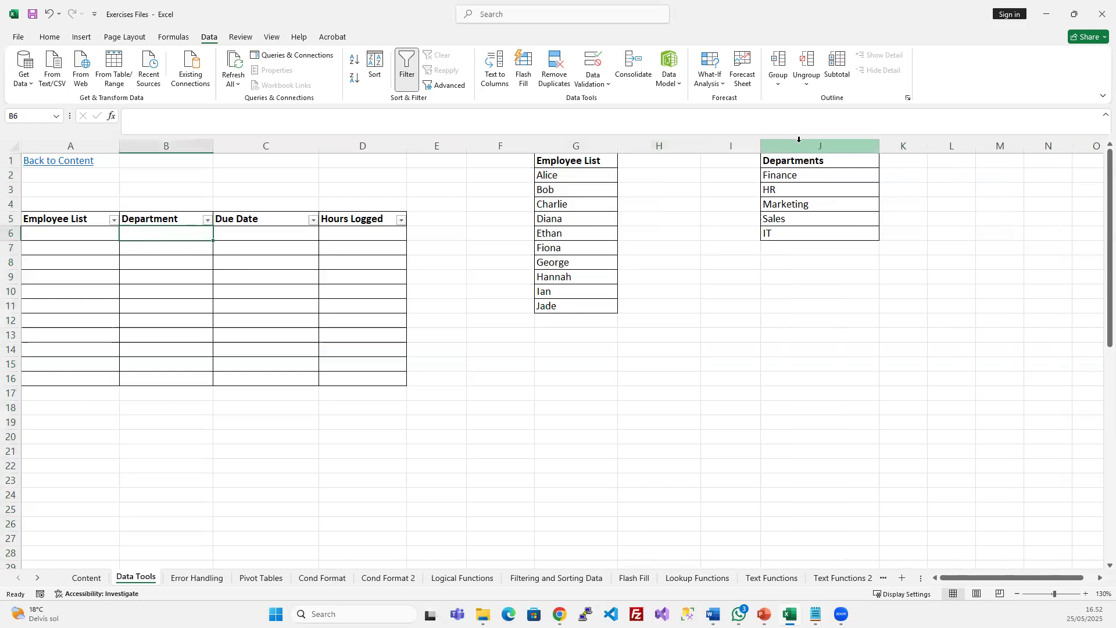
pyautogui.click(791, 165)
pyautogui.moveTo(792, 175); pyautogui.dragTo(793, 233)
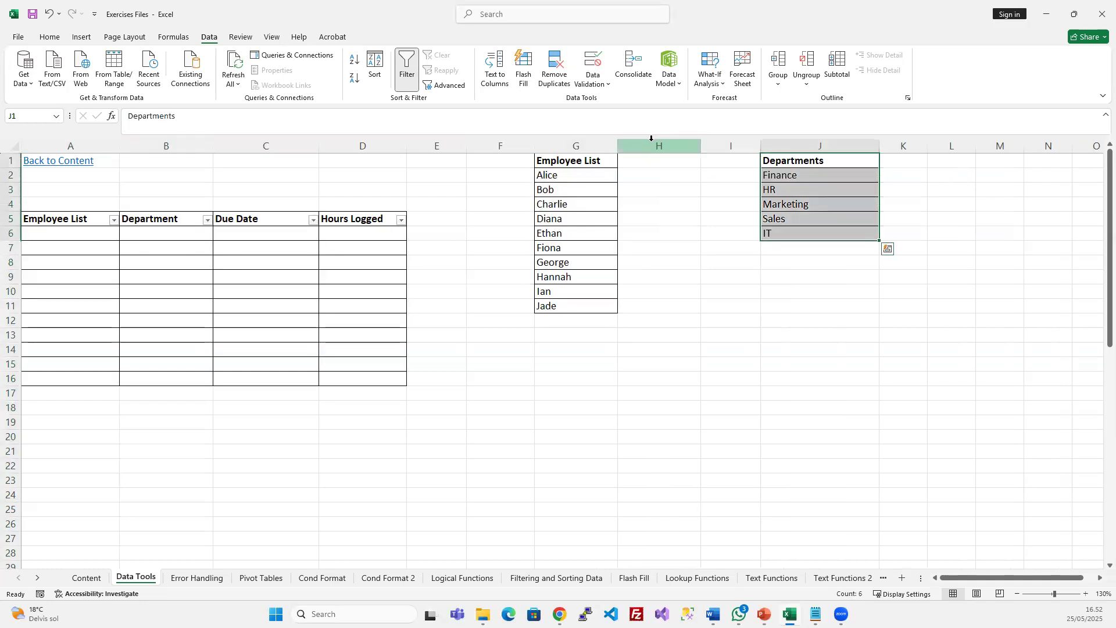
# Delete the now-empty column H so the Departments list sits in I1:I6
pyautogui.click(652, 142)
pyautogui.hotkey('ctrl', '-')
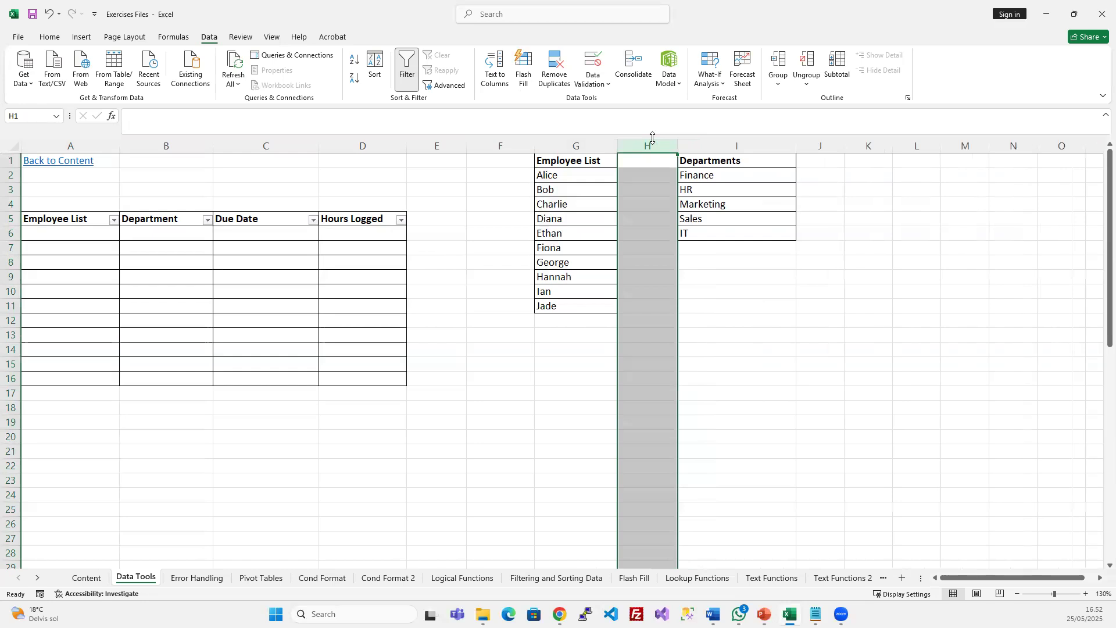
pyautogui.click(744, 199)
pyautogui.moveTo(707, 161); pyautogui.dragTo(705, 232)
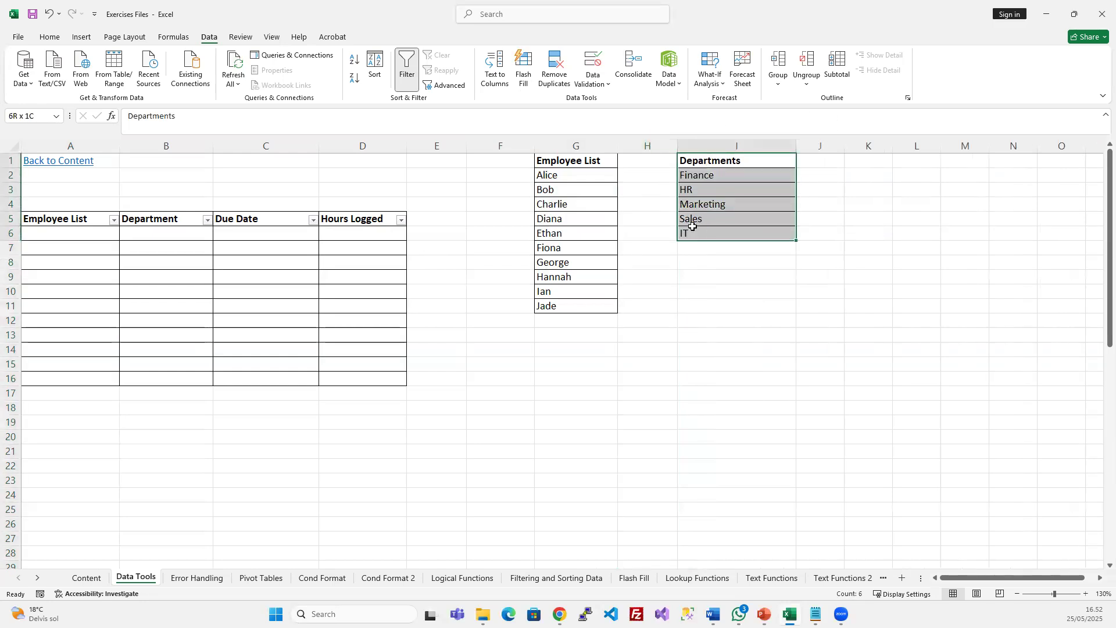
pyautogui.click(153, 234)
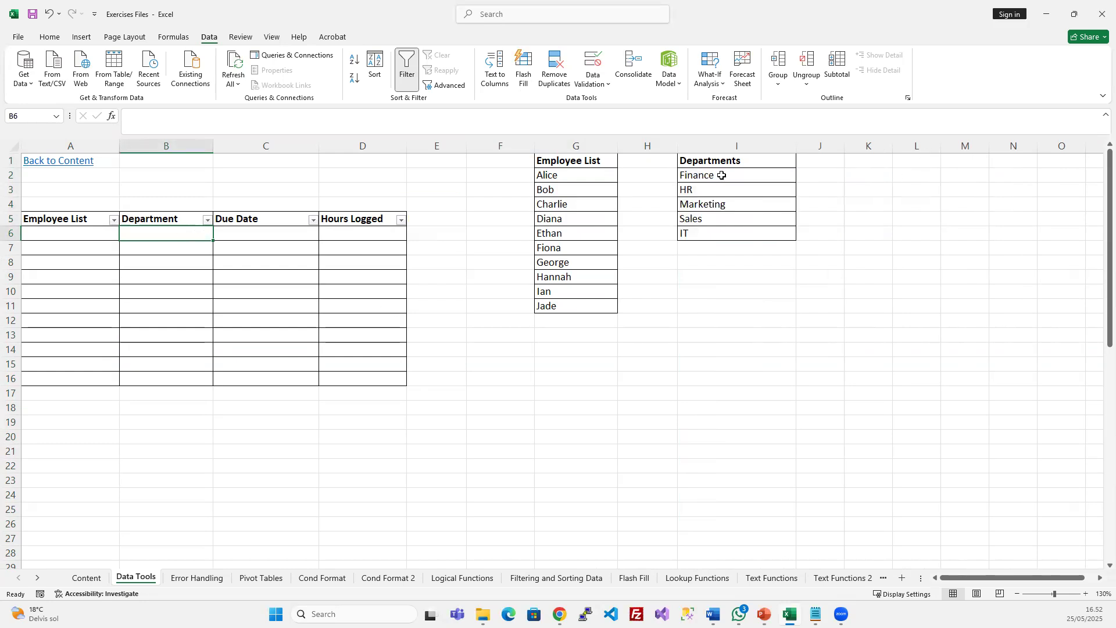
pyautogui.moveTo(724, 162); pyautogui.dragTo(723, 223)
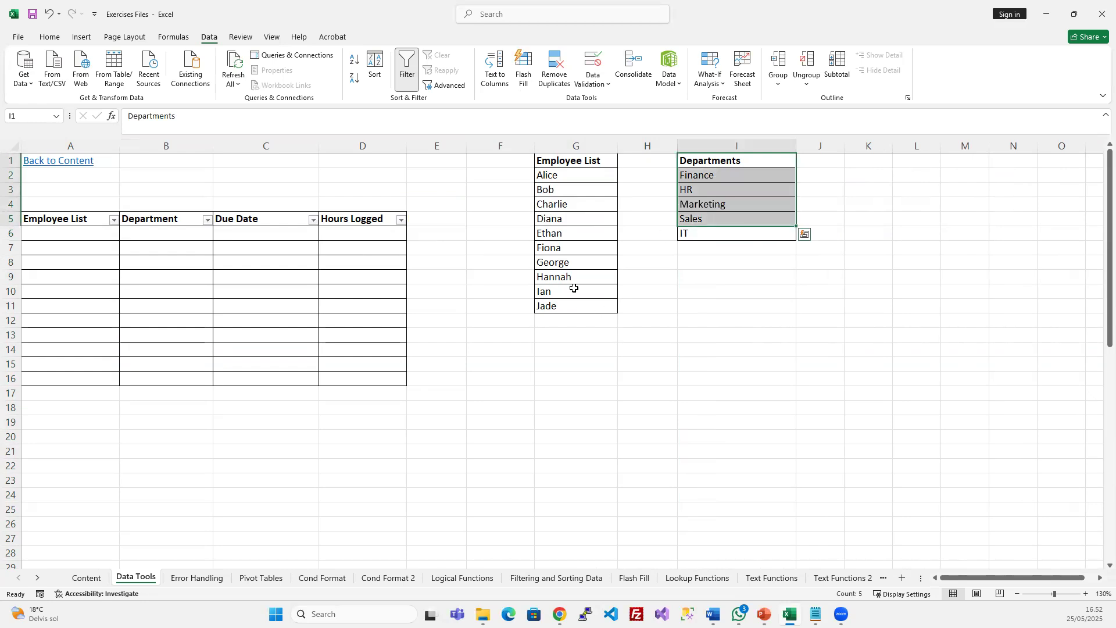
pyautogui.click(287, 232)
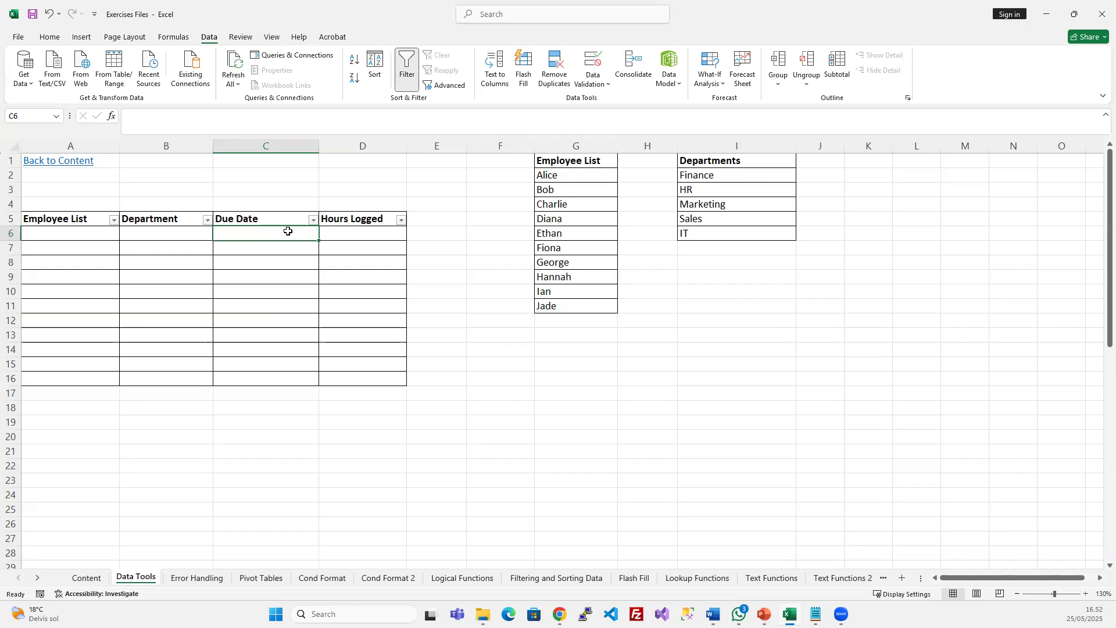
# Enter the note 'Cannot be in the past' in C4 above Due Date
pyautogui.click(258, 201)
pyautogui.write('Cann')
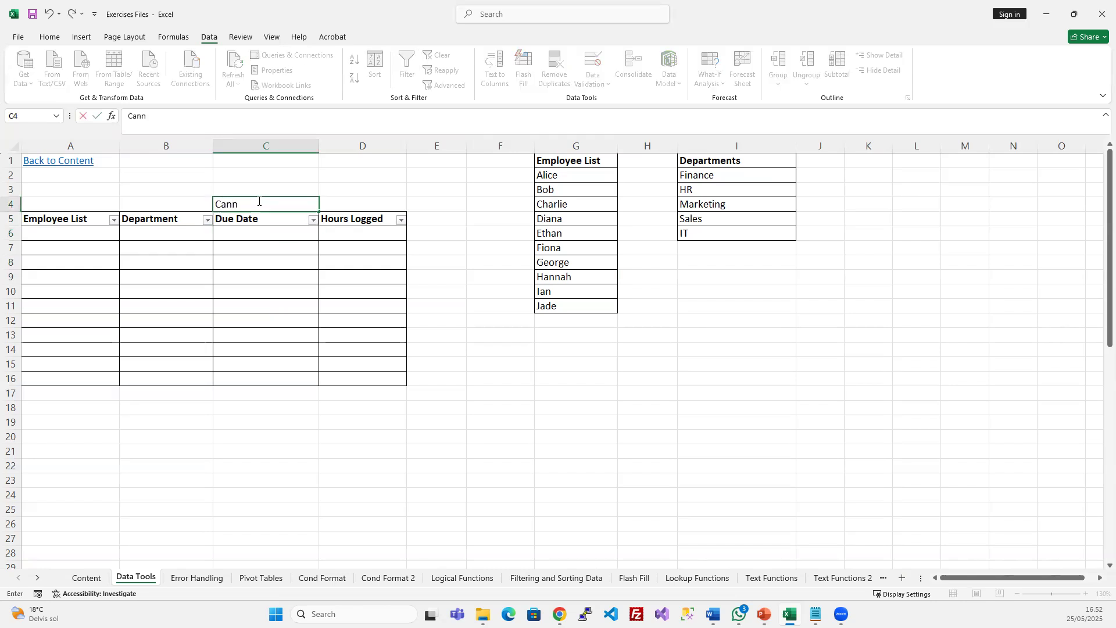
pyautogui.write('ot be in the past')
pyautogui.press('Return')
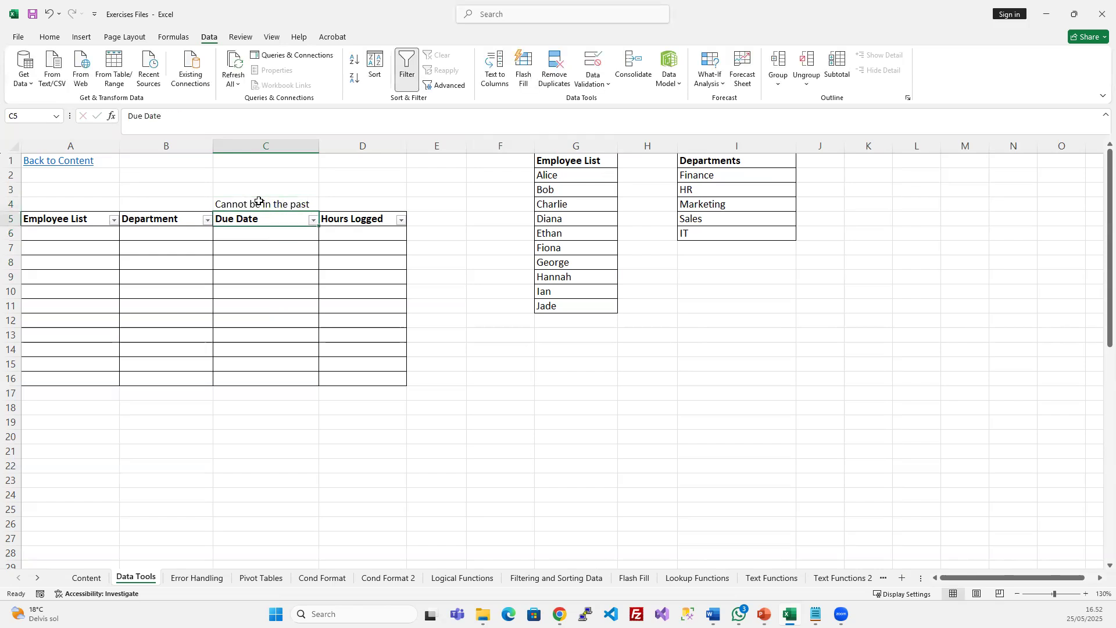
pyautogui.click(276, 201)
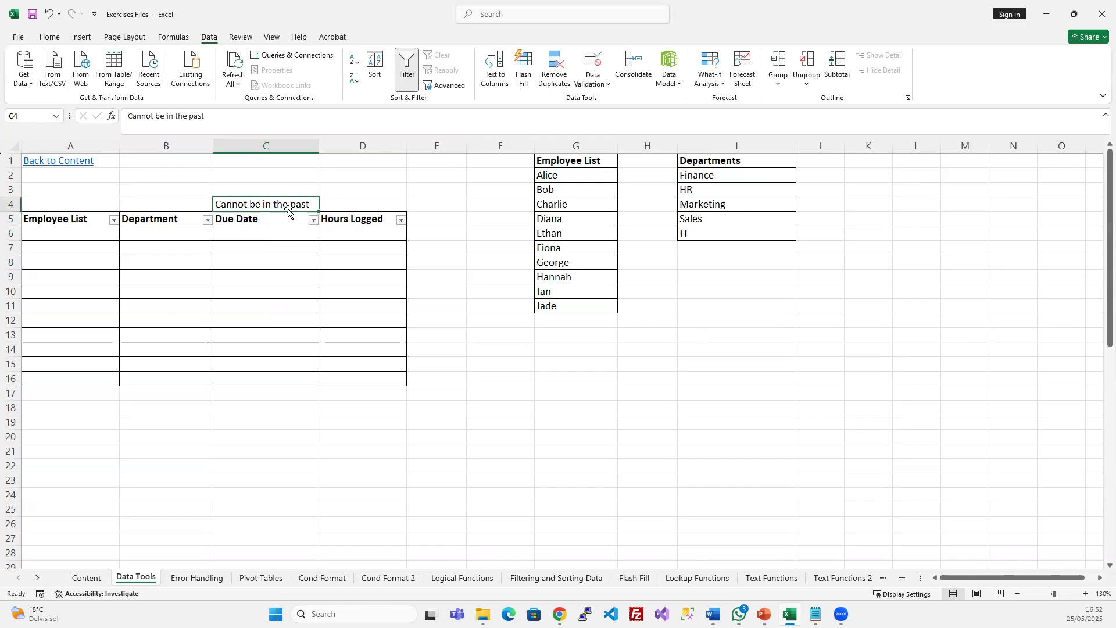
# Enter the note 'Must be numbers' in D4 above Hours Logged
pyautogui.click(368, 223)
pyautogui.click(354, 204)
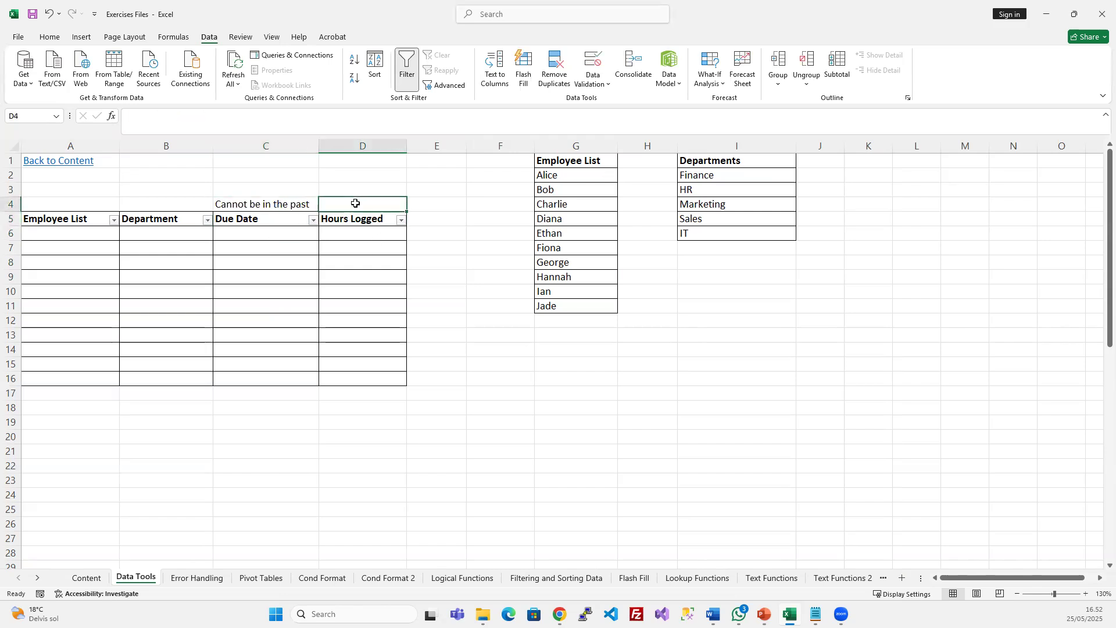
pyautogui.write('Must be numbers')
pyautogui.press('Return')
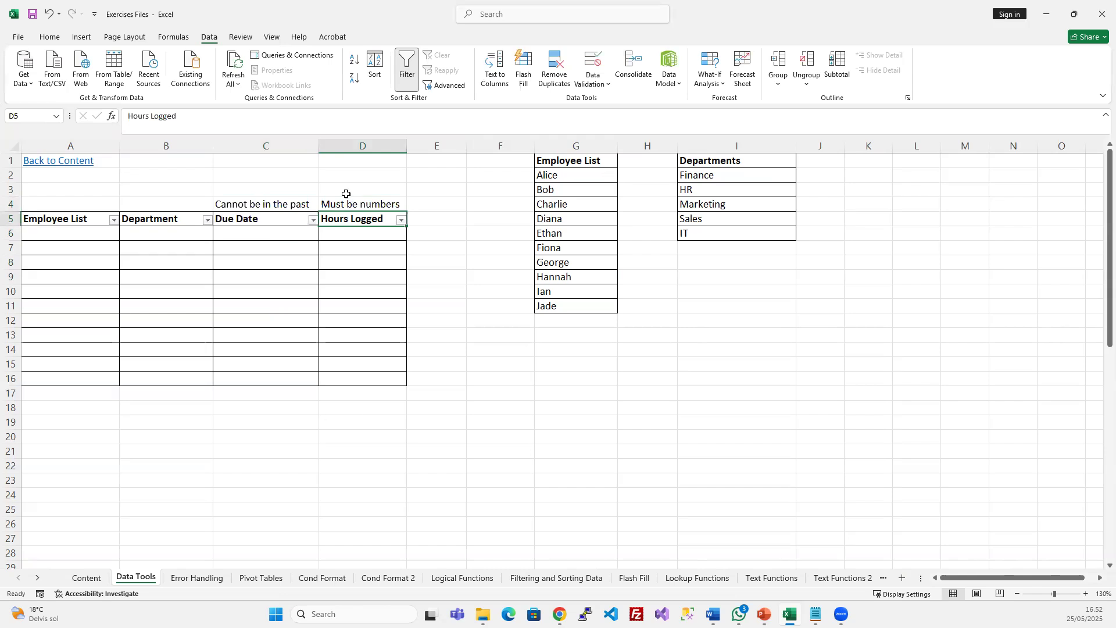
pyautogui.click(334, 241)
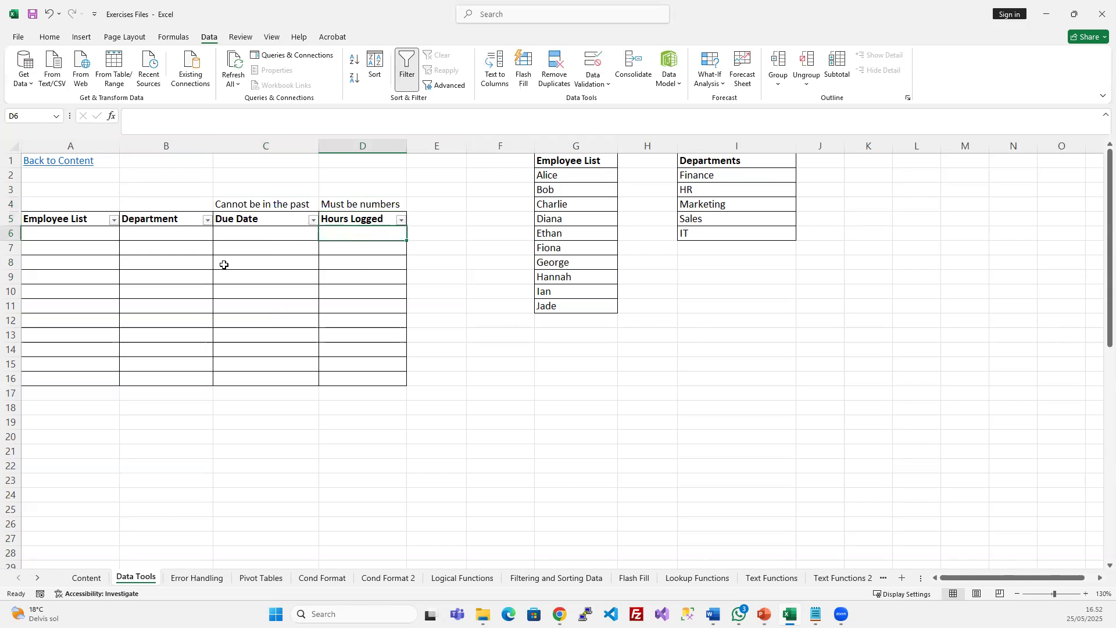
pyautogui.click(80, 205)
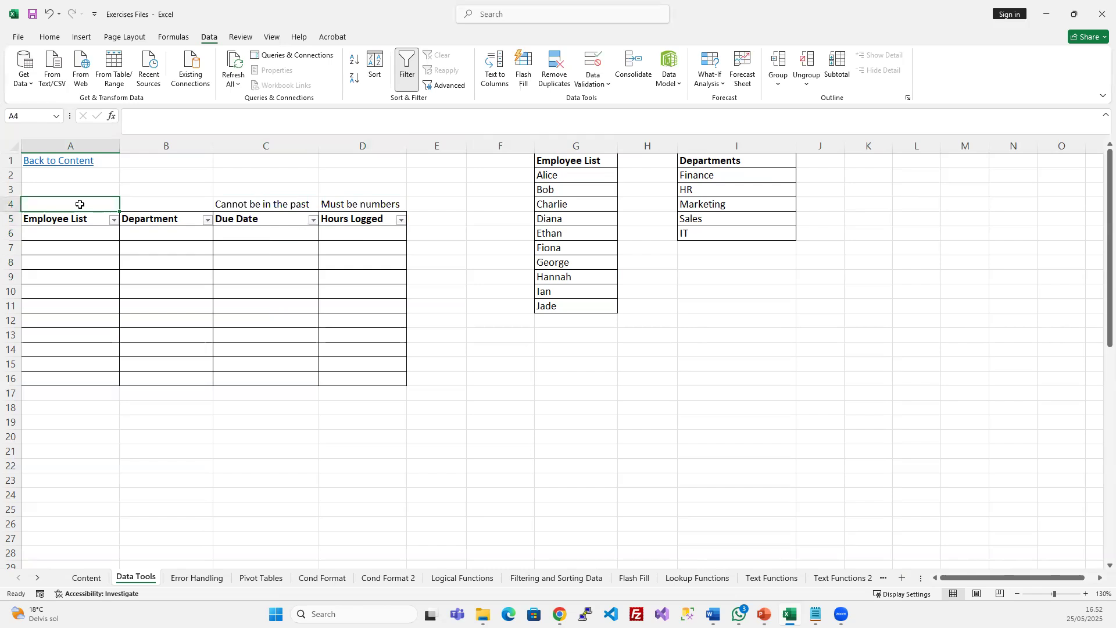
# Copy blank cell A10 over A6 to remove its leftover dropdown
pyautogui.click(78, 235)
pyautogui.click(95, 289)
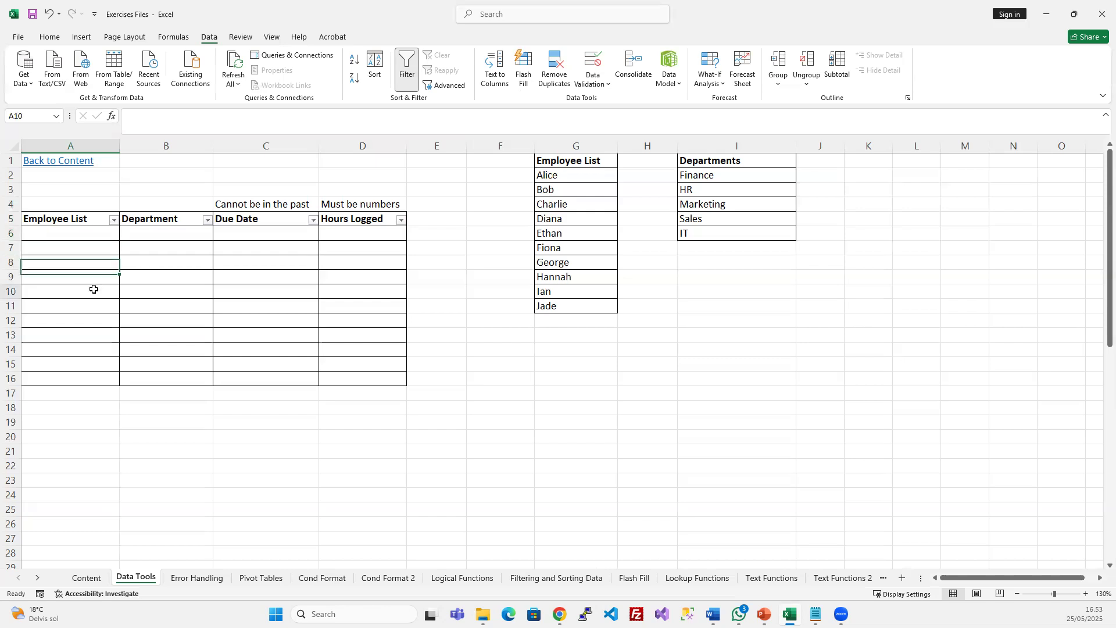
pyautogui.hotkey('ctrl', 'c')
pyautogui.click(78, 236)
pyautogui.hotkey('ctrl', 'v')
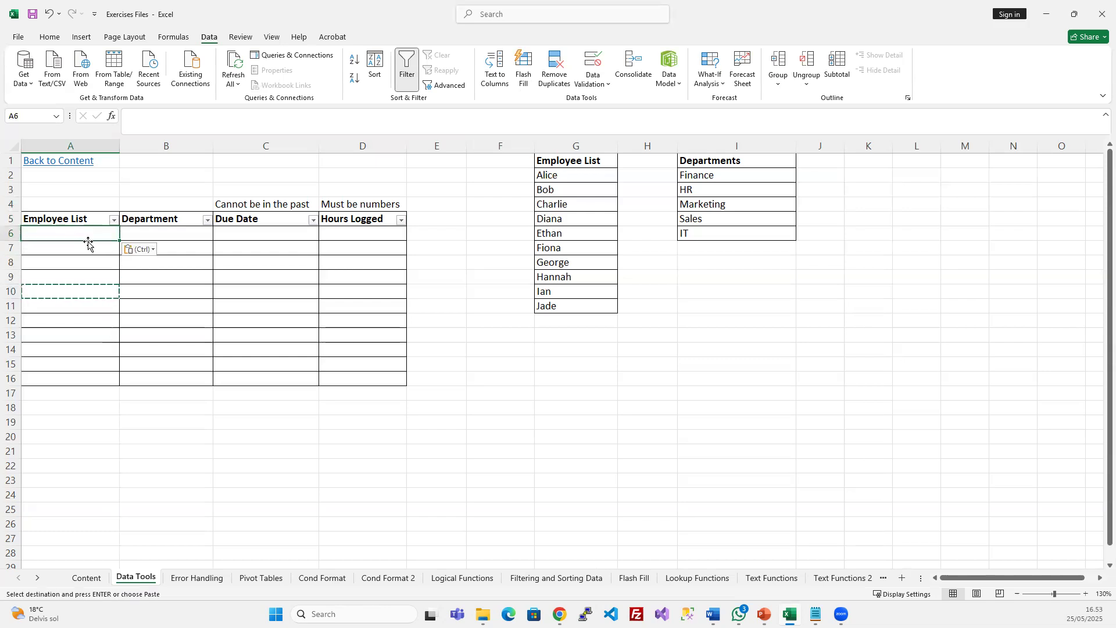
pyautogui.click(91, 246)
pyautogui.press('Return')
# Select Employee List cells A6:A16 and bring up the Data Validation options
pyautogui.click(88, 236)
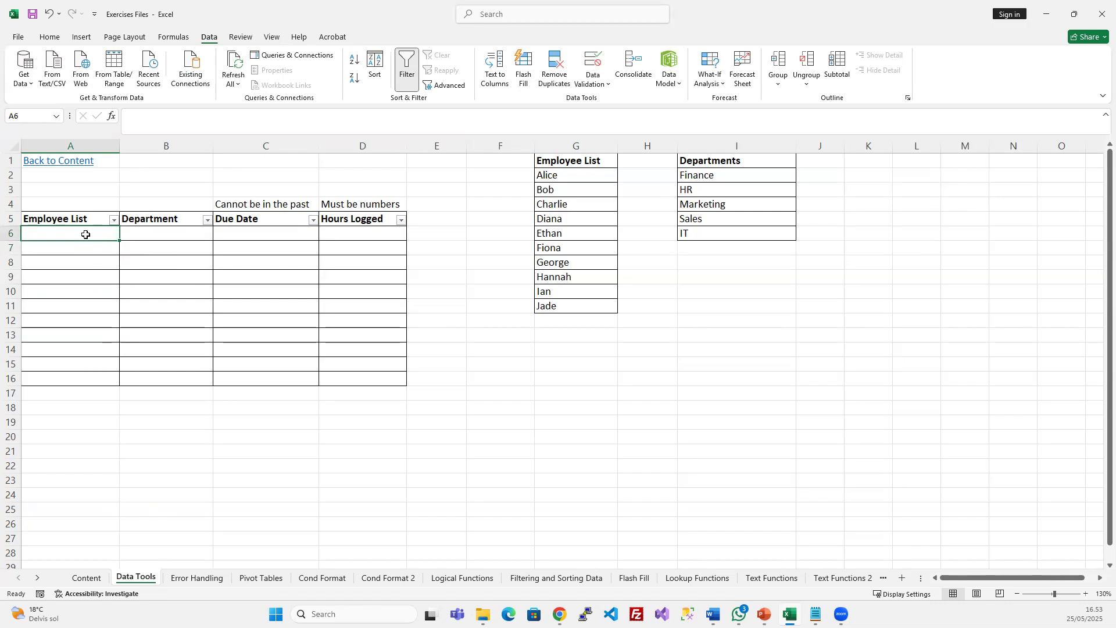
pyautogui.moveTo(91, 233); pyautogui.dragTo(82, 376)
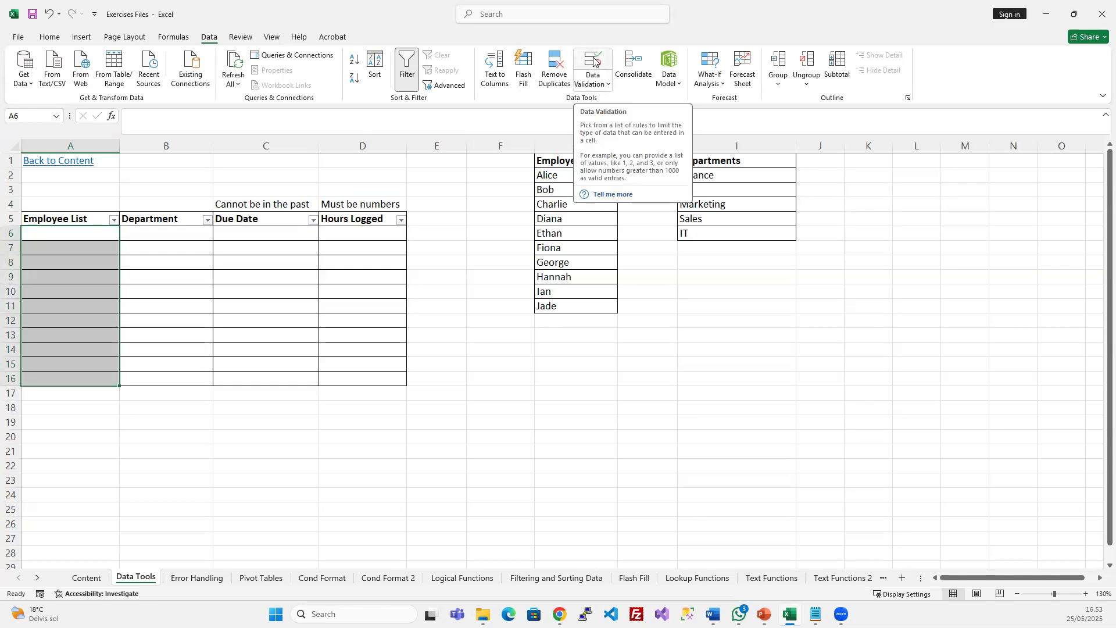
pyautogui.click(592, 80)
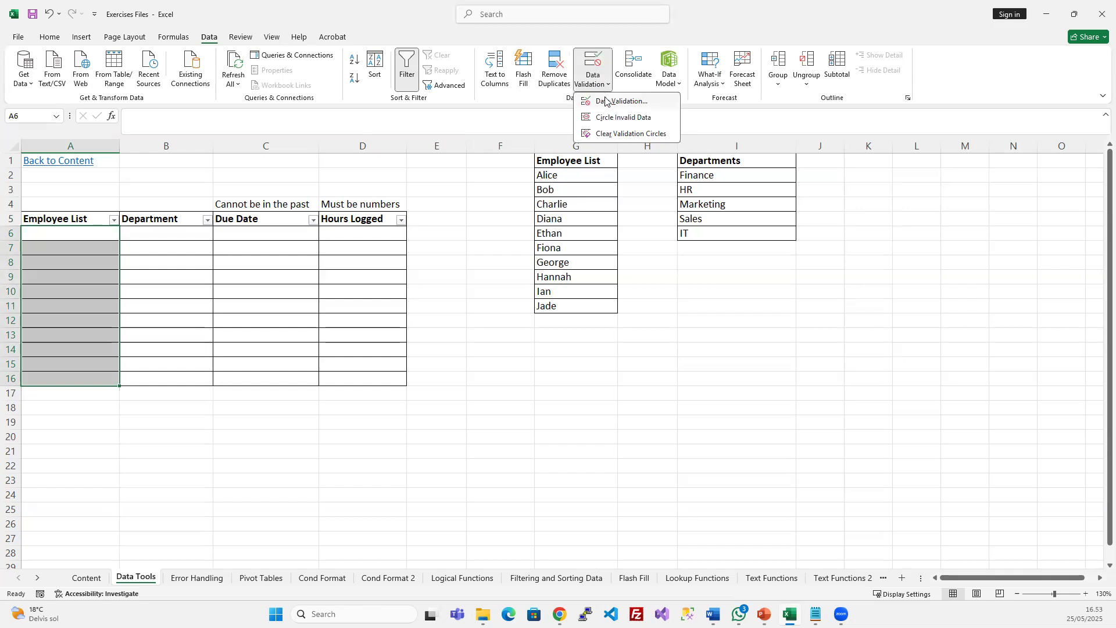
# Inspect the Data Validation settings, input message and error alert, then cancel leaving Any value
pyautogui.click(605, 101)
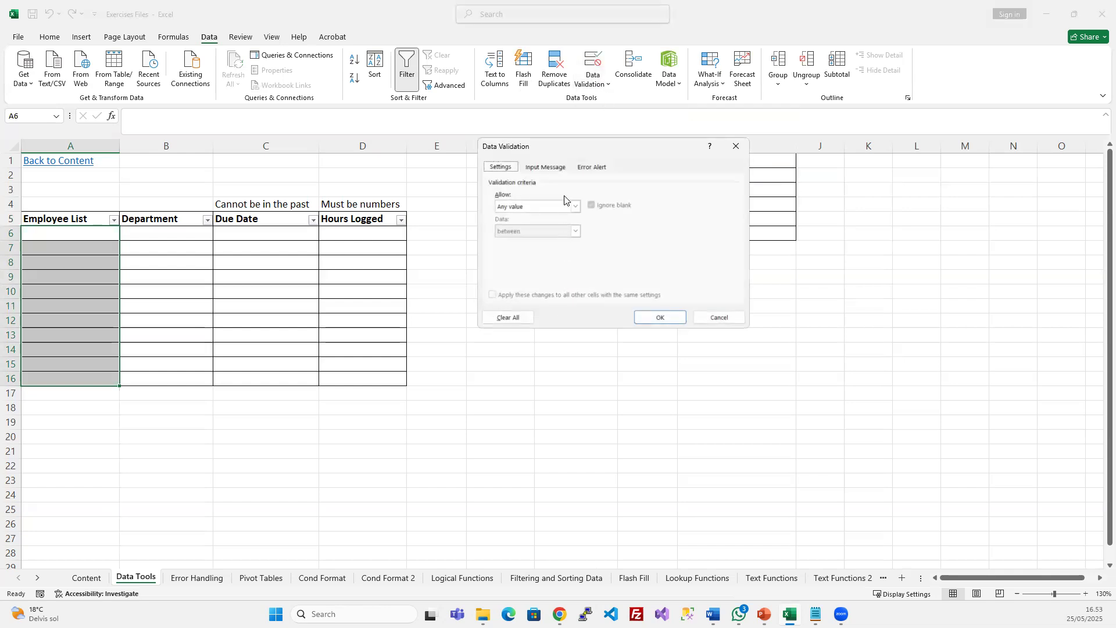
pyautogui.moveTo(587, 148); pyautogui.dragTo(501, 248)
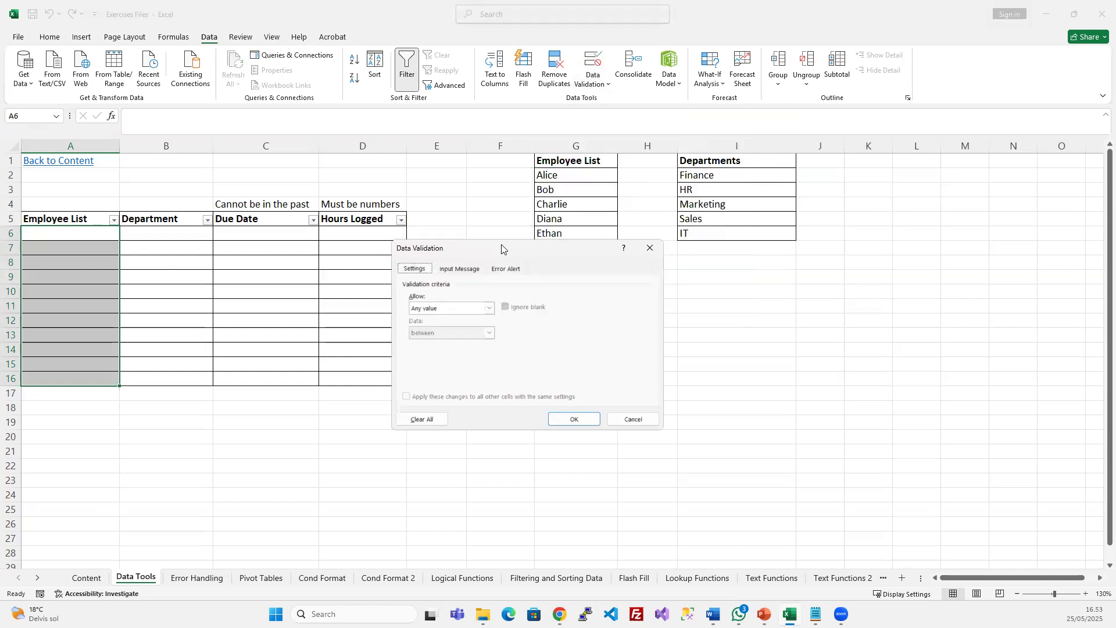
pyautogui.click(468, 269)
pyautogui.click(506, 268)
pyautogui.click(420, 271)
pyautogui.click(485, 306)
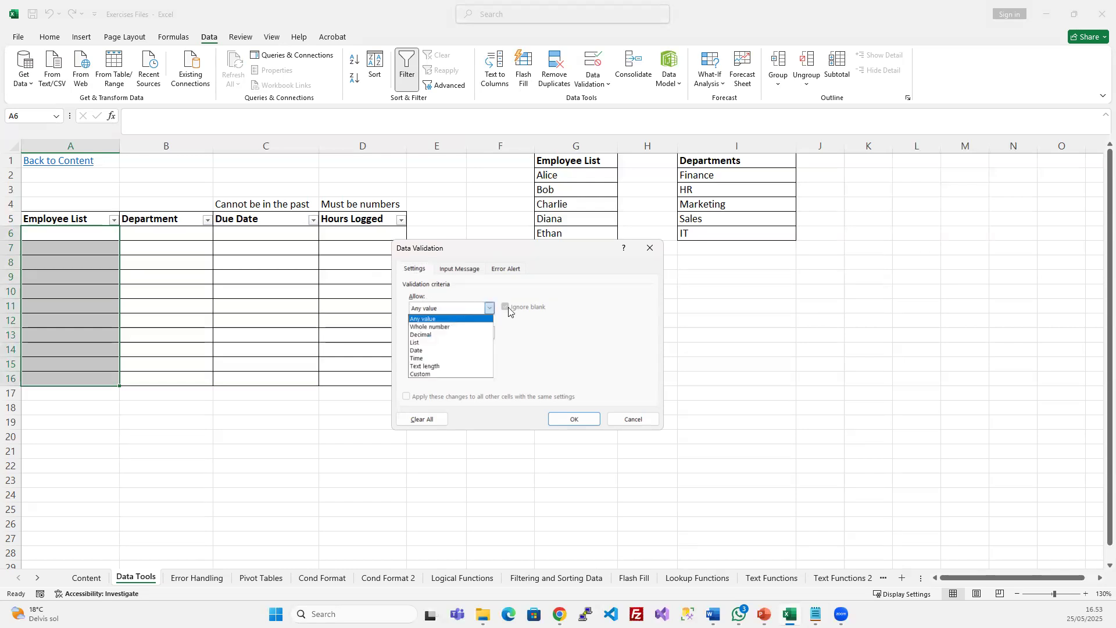
pyautogui.click(590, 311)
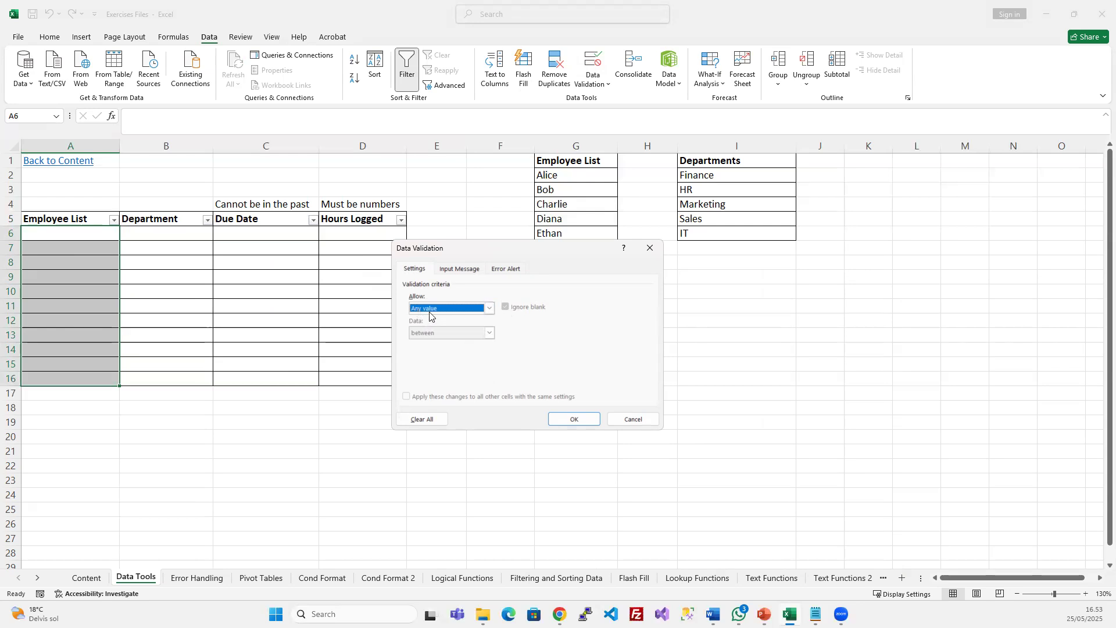
pyautogui.click(632, 419)
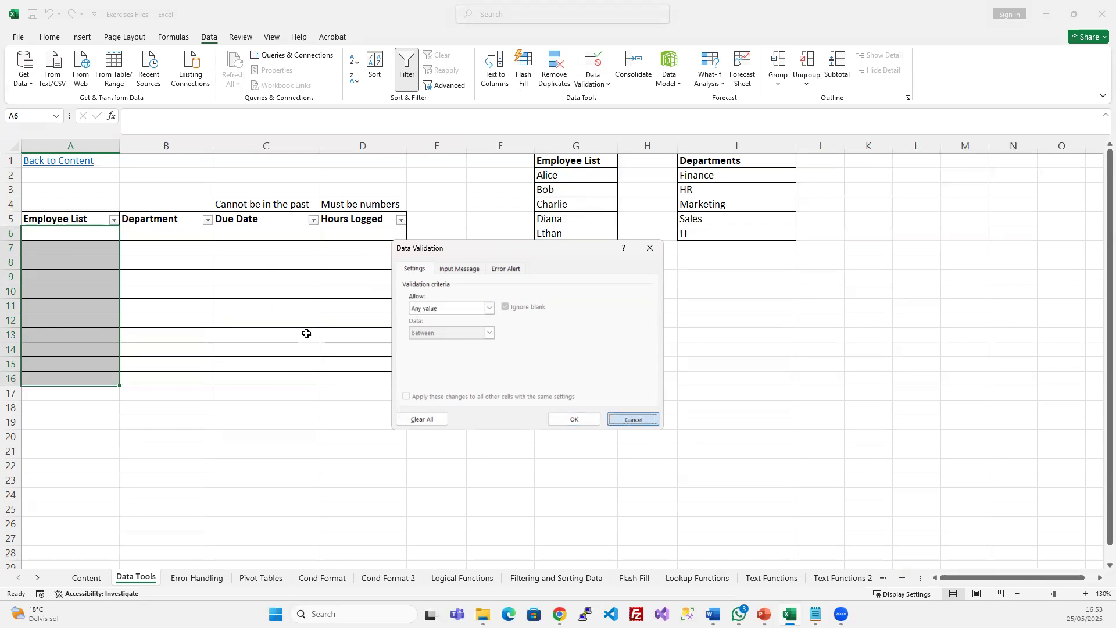
# Type test entries 'dzgz' and 'dzg' into column A, then undo them
pyautogui.click(84, 255)
pyautogui.write('dzgz')
pyautogui.click(65, 307)
pyautogui.write('dzg')
pyautogui.click(56, 332)
pyautogui.hotkey('ctrl', 'z')
pyautogui.hotkey('ctrl', 'z')
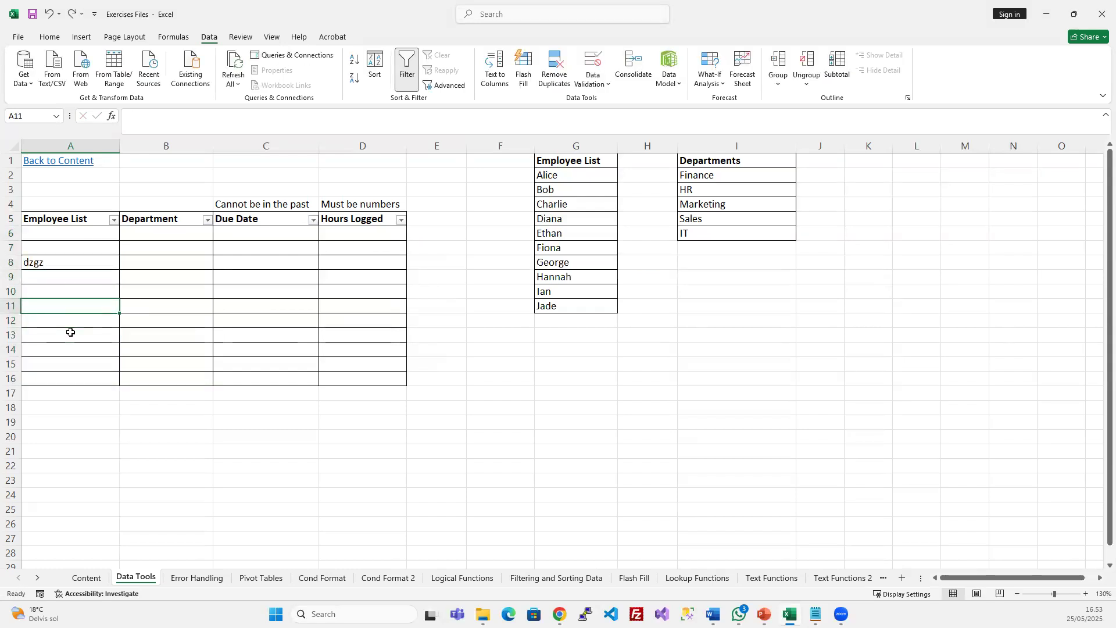
# Set Data Validation on A6:A16 to whole numbers between 0 and 15
pyautogui.moveTo(90, 236); pyautogui.dragTo(75, 374)
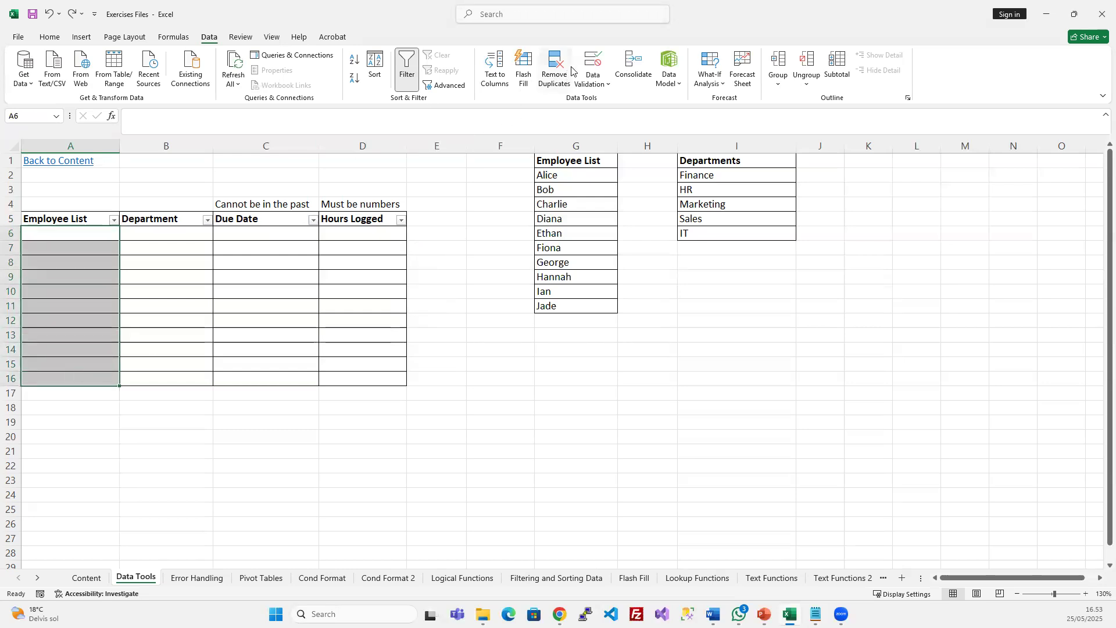
pyautogui.click(588, 56)
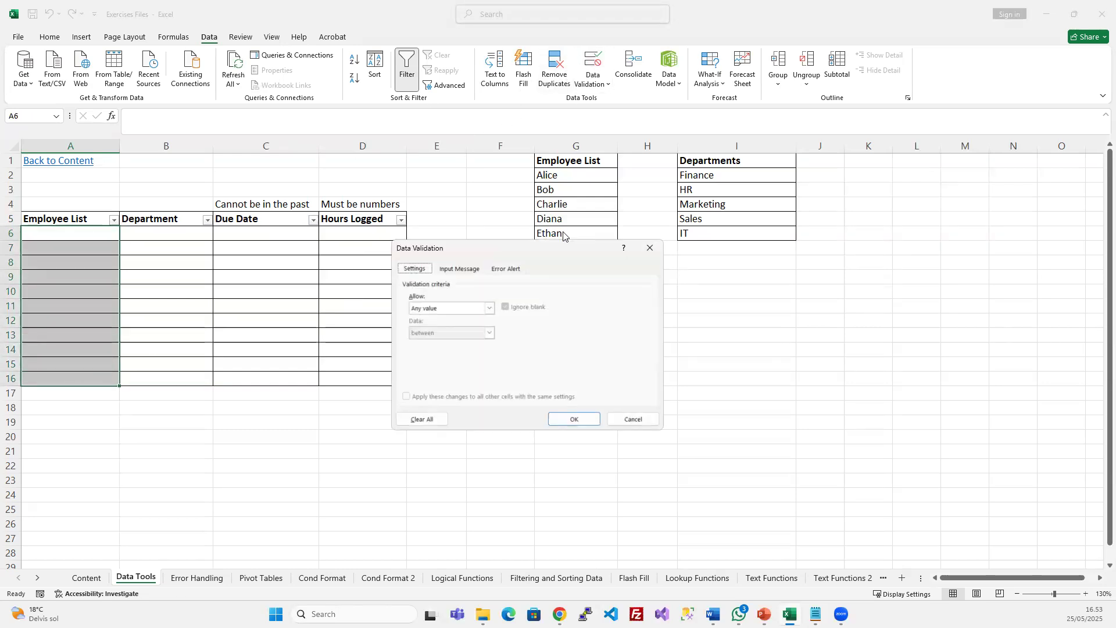
pyautogui.click(489, 309)
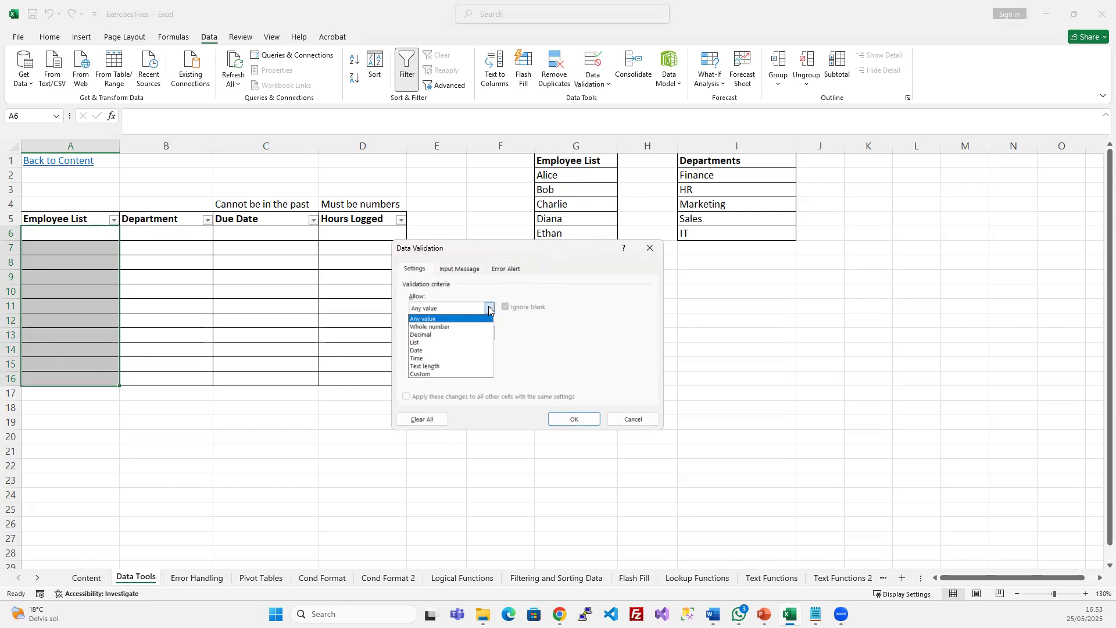
pyautogui.click(455, 327)
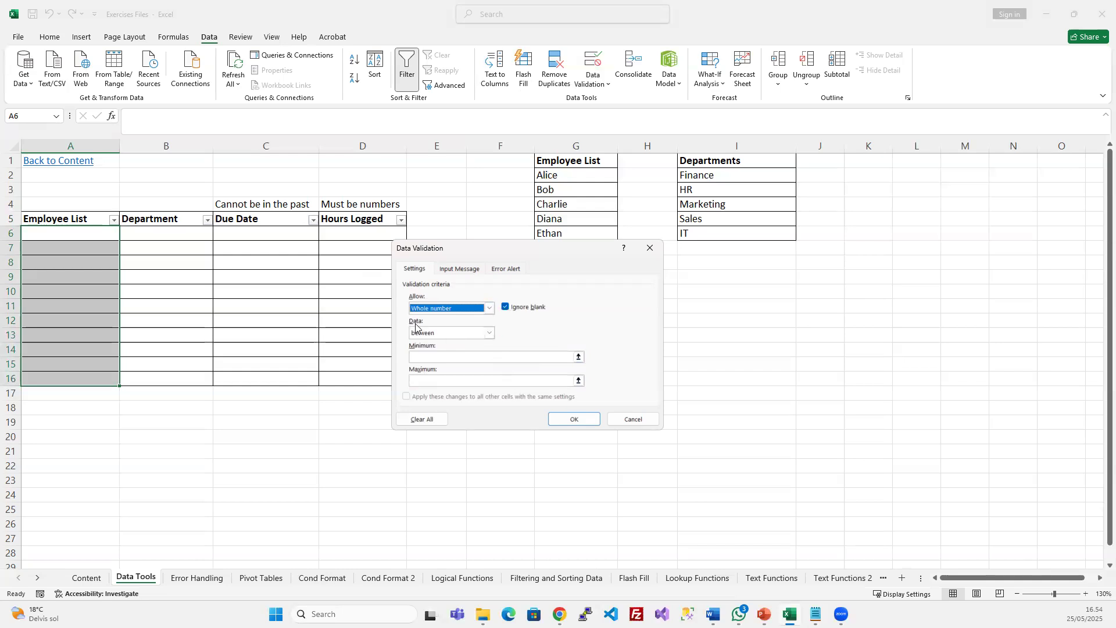
pyautogui.click(438, 358)
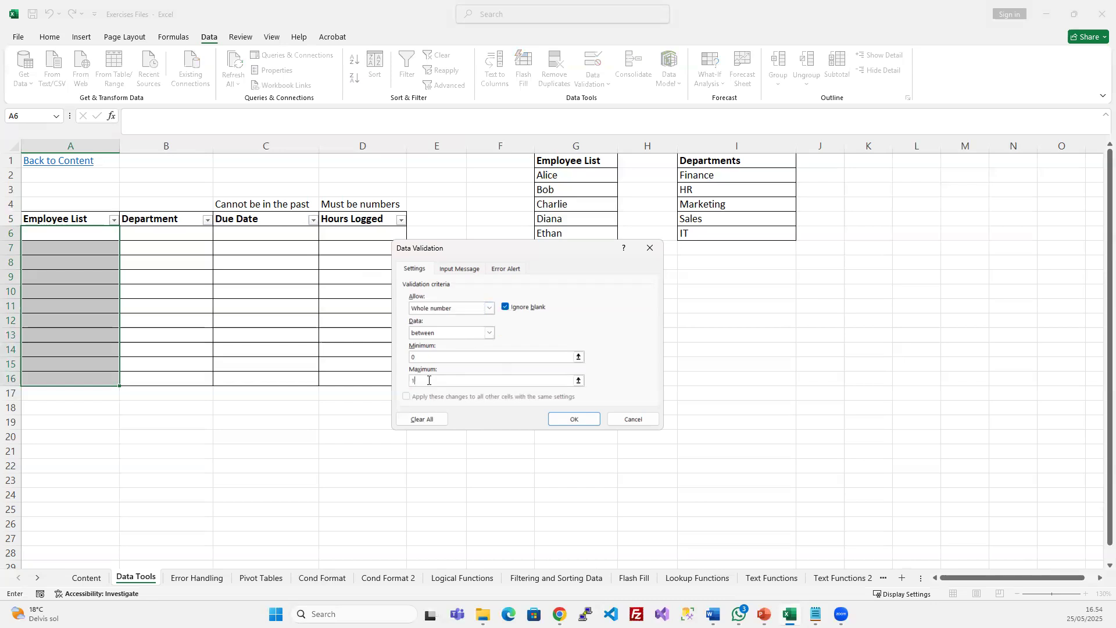
pyautogui.click(574, 418)
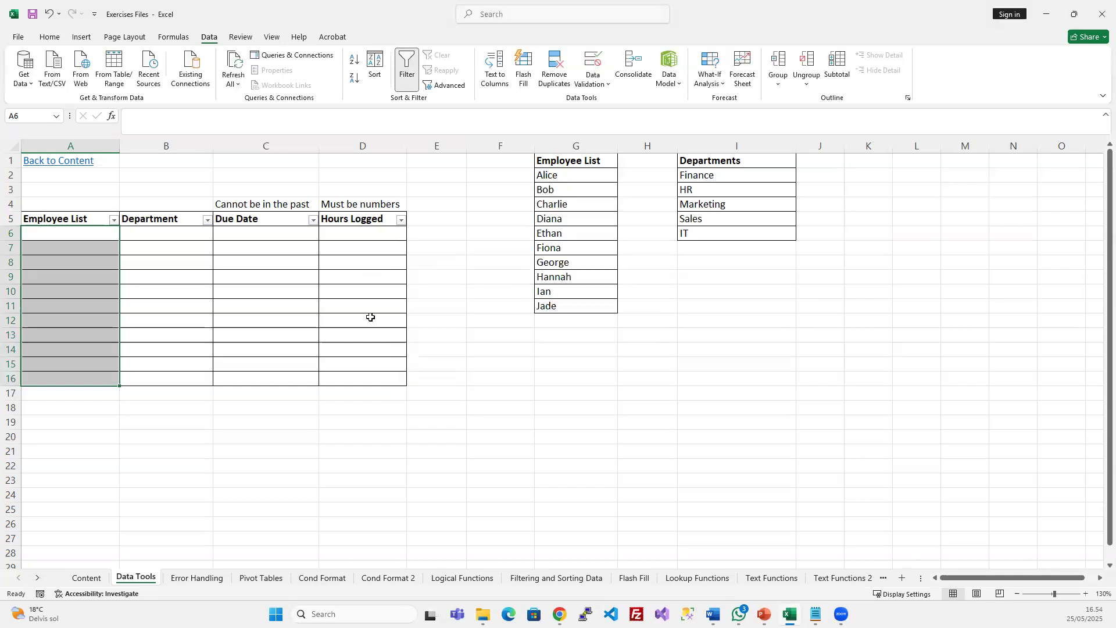
# Enter 5 and 15 in A6:A7, confirm 16 is rejected in A8, then reselect A6:A16
pyautogui.click(86, 233)
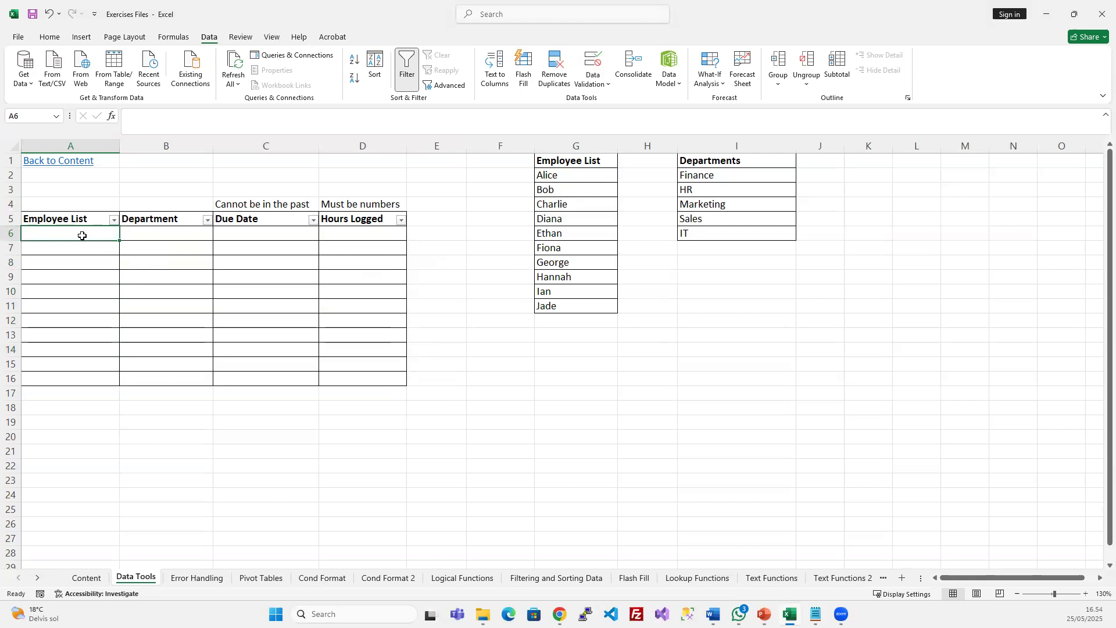
pyautogui.moveTo(82, 236); pyautogui.dragTo(72, 376)
pyautogui.click(88, 233)
pyautogui.write('5')
pyautogui.press('Return')
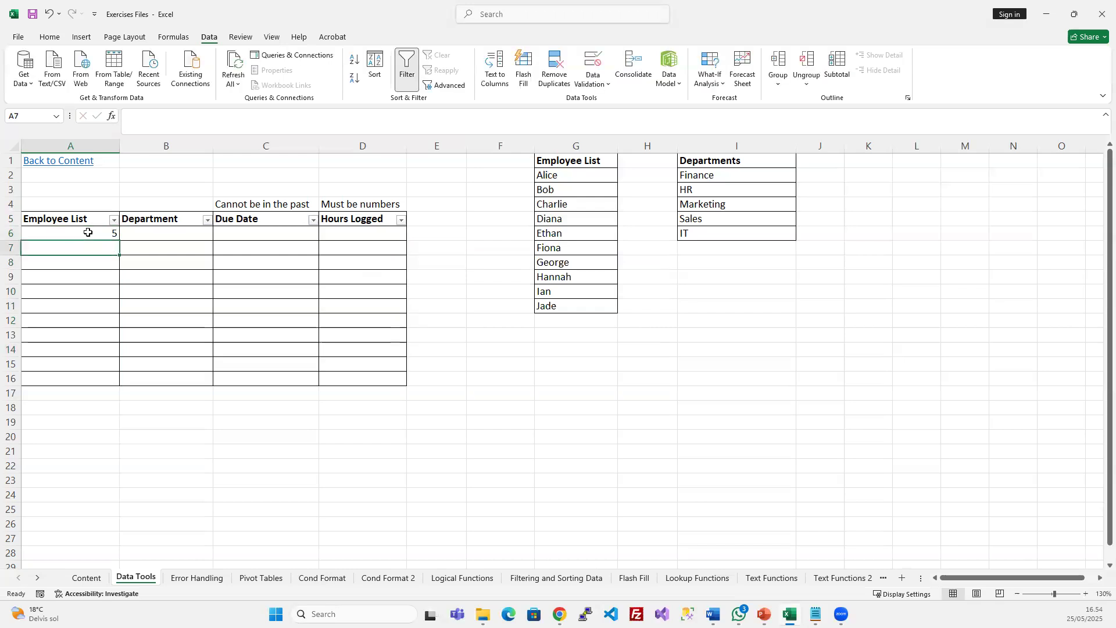
pyautogui.write('15')
pyautogui.press('Return')
pyautogui.write('16')
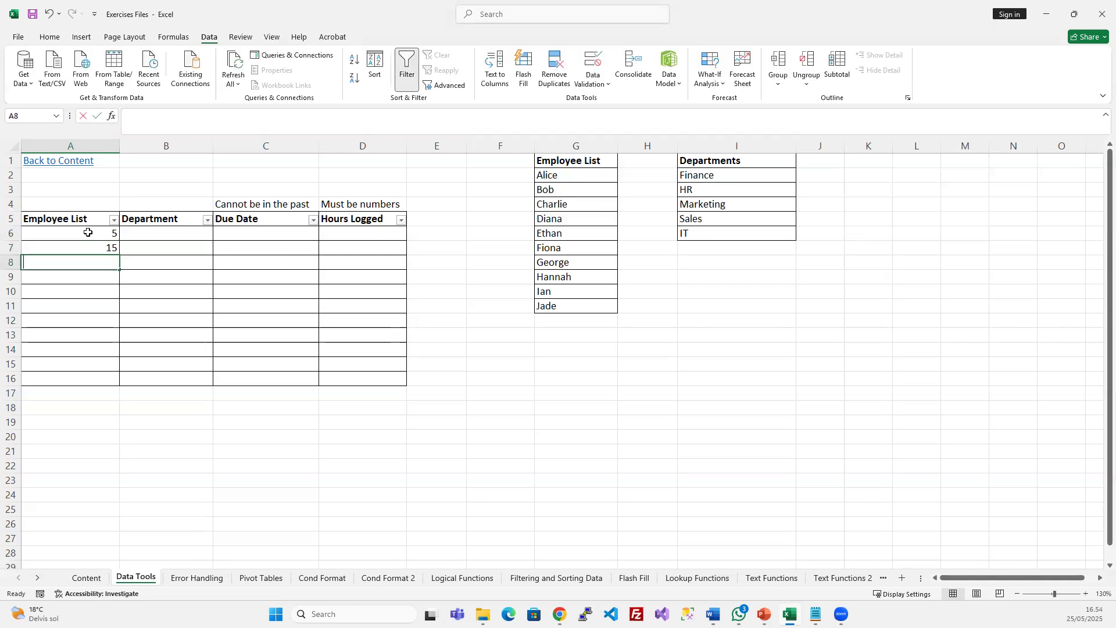
pyautogui.press('Return')
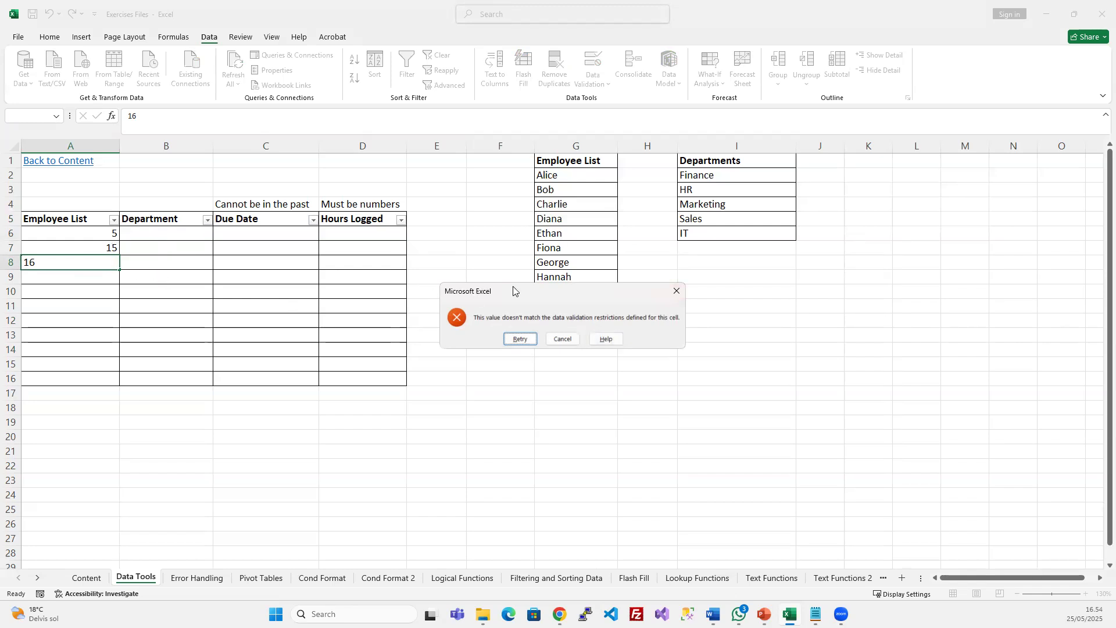
pyautogui.press('Escape')
pyautogui.moveTo(92, 238); pyautogui.dragTo(78, 376)
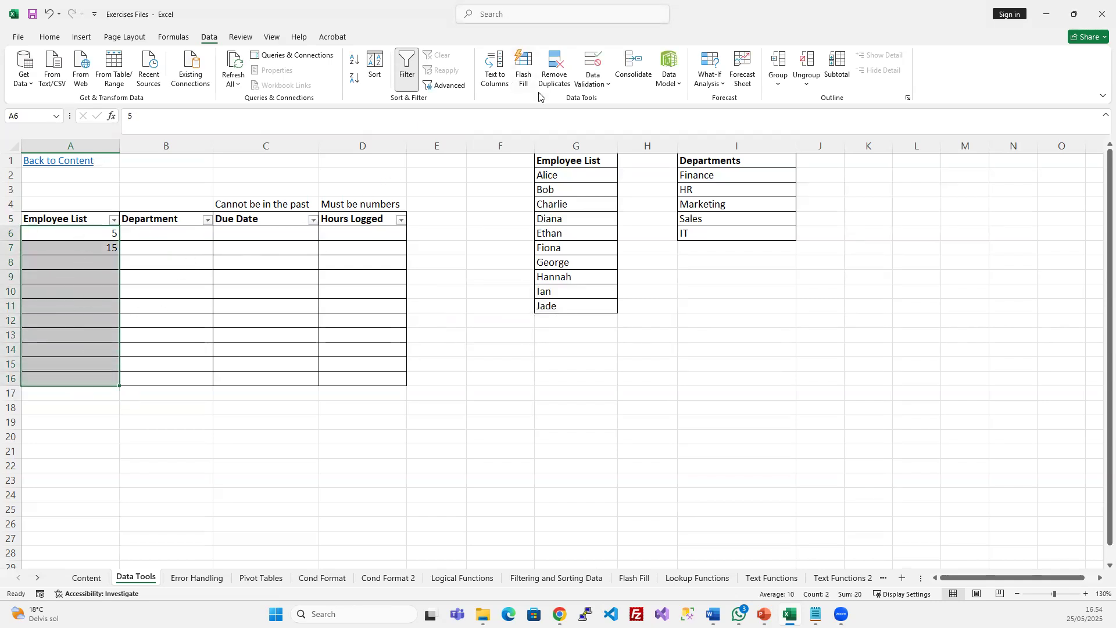
# Switch the A6:A16 validation to a List sourced from the names in G2:G11
pyautogui.click(590, 61)
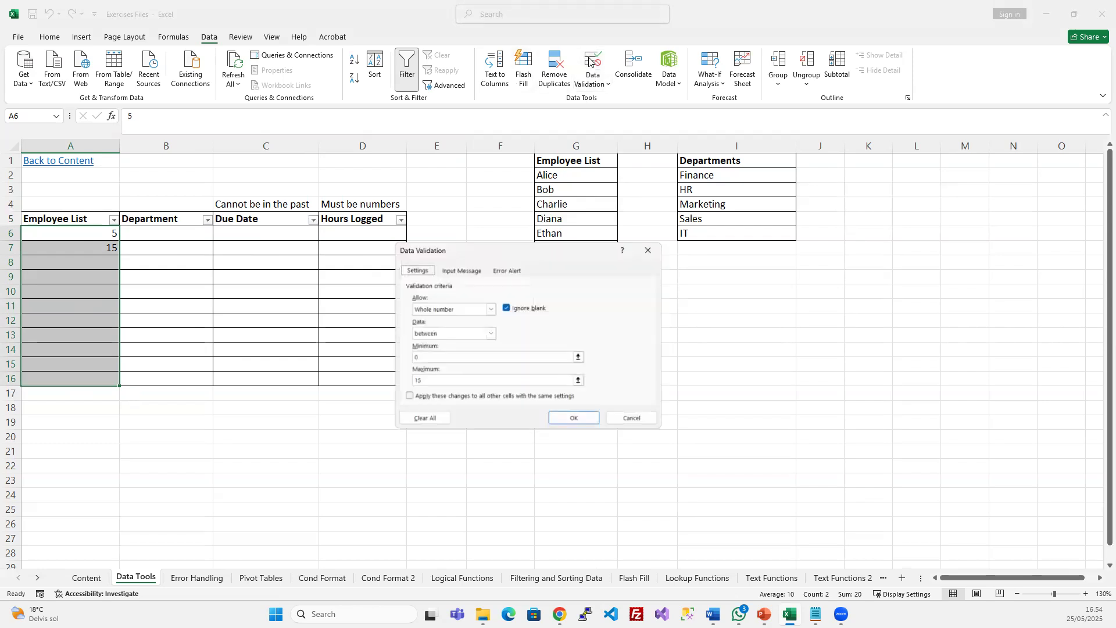
pyautogui.click(490, 309)
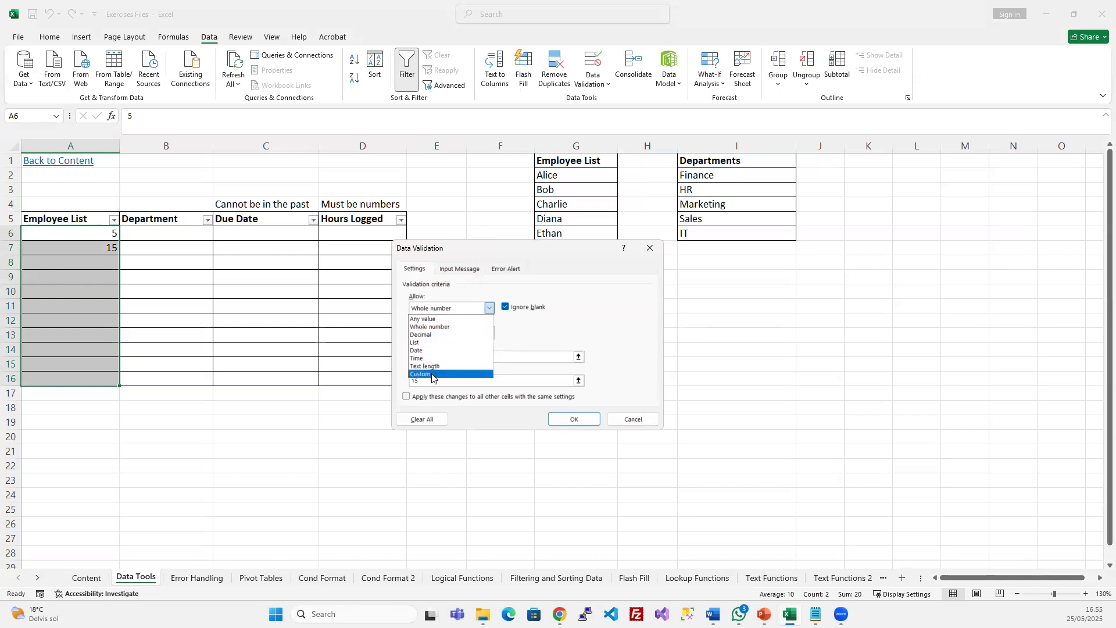
pyautogui.click(434, 343)
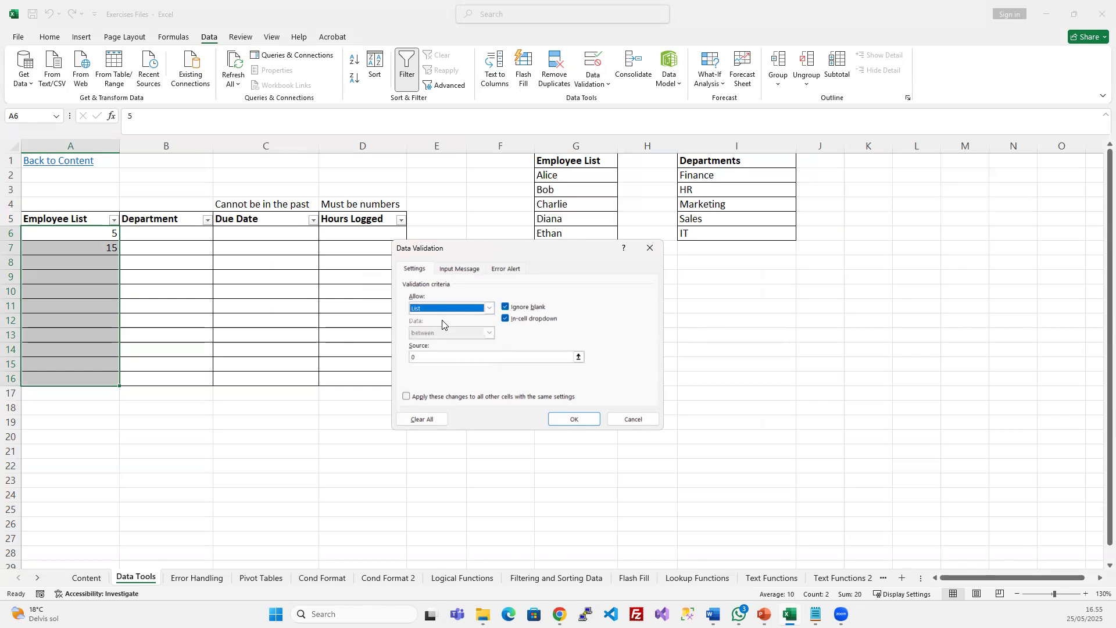
pyautogui.moveTo(533, 255); pyautogui.dragTo(600, 352)
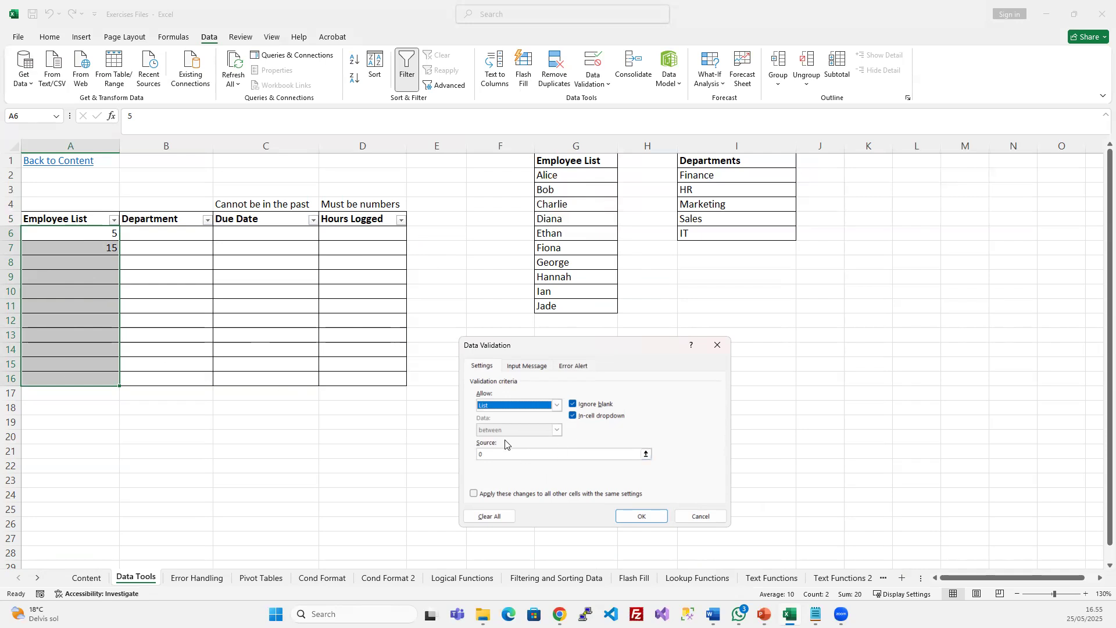
pyautogui.click(510, 453)
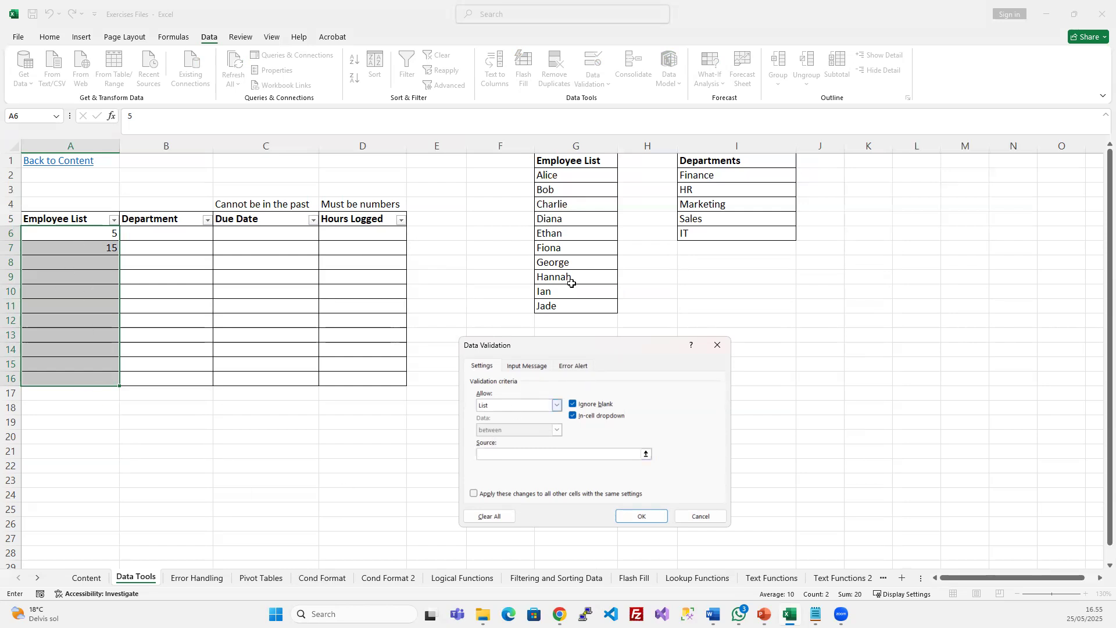
pyautogui.moveTo(553, 176); pyautogui.dragTo(556, 306)
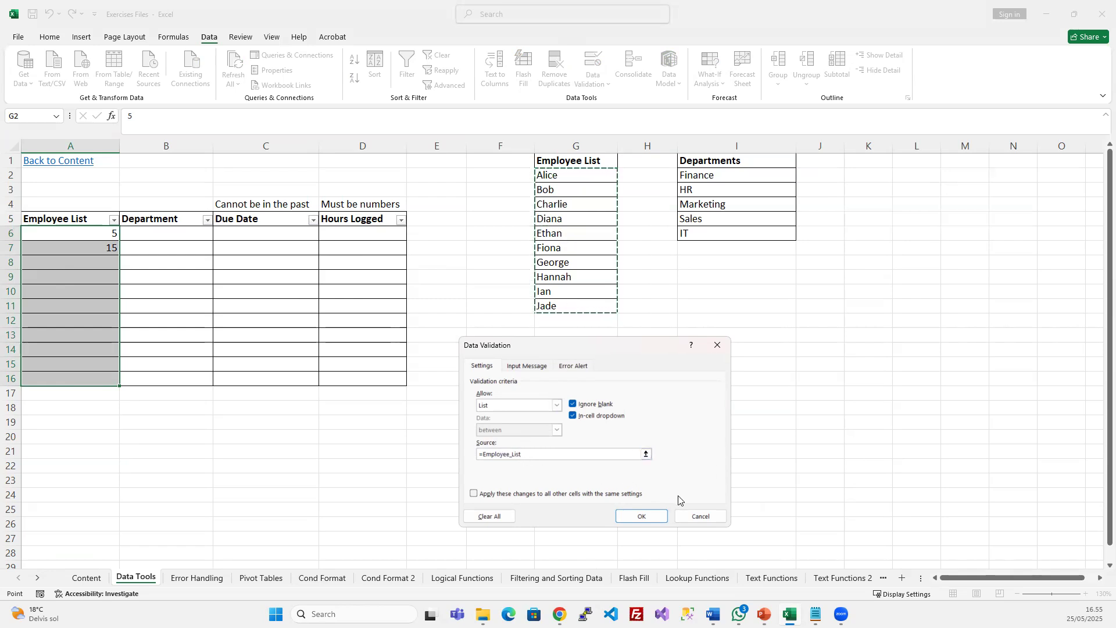
pyautogui.click(700, 514)
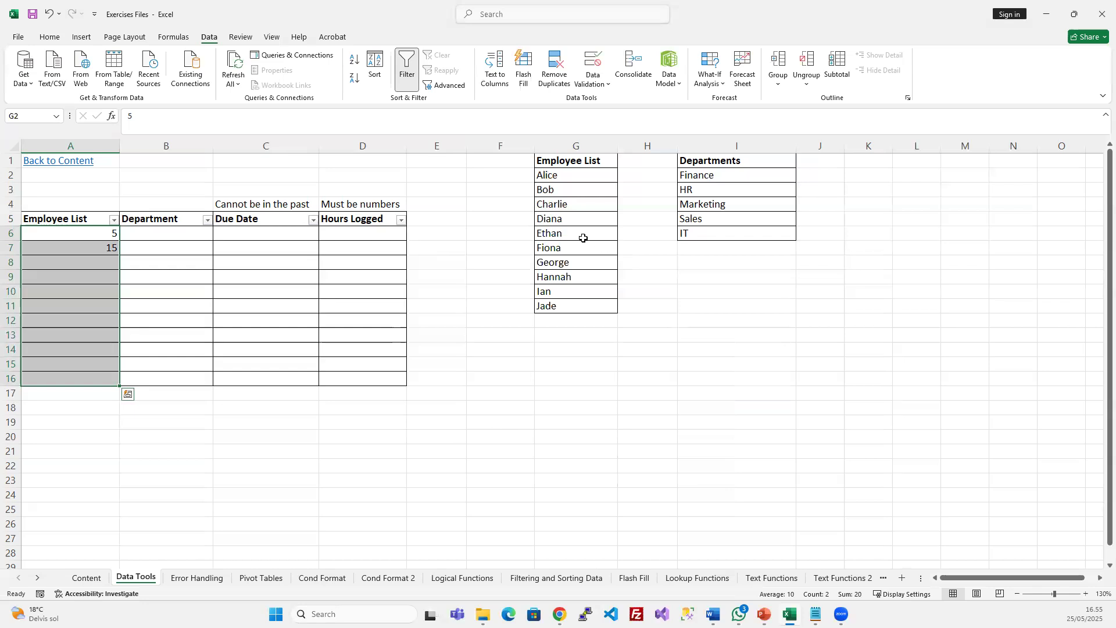
# Delete the Employee_List name in Name Manager and clear values 5 and 15 from A6:A7
pyautogui.click(175, 37)
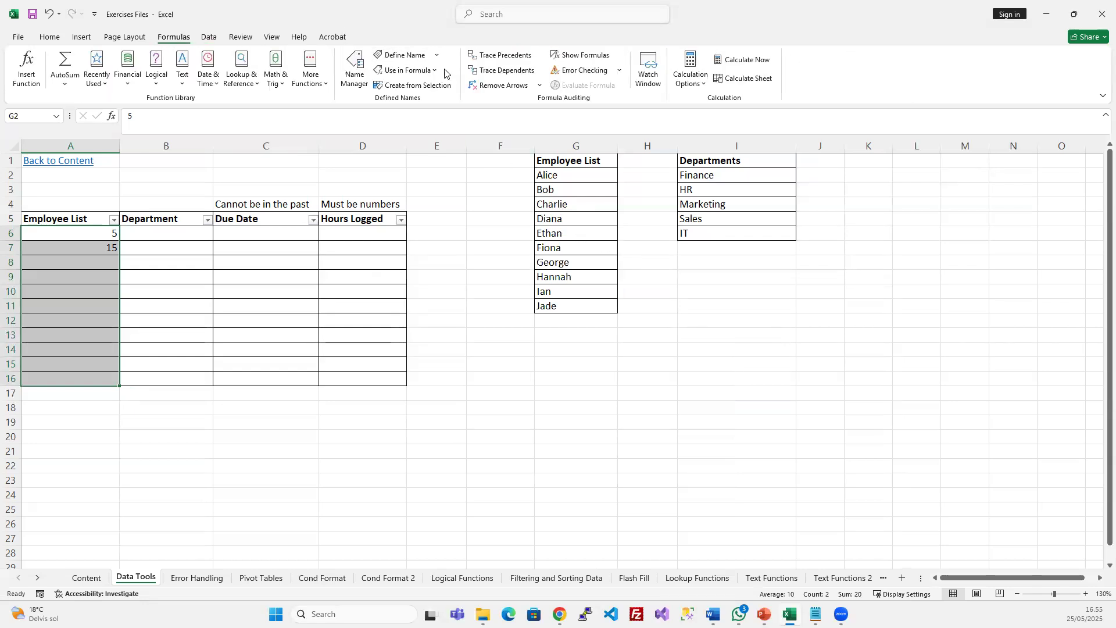
pyautogui.click(355, 69)
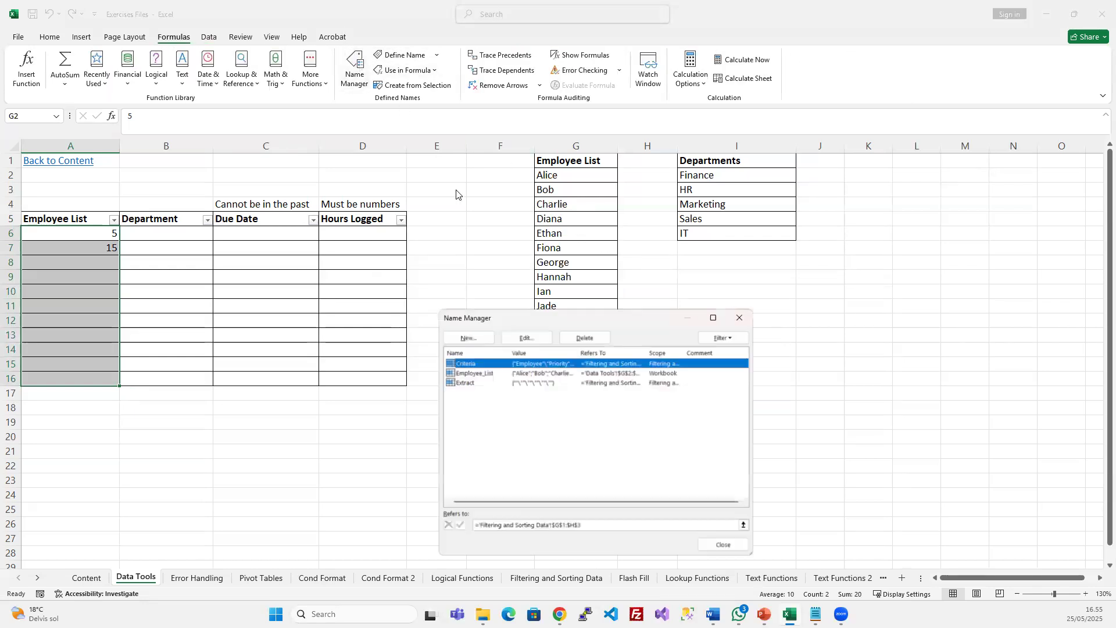
pyautogui.click(476, 372)
pyautogui.click(592, 335)
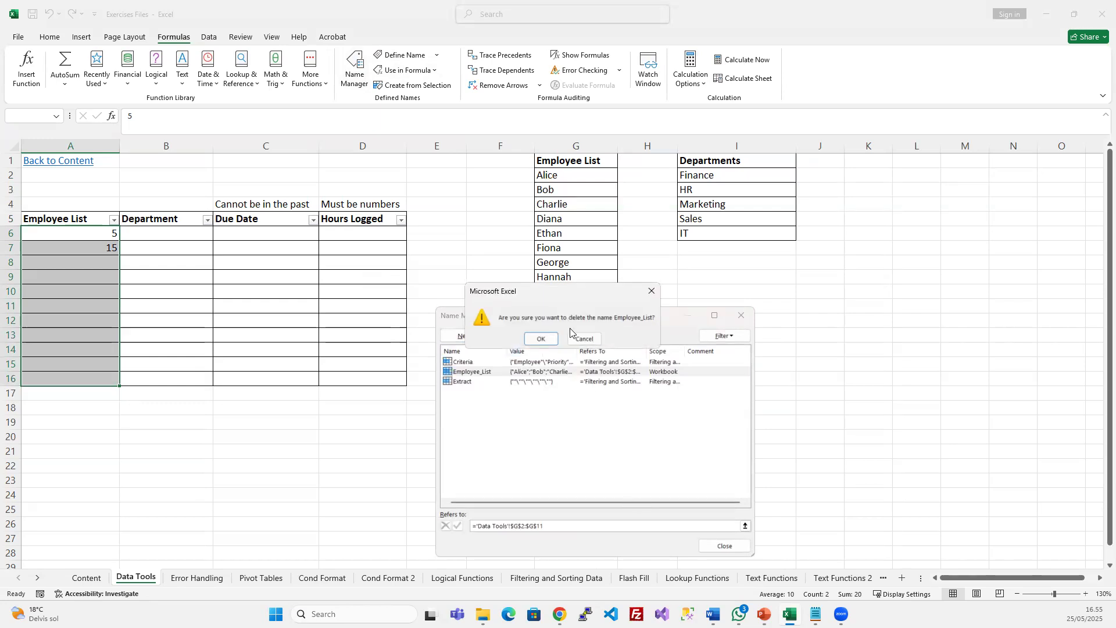
pyautogui.click(538, 340)
pyautogui.click(724, 545)
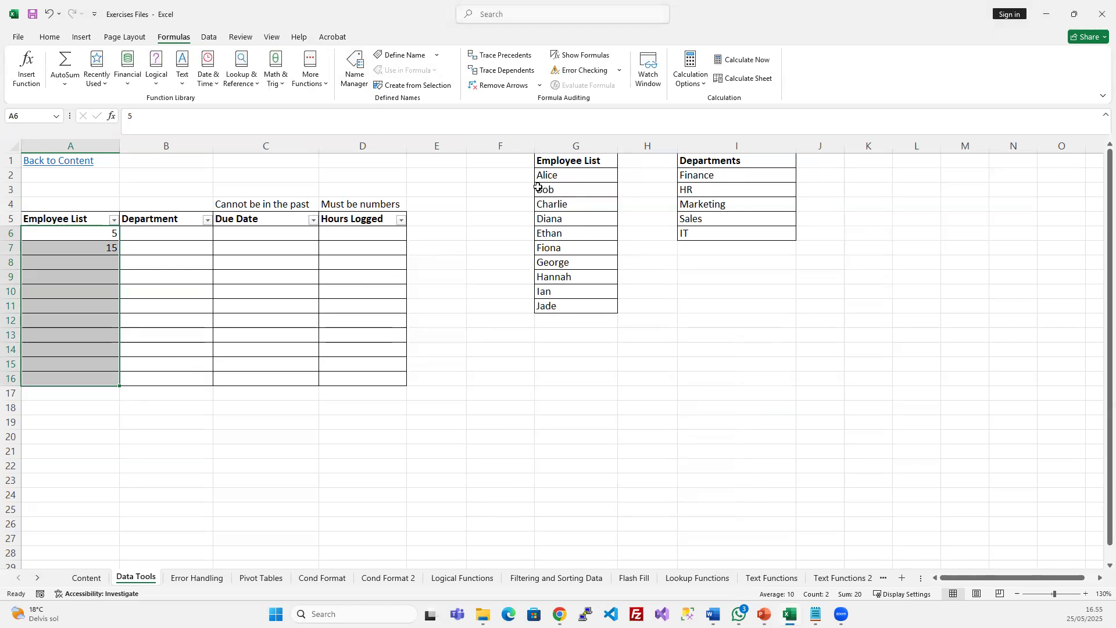
pyautogui.press('Delete')
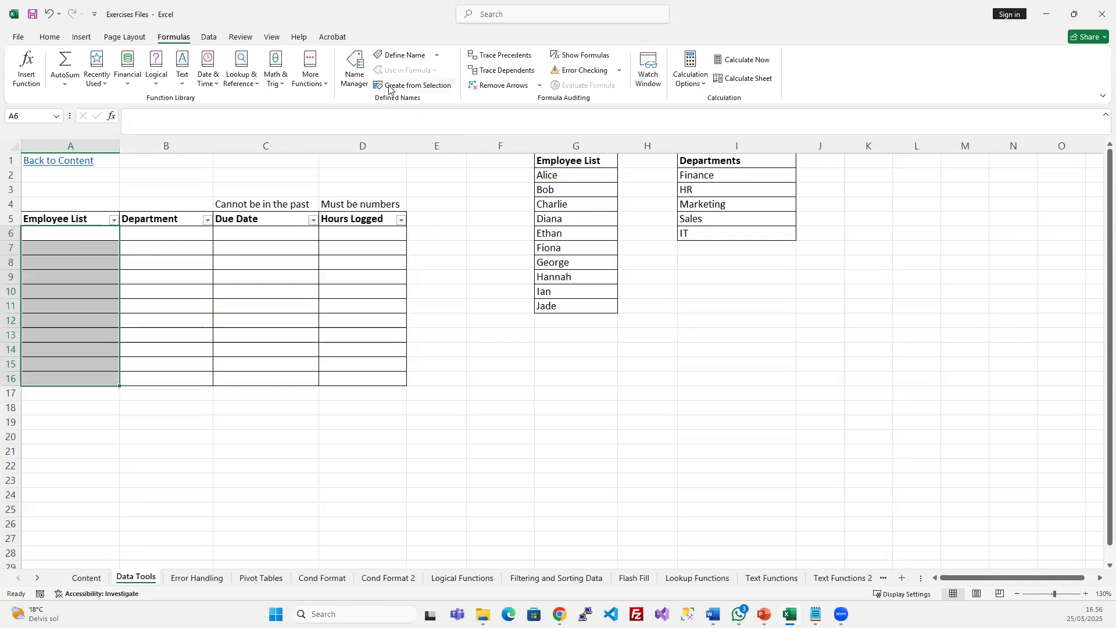
# Apply a List rule to A6:A16 with source =$G$2:$G$11, names Alice through Jade
pyautogui.click(209, 37)
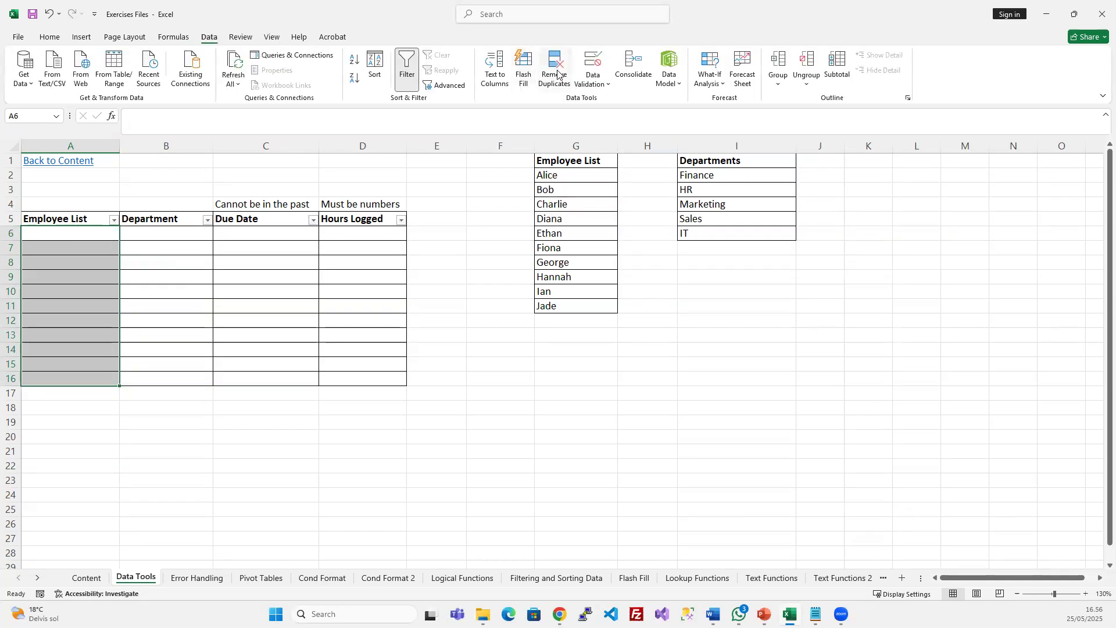
pyautogui.click(593, 63)
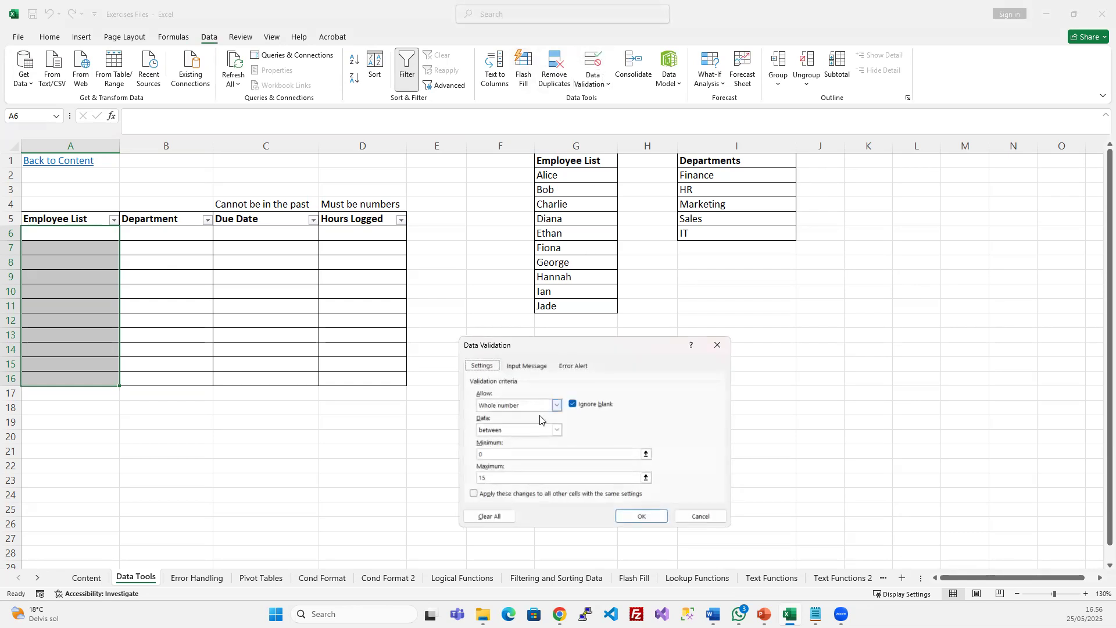
pyautogui.click(556, 405)
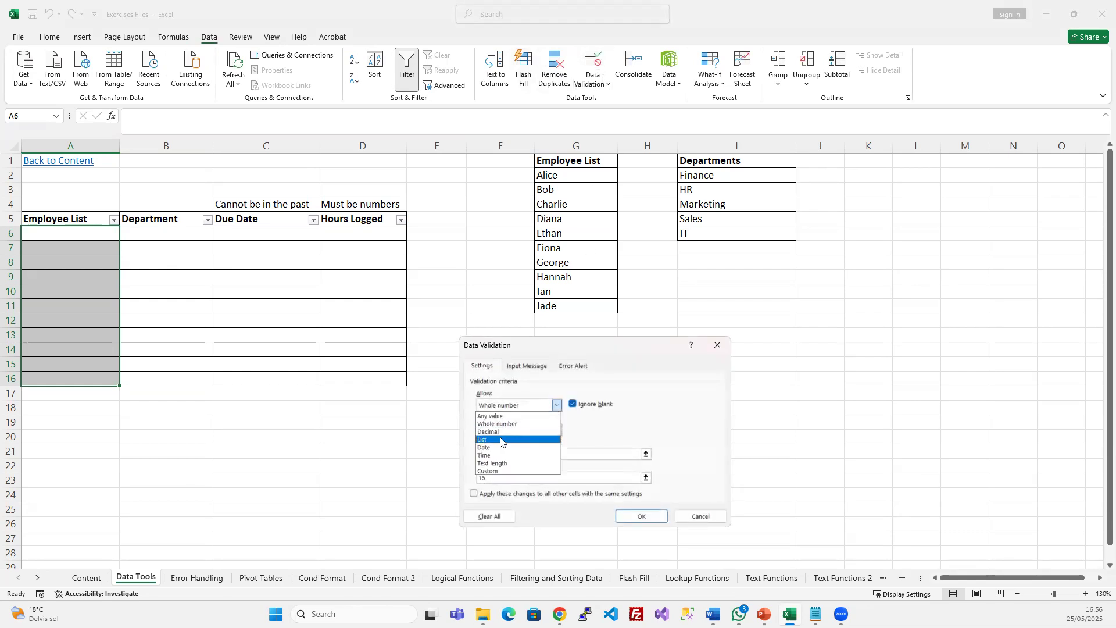
pyautogui.click(481, 440)
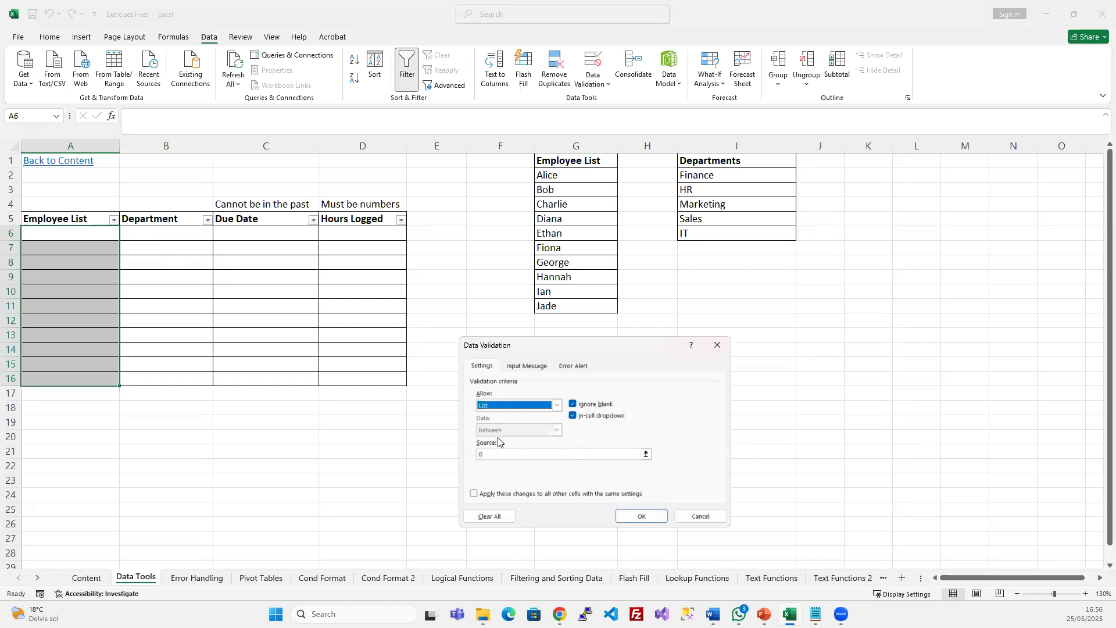
pyautogui.click(523, 454)
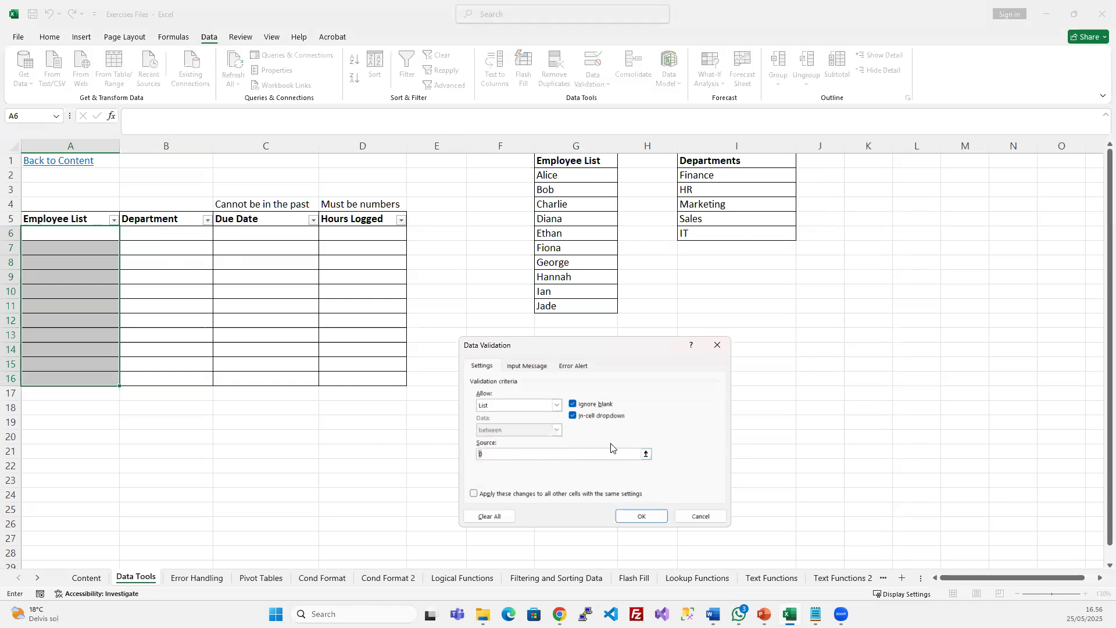
pyautogui.moveTo(580, 174); pyautogui.dragTo(562, 306)
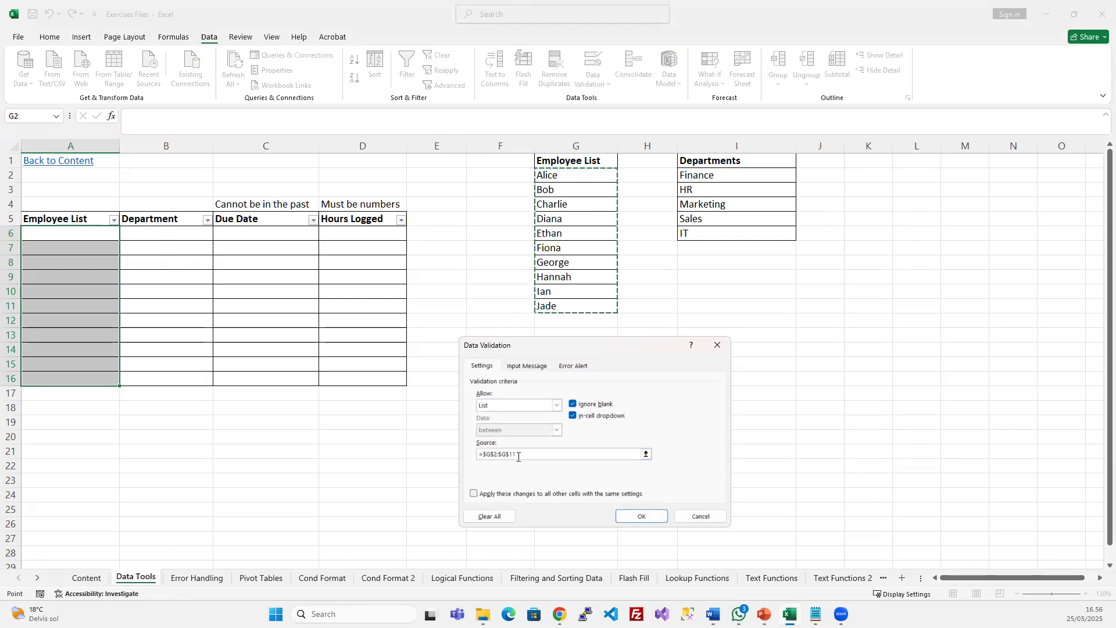
pyautogui.click(639, 516)
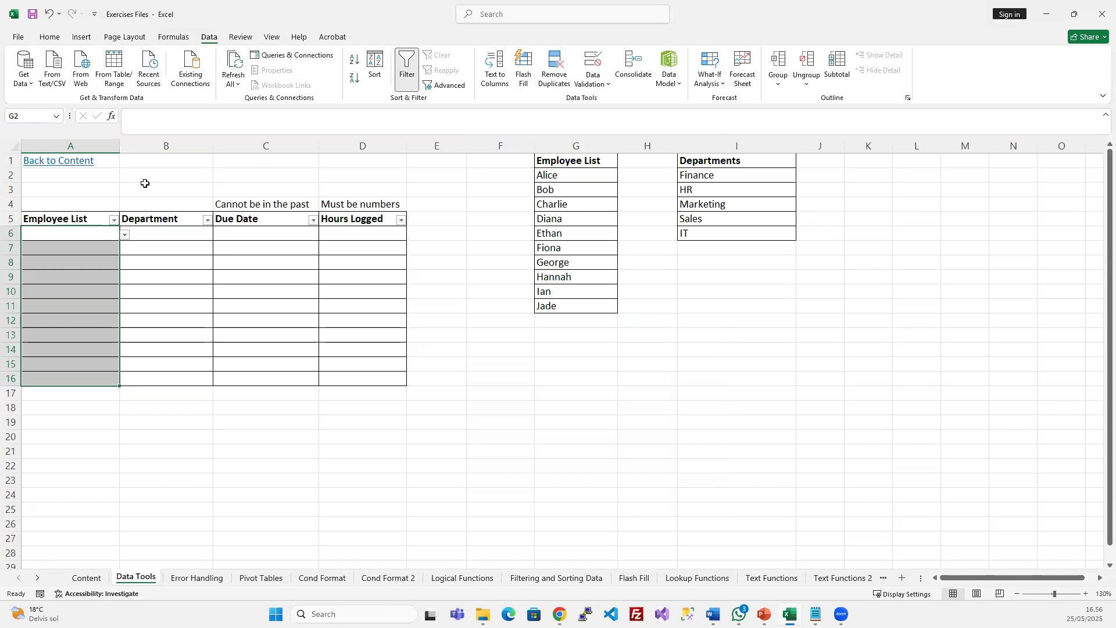
pyautogui.click(94, 234)
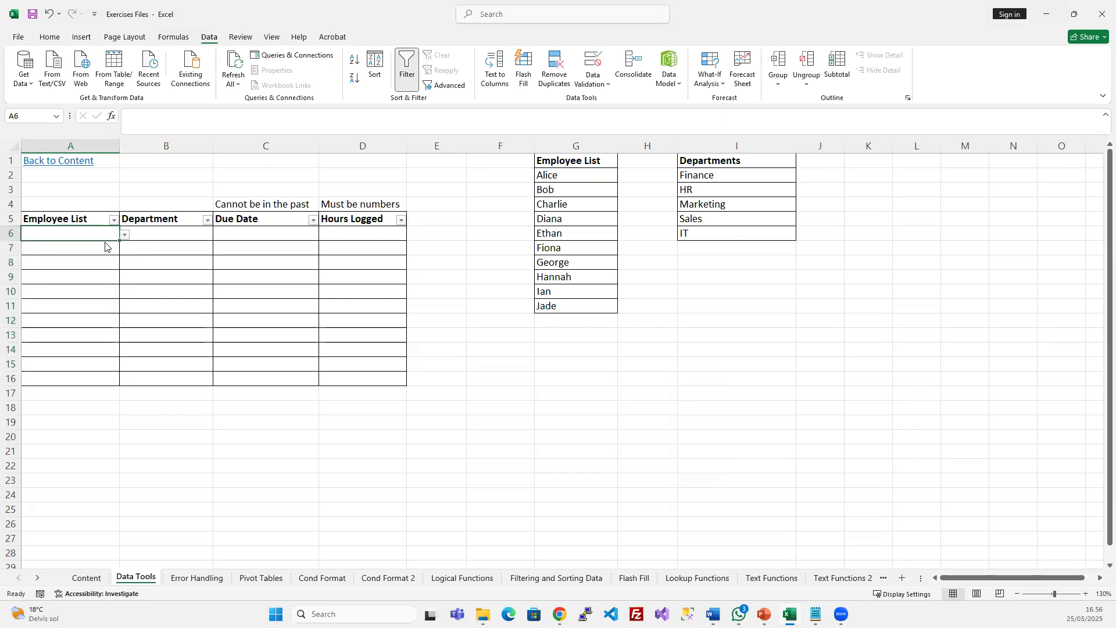
# Pick Alice, Charlie and Ethan from the in-cell dropdowns in A6, A7 and A8
pyautogui.click(108, 248)
pyautogui.click(103, 237)
pyautogui.click(124, 235)
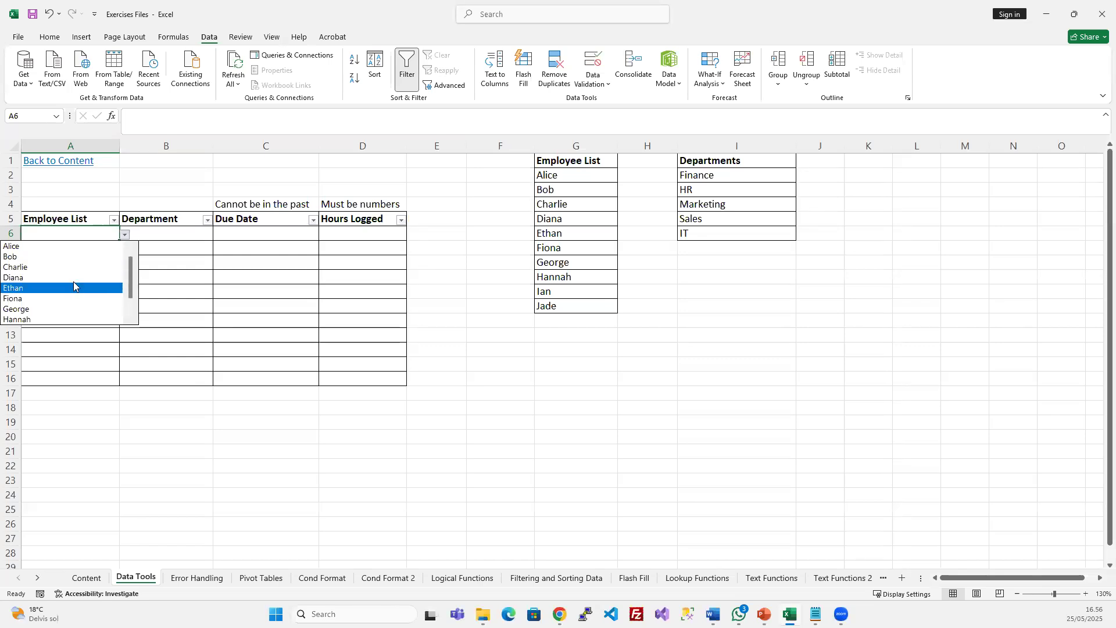
pyautogui.click(82, 246)
pyautogui.press('Down')
pyautogui.press('Down')
pyautogui.press('Down')
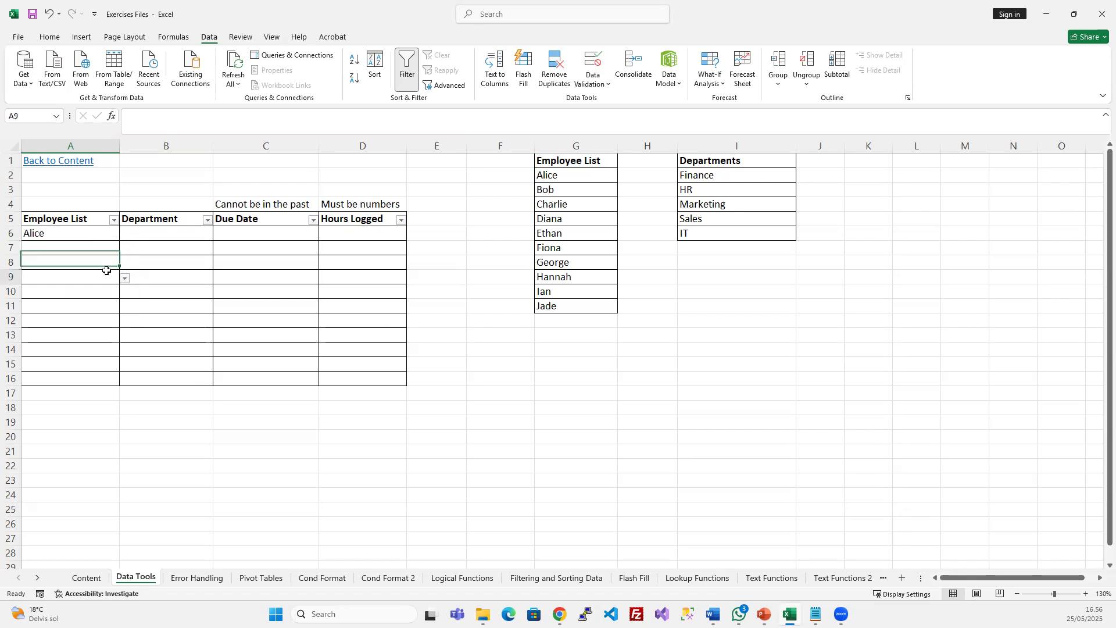
pyautogui.click(97, 249)
pyautogui.click(125, 248)
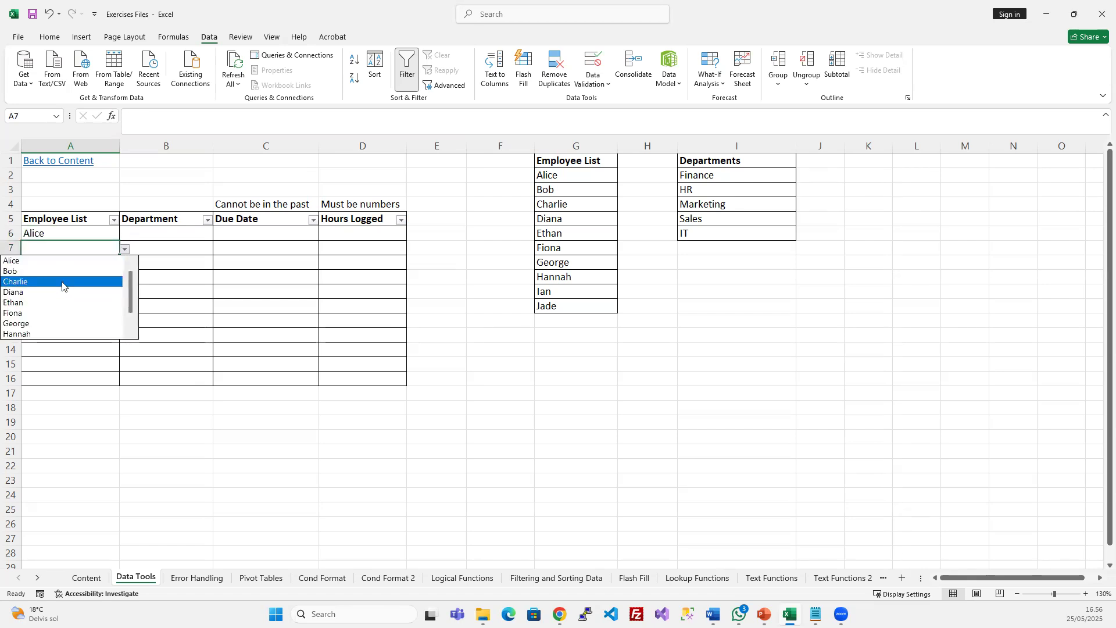
pyautogui.click(114, 279)
pyautogui.click(95, 259)
pyautogui.click(125, 264)
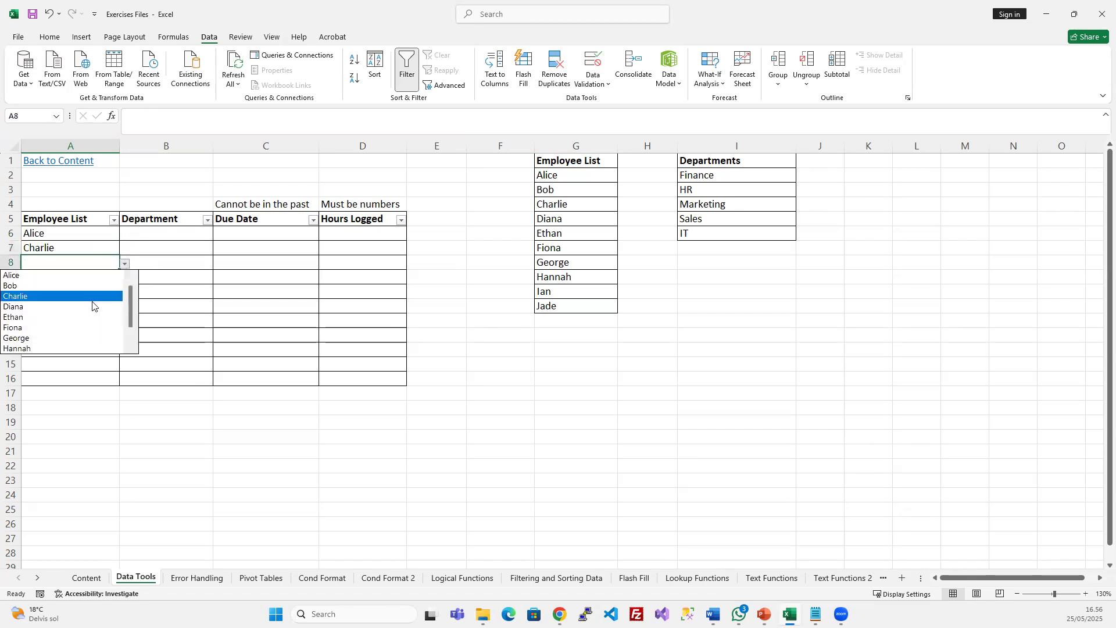
pyautogui.click(75, 317)
pyautogui.click(73, 282)
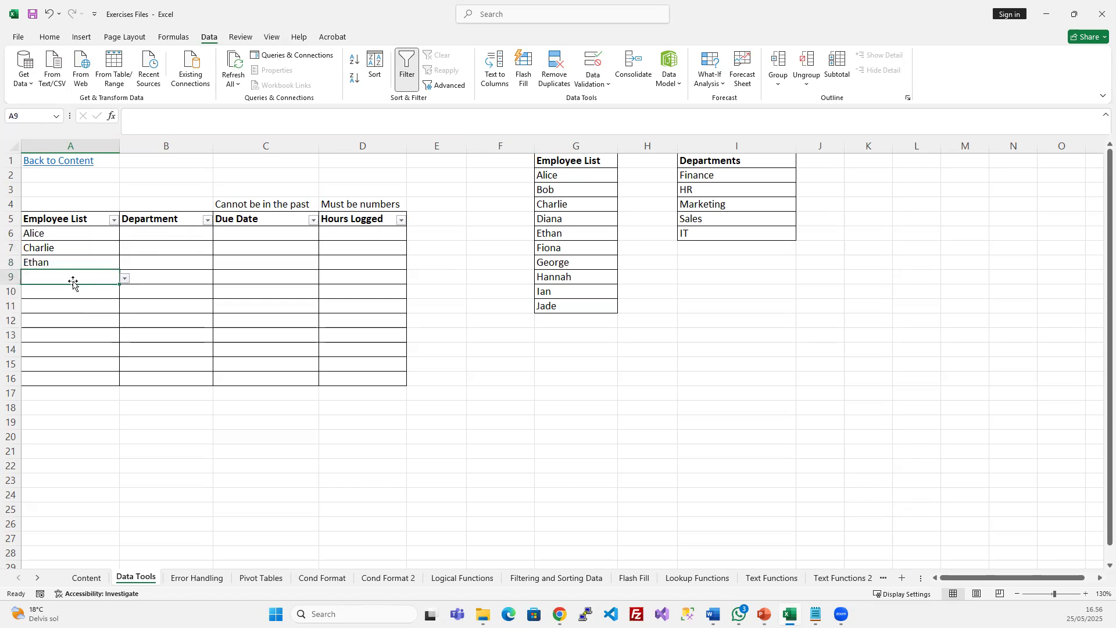
pyautogui.write('Ife')
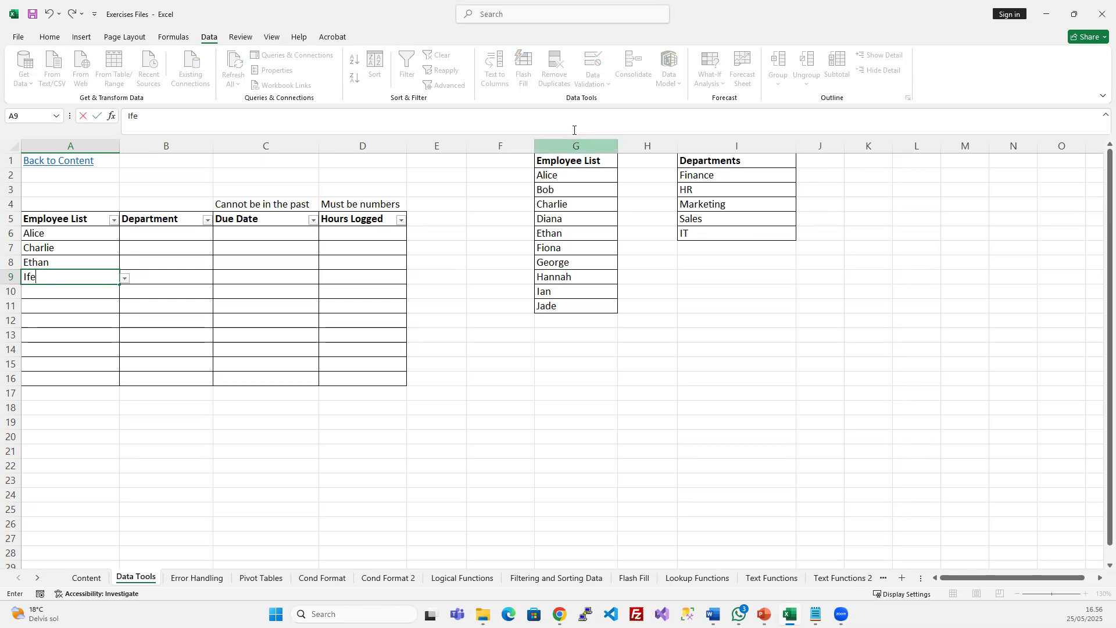
pyautogui.click(158, 325)
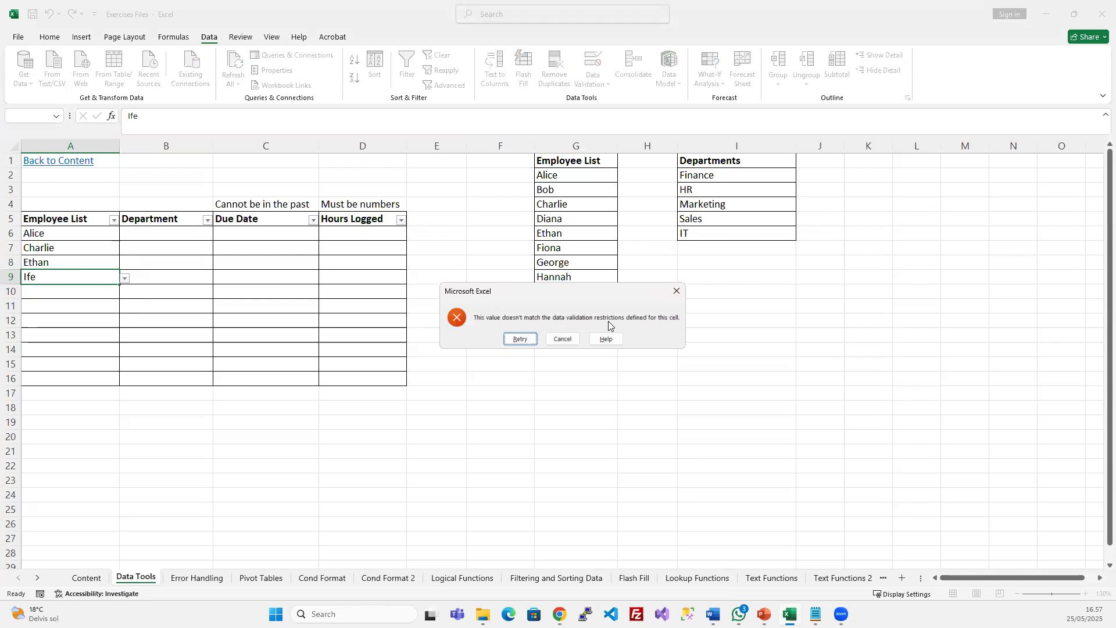
pyautogui.press('Escape')
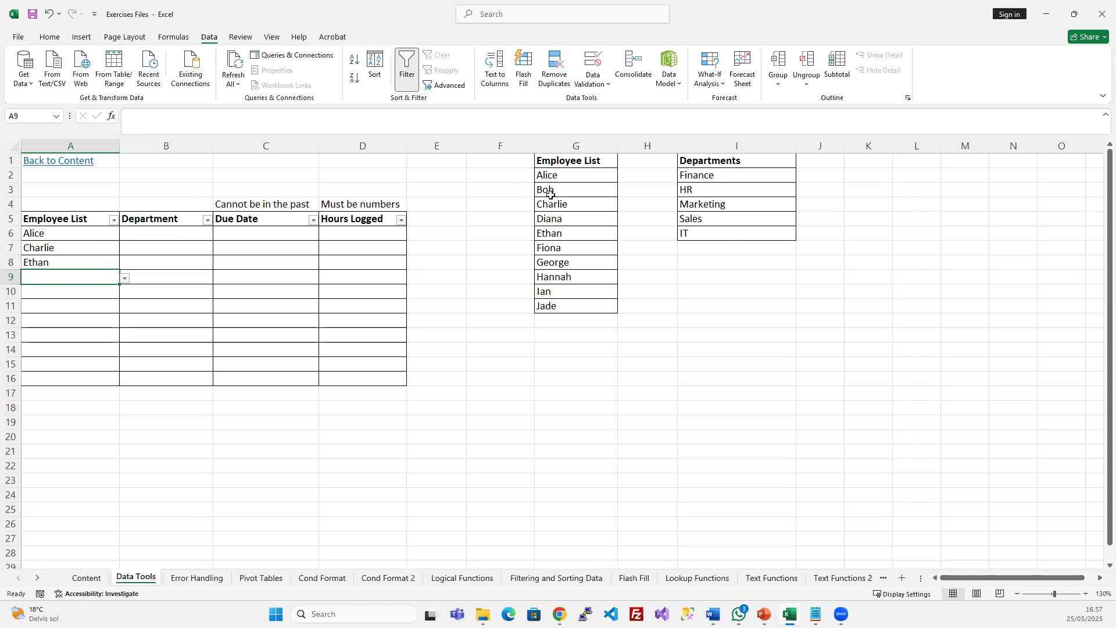
# Select the employee names in column G, Alice through Jade, with the heading
pyautogui.click(562, 200)
pyautogui.moveTo(569, 180); pyautogui.dragTo(547, 306)
pyautogui.click(570, 189)
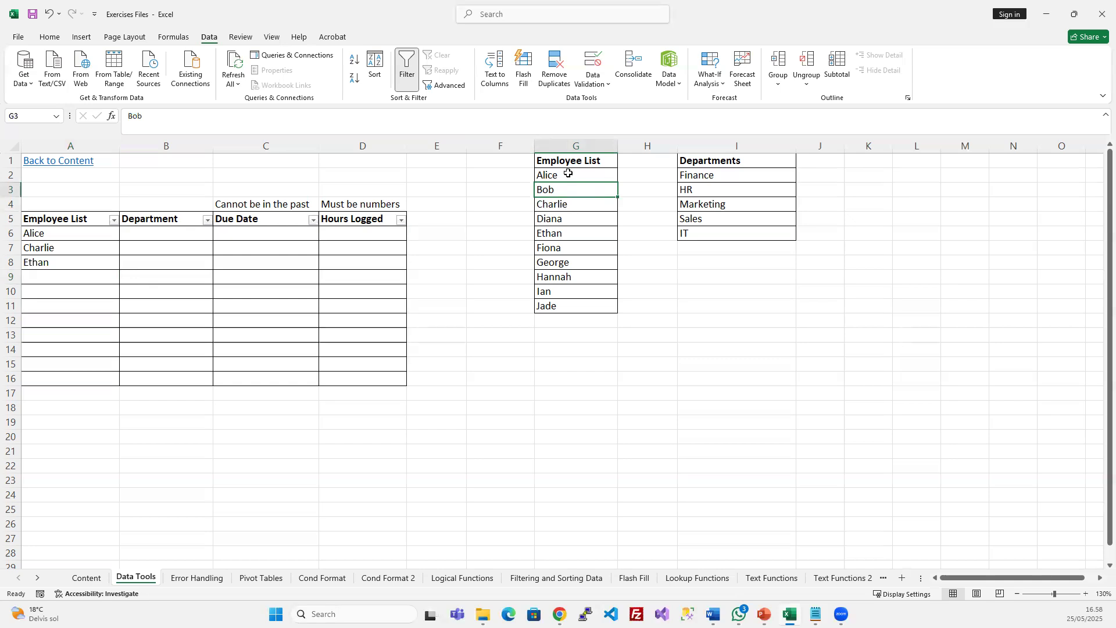
pyautogui.moveTo(569, 174); pyautogui.dragTo(561, 300)
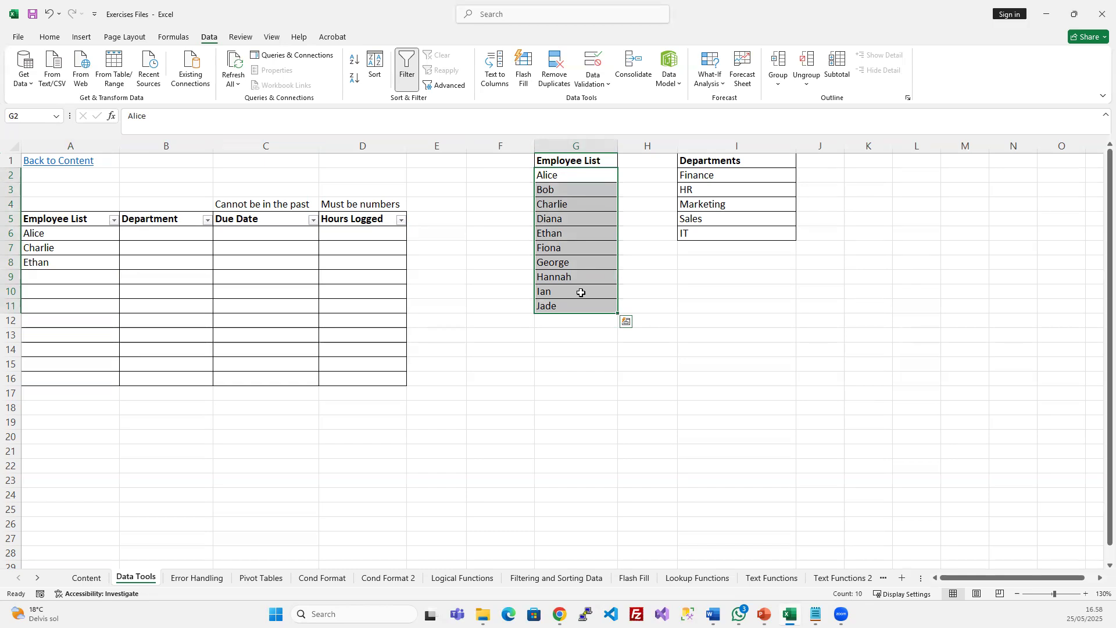
pyautogui.click(596, 211)
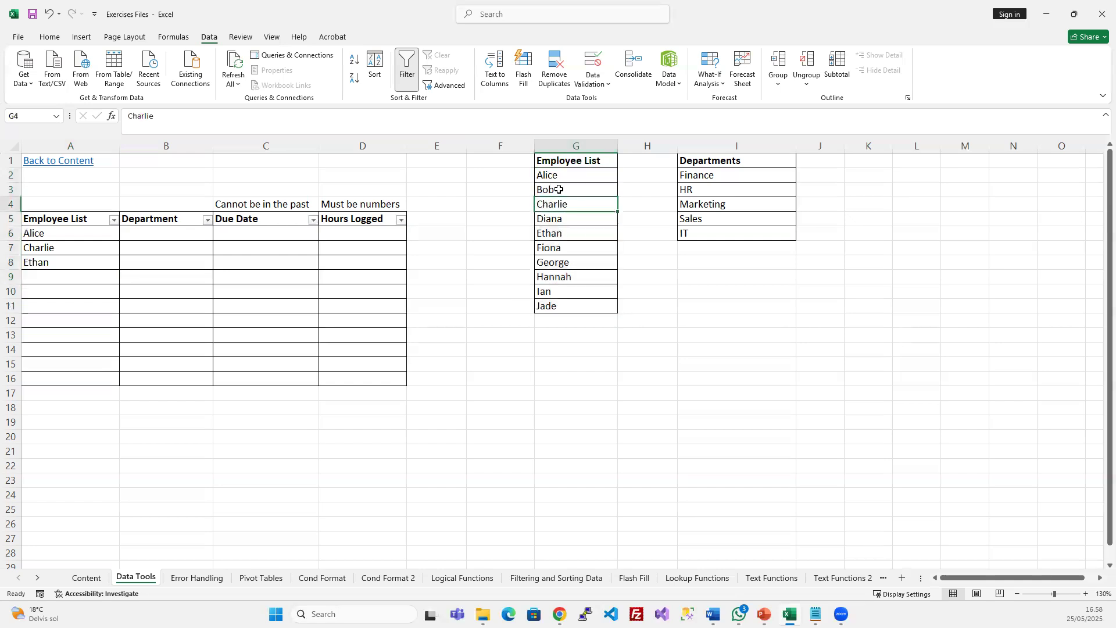
pyautogui.click(568, 160)
pyautogui.moveTo(568, 160); pyautogui.dragTo(543, 306)
# Enter Joe in G12 directly below Jade
pyautogui.click(559, 324)
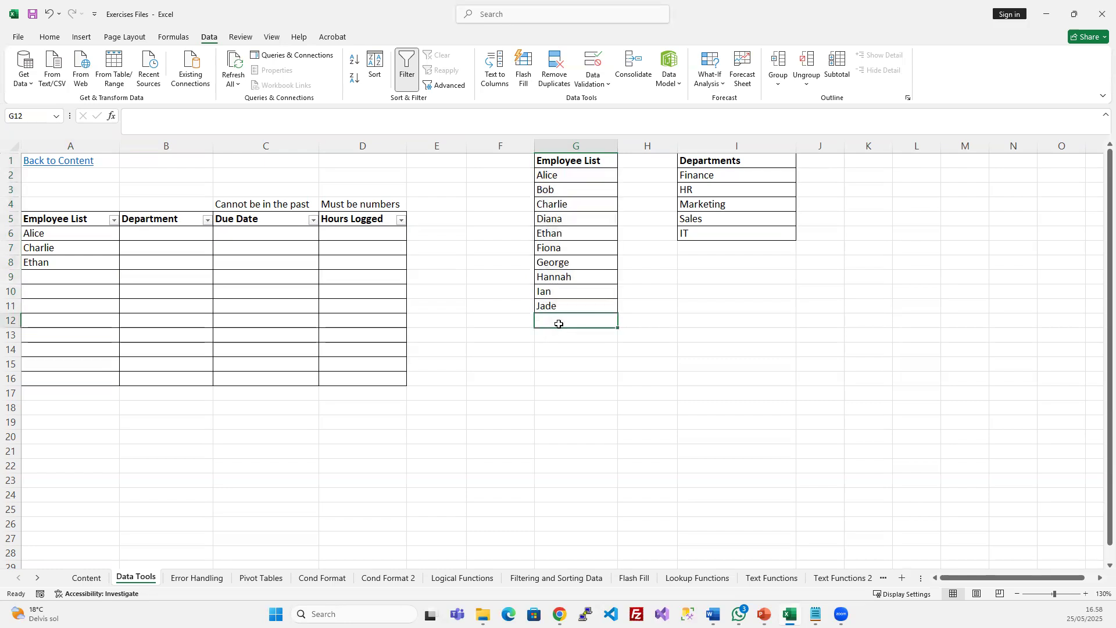
pyautogui.write('Joe')
pyautogui.press('Return')
pyautogui.click(563, 321)
pyautogui.click(592, 265)
pyautogui.click(576, 319)
# Select the Employee List entry cells A6:A16
pyautogui.click(81, 244)
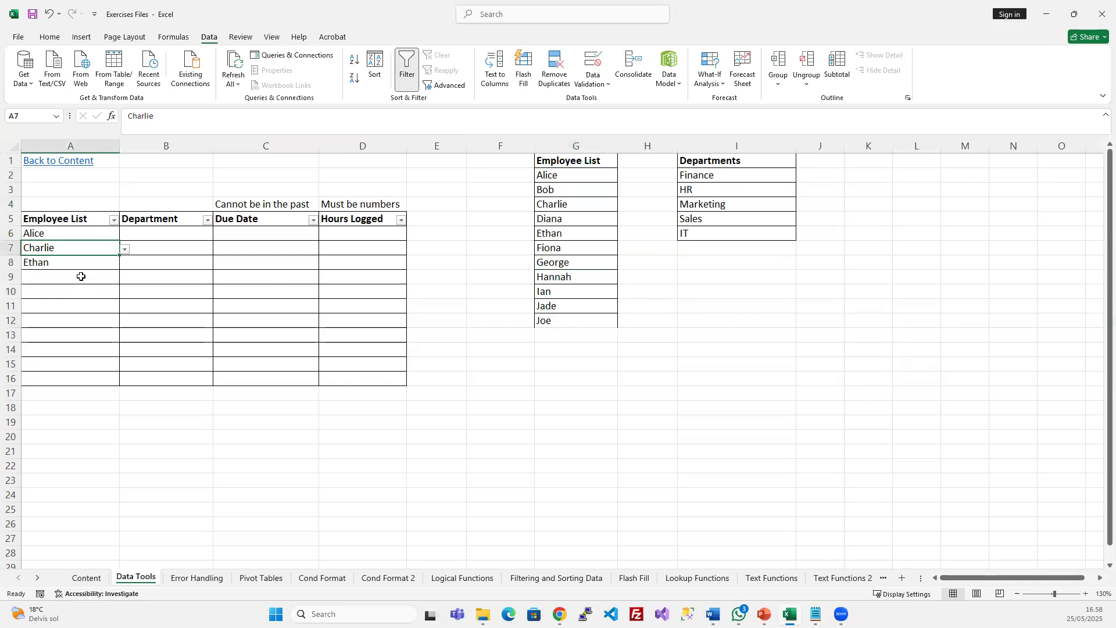
pyautogui.click(90, 235)
pyautogui.moveTo(90, 234); pyautogui.dragTo(69, 376)
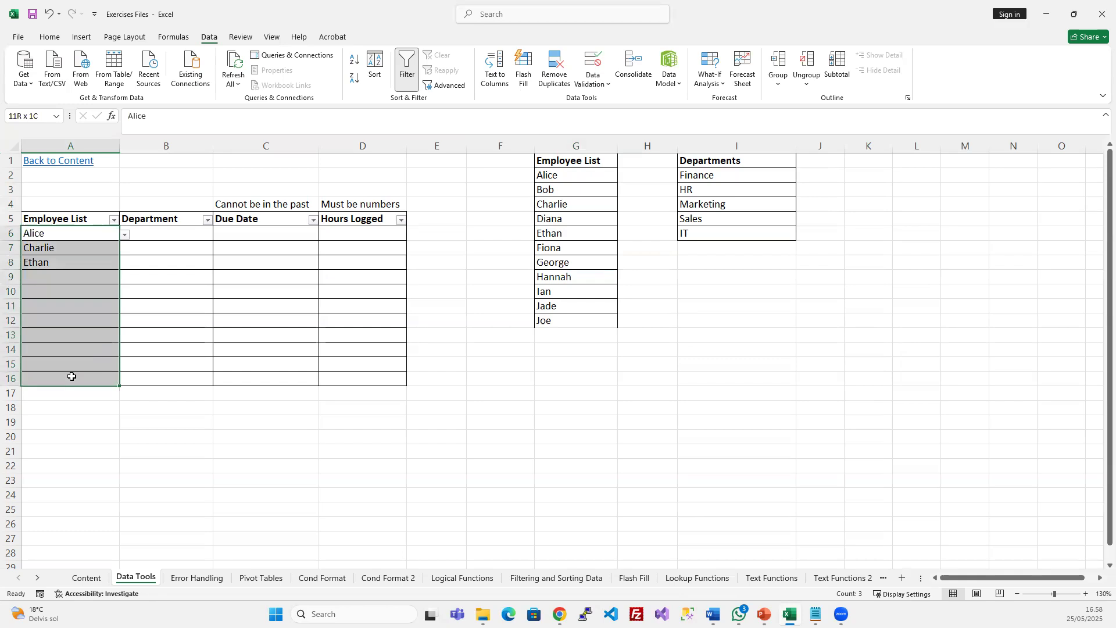
# Change the A6:A16 list validation source to =$G$2:$G$12 so Joe is included
pyautogui.click(593, 63)
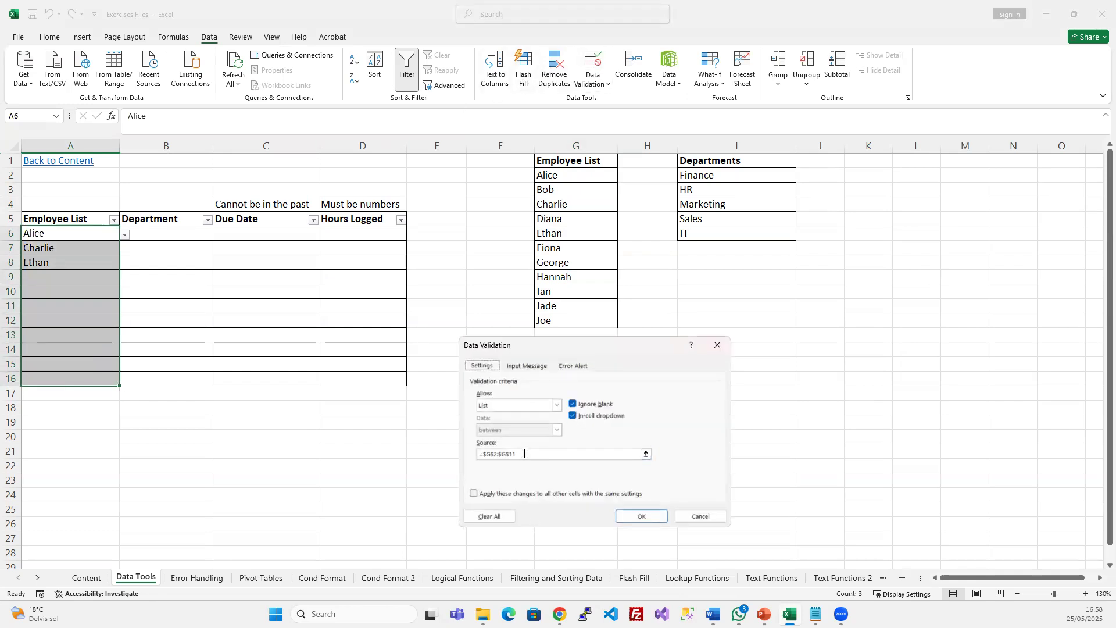
pyautogui.moveTo(578, 351); pyautogui.dragTo(587, 372)
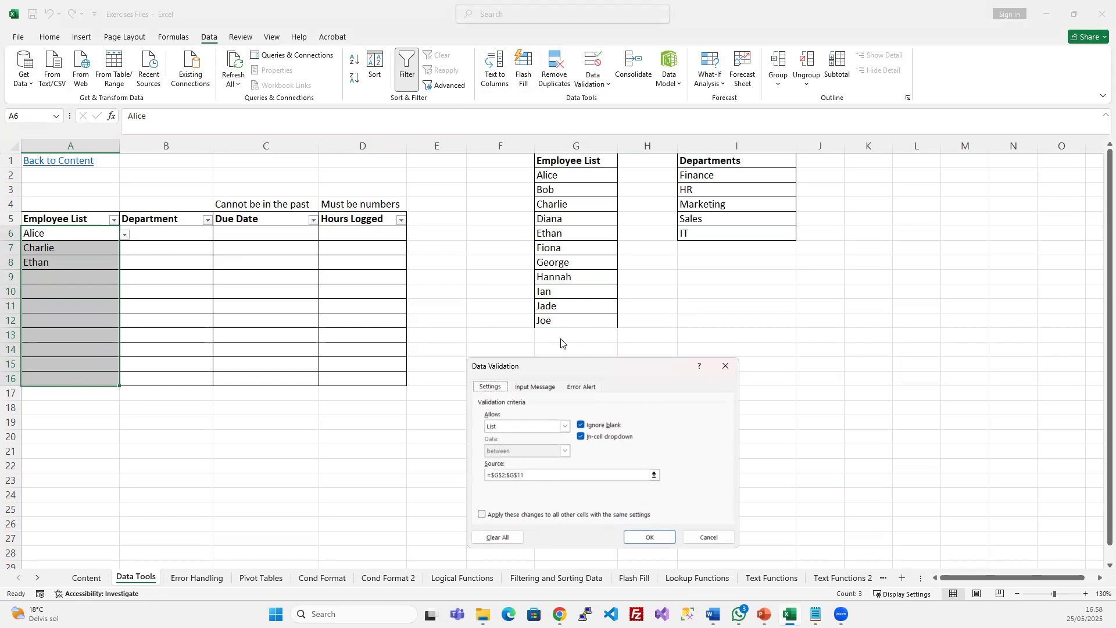
pyautogui.click(533, 475)
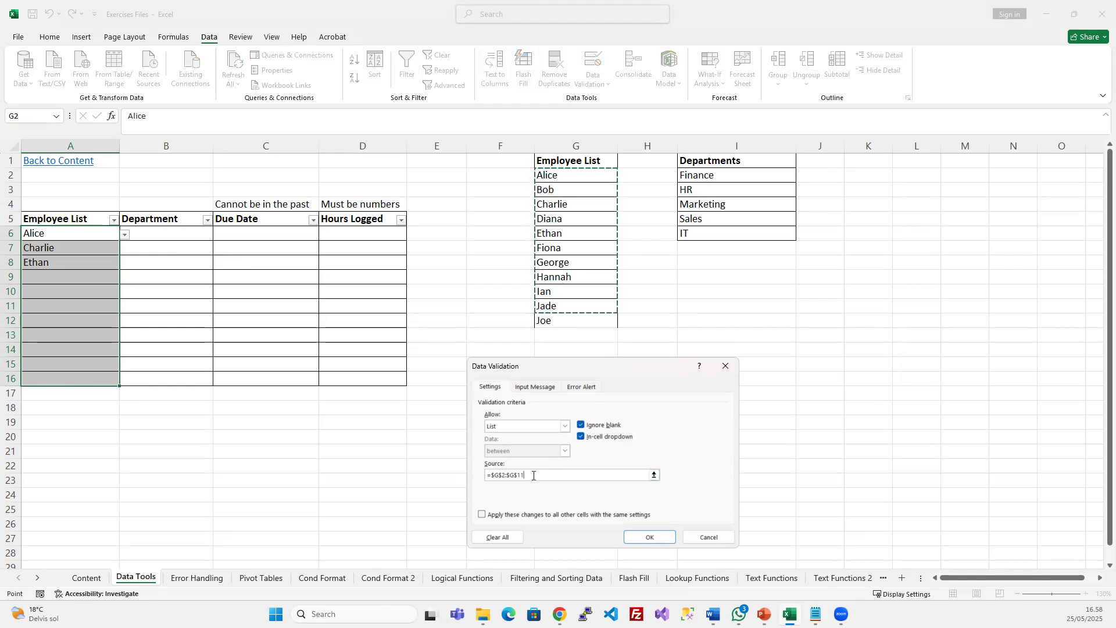
pyautogui.press('BackSpace')
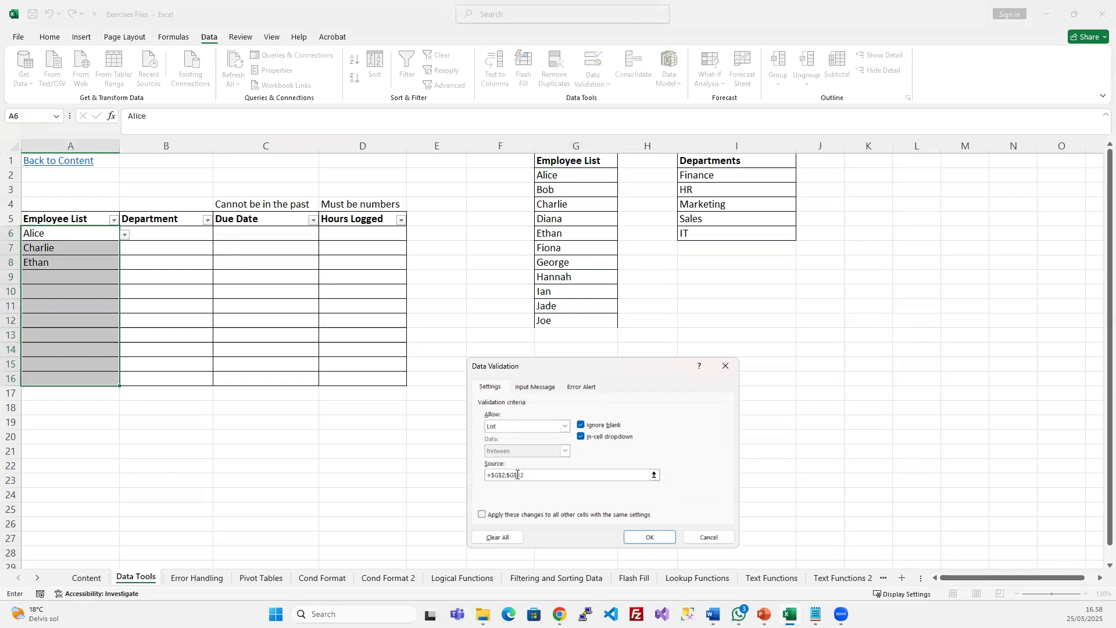
pyautogui.click(645, 538)
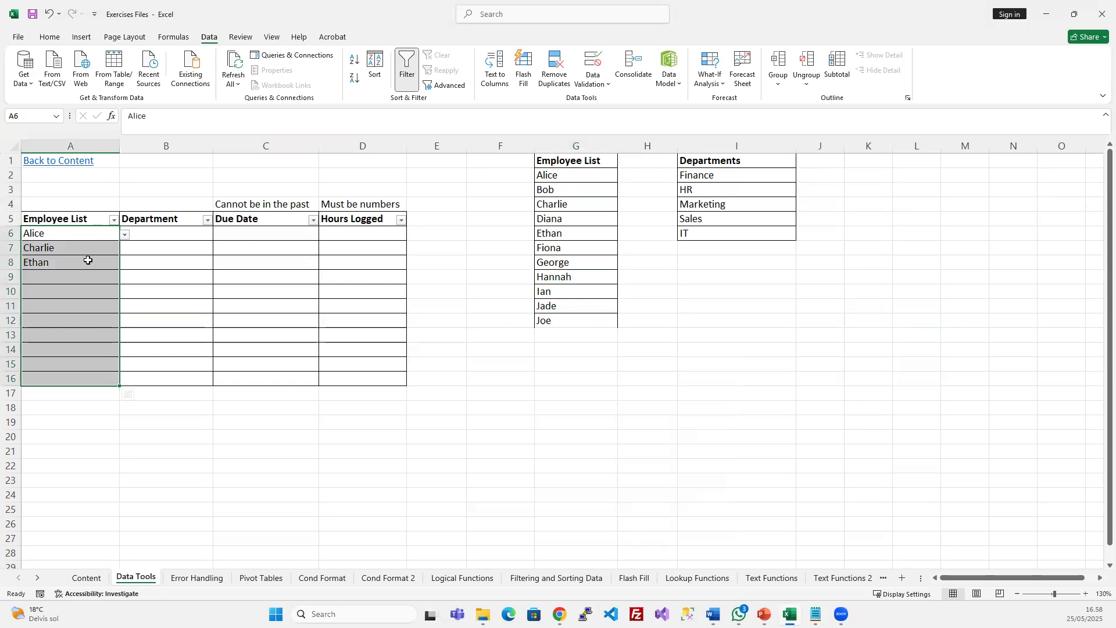
pyautogui.click(204, 276)
# Pick Joe for A9 from its name dropdown
pyautogui.click(115, 277)
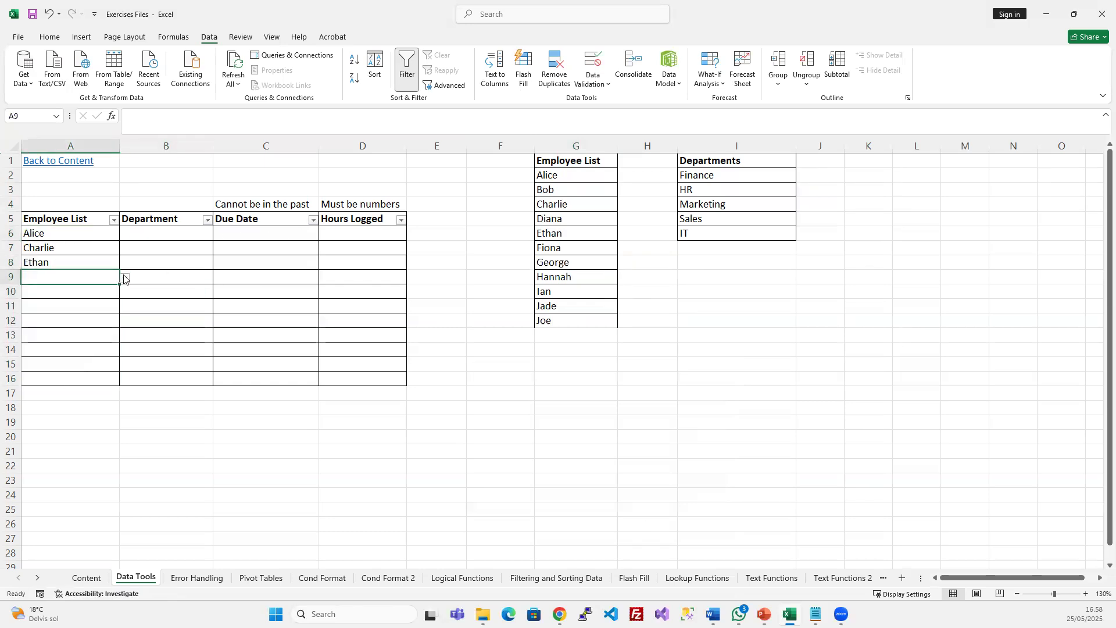
pyautogui.click(125, 278)
pyautogui.moveTo(132, 325); pyautogui.dragTo(132, 356)
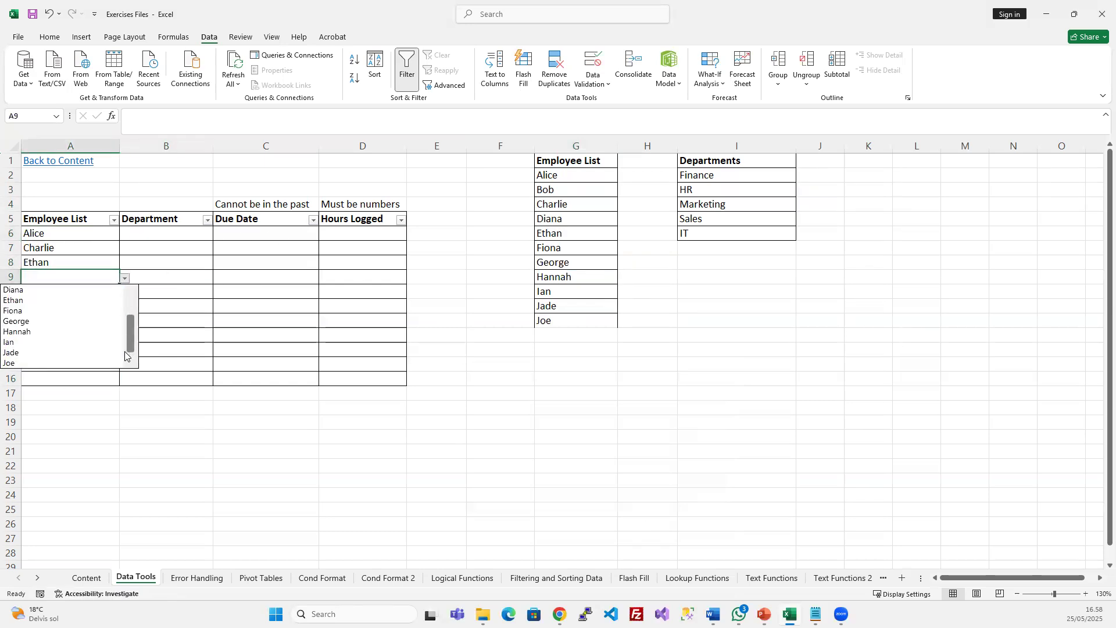
pyautogui.click(17, 365)
pyautogui.click(83, 297)
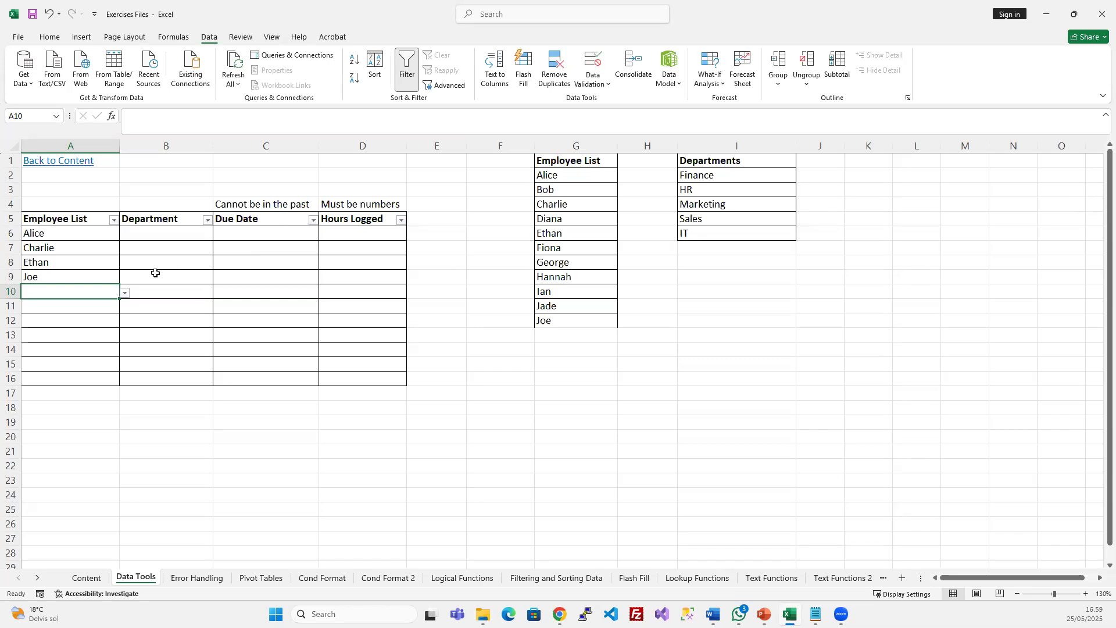
pyautogui.click(163, 234)
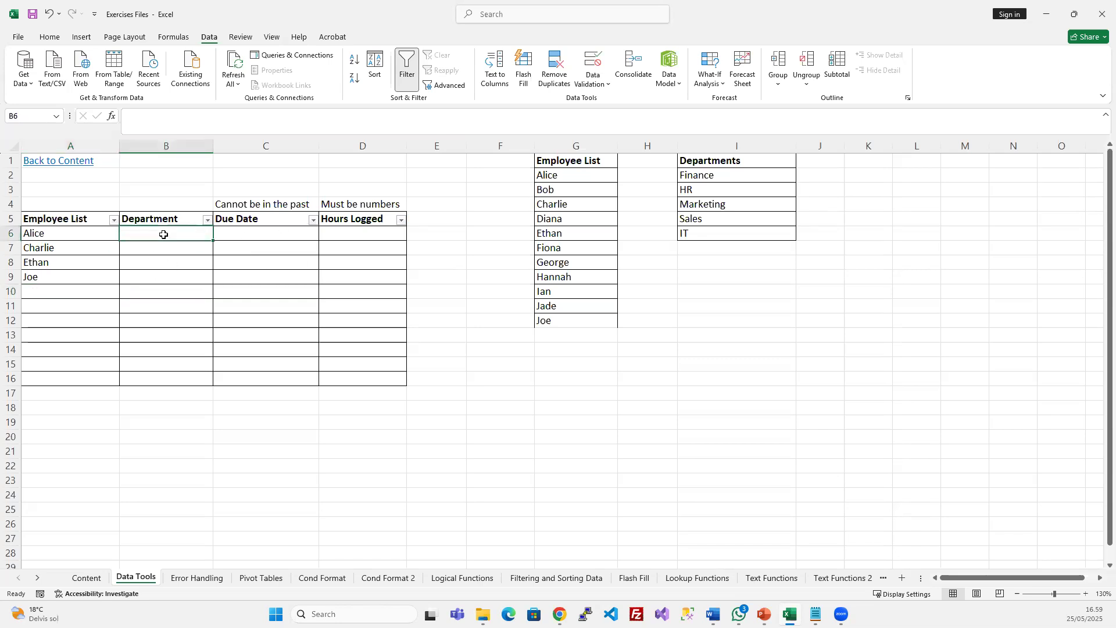
# Give B6:B16 a List validation with source =$I$2:$I$6 (Finance, HR, Marketing, Sales, IT)
pyautogui.moveTo(164, 234); pyautogui.dragTo(149, 376)
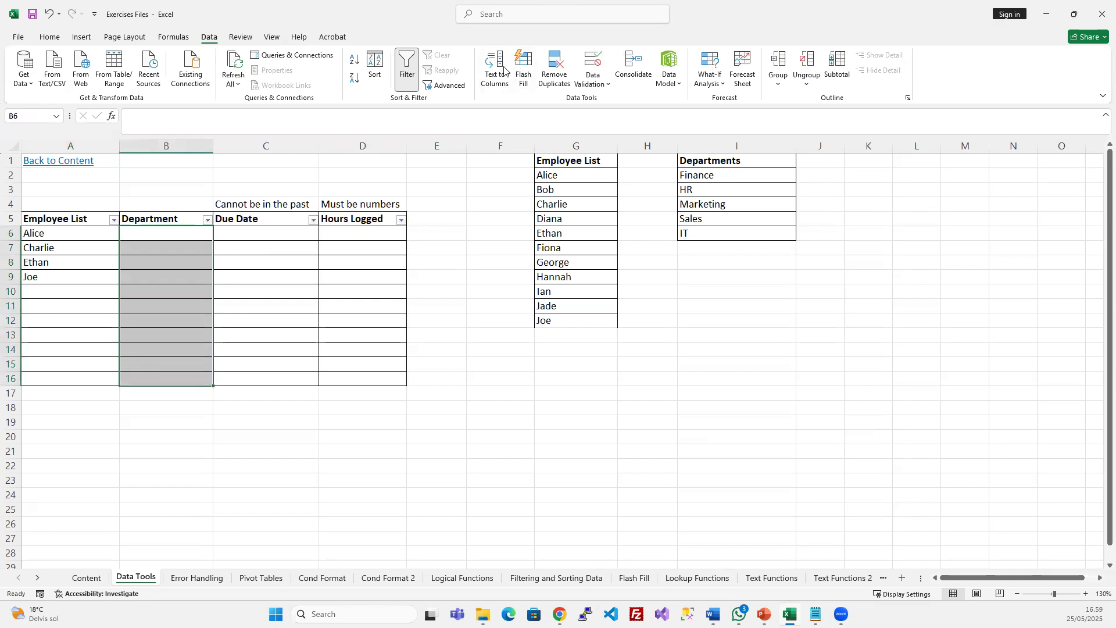
pyautogui.click(593, 64)
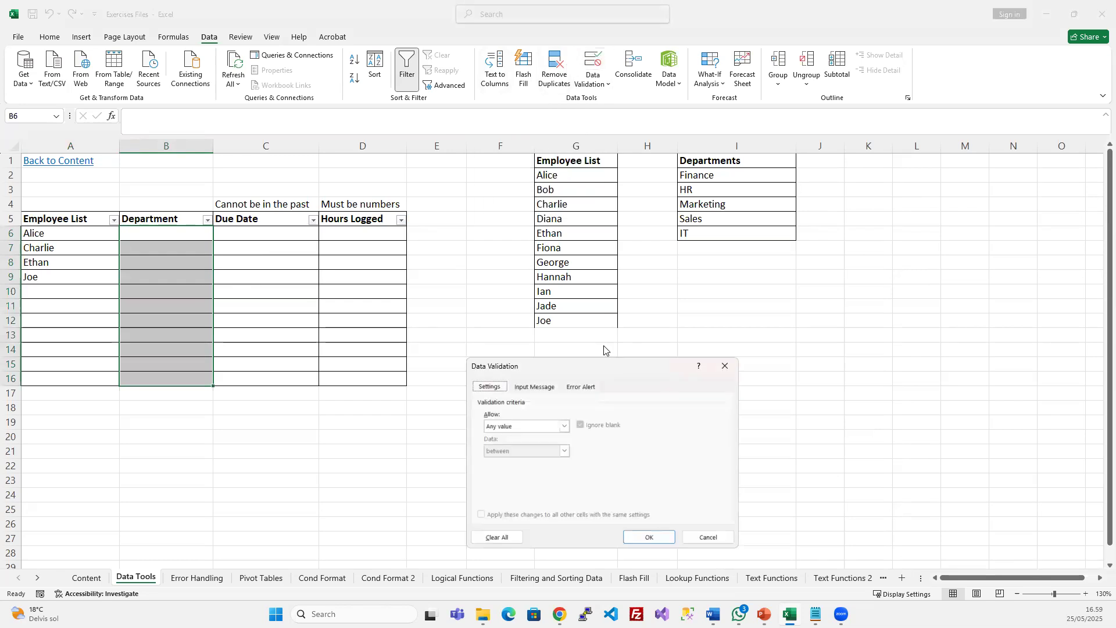
pyautogui.click(525, 427)
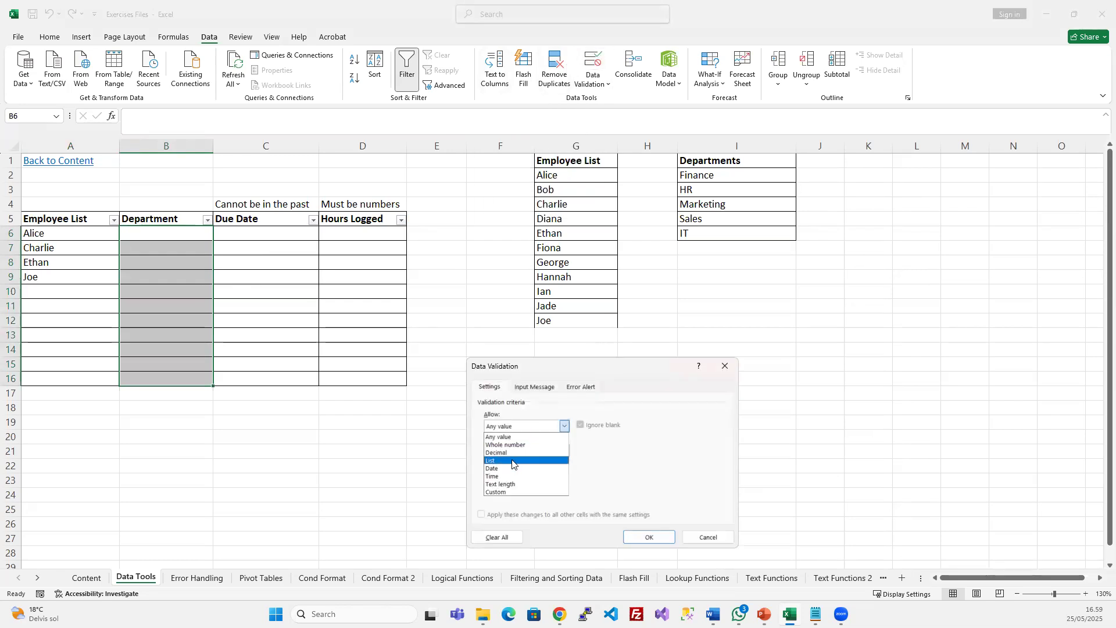
pyautogui.click(512, 460)
pyautogui.click(529, 476)
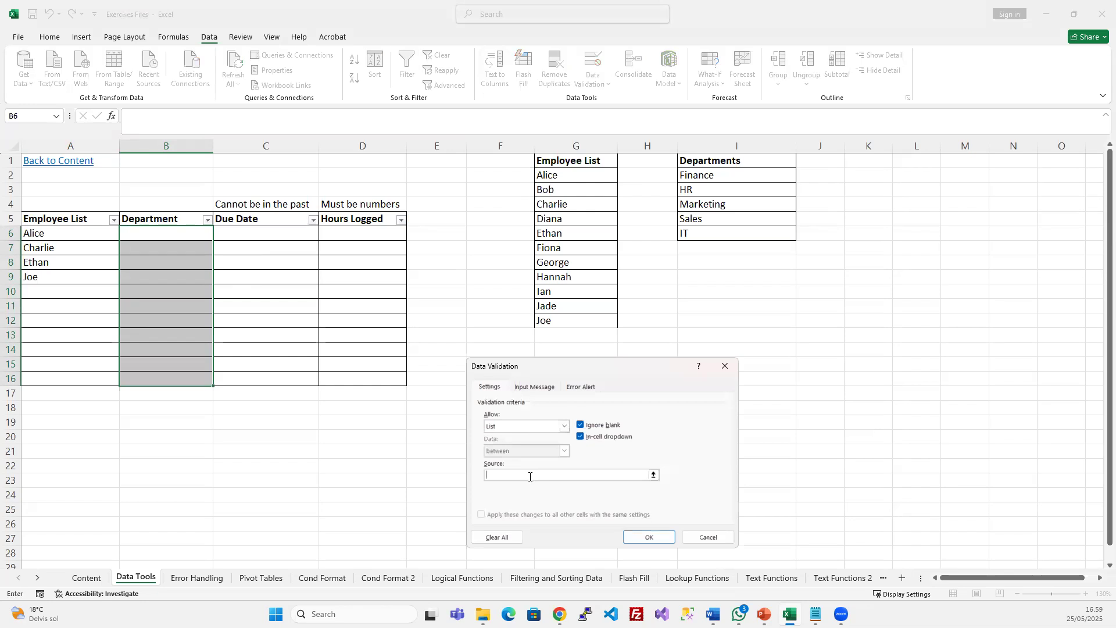
pyautogui.click(711, 176)
pyautogui.moveTo(711, 176); pyautogui.dragTo(700, 231)
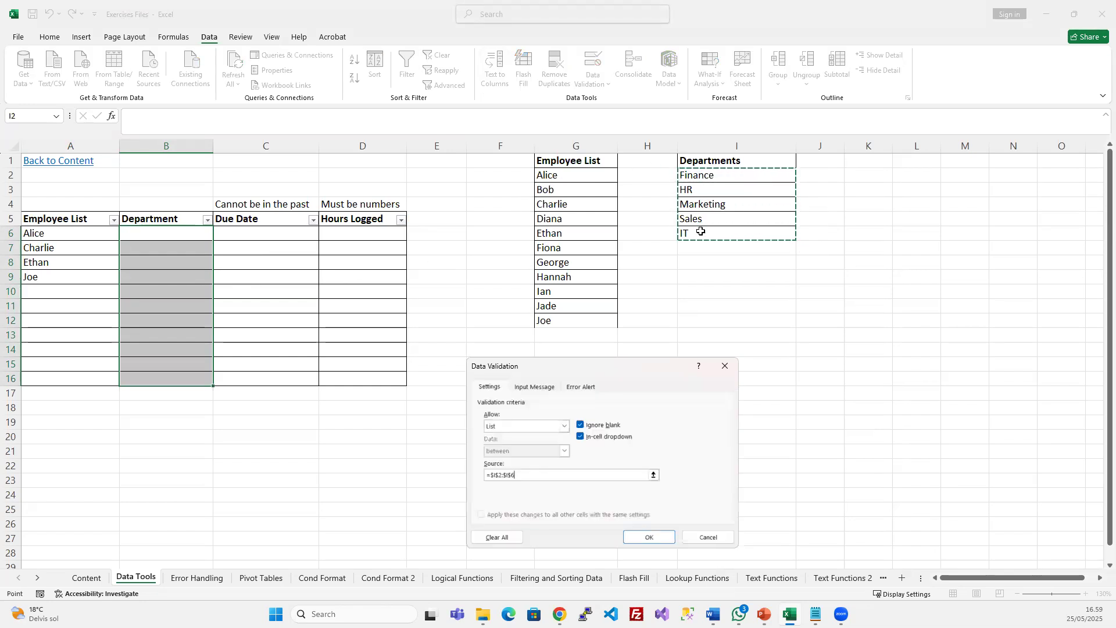
pyautogui.click(632, 539)
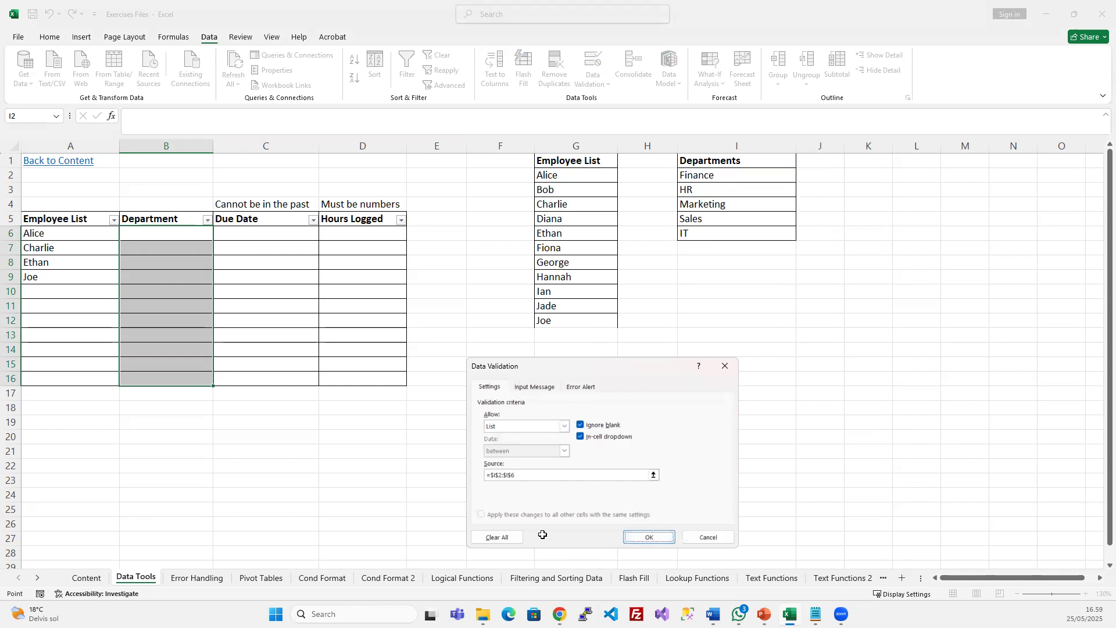
pyautogui.click(220, 234)
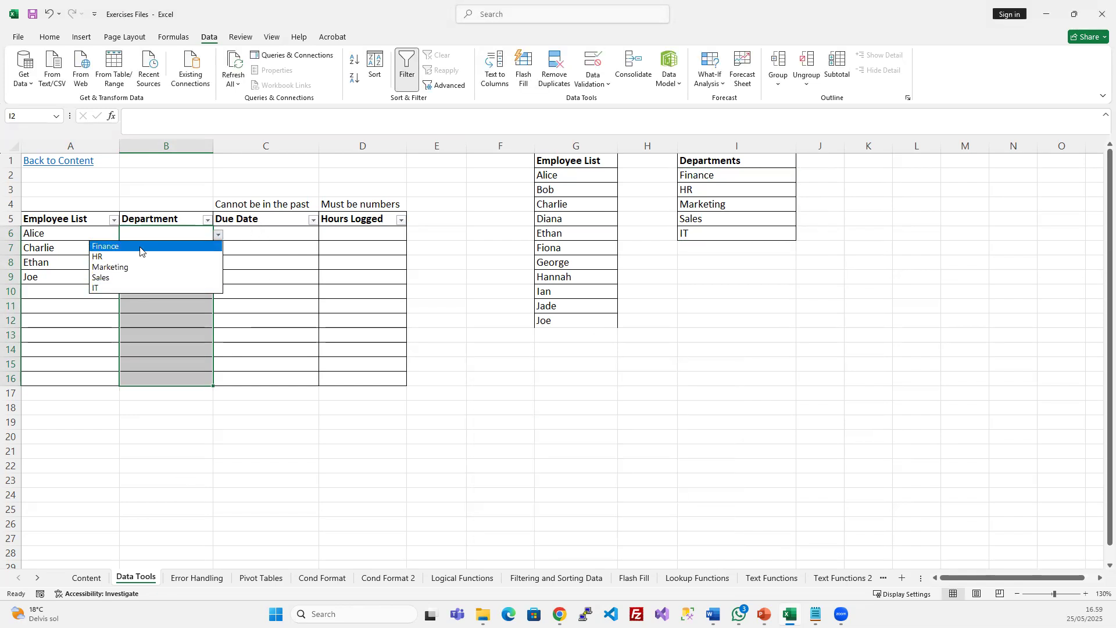
# Choose Finance, HR and Marketing for B6, B7 and B8 from their dropdowns
pyautogui.click(139, 247)
pyautogui.click(209, 248)
pyautogui.click(220, 249)
pyautogui.click(159, 257)
pyautogui.click(163, 266)
pyautogui.click(219, 264)
pyautogui.click(166, 296)
# Type Technical in B9 to test the rule, then cancel the rejection error
pyautogui.click(170, 333)
pyautogui.click(172, 281)
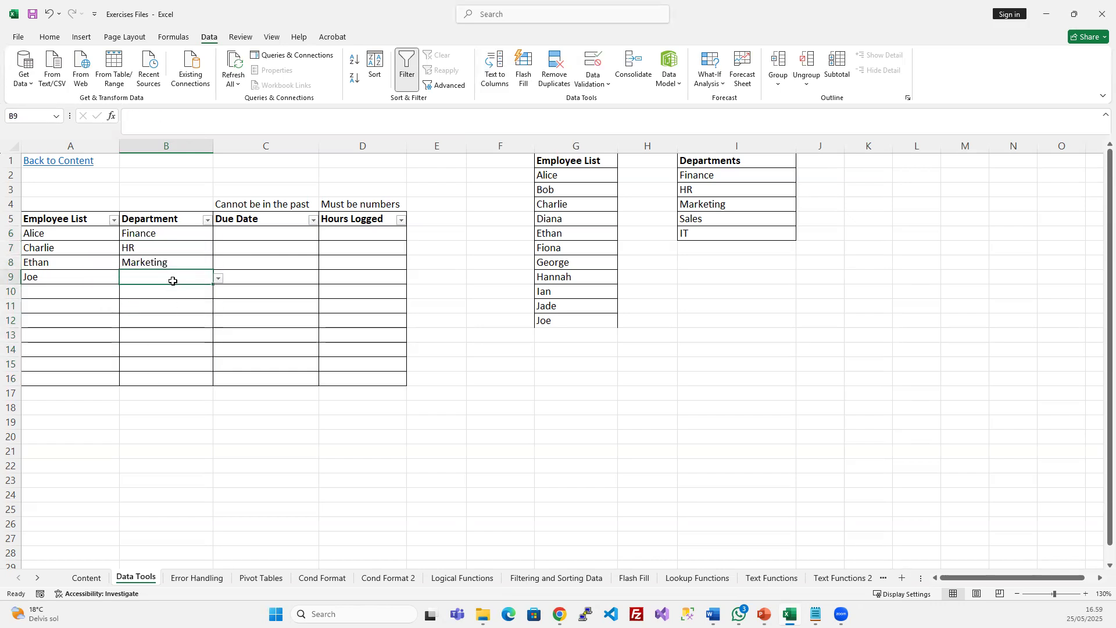
pyautogui.click(218, 279)
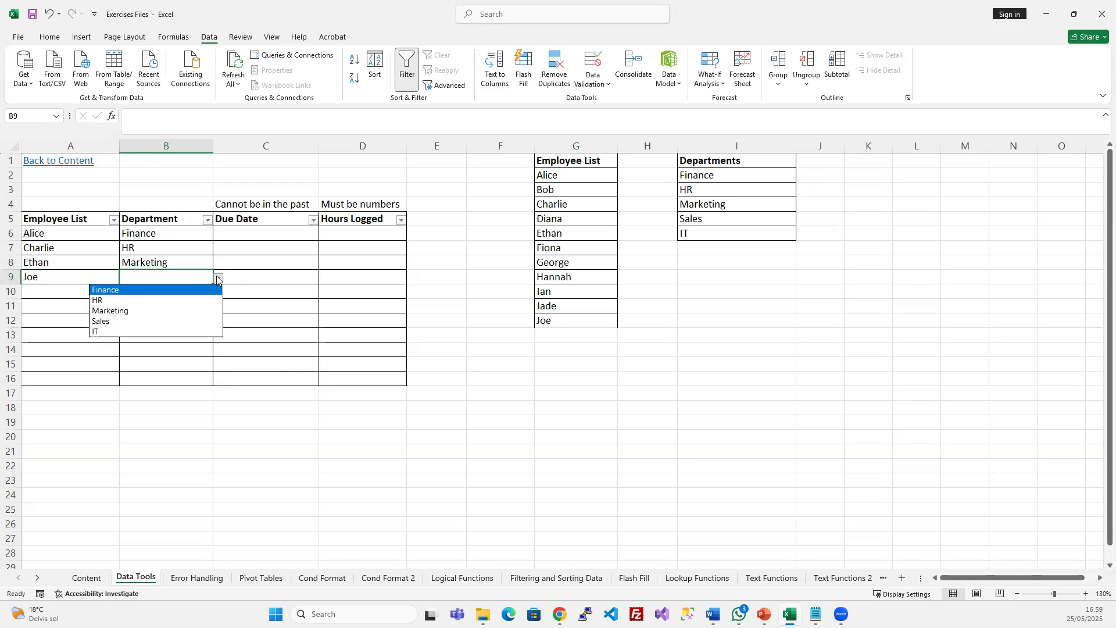
pyautogui.click(218, 279)
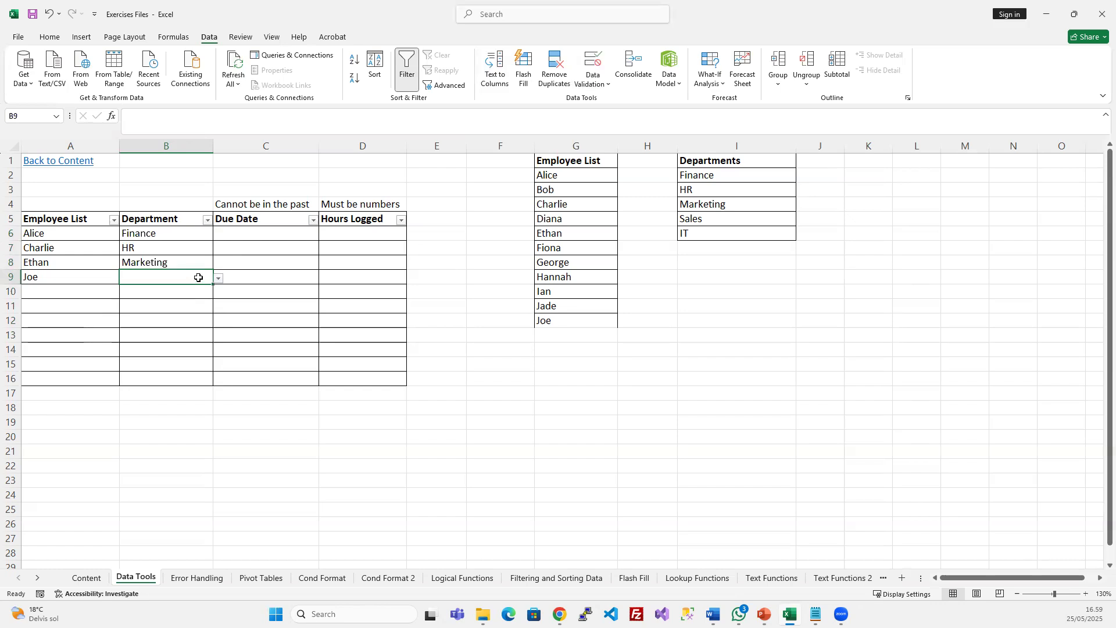
pyautogui.write('Technical')
pyautogui.press('Return')
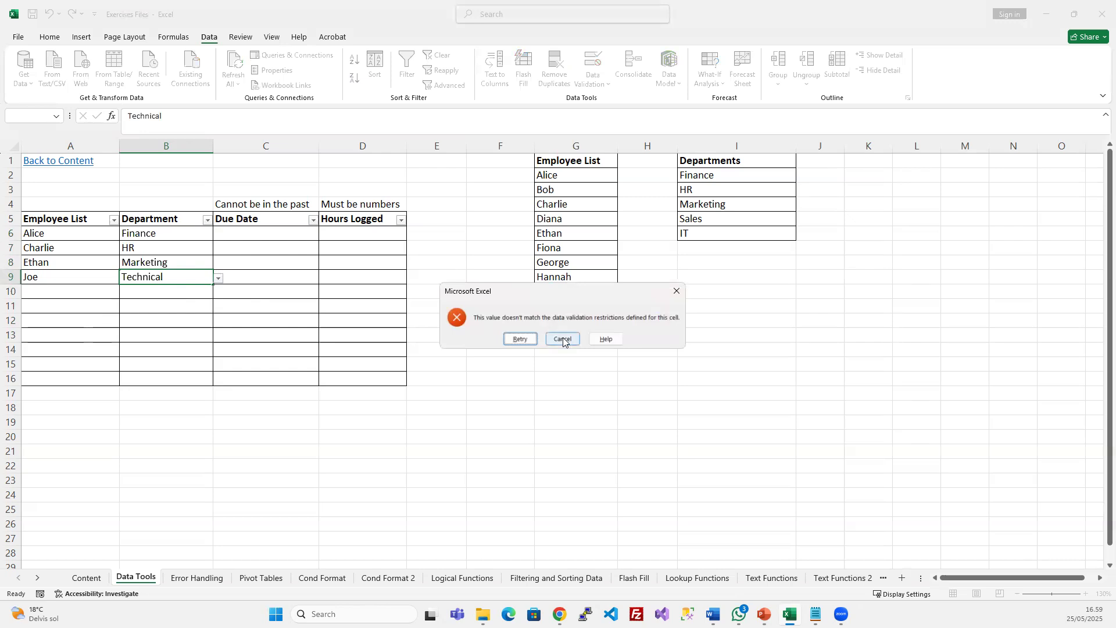
pyautogui.click(563, 338)
# Pick Sales for B9 from its department dropdown
pyautogui.click(231, 309)
pyautogui.click(170, 281)
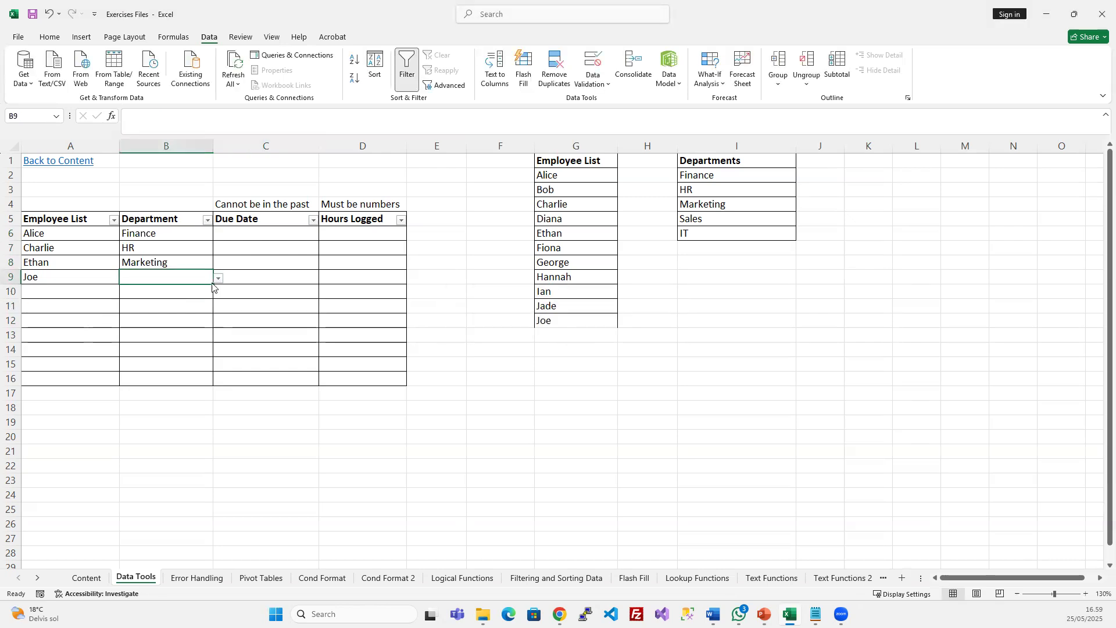
pyautogui.click(218, 278)
pyautogui.click(152, 326)
pyautogui.click(269, 279)
pyautogui.click(264, 248)
pyautogui.click(265, 232)
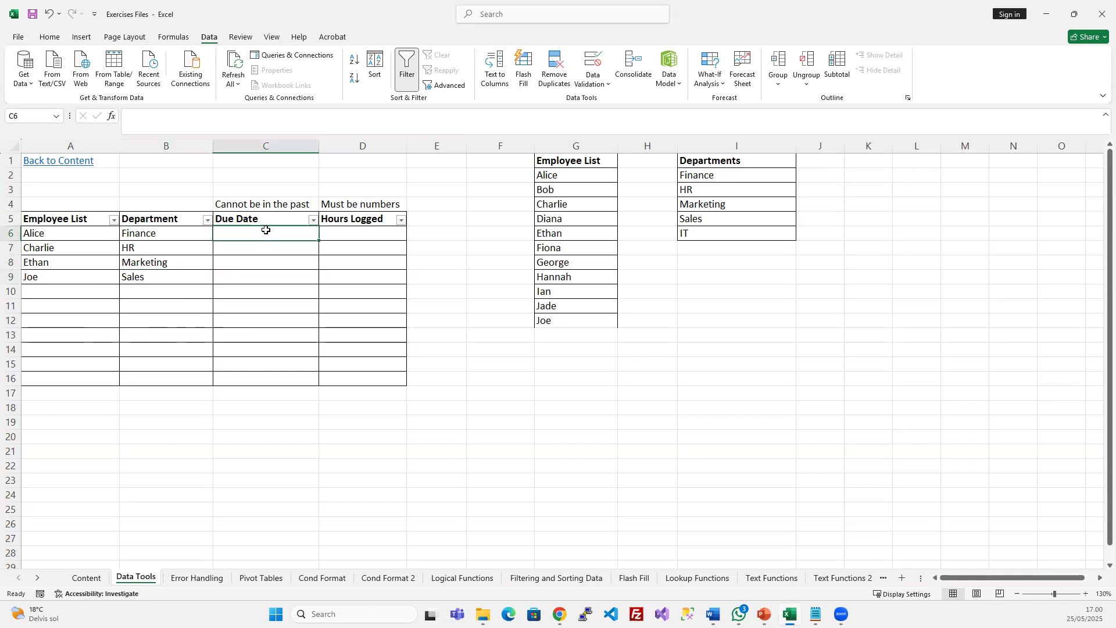
# Set C6:C16 validation to allow Date entries with start date 25-05-2025
pyautogui.click(280, 201)
pyautogui.moveTo(290, 234); pyautogui.dragTo(260, 376)
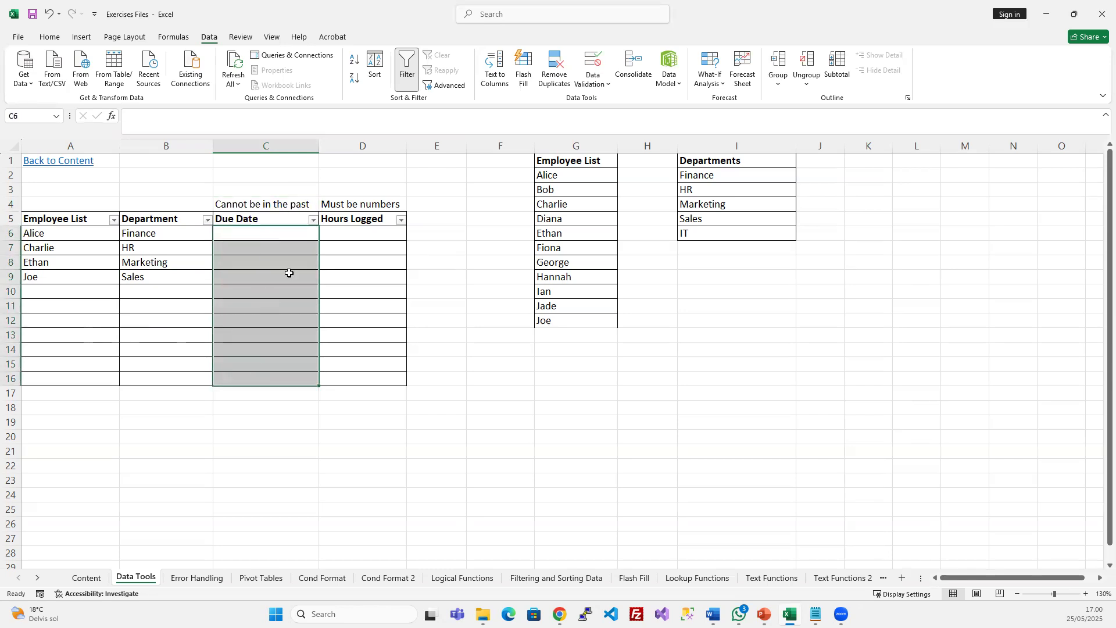
pyautogui.click(581, 58)
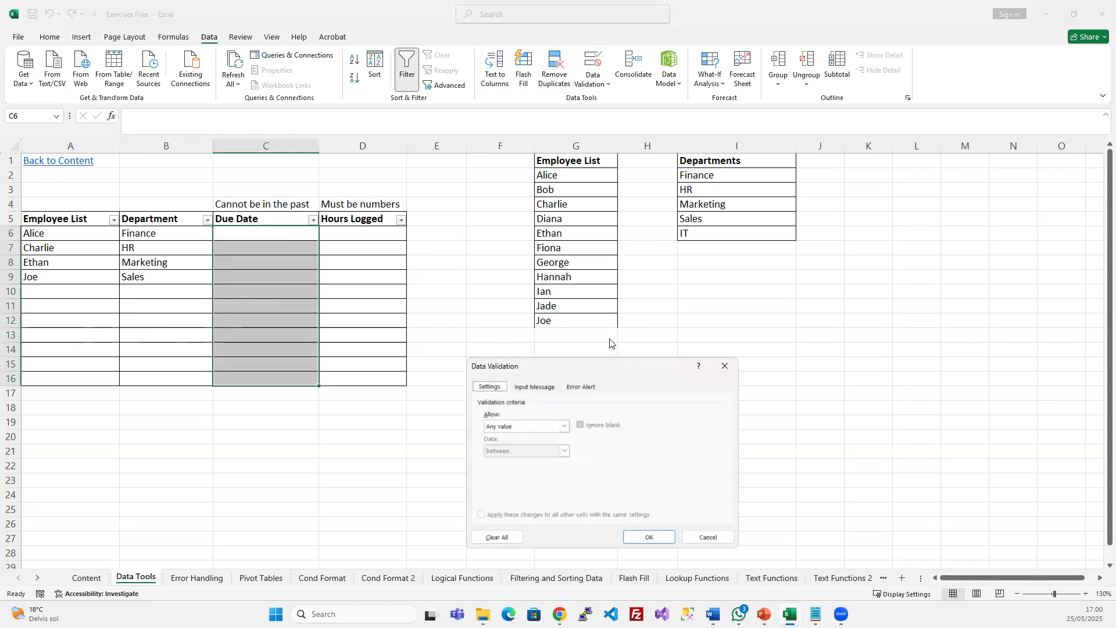
pyautogui.click(536, 425)
pyautogui.moveTo(563, 364); pyautogui.dragTo(562, 229)
pyautogui.click(542, 293)
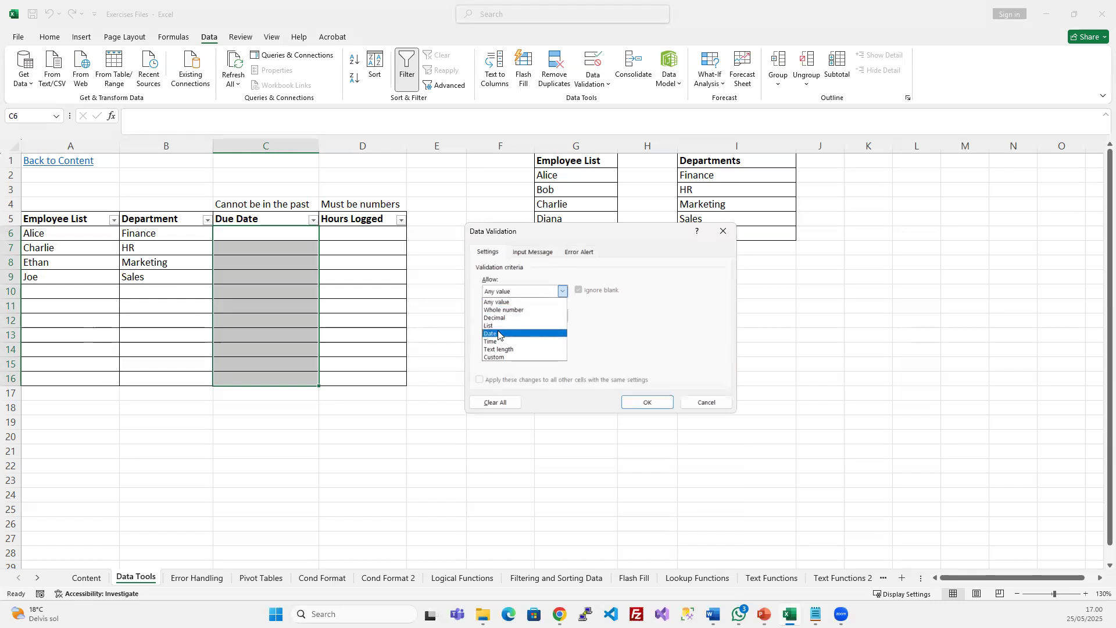
pyautogui.click(498, 334)
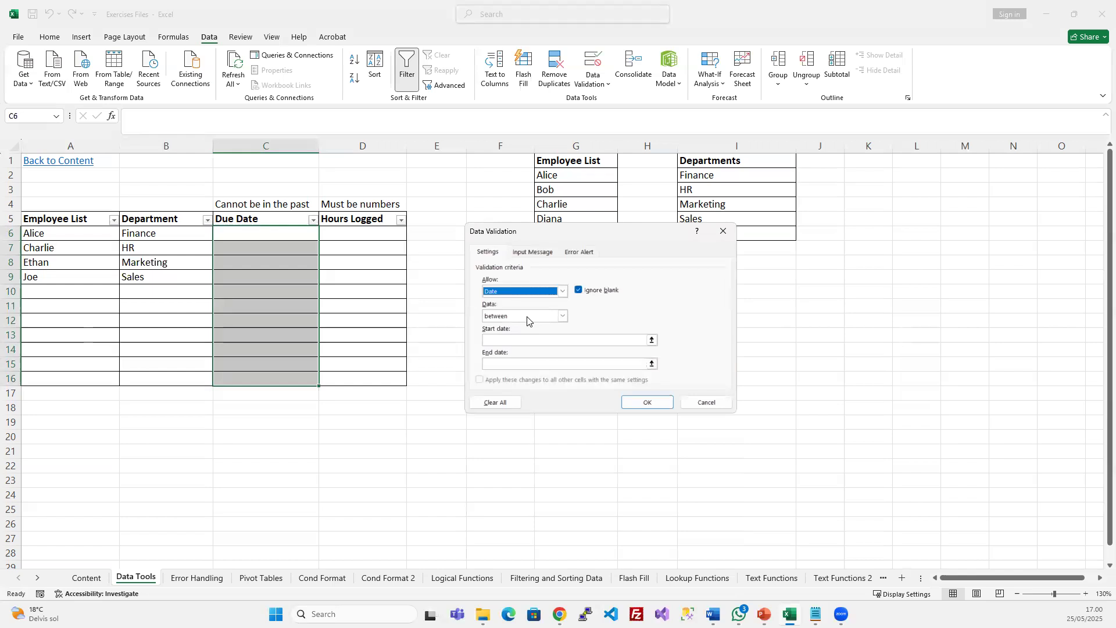
pyautogui.click(527, 341)
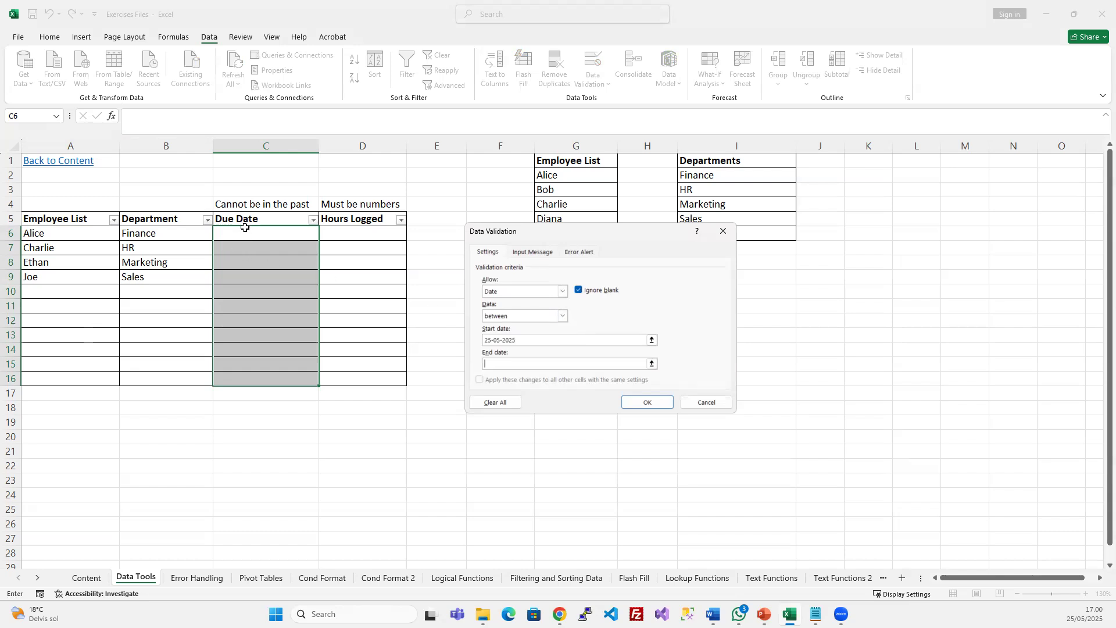
pyautogui.click(563, 316)
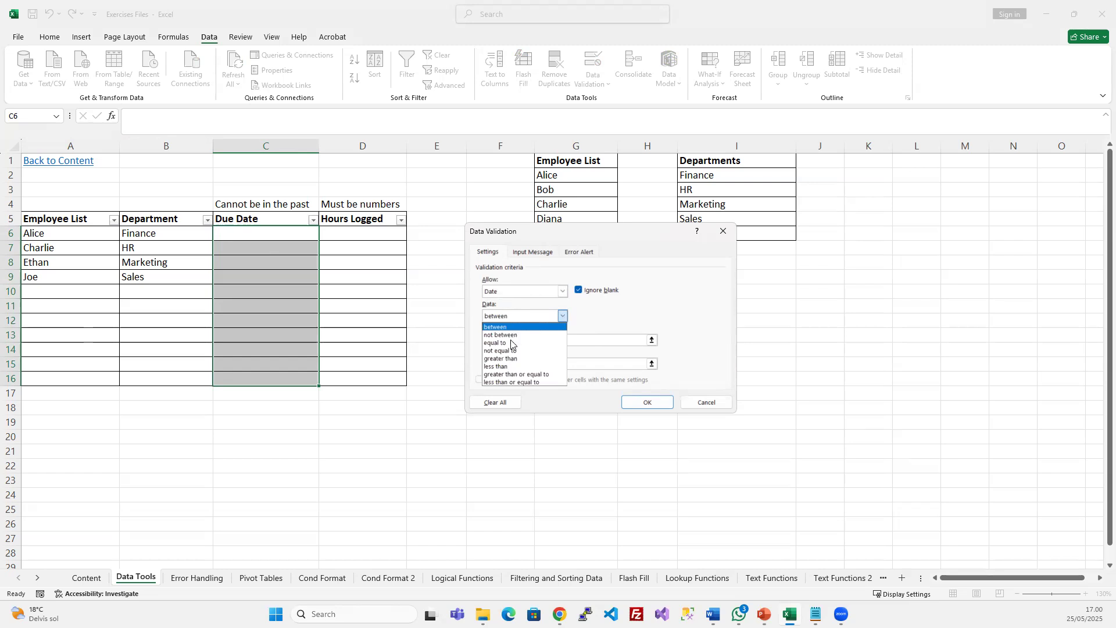
# Require dates greater than or equal to =today(), correcting the invalid start date error
pyautogui.click(511, 374)
pyautogui.moveTo(519, 340); pyautogui.dragTo(468, 339)
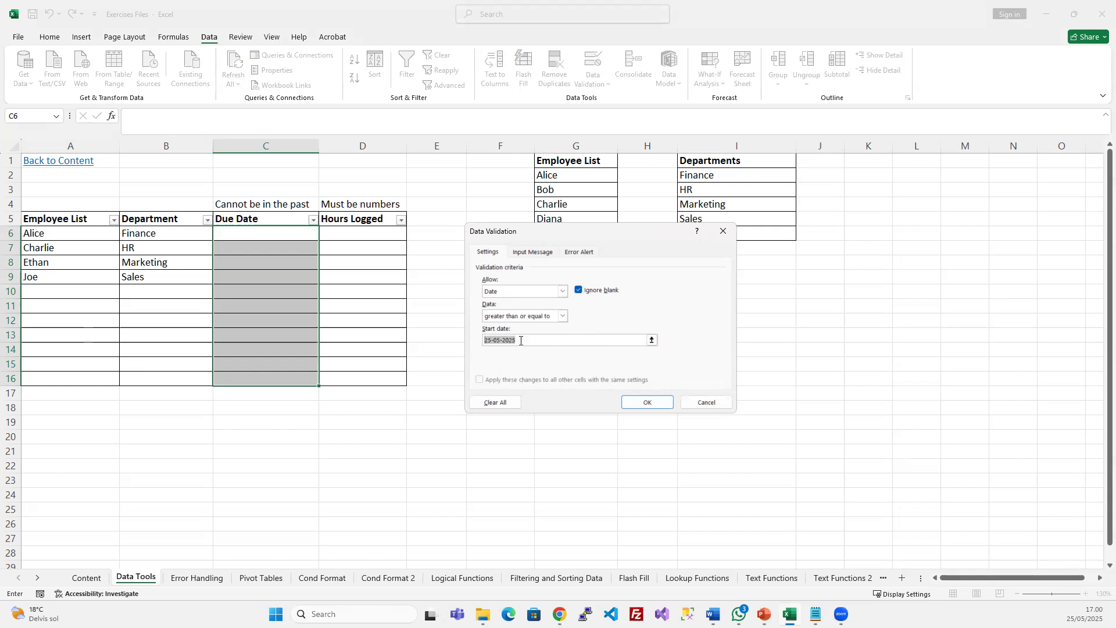
pyautogui.write('today(')
pyautogui.click(645, 402)
pyautogui.click(564, 341)
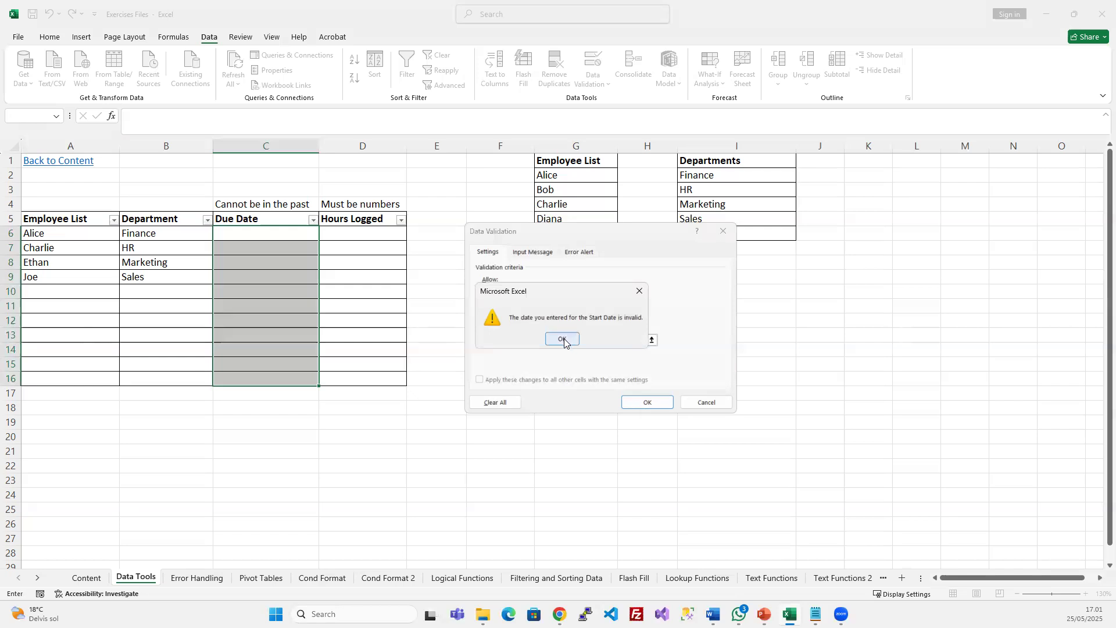
pyautogui.click(523, 341)
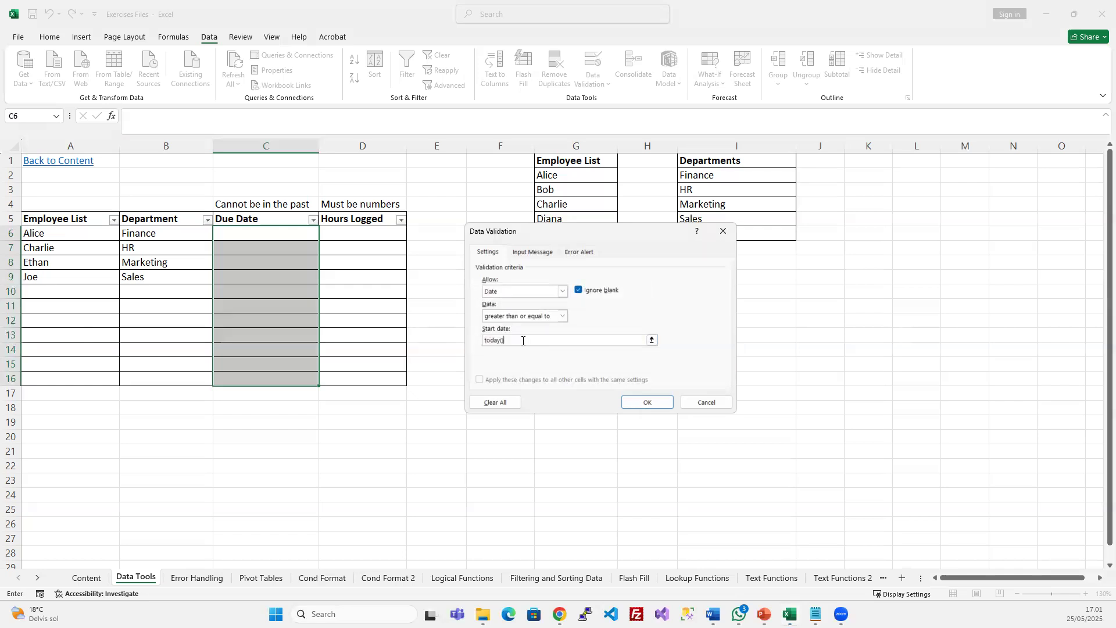
pyautogui.click(485, 340)
pyautogui.write('=')
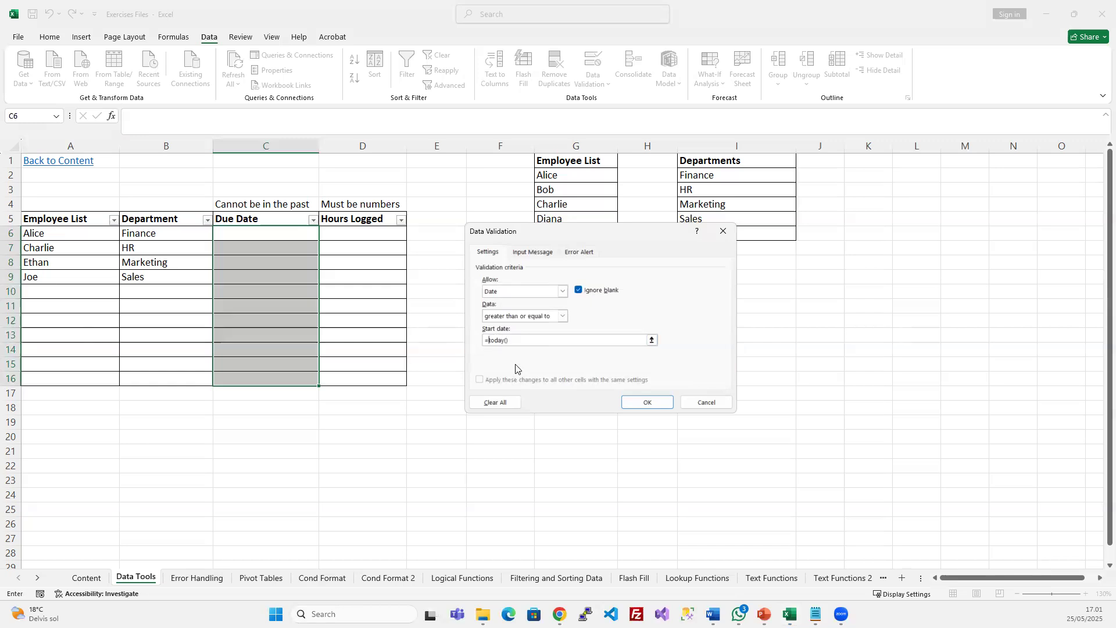
pyautogui.click(642, 402)
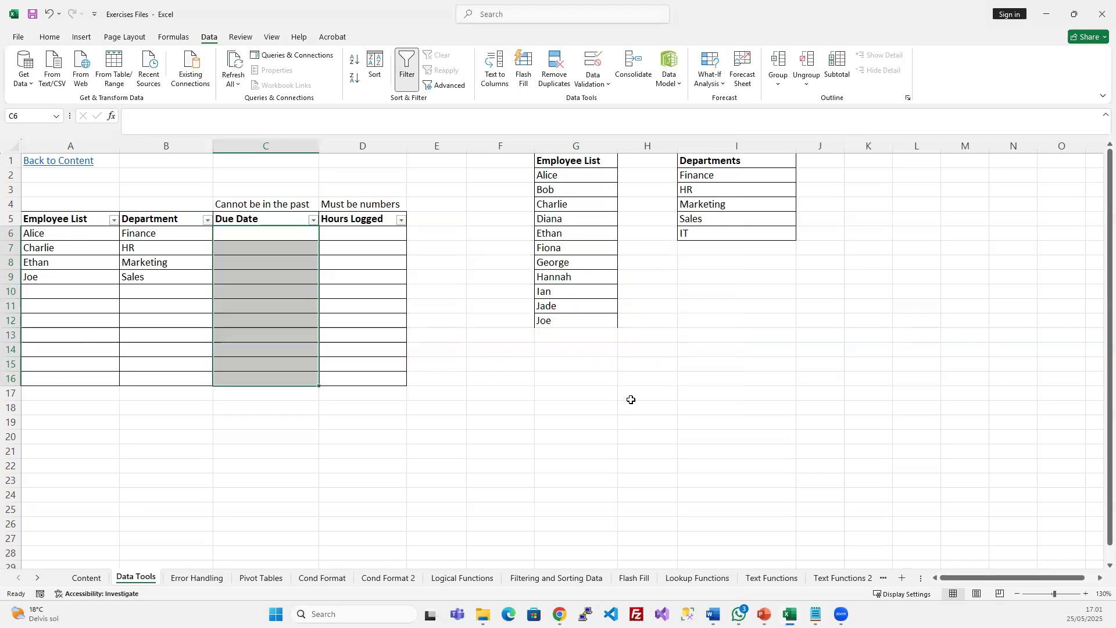
# Test C6 with the past date 24-05-2025 and cancel the rejection error
pyautogui.click(275, 233)
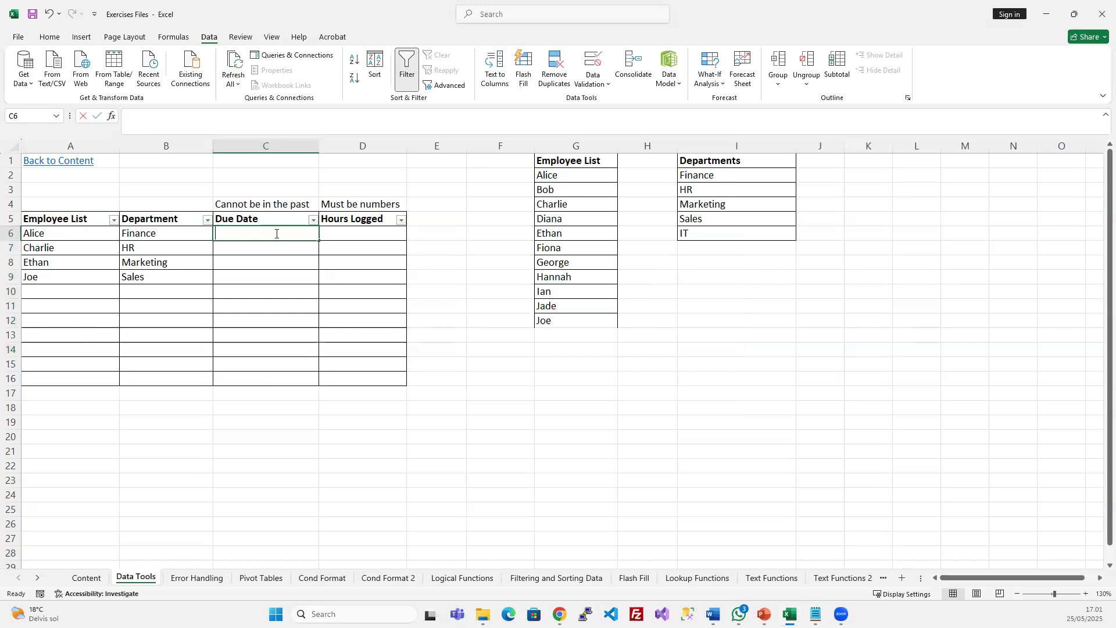
pyautogui.write('24-05-202')
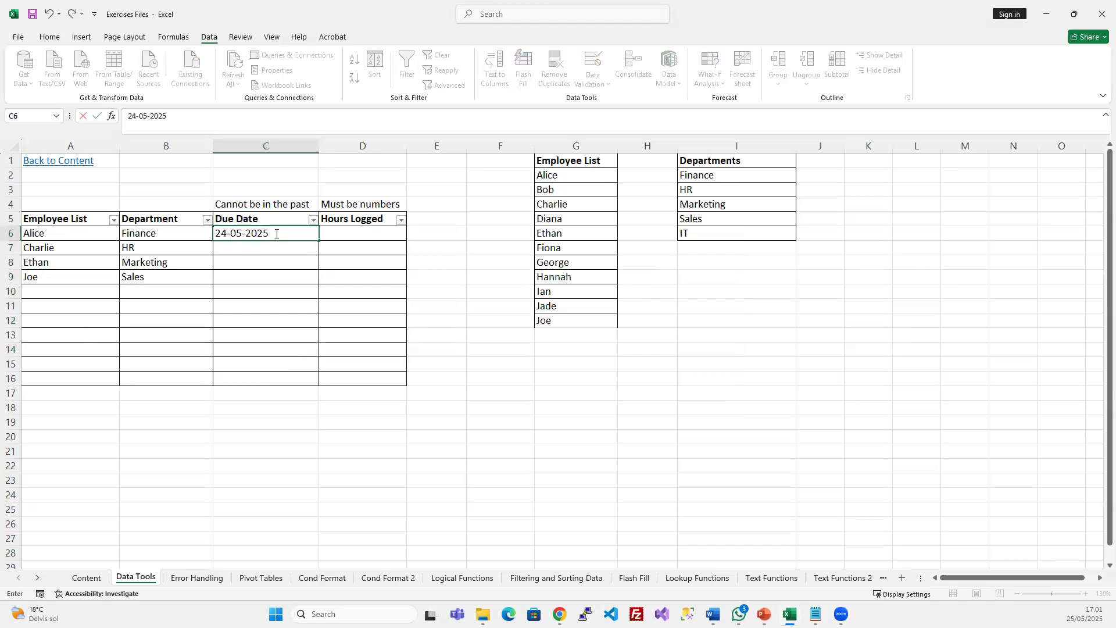
pyautogui.write('5')
pyautogui.press('Return')
pyautogui.click(558, 340)
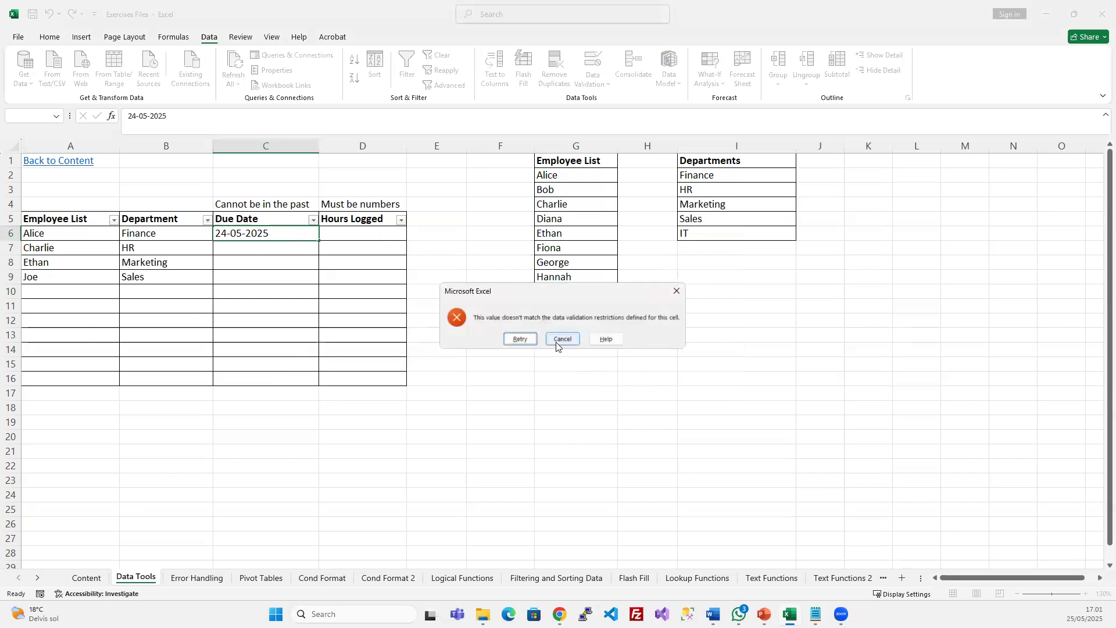
# Enter the accepted date 25-05-2025 in C6
pyautogui.write('25-04-')
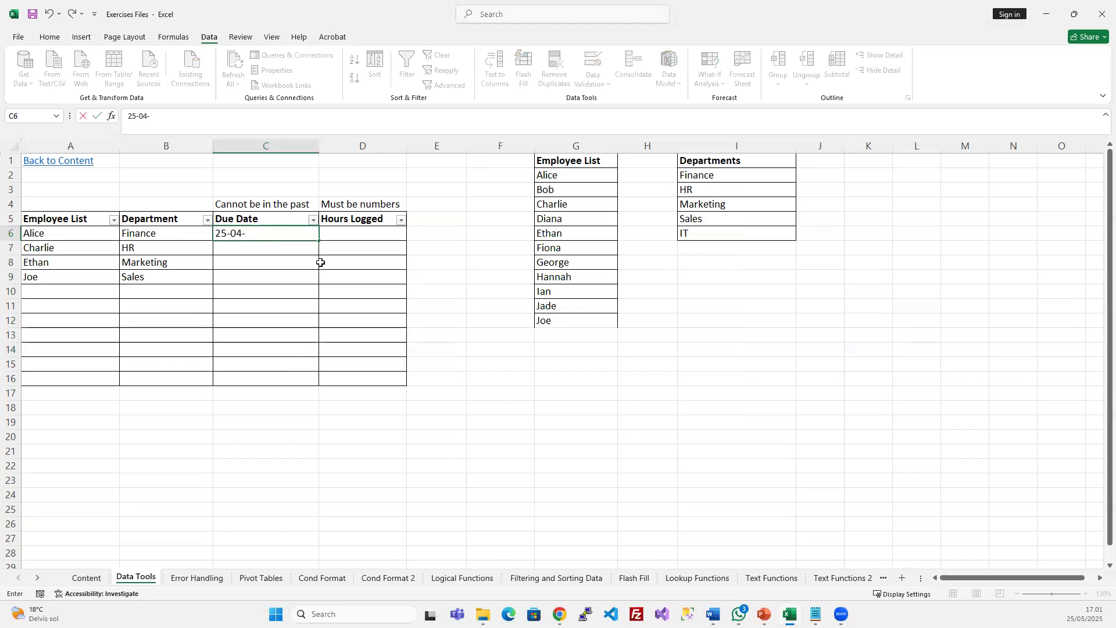
pyautogui.write('5')
pyautogui.press('BackSpace')
pyautogui.press('BackSpace')
pyautogui.write('5-2025')
pyautogui.press('Return')
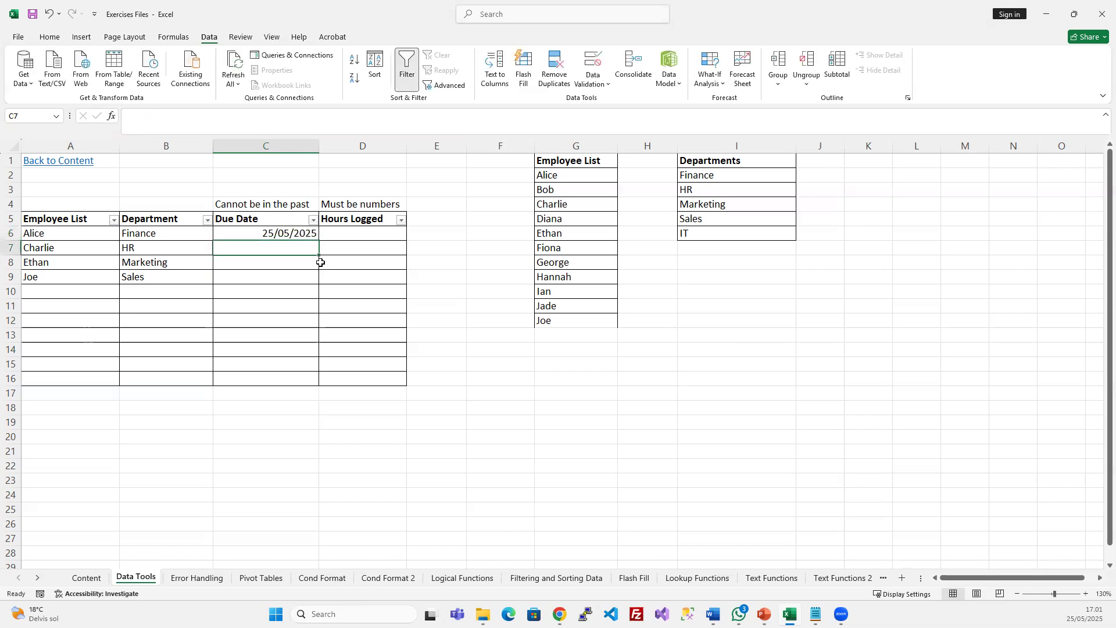
pyautogui.click(295, 235)
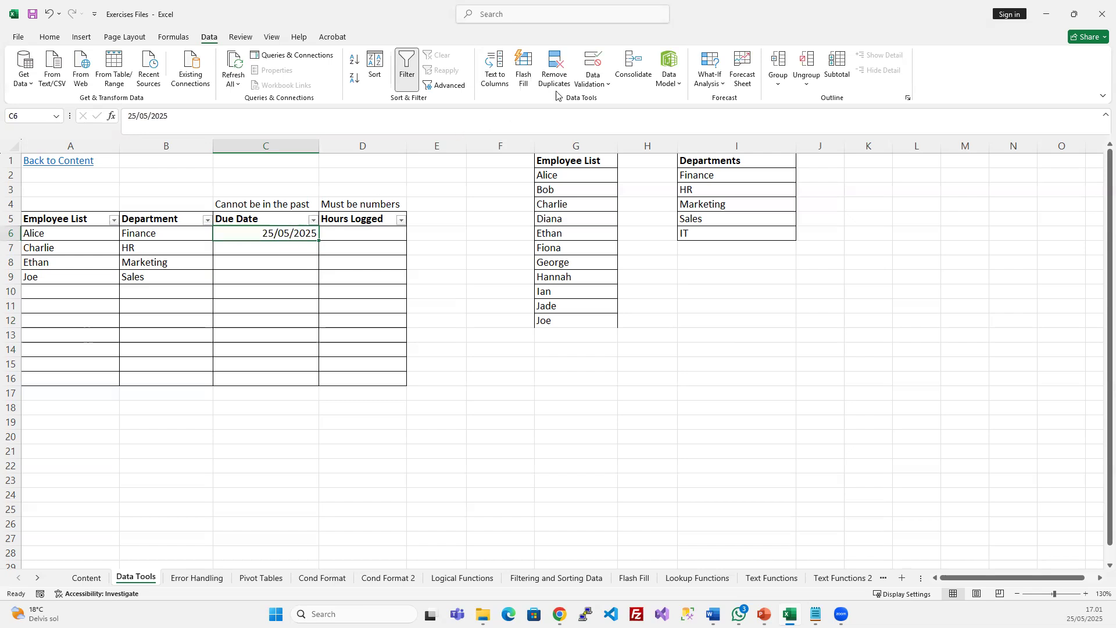
# Review C6's date comparison options (between, not between) and close without saving changes
pyautogui.click(598, 58)
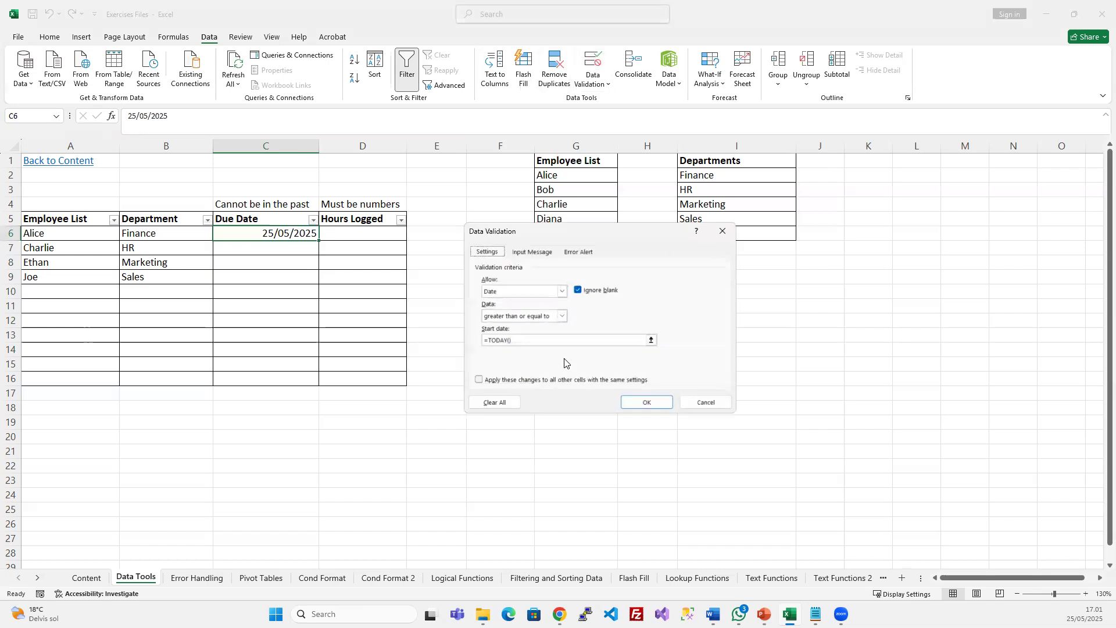
pyautogui.click(561, 315)
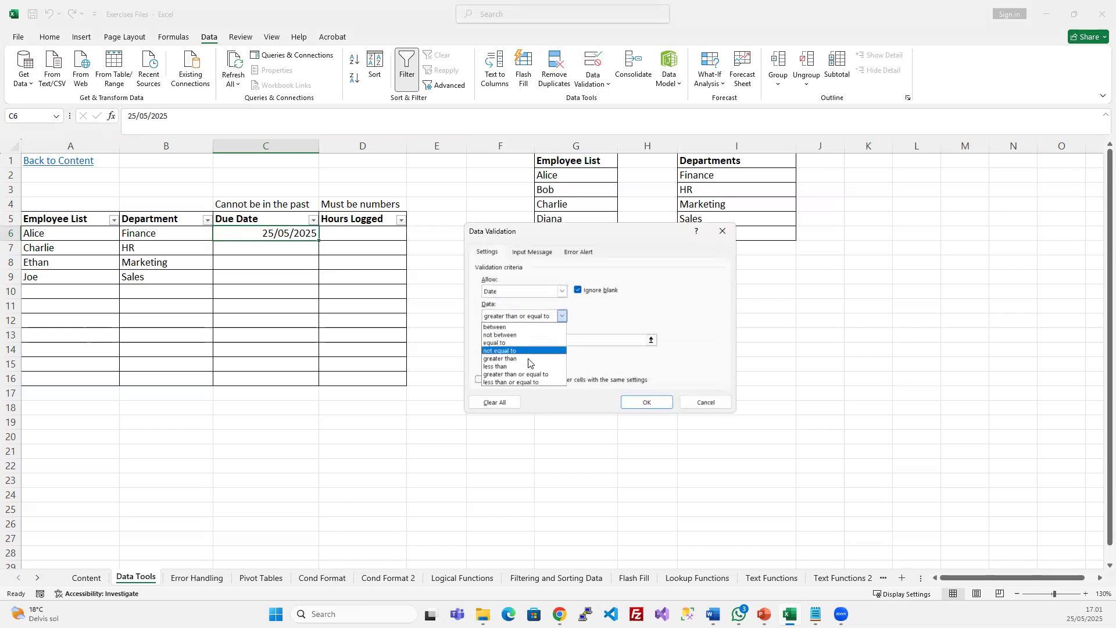
pyautogui.click(519, 327)
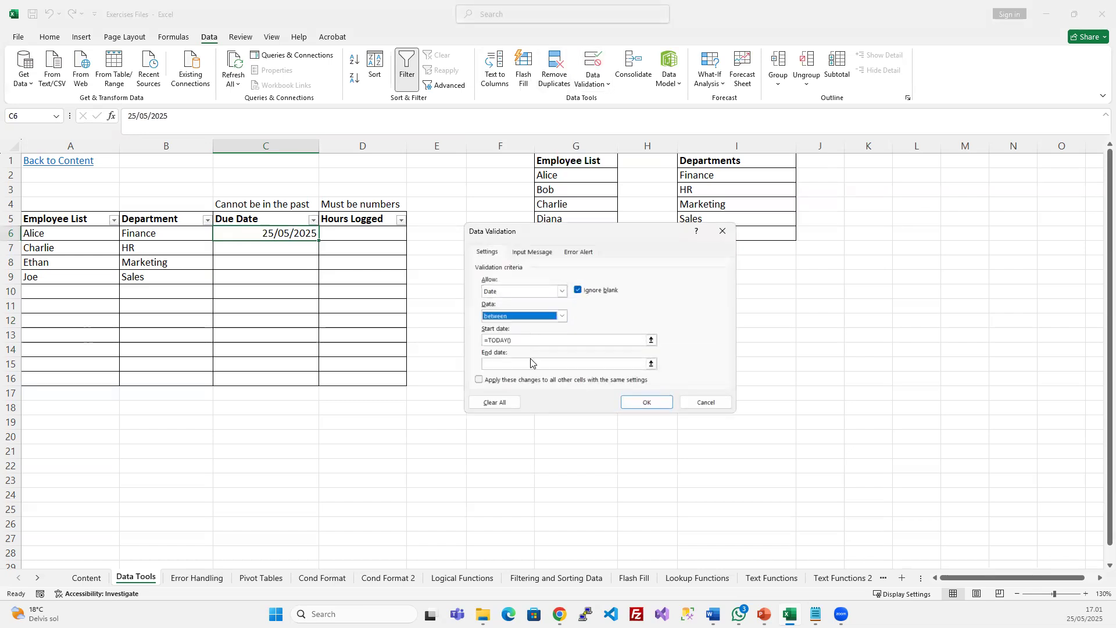
pyautogui.click(562, 316)
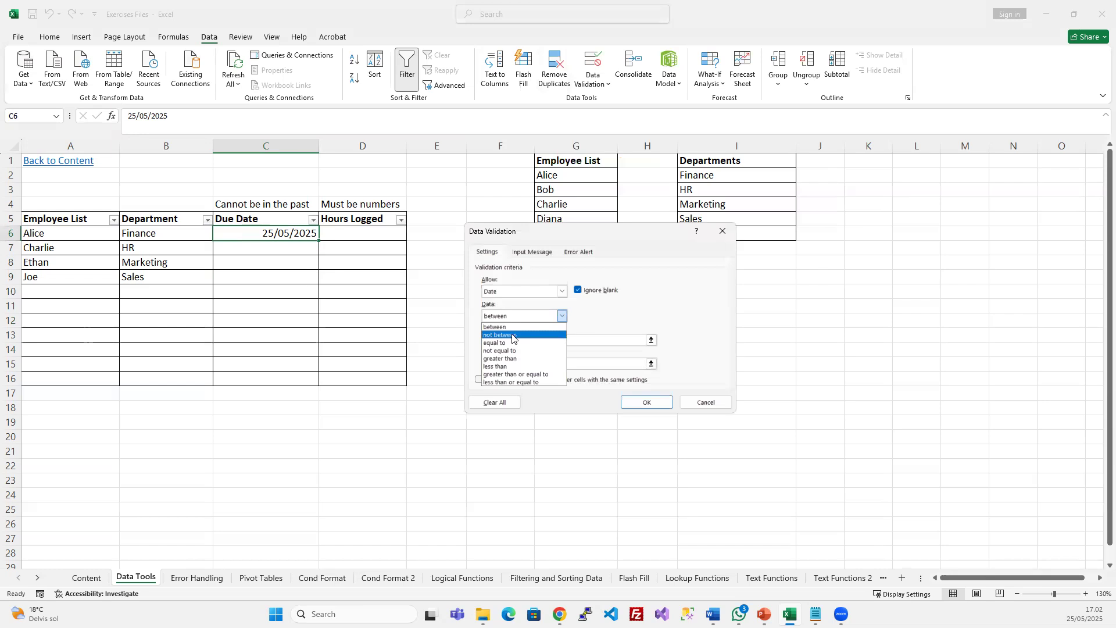
pyautogui.click(512, 336)
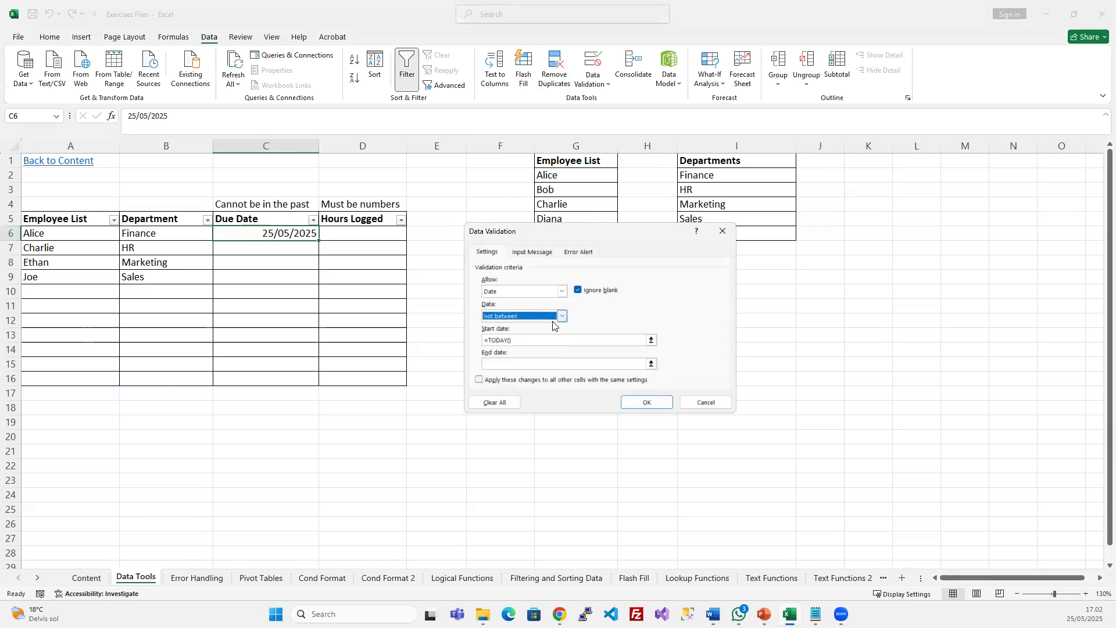
pyautogui.click(521, 341)
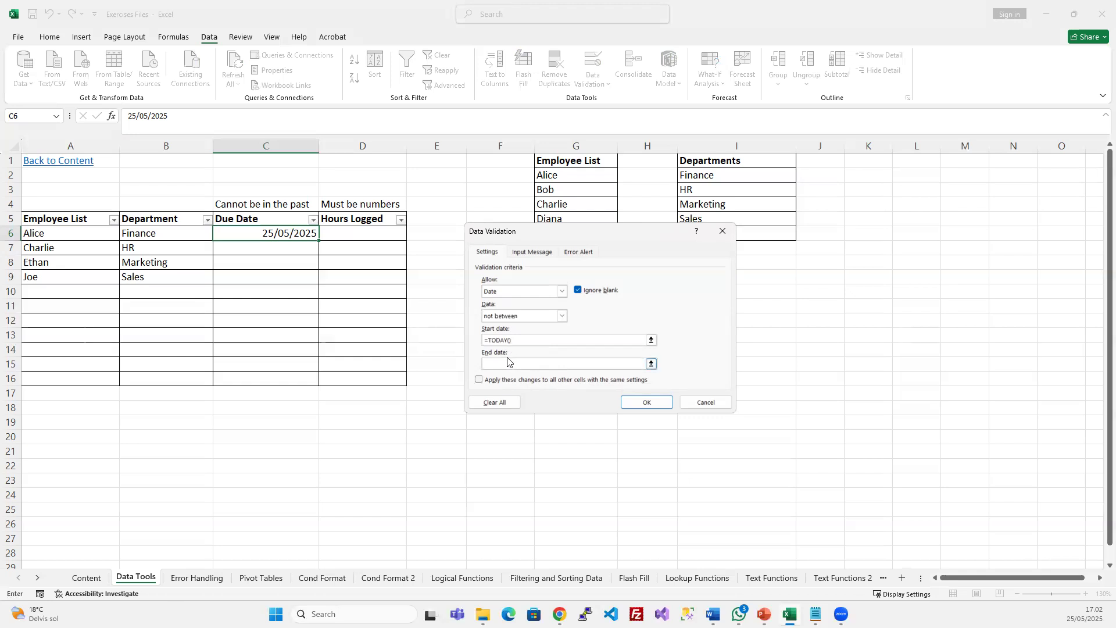
pyautogui.click(507, 361)
pyautogui.click(563, 316)
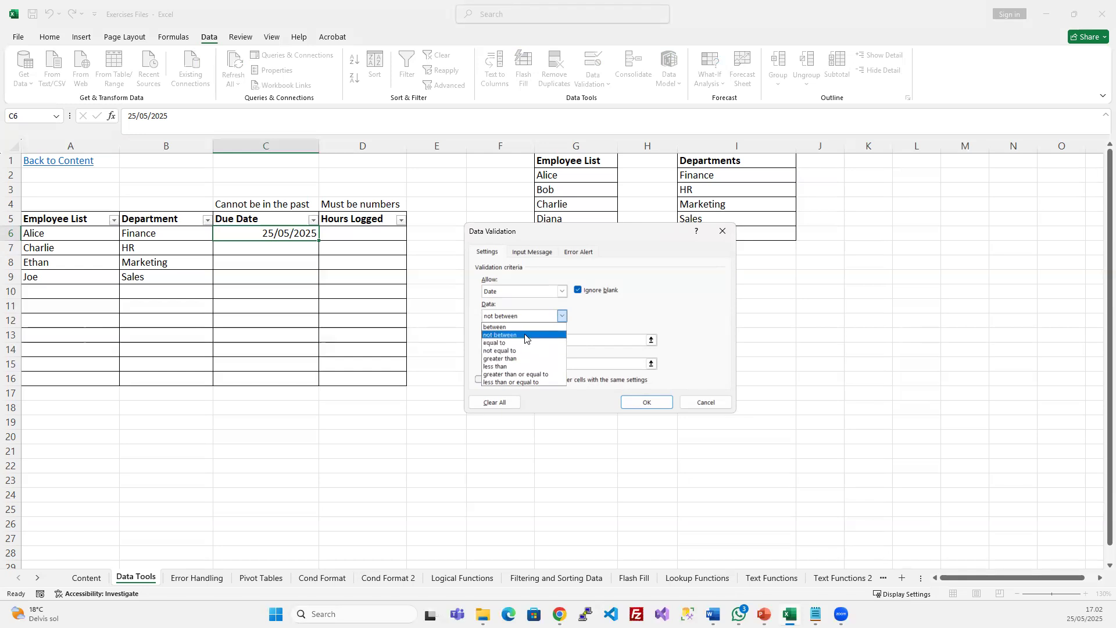
pyautogui.click(627, 318)
pyautogui.click(702, 409)
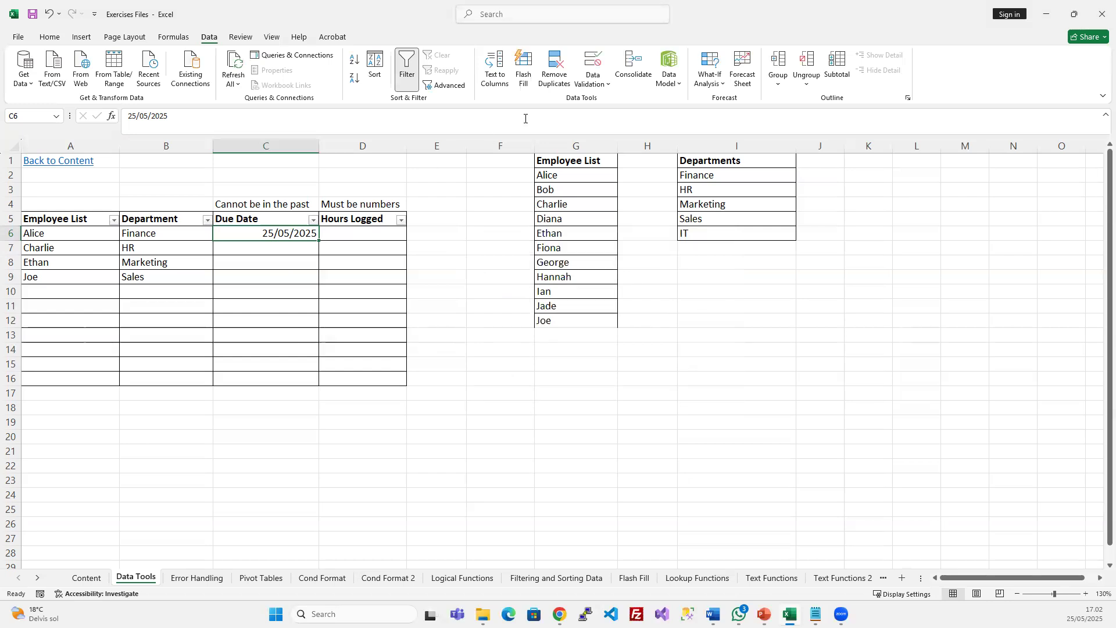
# Recheck C6's validation unchanged, then select the name cells A6:A16
pyautogui.click(593, 63)
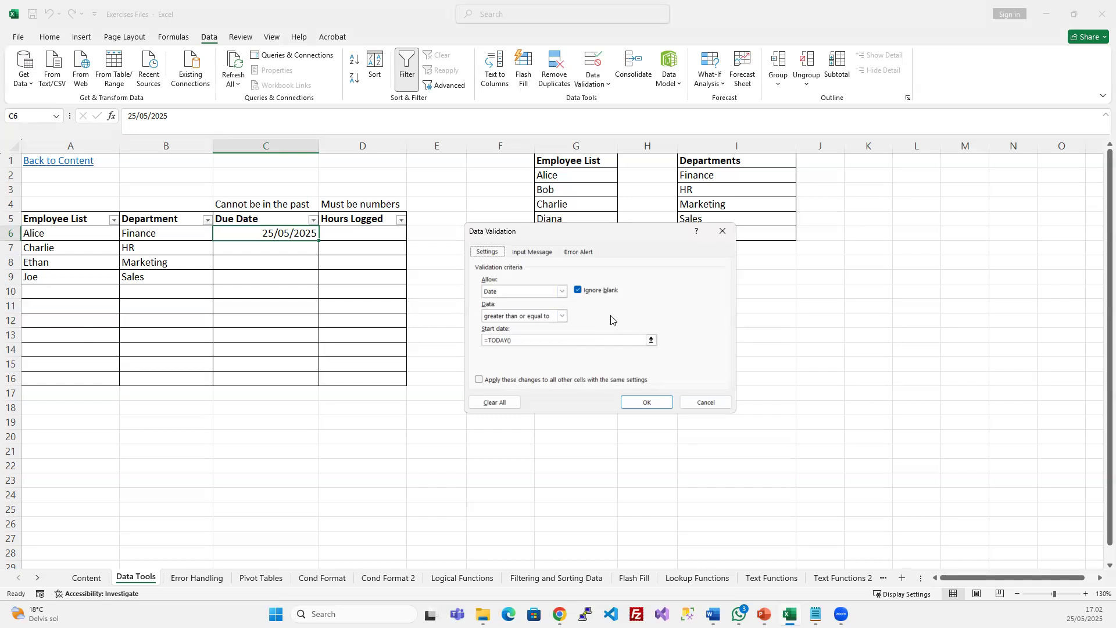
pyautogui.click(705, 401)
pyautogui.moveTo(80, 233); pyautogui.dragTo(76, 385)
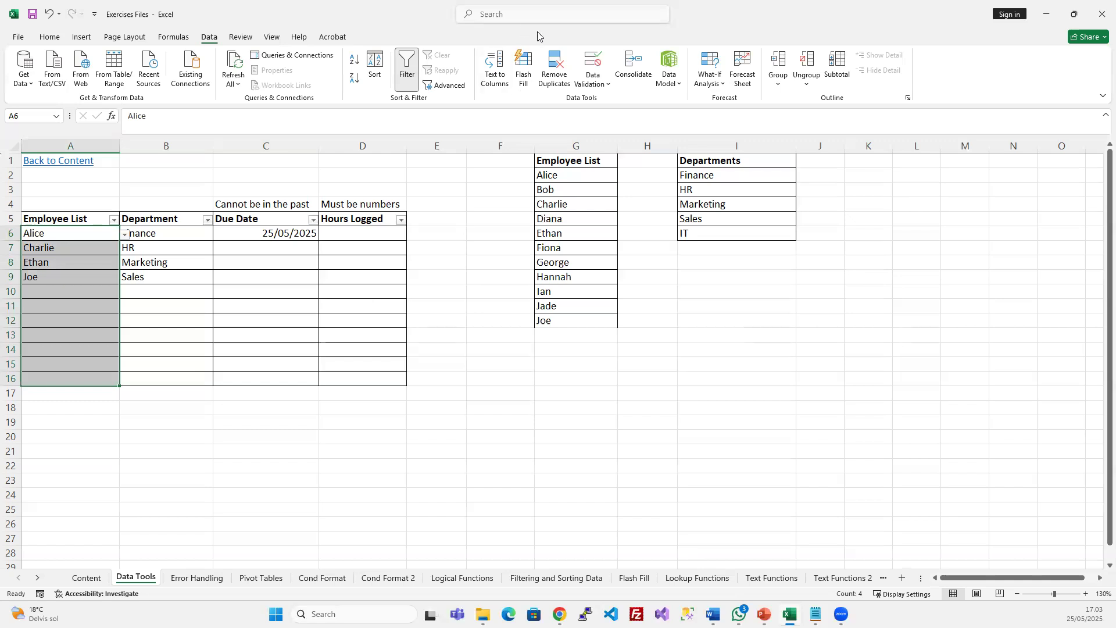
pyautogui.click(594, 59)
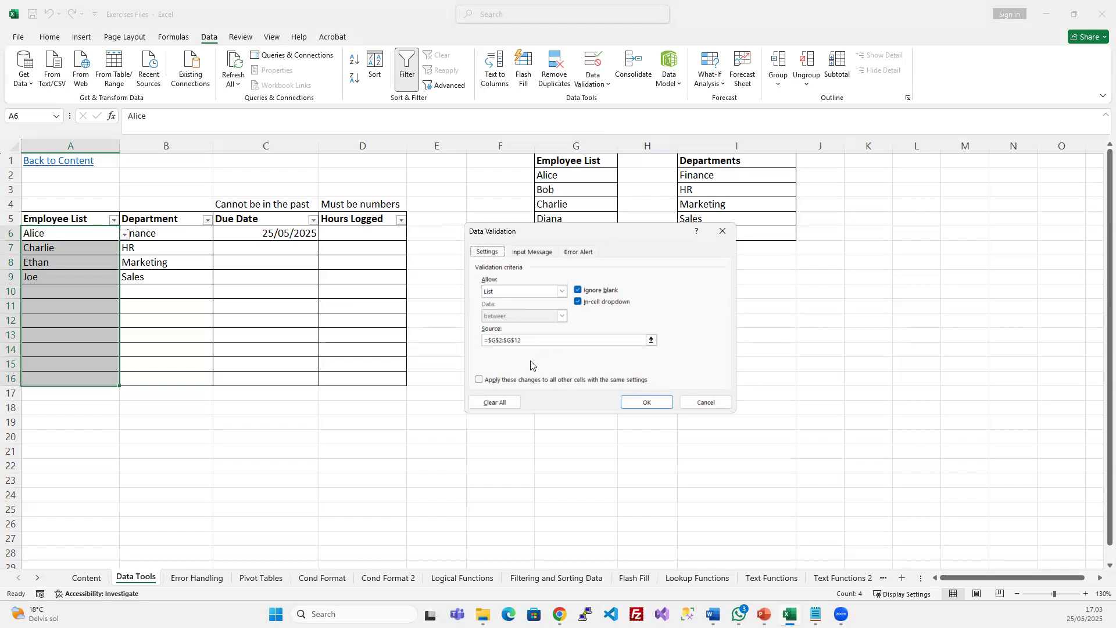
pyautogui.click(541, 343)
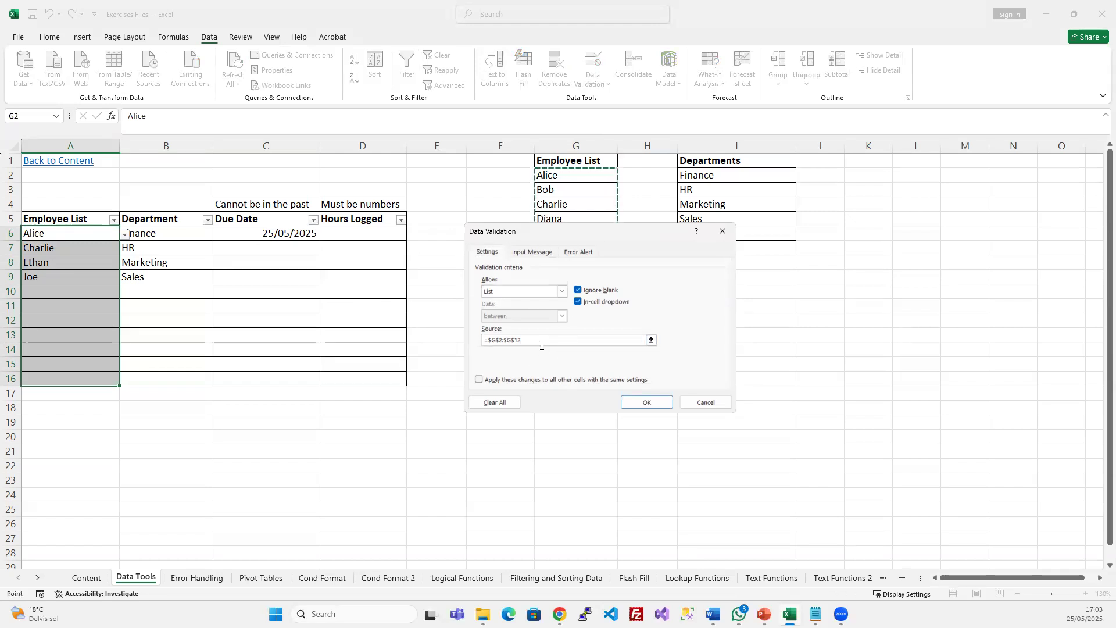
pyautogui.click(706, 401)
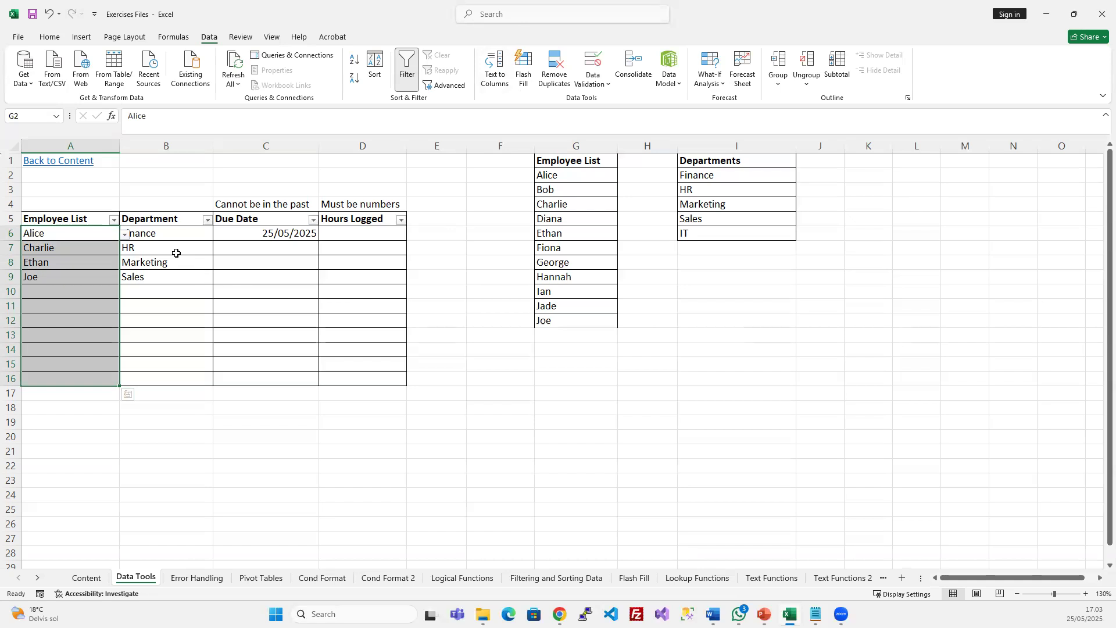
pyautogui.moveTo(160, 233); pyautogui.dragTo(160, 377)
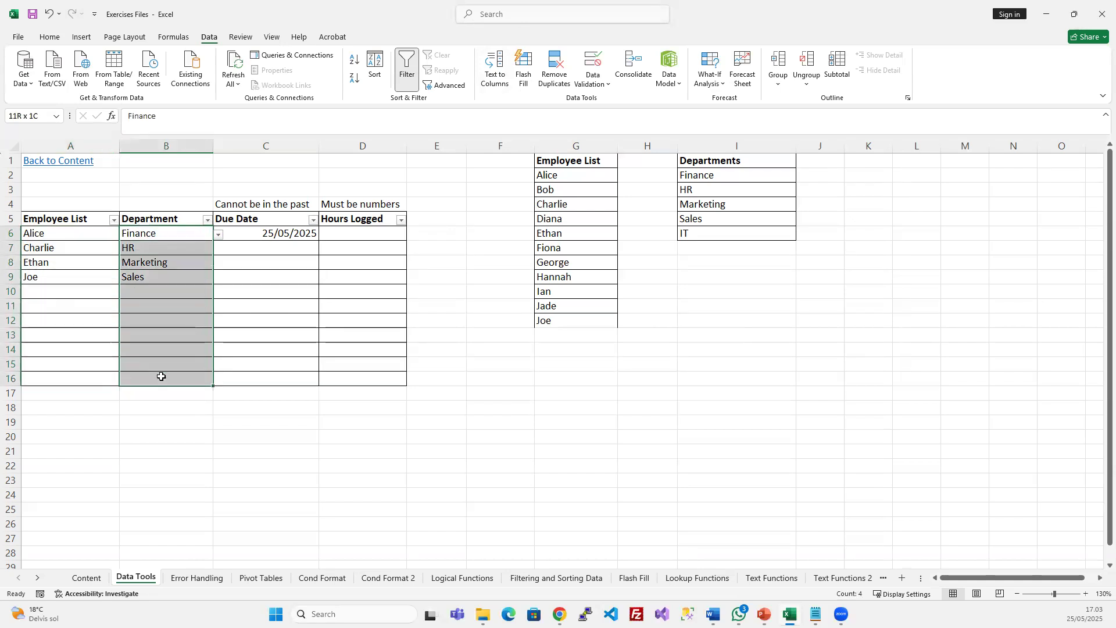
pyautogui.click(94, 233)
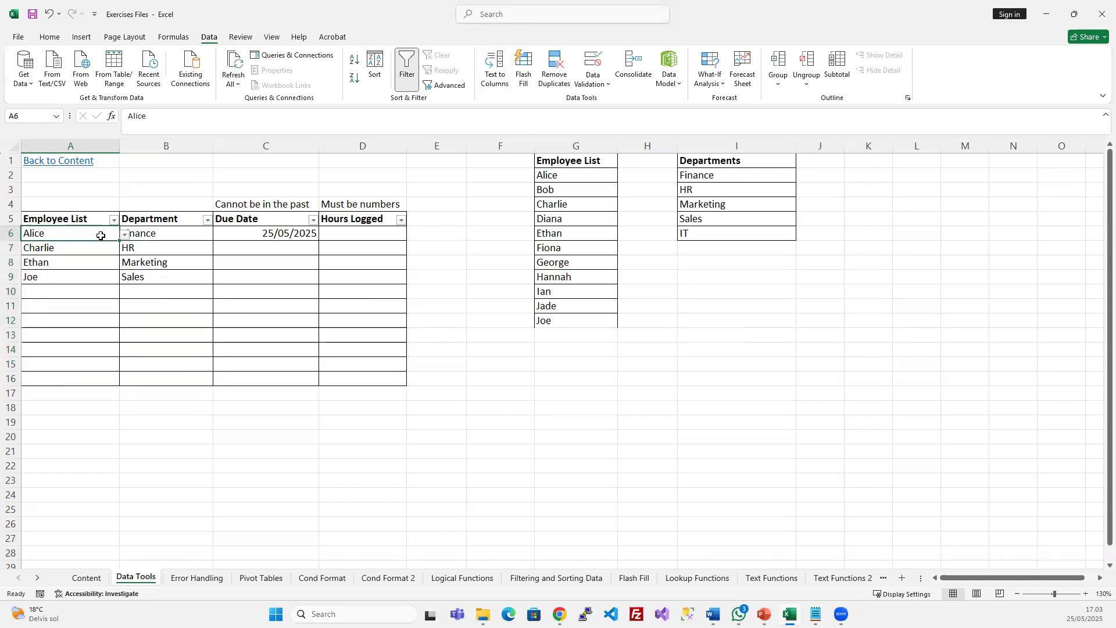
pyautogui.click(554, 69)
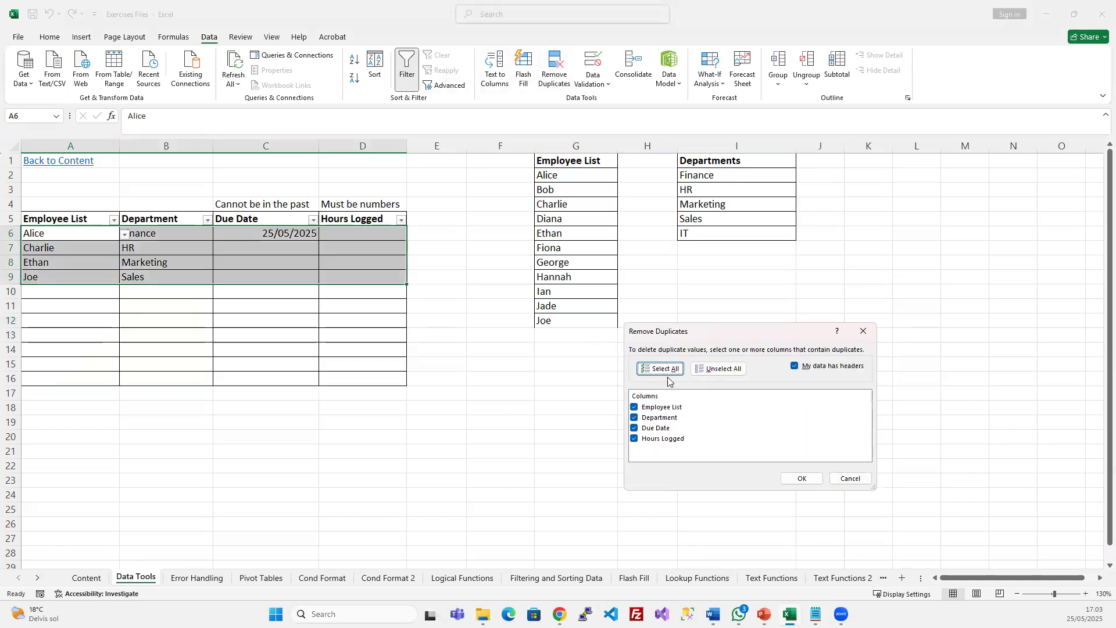
pyautogui.click(861, 331)
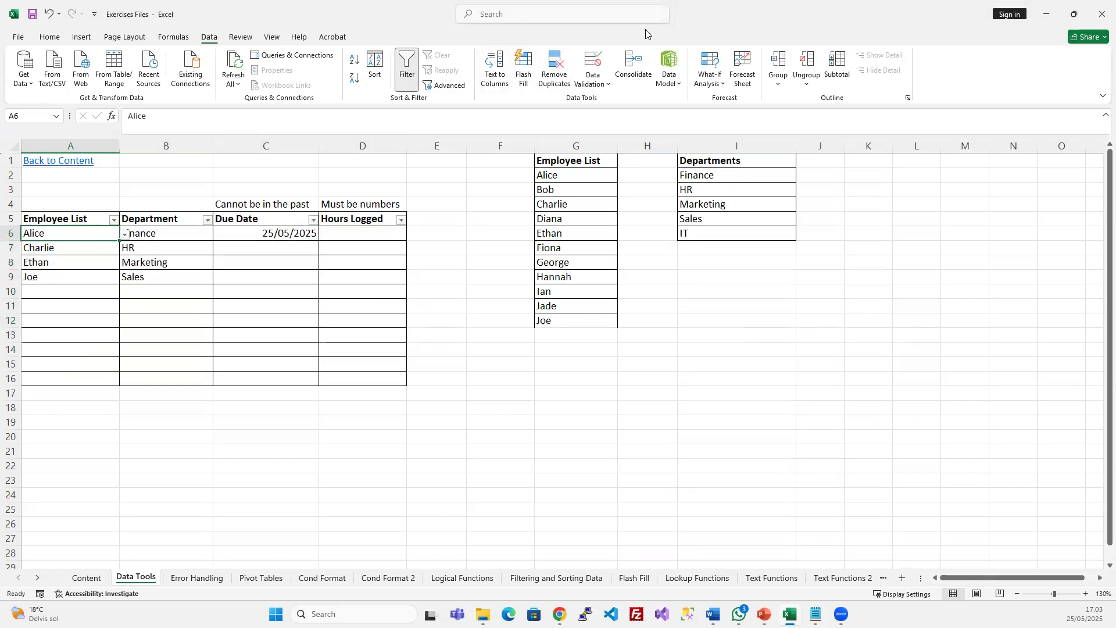
pyautogui.click(592, 61)
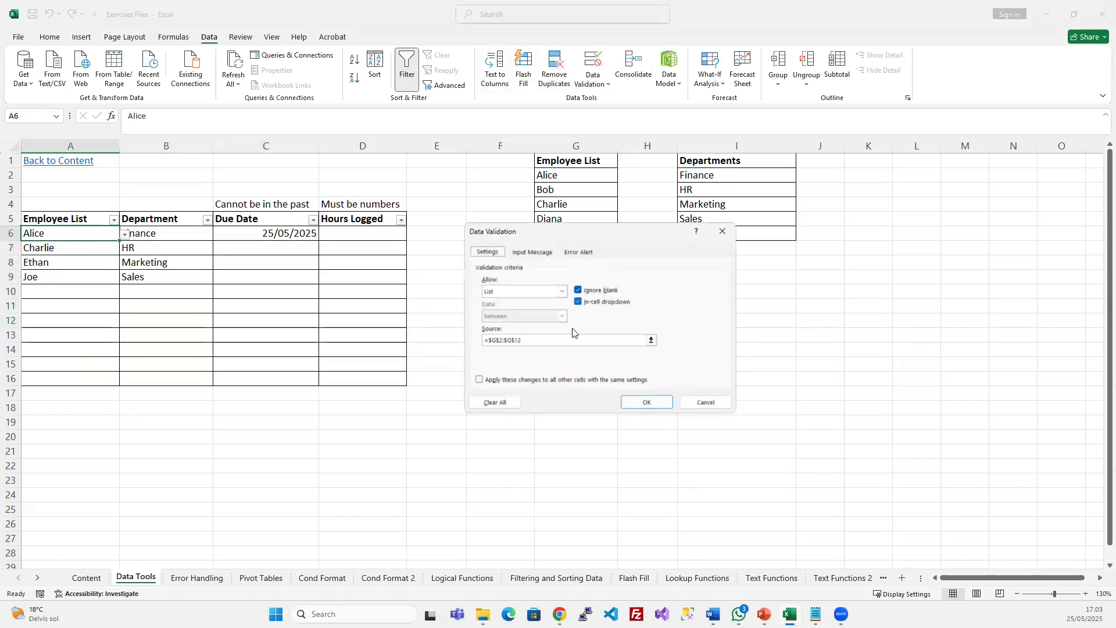
pyautogui.click(532, 340)
pyautogui.moveTo(617, 233); pyautogui.dragTo(840, 204)
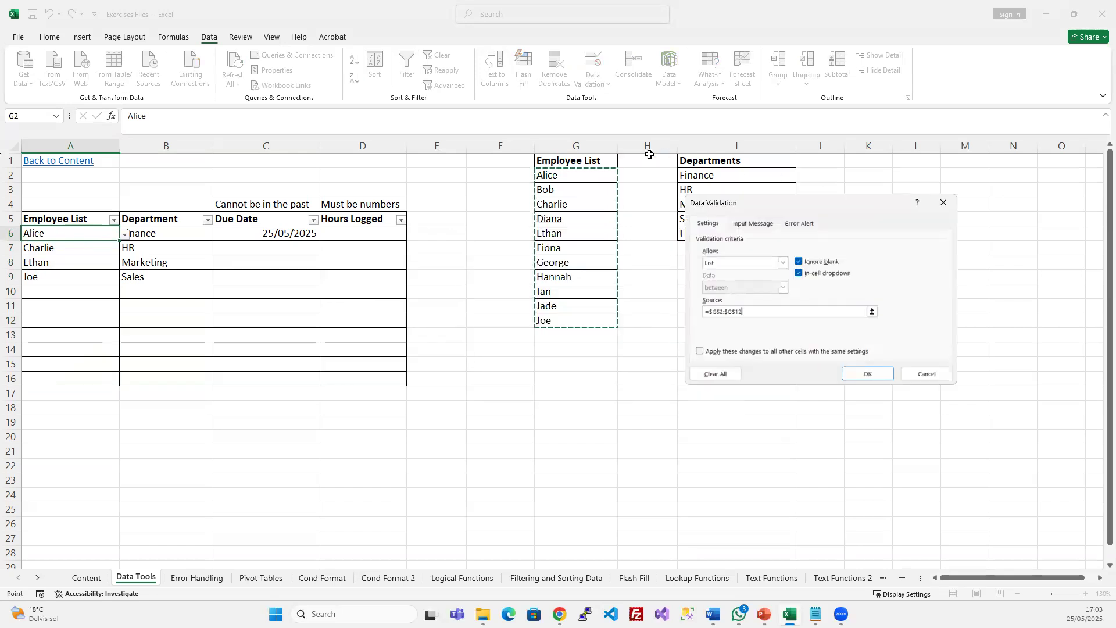
pyautogui.click(928, 374)
pyautogui.moveTo(186, 235); pyautogui.dragTo(162, 381)
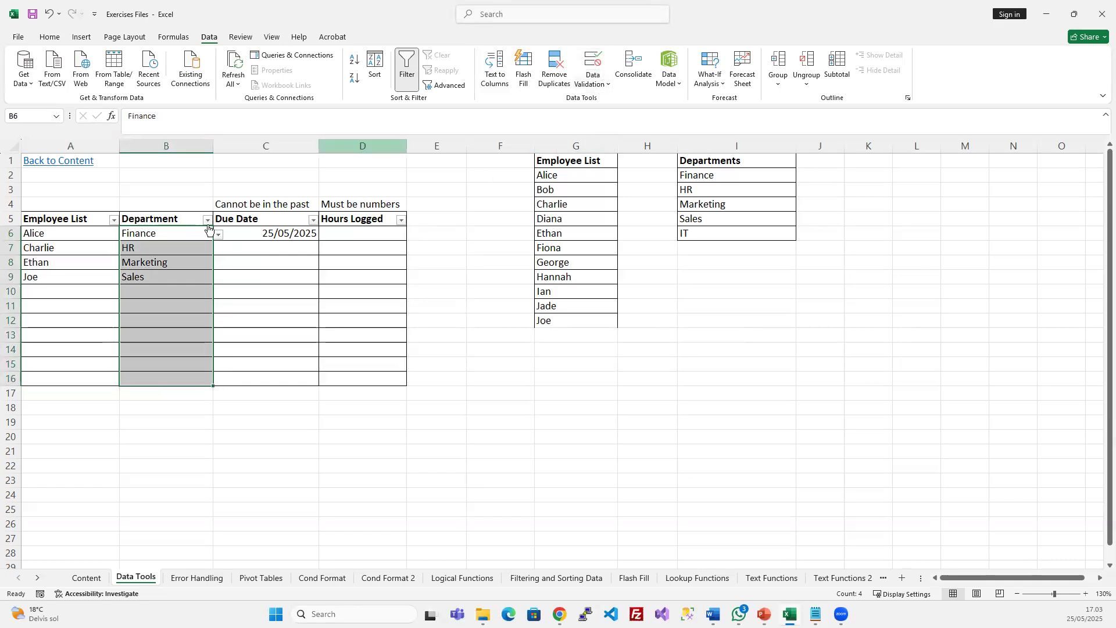
# Clear all existing validation from Department cells B6:B16
pyautogui.moveTo(153, 235); pyautogui.dragTo(147, 383)
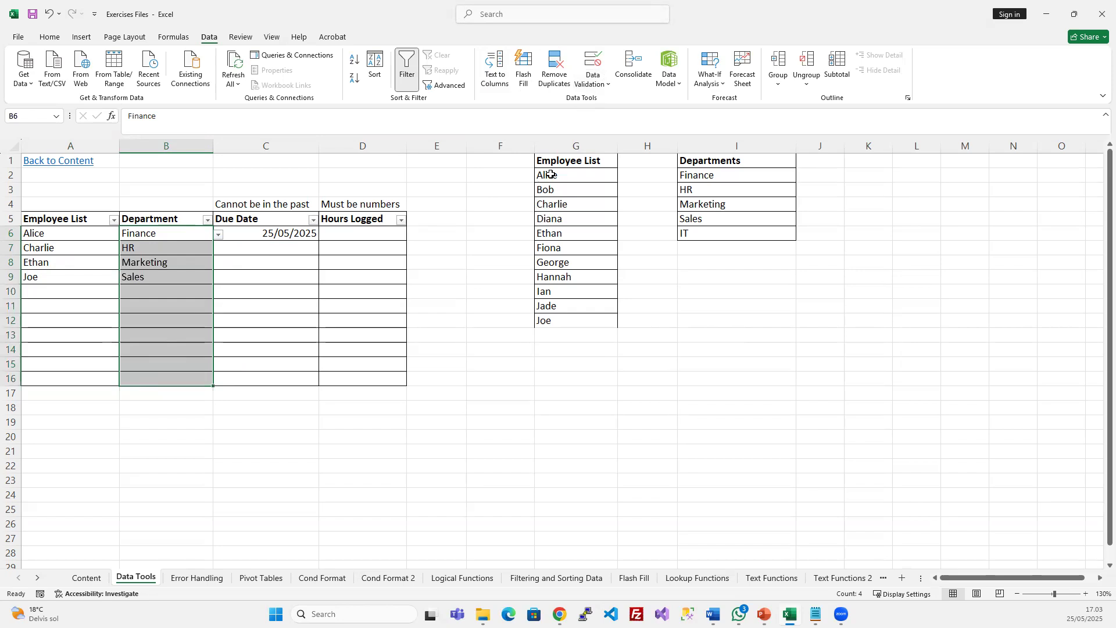
pyautogui.click(592, 66)
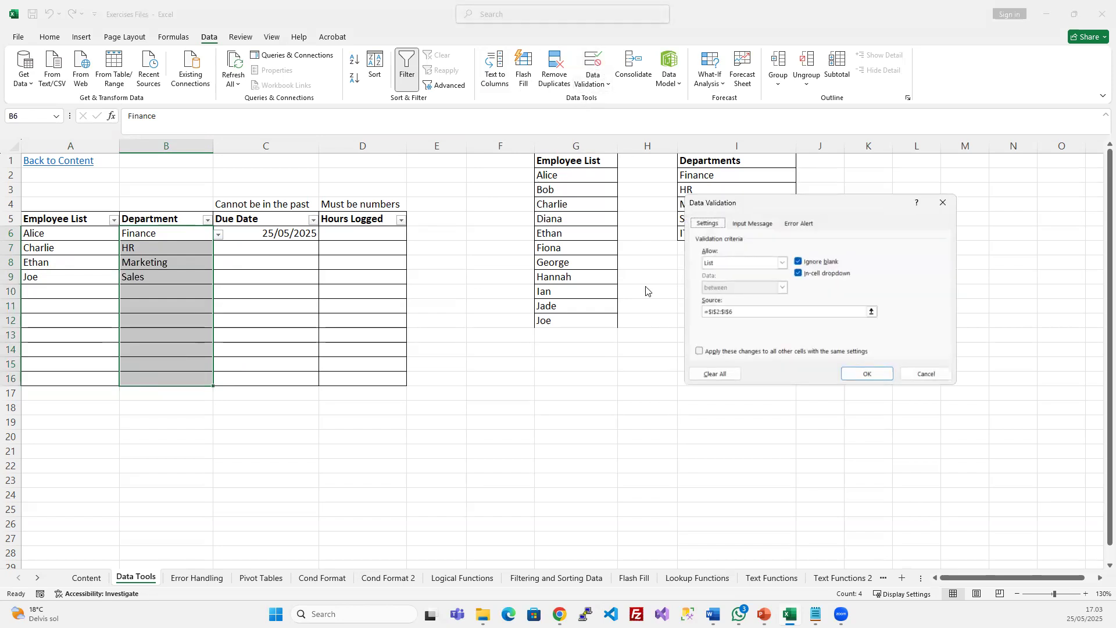
pyautogui.click(713, 375)
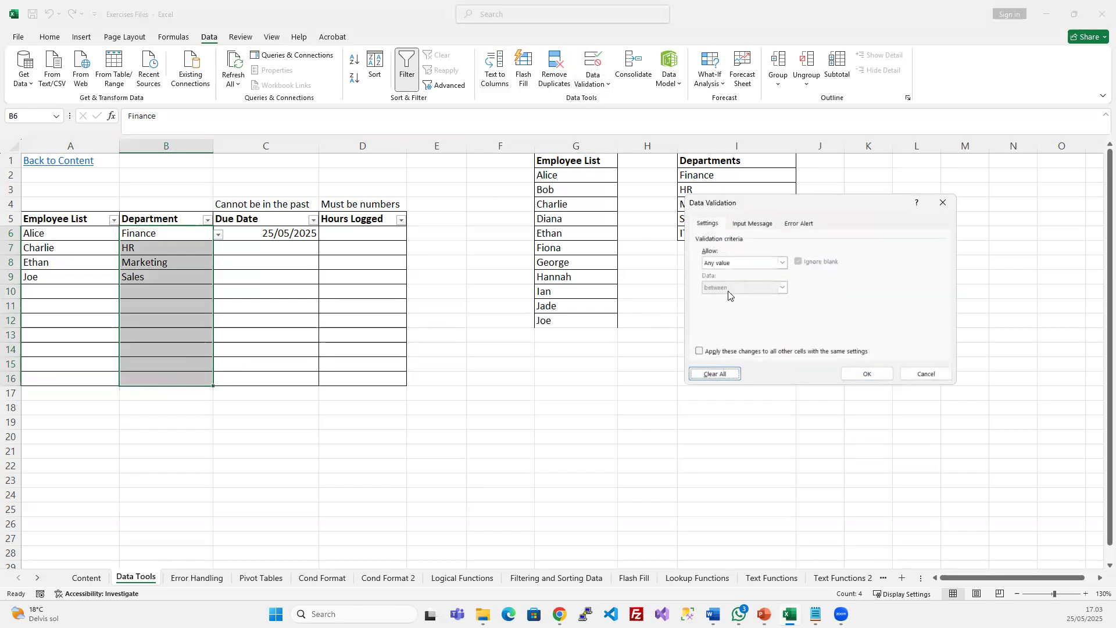
pyautogui.click(857, 375)
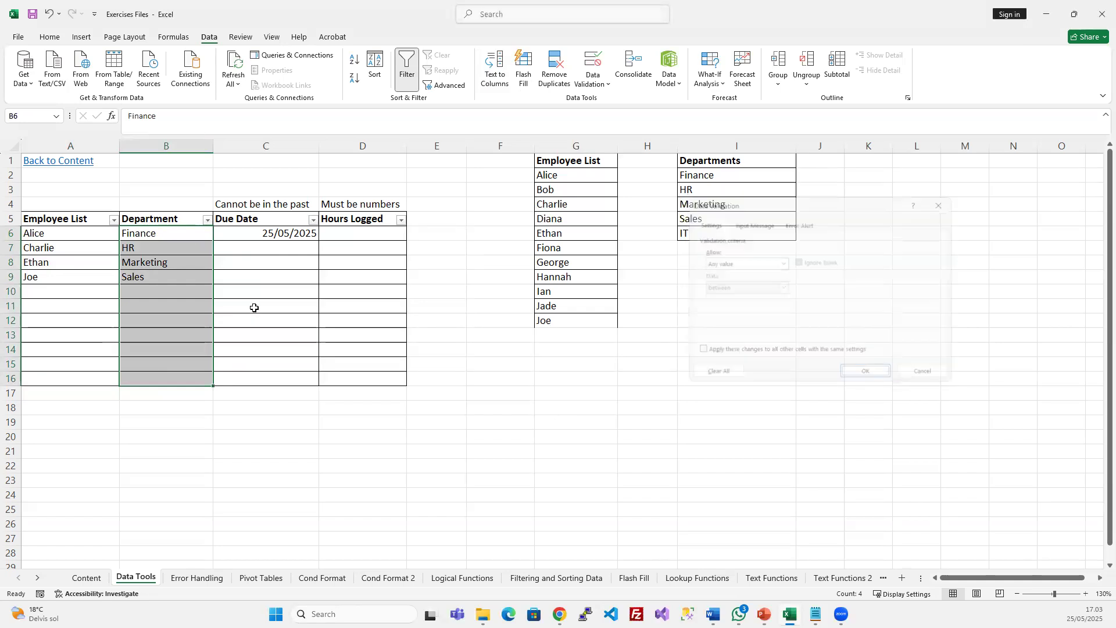
# Set B6:B16 to a List validation with source Finance;HR;Marketing;Sales;IT
pyautogui.click(596, 61)
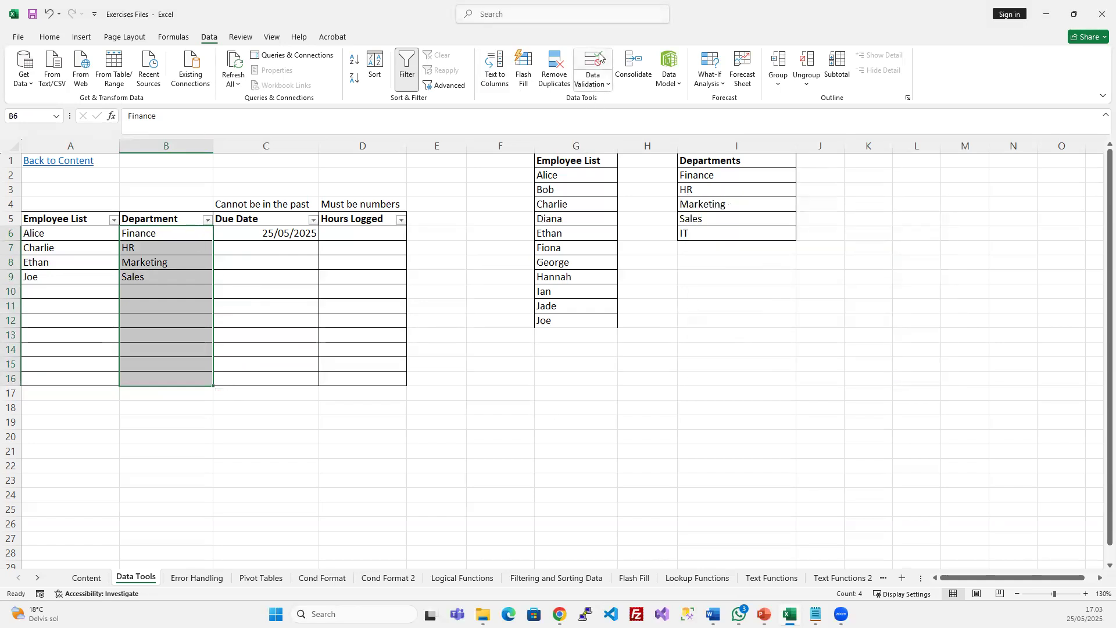
pyautogui.click(783, 263)
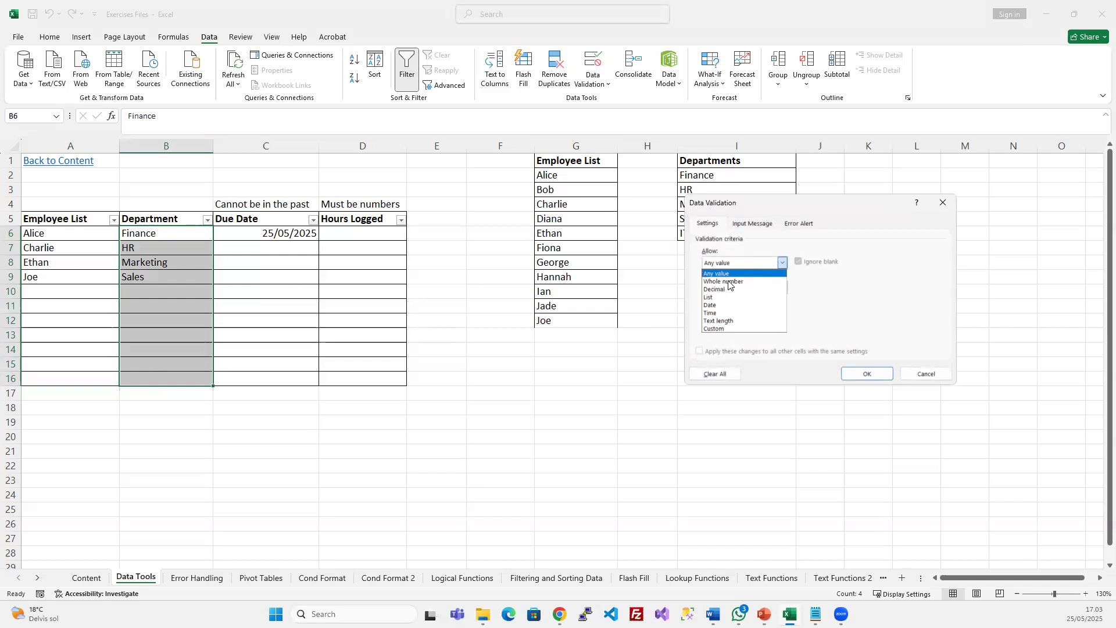
pyautogui.click(720, 297)
pyautogui.moveTo(767, 201); pyautogui.dragTo(568, 297)
pyautogui.click(489, 405)
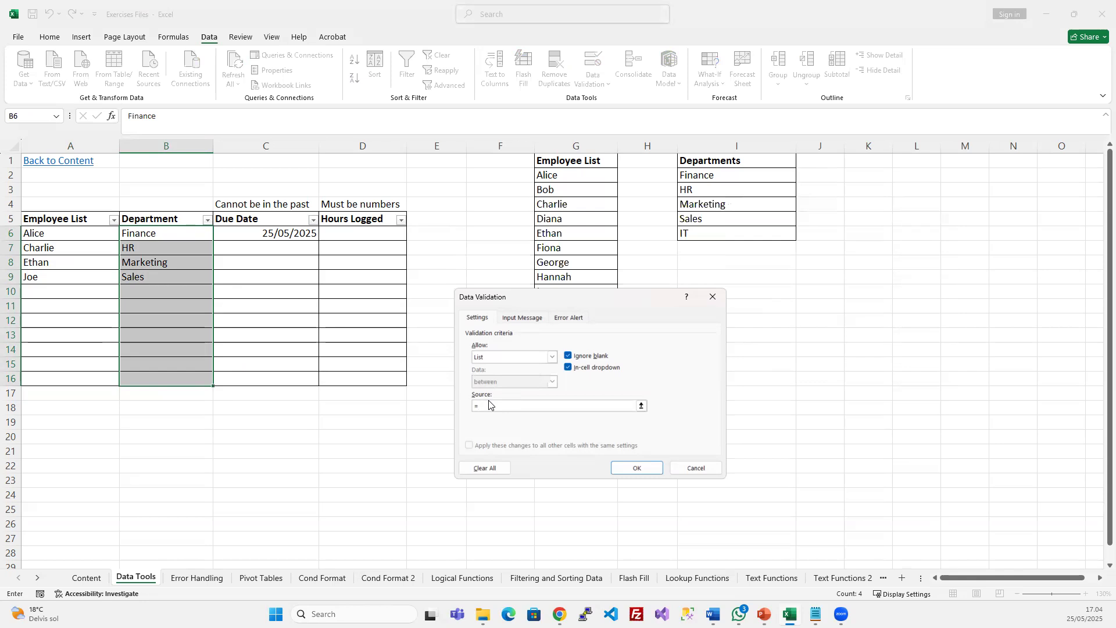
pyautogui.write('Fi')
pyautogui.press('BackSpace')
pyautogui.press('BackSpace')
pyautogui.write('Finance')
pyautogui.write(';HR;Marketing;Sales;IT')
pyautogui.click(636, 468)
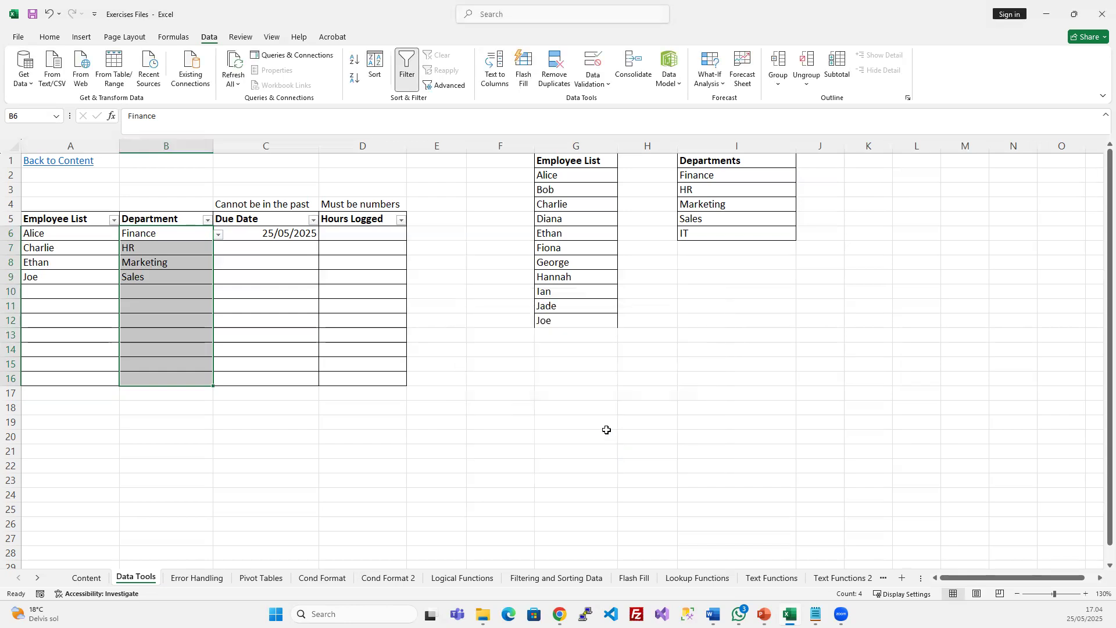
pyautogui.click(178, 238)
pyautogui.click(219, 234)
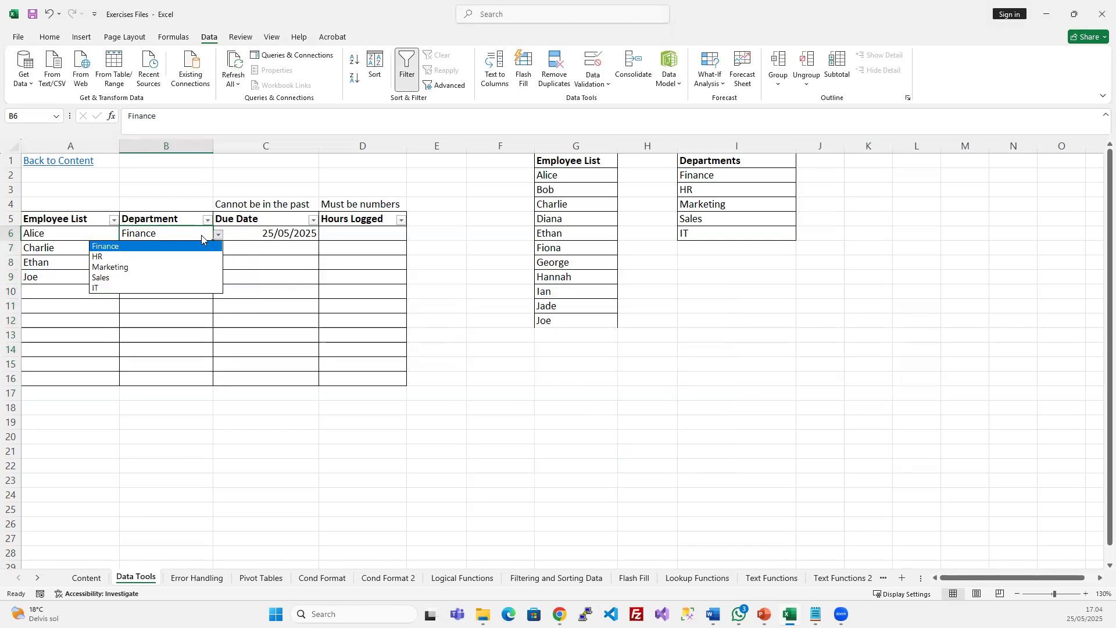
pyautogui.moveTo(69, 234); pyautogui.dragTo(51, 375)
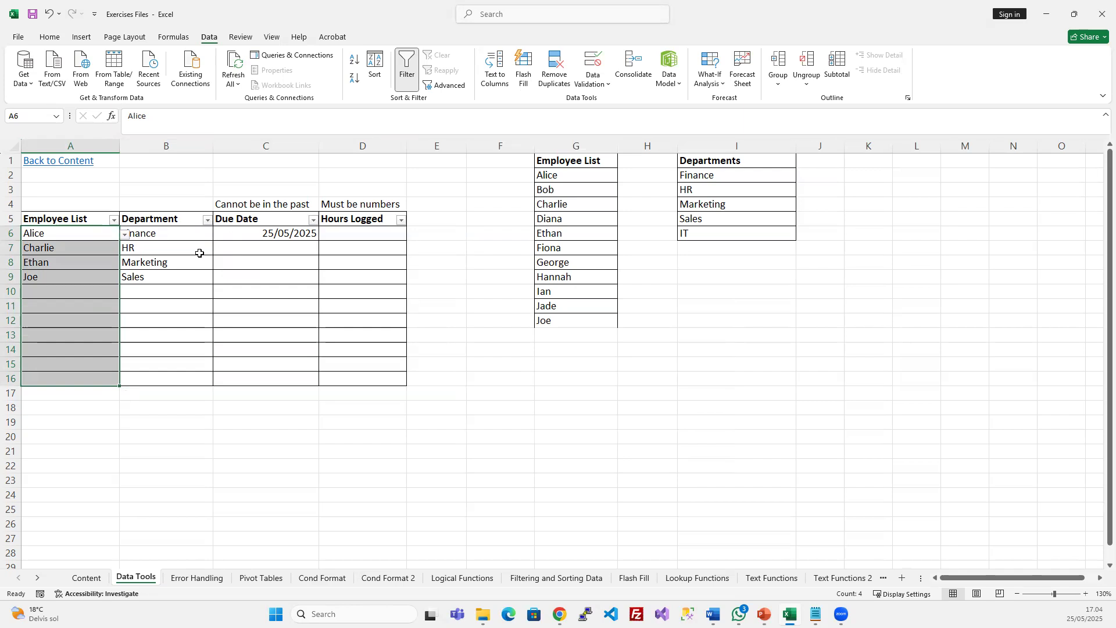
pyautogui.click(148, 234)
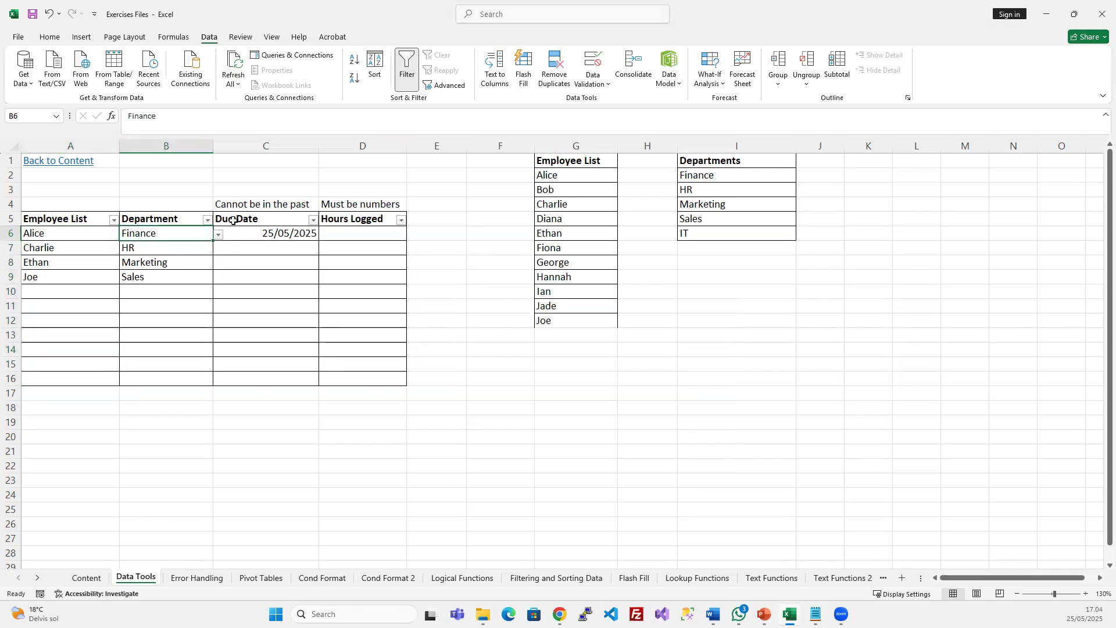
pyautogui.click(589, 58)
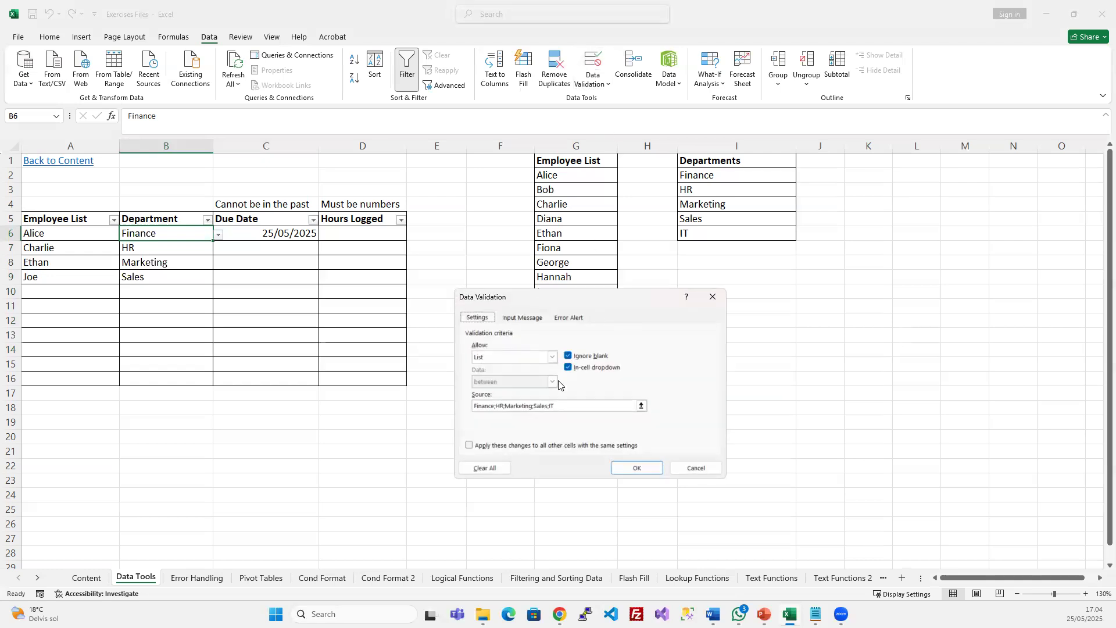
pyautogui.click(570, 403)
pyautogui.doubleClick(543, 406)
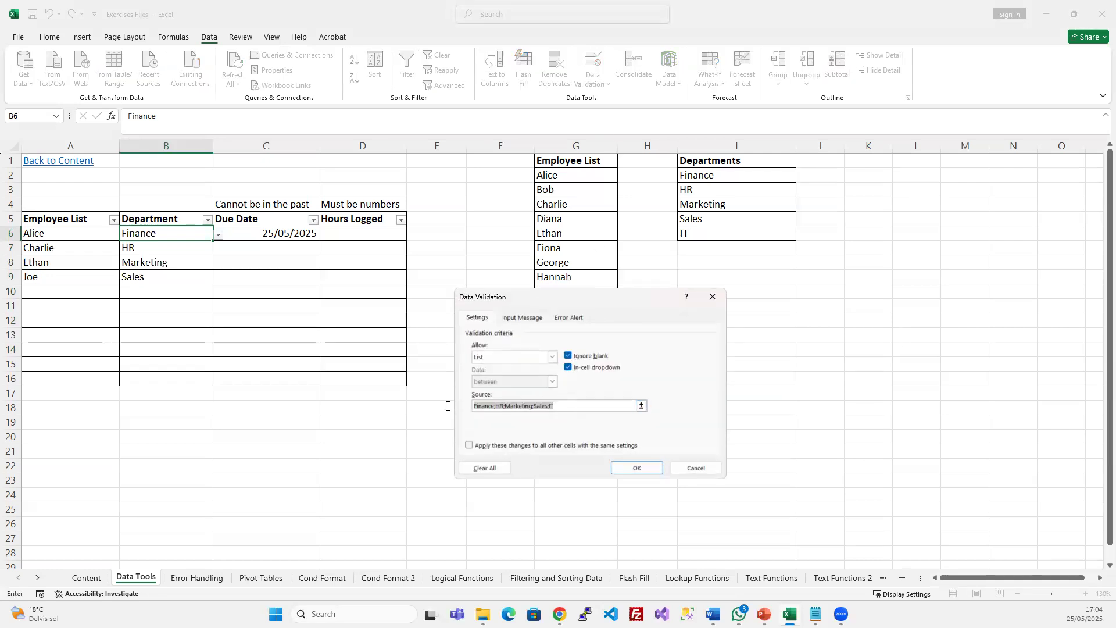
pyautogui.moveTo(567, 406); pyautogui.dragTo(472, 406)
pyautogui.click(569, 407)
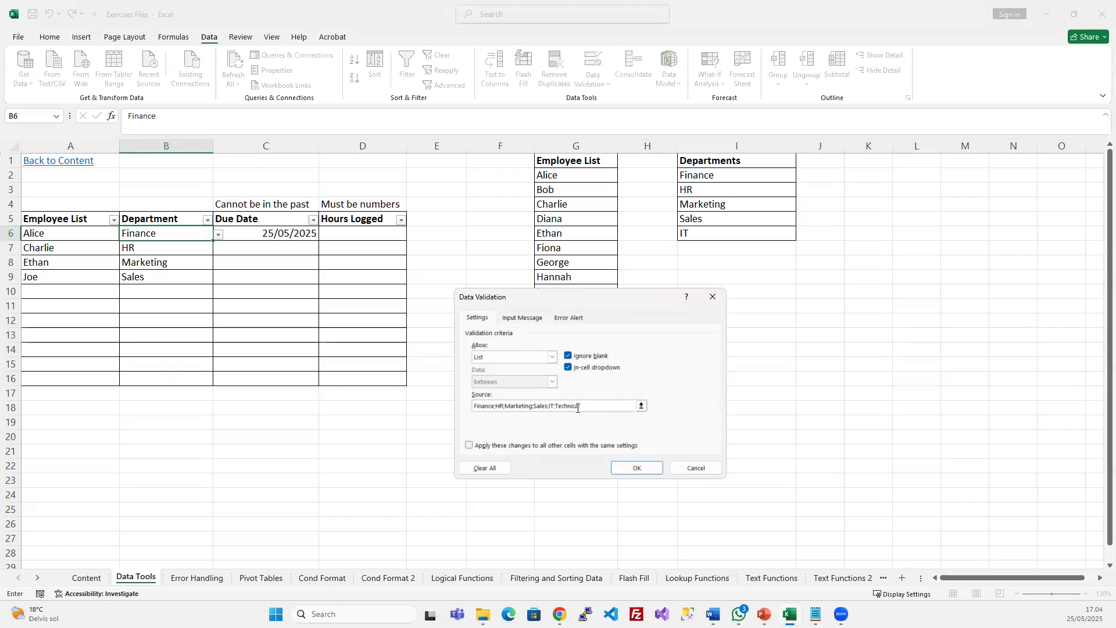
pyautogui.click(625, 466)
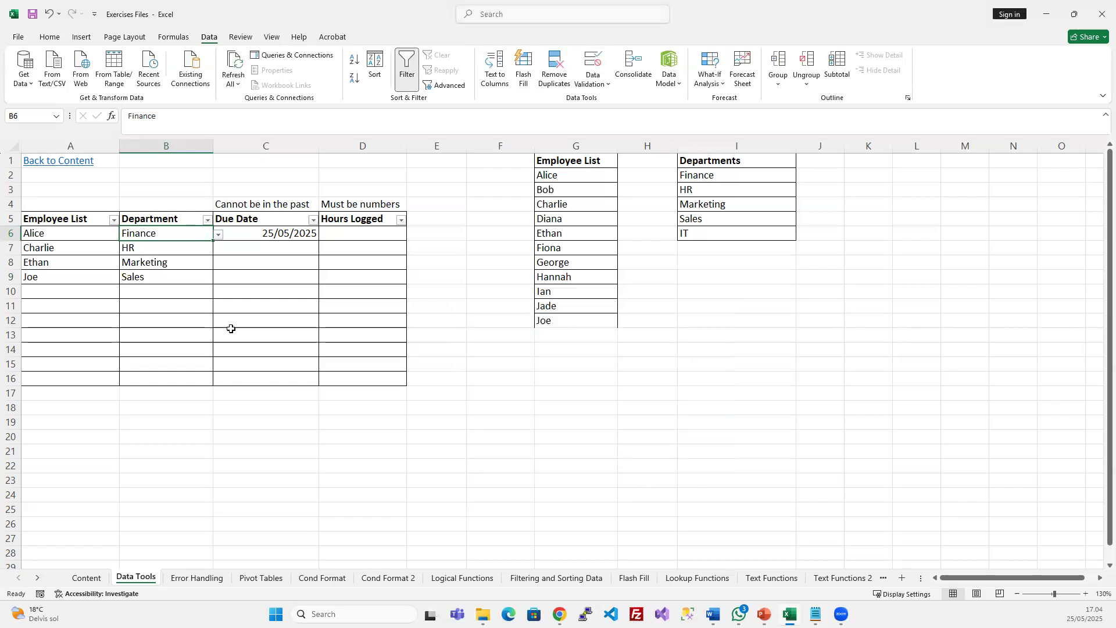
pyautogui.click(218, 234)
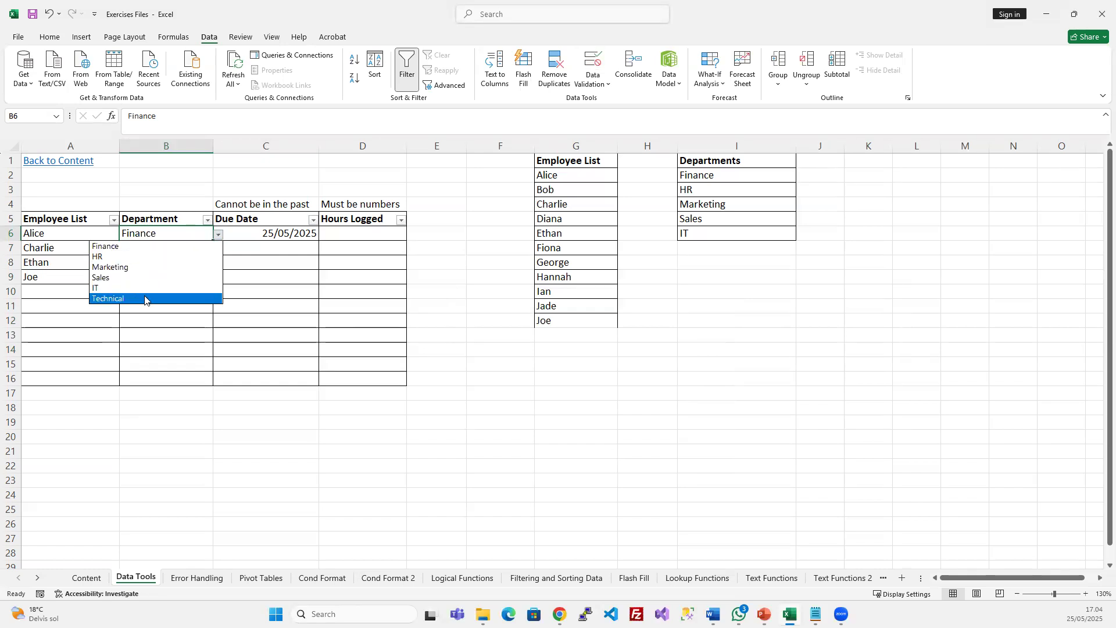
pyautogui.click(139, 349)
pyautogui.click(160, 320)
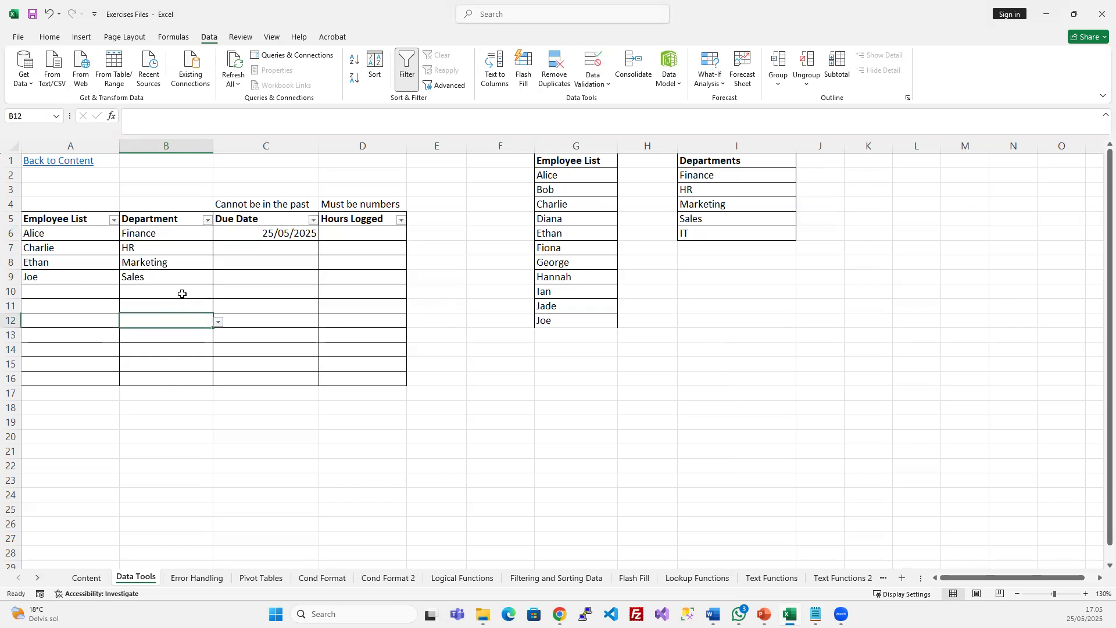
pyautogui.click(219, 322)
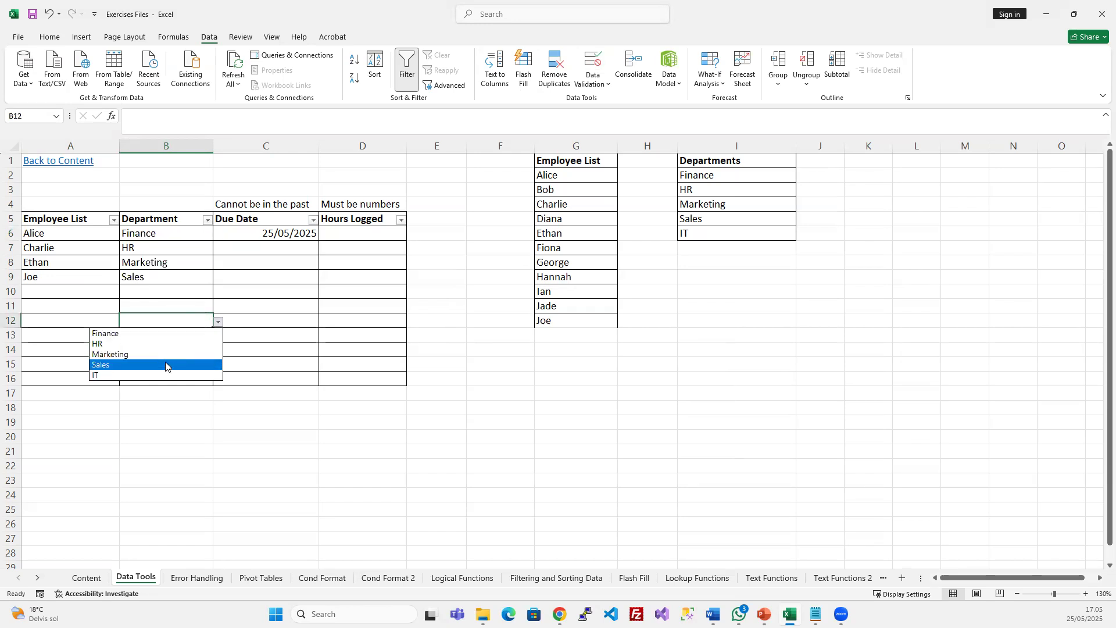
pyautogui.click(189, 320)
pyautogui.click(219, 321)
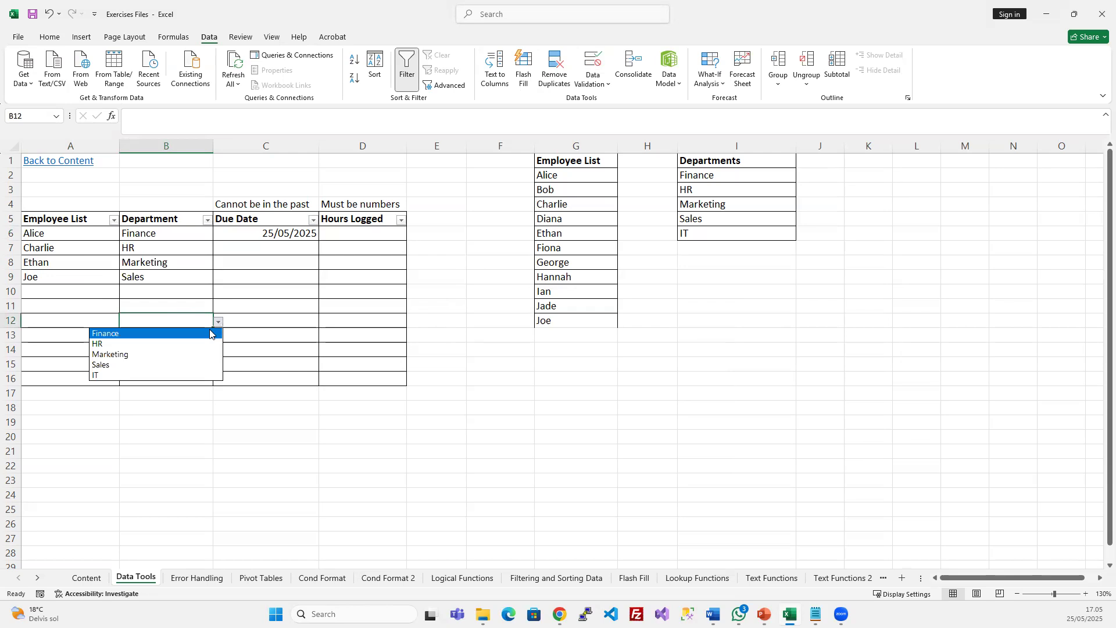
pyautogui.click(218, 320)
pyautogui.click(210, 235)
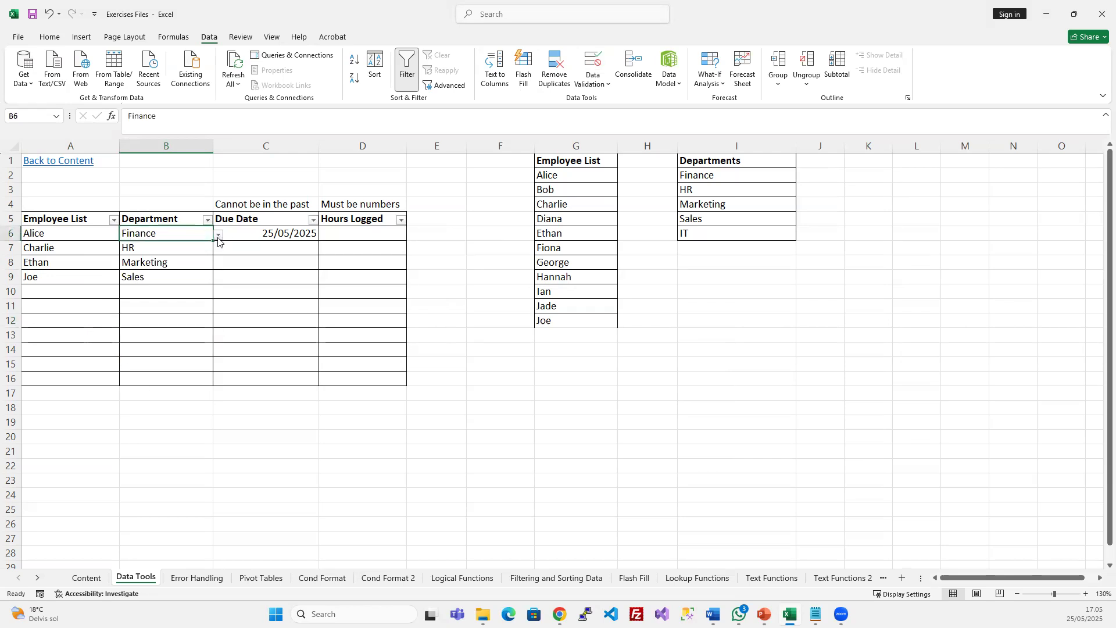
pyautogui.click(219, 235)
pyautogui.click(187, 249)
pyautogui.click(187, 249)
pyautogui.click(219, 249)
pyautogui.click(146, 236)
pyautogui.click(153, 235)
# Copy B6 and use Paste Special to paste only its validation onto B7:B16
pyautogui.moveTo(176, 248); pyautogui.dragTo(175, 375)
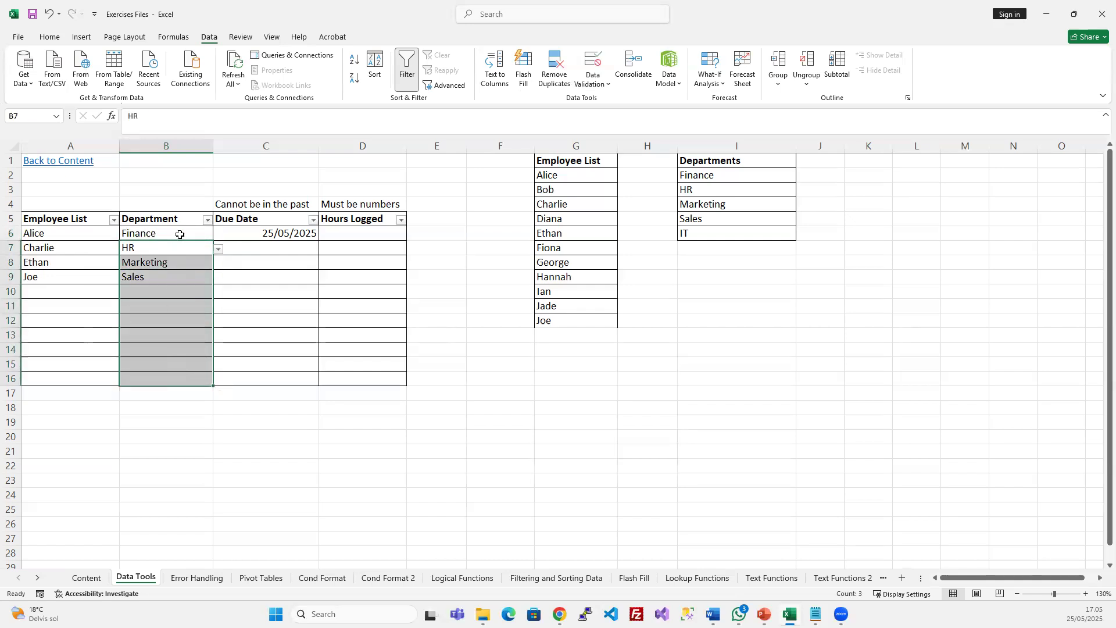
pyautogui.click(179, 234)
pyautogui.hotkey('ctrl', 'c')
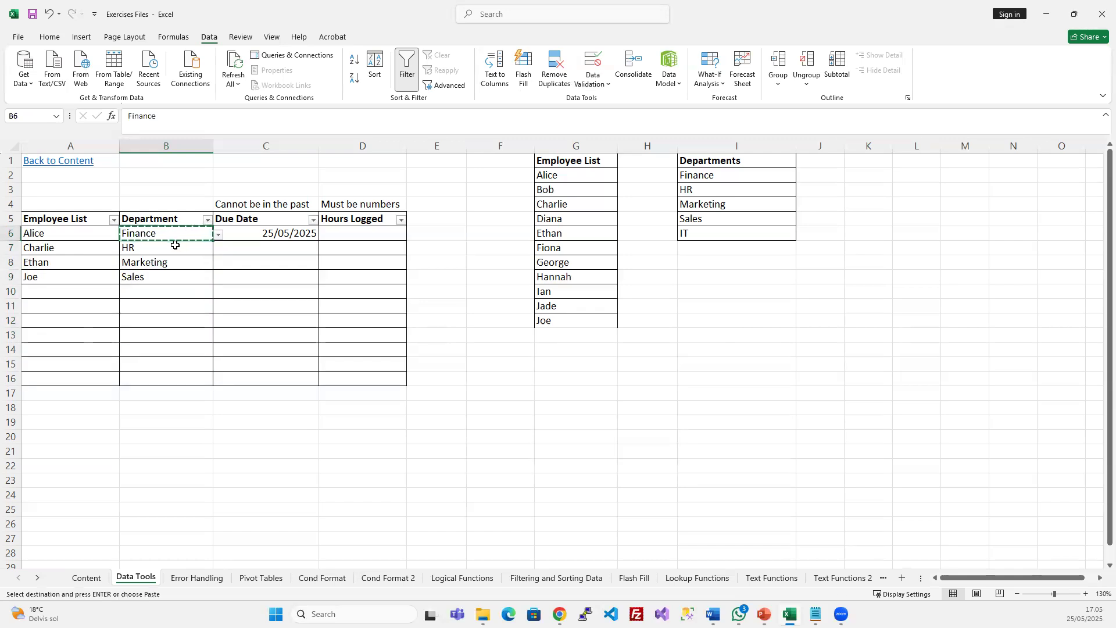
pyautogui.moveTo(174, 250); pyautogui.dragTo(159, 375)
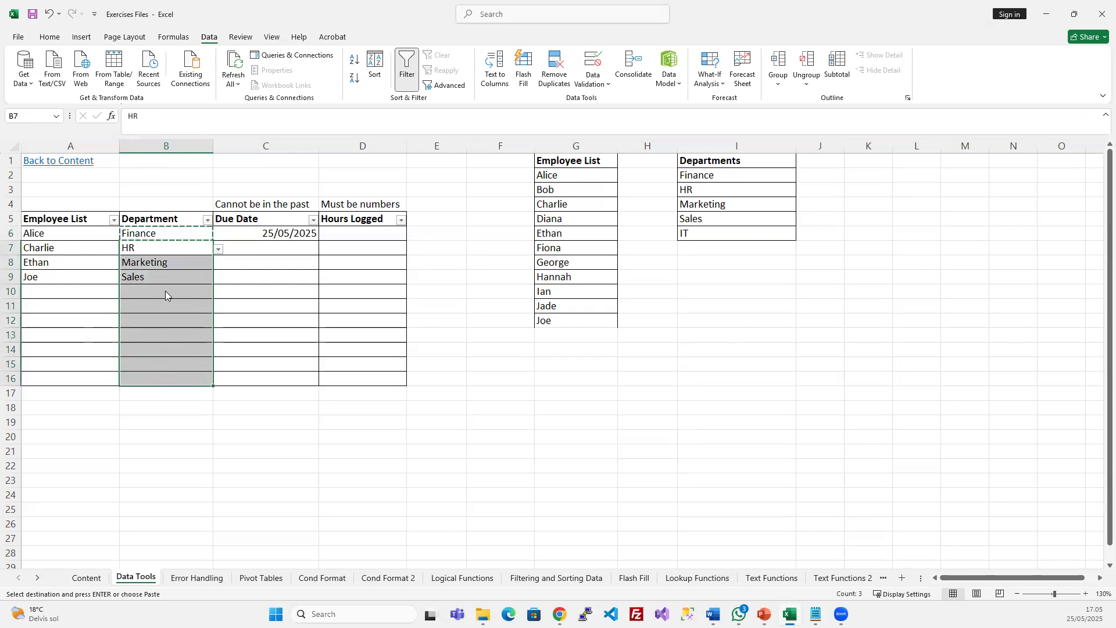
pyautogui.rightClick(168, 291)
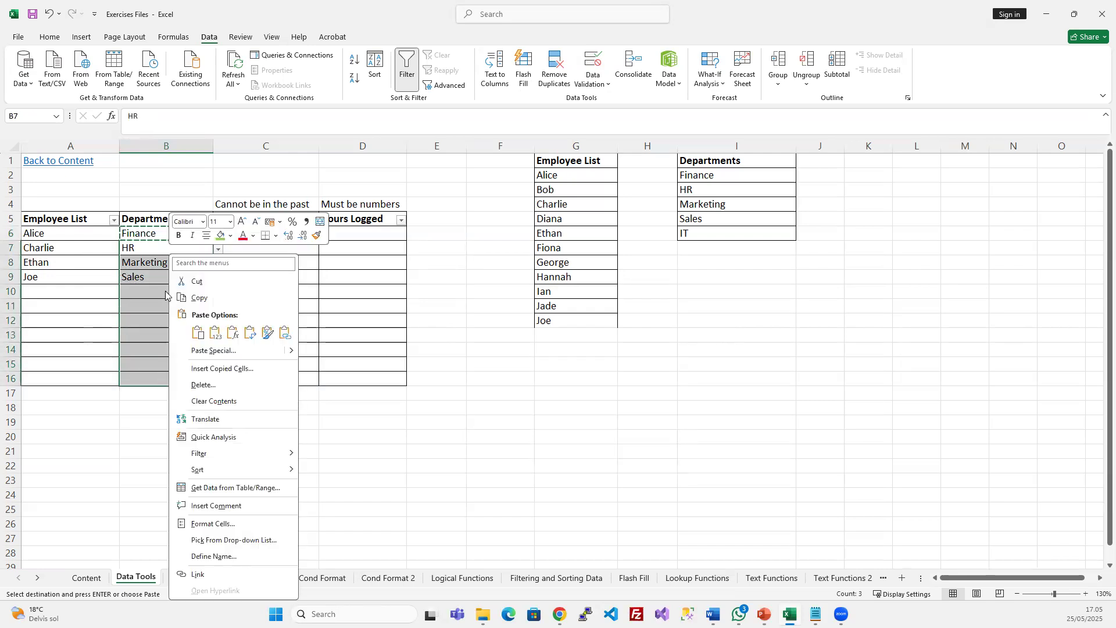
pyautogui.click(230, 351)
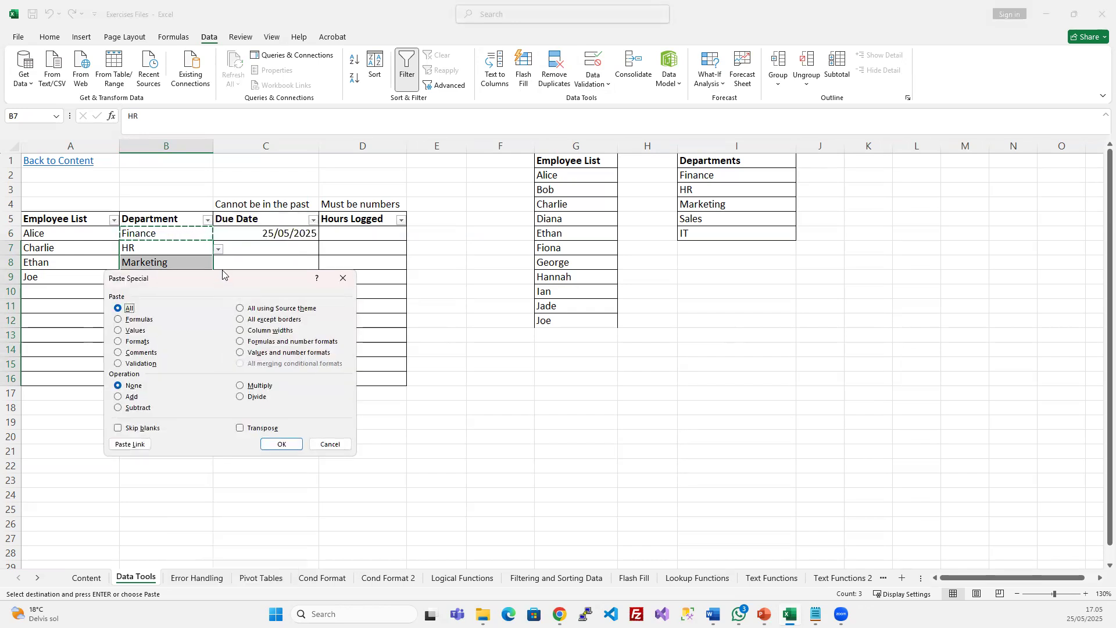
pyautogui.moveTo(245, 272); pyautogui.dragTo(508, 225)
pyautogui.click(382, 316)
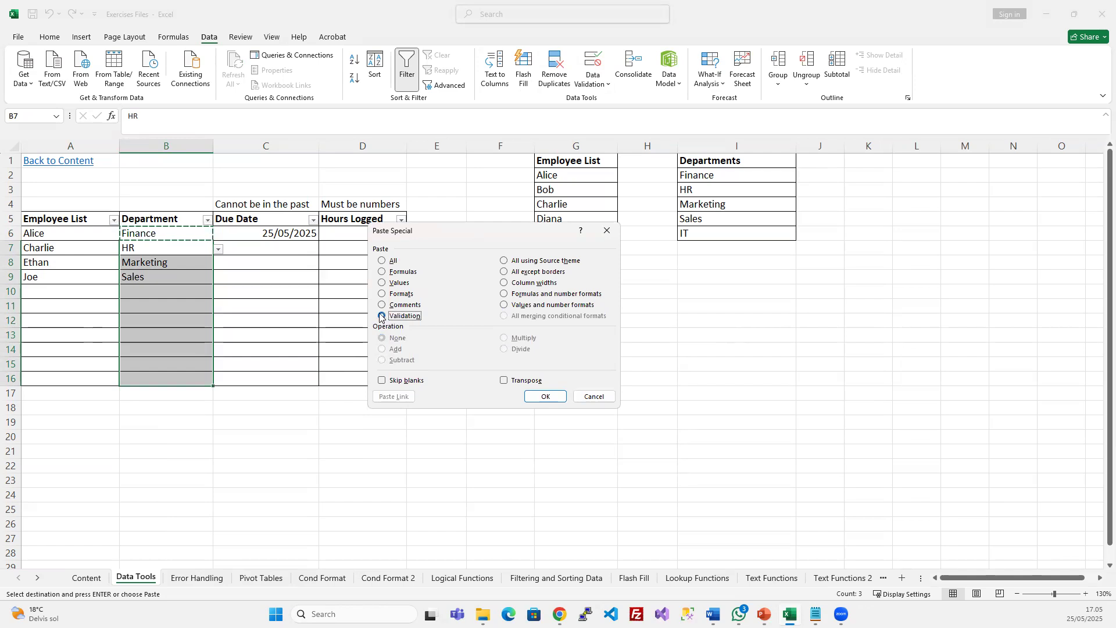
pyautogui.click(537, 398)
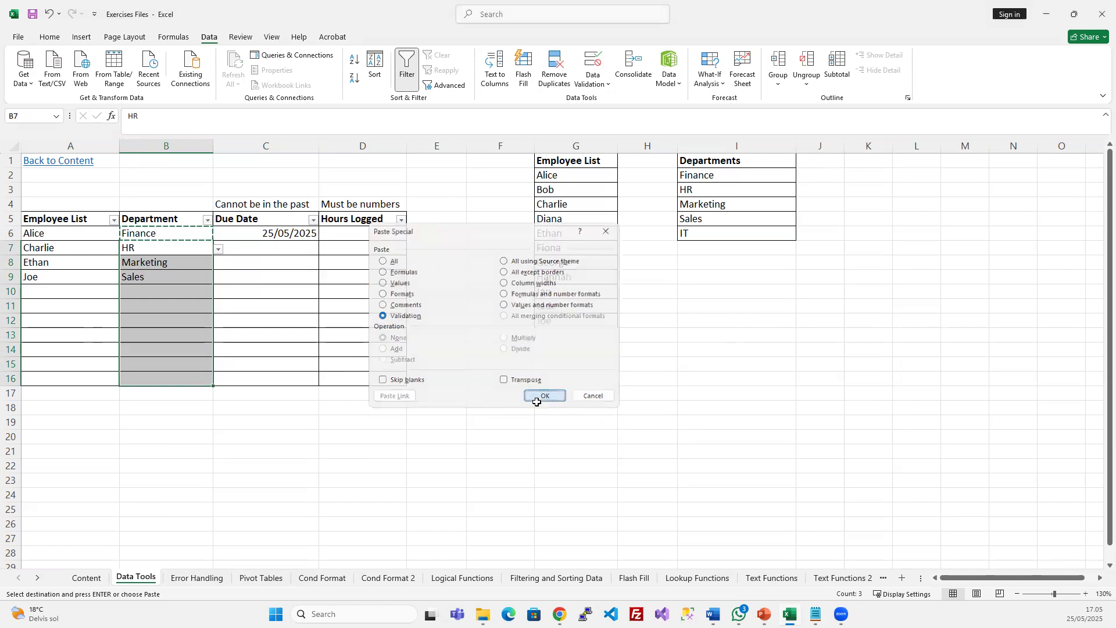
# Check B12's department dropdown and view C8's validation settings without changes
pyautogui.click(181, 316)
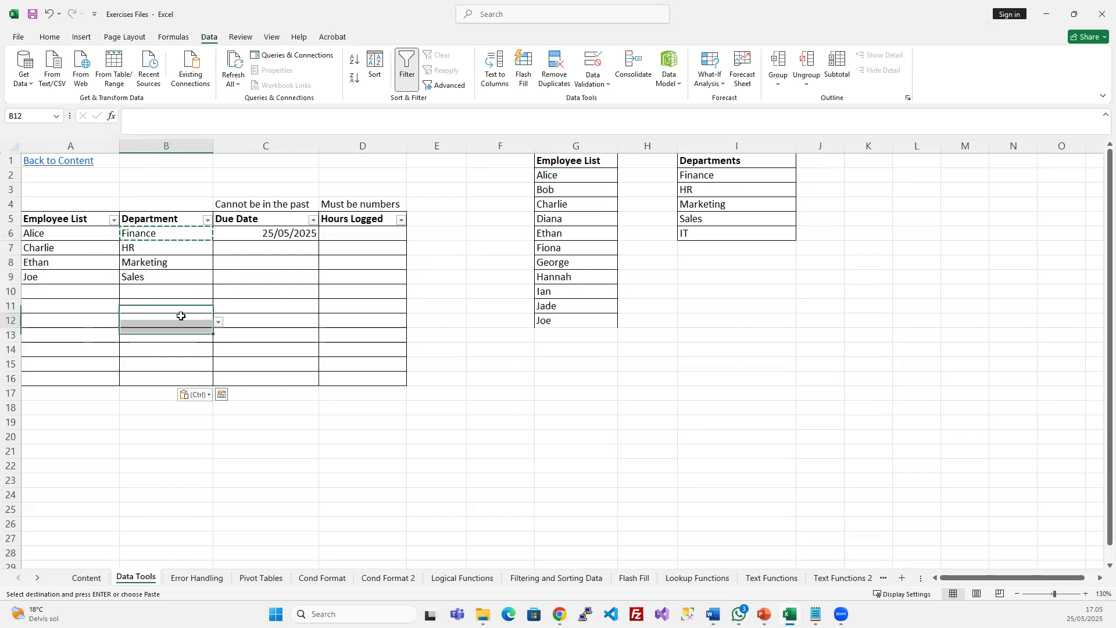
pyautogui.click(218, 321)
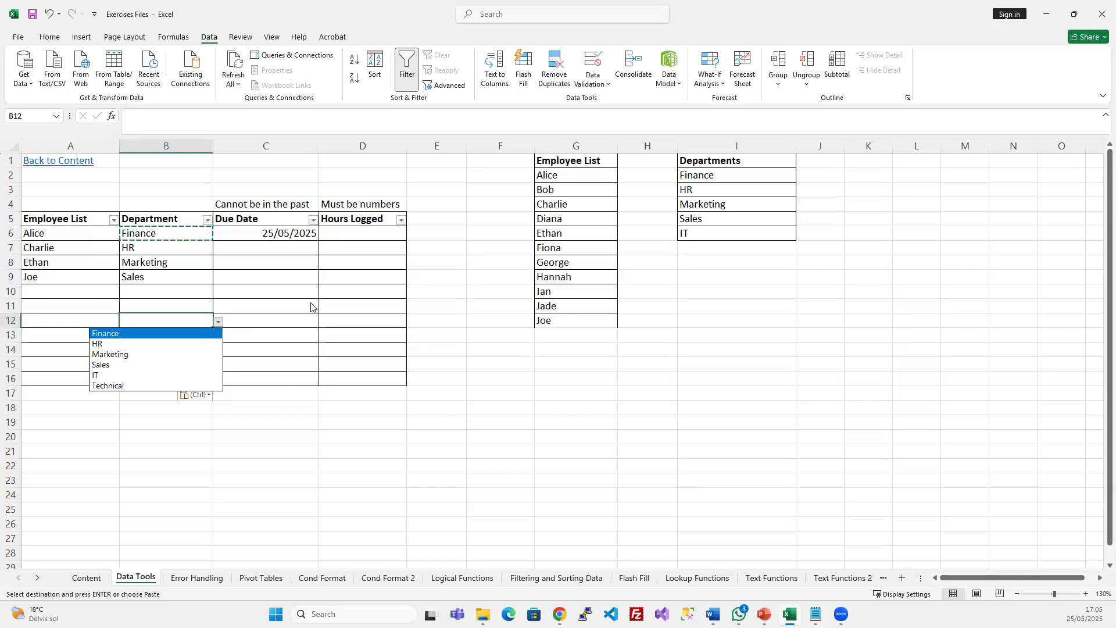
pyautogui.click(264, 268)
pyautogui.click(265, 268)
pyautogui.click(593, 63)
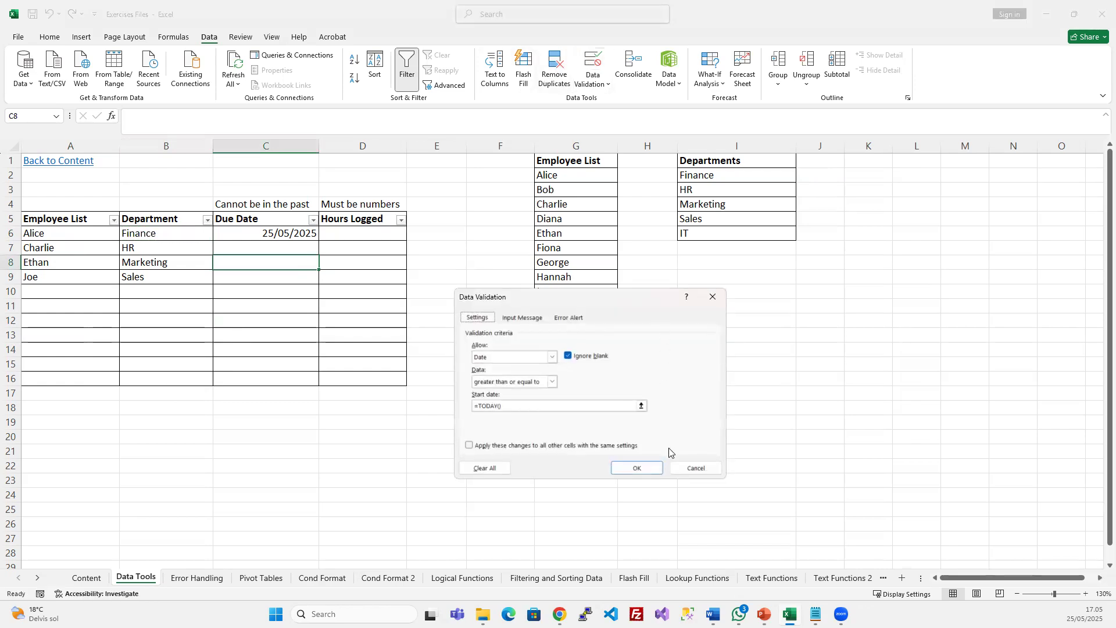
pyautogui.click(697, 467)
# Recopy B6 and paste only its validation onto B7:B16 a second time
pyautogui.click(160, 231)
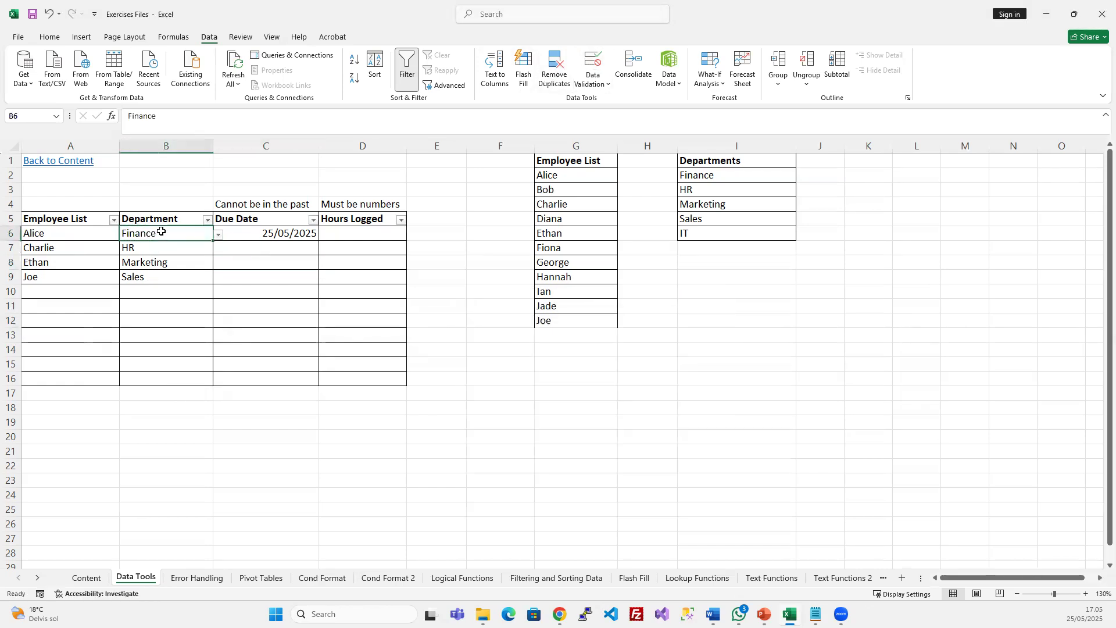
pyautogui.hotkey('ctrl', 'c')
pyautogui.moveTo(155, 246); pyautogui.dragTo(178, 373)
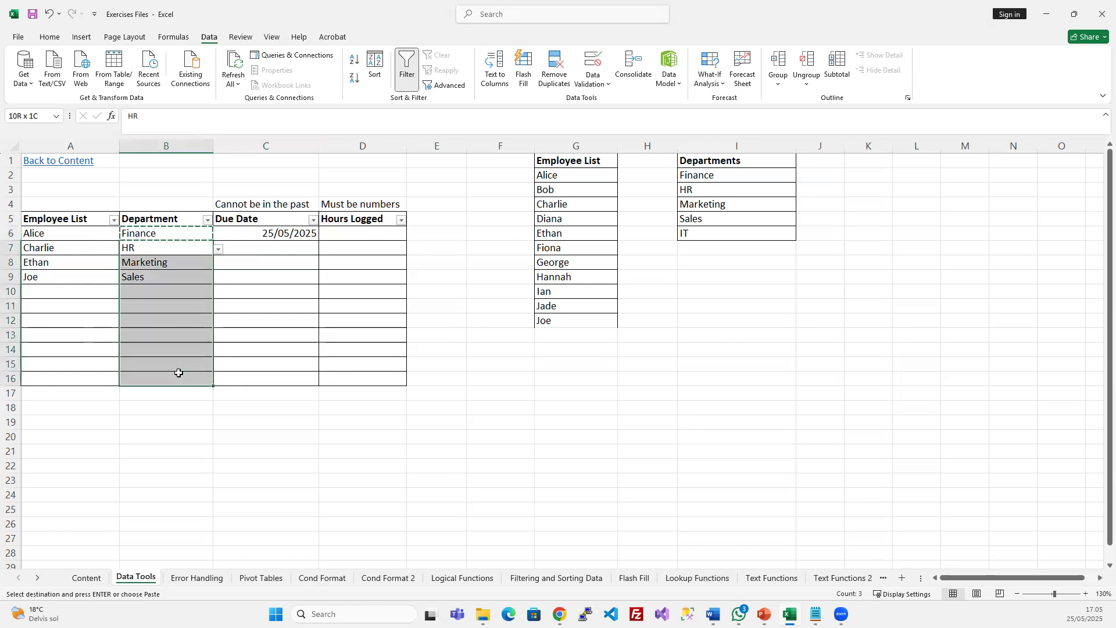
pyautogui.rightClick(185, 301)
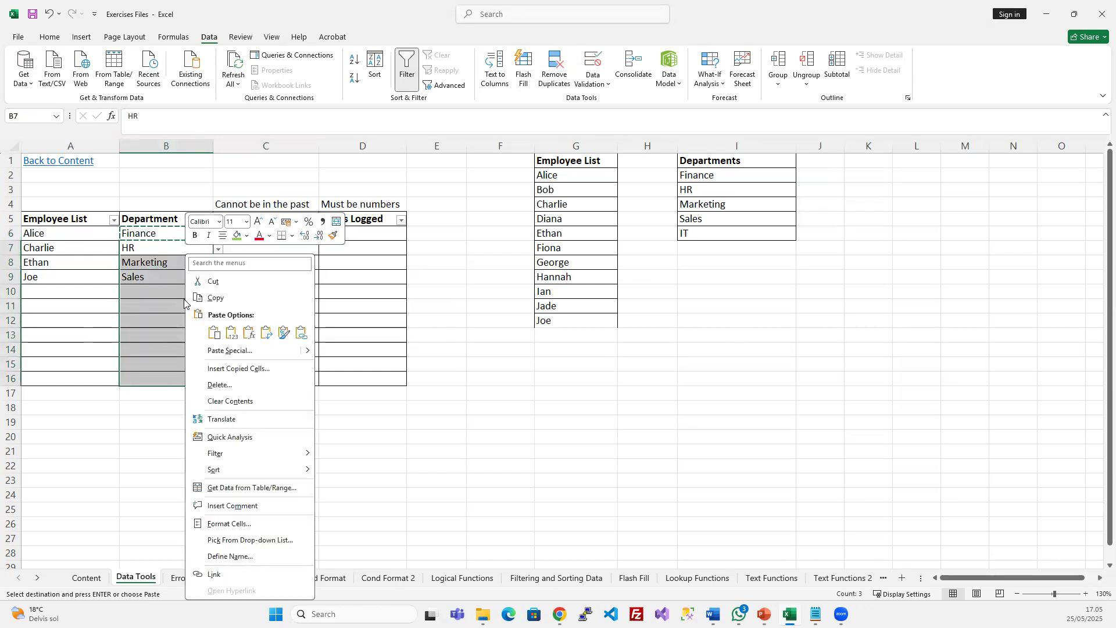
pyautogui.click(250, 356)
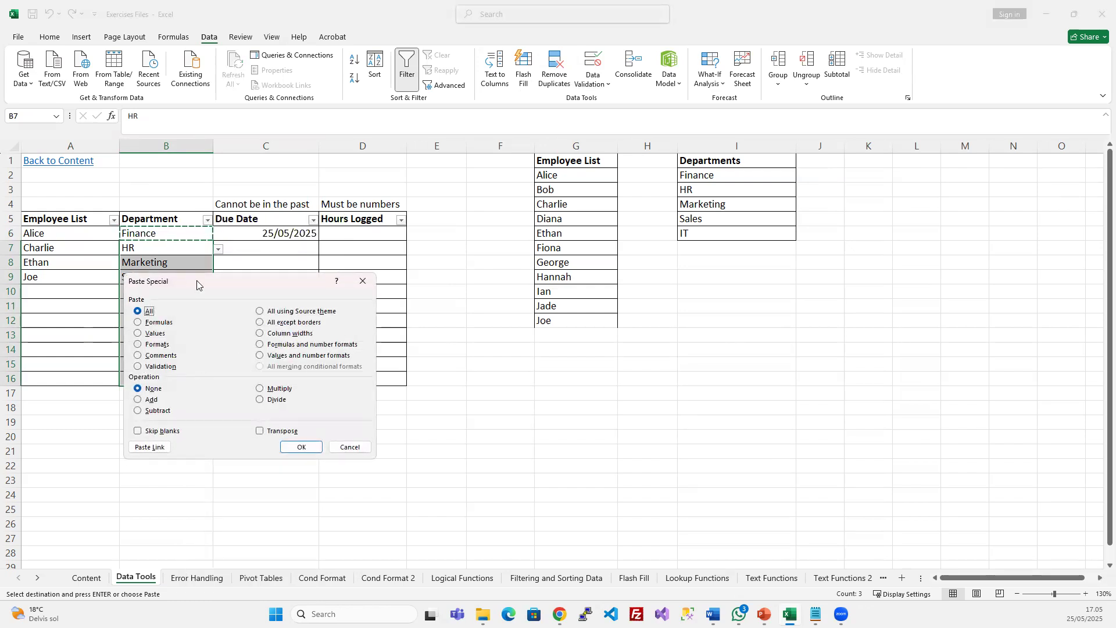
pyautogui.moveTo(197, 285); pyautogui.dragTo(381, 255)
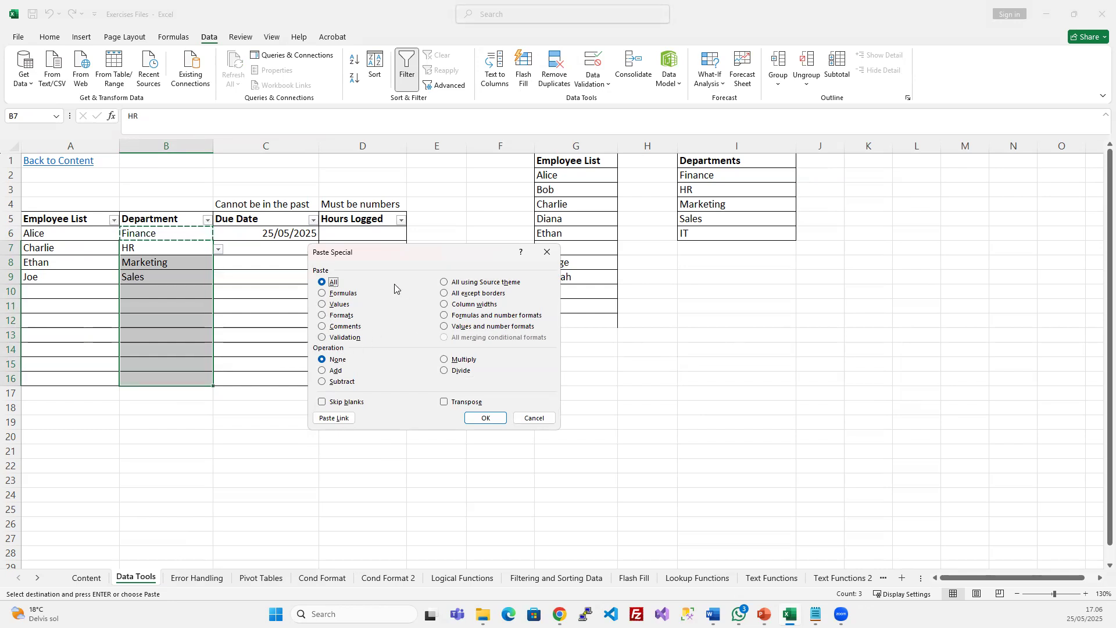
pyautogui.click(323, 338)
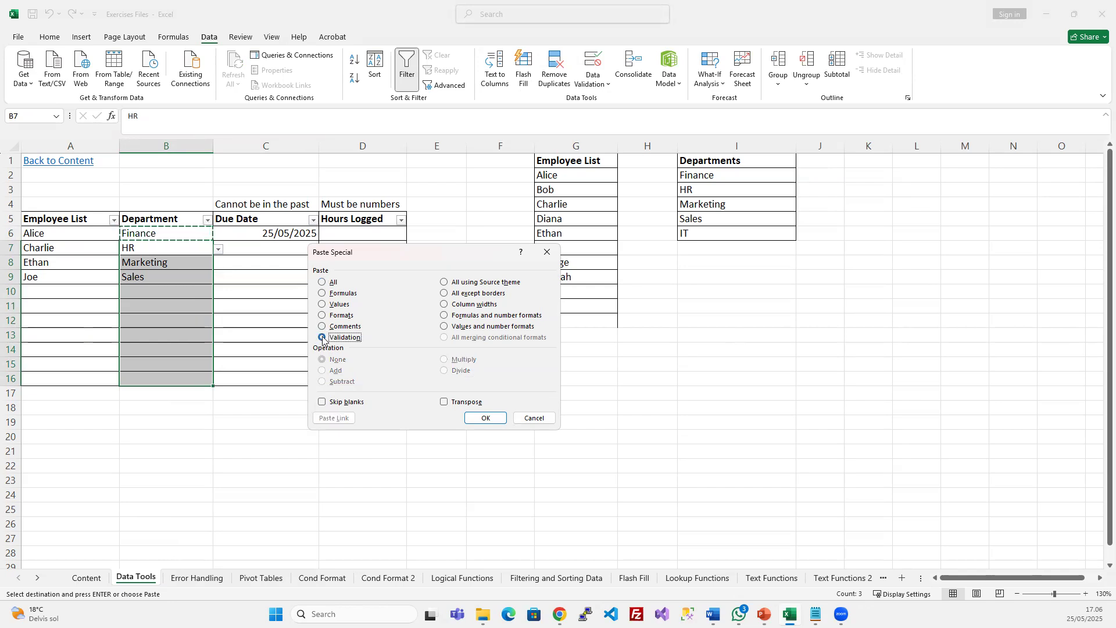
pyautogui.click(494, 421)
# Verify B9's department dropdown, leaving Sales in B9
pyautogui.click(207, 277)
pyautogui.click(218, 278)
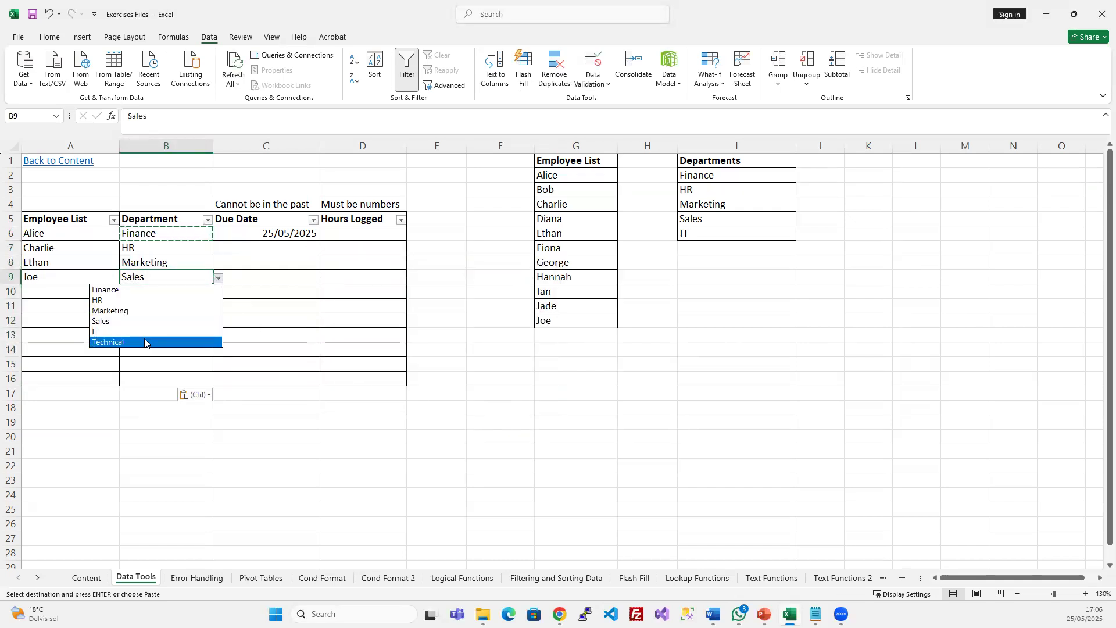
pyautogui.click(284, 301)
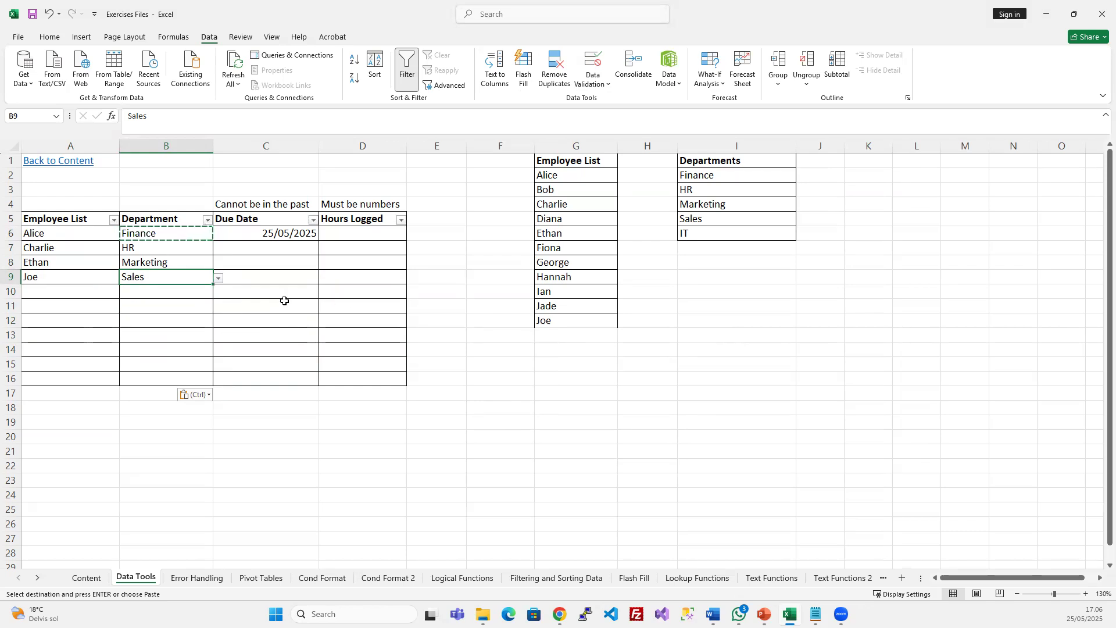
pyautogui.click(358, 233)
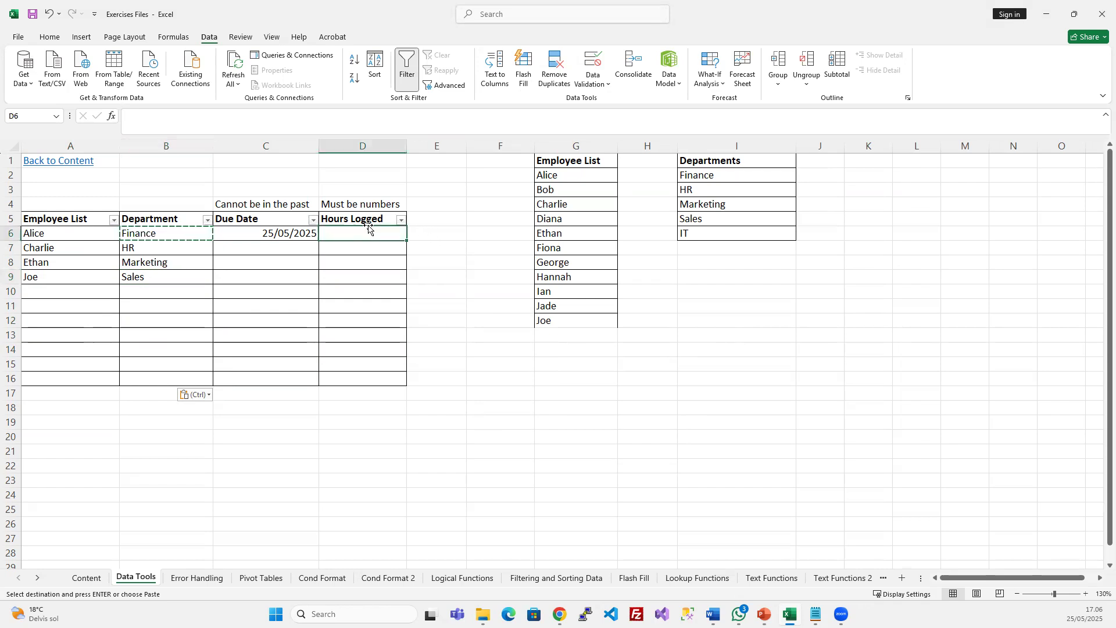
# Widen column D so the Hours Logged heading fits
pyautogui.click(349, 220)
pyautogui.click(374, 230)
pyautogui.click(367, 222)
pyautogui.moveTo(407, 145); pyautogui.dragTo(442, 145)
pyautogui.click(379, 205)
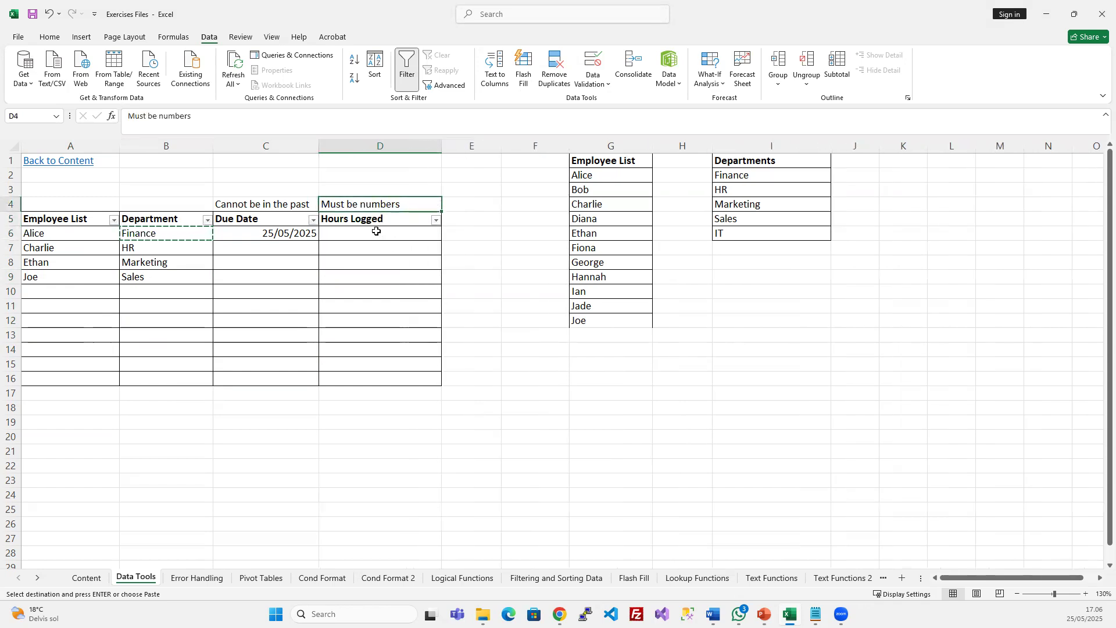
# Restrict D6:D16 to whole numbers between 0 and 10
pyautogui.moveTo(361, 230); pyautogui.dragTo(359, 374)
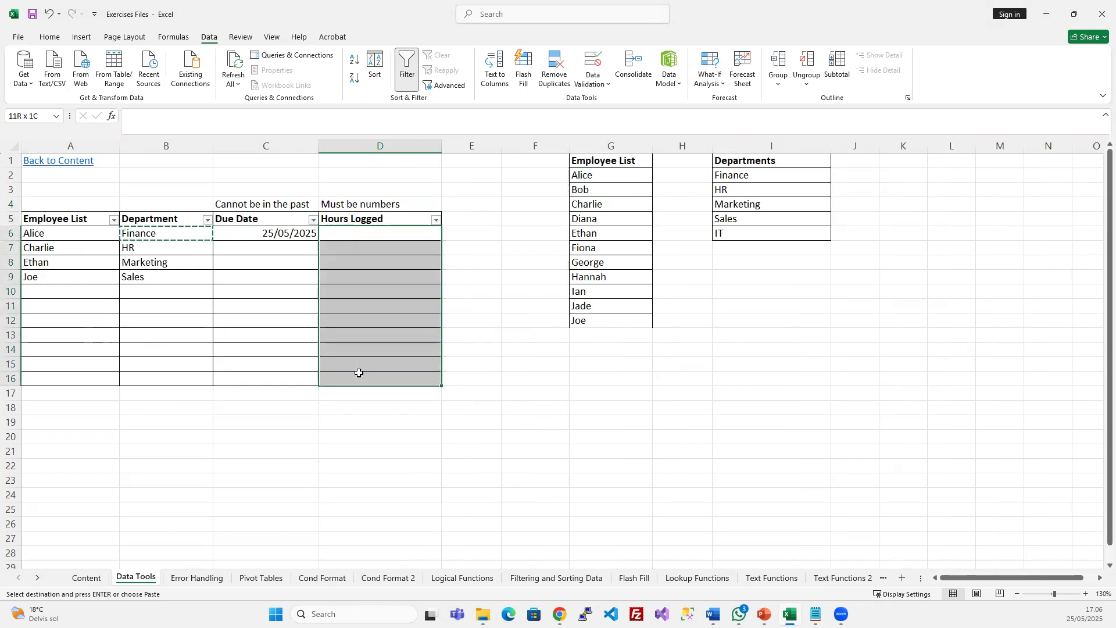
pyautogui.click(593, 62)
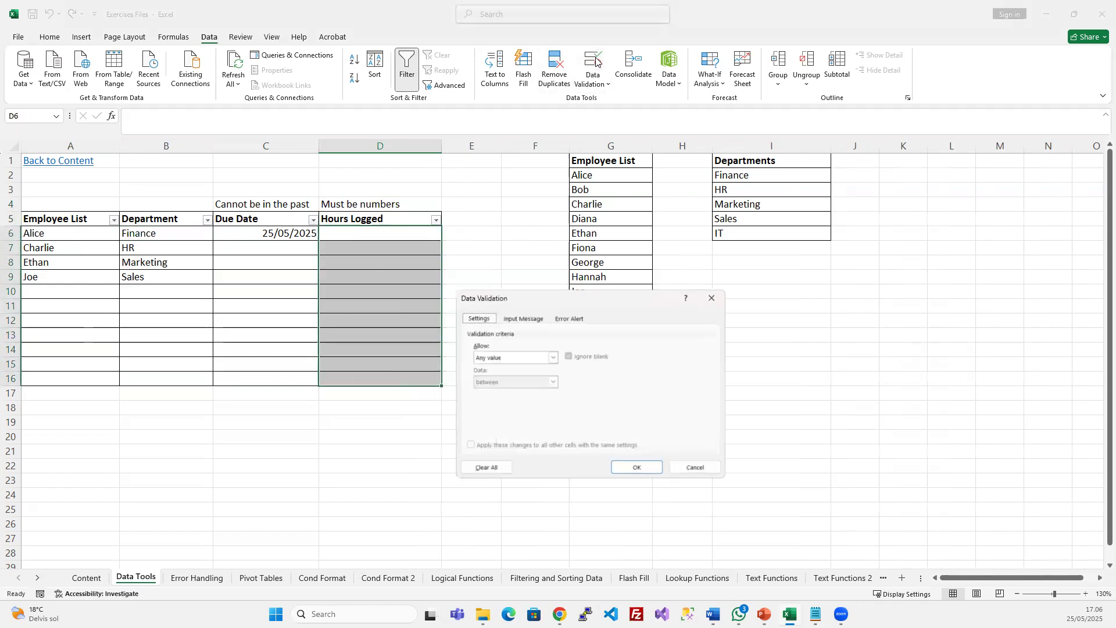
pyautogui.click(514, 359)
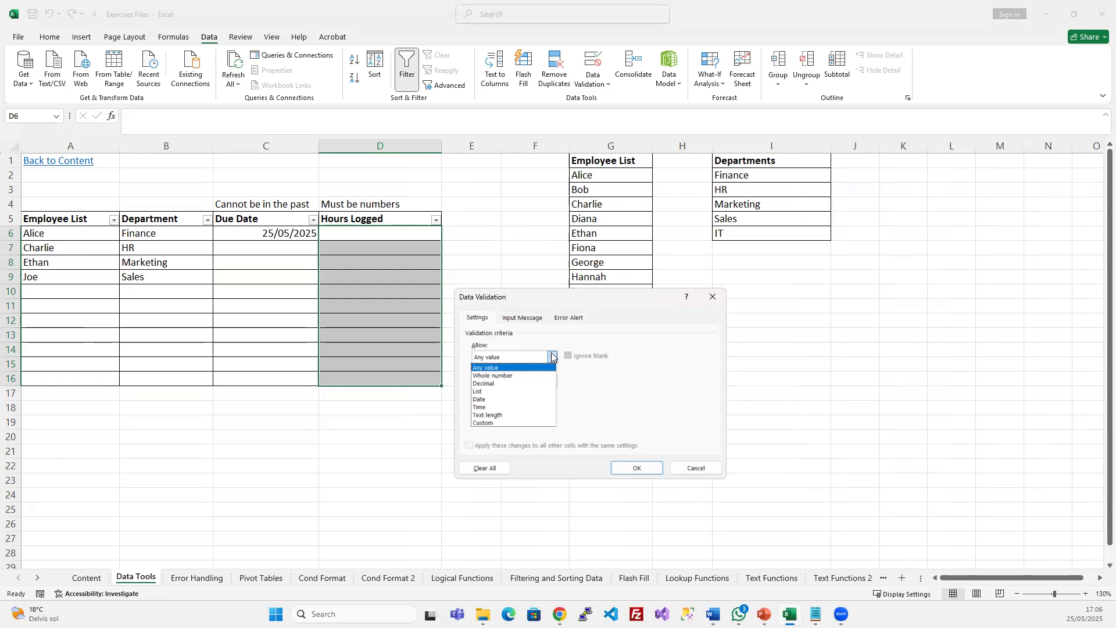
pyautogui.click(512, 375)
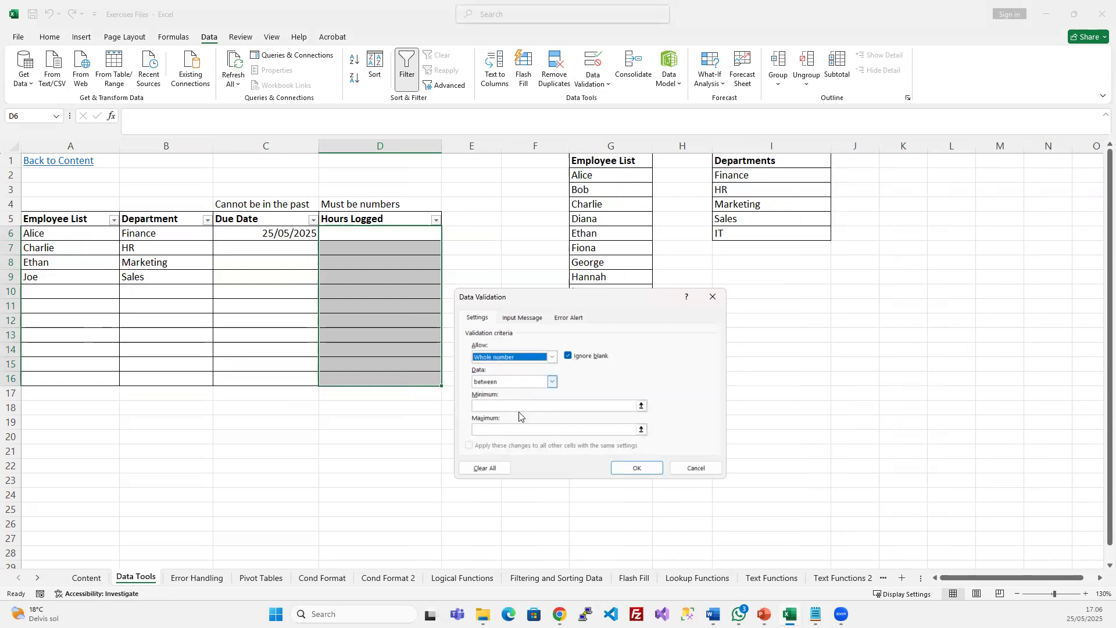
pyautogui.click(552, 383)
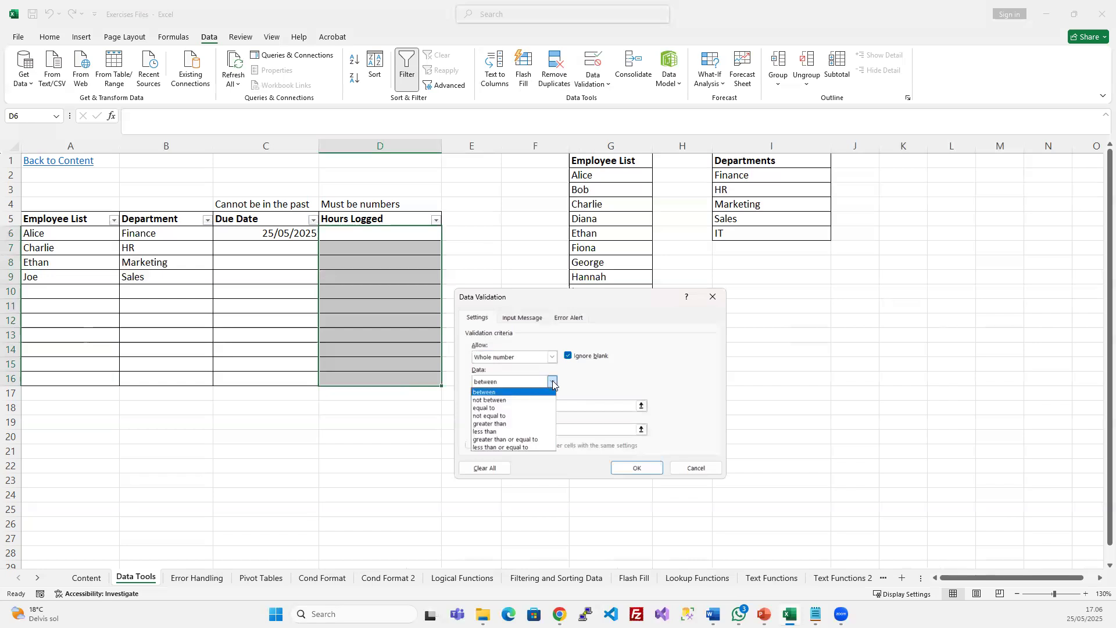
pyautogui.click(583, 385)
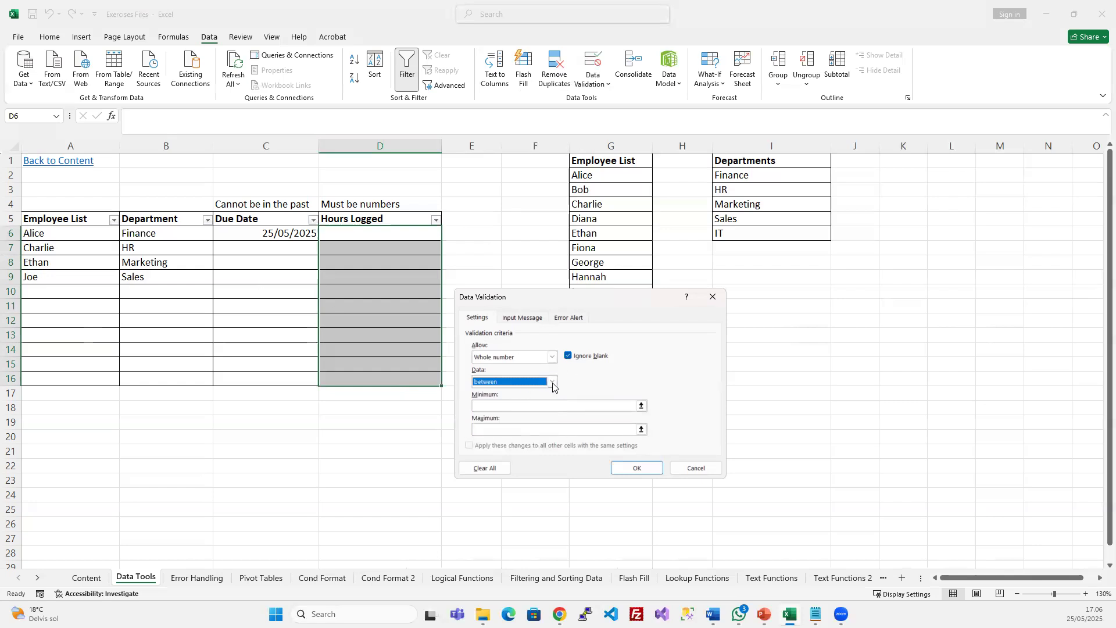
pyautogui.click(511, 408)
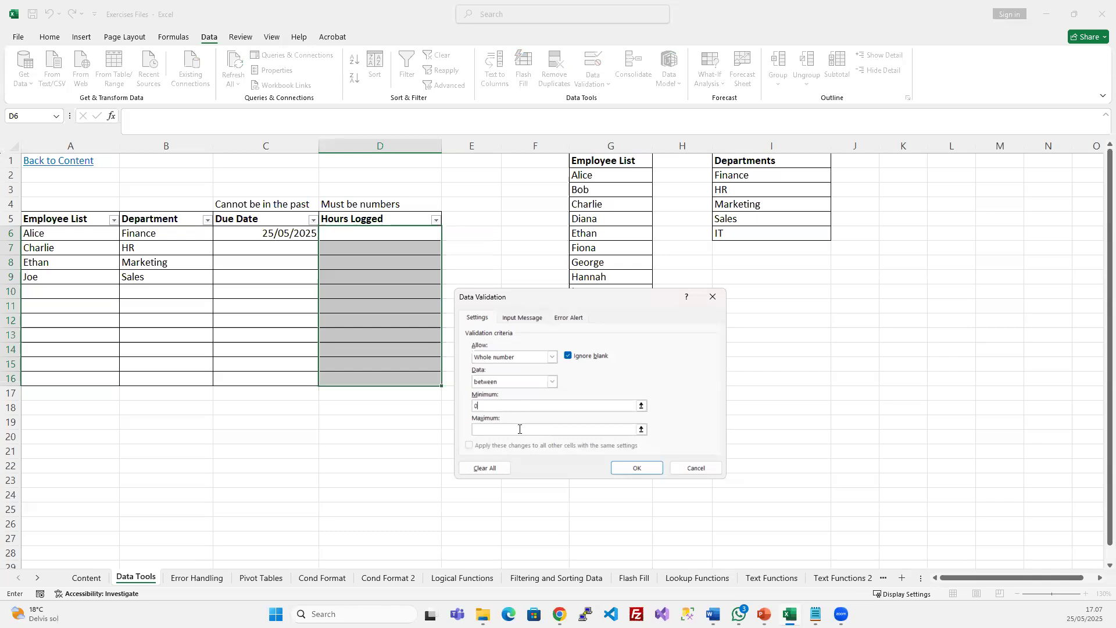
pyautogui.click(519, 429)
pyautogui.click(637, 468)
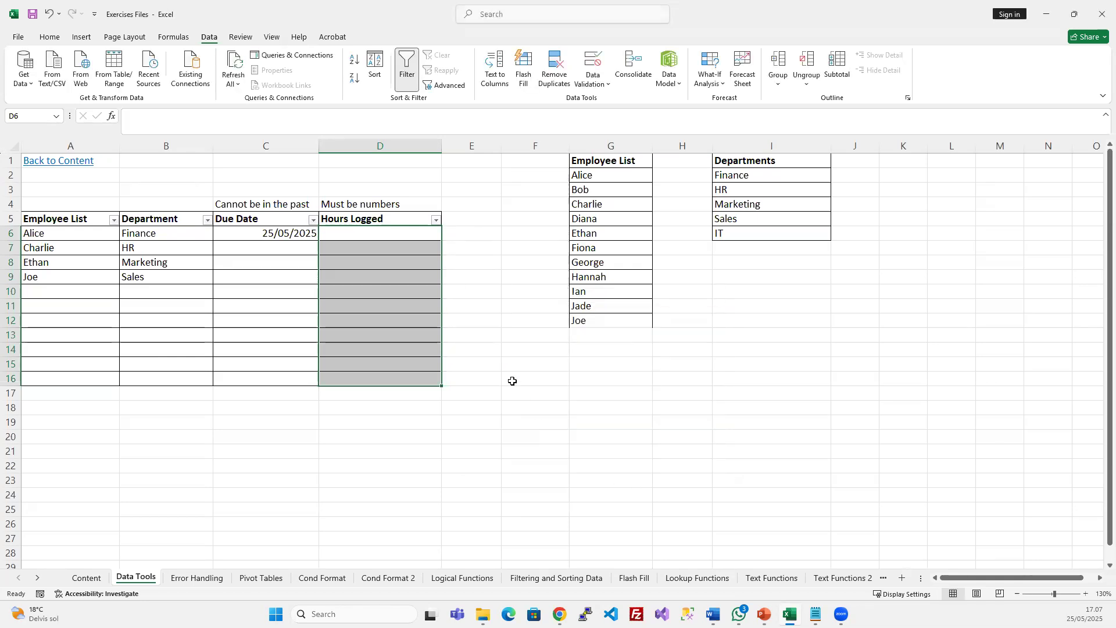
pyautogui.click(397, 234)
# Confirm -1 is rejected, then log 0, 1 and 10 hours in D6:D8
pyautogui.write('-1')
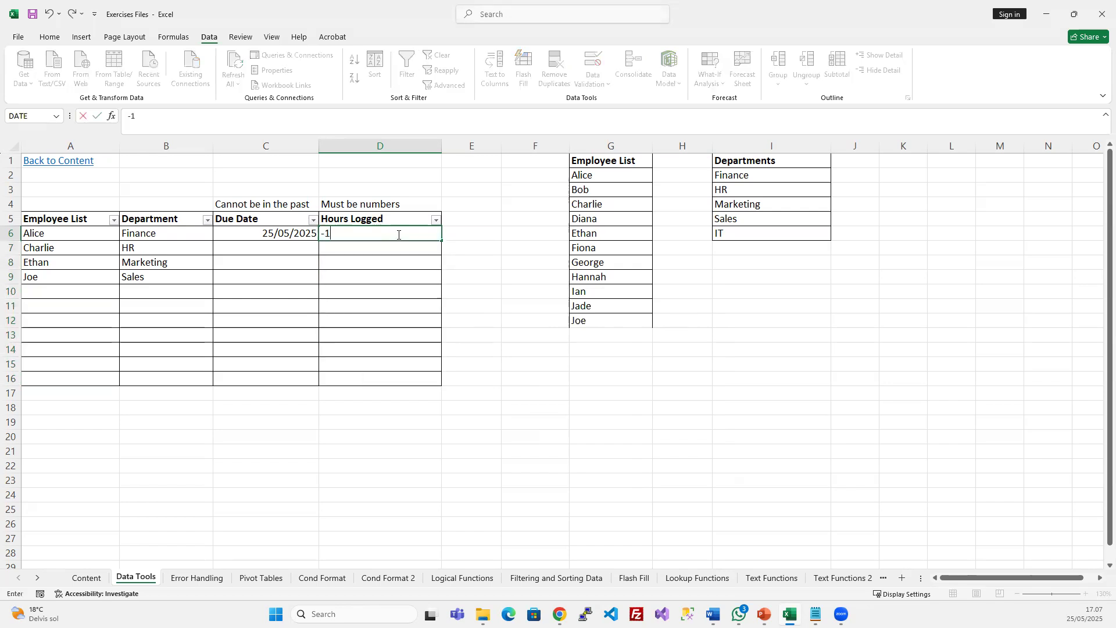
pyautogui.press('Return')
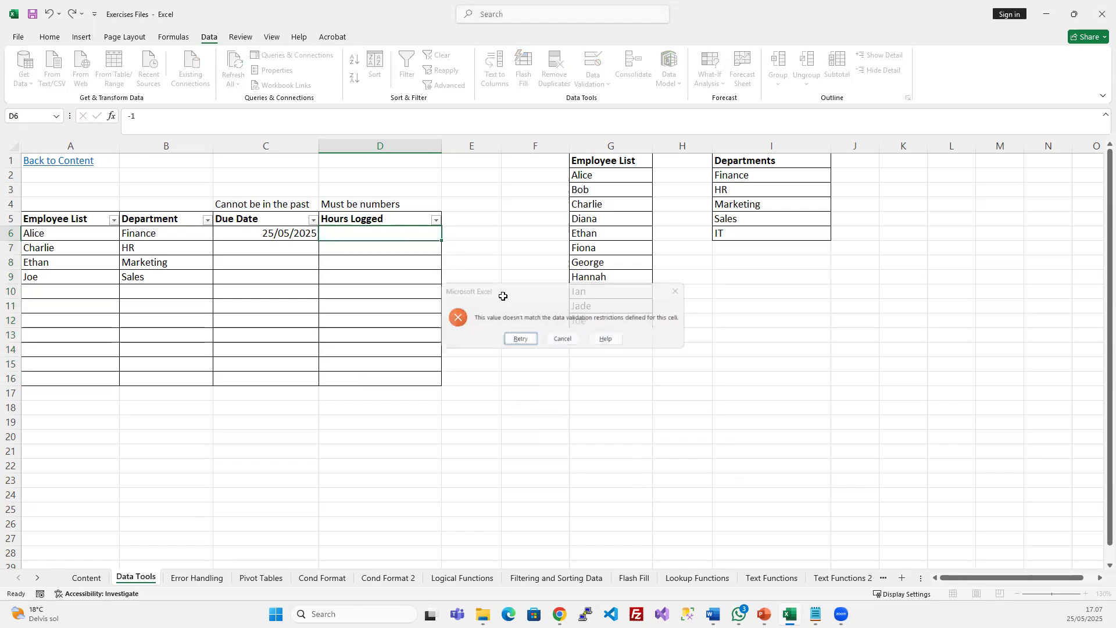
pyautogui.press('Escape')
pyautogui.write('0')
pyautogui.press('Return')
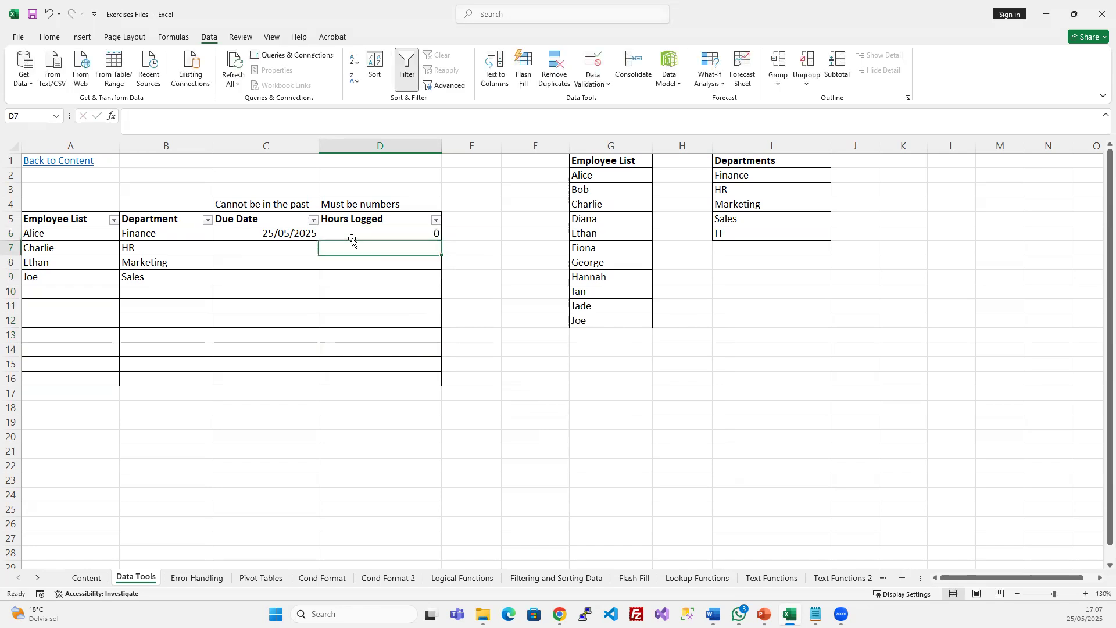
pyautogui.write('1')
pyautogui.press('Return')
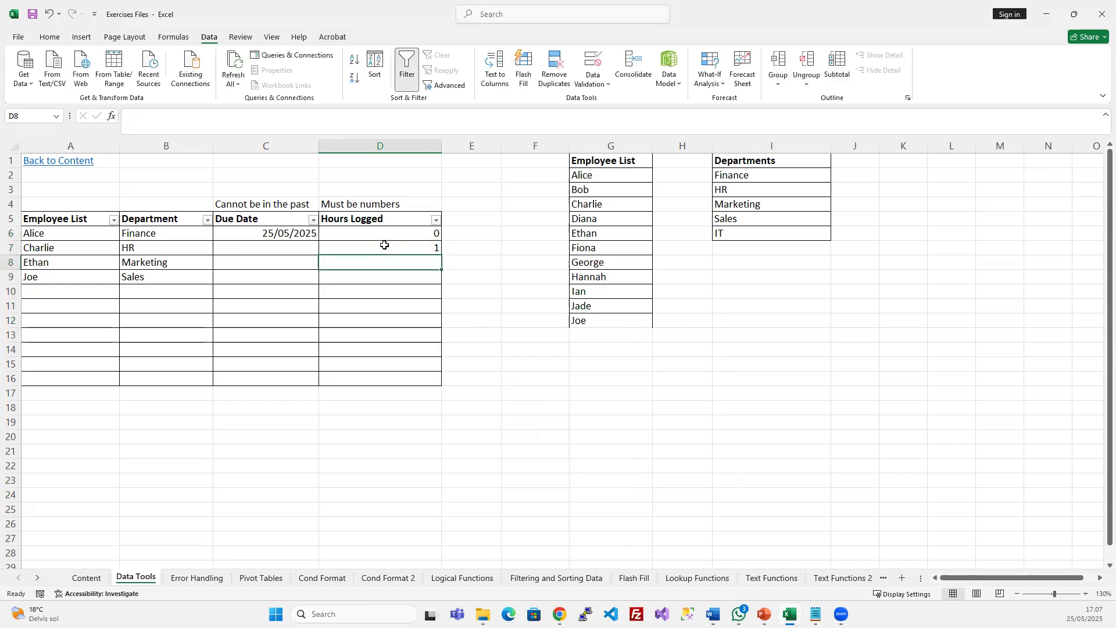
pyautogui.write('10')
pyautogui.press('Return')
# Try 11 hours in D9, cancel the rejected entry, and review the table cells
pyautogui.write('11')
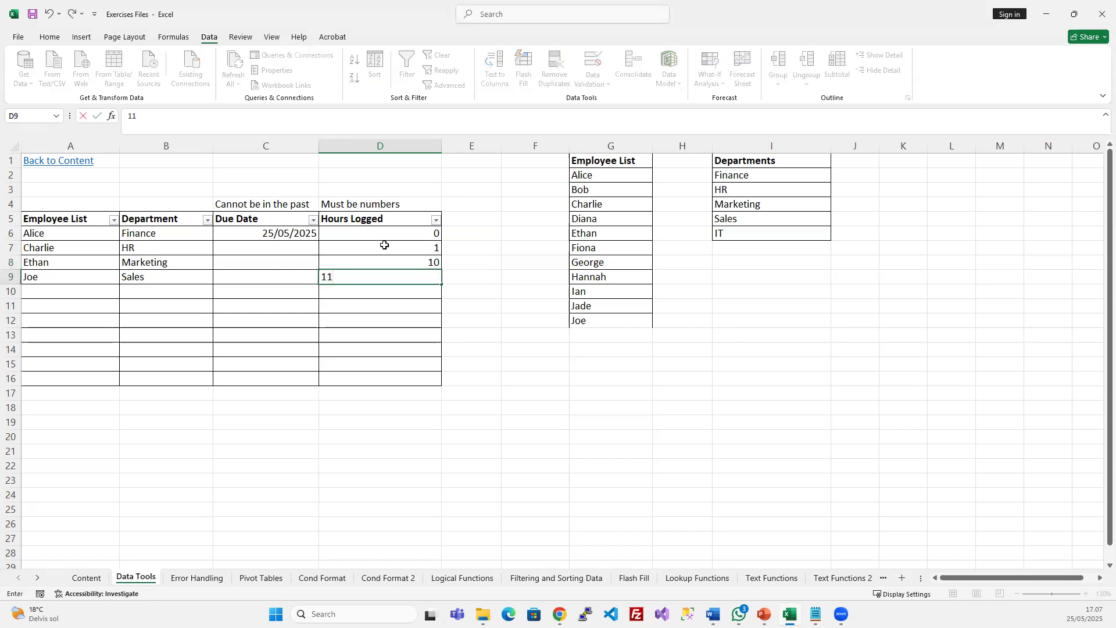
pyautogui.press('Return')
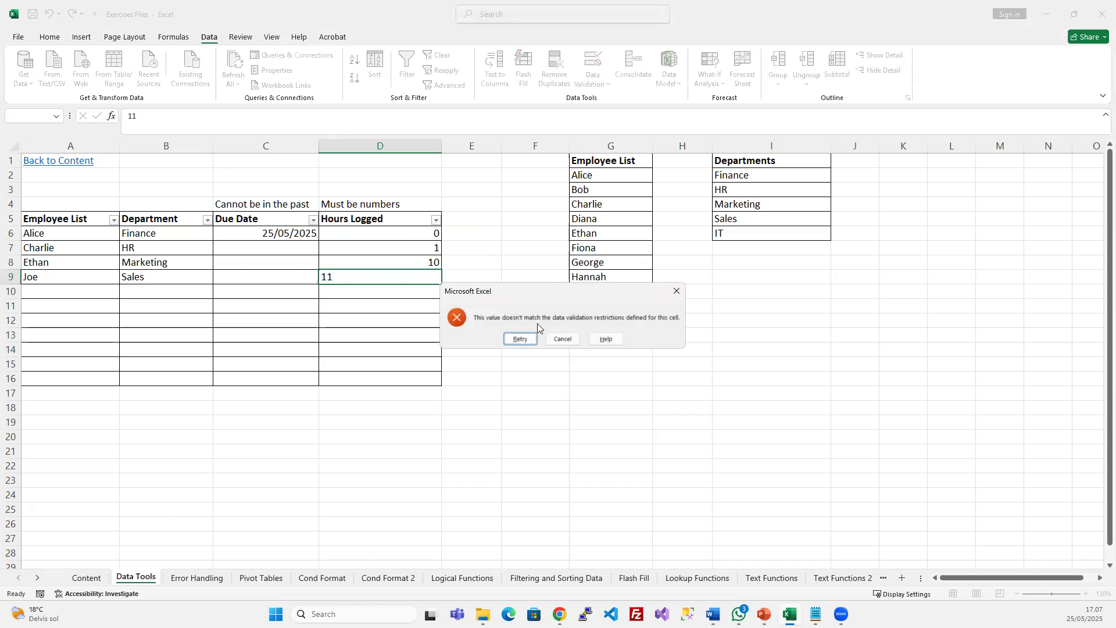
pyautogui.click(570, 345)
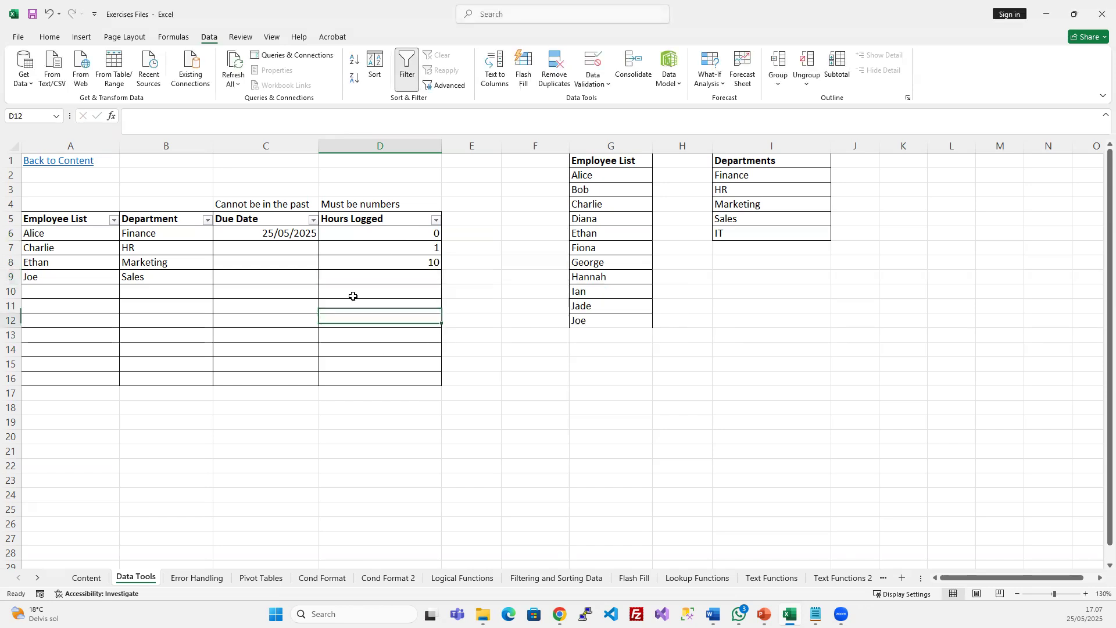
pyautogui.moveTo(60, 219); pyautogui.dragTo(392, 376)
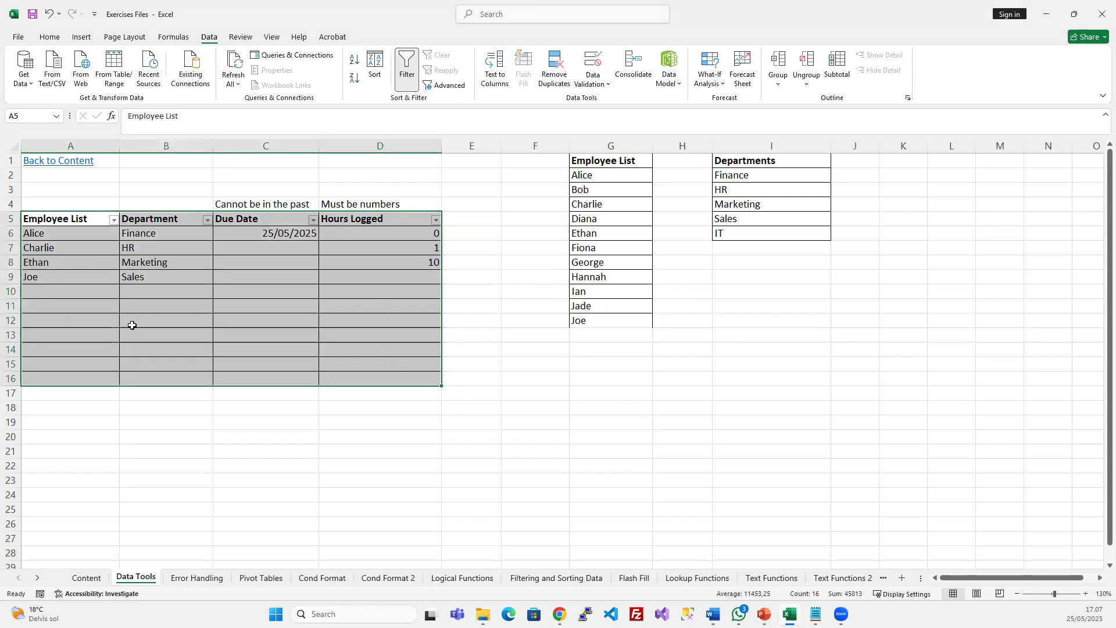
pyautogui.click(240, 302)
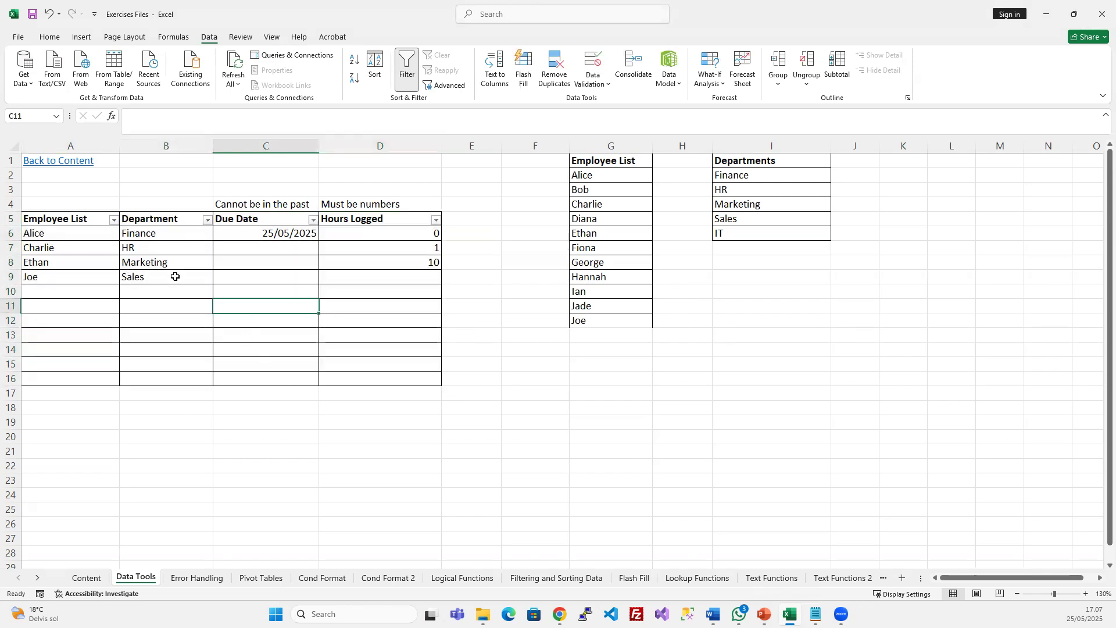
pyautogui.click(145, 268)
pyautogui.click(299, 278)
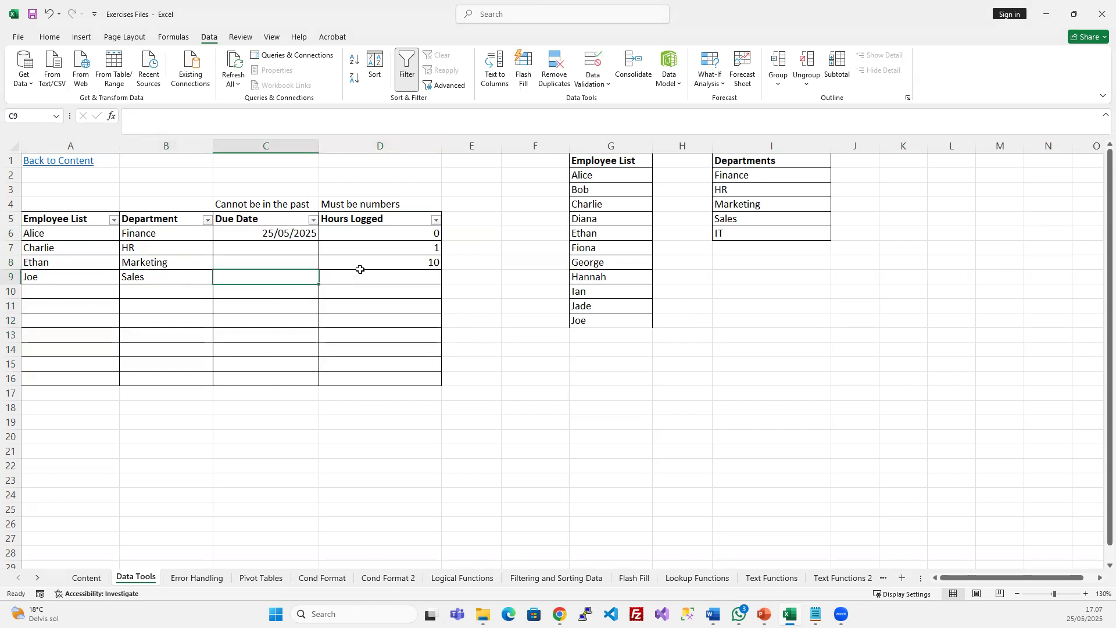
pyautogui.click(367, 275)
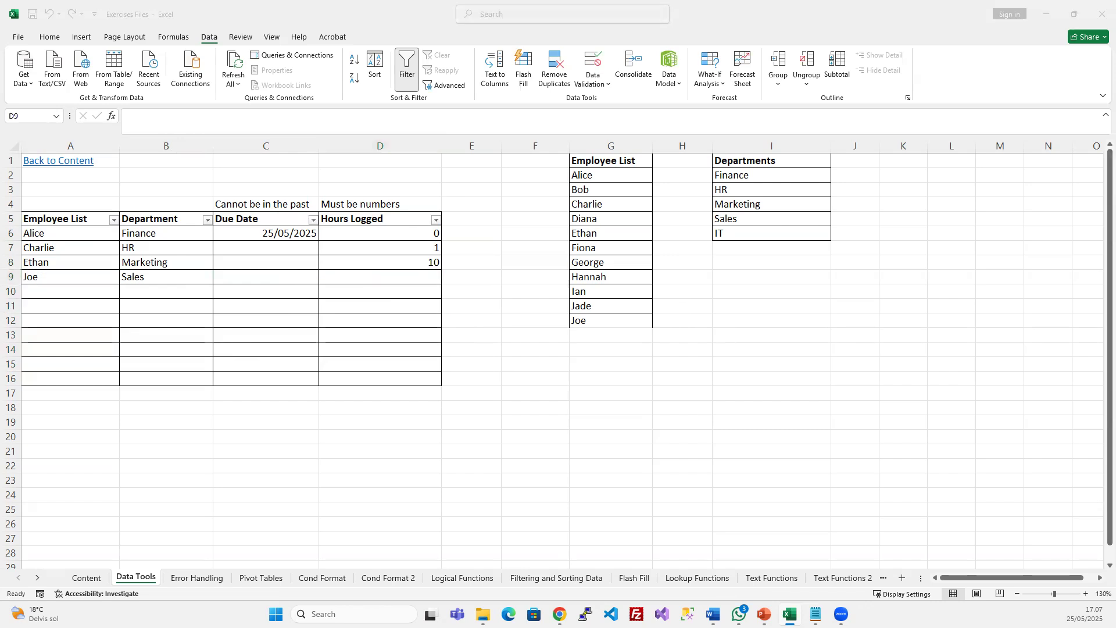
pyautogui.click(375, 265)
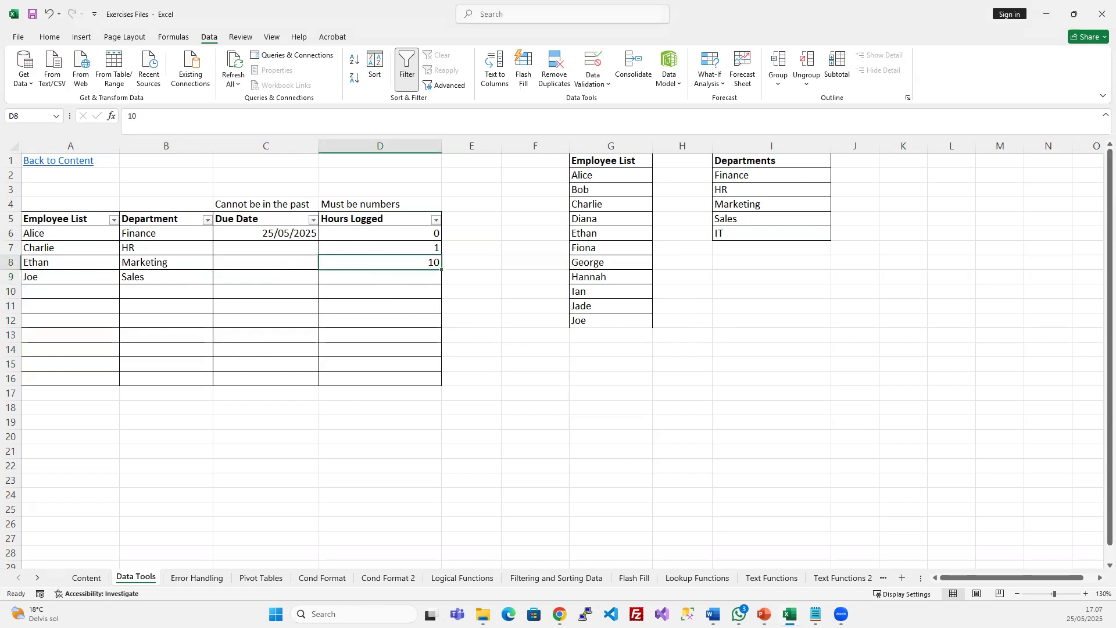
pyautogui.click(198, 290)
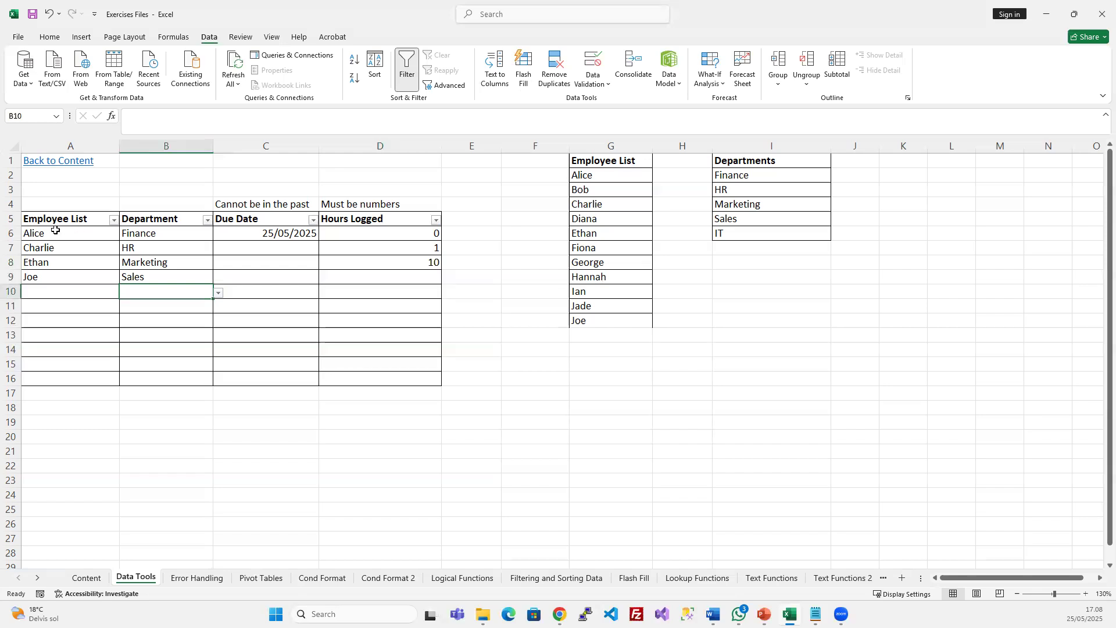
# Open the Input Message settings of Data Validation for Employee List cells A6:A16
pyautogui.moveTo(54, 233); pyautogui.dragTo(47, 376)
pyautogui.click(592, 66)
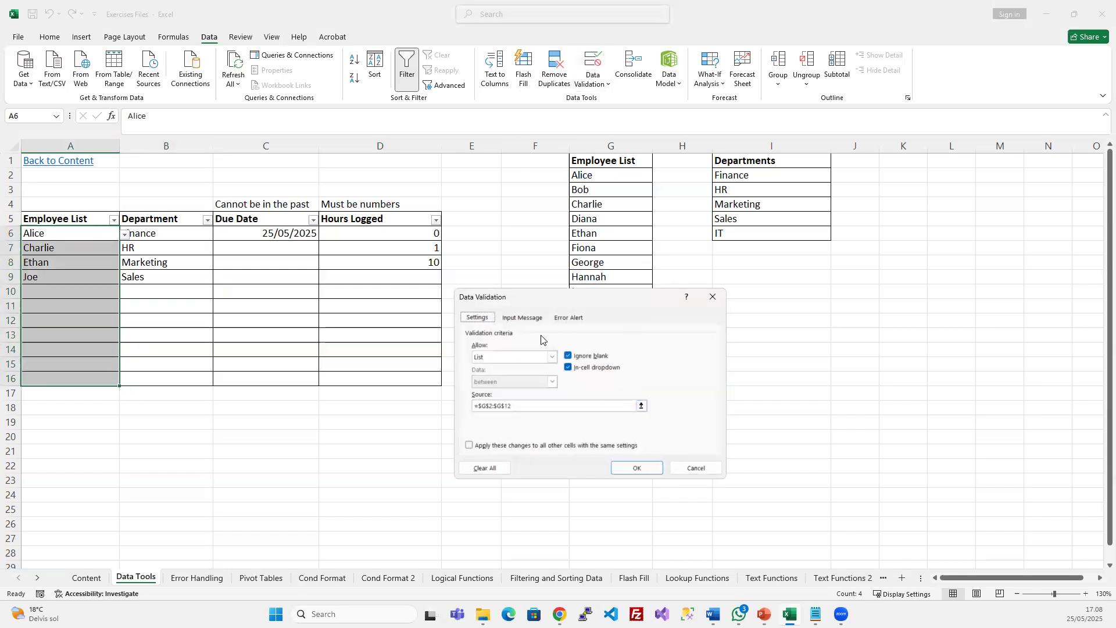
pyautogui.click(519, 319)
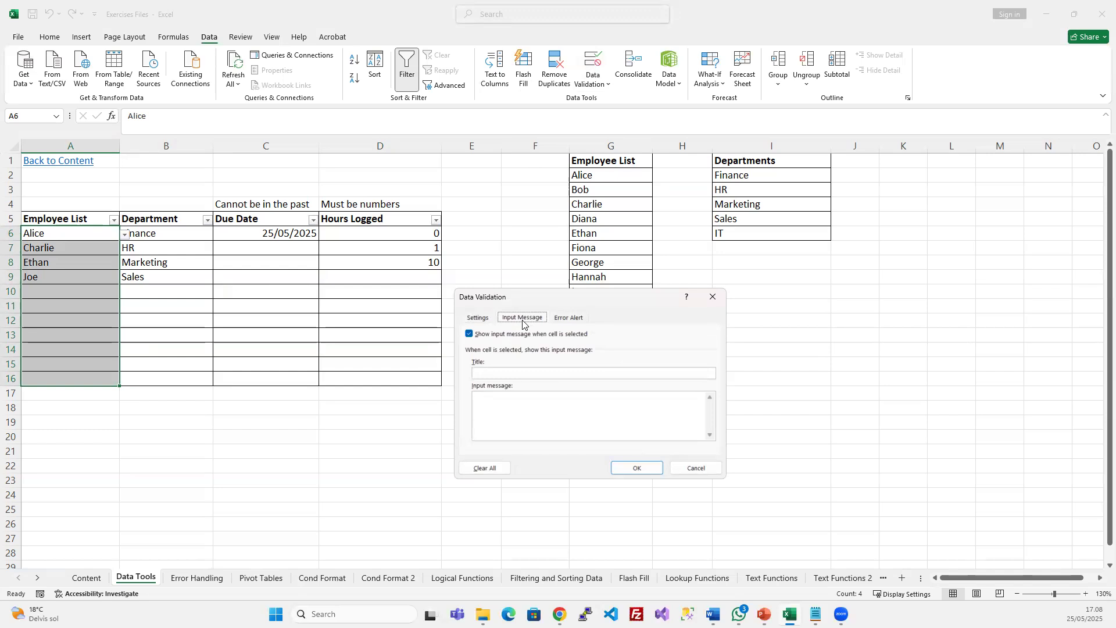
pyautogui.click(584, 319)
pyautogui.click(511, 320)
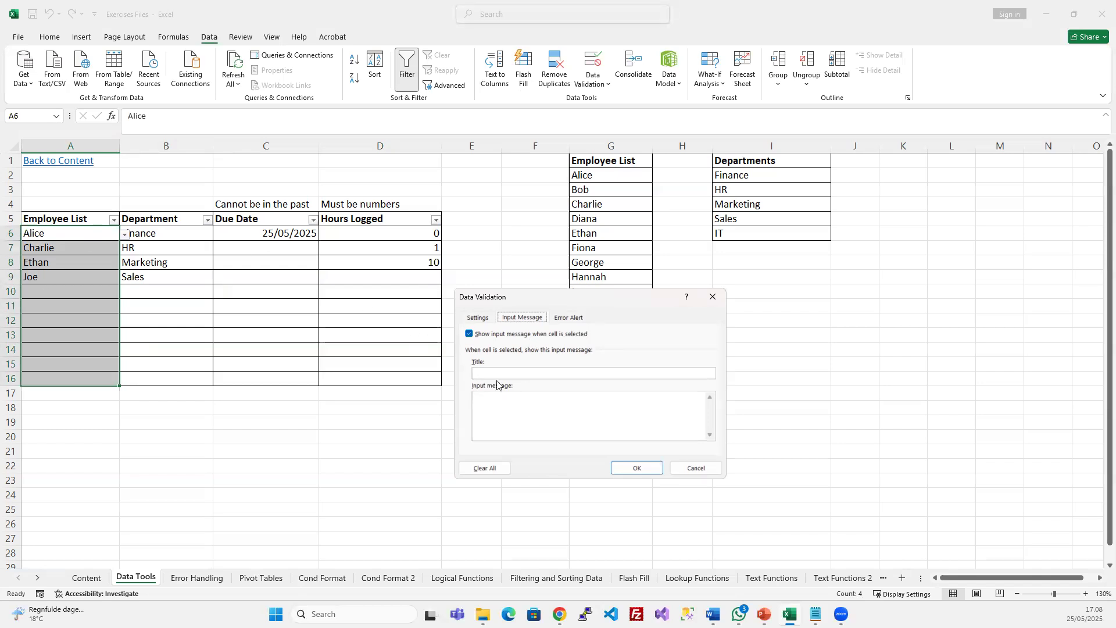
pyautogui.moveTo(510, 294); pyautogui.dragTo(515, 267)
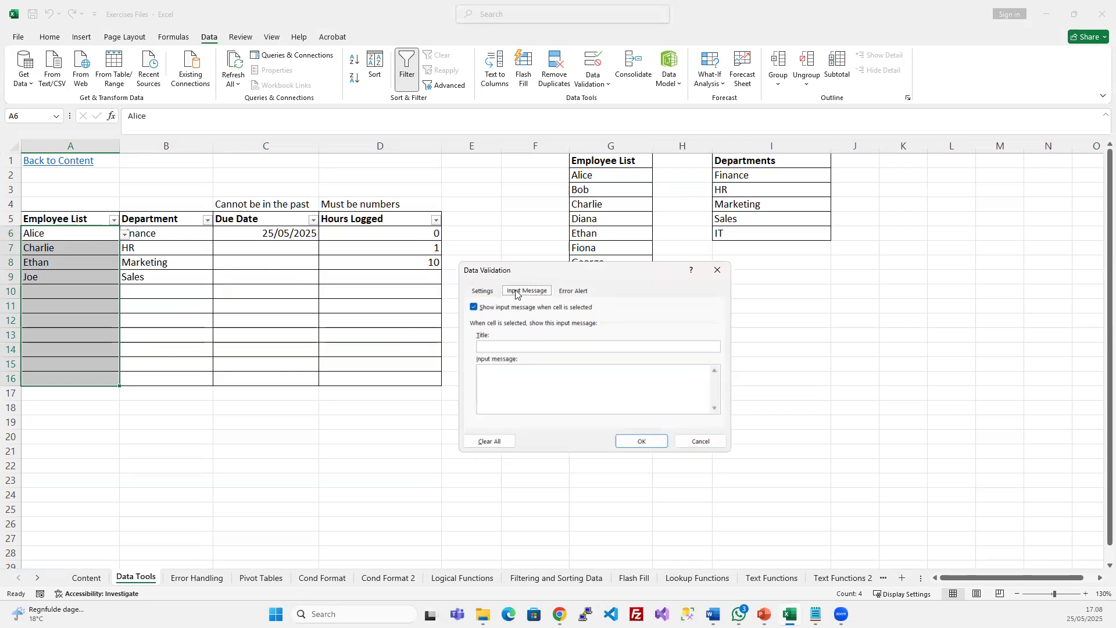
# Enter the input message 'You can only enter employee names from this company' with its title
pyautogui.click(516, 346)
pyautogui.write('Employee Lis')
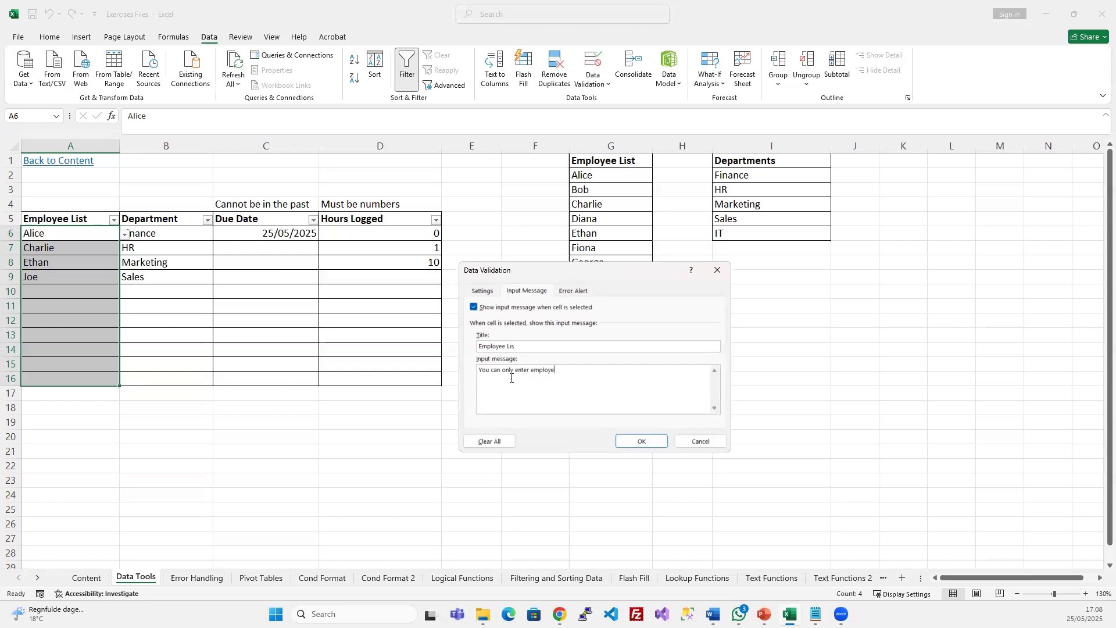
pyautogui.write('om t')
pyautogui.press('BackSpace')
pyautogui.write('names')
pyautogui.click(641, 440)
# Check the input message appears on several Employee List cells
pyautogui.click(229, 324)
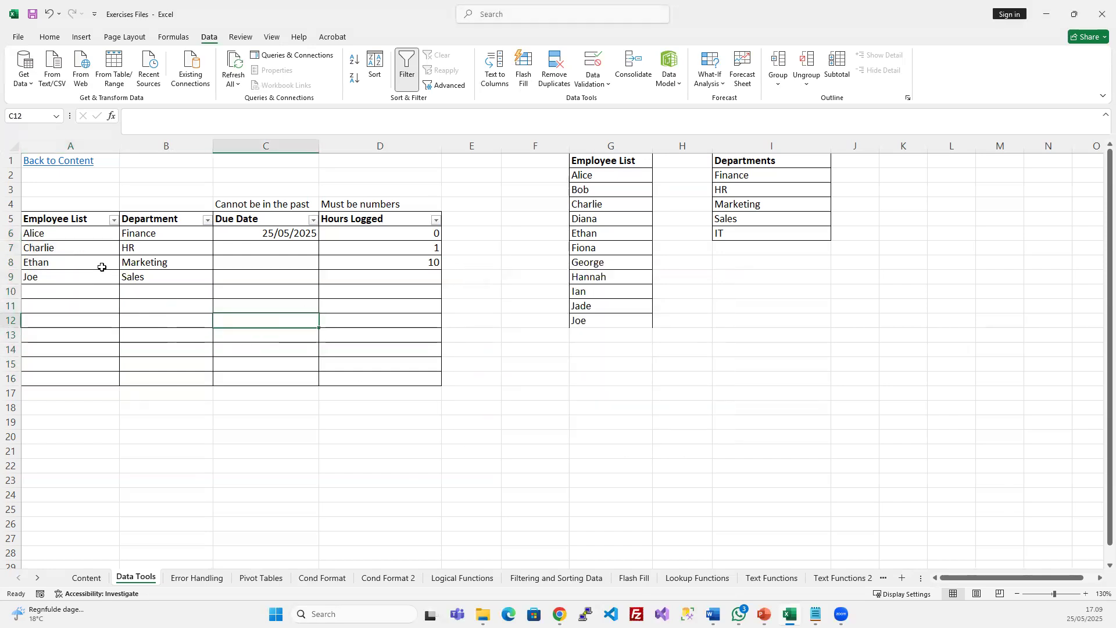
pyautogui.click(100, 234)
pyautogui.moveTo(101, 234); pyautogui.dragTo(88, 379)
pyautogui.click(88, 322)
pyautogui.click(82, 292)
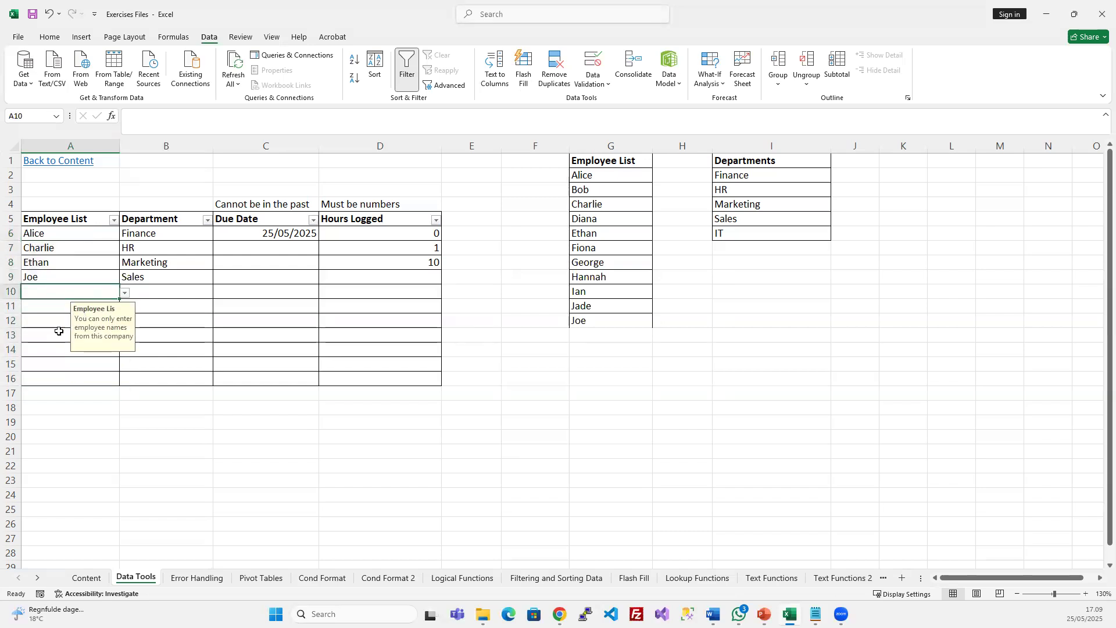
pyautogui.click(59, 334)
pyautogui.click(59, 364)
pyautogui.click(56, 330)
pyautogui.click(58, 292)
pyautogui.click(58, 262)
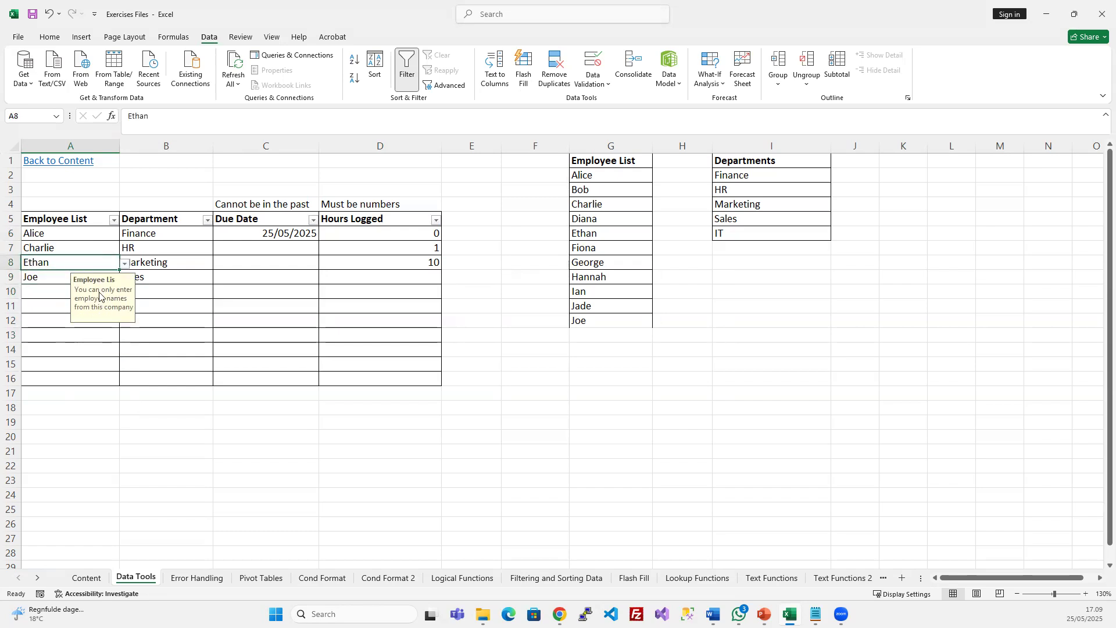
# Correct the input message title to 'Employee List'
pyautogui.moveTo(75, 236); pyautogui.dragTo(70, 375)
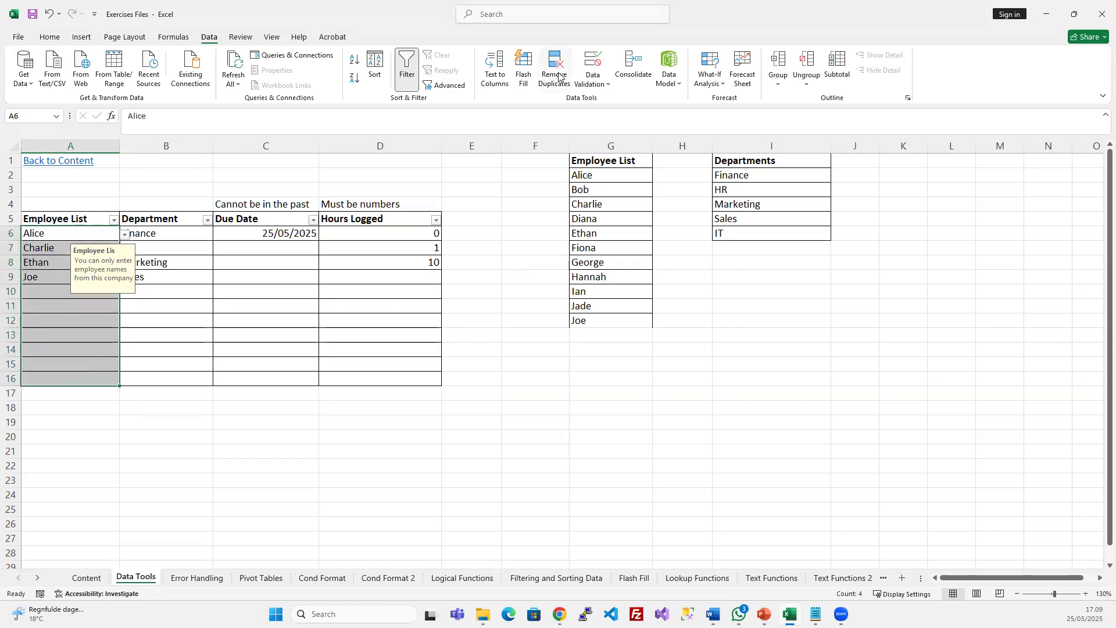
pyautogui.click(592, 63)
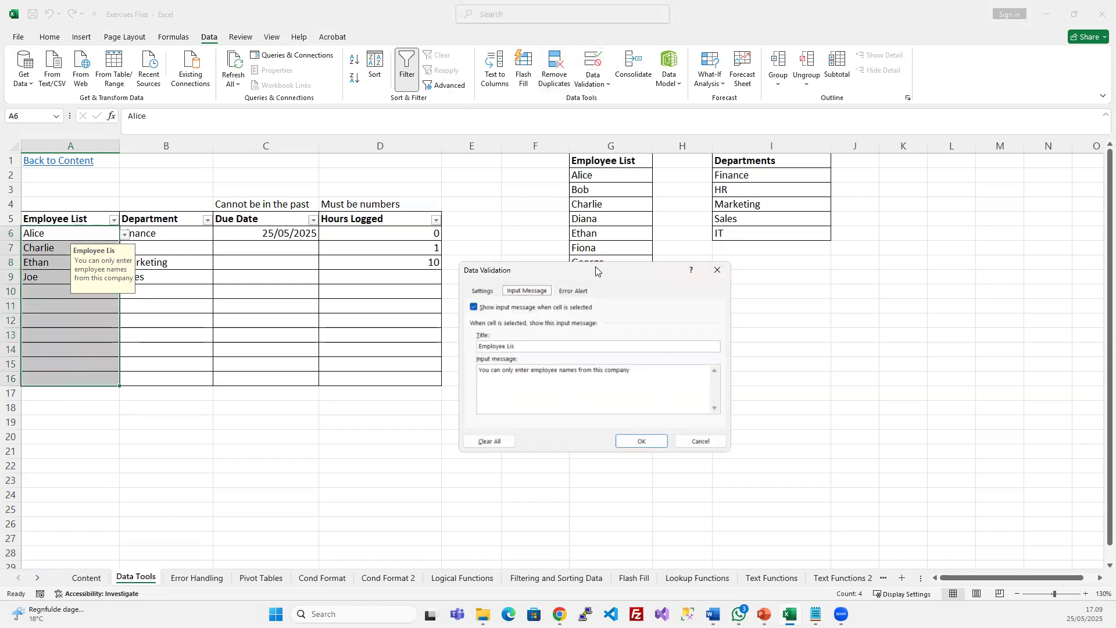
pyautogui.write('t')
pyautogui.click(650, 439)
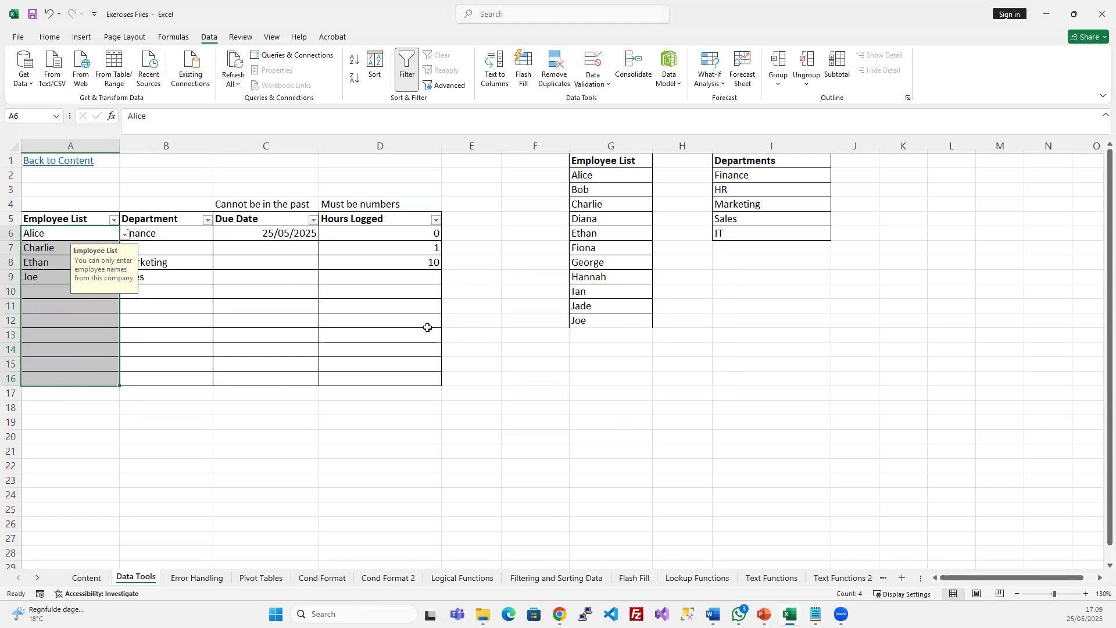
# Check the corrected message on the employee cells, including empty A11
pyautogui.click(206, 294)
pyautogui.click(87, 247)
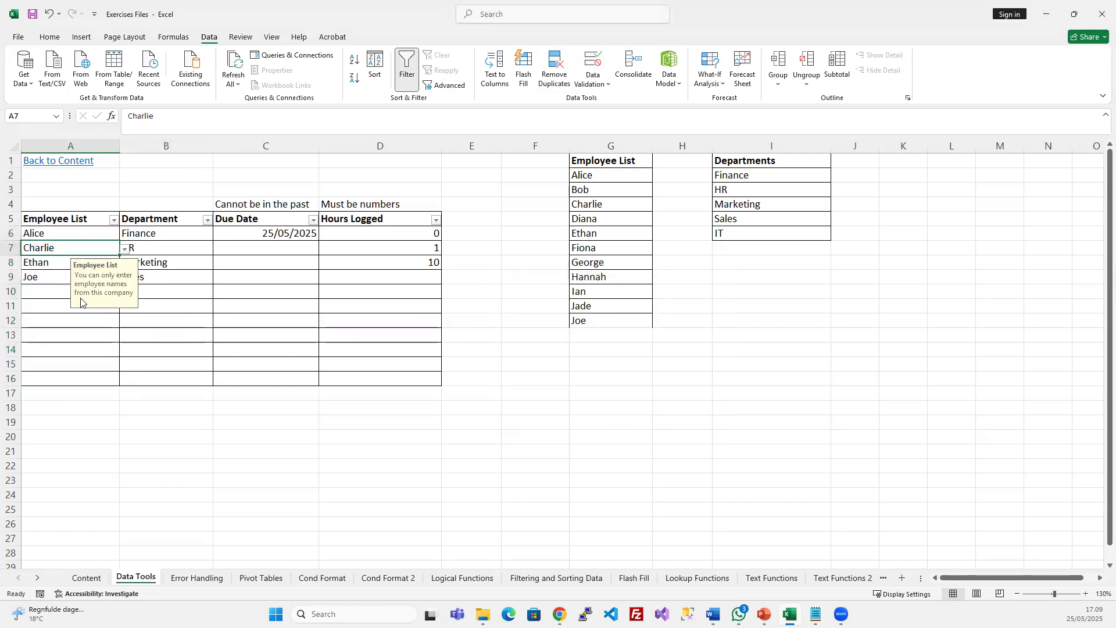
pyautogui.click(76, 331)
pyautogui.click(67, 321)
pyautogui.click(70, 287)
pyautogui.click(79, 264)
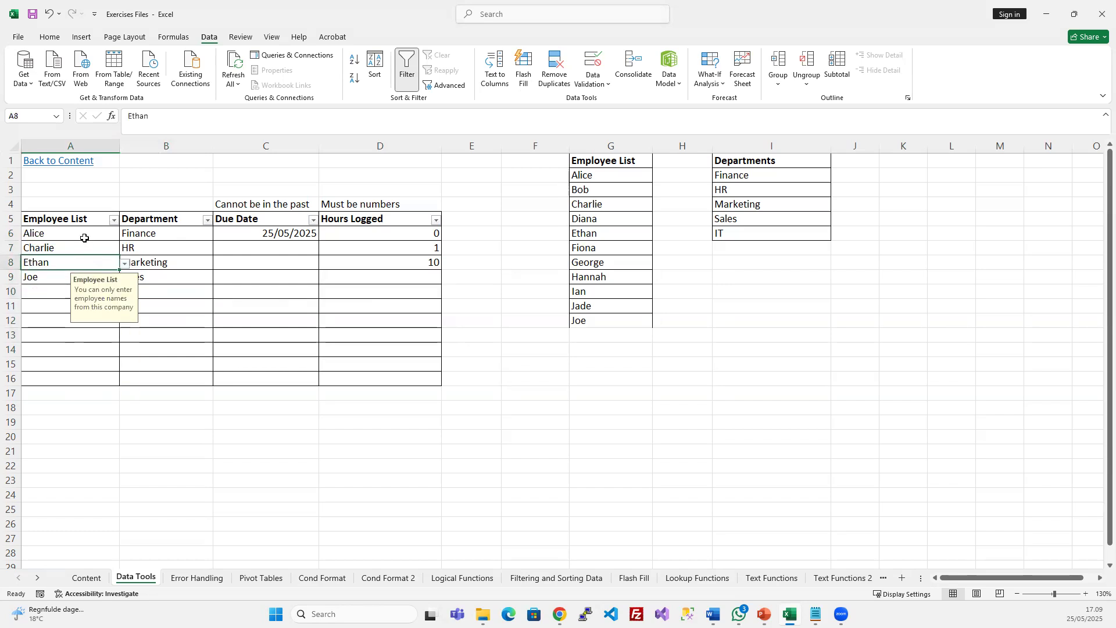
pyautogui.click(85, 238)
pyautogui.click(61, 309)
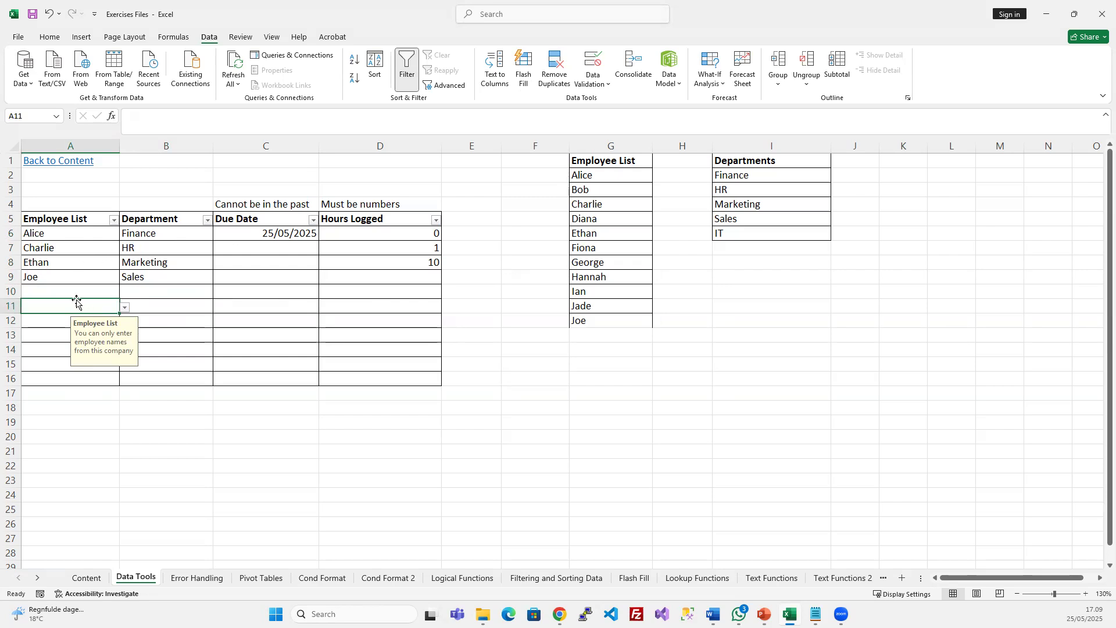
# Give B6:B16 a Stop error alert titled 'Invalid data entered' with an explanatory message
pyautogui.moveTo(164, 236); pyautogui.dragTo(165, 379)
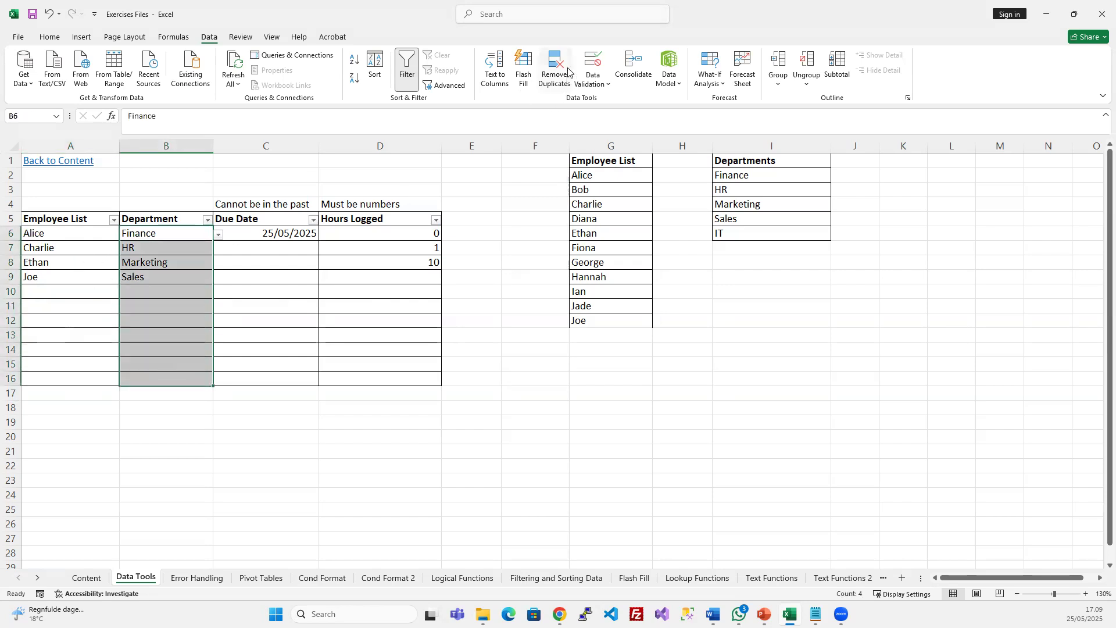
pyautogui.click(592, 64)
pyautogui.click(573, 291)
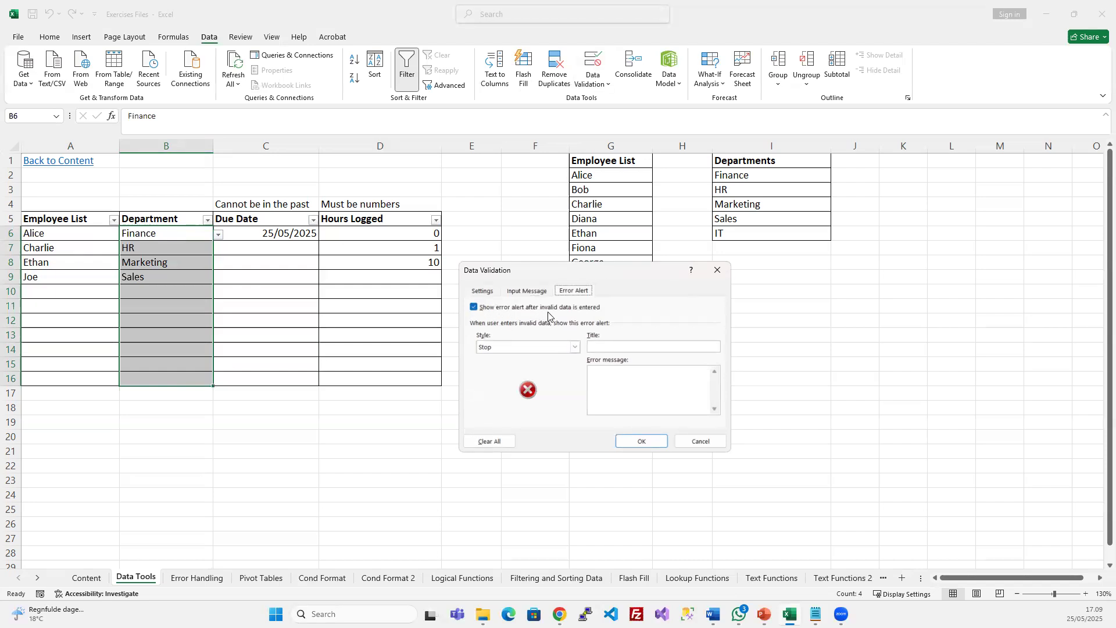
pyautogui.click(574, 347)
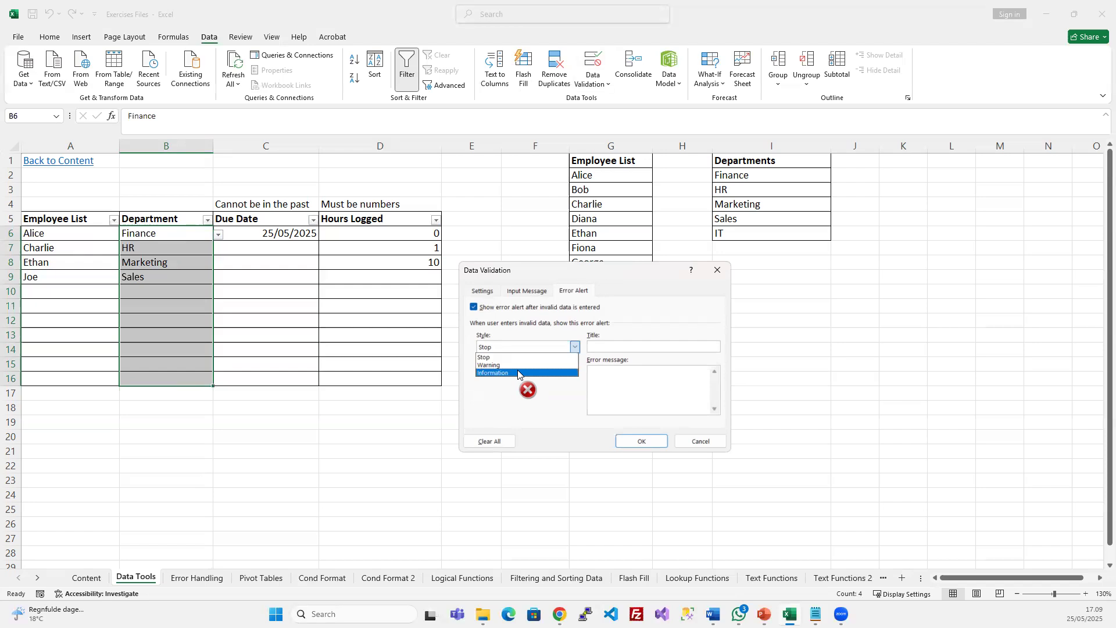
pyautogui.click(488, 399)
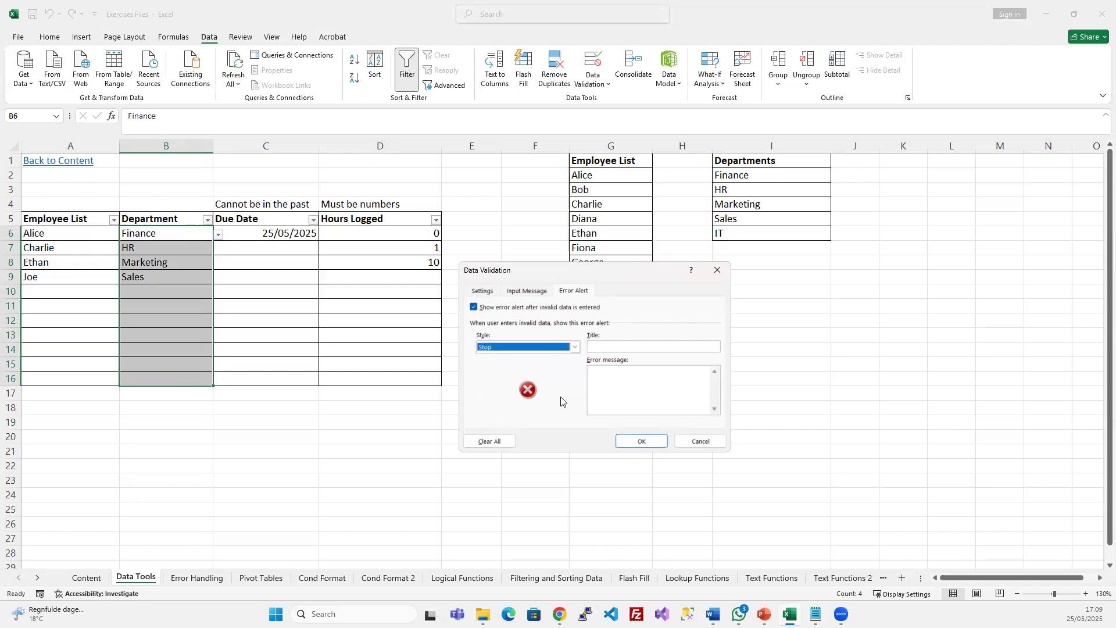
pyautogui.click(638, 348)
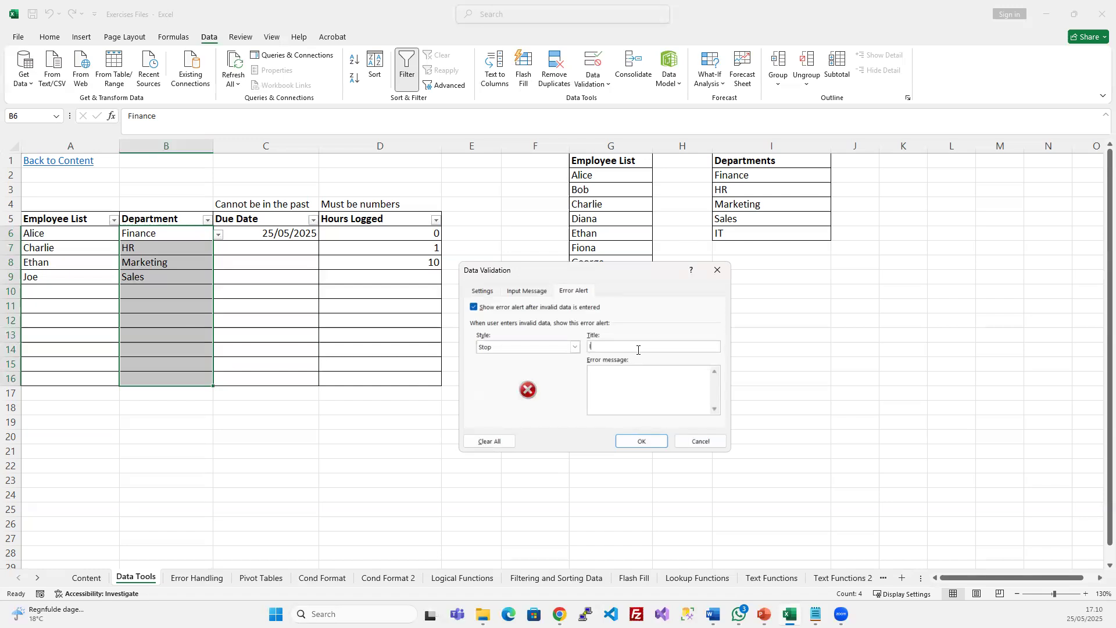
pyautogui.write('Invalid data entered')
pyautogui.click(646, 377)
pyautogui.write('You')
pyautogui.write(' are not allowed to enter that data in t')
pyautogui.write('his cell')
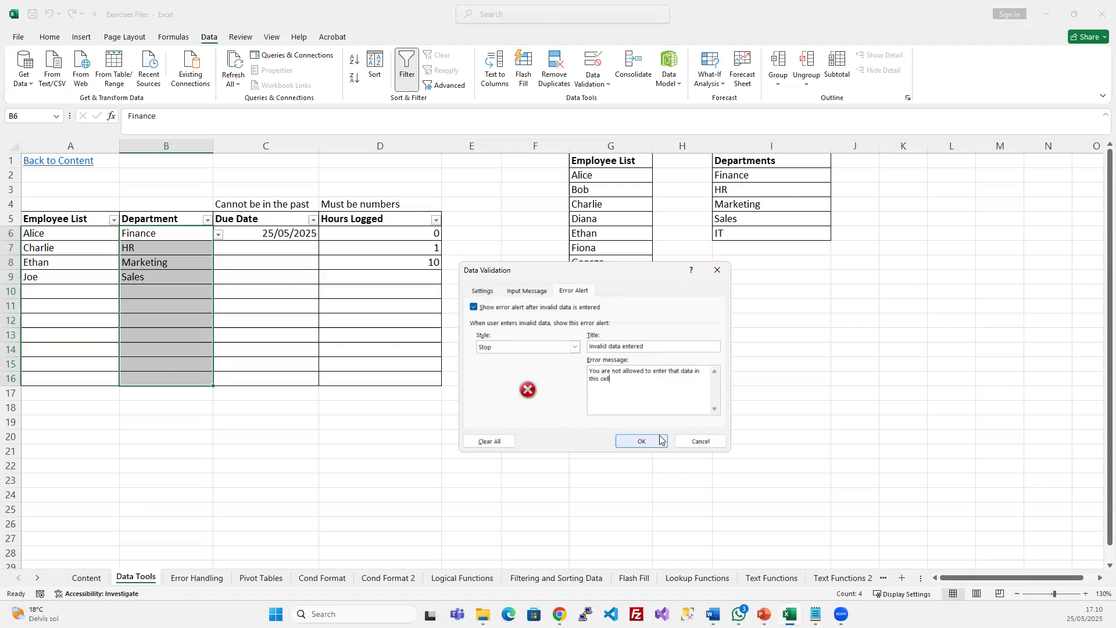
pyautogui.click(641, 441)
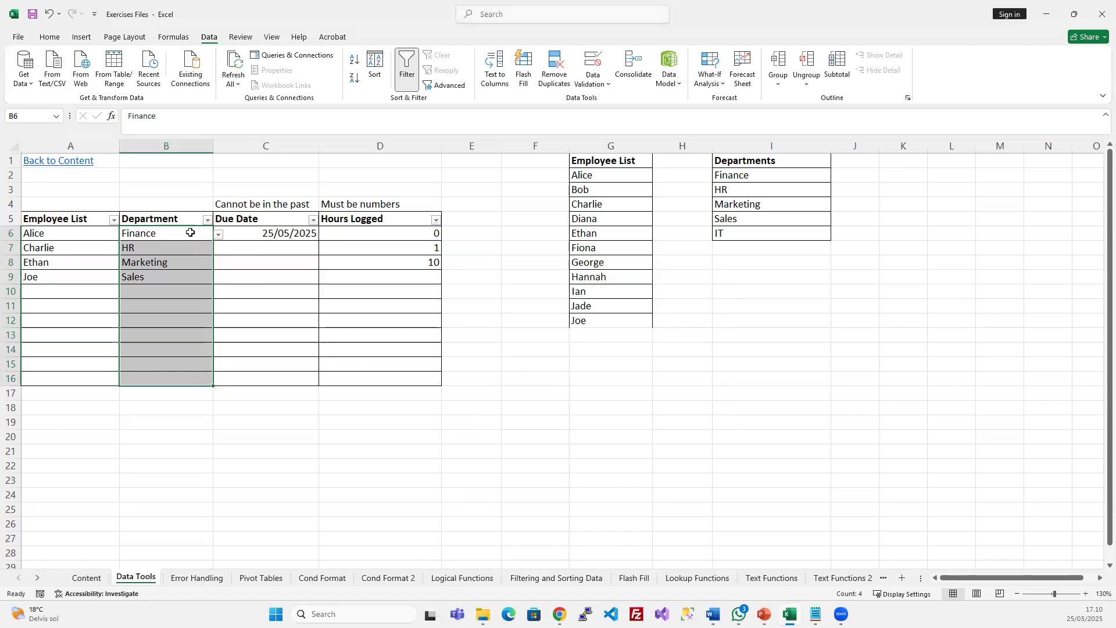
# Confirm Logistics is rejected in B10 by the Stop alert, then choose HR from the dropdown
pyautogui.click(147, 292)
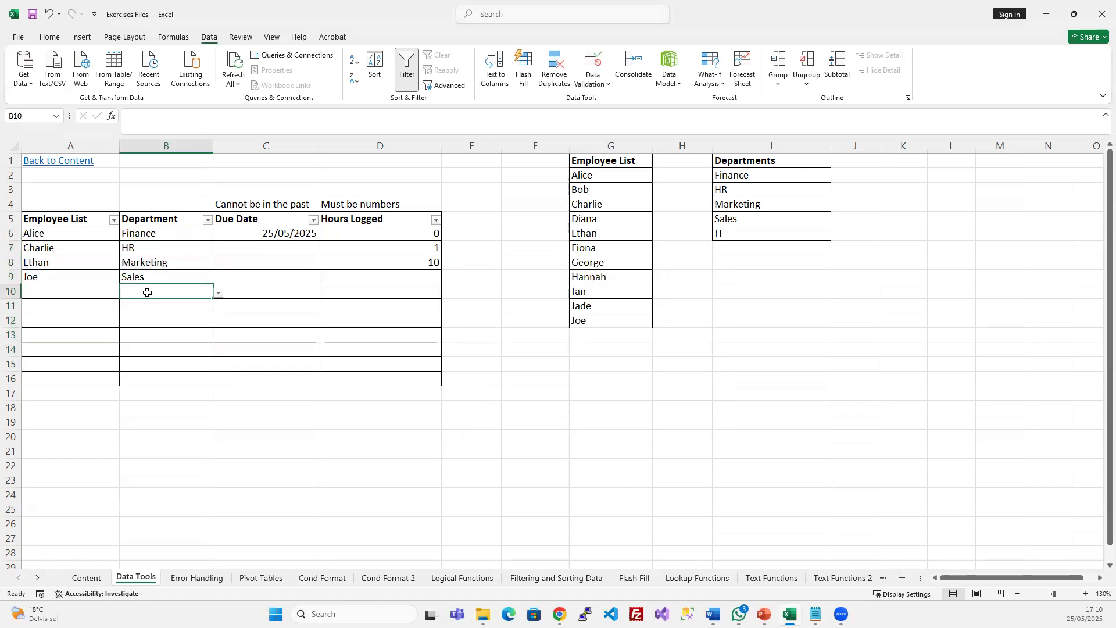
pyautogui.write('Te')
pyautogui.press('Escape')
pyautogui.click(219, 292)
pyautogui.press('Escape')
pyautogui.write('Logistics')
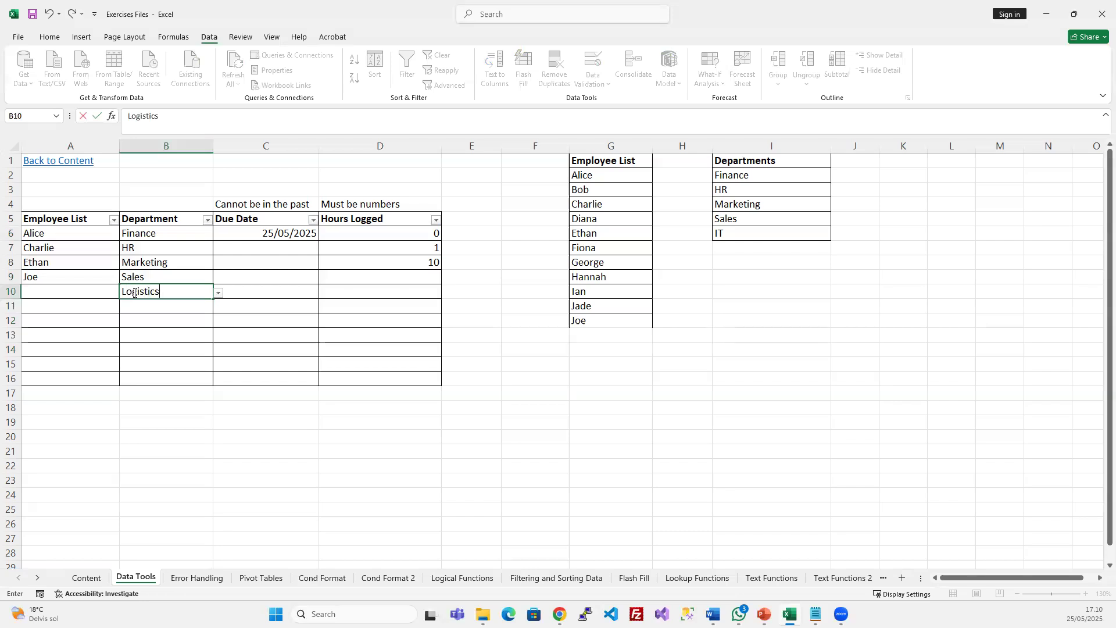
pyautogui.press('Return')
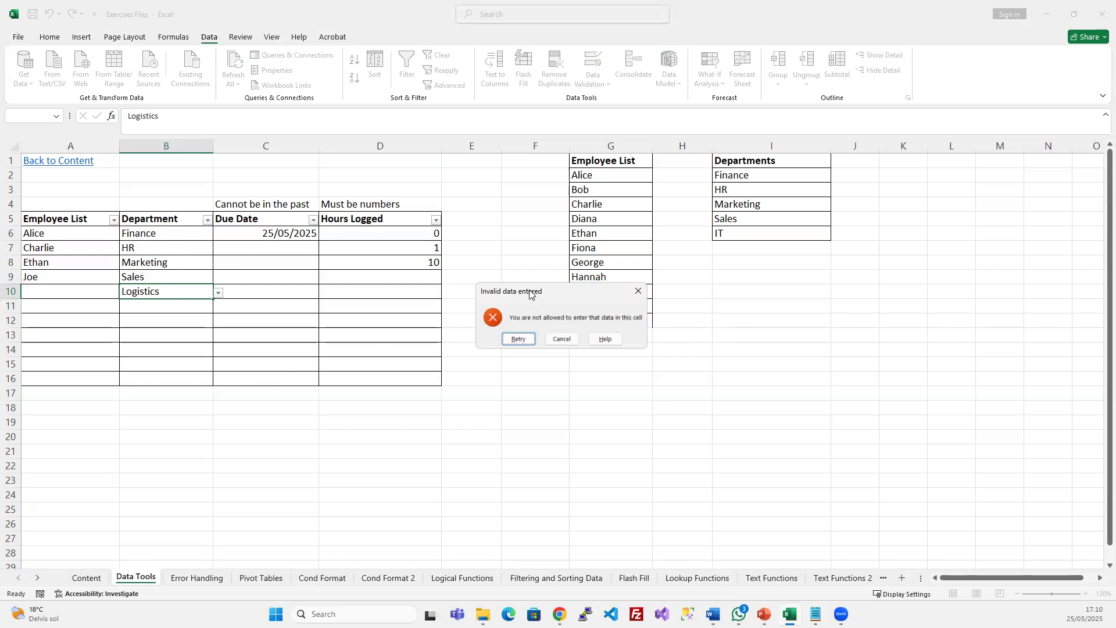
pyautogui.moveTo(529, 290); pyautogui.dragTo(514, 298)
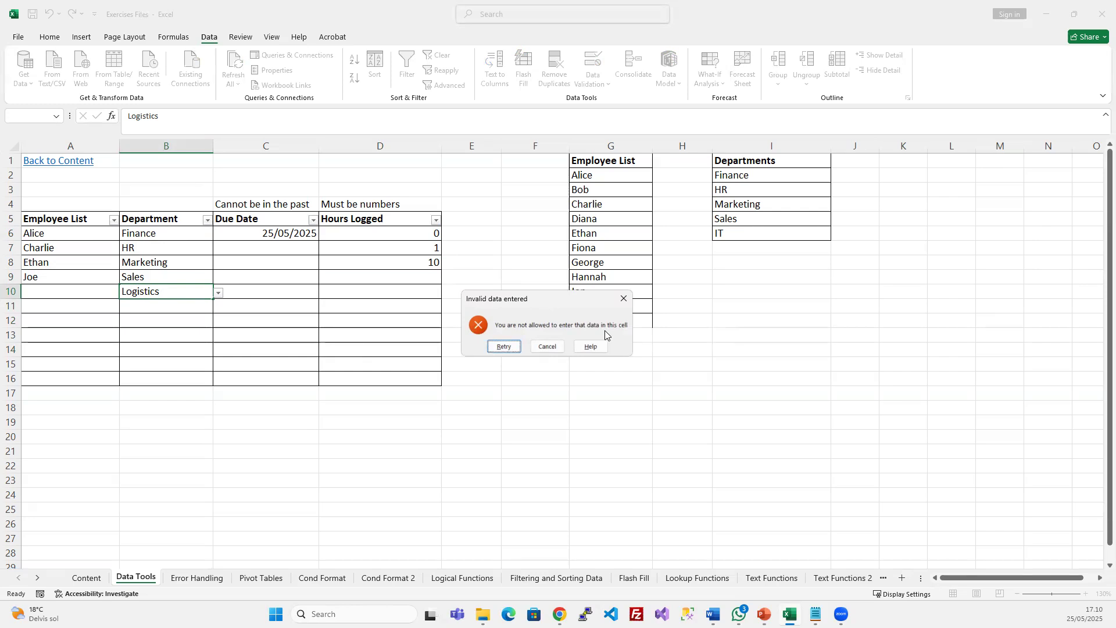
pyautogui.click(512, 347)
pyautogui.click(219, 293)
pyautogui.click(563, 337)
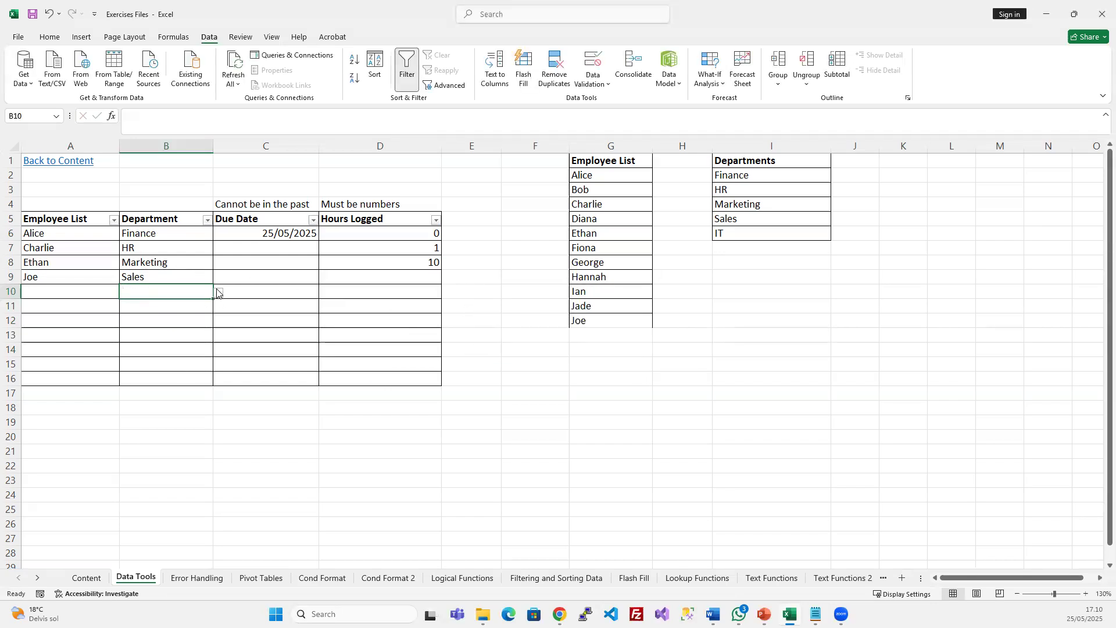
pyautogui.click(218, 293)
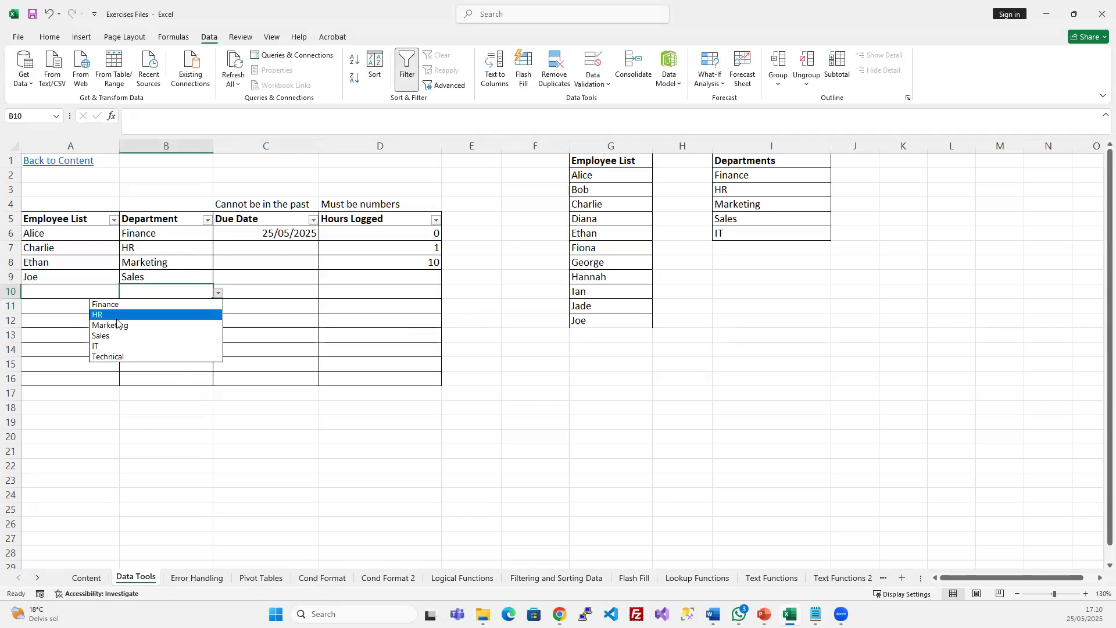
pyautogui.click(116, 317)
# Change the Department error alert style from Stop to Warning
pyautogui.click(180, 321)
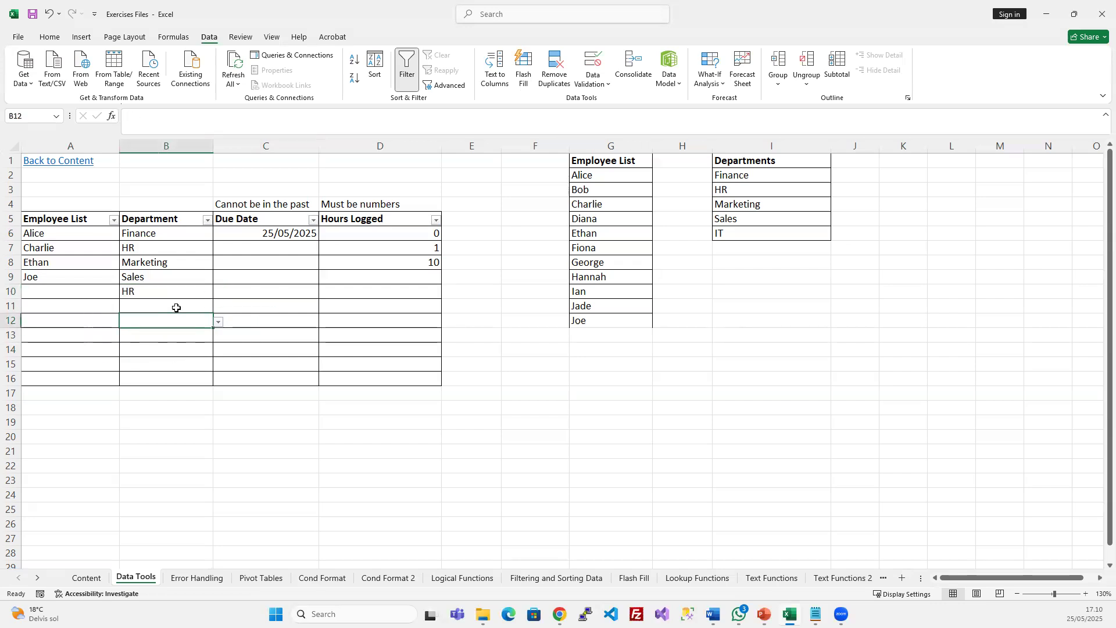
pyautogui.click(596, 60)
pyautogui.click(574, 347)
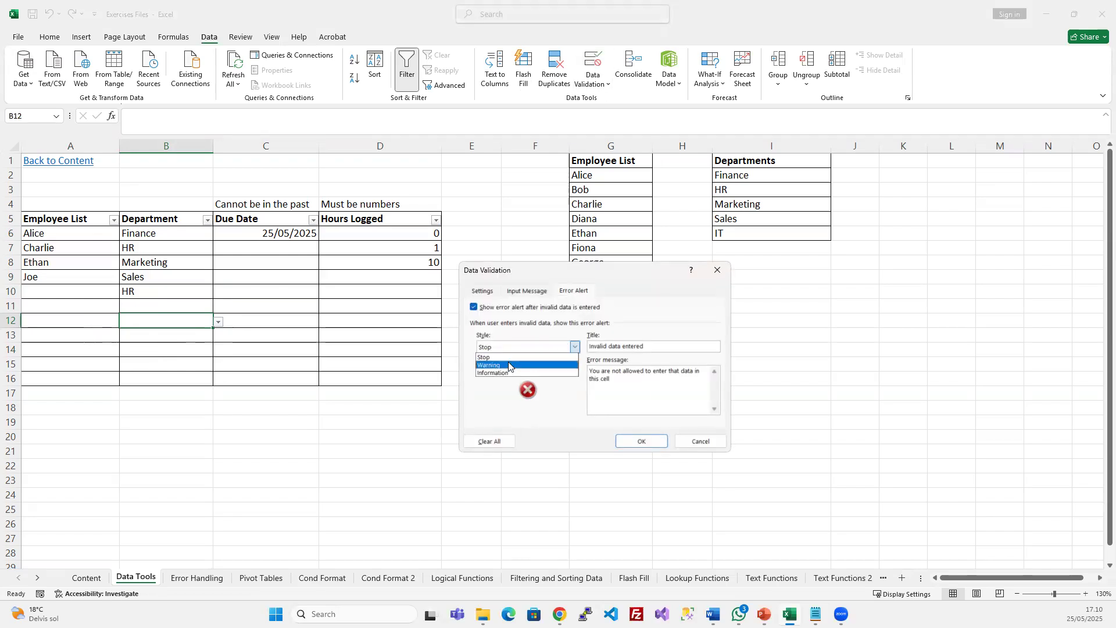
pyautogui.click(508, 365)
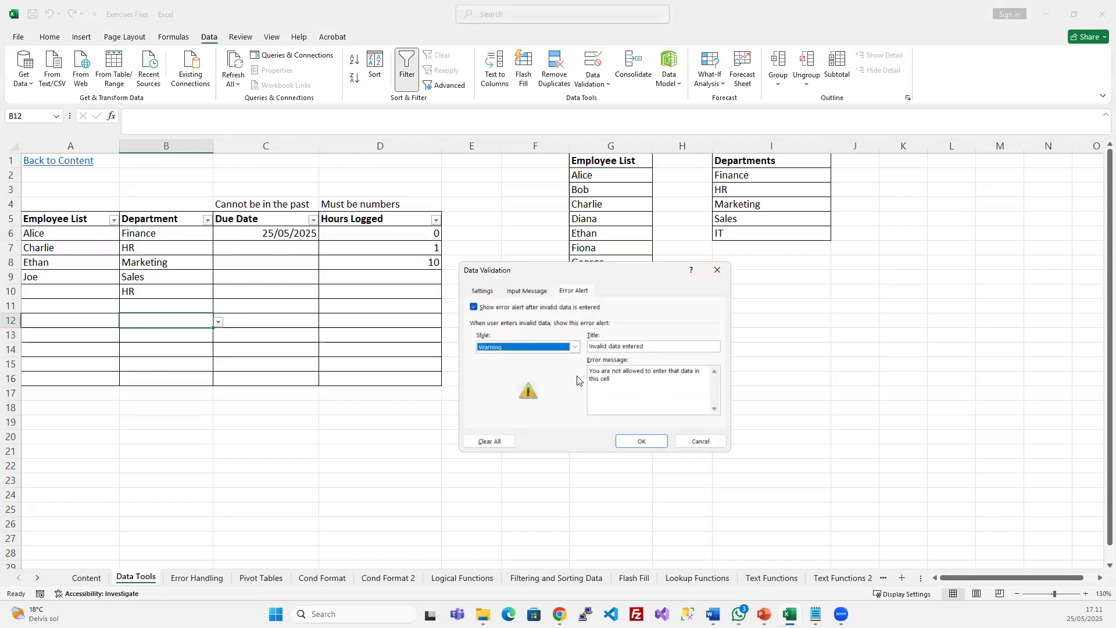
pyautogui.click(639, 442)
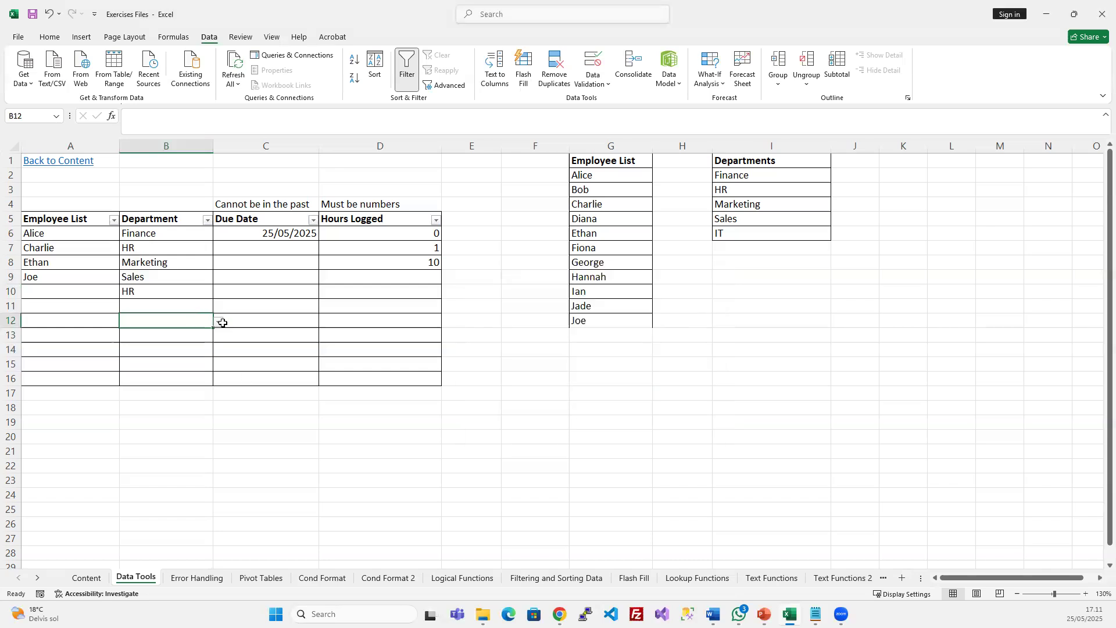
# Enter Logistics in B12, accept it at the warning, then select A6 to show its input message
pyautogui.write('Logistics')
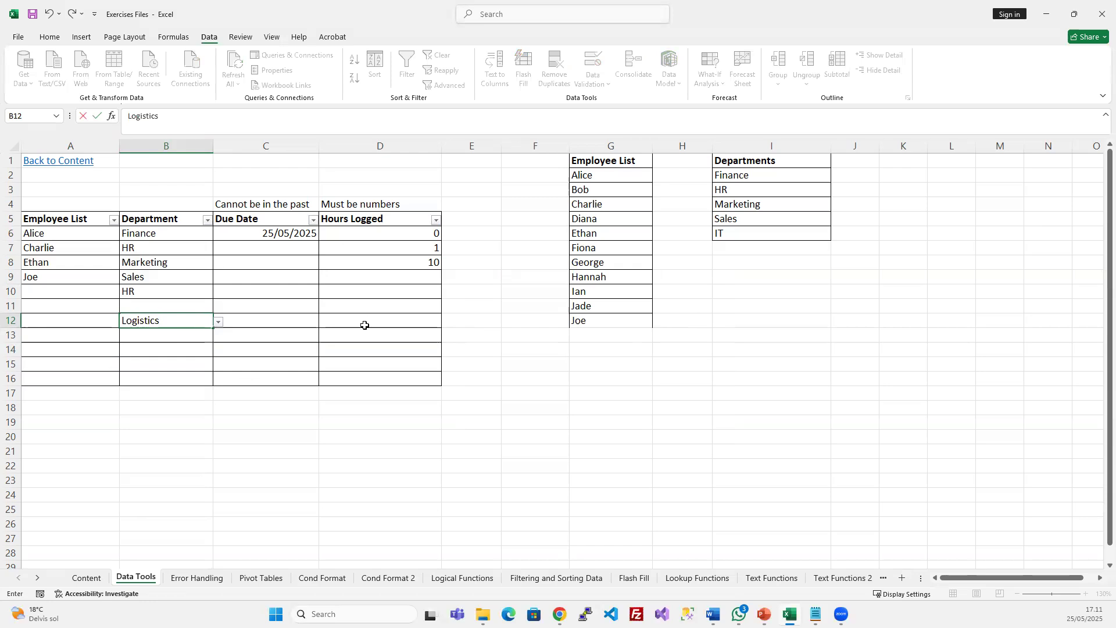
pyautogui.press('Return')
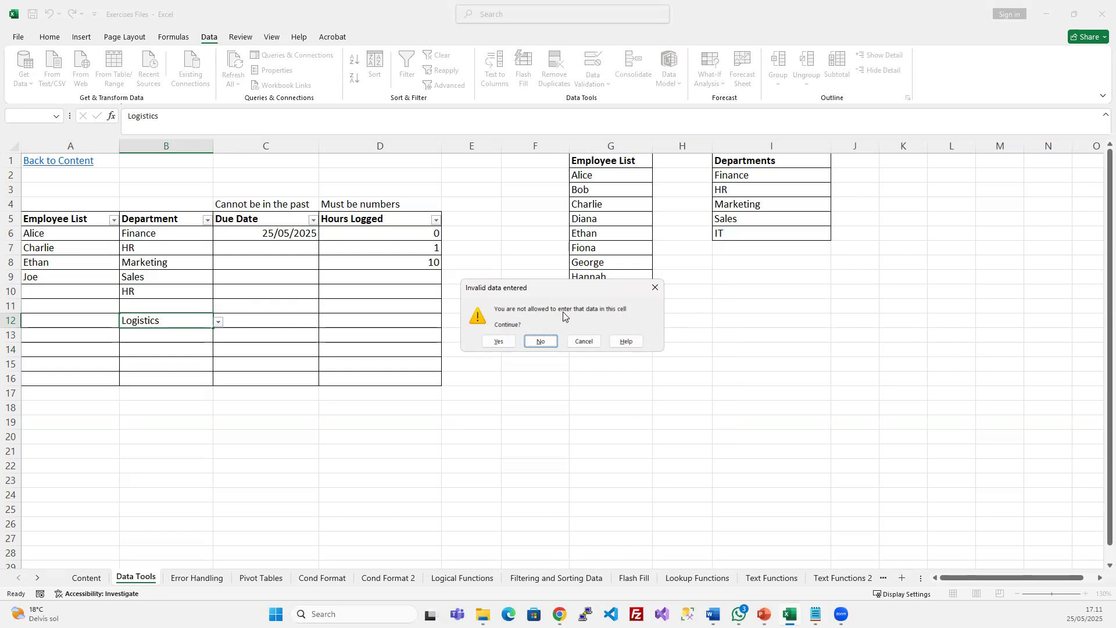
pyautogui.click(498, 342)
pyautogui.click(187, 319)
pyautogui.click(169, 334)
pyautogui.click(182, 317)
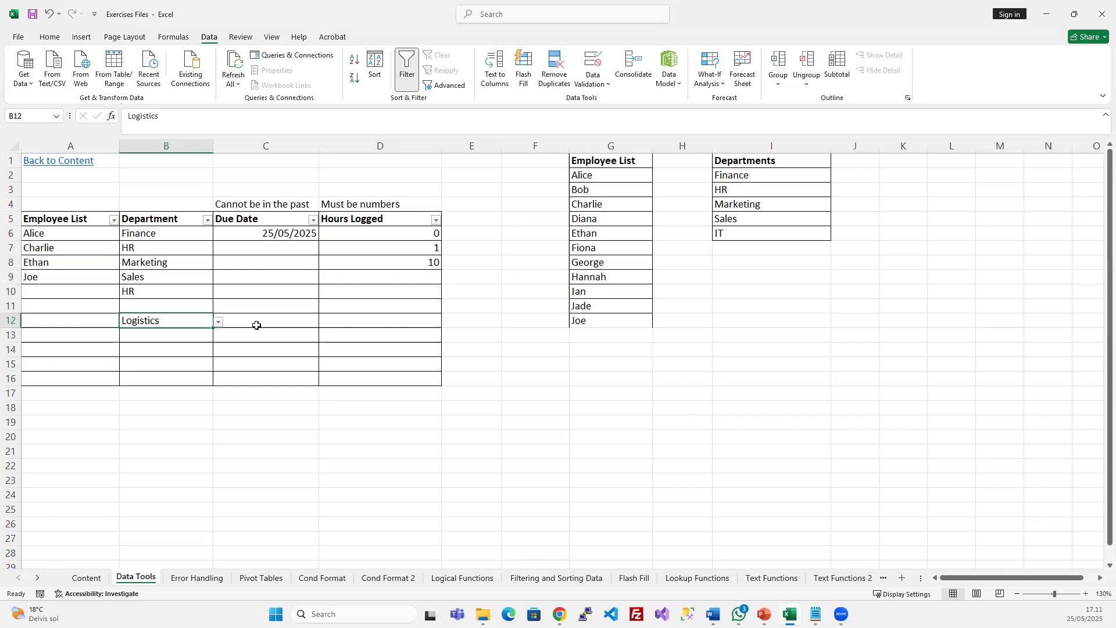
pyautogui.click(257, 275)
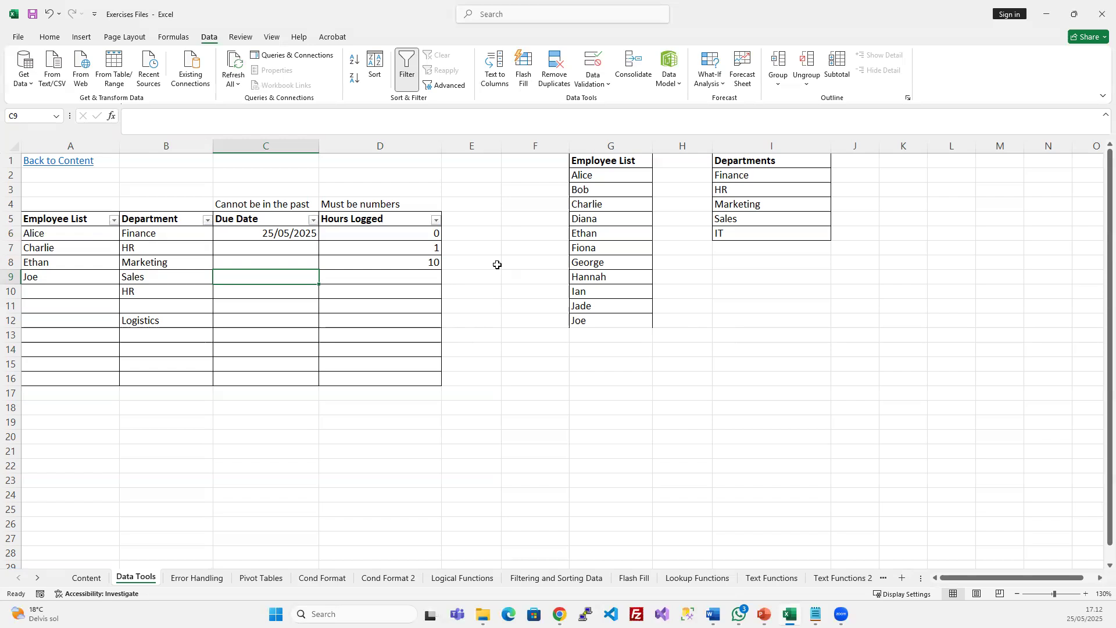
pyautogui.click(99, 234)
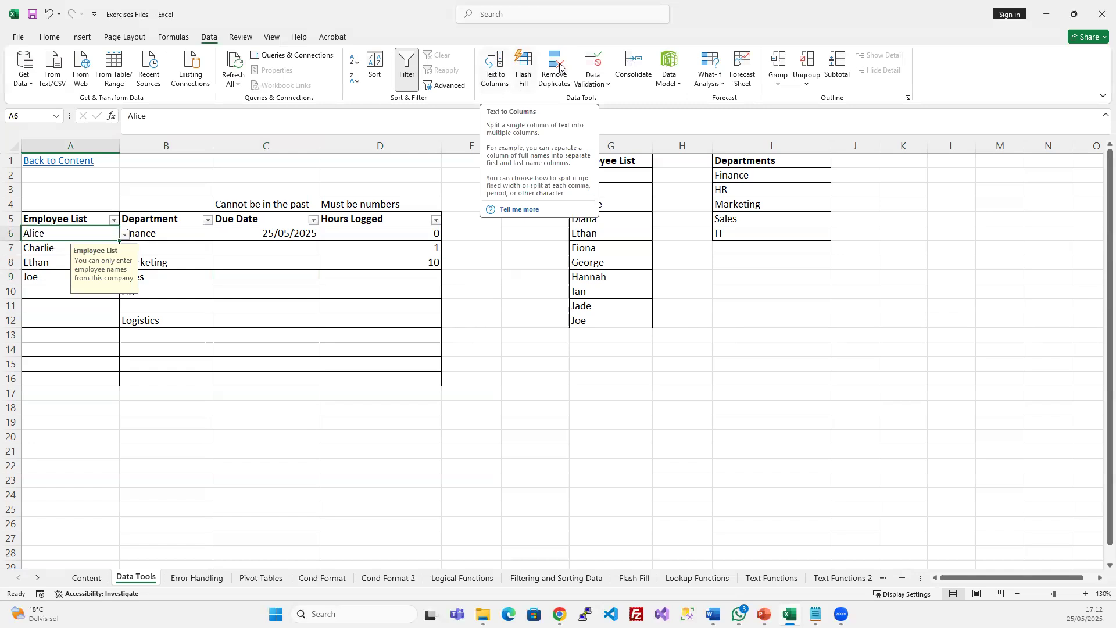
pyautogui.click(593, 59)
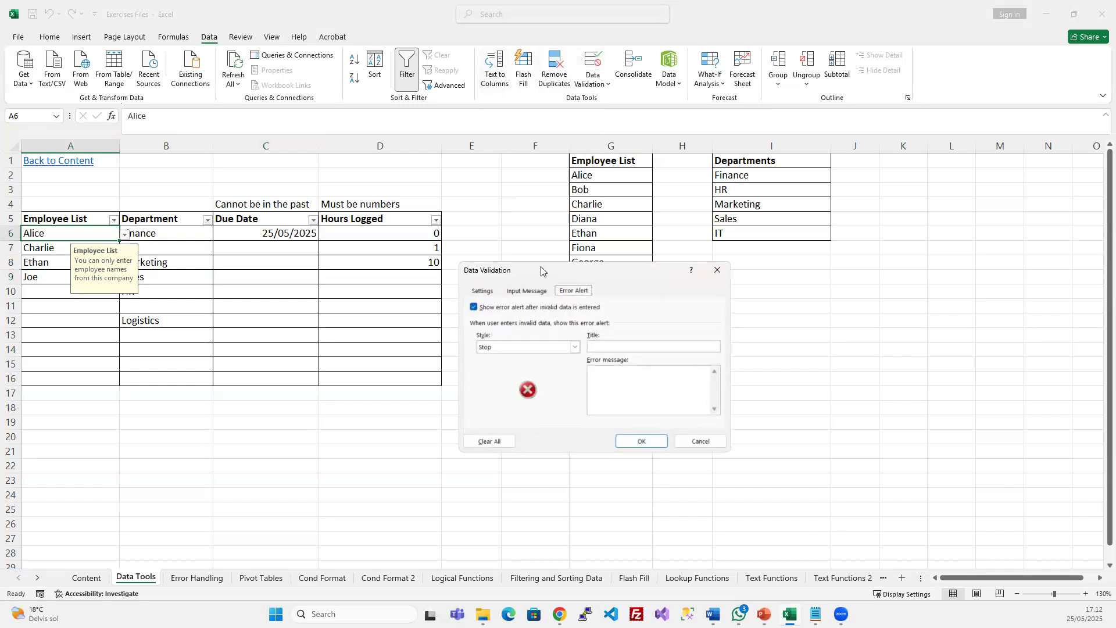
pyautogui.click(484, 291)
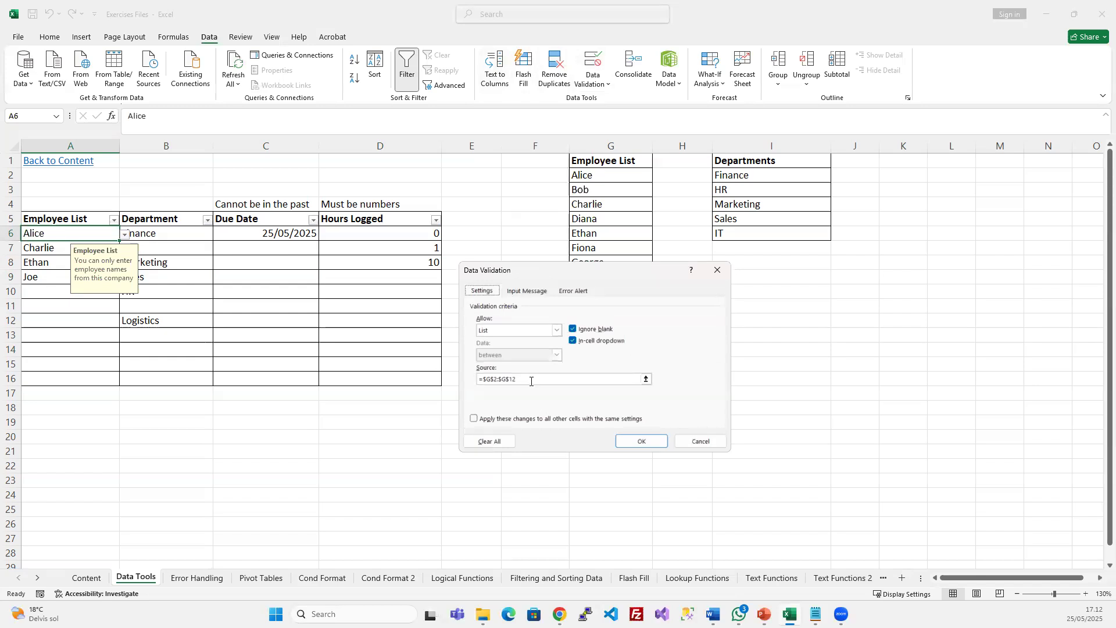
pyautogui.moveTo(483, 379); pyautogui.dragTo(523, 377)
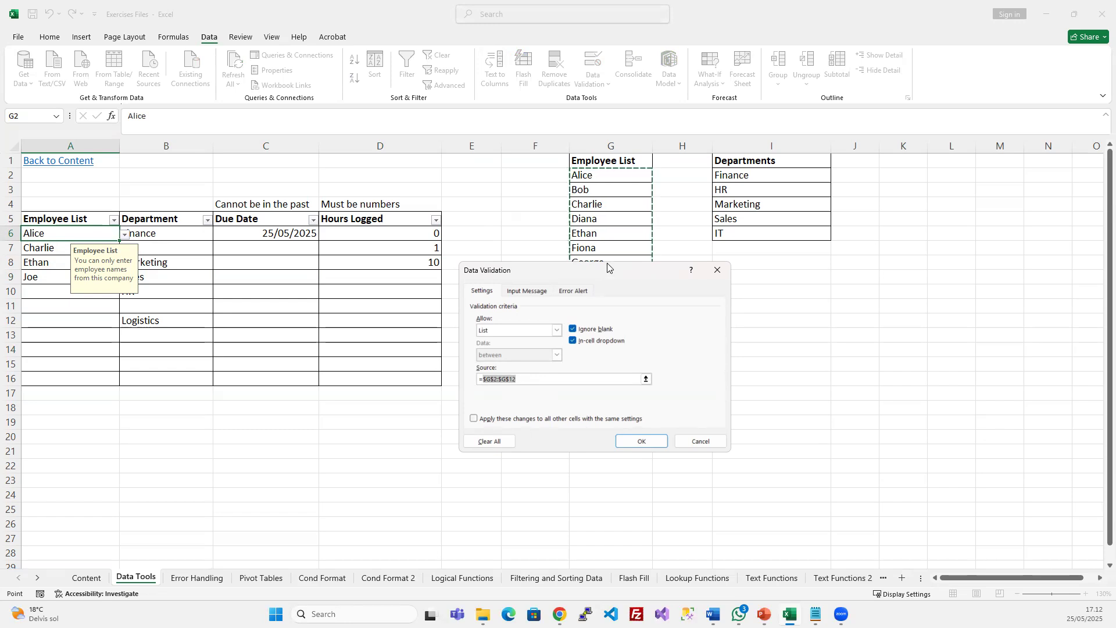
pyautogui.moveTo(607, 267); pyautogui.dragTo(818, 289)
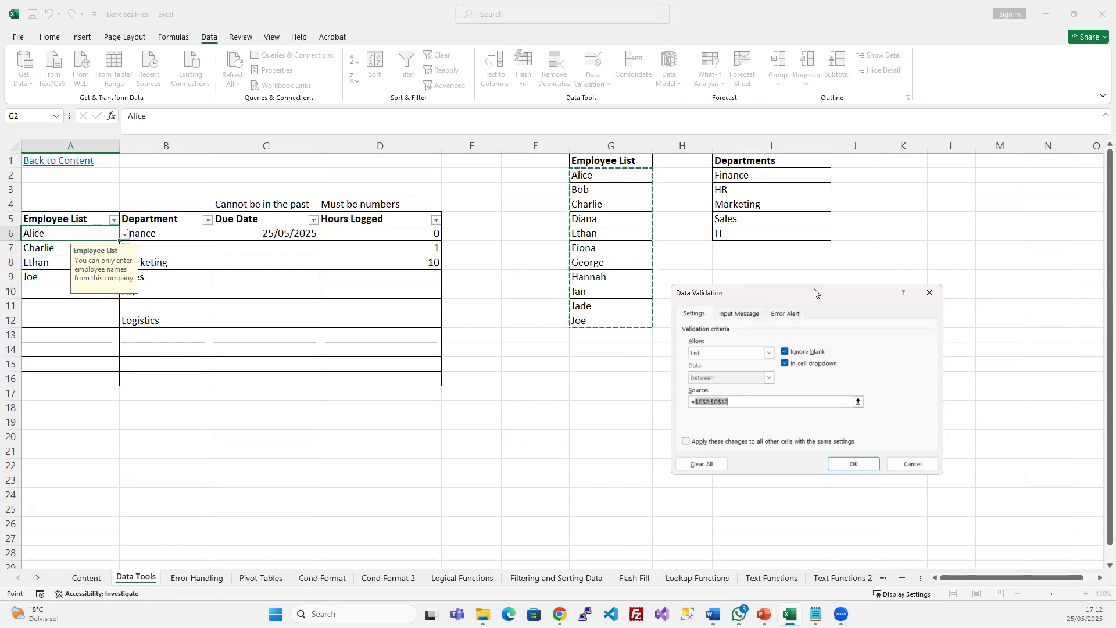
pyautogui.moveTo(814, 297); pyautogui.dragTo(826, 281)
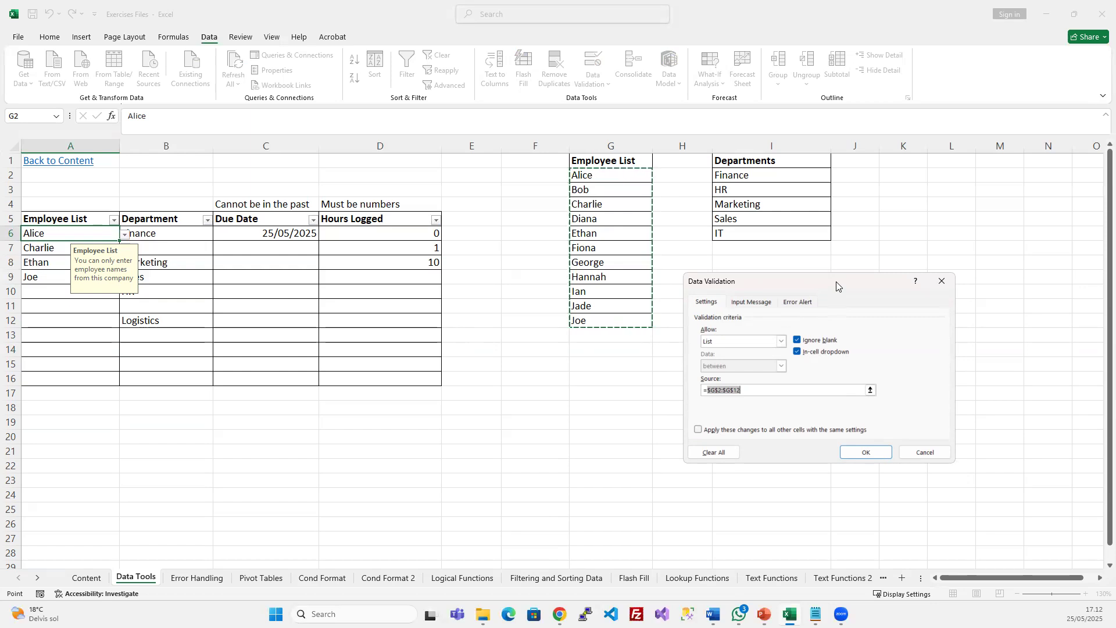
pyautogui.click(730, 389)
pyautogui.click(730, 389)
pyautogui.click(924, 452)
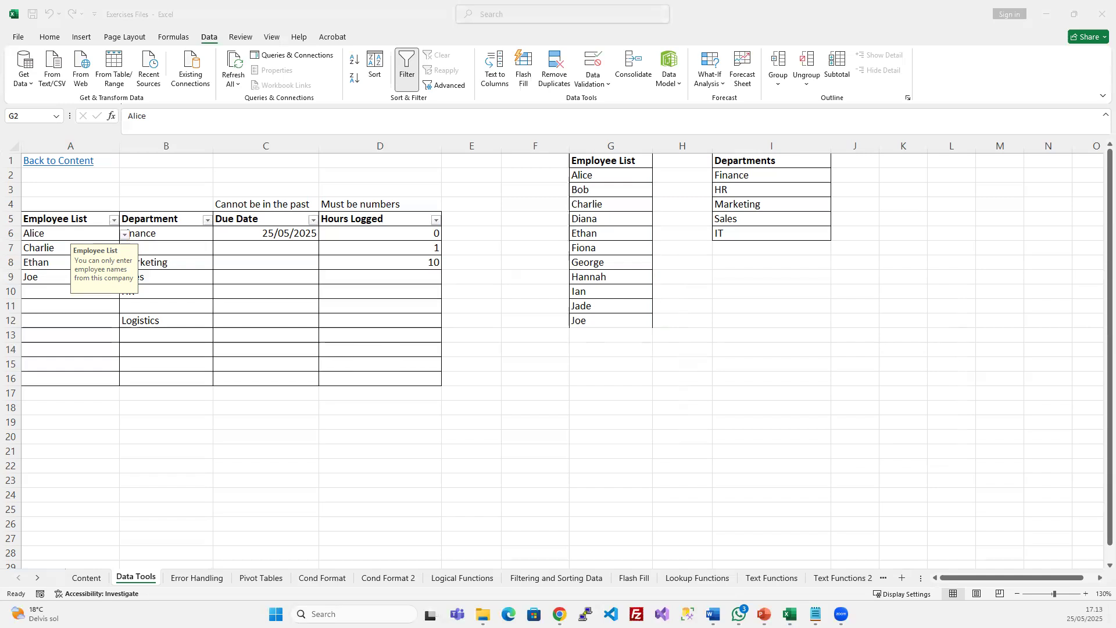
pyautogui.click(395, 293)
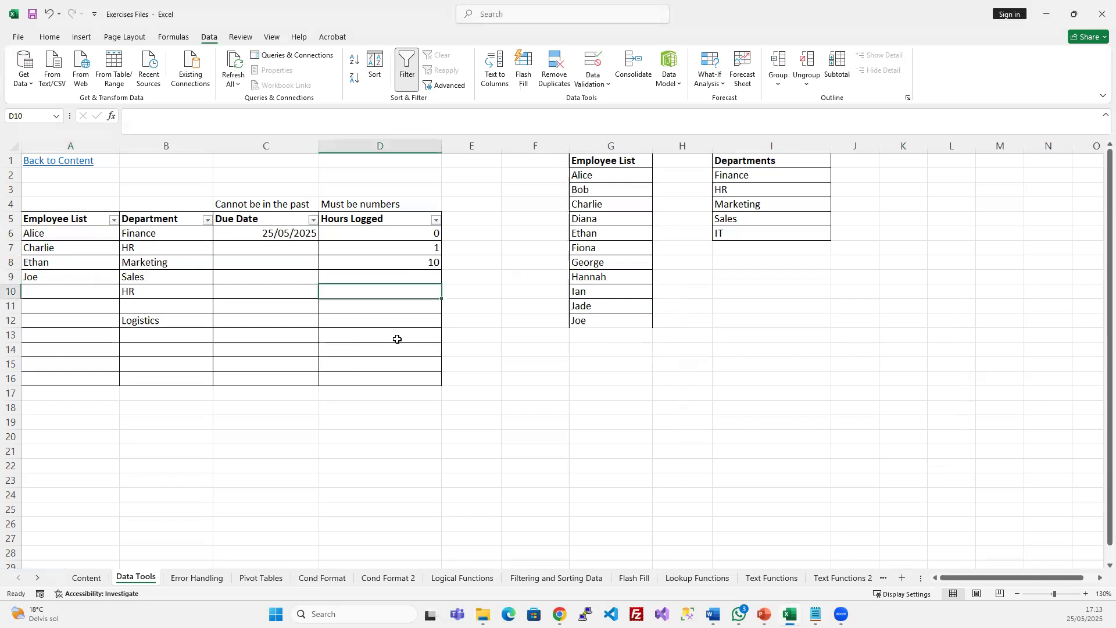
pyautogui.click(776, 301)
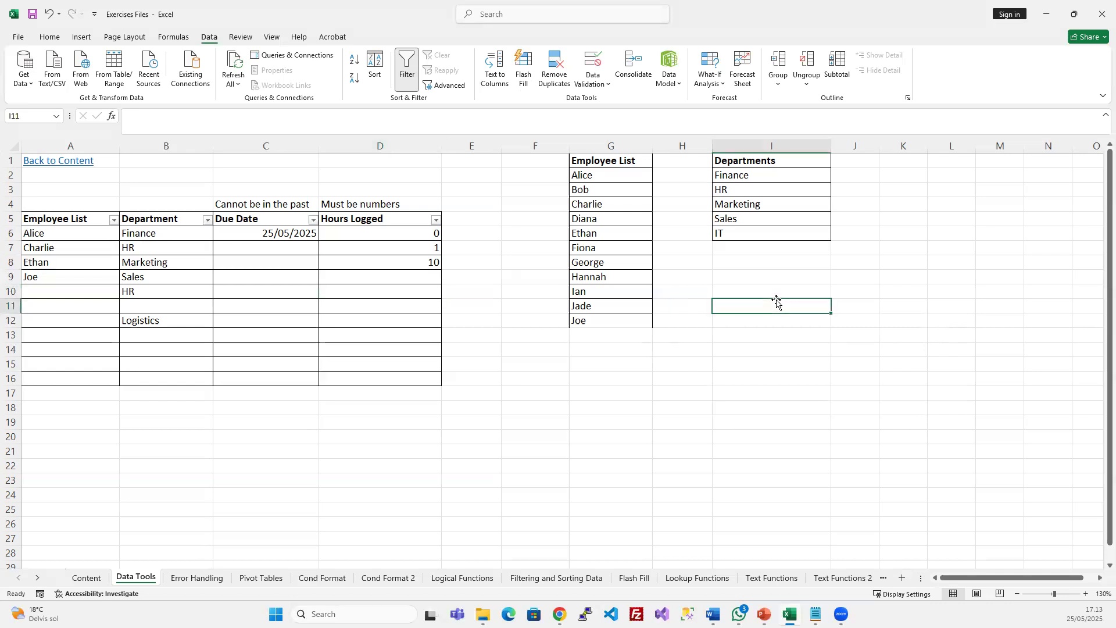
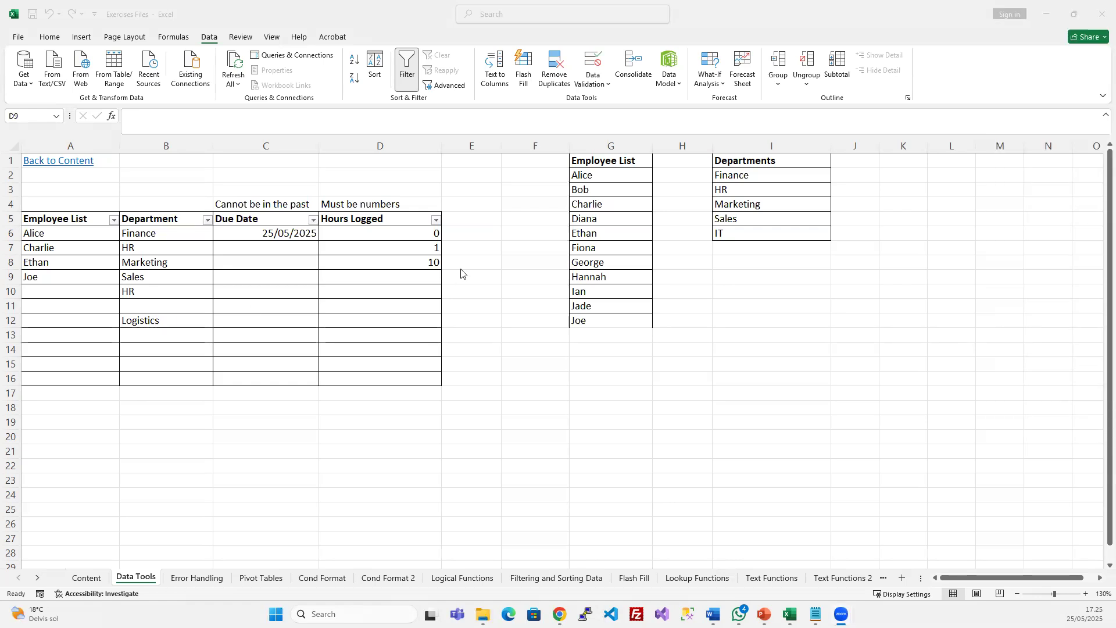
# Inspect the validation rule on D9 in Hours Logged and close it unchanged
pyautogui.click(447, 282)
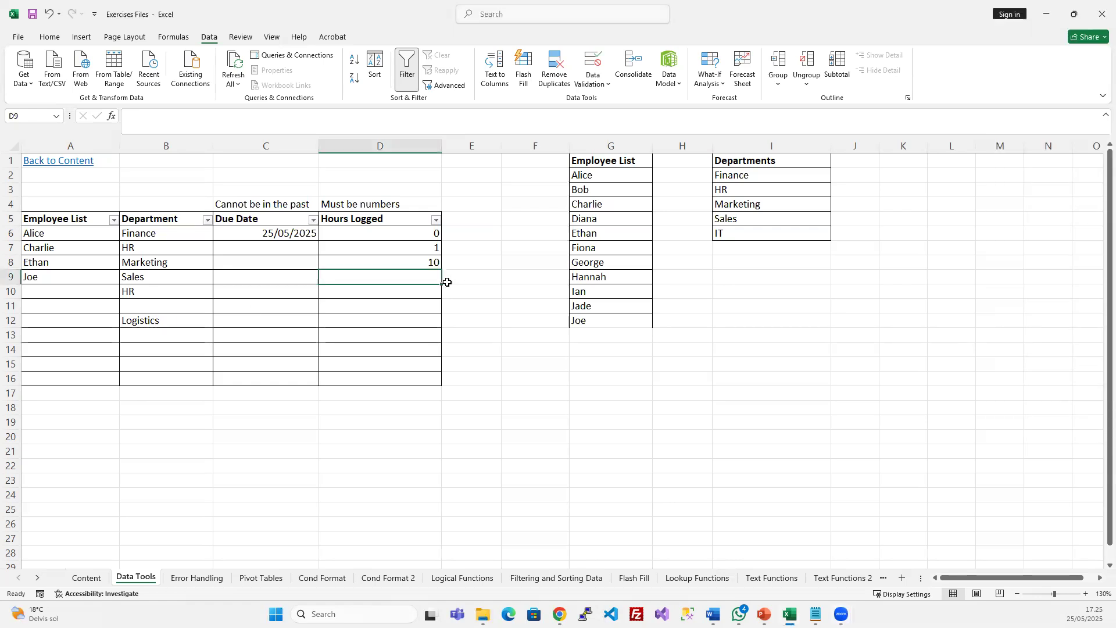
pyautogui.click(589, 64)
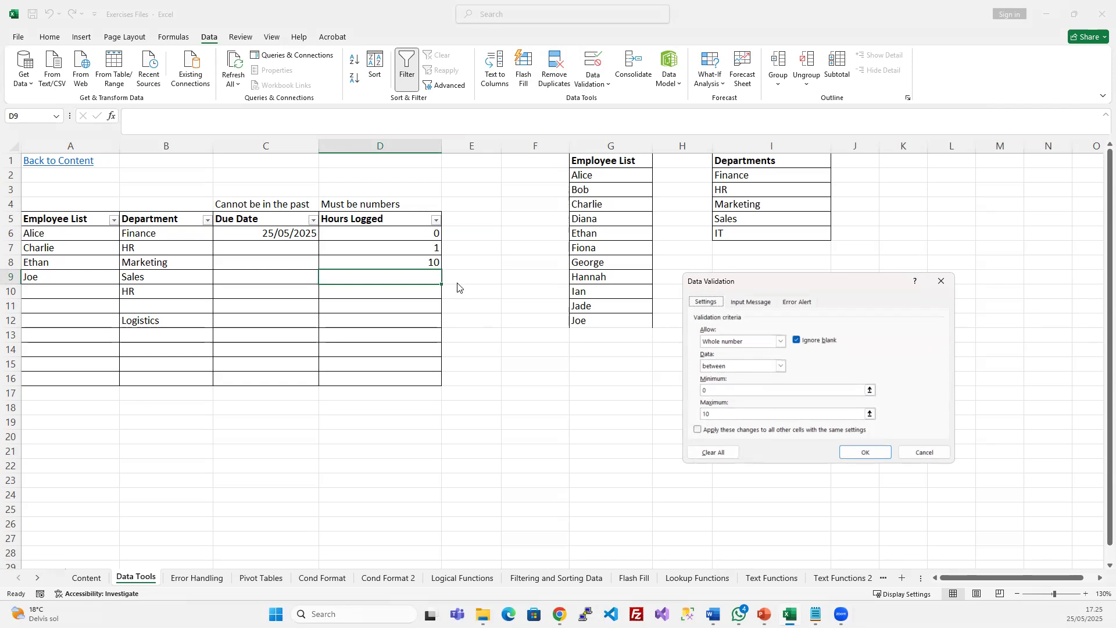
pyautogui.click(925, 453)
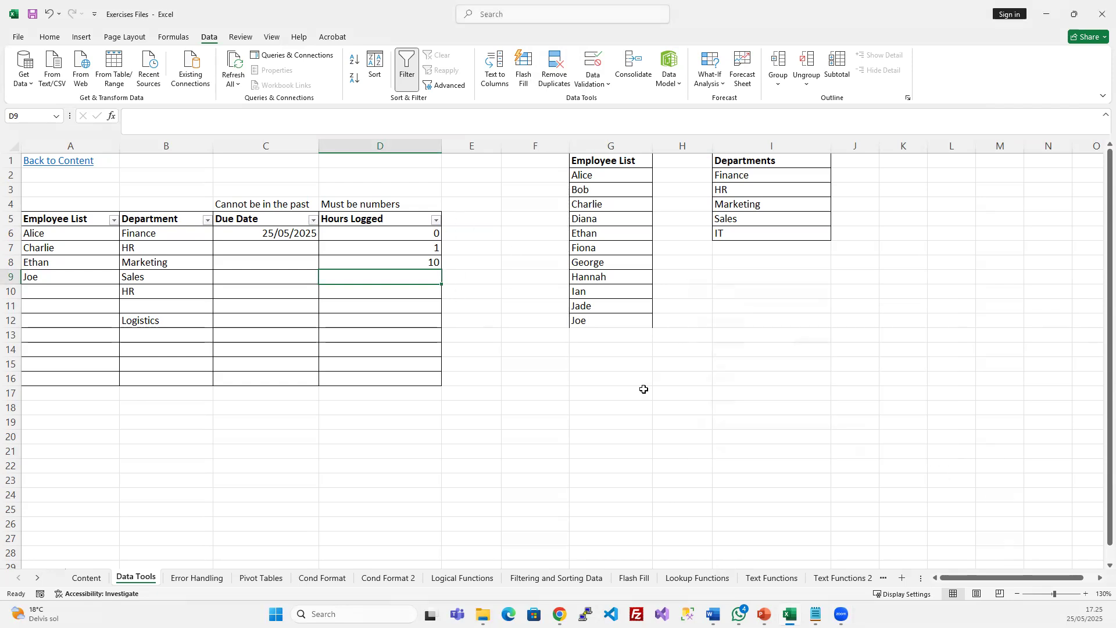
# Widen column E by dragging its right header border
pyautogui.click(508, 283)
pyautogui.click(474, 230)
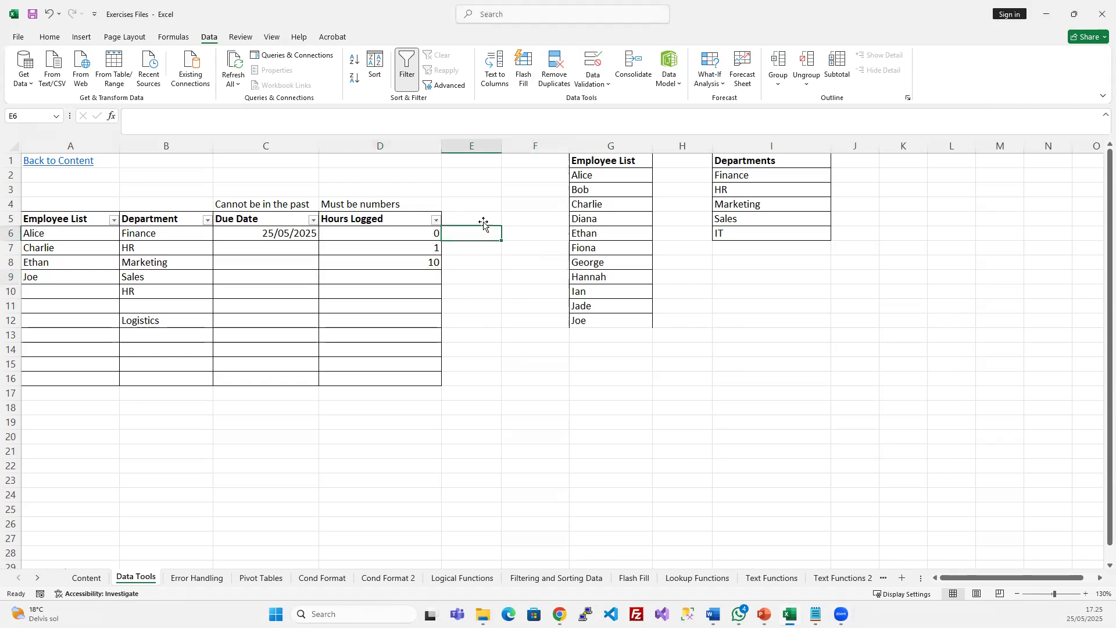
pyautogui.moveTo(501, 147); pyautogui.dragTo(549, 146)
# Look at E5's allowed data types, cancel, check D6, then reselect E5
pyautogui.click(521, 218)
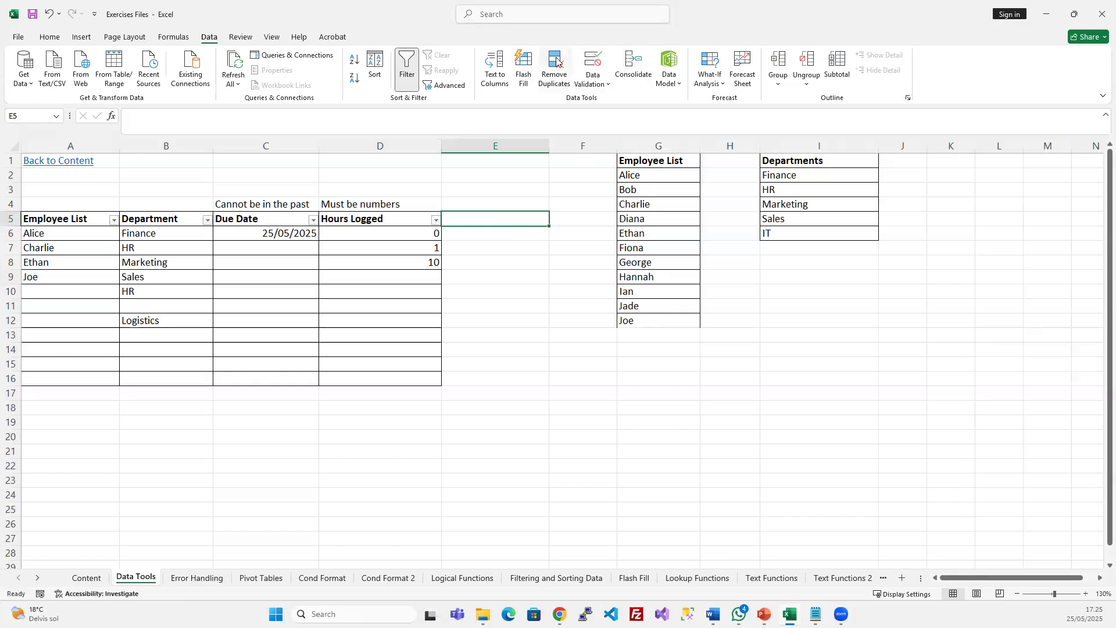
pyautogui.click(592, 61)
pyautogui.click(779, 342)
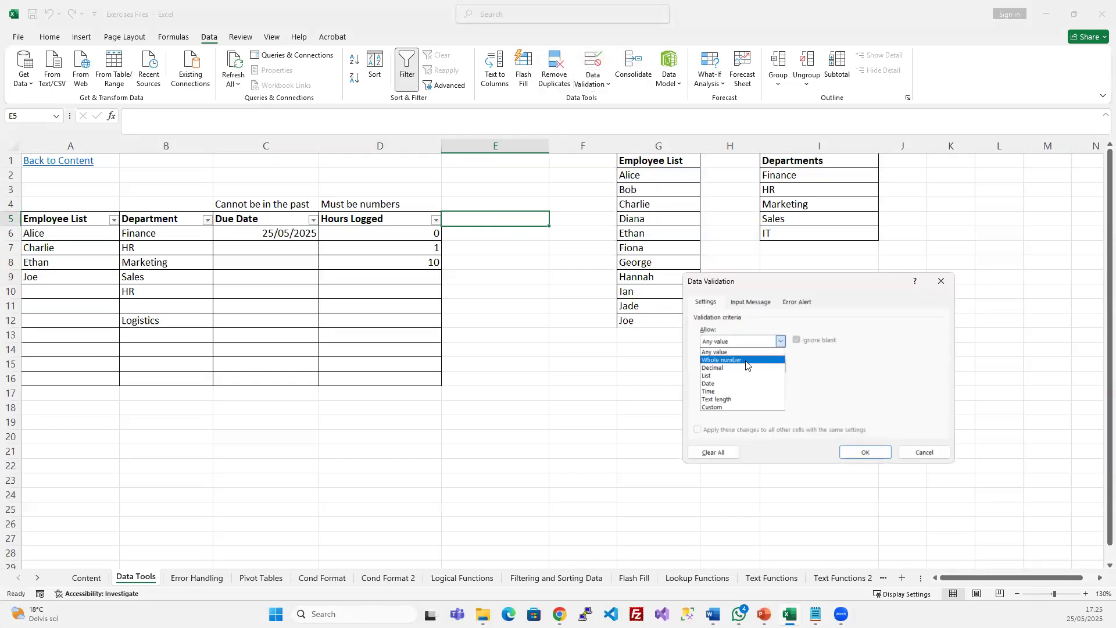
pyautogui.click(925, 452)
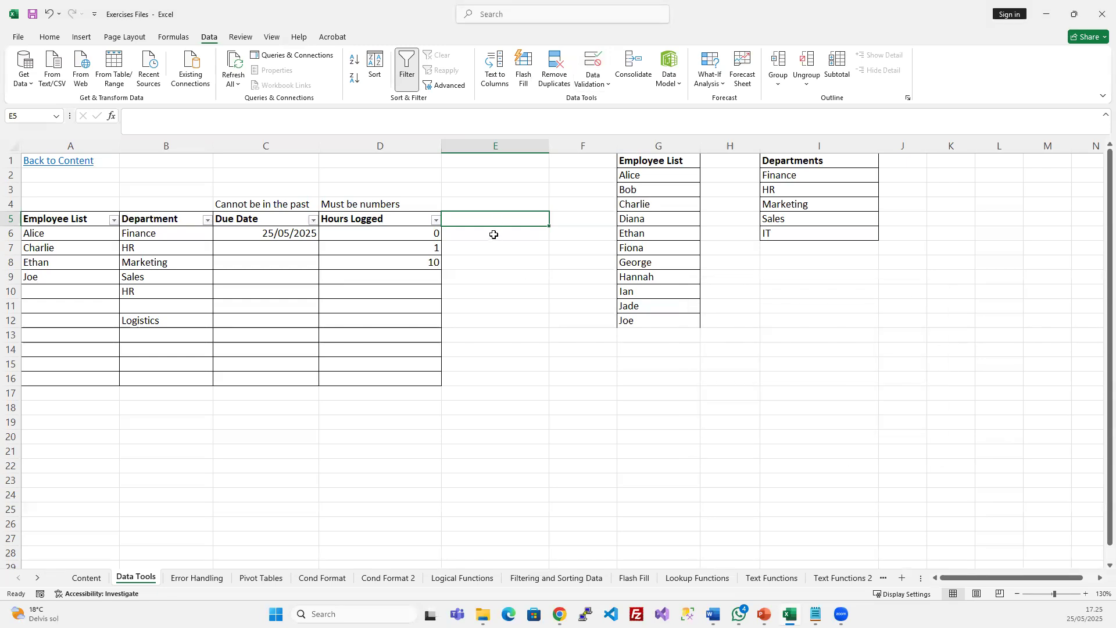
pyautogui.click(426, 232)
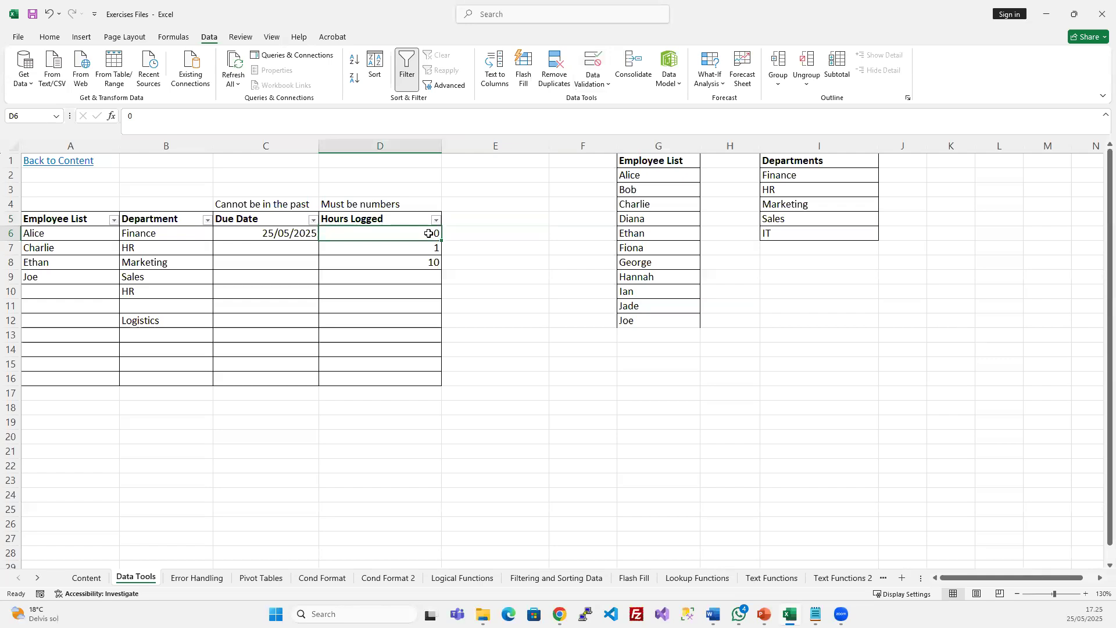
pyautogui.click(486, 220)
# Enter 'Absent' as the E5 heading and select E6:E16
pyautogui.write('Absent')
pyautogui.press('Return')
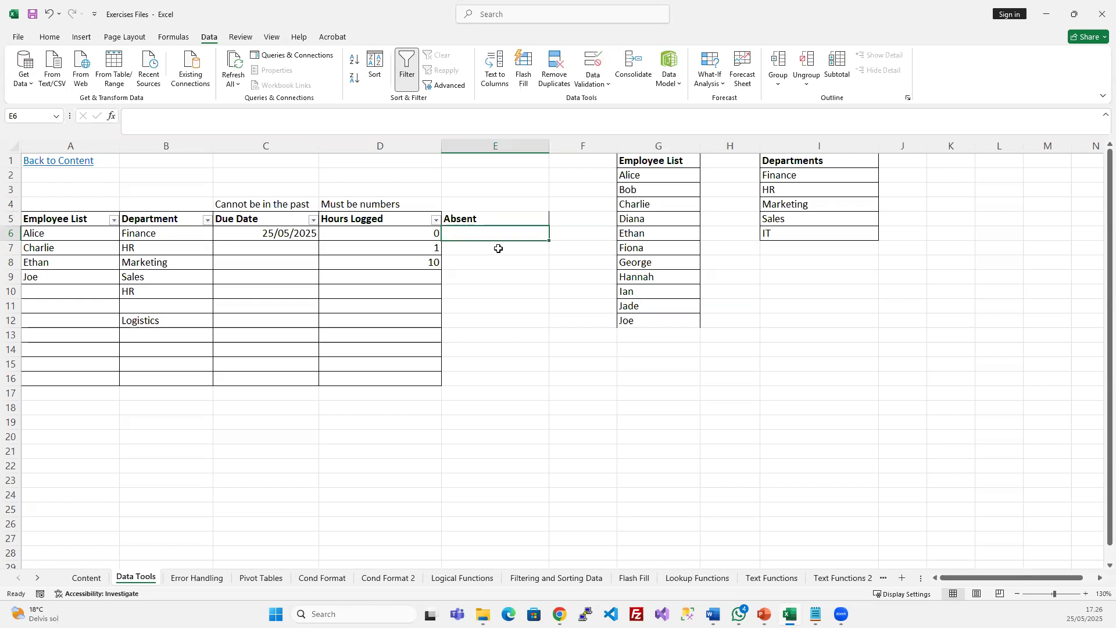
pyautogui.moveTo(500, 233); pyautogui.dragTo(497, 383)
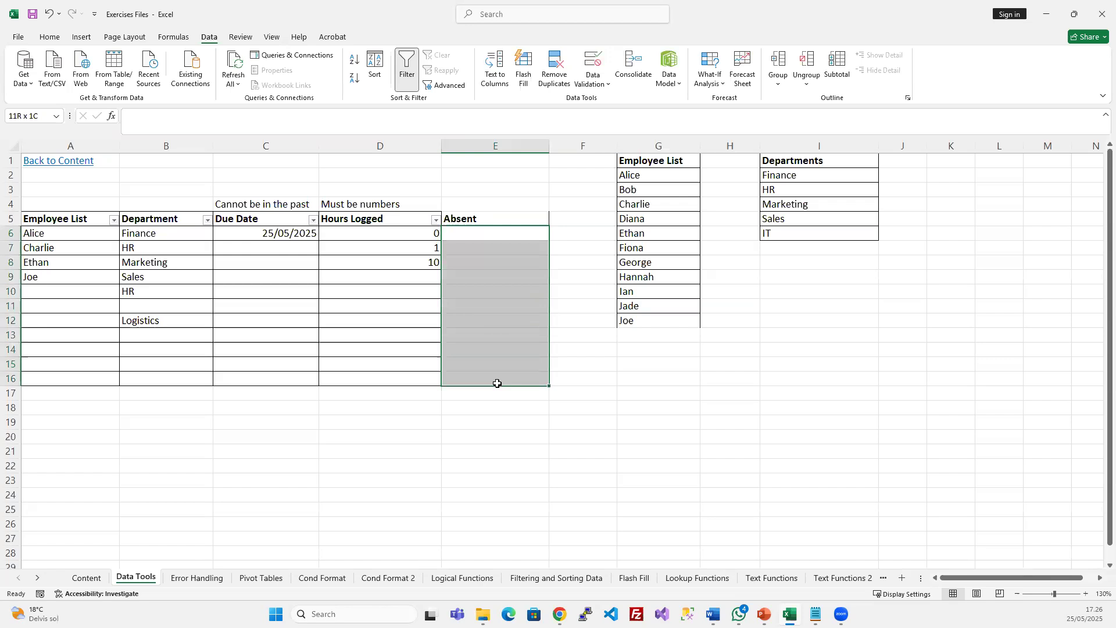
pyautogui.moveTo(497, 384)
pyautogui.mouseDown()
pyautogui.moveTo(483, 227)
pyautogui.moveTo(481, 376)
pyautogui.mouseUp()
# Give E6:E16 a Custom validation rule with formula =D6=0
pyautogui.click(435, 232)
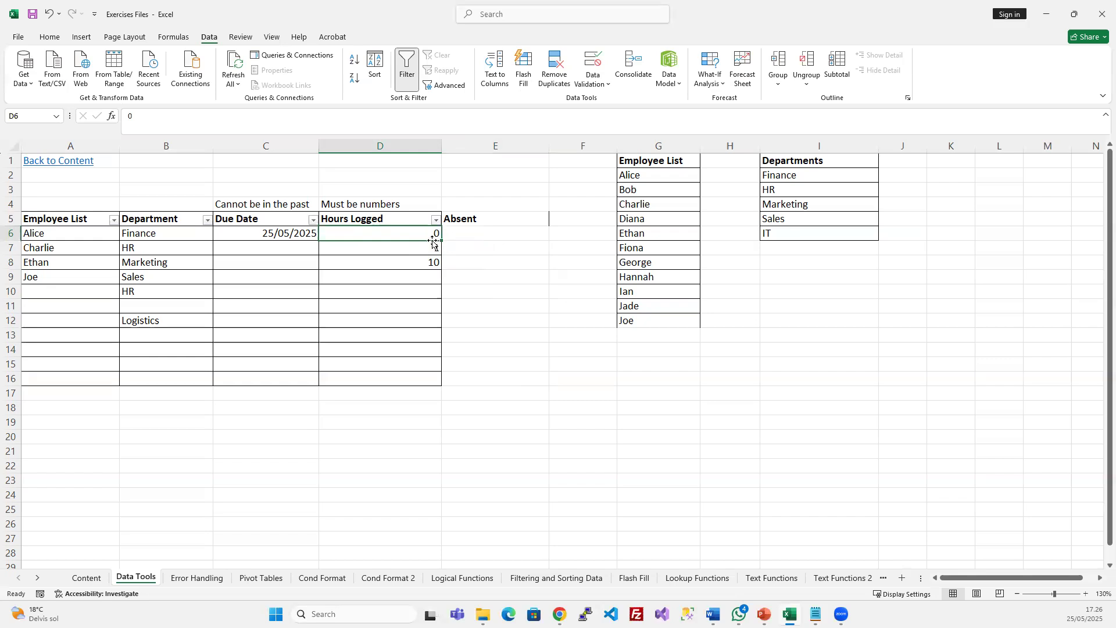
pyautogui.moveTo(473, 232); pyautogui.dragTo(478, 378)
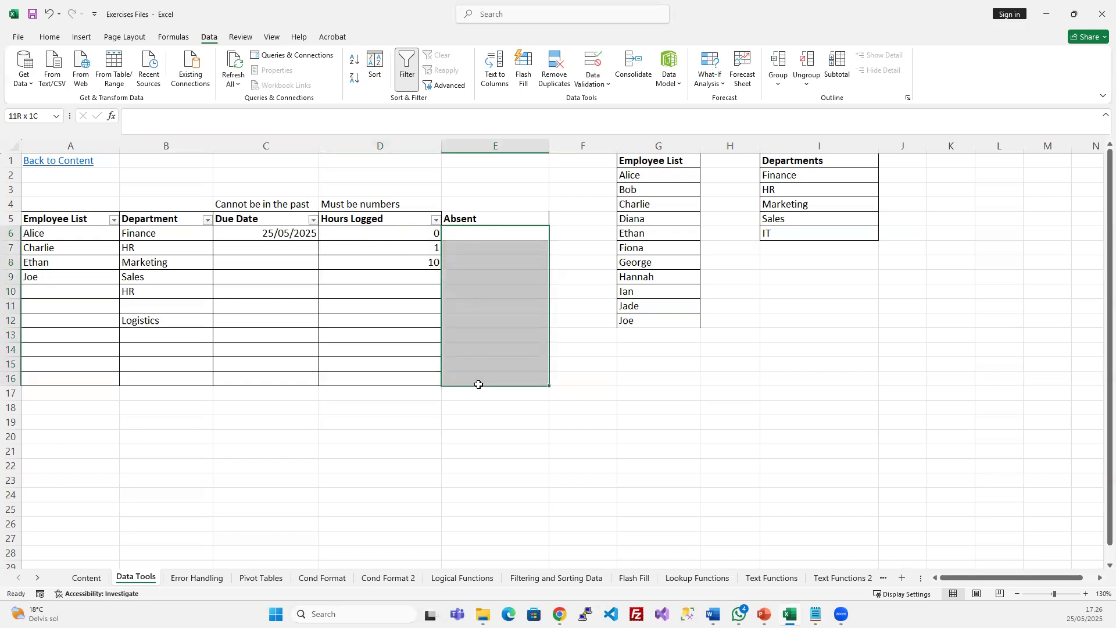
pyautogui.click(593, 65)
pyautogui.click(781, 341)
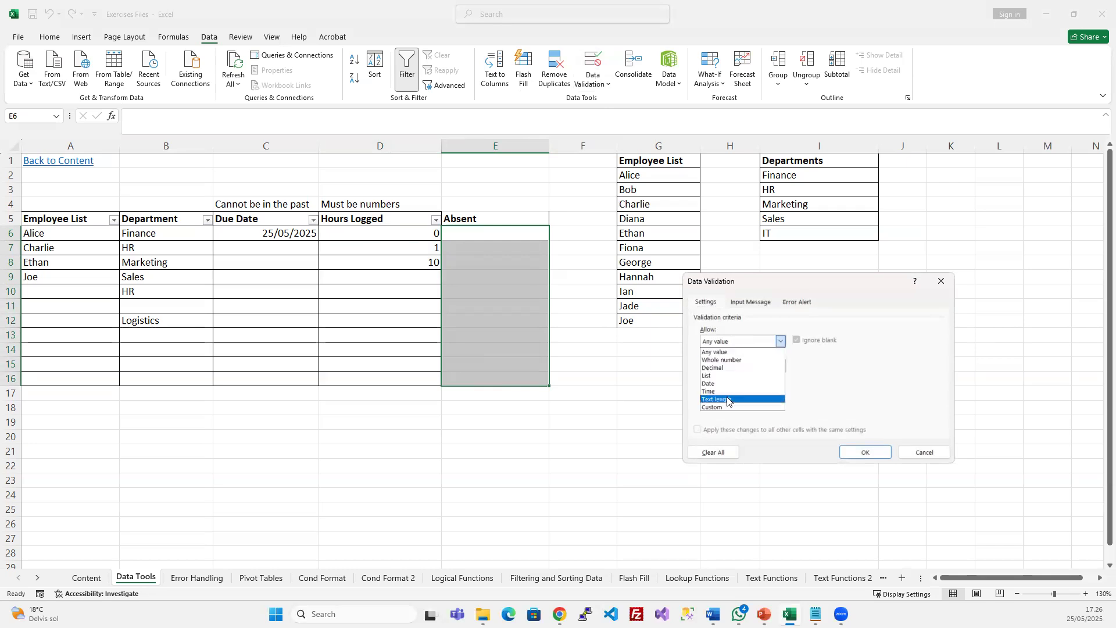
pyautogui.click(724, 407)
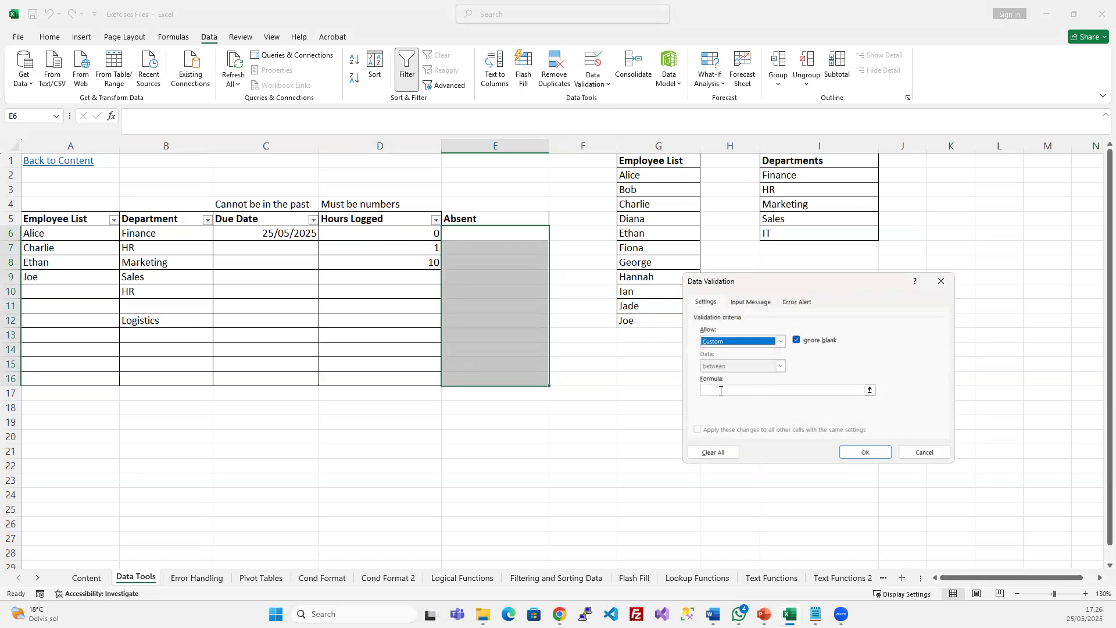
pyautogui.click(719, 391)
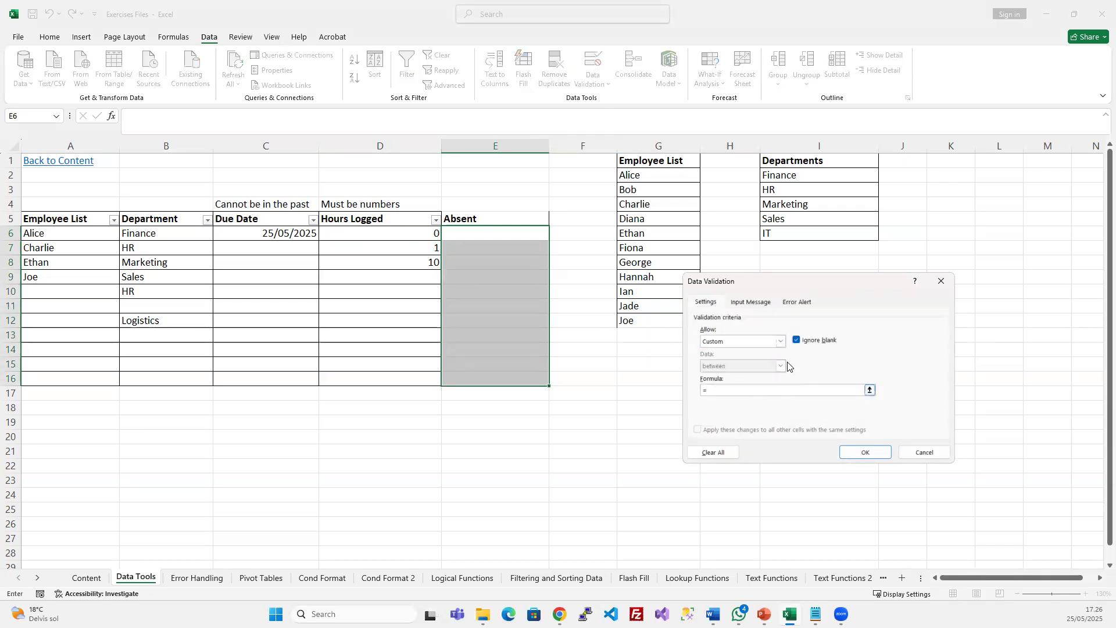
pyautogui.click(781, 342)
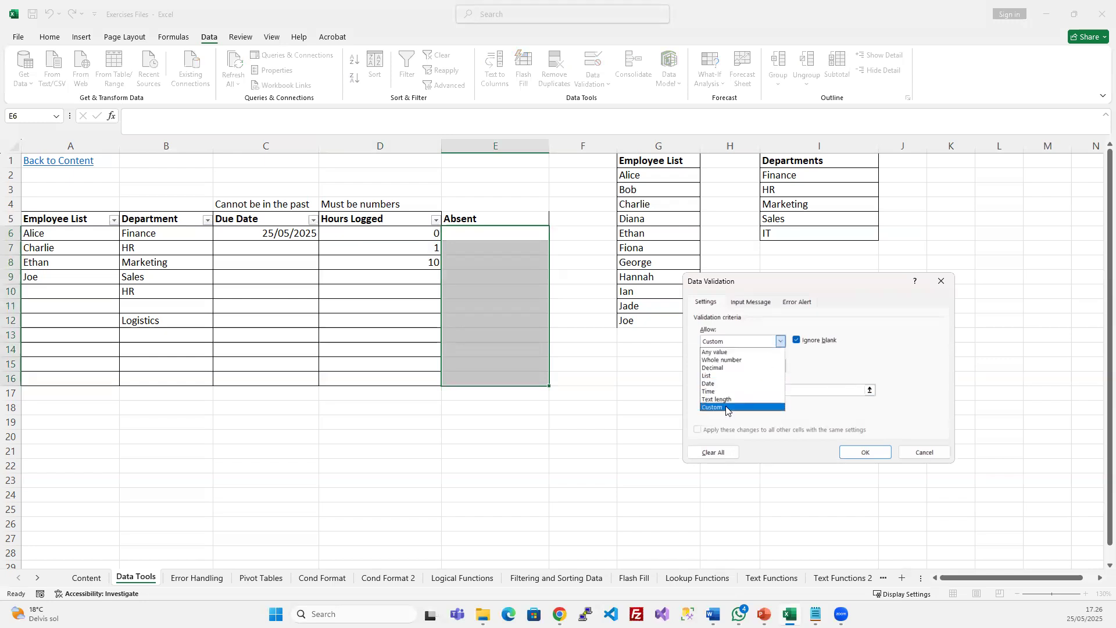
pyautogui.click(725, 407)
pyautogui.click(716, 391)
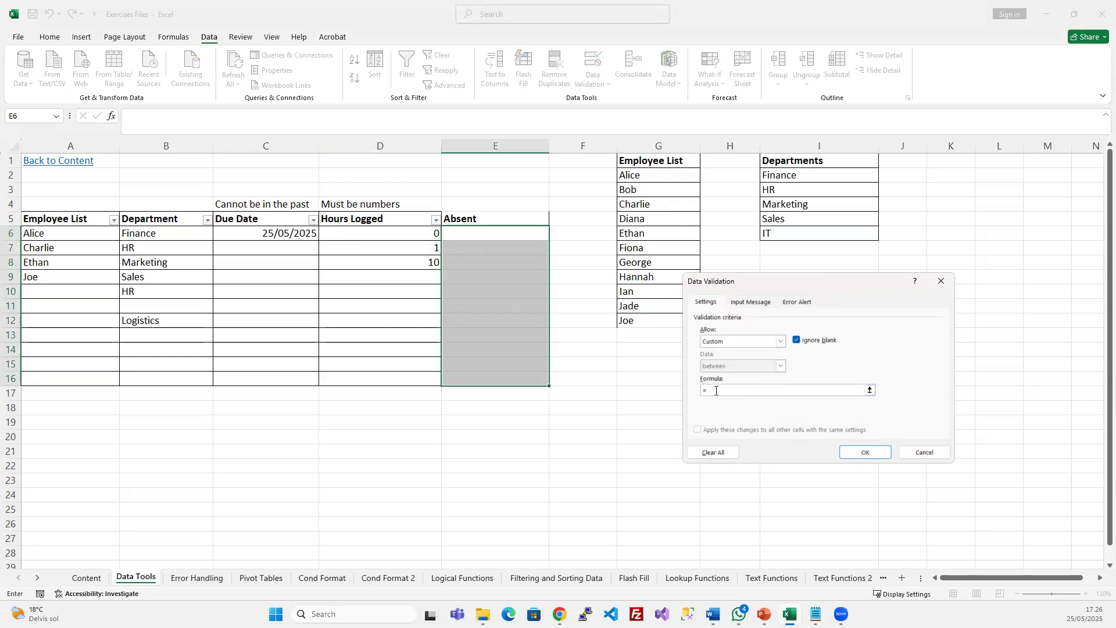
pyautogui.click(393, 233)
pyautogui.write('<0')
pyautogui.press('Return')
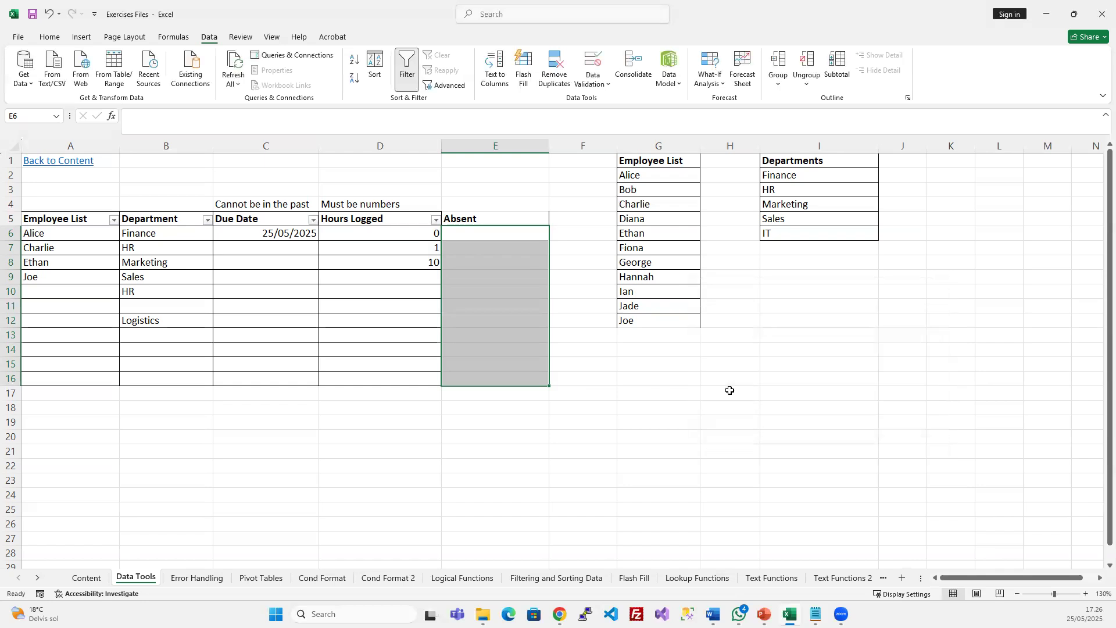
pyautogui.click(471, 220)
# Copy the Hours Logged heading from D5 into E5
pyautogui.click(373, 219)
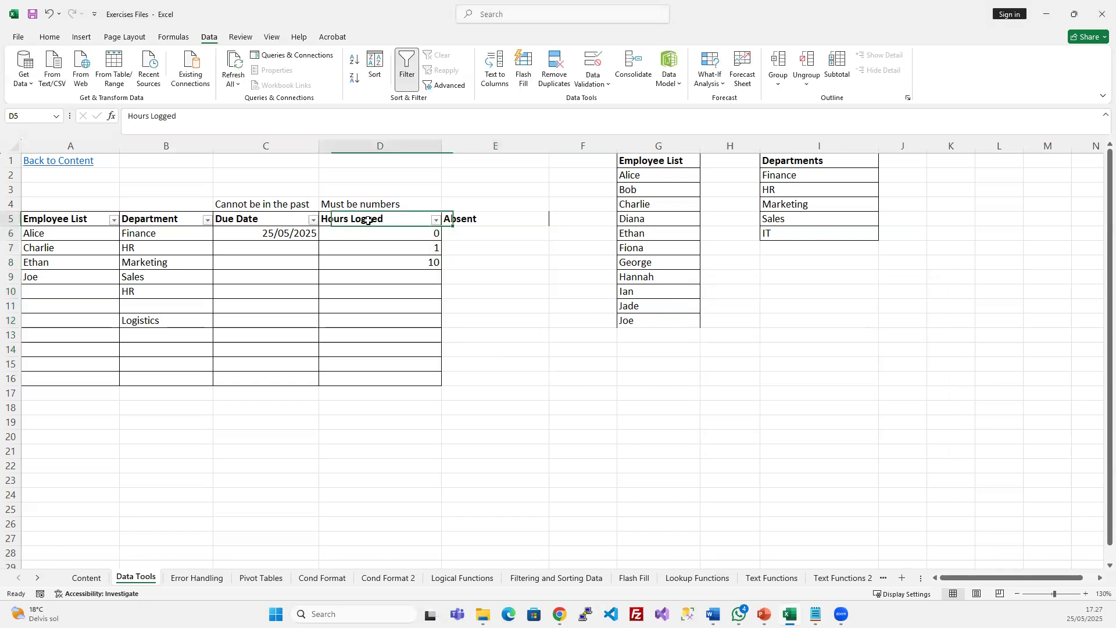
pyautogui.hotkey('ctrl', 'c')
pyautogui.click(494, 219)
pyautogui.hotkey('ctrl', 'v')
pyautogui.click(498, 240)
pyautogui.click(488, 234)
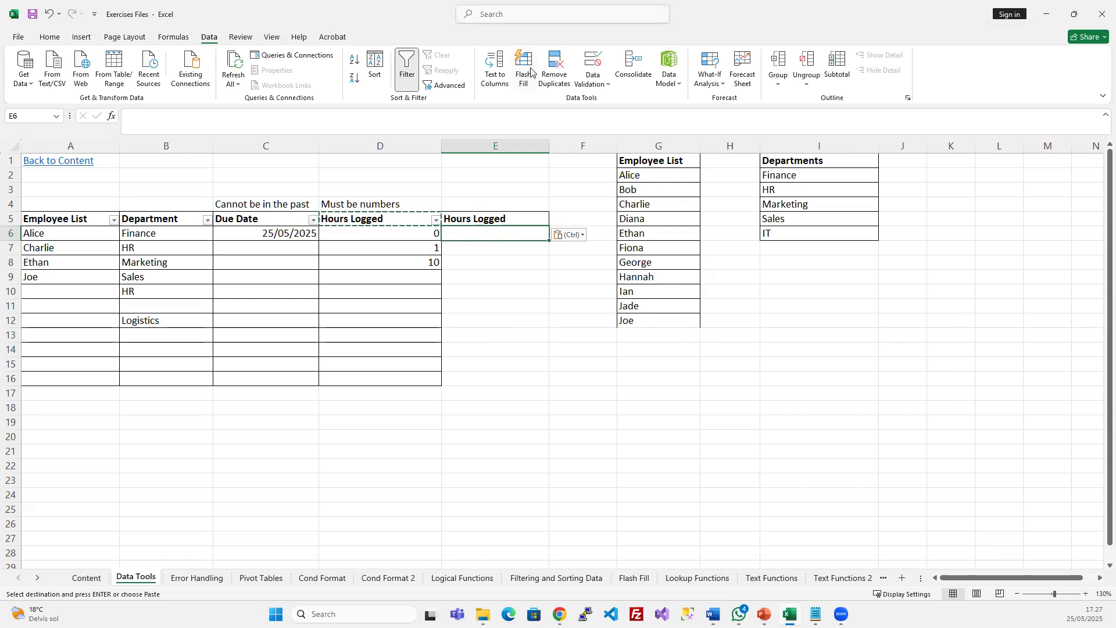
# Edit E6's Custom validation formula to read =E6>0
pyautogui.click(592, 65)
pyautogui.click(748, 342)
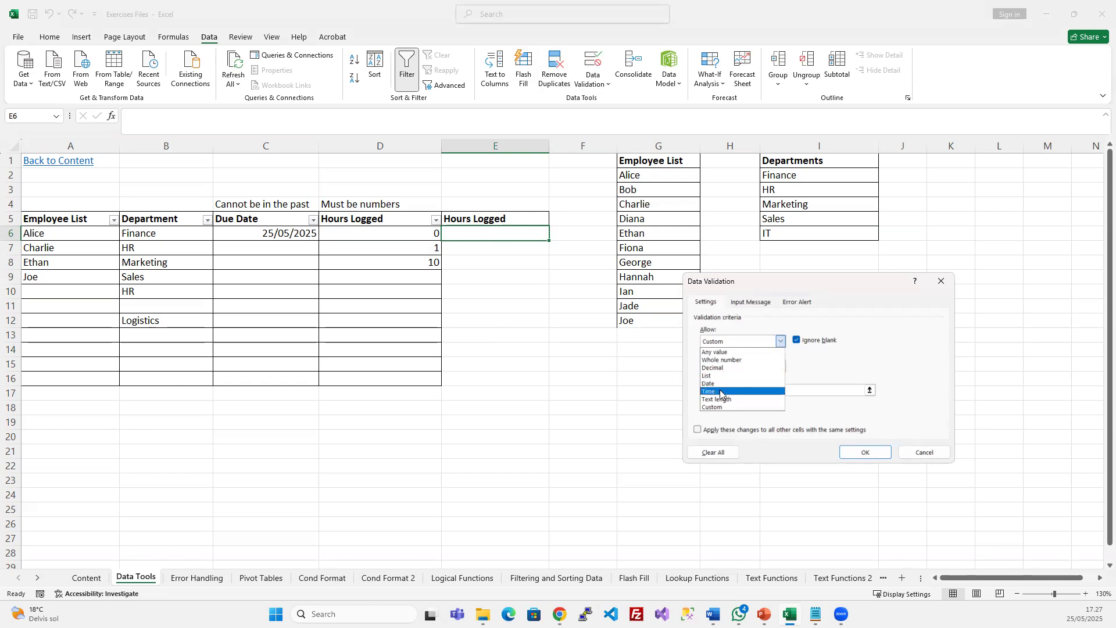
pyautogui.click(806, 380)
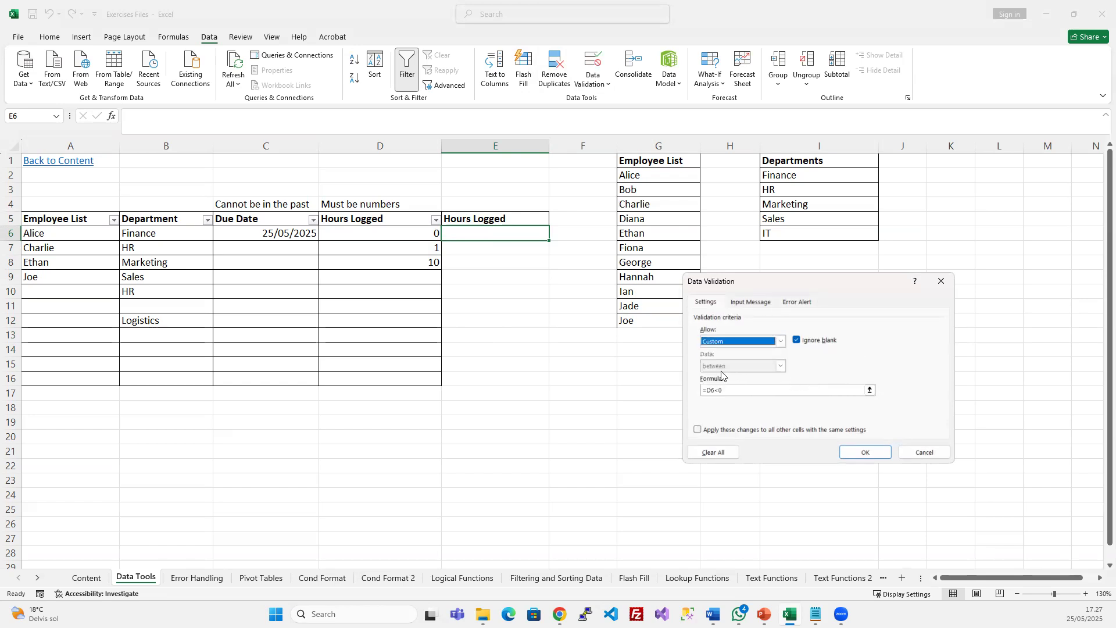
pyautogui.click(724, 392)
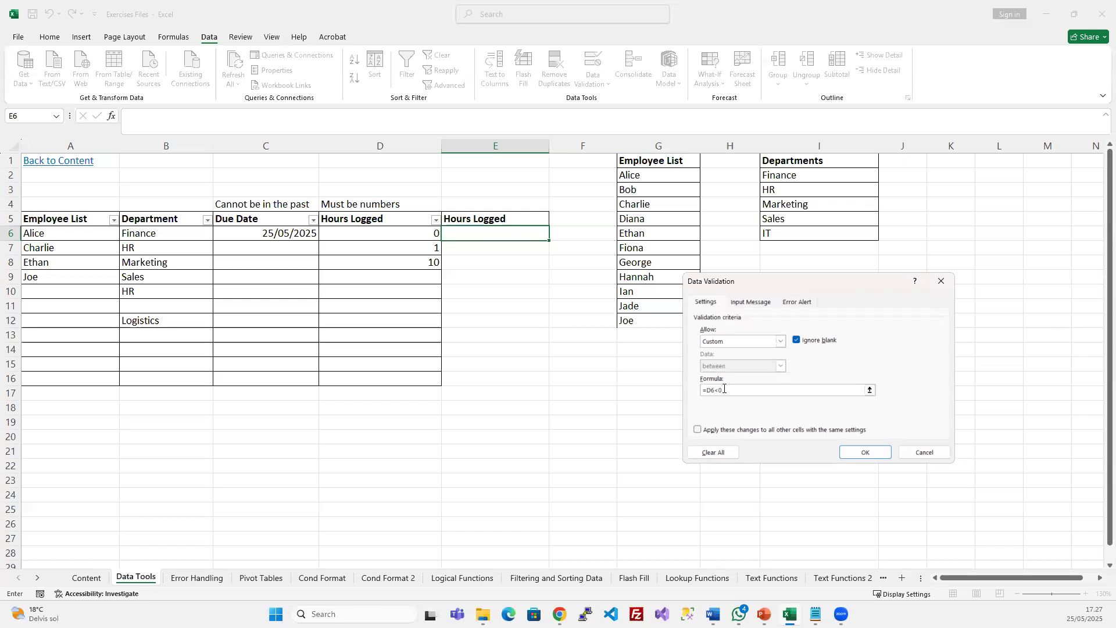
pyautogui.press('BackSpace')
pyautogui.write('0')
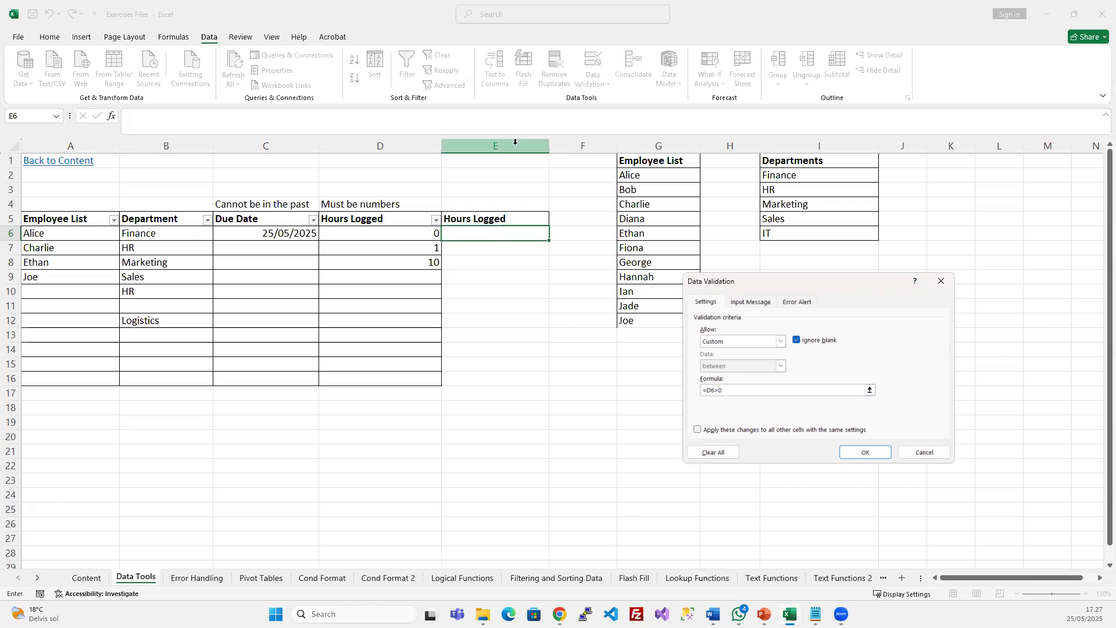
pyautogui.click(714, 390)
pyautogui.write('E')
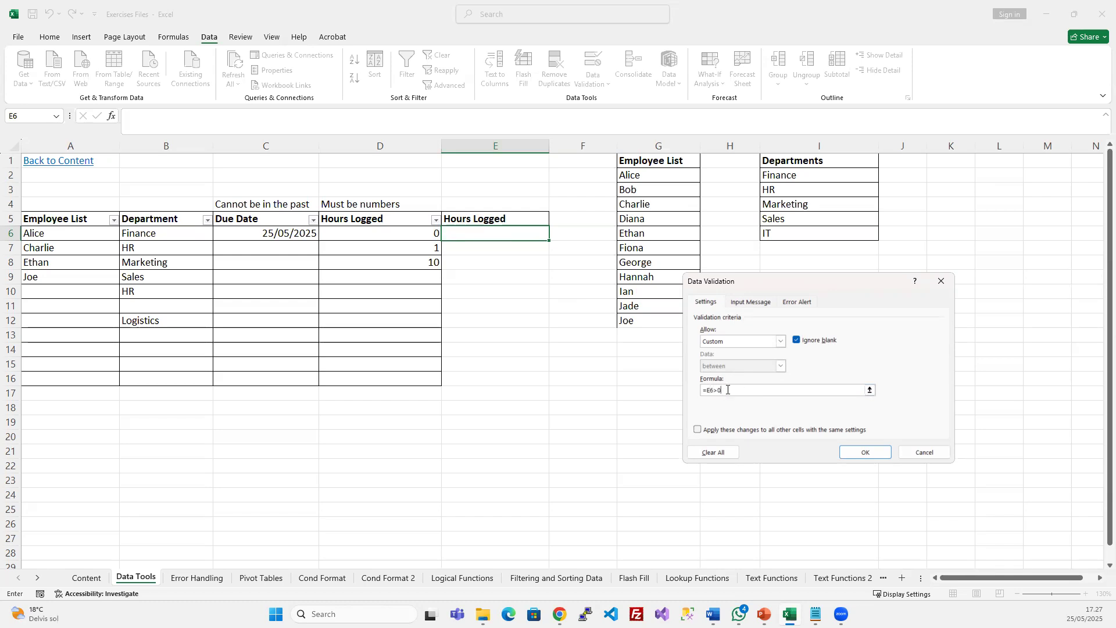
# Apply the =E6>0 rule and test it: -1 is rejected, 1 is accepted
pyautogui.click(864, 453)
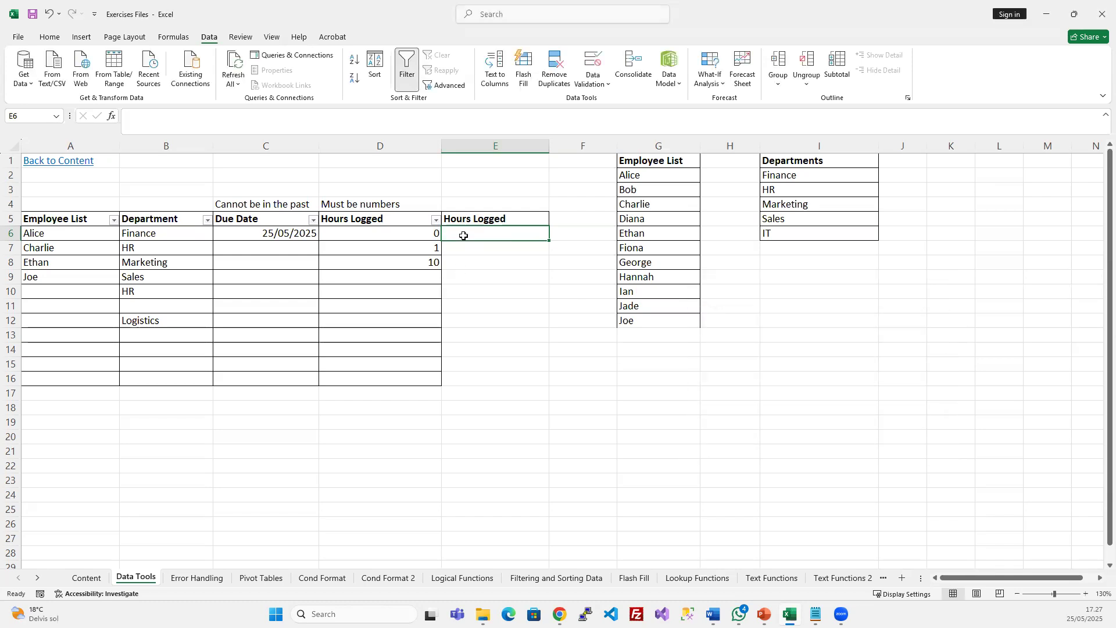
pyautogui.write('-1')
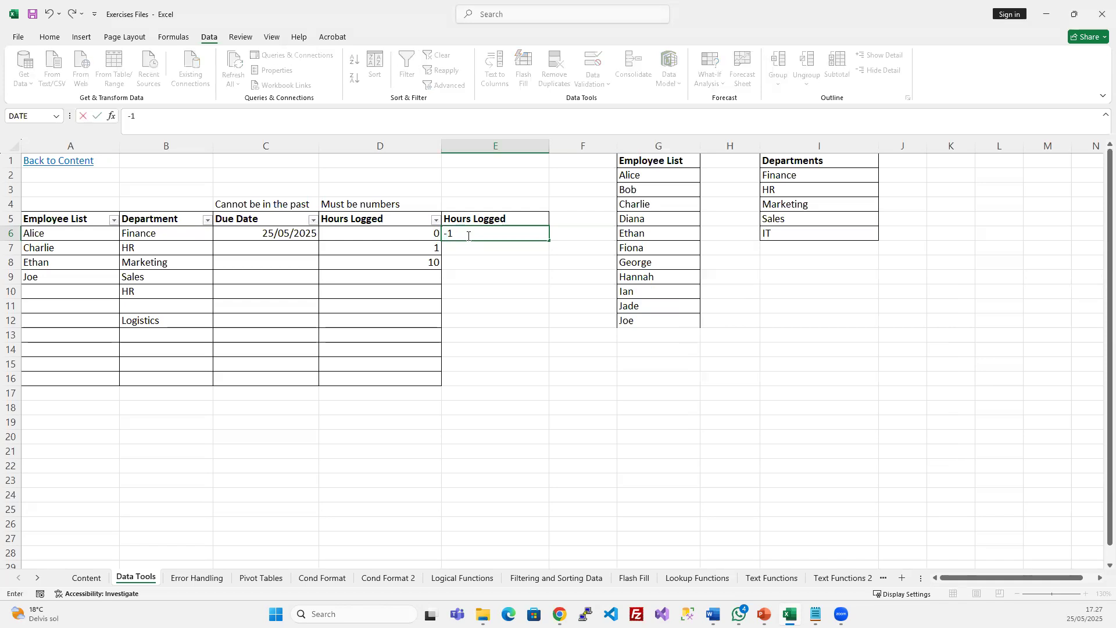
pyautogui.press('Return')
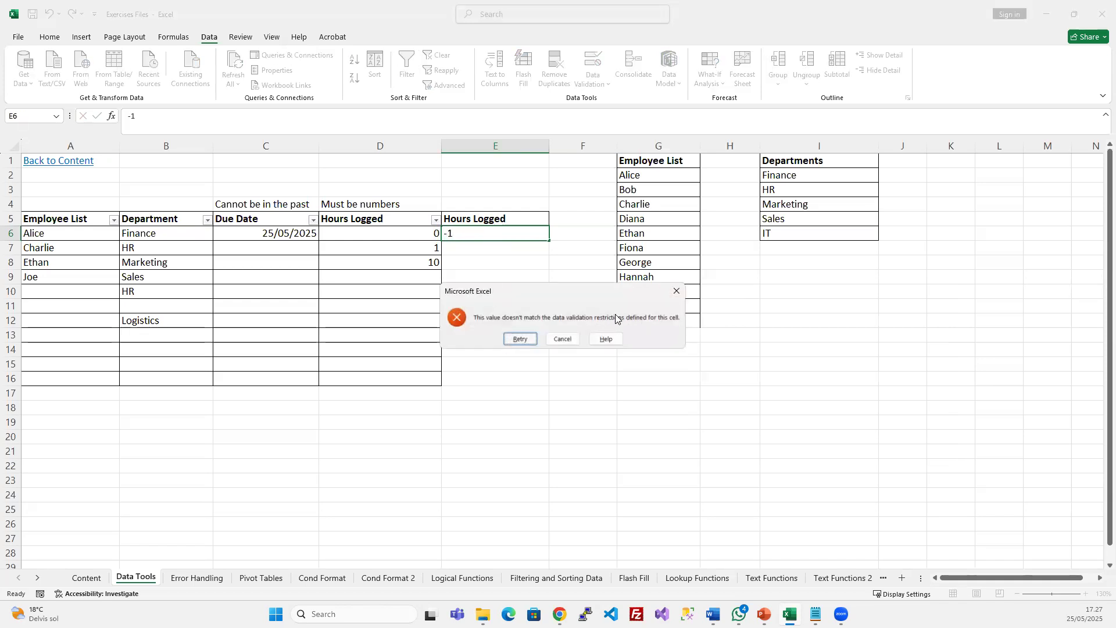
pyautogui.click(561, 339)
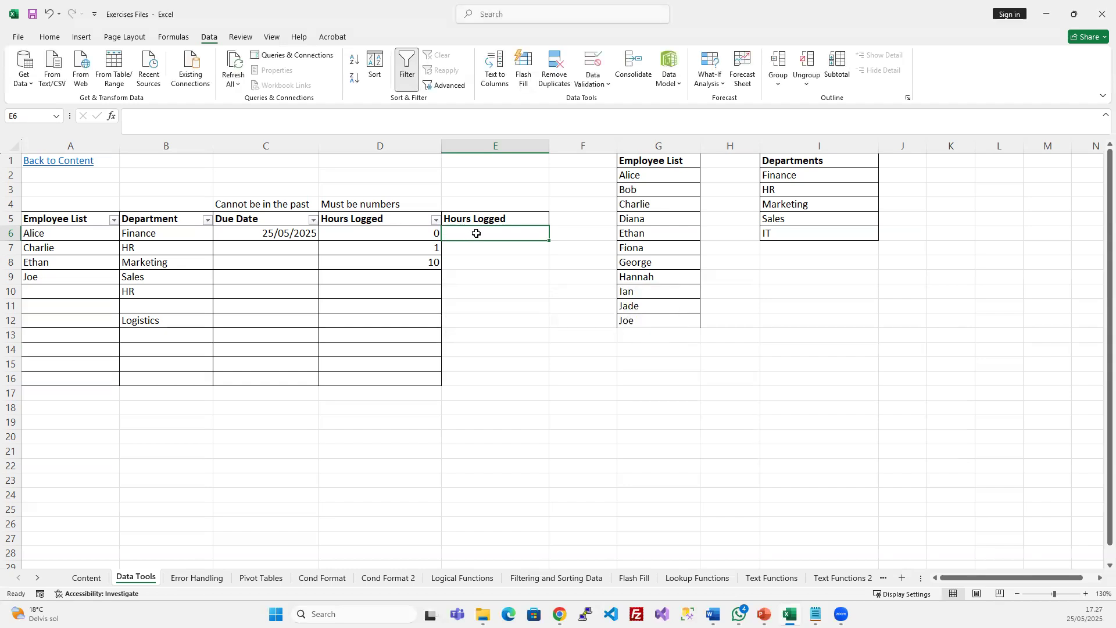
pyautogui.write('1')
pyautogui.press('Return')
pyautogui.click(481, 230)
# Check D6's whole-number 0–10 validation rule, then return to E6
pyautogui.click(420, 238)
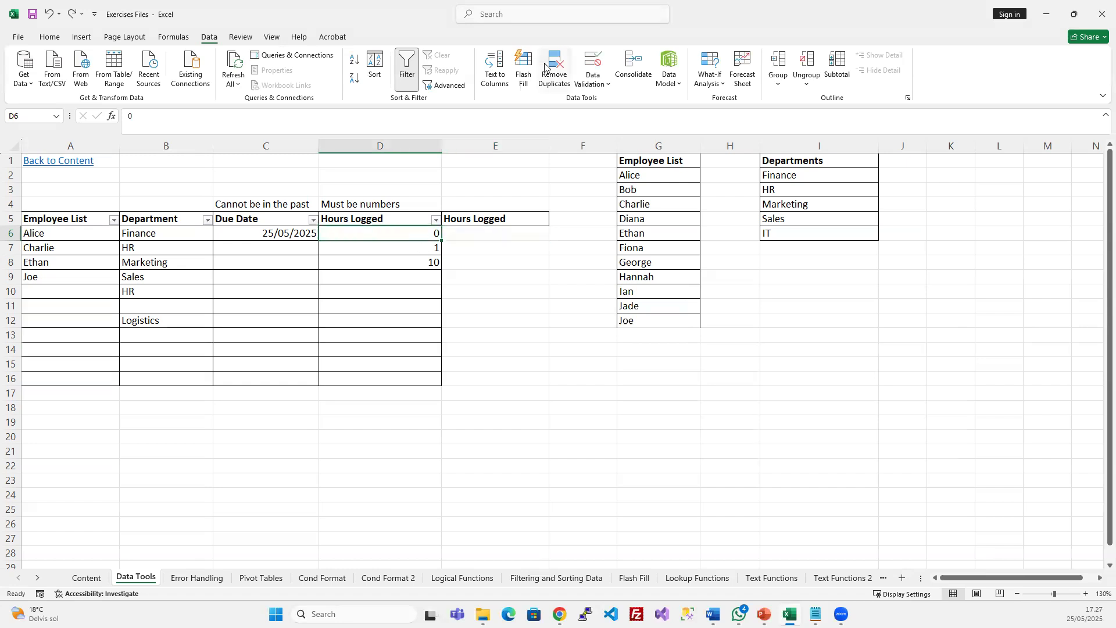
pyautogui.click(592, 60)
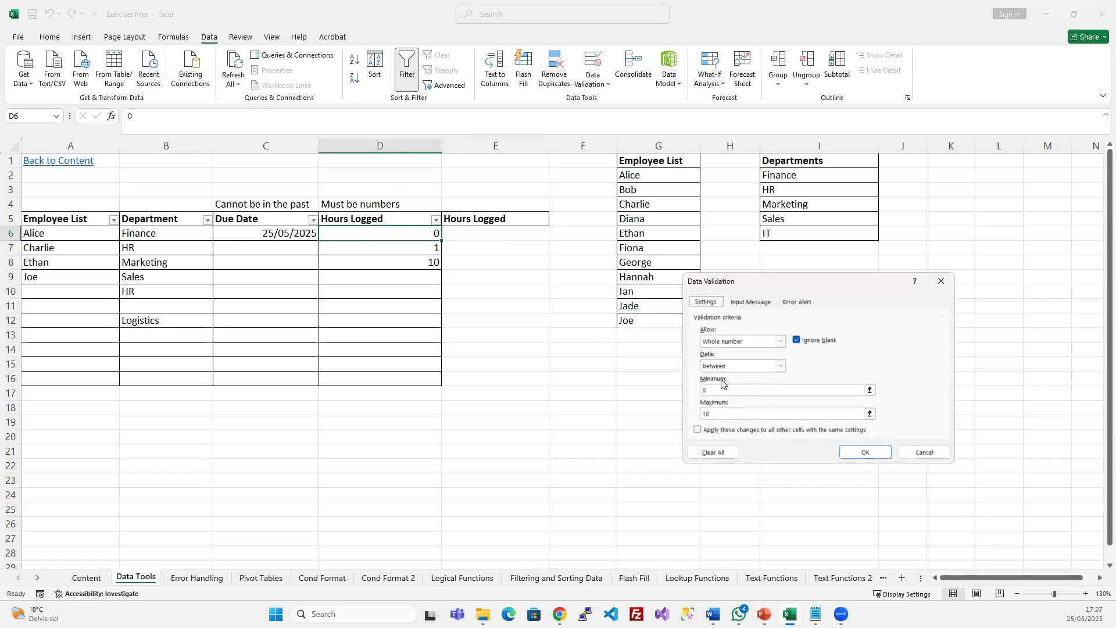
pyautogui.click(926, 451)
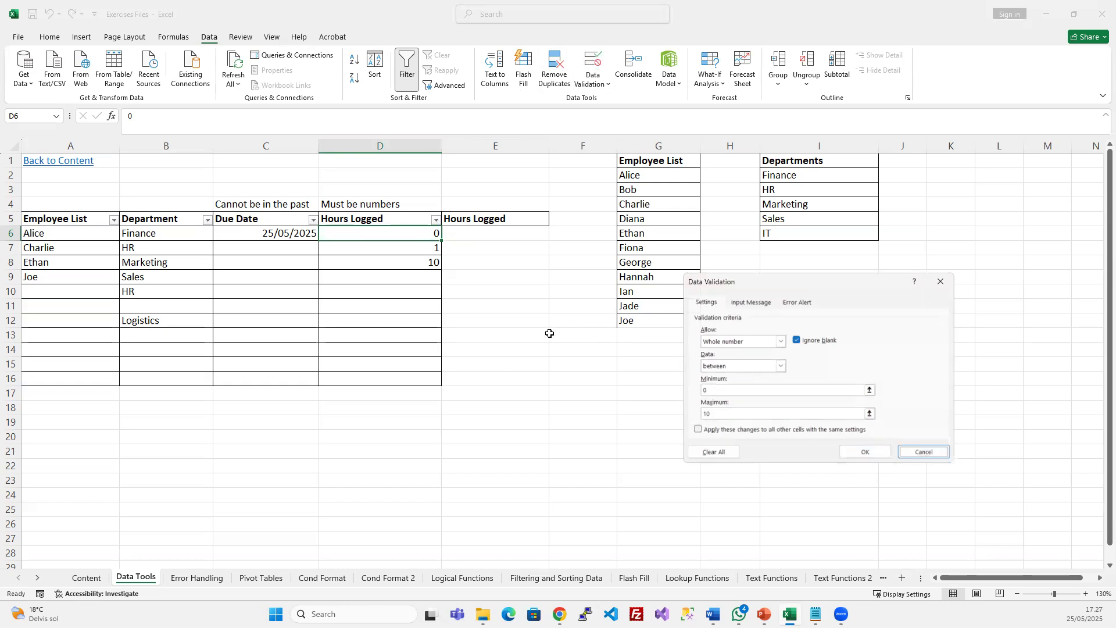
pyautogui.click(467, 232)
# Change E6's custom validation formula to =AND(E6>=0;E6<=10) and apply it
pyautogui.click(598, 64)
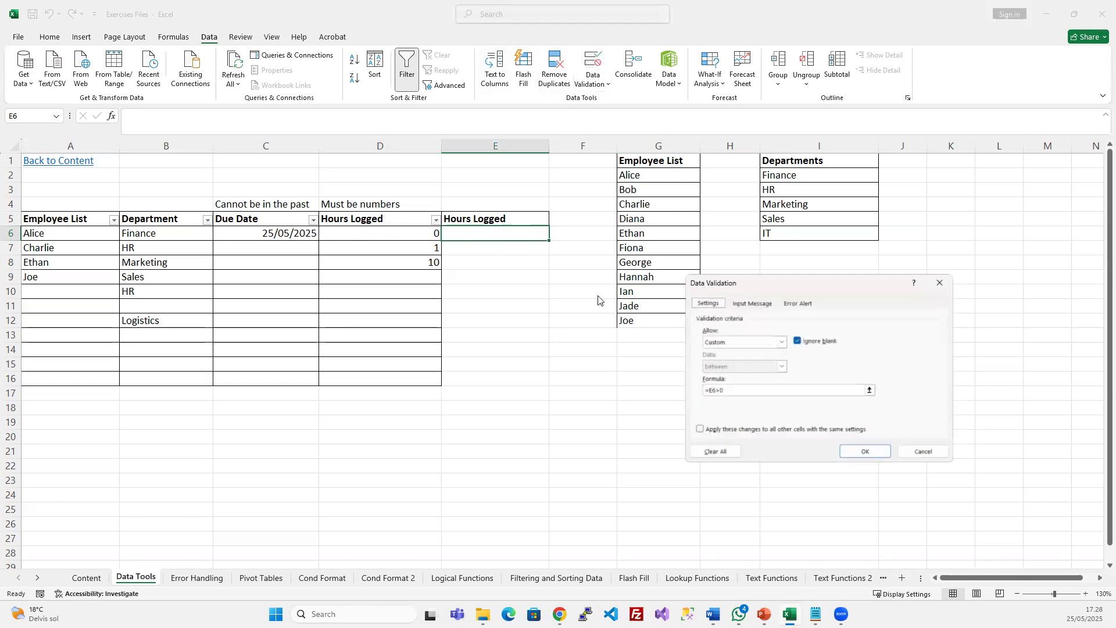
pyautogui.click(705, 390)
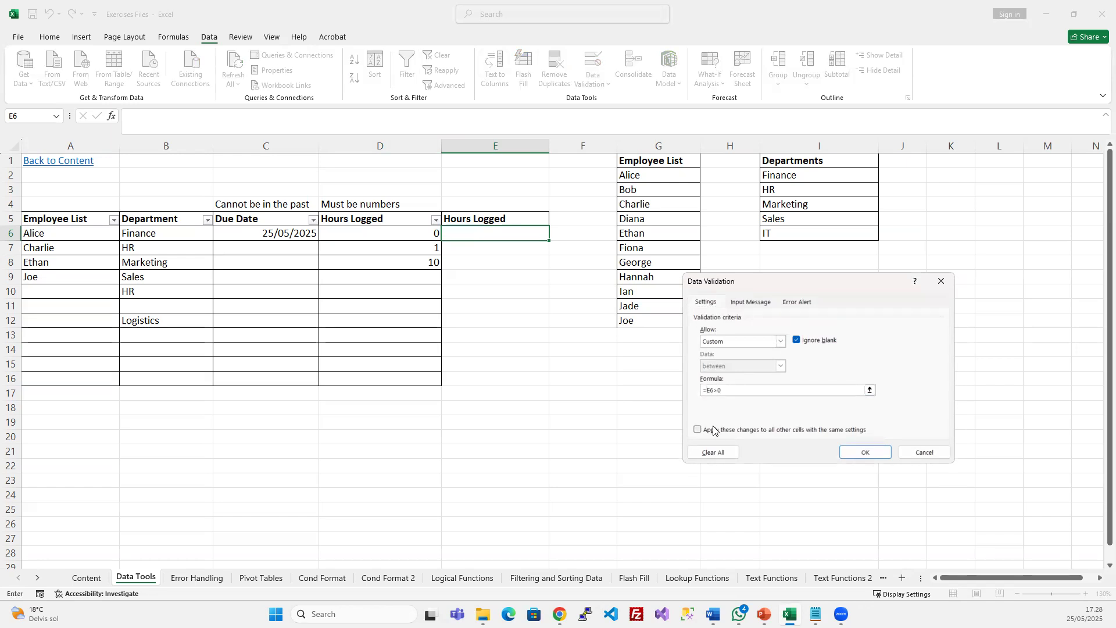
pyautogui.write('AND(E6>0;')
pyautogui.click(500, 233)
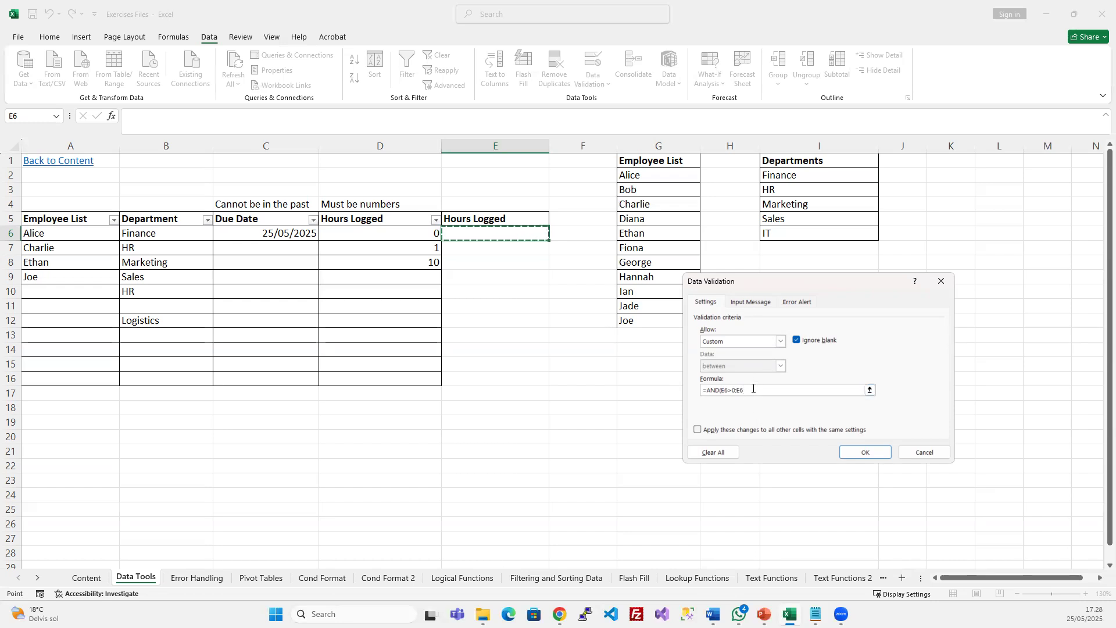
pyautogui.write('<=10')
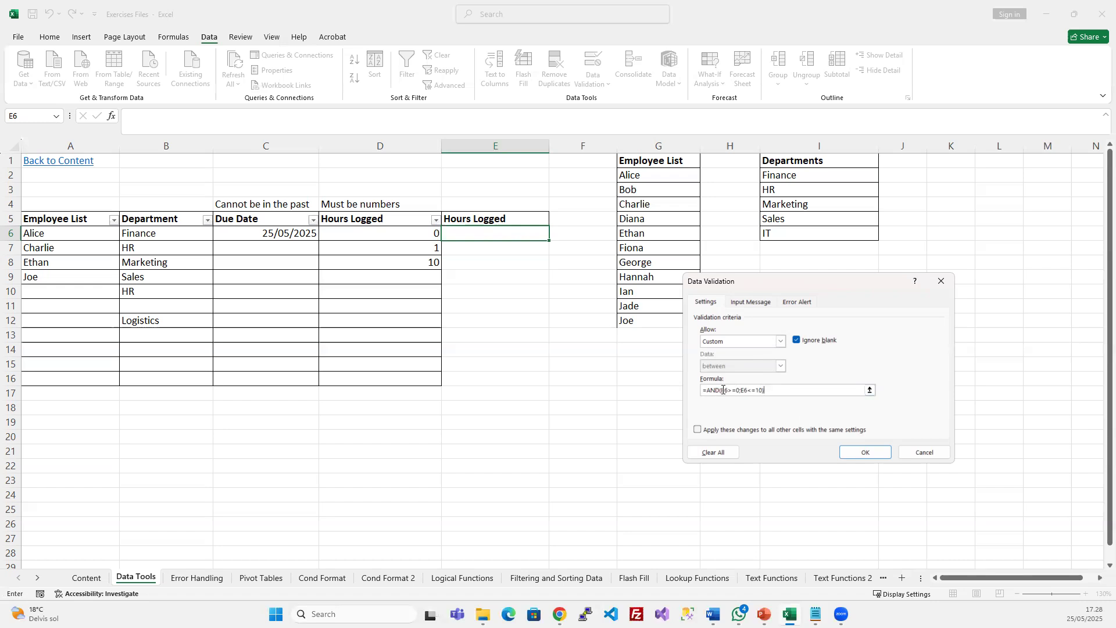
pyautogui.moveTo(721, 390); pyautogui.dragTo(767, 390)
pyautogui.click(786, 390)
pyautogui.click(865, 452)
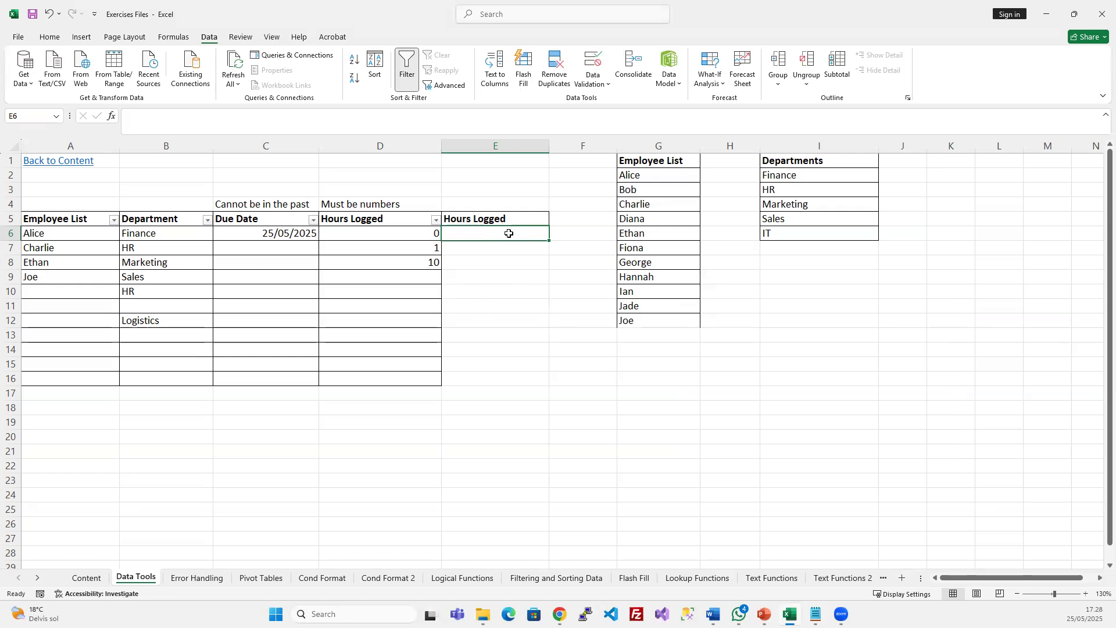
# Test E6 with 11, 10, 0 and -1, leaving 0 in the cell
pyautogui.write('11')
pyautogui.press('Return')
pyautogui.press('Escape')
pyautogui.write('10')
pyautogui.press('Return')
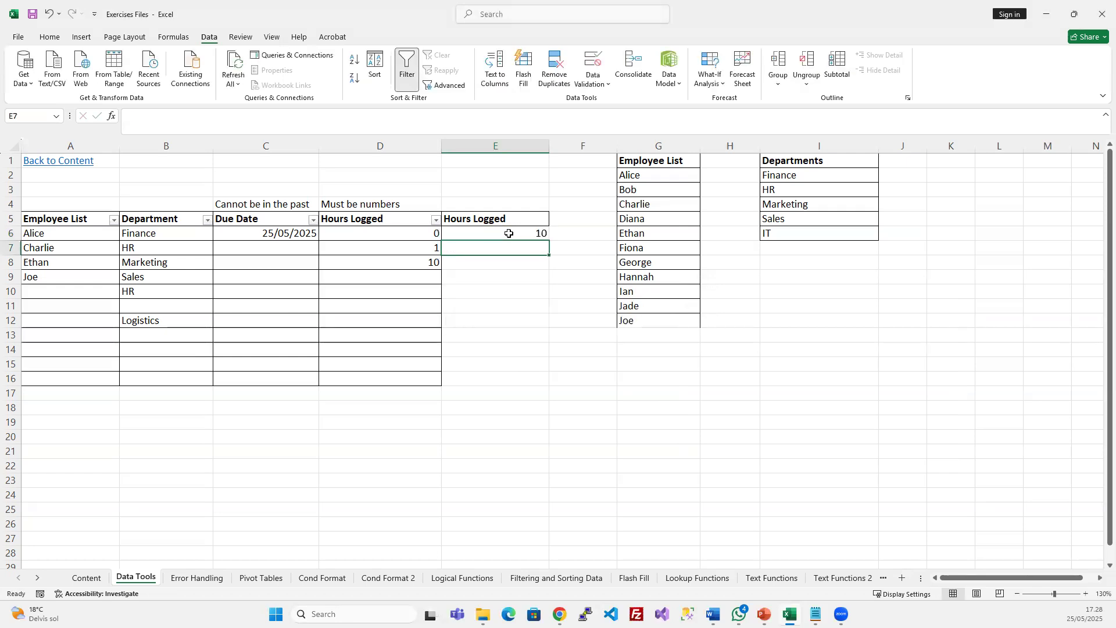
pyautogui.click(505, 233)
pyautogui.write('0')
pyautogui.press('Return')
pyautogui.click(506, 233)
pyautogui.write('-1')
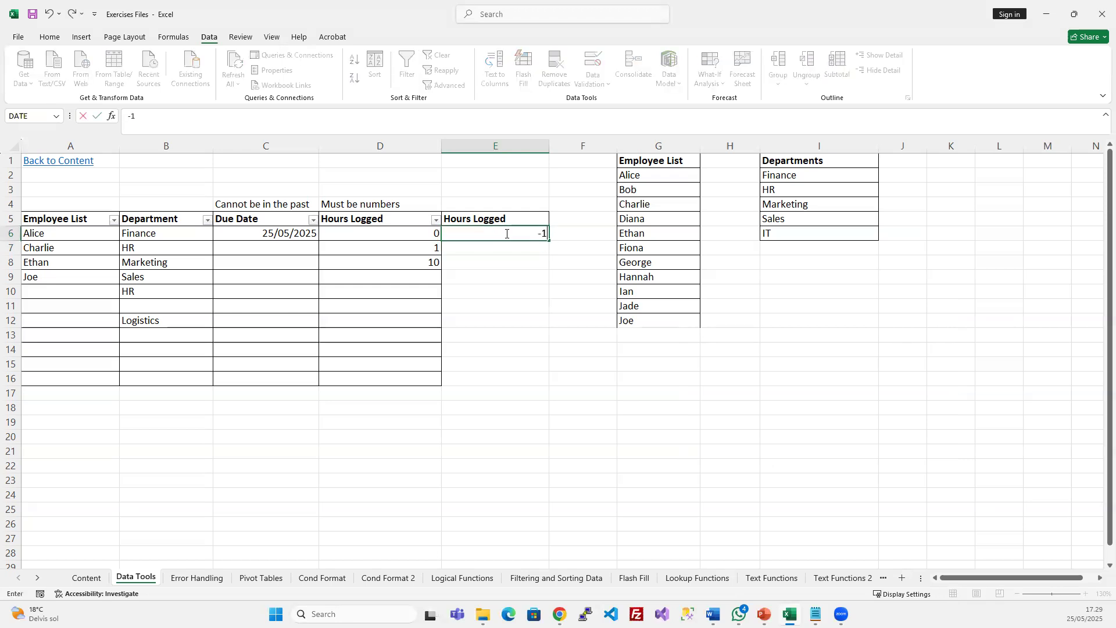
pyautogui.press('Return')
pyautogui.press('Escape')
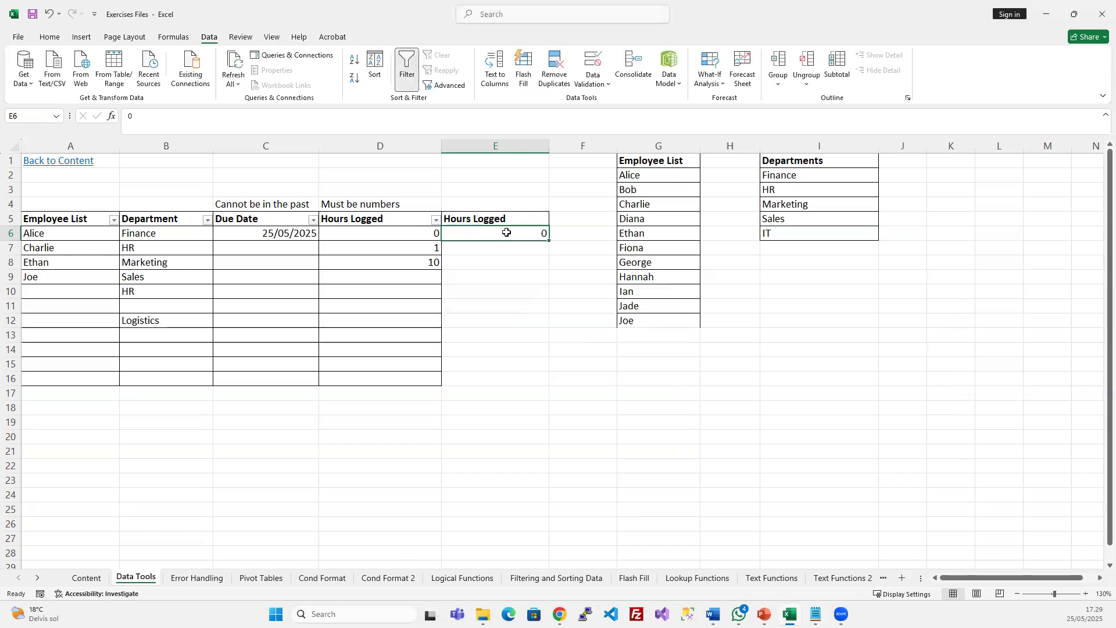
# Paste only E6's validation rule onto E7:E16 with Paste Special
pyautogui.hotkey('ctrl', 'c')
pyautogui.moveTo(503, 247); pyautogui.dragTo(489, 377)
pyautogui.click(517, 231)
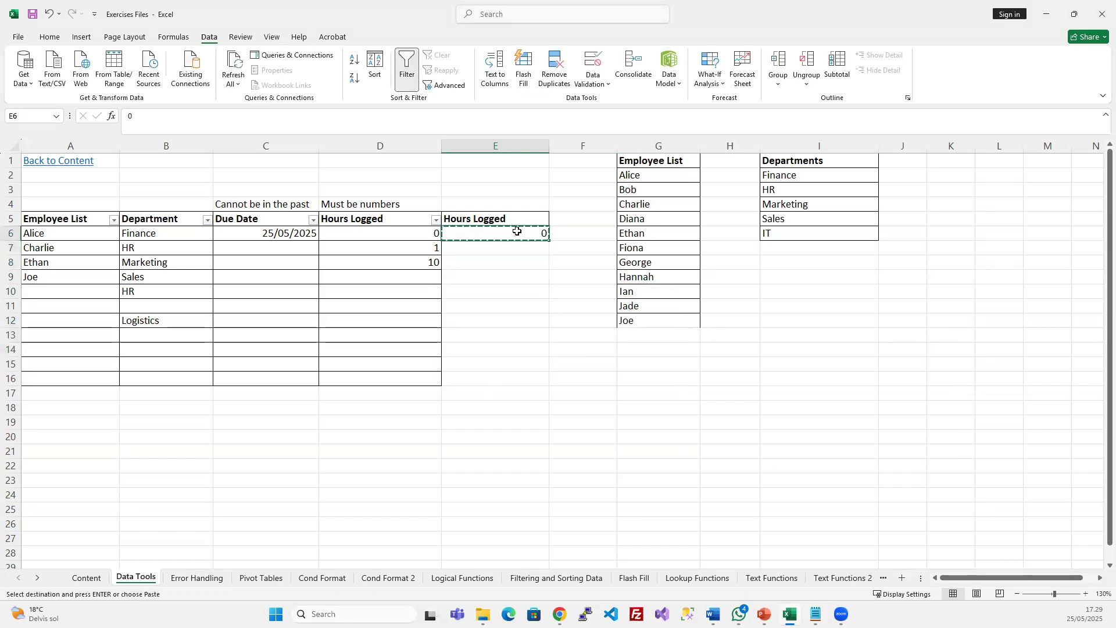
pyautogui.moveTo(513, 249); pyautogui.dragTo(516, 383)
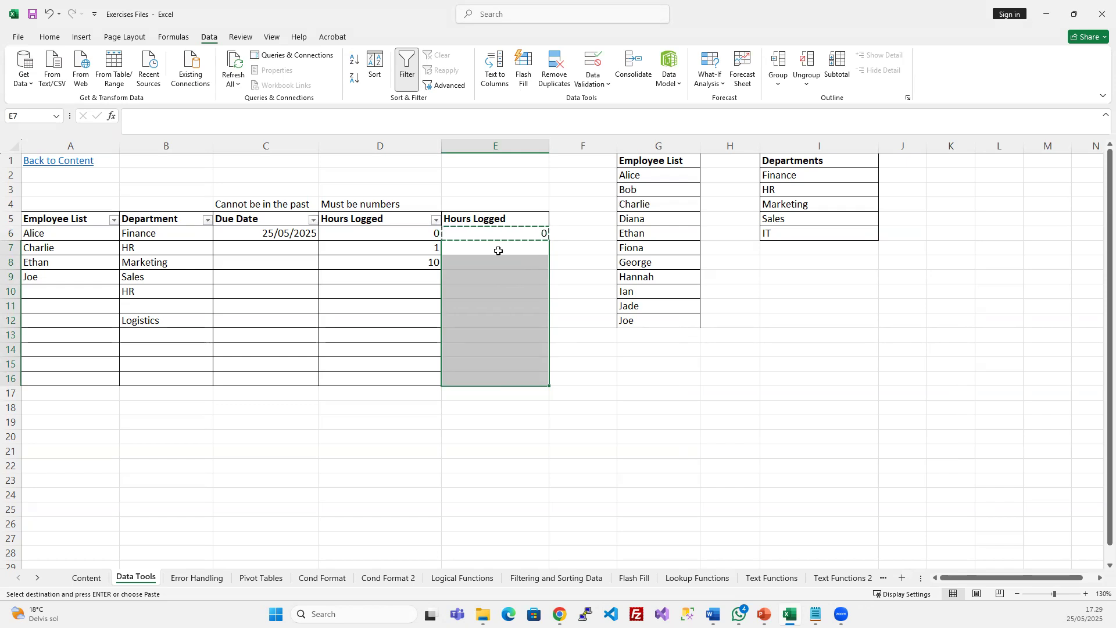
pyautogui.rightClick(496, 281)
pyautogui.click(567, 370)
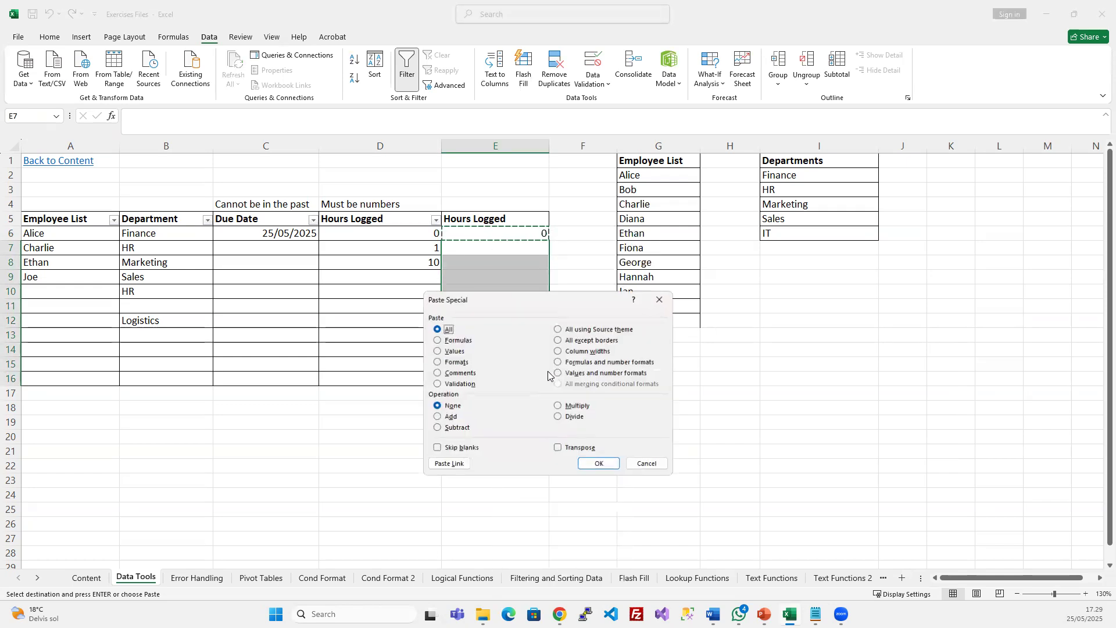
pyautogui.click(457, 384)
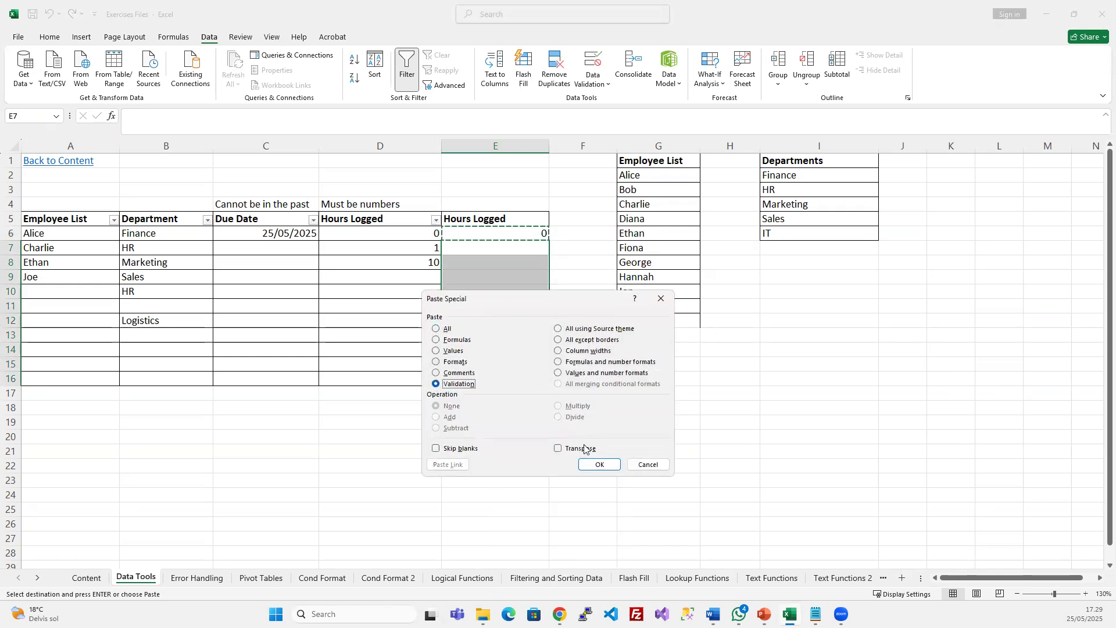
pyautogui.click(596, 463)
# Verify E8's validation formula reads =AND(E8>=0;E8<=10)
pyautogui.click(509, 309)
pyautogui.click(508, 262)
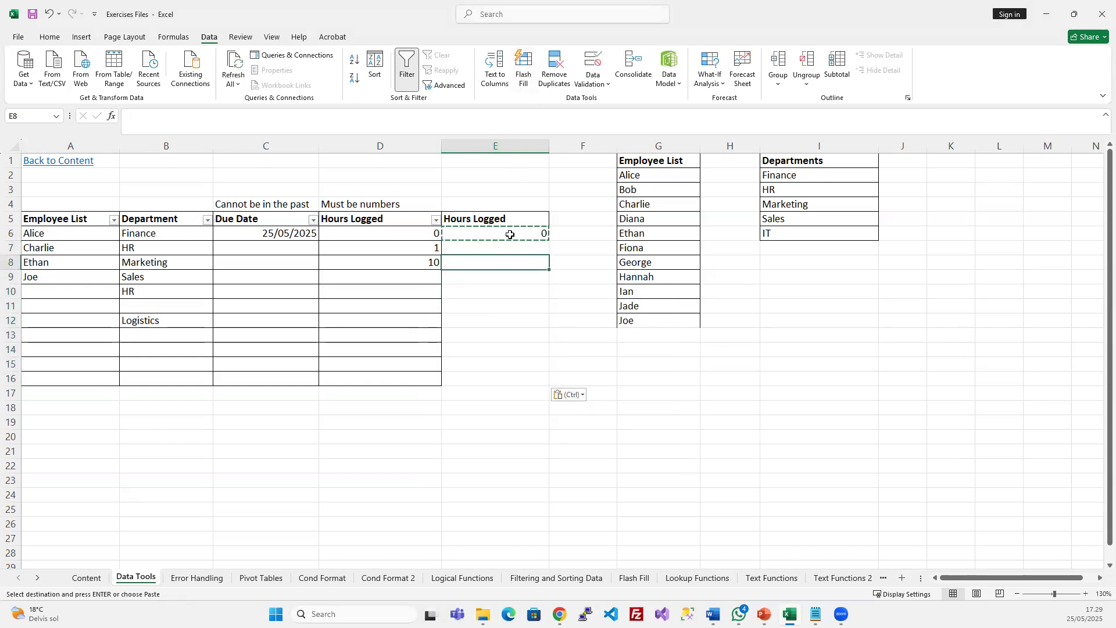
pyautogui.click(590, 57)
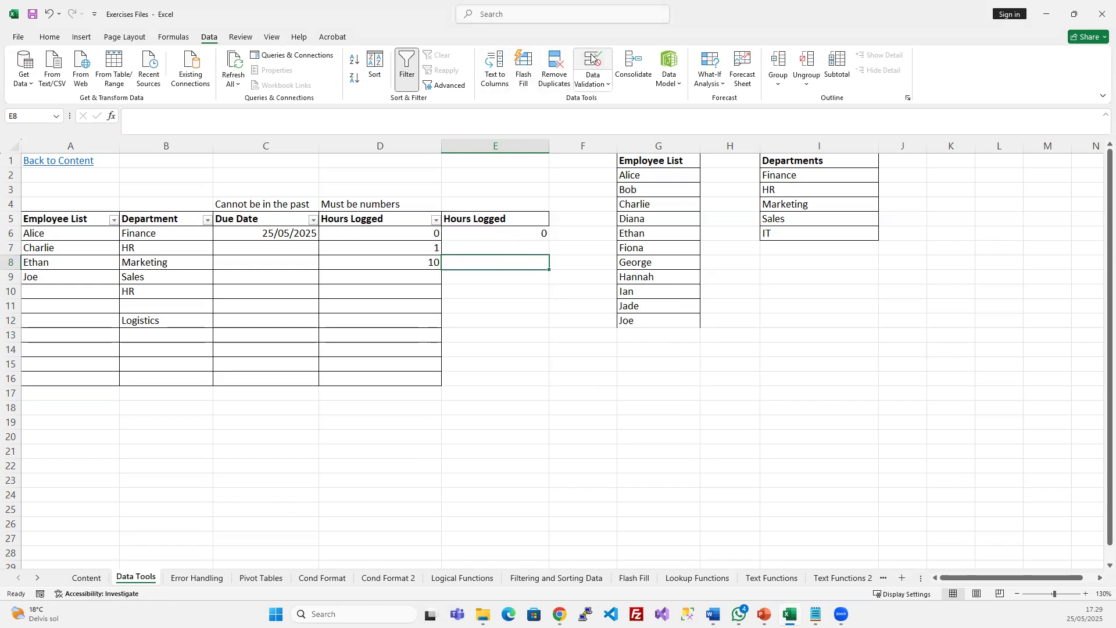
pyautogui.click(774, 389)
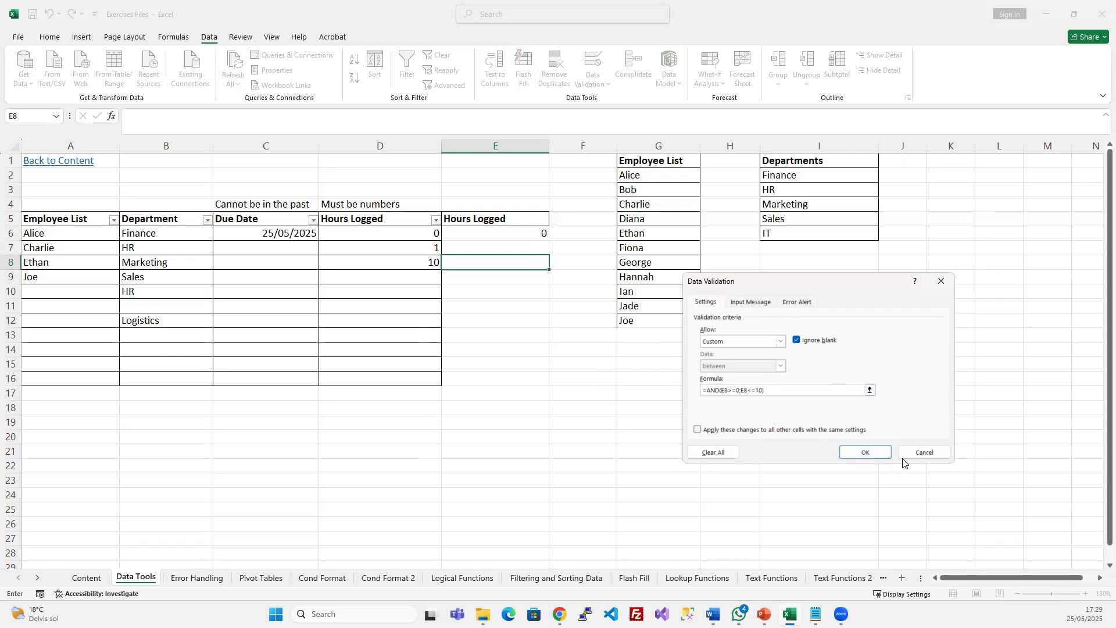
pyautogui.click(859, 453)
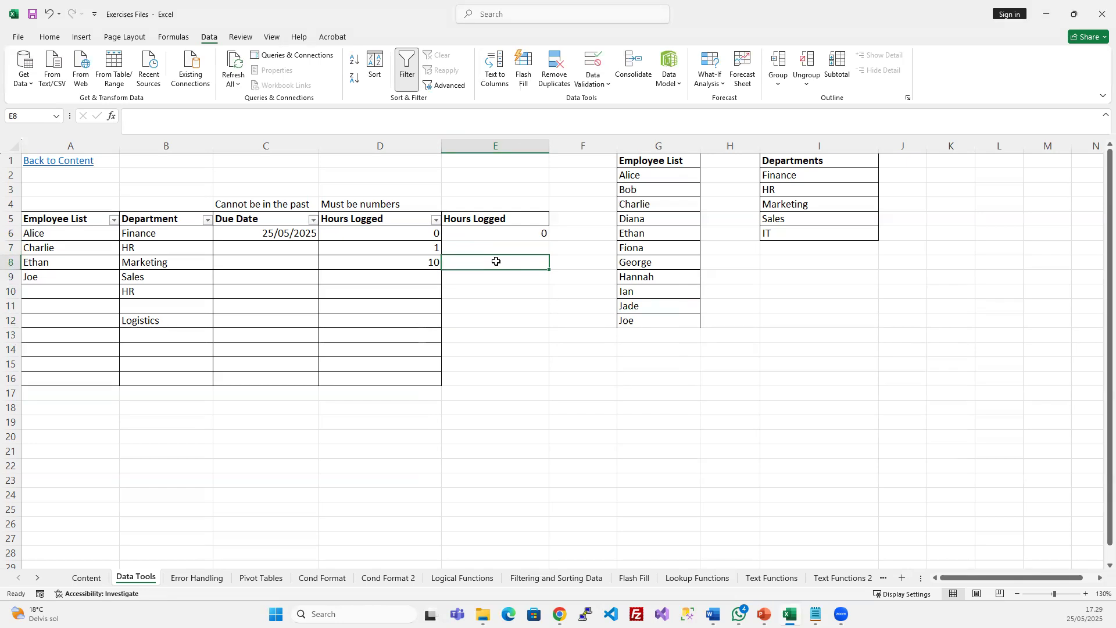
# Rename the E5 header to 'Hours Logged (Custom)'
pyautogui.moveTo(500, 233); pyautogui.dragTo(498, 376)
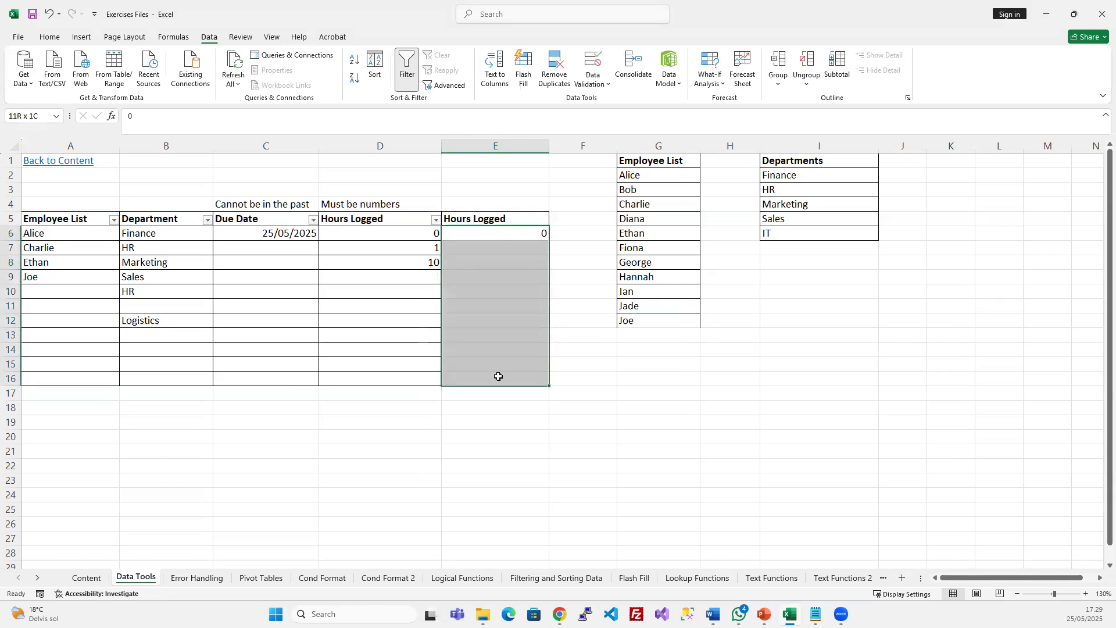
pyautogui.doubleClick(521, 215)
pyautogui.write('(Custom')
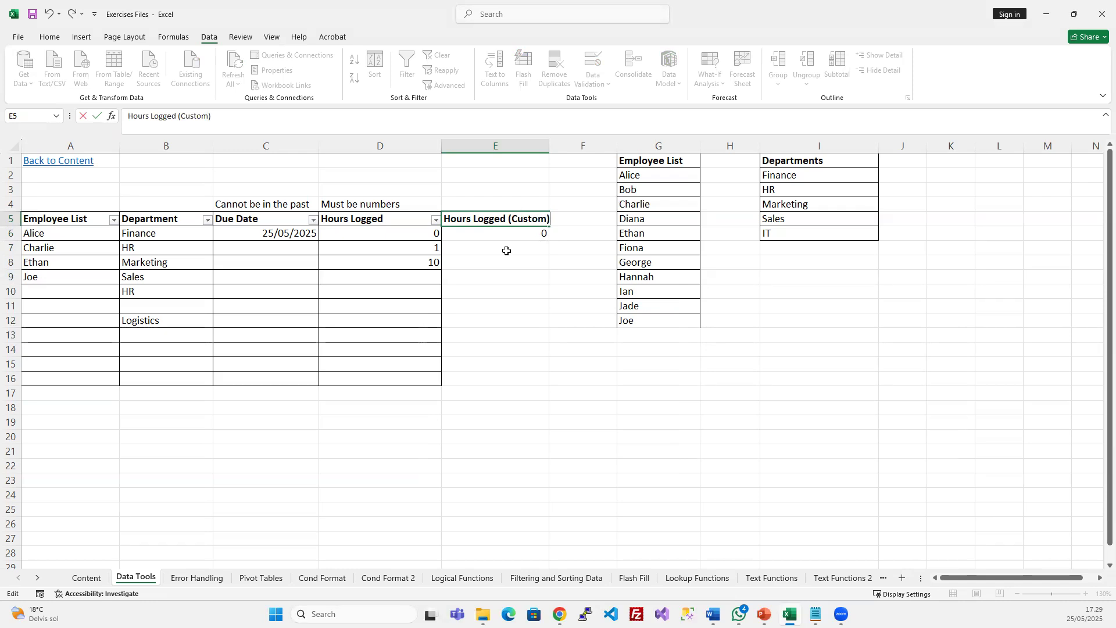
pyautogui.click(502, 276)
# Fill E6:E16 down with Ctrl+D, undo the fill, and bring up the PowerPoint slide show
pyautogui.moveTo(511, 234); pyautogui.dragTo(501, 379)
pyautogui.hotkey('ctrl', 'd')
pyautogui.hotkey('ctrl', 'z')
pyautogui.click(50, 36)
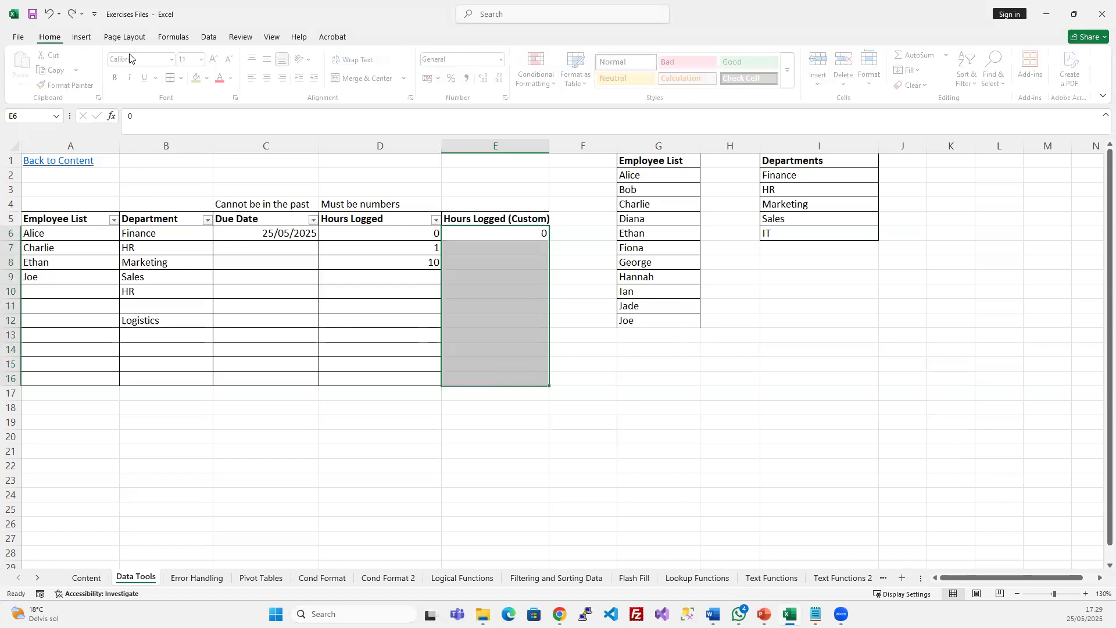
pyautogui.moveTo(358, 276); pyautogui.dragTo(358, 285)
pyautogui.click(465, 294)
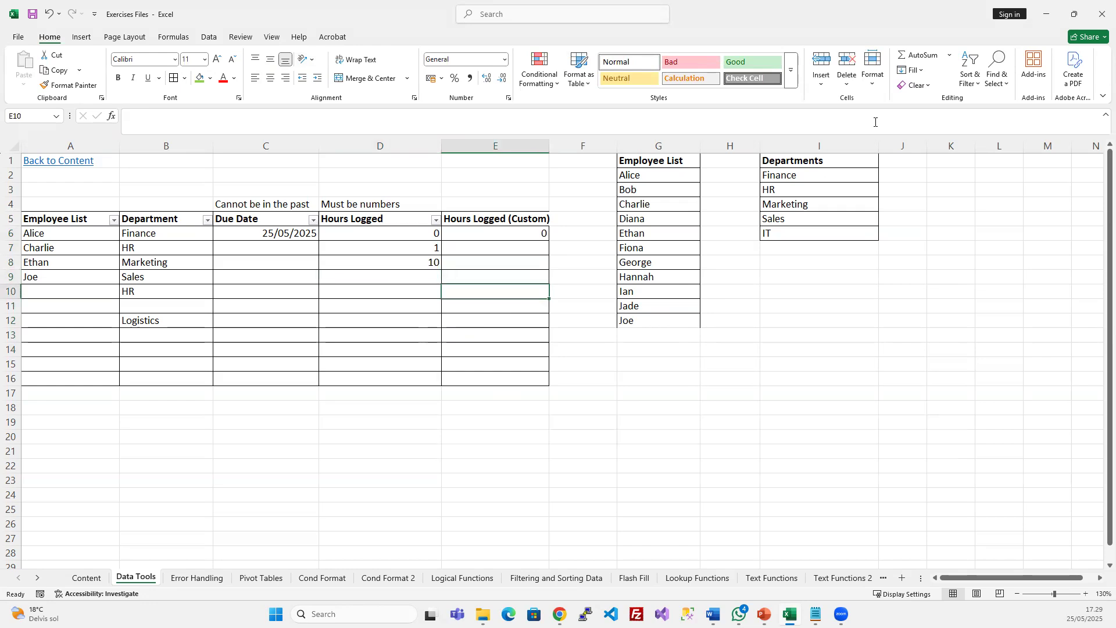
pyautogui.click(764, 614)
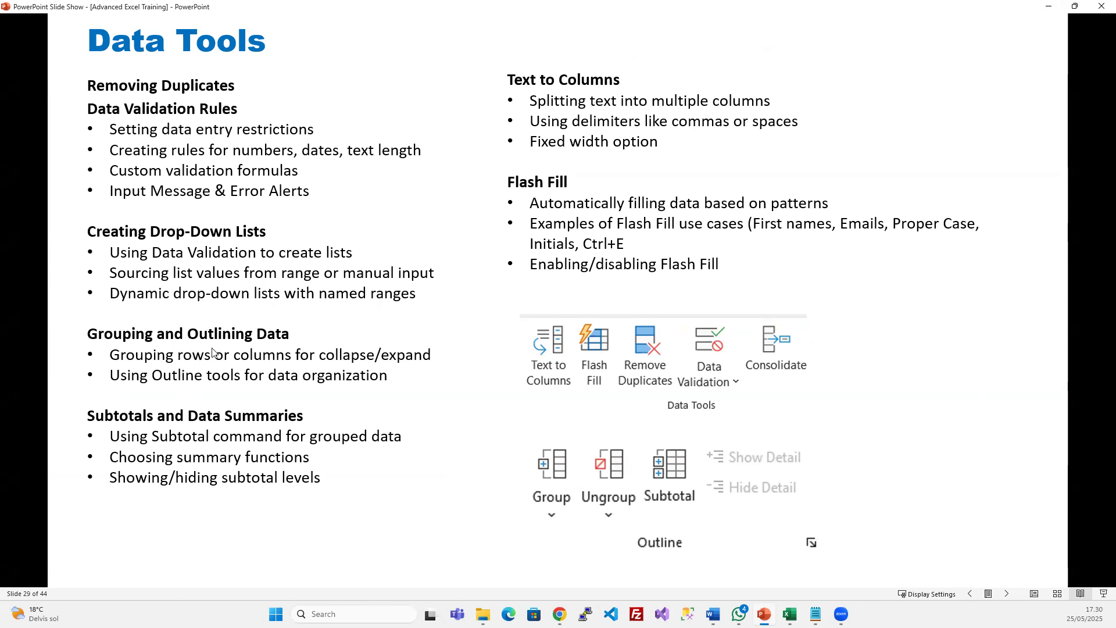
# Minimize the Data Tools slide show to return to the Excel workbook
pyautogui.click(1051, 12)
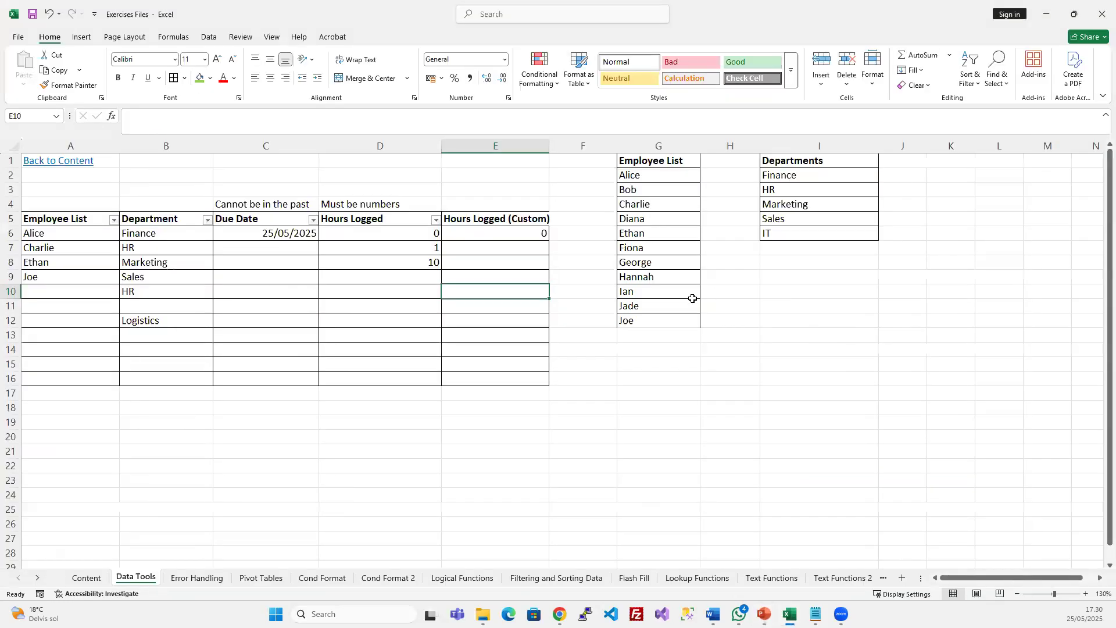
# Visit the Filtering and Sorting Data sheet and return to Data Tools
pyautogui.click(335, 347)
pyautogui.scroll(-2, 348, 349)
pyautogui.scroll(2, 356, 351)
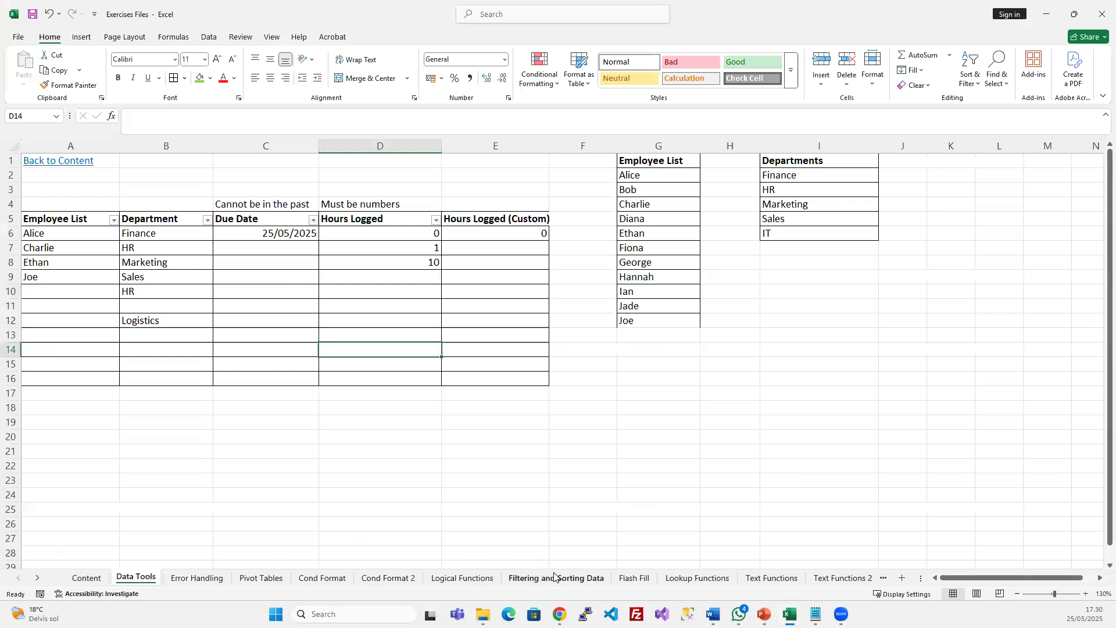
pyautogui.click(554, 577)
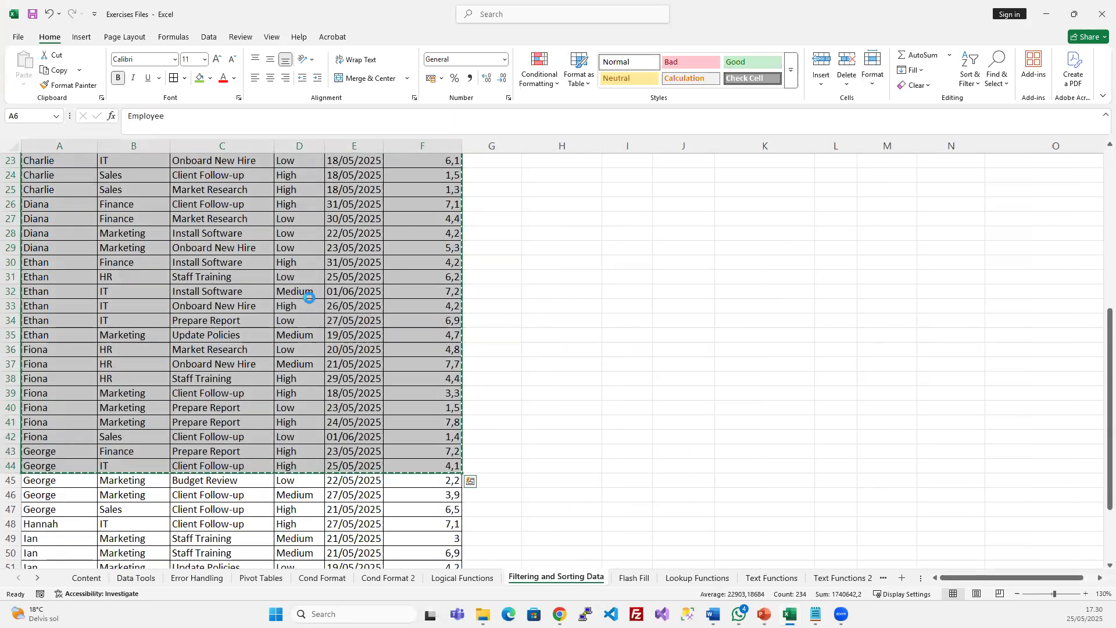
pyautogui.click(135, 577)
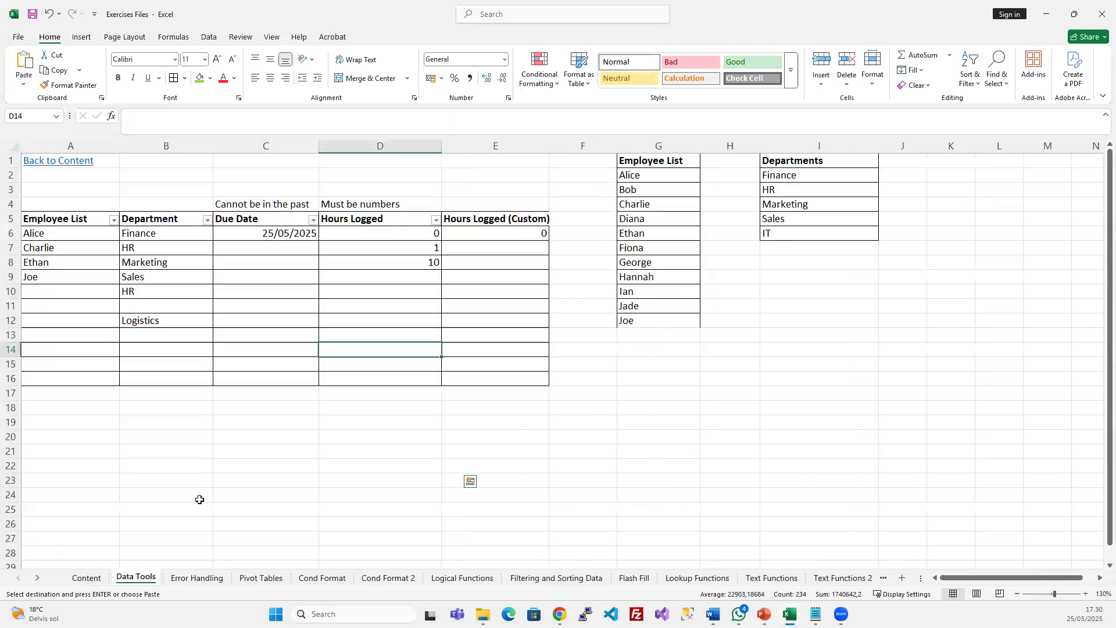
# Paste the employee task table at A21 and show the Data ribbon tab
pyautogui.click(41, 455)
pyautogui.hotkey('ctrl', 'v')
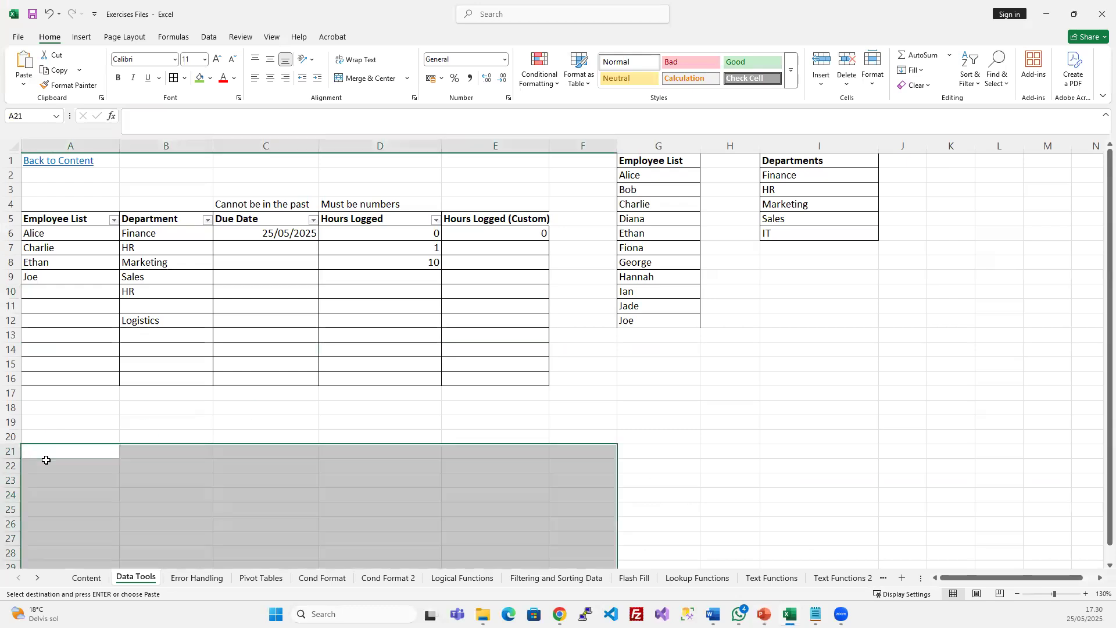
pyautogui.scroll(-5, 229, 445)
pyautogui.scroll(-1, 229, 447)
pyautogui.scroll(1, 229, 448)
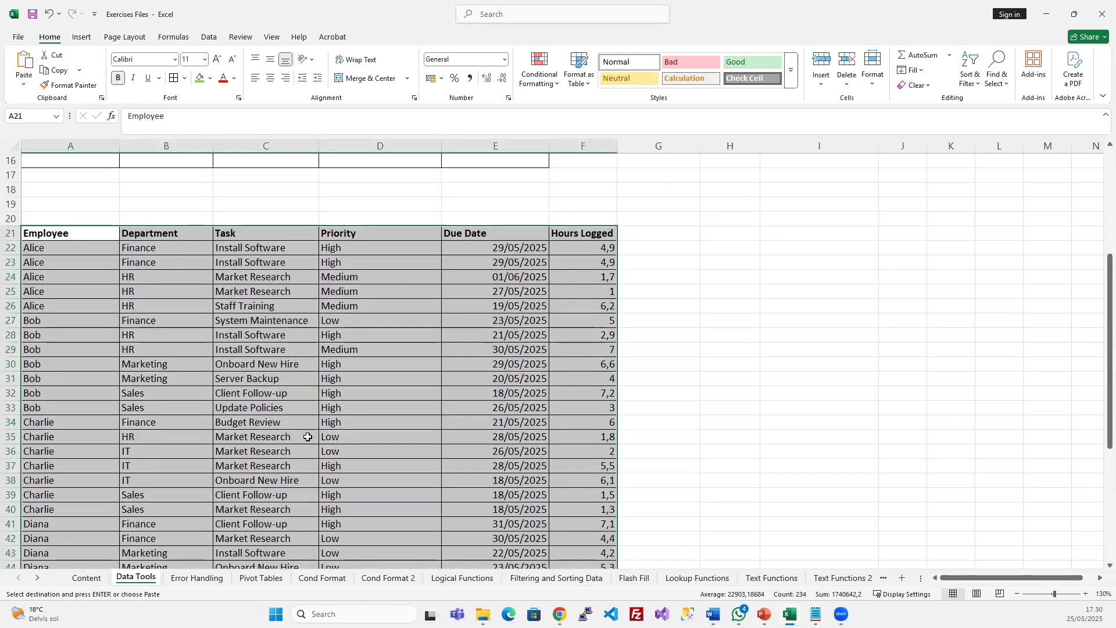
pyautogui.click(332, 433)
pyautogui.click(403, 353)
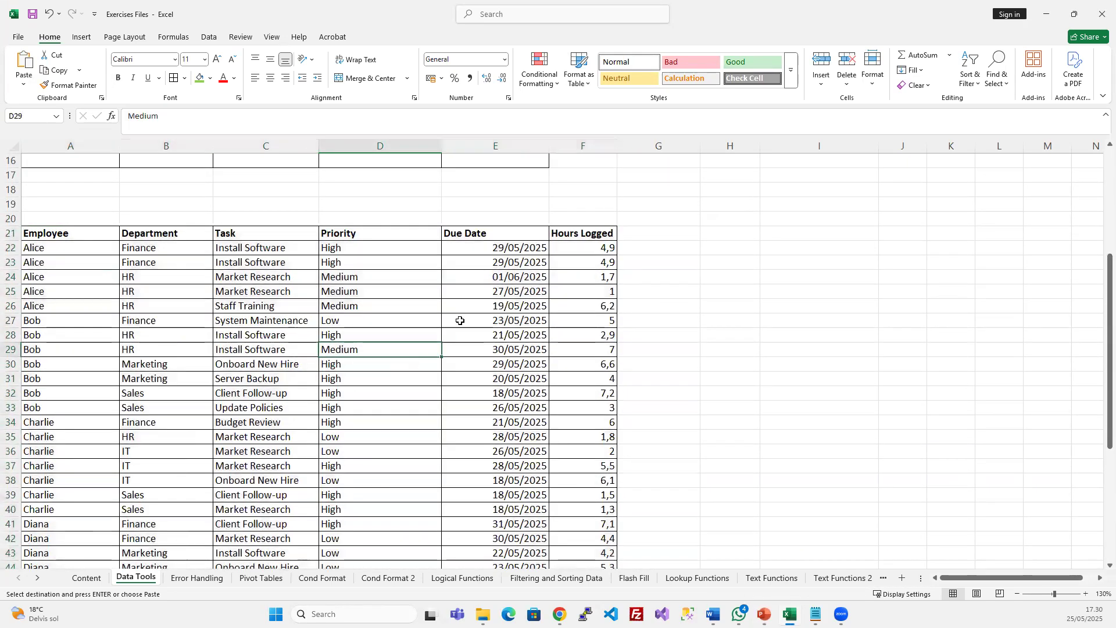
pyautogui.click(209, 36)
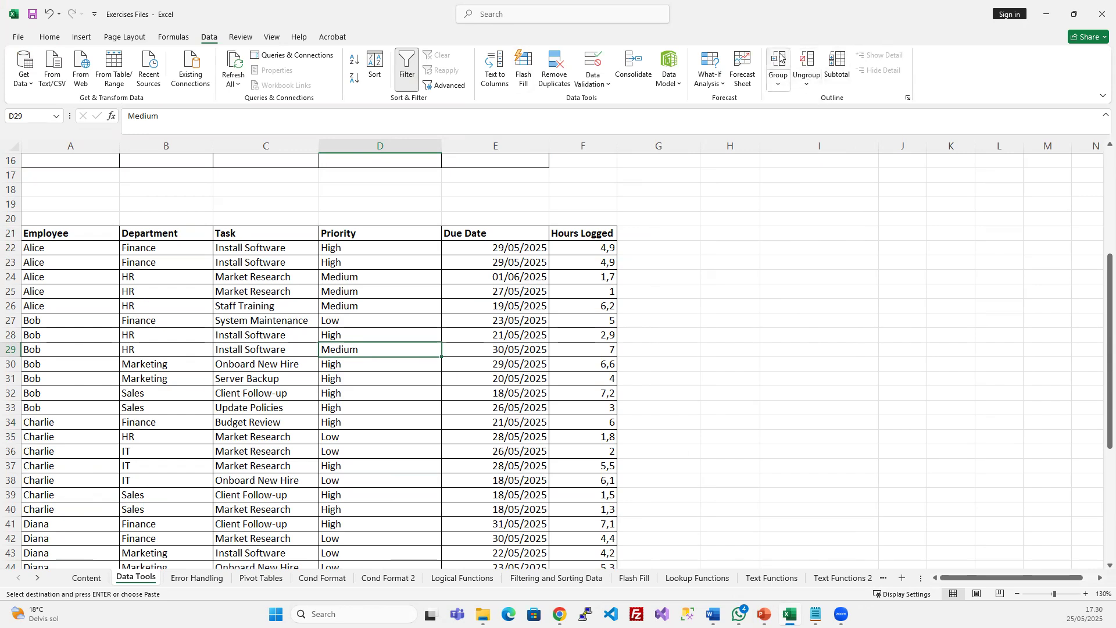
# Group Alice's task rows 22–26 into an outline and collapse the group
pyautogui.click(413, 277)
pyautogui.scroll(-8, 89, 316)
pyautogui.scroll(9, 107, 366)
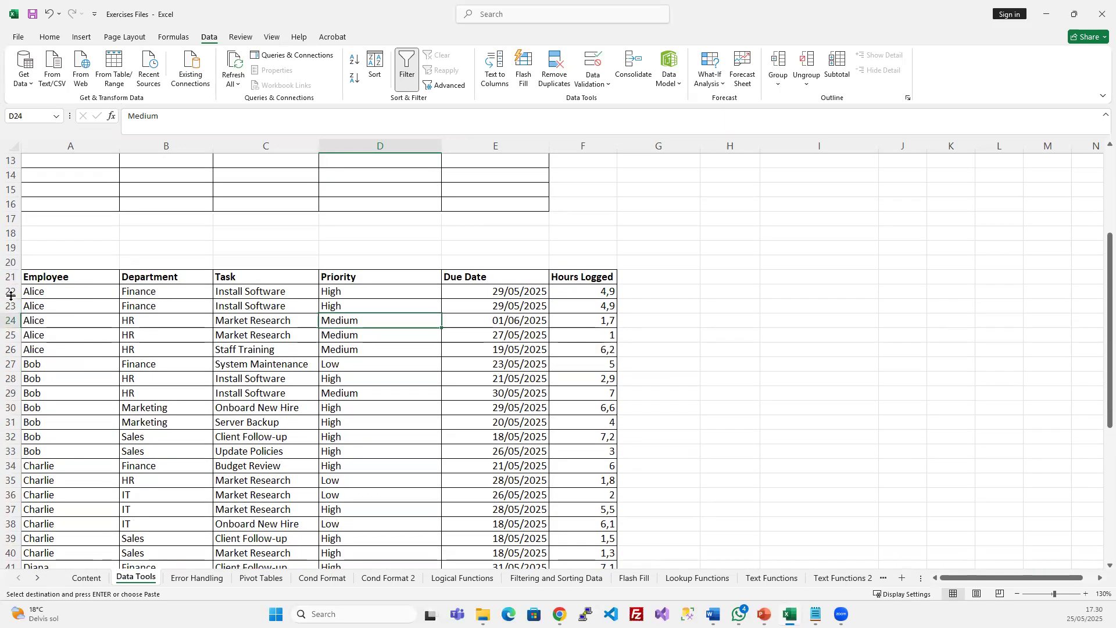
pyautogui.moveTo(9, 291); pyautogui.dragTo(9, 349)
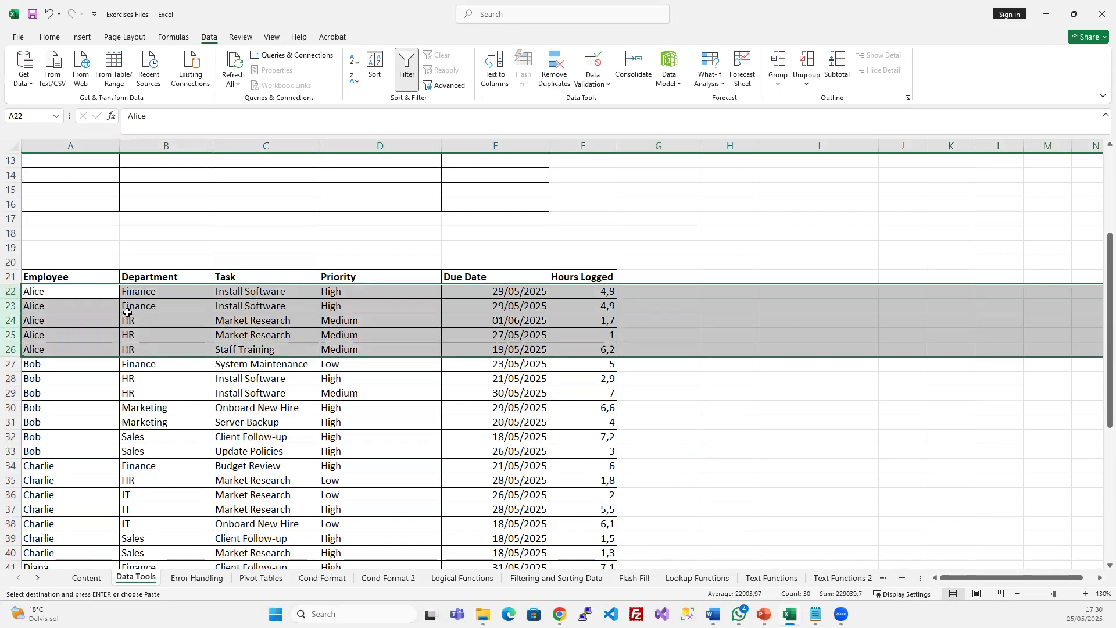
pyautogui.click(778, 61)
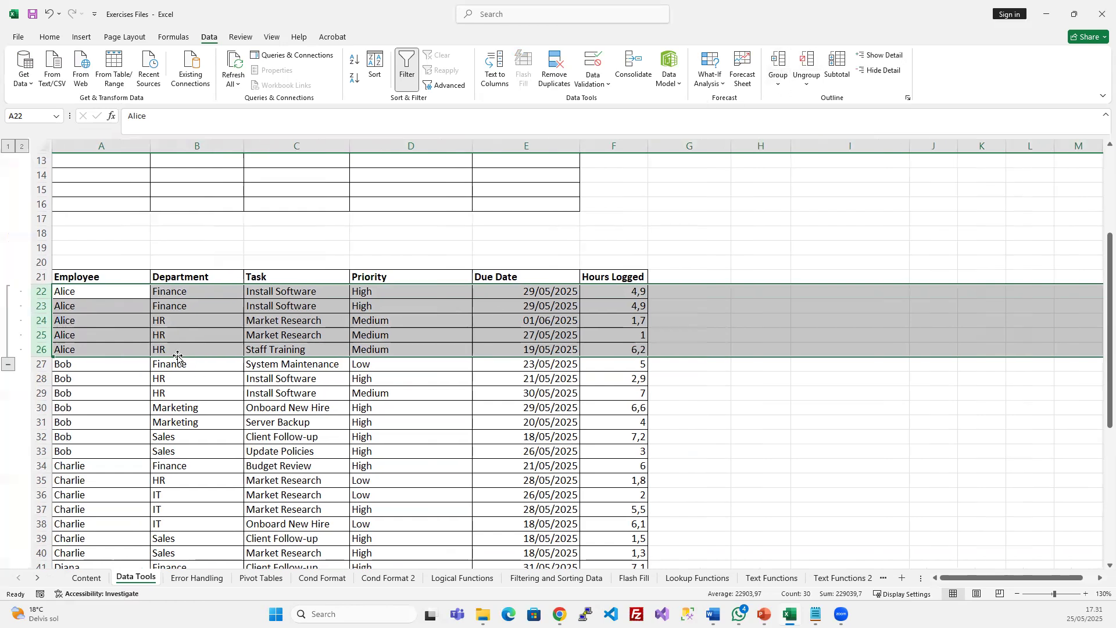
pyautogui.click(174, 377)
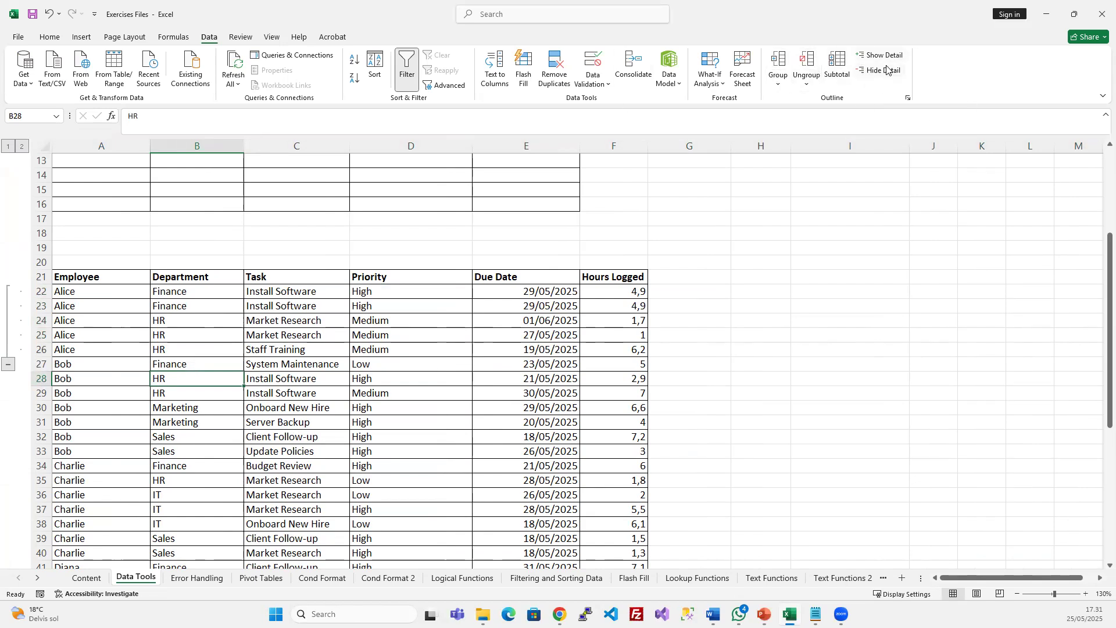
pyautogui.click(10, 368)
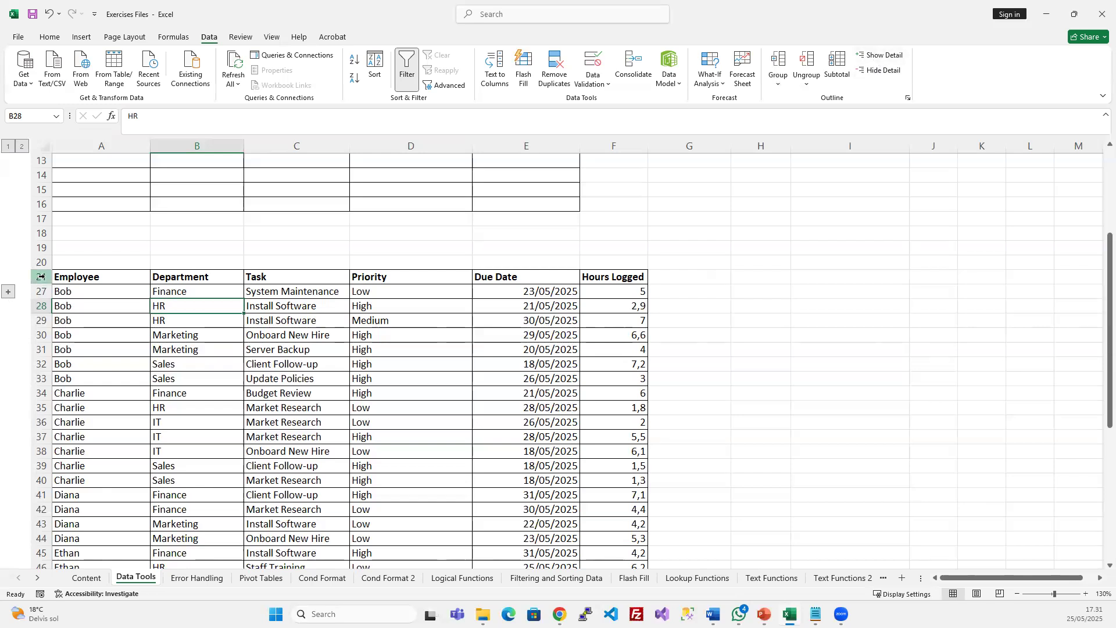
pyautogui.moveTo(36, 277); pyautogui.dragTo(36, 291)
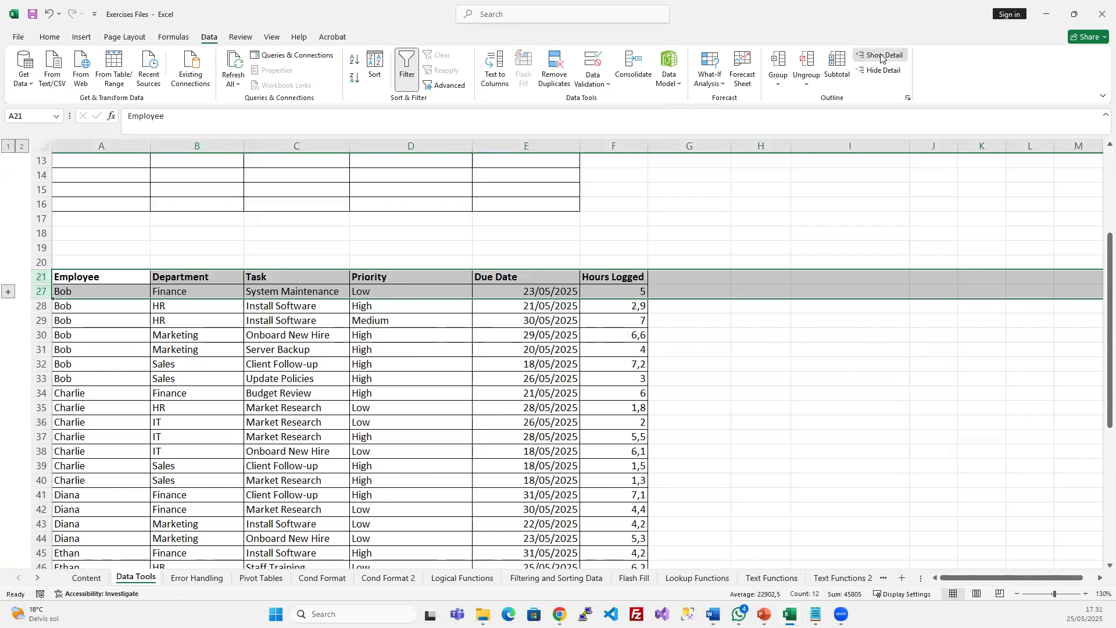
# Re-expand rows 22–26, then group rows 27–33 and undo that grouping
pyautogui.click(881, 54)
pyautogui.click(206, 333)
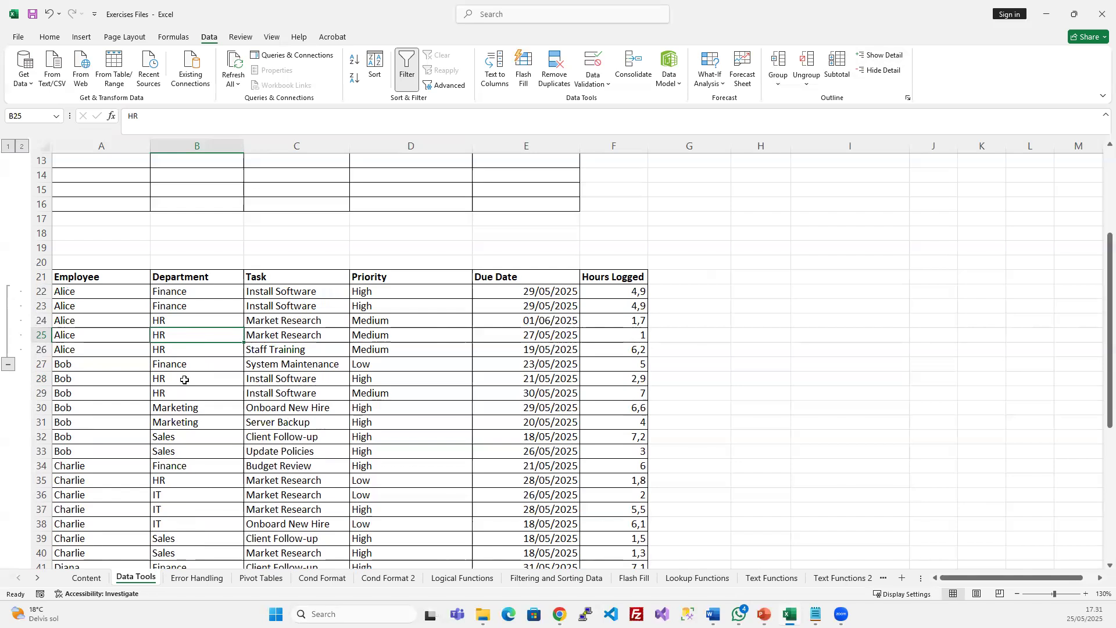
pyautogui.moveTo(40, 364); pyautogui.dragTo(41, 453)
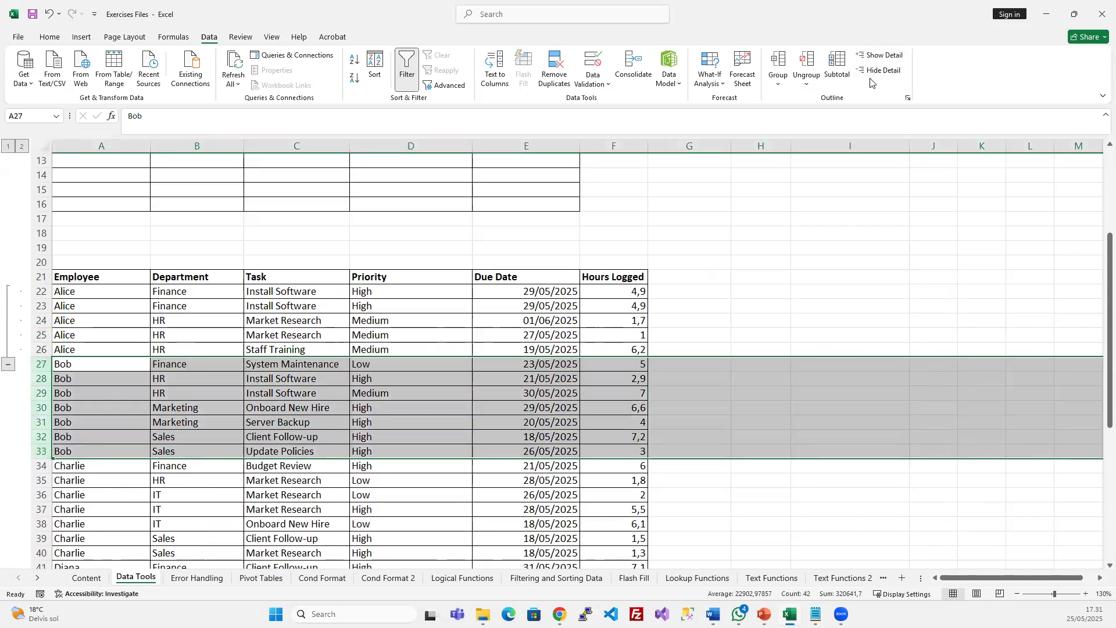
pyautogui.click(777, 60)
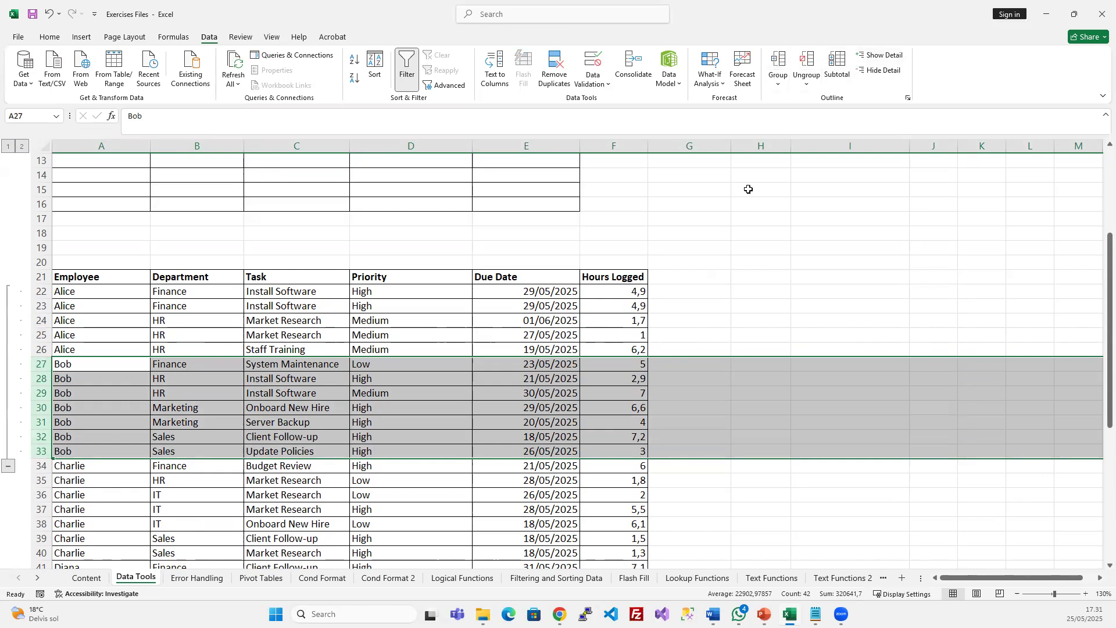
pyautogui.hotkey('shift', 'alt', 'Left')
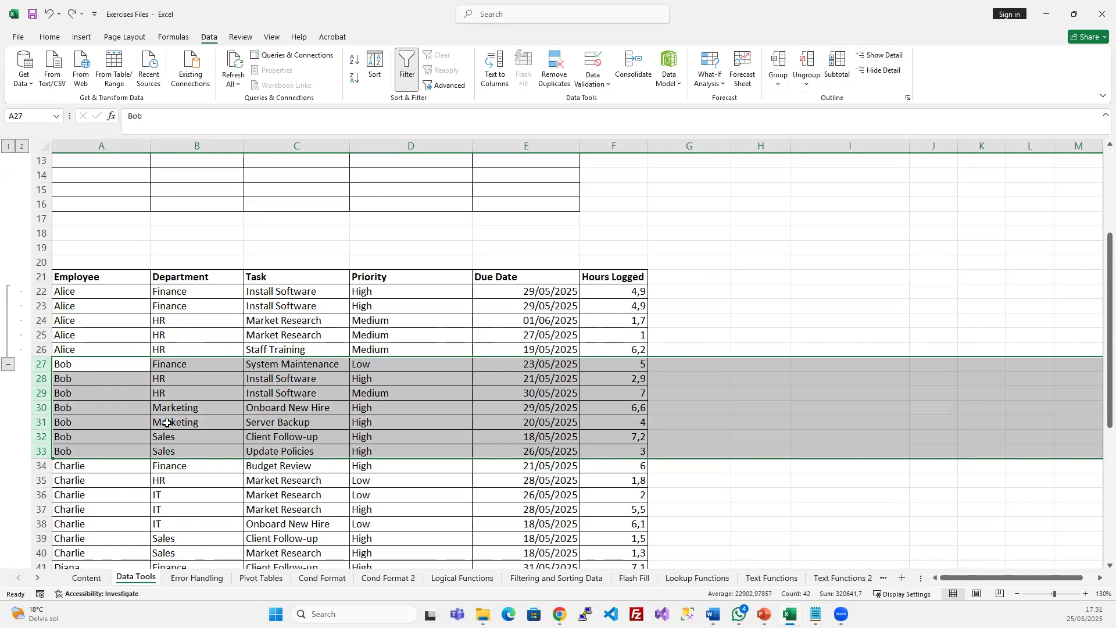
pyautogui.click(92, 404)
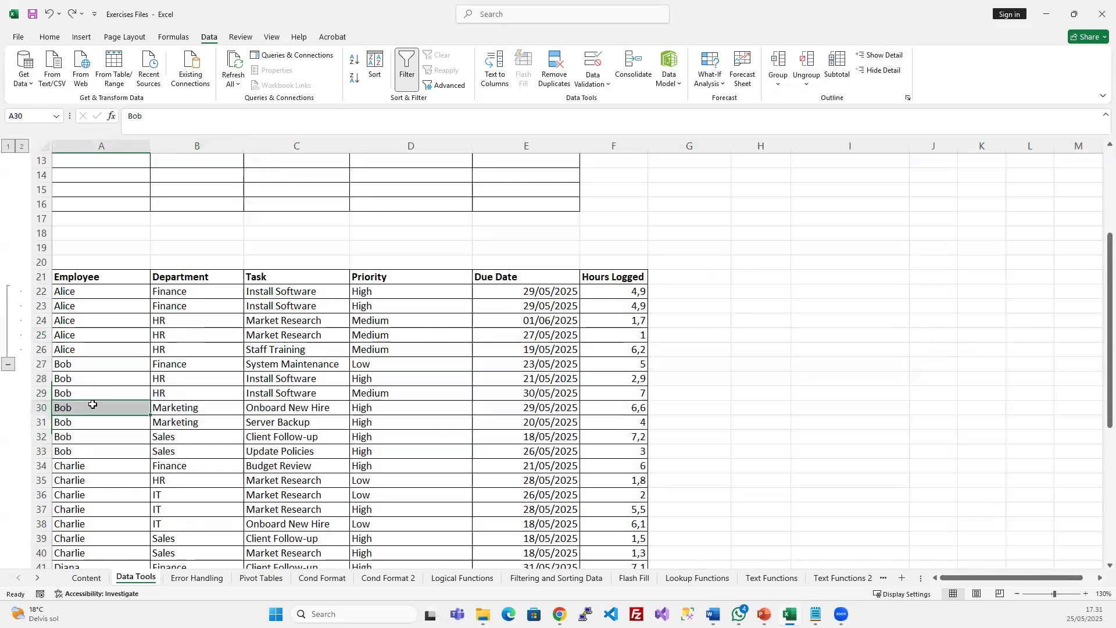
# Group Charlie's rows 34–40 into an outline
pyautogui.click(40, 365)
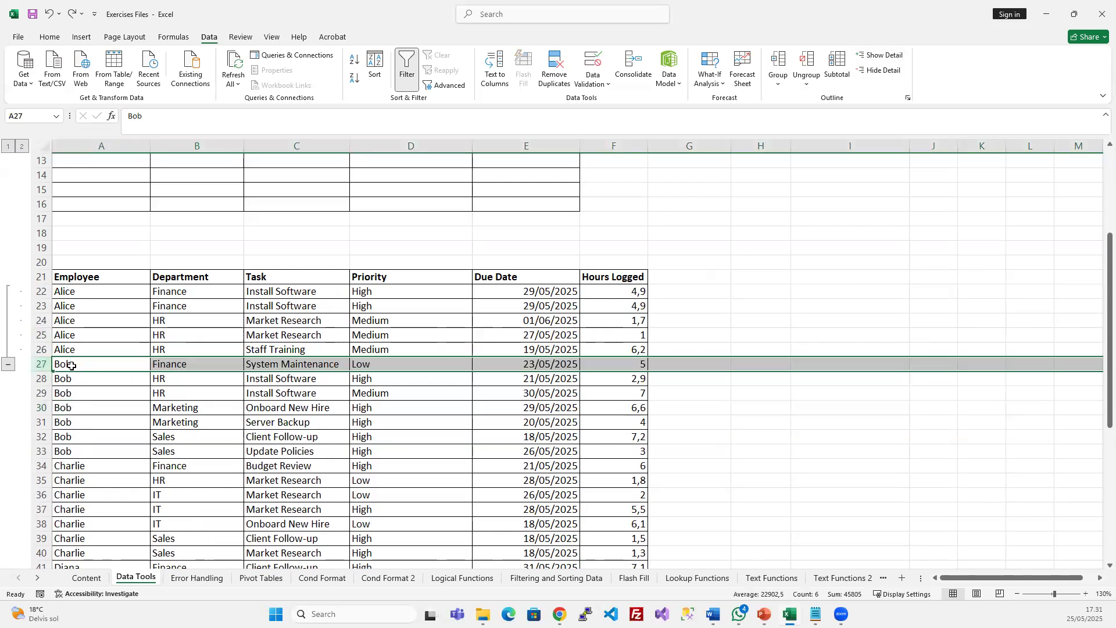
pyautogui.moveTo(41, 466); pyautogui.dragTo(46, 547)
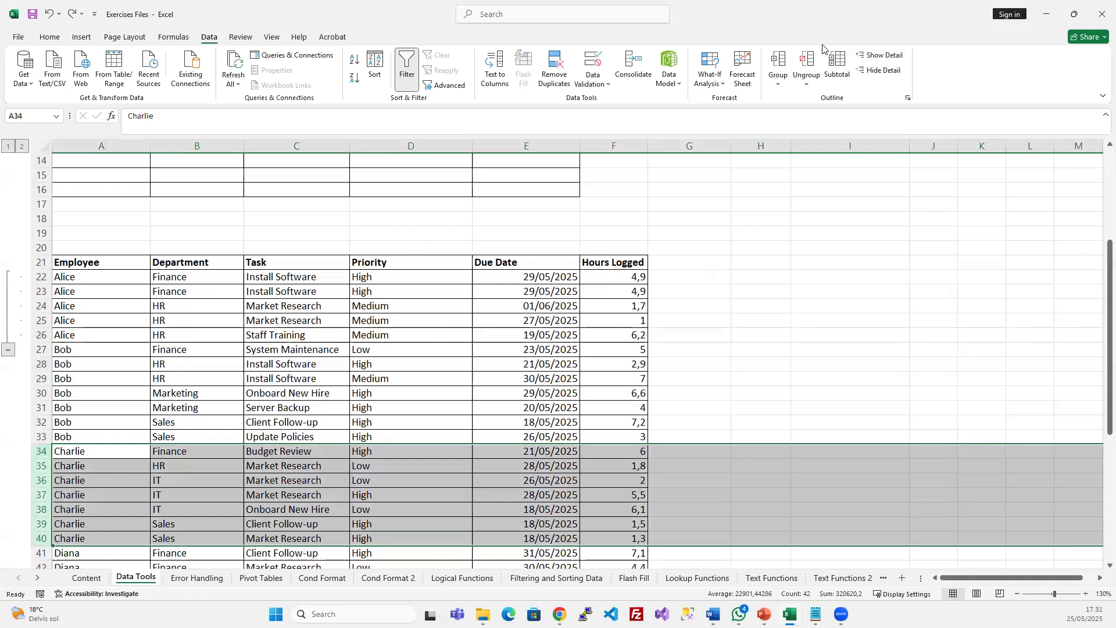
pyautogui.click(775, 60)
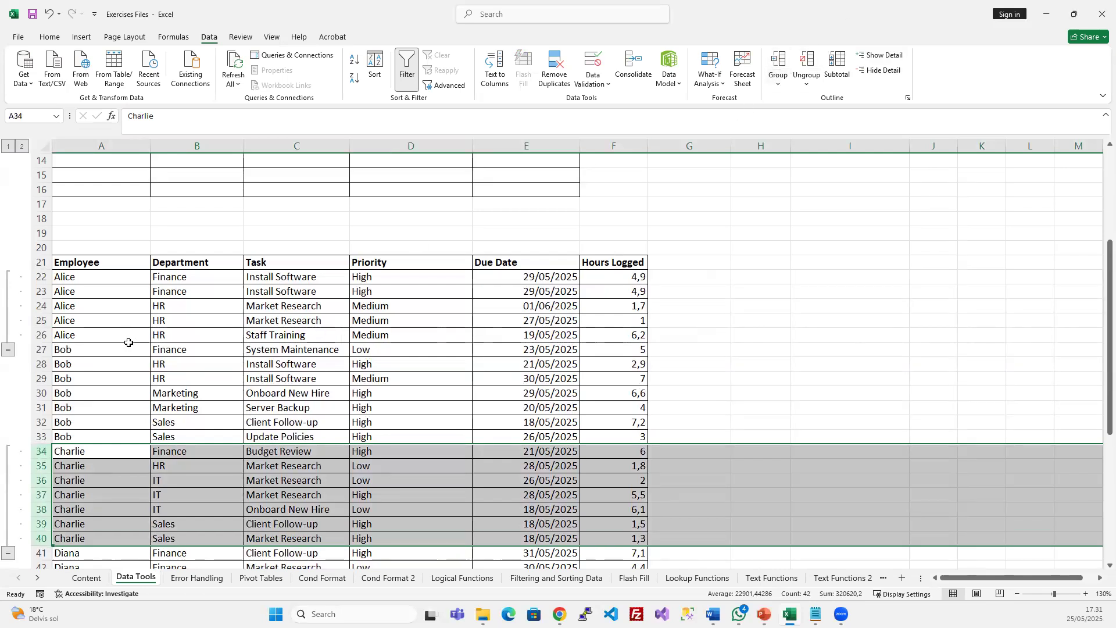
# Insert a blank row at row 27 before Bob's records
pyautogui.click(70, 351)
pyautogui.click(36, 348)
pyautogui.hotkey('ctrl', 'shift', '+')
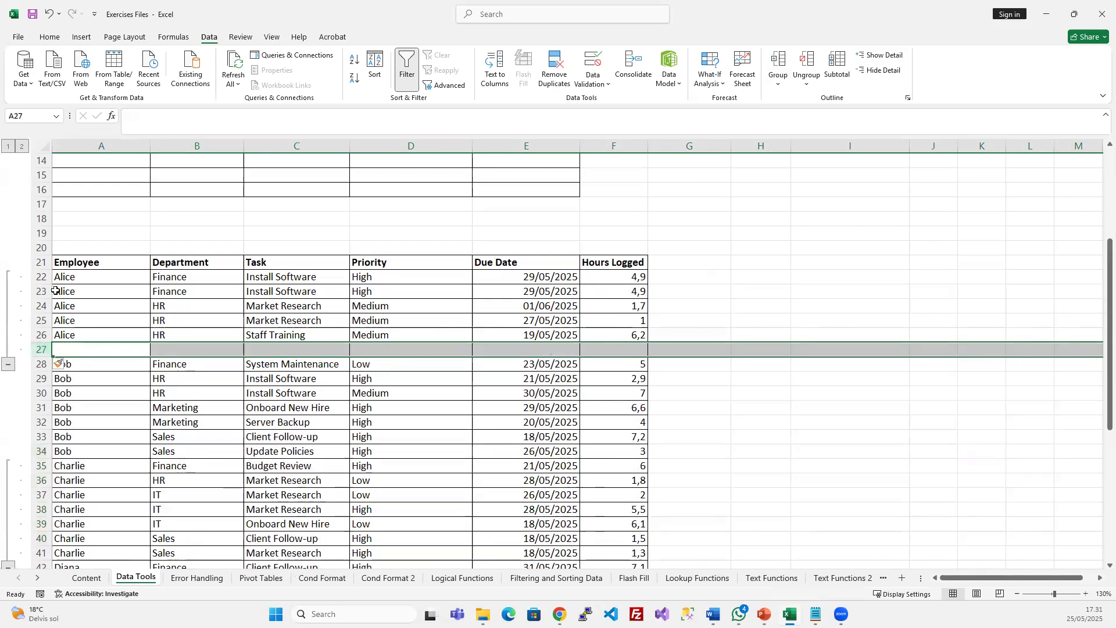
# Ungroup rows 22–27 and regroup only Alice's rows 22–26
pyautogui.moveTo(41, 277); pyautogui.dragTo(39, 349)
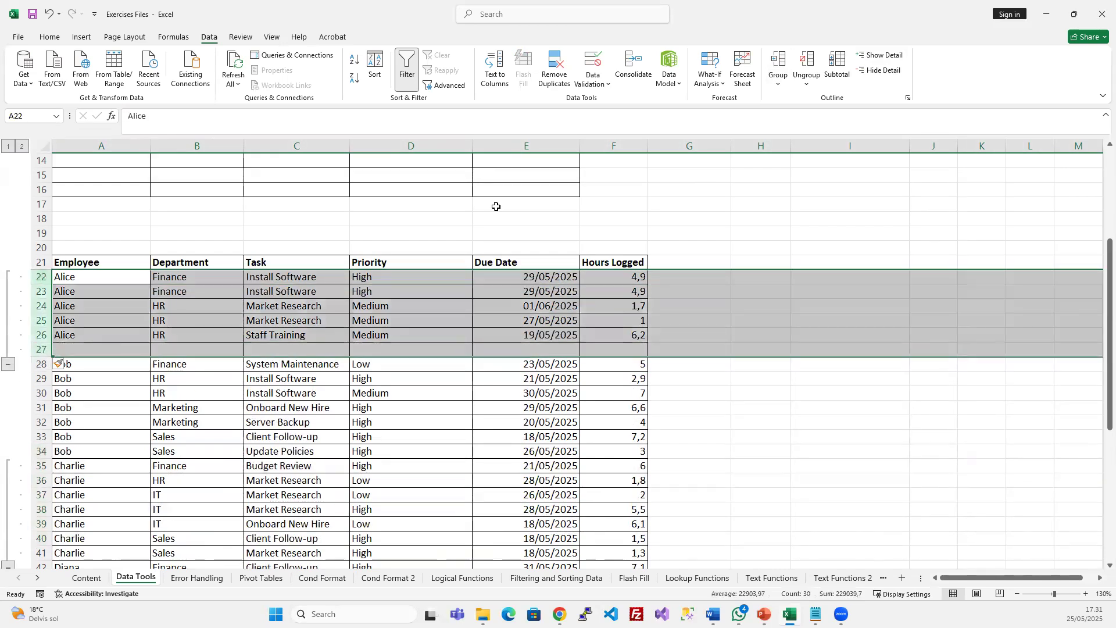
pyautogui.click(803, 60)
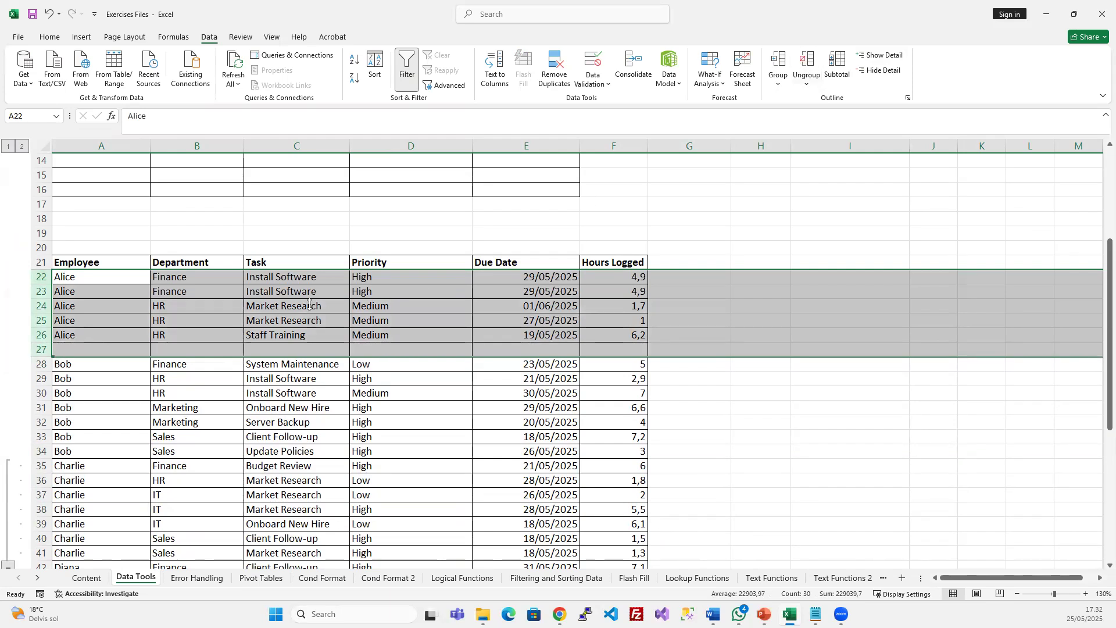
pyautogui.moveTo(40, 277); pyautogui.dragTo(38, 337)
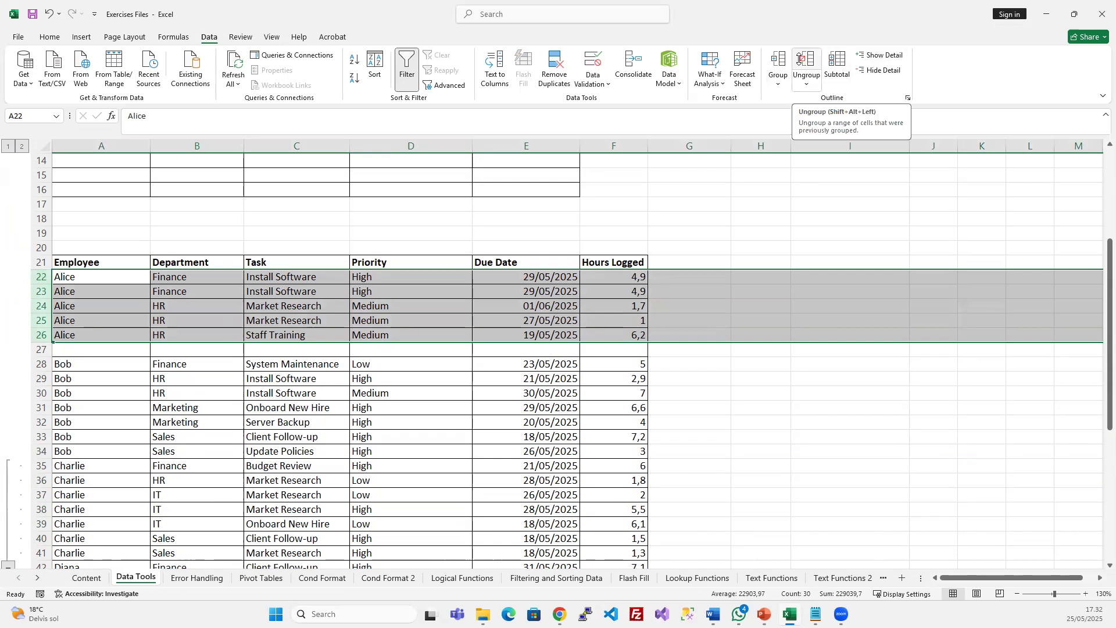
pyautogui.click(778, 60)
# Insert a blank row at row 35 and group Bob's rows 28–34
pyautogui.moveTo(38, 364); pyautogui.dragTo(39, 453)
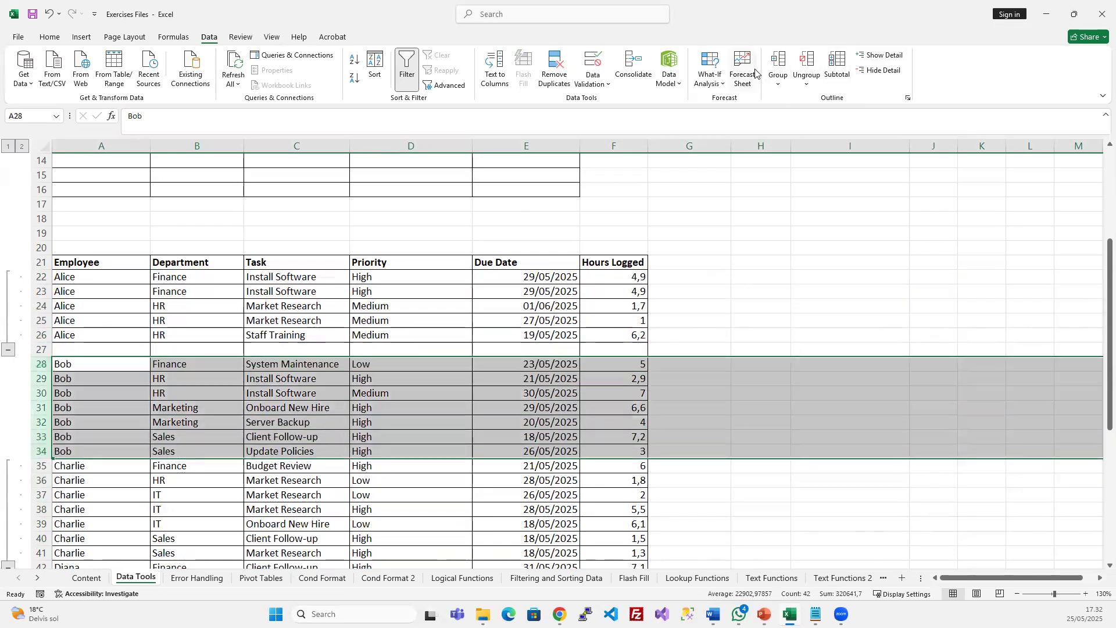
pyautogui.click(779, 60)
pyautogui.hotkey('ctrl', 'z')
pyautogui.click(138, 416)
pyautogui.click(36, 465)
pyautogui.hotkey('ctrl', 'shift', '+')
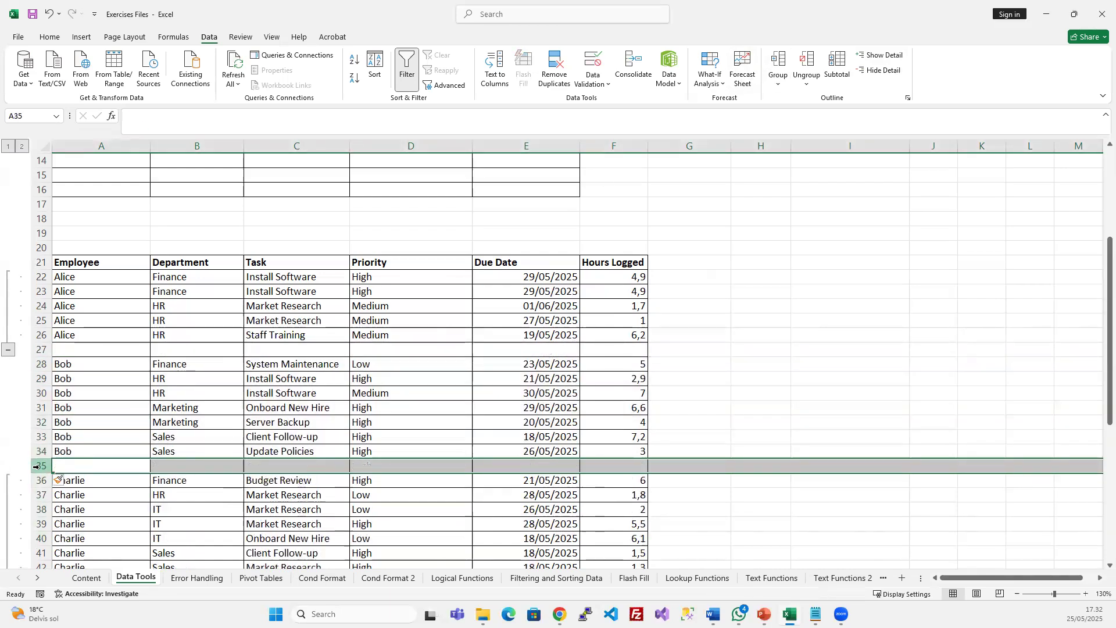
pyautogui.moveTo(36, 364); pyautogui.dragTo(38, 445)
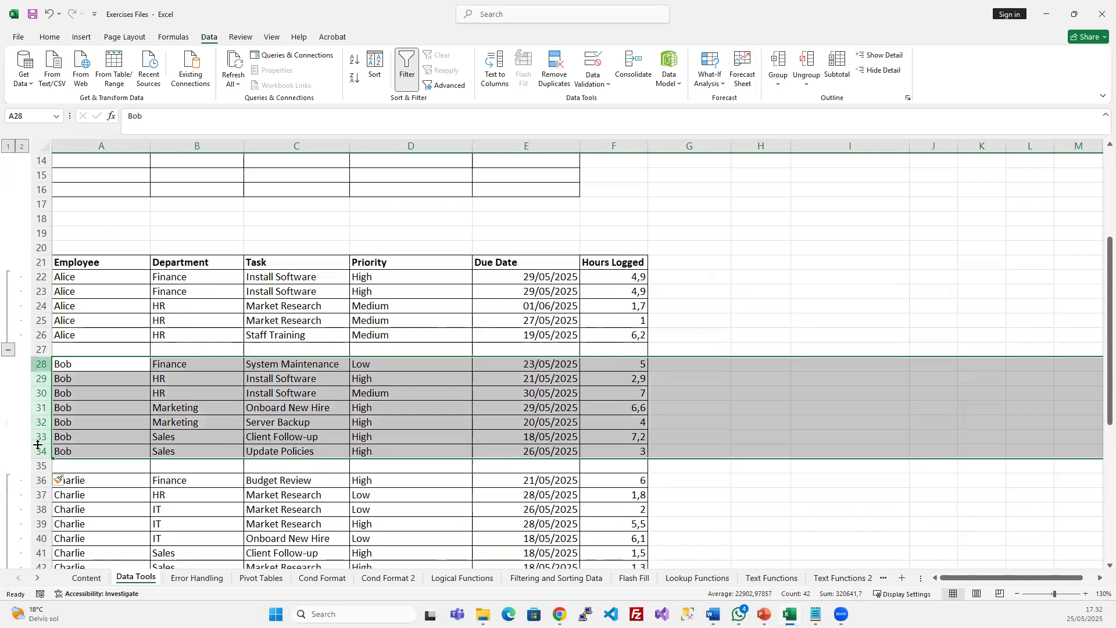
pyautogui.click(779, 59)
pyautogui.click(401, 408)
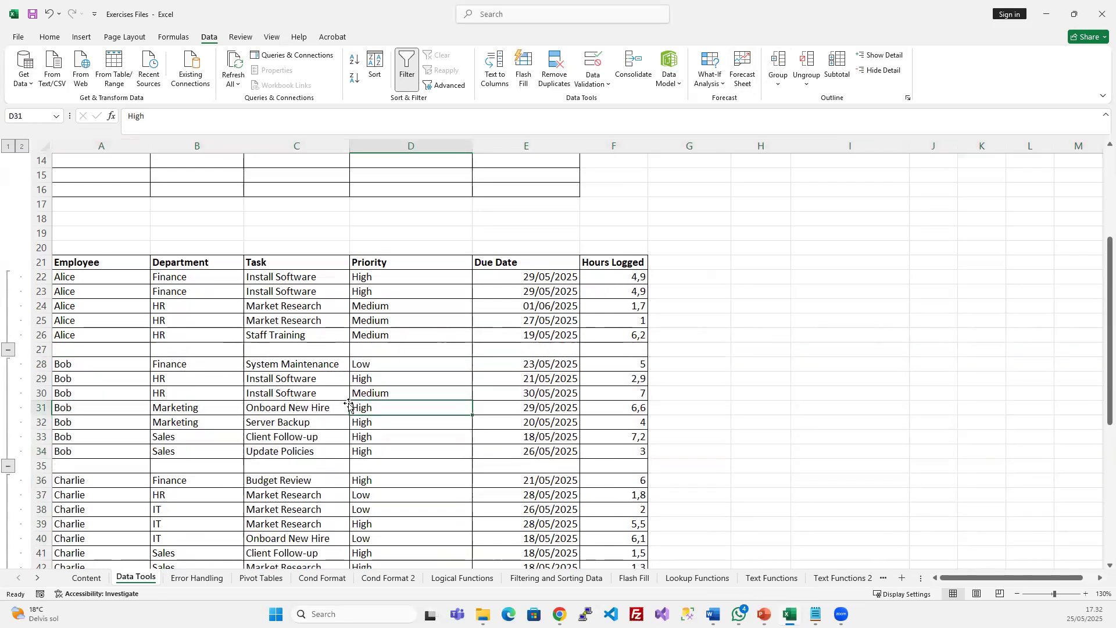
# Collapse the row groups 22–26, 28–34 and 36–42, then expand all three again
pyautogui.click(9, 349)
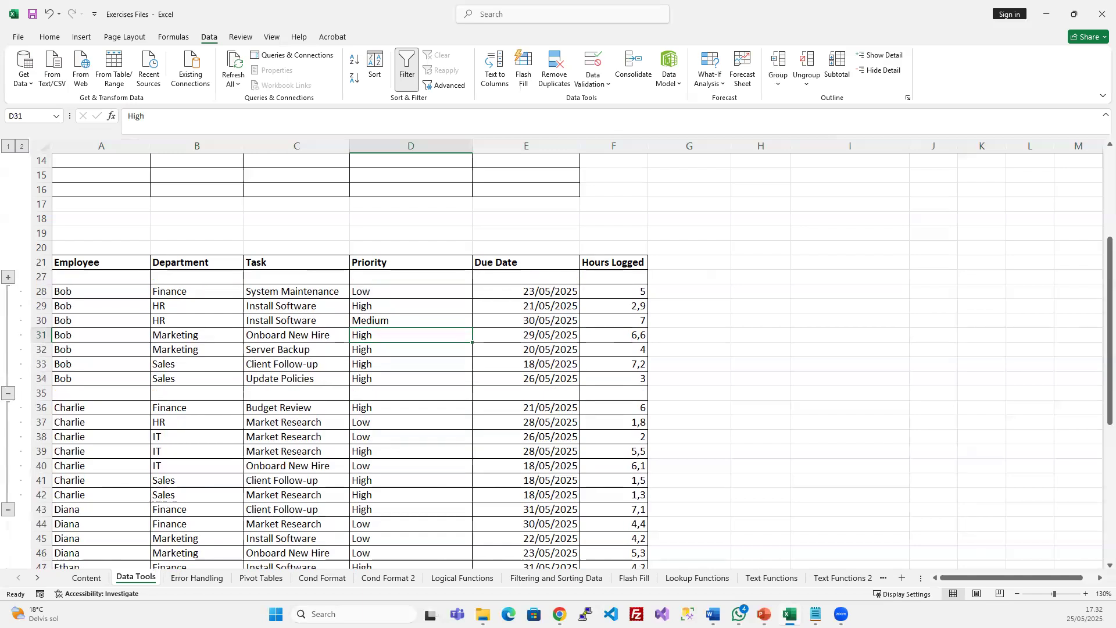
pyautogui.click(7, 396)
pyautogui.click(8, 407)
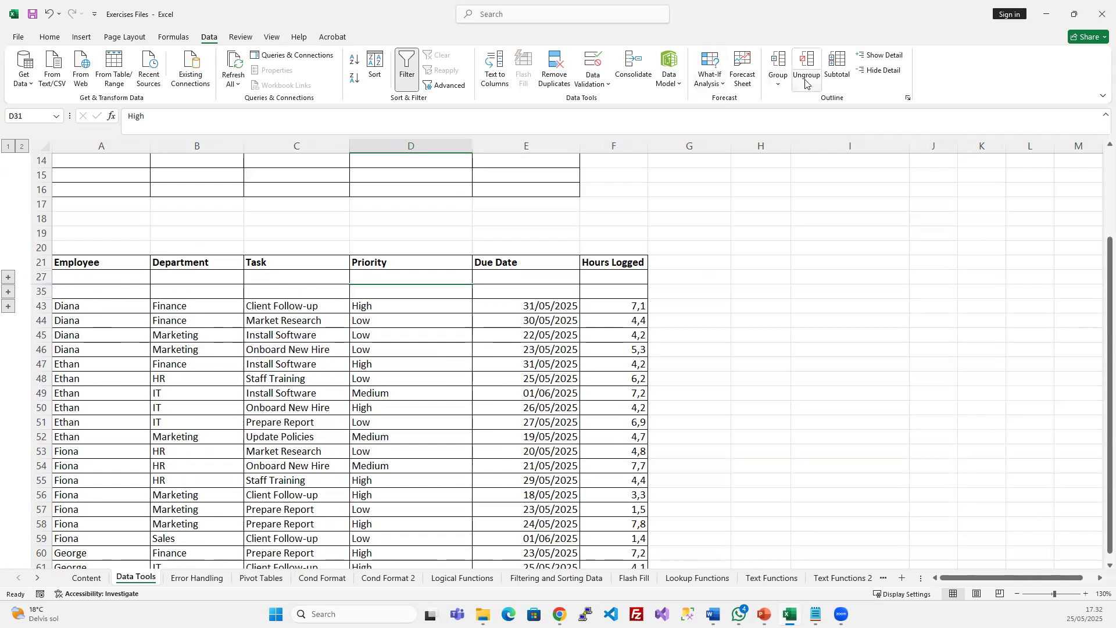
pyautogui.click(7, 277)
pyautogui.click(8, 364)
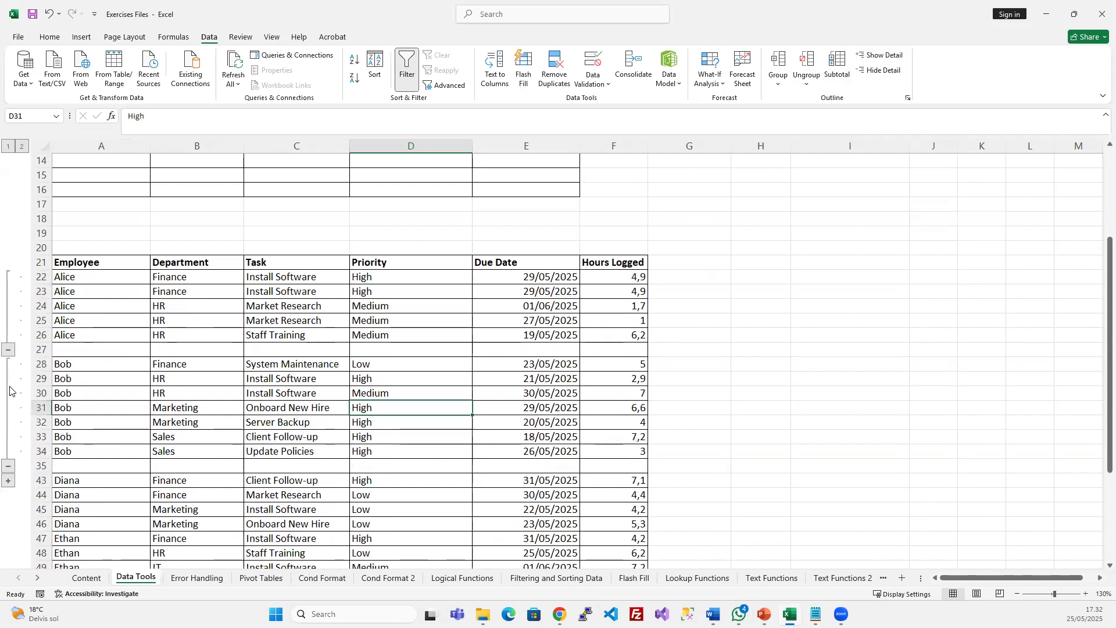
pyautogui.click(8, 481)
# Remove all row grouping from rows 22–43
pyautogui.scroll(-1, 10, 485)
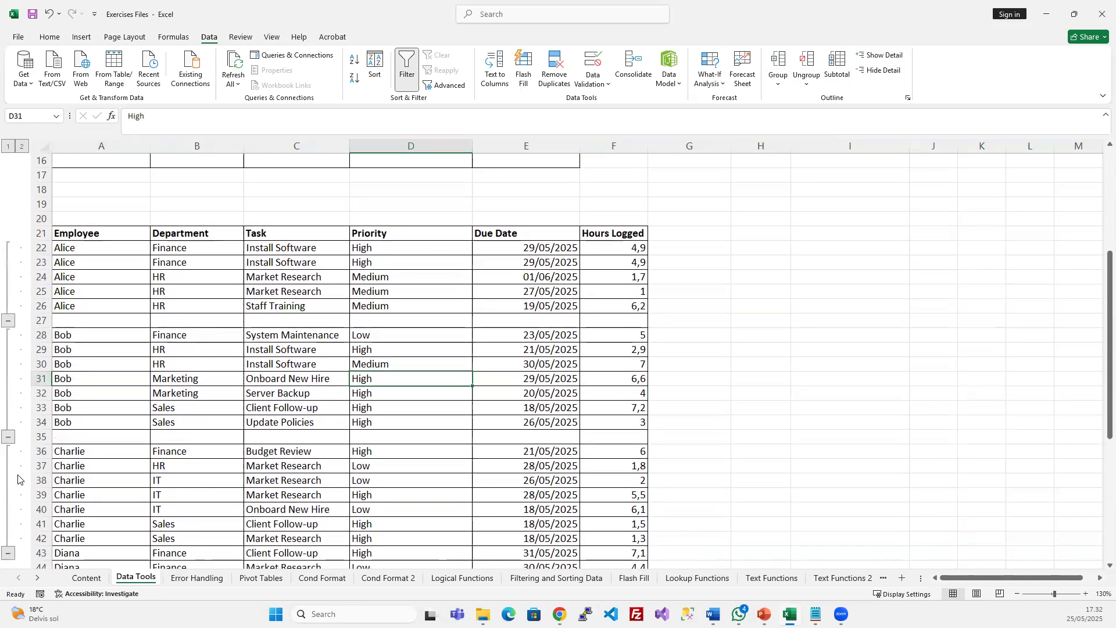
pyautogui.click(289, 420)
pyautogui.moveTo(41, 247); pyautogui.dragTo(41, 553)
pyautogui.scroll(-2, 237, 469)
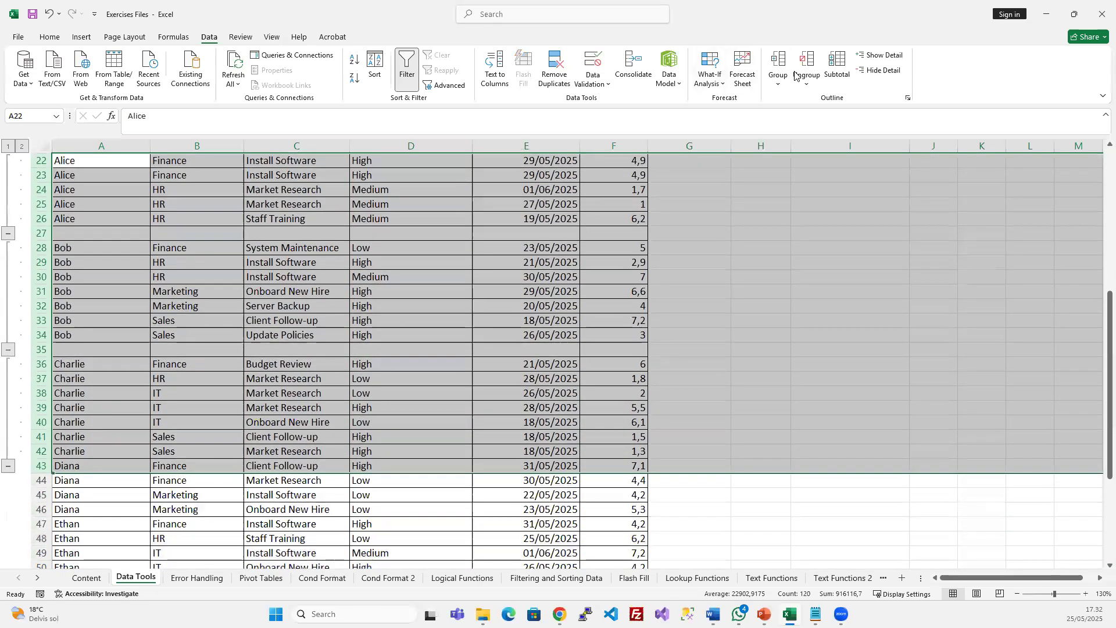
pyautogui.click(807, 64)
pyautogui.click(166, 320)
pyautogui.scroll(1, 99, 349)
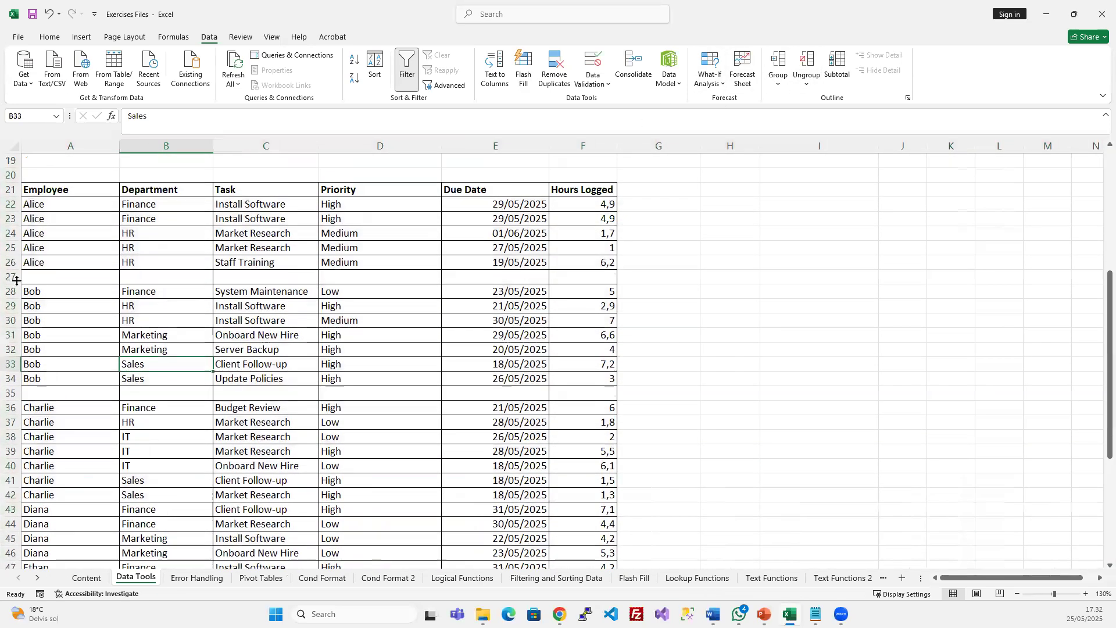
# Delete the blank separator rows between Alice's, Bob's and Charlie's records
pyautogui.click(11, 277)
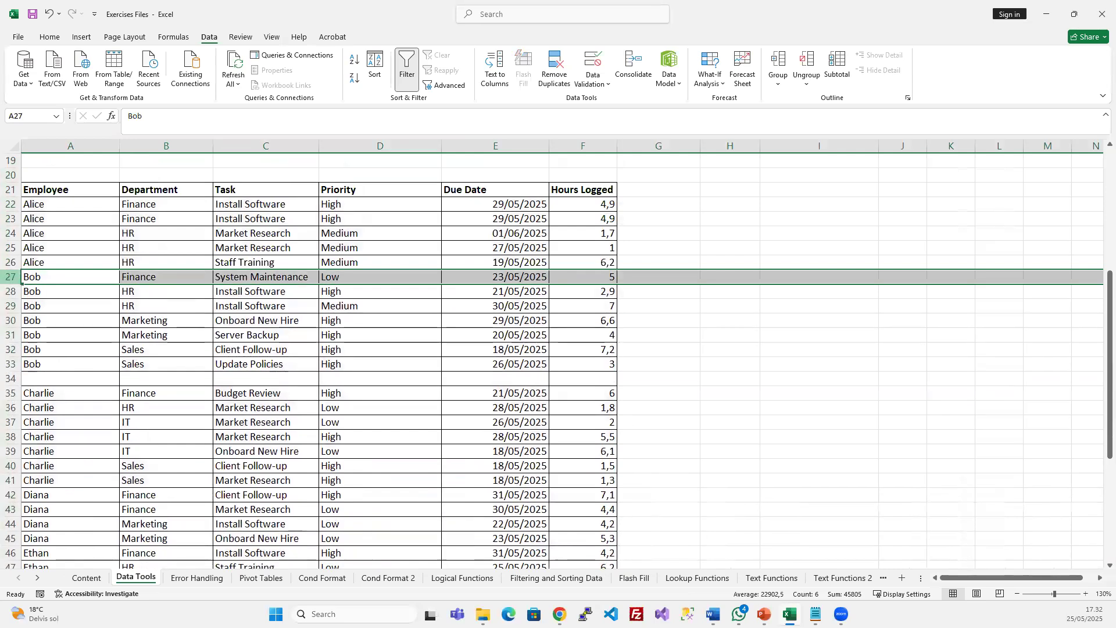
pyautogui.click(11, 378)
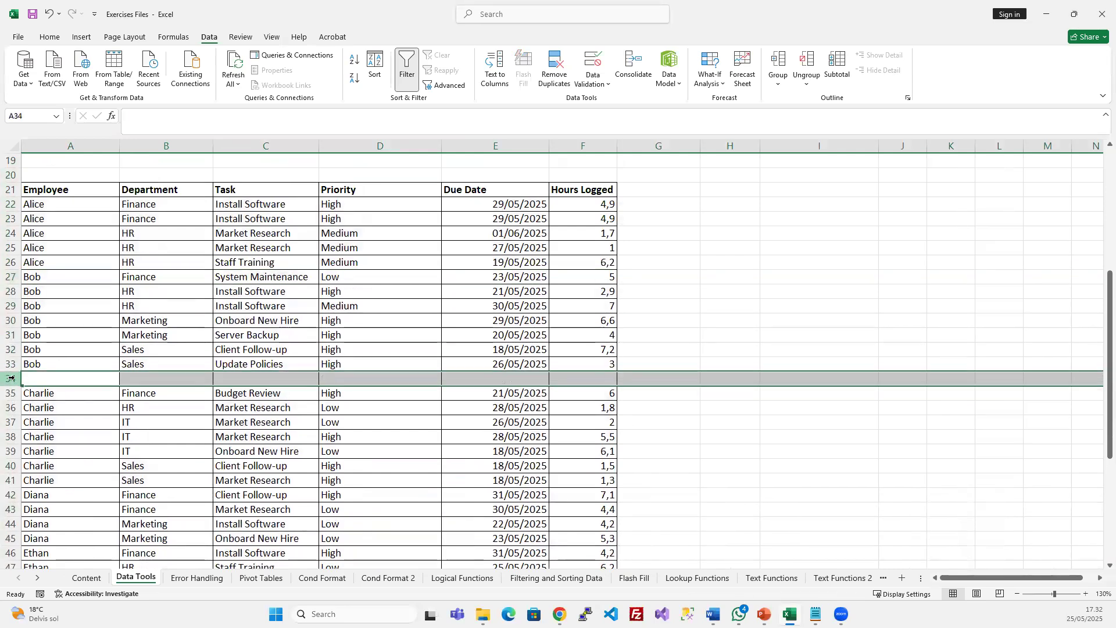
pyautogui.hotkey('ctrl', '-')
pyautogui.click(207, 349)
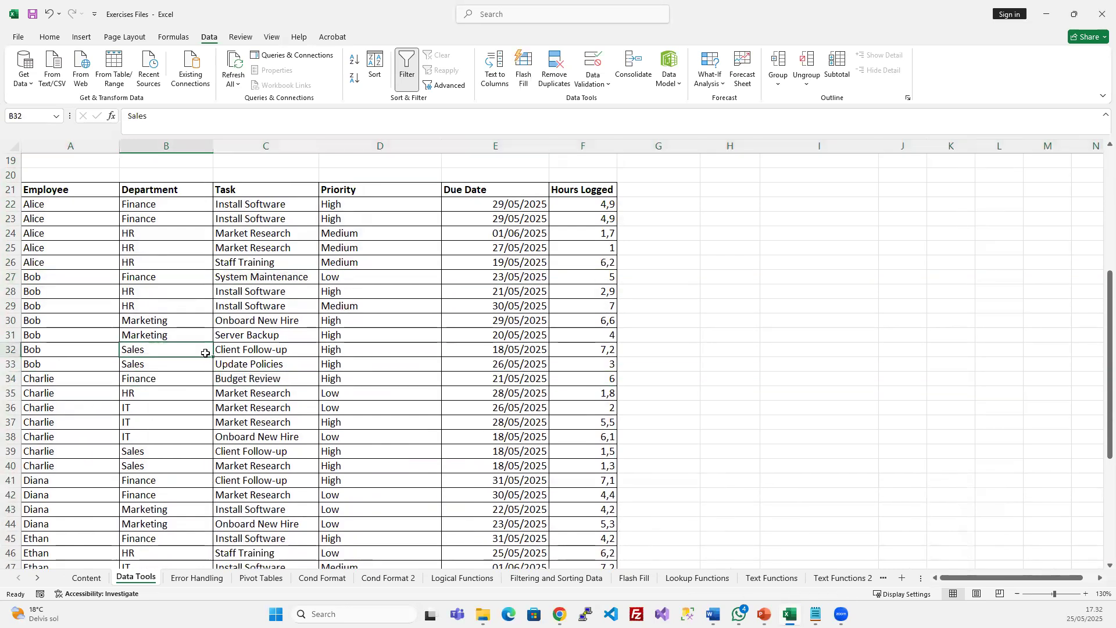
# Select the Department, Task and Priority columns of the task table
pyautogui.scroll(-6, 205, 353)
pyautogui.scroll(10, 203, 349)
pyautogui.scroll(-3, 165, 337)
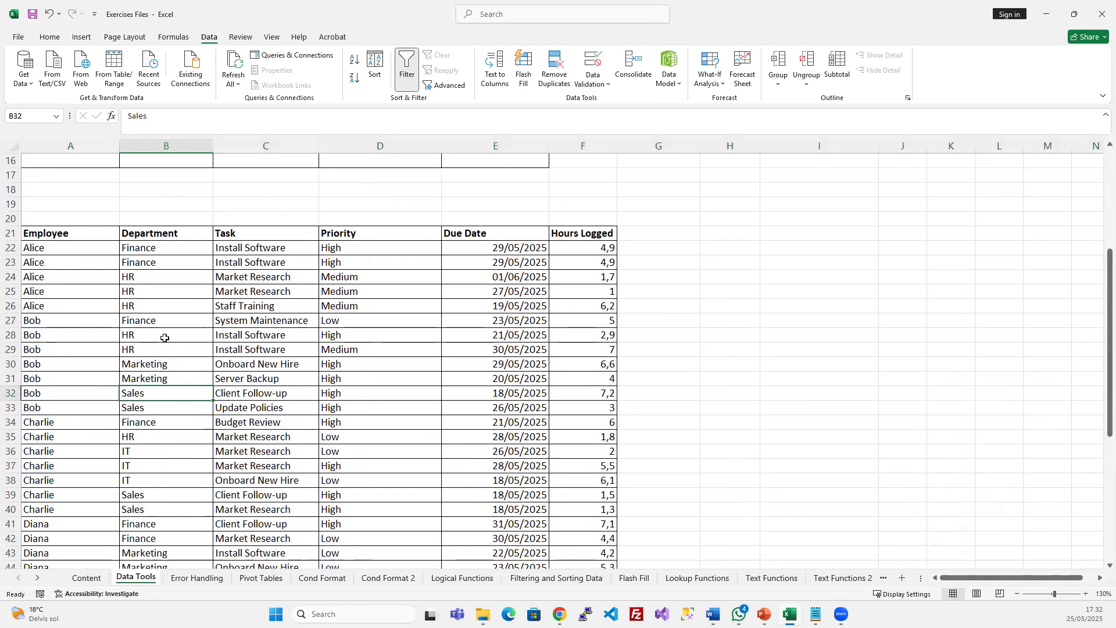
pyautogui.click(237, 381)
pyautogui.moveTo(77, 231); pyautogui.dragTo(1109, 365)
pyautogui.middleClick(952, 319)
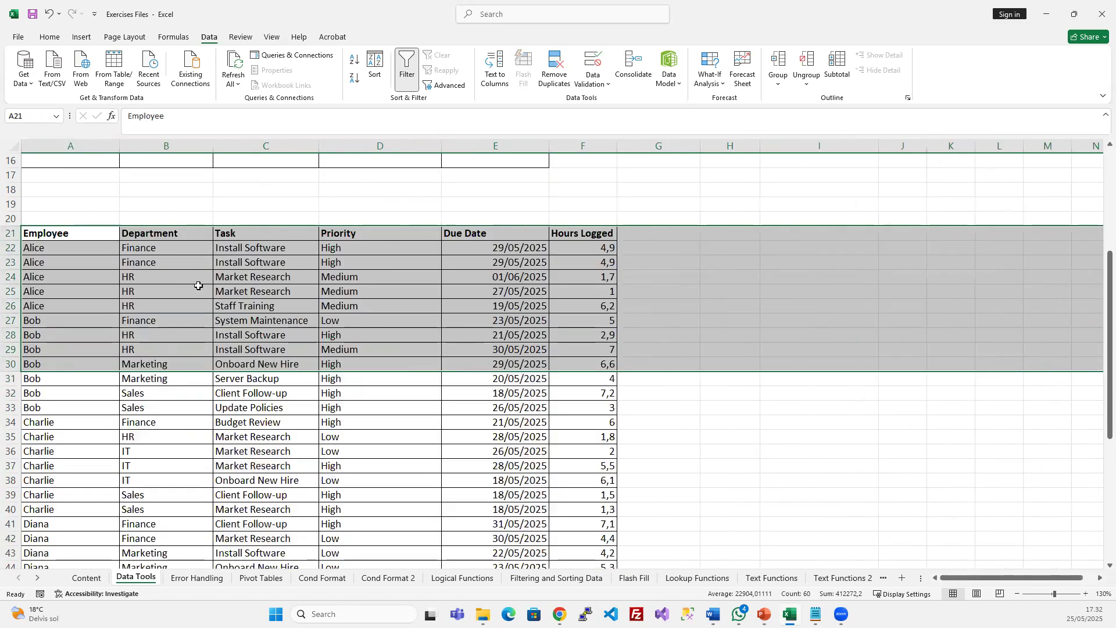
pyautogui.click(197, 284)
pyautogui.moveTo(182, 147); pyautogui.dragTo(358, 150)
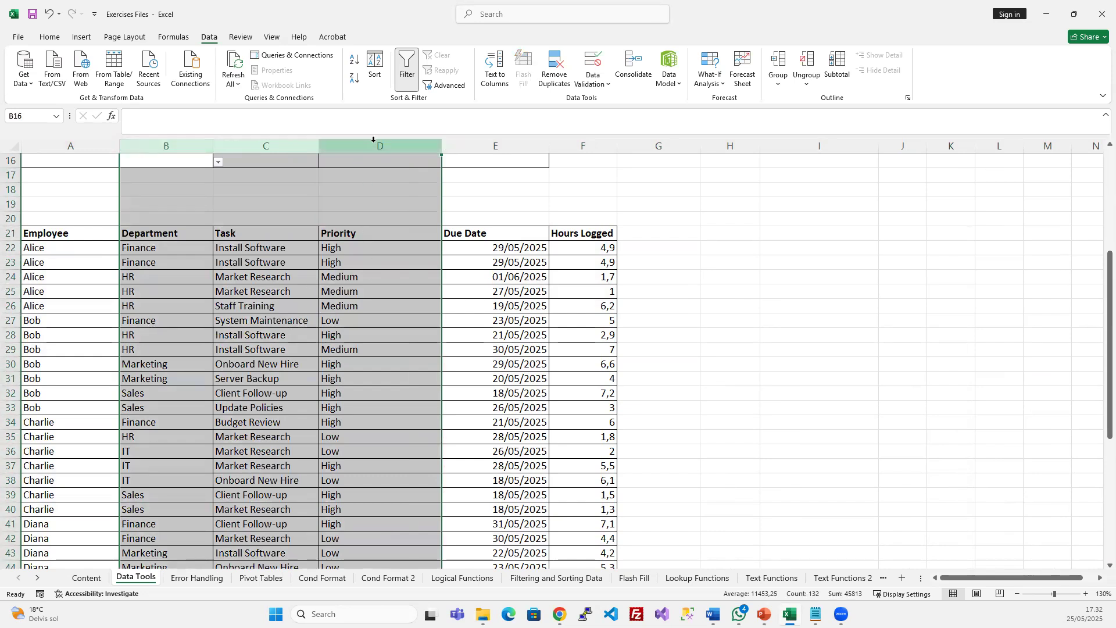
# Hide the Department, Task and Priority columns, then unhide them again
pyautogui.scroll(-1, 340, 136)
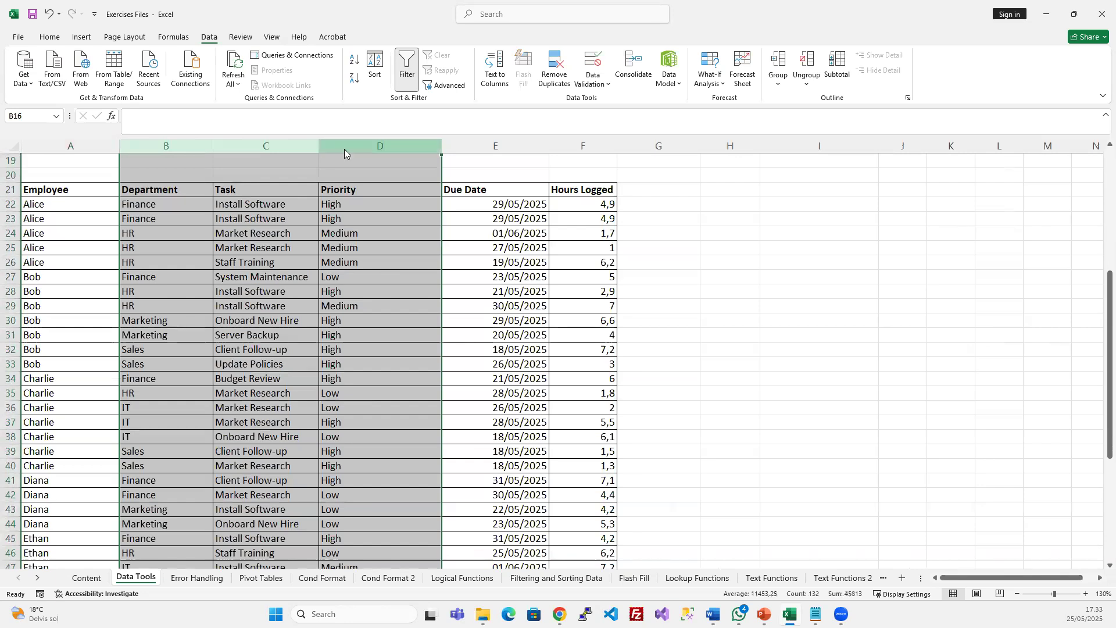
pyautogui.rightClick(344, 153)
pyautogui.click(351, 346)
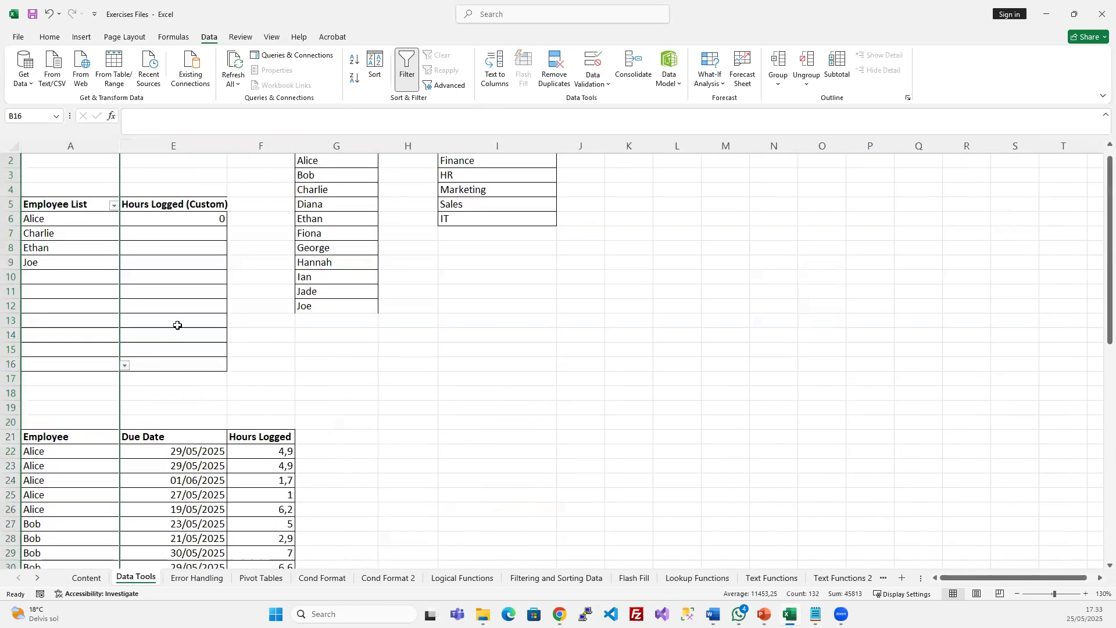
pyautogui.click(152, 323)
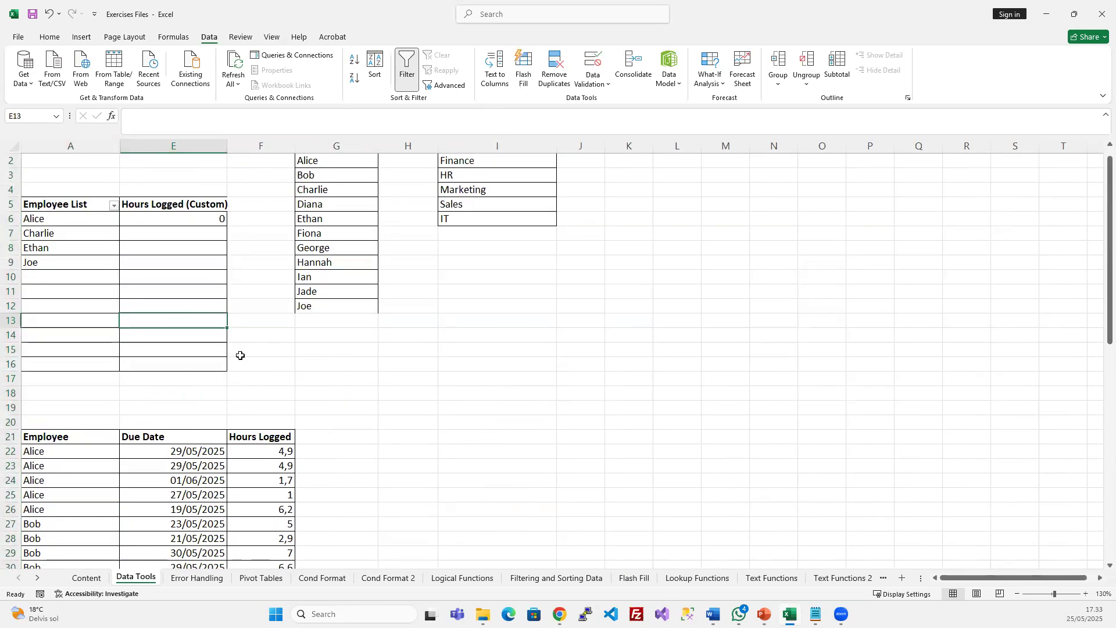
pyautogui.scroll(-3, 244, 366)
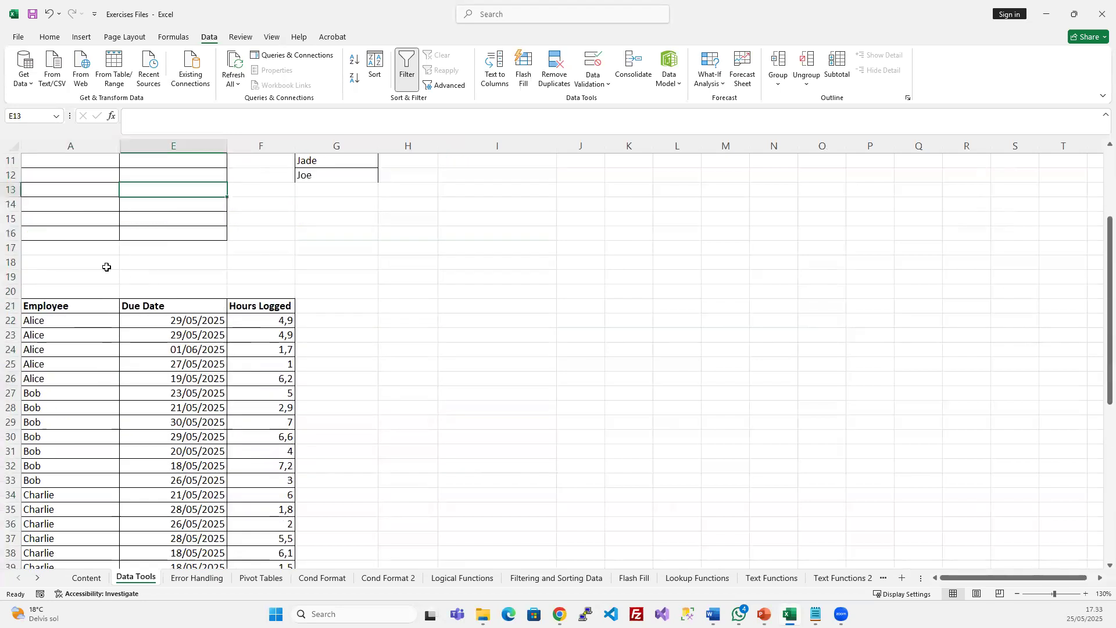
pyautogui.scroll(-2, 187, 329)
pyautogui.scroll(-2, 188, 329)
pyautogui.scroll(2, 135, 190)
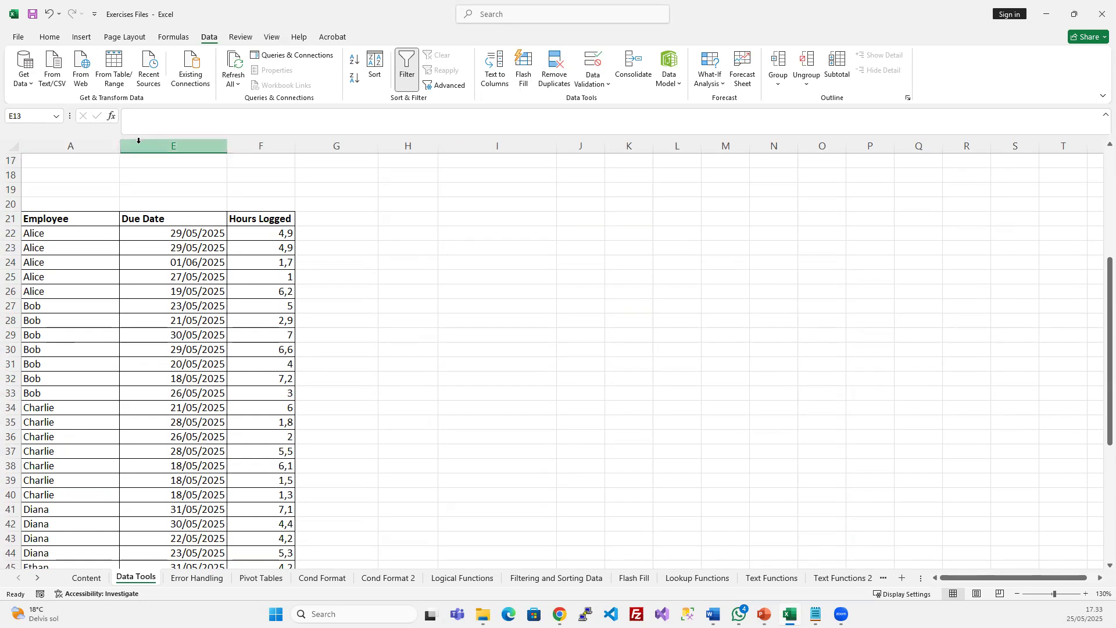
pyautogui.moveTo(135, 142); pyautogui.dragTo(88, 145)
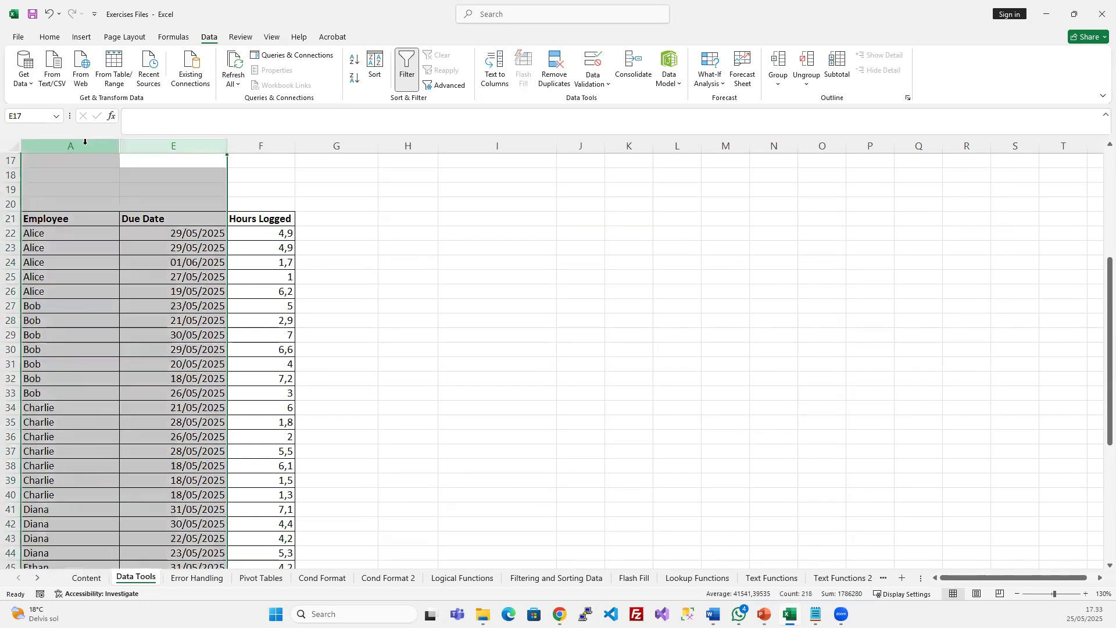
pyautogui.rightClick(88, 145)
pyautogui.click(164, 359)
# Group columns B–D and collapse the group
pyautogui.moveTo(167, 147); pyautogui.dragTo(395, 155)
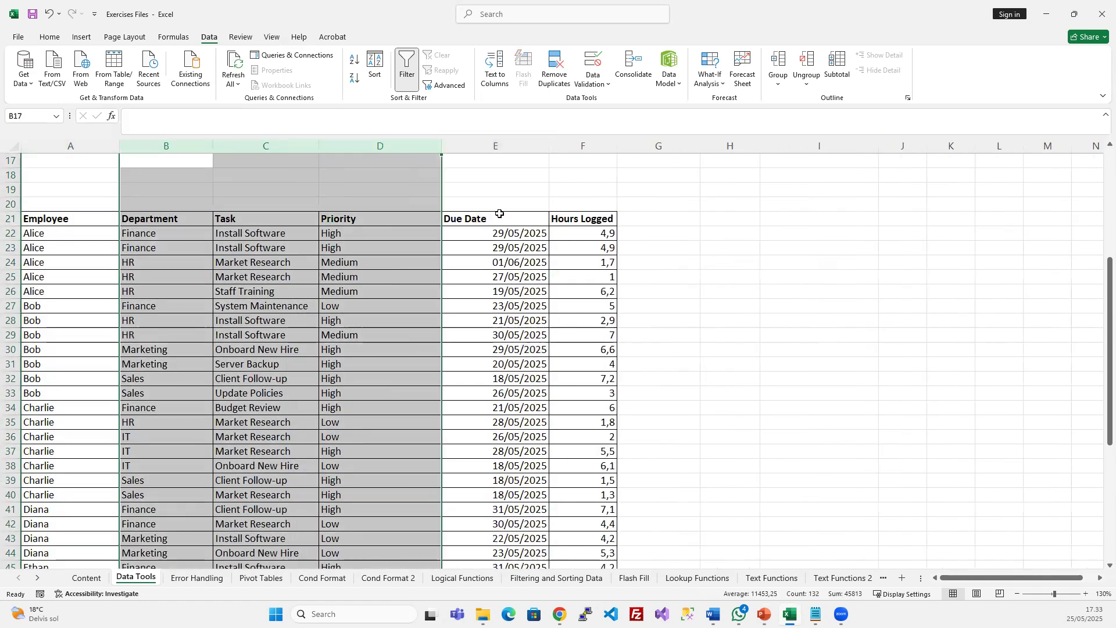
pyautogui.click(778, 58)
pyautogui.click(497, 150)
pyautogui.scroll(5, 451, 212)
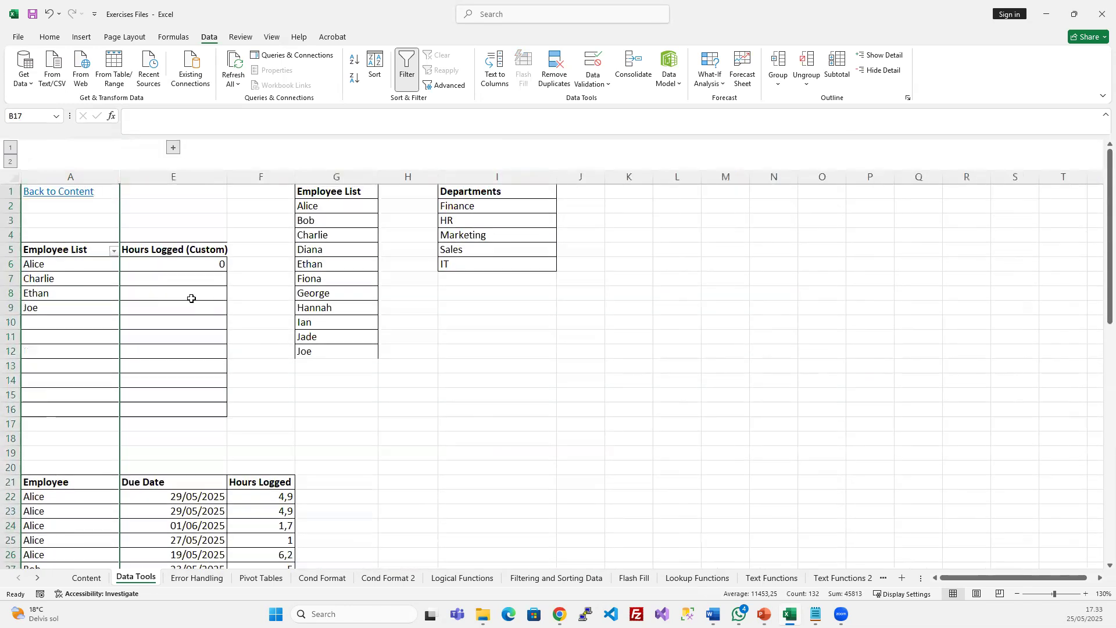
# Expand, collapse and re-expand the Department, Task and Priority column group
pyautogui.click(181, 325)
pyautogui.scroll(-7, 196, 392)
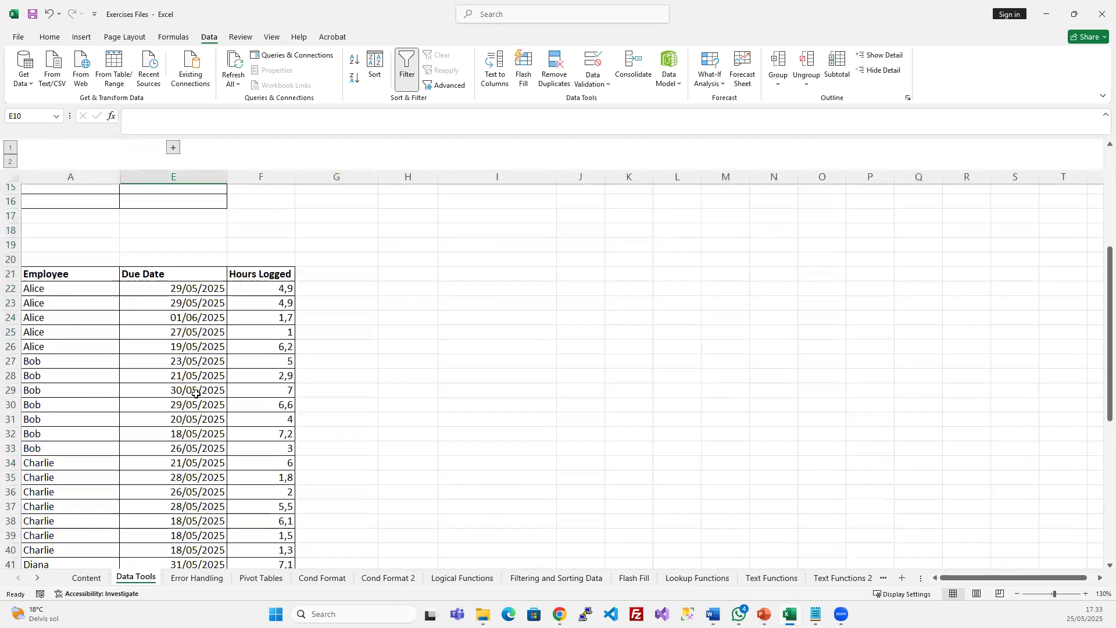
pyautogui.scroll(2, 154, 175)
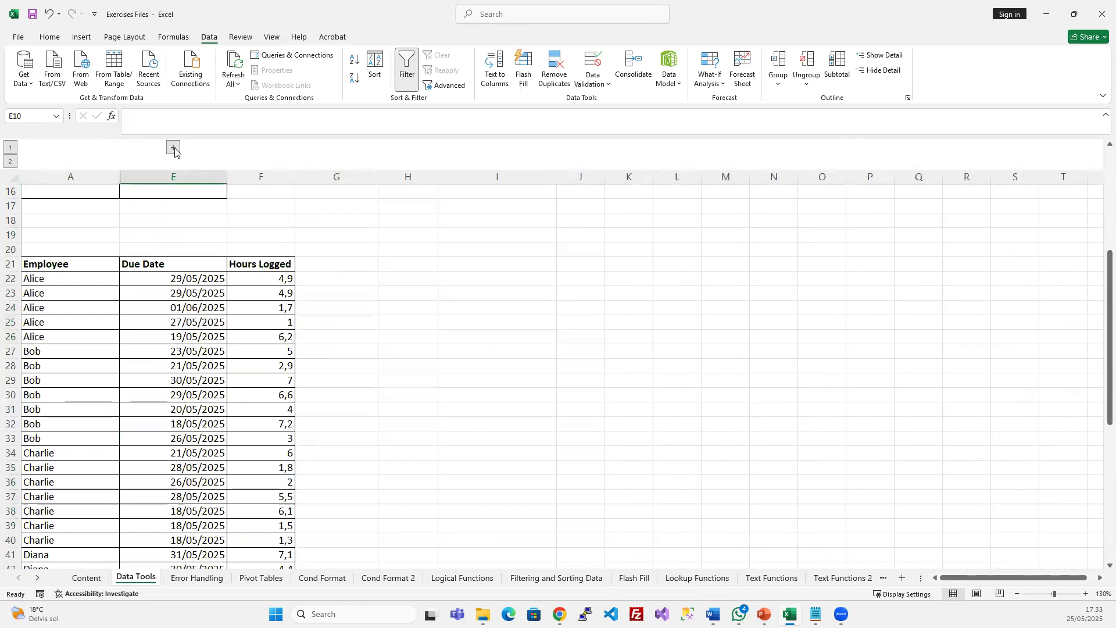
pyautogui.click(174, 149)
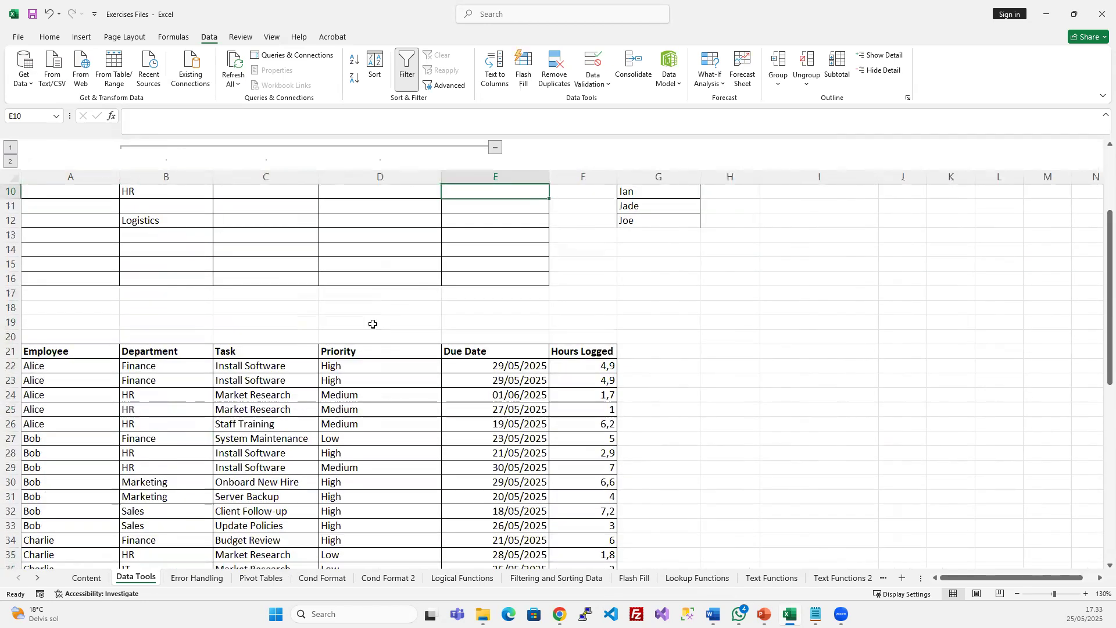
pyautogui.click(496, 148)
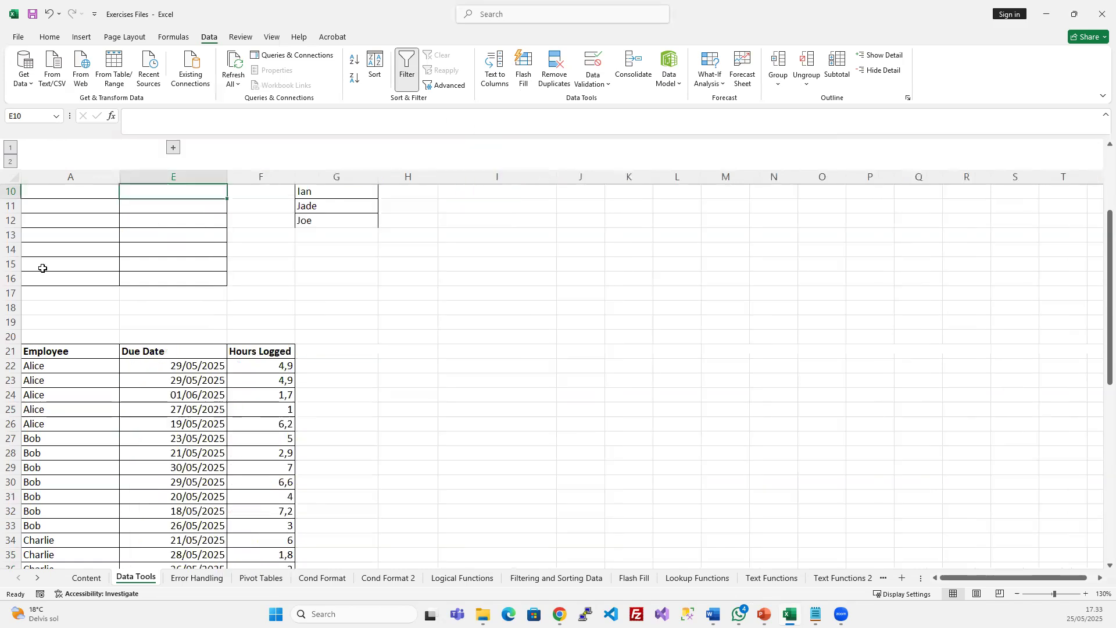
pyautogui.click(175, 148)
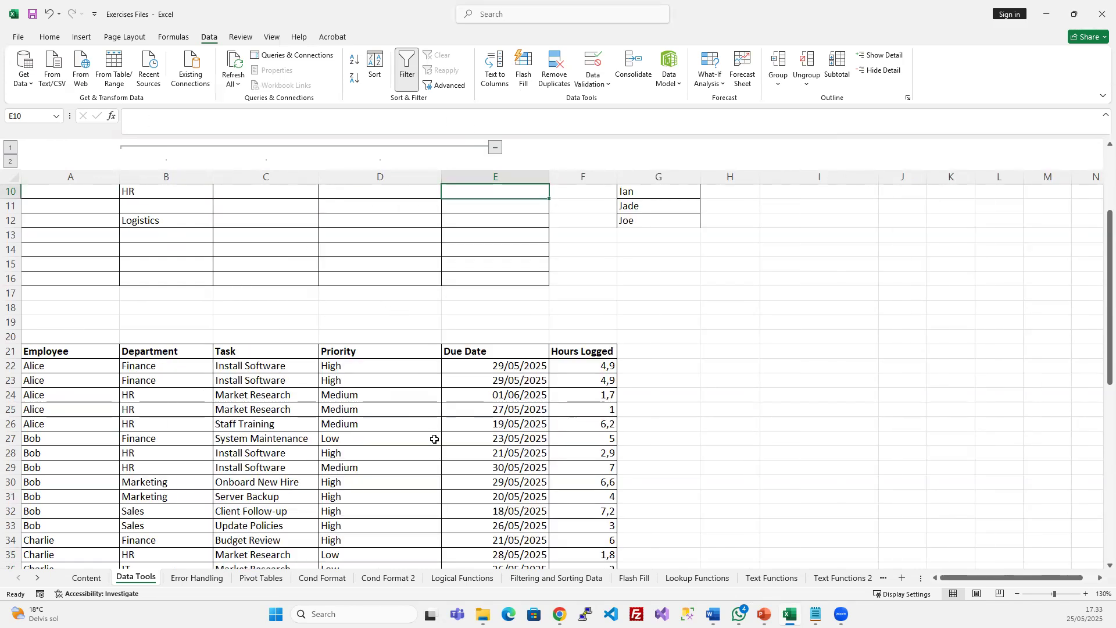
# Select columns B through E and ungroup them
pyautogui.click(381, 424)
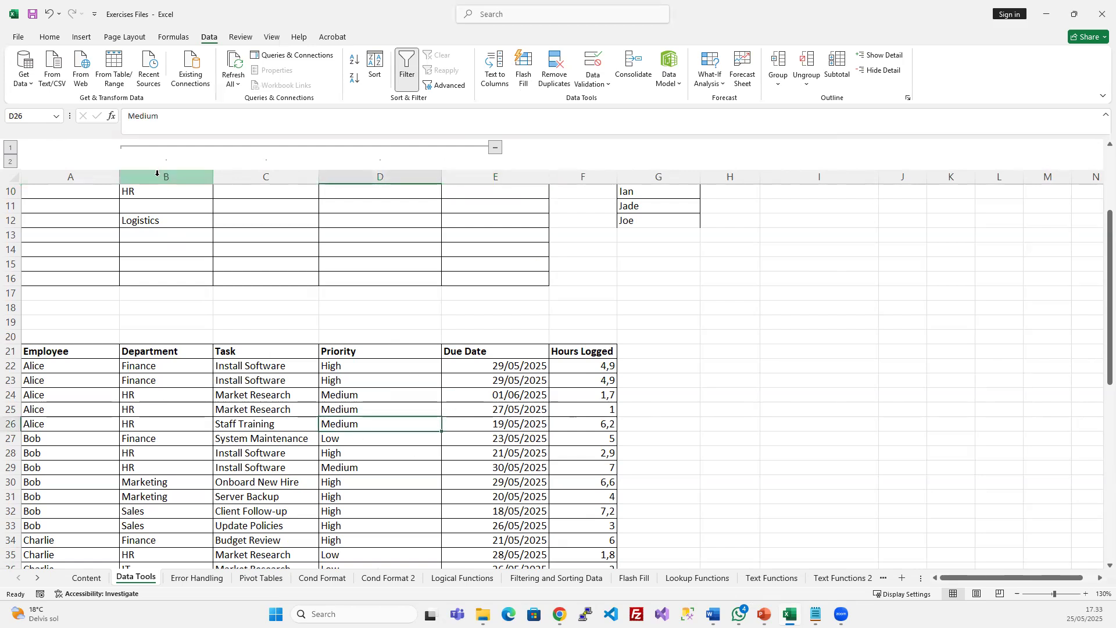
pyautogui.moveTo(156, 173); pyautogui.dragTo(452, 194)
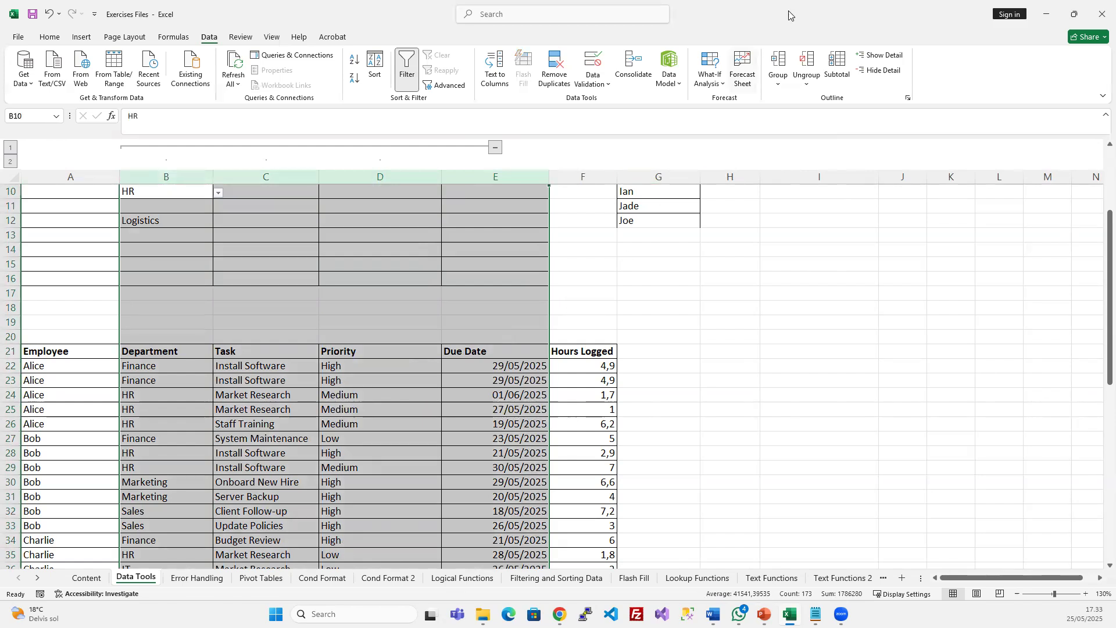
pyautogui.click(814, 67)
pyautogui.click(271, 381)
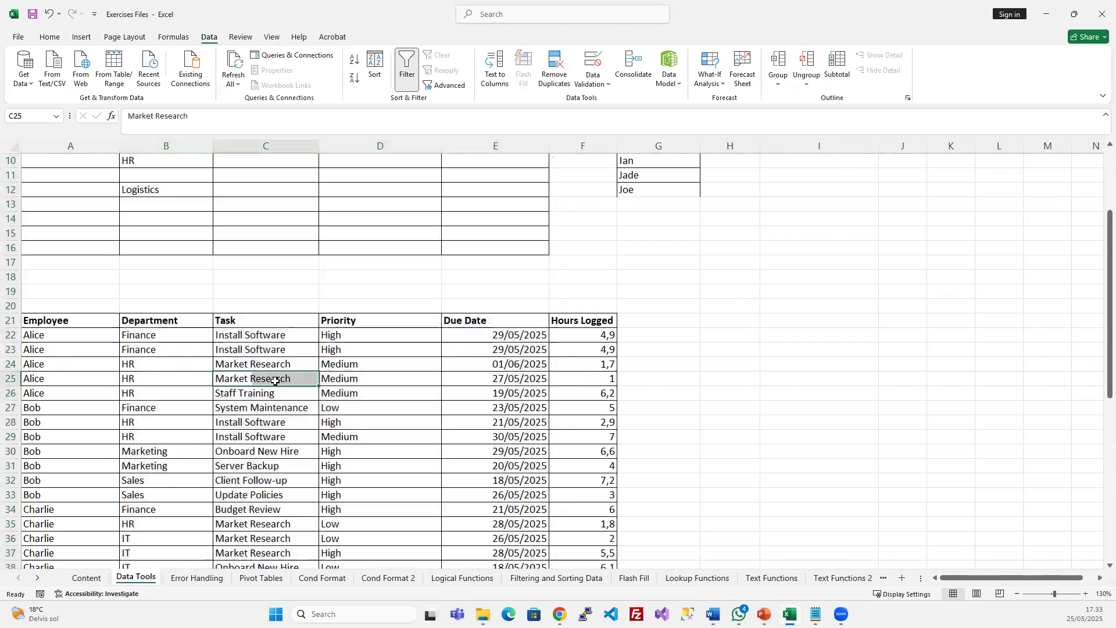
pyautogui.scroll(-2, 259, 433)
pyautogui.scroll(-2, 259, 433)
pyautogui.scroll(1, 261, 429)
pyautogui.scroll(1, 261, 429)
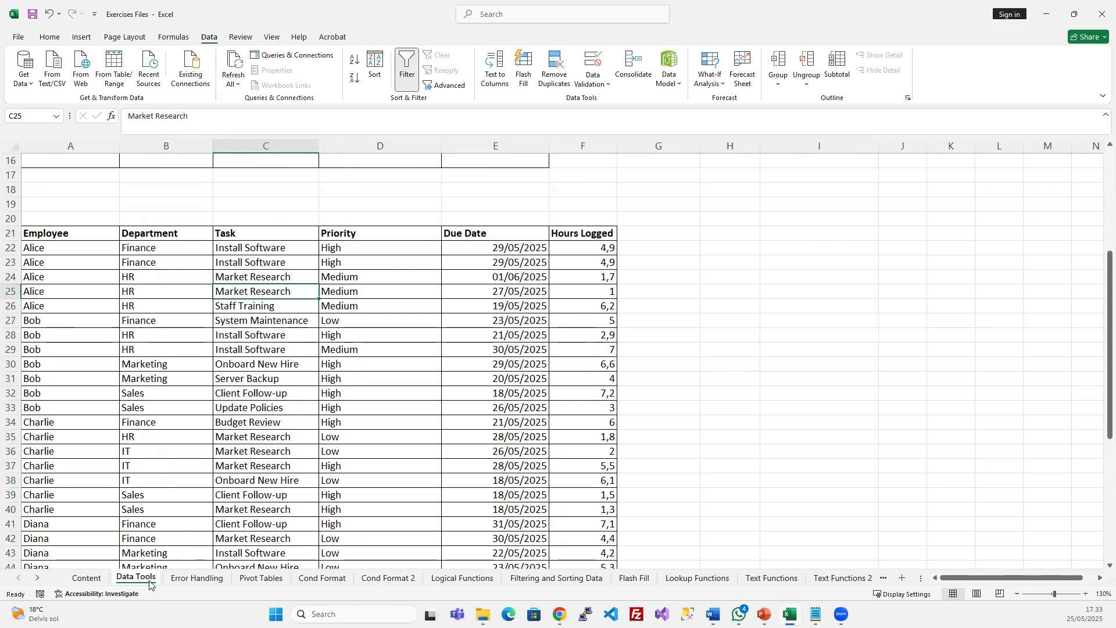
# Copy the Data Tools sheet and rename the copy 'Grouping Data'
pyautogui.keyDown('ctrl'); pyautogui.moveTo(185, 564); pyautogui.dragTo(187, 567); pyautogui.keyUp('ctrl')
pyautogui.doubleClick(204, 581)
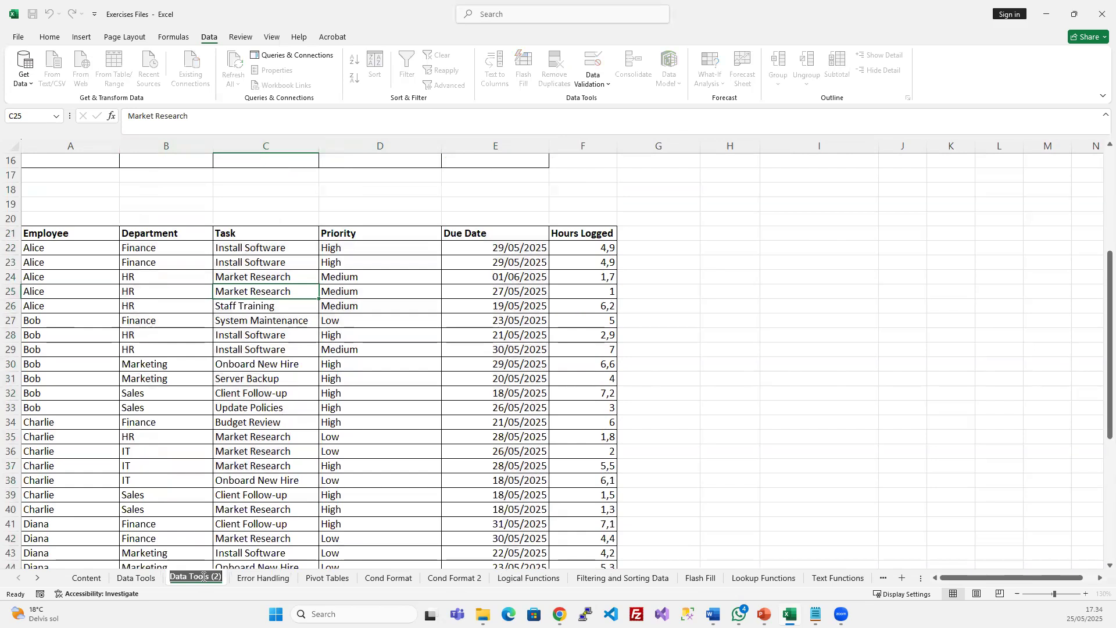
pyautogui.write('Grouping')
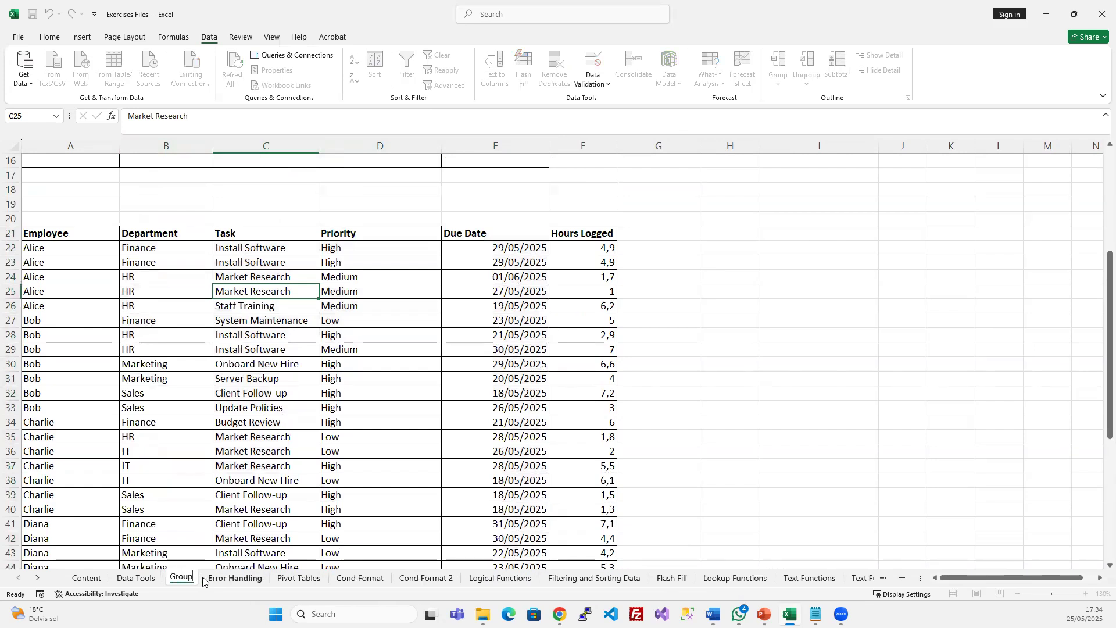
pyautogui.press('Return')
pyautogui.write('Data')
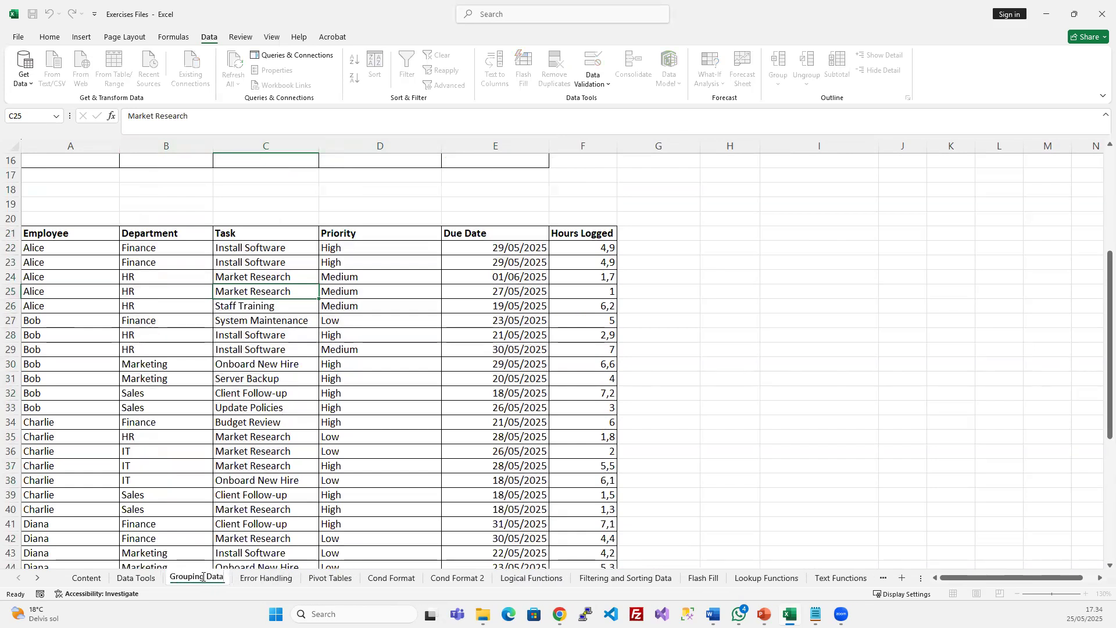
pyautogui.click(259, 451)
# On Grouping Data, delete rows 3–20 and the Employee List and Departments columns G–I
pyautogui.scroll(3, 67, 348)
pyautogui.moveTo(11, 350); pyautogui.dragTo(15, 187)
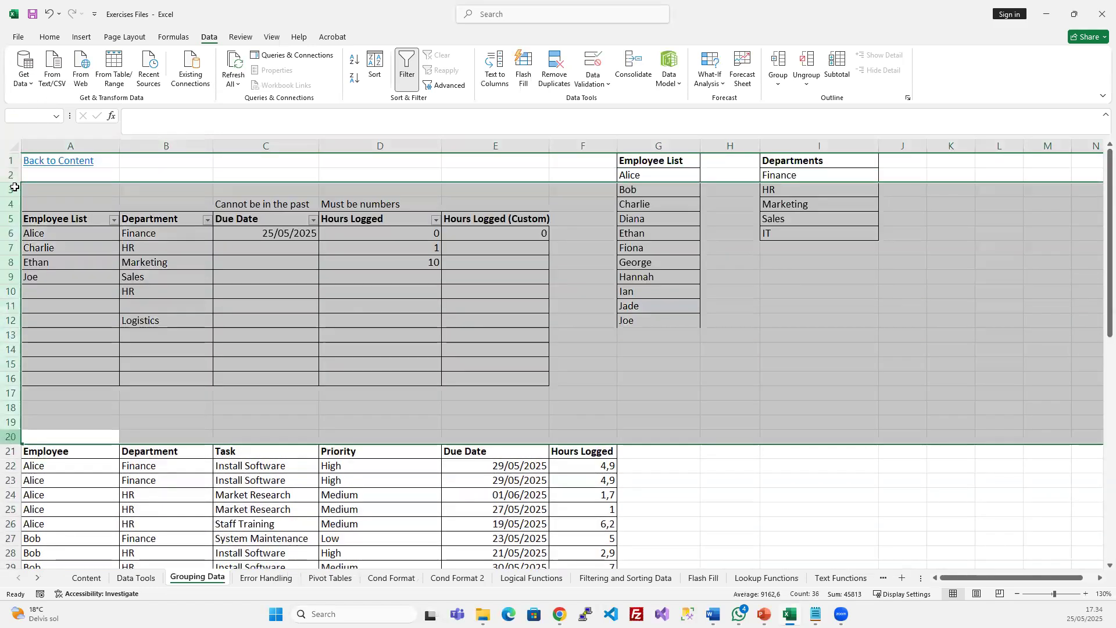
pyautogui.hotkey('ctrl', '-')
pyautogui.click(647, 278)
pyautogui.moveTo(657, 146); pyautogui.dragTo(750, 147)
pyautogui.hotkey('ctrl', '-')
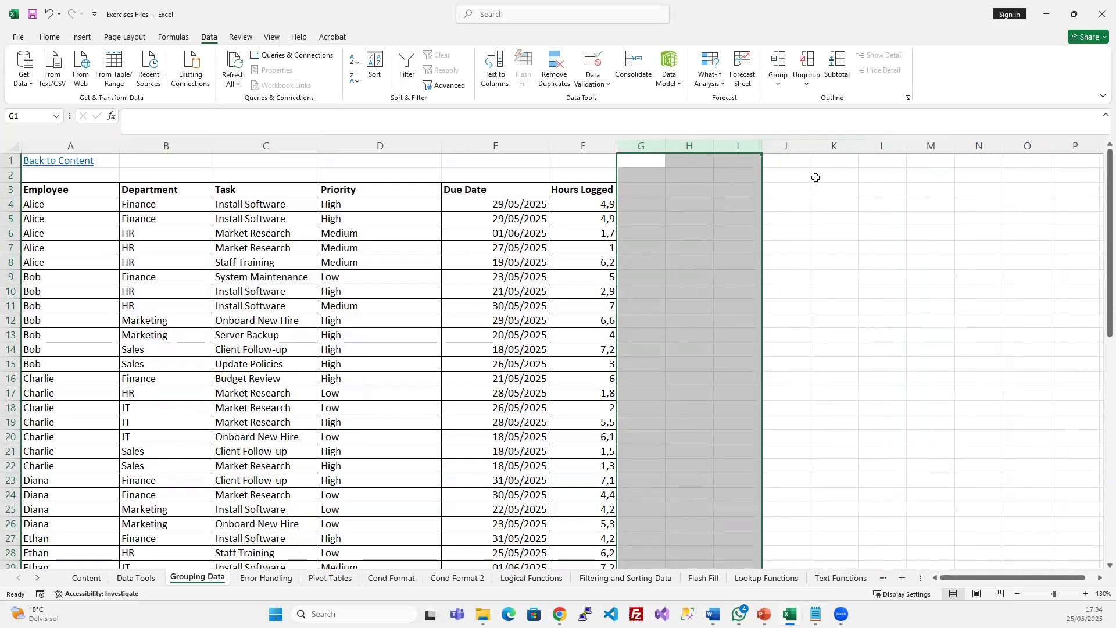
pyautogui.click(371, 247)
# On Data Tools, delete the task table from row 21 down, then return to Grouping Data
pyautogui.click(136, 577)
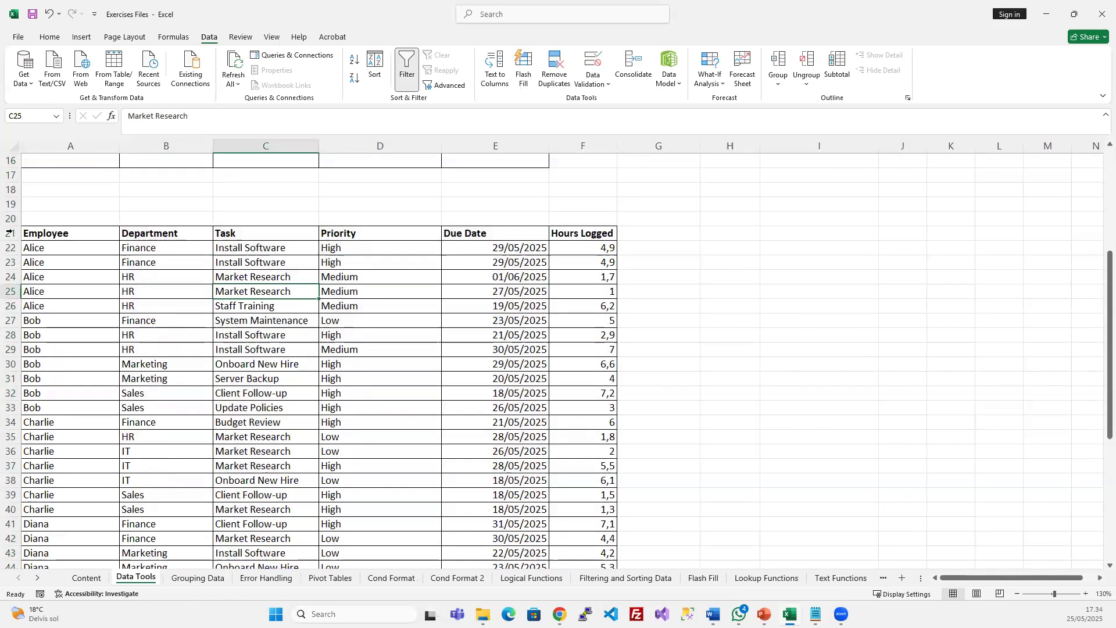
pyautogui.click(11, 232)
pyautogui.hotkey('ctrl', 'shift', 'Down')
pyautogui.hotkey('ctrl', '-')
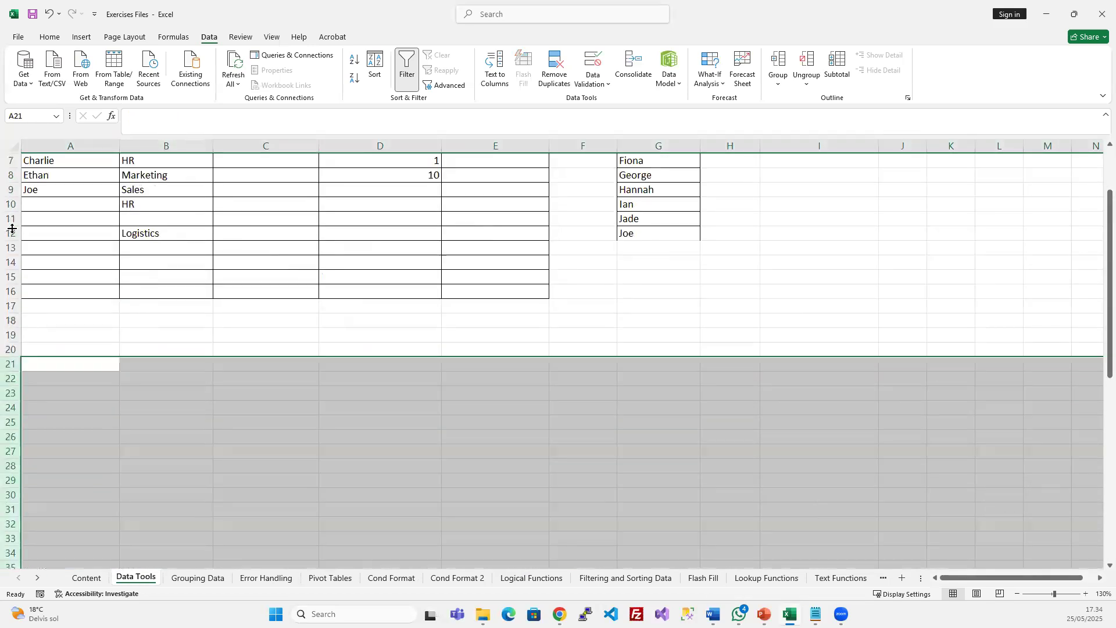
pyautogui.click(297, 286)
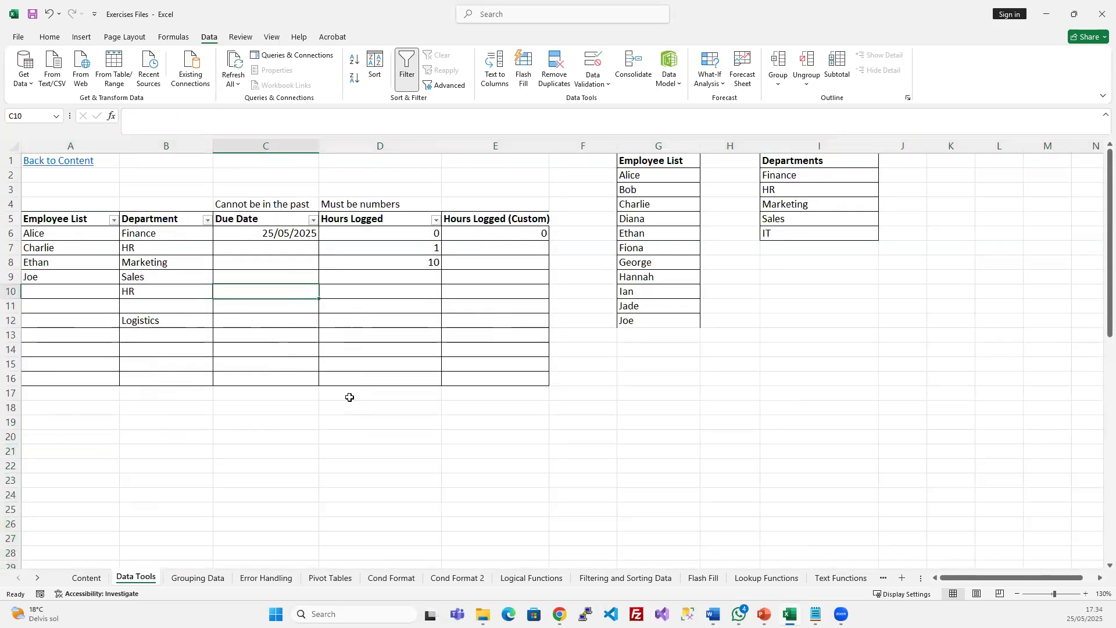
pyautogui.hotkey('ctrl', 'z')
pyautogui.scroll(-5, 359, 425)
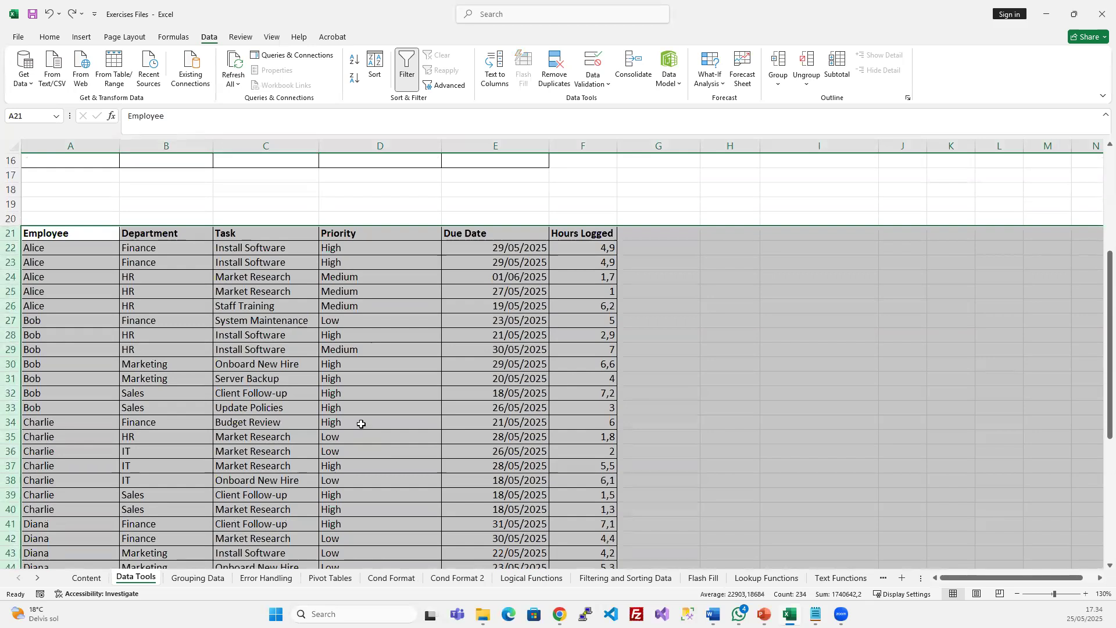
pyautogui.hotkey('ctrl', '-')
pyautogui.scroll(5, 364, 383)
pyautogui.click(255, 283)
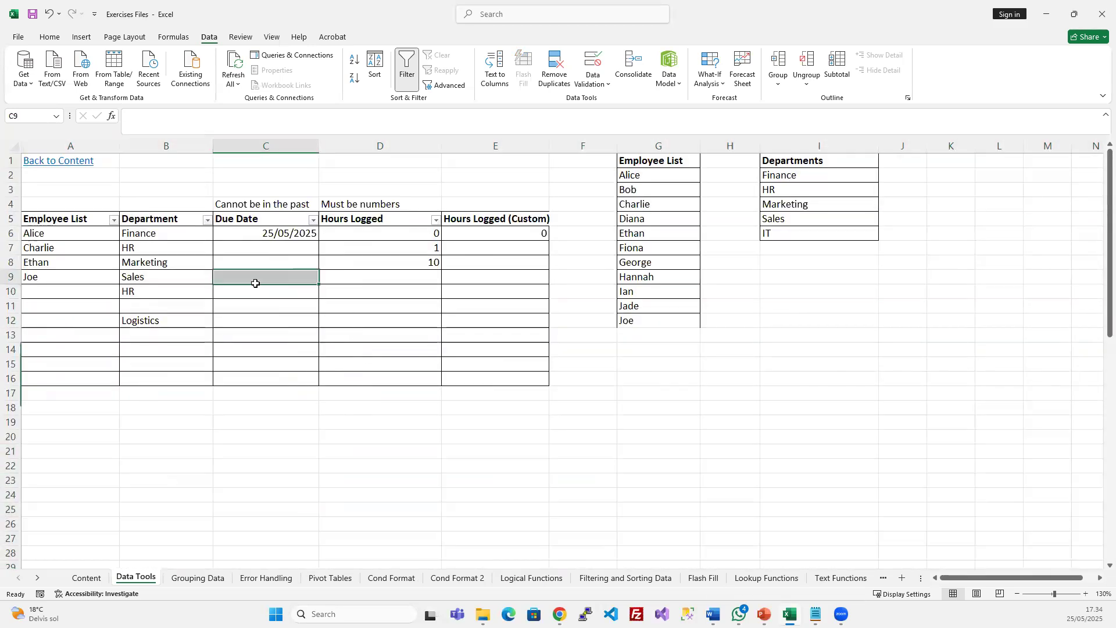
pyautogui.click(198, 578)
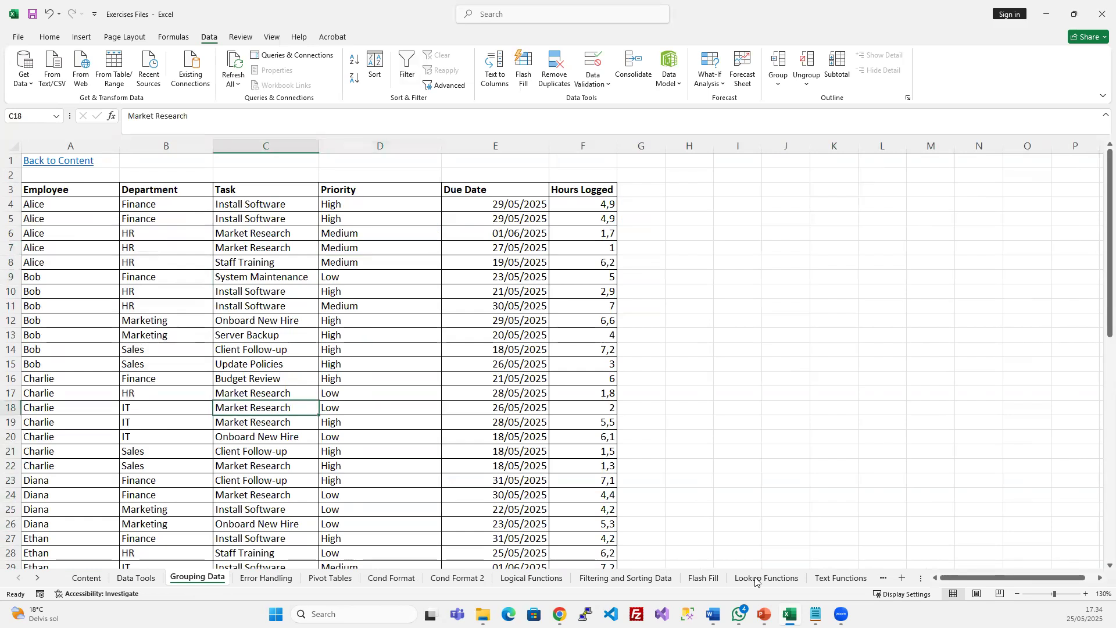
# Narrow the Priority column to fit its contents
pyautogui.moveTo(441, 146); pyautogui.dragTo(395, 145)
pyautogui.click(432, 288)
pyautogui.click(430, 276)
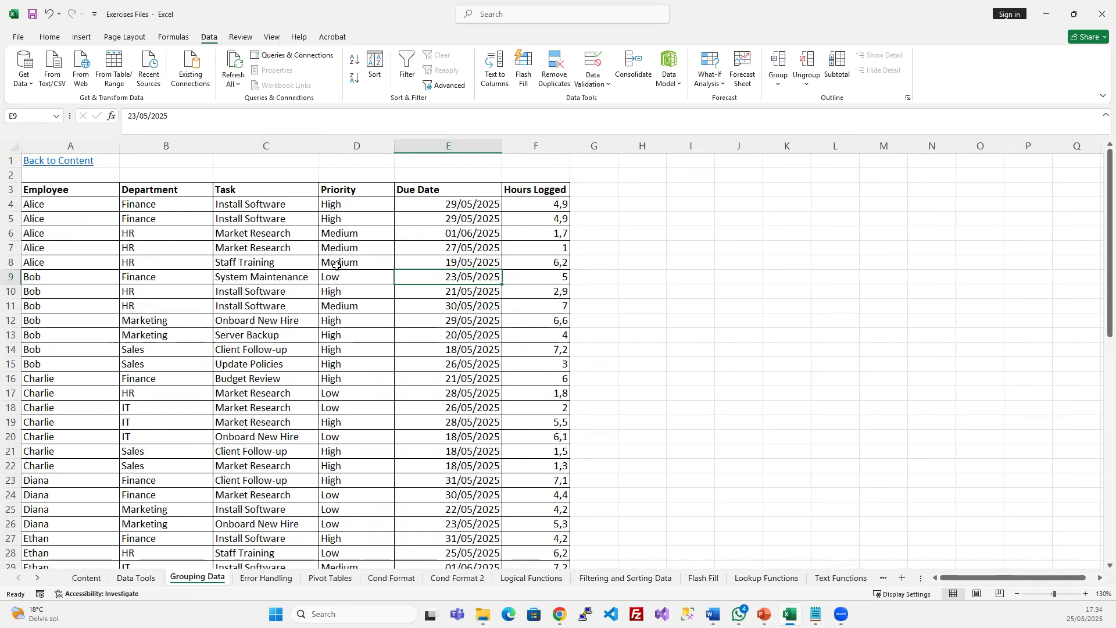
pyautogui.moveTo(124, 184); pyautogui.dragTo(982, 218)
pyautogui.click(142, 315)
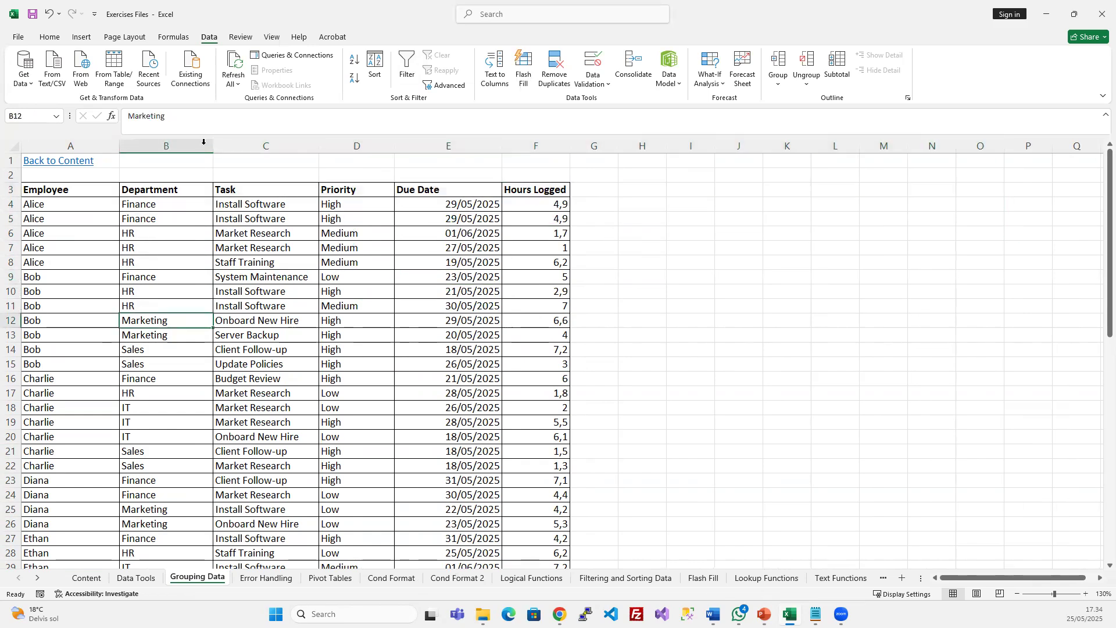
# Hide the Department, Task and Priority columns B–D, then unhide them
pyautogui.moveTo(140, 145); pyautogui.dragTo(357, 146)
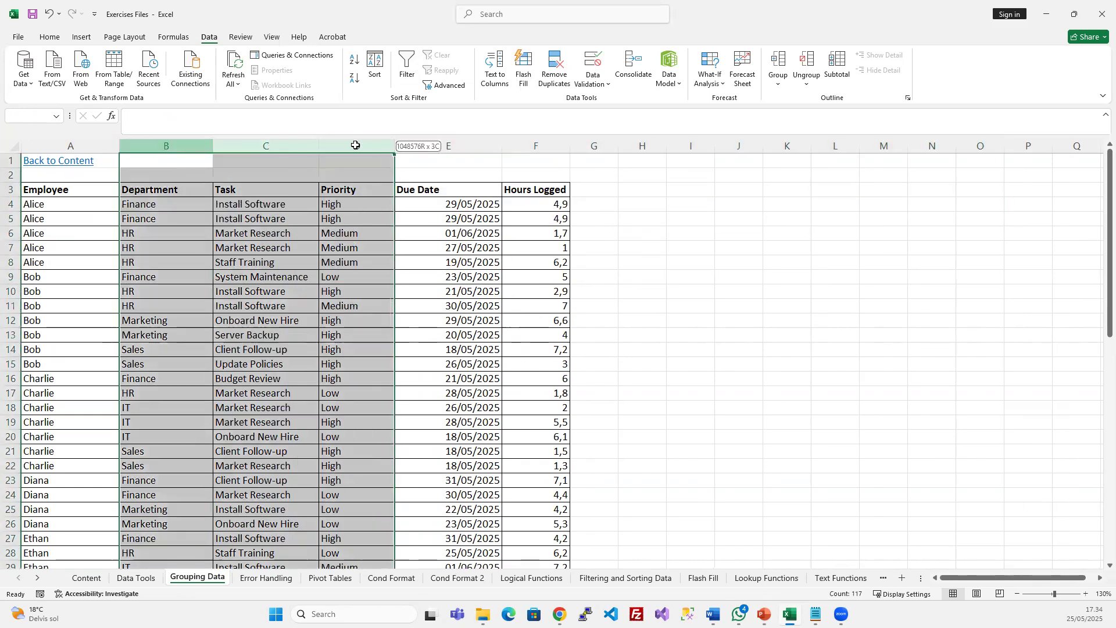
pyautogui.rightClick(357, 150)
pyautogui.click(392, 356)
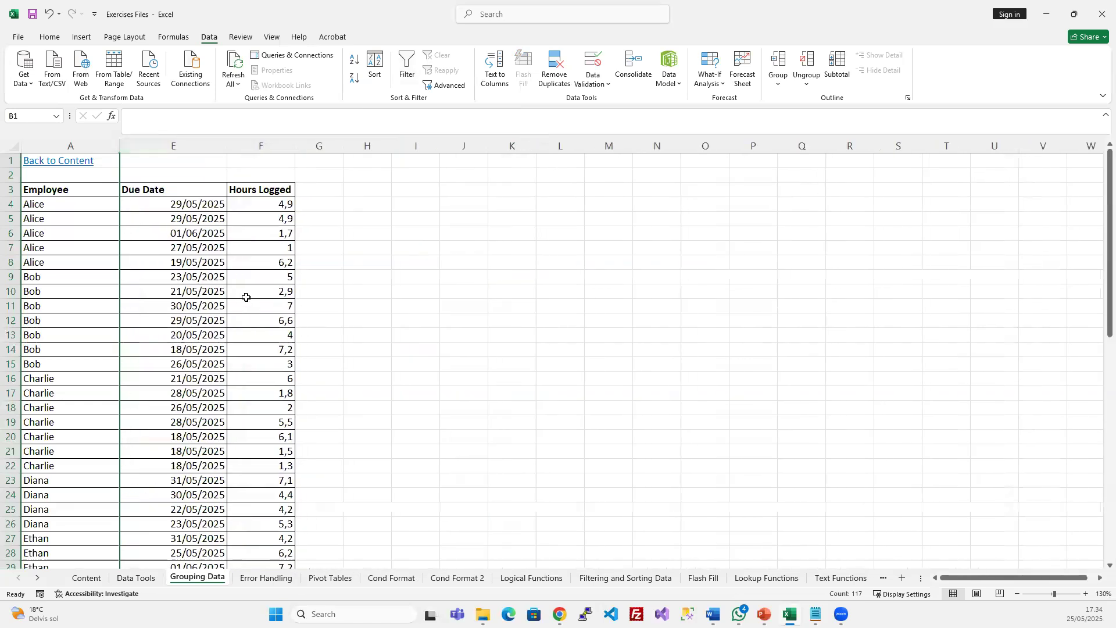
pyautogui.click(244, 294)
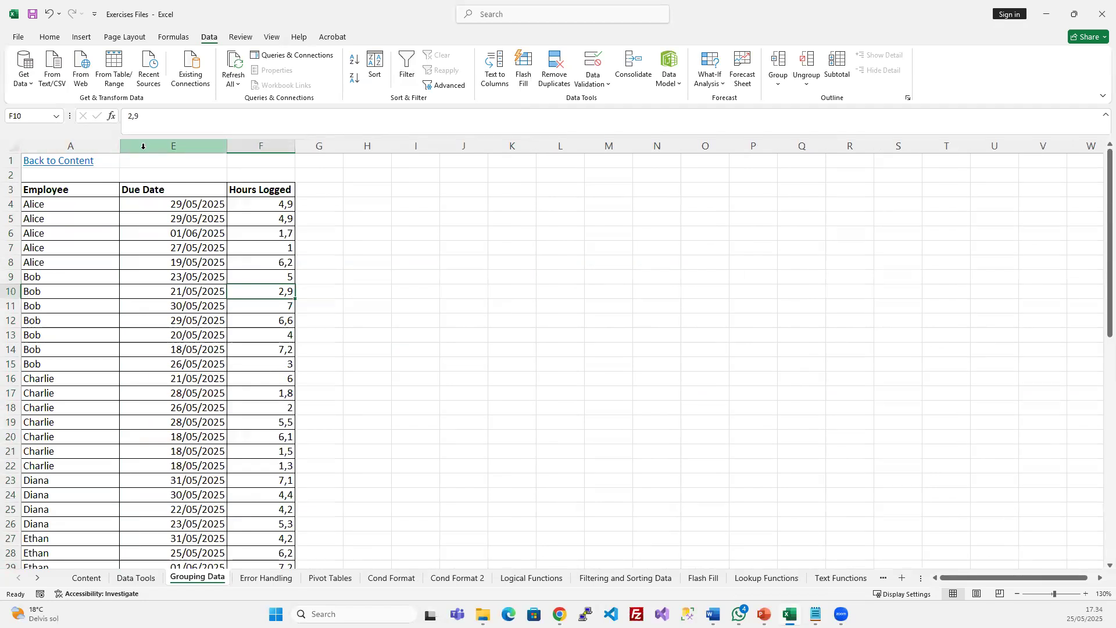
pyautogui.moveTo(102, 146); pyautogui.dragTo(361, 142)
pyautogui.rightClick(183, 143)
pyautogui.click(237, 359)
pyautogui.click(166, 363)
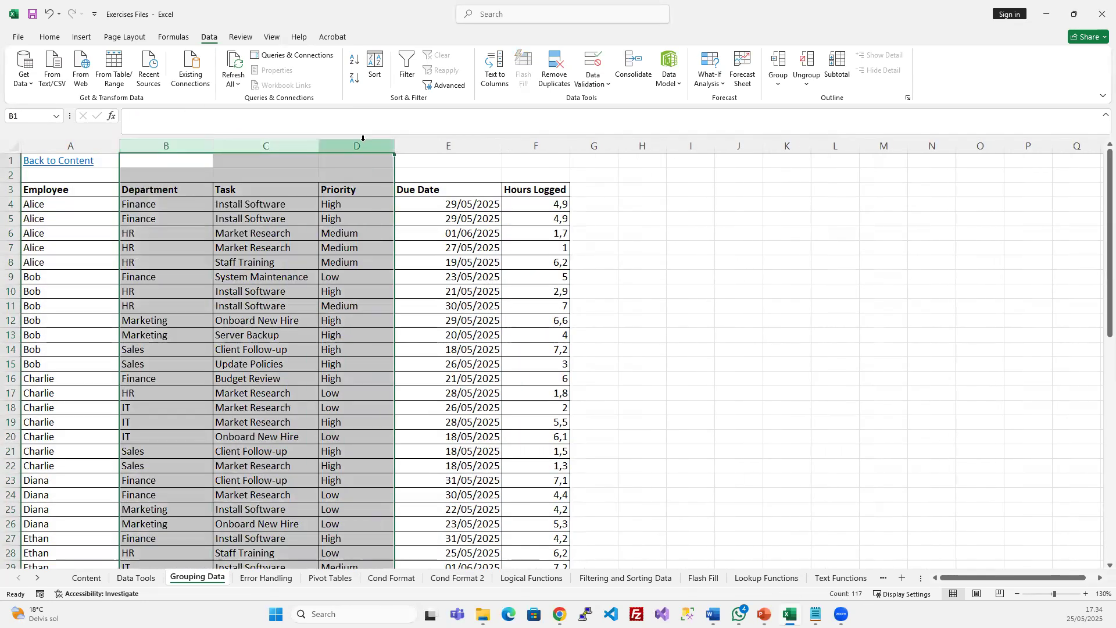
# Group columns B–D and toggle the group collapsed and expanded several times
pyautogui.click(787, 62)
pyautogui.click(256, 321)
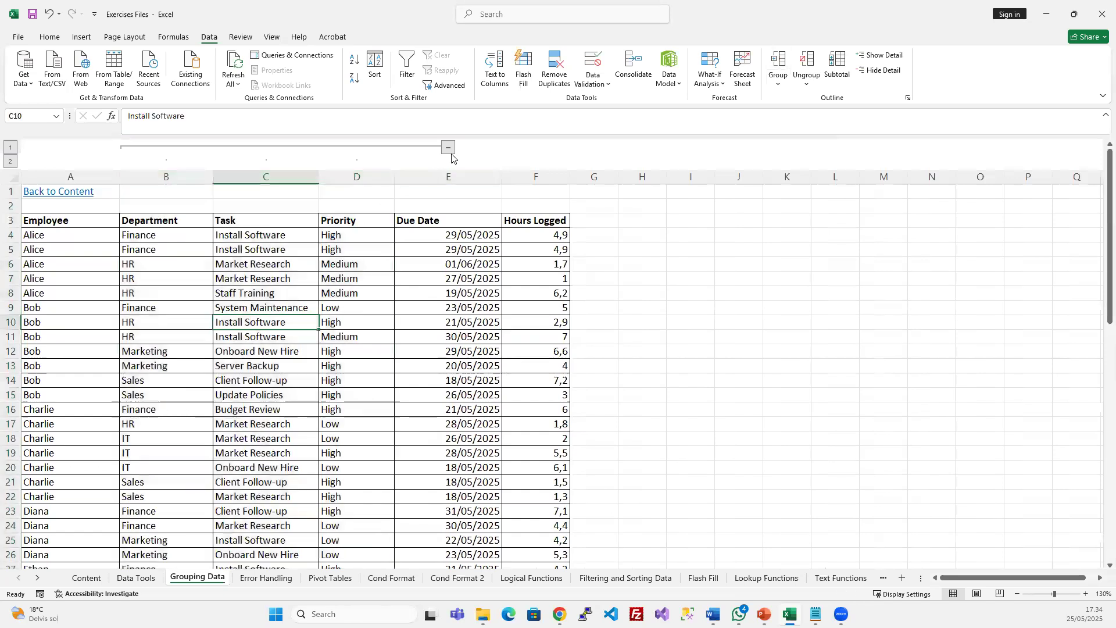
pyautogui.click(448, 148)
pyautogui.click(186, 279)
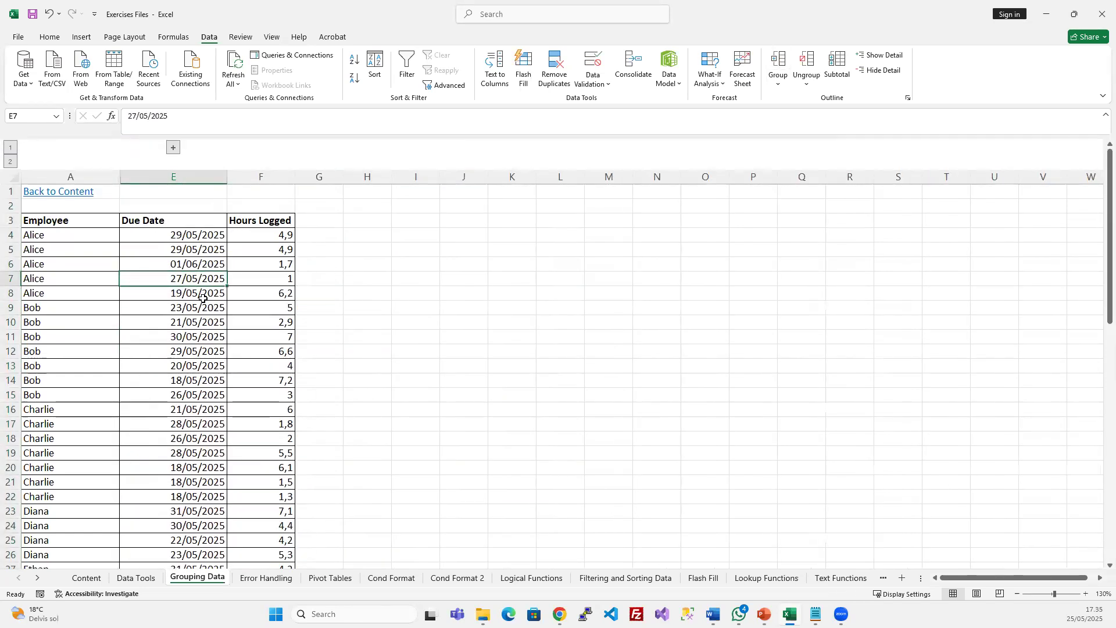
pyautogui.click(173, 148)
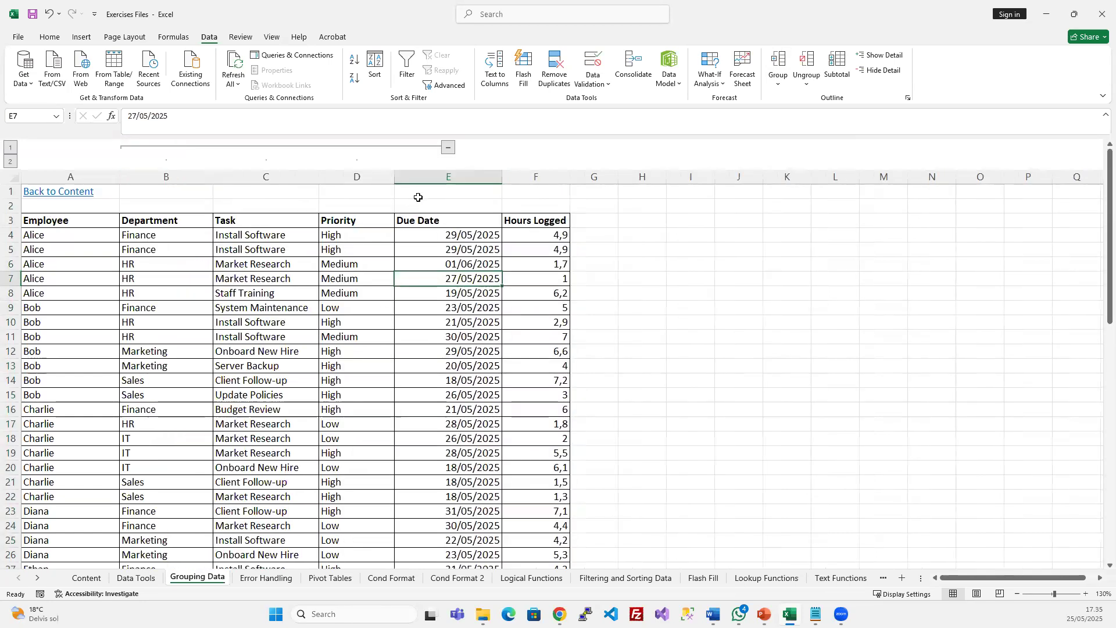
pyautogui.click(448, 148)
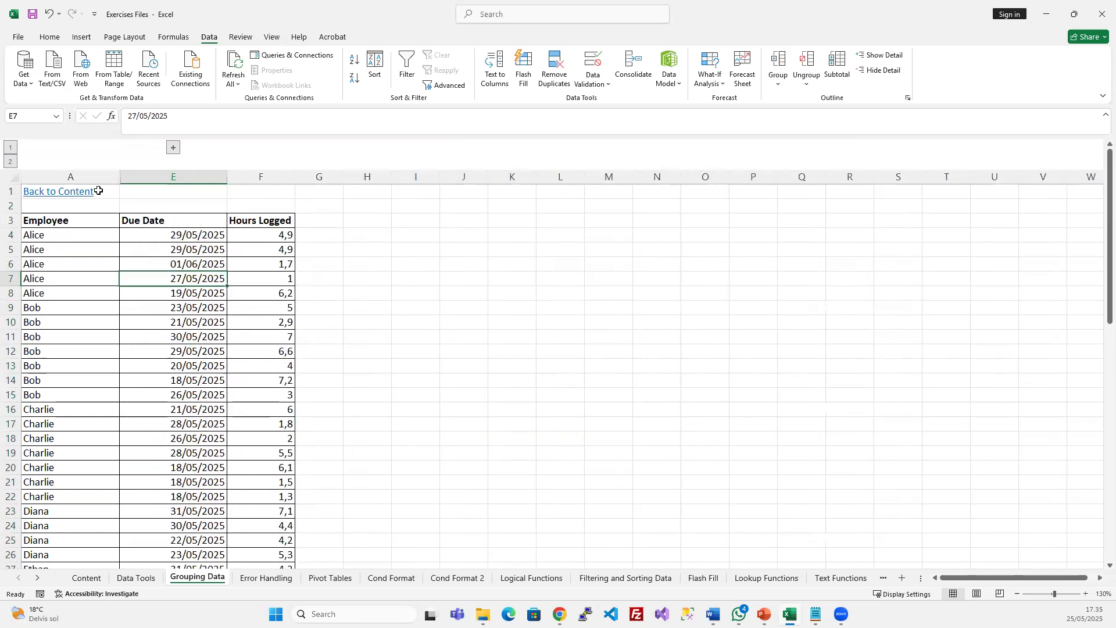
pyautogui.click(173, 148)
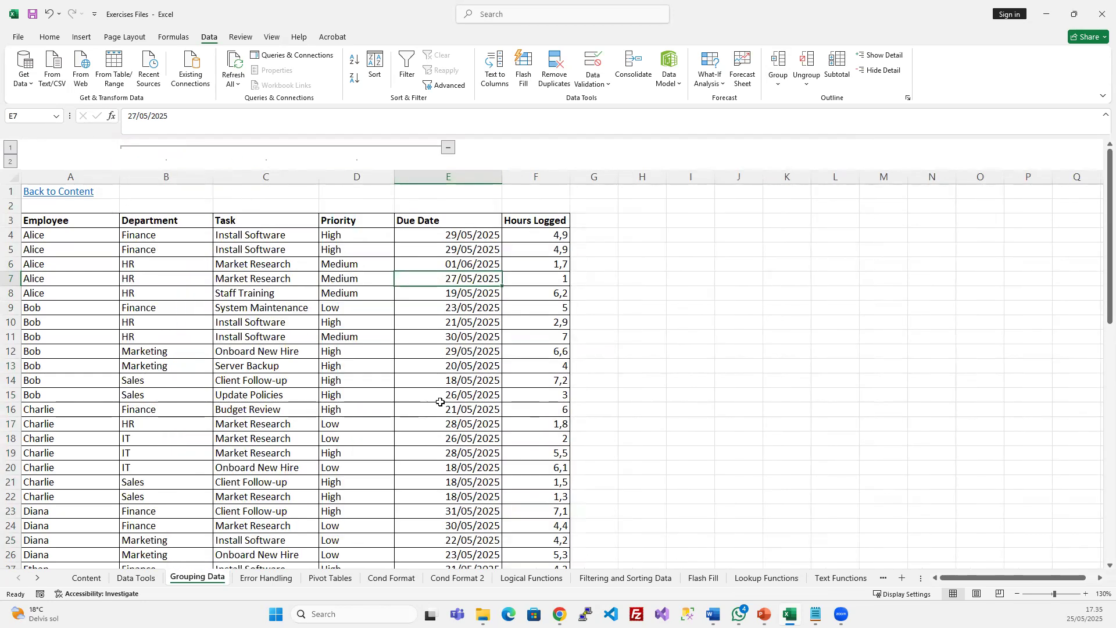
pyautogui.click(448, 148)
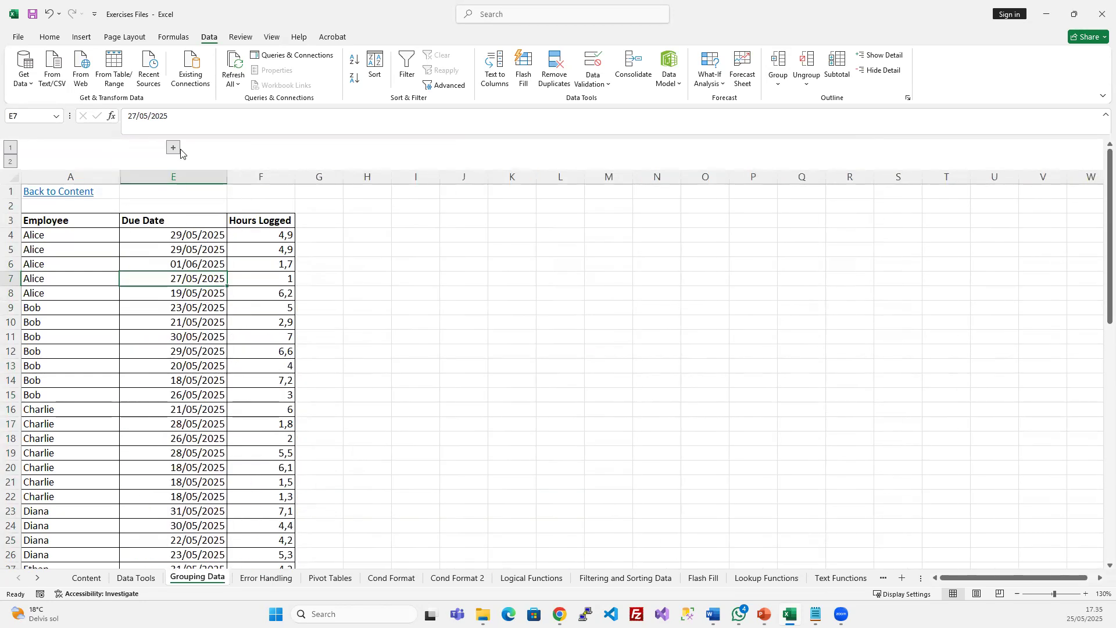
# Switch between outline levels 1 and 2, leaving all columns shown, and select columns B–E
pyautogui.click(7, 164)
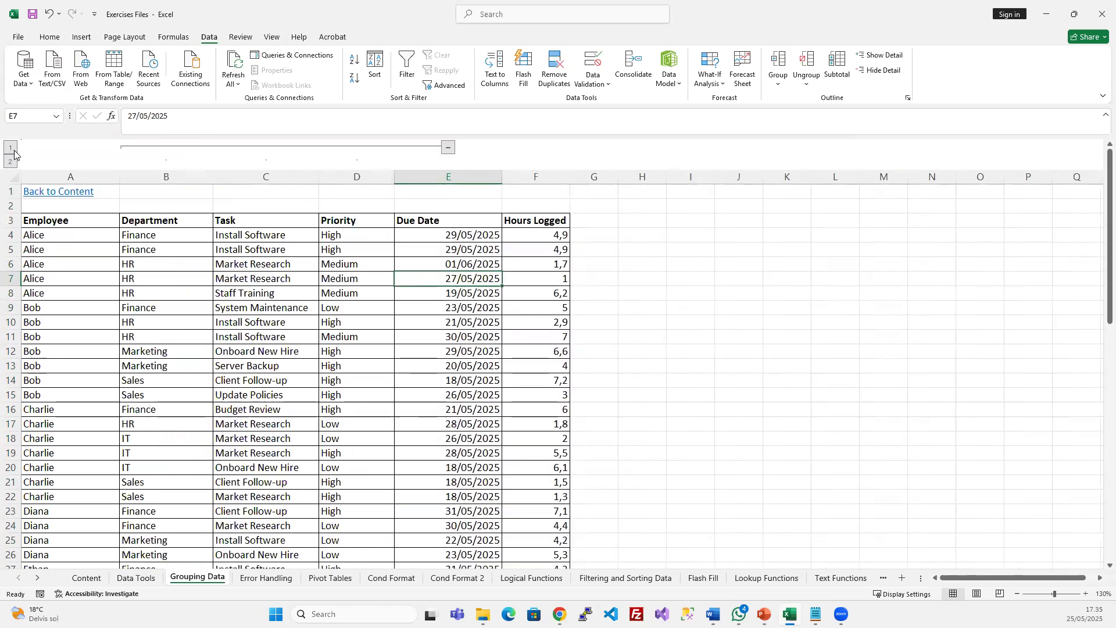
pyautogui.click(13, 149)
pyautogui.click(9, 164)
pyautogui.click(13, 149)
pyautogui.click(10, 163)
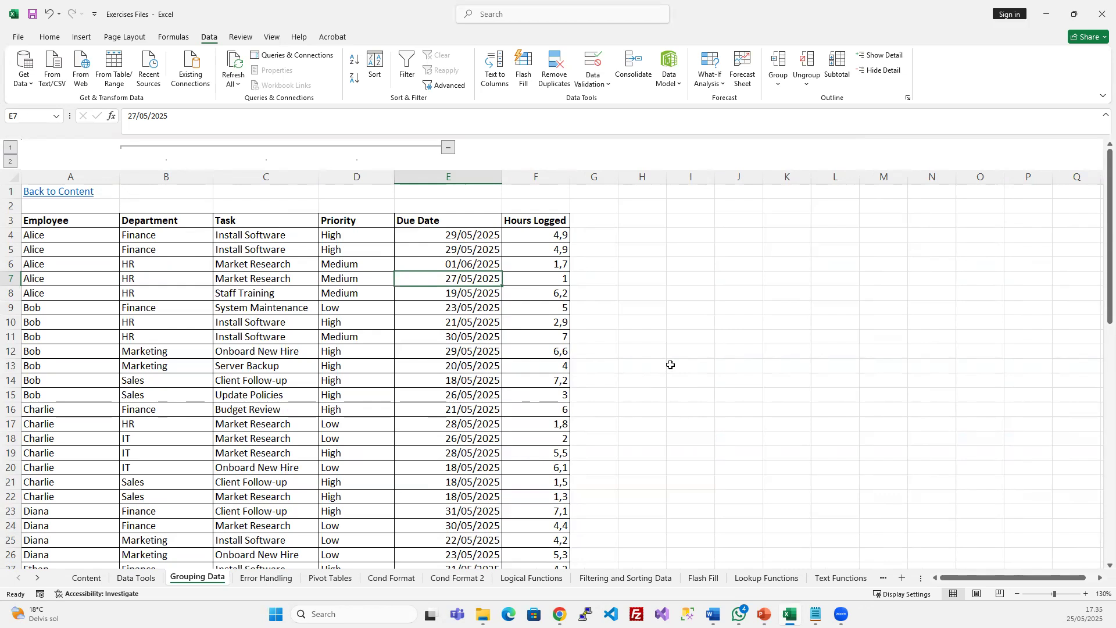
pyautogui.click(308, 336)
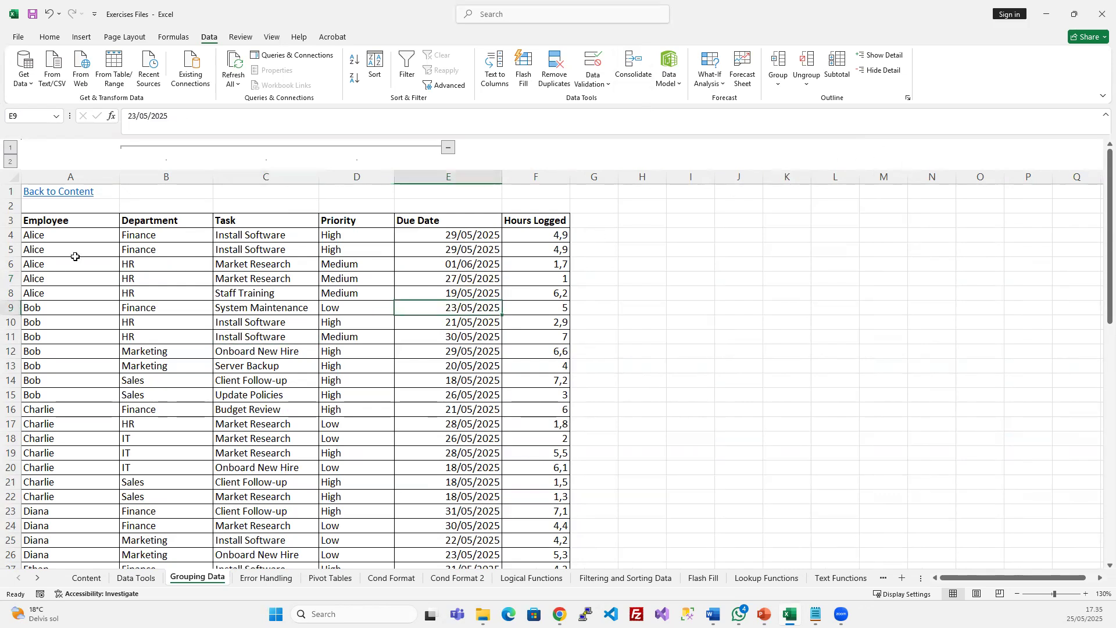
pyautogui.moveTo(129, 177); pyautogui.dragTo(478, 185)
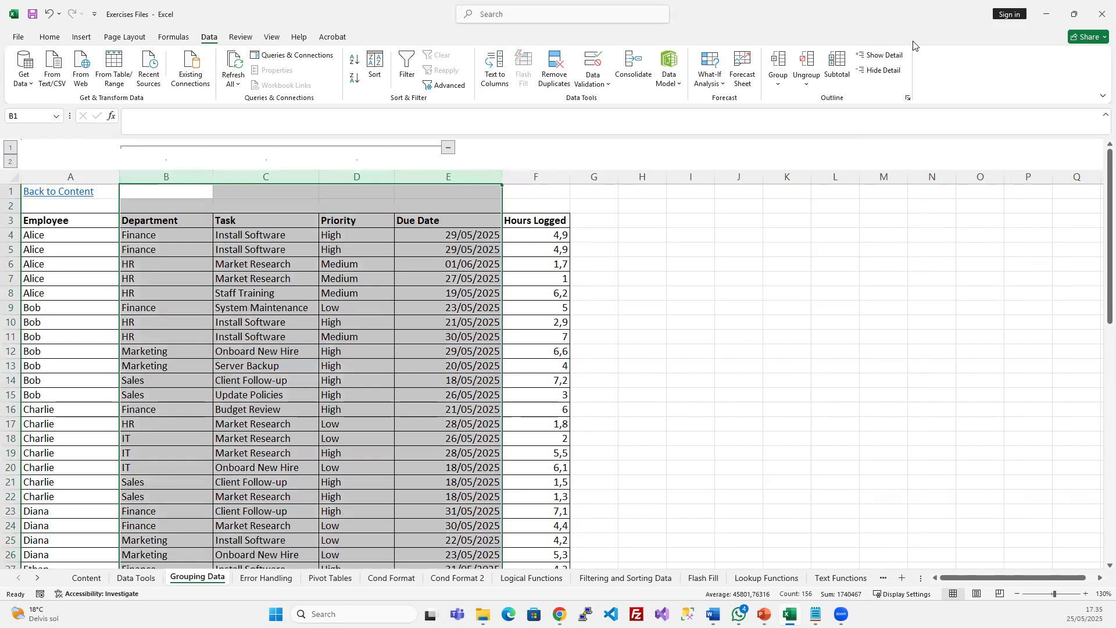
# Remove the column group outline, glance at the PowerPoint slide show, and return to Excel
pyautogui.click(811, 63)
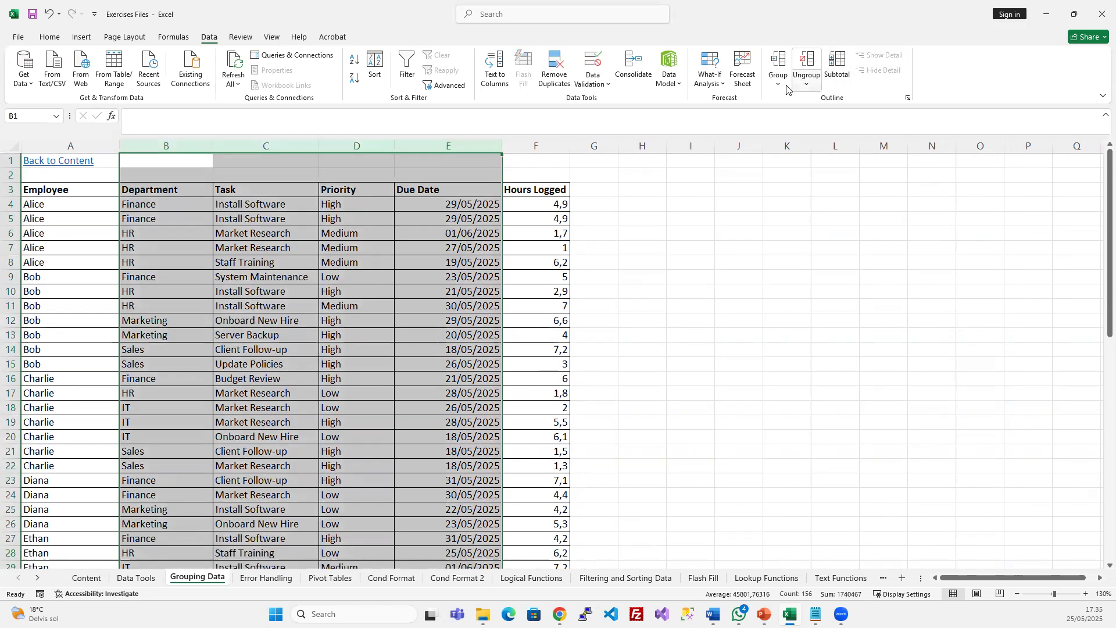
pyautogui.click(255, 292)
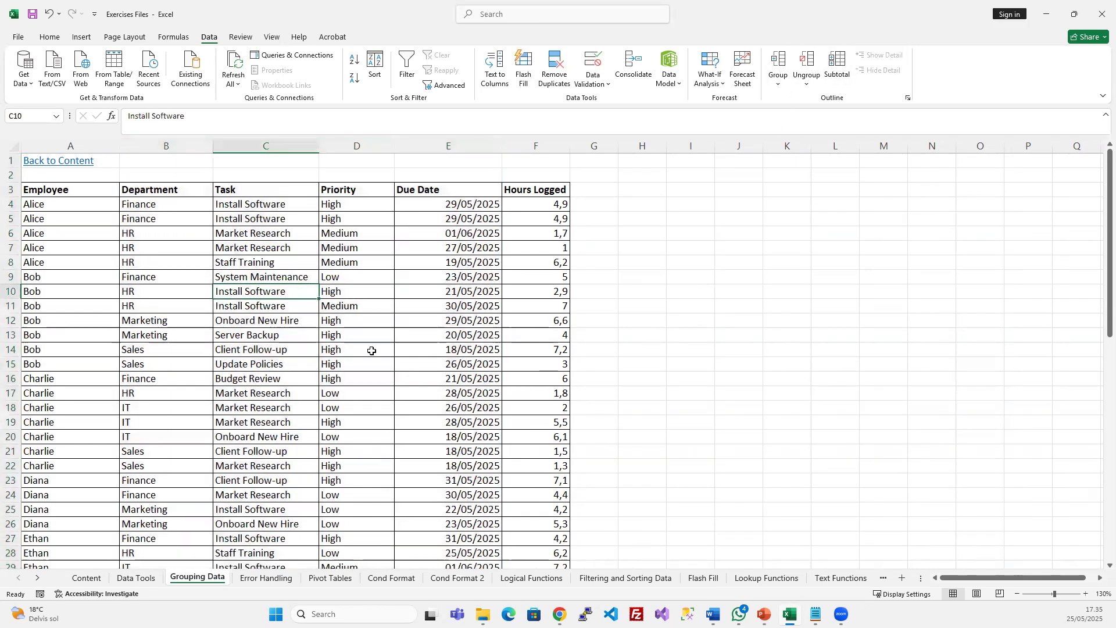
pyautogui.click(411, 266)
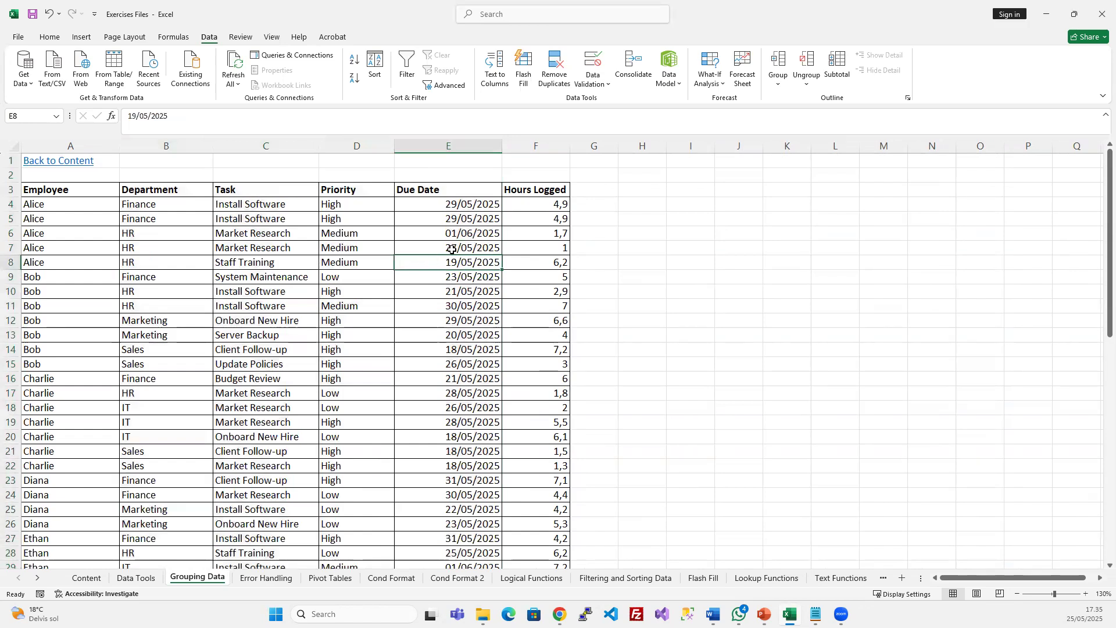
pyautogui.hotkey('alt', 'Tab')
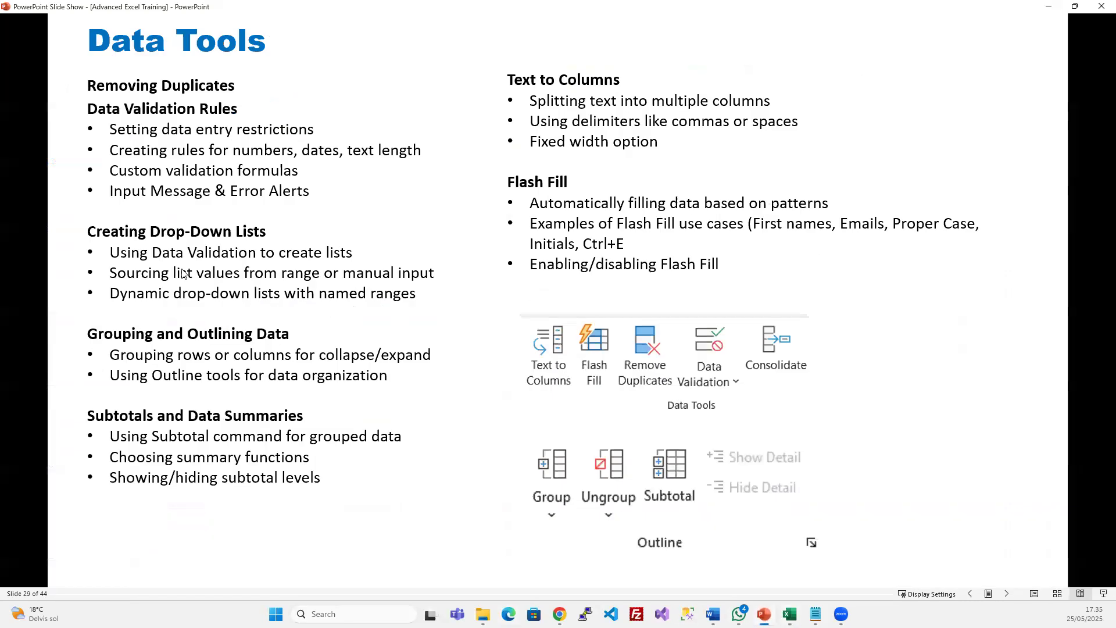
pyautogui.click(1048, 7)
pyautogui.click(472, 308)
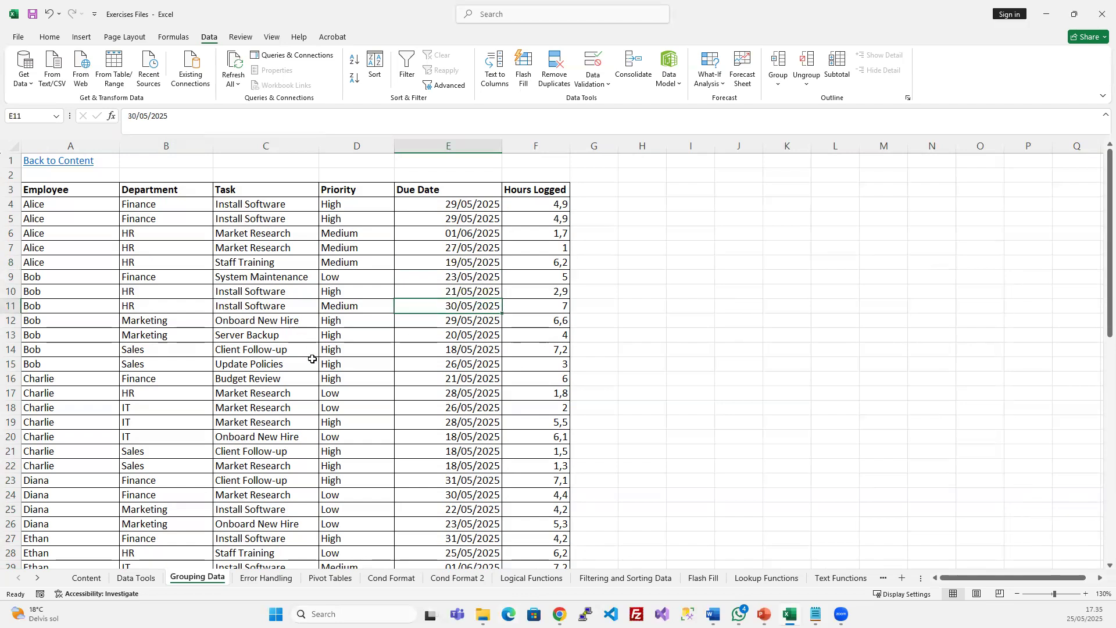
# Inspect the table's Employee, Department, Priority, Due Date and Hours Logged values
pyautogui.scroll(-6, 171, 239)
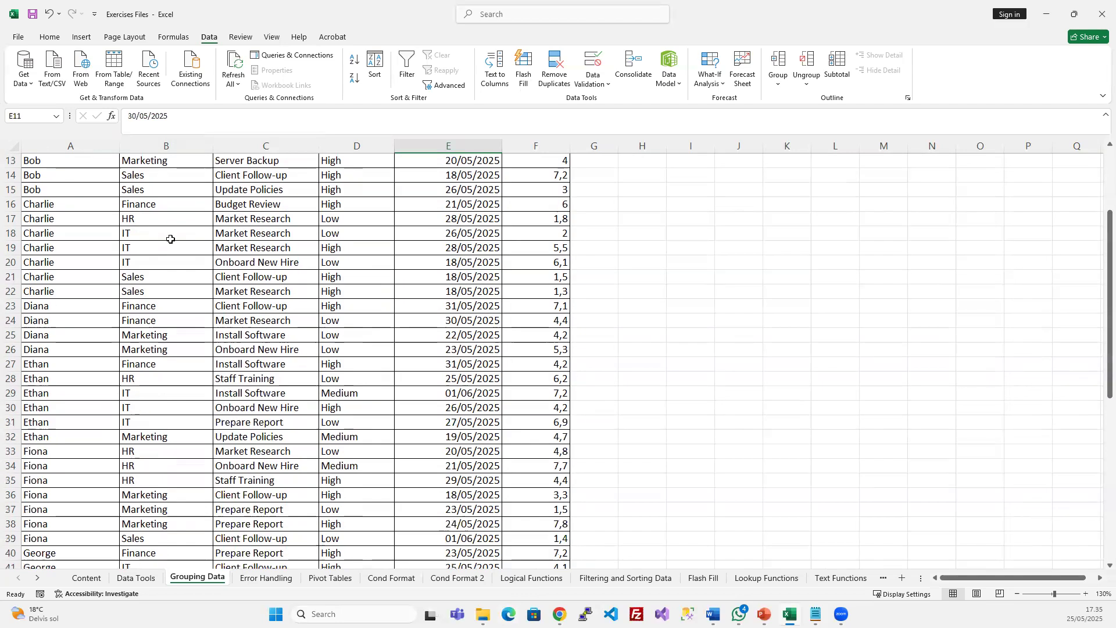
pyautogui.scroll(6, 172, 239)
pyautogui.click(78, 216)
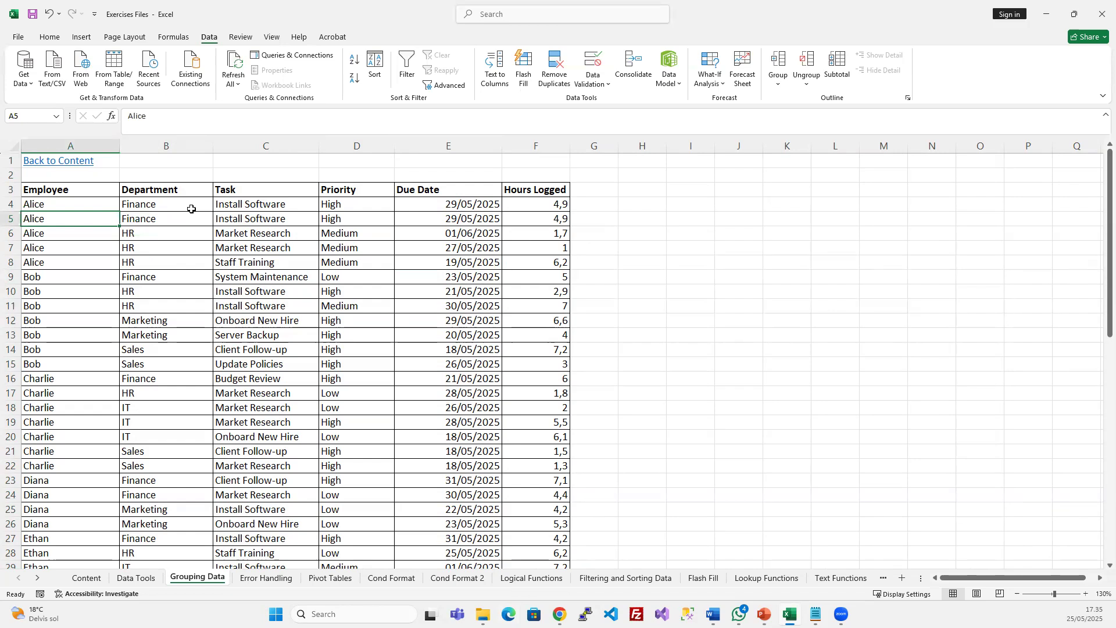
pyautogui.click(173, 244)
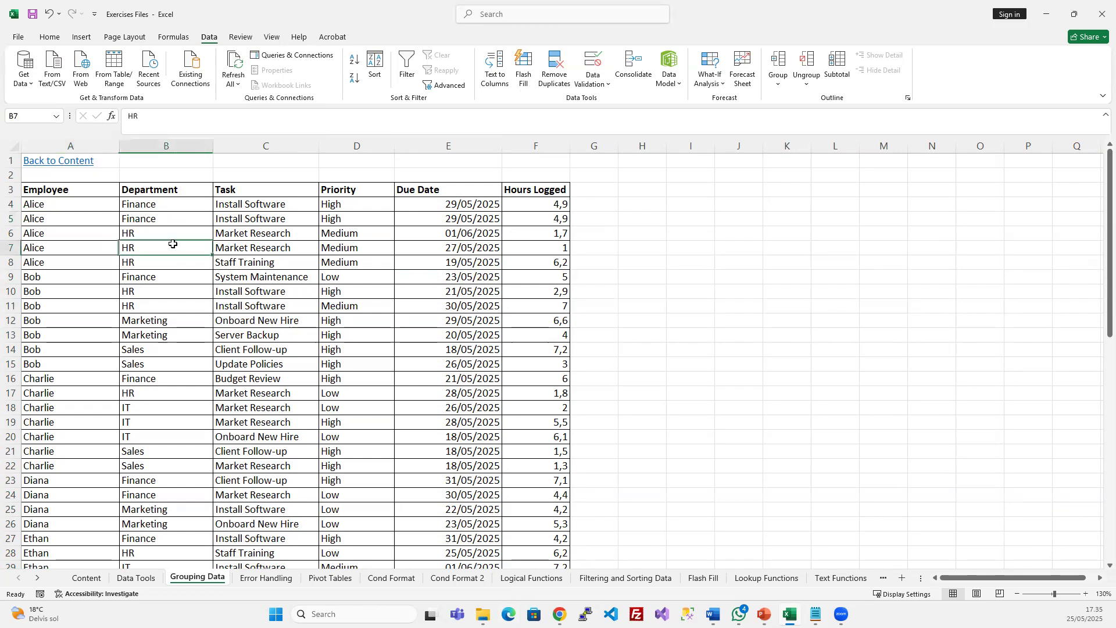
pyautogui.click(372, 249)
pyautogui.click(441, 236)
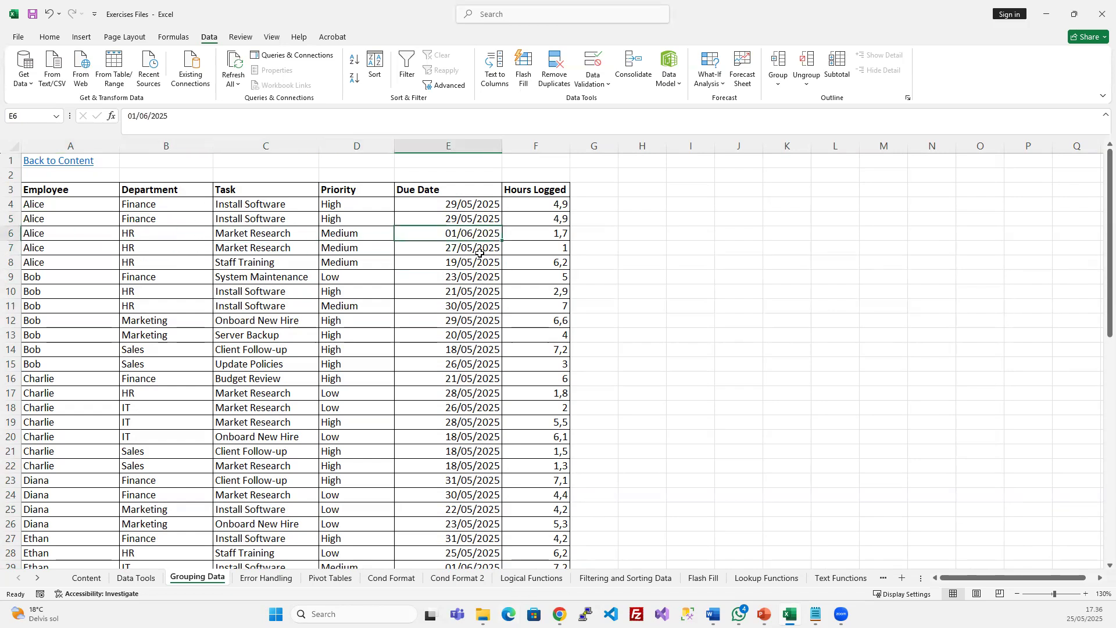
pyautogui.click(556, 220)
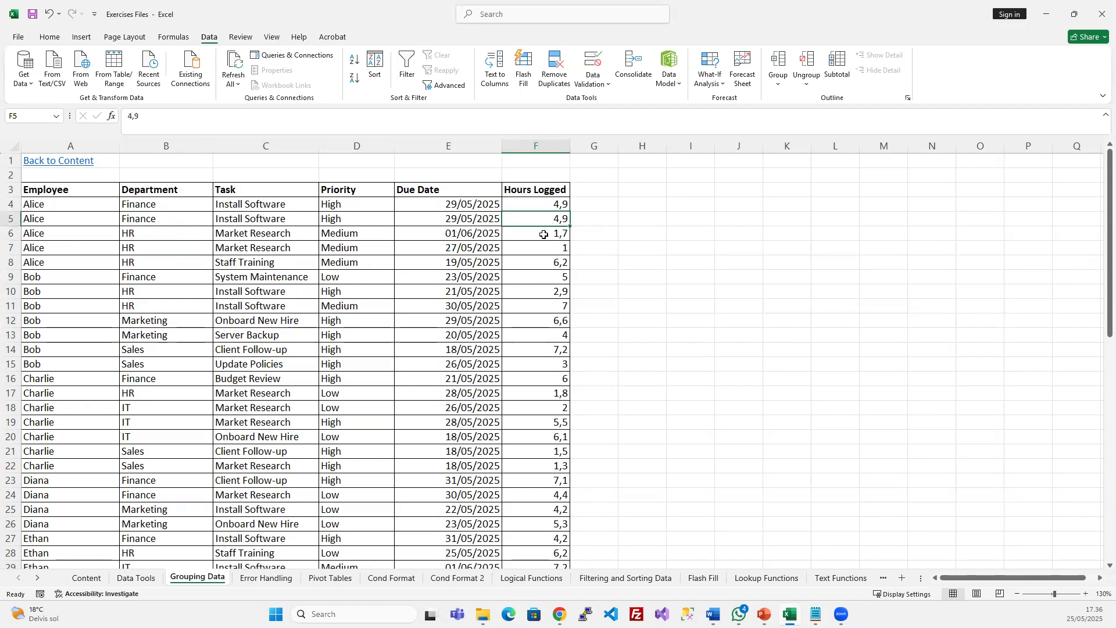
pyautogui.click(561, 205)
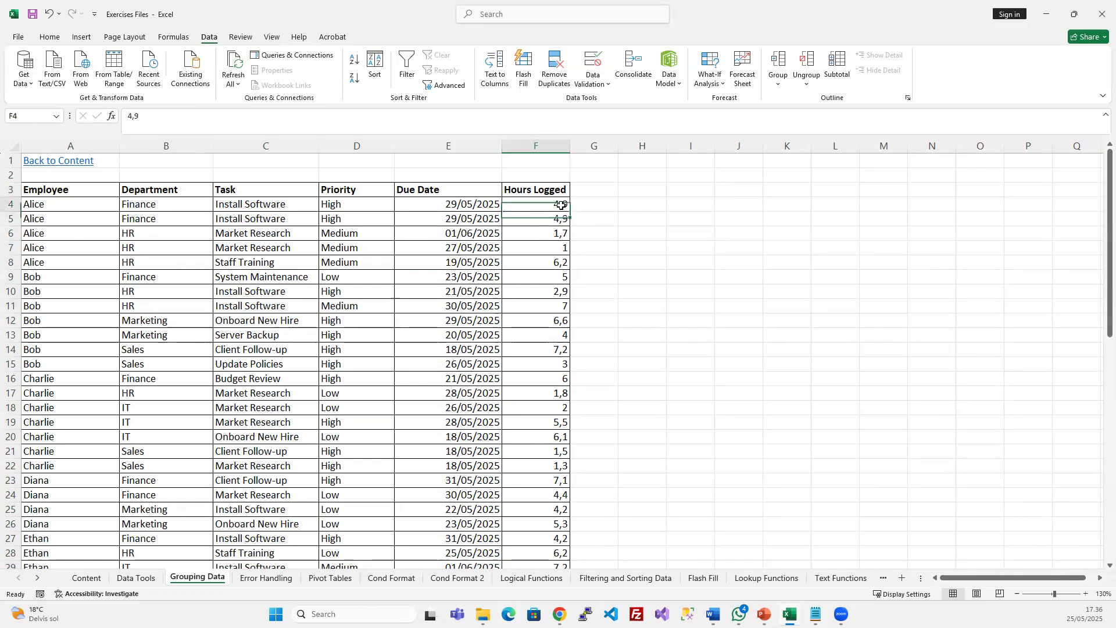
pyautogui.scroll(-7, 539, 365)
pyautogui.scroll(6, 539, 365)
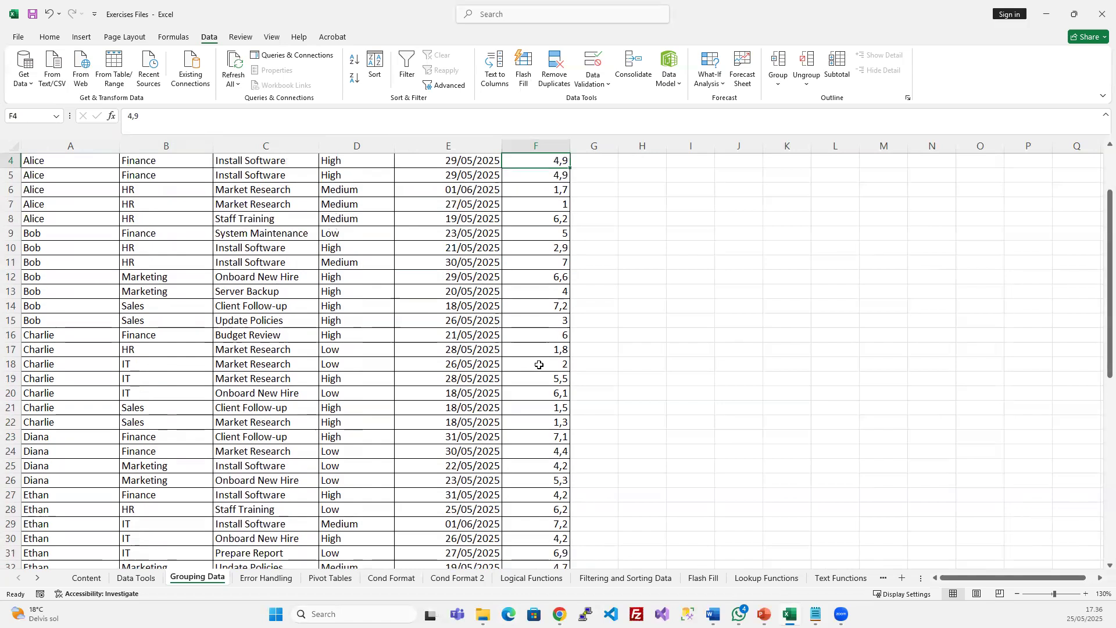
pyautogui.scroll(1, 540, 365)
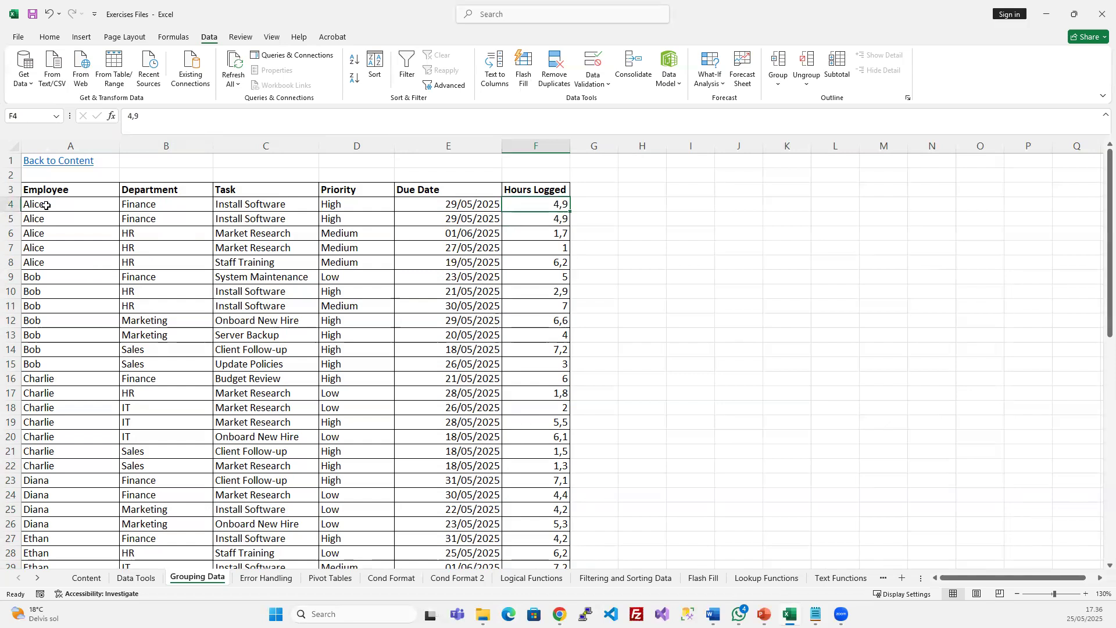
# Mark Alice's and Bob's Employee rows, then open Subtotal from a cell in the table
pyautogui.moveTo(46, 206); pyautogui.dragTo(59, 369)
pyautogui.click(60, 273)
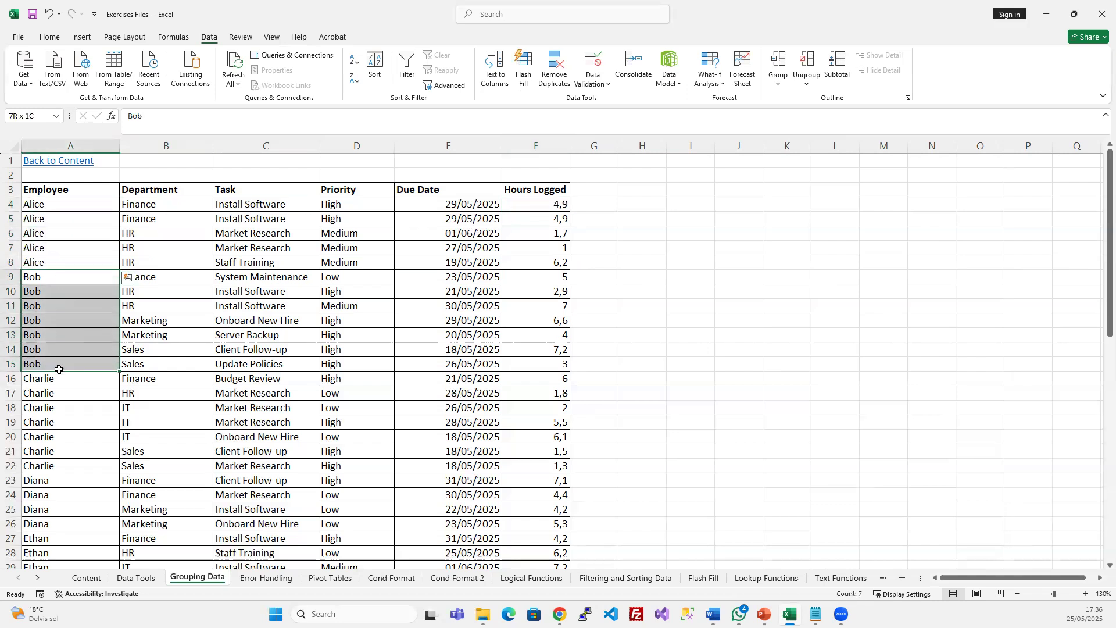
pyautogui.click(265, 337)
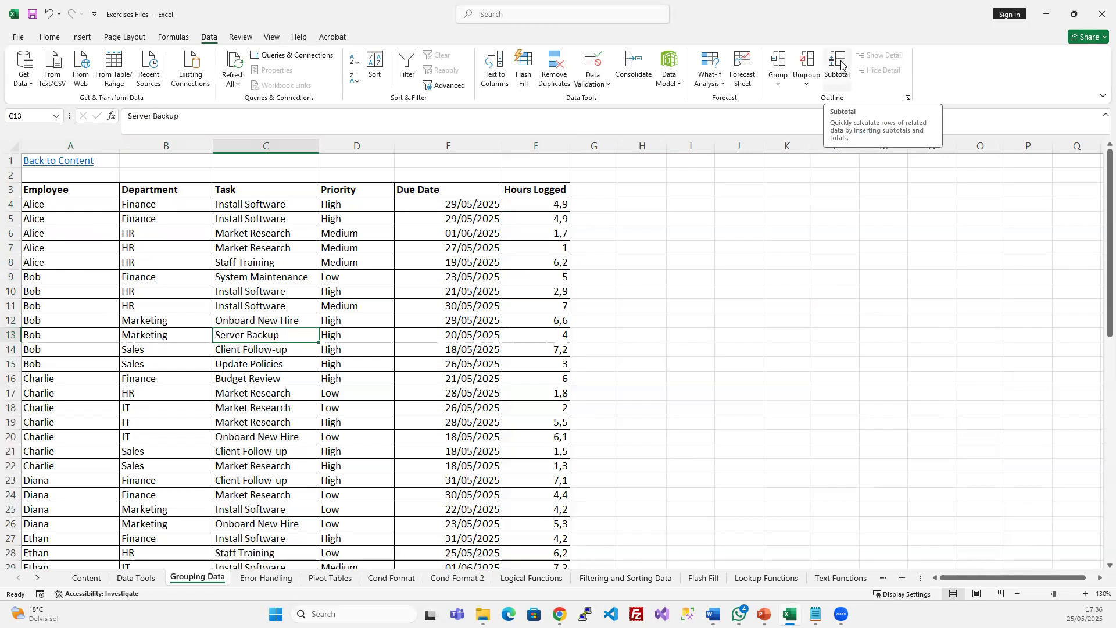
pyautogui.click(303, 260)
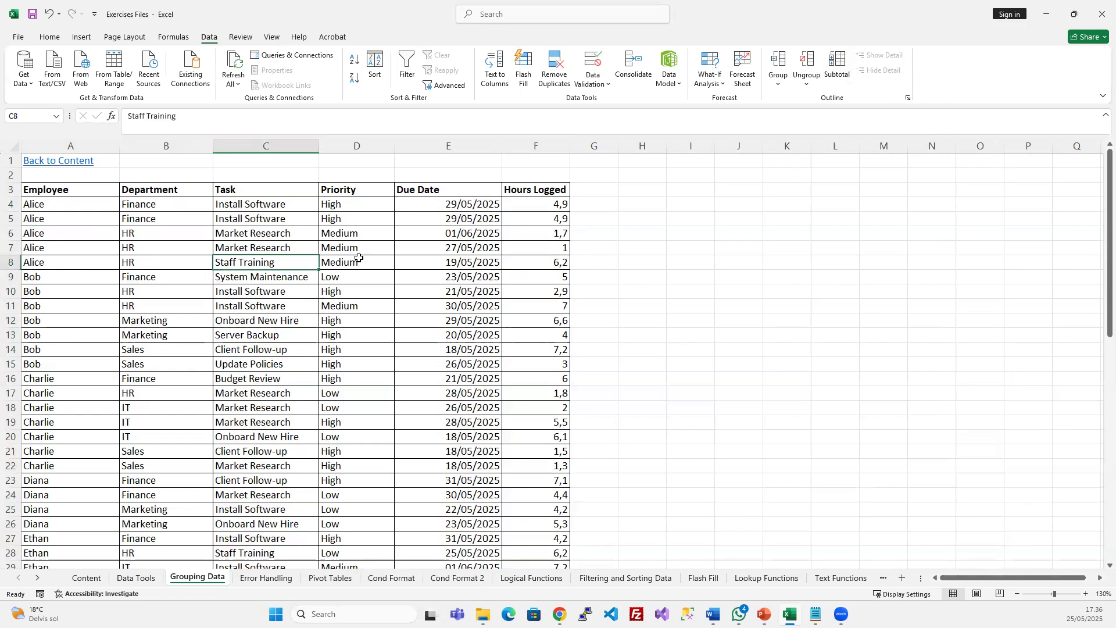
pyautogui.click(834, 60)
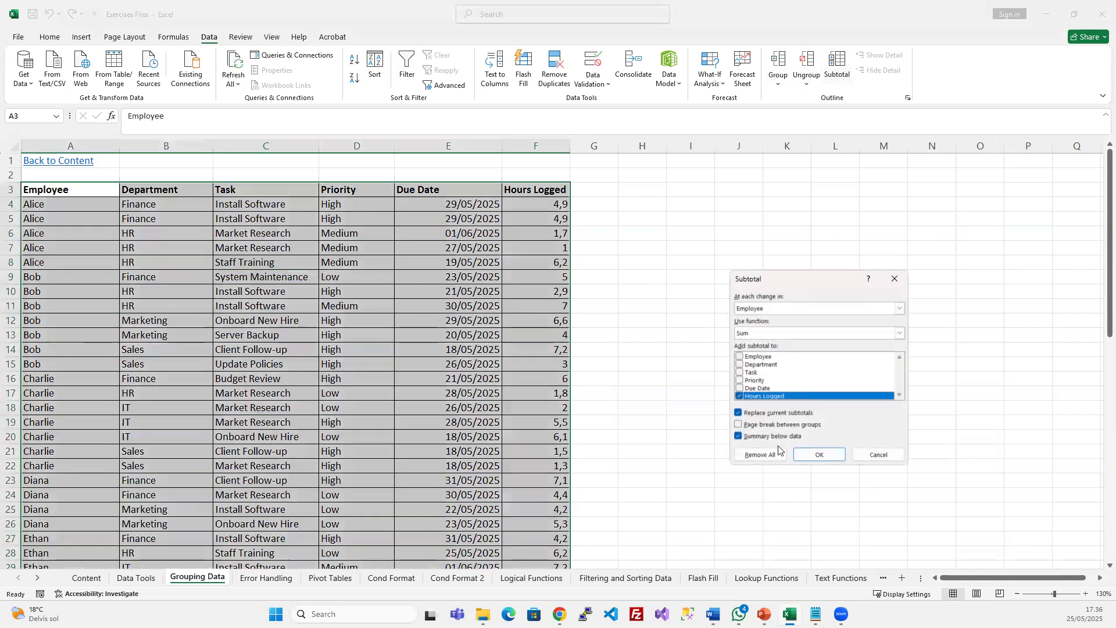
# Group by Employee with Sum on Hours Logged and apply the subtotals
pyautogui.moveTo(789, 280); pyautogui.dragTo(647, 259)
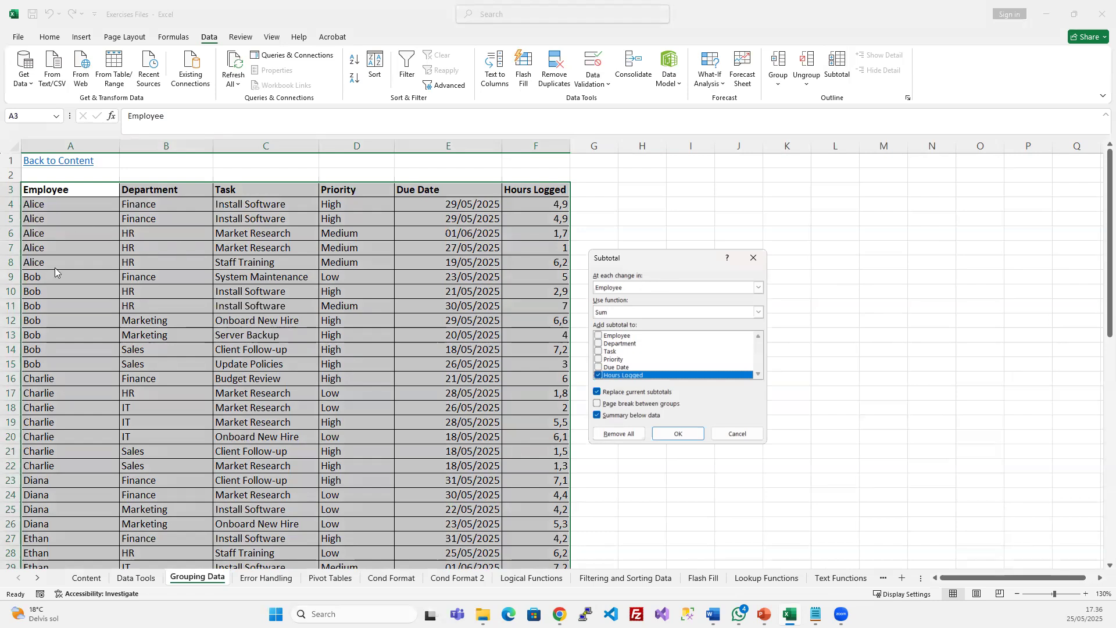
pyautogui.click(623, 289)
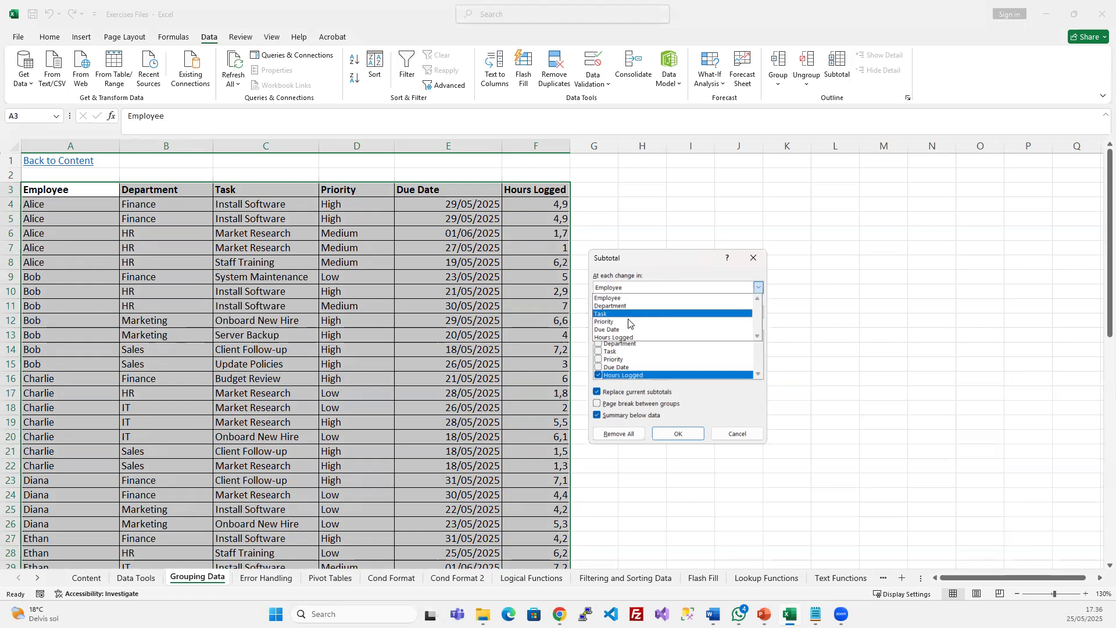
pyautogui.click(643, 273)
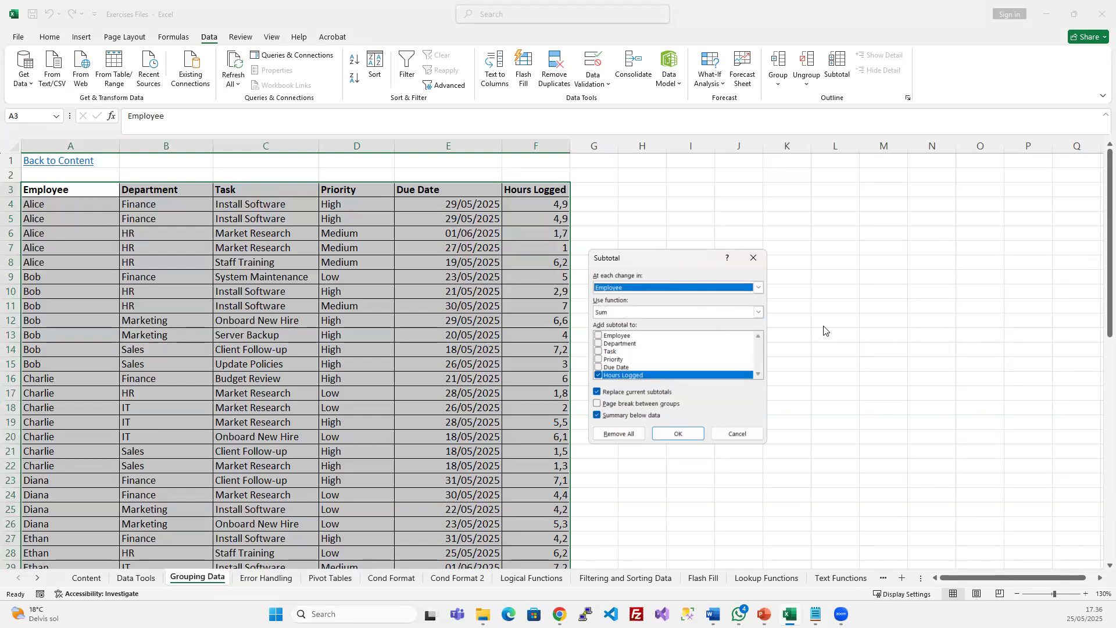
pyautogui.click(758, 312)
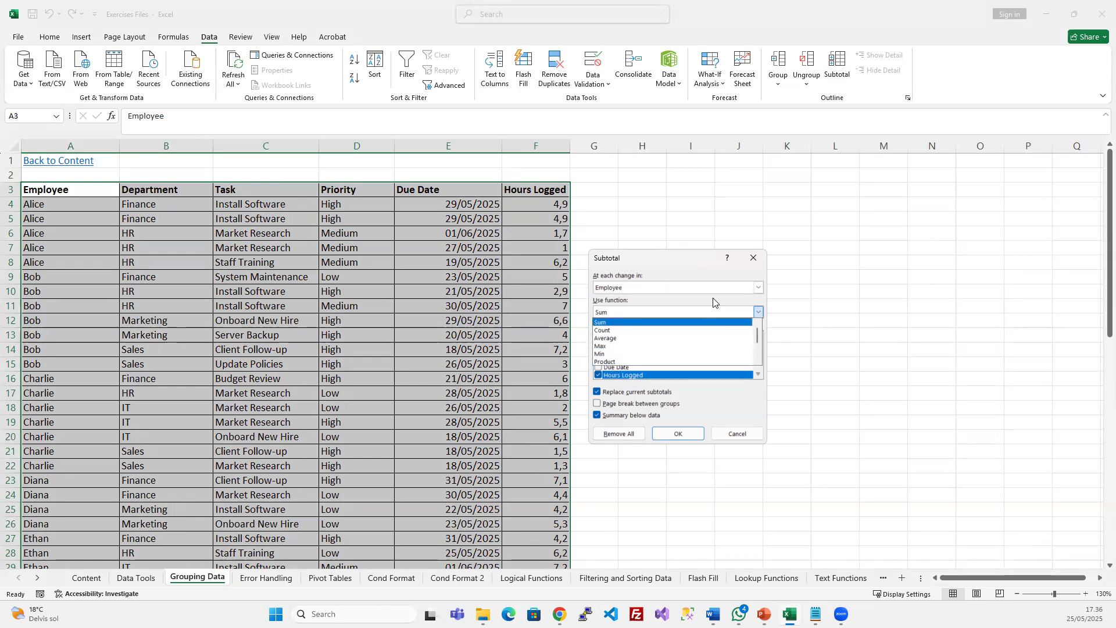
pyautogui.click(676, 259)
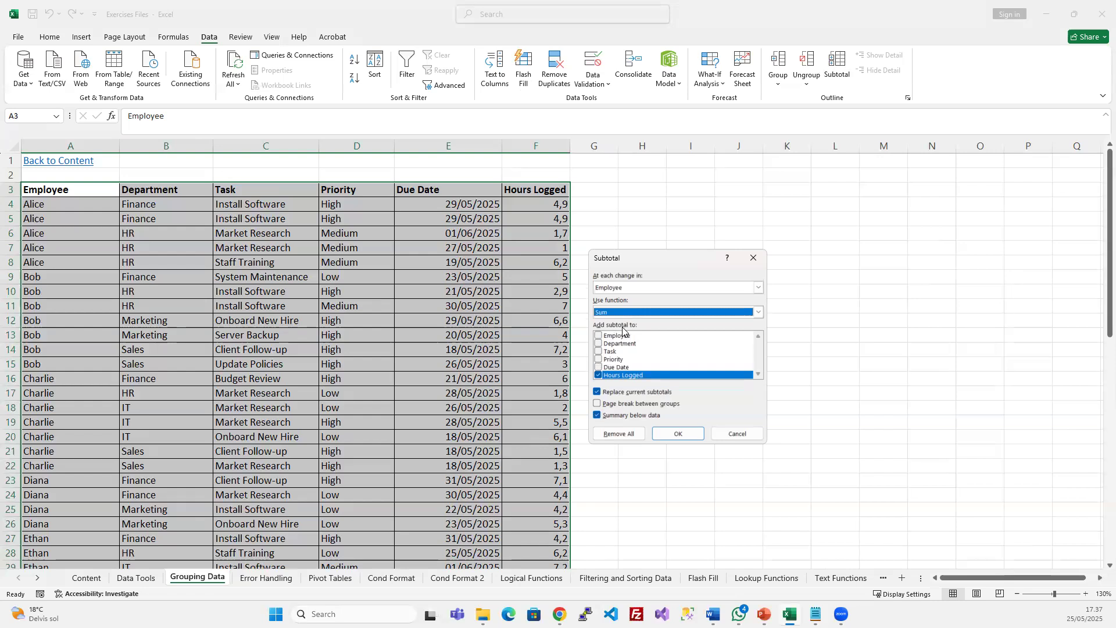
pyautogui.moveTo(680, 263); pyautogui.dragTo(771, 240)
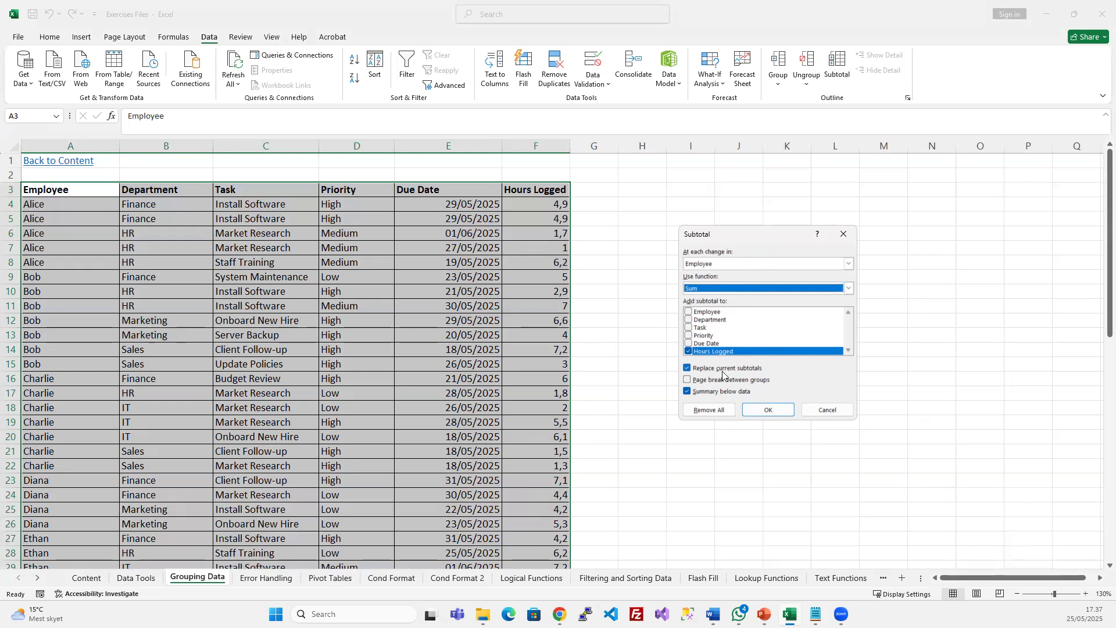
pyautogui.click(768, 410)
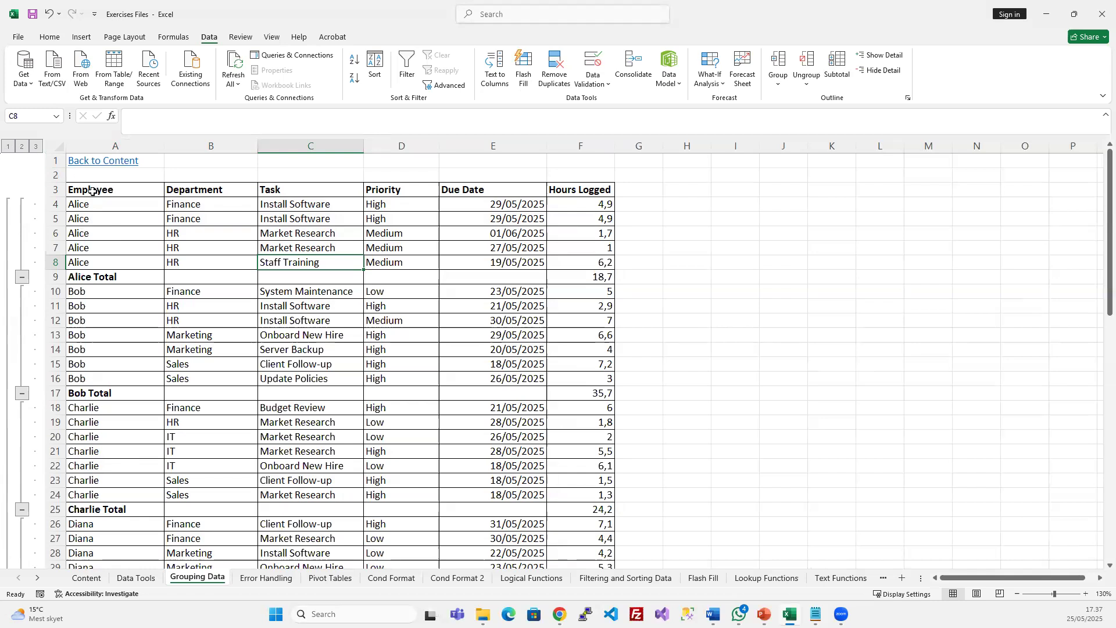
pyautogui.moveTo(91, 205); pyautogui.dragTo(576, 256)
pyautogui.moveTo(603, 203); pyautogui.dragTo(601, 266)
pyautogui.click(601, 277)
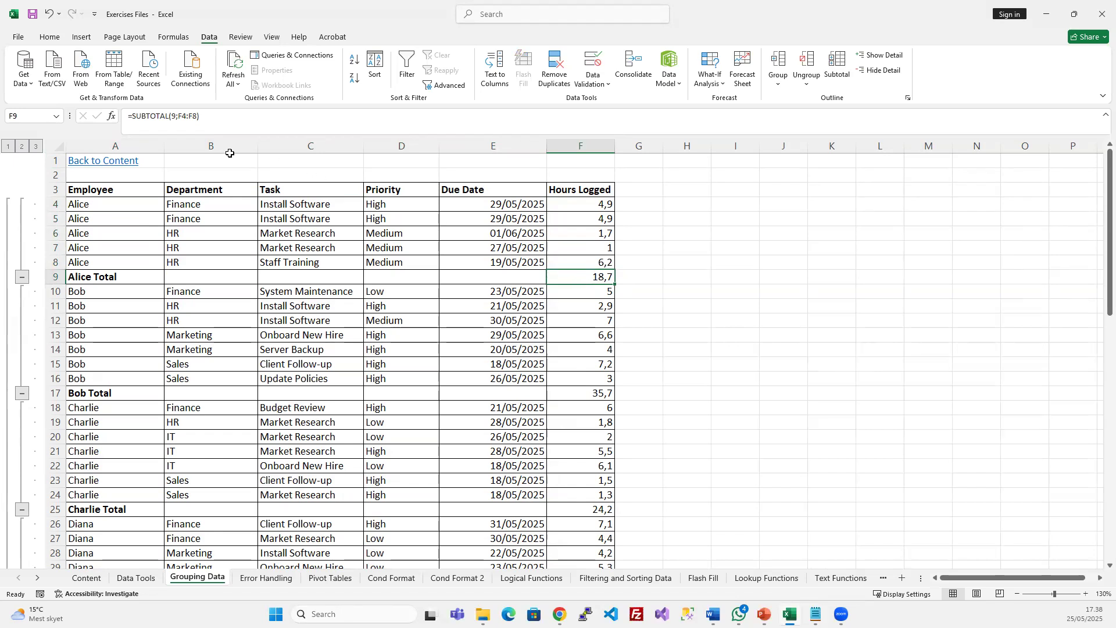
pyautogui.click(181, 118)
pyautogui.press('Escape')
pyautogui.moveTo(583, 204); pyautogui.dragTo(581, 263)
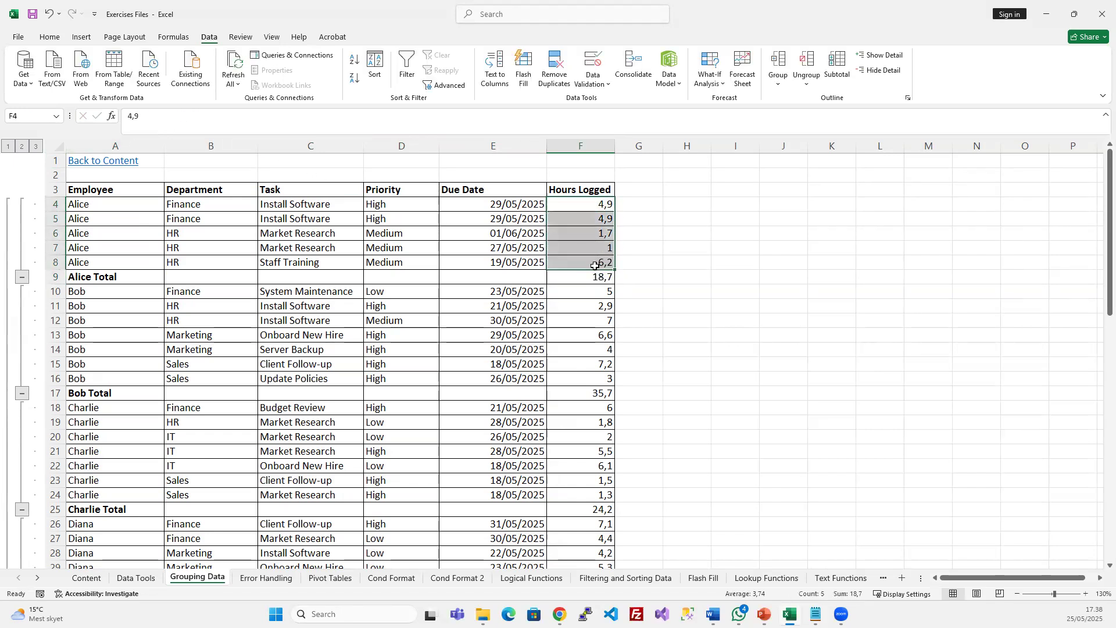
pyautogui.click(100, 281)
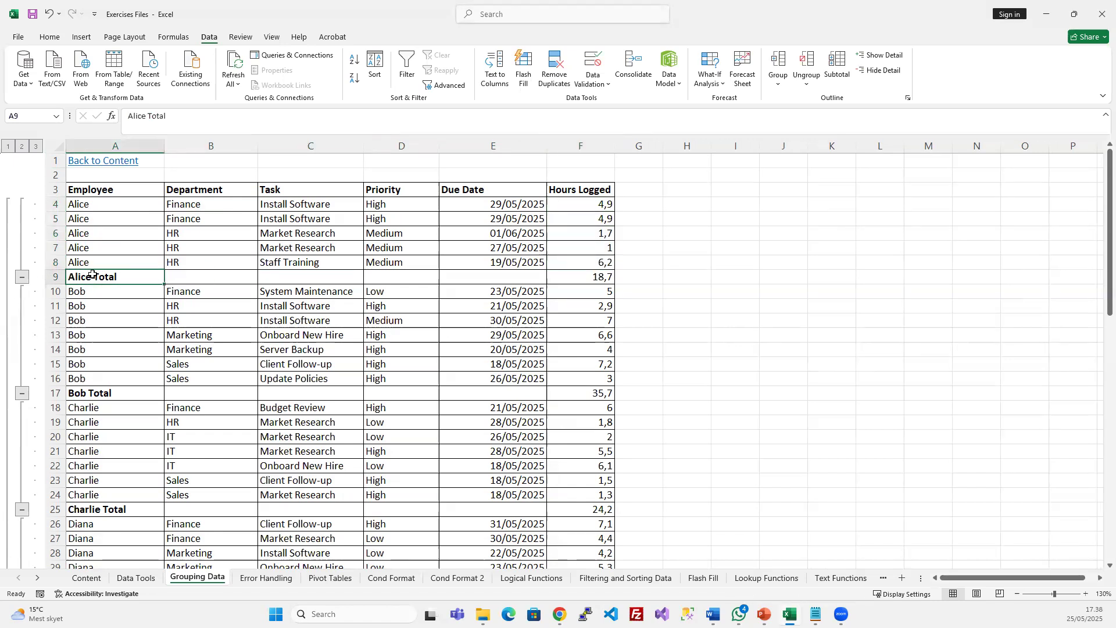
pyautogui.click(57, 277)
pyautogui.click(603, 276)
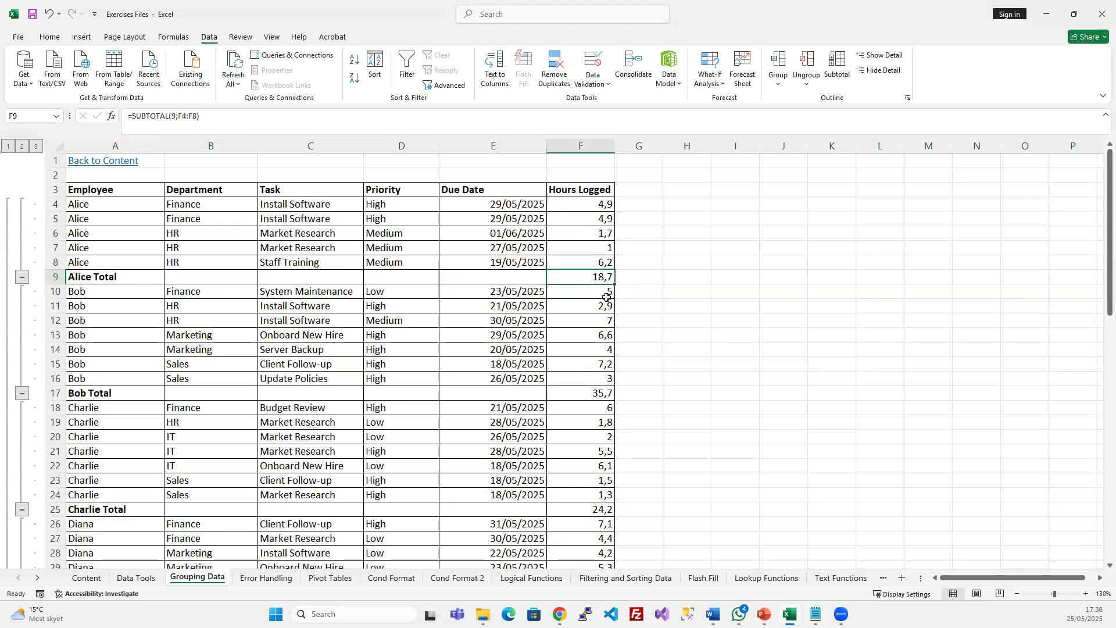
pyautogui.click(55, 393)
pyautogui.click(605, 394)
pyautogui.scroll(-4, 452, 407)
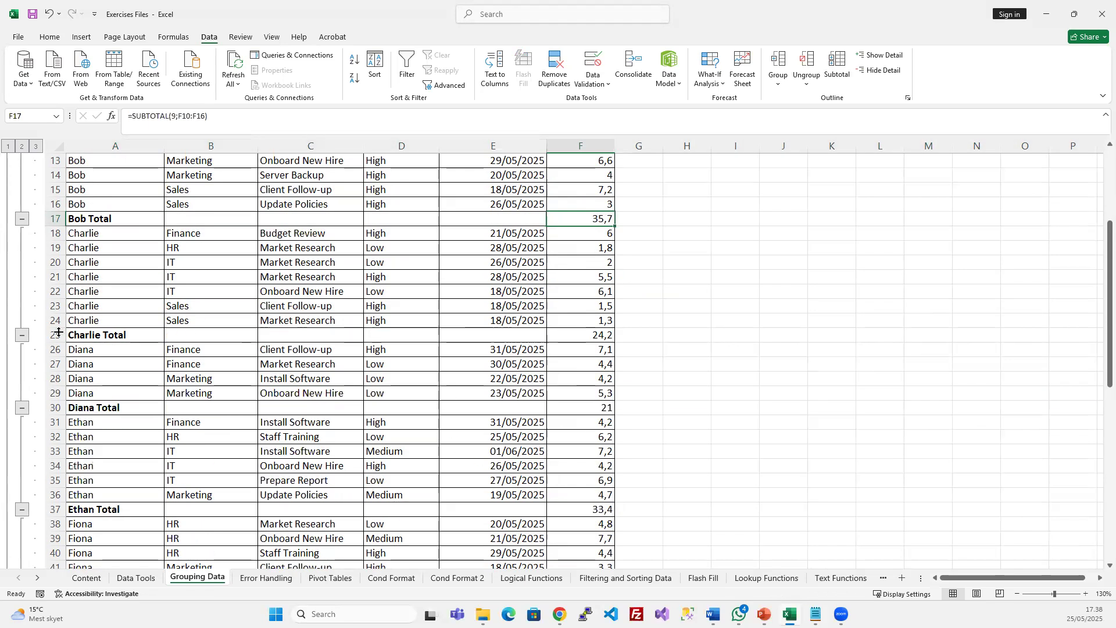
pyautogui.click(575, 336)
pyautogui.scroll(-7, 120, 406)
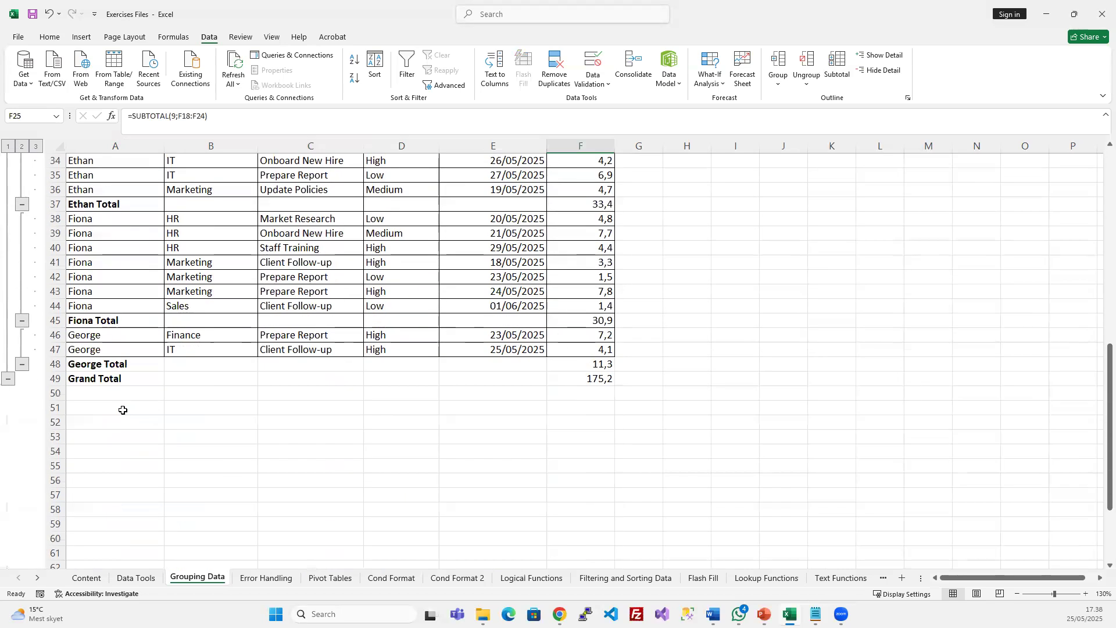
pyautogui.click(56, 379)
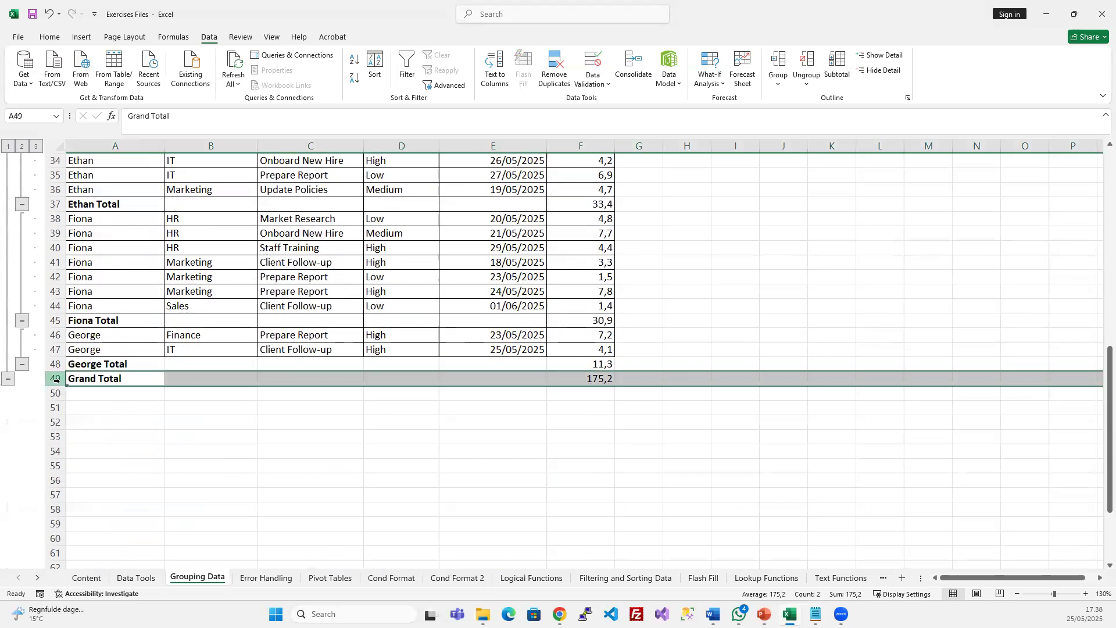
pyautogui.click(598, 379)
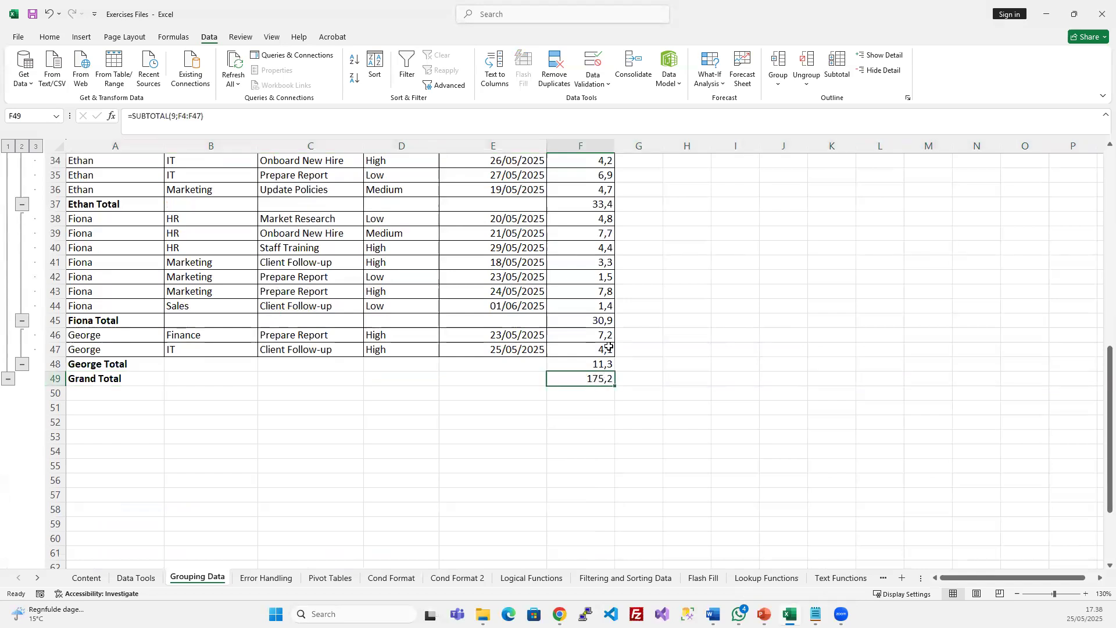
pyautogui.scroll(11, 608, 347)
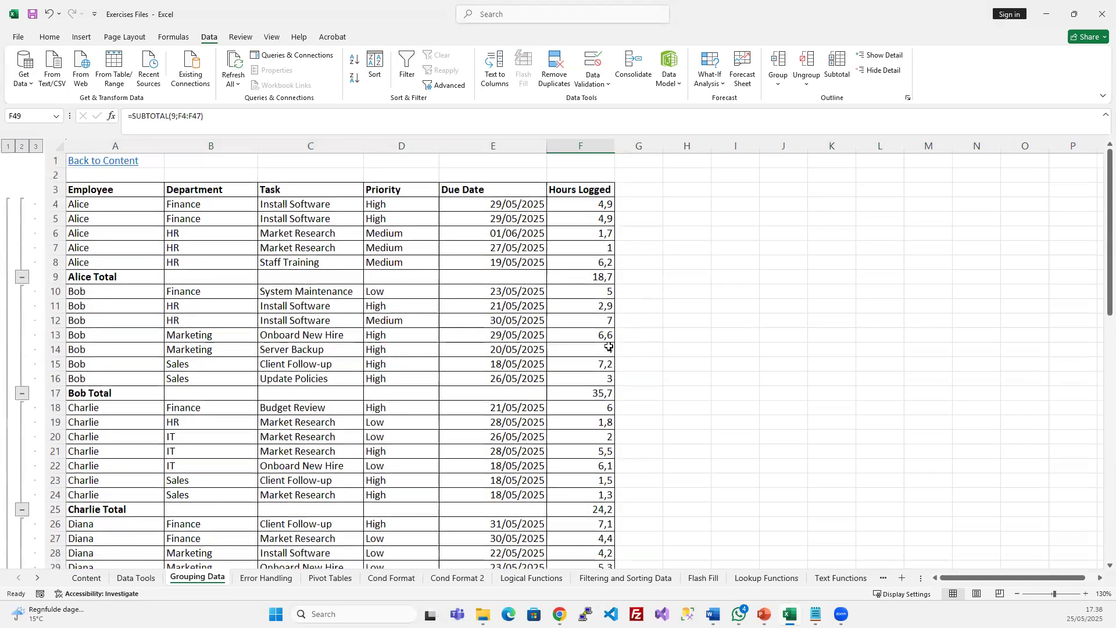
pyautogui.click(306, 215)
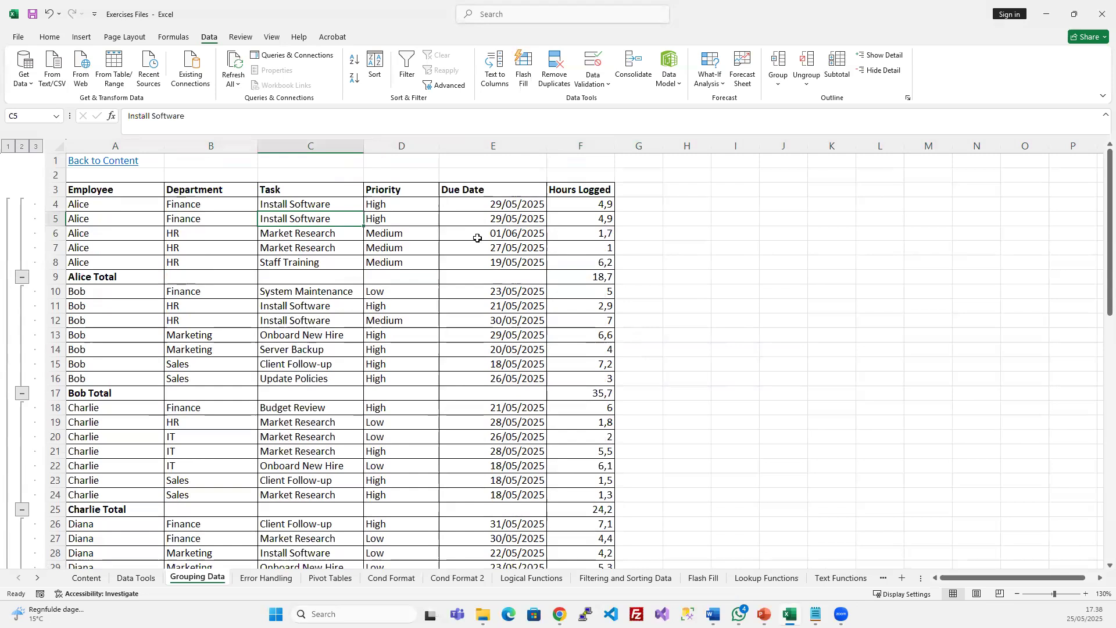
pyautogui.click(9, 147)
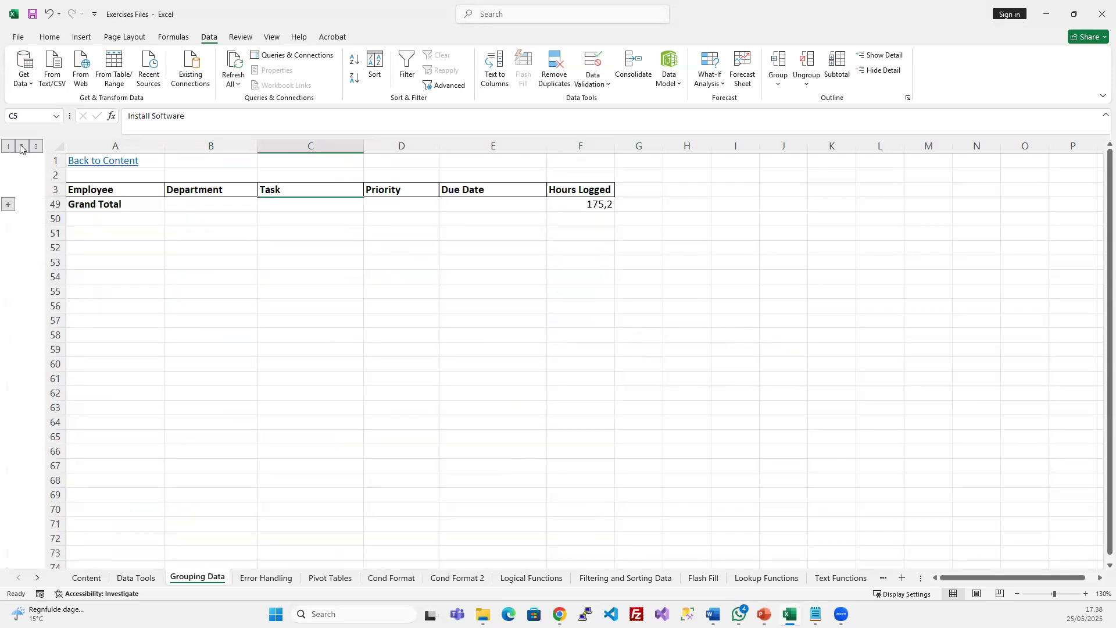
pyautogui.click(22, 147)
pyautogui.click(9, 147)
pyautogui.click(102, 204)
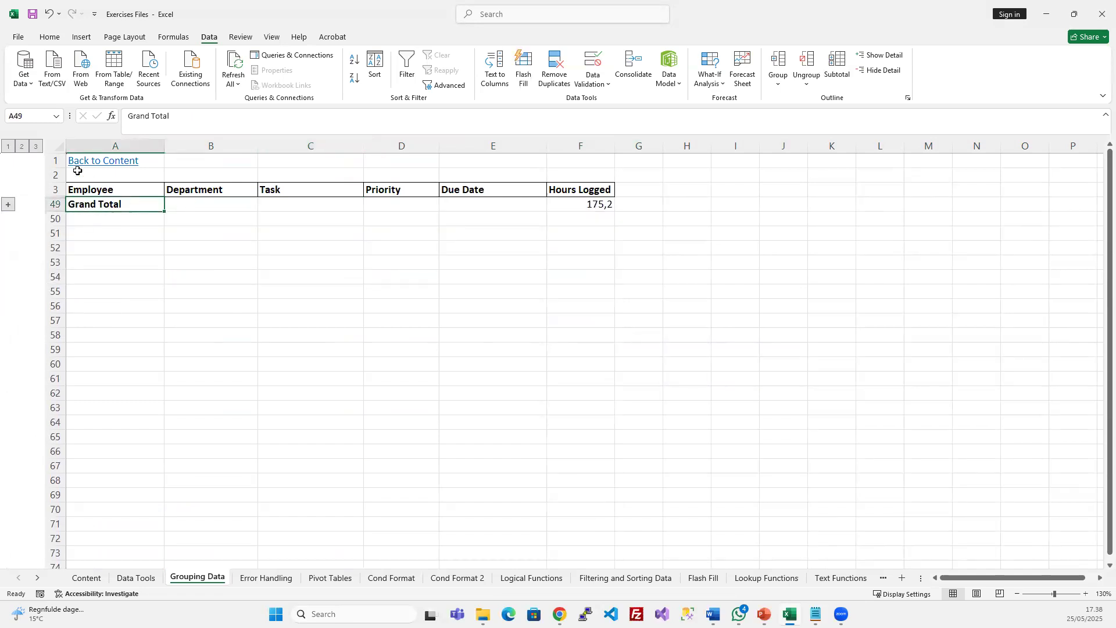
pyautogui.click(22, 147)
pyautogui.moveTo(98, 202); pyautogui.dragTo(98, 290)
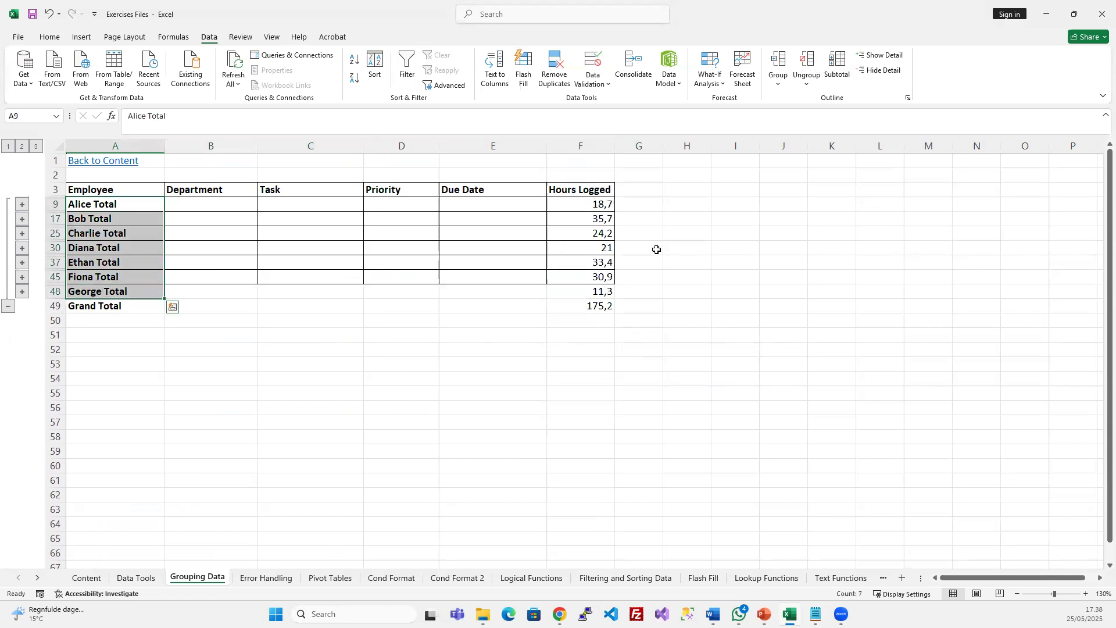
pyautogui.moveTo(600, 203); pyautogui.dragTo(593, 290)
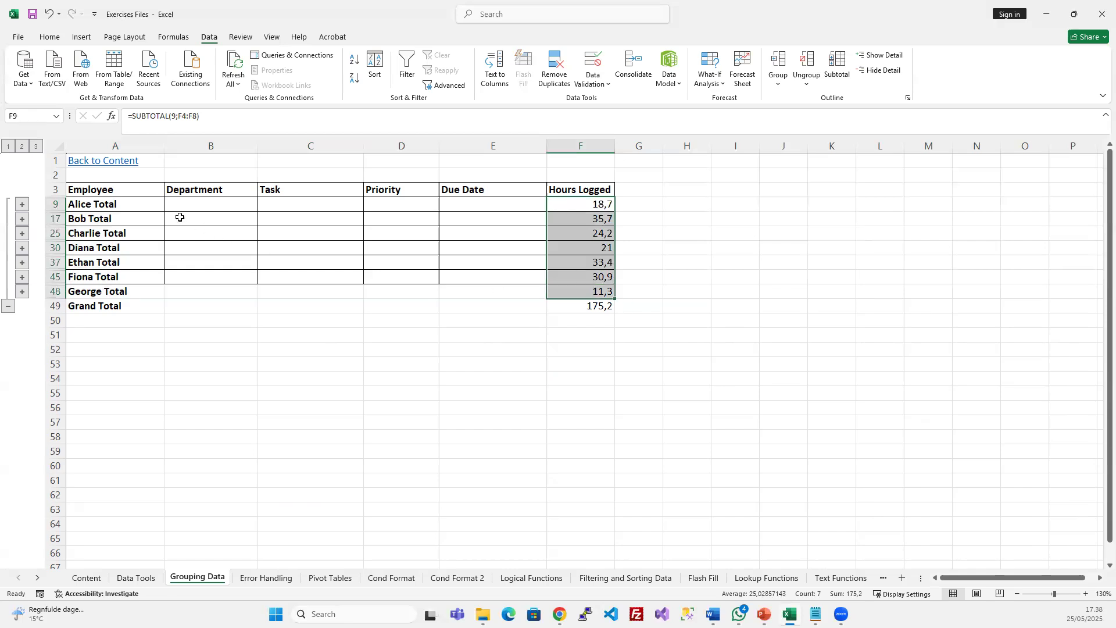
pyautogui.click(37, 148)
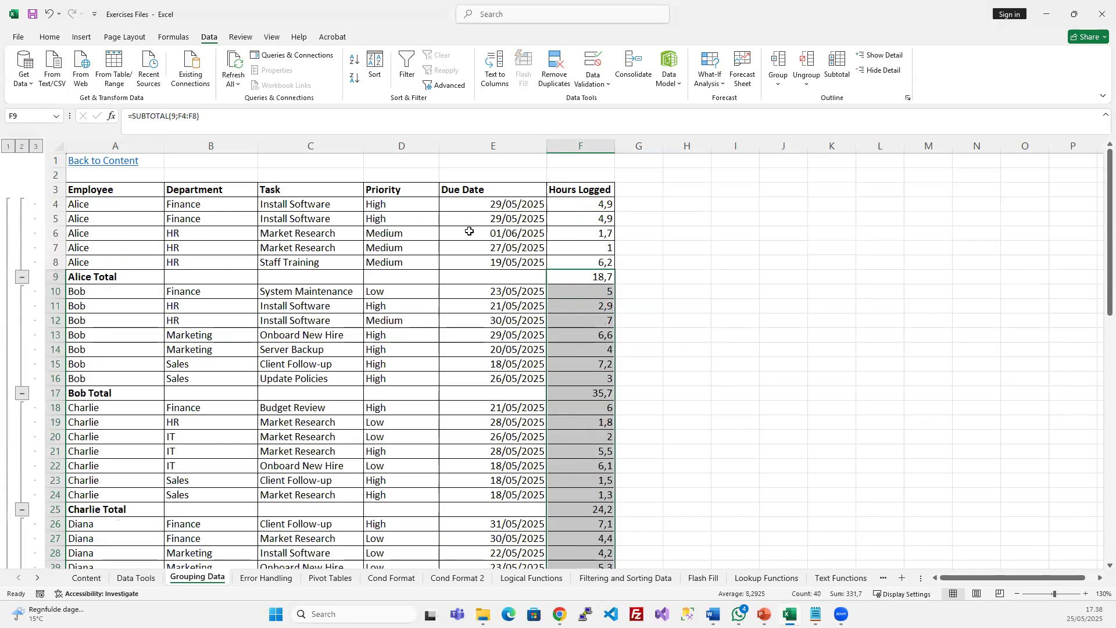
pyautogui.click(107, 208)
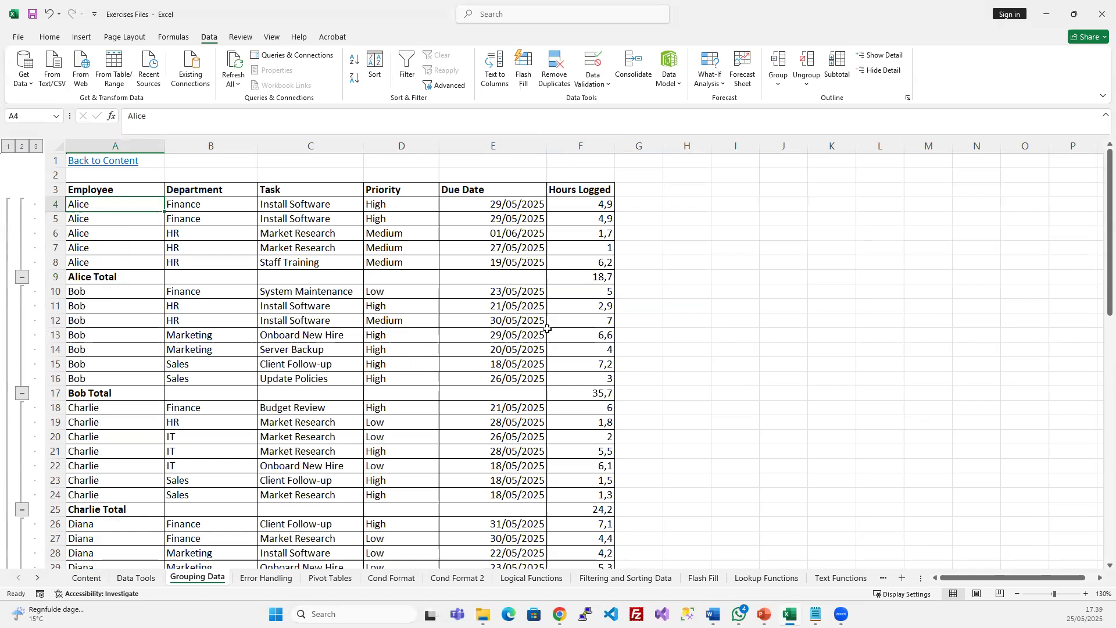
# Select the whole sheet and ungroup its rows twice, removing both outline levels
pyautogui.click(475, 248)
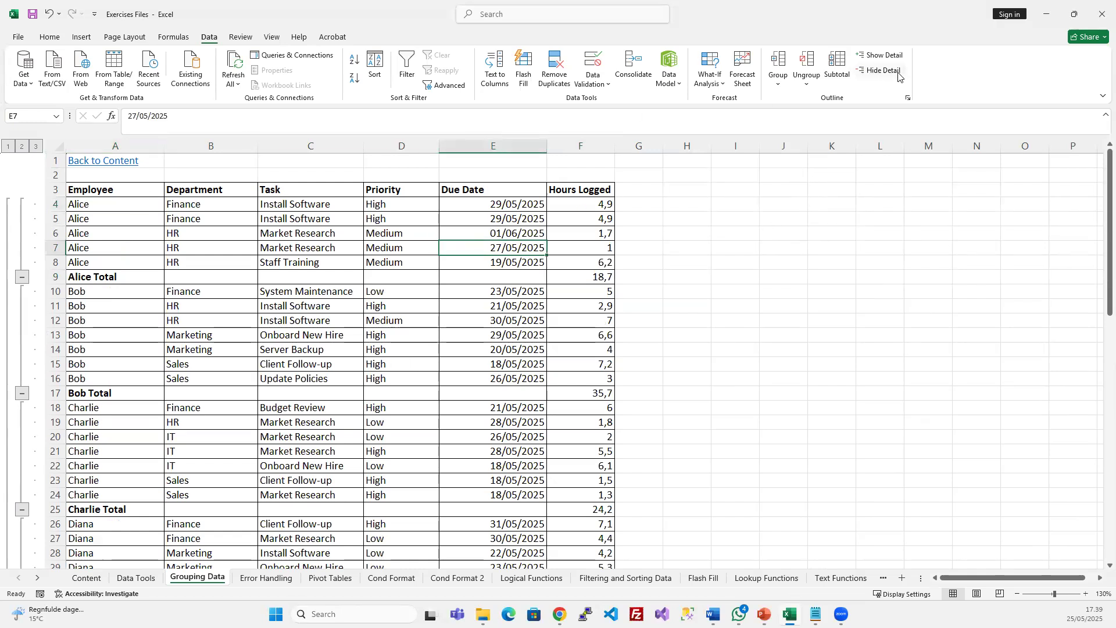
pyautogui.click(813, 63)
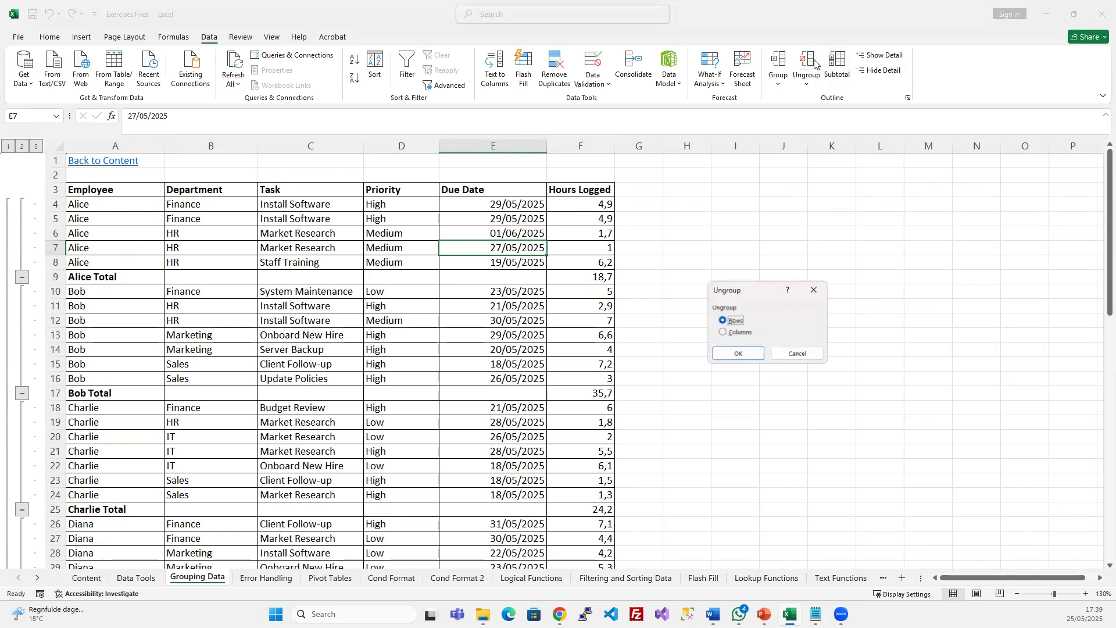
pyautogui.click(797, 352)
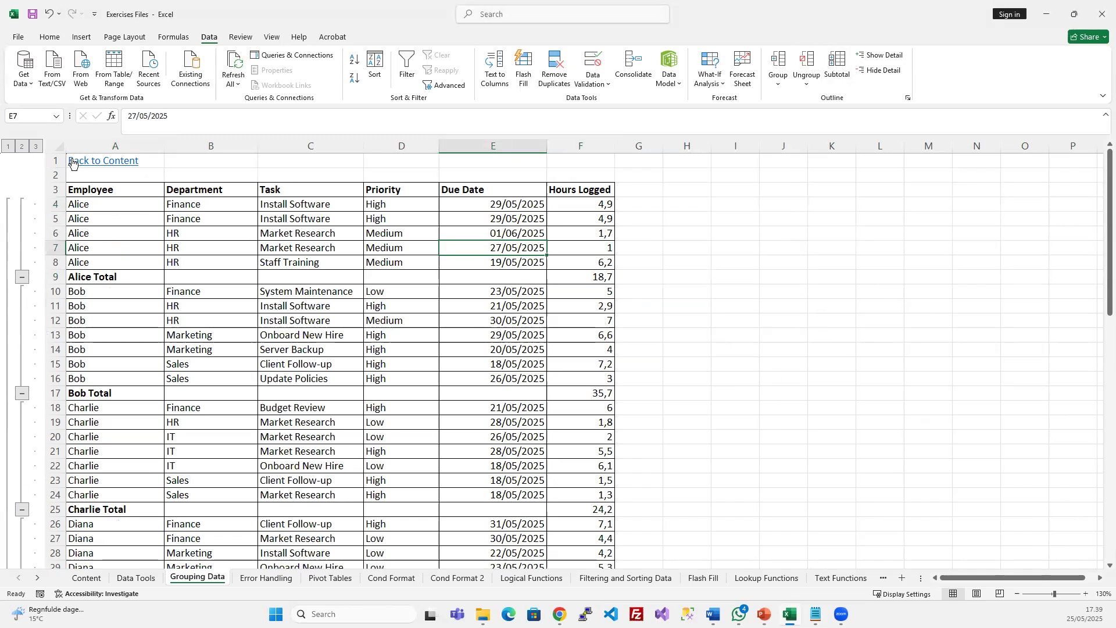
pyautogui.click(59, 146)
pyautogui.click(806, 64)
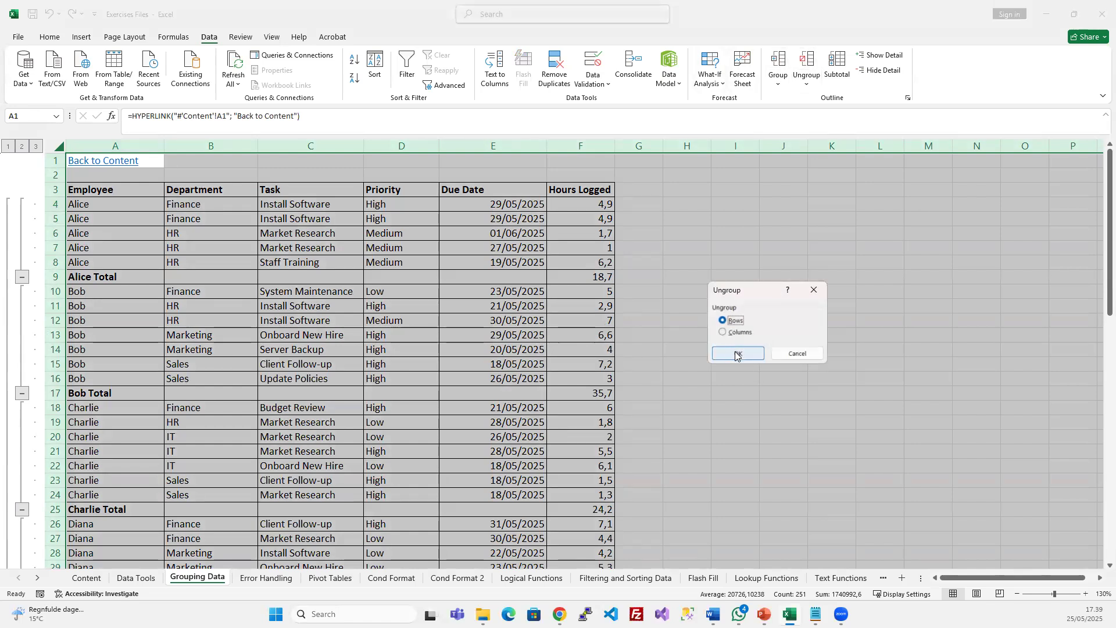
pyautogui.click(735, 354)
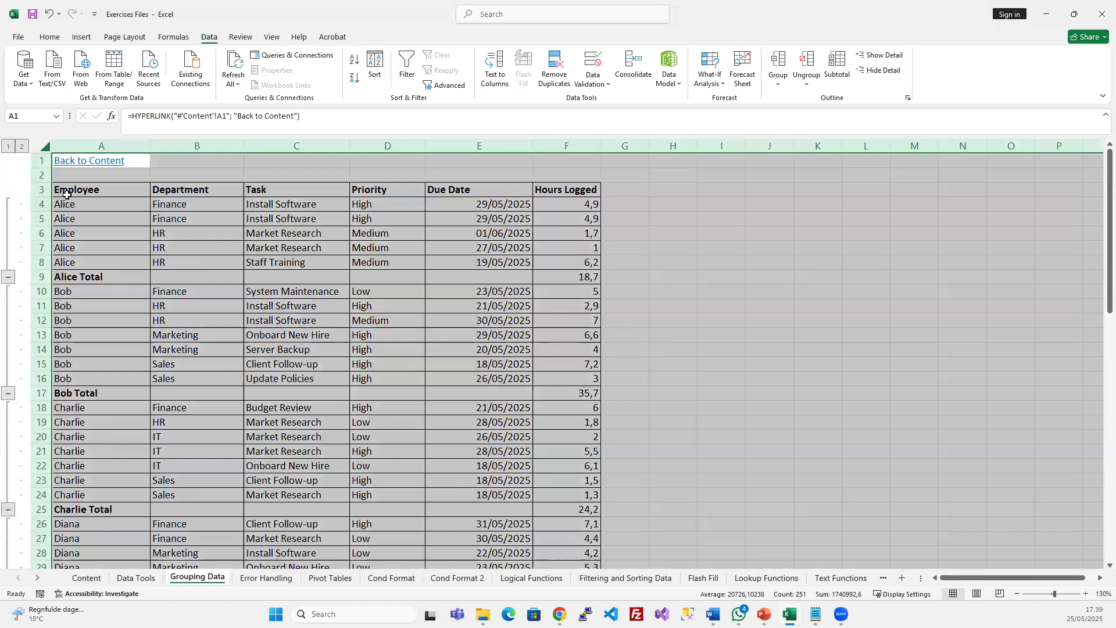
pyautogui.click(806, 63)
pyautogui.click(742, 354)
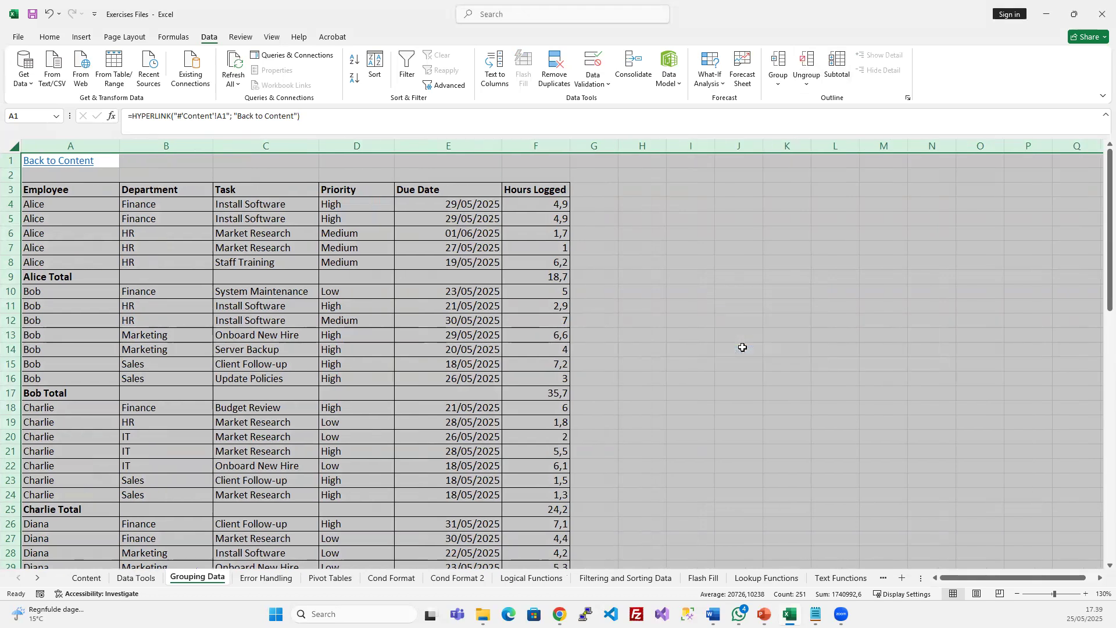
# Undo the last ungrouping with Ctrl+Z to restore the collapsed subtotal outline
pyautogui.click(265, 292)
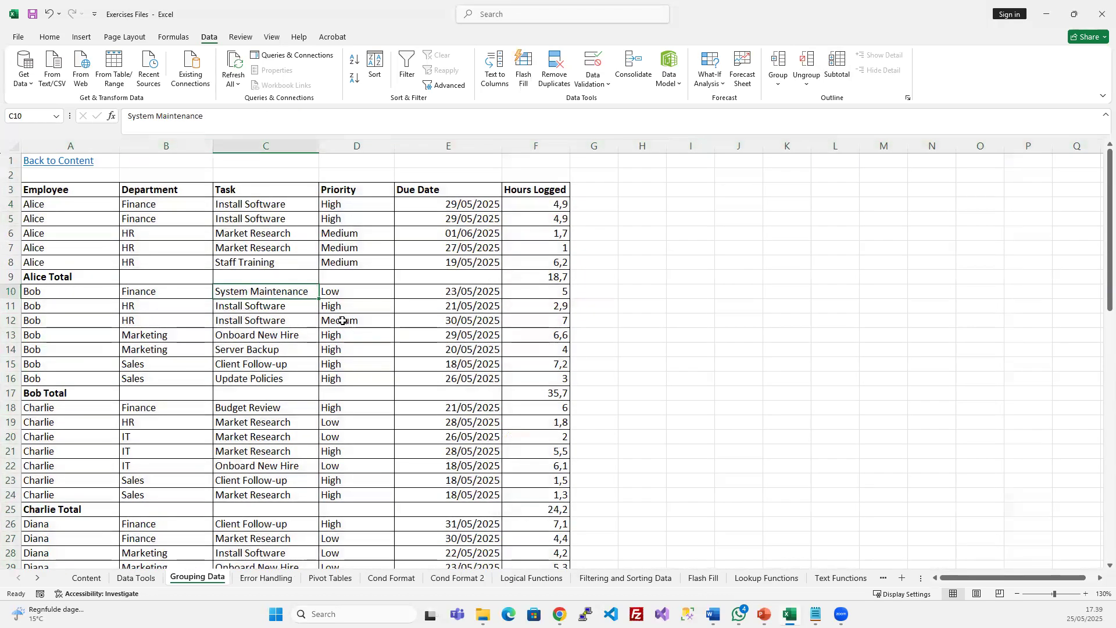
pyautogui.hotkey('ctrl', 'z')
pyautogui.hotkey('ctrl', 'z')
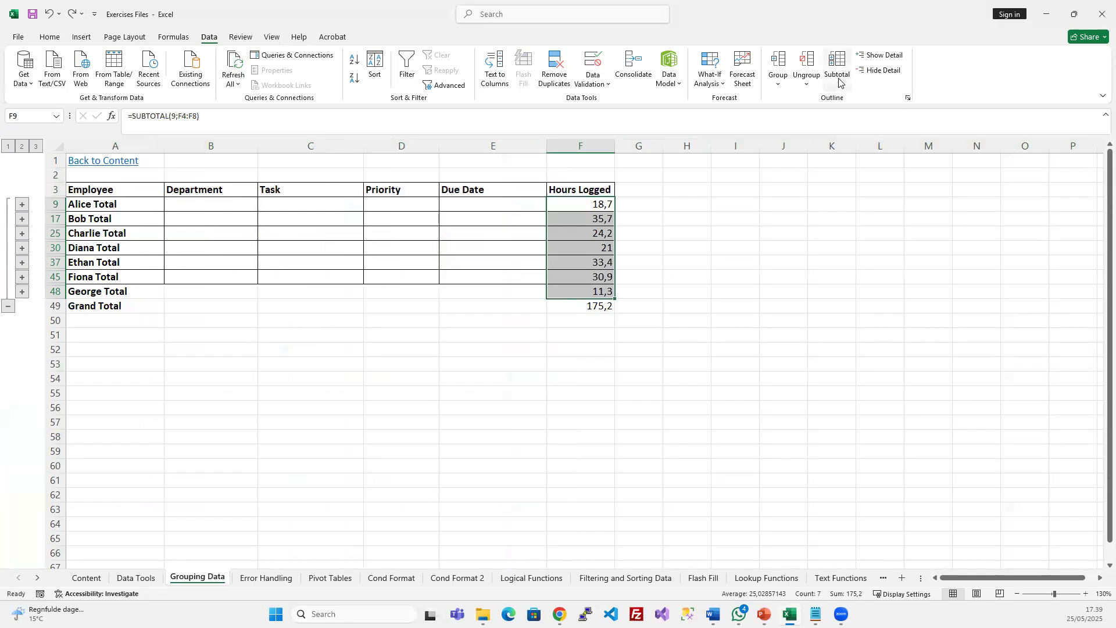
pyautogui.click(908, 98)
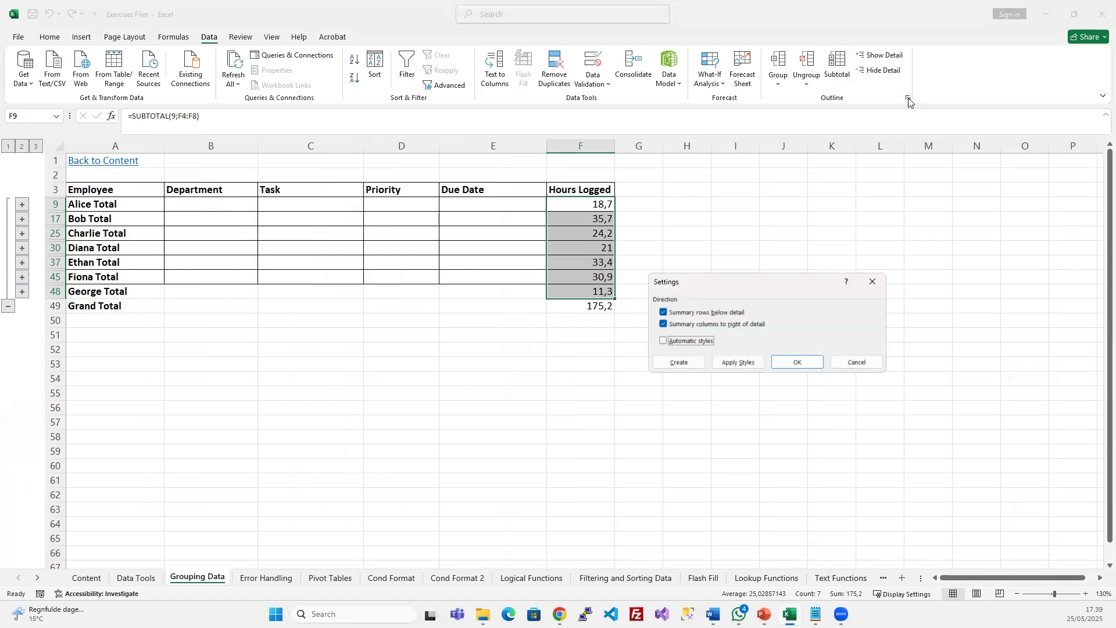
# Switch the outline through levels 3, 2, 1 and 2, ending fully expanded at level 3
pyautogui.click(856, 362)
pyautogui.click(280, 234)
pyautogui.click(36, 146)
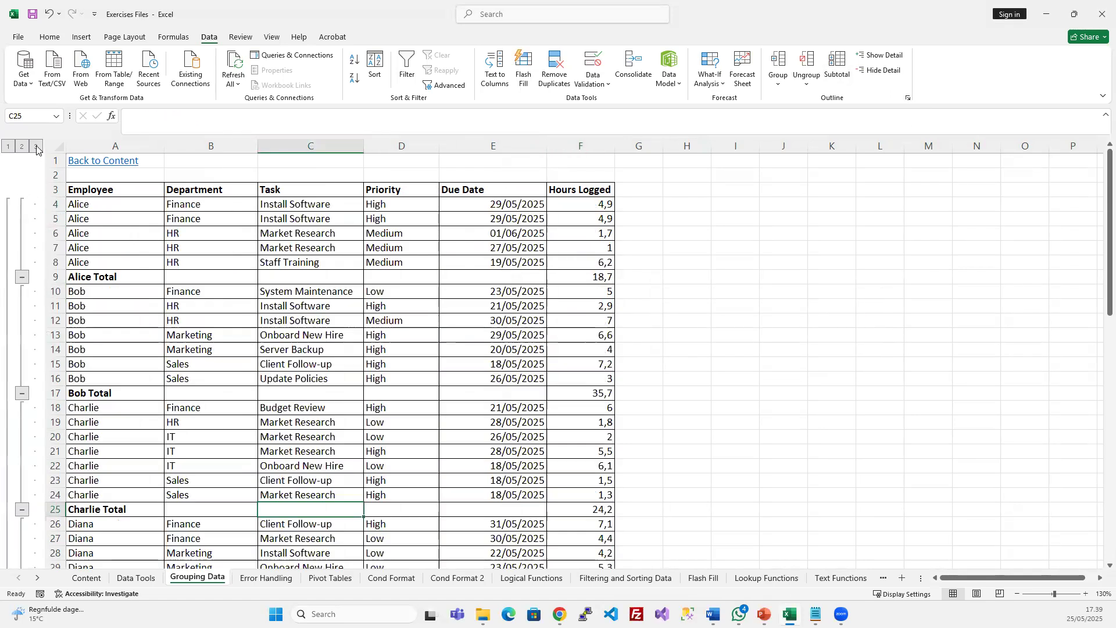
pyautogui.click(23, 148)
pyautogui.click(35, 146)
pyautogui.click(9, 146)
pyautogui.click(24, 146)
pyautogui.click(36, 147)
# Check the Group options list without choosing anything, then select cells E4 and D11
pyautogui.click(332, 273)
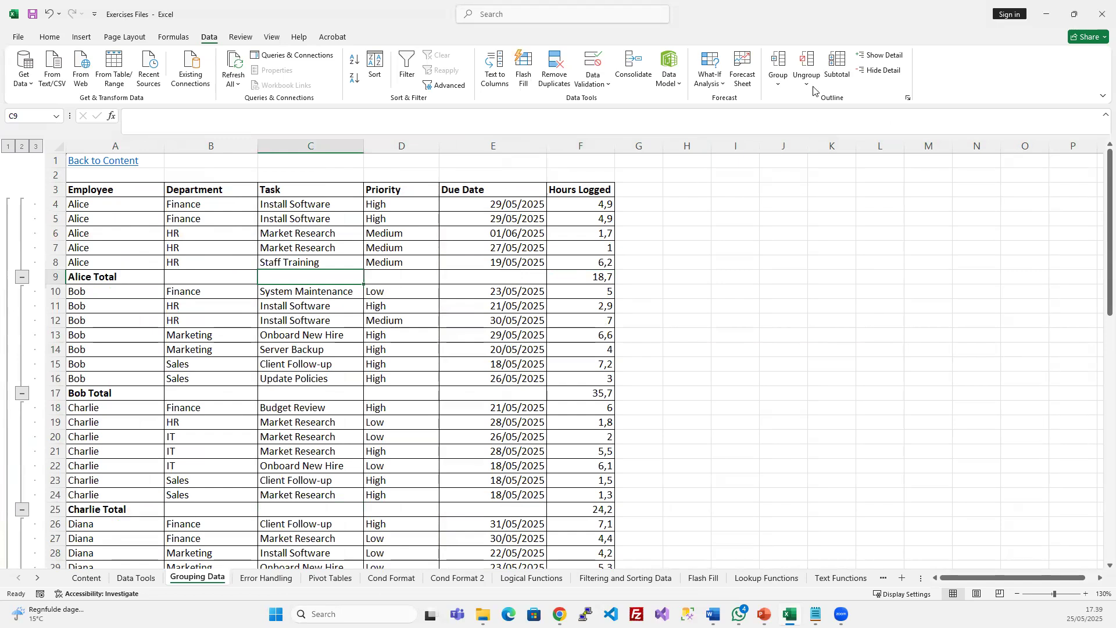
pyautogui.click(778, 87)
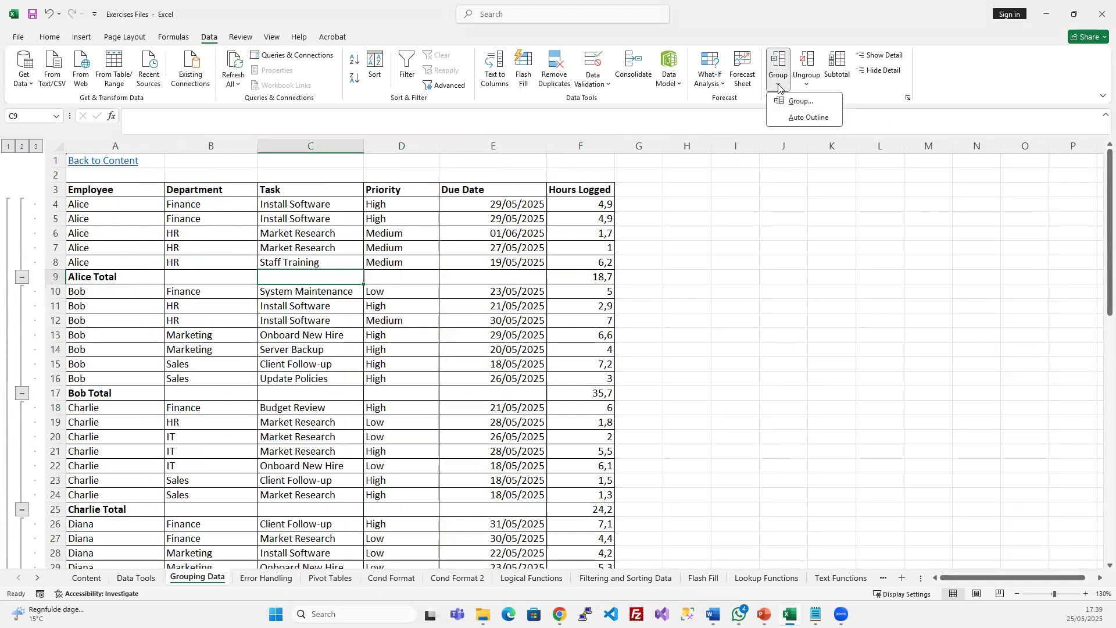
pyautogui.click(466, 321)
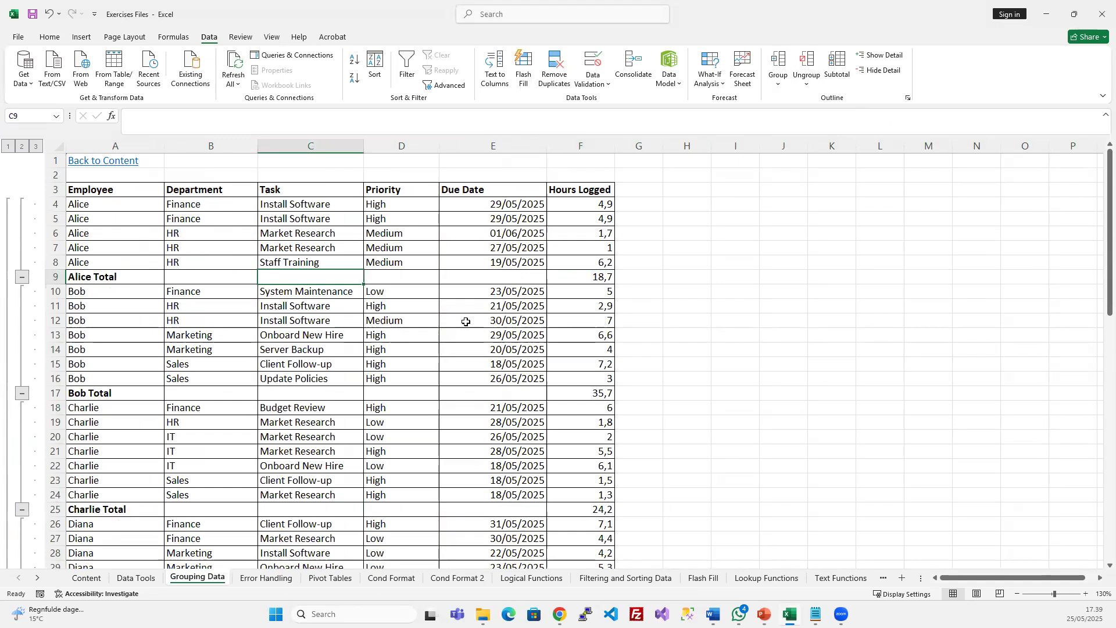
pyautogui.click(516, 205)
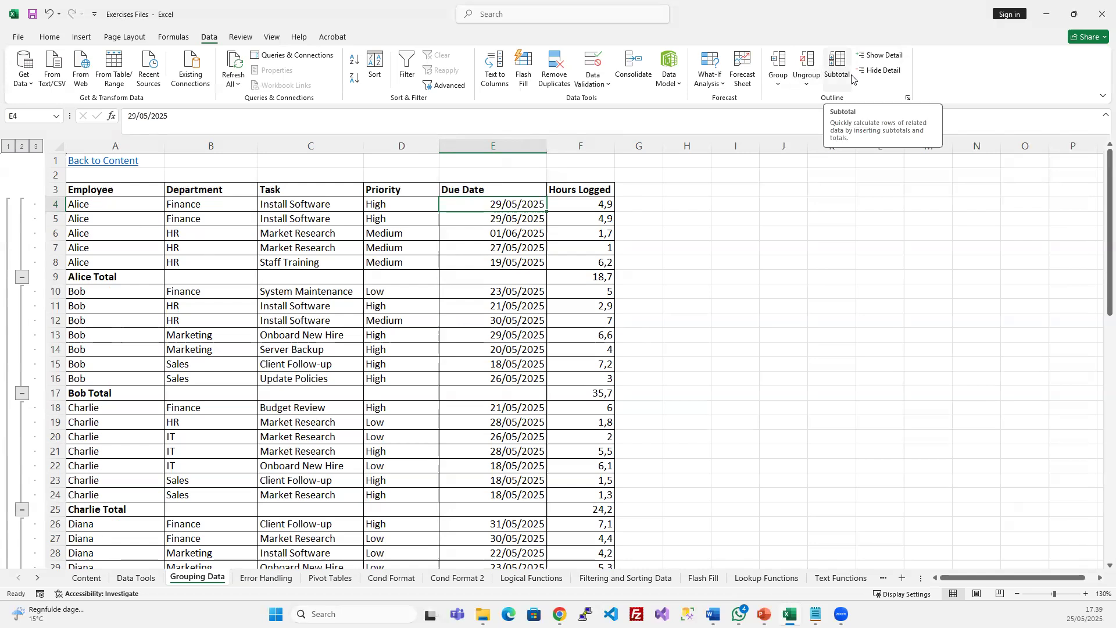
pyautogui.click(401, 300)
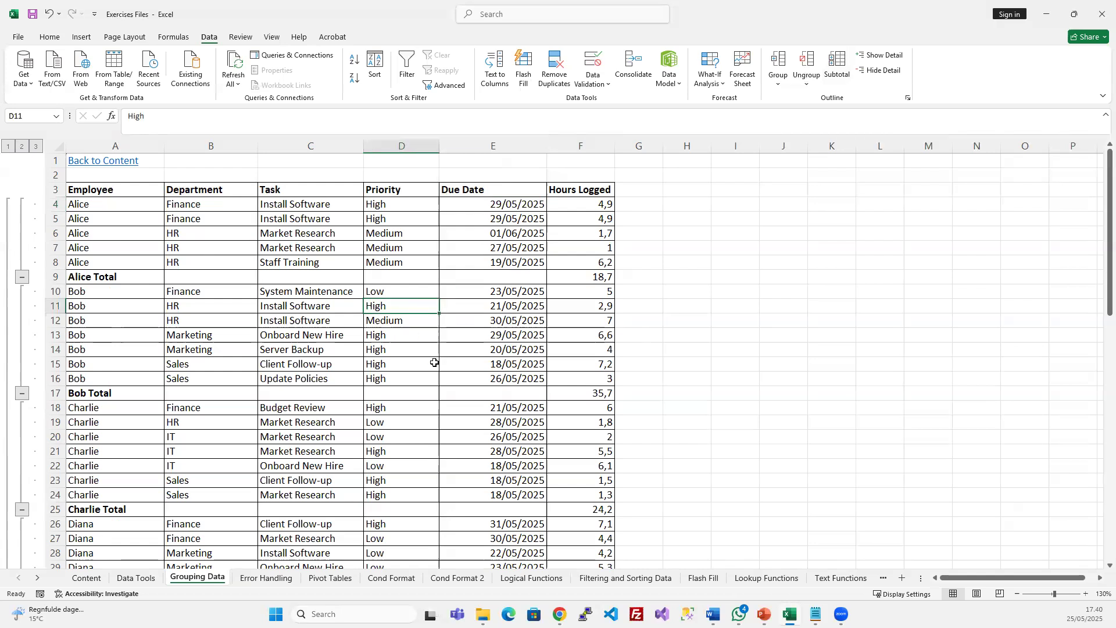
pyautogui.scroll(-9, 433, 361)
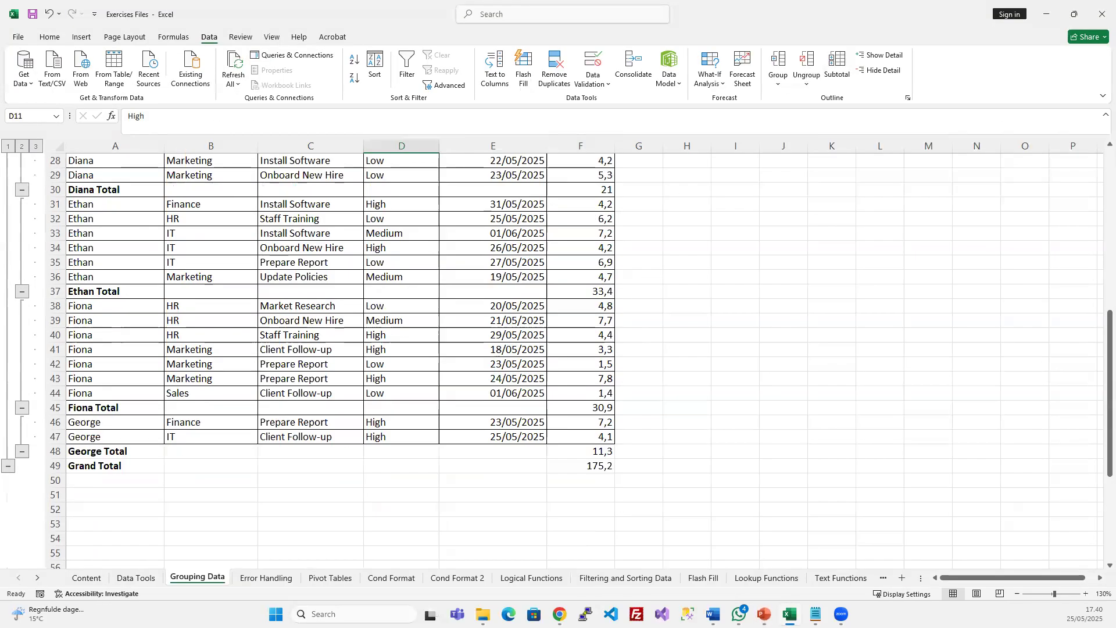
pyautogui.hotkey('alt', 'Tab')
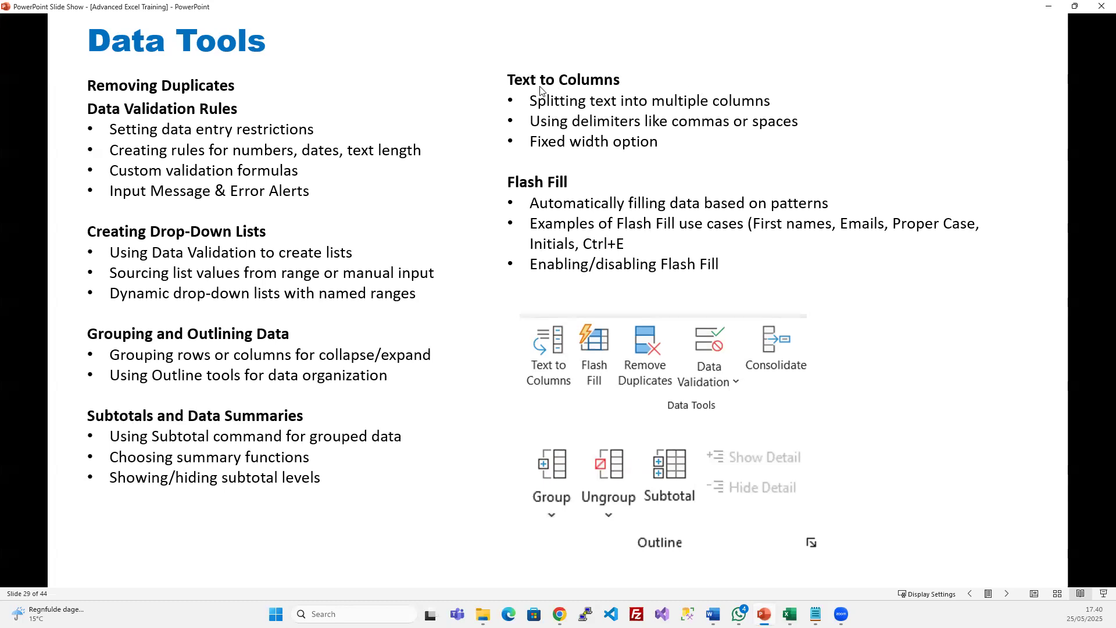
pyautogui.click(1048, 6)
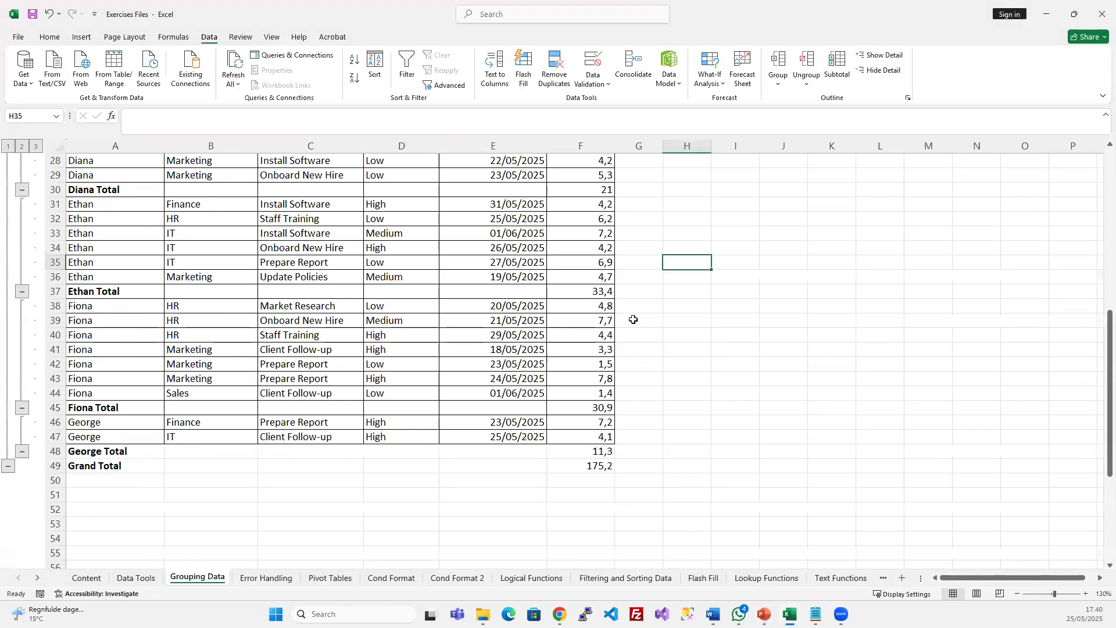
# Clear the entire outline from the worksheet with Ungroup > Clear Outline
pyautogui.scroll(9, 391, 326)
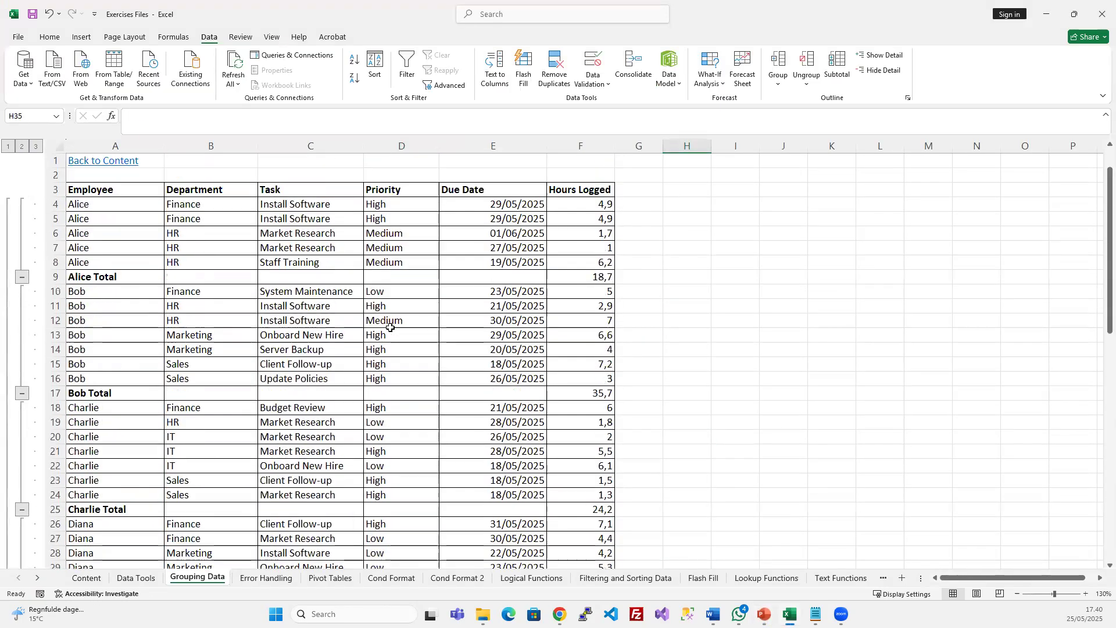
pyautogui.click(271, 291)
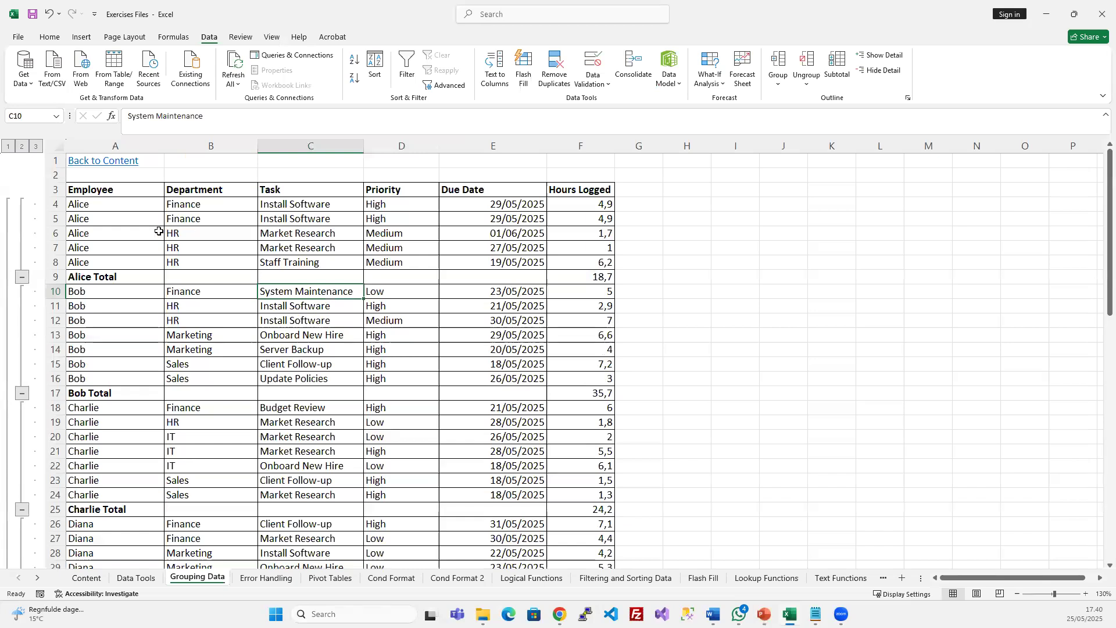
pyautogui.click(58, 146)
pyautogui.click(776, 79)
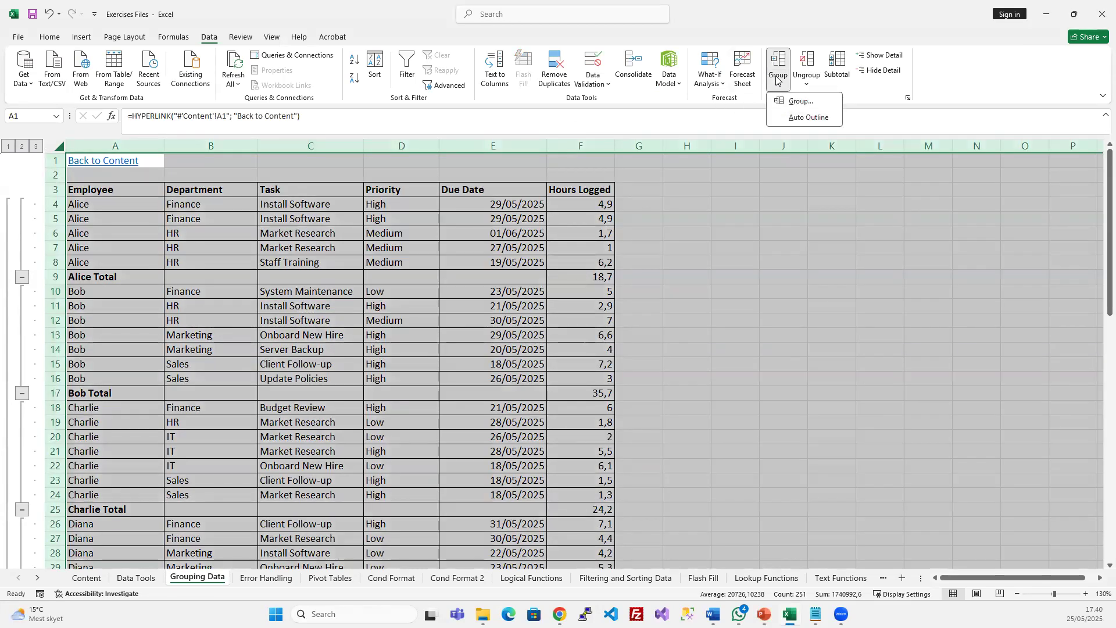
pyautogui.click(809, 61)
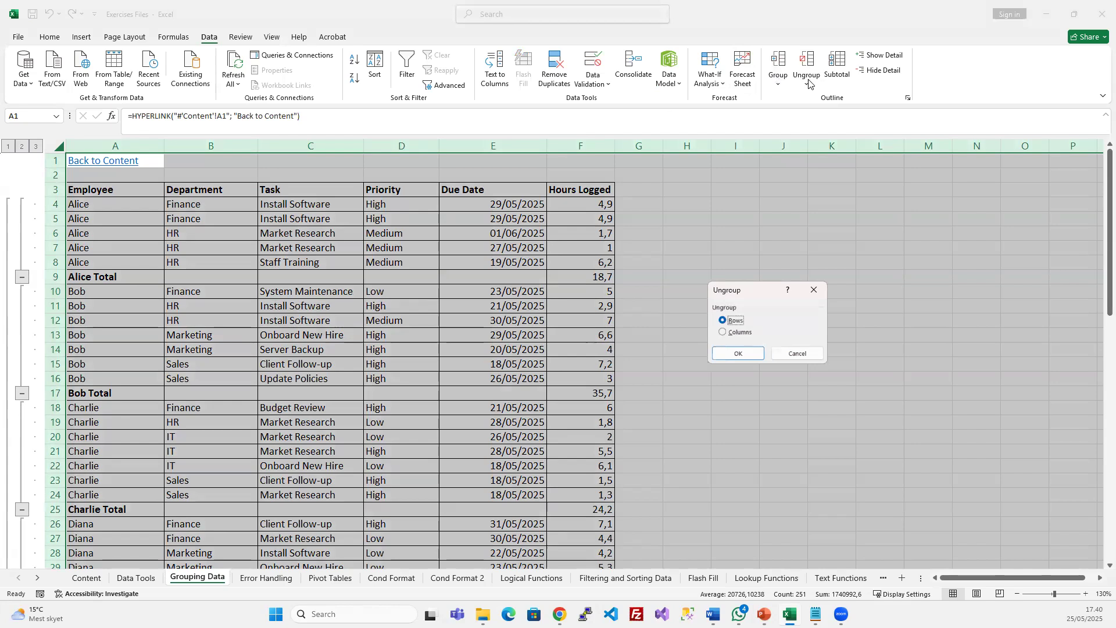
pyautogui.click(799, 353)
pyautogui.click(808, 83)
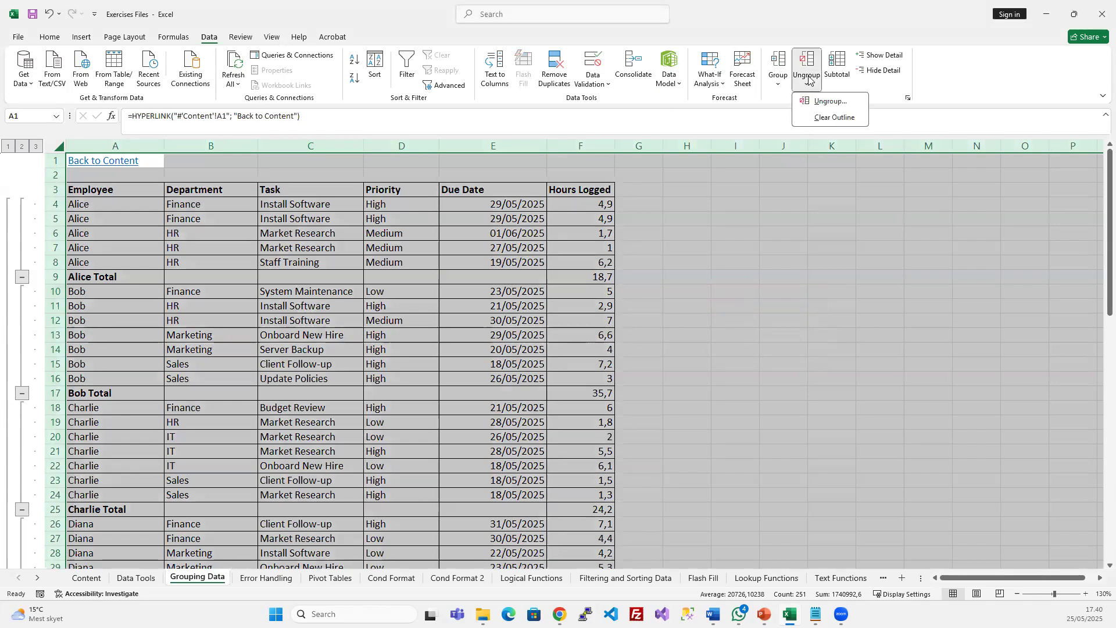
pyautogui.click(837, 114)
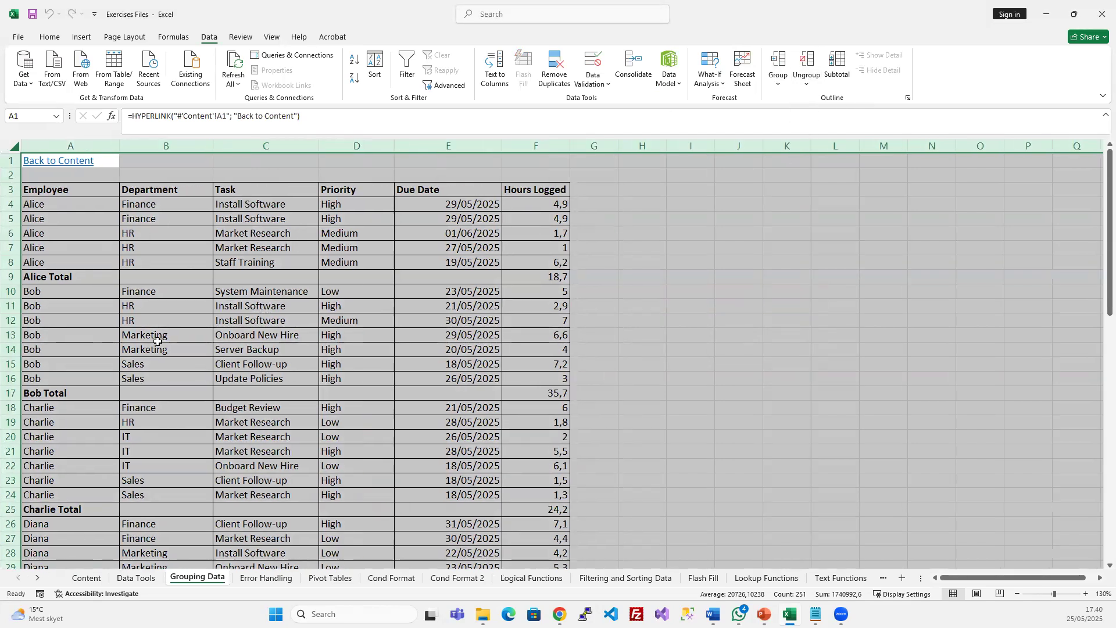
pyautogui.click(216, 363)
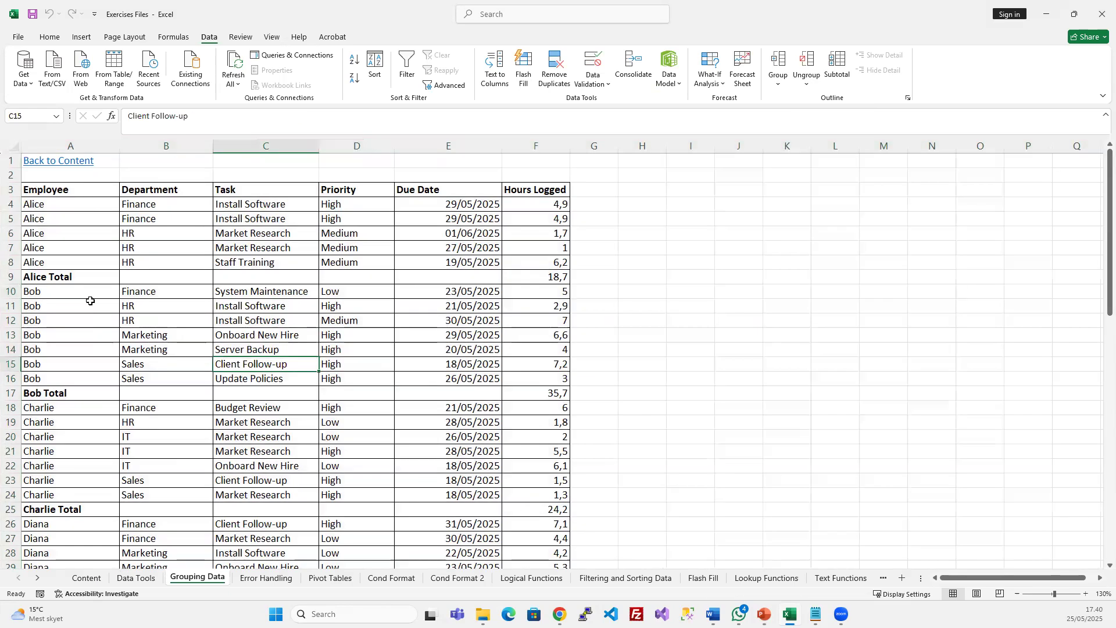
# Delete the Alice, Bob, Charlie and Diana Total rows with Ctrl+minus
pyautogui.click(9, 277)
pyautogui.hotkey('ctrl', '-')
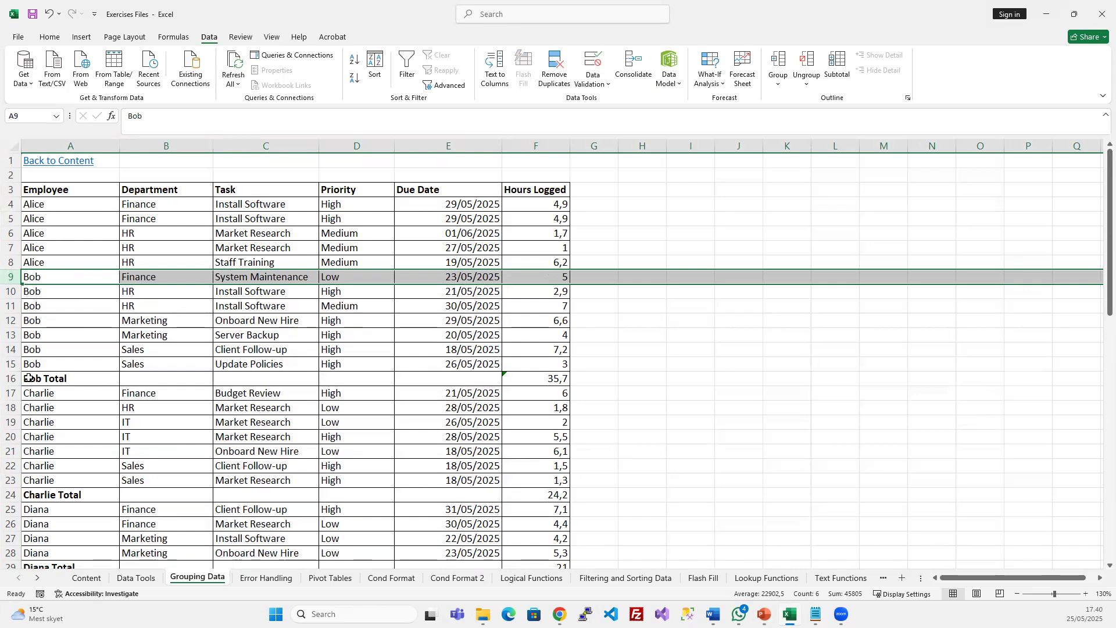
pyautogui.click(10, 378)
pyautogui.hotkey('ctrl', '-')
pyautogui.scroll(-2, 201, 419)
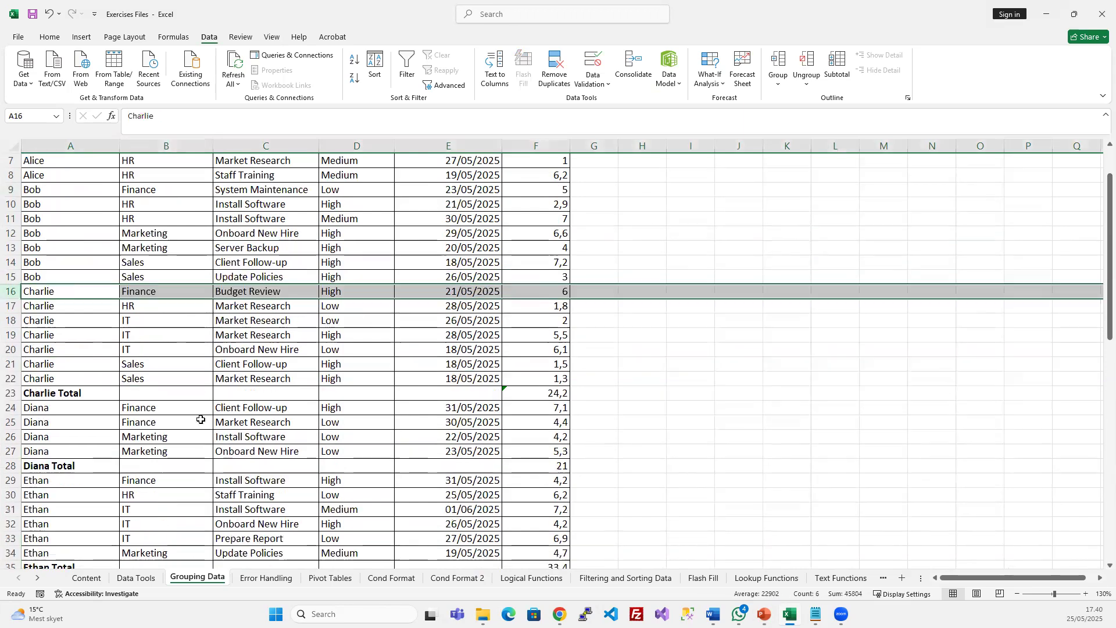
pyautogui.scroll(-3, 200, 419)
pyautogui.click(9, 263)
pyautogui.hotkey('ctrl', '-')
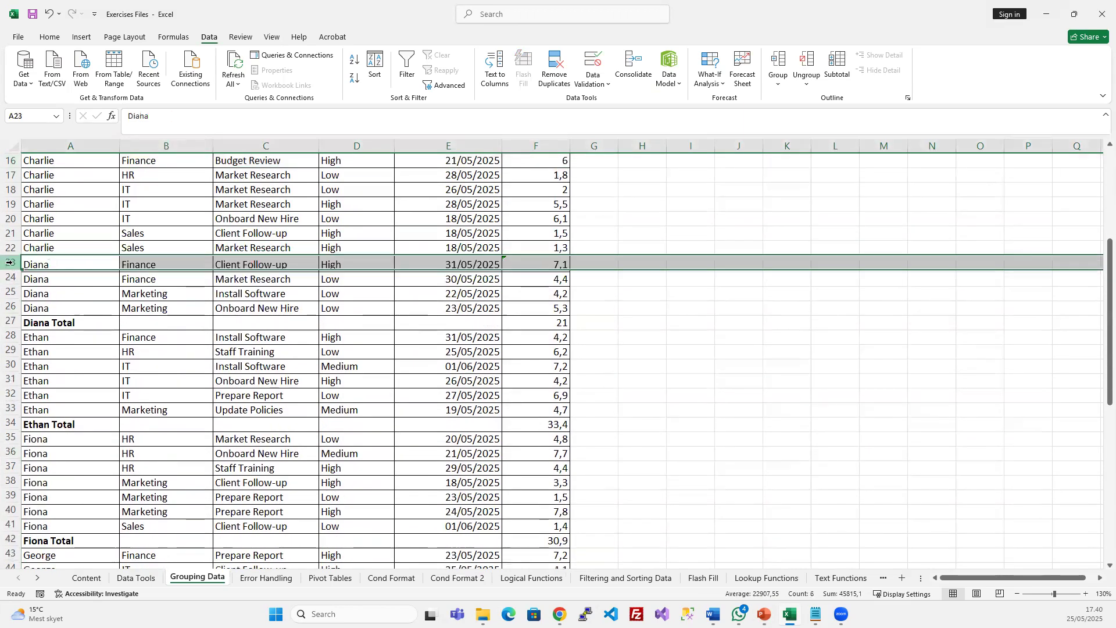
pyautogui.click(10, 321)
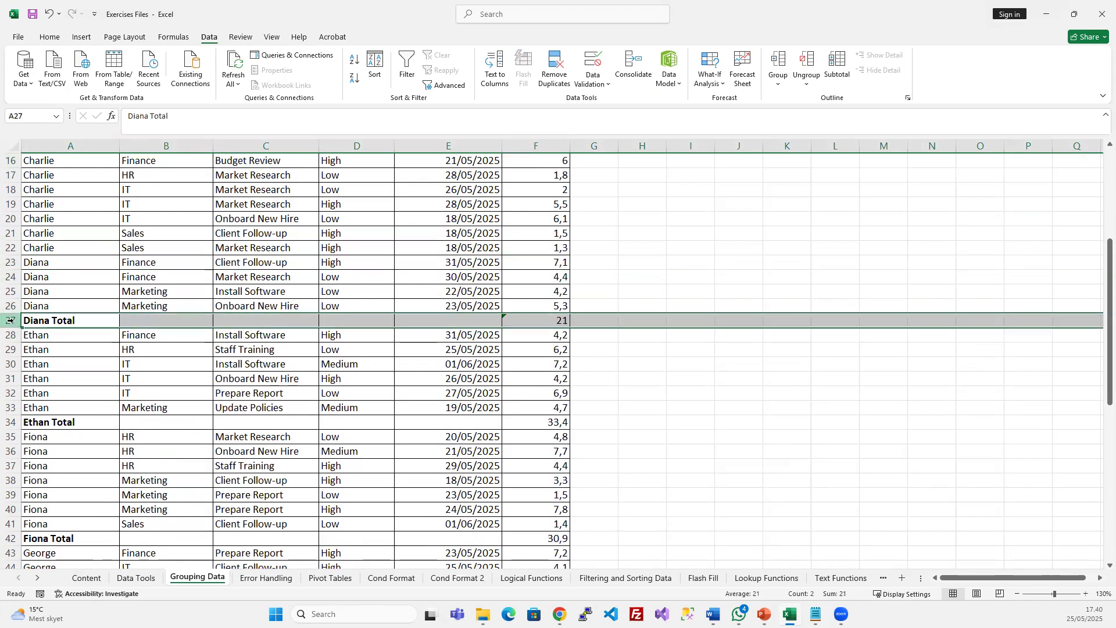
pyautogui.hotkey('ctrl', '-')
# Delete the George Total, Grand Total, Fiona Total and Ethan Total rows
pyautogui.scroll(-5, 273, 394)
pyautogui.scroll(1, 45, 390)
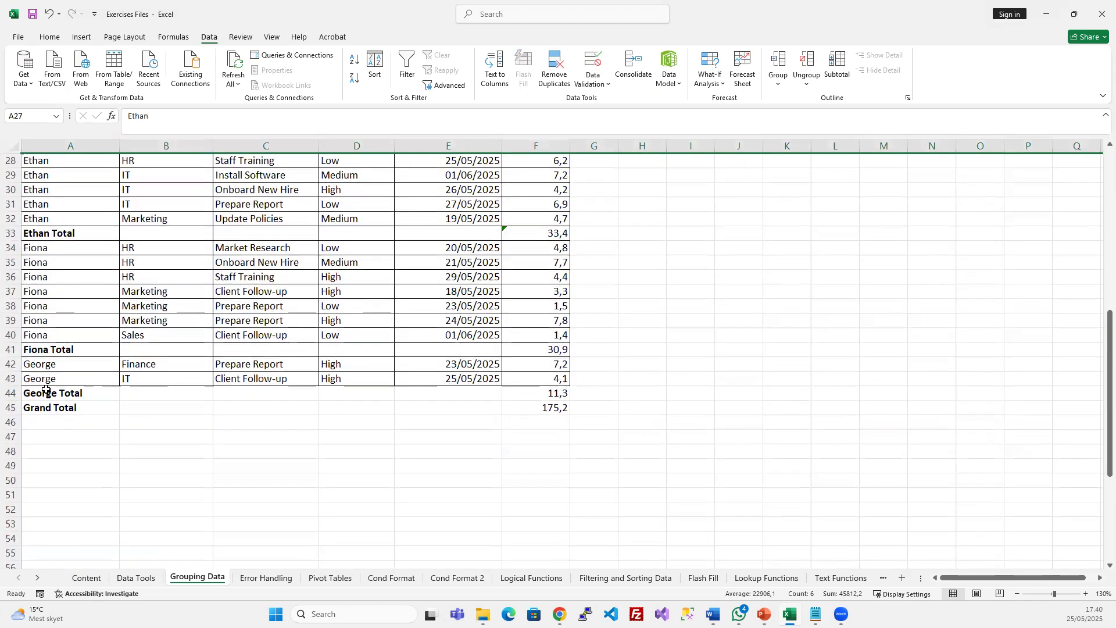
pyautogui.moveTo(10, 393); pyautogui.dragTo(9, 408)
pyautogui.hotkey('ctrl', '-')
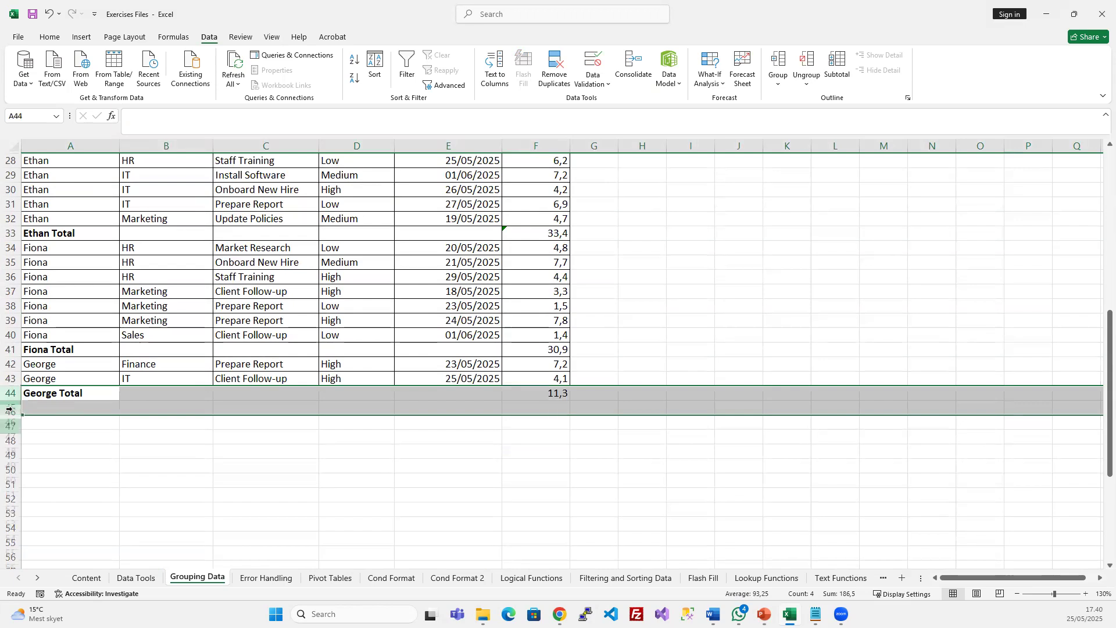
pyautogui.click(9, 349)
pyautogui.hotkey('ctrl', '-')
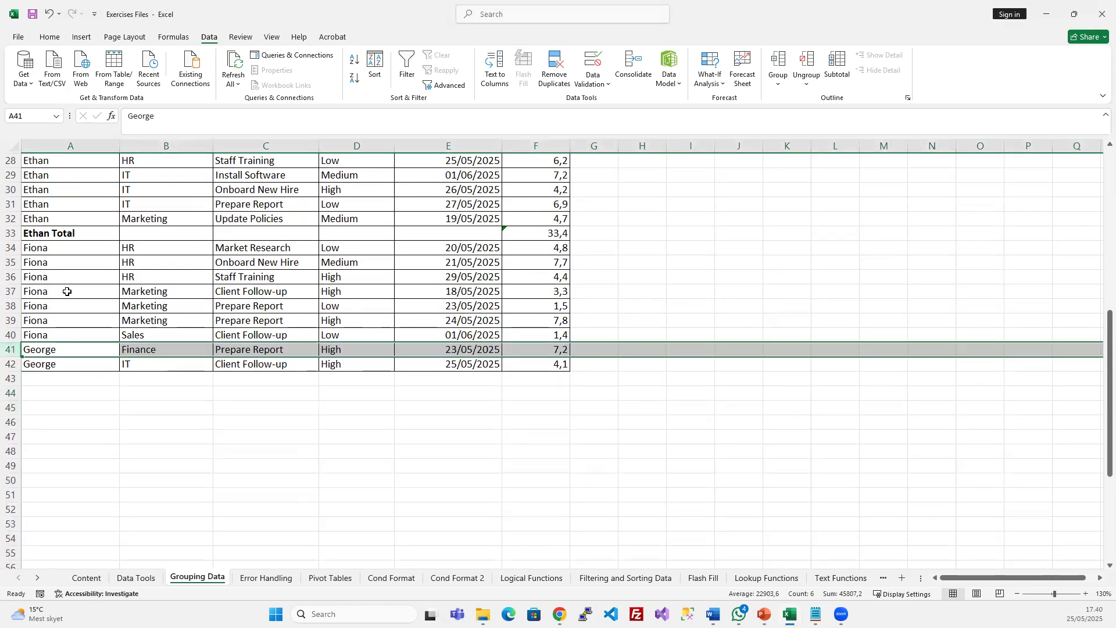
pyautogui.click(10, 232)
pyautogui.hotkey('ctrl', '-')
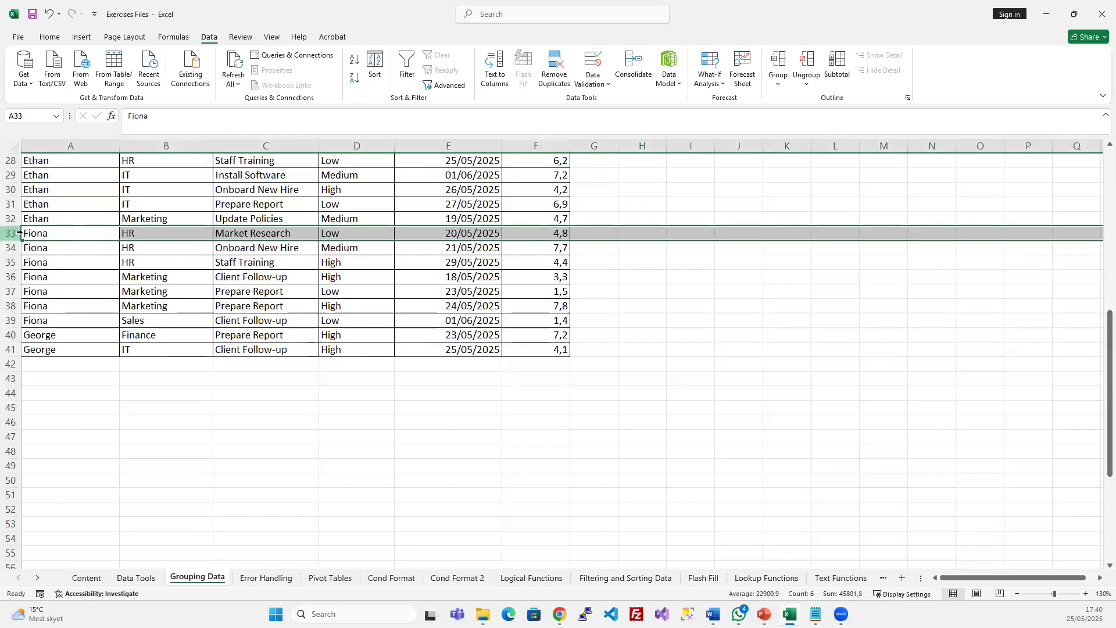
pyautogui.scroll(8, 55, 292)
pyautogui.scroll(1, 55, 292)
pyautogui.scroll(-9, 152, 343)
pyautogui.scroll(9, 151, 347)
pyautogui.click(274, 273)
pyautogui.hotkey('ctrl', 'Right')
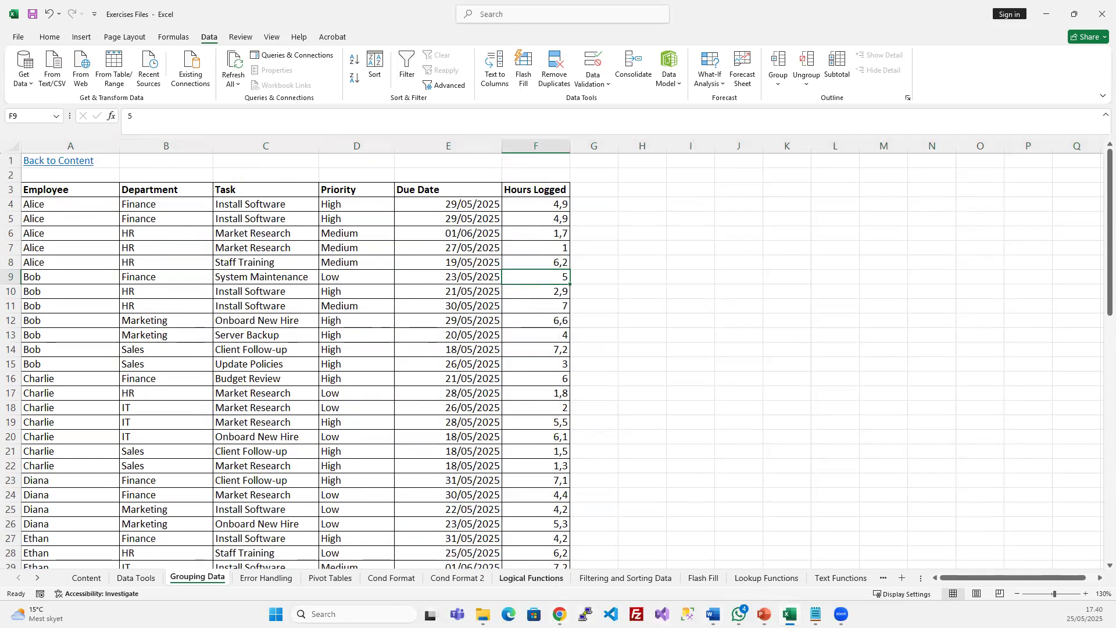
# Copy the Task column C3:C41 and paste it into column H at H3
pyautogui.click(295, 235)
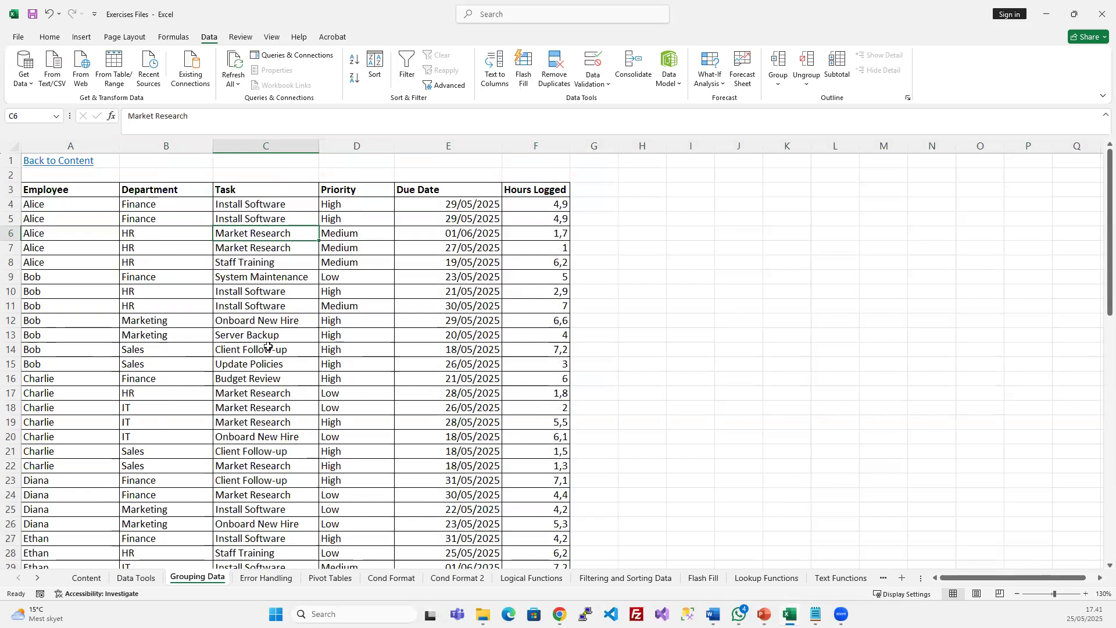
pyautogui.click(263, 194)
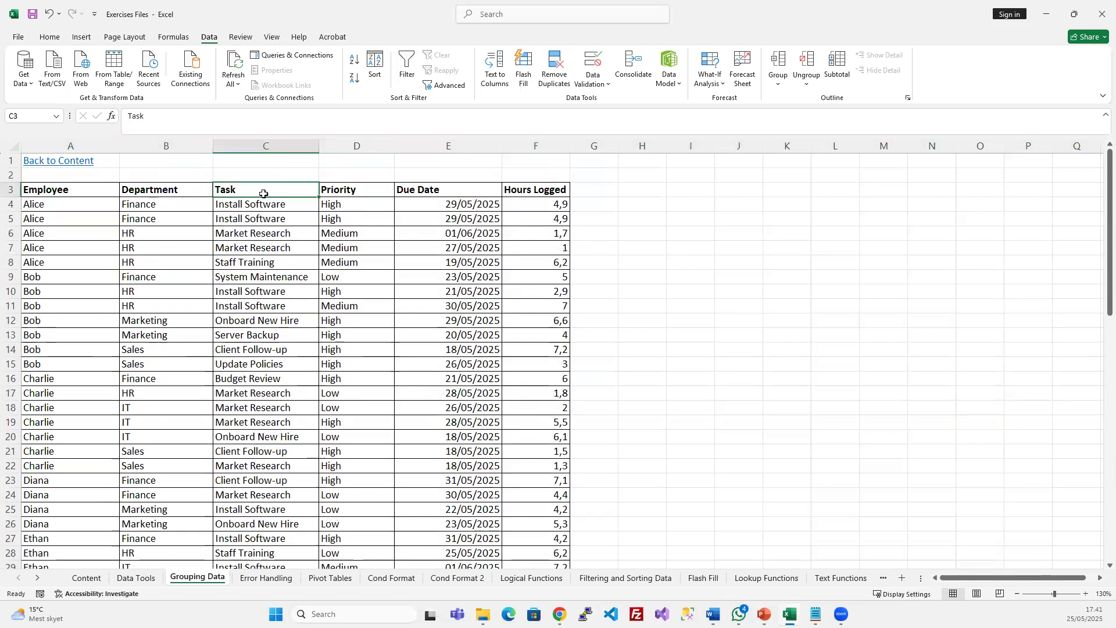
pyautogui.hotkey('ctrl', 'shift', 'Down')
pyautogui.scroll(-2, 279, 316)
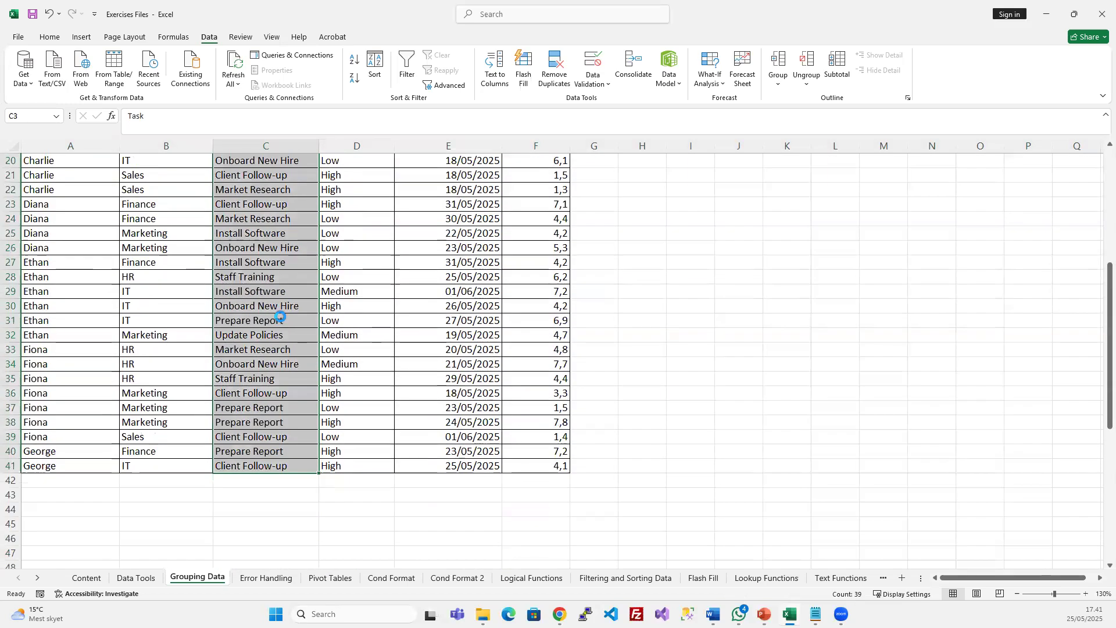
pyautogui.scroll(7, 280, 317)
pyautogui.hotkey('ctrl', 'c')
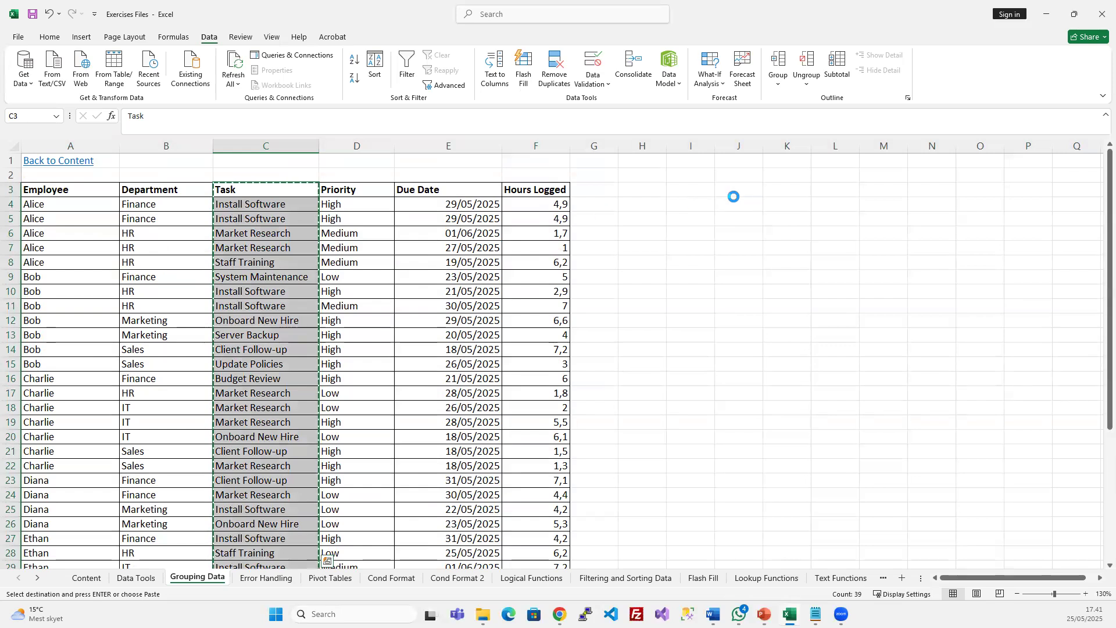
pyautogui.click(650, 189)
pyautogui.hotkey('ctrl', 'v')
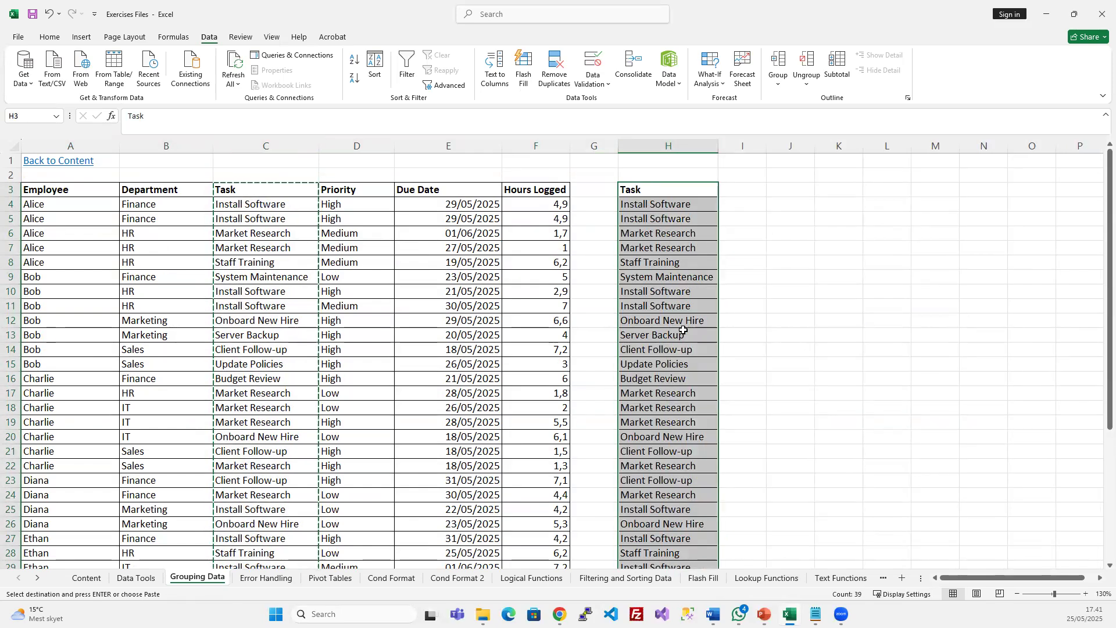
# Try a manual split of H4, placing 'Install' in I4 and 'Software' in J4
pyautogui.doubleClick(642, 217)
pyautogui.click(642, 204)
pyautogui.doubleClick(641, 203)
pyautogui.doubleClick(641, 204)
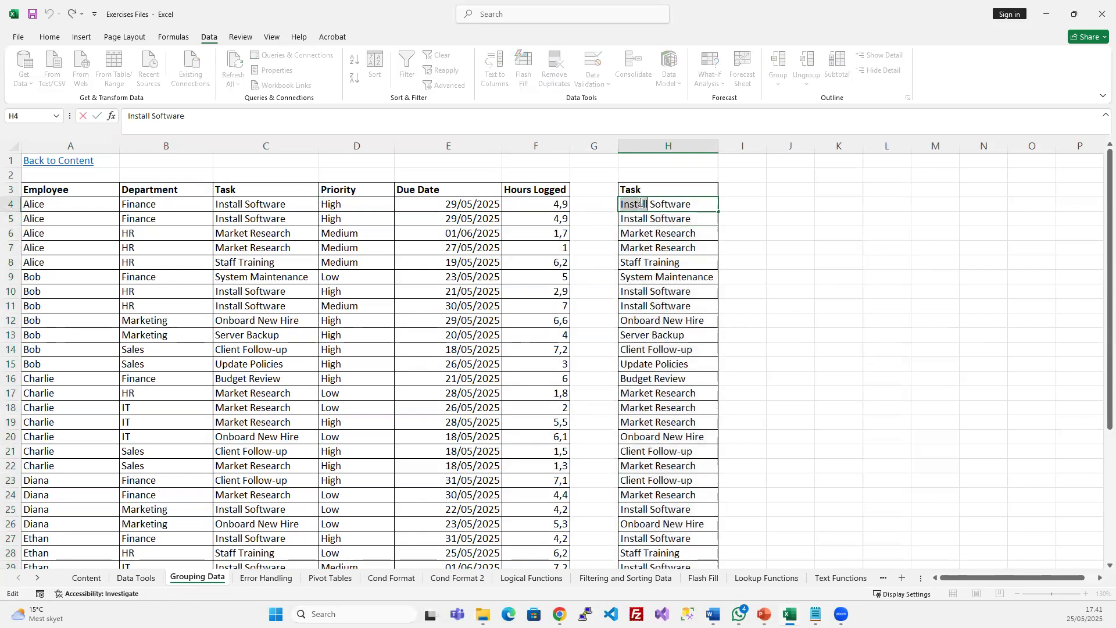
pyautogui.hotkey('ctrl', 'c')
pyautogui.press('Escape')
pyautogui.click(736, 205)
pyautogui.hotkey('ctrl', 'v')
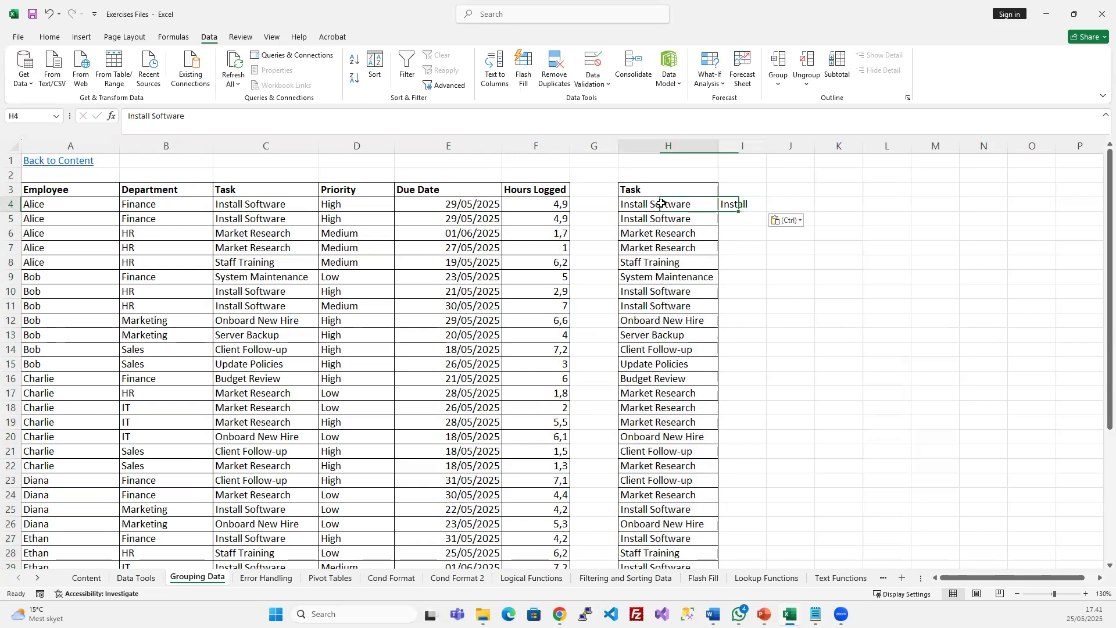
pyautogui.doubleClick(661, 203)
pyautogui.press('Escape')
pyautogui.click(791, 202)
pyautogui.hotkey('ctrl', 'v')
pyautogui.click(671, 291)
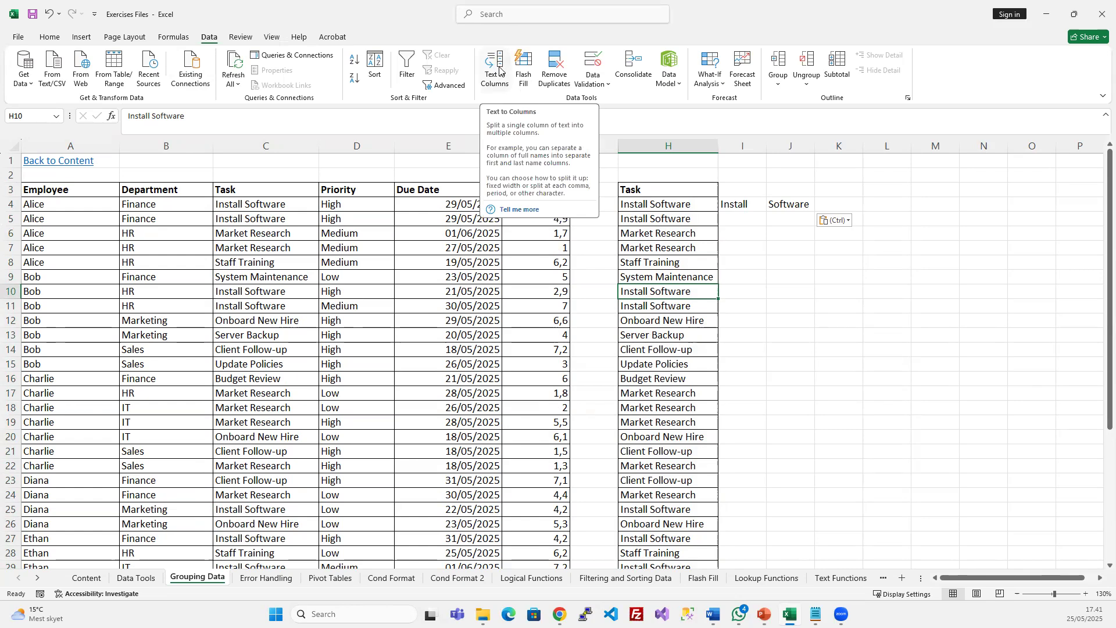
# Clear the trial words from columns I to K and select the copied range H3:H41
pyautogui.click(668, 262)
pyautogui.moveTo(744, 145); pyautogui.dragTo(820, 144)
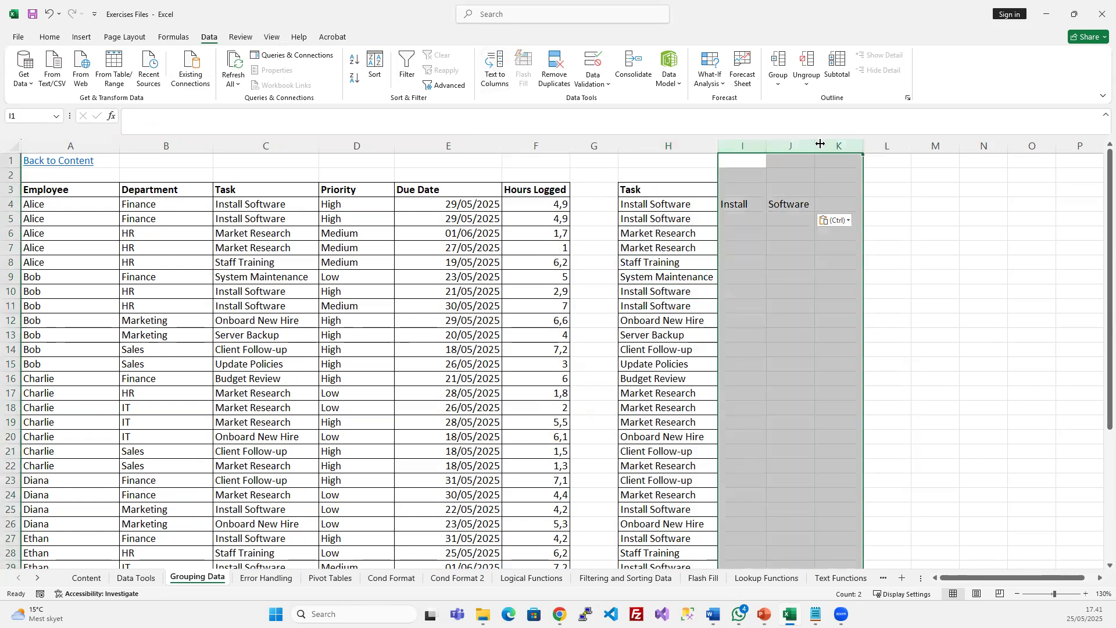
pyautogui.press('Delete')
pyautogui.click(683, 192)
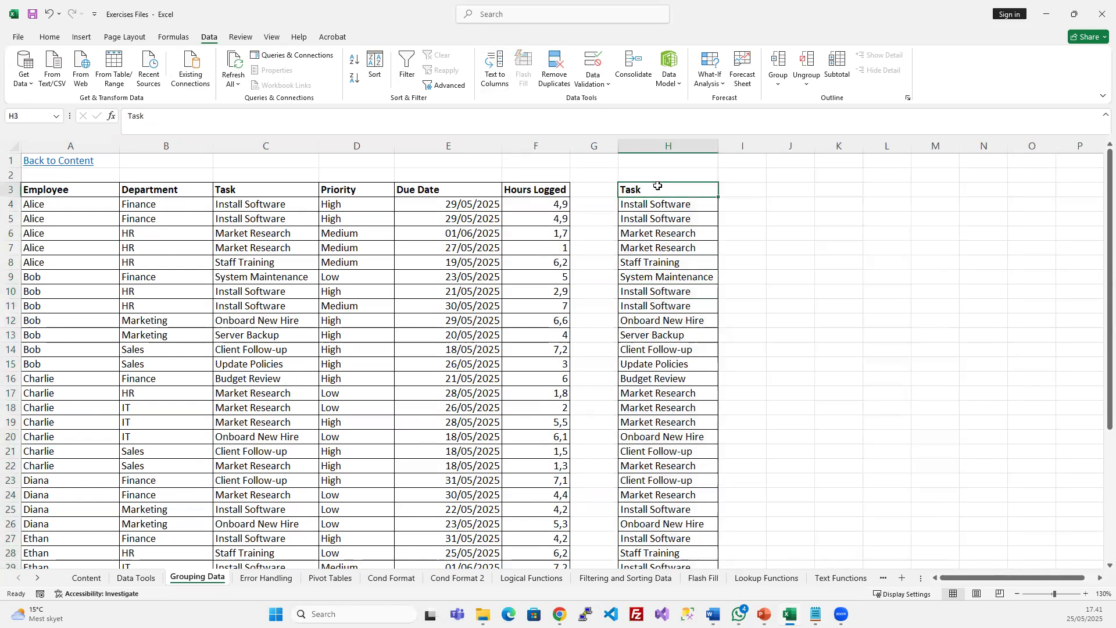
pyautogui.hotkey('ctrl', 'shift', 'Down')
pyautogui.scroll(5, 688, 348)
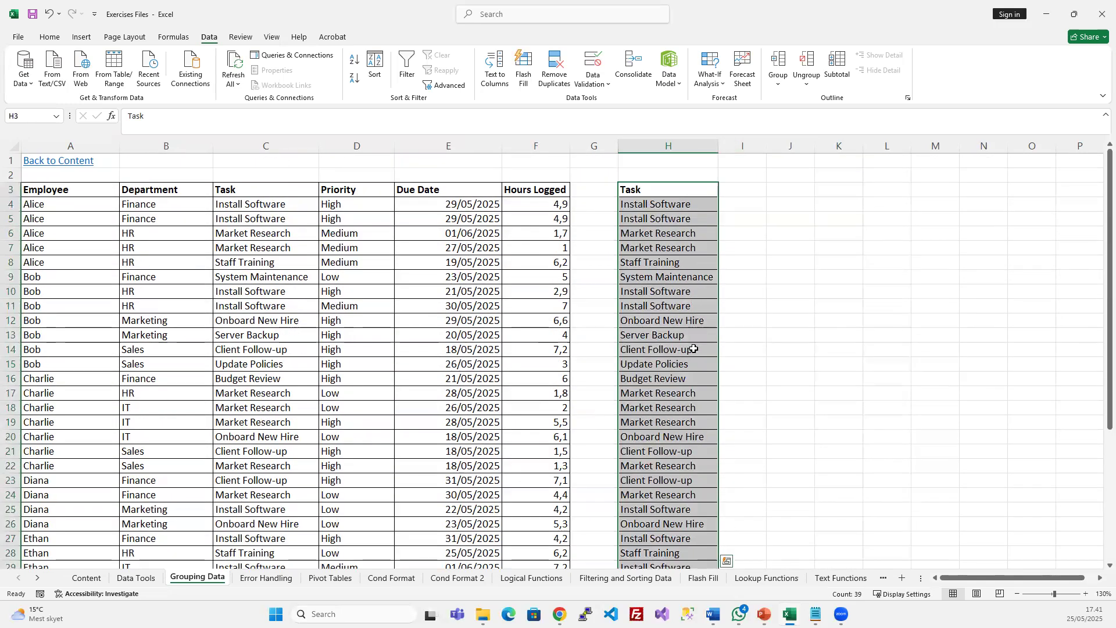
# Launch Text to Columns on the copied Task column and continue with Delimited splitting
pyautogui.click(493, 63)
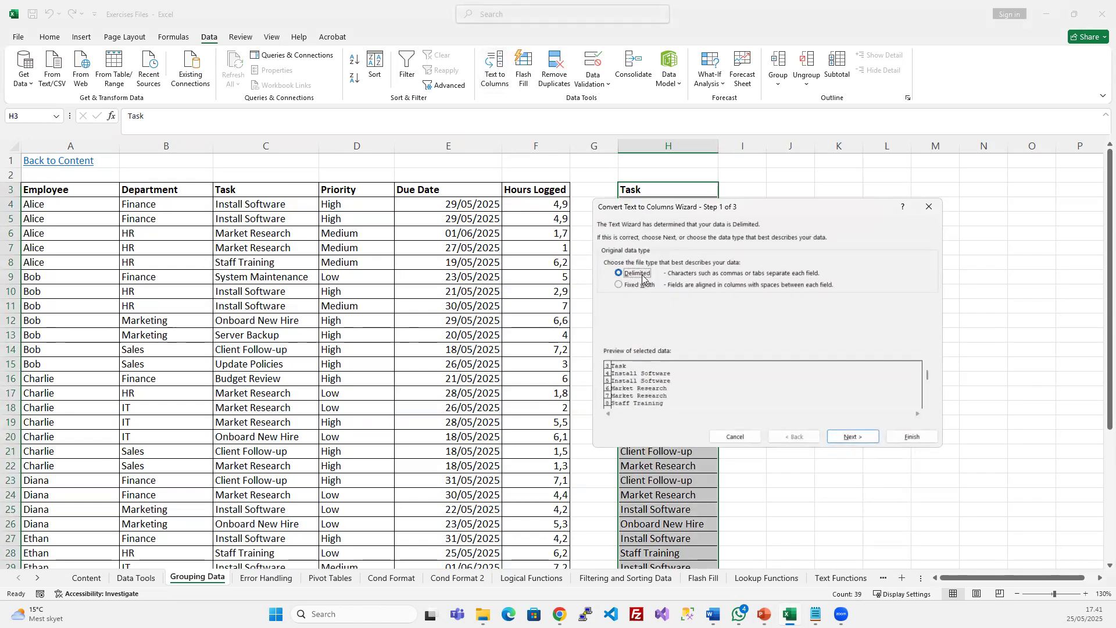
pyautogui.moveTo(700, 206); pyautogui.dragTo(659, 216)
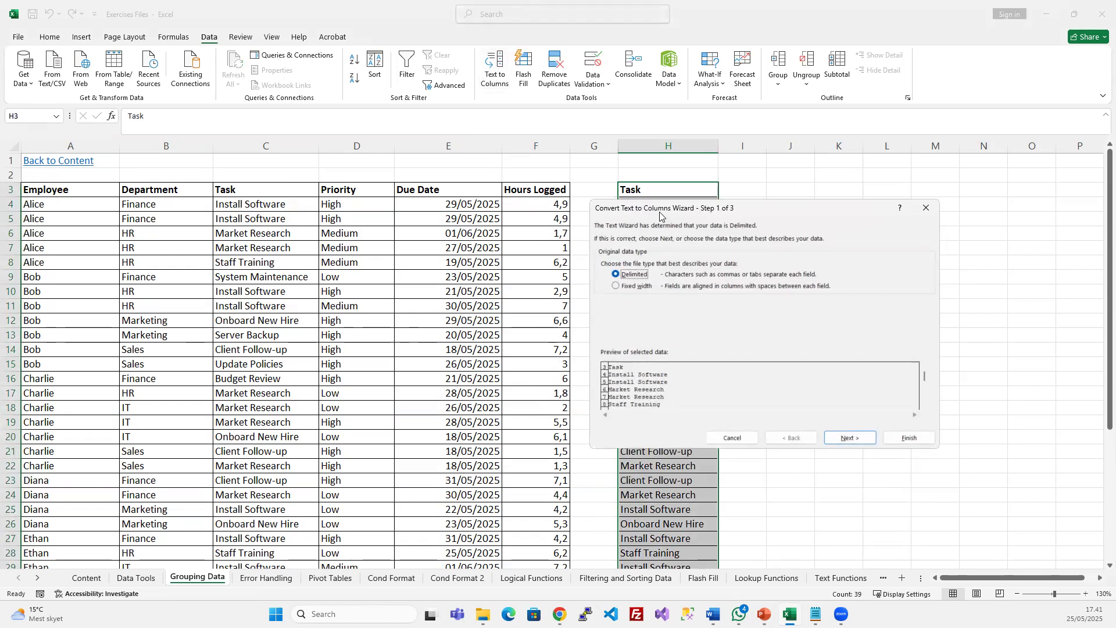
pyautogui.moveTo(278, 152); pyautogui.dragTo(280, 153)
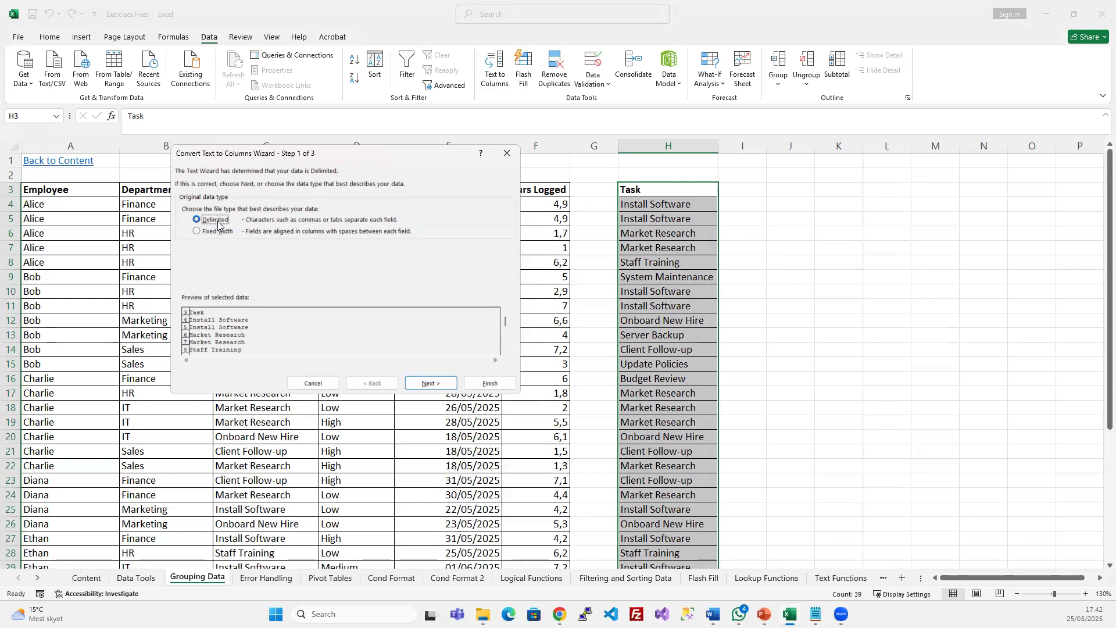
pyautogui.click(197, 233)
pyautogui.click(197, 220)
pyautogui.click(415, 382)
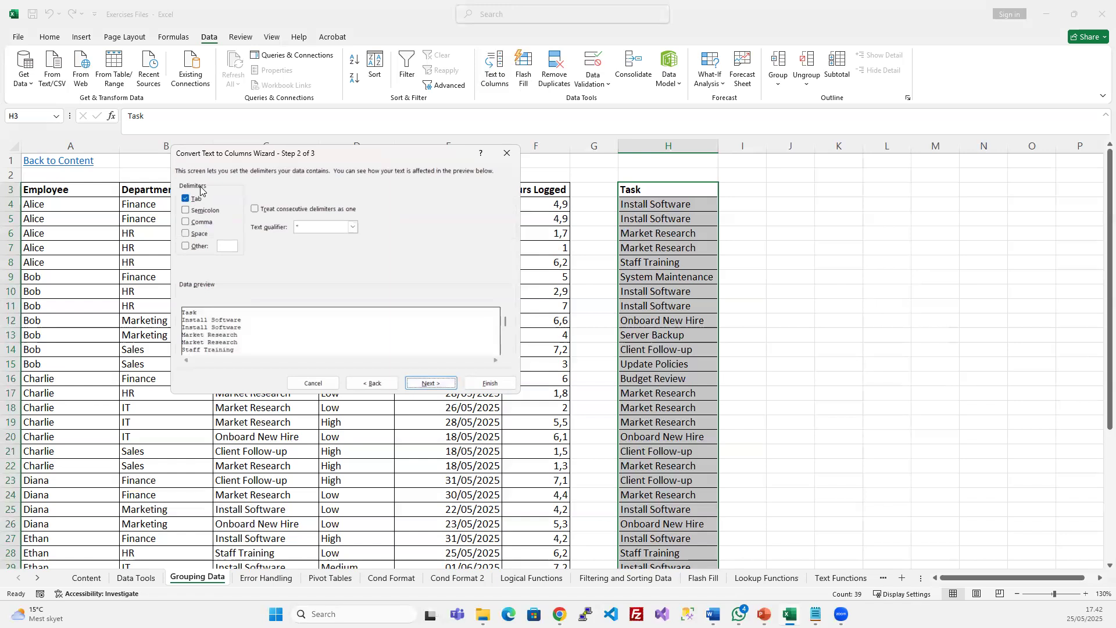
# Use Space instead of Tab as the delimiter and finish splitting the Task words
pyautogui.click(186, 199)
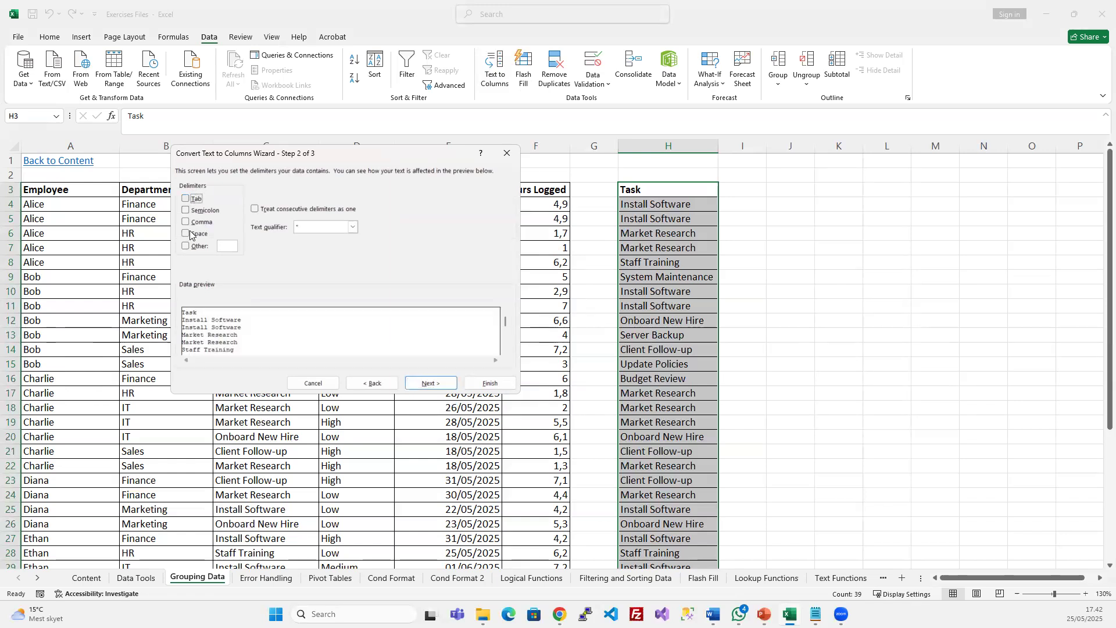
pyautogui.click(189, 234)
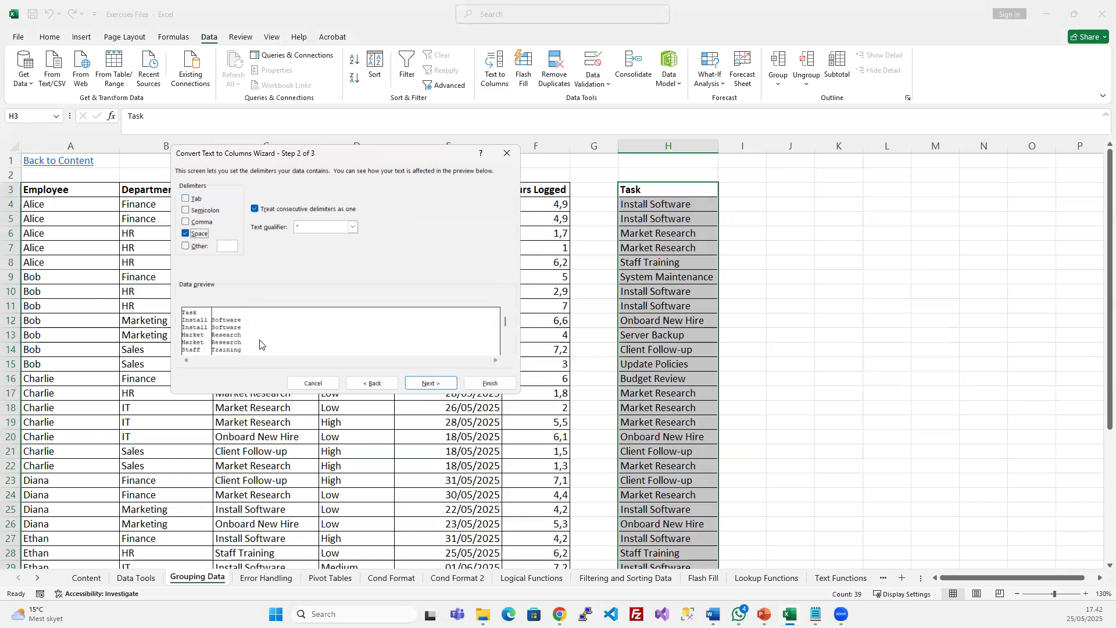
pyautogui.click(438, 385)
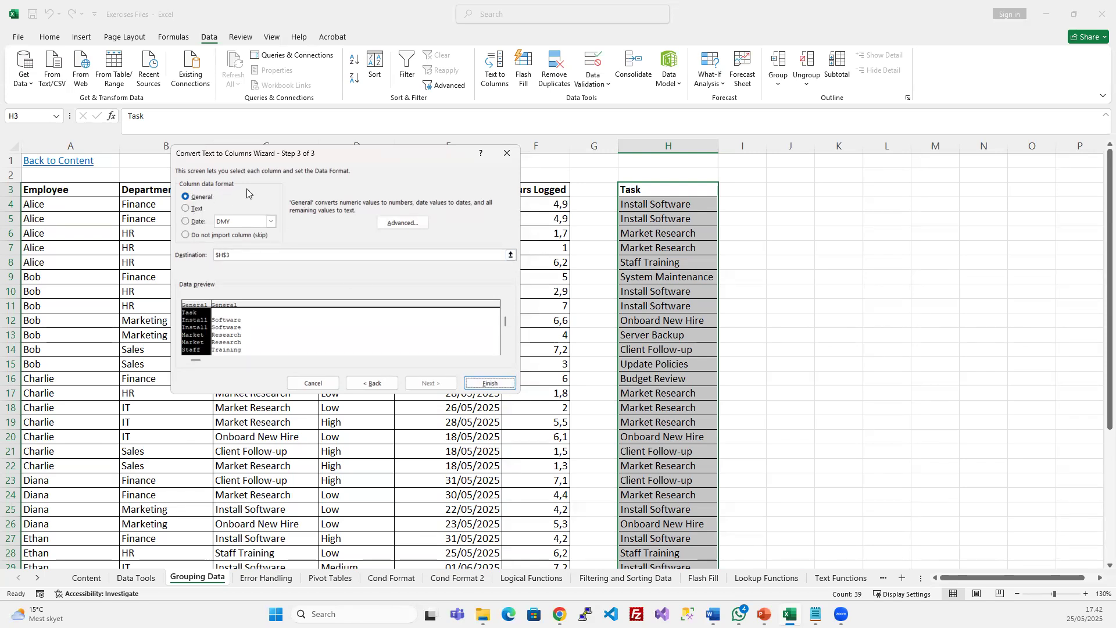
pyautogui.click(487, 383)
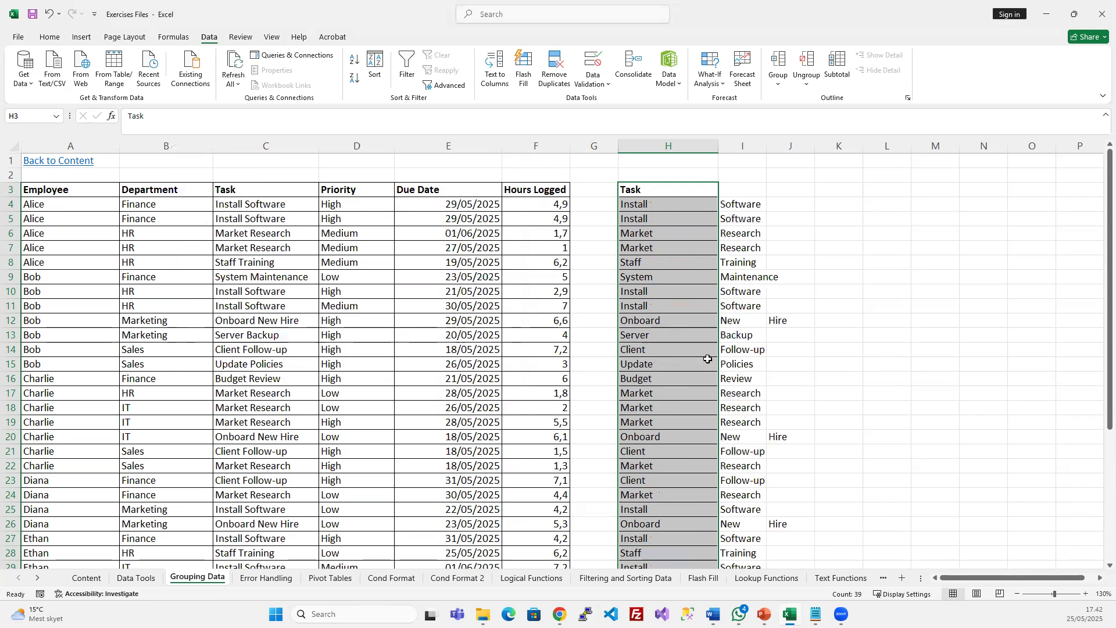
# Review the split words, such as Install/Software in row 5 and Onboard/New/Hire in row 12
pyautogui.click(726, 363)
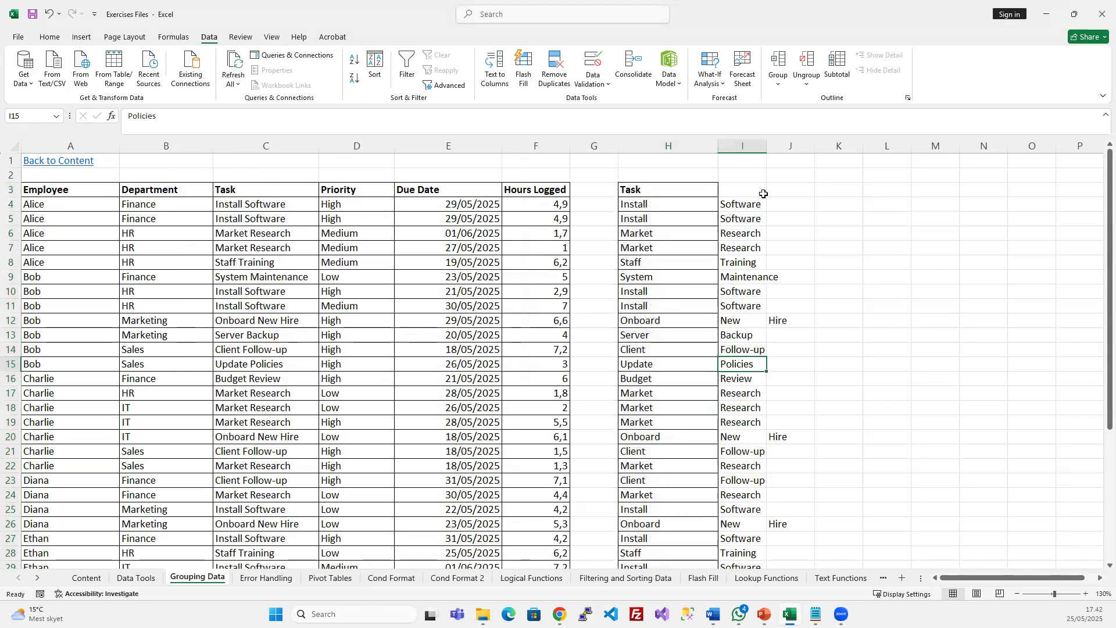
pyautogui.doubleClick(766, 146)
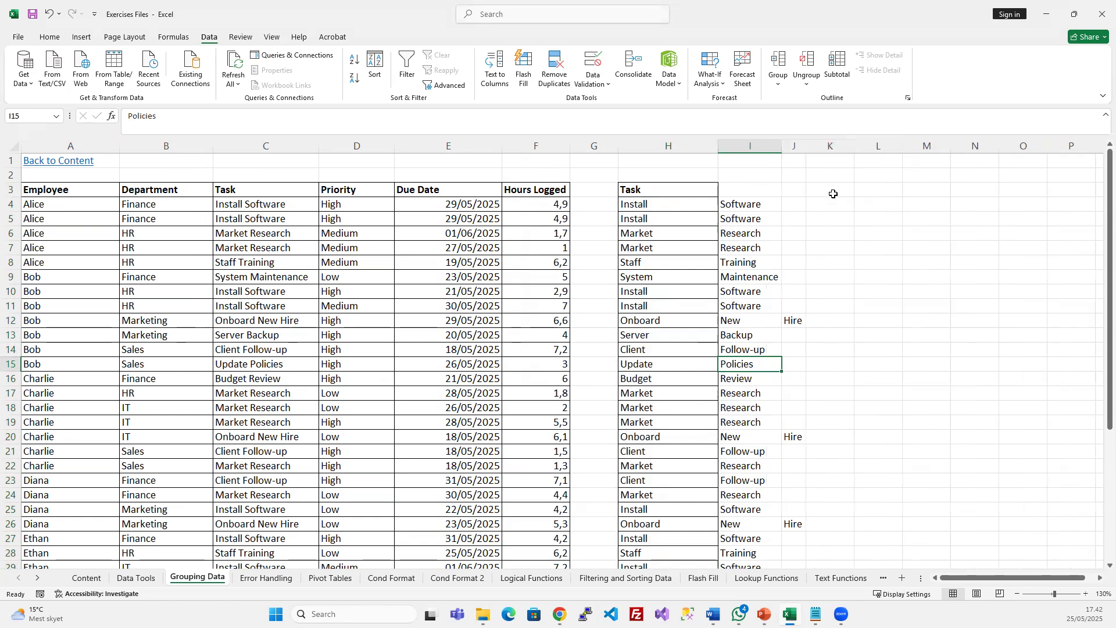
pyautogui.click(826, 336)
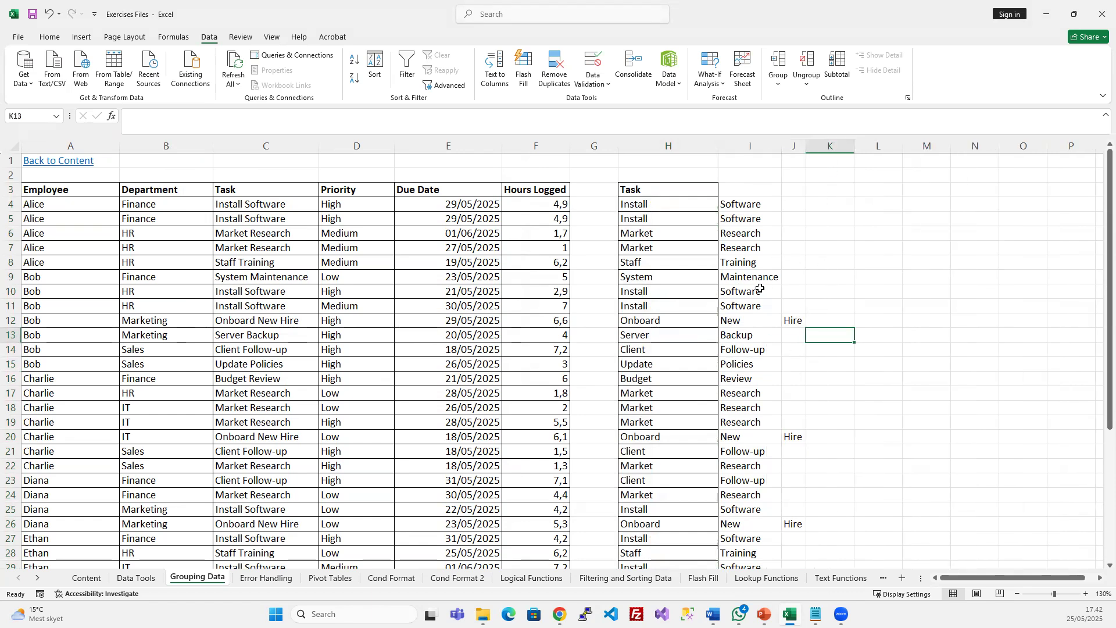
pyautogui.click(676, 216)
pyautogui.click(727, 219)
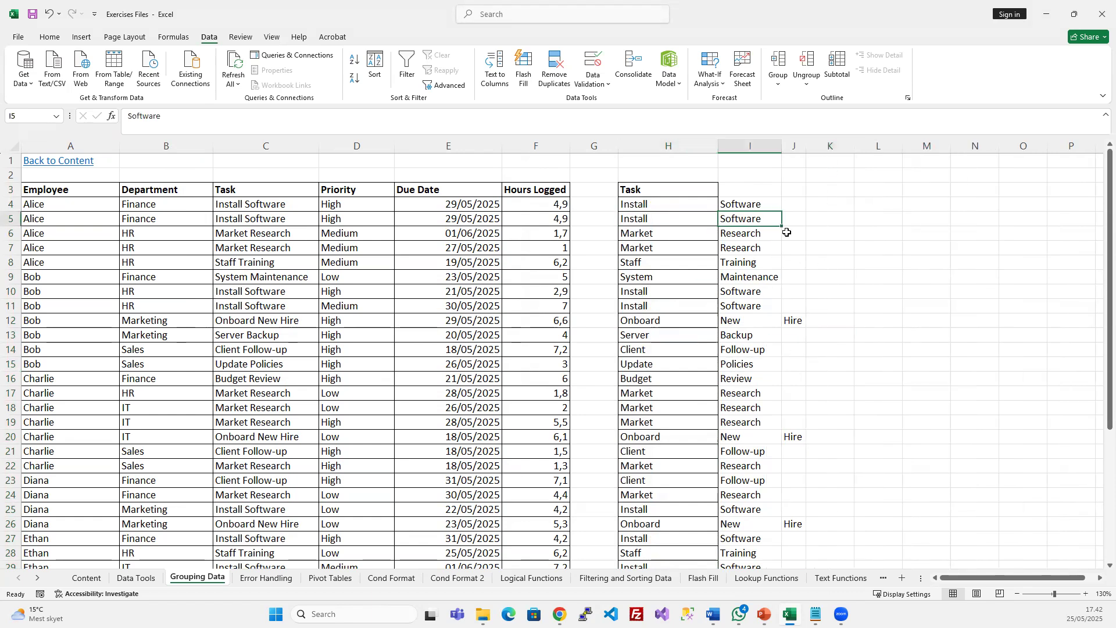
pyautogui.moveTo(805, 323); pyautogui.dragTo(247, 320)
pyautogui.click(225, 321)
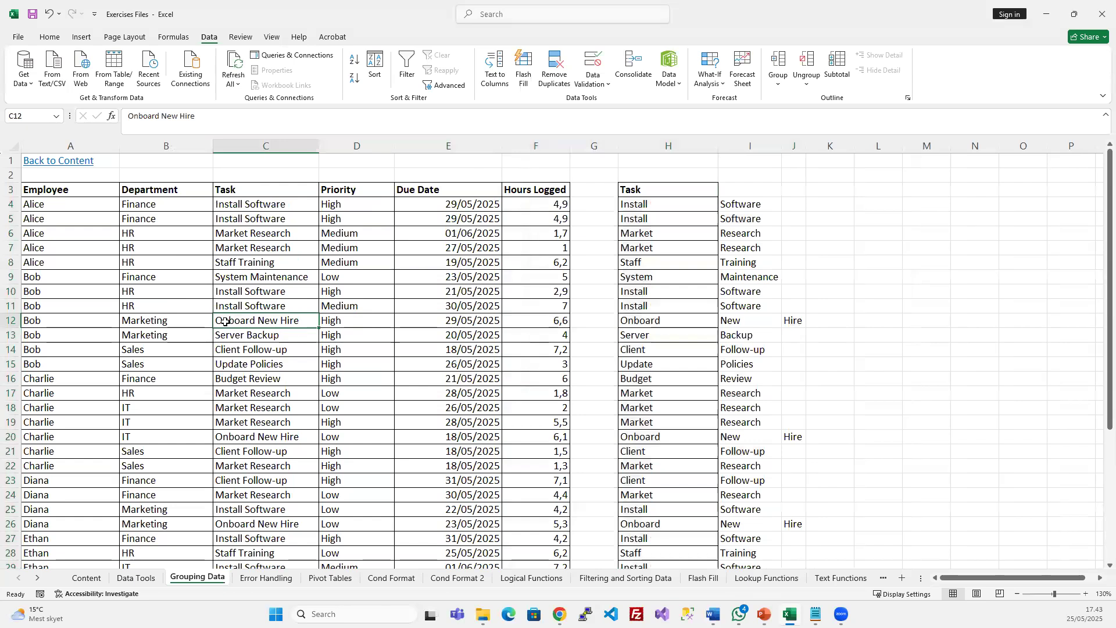
pyautogui.moveTo(685, 317); pyautogui.dragTo(790, 321)
# Widen column J so 'Hire' fits and select columns H through J
pyautogui.moveTo(810, 149); pyautogui.dragTo(842, 148)
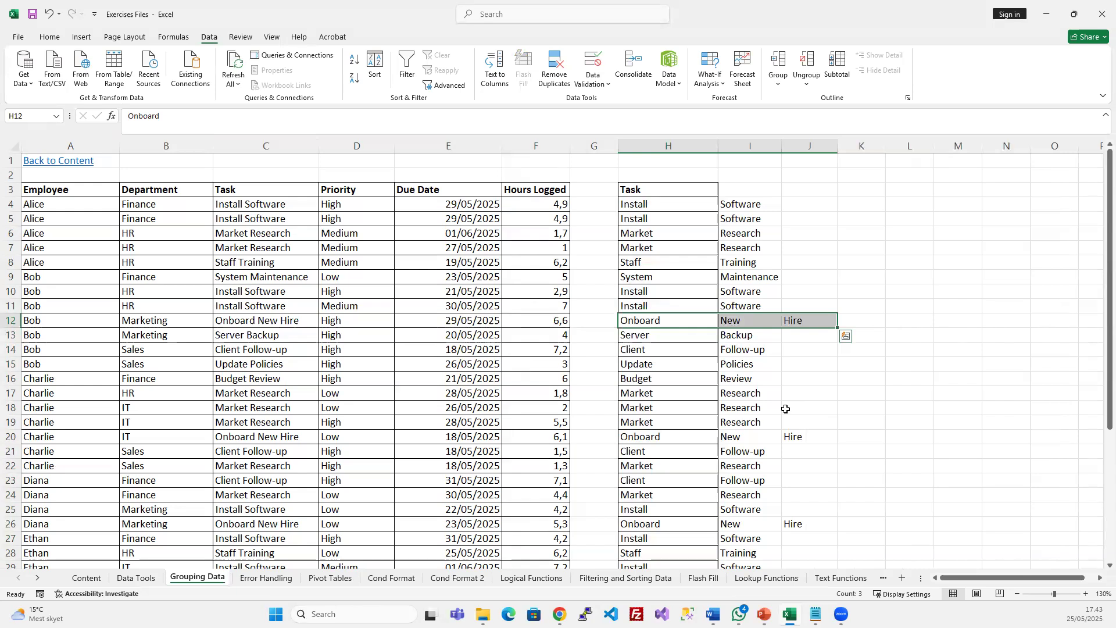
pyautogui.scroll(-10, 780, 406)
pyautogui.scroll(6, 780, 406)
pyautogui.scroll(4, 778, 405)
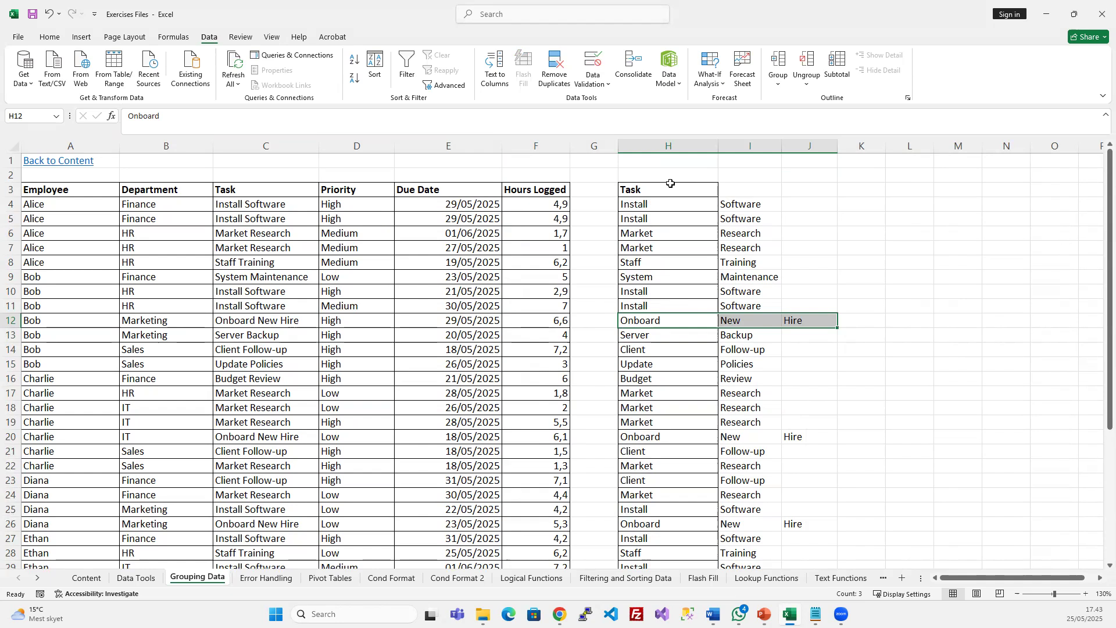
pyautogui.moveTo(669, 145); pyautogui.dragTo(814, 147)
# Delete the task word columns and enter a Full Name header in H3 with two sample full names below
pyautogui.hotkey('ctrl', '-')
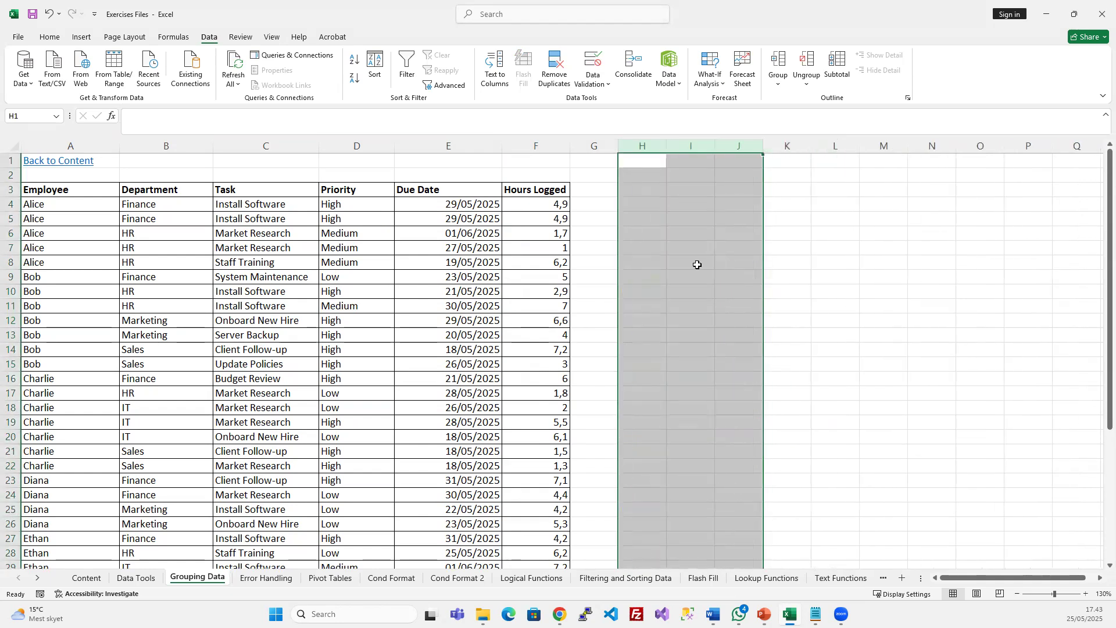
pyautogui.click(651, 224)
pyautogui.click(649, 184)
pyautogui.write('Fu')
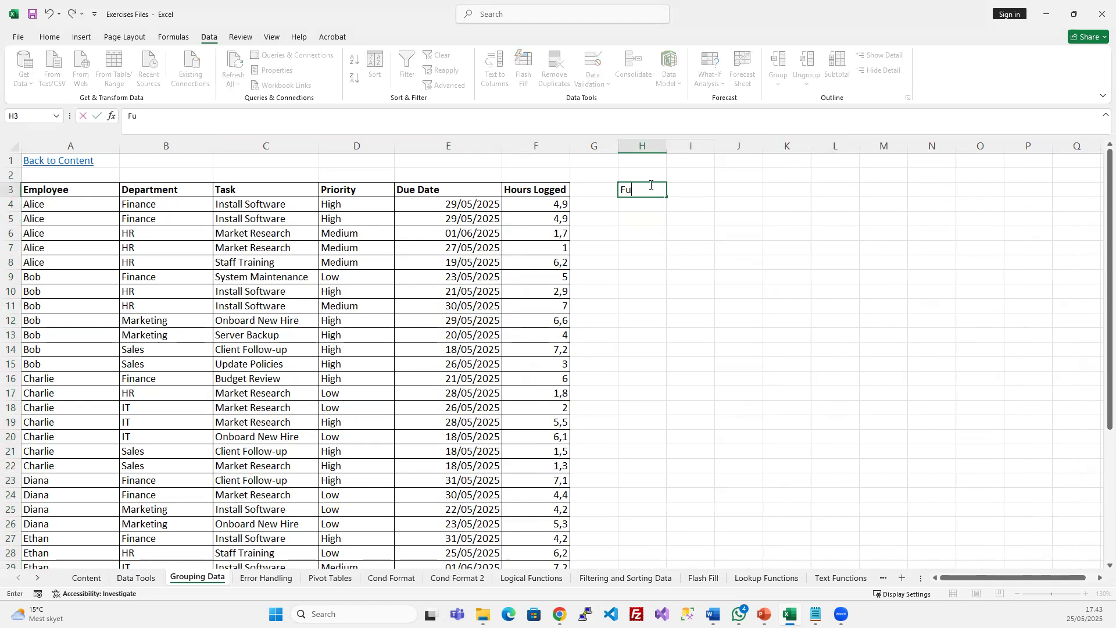
pyautogui.write('ll Name')
pyautogui.press('Return')
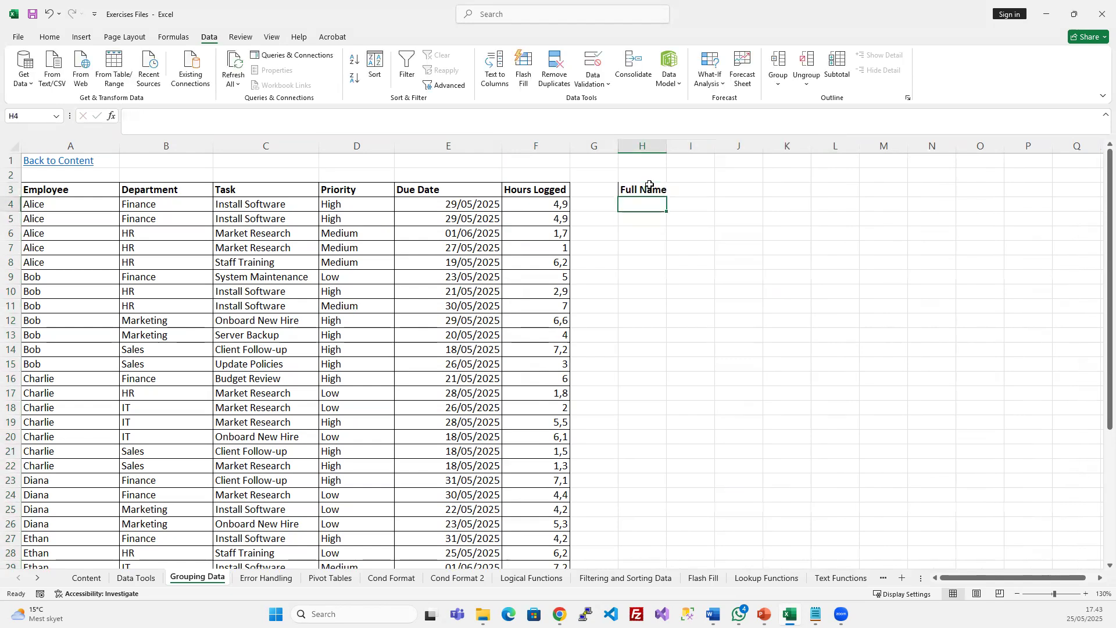
pyautogui.write('Ife Nketa')
pyautogui.press('Return')
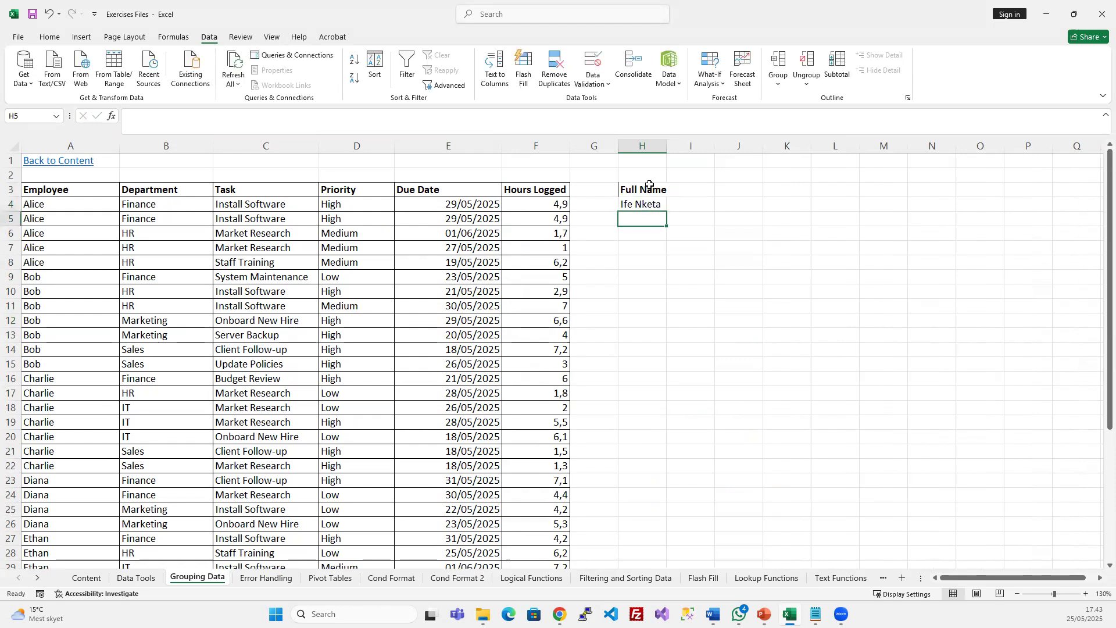
pyautogui.write('Joe Nkausu')
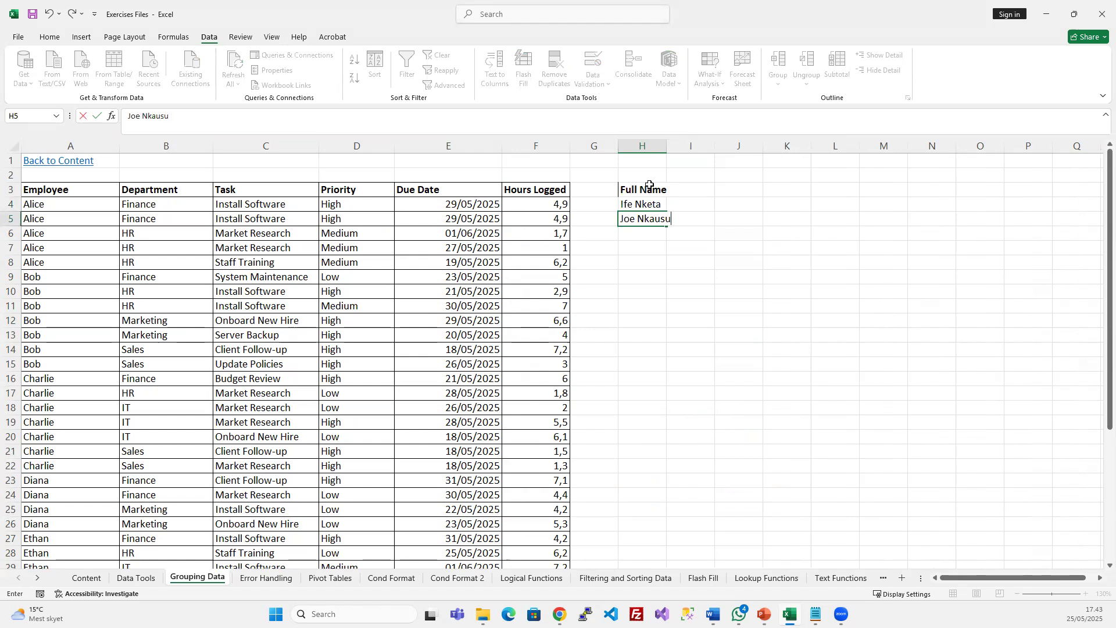
pyautogui.press('Return')
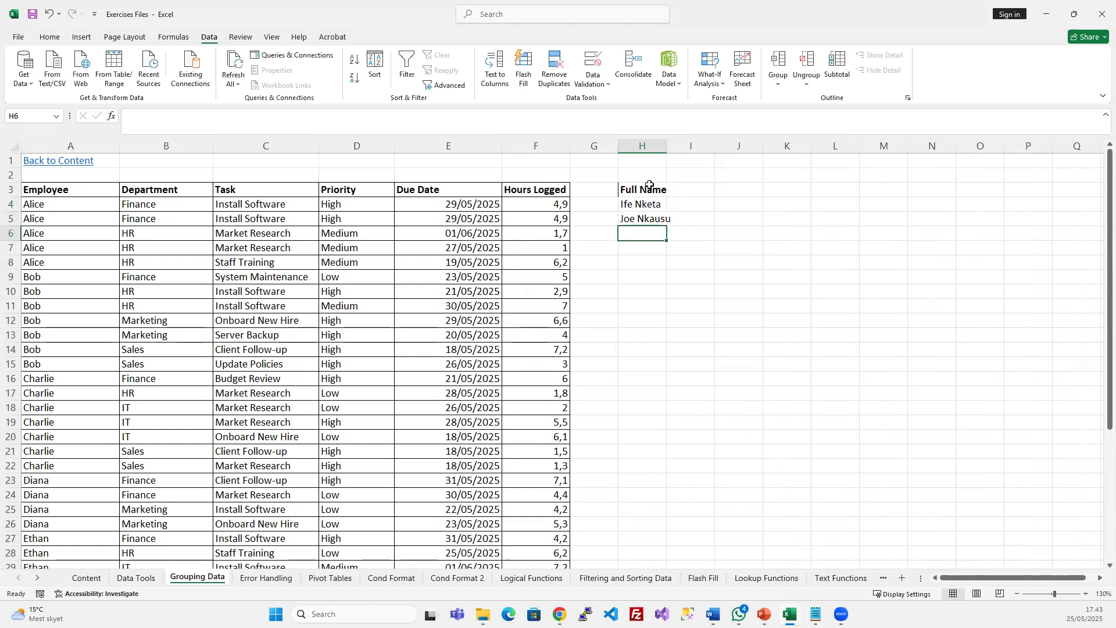
# Widen column H, add First Name and Last Name headers in I3:J3, widen column I, and select H4:H5
pyautogui.moveTo(666, 145); pyautogui.dragTo(699, 145)
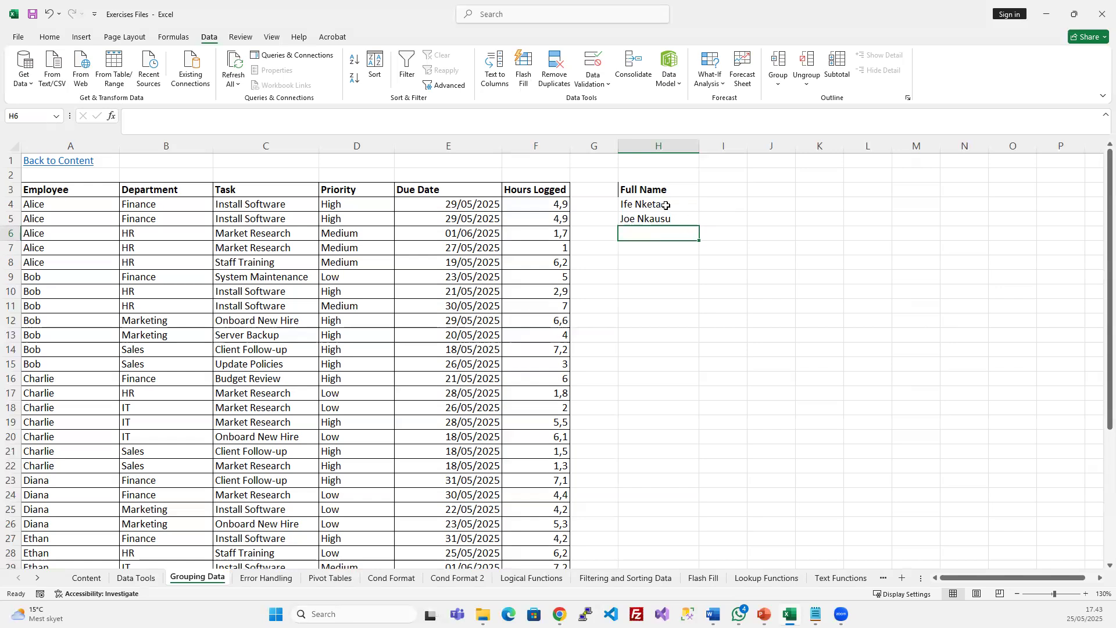
pyautogui.click(714, 191)
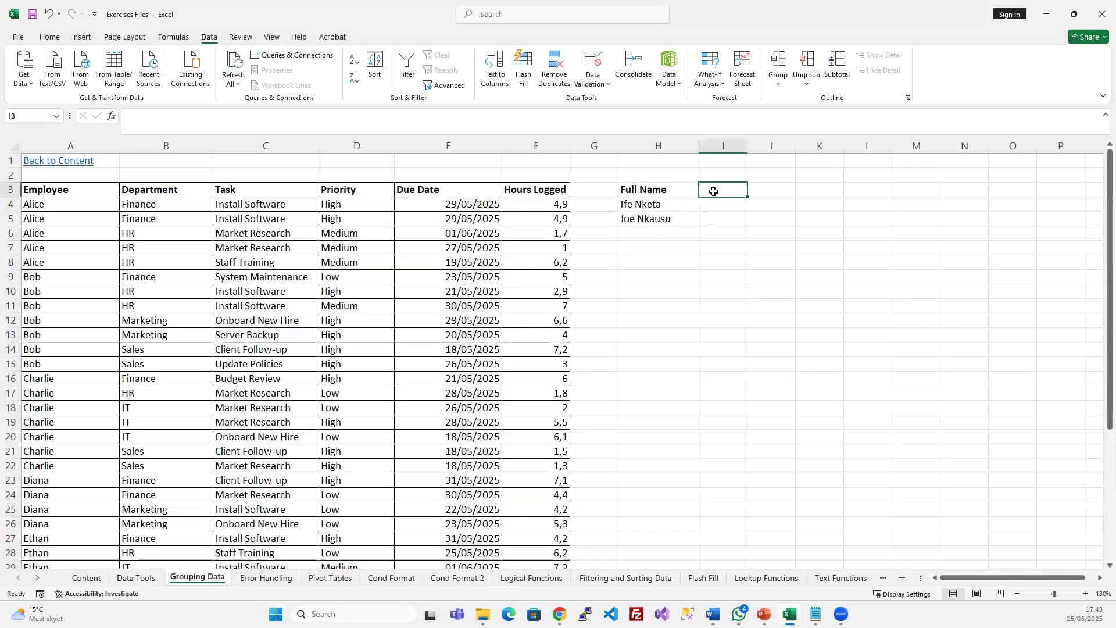
pyautogui.write('First Name')
pyautogui.press('Tab')
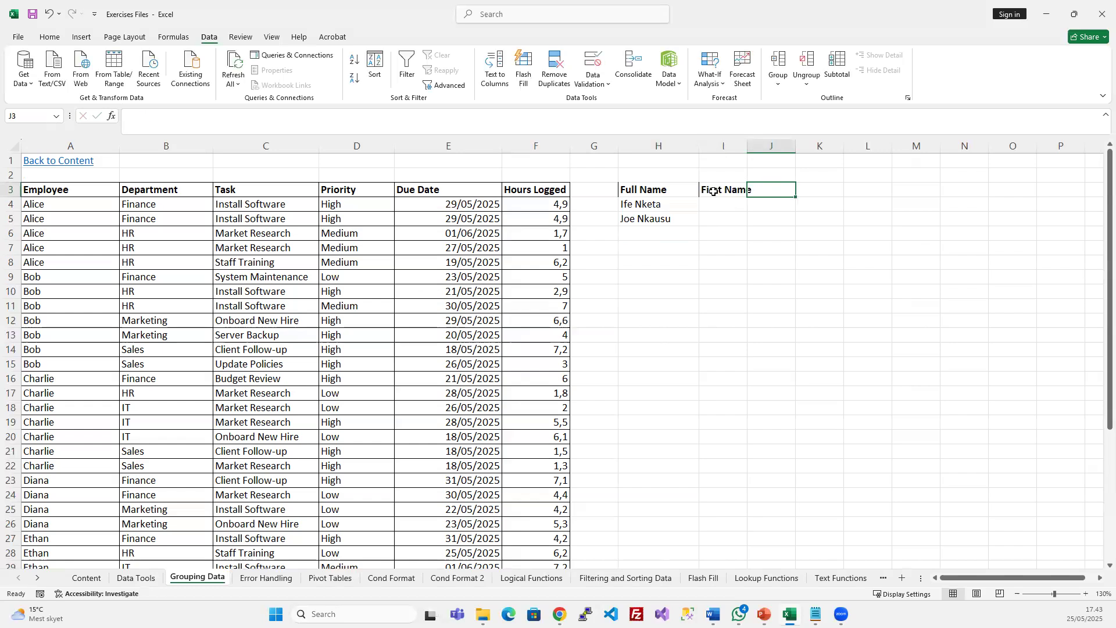
pyautogui.write('Last Name')
pyautogui.press('Return')
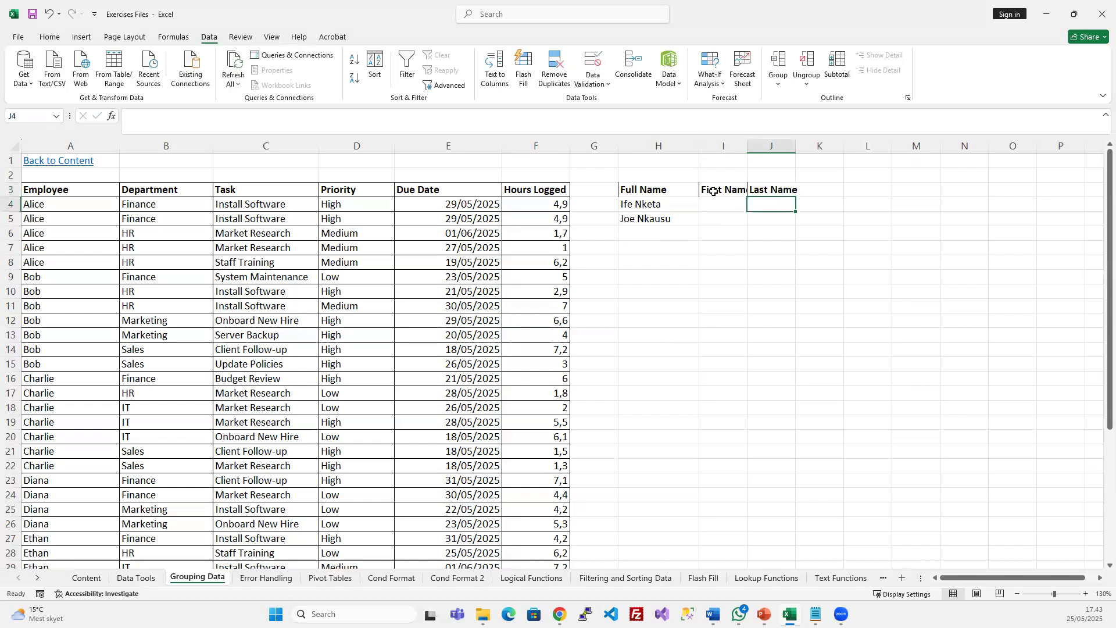
pyautogui.moveTo(750, 147); pyautogui.dragTo(783, 147)
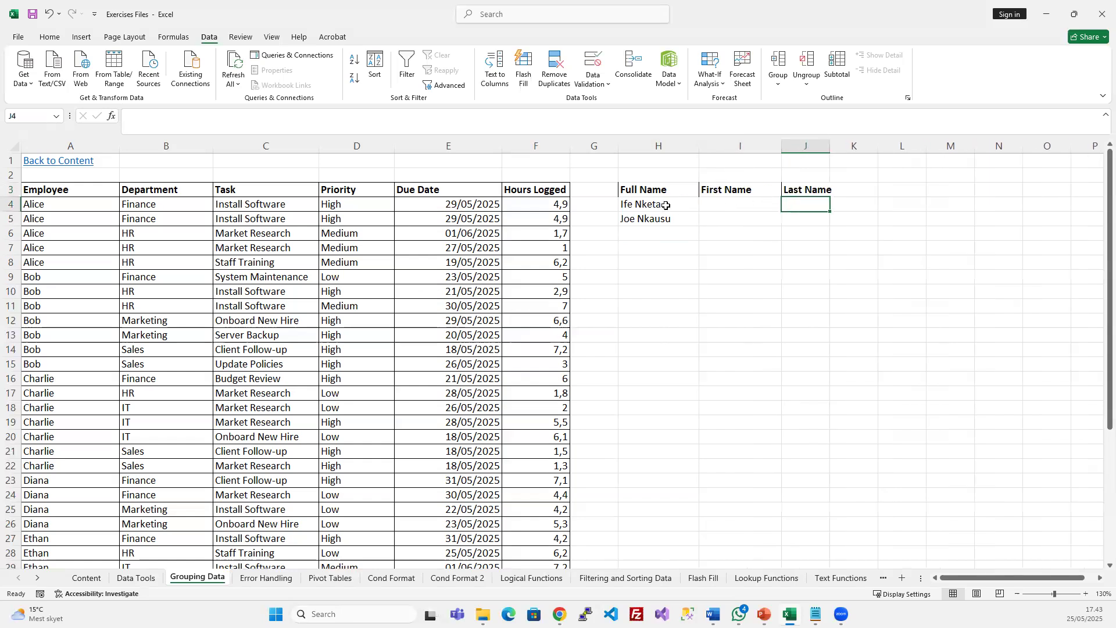
pyautogui.moveTo(663, 204); pyautogui.dragTo(657, 220)
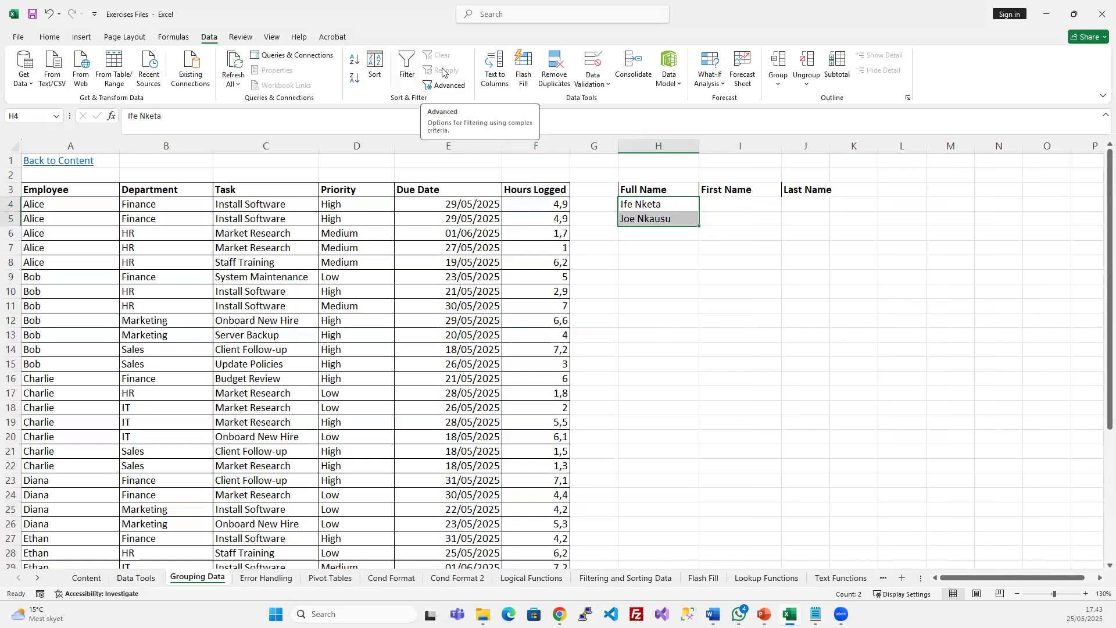
# Split the full names in H4:H5 with Text to Columns, which overwrites the originals
pyautogui.click(495, 68)
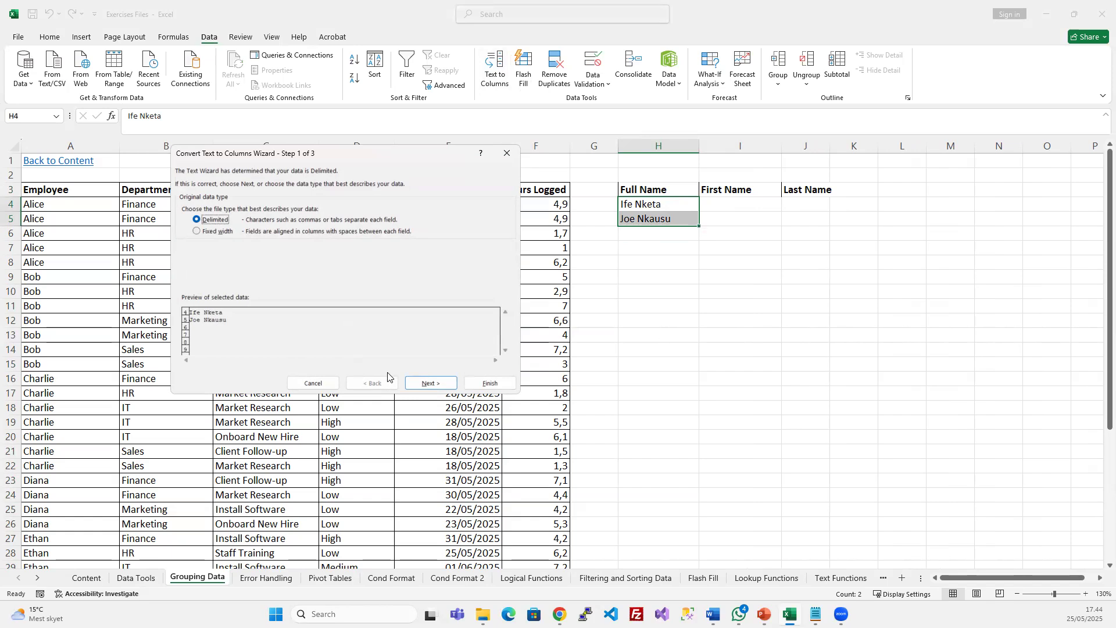
pyautogui.click(427, 382)
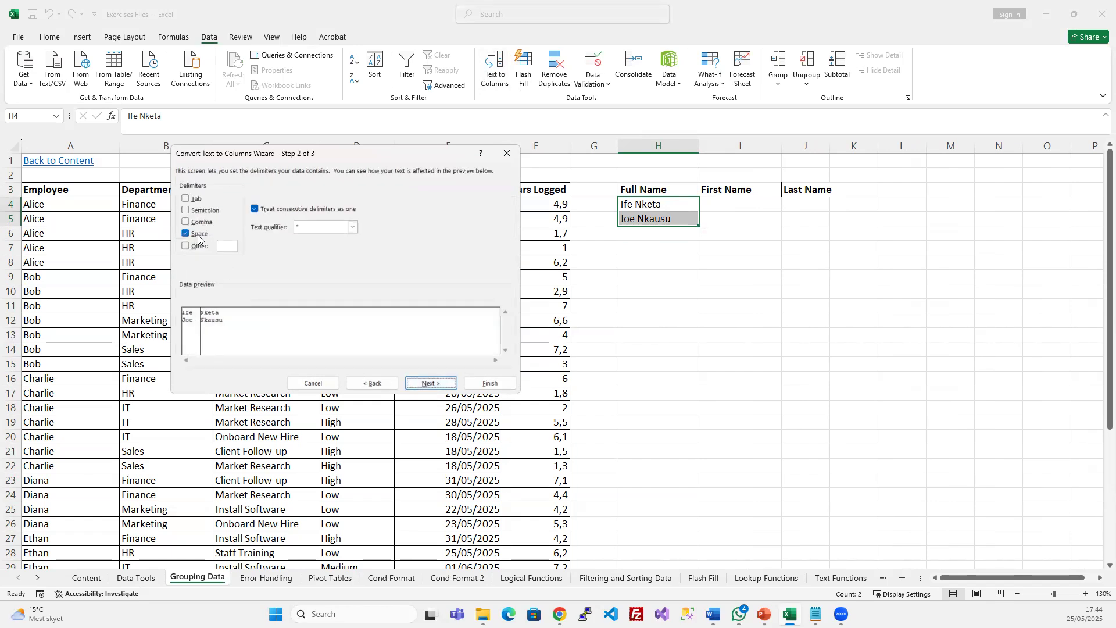
pyautogui.click(431, 383)
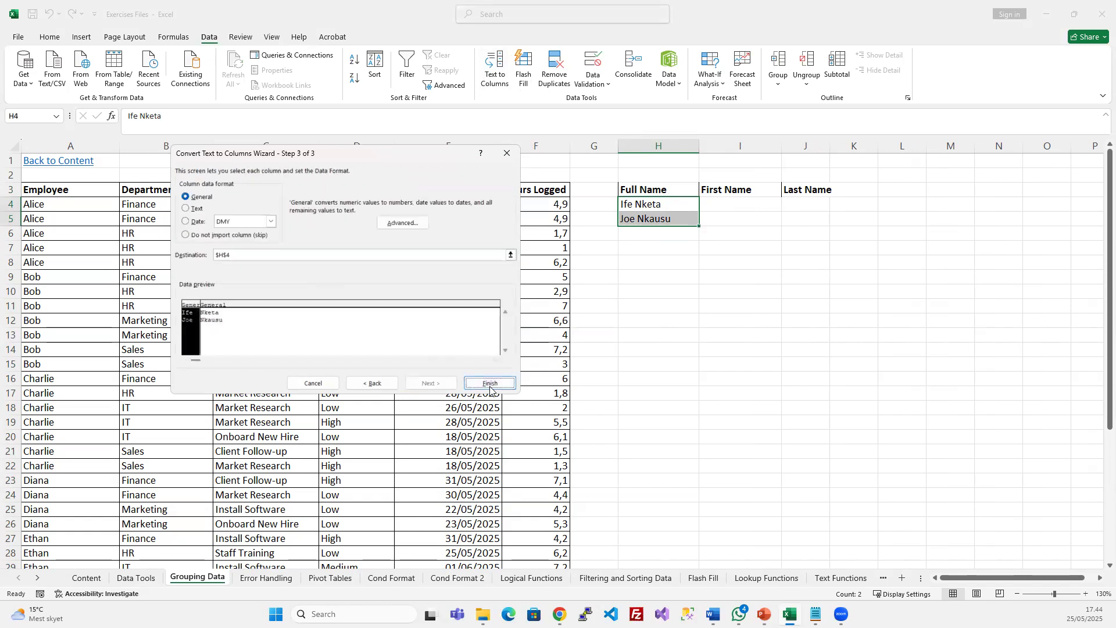
pyautogui.click(489, 383)
pyautogui.click(753, 288)
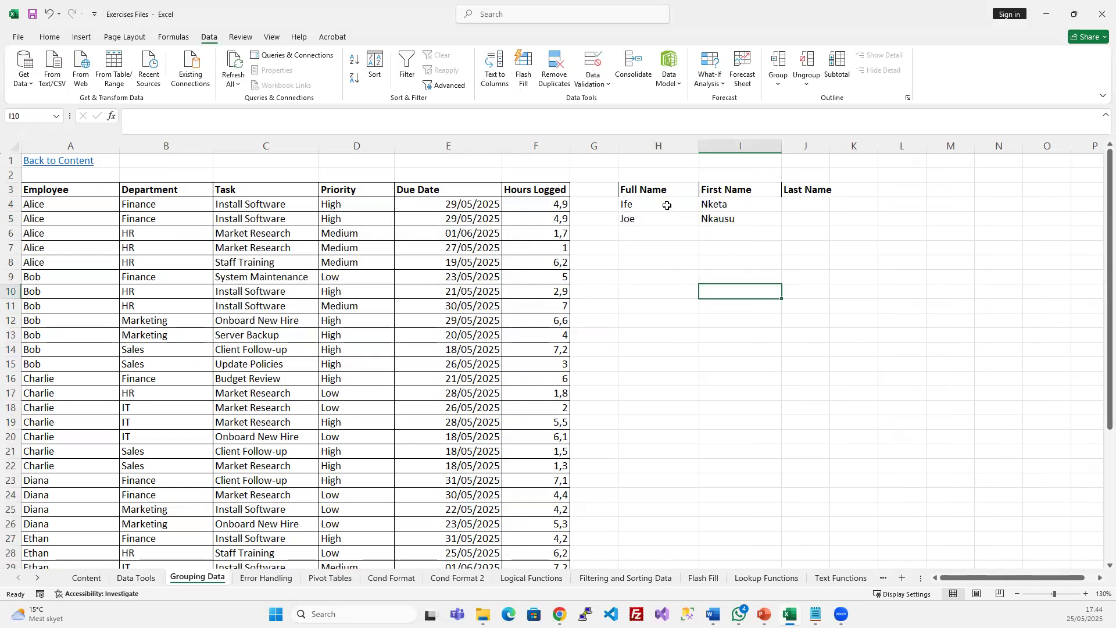
# Undo that split and copy the full names from H4:H5 into I4:I5
pyautogui.moveTo(666, 205); pyautogui.dragTo(668, 219)
pyautogui.hotkey('ctrl', 'z')
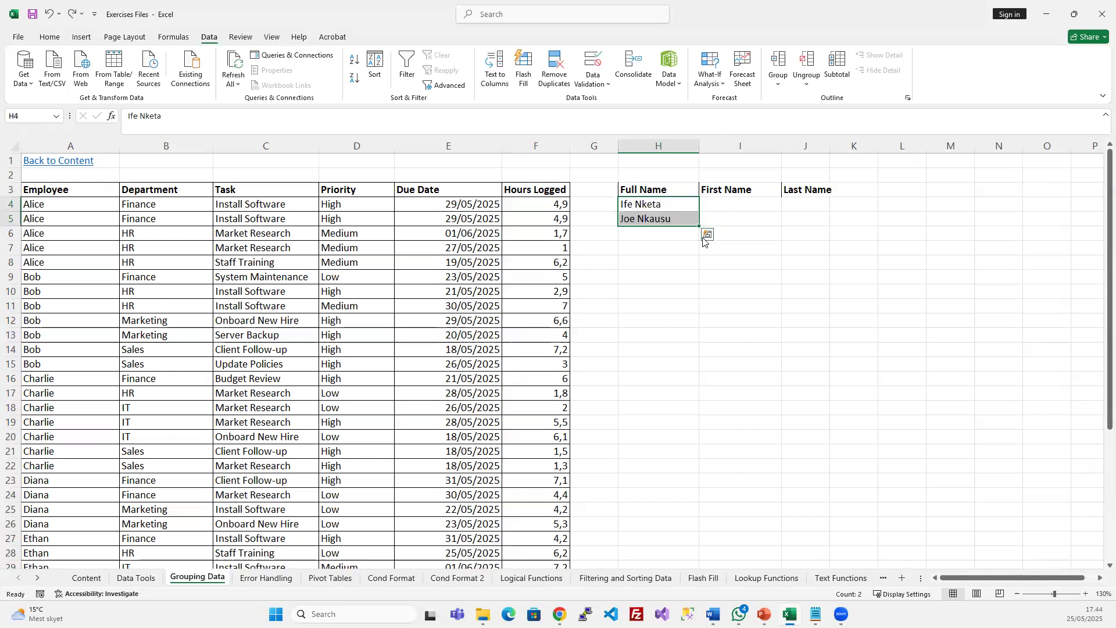
pyautogui.hotkey('ctrl', 'c')
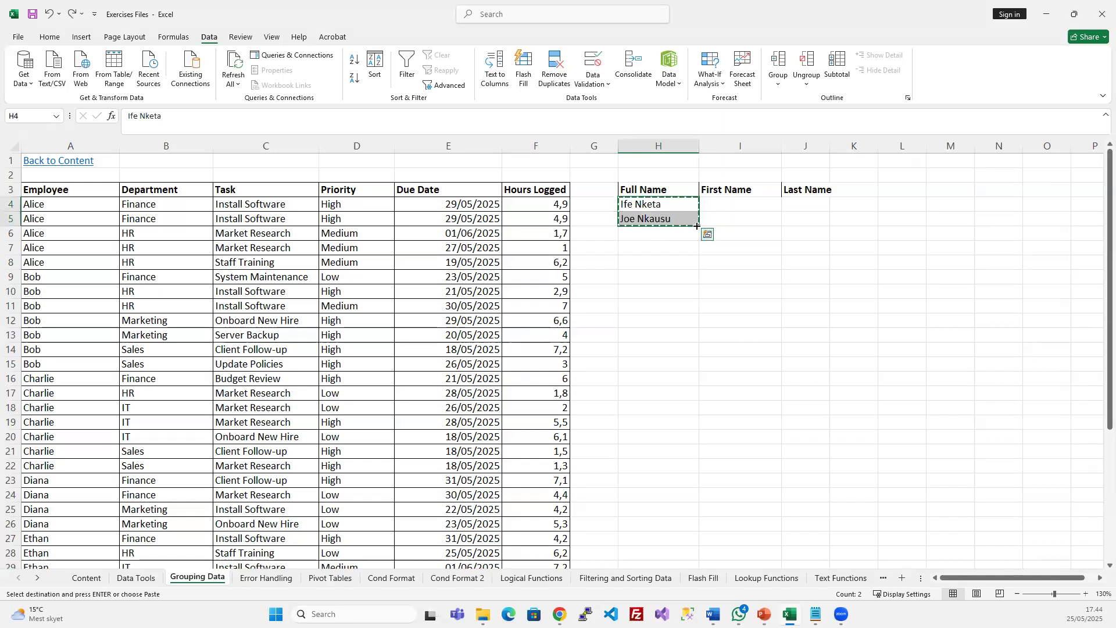
pyautogui.click(724, 206)
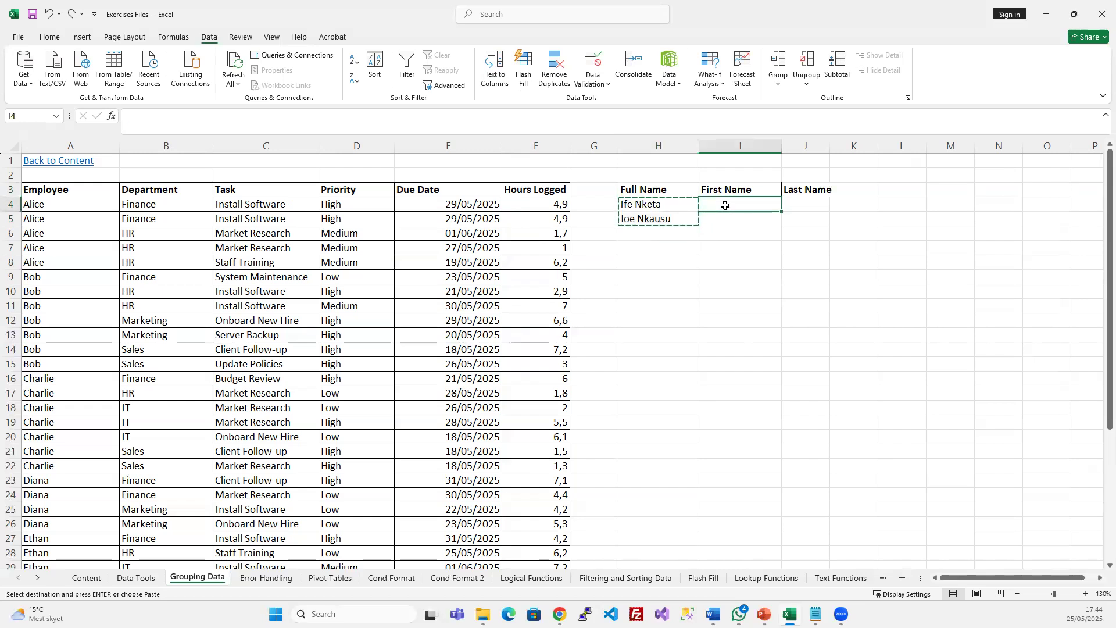
pyautogui.hotkey('ctrl', 'v')
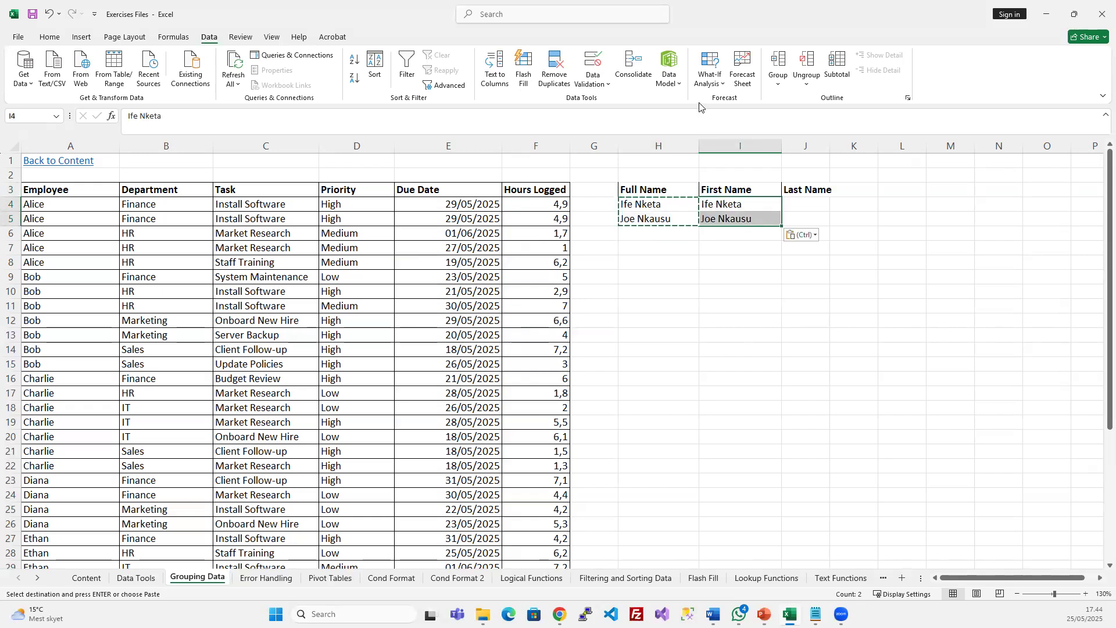
# Split the copied names at spaces with Text to Columns into First Name and Last Name
pyautogui.click(495, 70)
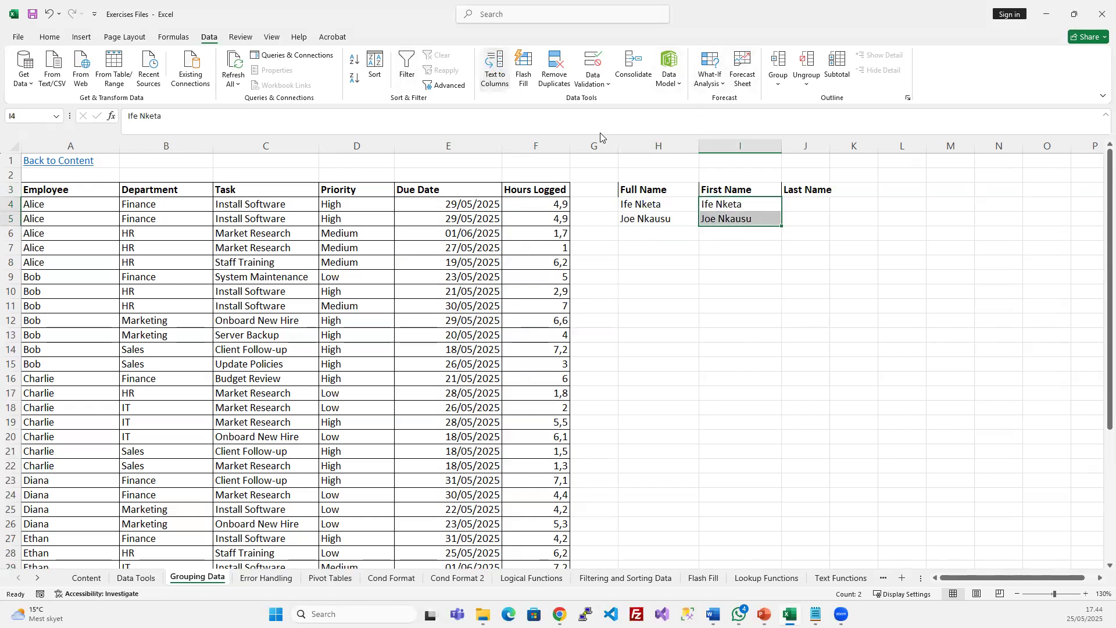
pyautogui.click(416, 382)
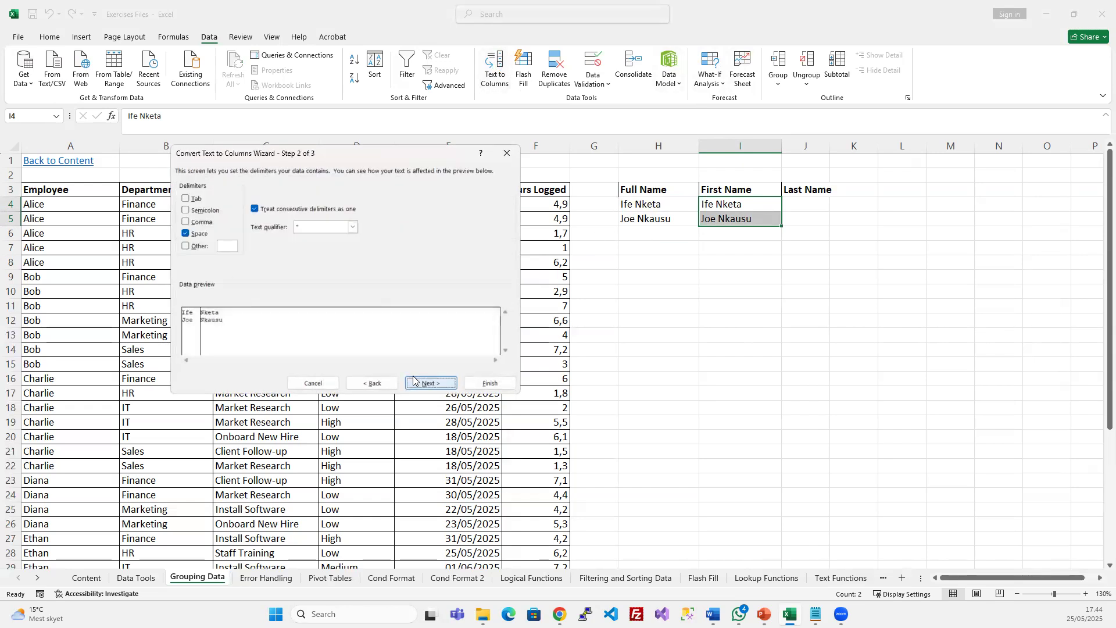
pyautogui.click(416, 383)
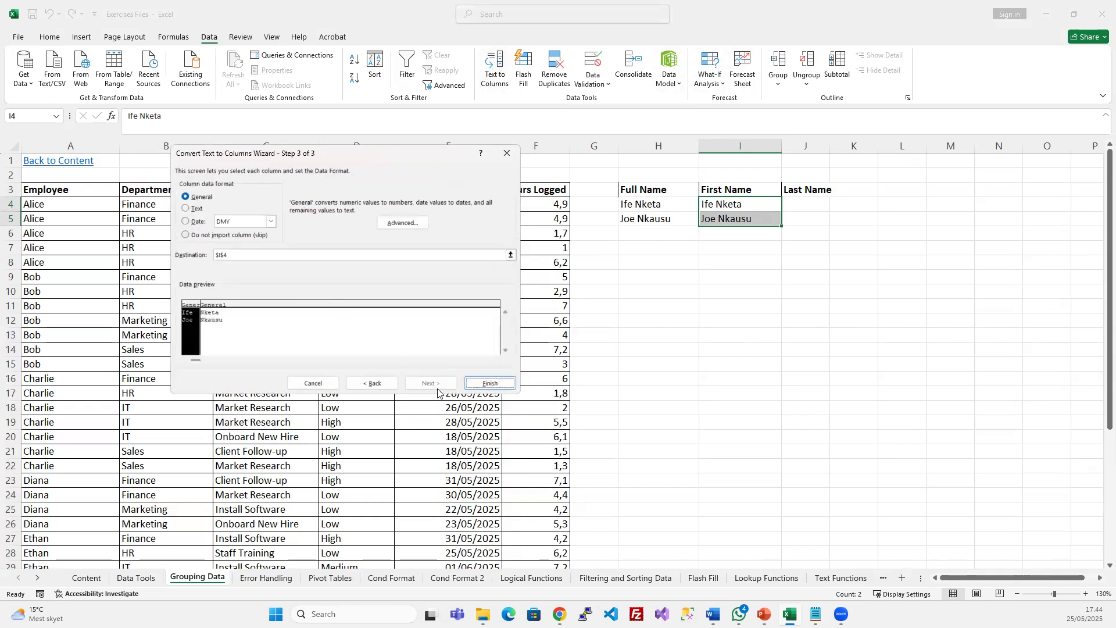
pyautogui.click(490, 382)
pyautogui.click(740, 305)
pyautogui.click(762, 361)
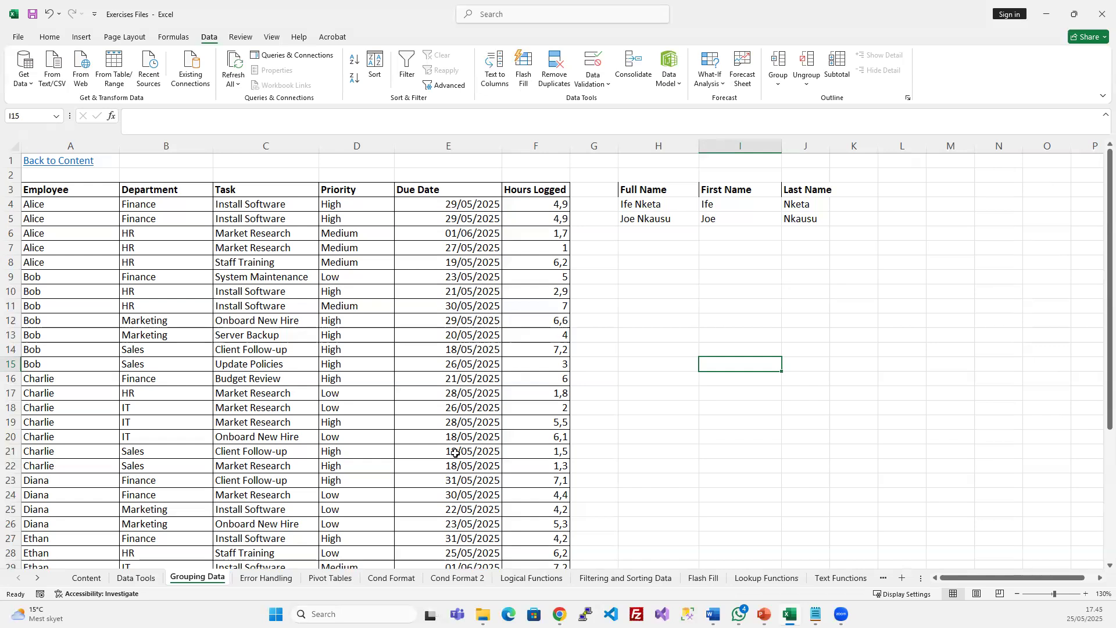
# Turn on table filters and filter the Task column to entries containing 'hir'
pyautogui.click(268, 335)
pyautogui.doubleClick(276, 320)
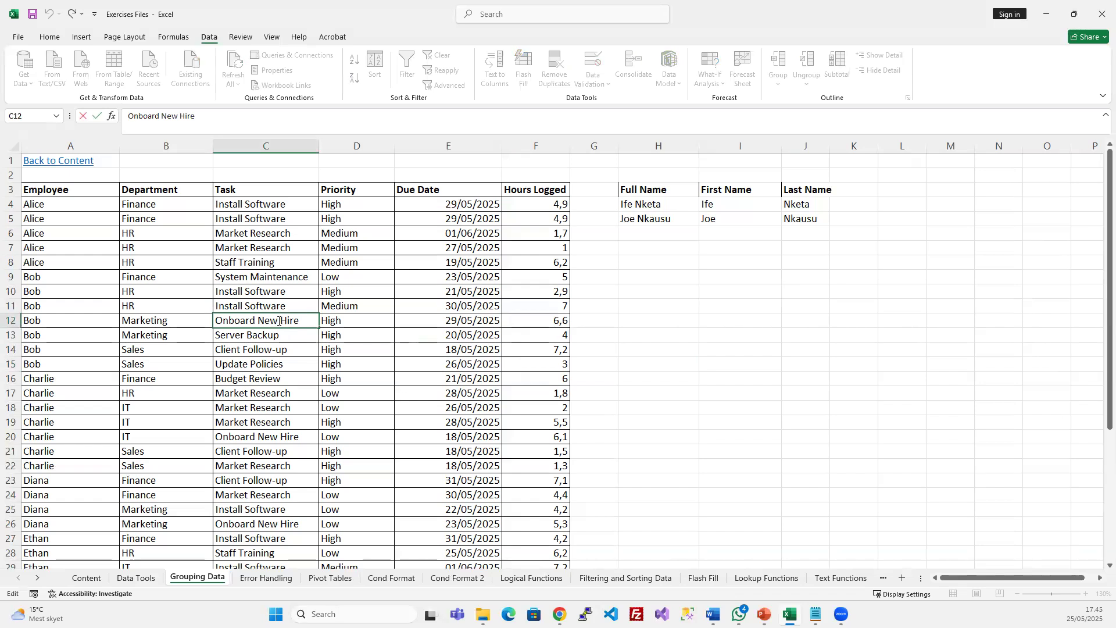
pyautogui.press('Escape')
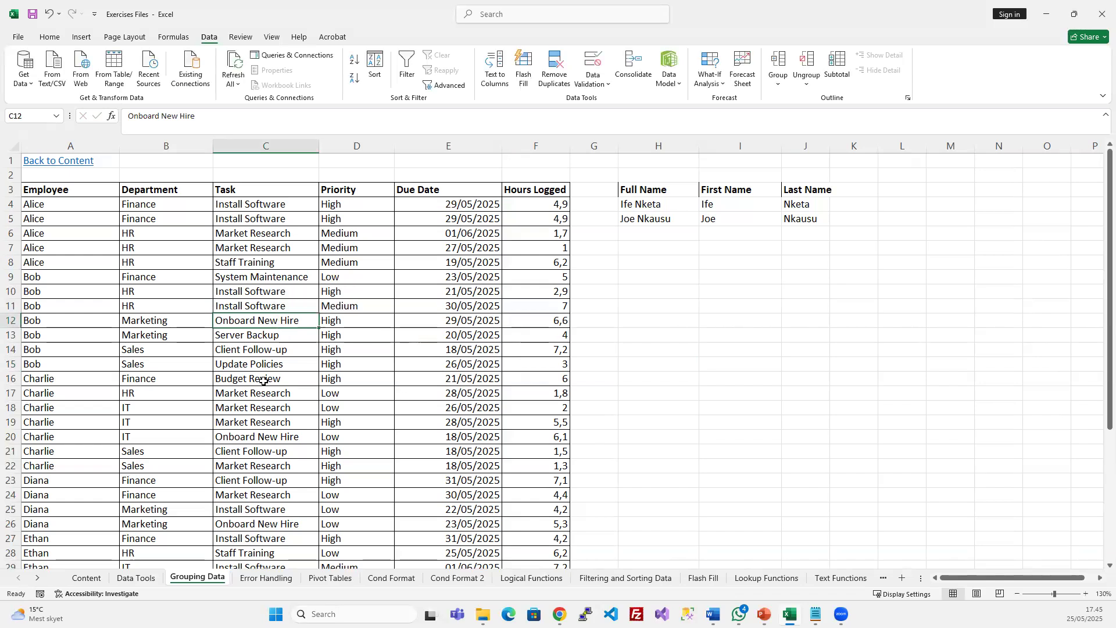
pyautogui.click(286, 250)
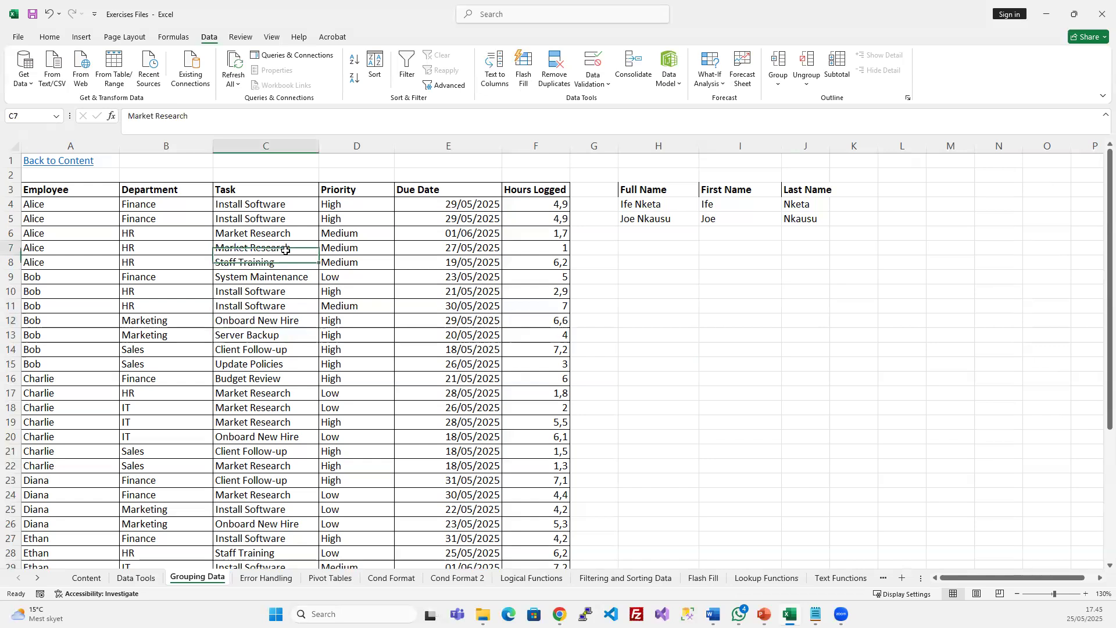
pyautogui.click(407, 69)
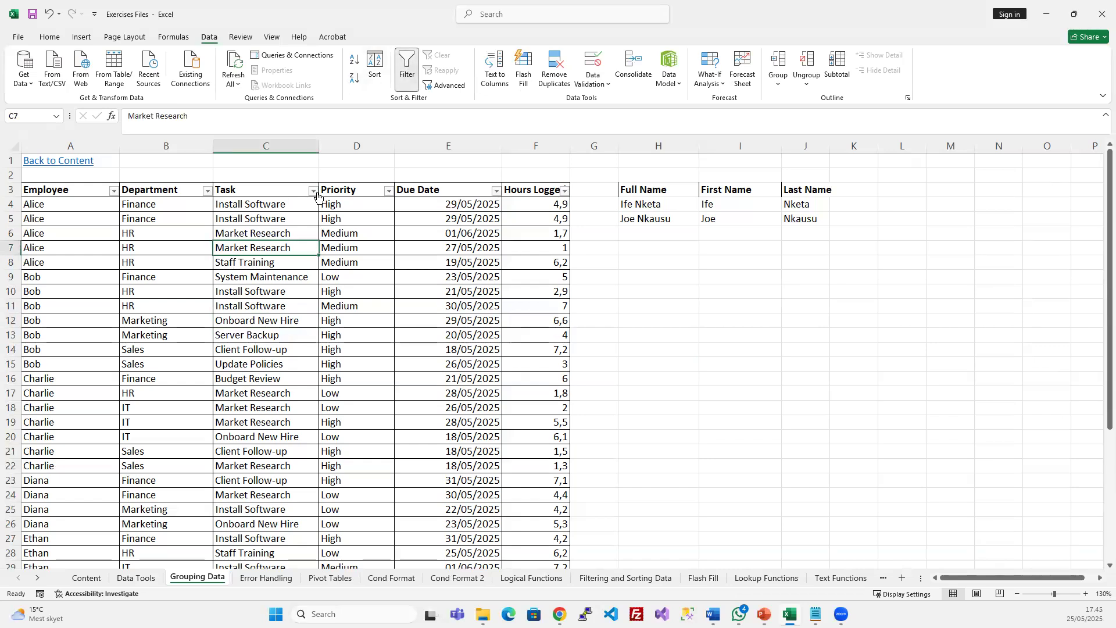
pyautogui.click(313, 190)
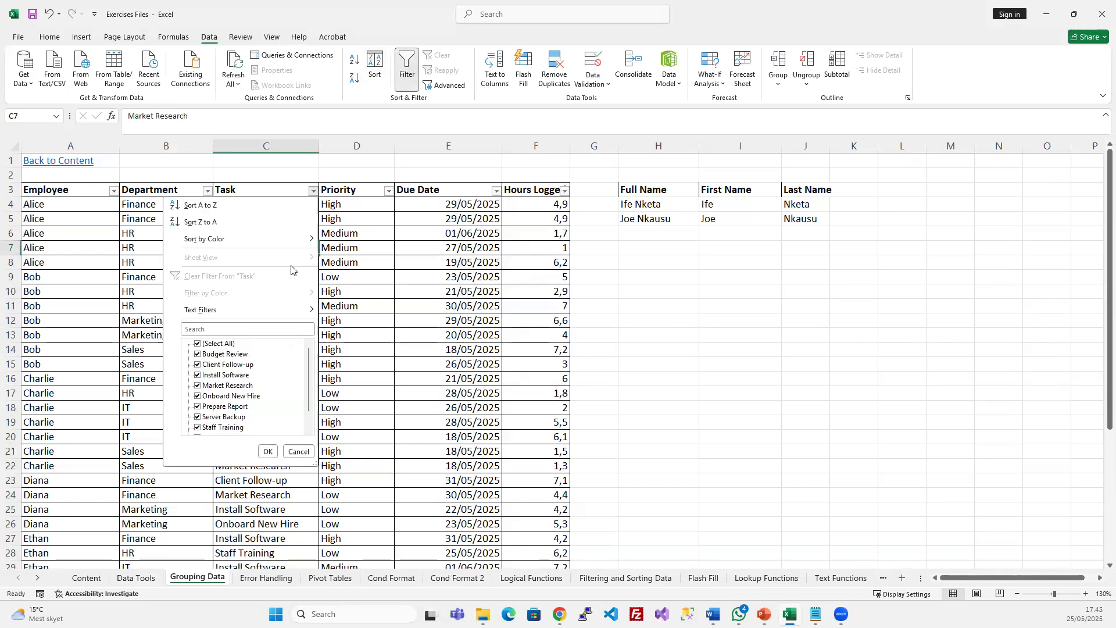
pyautogui.click(266, 329)
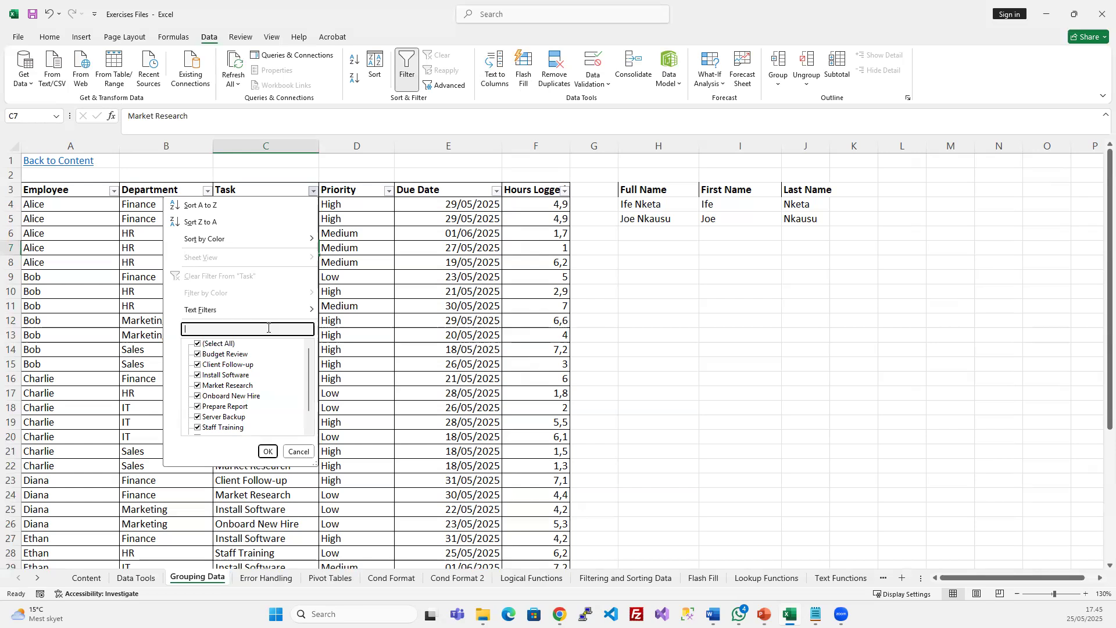
pyautogui.write('hir')
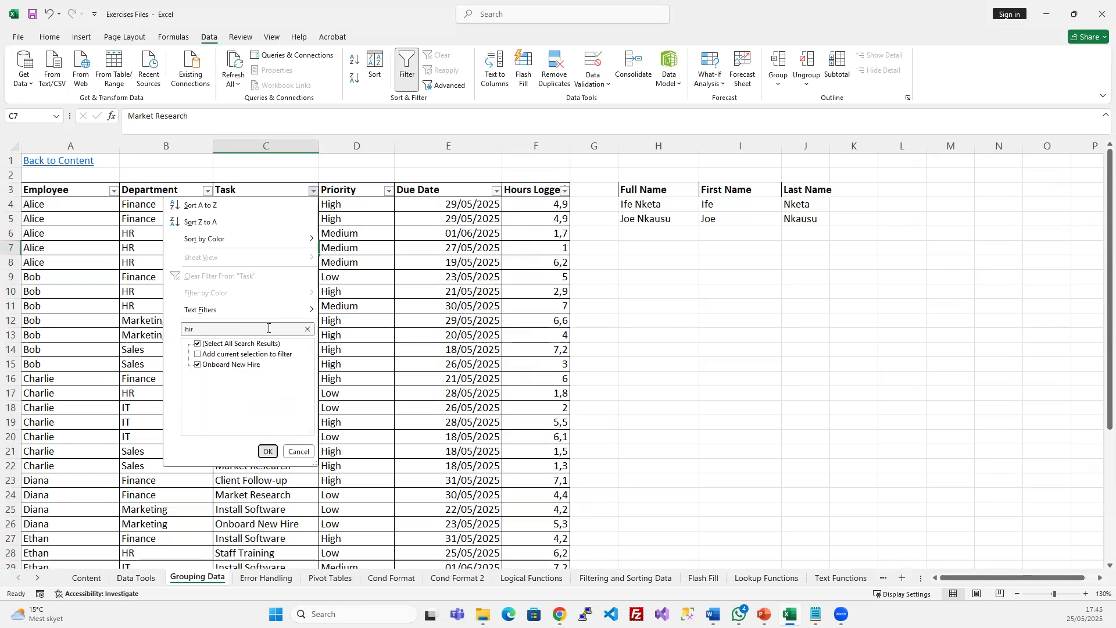
pyautogui.press('Return')
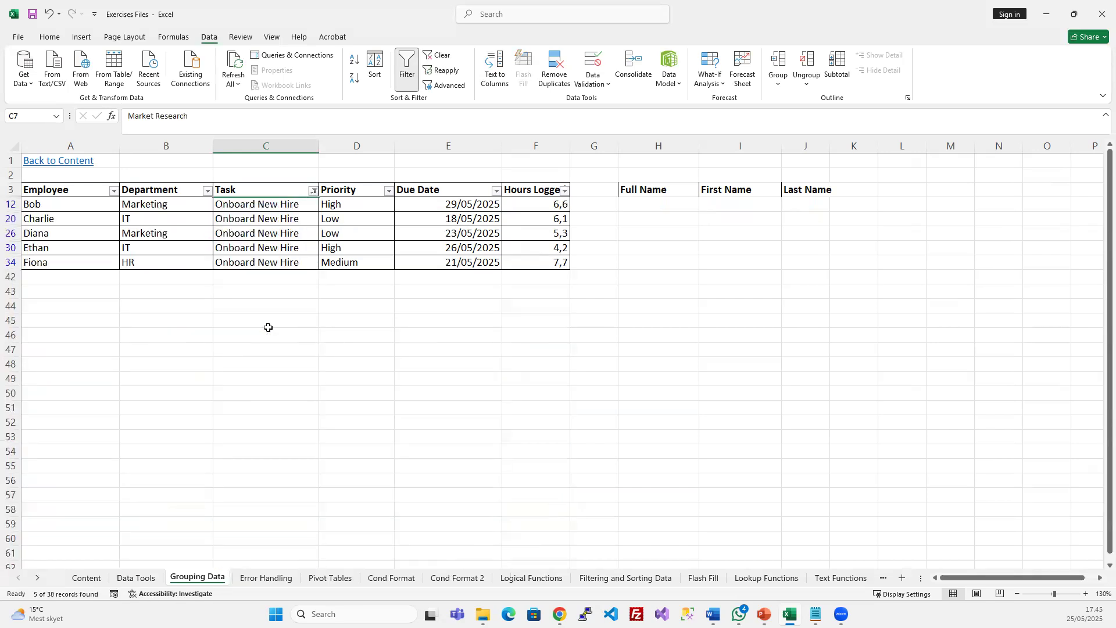
# Change C12 to 'Onboard New-Hire' and fill it down the visible filtered rows with Ctrl+D
pyautogui.doubleClick(281, 204)
pyautogui.press('BackSpace')
pyautogui.write('-')
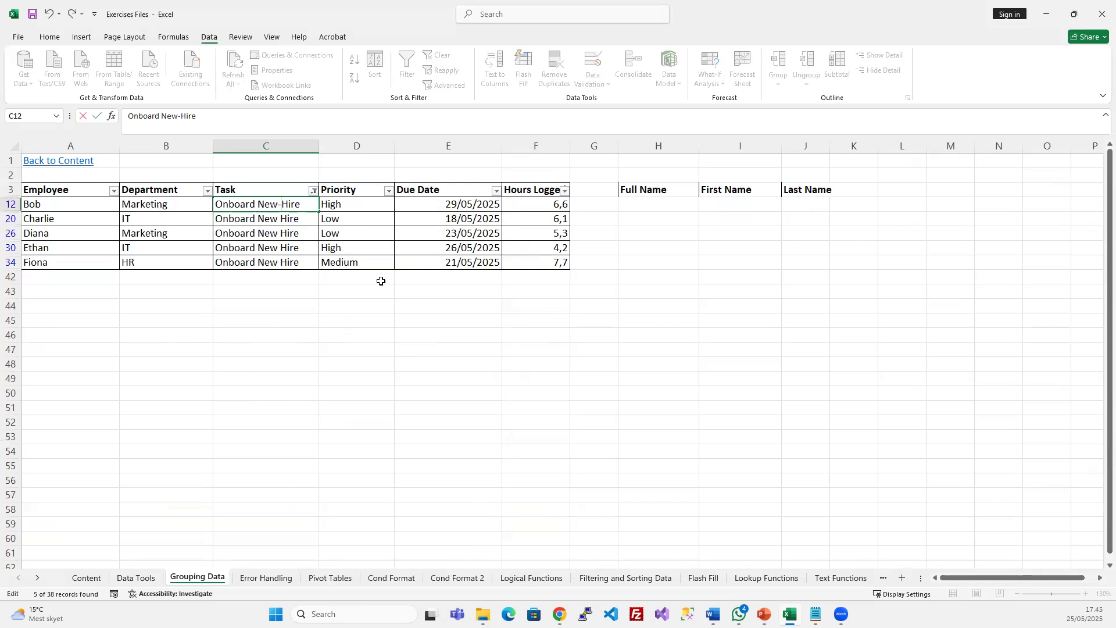
pyautogui.click(360, 259)
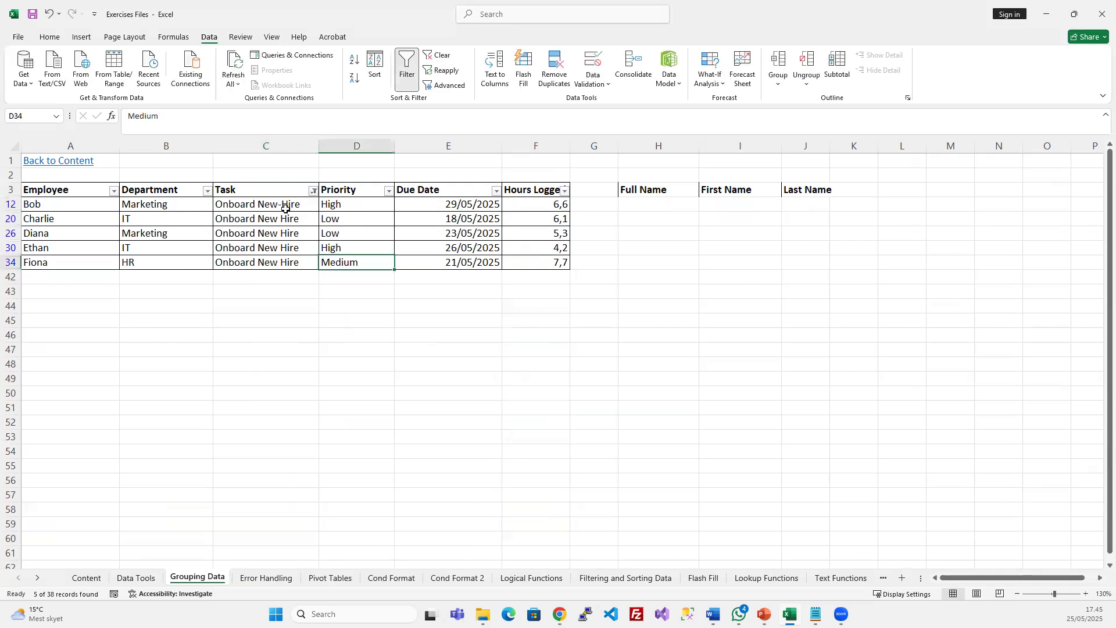
pyautogui.moveTo(281, 207); pyautogui.dragTo(282, 257)
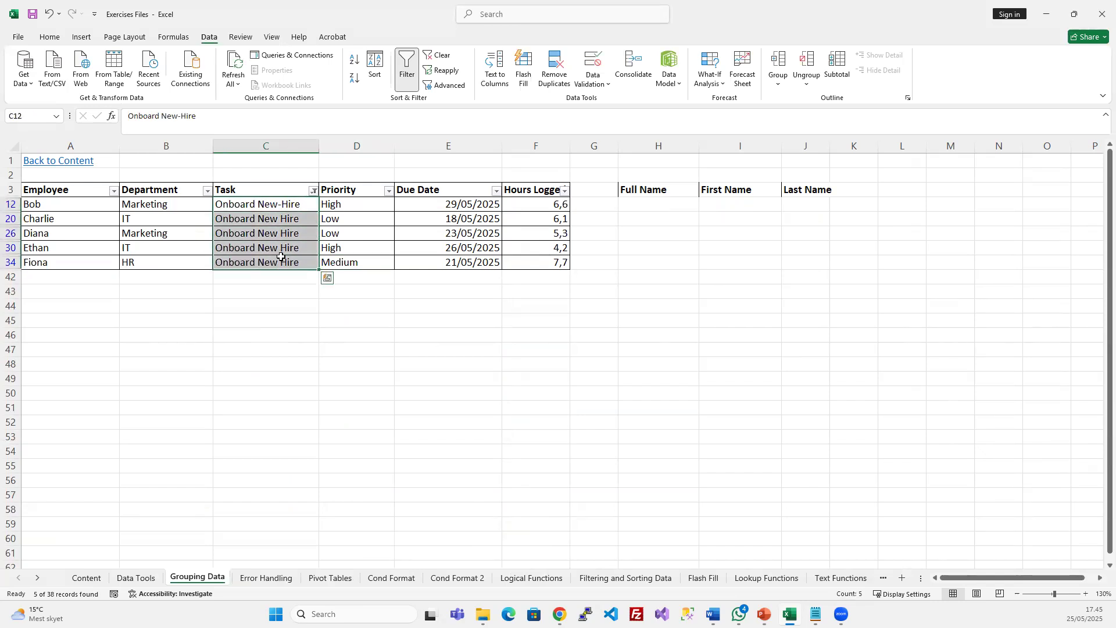
pyautogui.hotkey('ctrl', 'd')
pyautogui.click(342, 235)
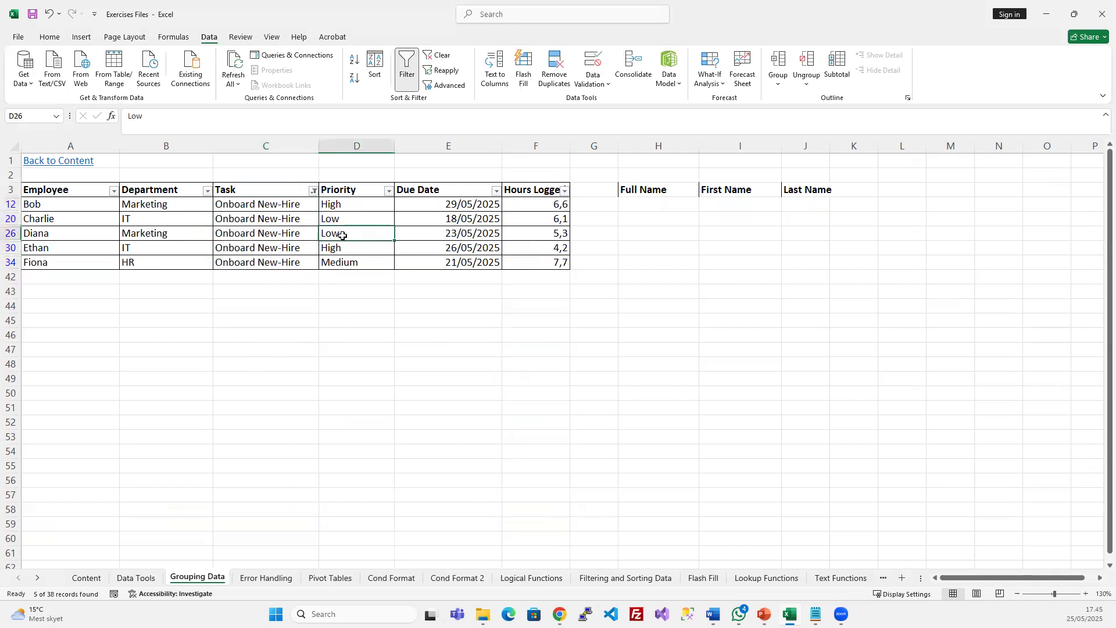
# Clear the filter and select the Task column from C4 to the last row
pyautogui.click(440, 55)
pyautogui.click(409, 302)
pyautogui.click(270, 207)
pyautogui.hotkey('ctrl', 'shift', 'Down')
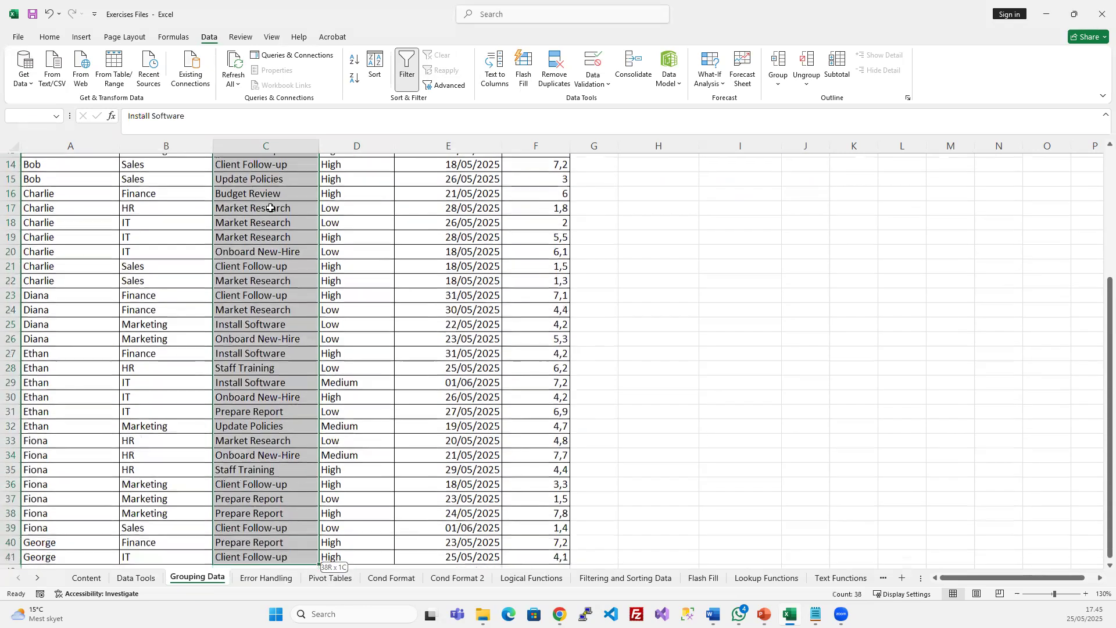
# Copy the tasks in C4:C41 to L4 and autofit column L
pyautogui.scroll(-2, 348, 291)
pyautogui.hotkey('ctrl', 'c')
pyautogui.scroll(6, 381, 304)
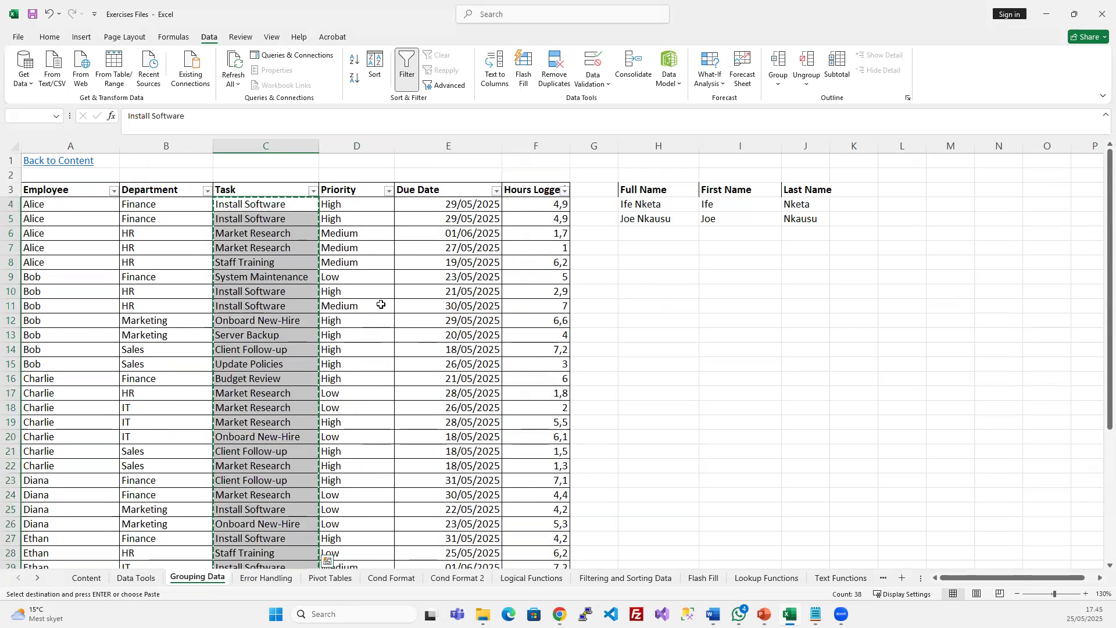
pyautogui.click(892, 203)
pyautogui.hotkey('ctrl', 'v')
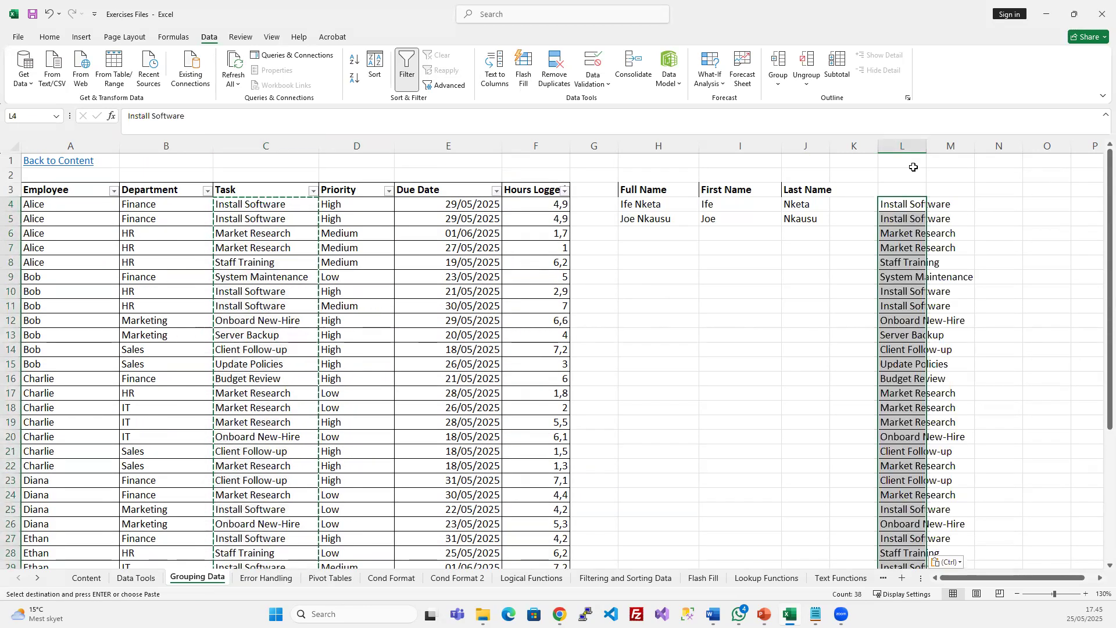
pyautogui.doubleClick(926, 146)
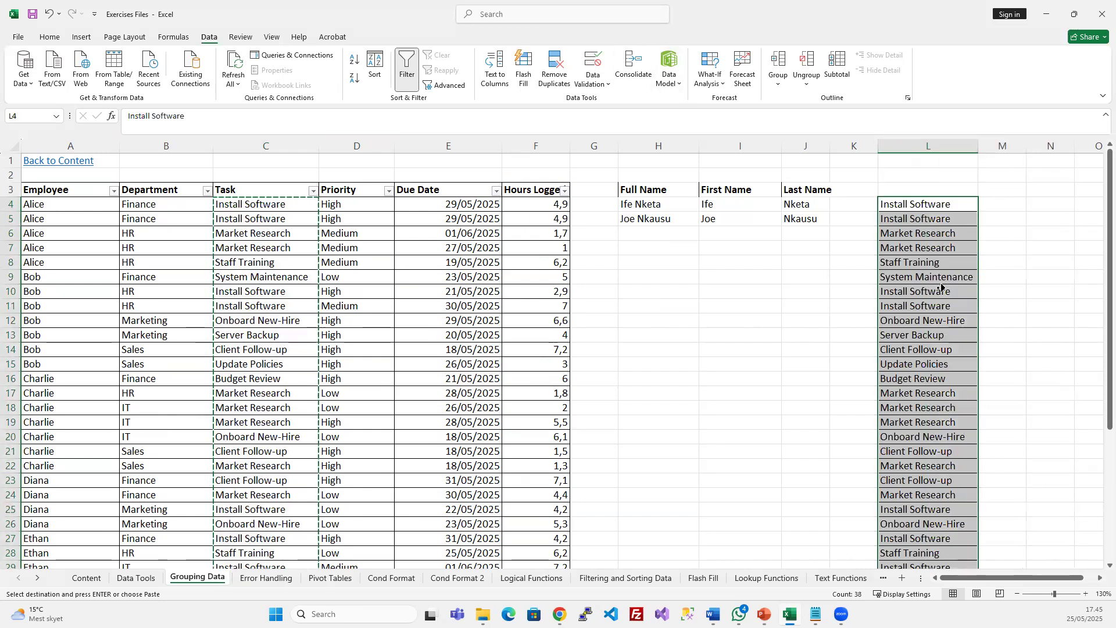
# Split column L's tasks at spaces with Text to Columns (Delimited, Space)
pyautogui.hscroll(2, 942, 286)
pyautogui.click(495, 67)
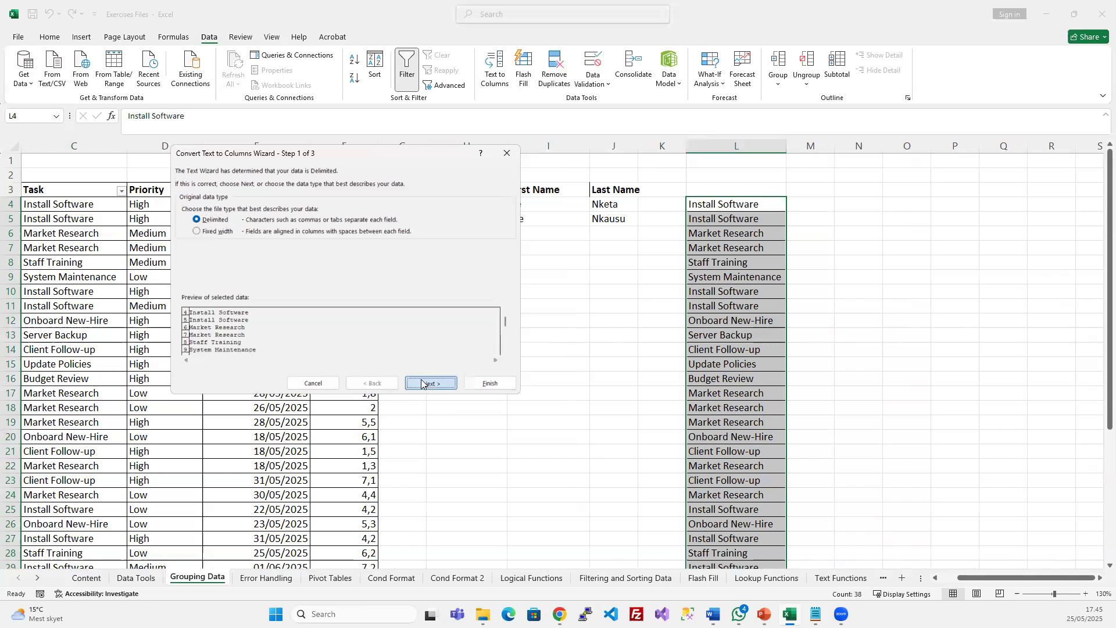
pyautogui.click(421, 383)
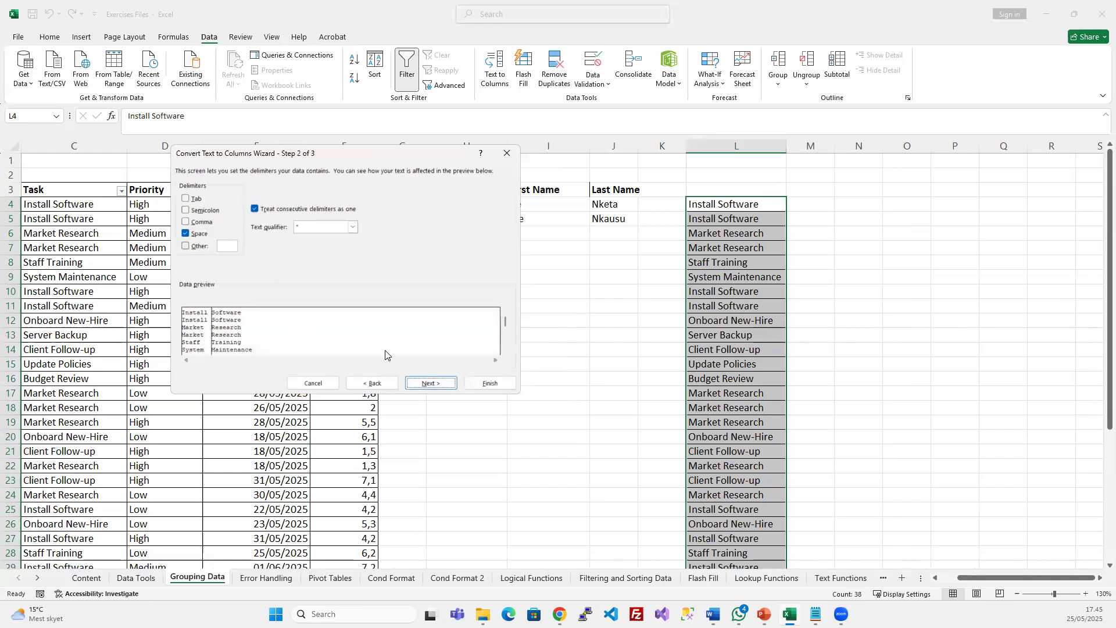
pyautogui.click(427, 383)
pyautogui.click(499, 386)
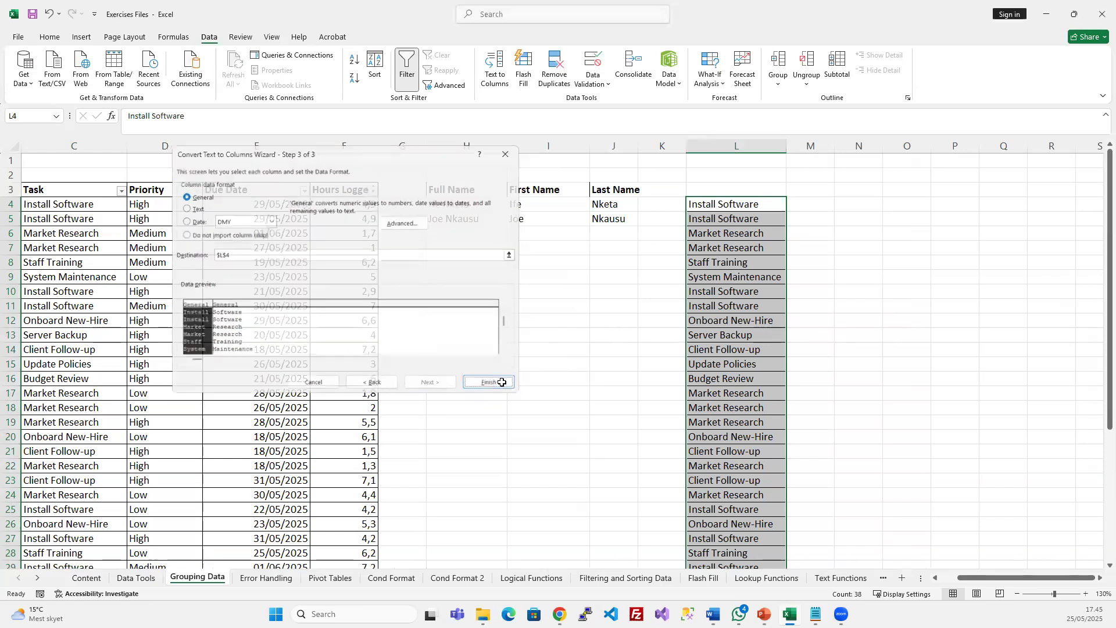
# Autofit column M and compare the split words in L20 and M20 with the original task
pyautogui.scroll(-2, 852, 370)
pyautogui.doubleClick(836, 148)
pyautogui.scroll(-1, 834, 411)
pyautogui.click(797, 306)
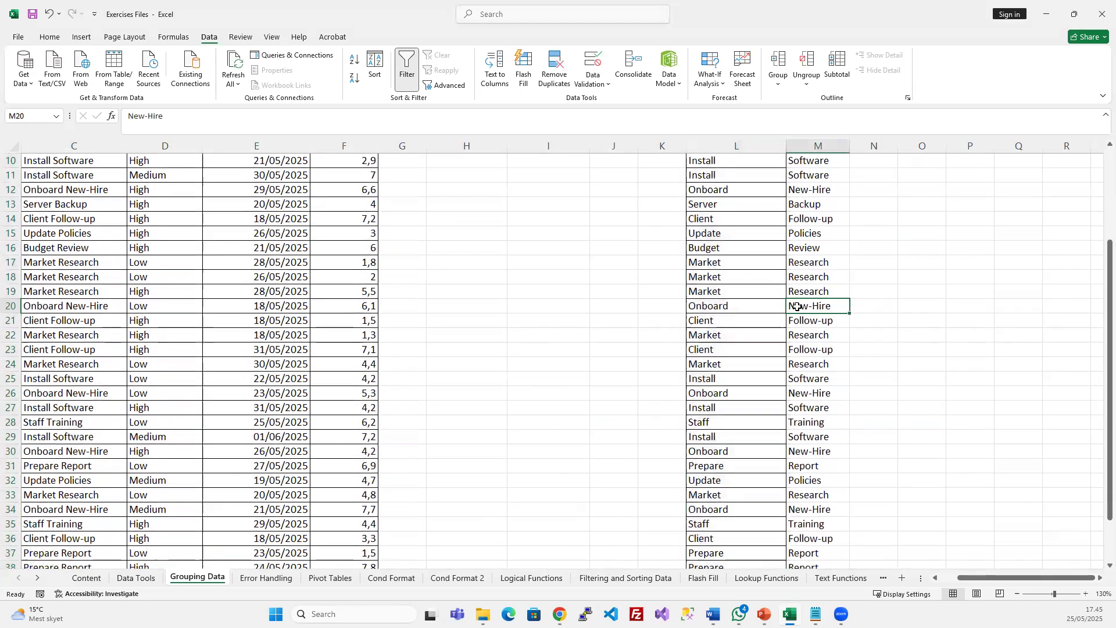
pyautogui.click(735, 307)
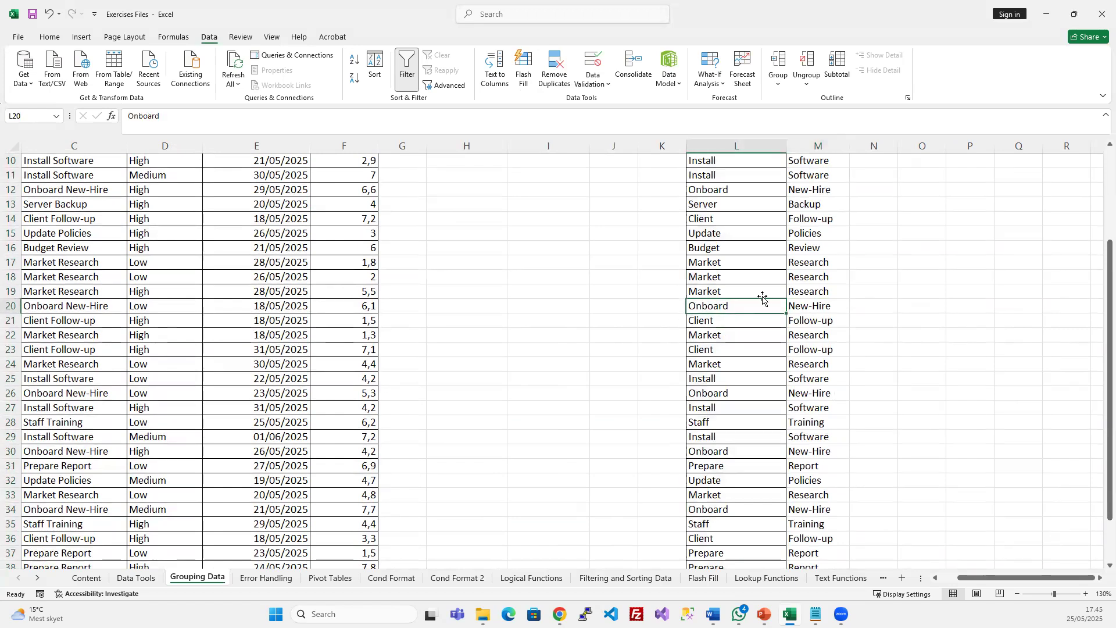
pyautogui.click(51, 216)
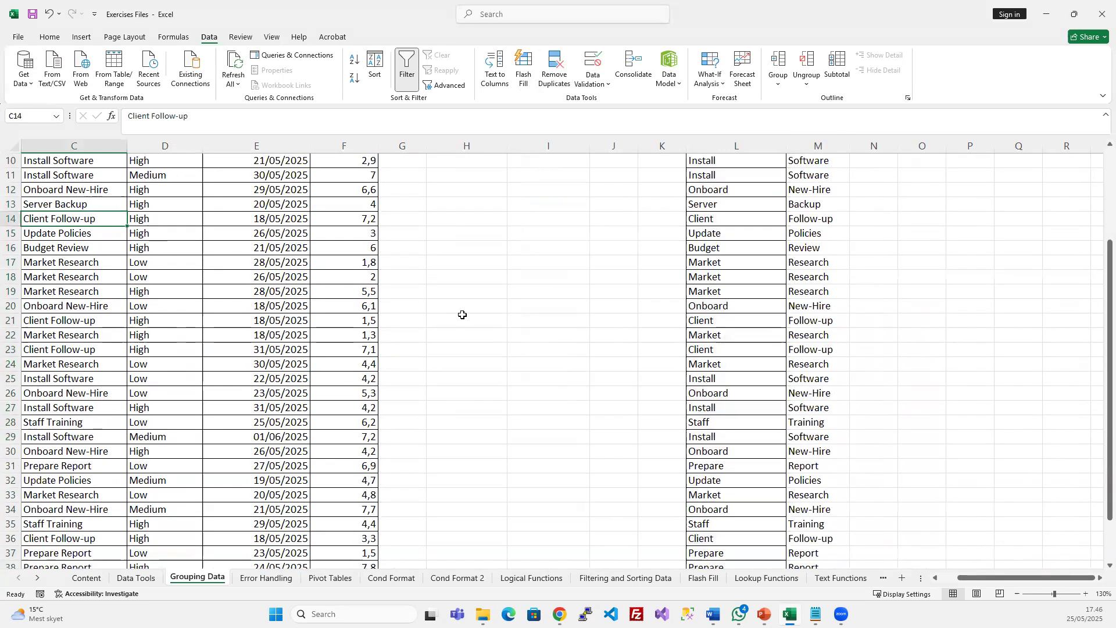
# Narrow column L and widen column M slightly
pyautogui.scroll(3, 462, 316)
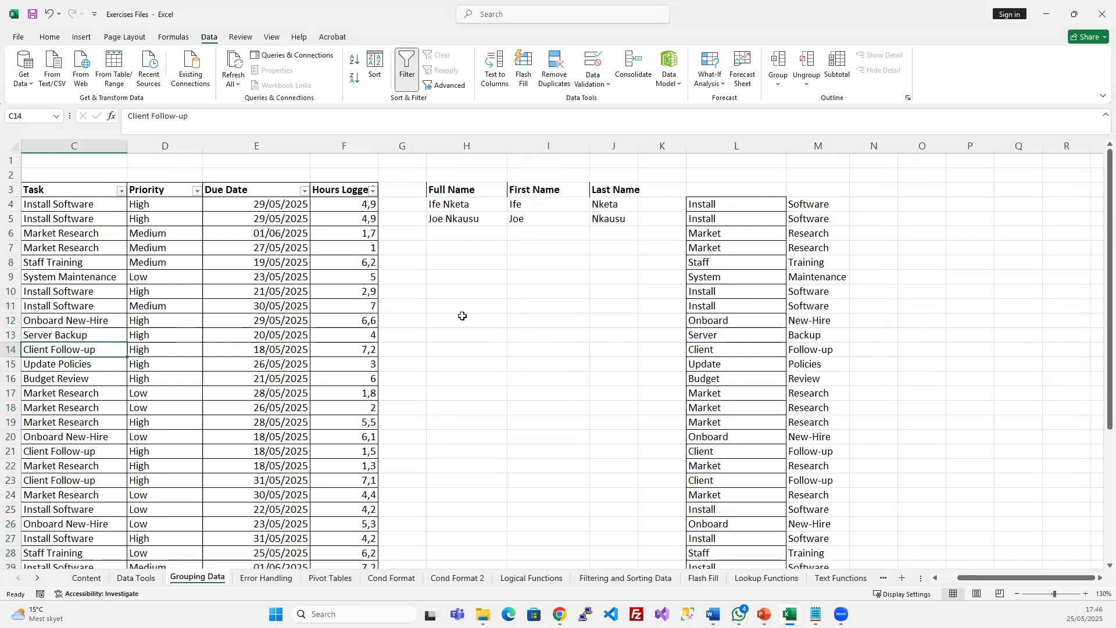
pyautogui.click(755, 280)
pyautogui.moveTo(785, 140); pyautogui.dragTo(762, 141)
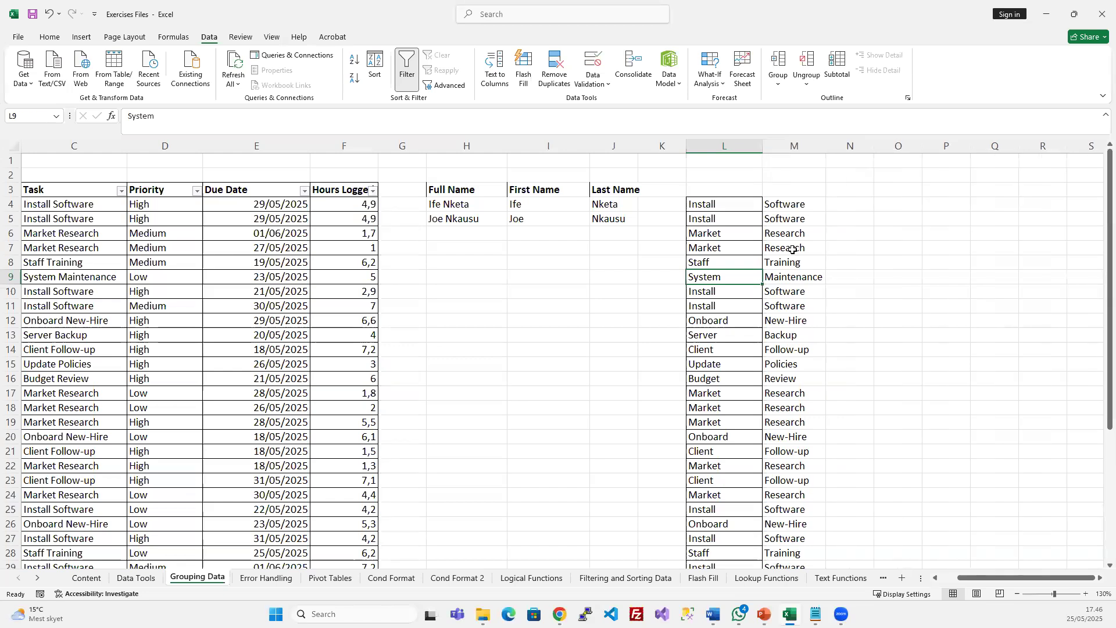
pyautogui.moveTo(826, 141); pyautogui.dragTo(832, 141)
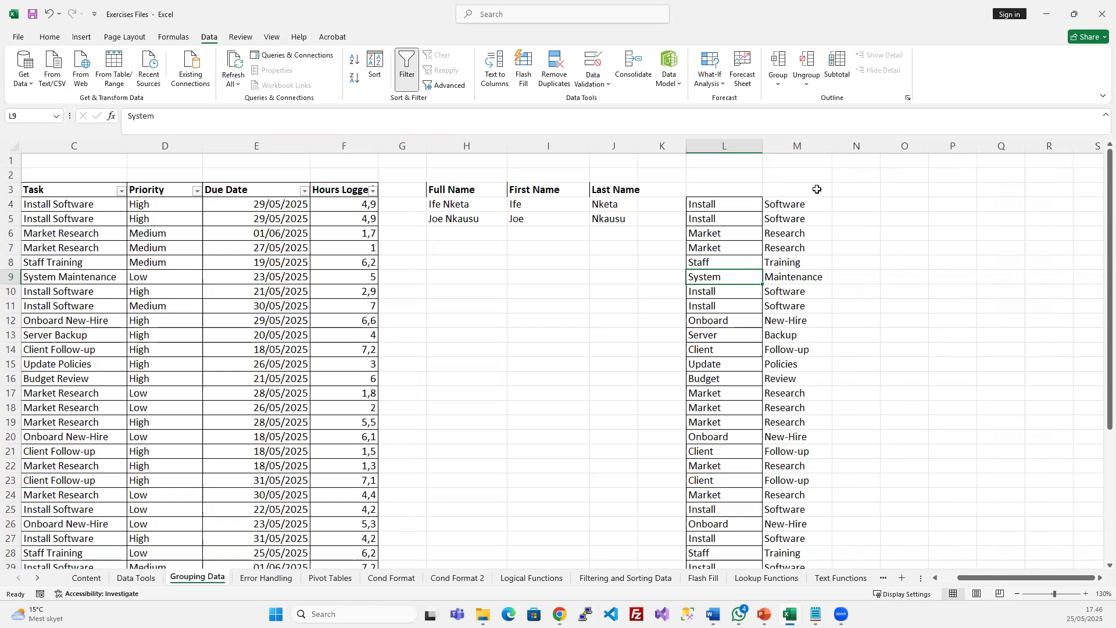
# Delete columns L:M to remove the split words, then select the Task header C3
pyautogui.moveTo(727, 146); pyautogui.dragTo(780, 142)
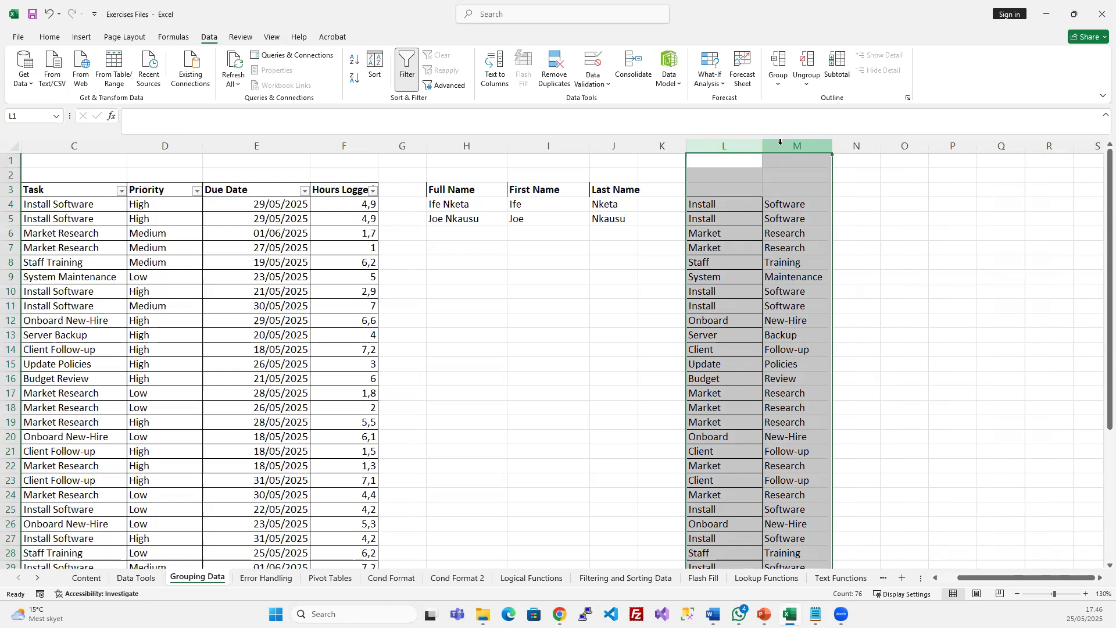
pyautogui.hotkey('ctrl', '-')
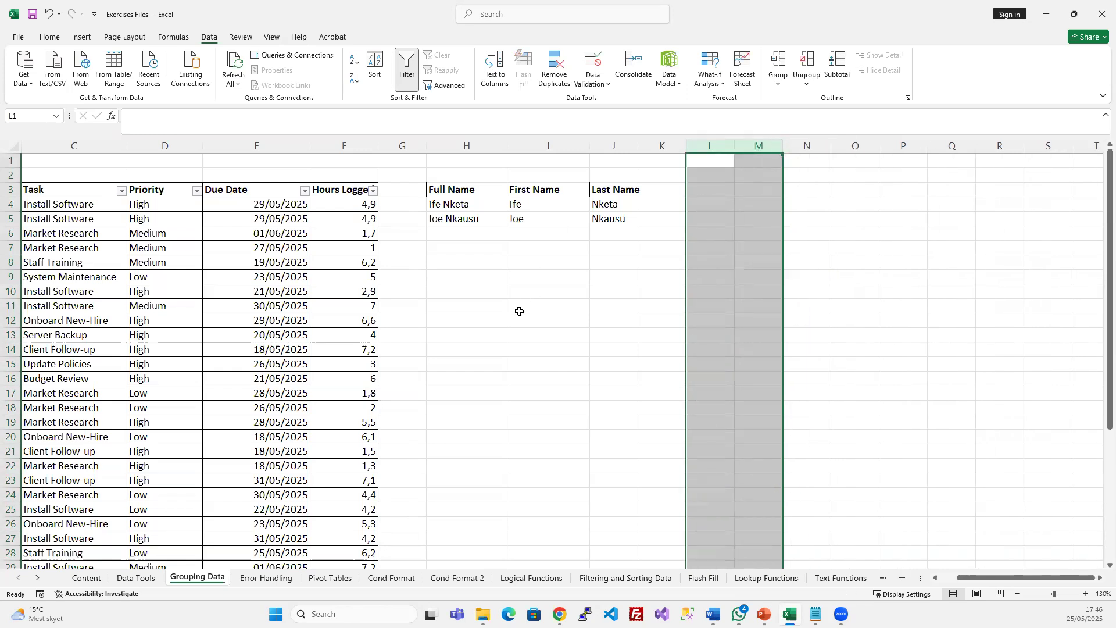
pyautogui.click(513, 324)
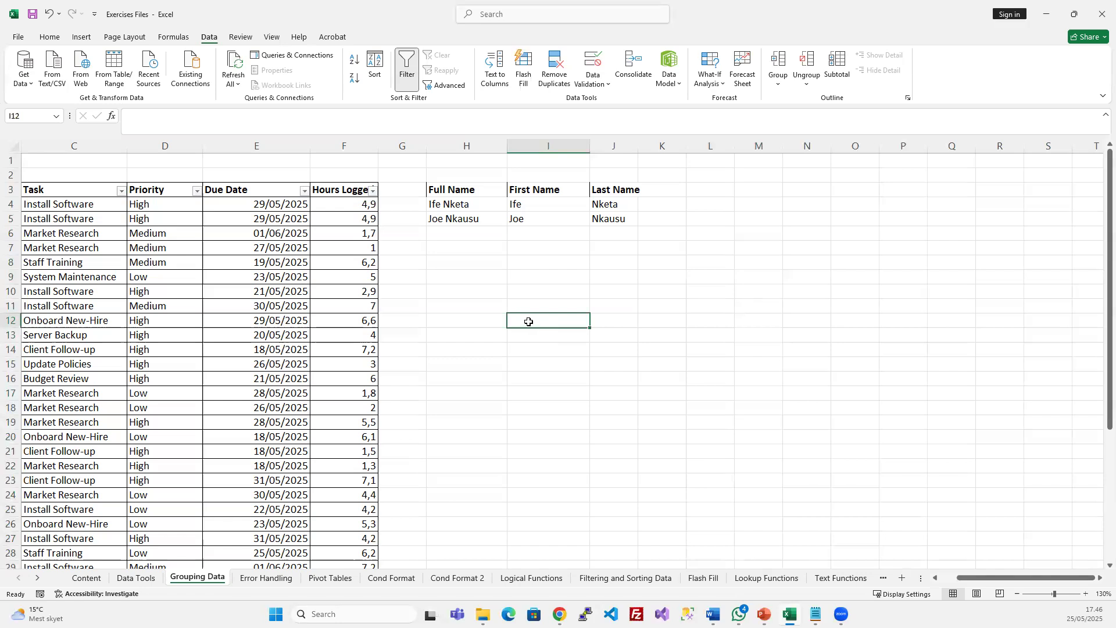
pyautogui.click(75, 192)
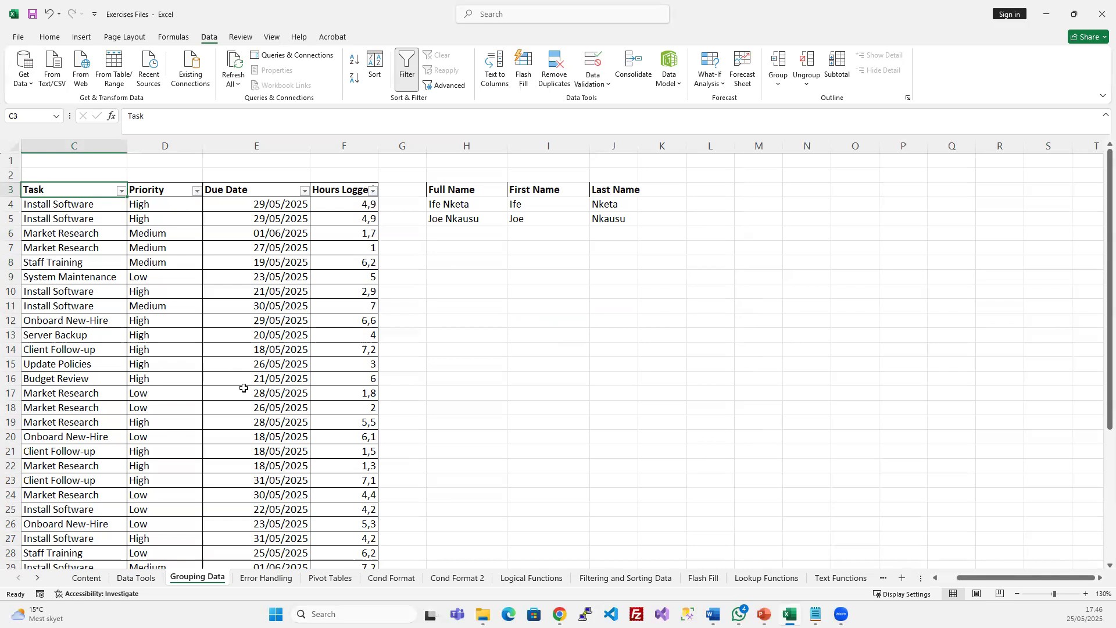
pyautogui.click(122, 191)
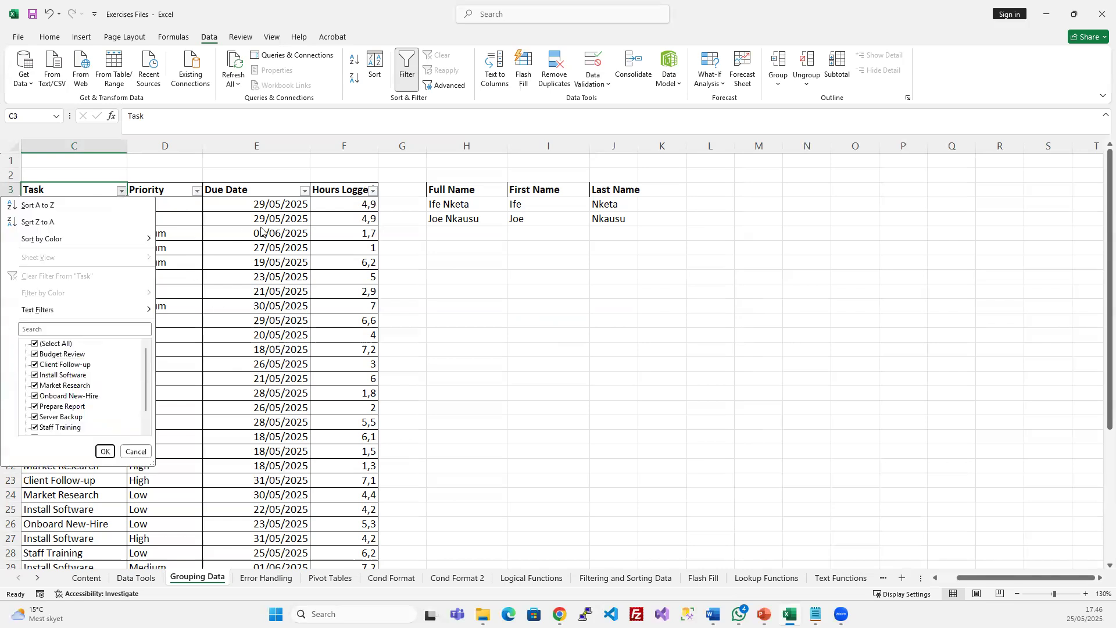
pyautogui.click(346, 318)
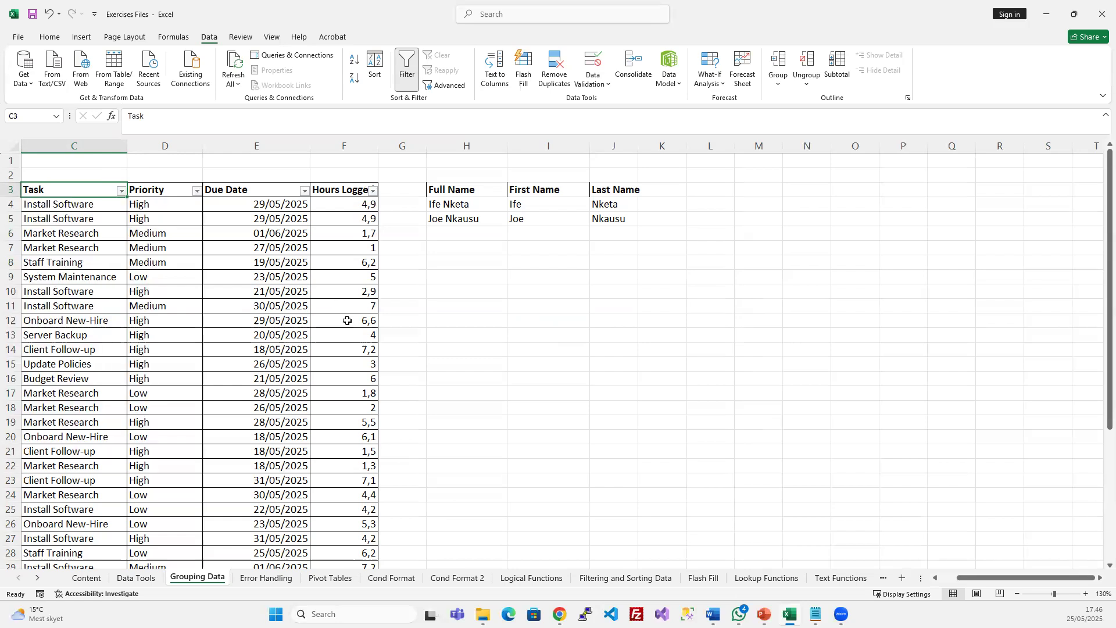
pyautogui.click(348, 320)
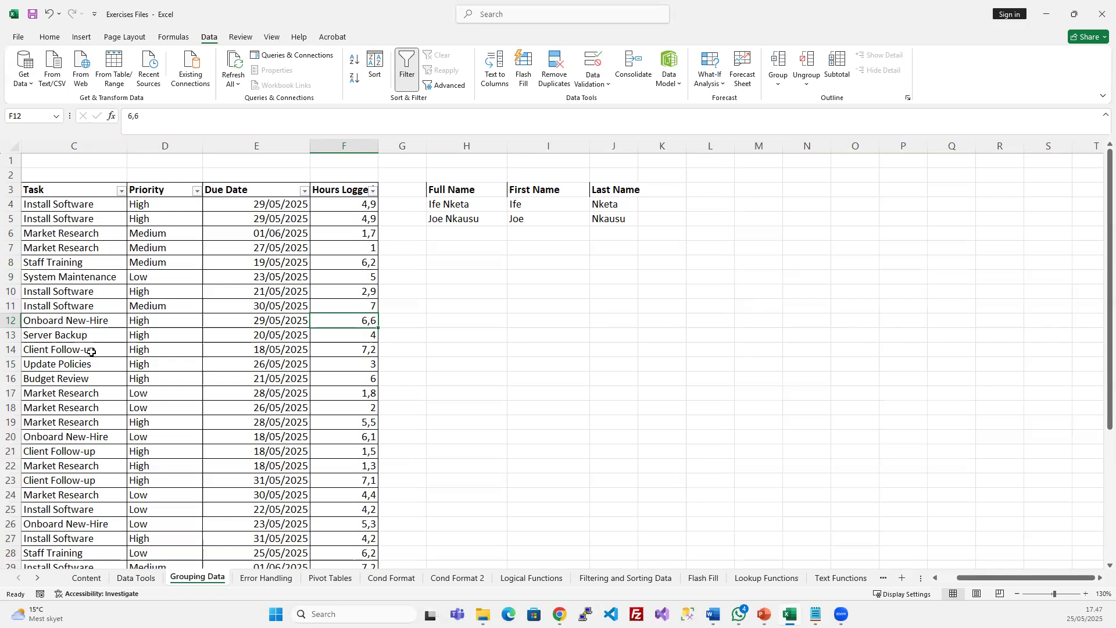
pyautogui.click(86, 320)
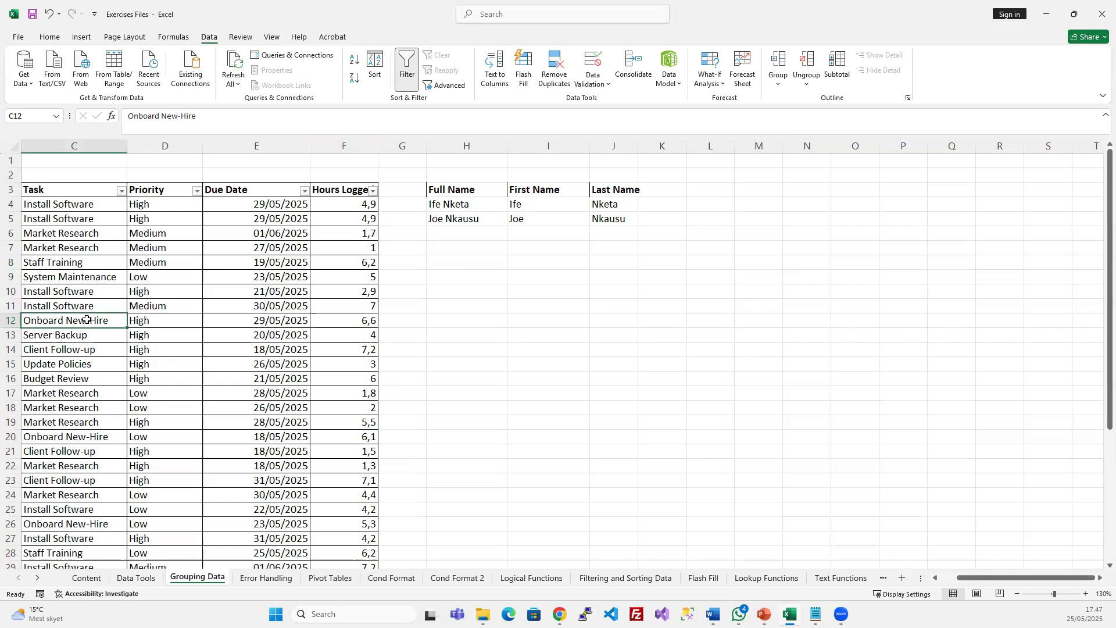
pyautogui.doubleClick(86, 320)
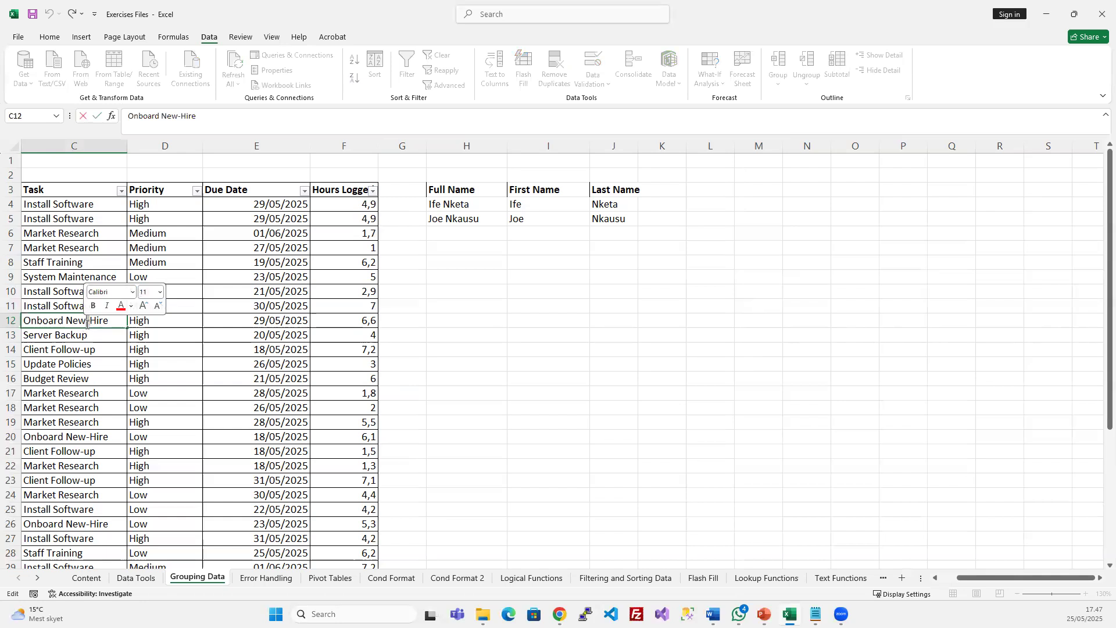
pyautogui.click(65, 320)
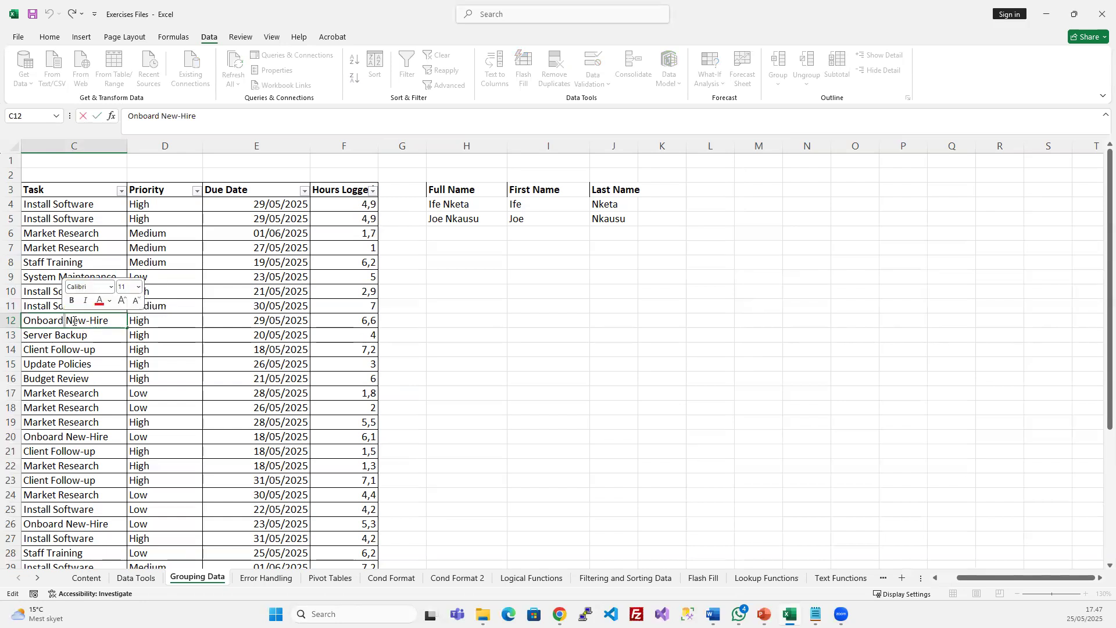
pyautogui.press('Escape')
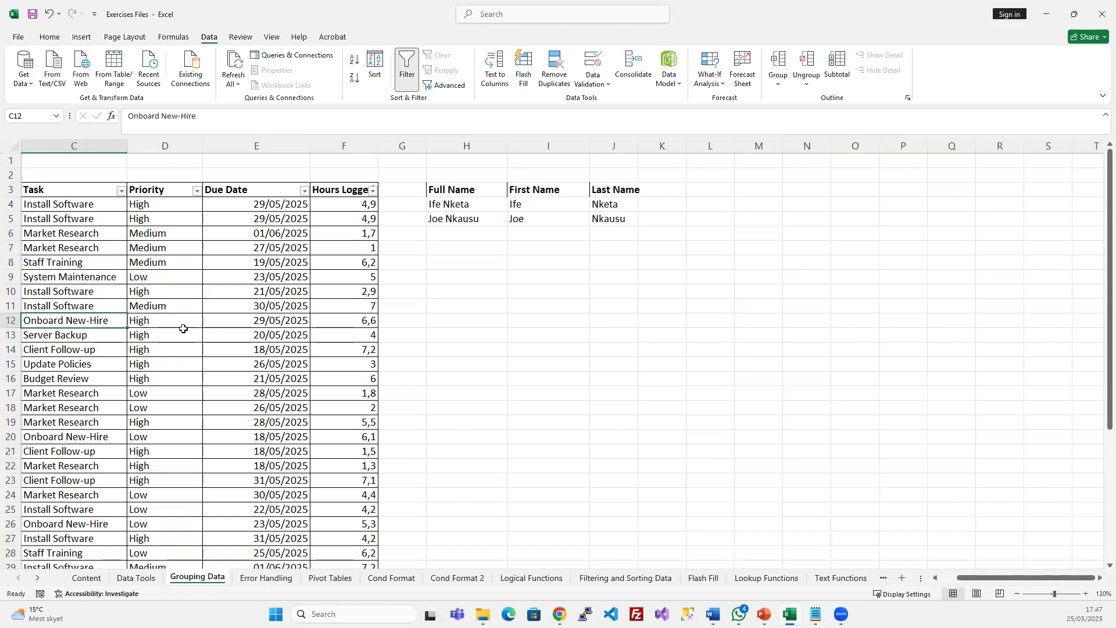
pyautogui.click(516, 294)
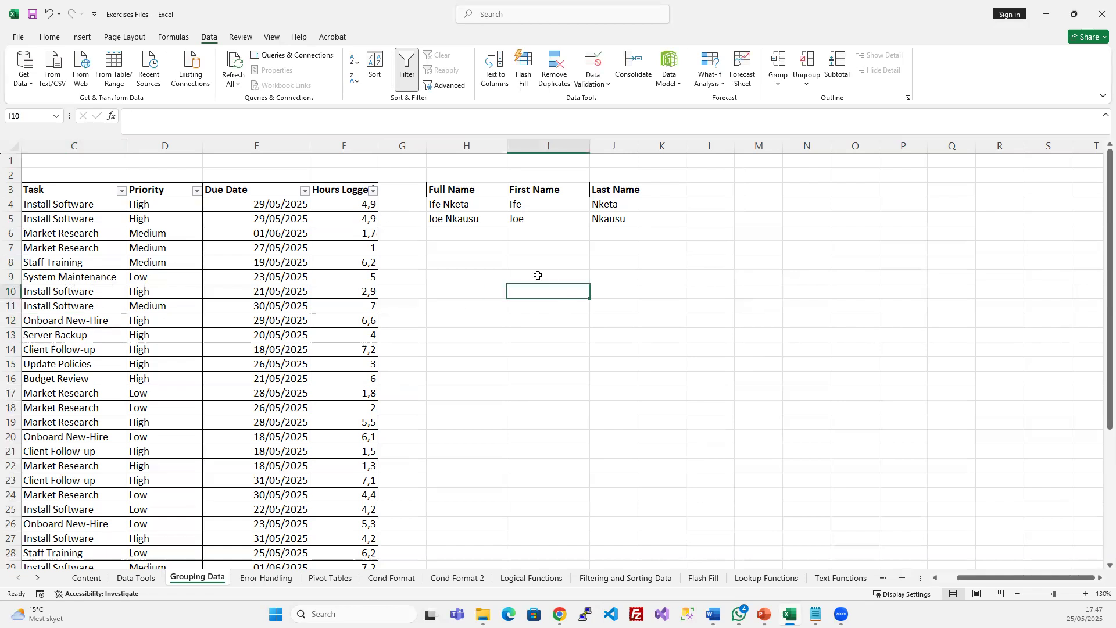
pyautogui.click(462, 250)
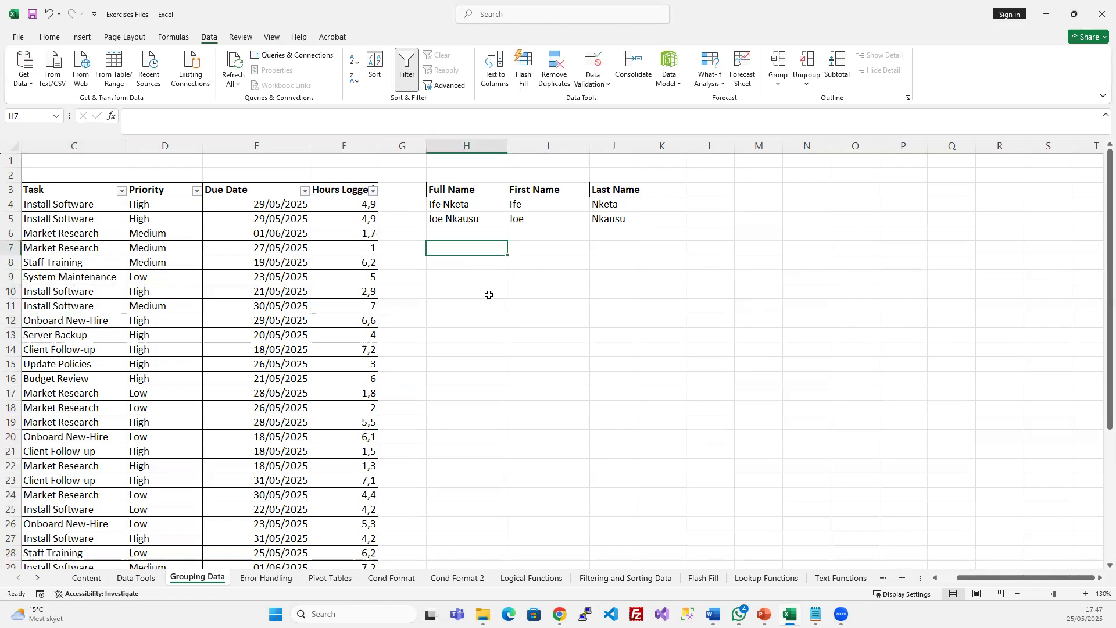
# Append a comma and a surname to both Full Name entries in H4 and H5, widening column H
pyautogui.doubleClick(482, 205)
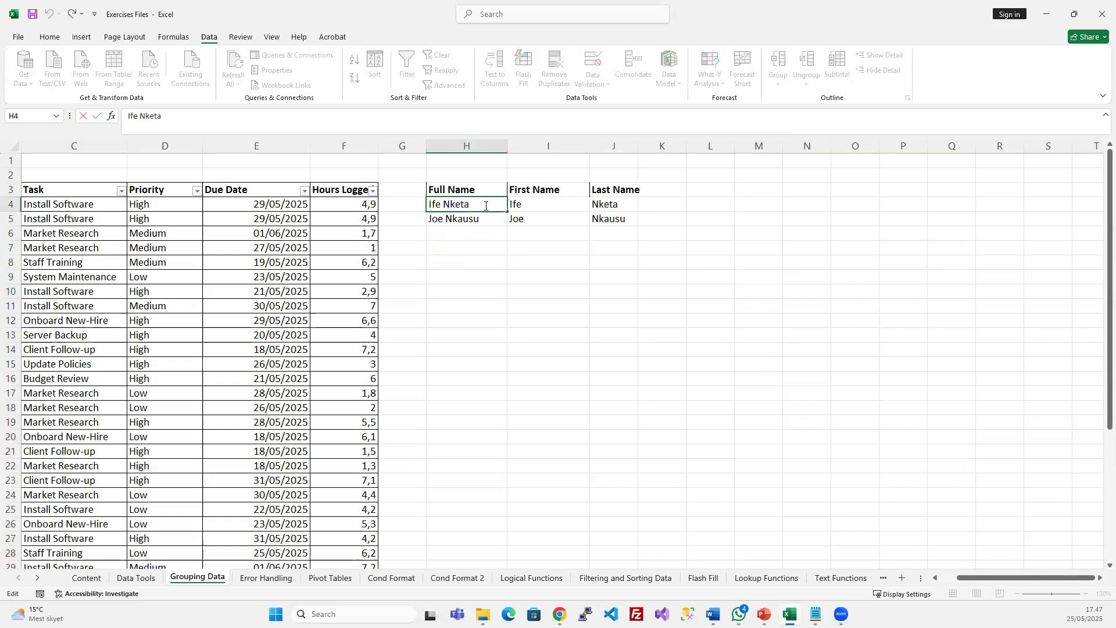
pyautogui.write(',')
pyautogui.write('Clinton')
pyautogui.click(497, 234)
pyautogui.moveTo(507, 146); pyautogui.dragTo(527, 146)
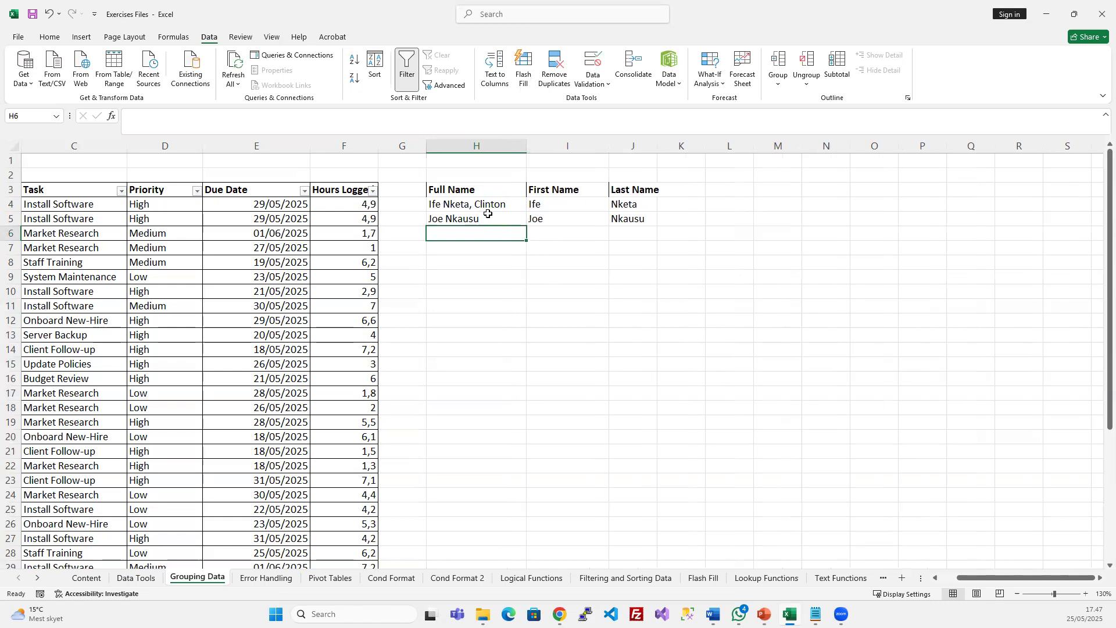
pyautogui.doubleClick(511, 225)
pyautogui.write(',')
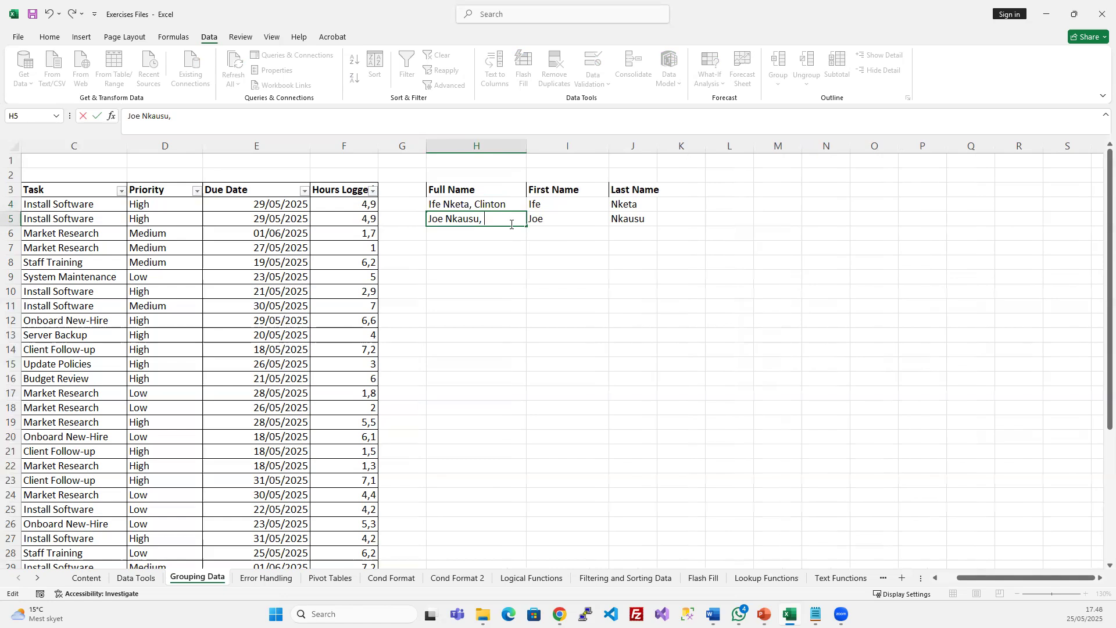
pyautogui.write(' Obam')
pyautogui.press('BackSpace')
pyautogui.write('ma')
pyautogui.press('Return')
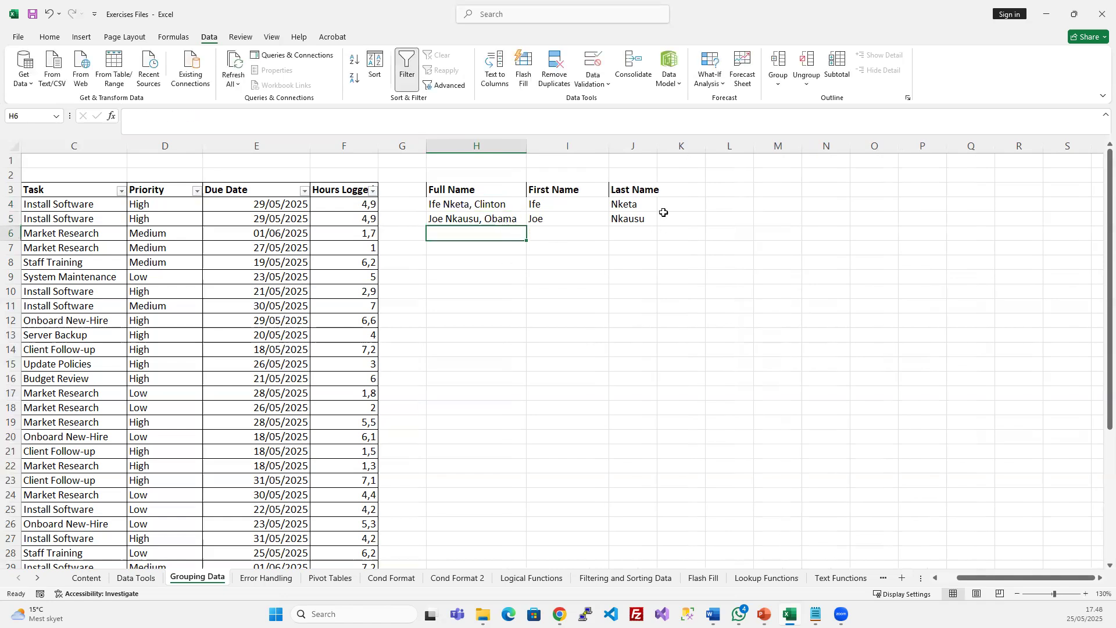
# Clear the First and Last Name entries, widen the Last Name column, and select H4:H5
pyautogui.moveTo(565, 202); pyautogui.dragTo(661, 213)
pyautogui.press('Delete')
pyautogui.moveTo(657, 146); pyautogui.dragTo(661, 141)
pyautogui.click(656, 176)
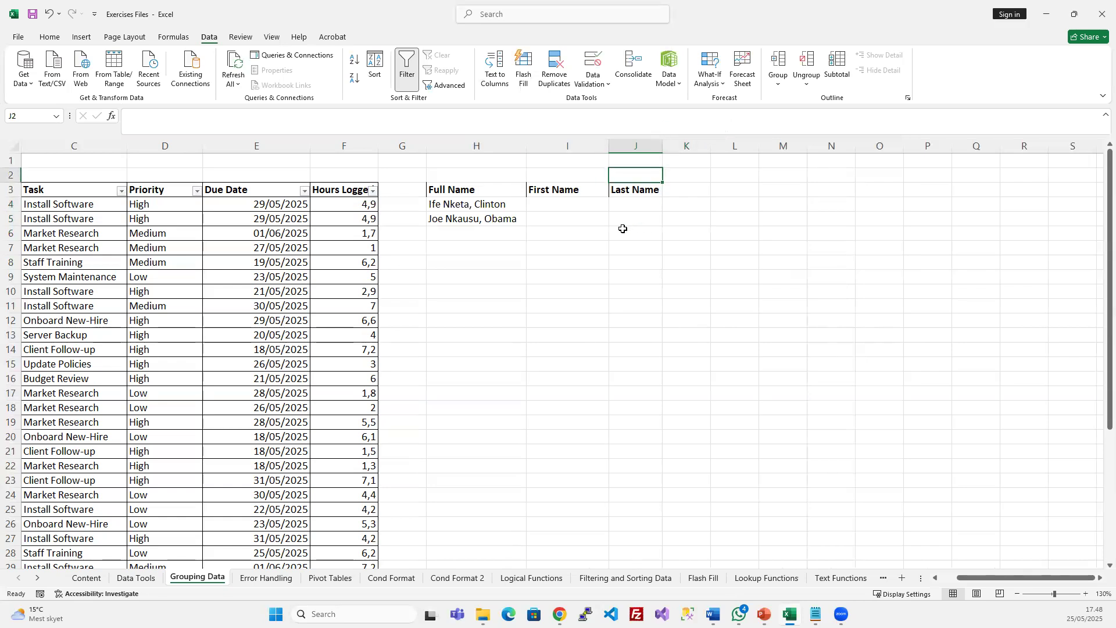
pyautogui.click(602, 230)
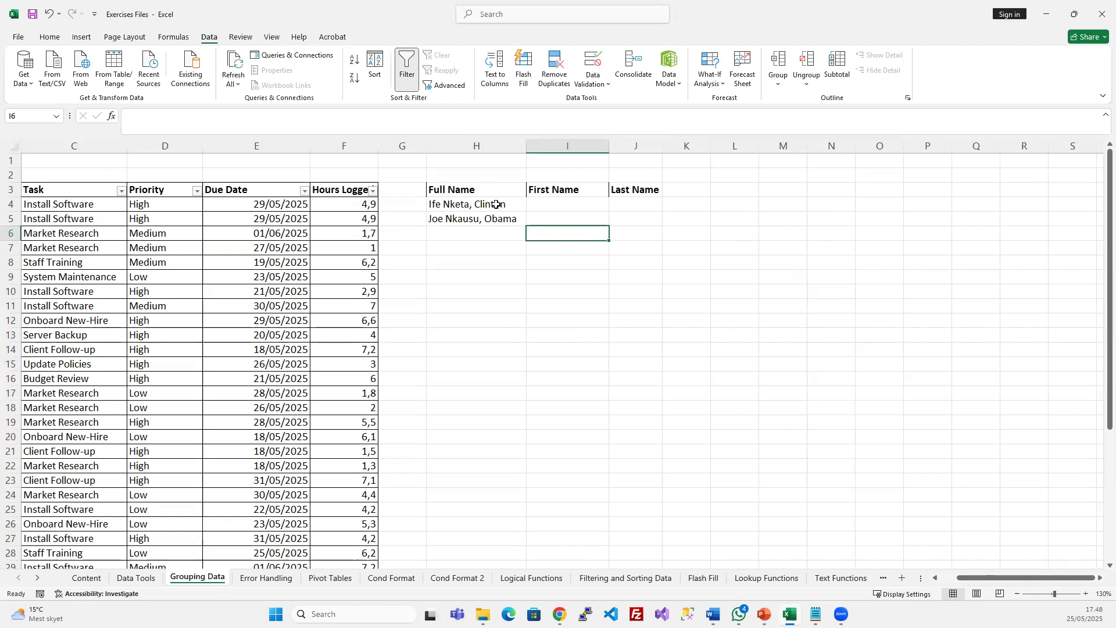
pyautogui.moveTo(496, 204); pyautogui.dragTo(491, 219)
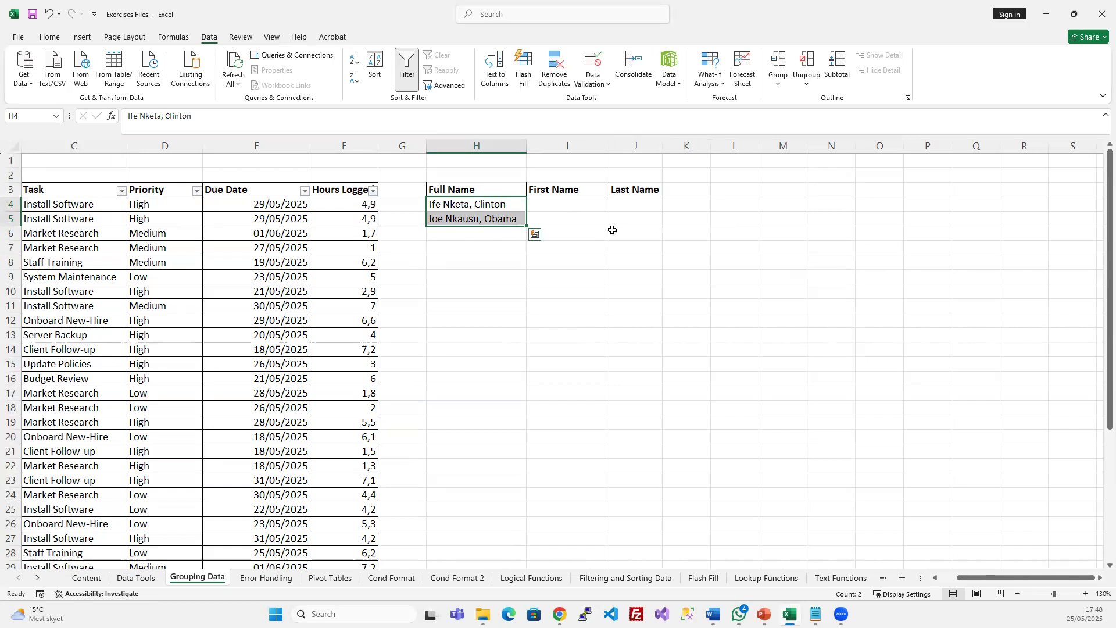
# Copy the two Full Name entries H4:H5 into I4 and autofit column I
pyautogui.hotkey('ctrl', 'c')
pyautogui.click(552, 200)
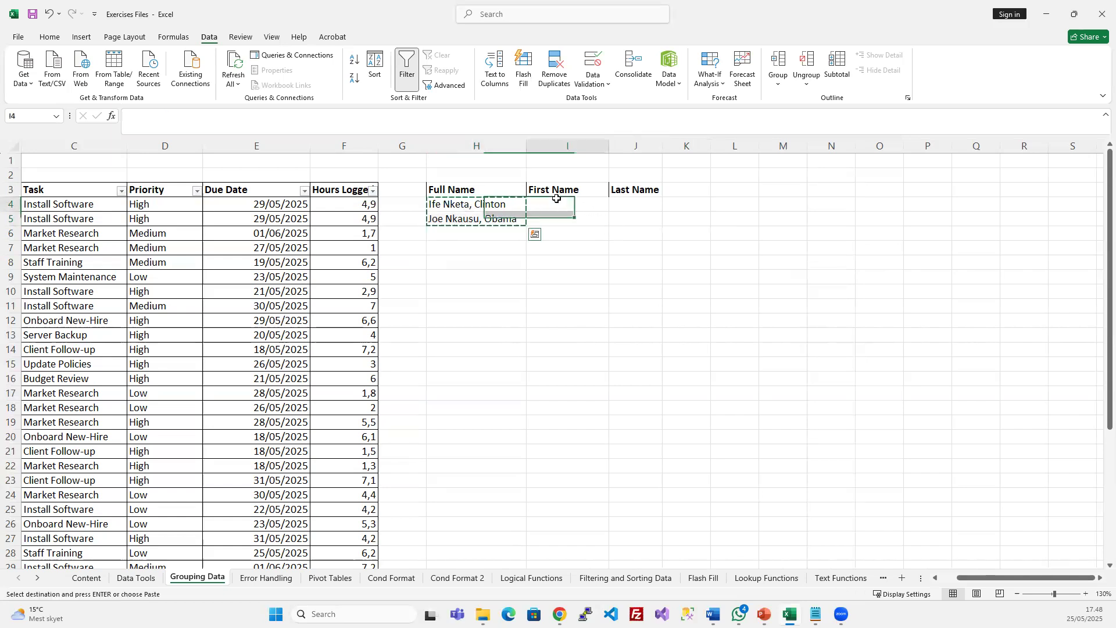
pyautogui.hotkey('ctrl', 'v')
pyautogui.doubleClick(609, 145)
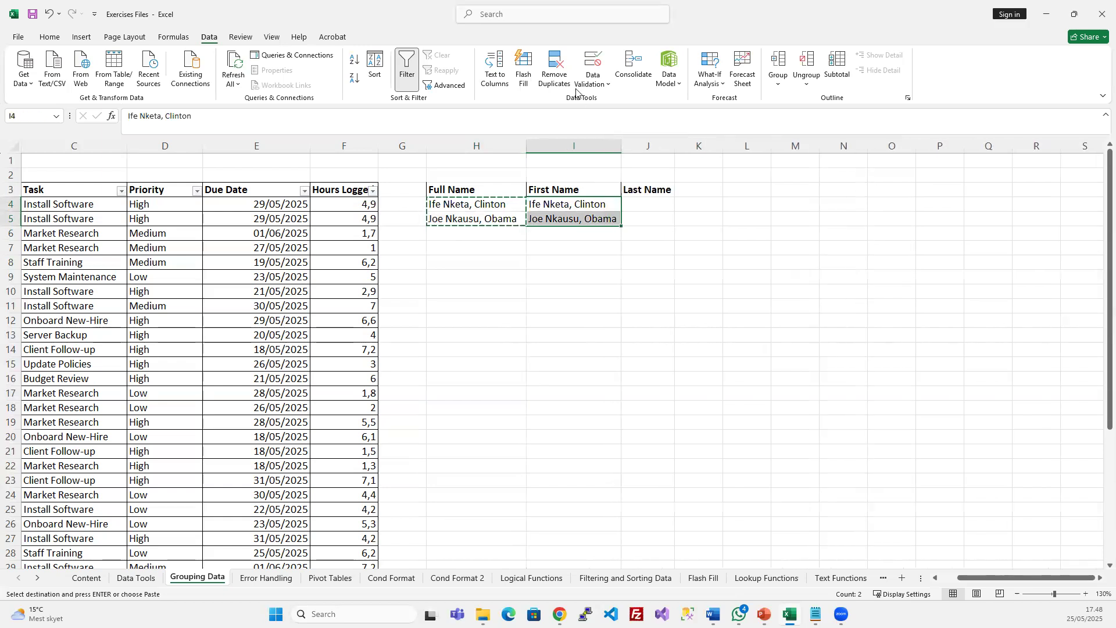
# Run Text to Columns as Delimited with Comma instead of Space as the separator
pyautogui.click(503, 59)
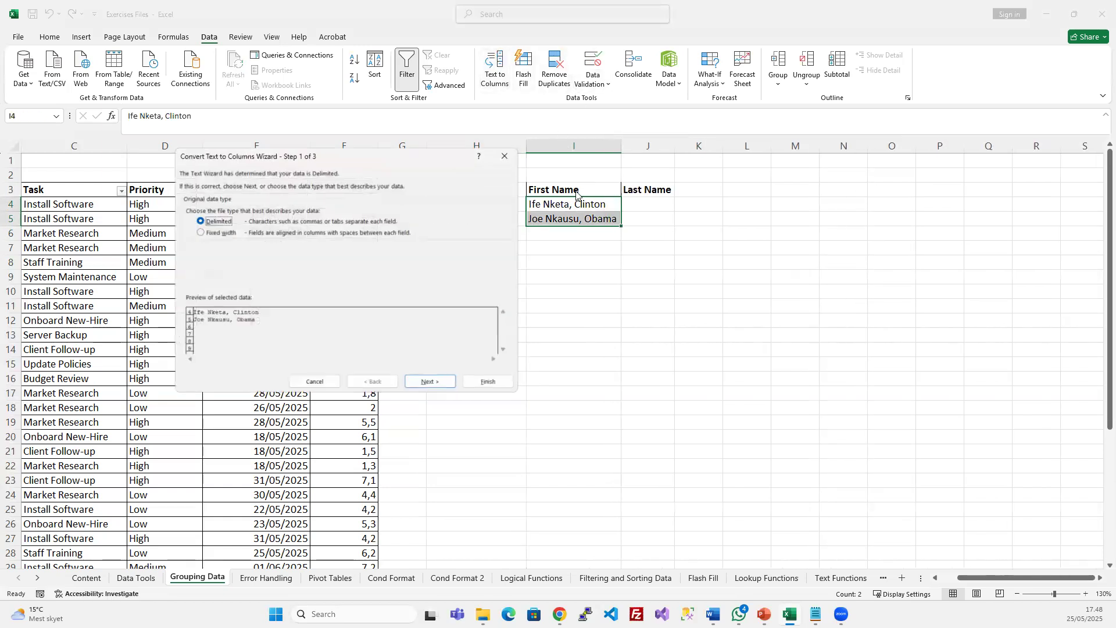
pyautogui.moveTo(288, 153); pyautogui.dragTo(561, 279)
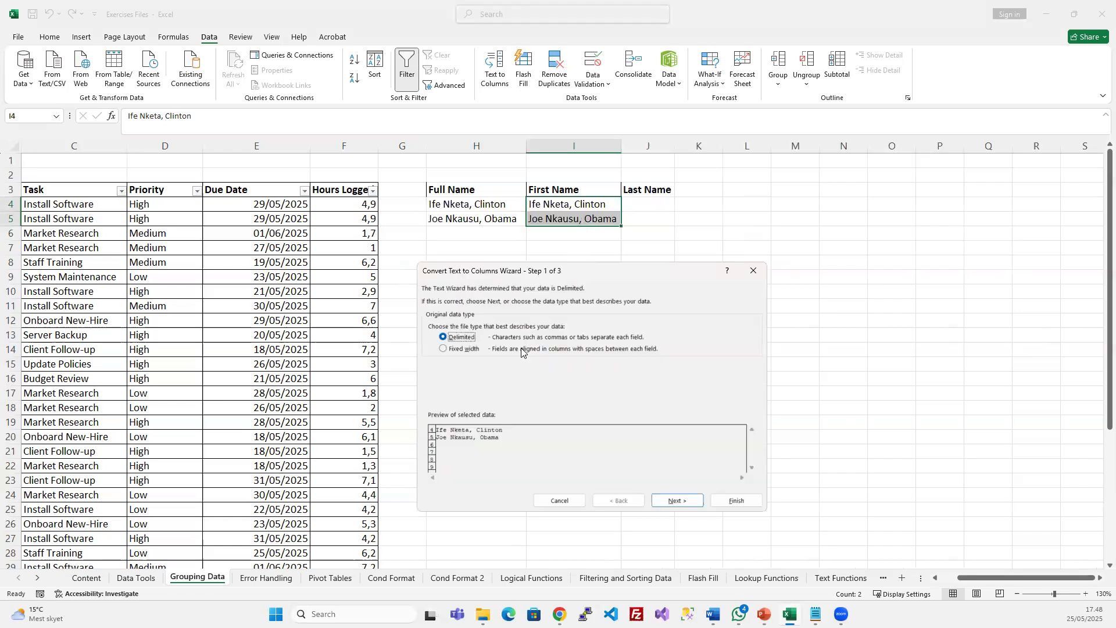
pyautogui.click(677, 500)
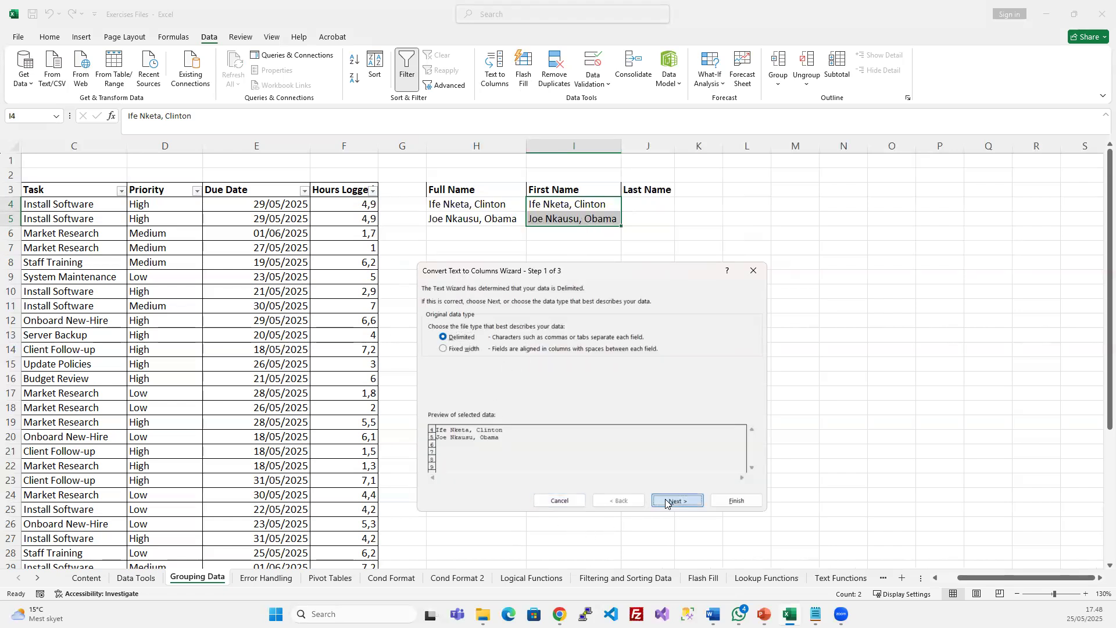
pyautogui.click(432, 351)
pyautogui.click(432, 340)
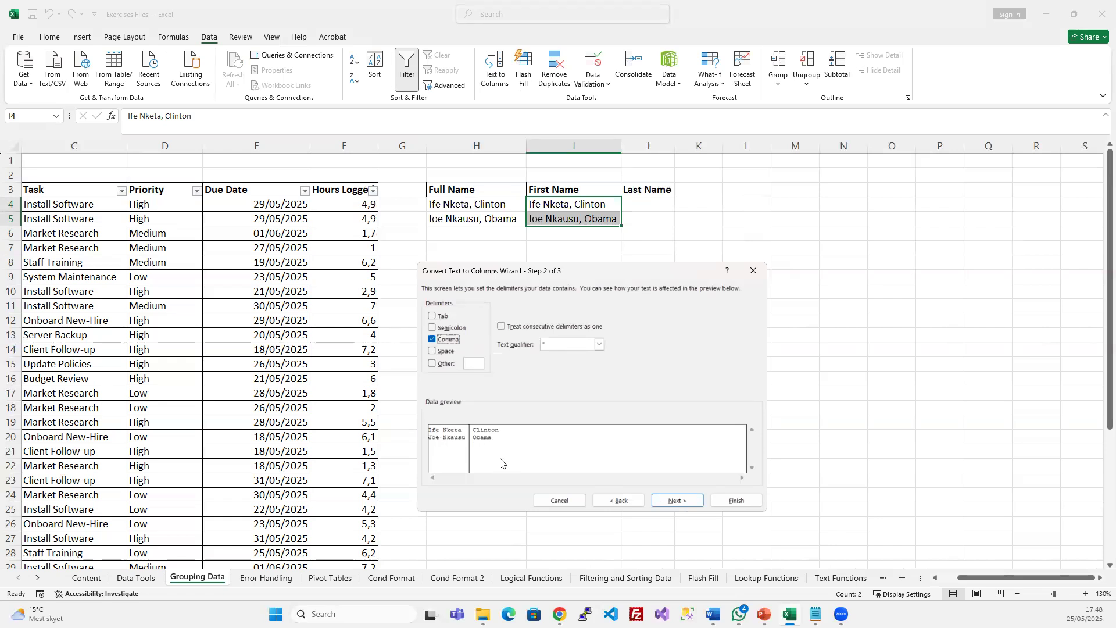
pyautogui.click(676, 500)
pyautogui.click(736, 500)
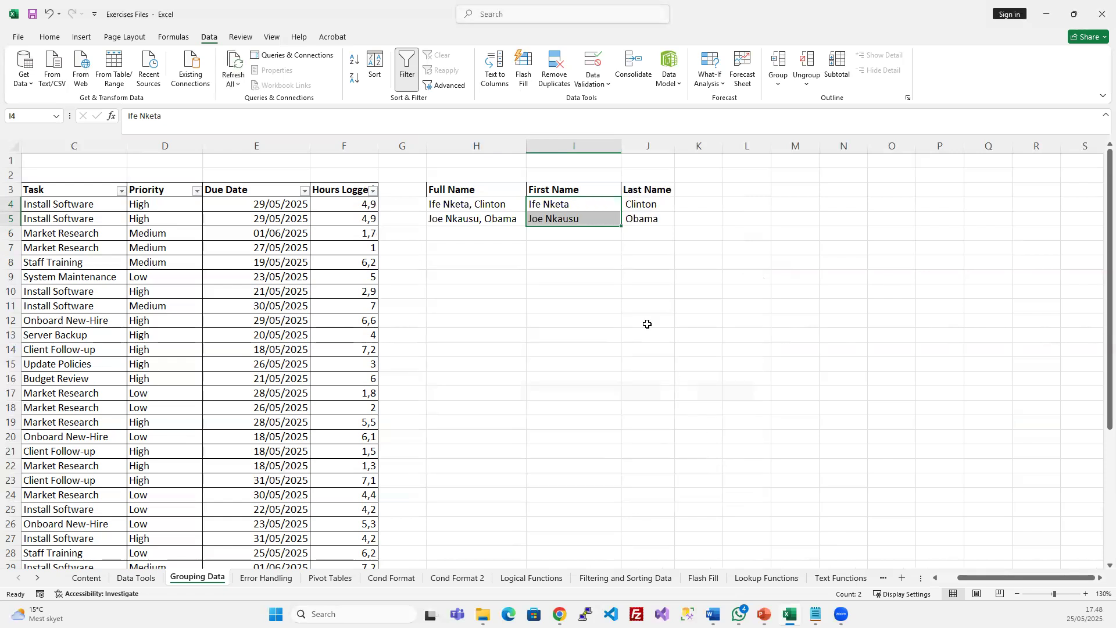
pyautogui.click(618, 244)
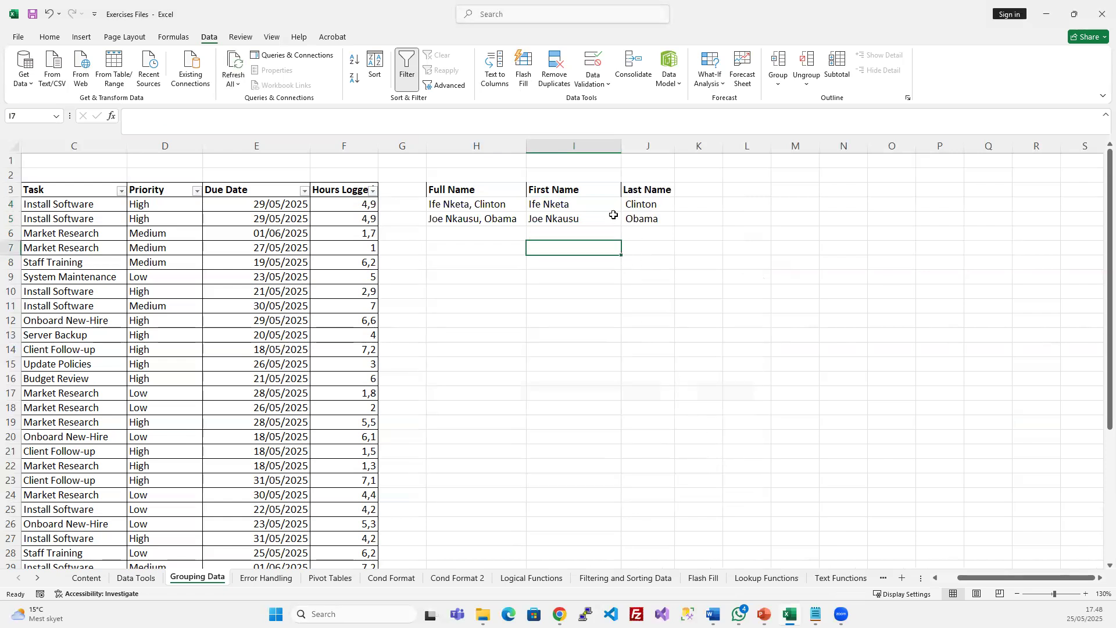
pyautogui.moveTo(586, 205); pyautogui.dragTo(642, 218)
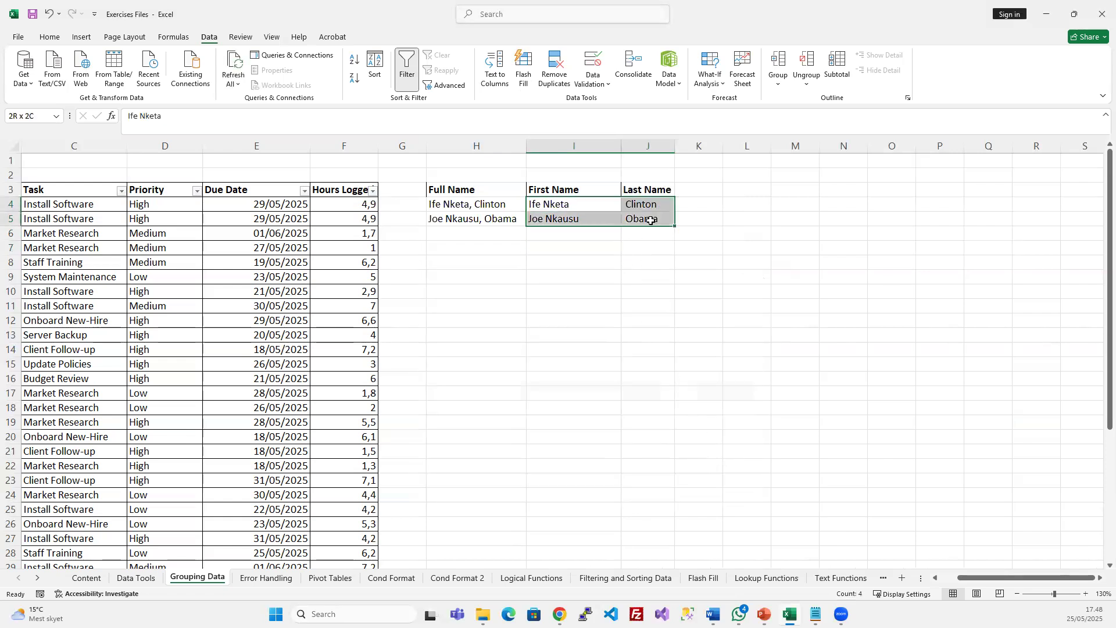
pyautogui.click(641, 264)
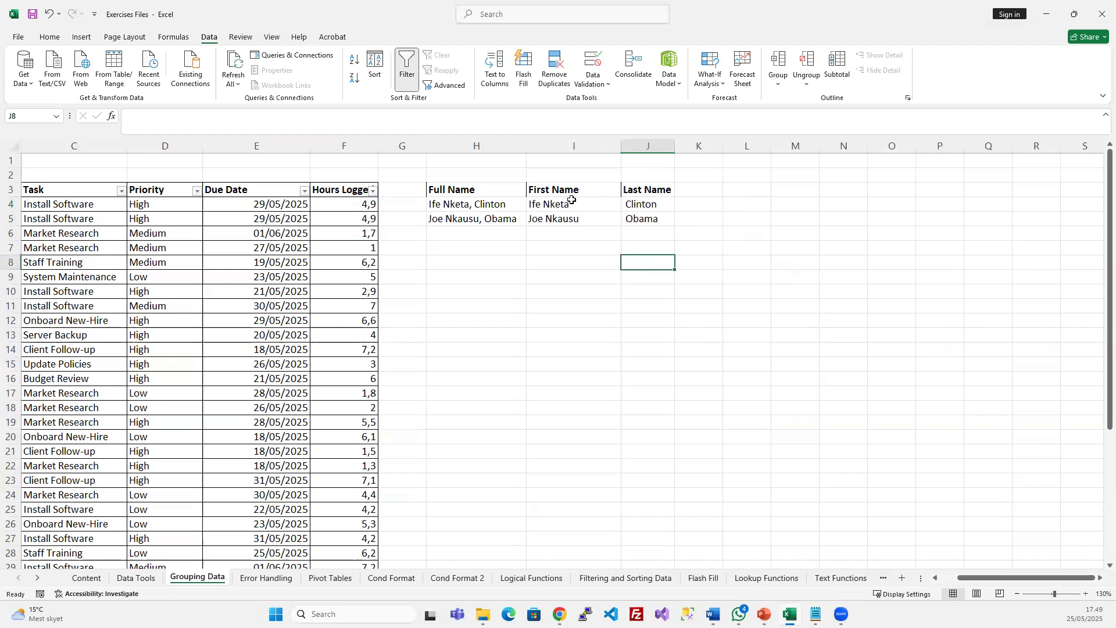
pyautogui.click(553, 203)
pyautogui.moveTo(602, 204); pyautogui.dragTo(643, 219)
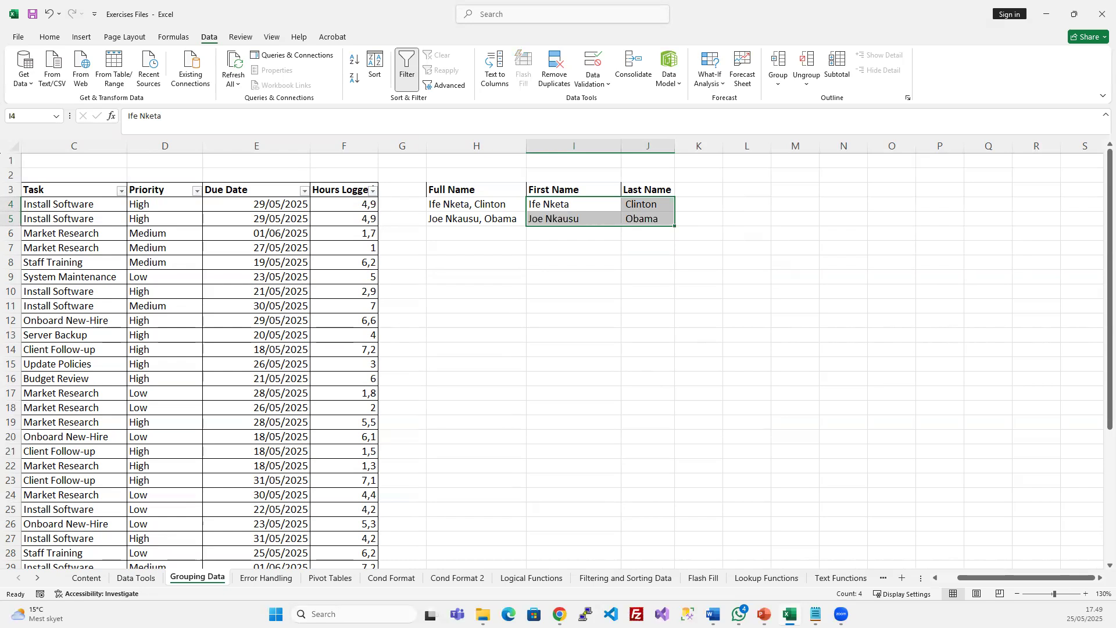
pyautogui.click(579, 223)
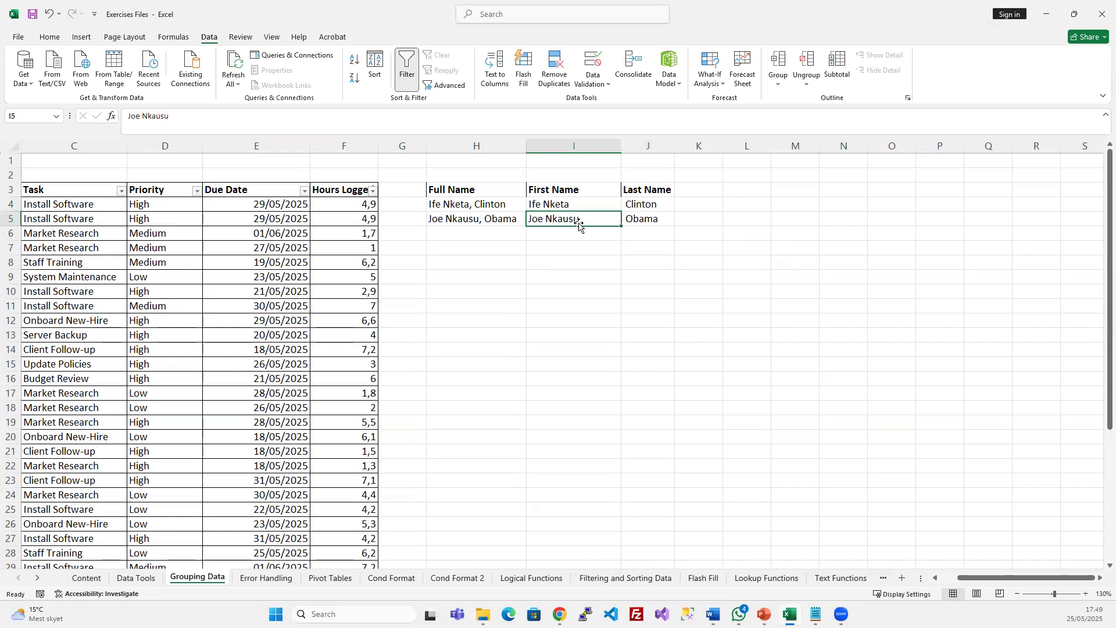
pyautogui.click(582, 207)
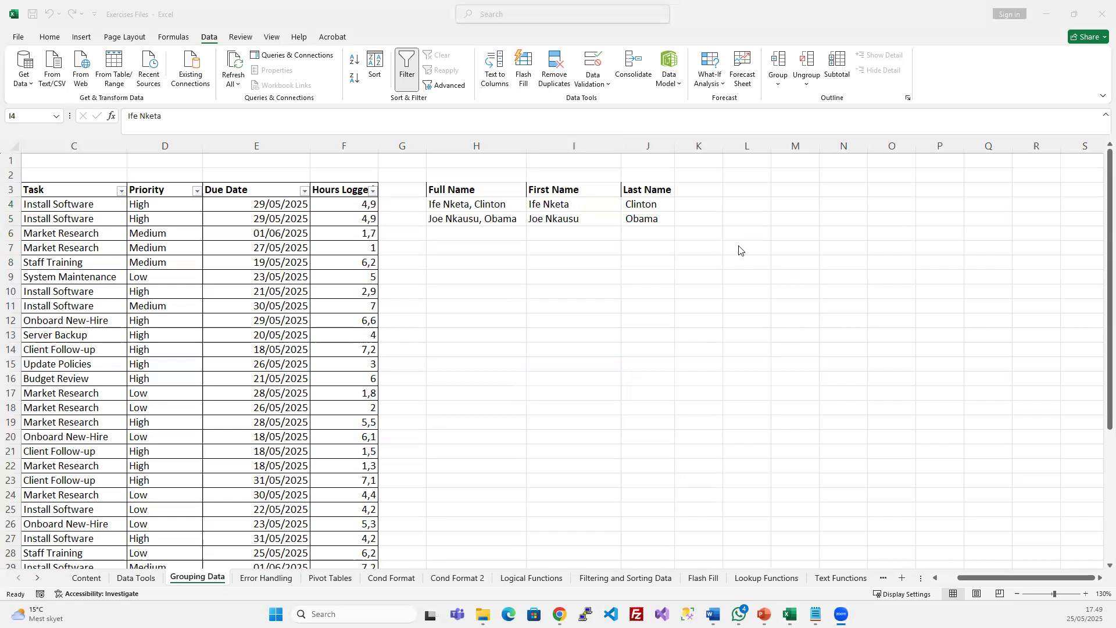
pyautogui.moveTo(558, 205); pyautogui.dragTo(583, 217)
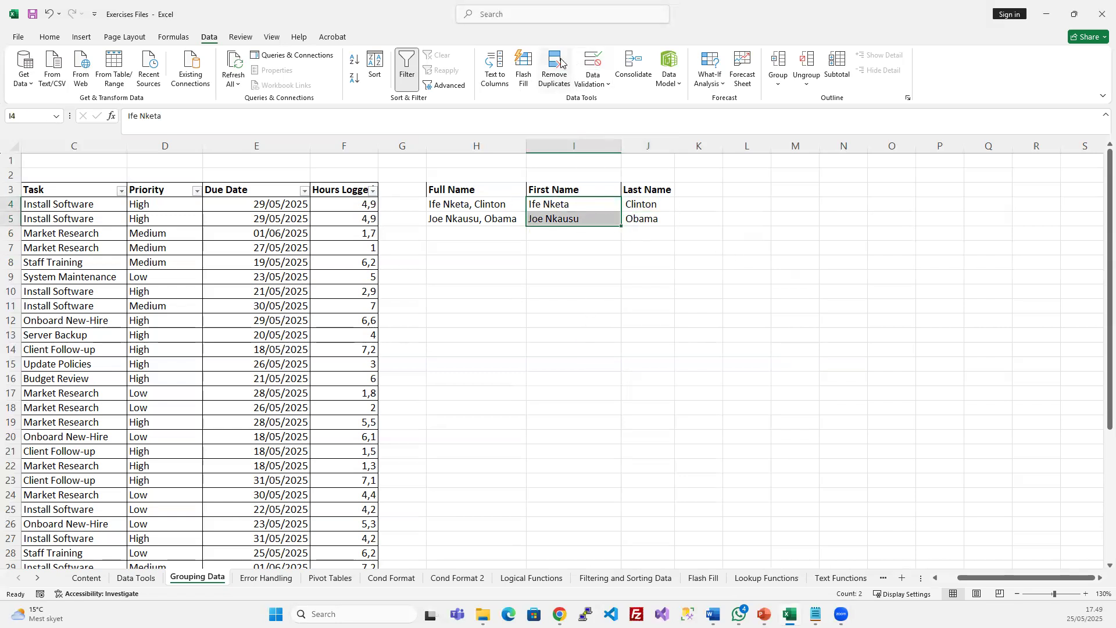
pyautogui.click(593, 61)
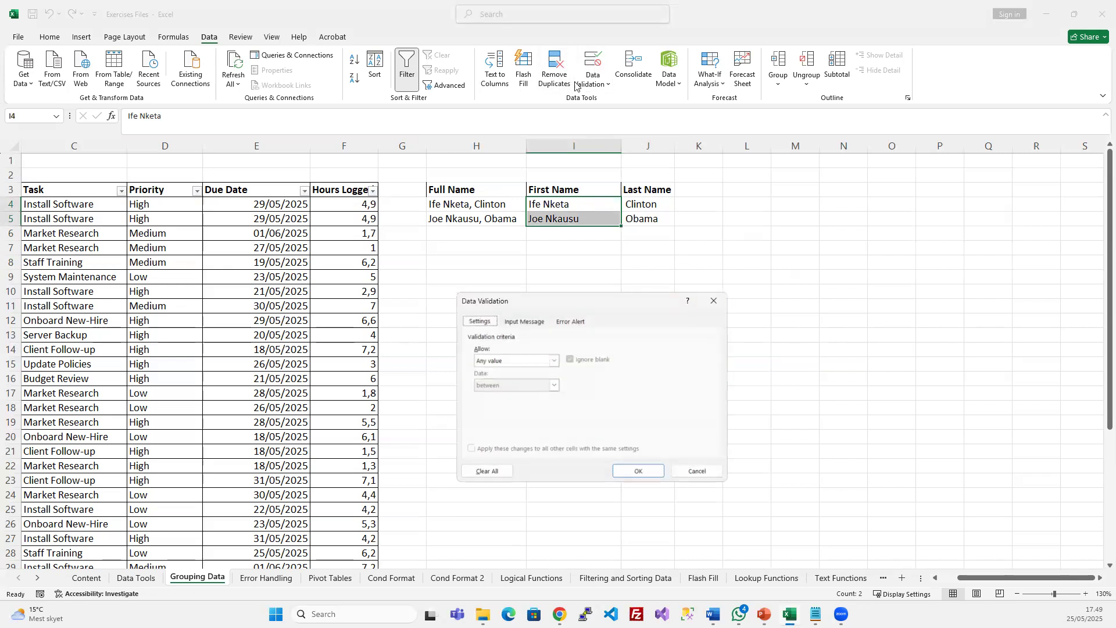
pyautogui.click(705, 301)
pyautogui.click(496, 65)
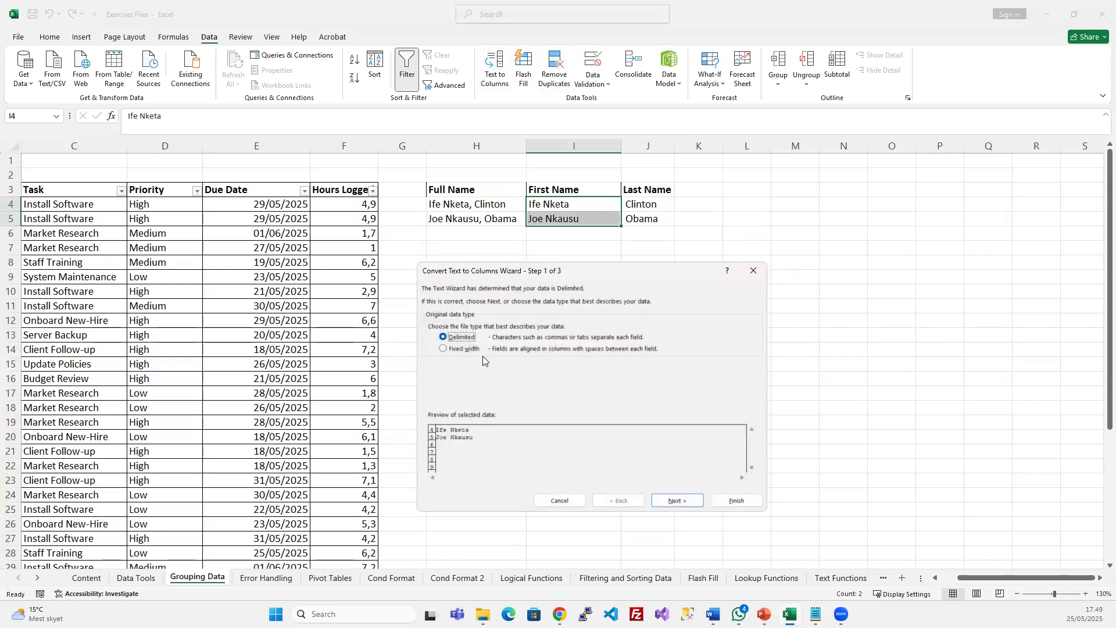
pyautogui.click(677, 501)
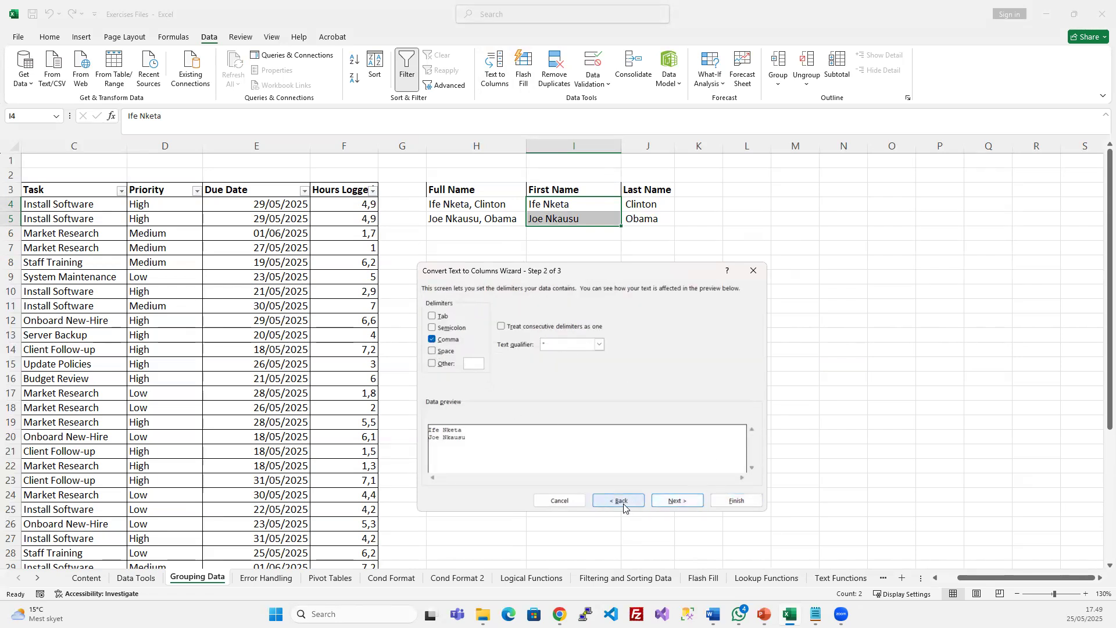
pyautogui.click(579, 501)
pyautogui.click(498, 218)
pyautogui.doubleClick(476, 204)
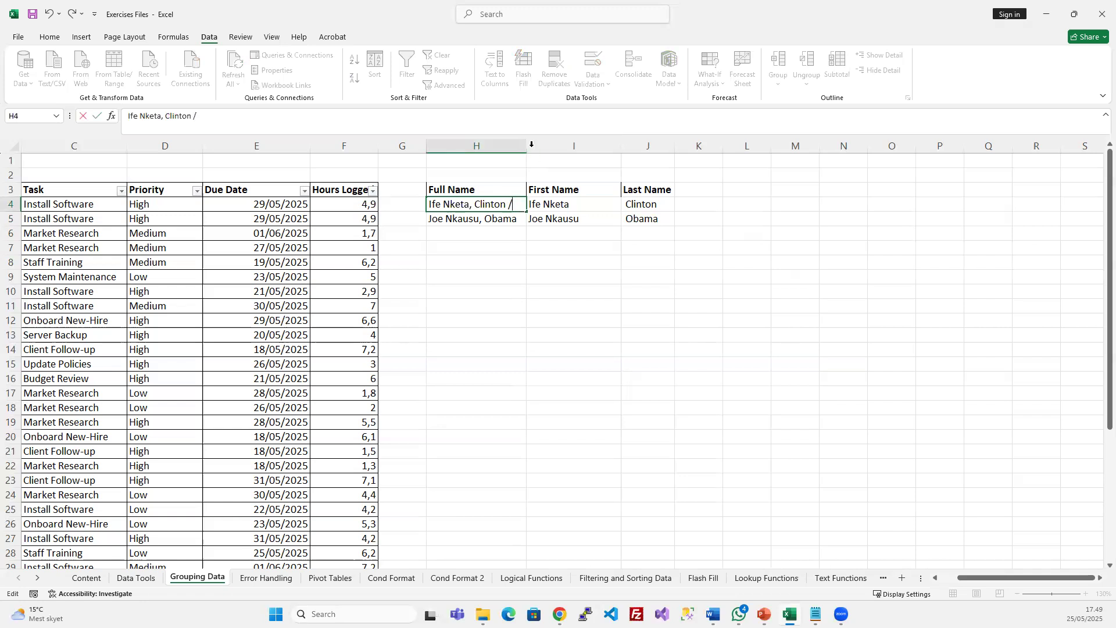
# Widen column H and append ' / 5000' to H4 and ' / 4500' to H5
pyautogui.press('Escape')
pyautogui.moveTo(526, 146); pyautogui.dragTo(608, 149)
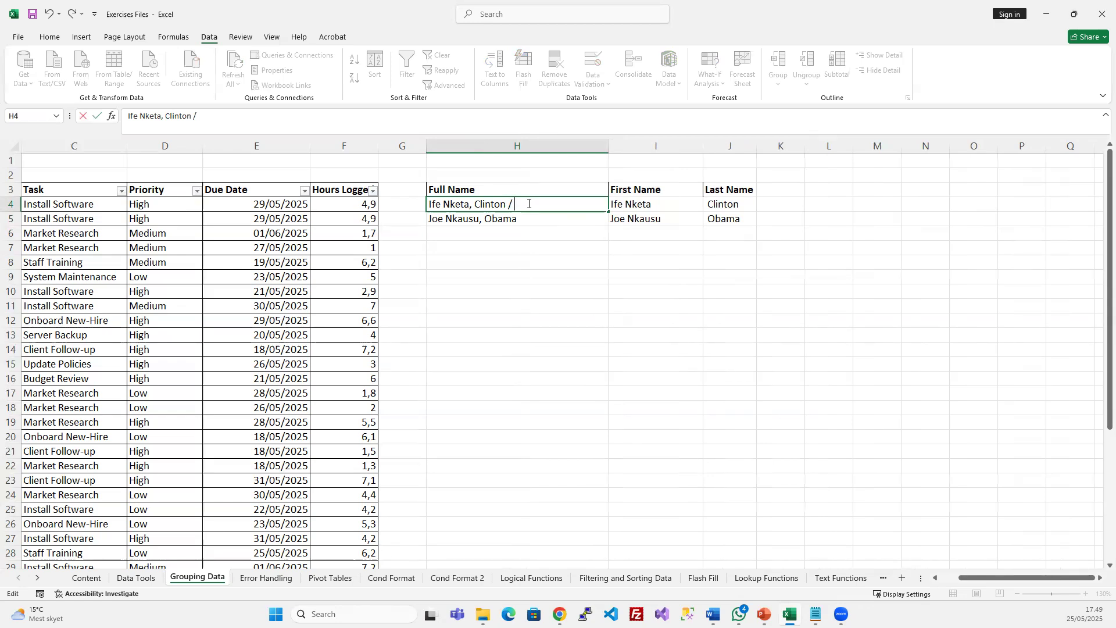
pyautogui.write('000')
pyautogui.doubleClick(533, 220)
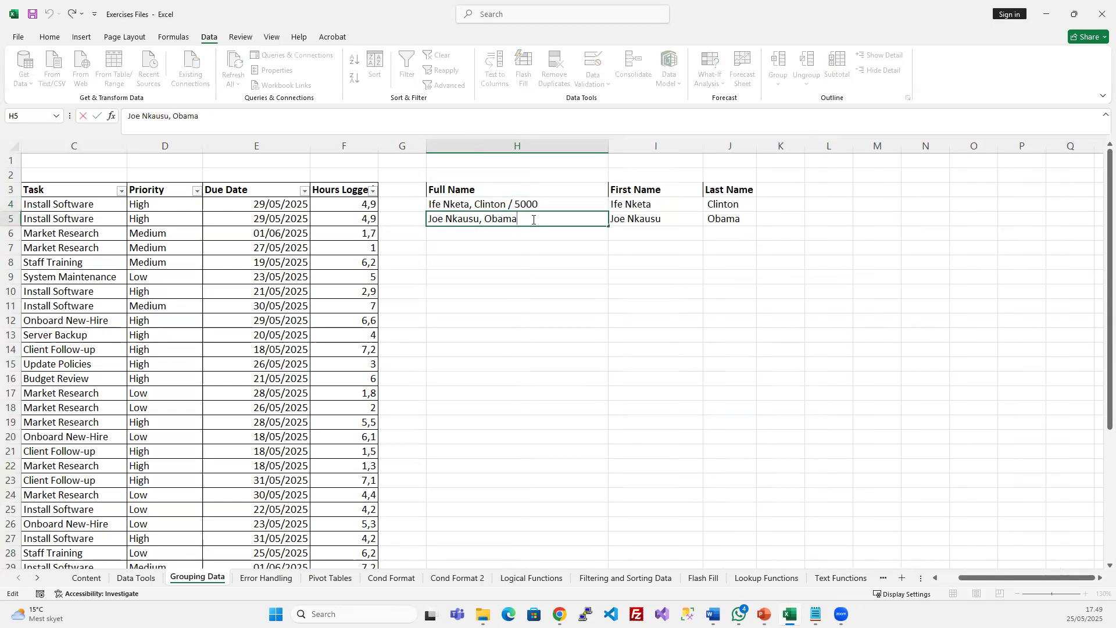
pyautogui.write('/ ')
pyautogui.write('5')
pyautogui.press('BackSpace')
pyautogui.press('BackSpace')
pyautogui.press('BackSpace')
pyautogui.press('Return')
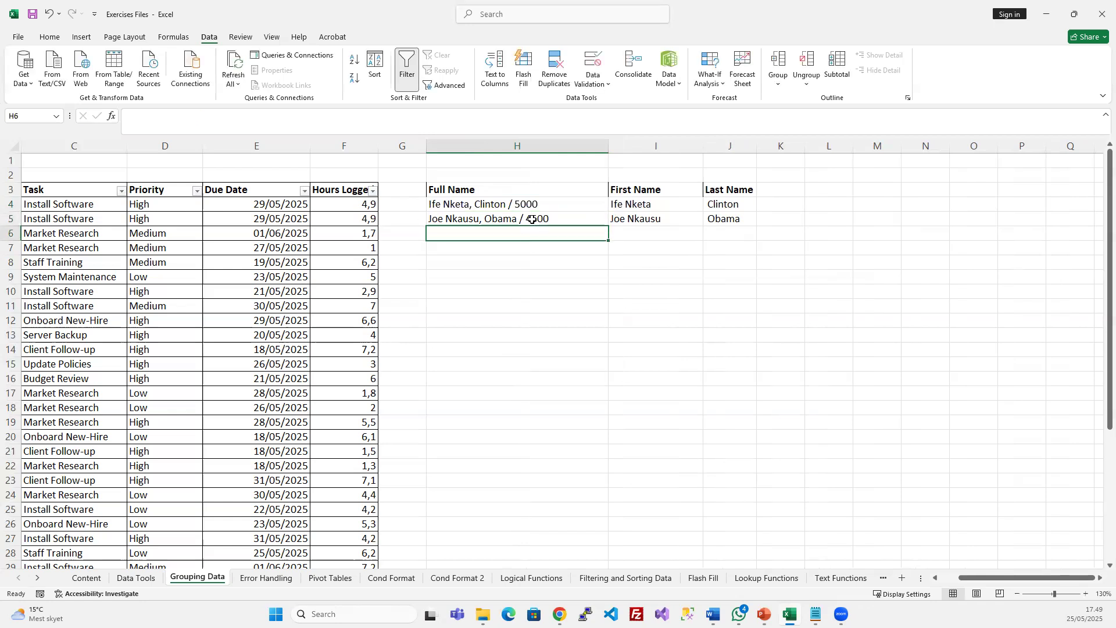
pyautogui.click(565, 257)
pyautogui.moveTo(542, 207); pyautogui.dragTo(543, 213)
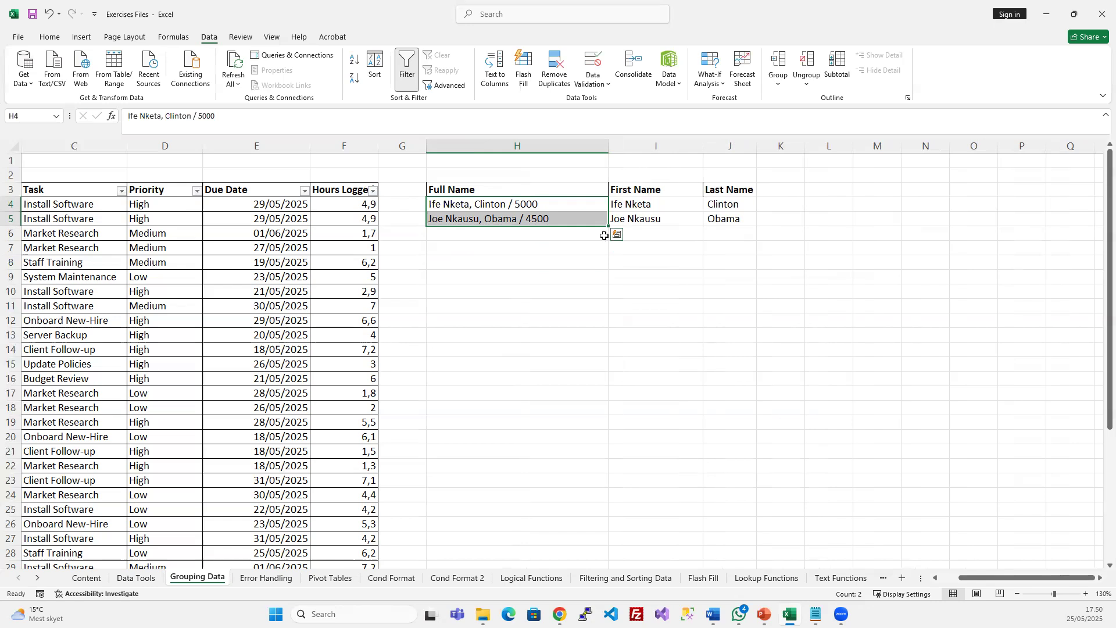
# Copy the combined entries H4:H5 over the first names at I4
pyautogui.hotkey('ctrl', 'c')
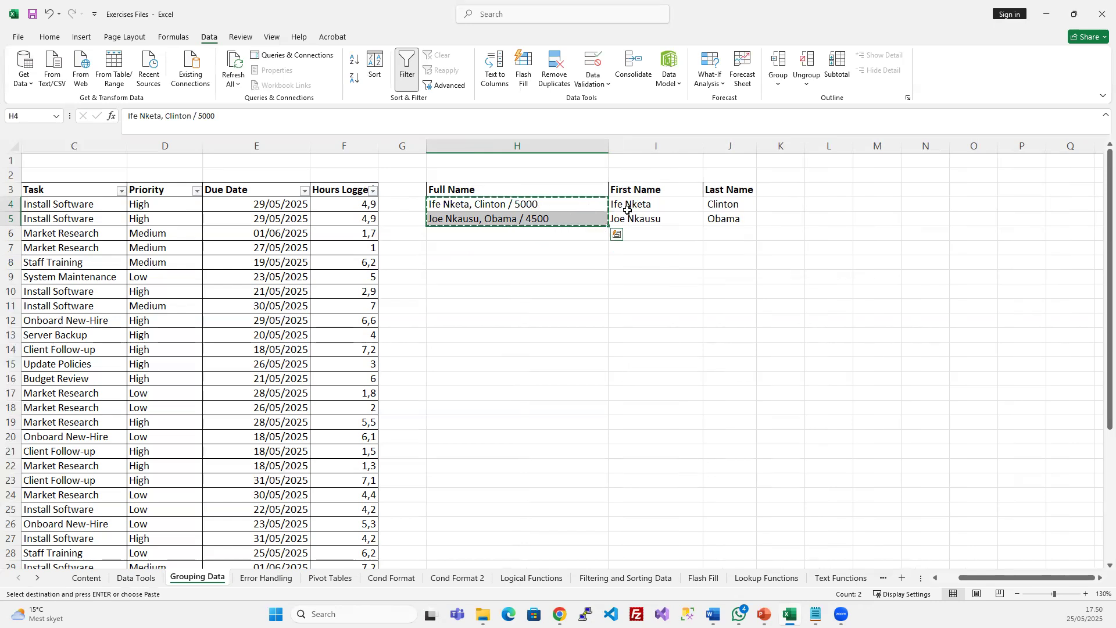
pyautogui.click(646, 205)
pyautogui.hotkey('ctrl', 'v')
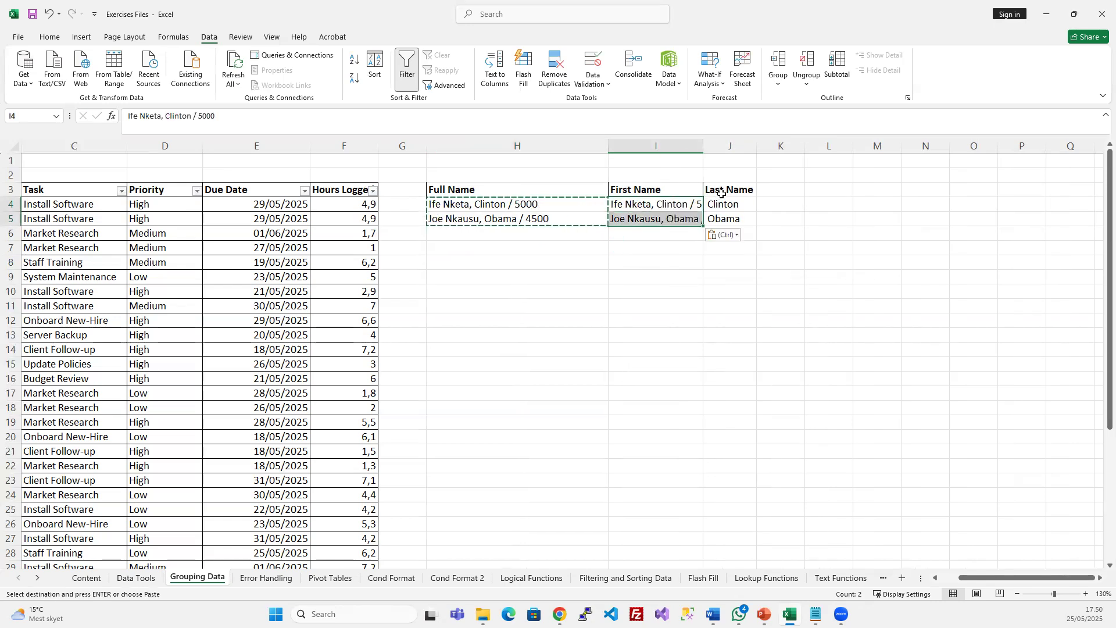
# Retitle header I3 as 'Name' and J3 as 'Salary'
pyautogui.click(653, 189)
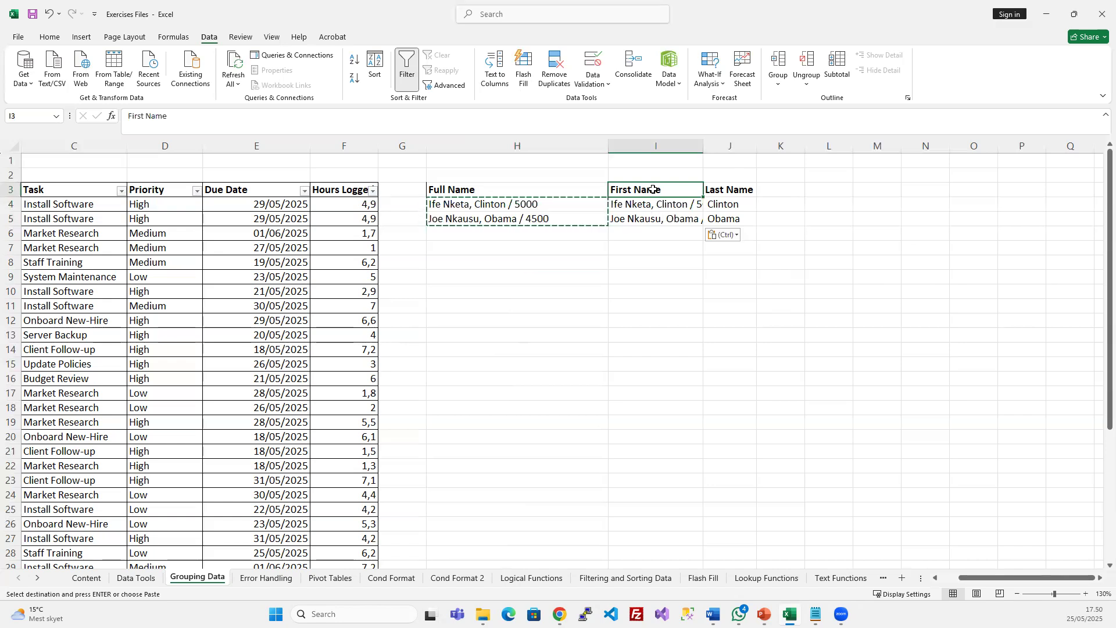
pyautogui.press('Escape')
pyautogui.write('Nam,e')
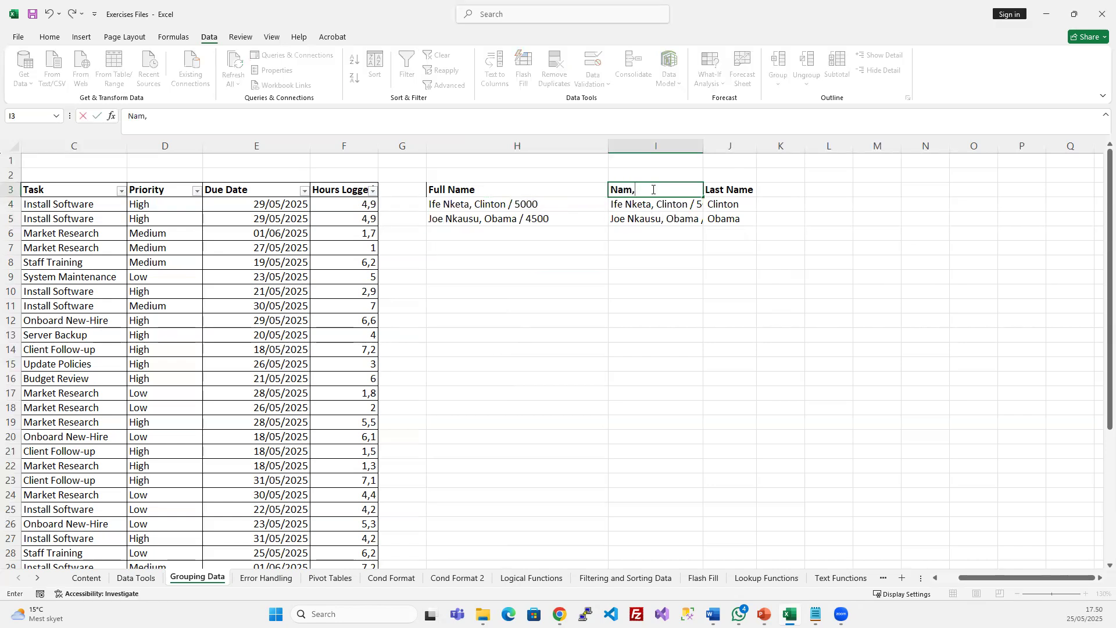
pyautogui.press('Tab')
pyautogui.write('Sala')
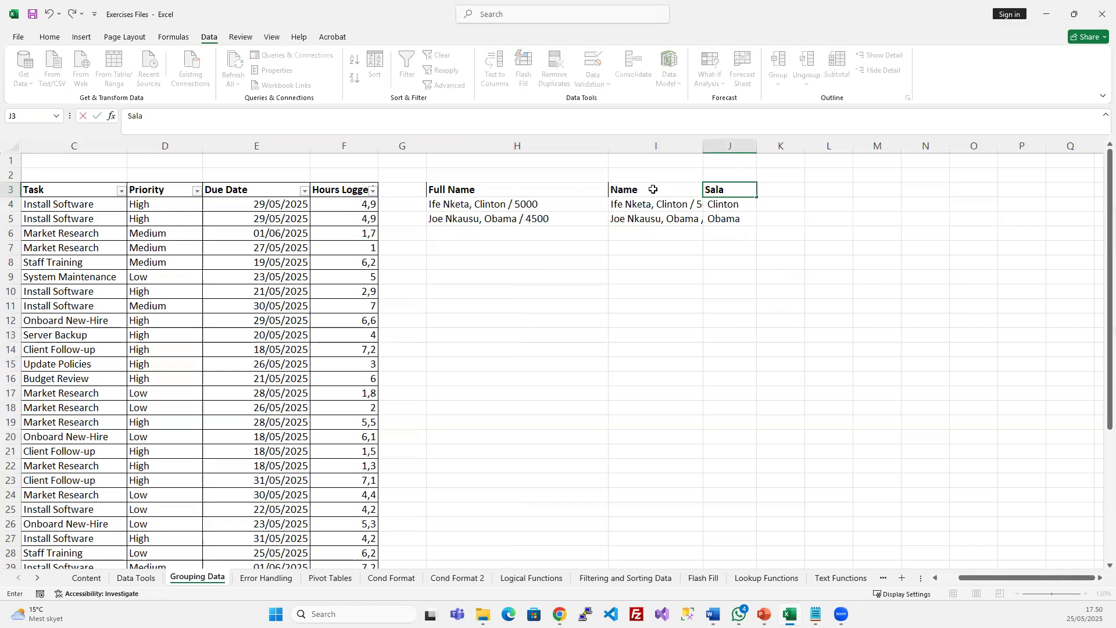
pyautogui.write('ry')
pyautogui.press('Return')
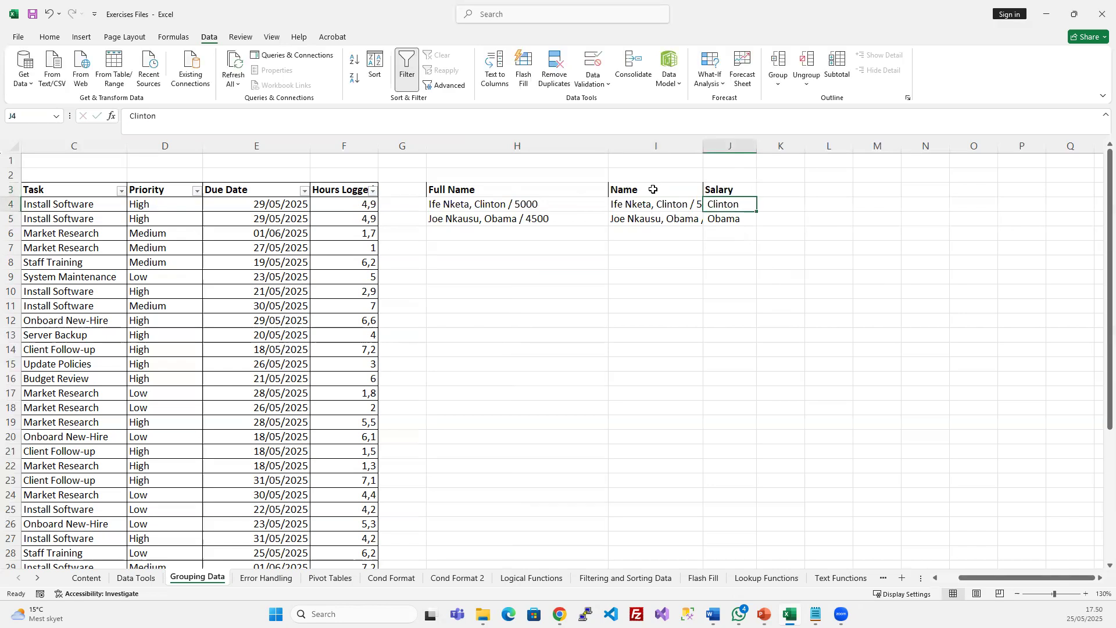
# Split I4:I5 at '/' with Text to Columns (Comma off, Other '/'), replacing column J's data
pyautogui.moveTo(655, 203); pyautogui.dragTo(658, 218)
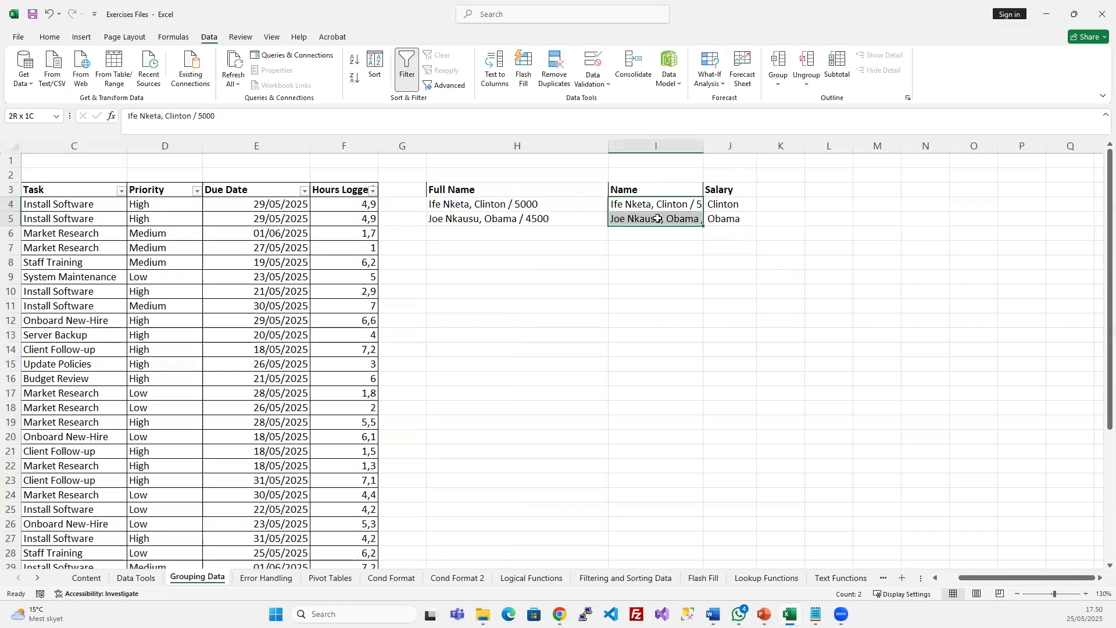
pyautogui.click(499, 81)
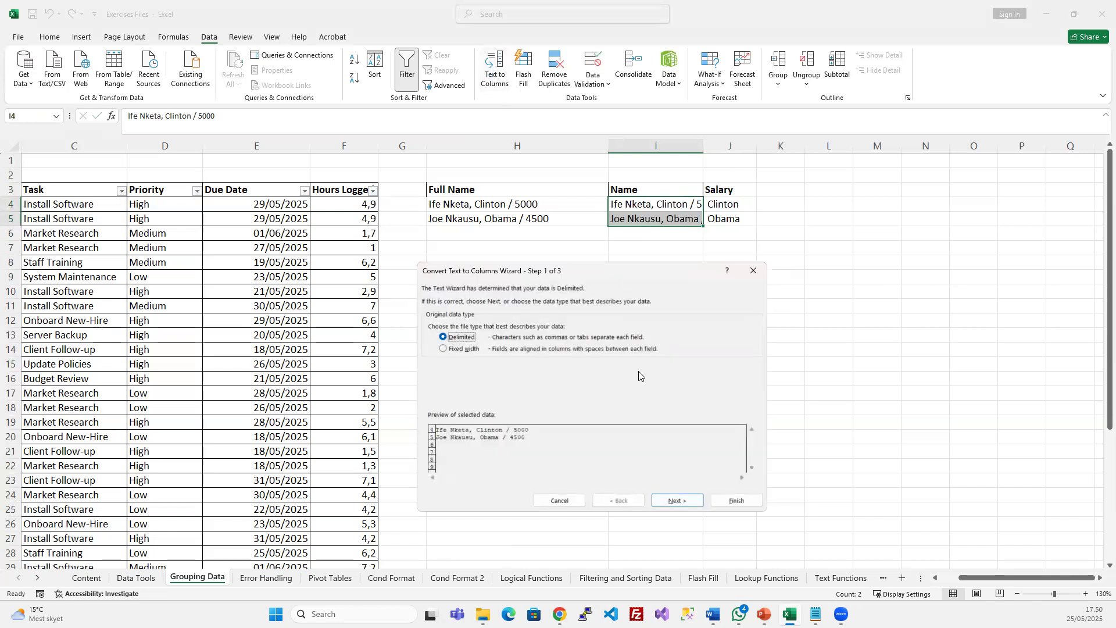
pyautogui.click(673, 501)
pyautogui.click(433, 339)
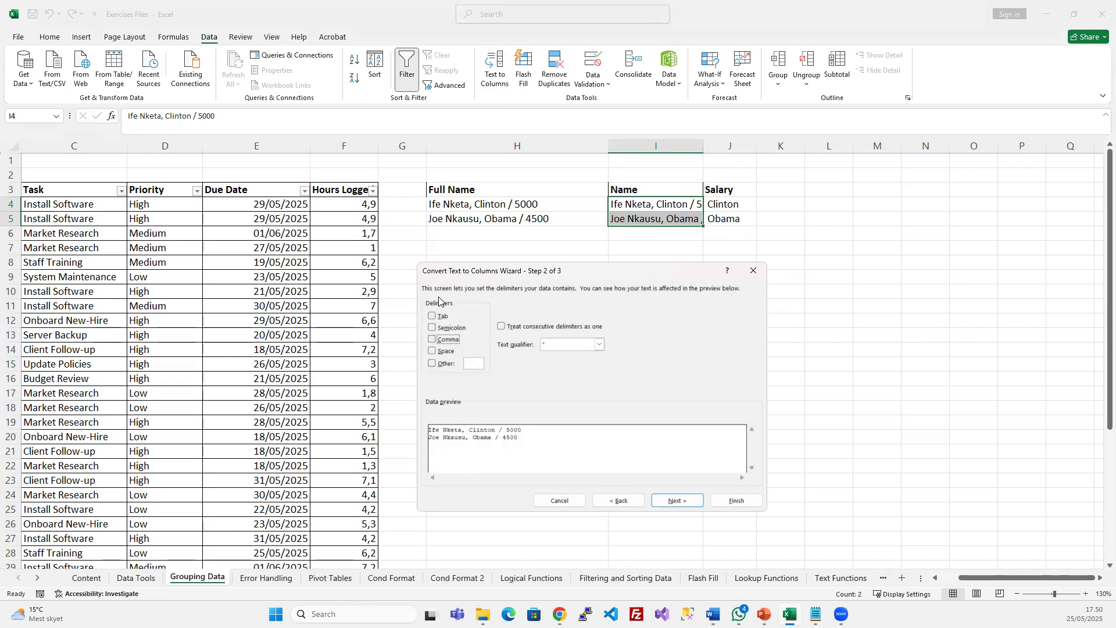
pyautogui.click(433, 365)
pyautogui.write('/')
pyautogui.click(676, 499)
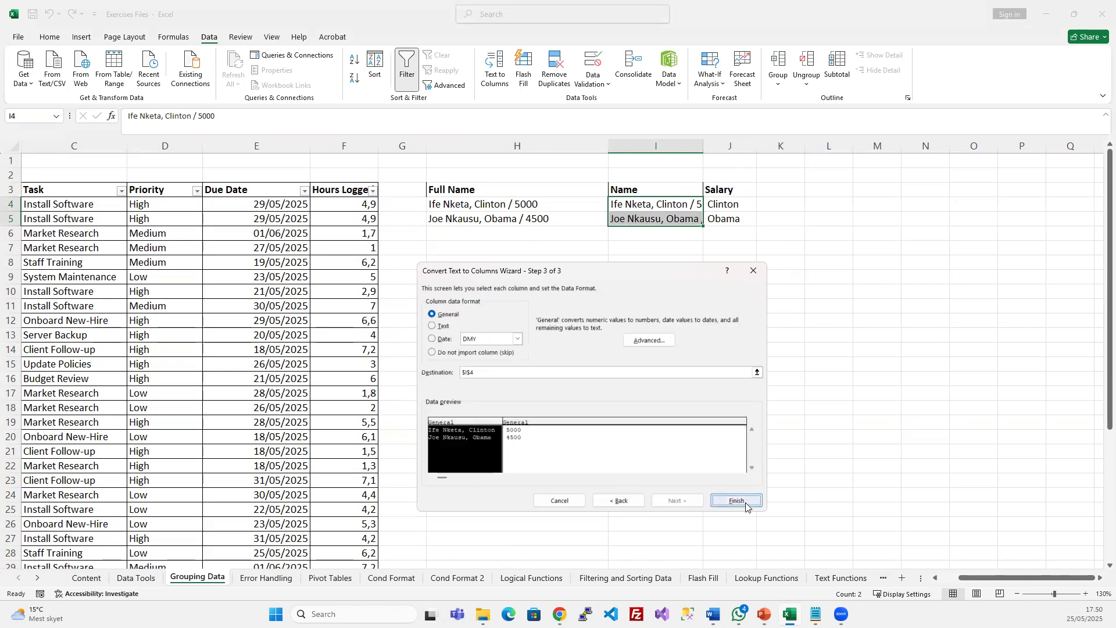
pyautogui.click(745, 503)
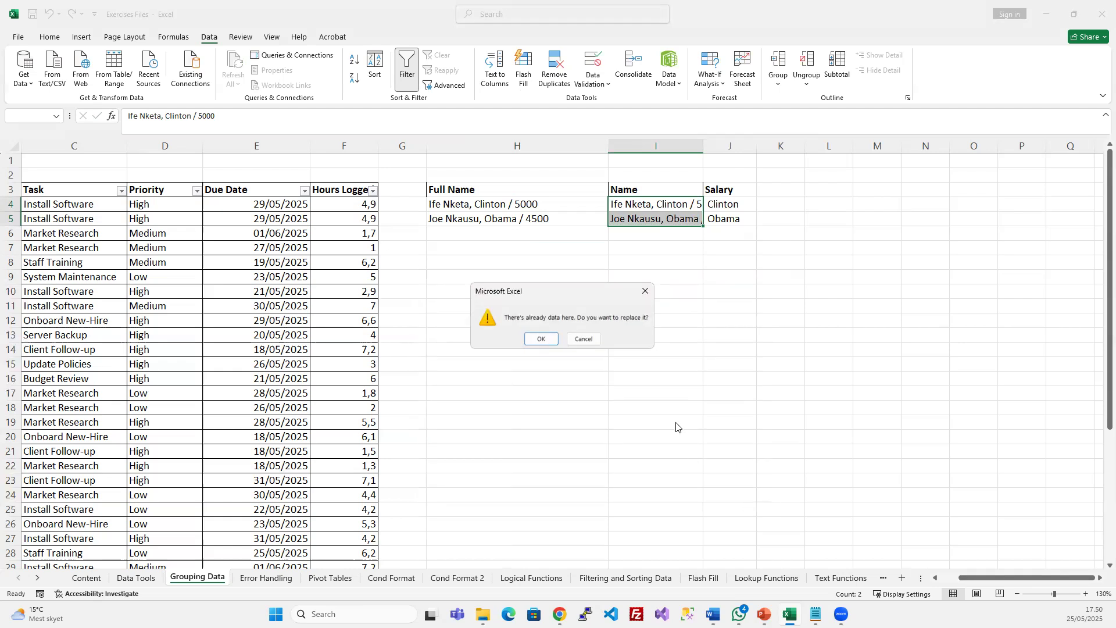
pyautogui.click(537, 339)
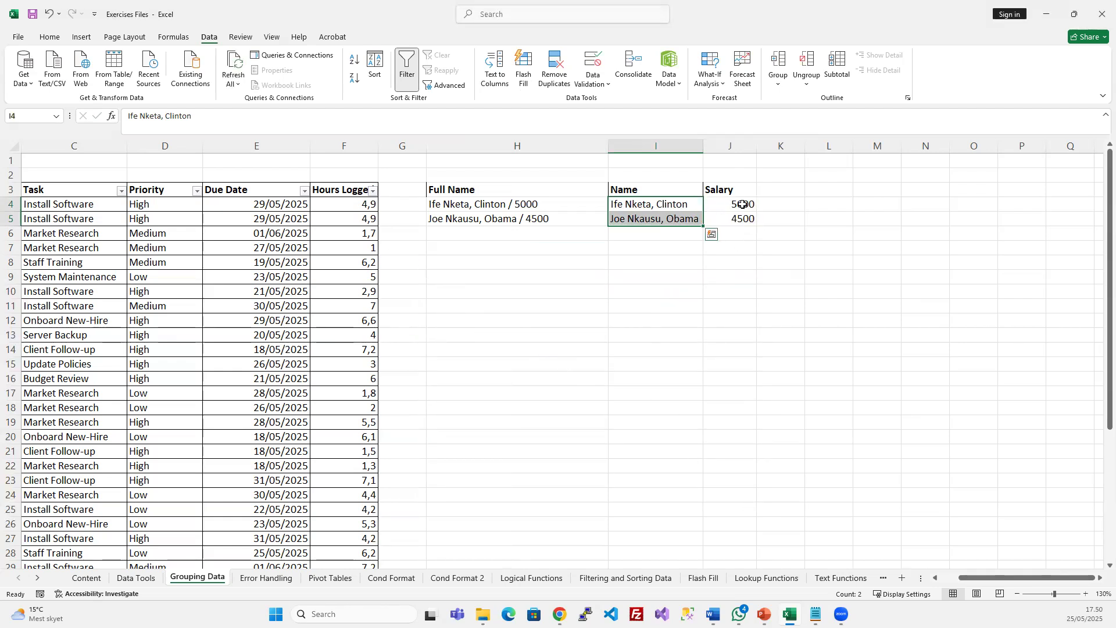
pyautogui.click(737, 150)
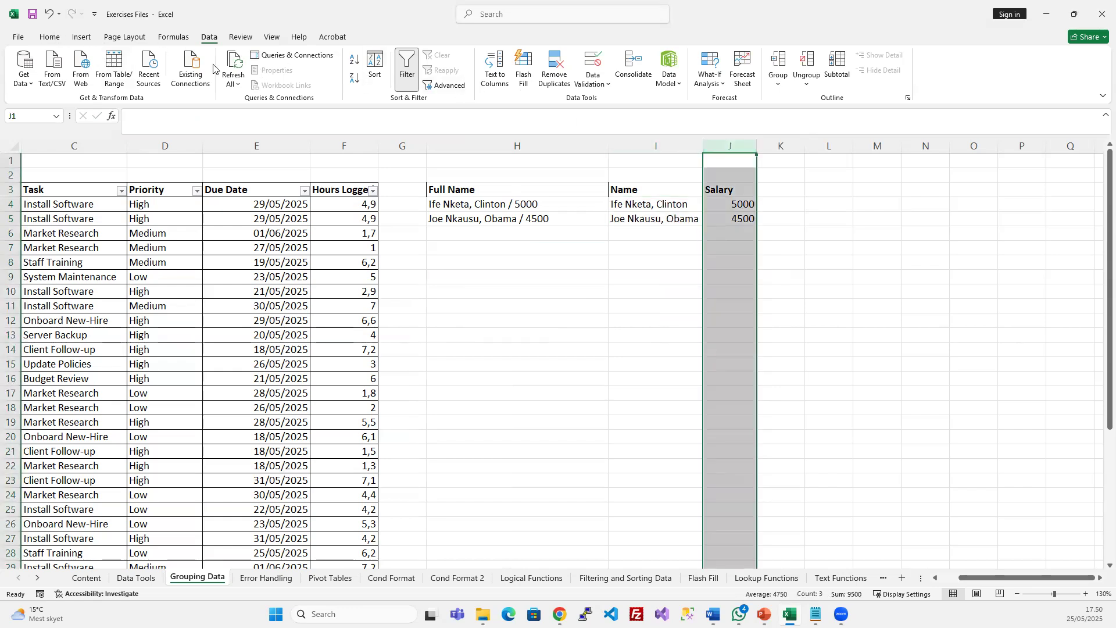
# Centre-align the Salary column J
pyautogui.click(50, 37)
pyautogui.click(270, 77)
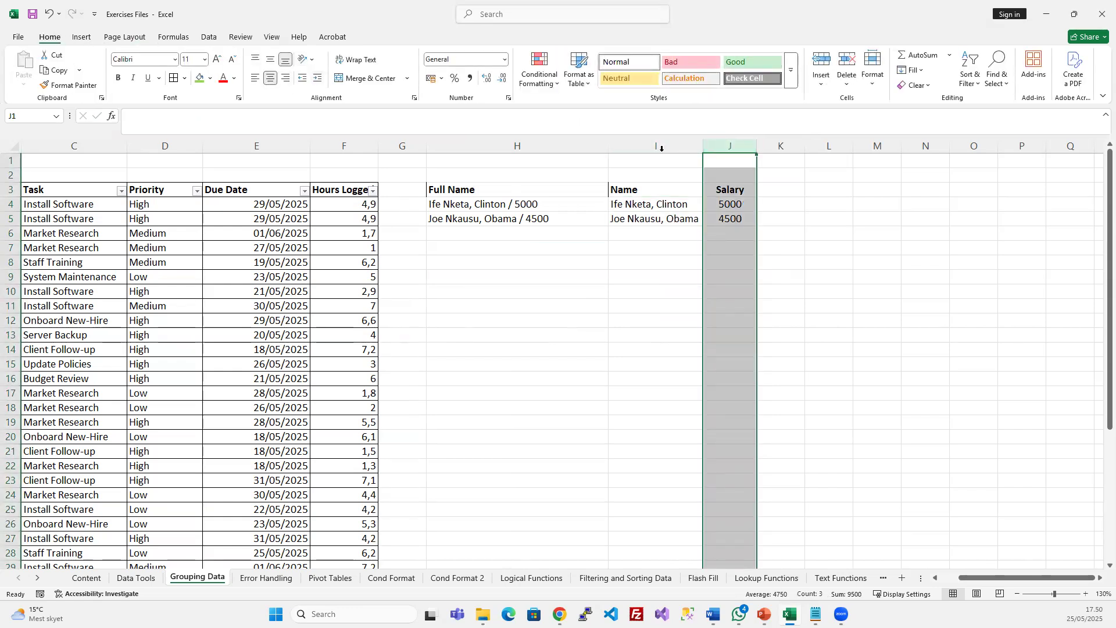
pyautogui.click(681, 229)
# Compare the split names and salaries with the combined entries, ending with H4:H5 selected
pyautogui.moveTo(645, 208); pyautogui.dragTo(646, 215)
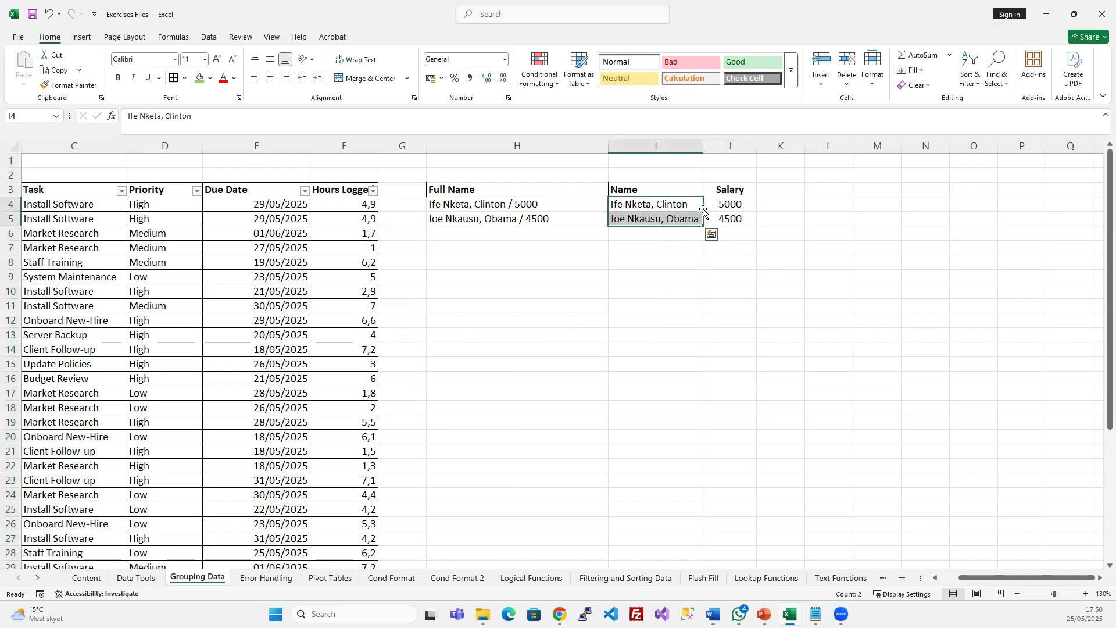
pyautogui.moveTo(728, 203); pyautogui.dragTo(729, 220)
pyautogui.click(812, 300)
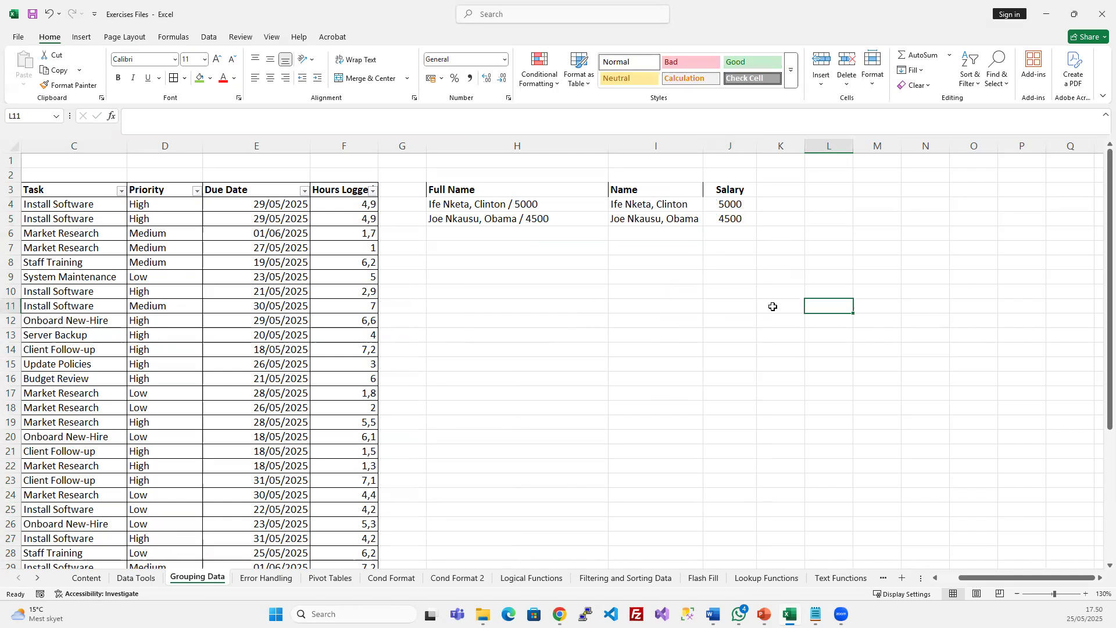
pyautogui.click(474, 205)
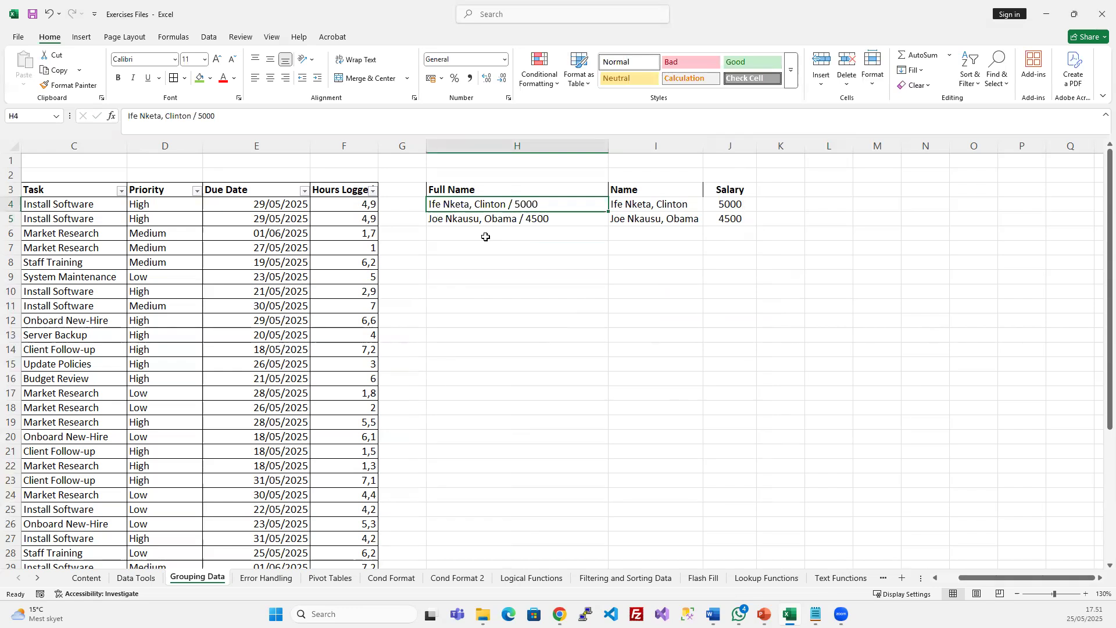
pyautogui.moveTo(669, 207); pyautogui.dragTo(731, 221)
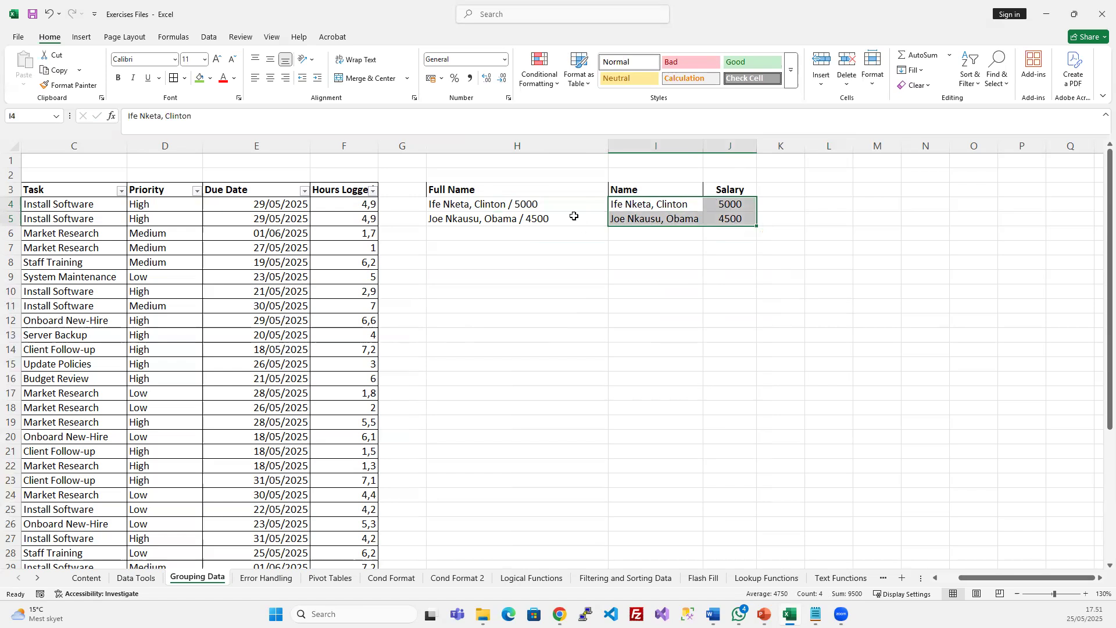
pyautogui.moveTo(503, 203); pyautogui.dragTo(501, 219)
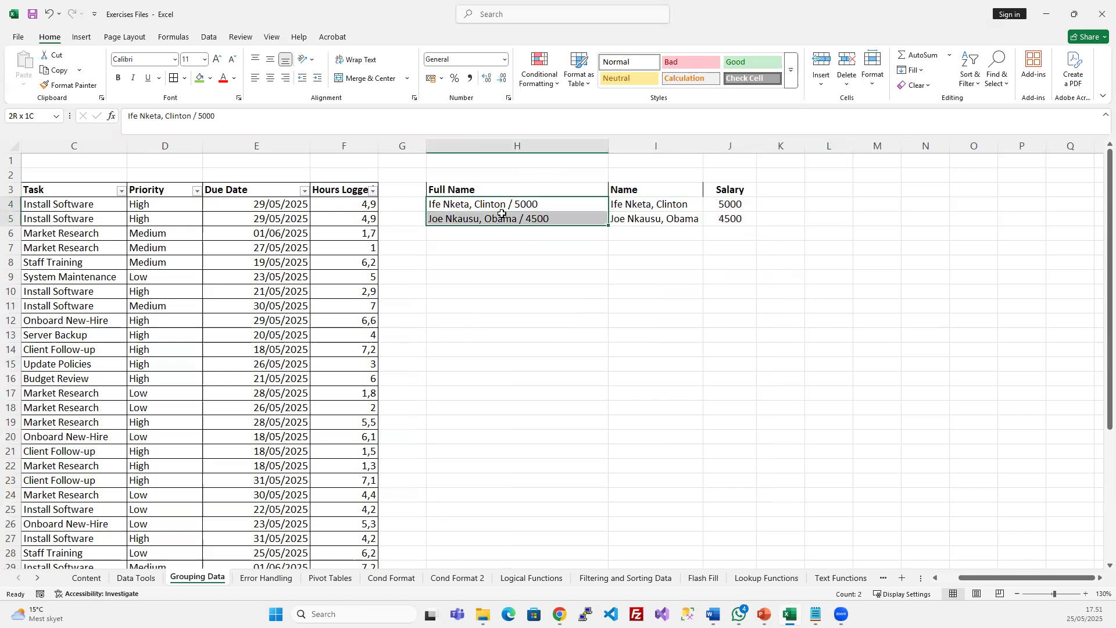
# Start a Fixed width Text to Columns split on the Full Name entries
pyautogui.click(208, 37)
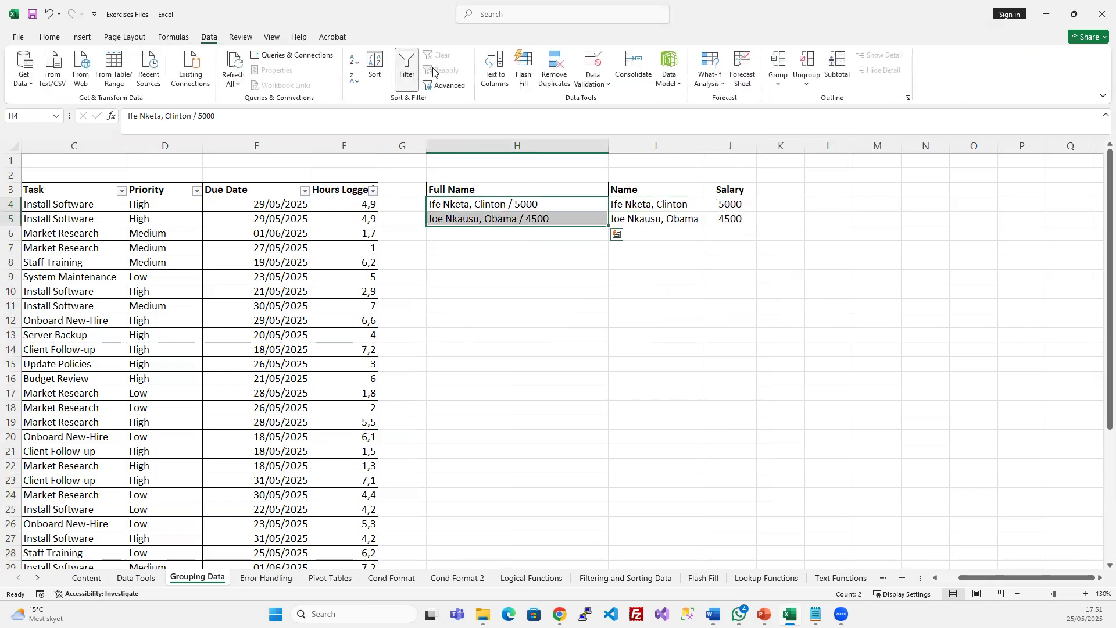
pyautogui.click(493, 63)
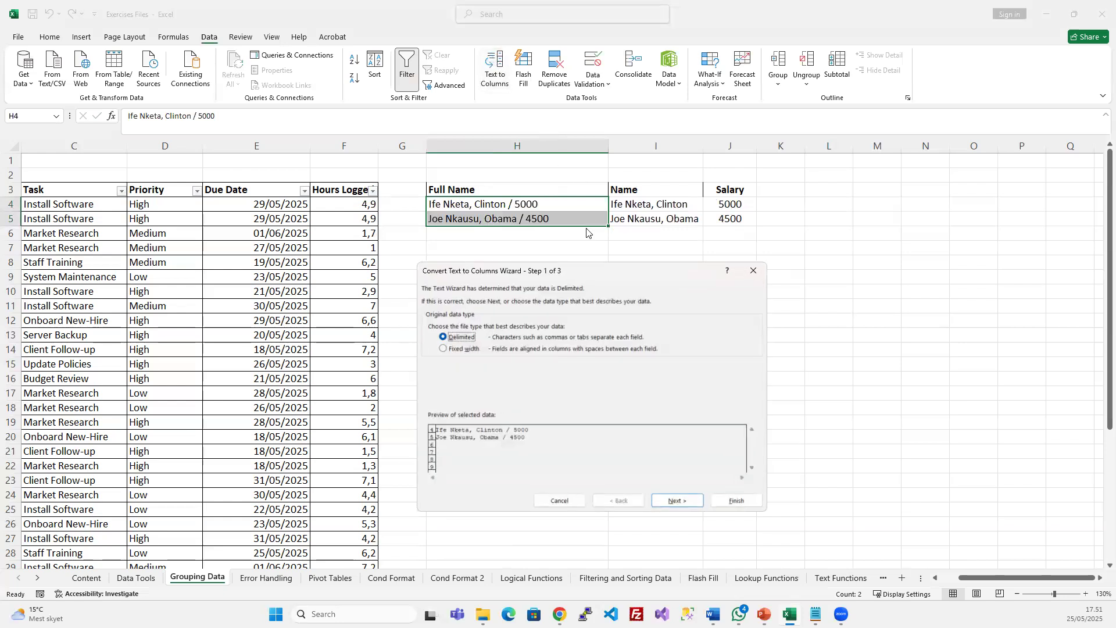
pyautogui.click(443, 348)
pyautogui.click(676, 500)
pyautogui.moveTo(611, 266); pyautogui.dragTo(827, 174)
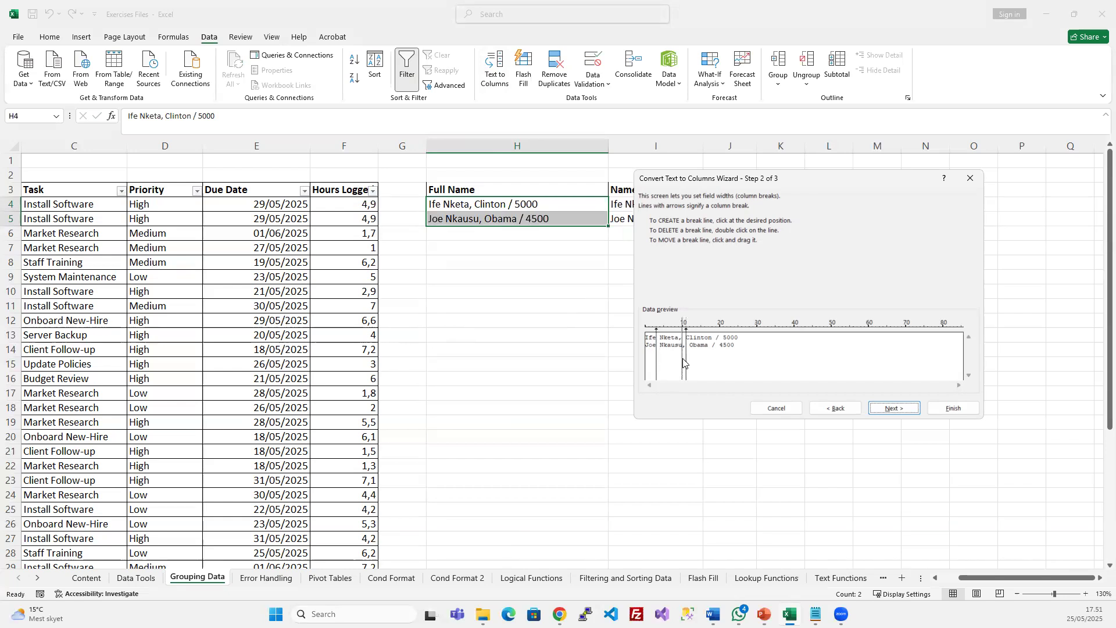
# Set column breaks for first name, surname, other name, slash and salary, then finish, overwriting Name and Salary
pyautogui.click(712, 357)
pyautogui.moveTo(682, 365); pyautogui.dragTo(685, 365)
pyautogui.doubleClick(683, 365)
pyautogui.click(688, 365)
pyautogui.doubleClick(690, 366)
pyautogui.doubleClick(657, 360)
pyautogui.moveTo(719, 357); pyautogui.dragTo(719, 357)
pyautogui.click(904, 409)
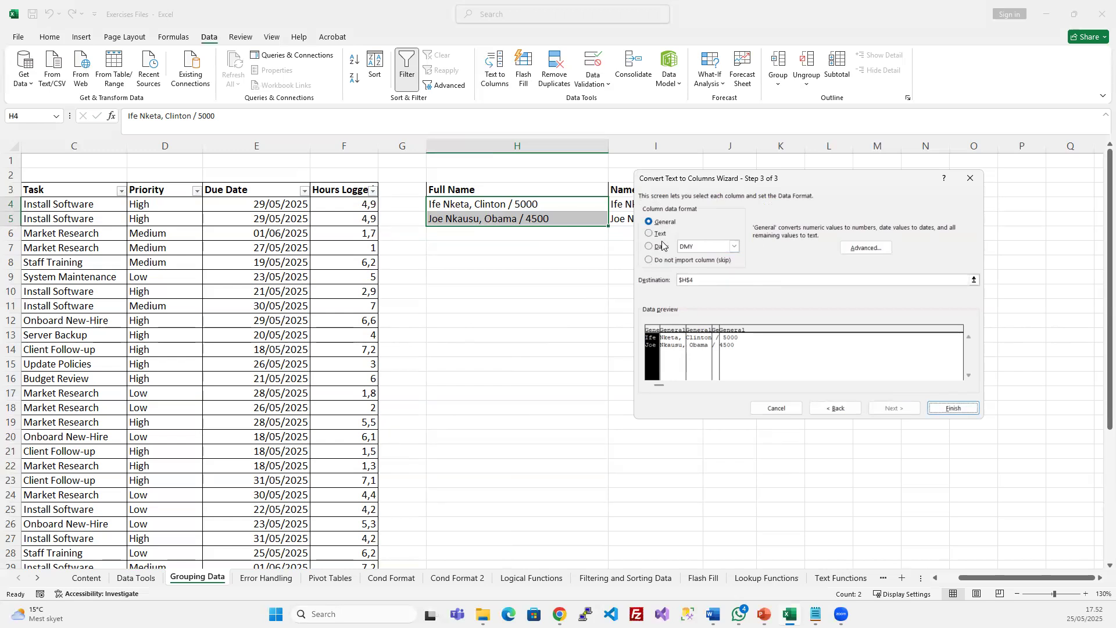
pyautogui.click(960, 412)
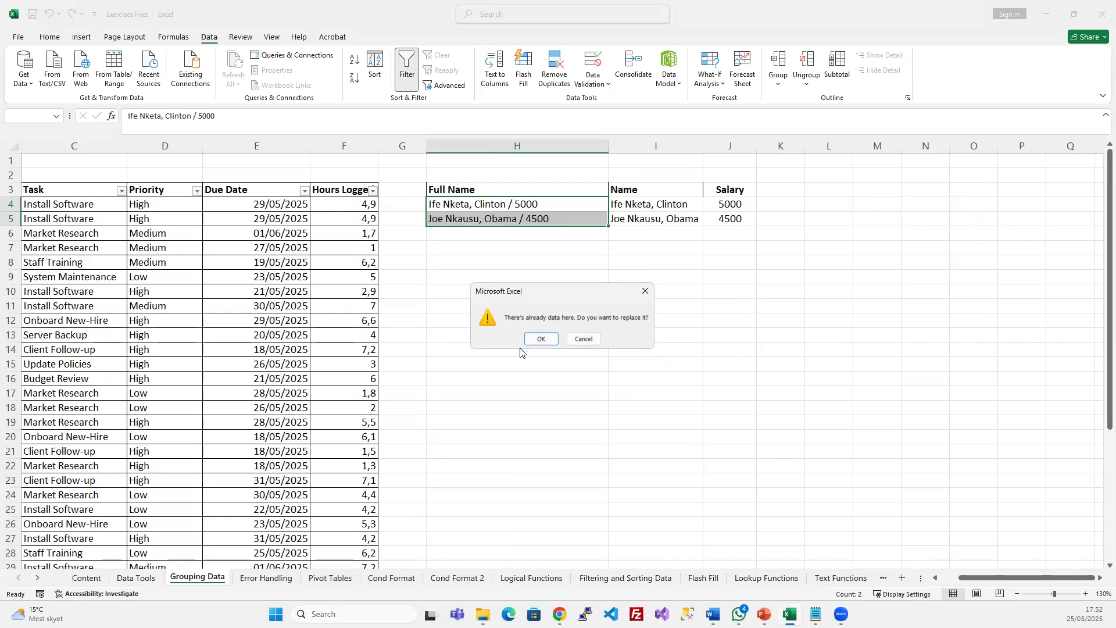
pyautogui.click(551, 338)
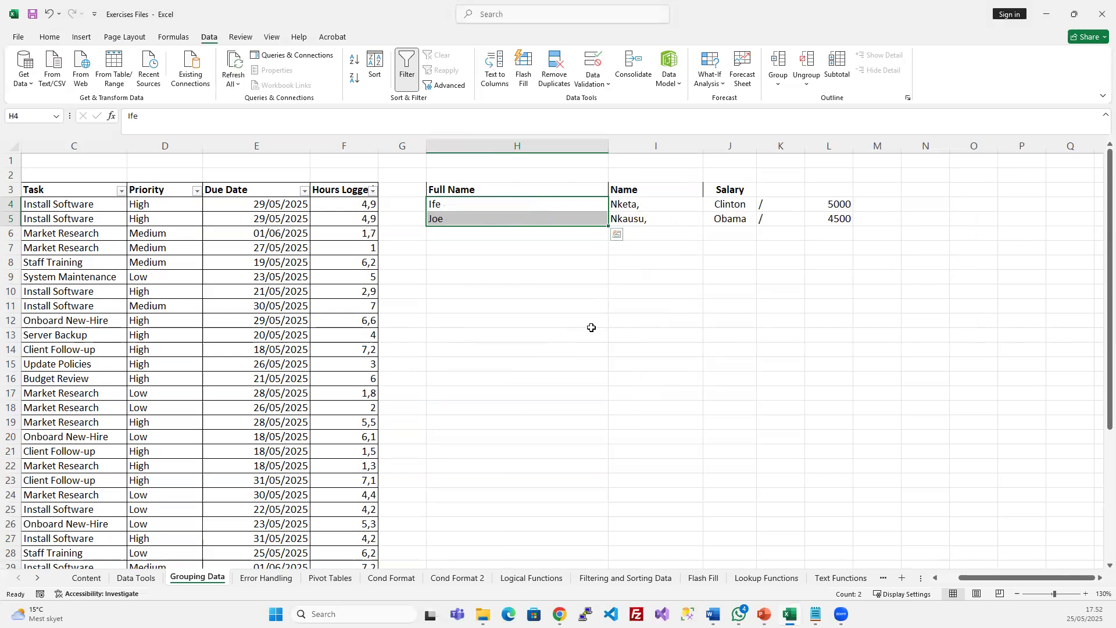
# Check the split values across row 4, from first name to salary
pyautogui.click(617, 286)
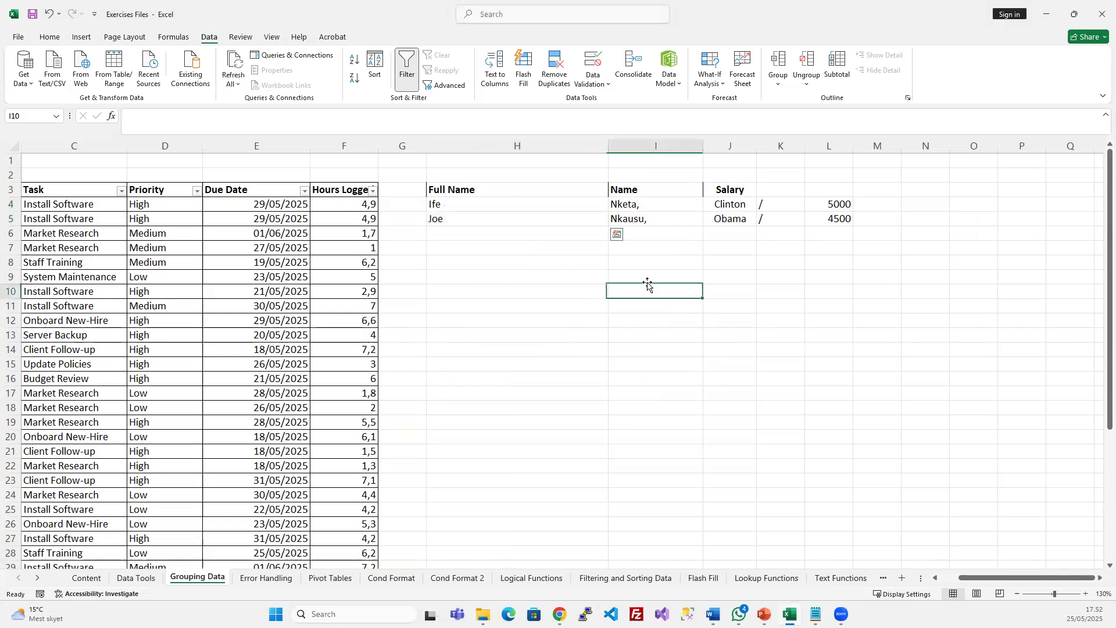
pyautogui.click(534, 207)
pyautogui.click(661, 206)
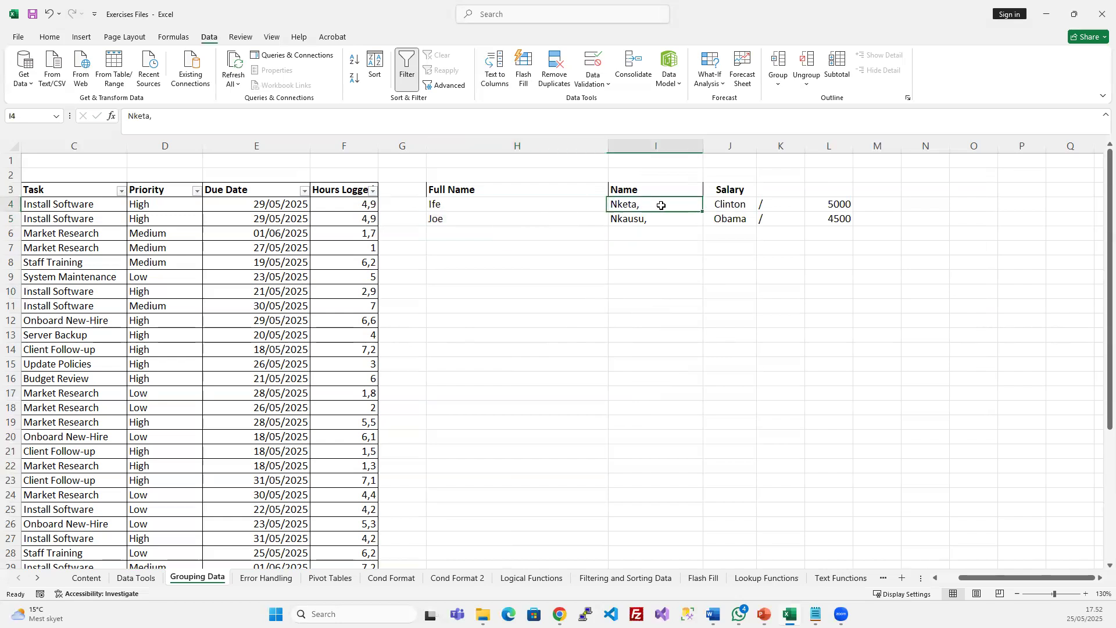
pyautogui.click(730, 206)
pyautogui.click(771, 206)
pyautogui.click(845, 208)
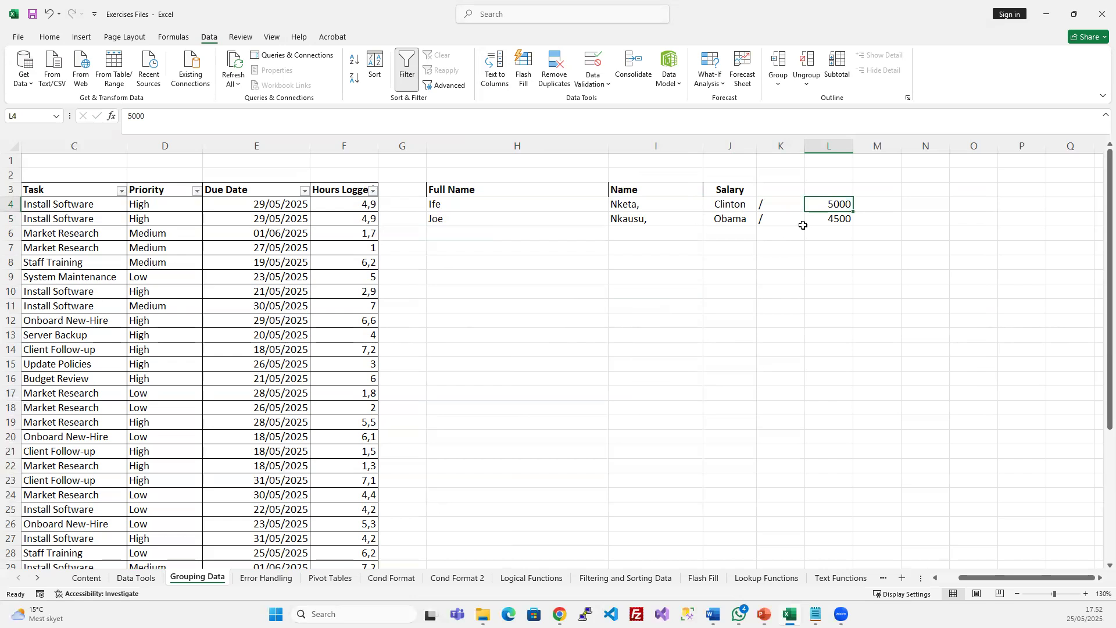
# Autofit column H, delete the slash column K, and select the surnames in I4:I5
pyautogui.doubleClick(608, 146)
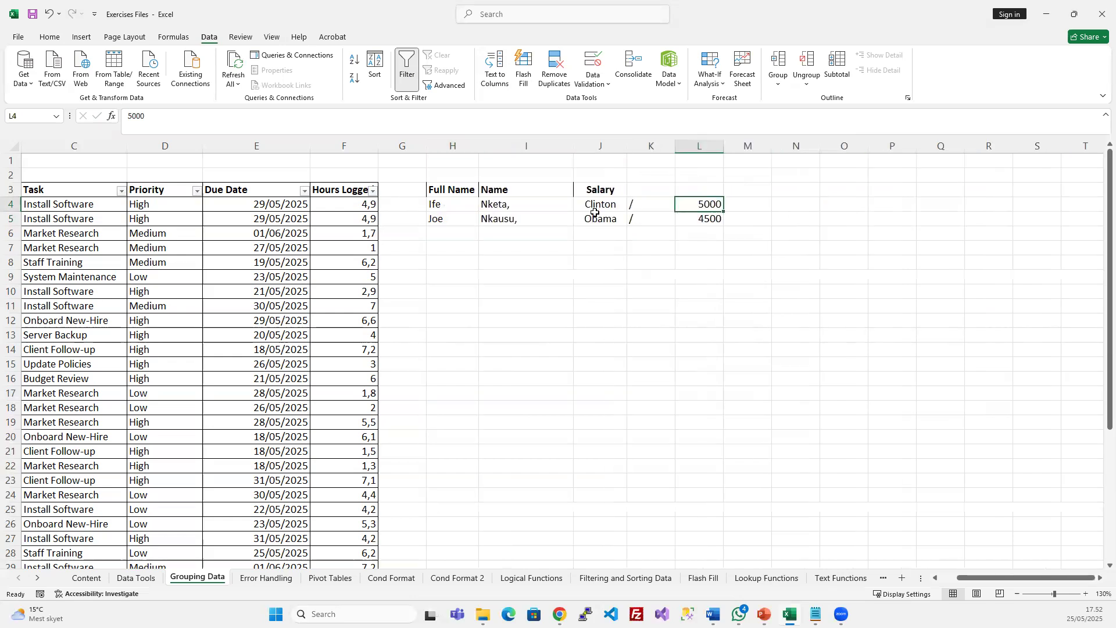
pyautogui.click(651, 145)
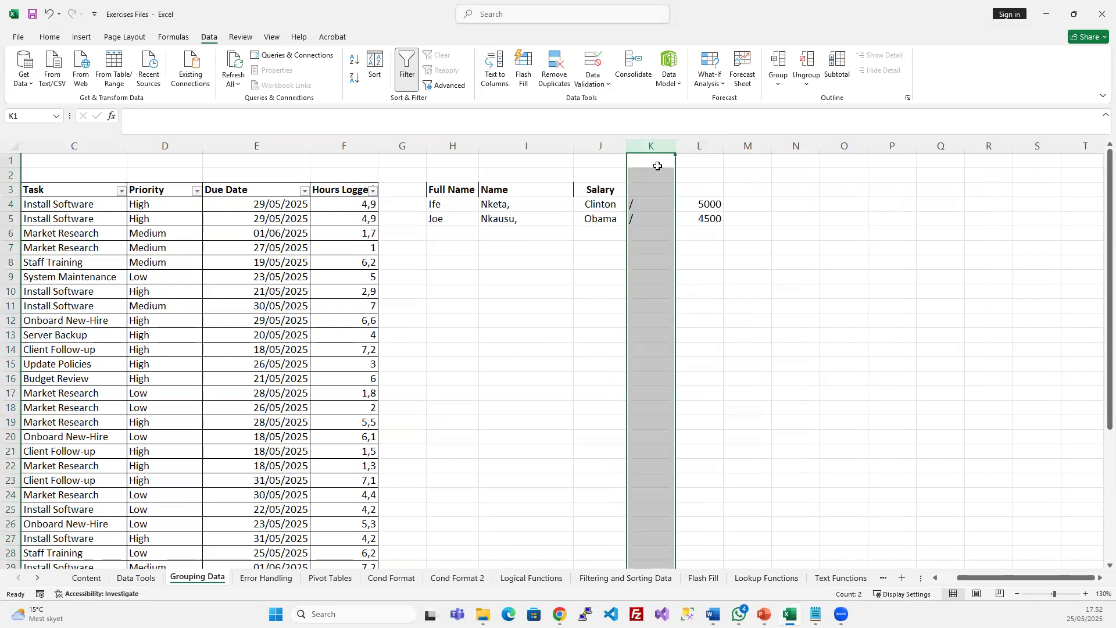
pyautogui.hotkey('ctrl', '-')
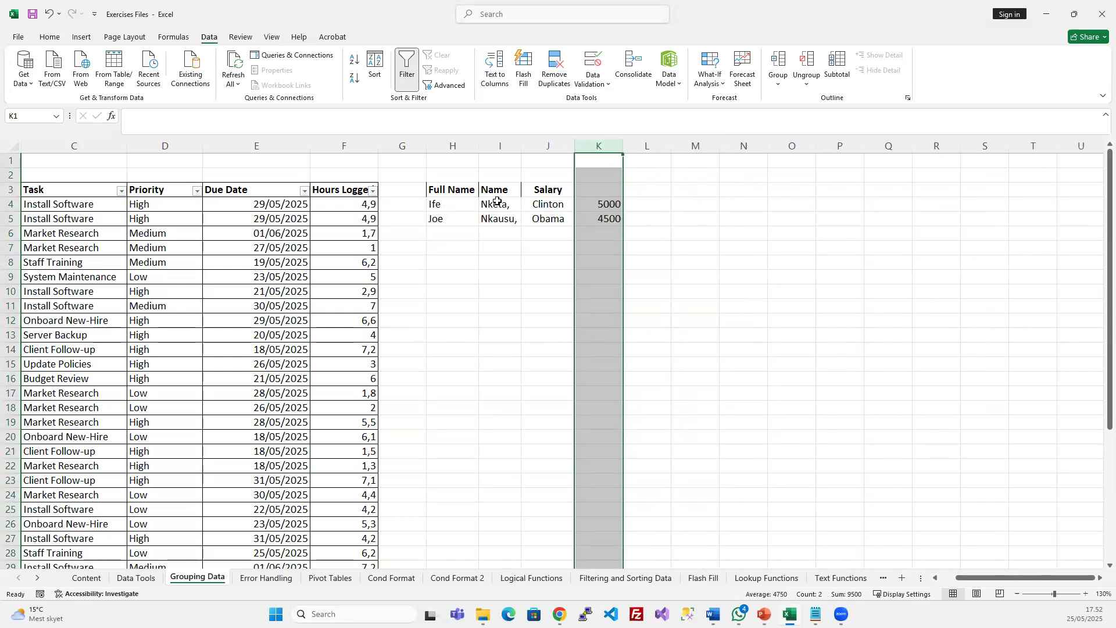
pyautogui.moveTo(499, 204); pyautogui.dragTo(495, 219)
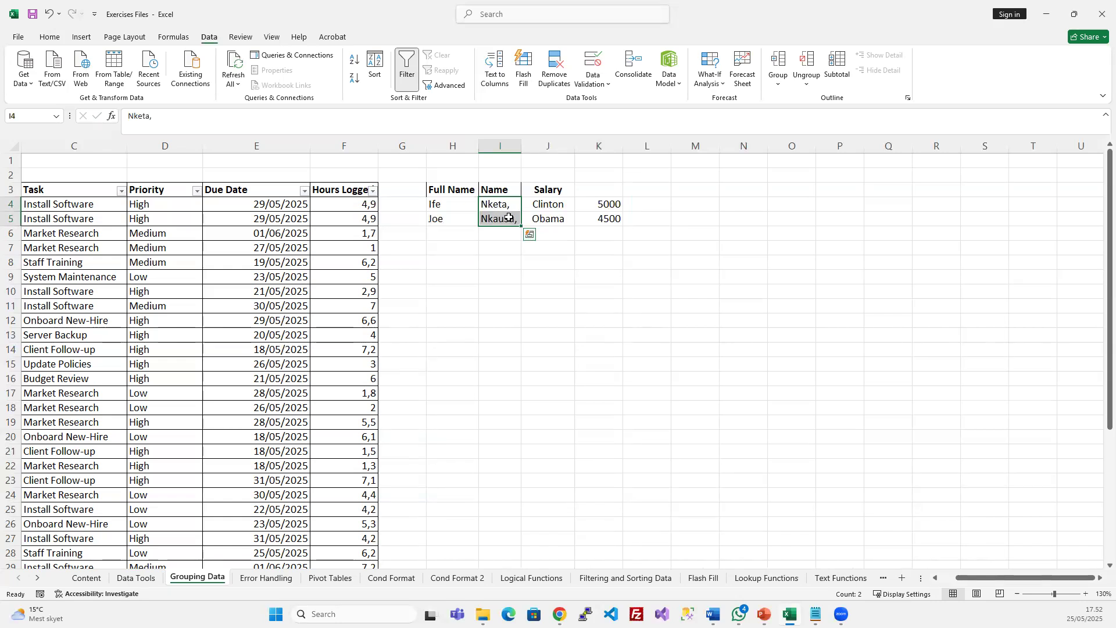
# Replace every comma in column I with nothing to strip the two surnames' trailing commas (2 replacements)
pyautogui.hotkey('ctrl', 'h')
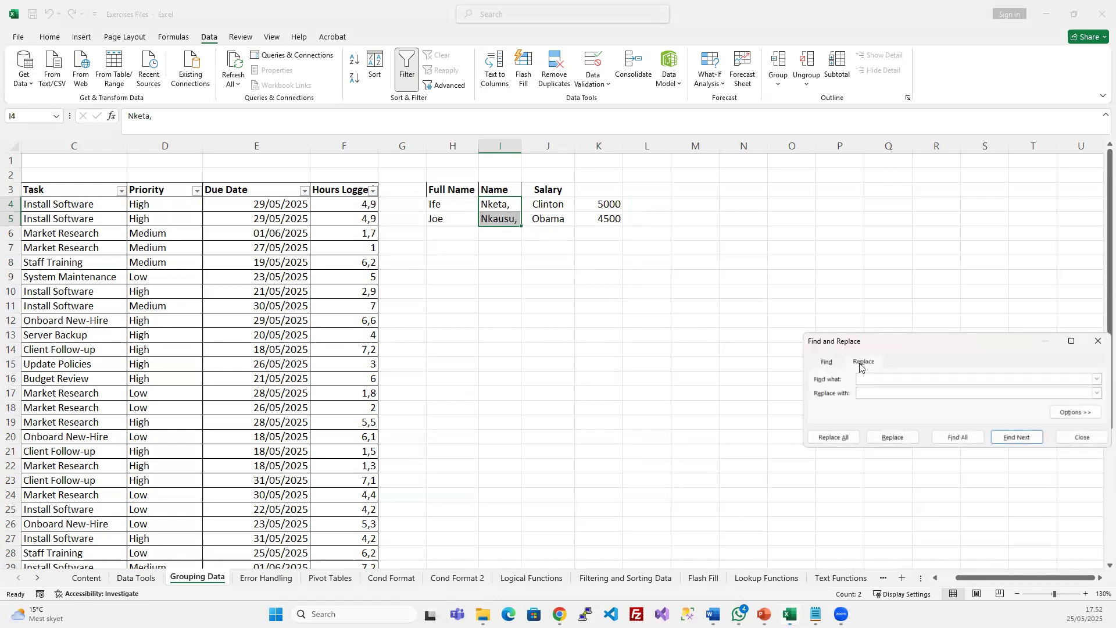
pyautogui.moveTo(919, 339); pyautogui.dragTo(775, 325)
pyautogui.moveTo(543, 309); pyautogui.dragTo(576, 329)
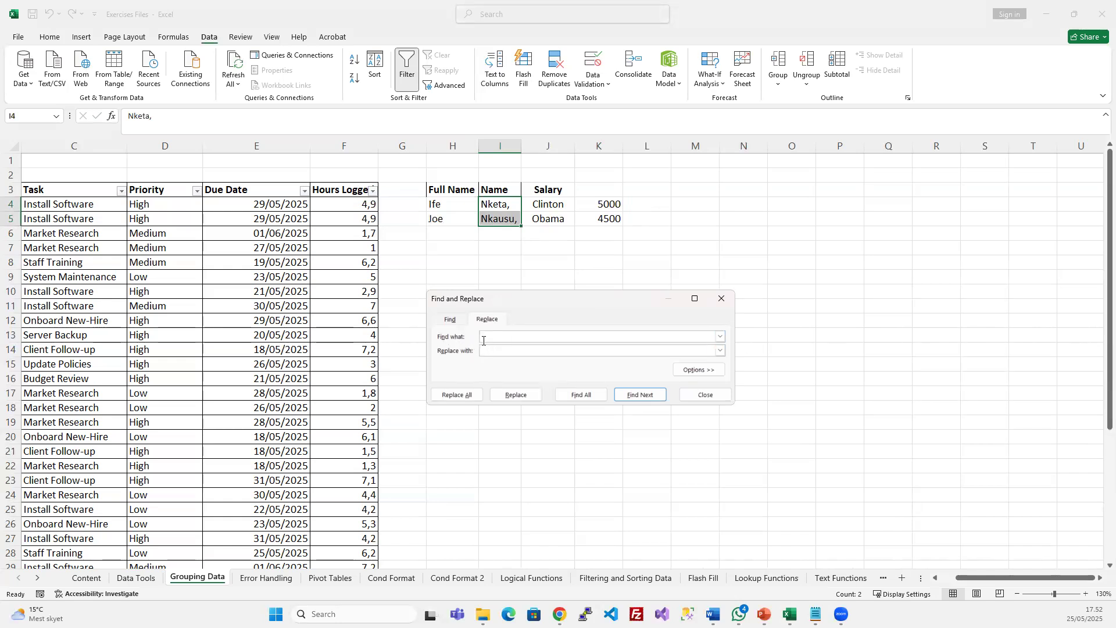
pyautogui.write(',')
pyautogui.click(456, 395)
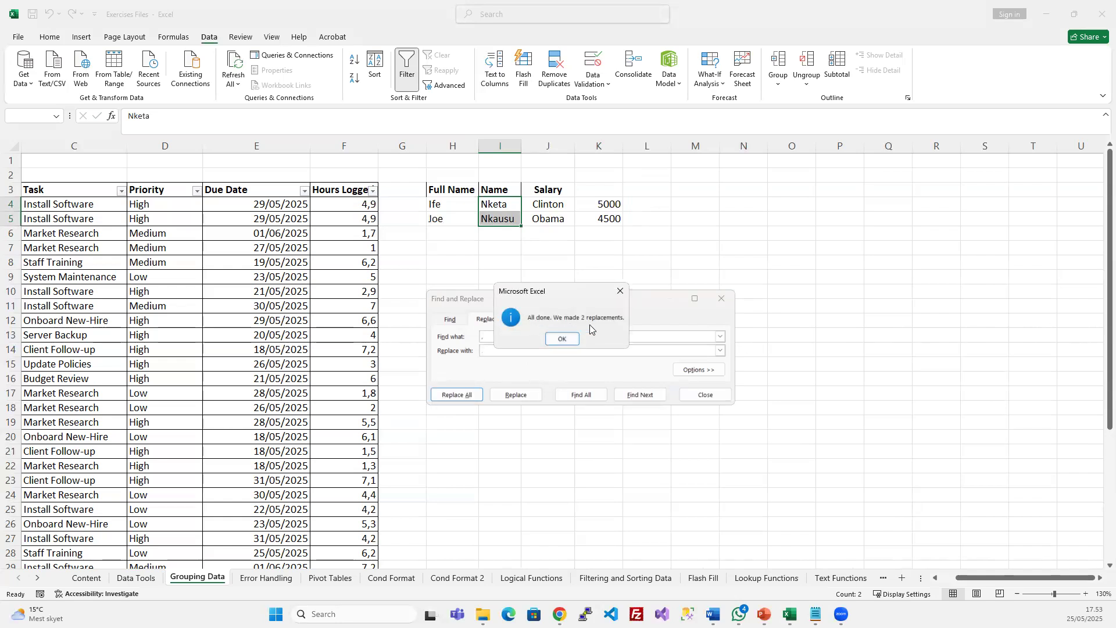
pyautogui.click(563, 339)
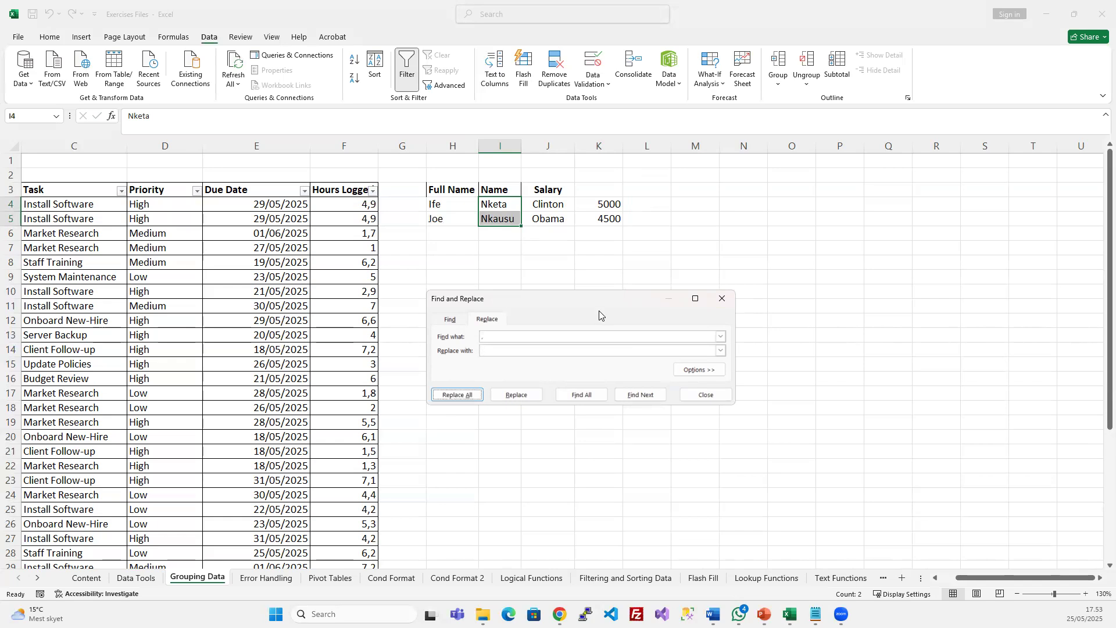
pyautogui.click(722, 298)
pyautogui.click(543, 291)
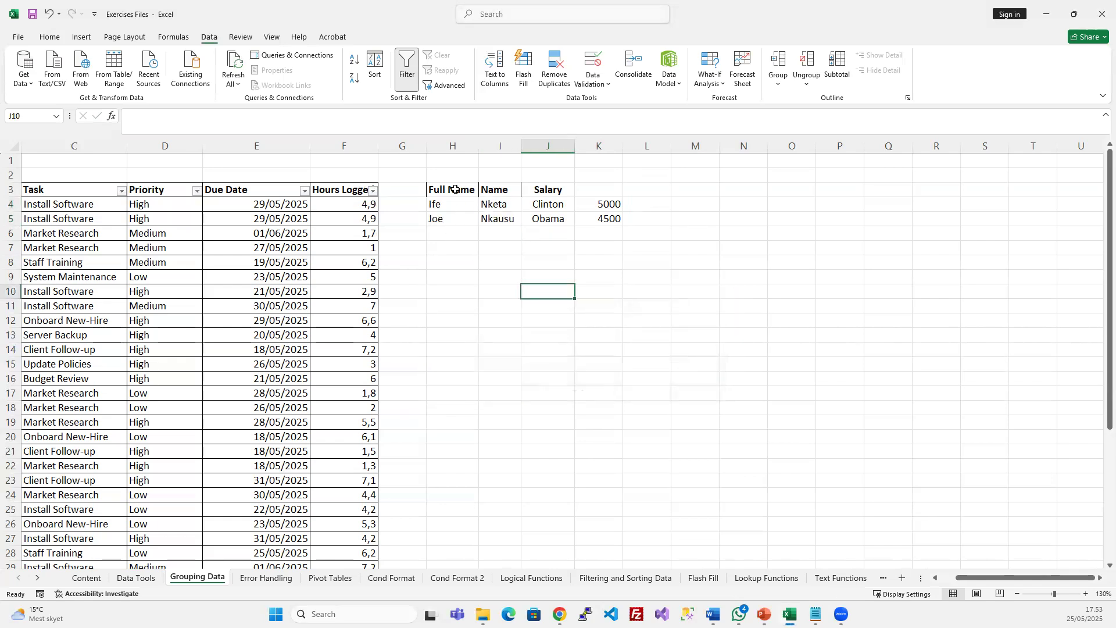
# Enter the headers First Name, Last Name, Other Name and Salary in H3:K3
pyautogui.click(466, 188)
pyautogui.write('FI')
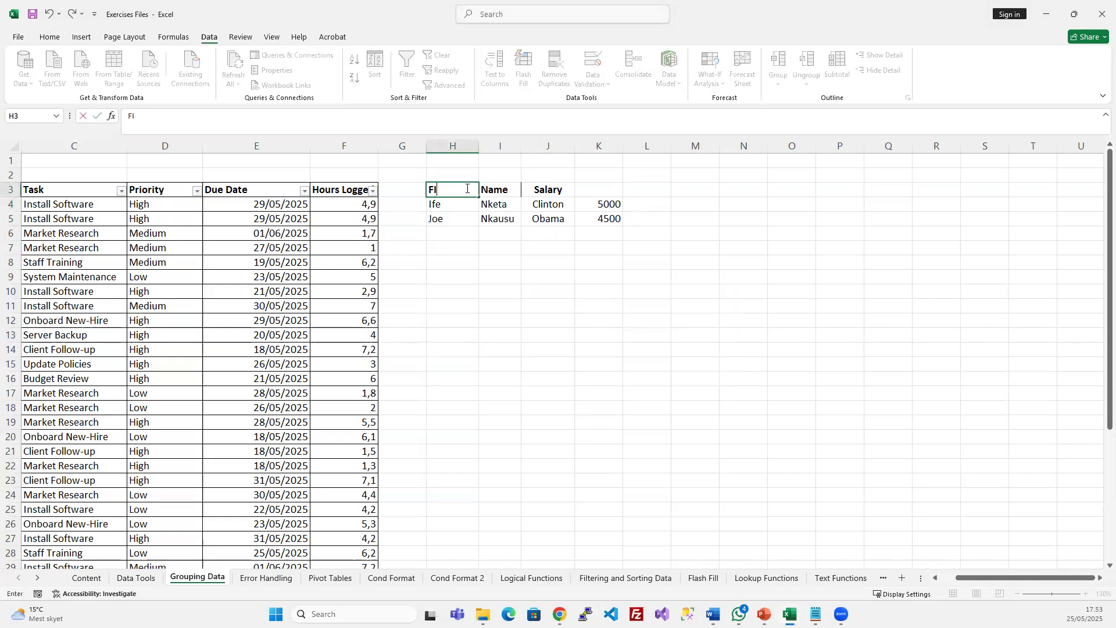
pyautogui.write('rst Name')
pyautogui.press('Tab')
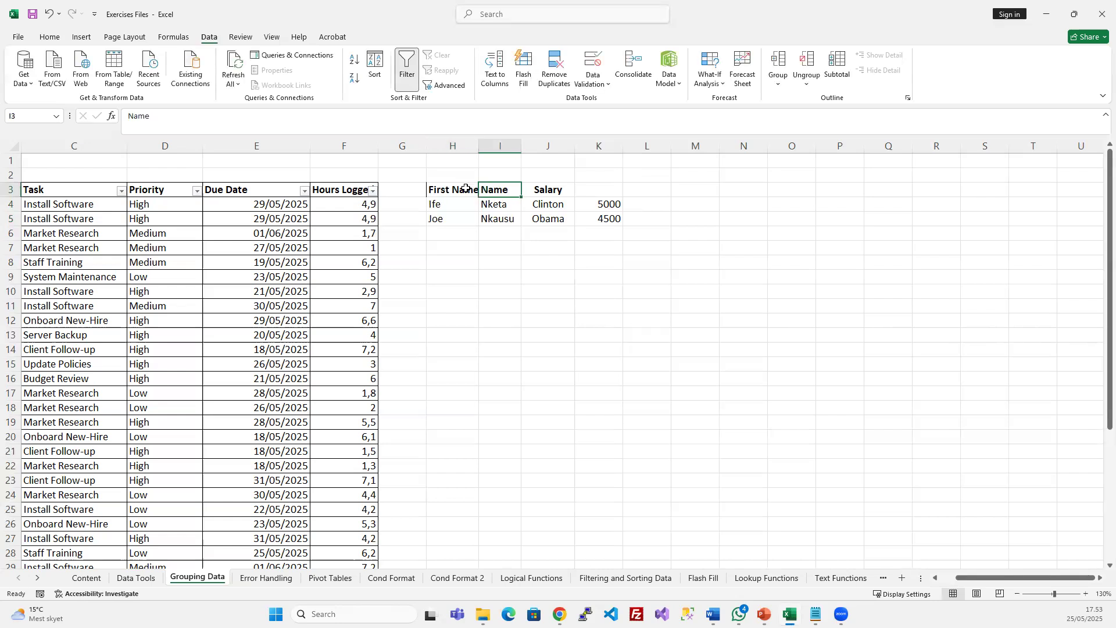
pyautogui.write('S')
pyautogui.press('BackSpace')
pyautogui.press('BackSpace')
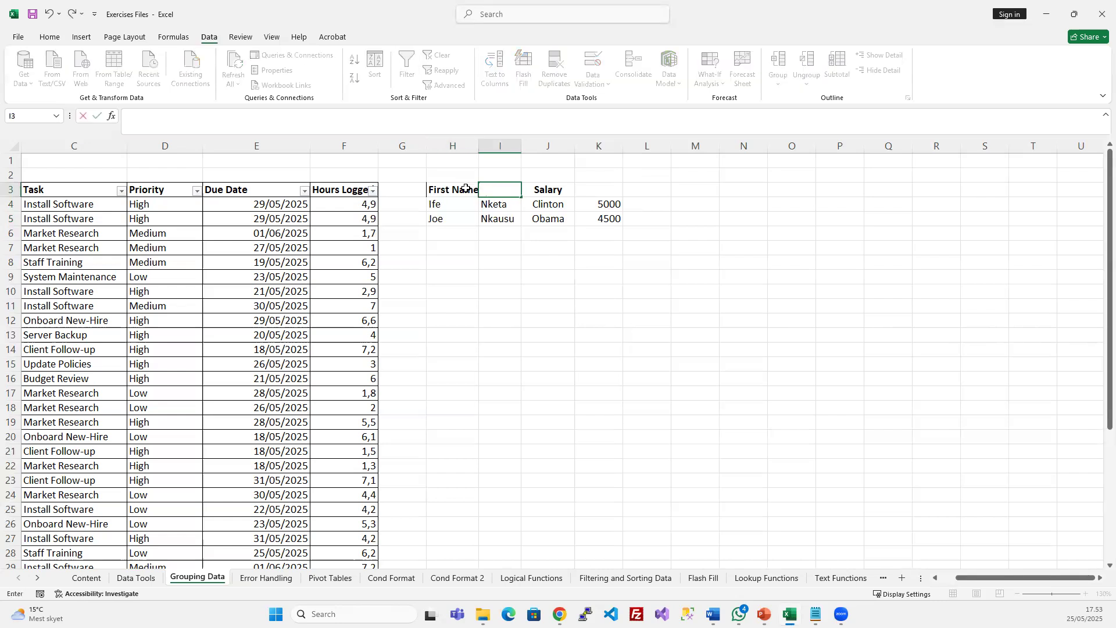
pyautogui.write('Last Name')
pyautogui.press('Tab')
pyautogui.write('Othe')
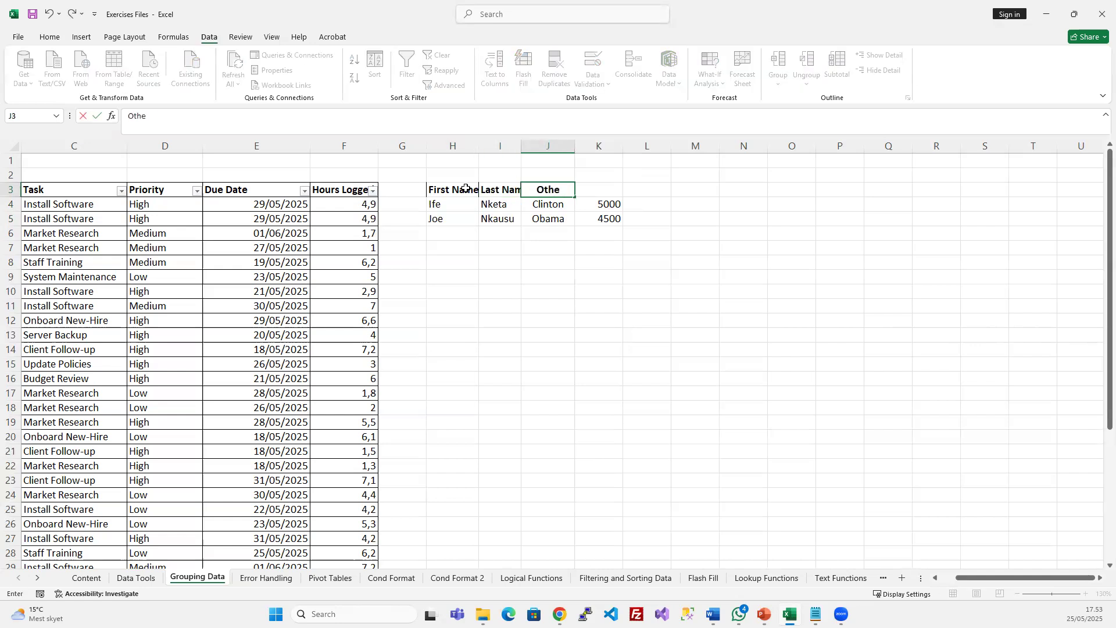
pyautogui.write('r Name')
pyautogui.press('Tab')
pyautogui.write('Sala')
pyautogui.press('Return')
# Autofit columns H through K to their contents
pyautogui.moveTo(450, 149); pyautogui.dragTo(579, 155)
pyautogui.doubleClick(576, 146)
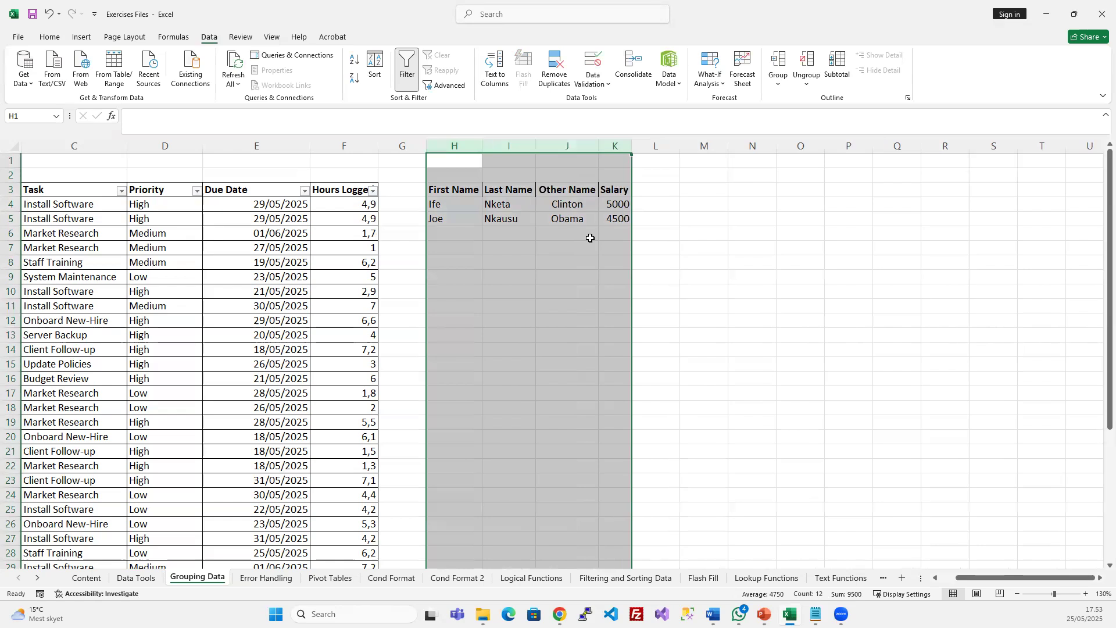
pyautogui.click(591, 237)
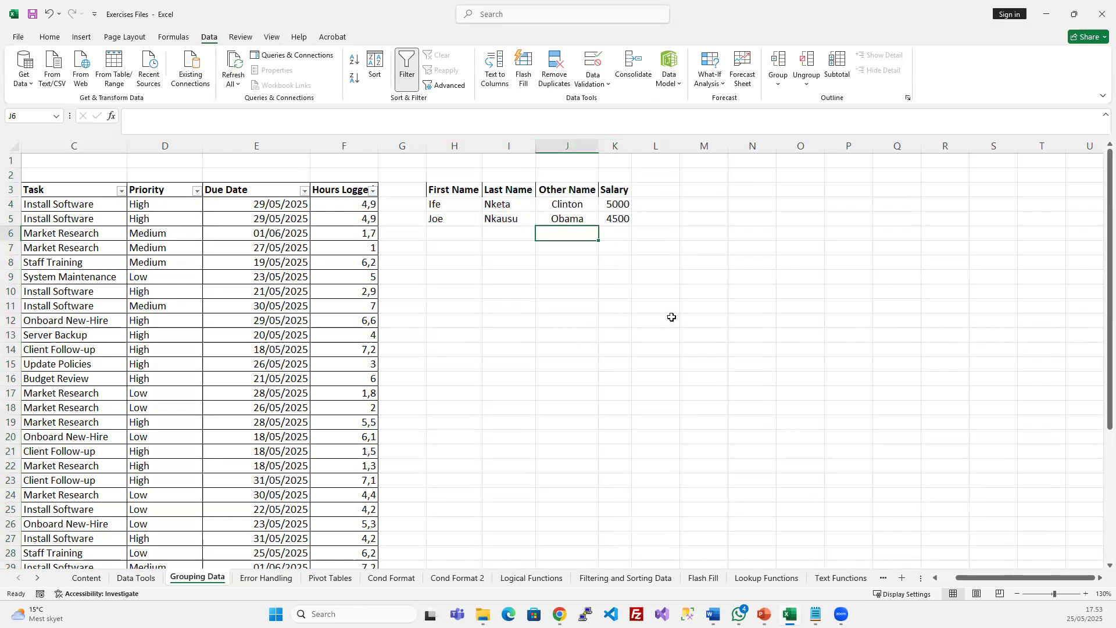
pyautogui.click(683, 390)
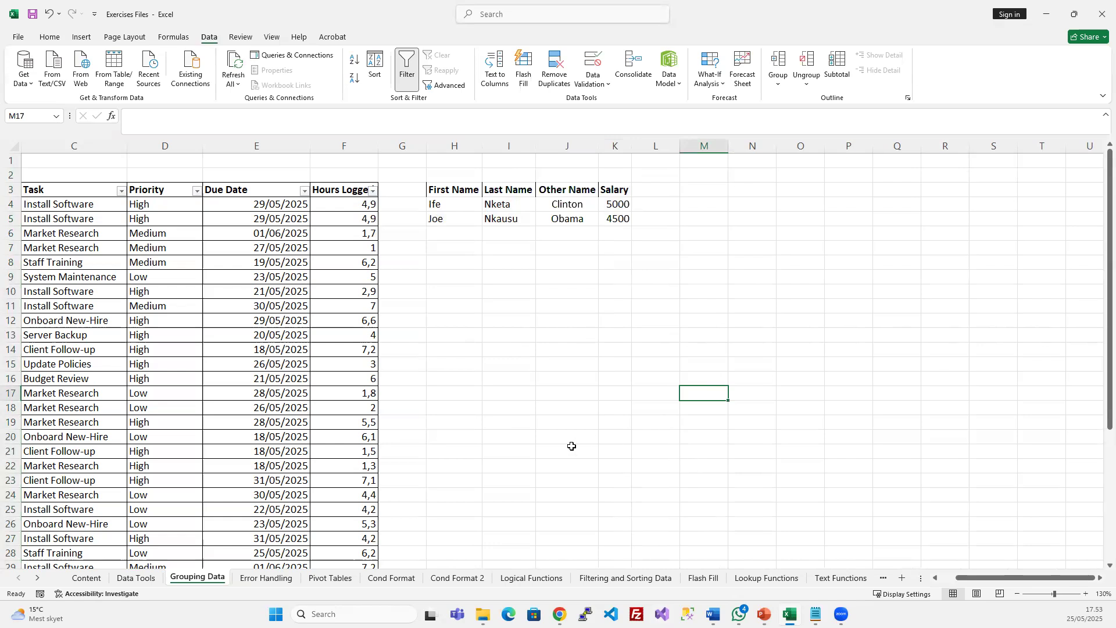
pyautogui.click(602, 308)
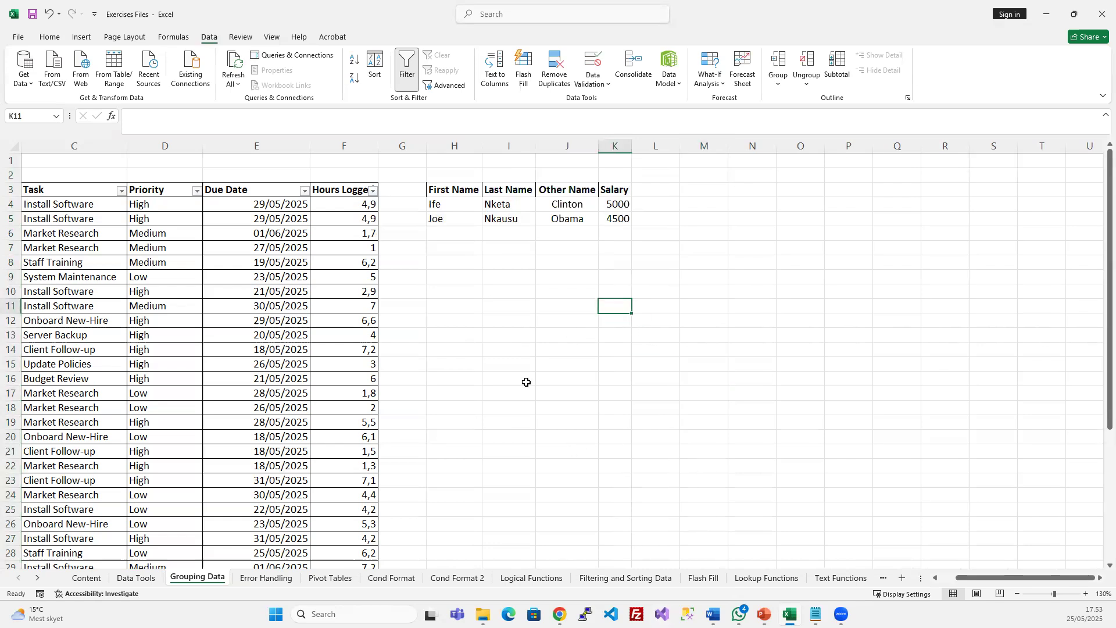
pyautogui.hscroll(-3, 431, 292)
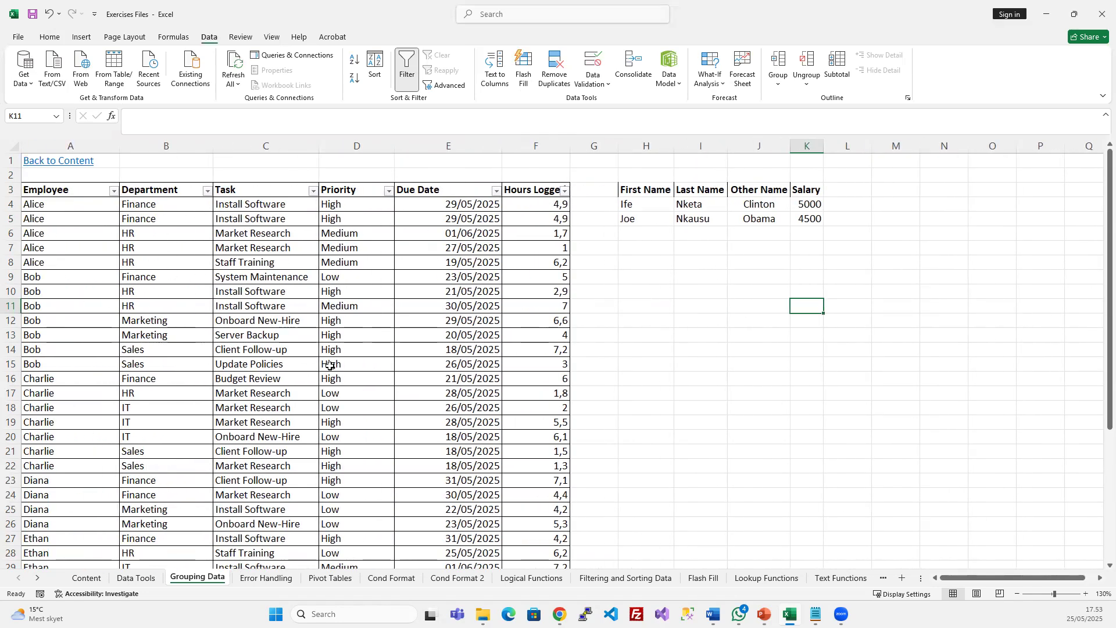
# Exit the PowerPoint slide show to return to the Grouping Data workbook
pyautogui.click(485, 317)
pyautogui.moveTo(645, 146); pyautogui.dragTo(702, 146)
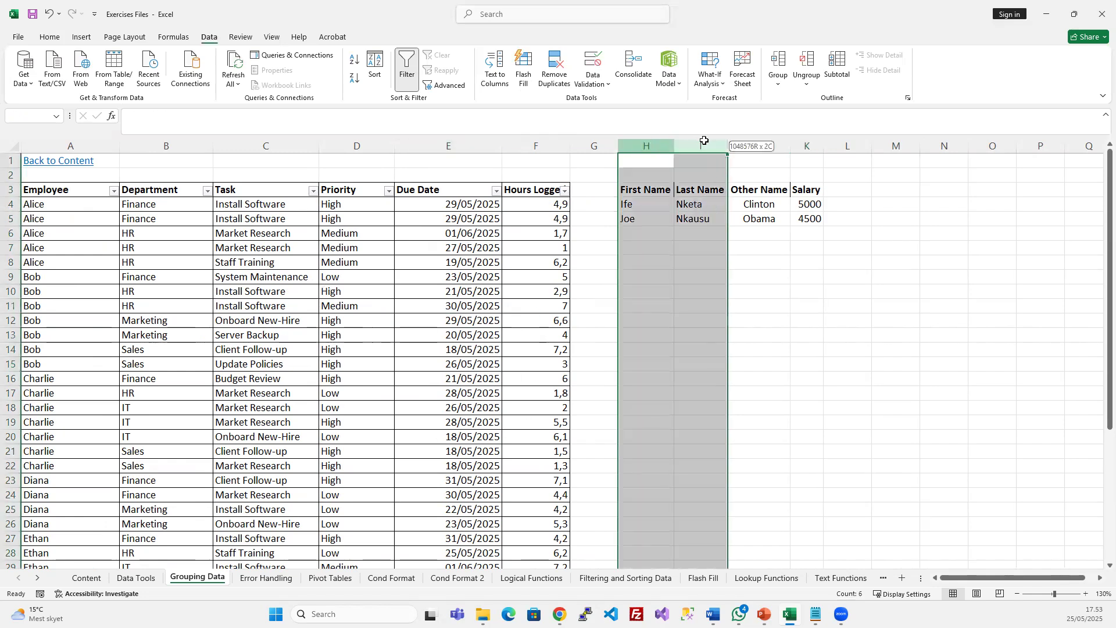
pyautogui.click(604, 275)
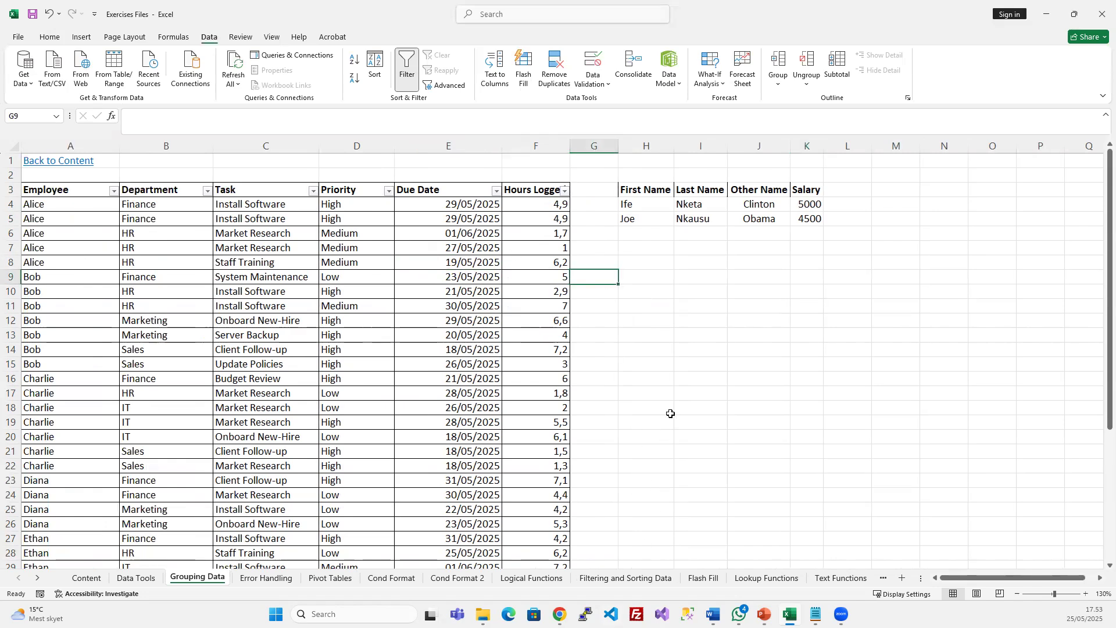
pyautogui.hotkey('alt', 'Tab')
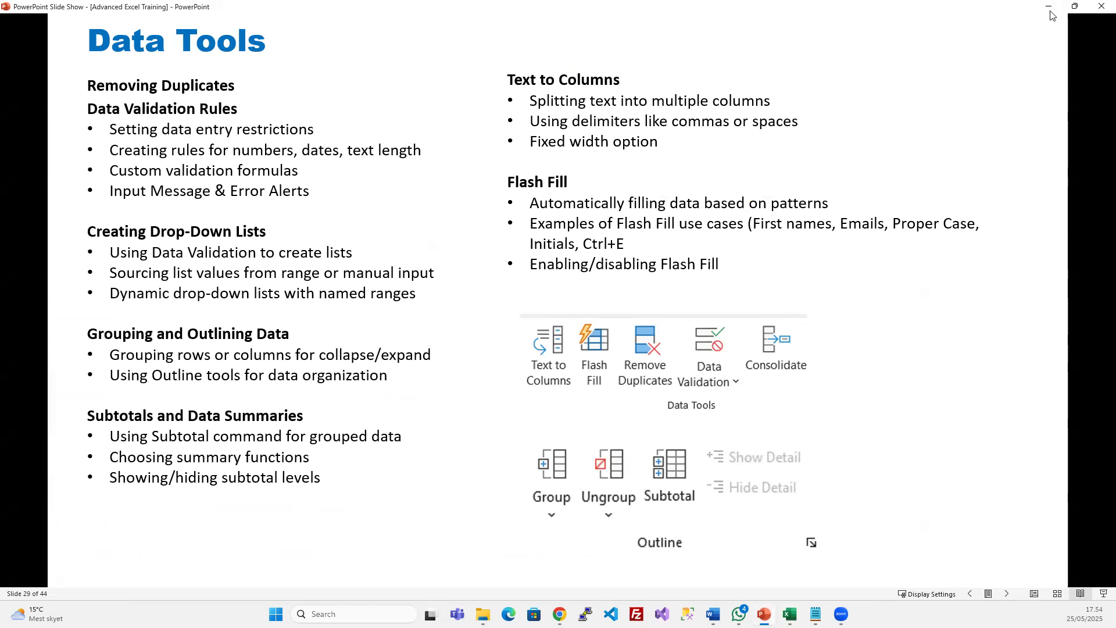
pyautogui.click(1075, 7)
# Delete columns H through K and widen column G
pyautogui.click(692, 221)
pyautogui.moveTo(648, 144); pyautogui.dragTo(819, 137)
pyautogui.hotkey('ctrl', '-')
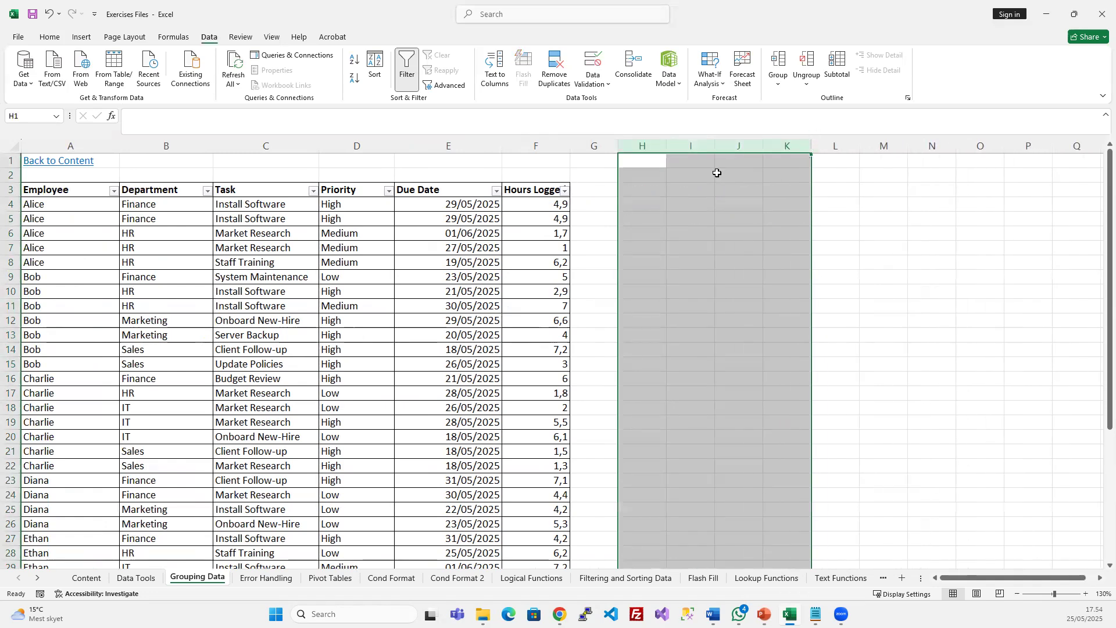
pyautogui.click(610, 272)
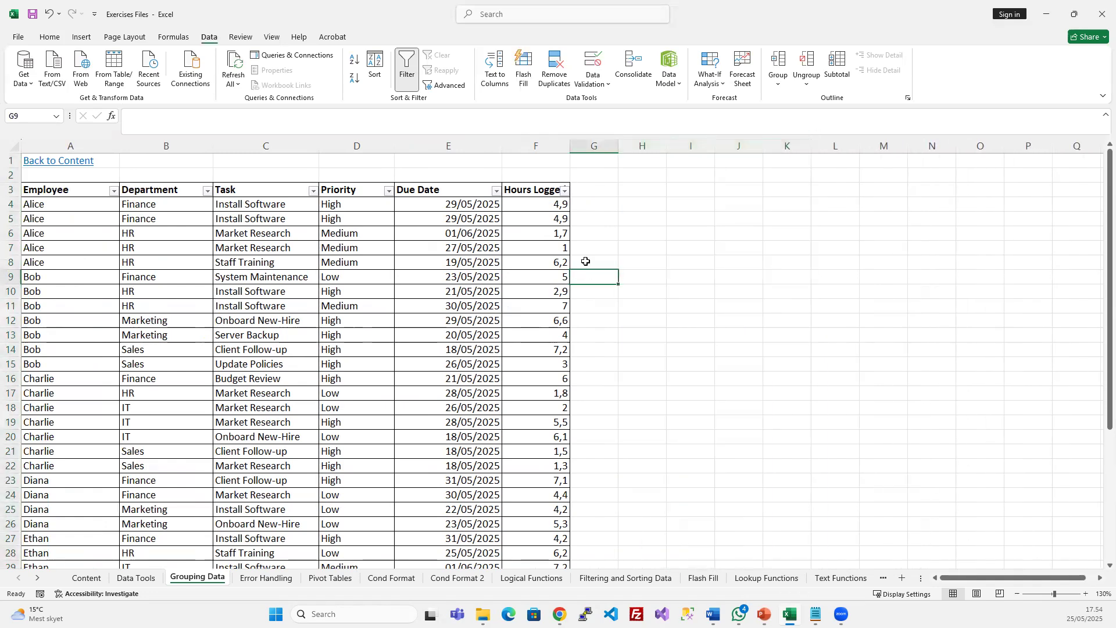
pyautogui.moveTo(624, 151); pyautogui.dragTo(672, 151)
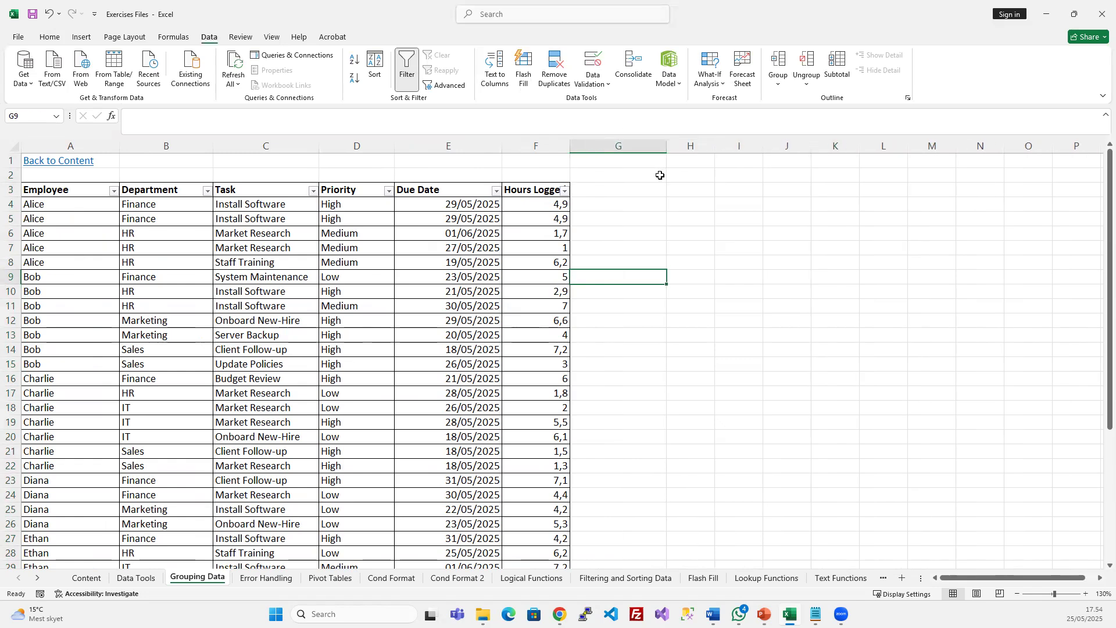
# Autofit column F so the Hours Logged heading shows in full
pyautogui.click(538, 149)
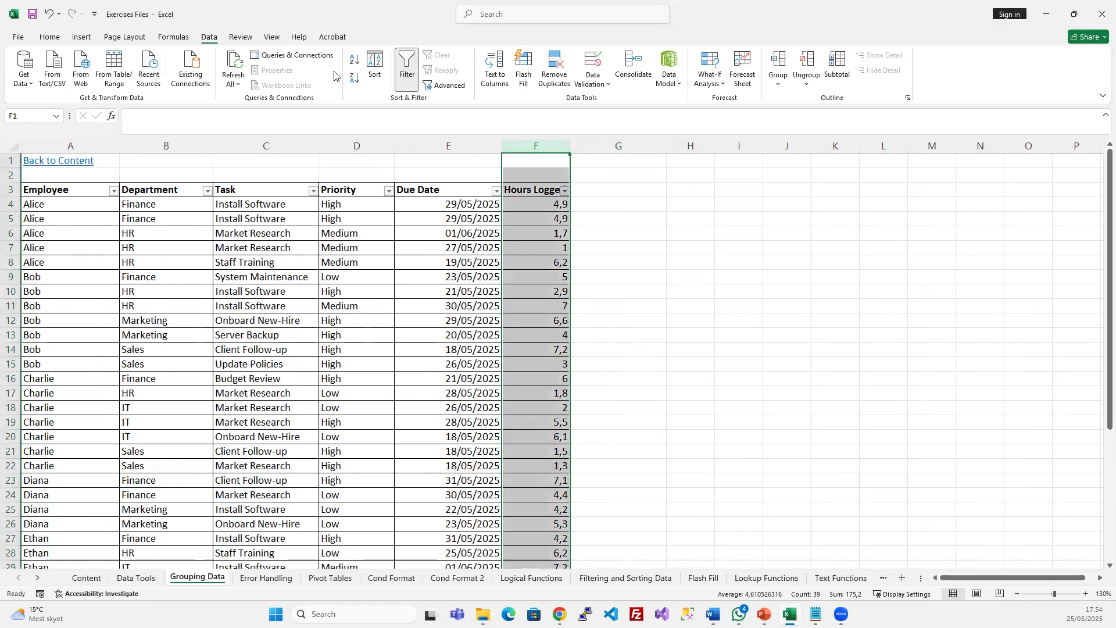
pyautogui.click(47, 37)
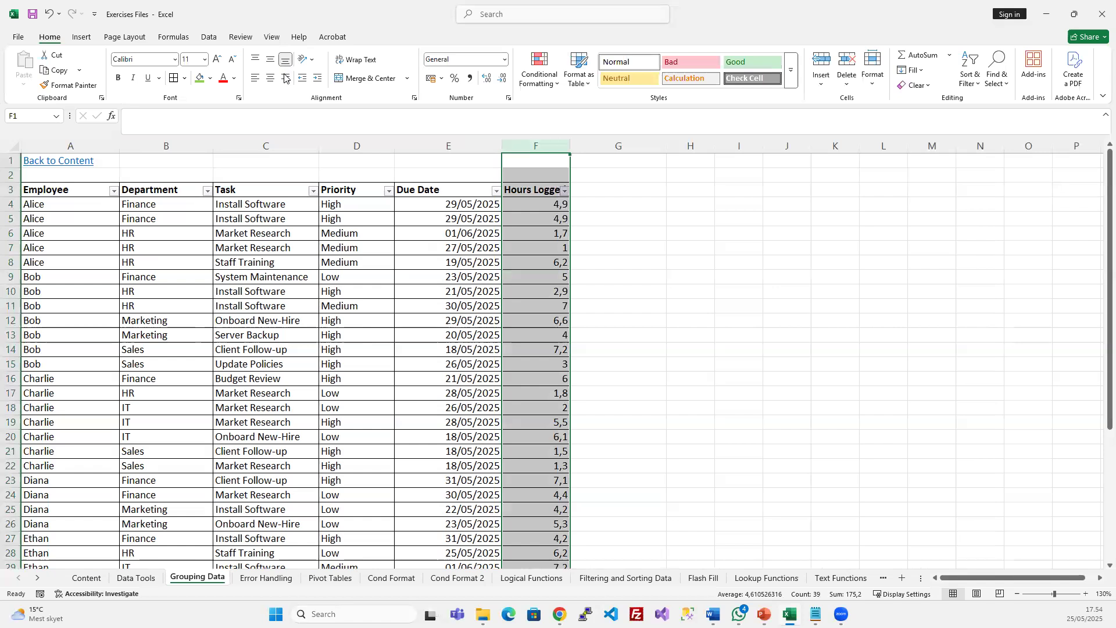
pyautogui.click(476, 204)
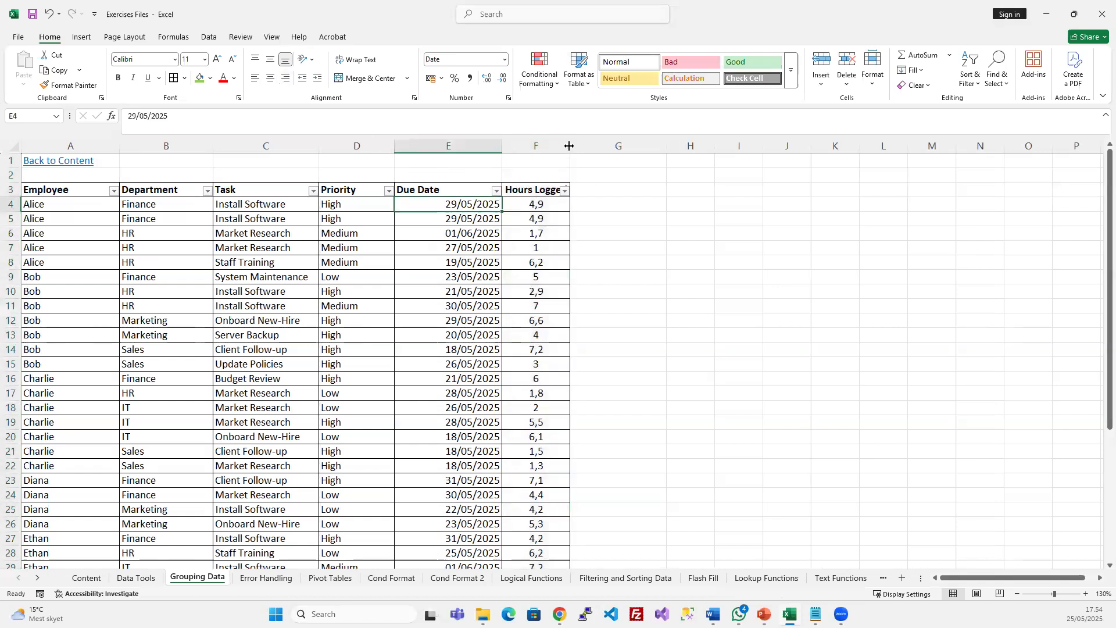
pyautogui.doubleClick(569, 146)
pyautogui.click(618, 204)
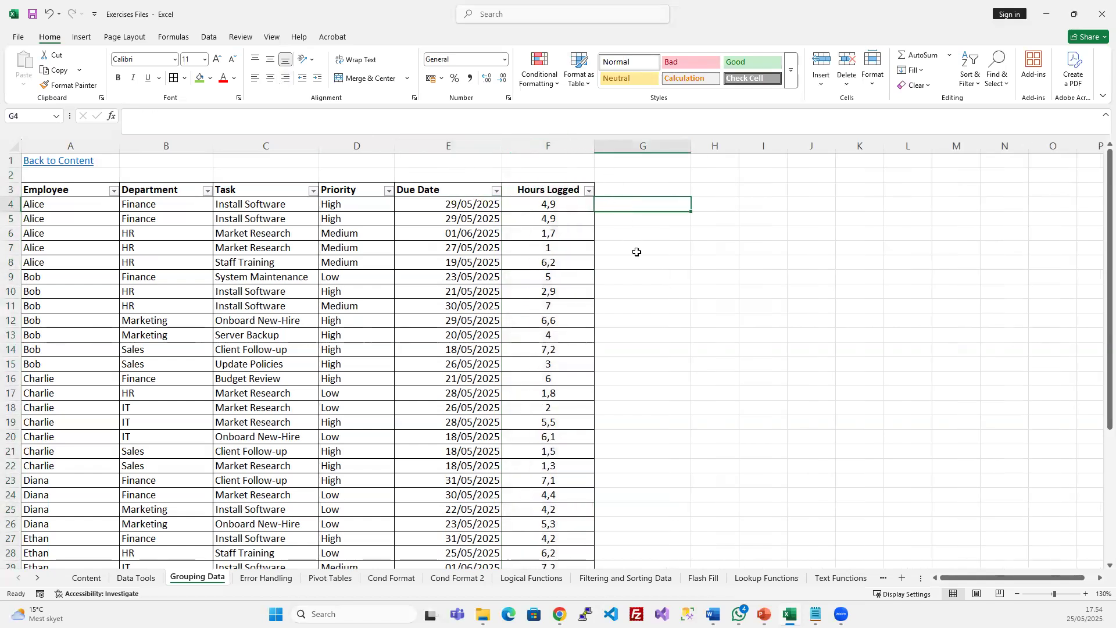
# Review the Task entries in column C, from Install Software to System Maintenance
pyautogui.click(254, 211)
pyautogui.moveTo(275, 206); pyautogui.dragTo(286, 393)
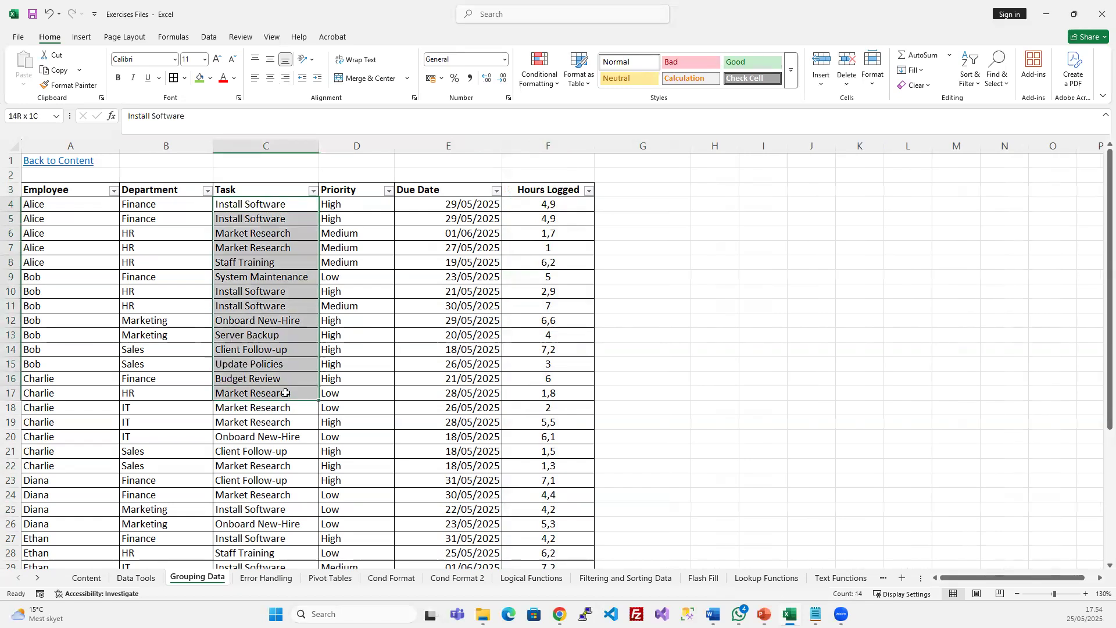
pyautogui.click(231, 207)
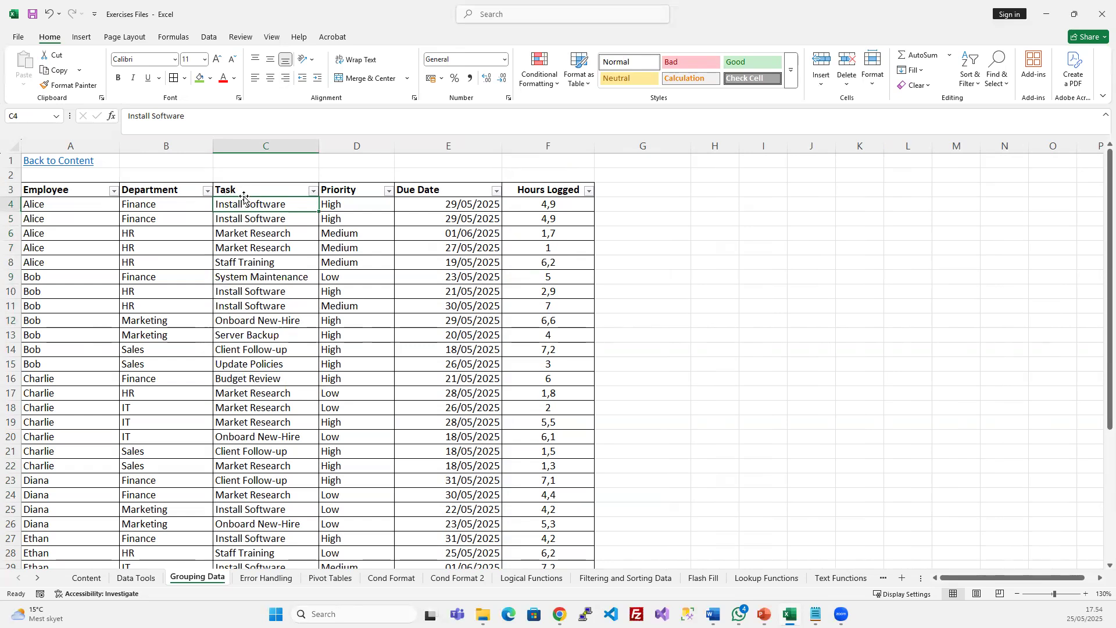
pyautogui.click(246, 190)
pyautogui.click(238, 204)
pyautogui.click(261, 209)
pyautogui.click(268, 218)
pyautogui.click(246, 206)
pyautogui.click(248, 193)
pyautogui.click(256, 203)
pyautogui.click(285, 275)
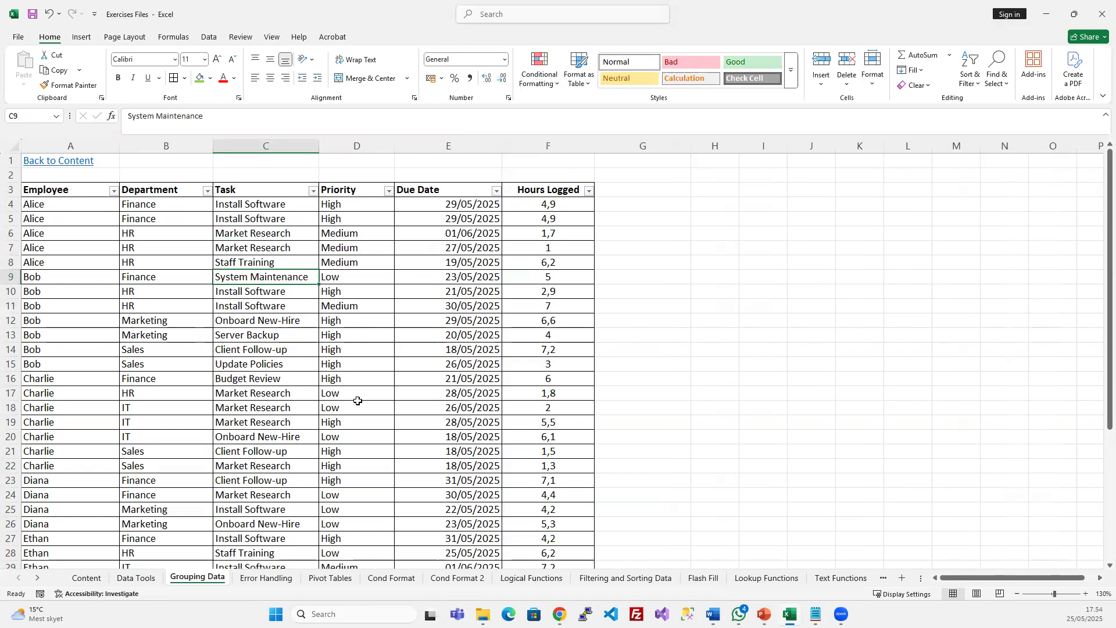
# Copy the Names list A4:A11 from the Text Functions 2 sheet
pyautogui.click(643, 579)
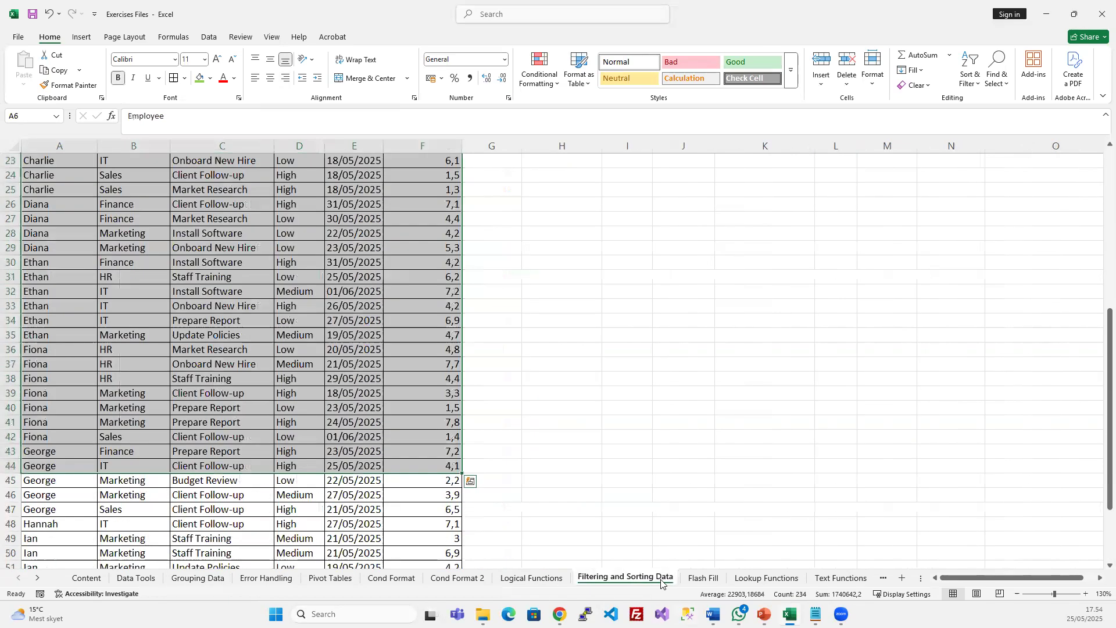
pyautogui.click(703, 578)
pyautogui.click(764, 579)
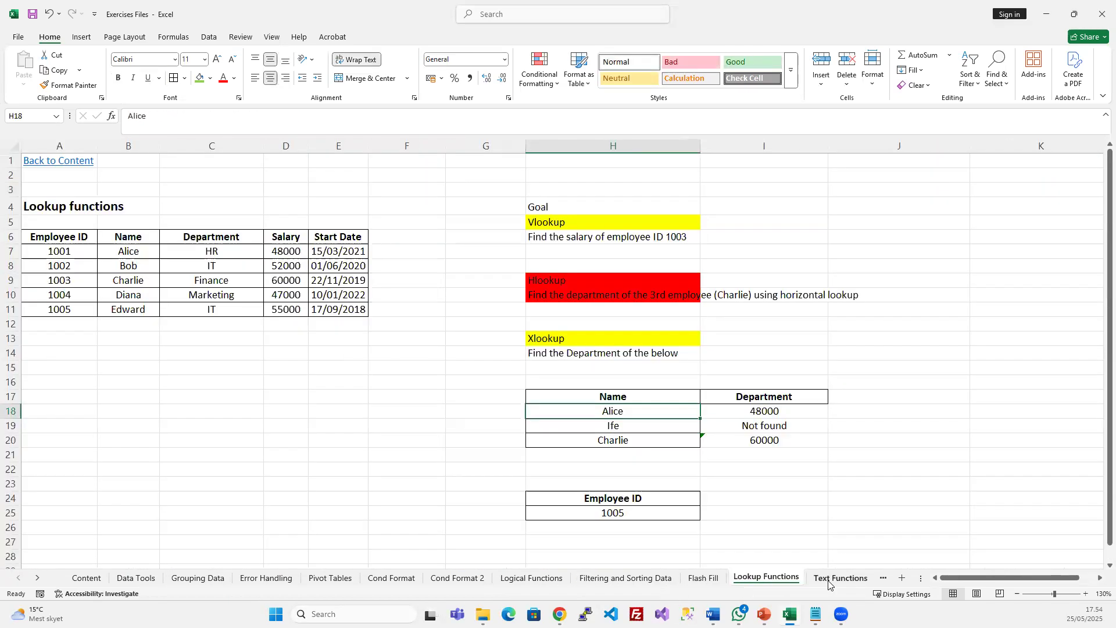
pyautogui.click(831, 580)
pyautogui.click(847, 579)
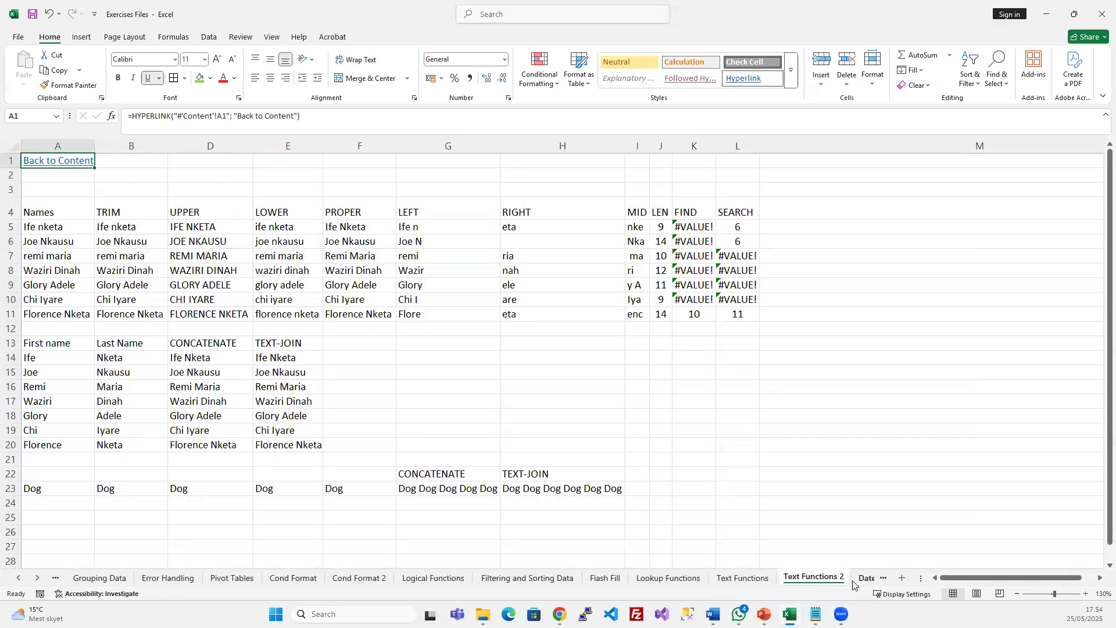
pyautogui.click(272, 327)
pyautogui.moveTo(36, 209); pyautogui.dragTo(35, 314)
pyautogui.hotkey('ctrl', 'c')
pyautogui.scroll(2, 86, 579)
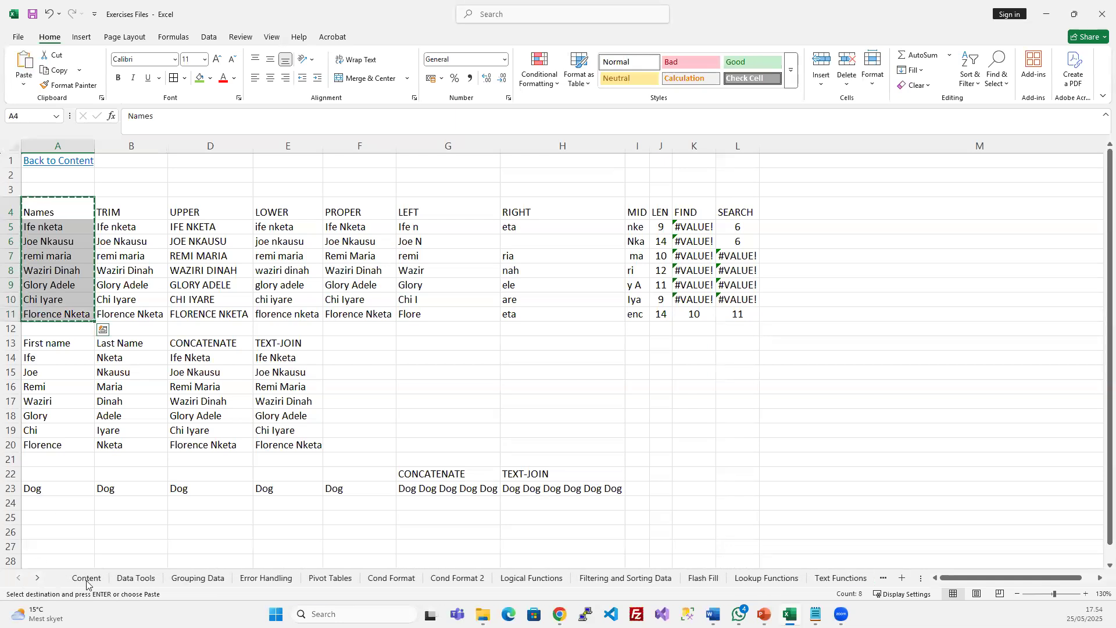
# Duplicate the Grouping Data sheet, cancelling the rejected rename to 'Flash Fill'
pyautogui.click(142, 578)
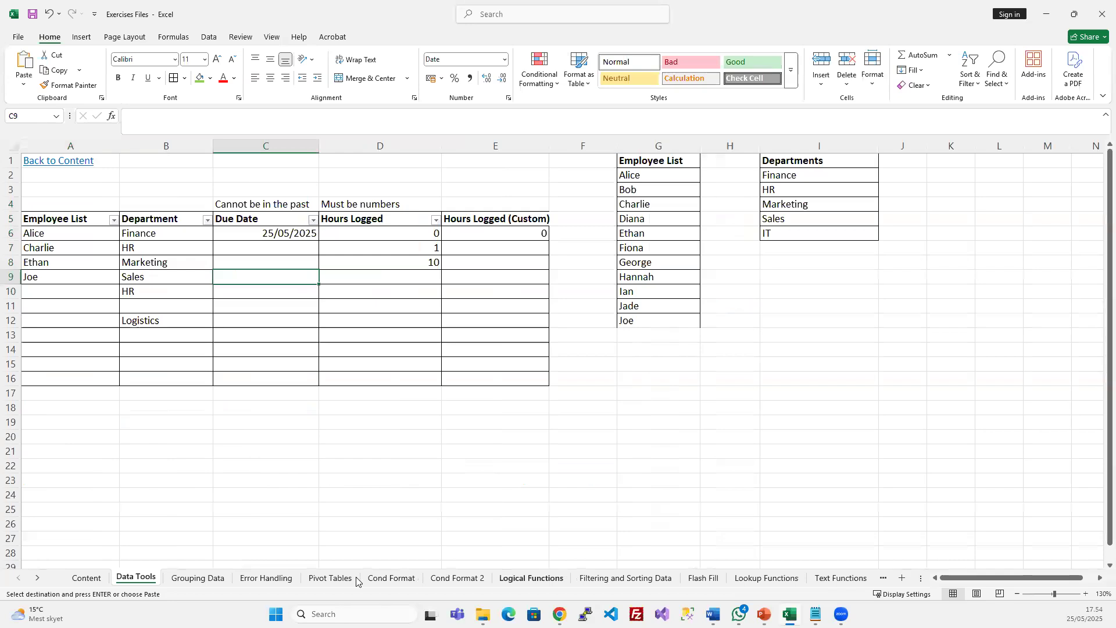
pyautogui.click(214, 579)
pyautogui.moveTo(218, 585); pyautogui.dragTo(241, 582)
pyautogui.doubleClick(254, 577)
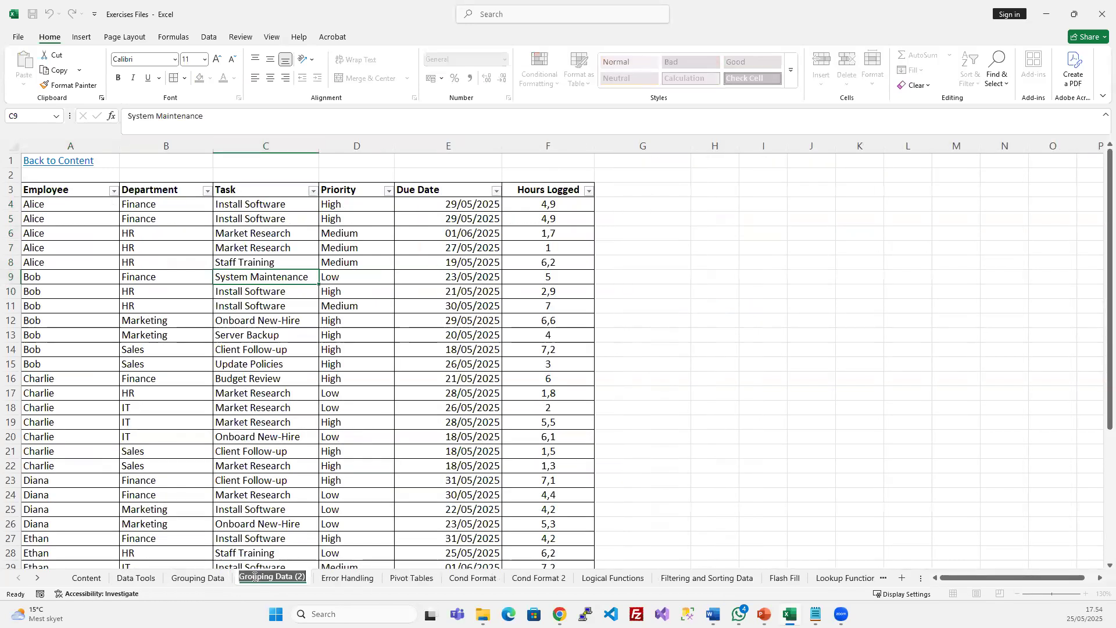
pyautogui.write('Flash Fill')
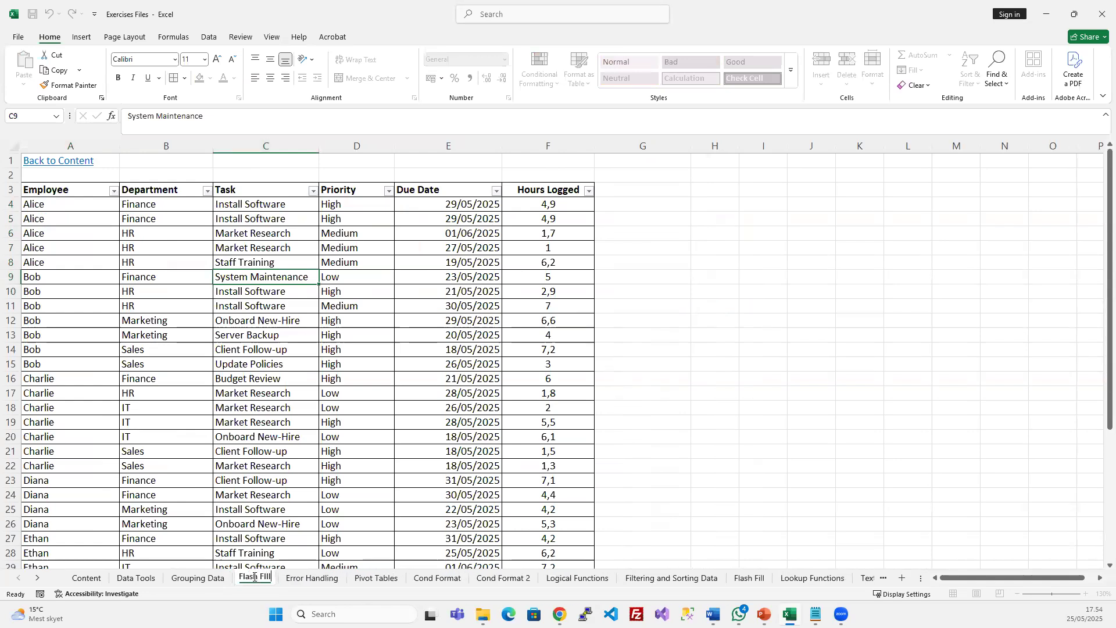
pyautogui.press('Return')
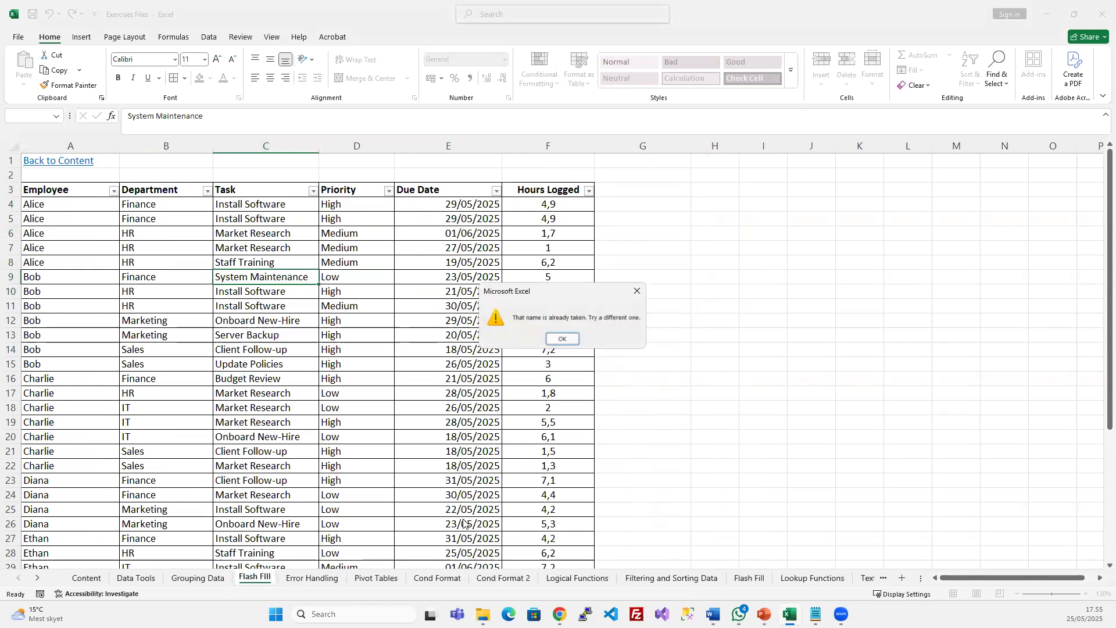
pyautogui.press('Return')
pyautogui.press('Escape')
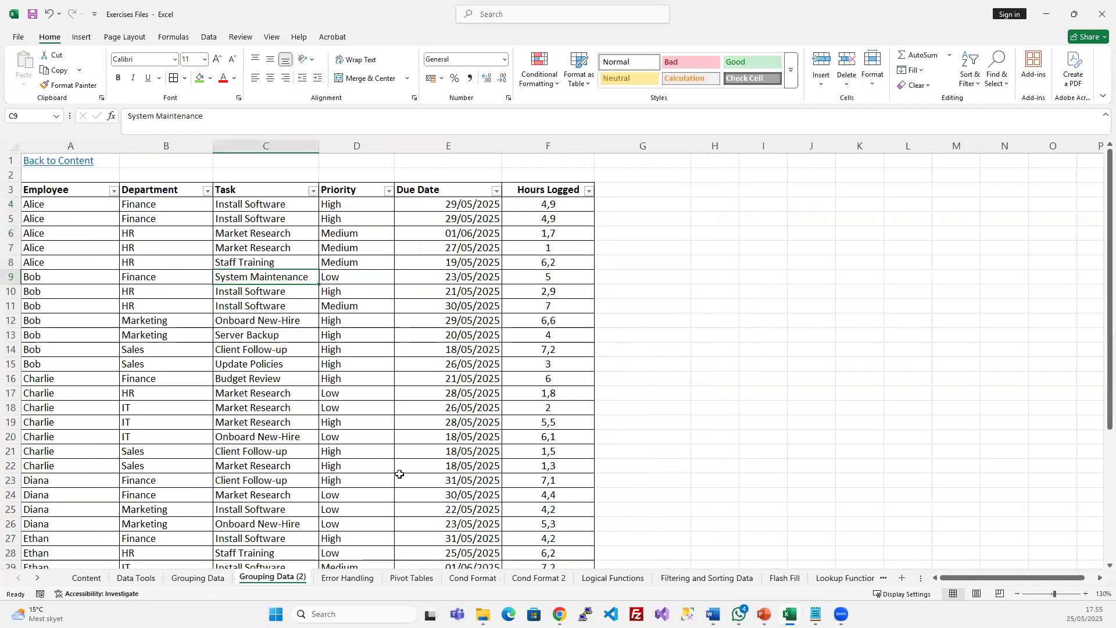
# Paste the Names list from Text Functions 2 under the Name heading at A7 on Flash Fill
pyautogui.click(784, 578)
pyautogui.click(72, 256)
pyautogui.click(35, 223)
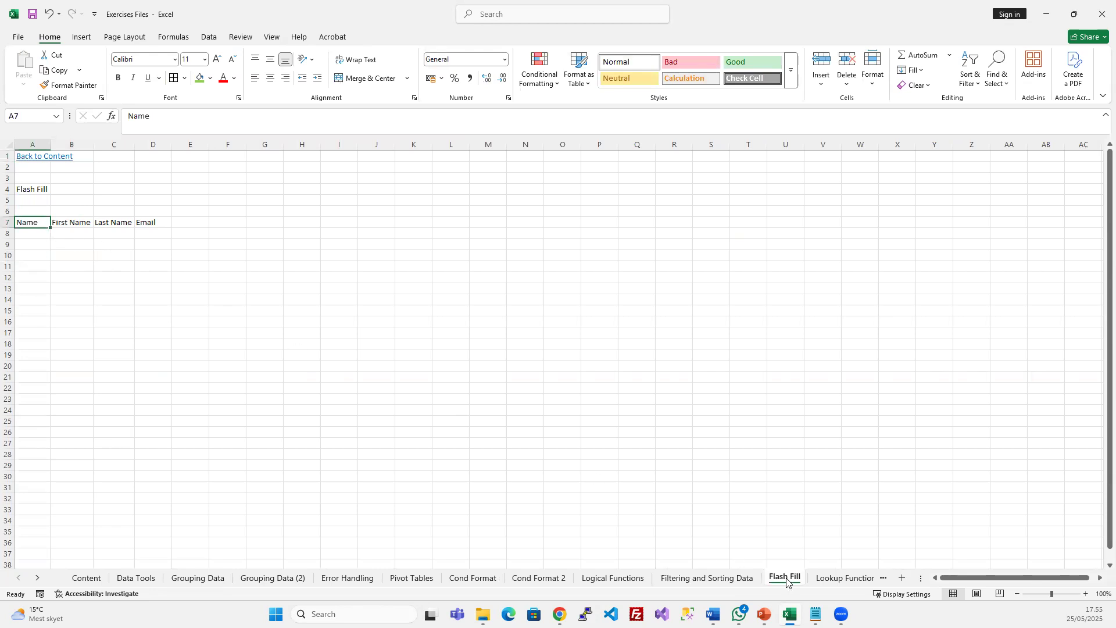
pyautogui.click(38, 577)
pyautogui.click(38, 578)
pyautogui.click(674, 577)
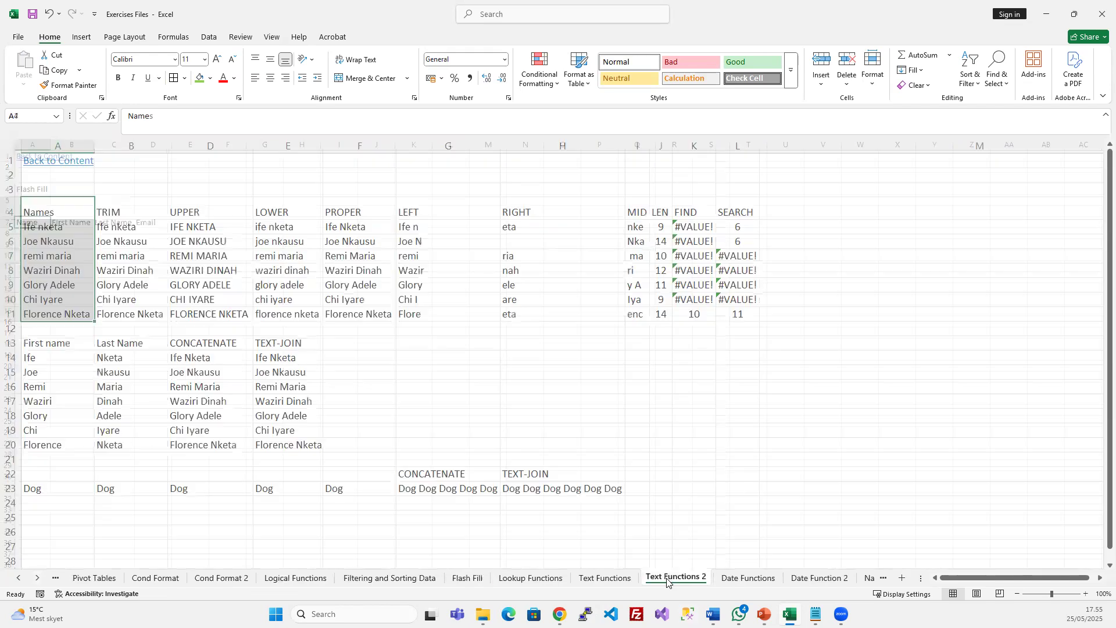
pyautogui.hotkey('ctrl', 'c')
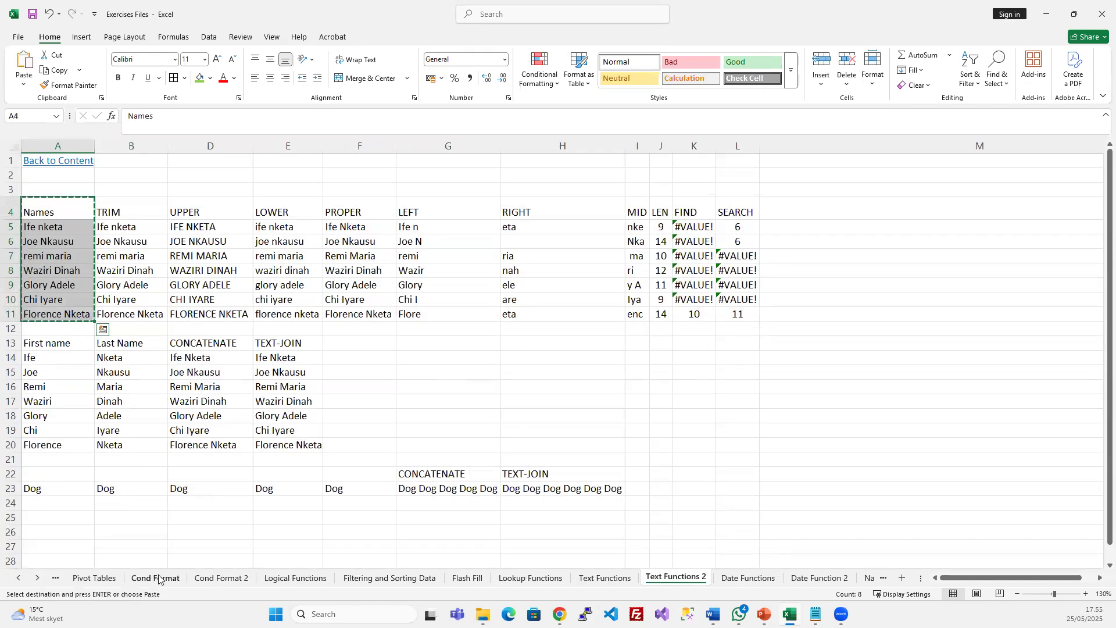
pyautogui.click(18, 578)
pyautogui.click(18, 578)
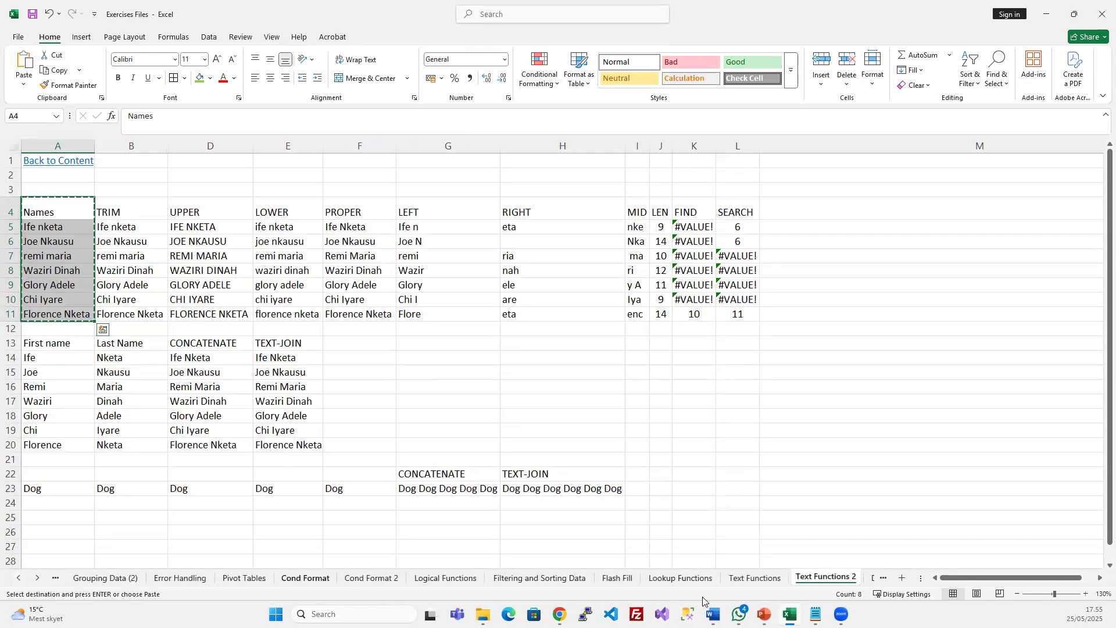
pyautogui.click(616, 577)
pyautogui.hotkey('ctrl', 'v')
# Delete columns B through D and widen column A to fit the names
pyautogui.click(96, 257)
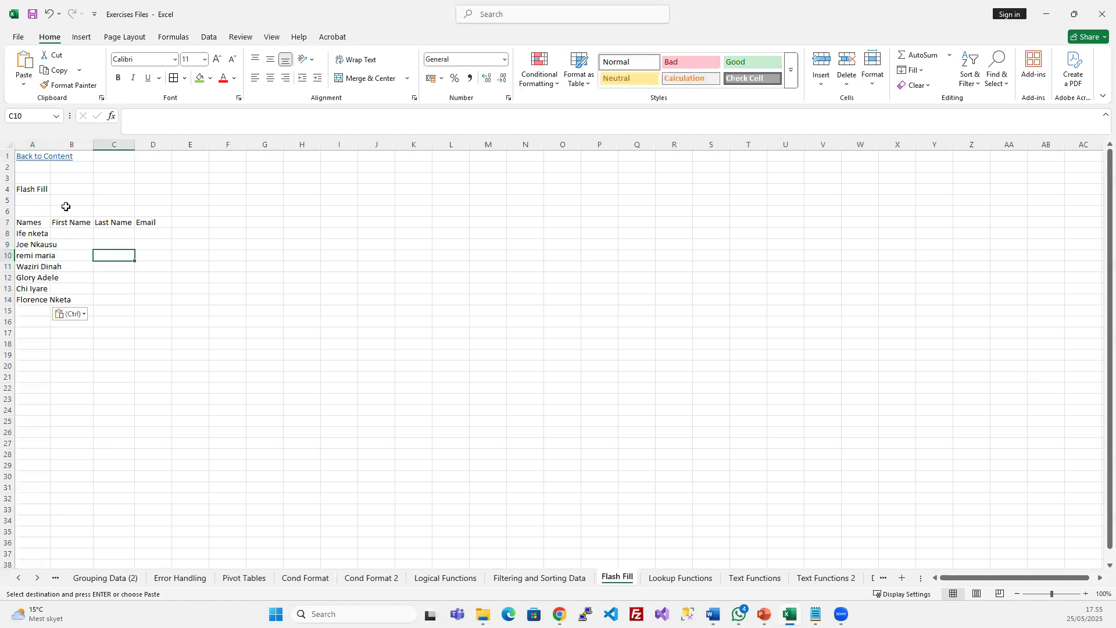
pyautogui.moveTo(71, 145); pyautogui.dragTo(151, 146)
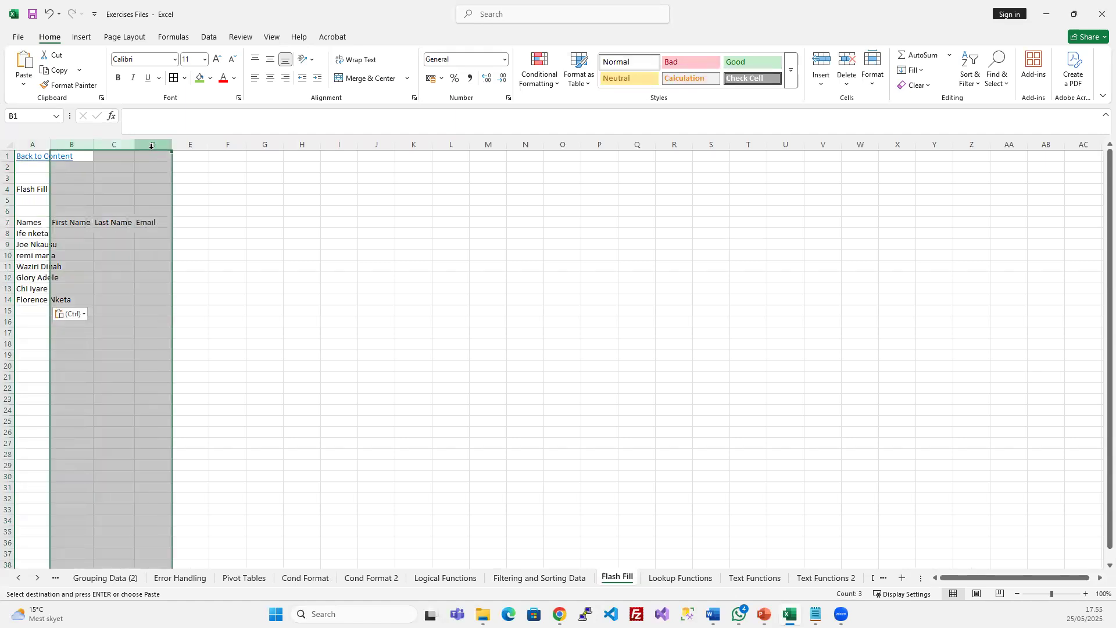
pyautogui.hotkey('ctrl', '-')
pyautogui.click(32, 266)
pyautogui.moveTo(50, 145); pyautogui.dragTo(76, 146)
pyautogui.click(125, 254)
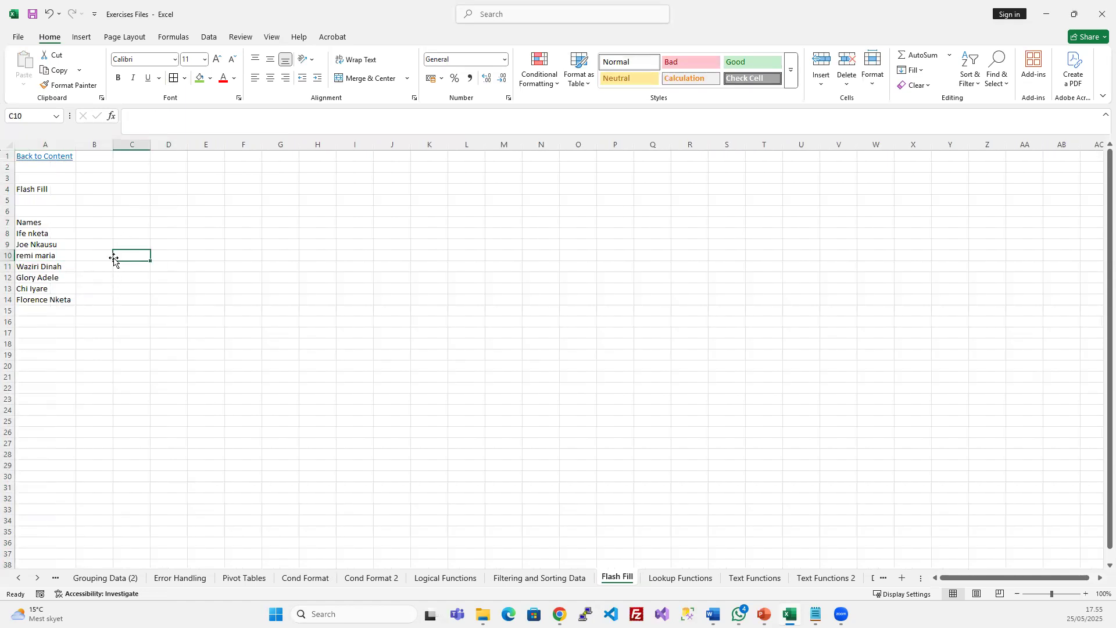
# Enter example first names in B8:B9 and accept Flash Fill's suggestions for B10:B14
pyautogui.scroll(4, 70, 249)
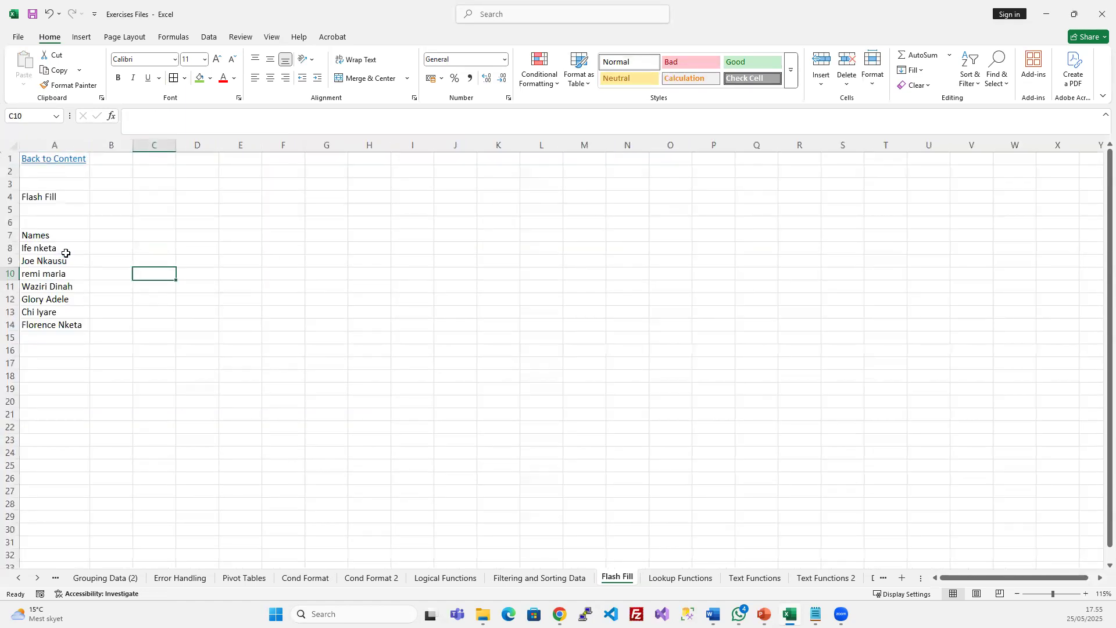
pyautogui.click(163, 290)
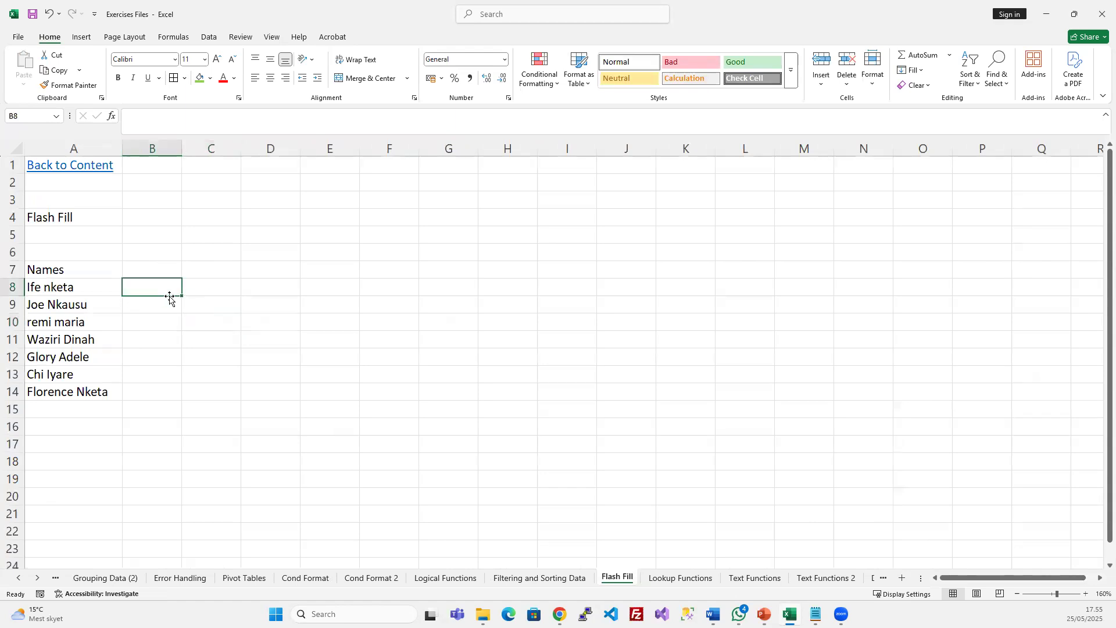
pyautogui.write('Ife')
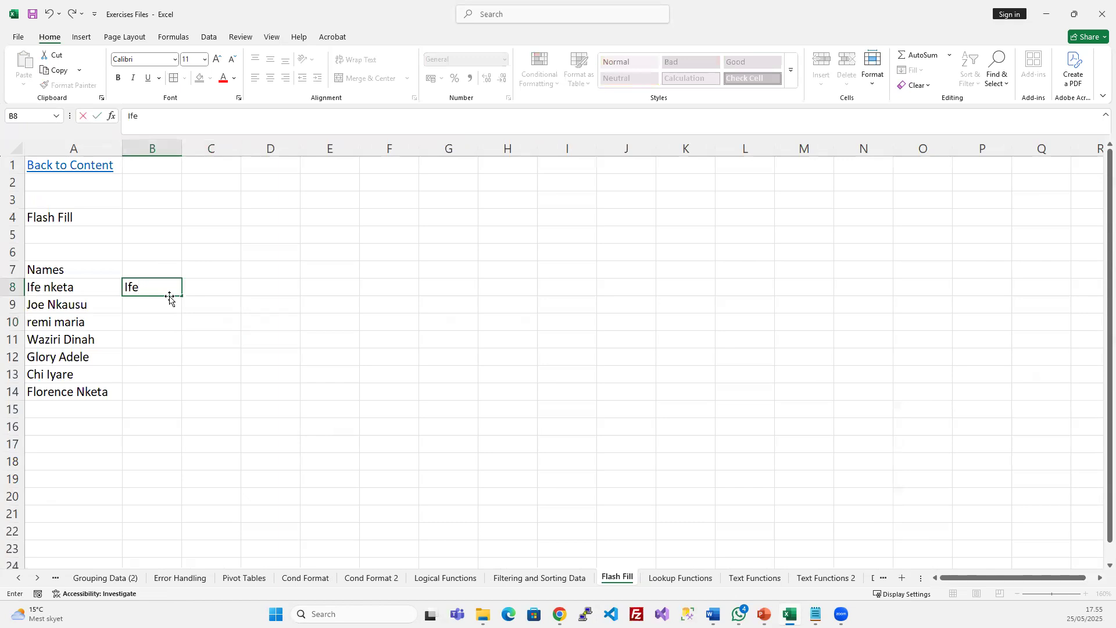
pyautogui.click(142, 304)
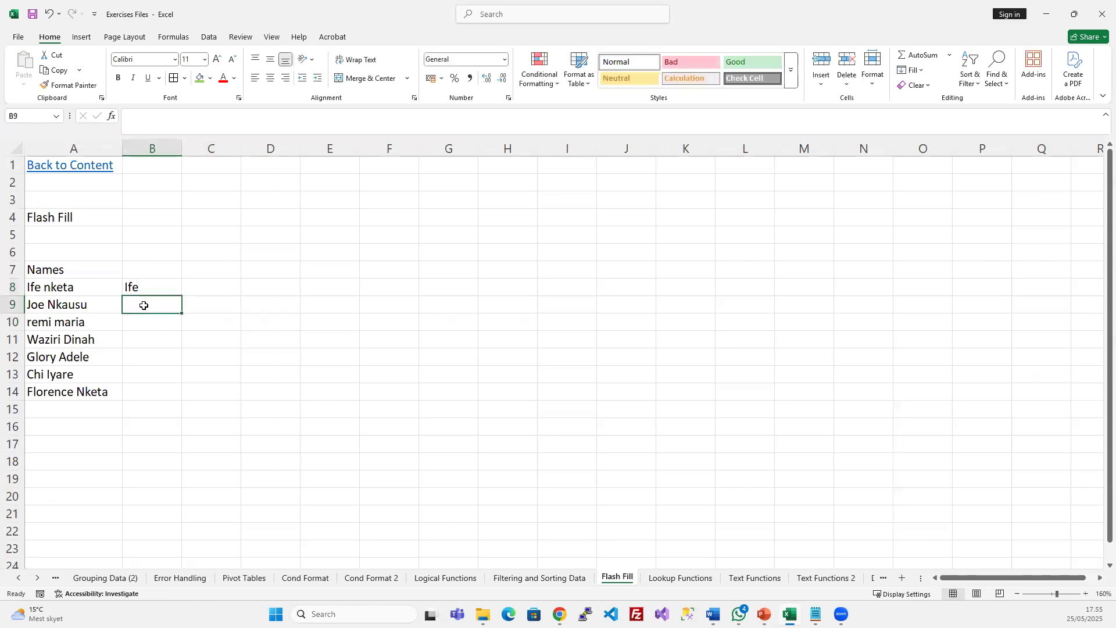
pyautogui.write('Joe')
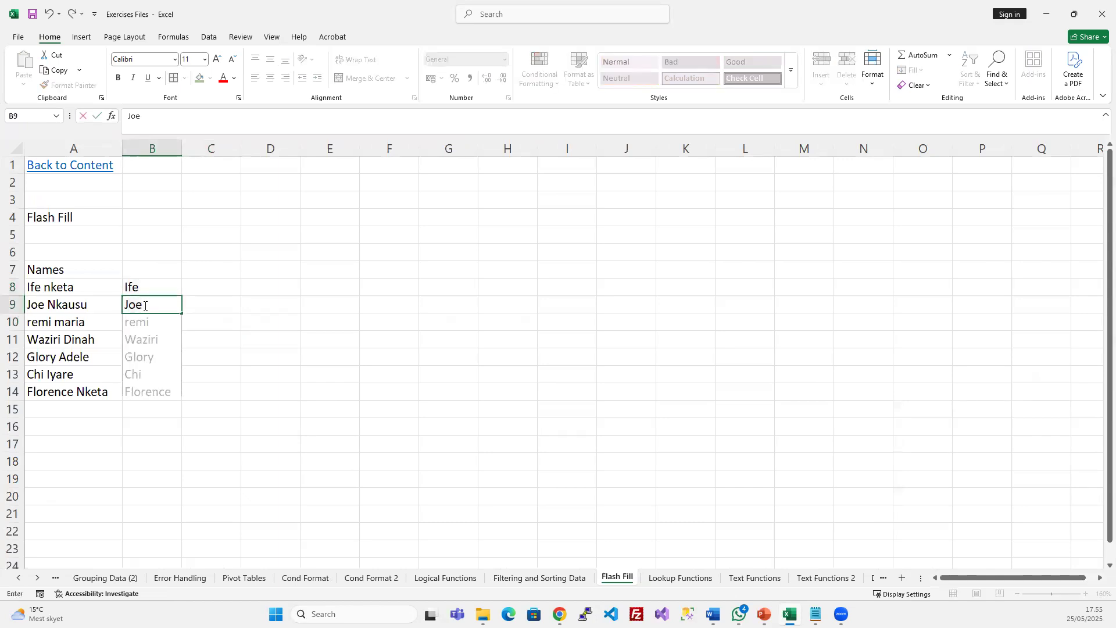
pyautogui.press('BackSpace')
pyautogui.press('BackSpace')
pyautogui.press('Escape')
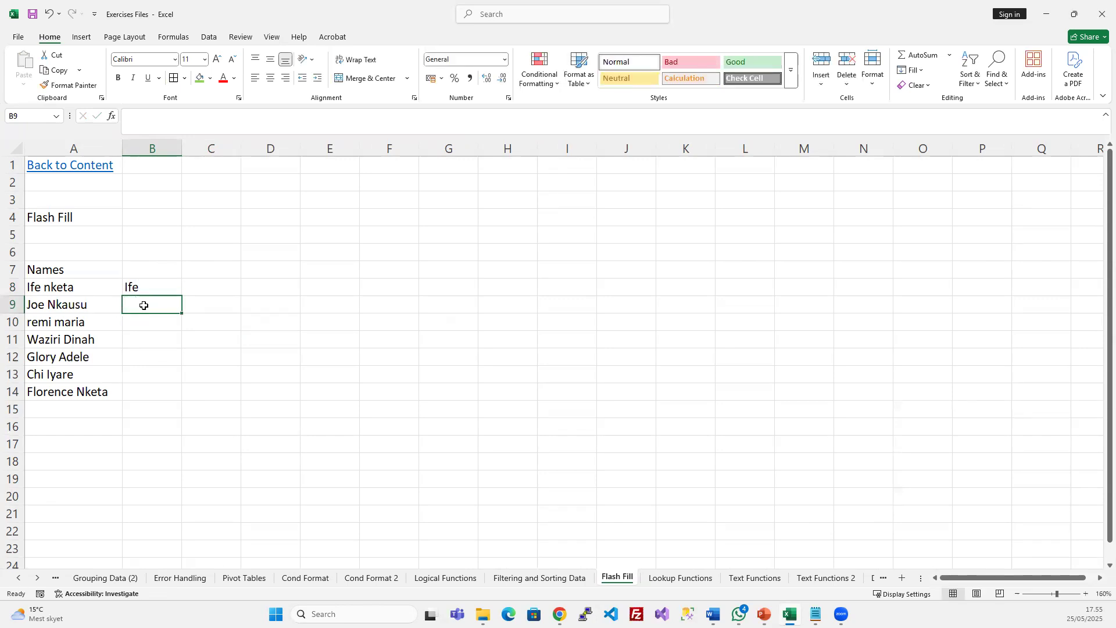
pyautogui.write('Joe')
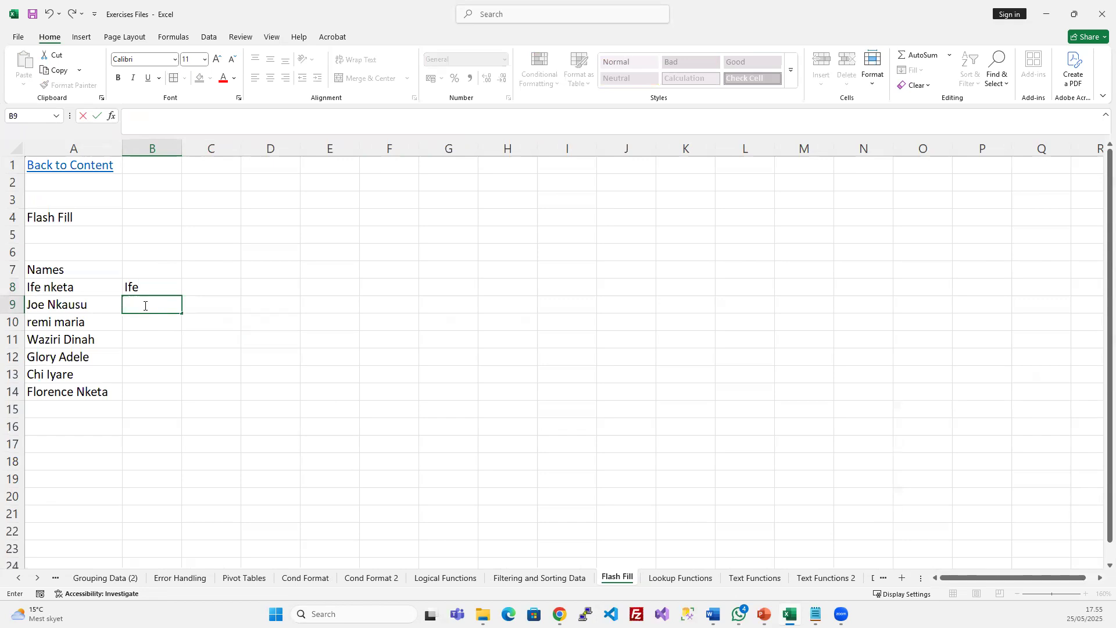
pyautogui.write('Joe')
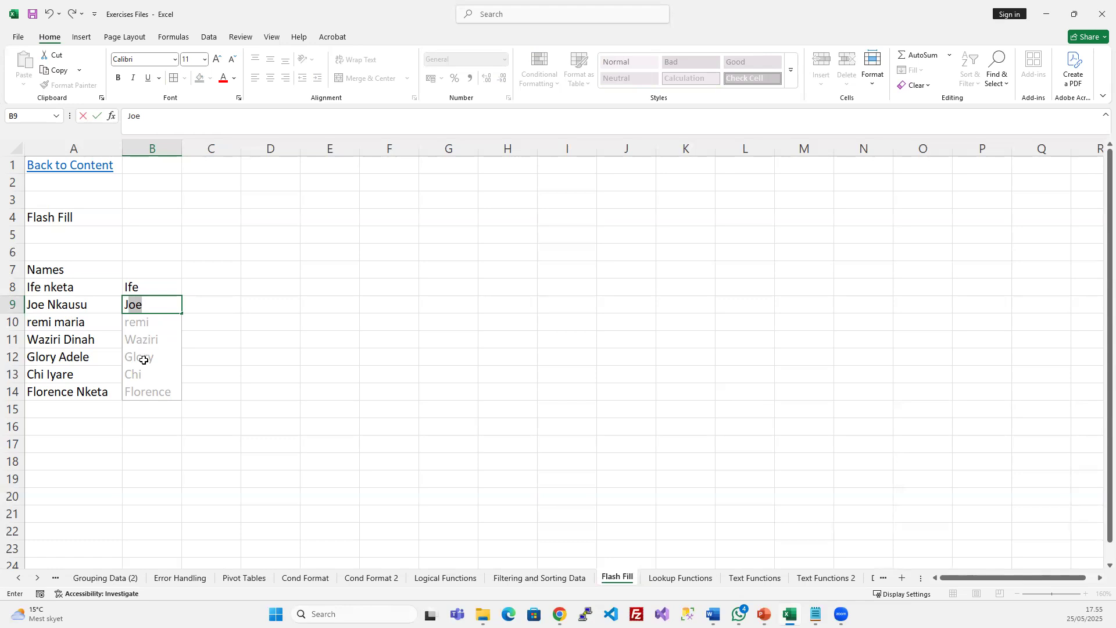
pyautogui.press('Return')
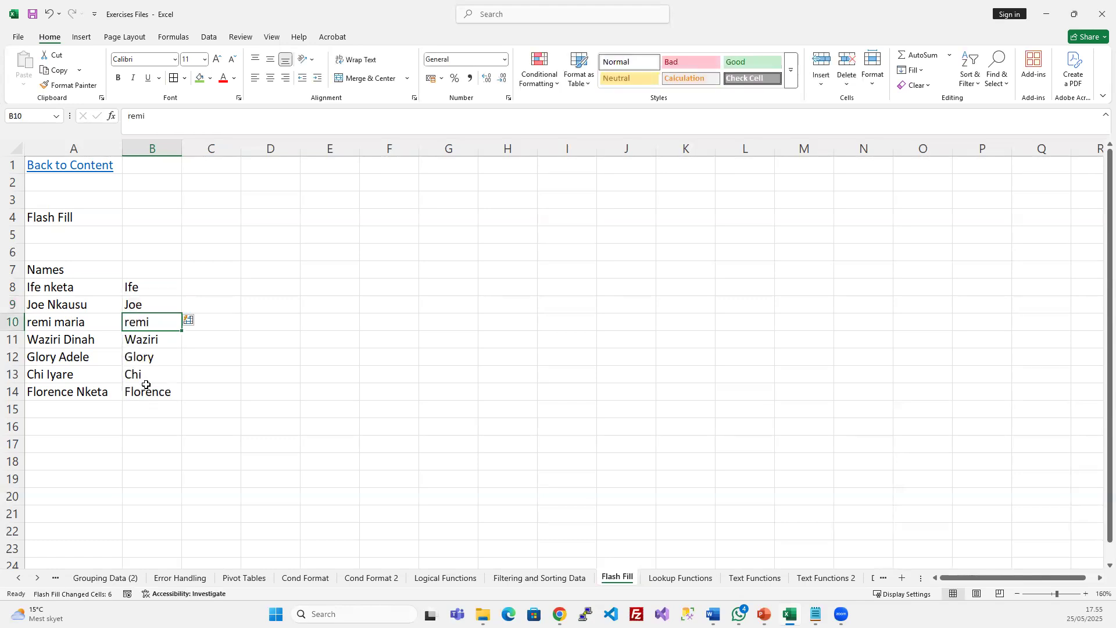
pyautogui.moveTo(137, 286); pyautogui.dragTo(143, 387)
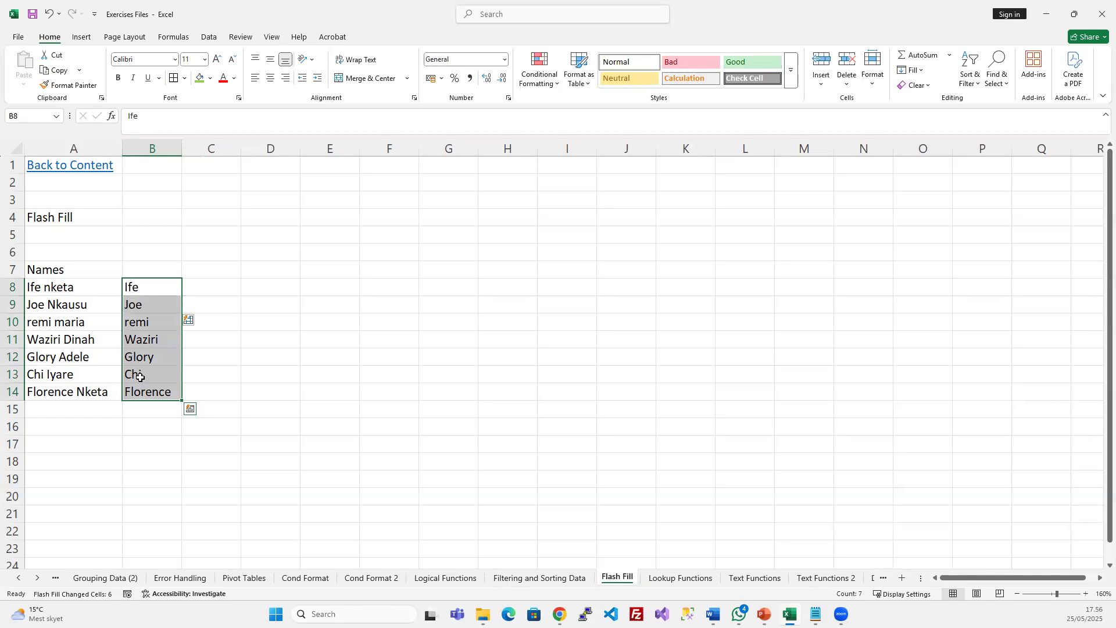
pyautogui.click(53, 287)
pyautogui.click(56, 304)
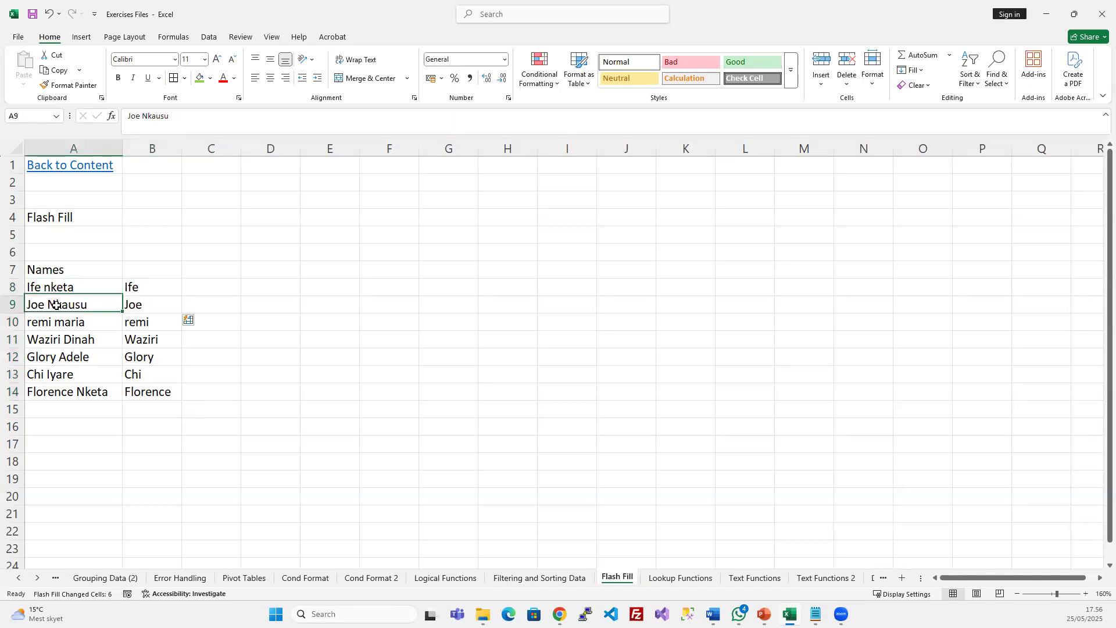
pyautogui.click(55, 321)
pyautogui.click(61, 339)
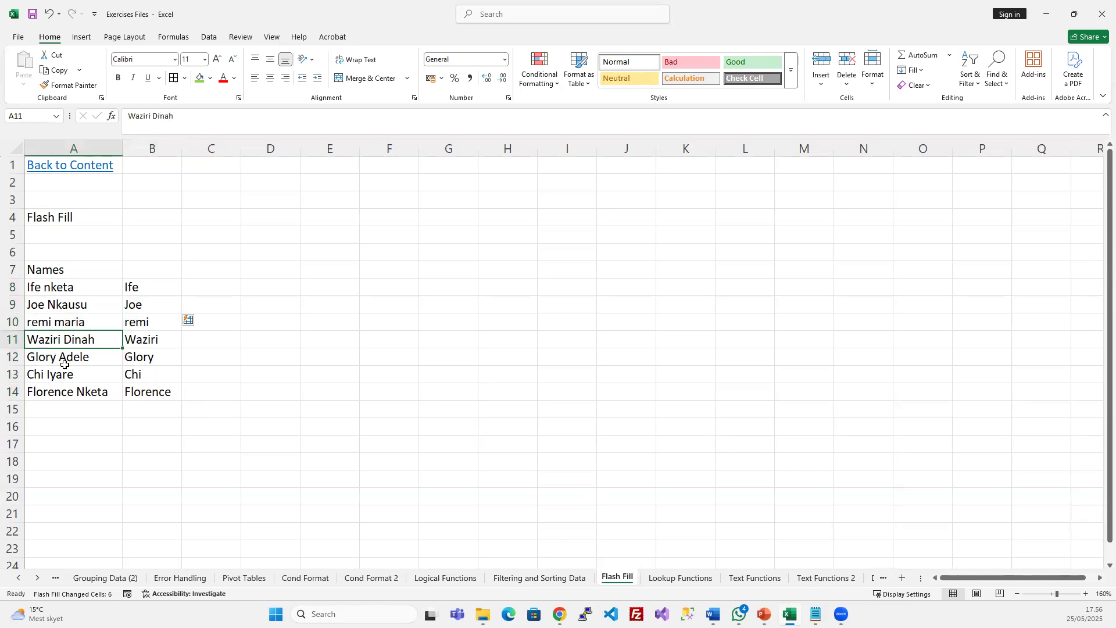
pyautogui.doubleClick(31, 324)
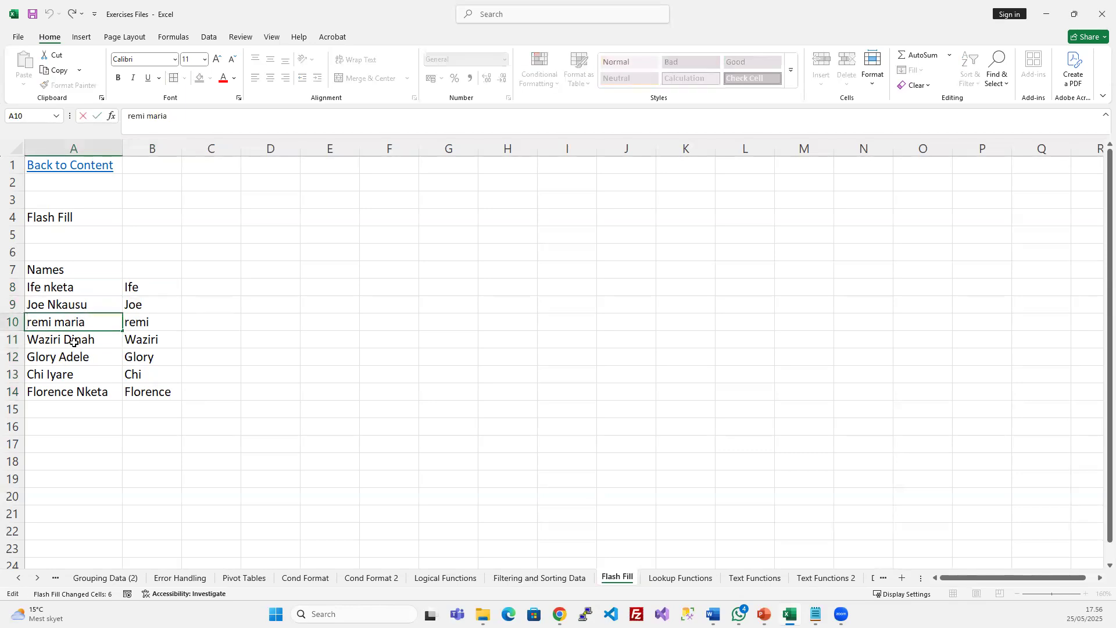
pyautogui.press('BackSpace')
pyautogui.press('BackSpace')
pyautogui.write('Re')
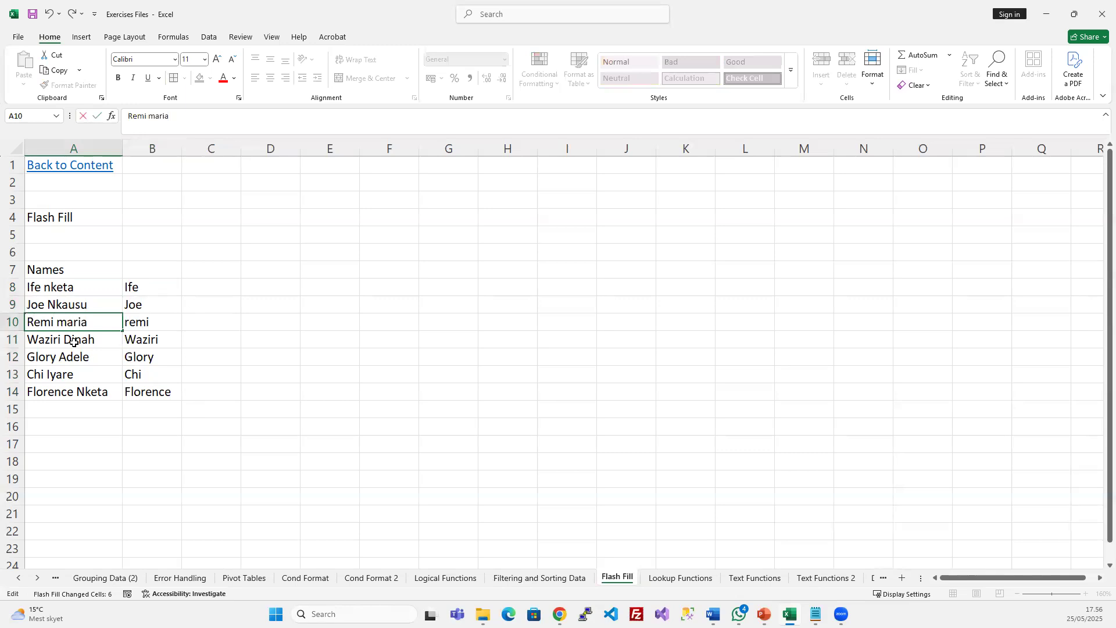
pyautogui.press('BackSpace')
pyautogui.write('M')
pyautogui.press('Return')
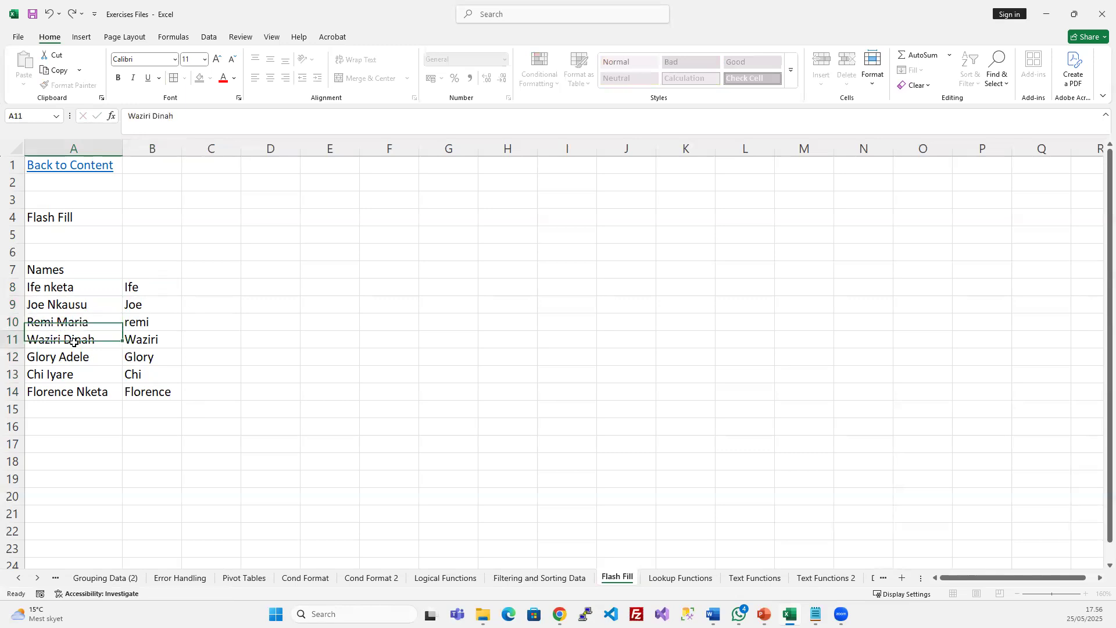
# Clear the first names from B8:B14
pyautogui.moveTo(137, 290); pyautogui.dragTo(133, 391)
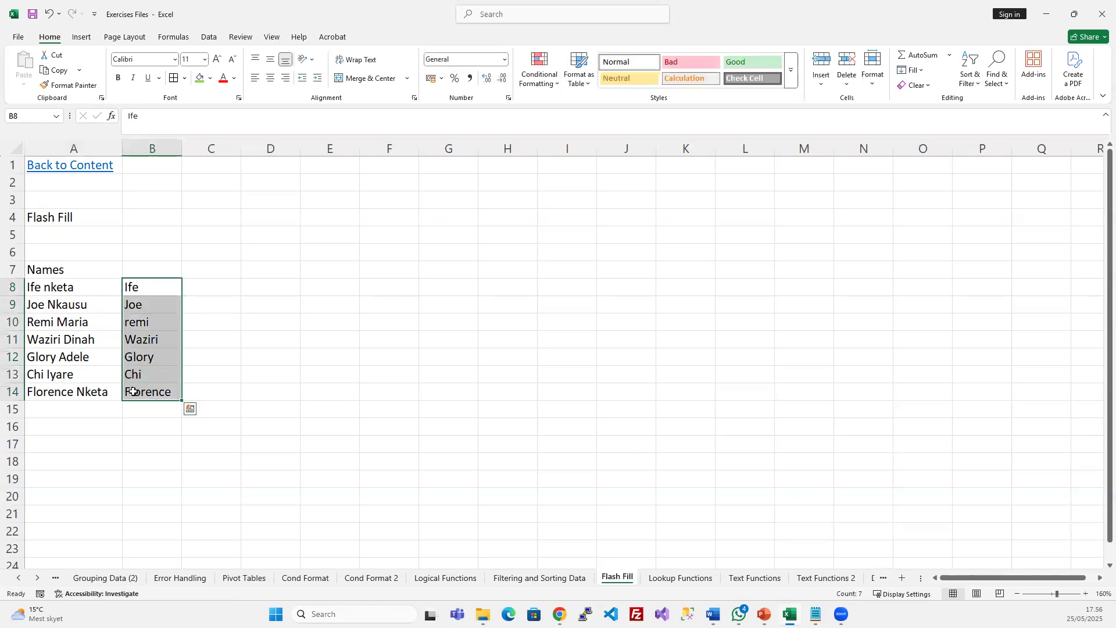
pyautogui.press('Delete')
pyautogui.press('Down')
# Type Ife and Joe in B8:B9, then undo the accepted Flash Fill suggestion
pyautogui.press('Up')
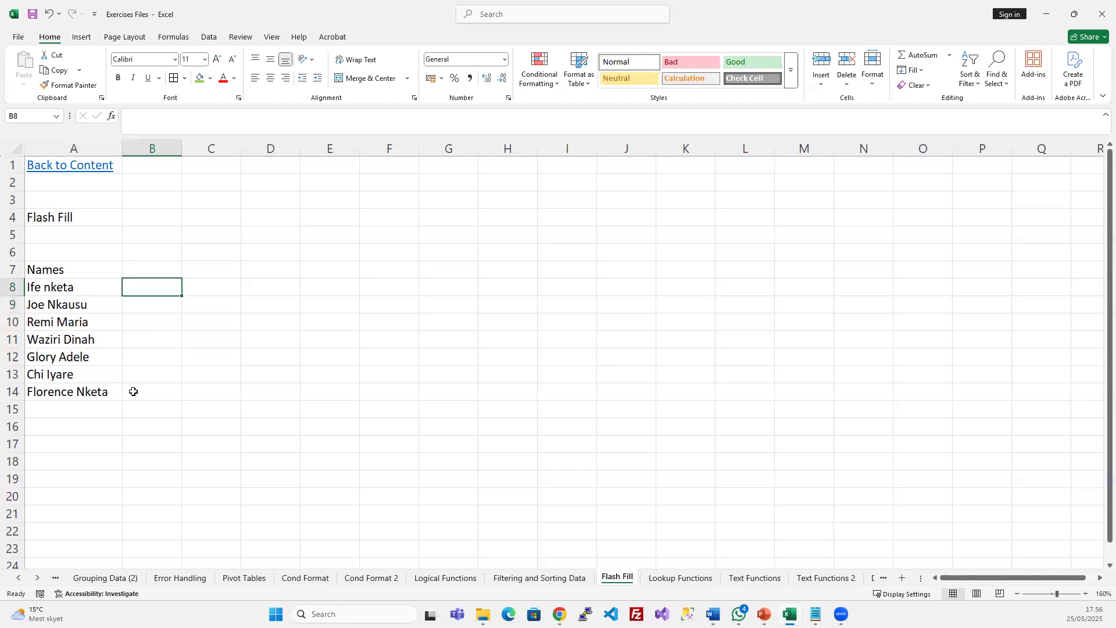
pyautogui.write('Ife')
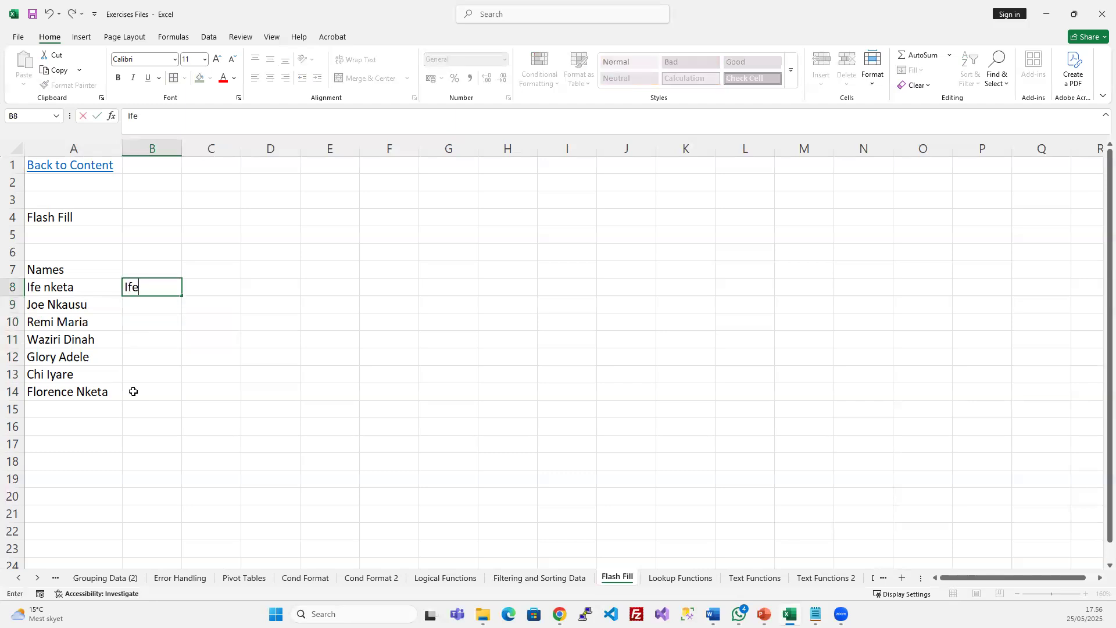
pyautogui.press('Return')
pyautogui.write('Joe')
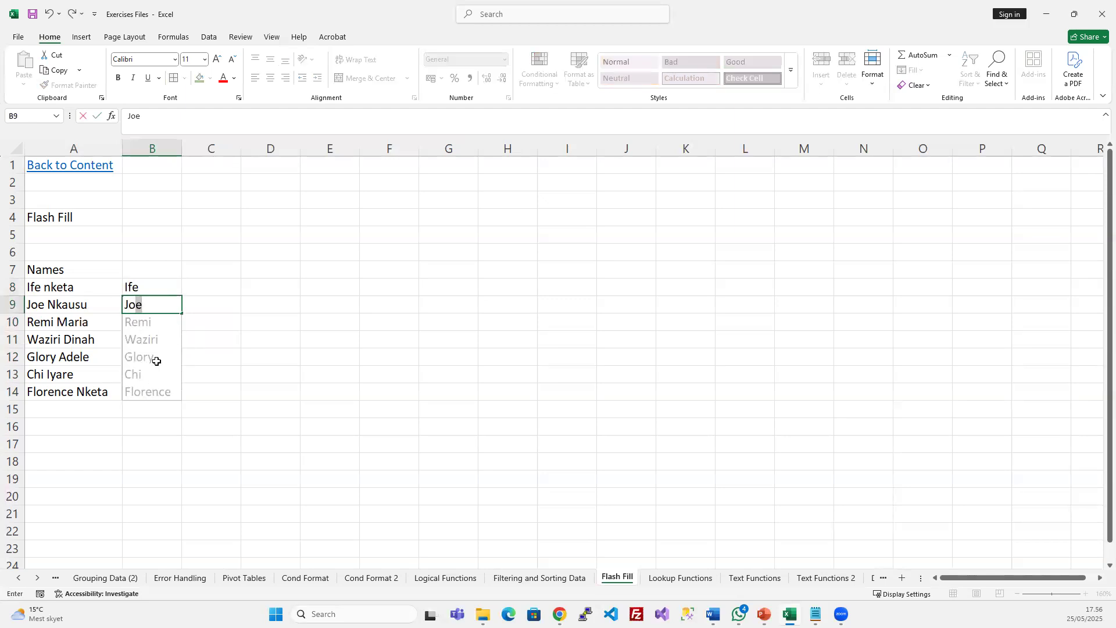
pyautogui.press('Return')
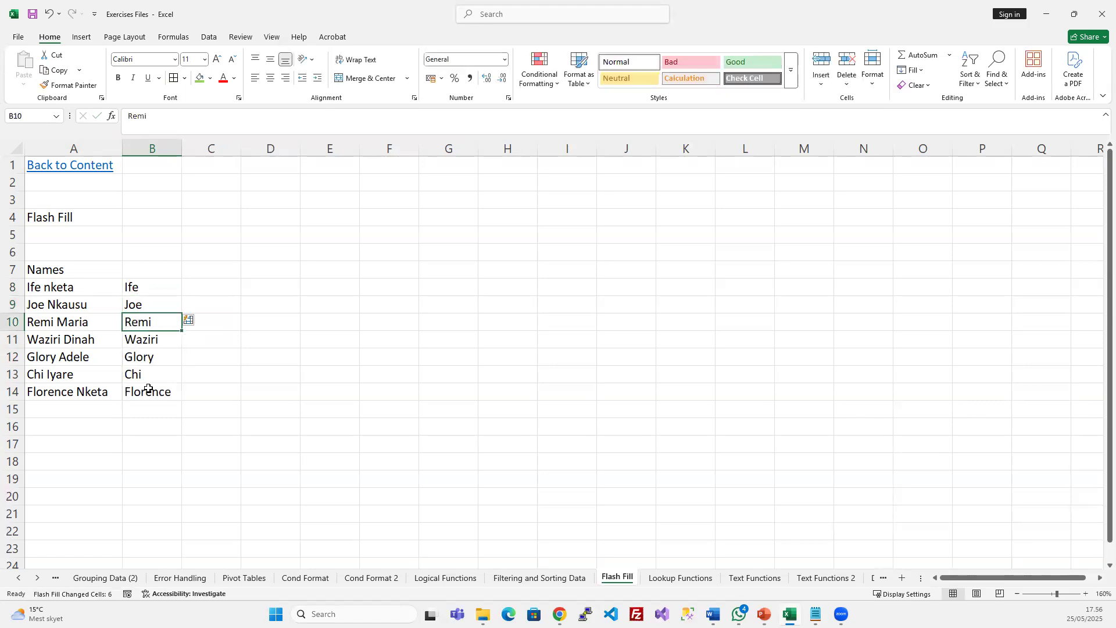
pyautogui.hotkey('ctrl', 'z')
# Drag the examples down to B14 and switch Auto Fill Options to Flash Fill
pyautogui.click(155, 307)
pyautogui.moveTo(162, 285); pyautogui.dragTo(181, 395)
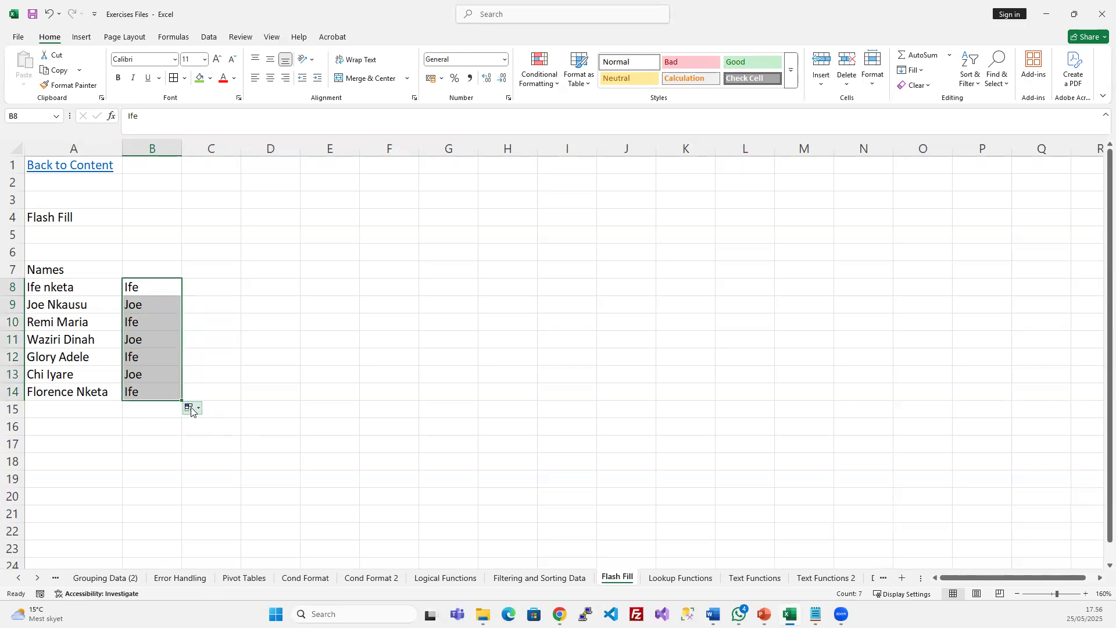
pyautogui.click(193, 409)
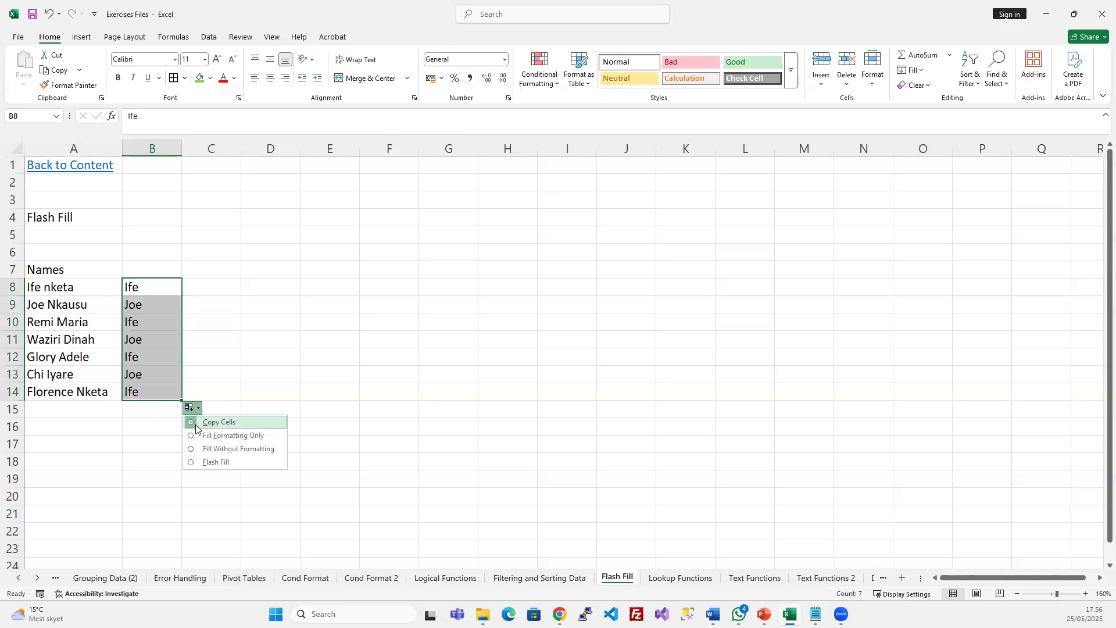
pyautogui.click(226, 463)
pyautogui.click(273, 359)
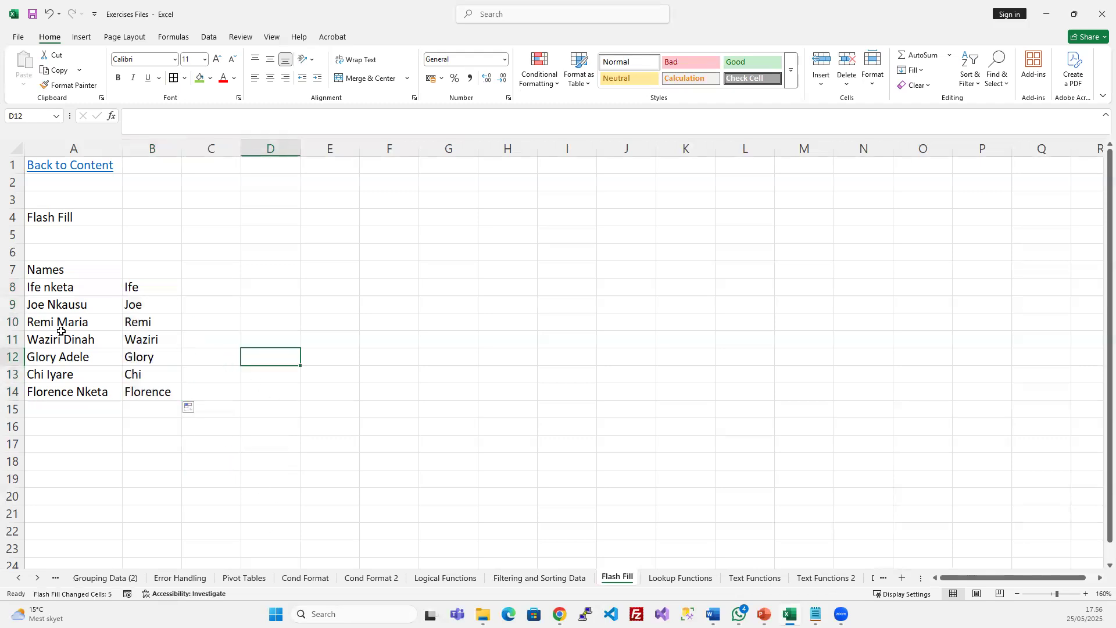
pyautogui.click(149, 290)
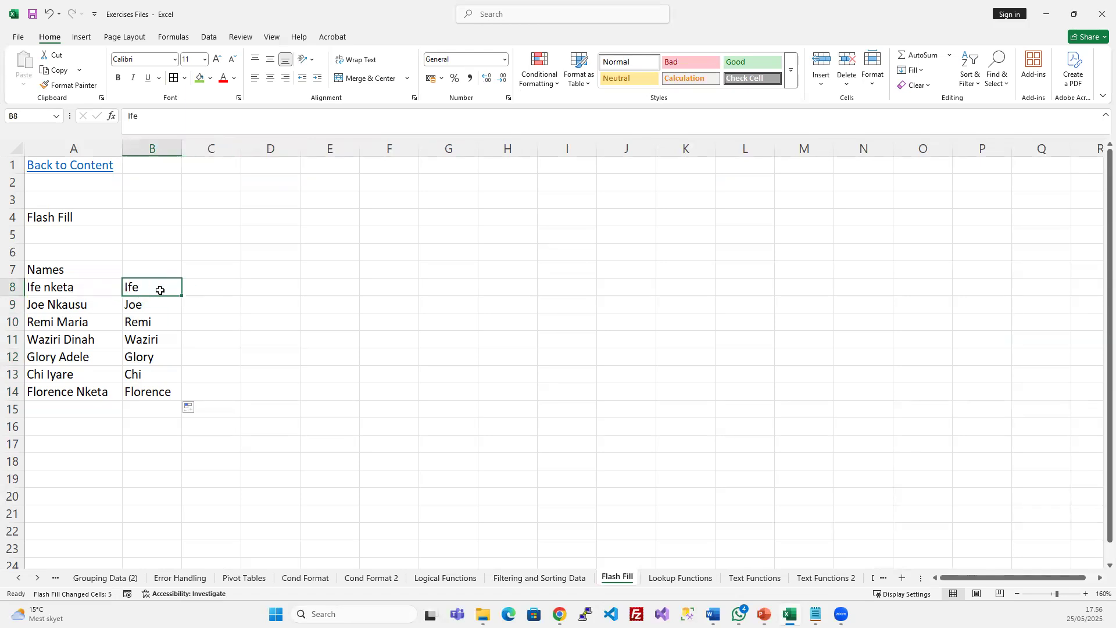
pyautogui.click(221, 289)
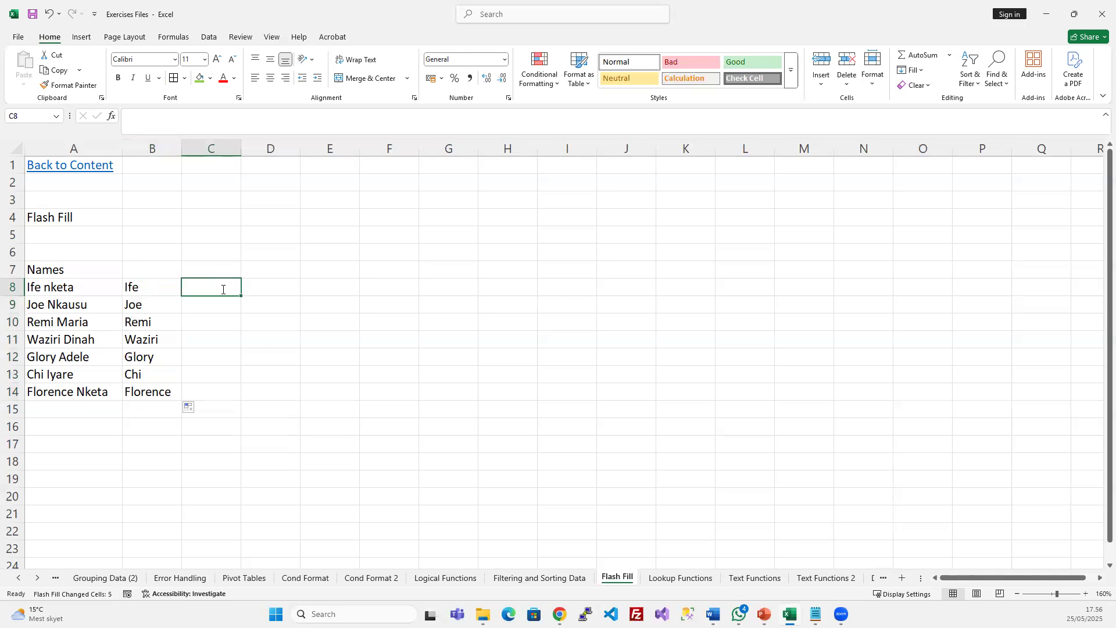
pyautogui.write('nketa')
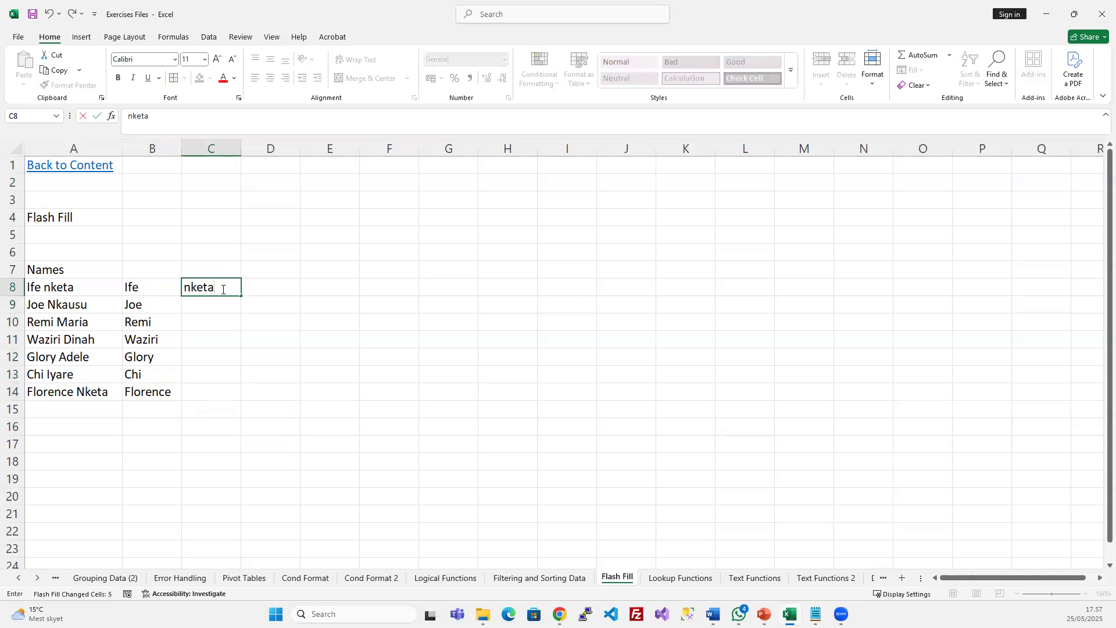
pyautogui.press('Return')
pyautogui.click(222, 289)
pyautogui.moveTo(240, 294); pyautogui.dragTo(235, 392)
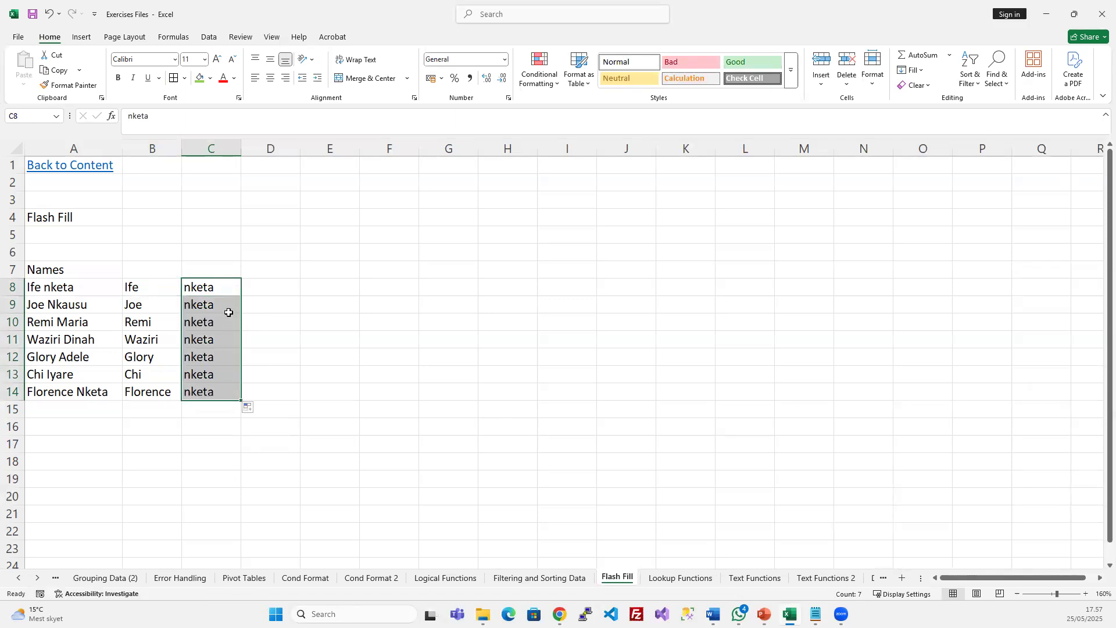
pyautogui.click(249, 407)
pyautogui.click(253, 461)
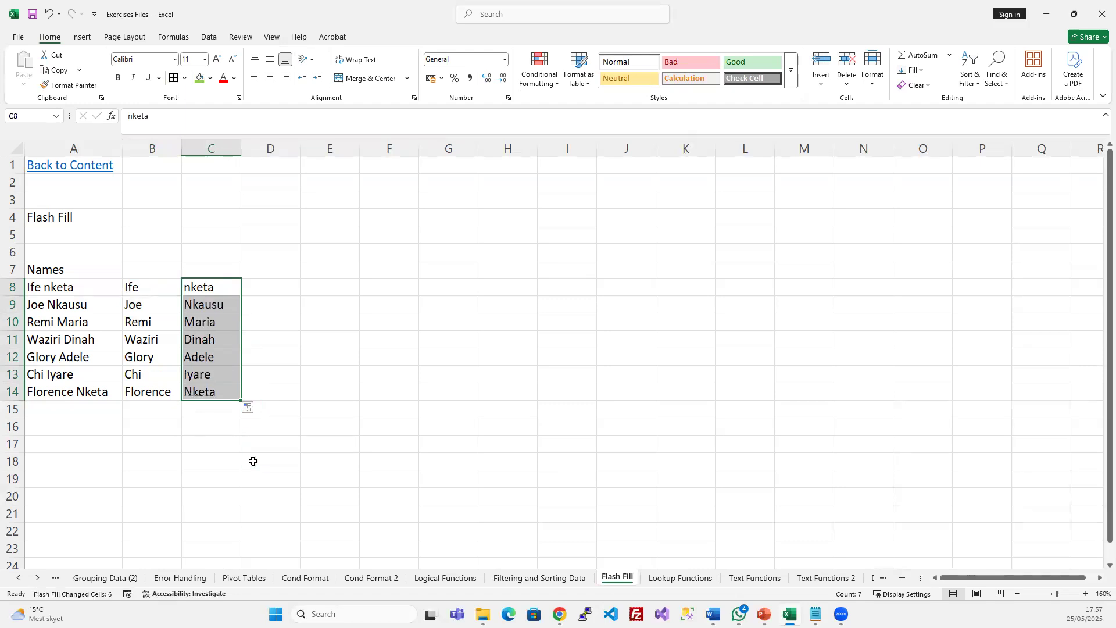
pyautogui.click(337, 369)
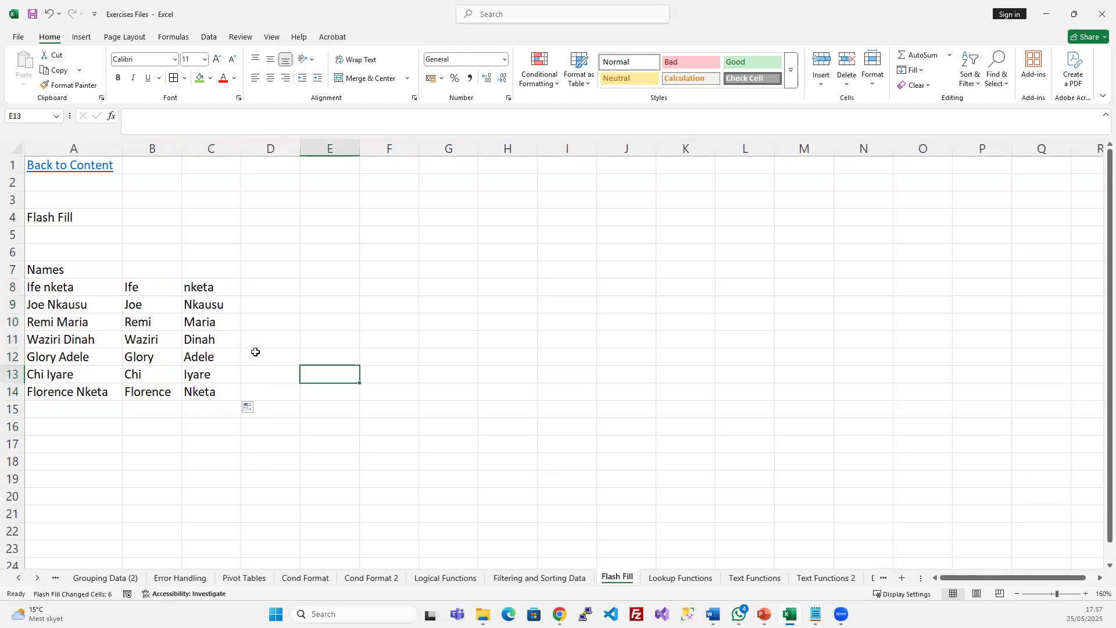
pyautogui.doubleClick(49, 289)
pyautogui.press('BackSpace')
pyautogui.write('N')
pyautogui.press('Return')
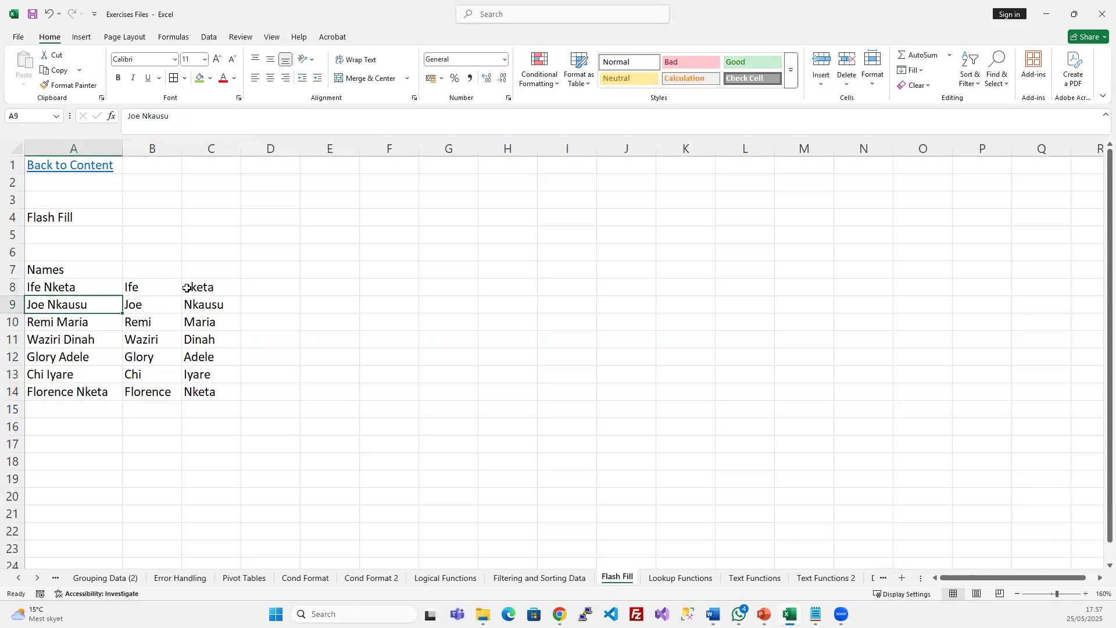
pyautogui.doubleClick(186, 287)
pyautogui.press('Delete')
pyautogui.write('N')
pyautogui.press('Return')
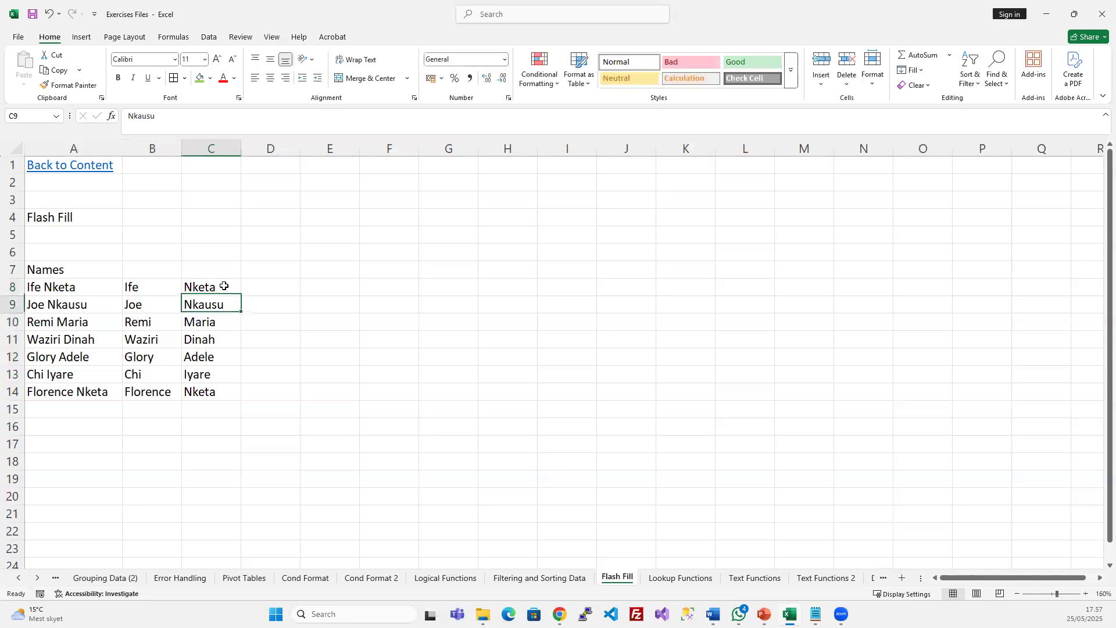
pyautogui.click(203, 347)
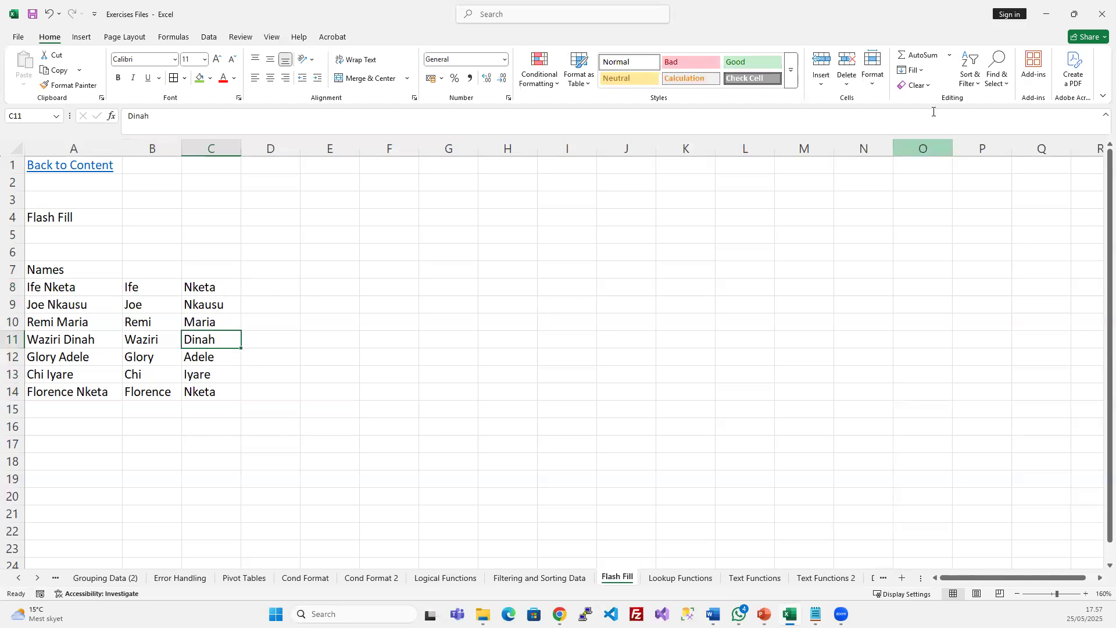
pyautogui.click(923, 70)
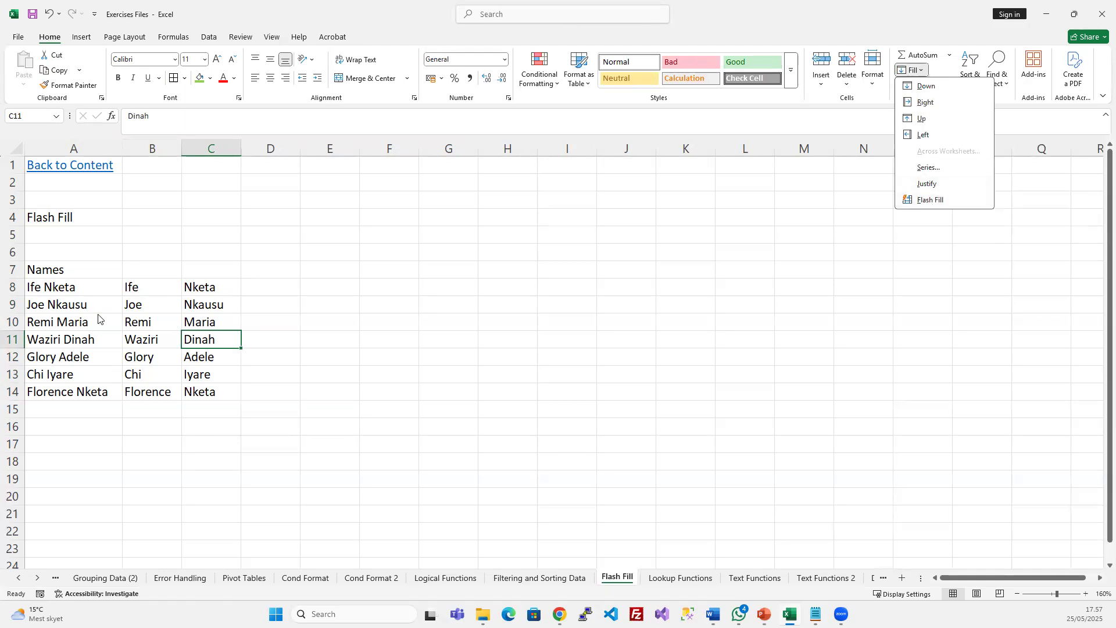
pyautogui.press('Escape')
pyautogui.click(255, 286)
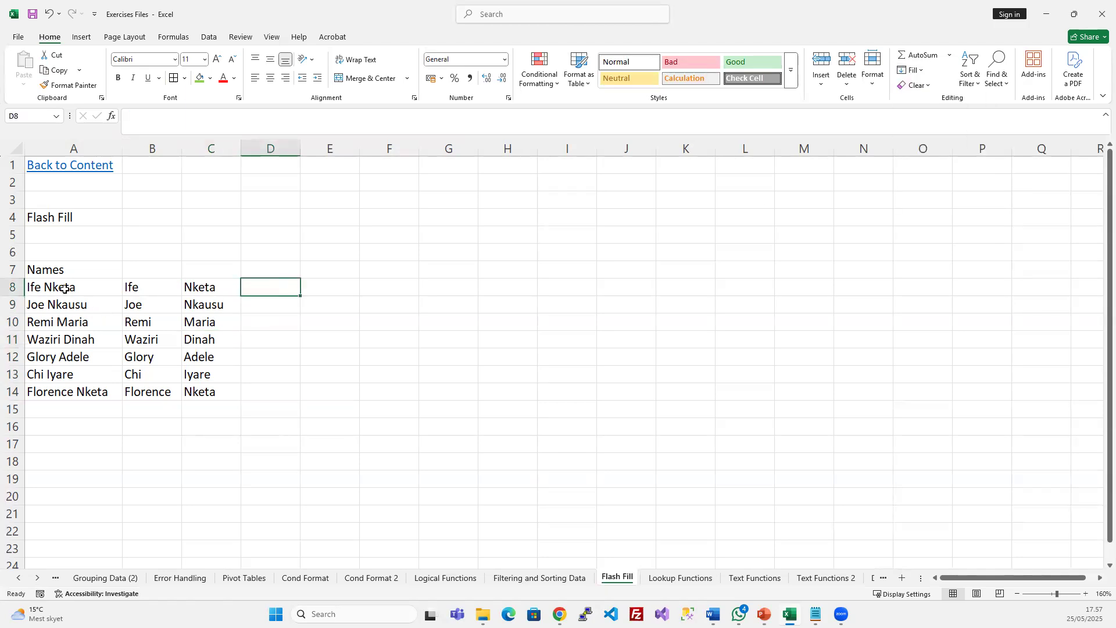
# Enter IN in D8, drag it to D14 and switch Auto Fill Options to Flash Fill for each row's initials
pyautogui.click(47, 291)
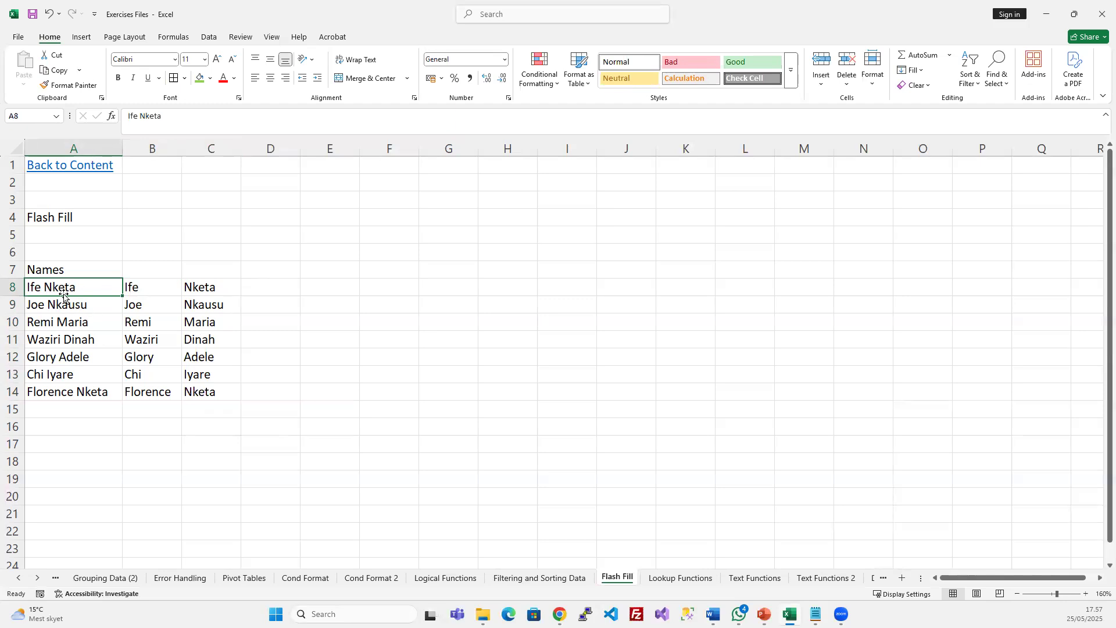
pyautogui.click(246, 282)
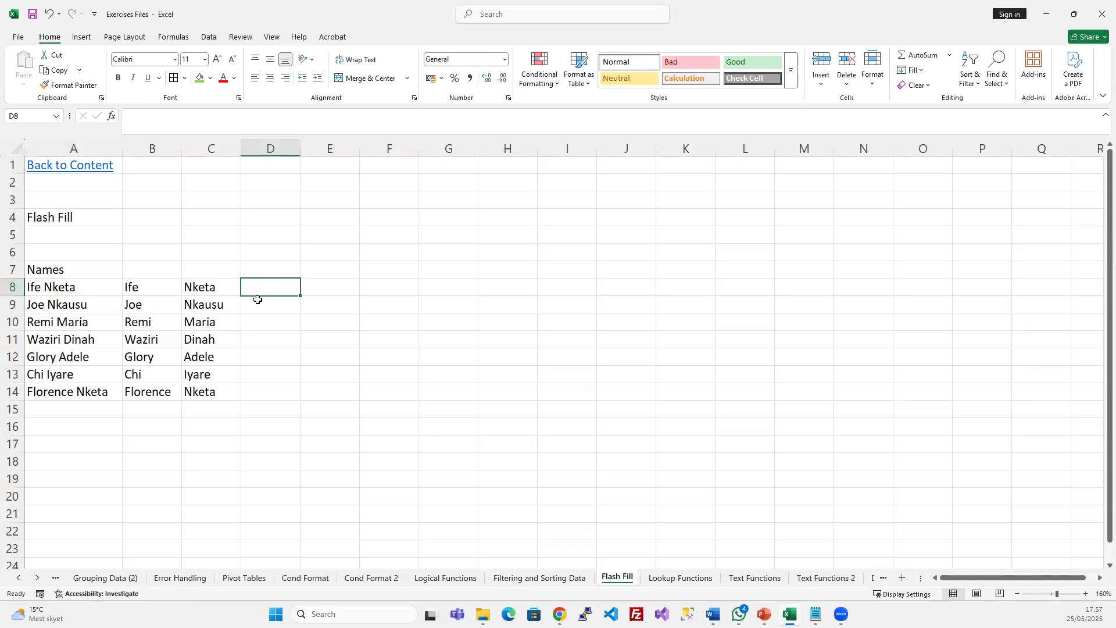
pyautogui.write('IN')
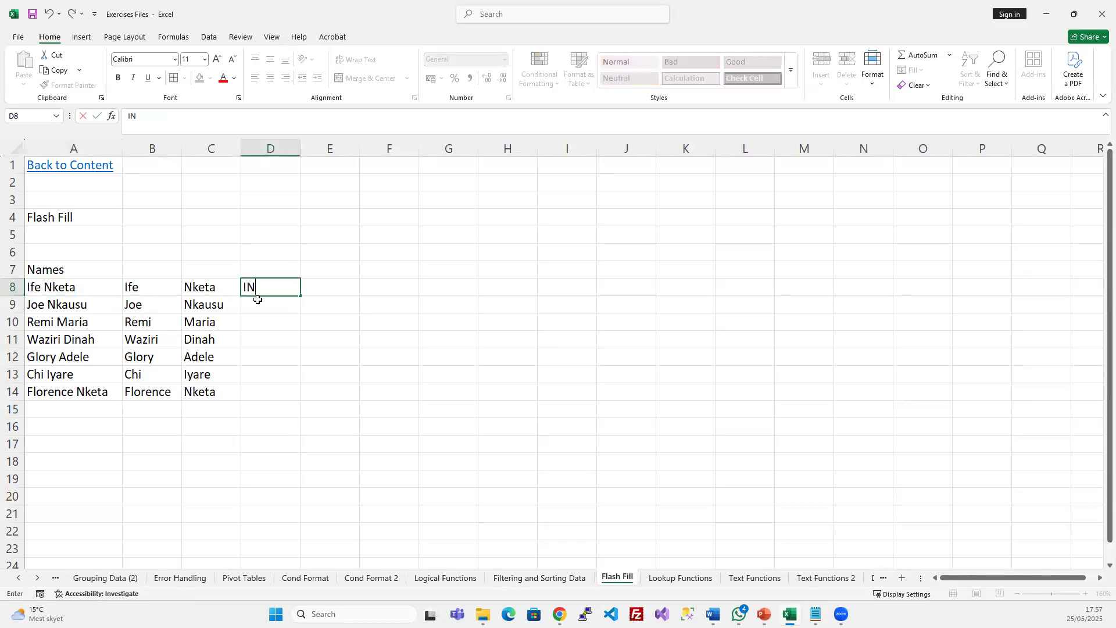
pyautogui.press('Return')
pyautogui.click(275, 290)
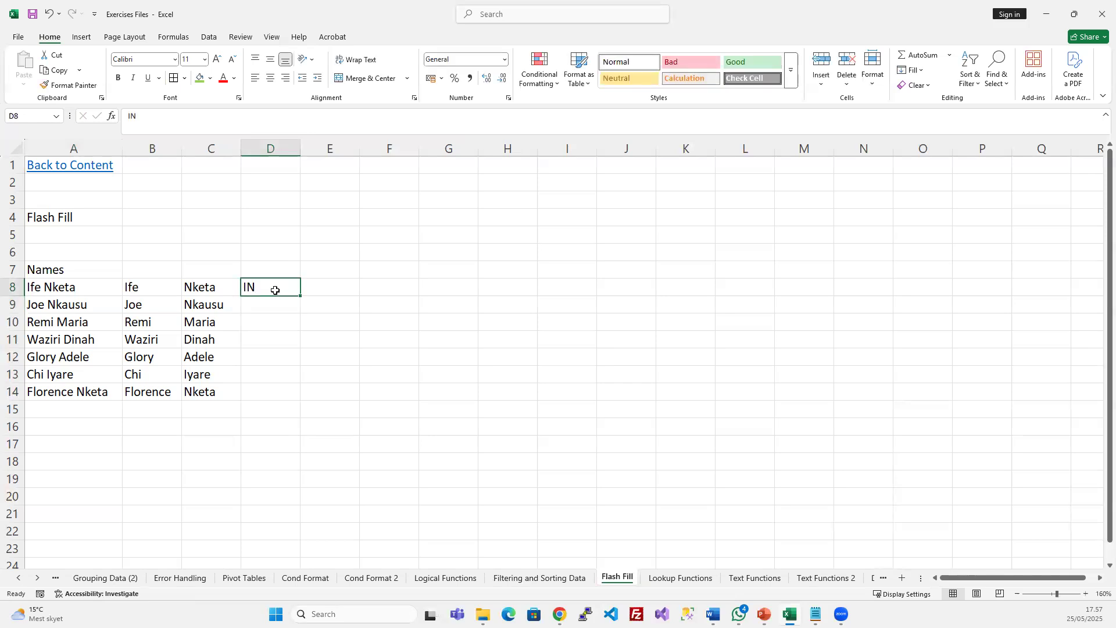
pyautogui.moveTo(300, 295); pyautogui.dragTo(298, 398)
pyautogui.click(312, 409)
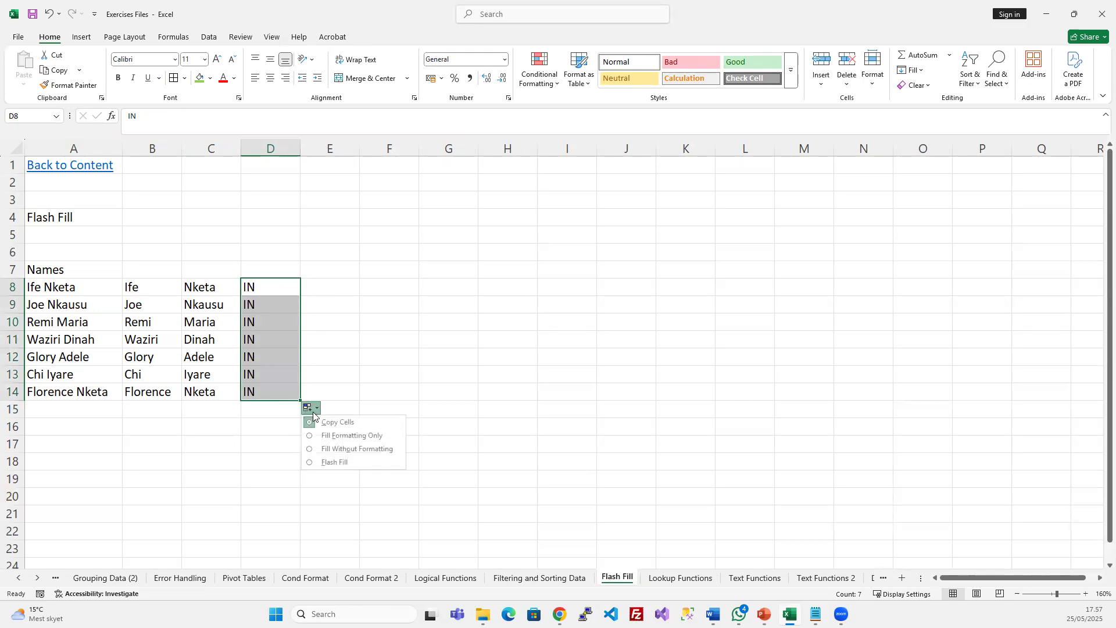
pyautogui.click(334, 462)
pyautogui.moveTo(270, 409); pyautogui.dragTo(266, 443)
pyautogui.click(266, 443)
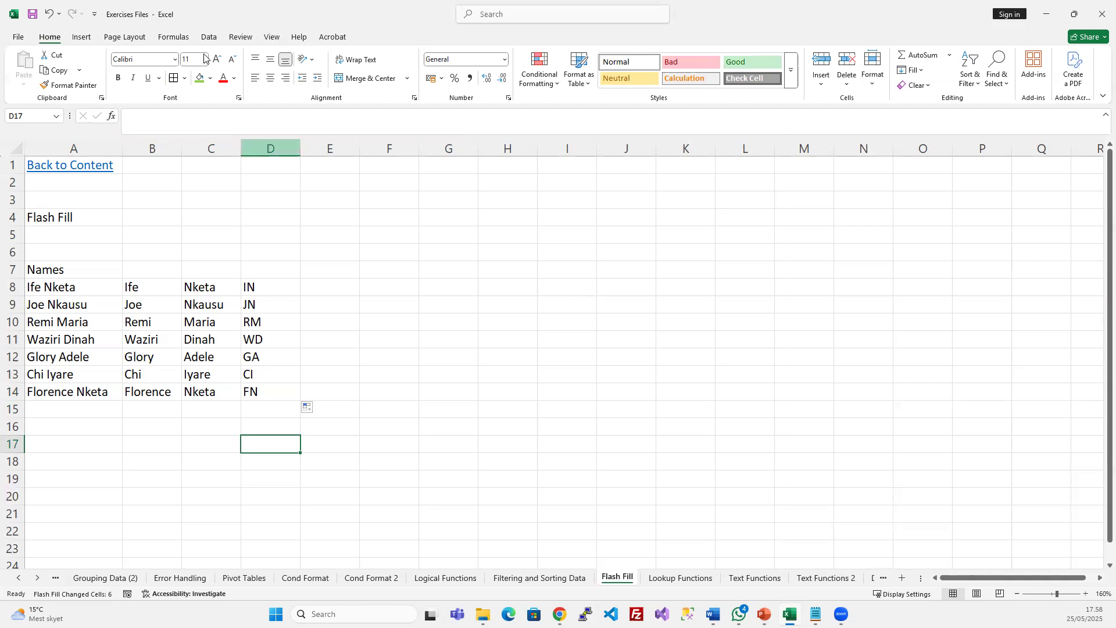
pyautogui.click(215, 38)
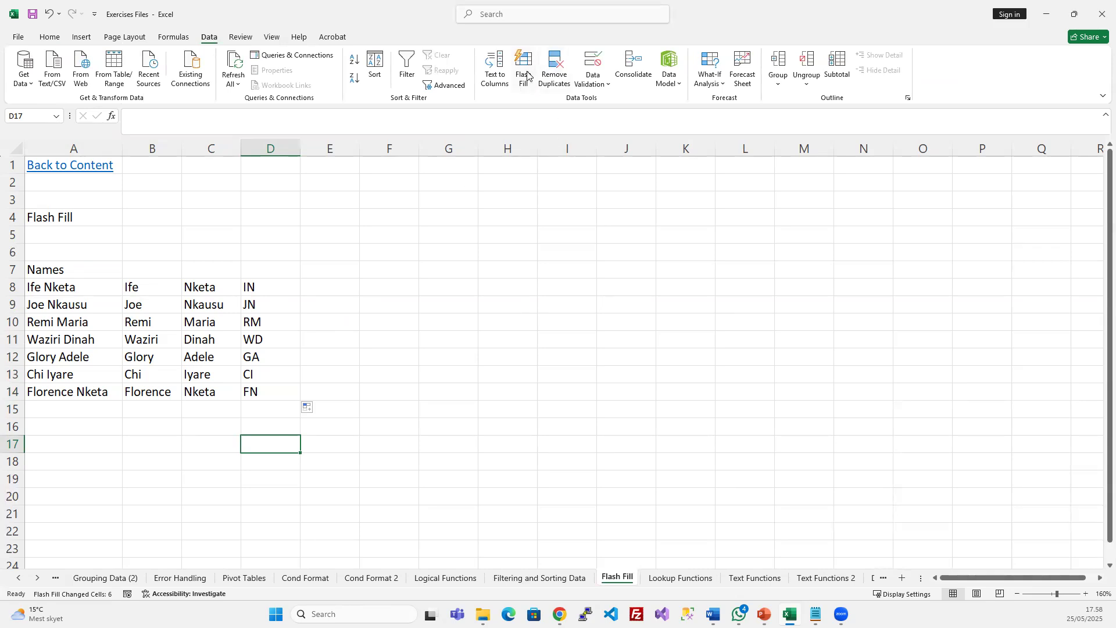
pyautogui.click(329, 338)
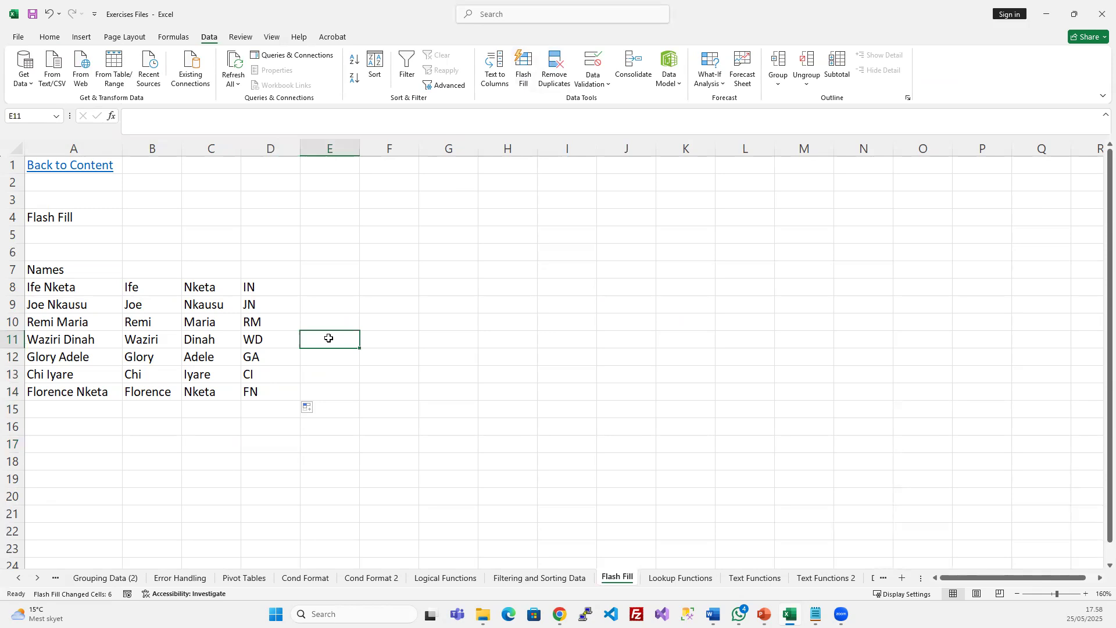
pyautogui.click(274, 287)
pyautogui.keyDown('shift'); pyautogui.click(244, 395); pyautogui.keyUp('shift')
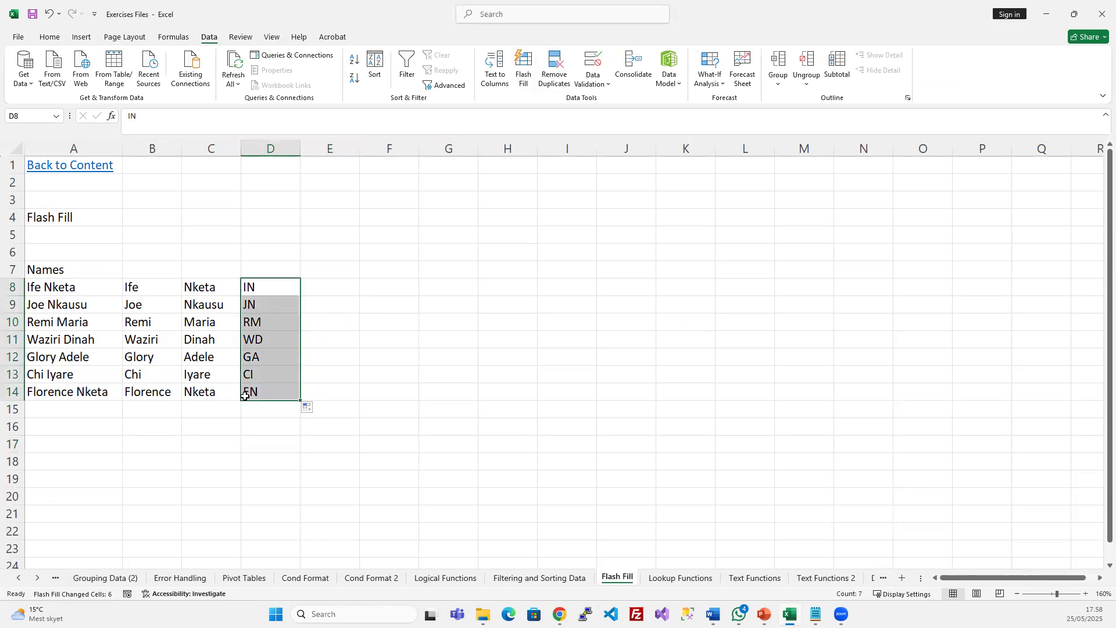
pyautogui.press('Delete')
pyautogui.click(268, 287)
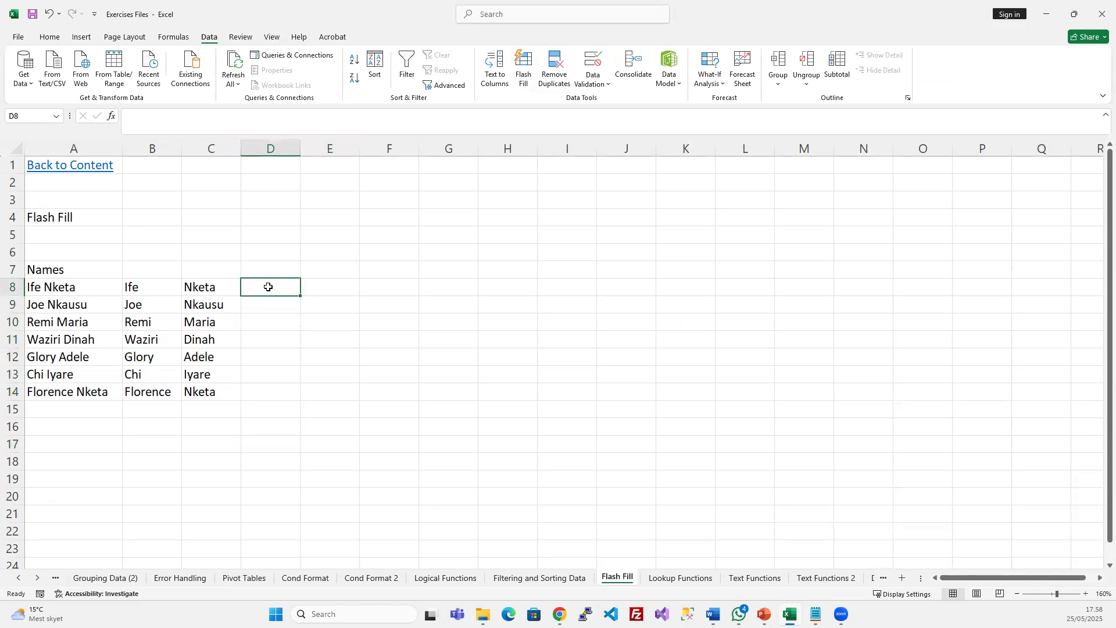
pyautogui.write('IN')
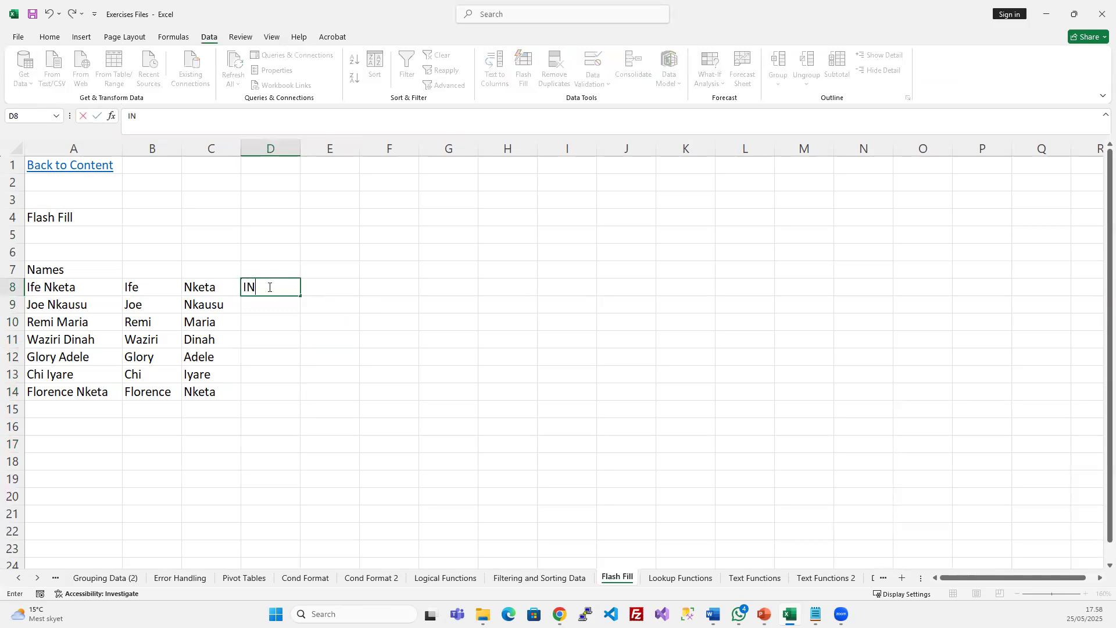
pyautogui.press('Return')
pyautogui.click(268, 287)
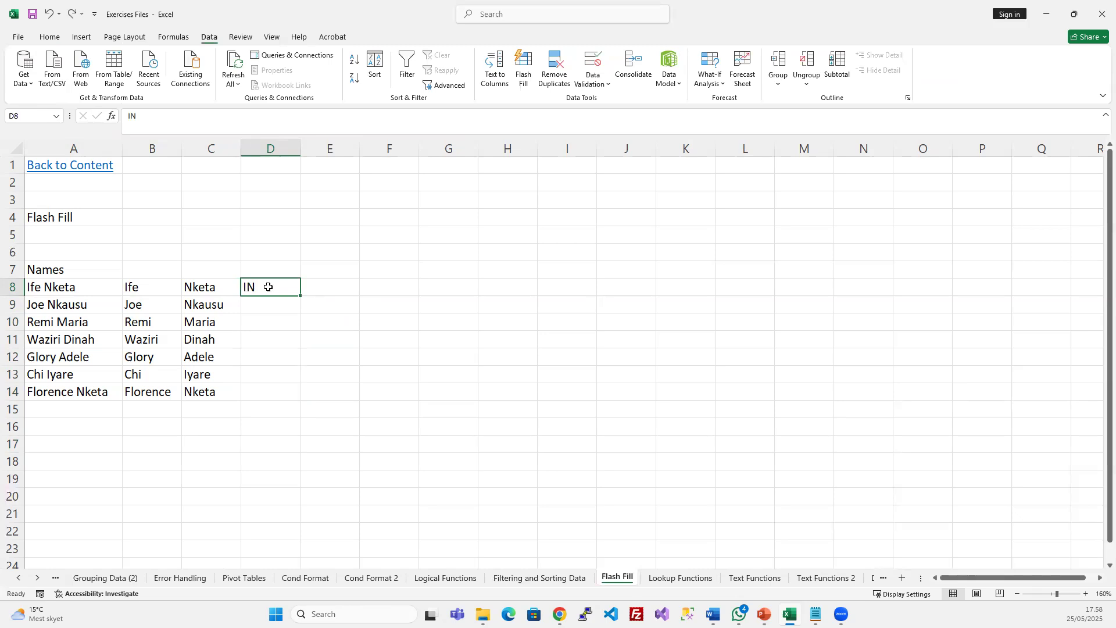
pyautogui.press('super+Down')
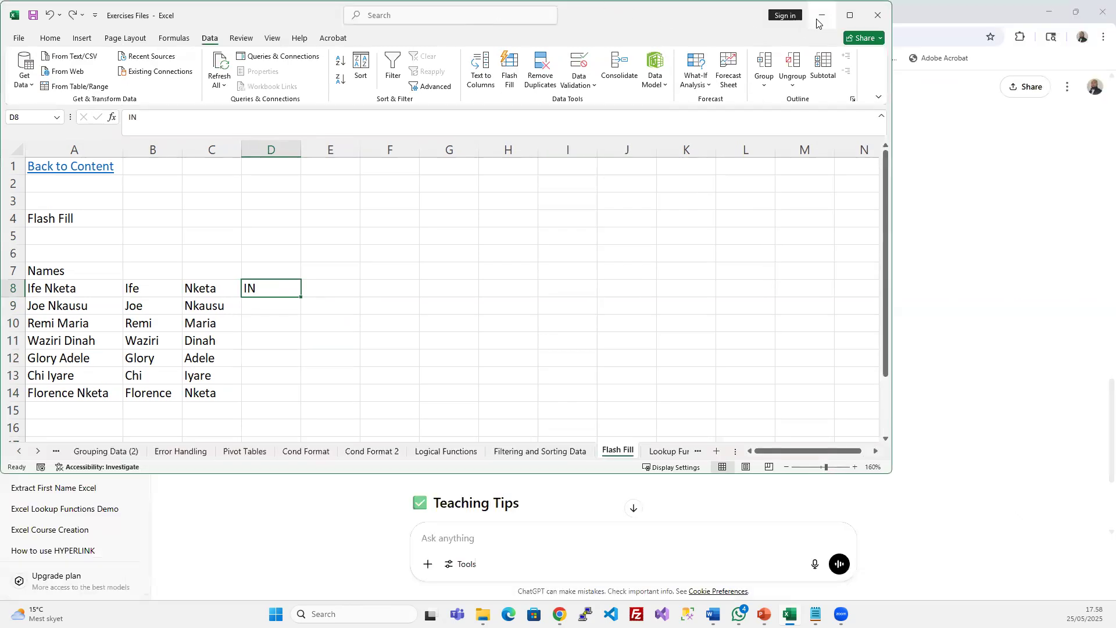
pyautogui.click(851, 16)
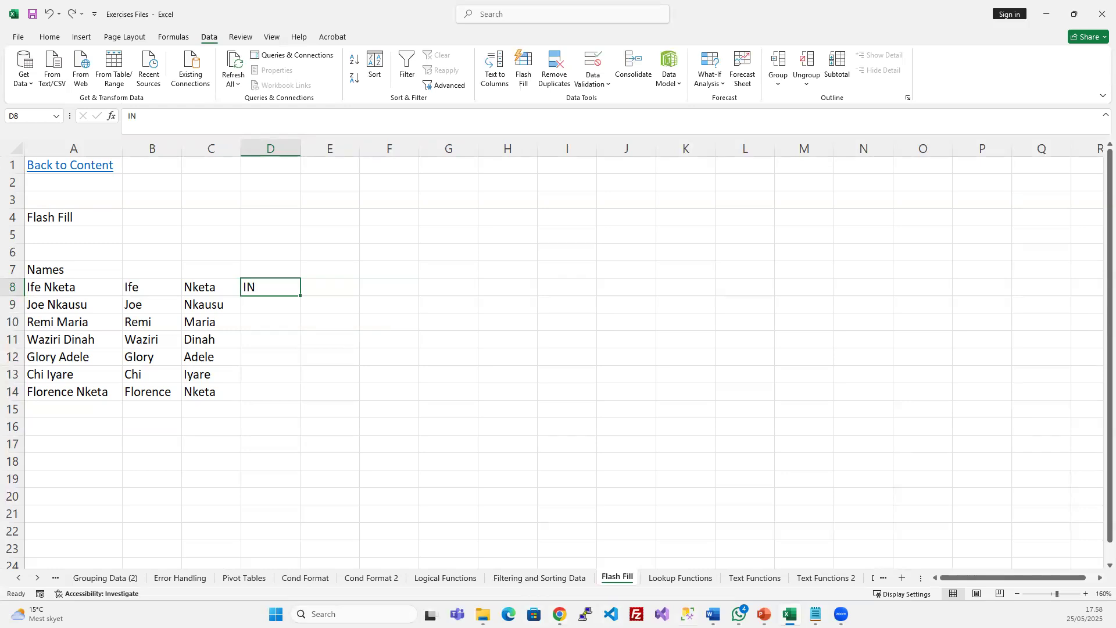
pyautogui.hotkey('alt', 'Tab')
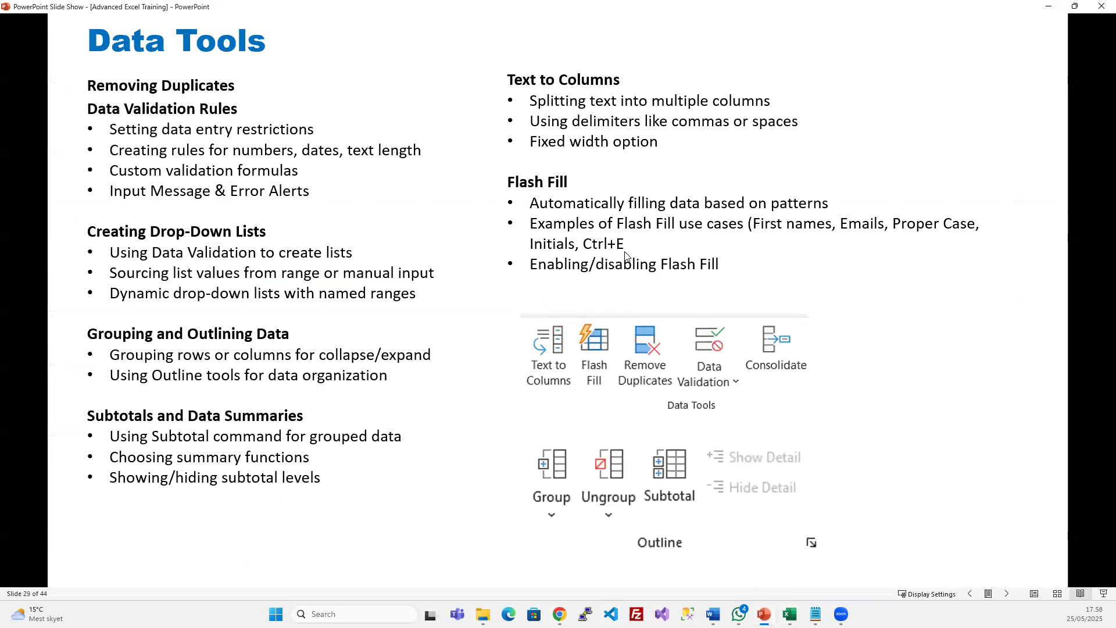
pyautogui.click(1049, 6)
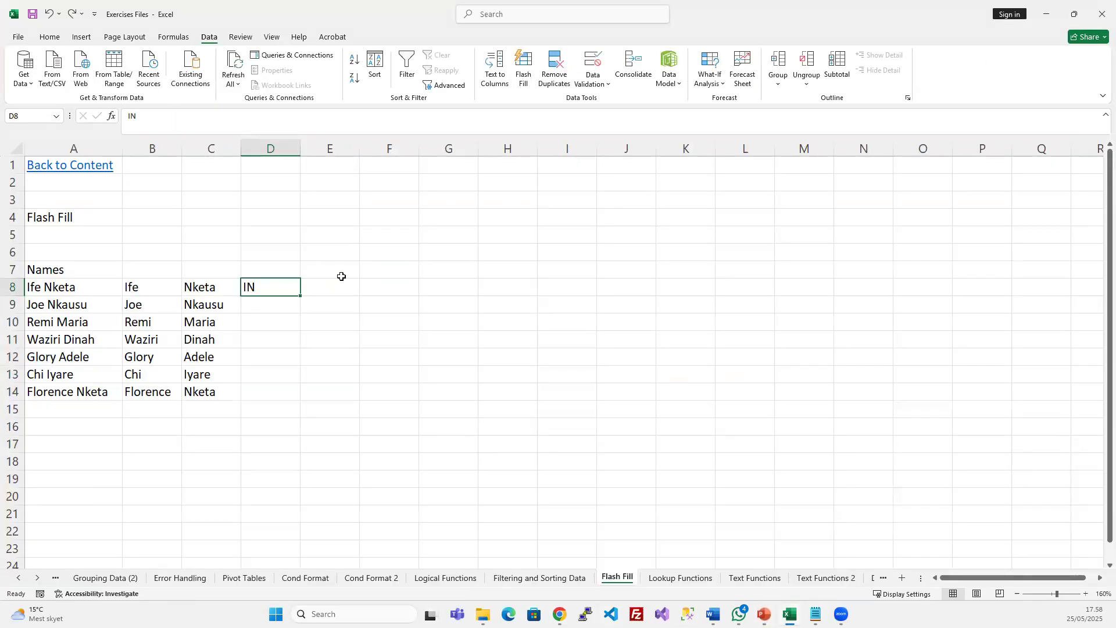
pyautogui.hotkey('ctrl', 'e')
pyautogui.click(270, 270)
pyautogui.press('Delete')
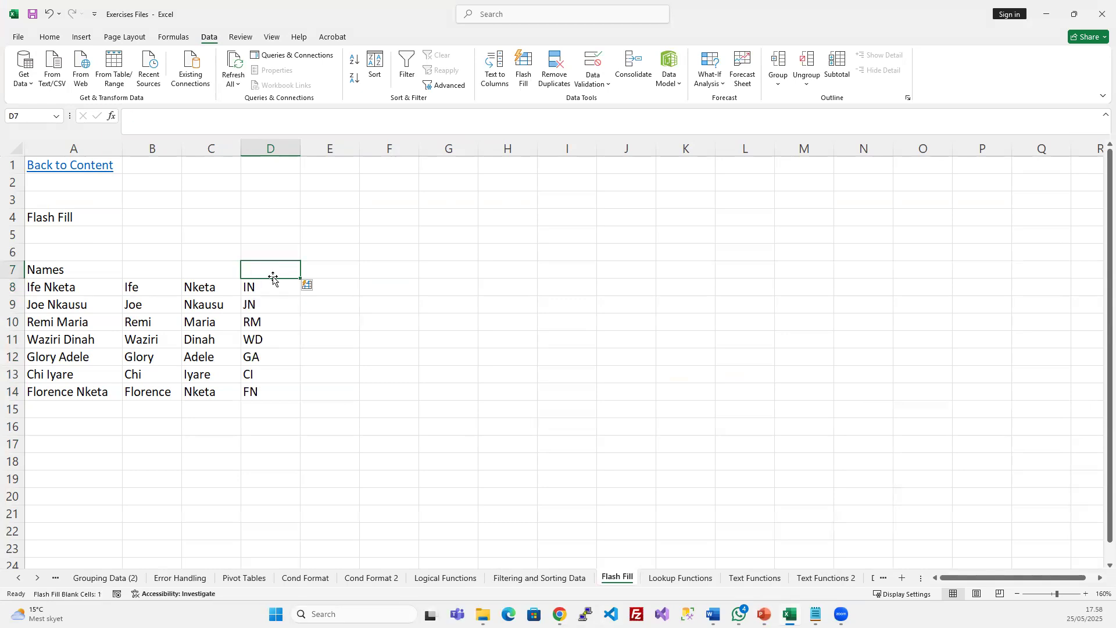
pyautogui.click(274, 291)
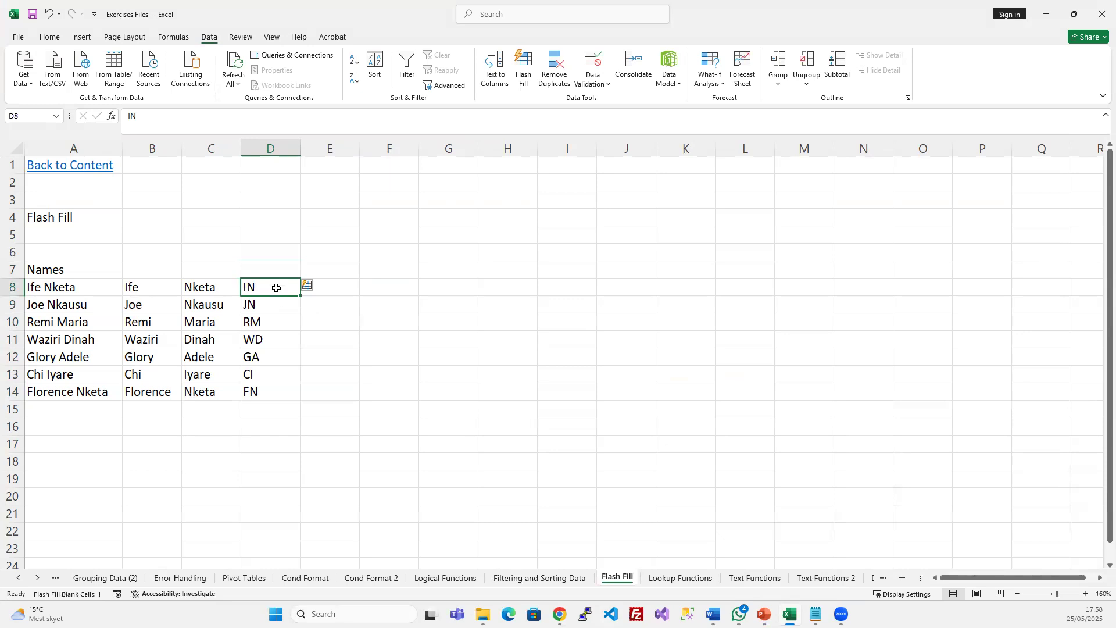
# Type Ife in E8, Flash Fill column E with Ctrl+E, and widen column A
pyautogui.click(338, 286)
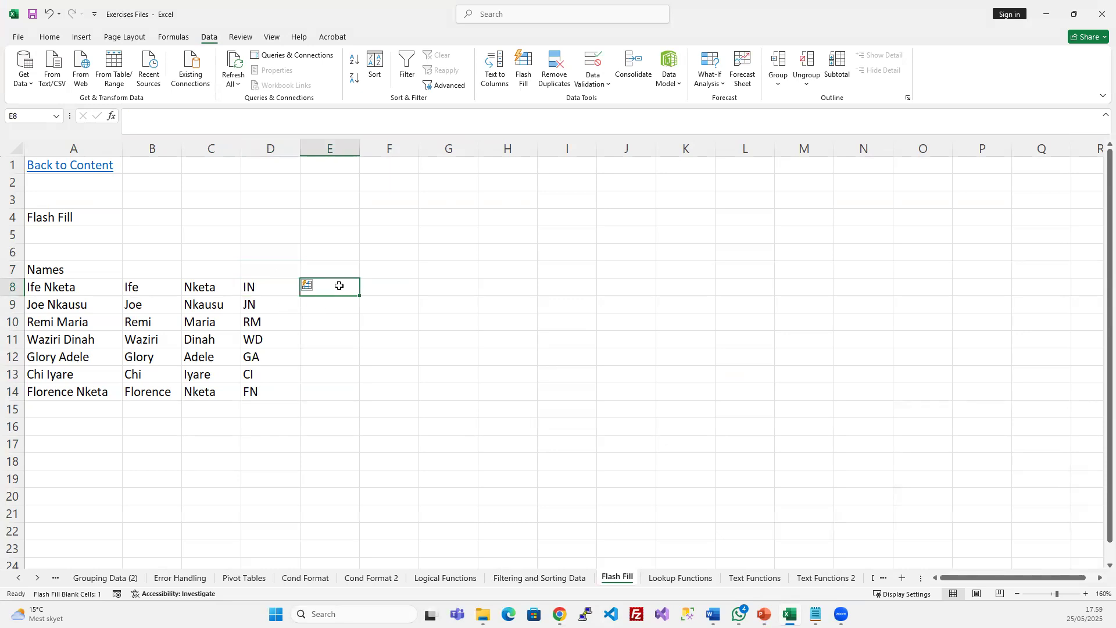
pyautogui.write('Ife')
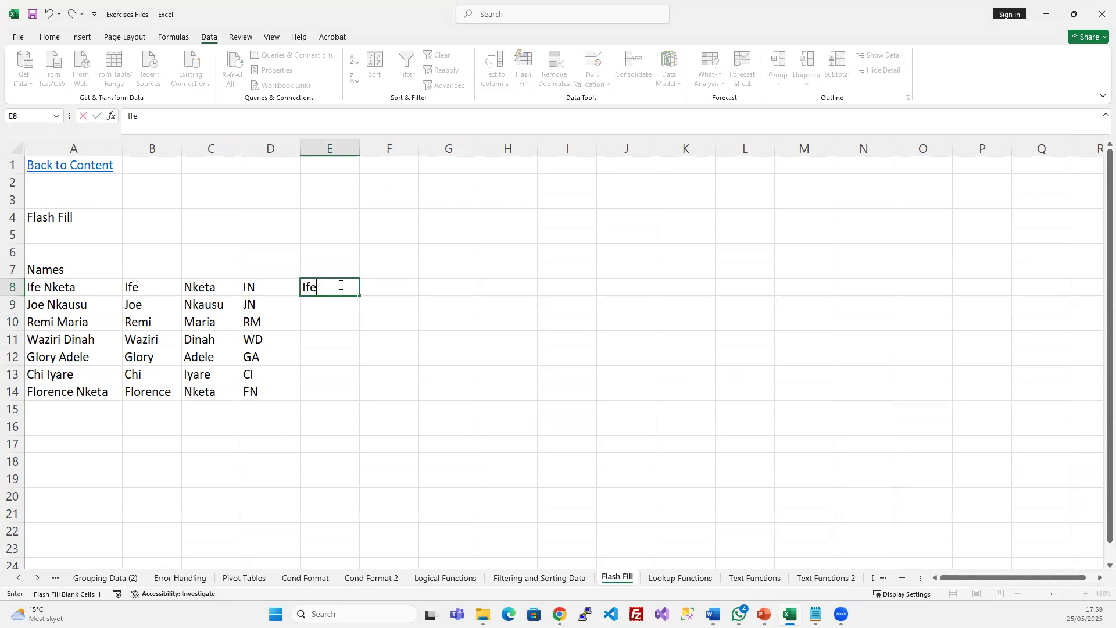
pyautogui.press('Return')
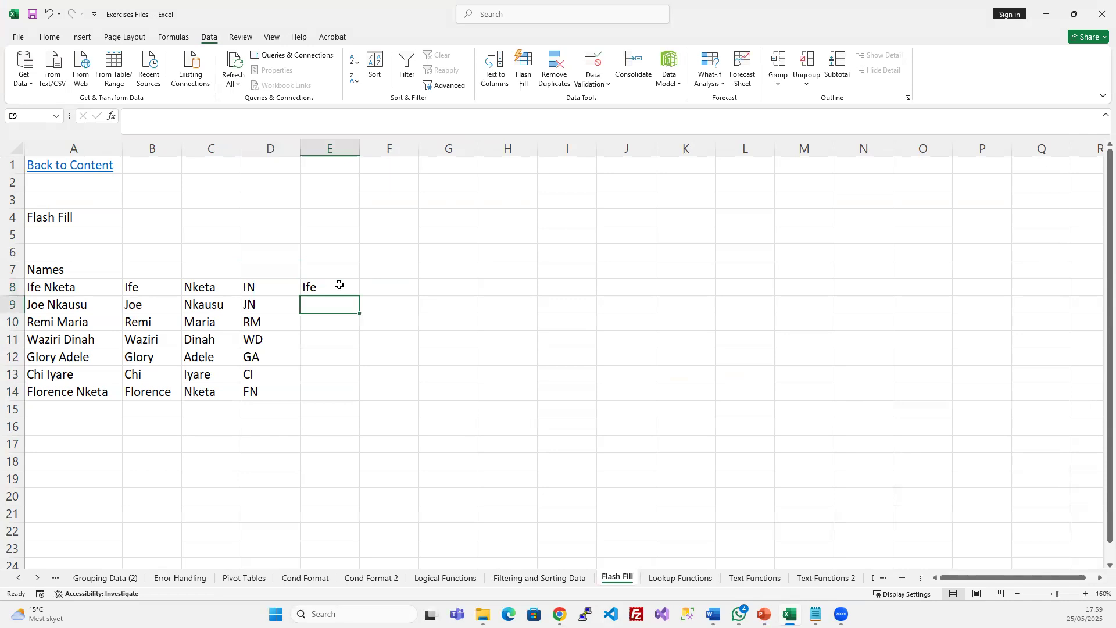
pyautogui.hotkey('ctrl', 'e')
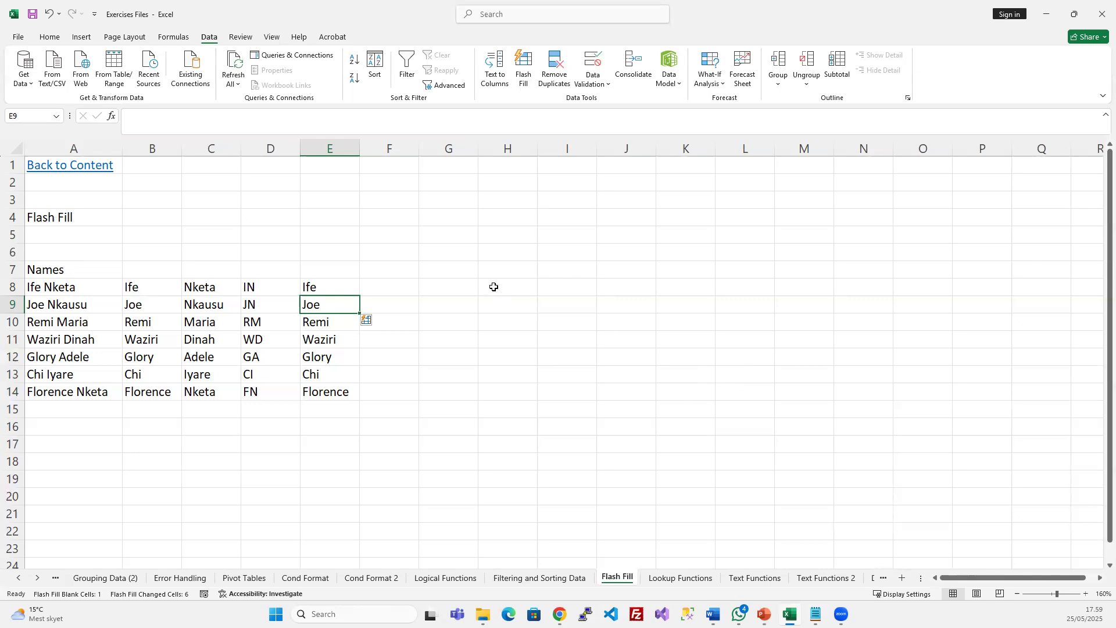
pyautogui.moveTo(123, 149); pyautogui.dragTo(426, 125)
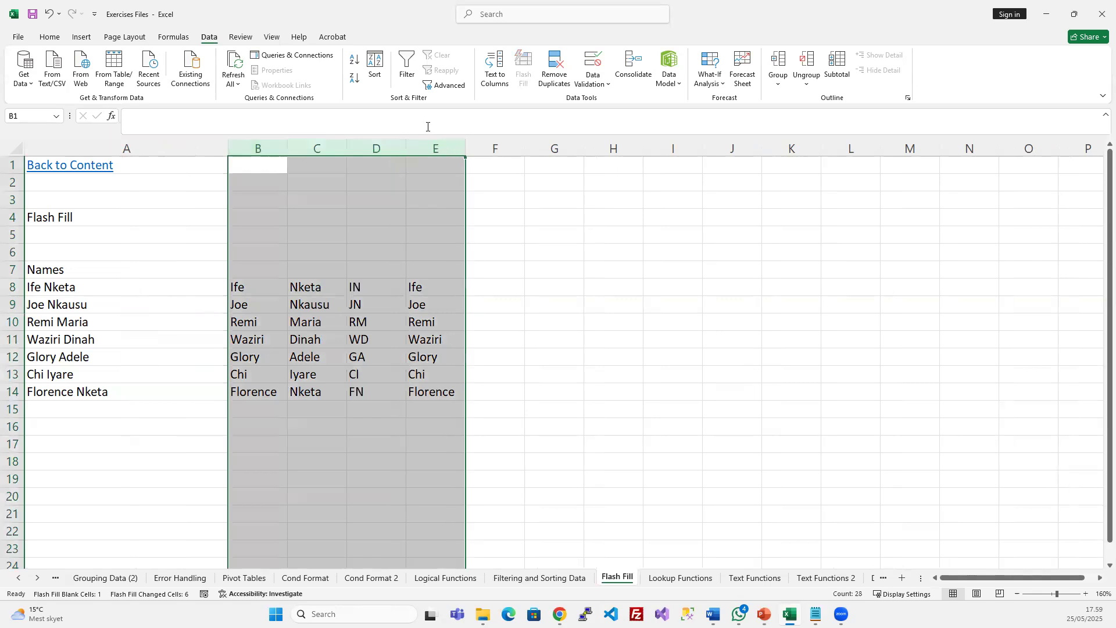
# Clear columns B–E and append surnames Clinton, Obama and Tinubu to the names in A8–A10
pyautogui.press('Delete')
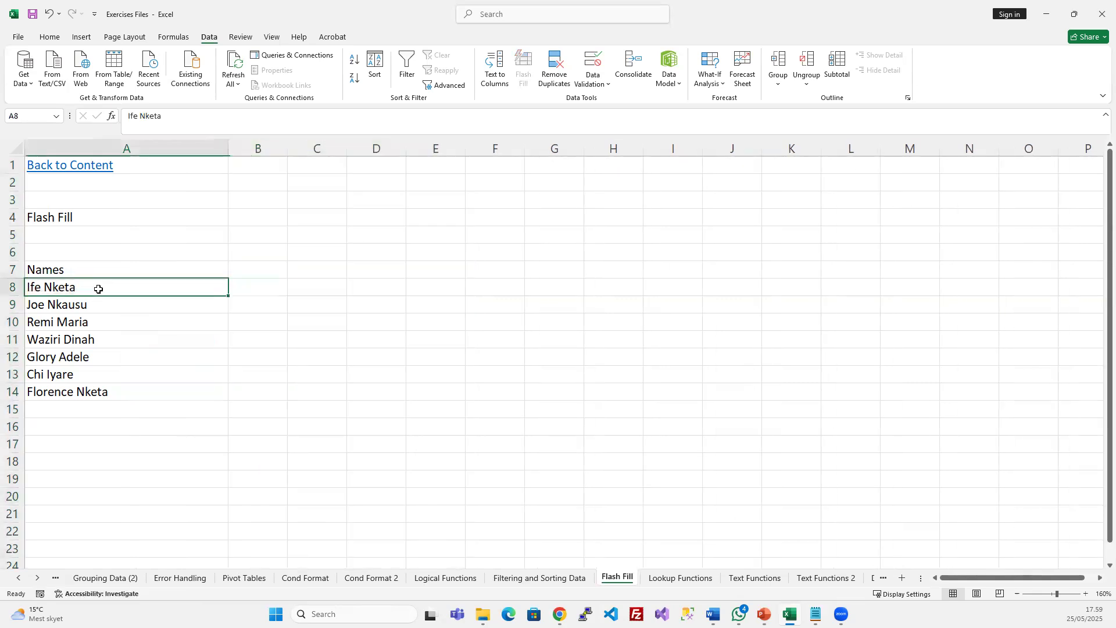
pyautogui.doubleClick(96, 289)
pyautogui.write(', Clinton')
pyautogui.press('Return')
pyautogui.press('F2')
pyautogui.write('Nkausu')
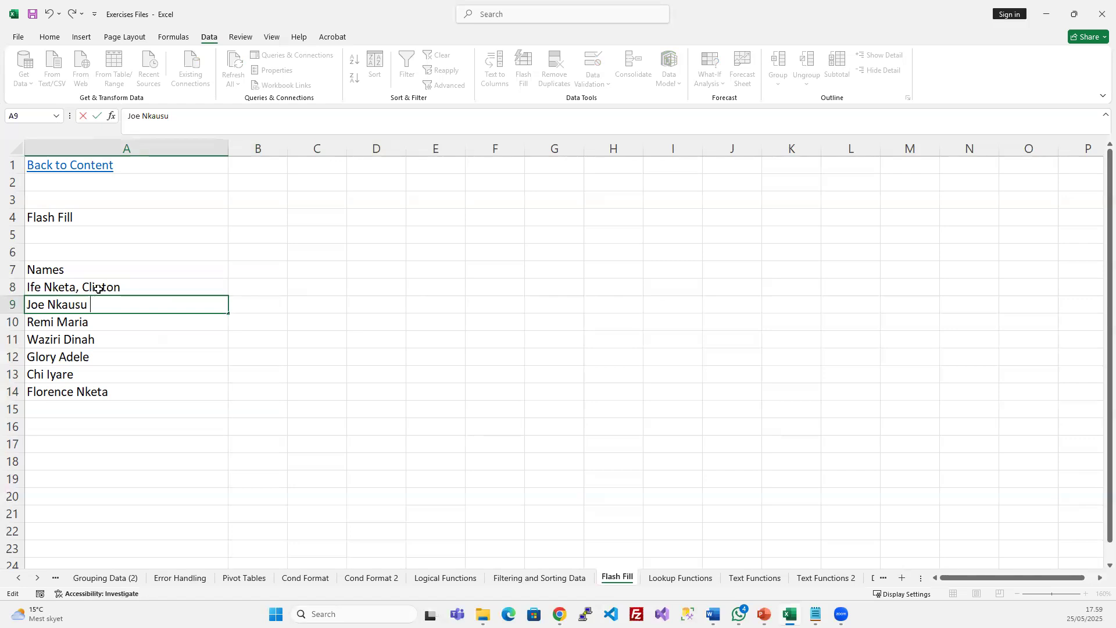
pyautogui.write(', Obama')
pyautogui.press('Return')
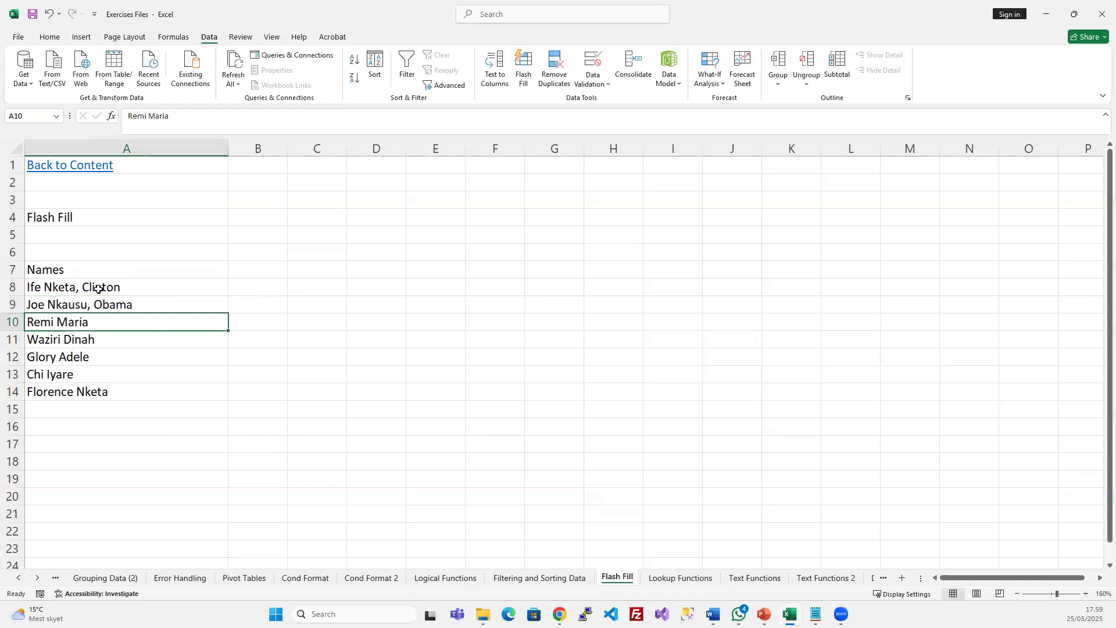
pyautogui.press('F2')
pyautogui.write(', ')
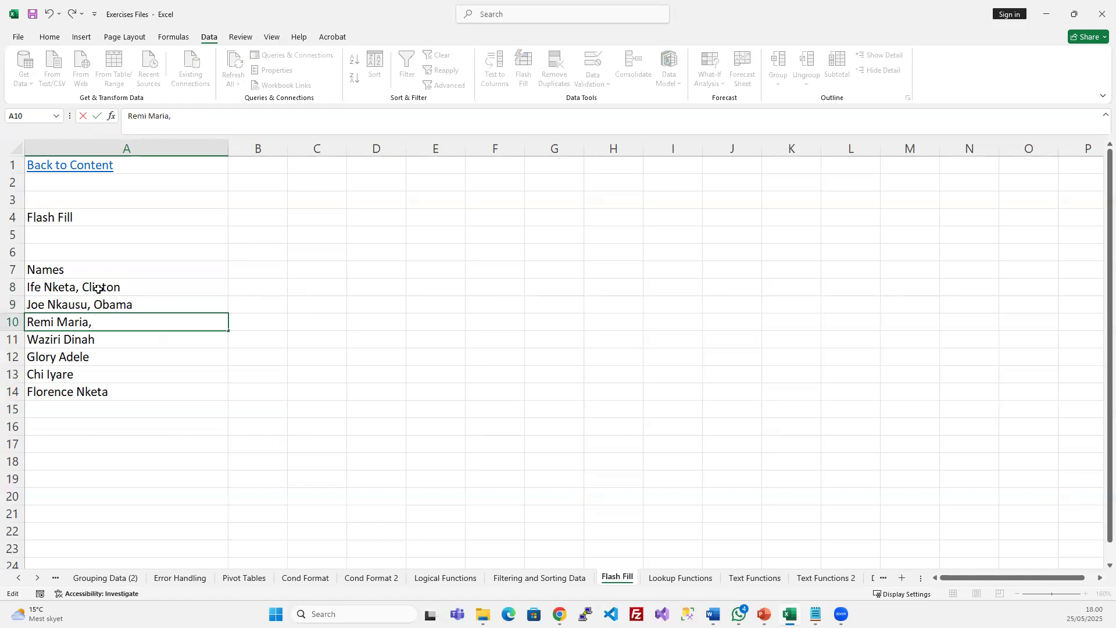
pyautogui.write('Tinubu')
pyautogui.press('Return')
# Append surnames Trump, Zelenski, Putin and HH to the names in A11–A14
pyautogui.doubleClick(105, 337)
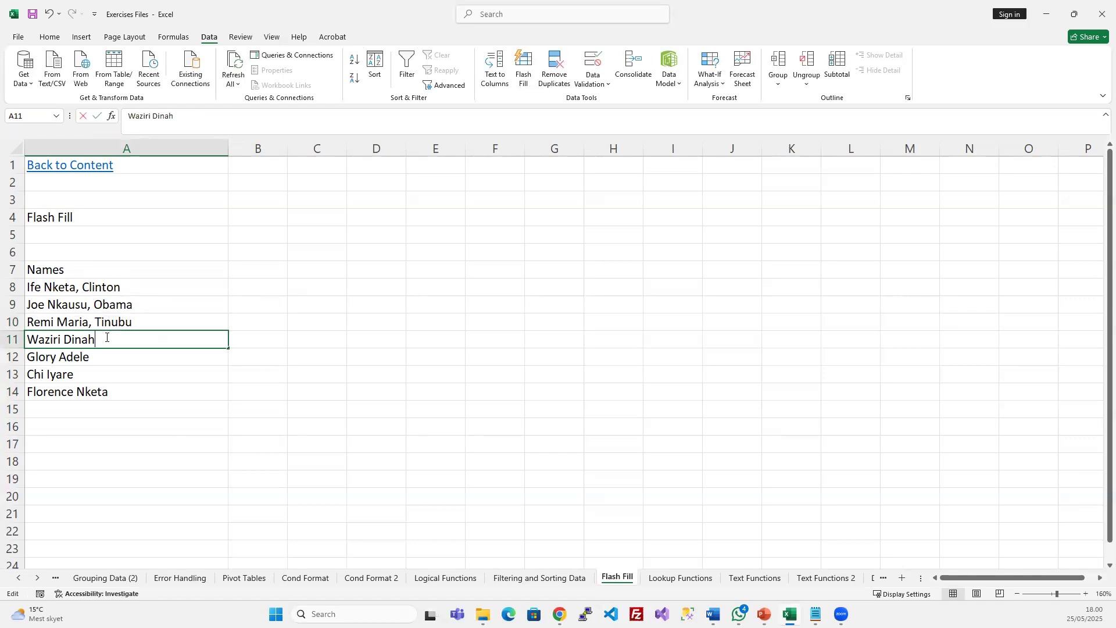
pyautogui.write(',')
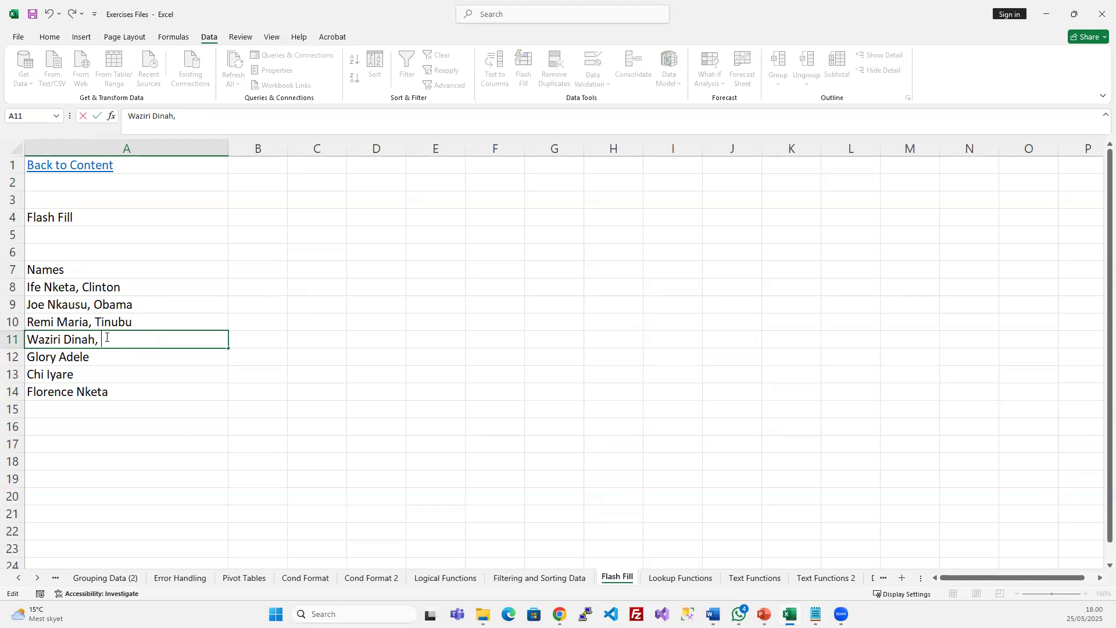
pyautogui.write(' Trump')
pyautogui.press('Return')
pyautogui.press('F2')
pyautogui.write(',')
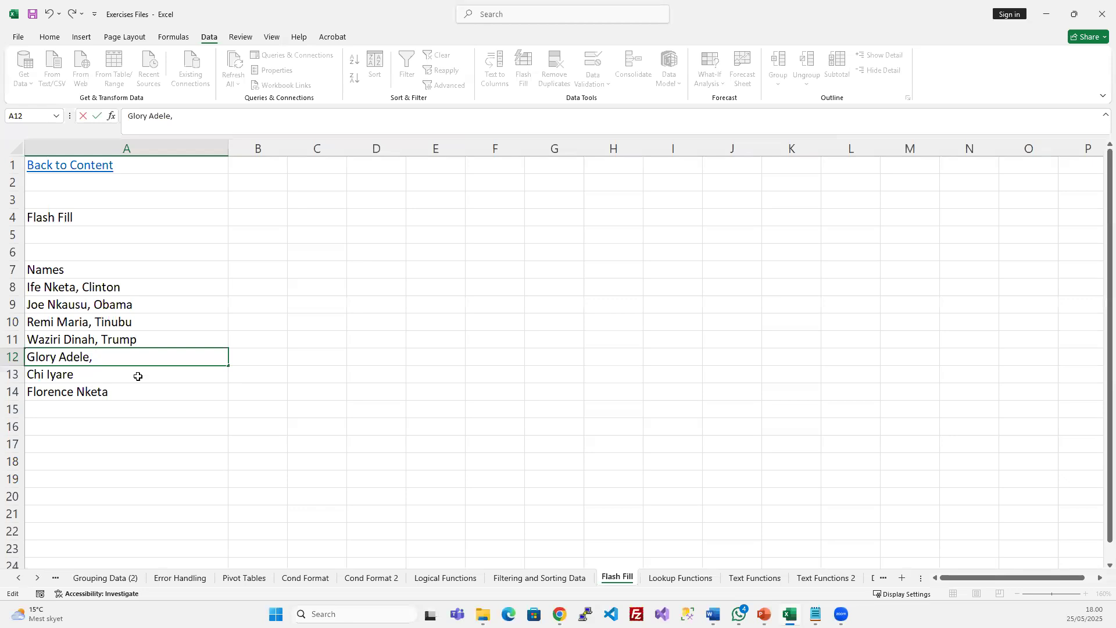
pyautogui.write(' Zelenski')
pyautogui.press('Return')
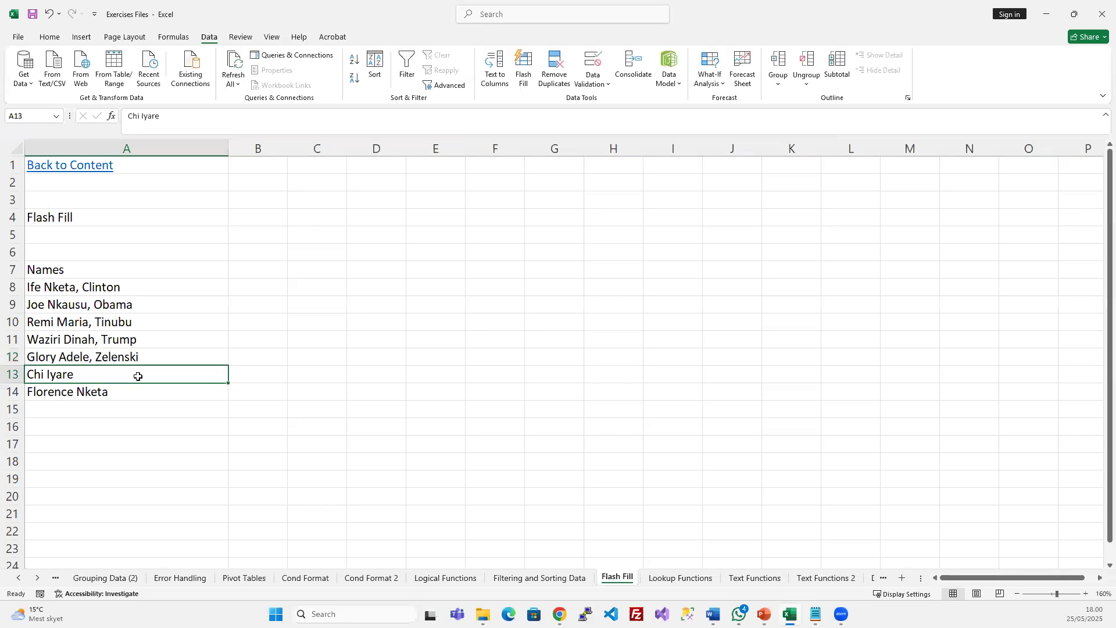
pyautogui.doubleClick(138, 376)
pyautogui.write(', Putin')
pyautogui.press('Return')
pyautogui.press('F2')
pyautogui.write(',')
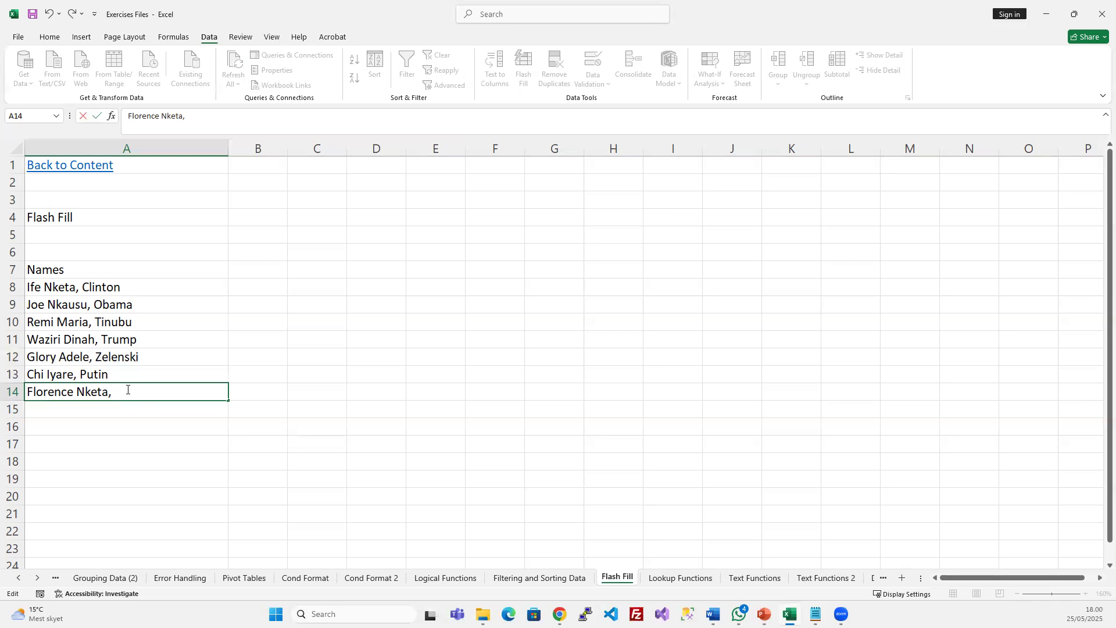
pyautogui.write('HH')
pyautogui.press('Return')
pyautogui.click(255, 285)
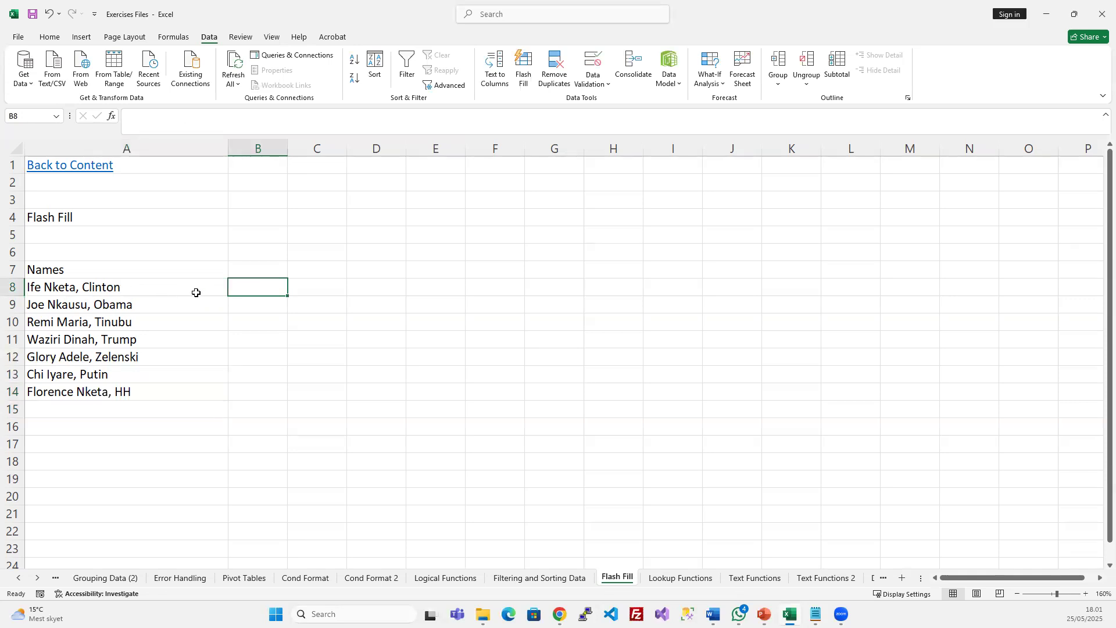
pyautogui.write('Ife Nketa')
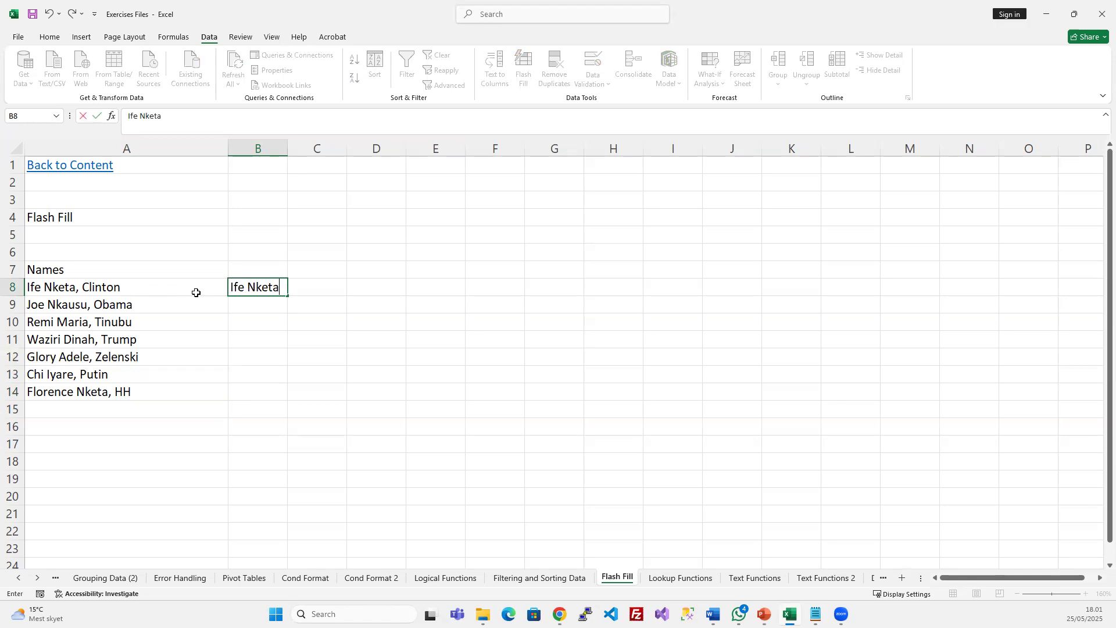
pyautogui.press('Return')
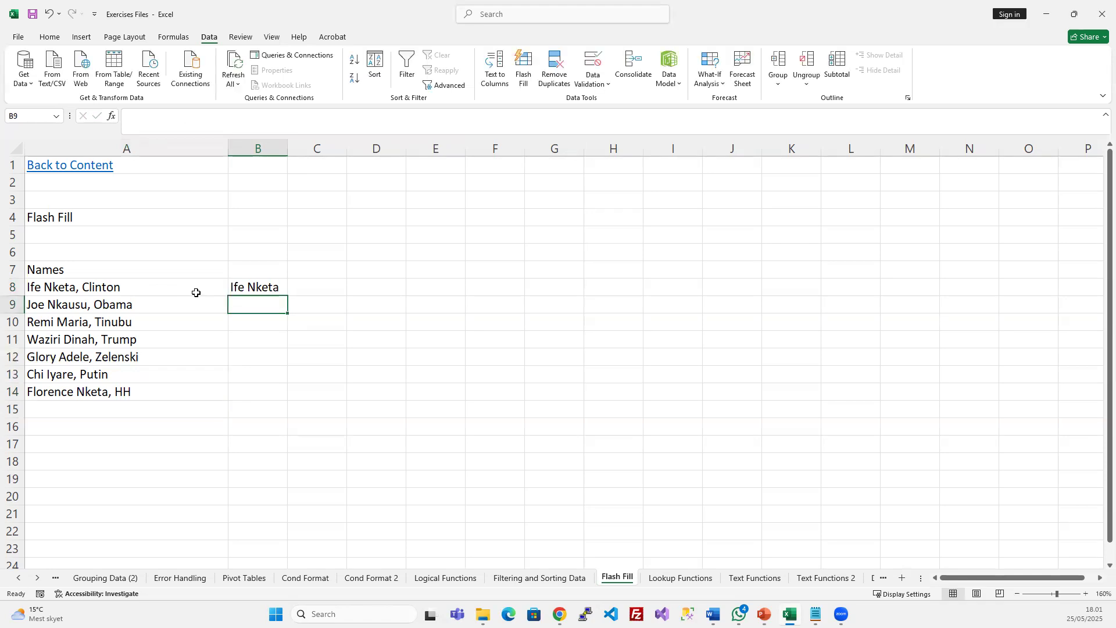
pyautogui.hotkey('ctrl', 'e')
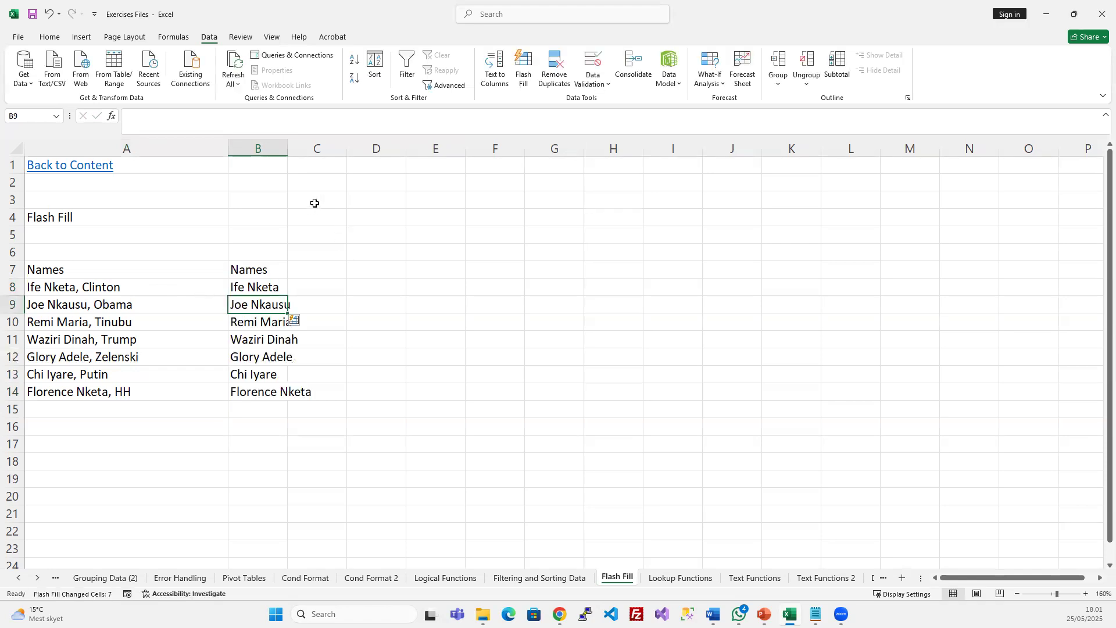
pyautogui.doubleClick(288, 149)
pyautogui.click(309, 273)
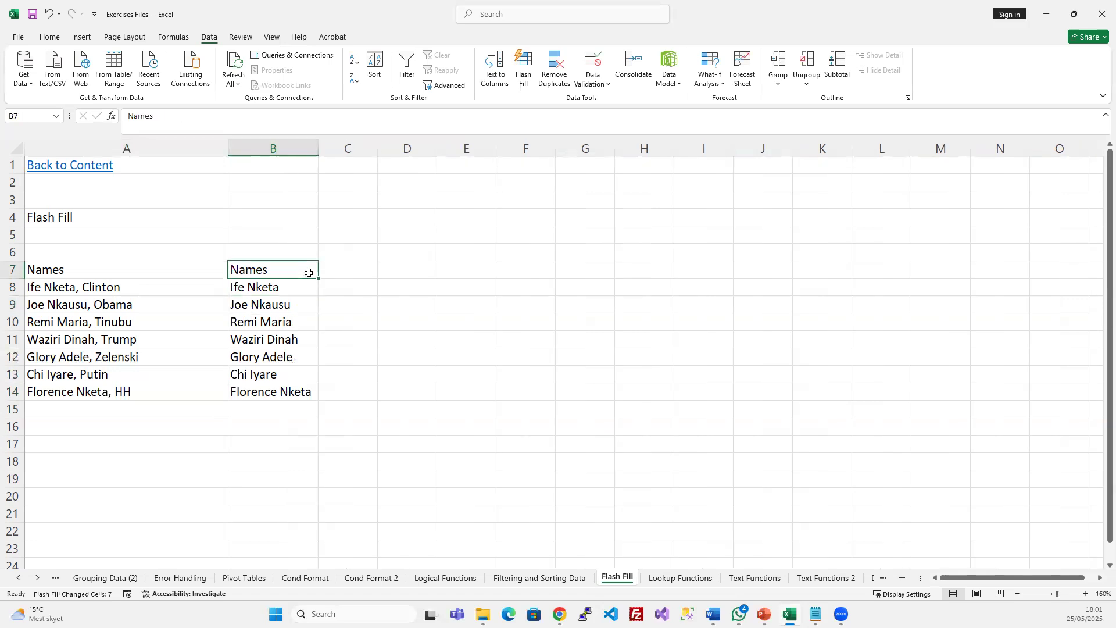
pyautogui.press('Delete')
pyautogui.moveTo(284, 290); pyautogui.dragTo(279, 391)
pyautogui.moveTo(104, 287); pyautogui.dragTo(93, 393)
# Flash Fill the surnames into column C from 'Clinton', clear C7, then return to PowerPoint
pyautogui.click(362, 291)
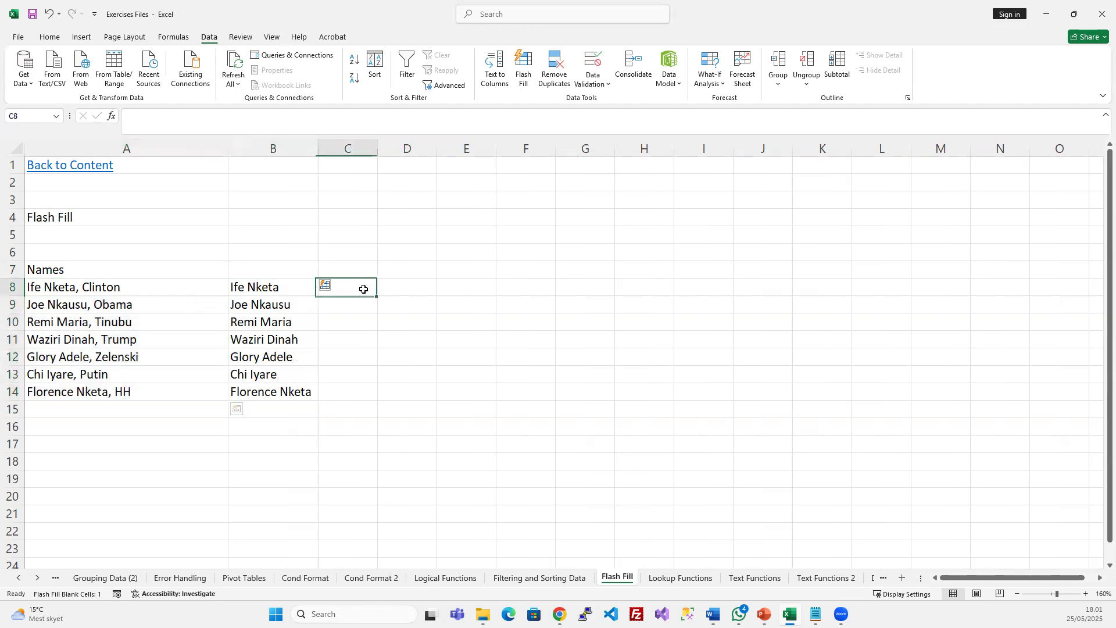
pyautogui.write('Clinton')
pyautogui.press('Return')
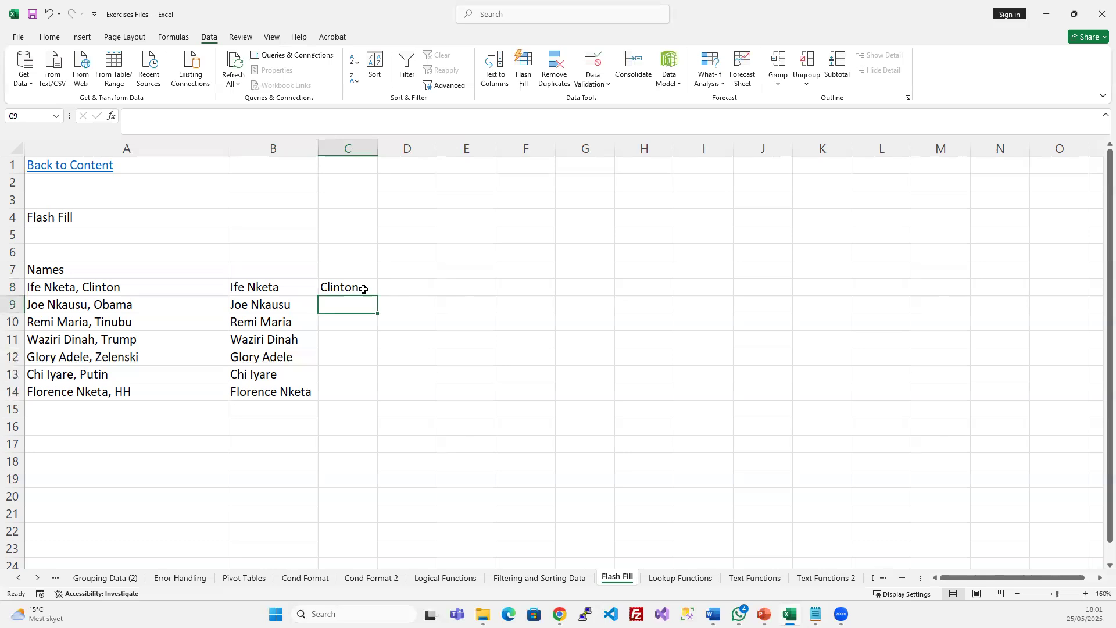
pyautogui.hotkey('ctrl', 'e')
pyautogui.click(347, 268)
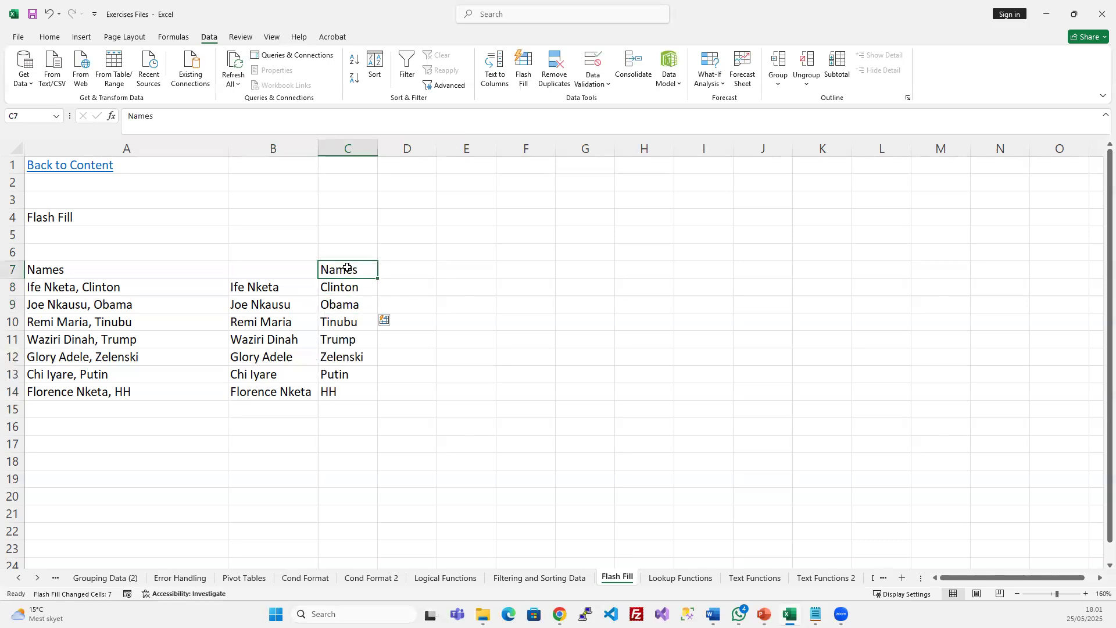
pyautogui.press('Delete')
pyautogui.click(358, 301)
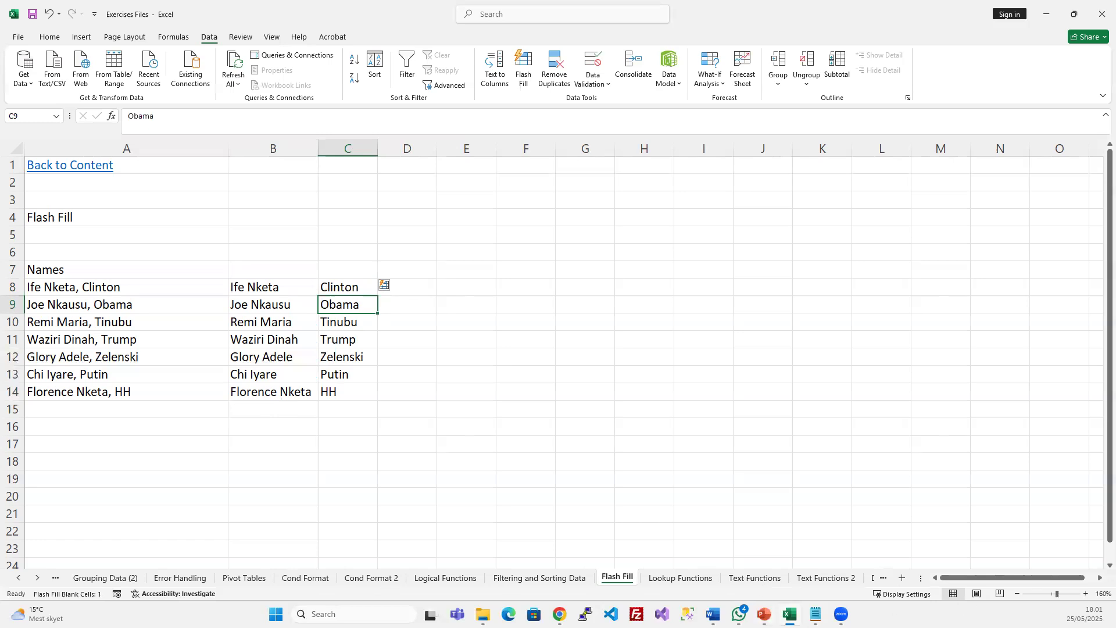
pyautogui.click(764, 613)
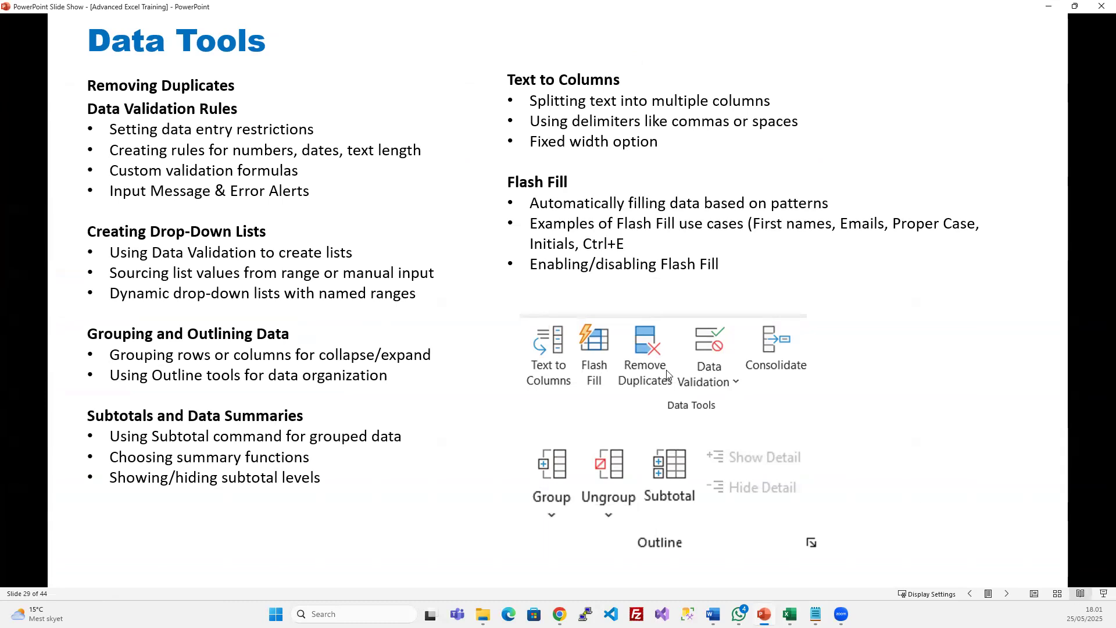
# Move the slide show between the Importing Data, Using Tables and Section 5 Charts slides
pyautogui.click(475, 248)
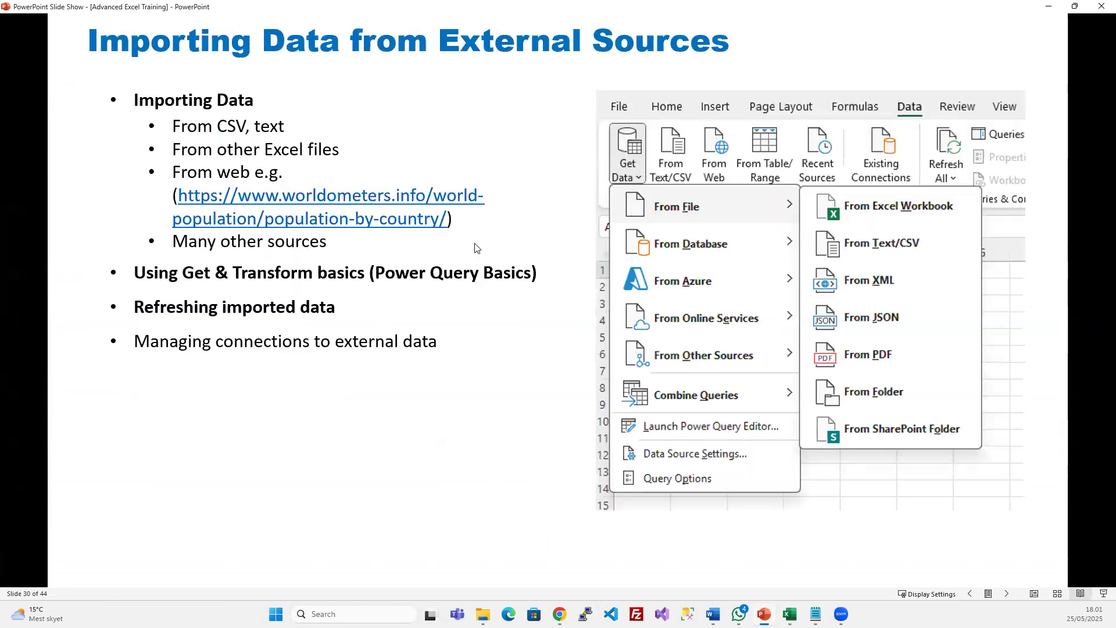
pyautogui.click(474, 248)
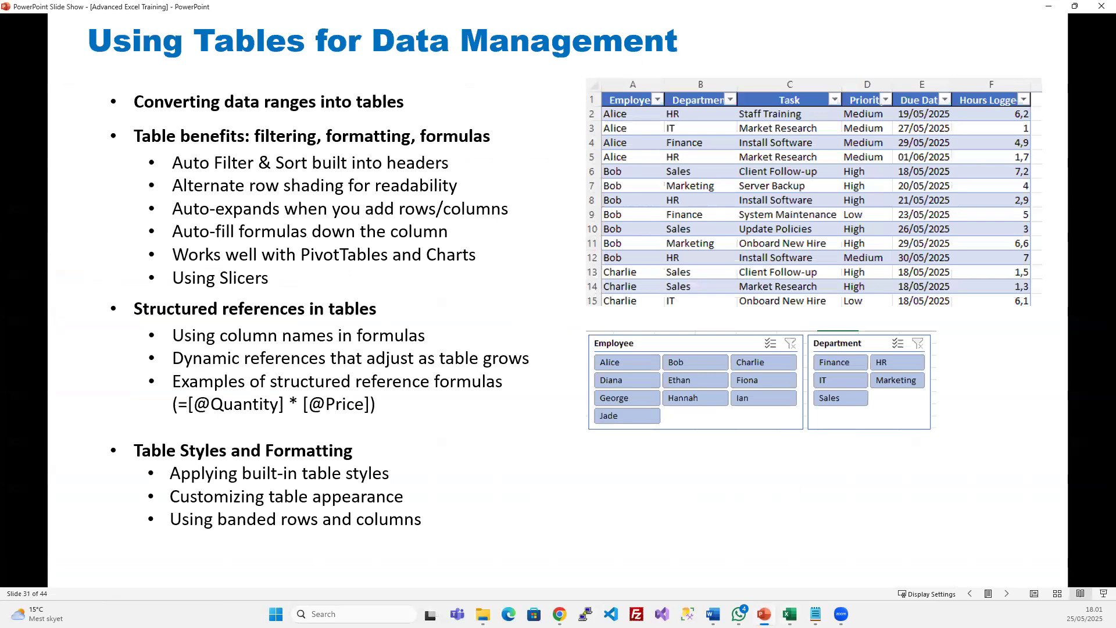
pyautogui.press('Right')
pyautogui.press('Left')
pyautogui.press('Left')
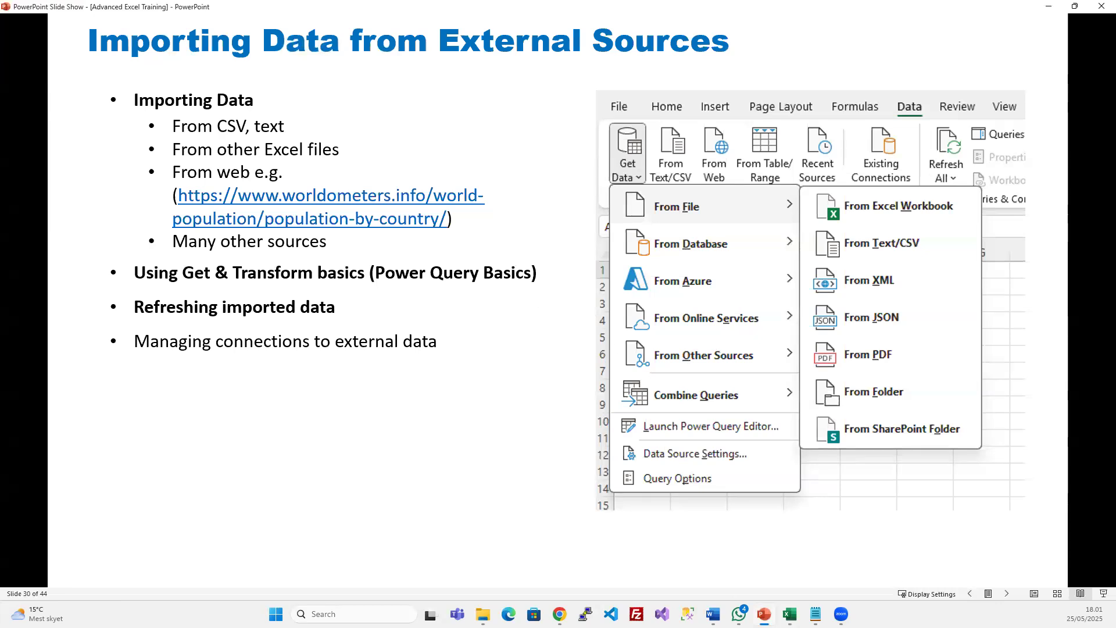
pyautogui.click(405, 262)
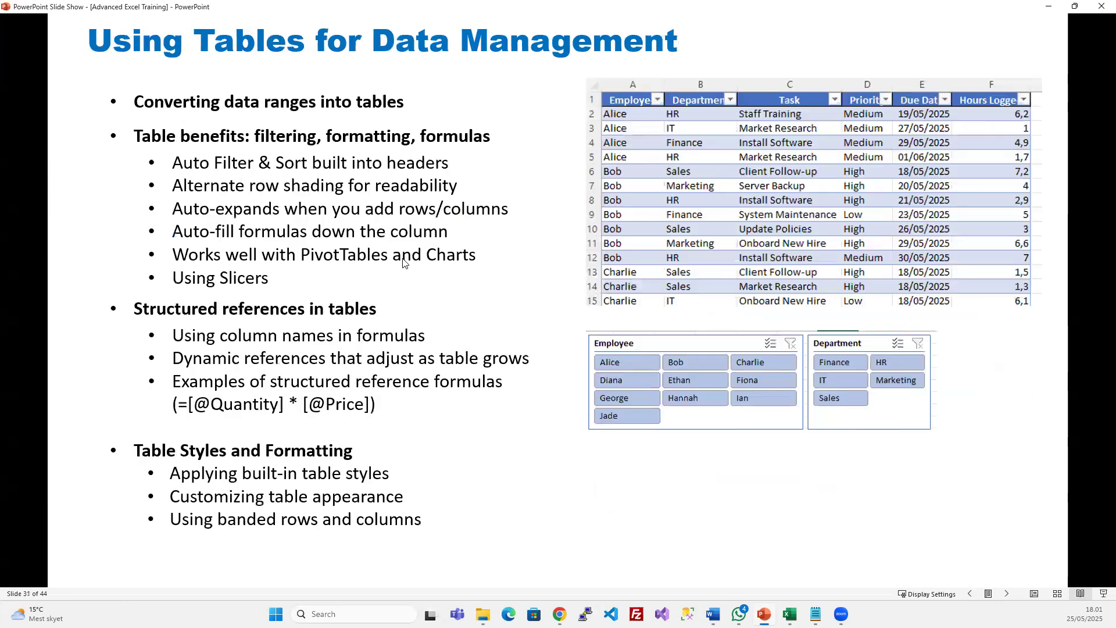
pyautogui.press('Right')
pyautogui.press('Left')
pyautogui.press('Left')
pyautogui.press('Right')
pyautogui.press('Right')
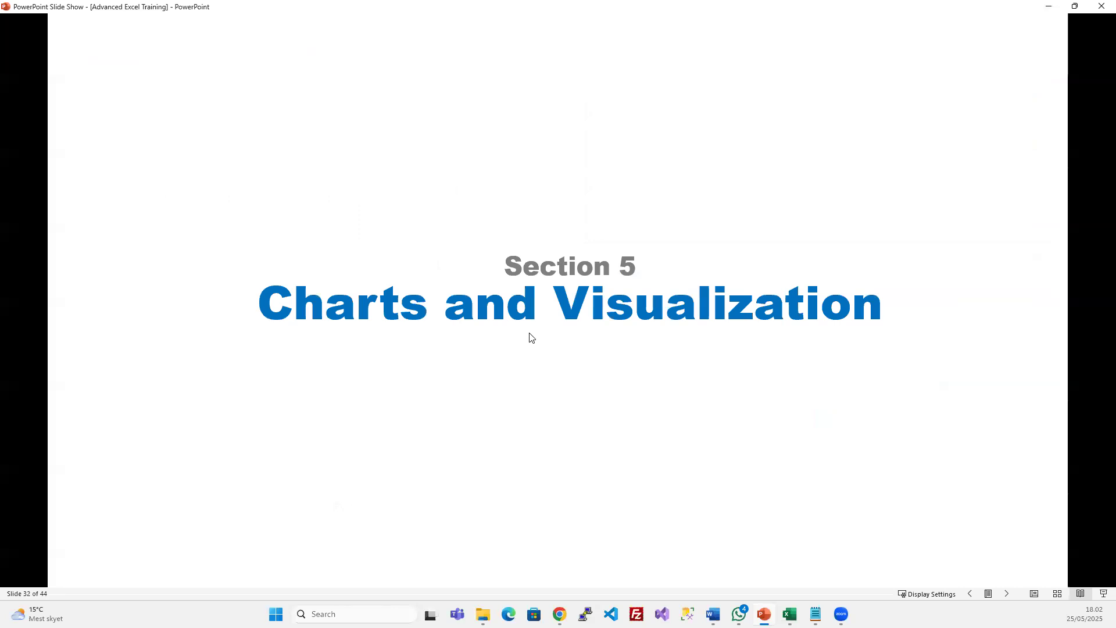
pyautogui.press('Left')
pyautogui.press('Left')
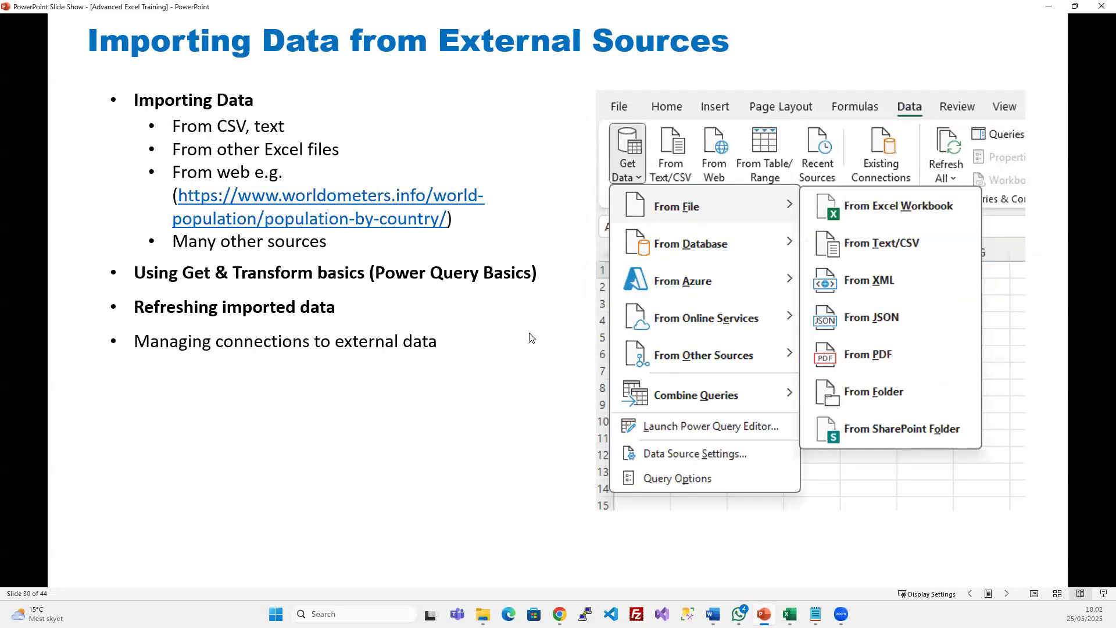
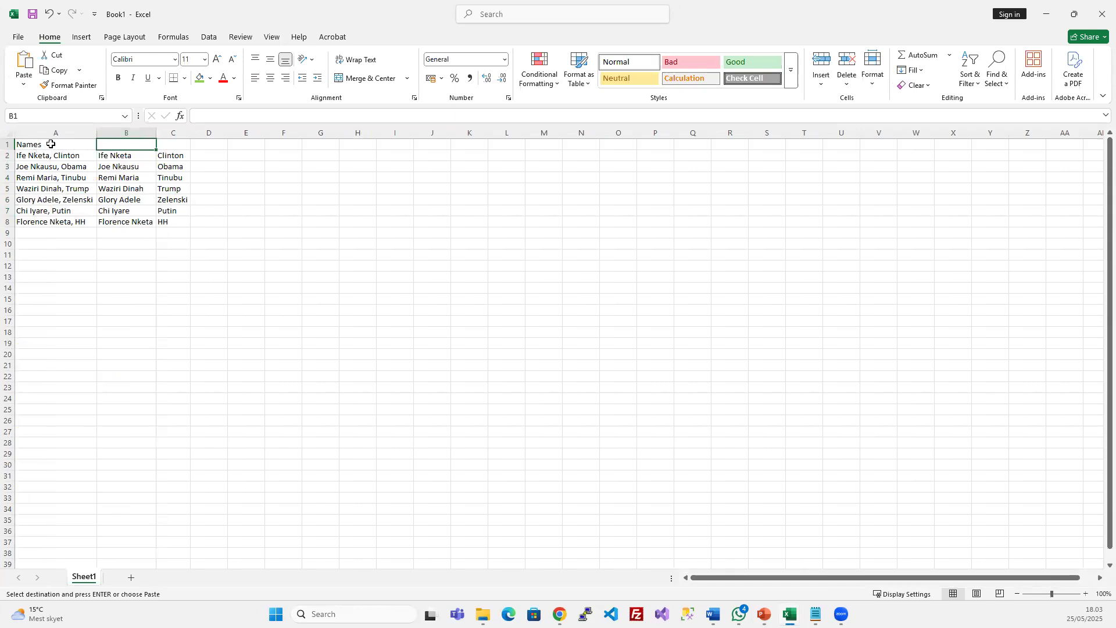
# Retitle A1 as Full Name and B1 as First Name, then clear the old values in B2:B8
pyautogui.scroll(6, 81, 188)
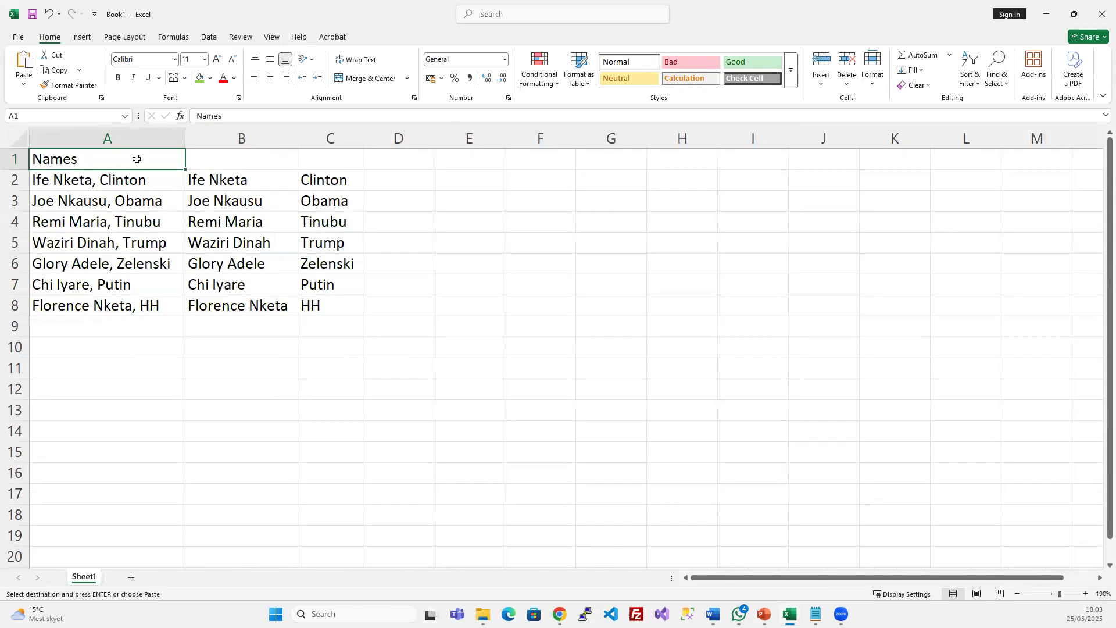
pyautogui.write('Full')
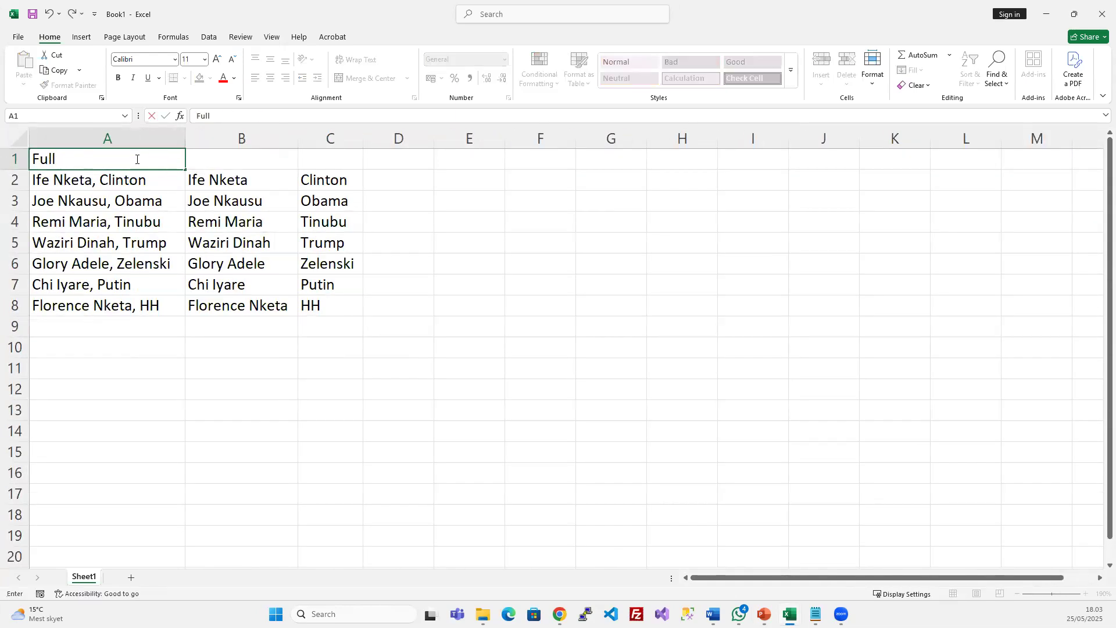
pyautogui.write(' Name')
pyautogui.press('Tab')
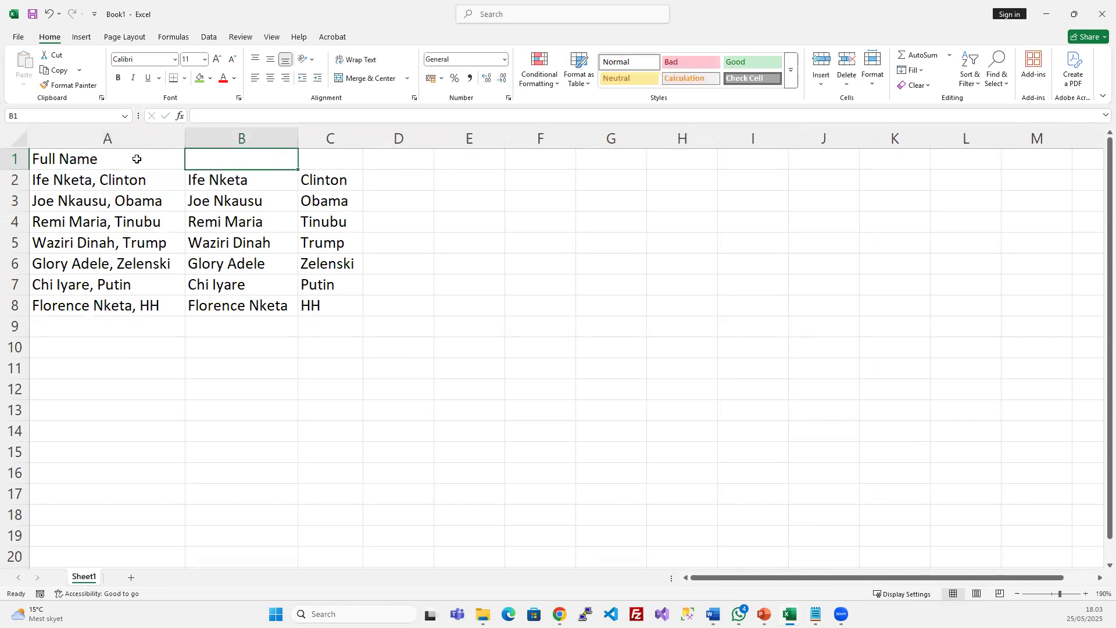
pyautogui.write('First ')
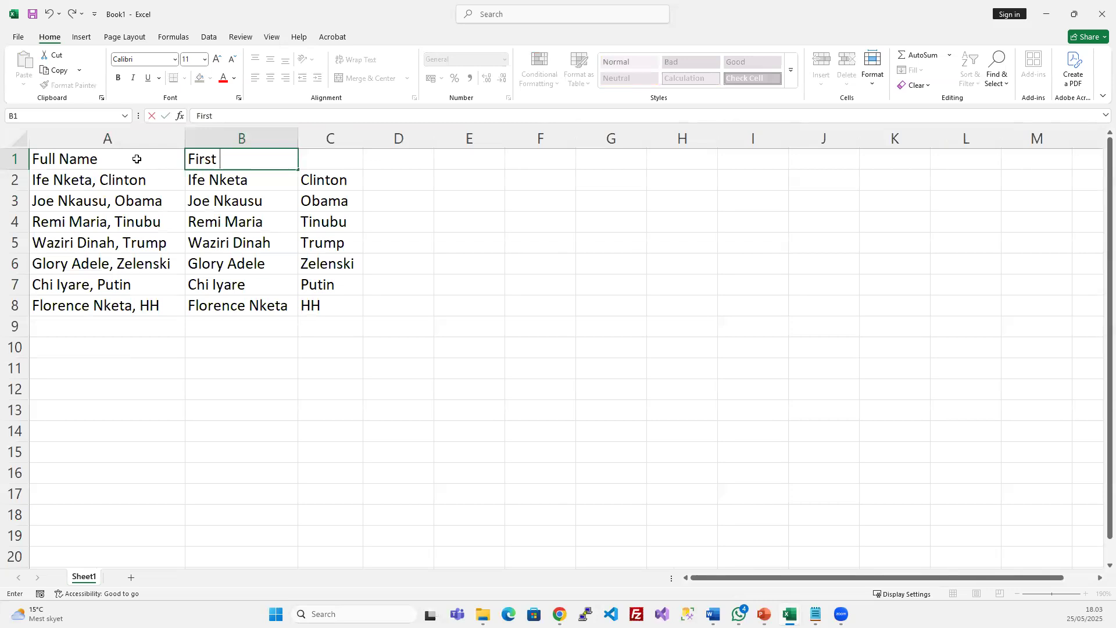
pyautogui.write('Name')
pyautogui.press('Return')
pyautogui.hotkey('ctrl', 'Down')
pyautogui.press('Up')
pyautogui.hotkey('ctrl', 'Up')
pyautogui.press('Down')
pyautogui.hotkey('ctrl', 'shift', 'Down')
pyautogui.press('Delete')
pyautogui.press('Down')
pyautogui.press('Up')
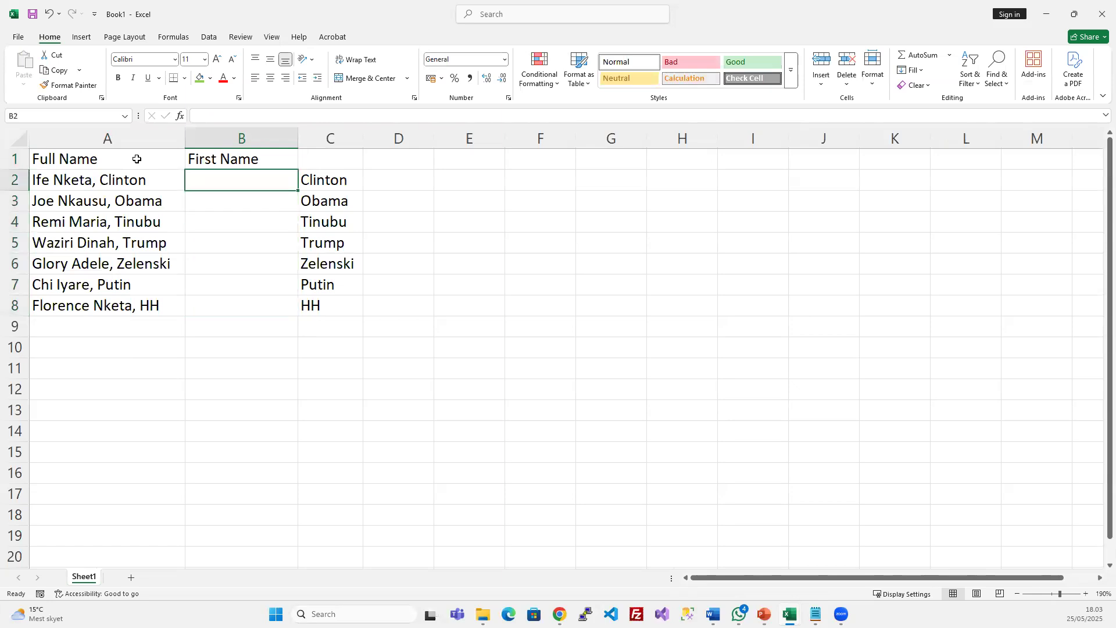
# Enter Ife in B2 and Flash Fill each row's first name down through row 8
pyautogui.write('ife')
pyautogui.press('BackSpace')
pyautogui.press('BackSpace')
pyautogui.press('BackSpace')
pyautogui.write('Ife')
pyautogui.press('Return')
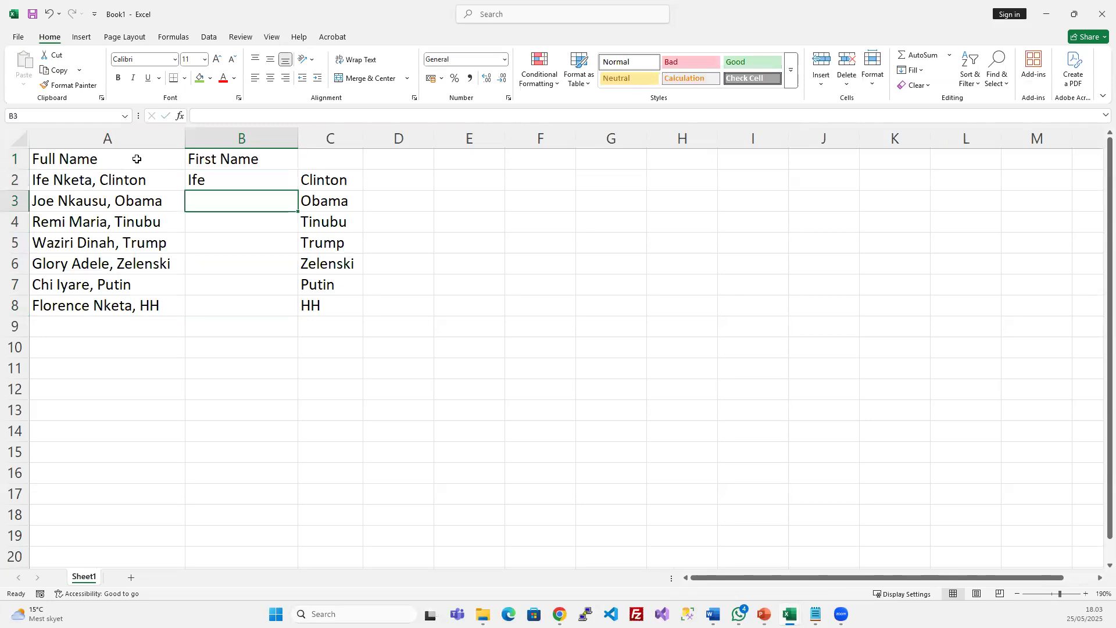
pyautogui.press('Up')
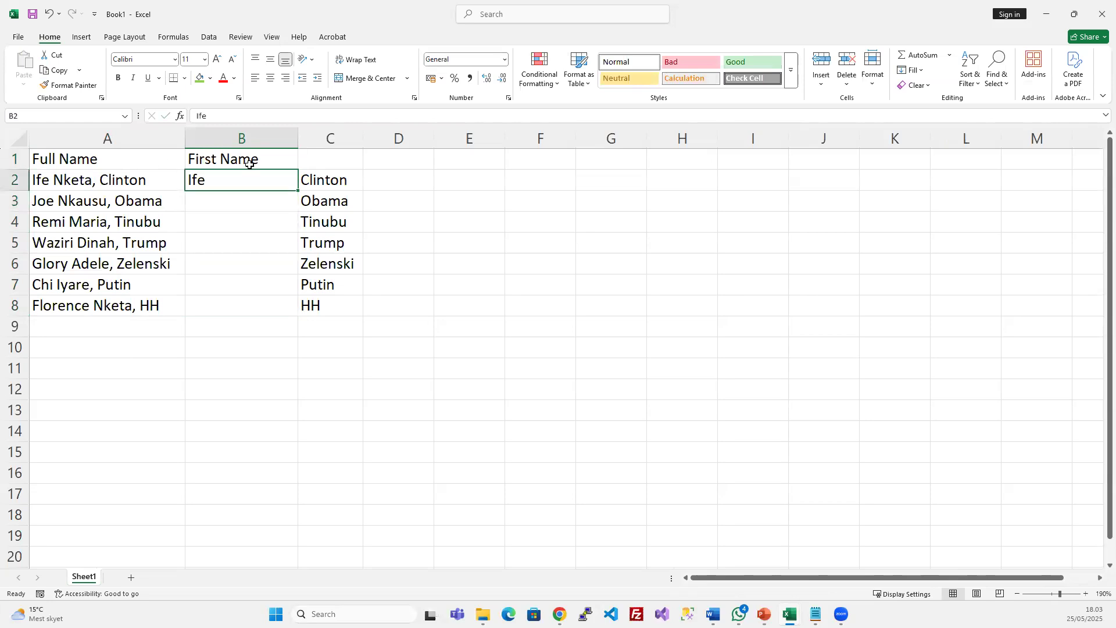
pyautogui.moveTo(298, 191); pyautogui.dragTo(298, 313)
pyautogui.click(306, 323)
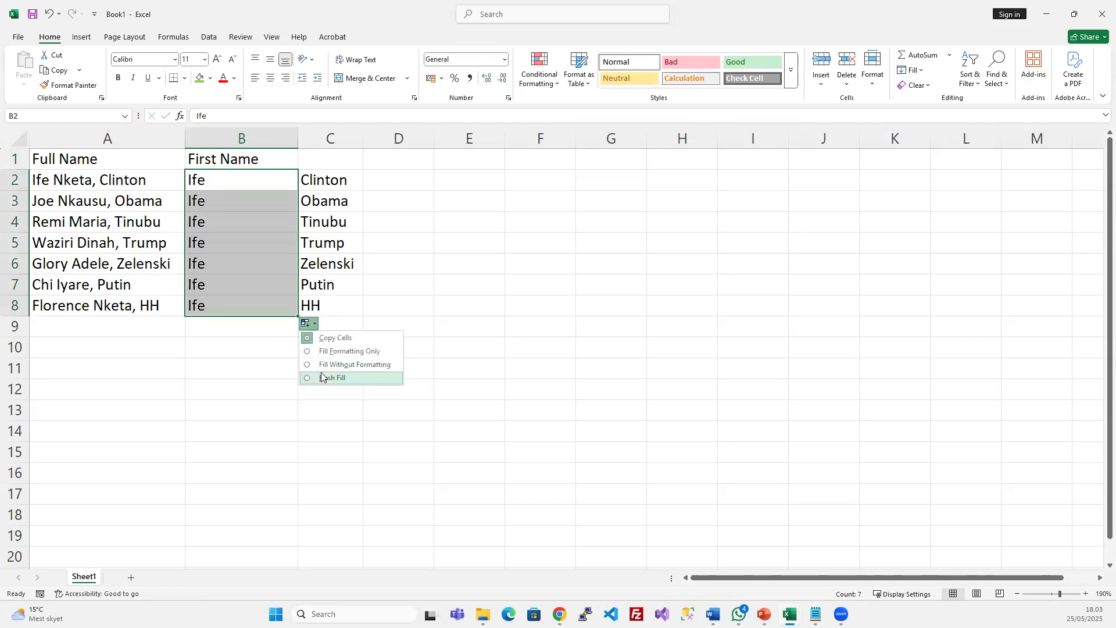
pyautogui.click(323, 377)
pyautogui.click(321, 158)
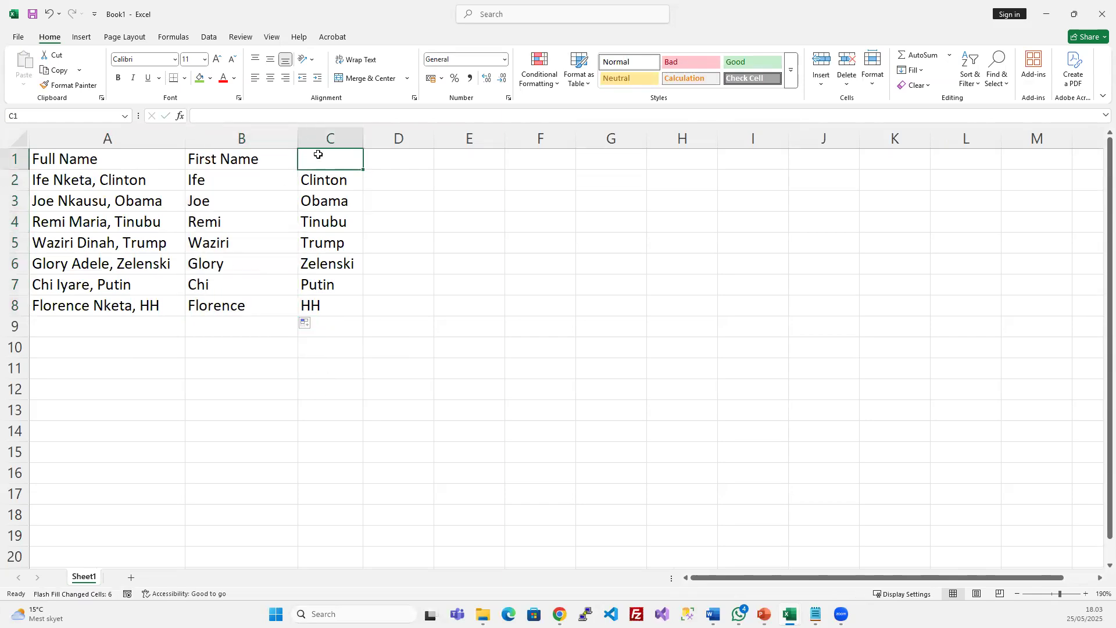
# Head column C Last Name, Flash Fill the last names from Nketa, and autofit column C
pyautogui.write('Last')
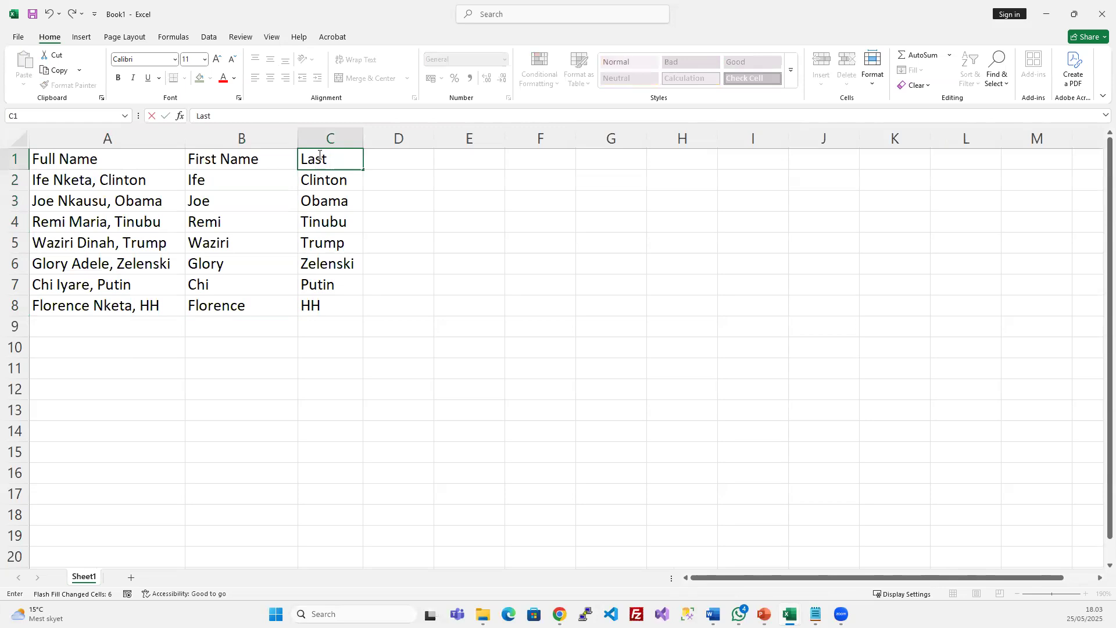
pyautogui.write(' Name')
pyautogui.press('Return')
pyautogui.keyDown('shift'); pyautogui.click(344, 303); pyautogui.keyUp('shift')
pyautogui.press('Delete')
pyautogui.click(316, 176)
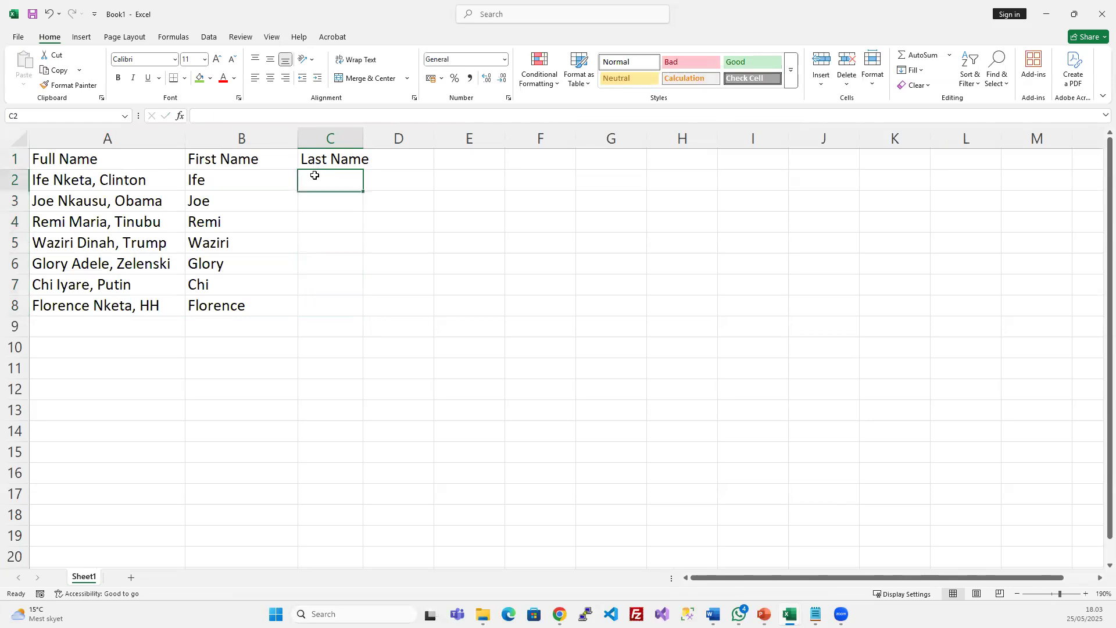
pyautogui.write('Nketa')
pyautogui.press('Return')
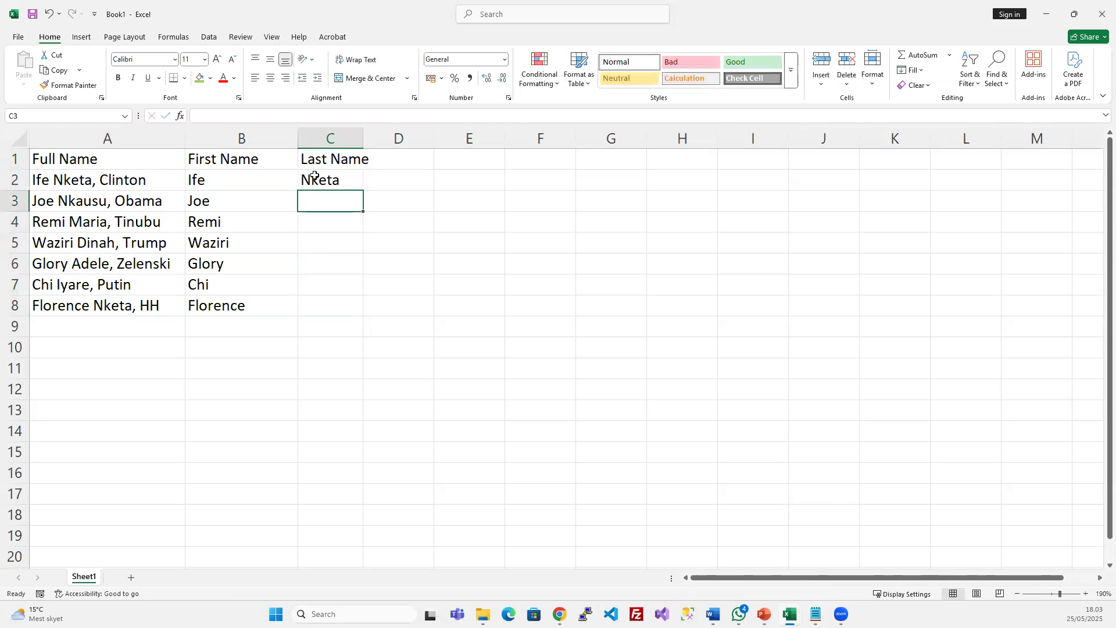
pyautogui.click(315, 176)
pyautogui.moveTo(363, 190); pyautogui.dragTo(349, 316)
pyautogui.click(370, 323)
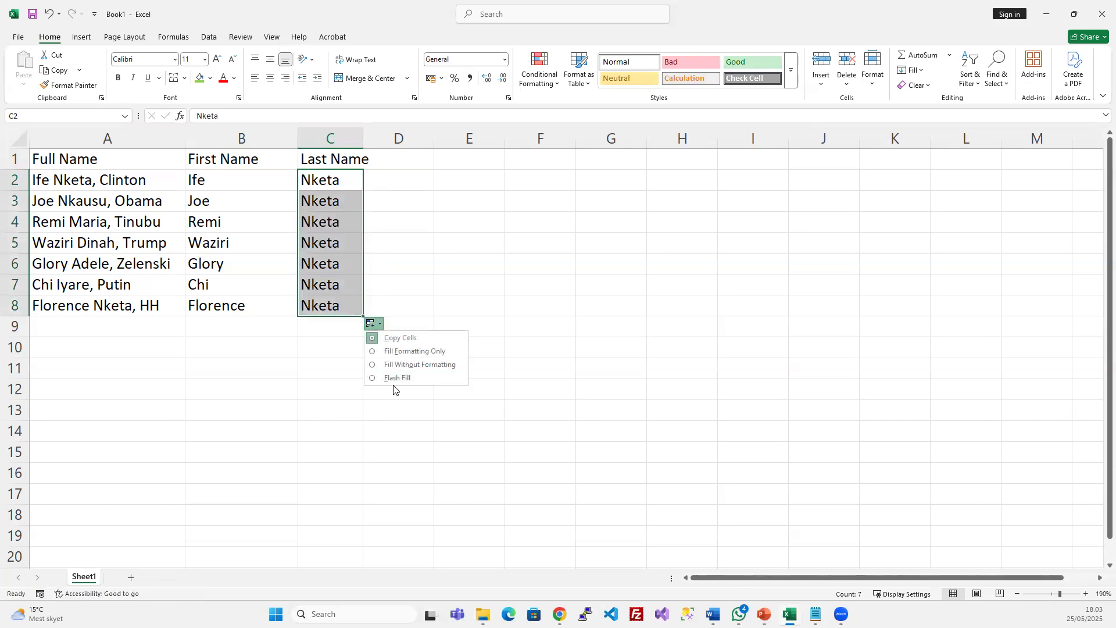
pyautogui.click(393, 384)
pyautogui.click(398, 176)
pyautogui.doubleClick(363, 140)
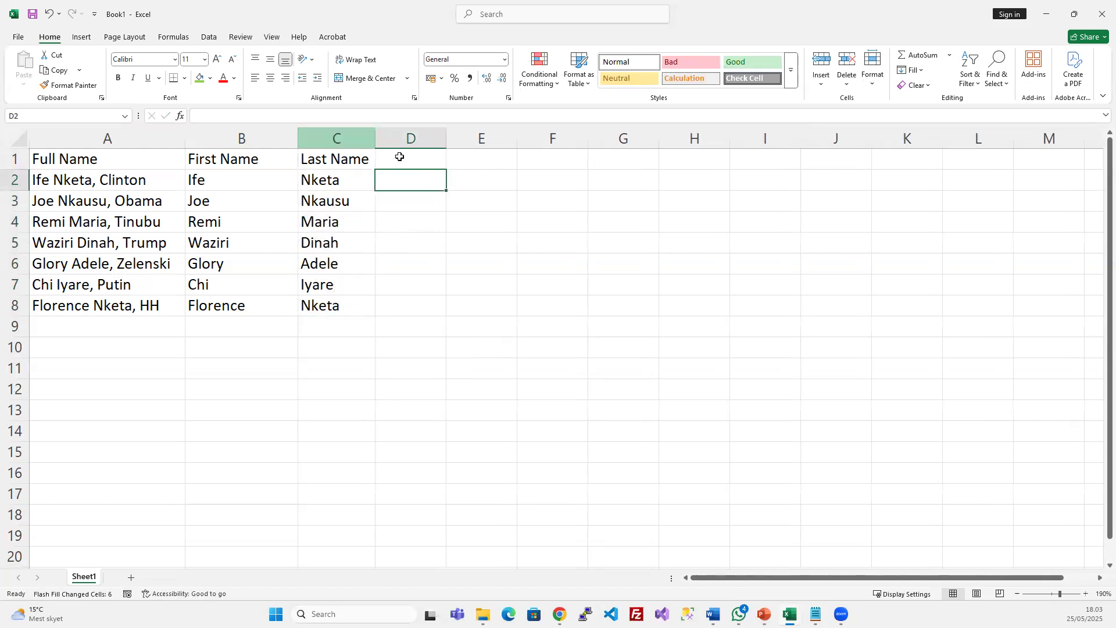
# Head column D Middle Name, enter Clinton in D2, and Flash Fill the middle names down
pyautogui.click(402, 159)
pyautogui.write('Mi')
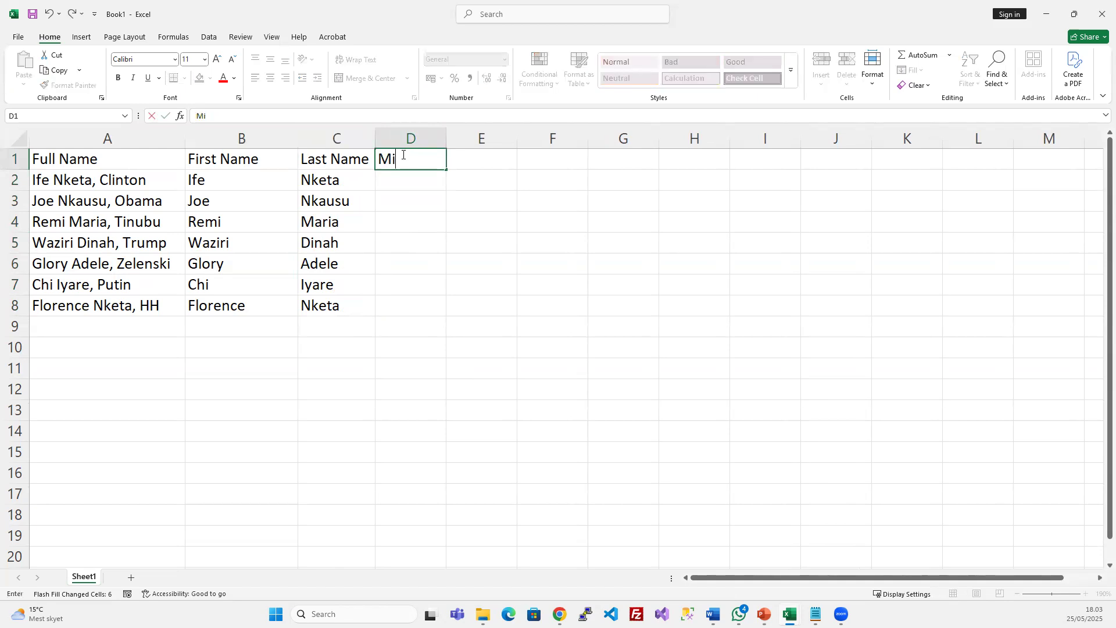
pyautogui.write('ddle Name')
pyautogui.press('Return')
pyautogui.write('=')
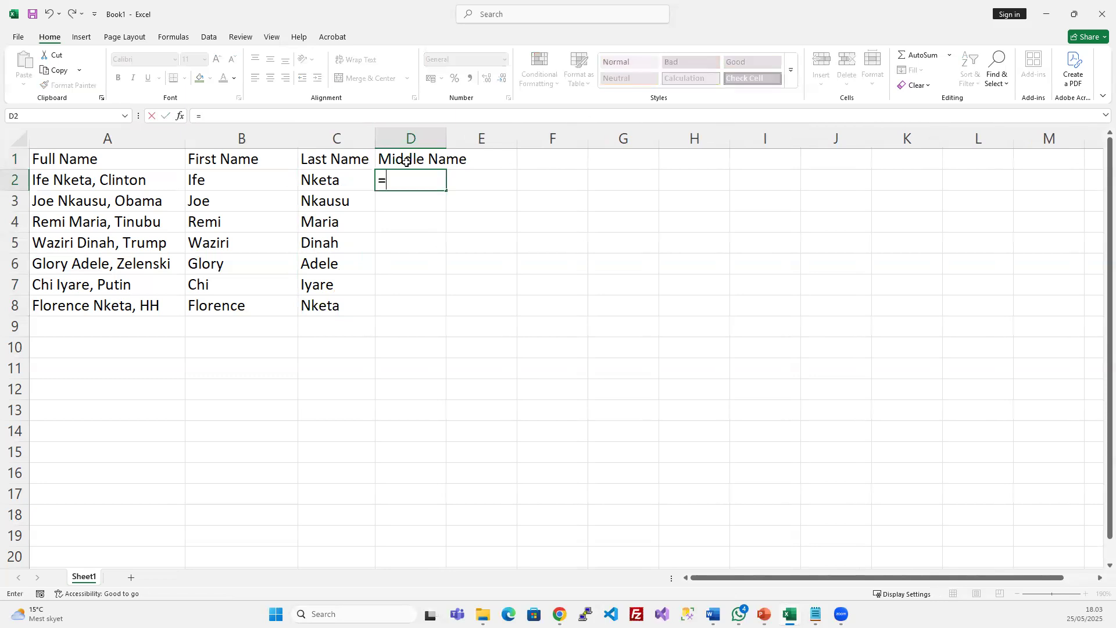
pyautogui.press('Escape')
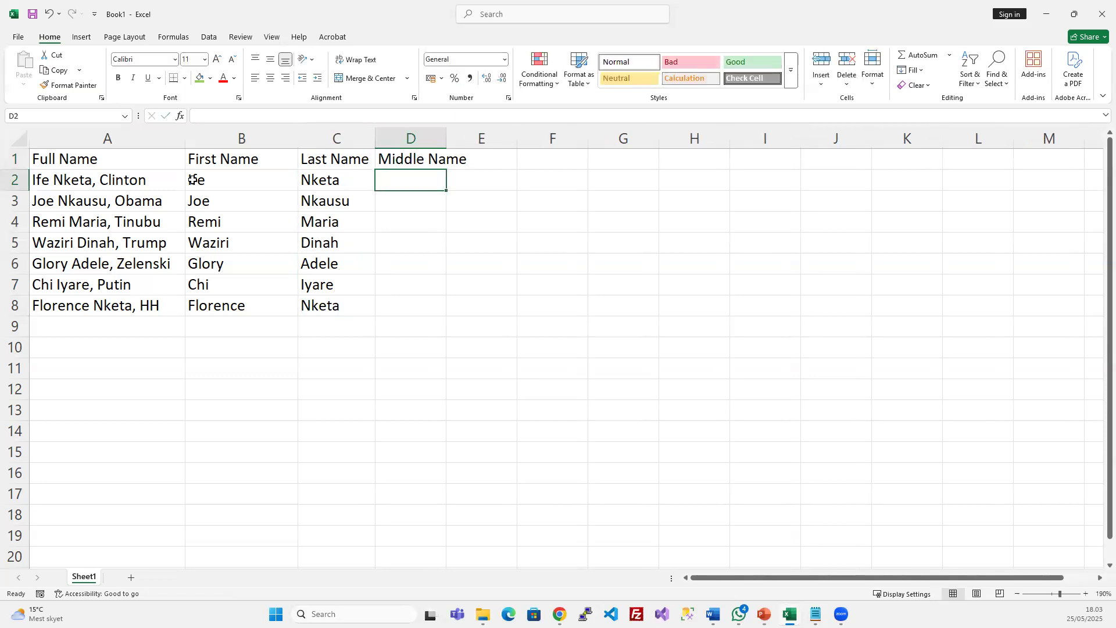
pyautogui.write('Clinton')
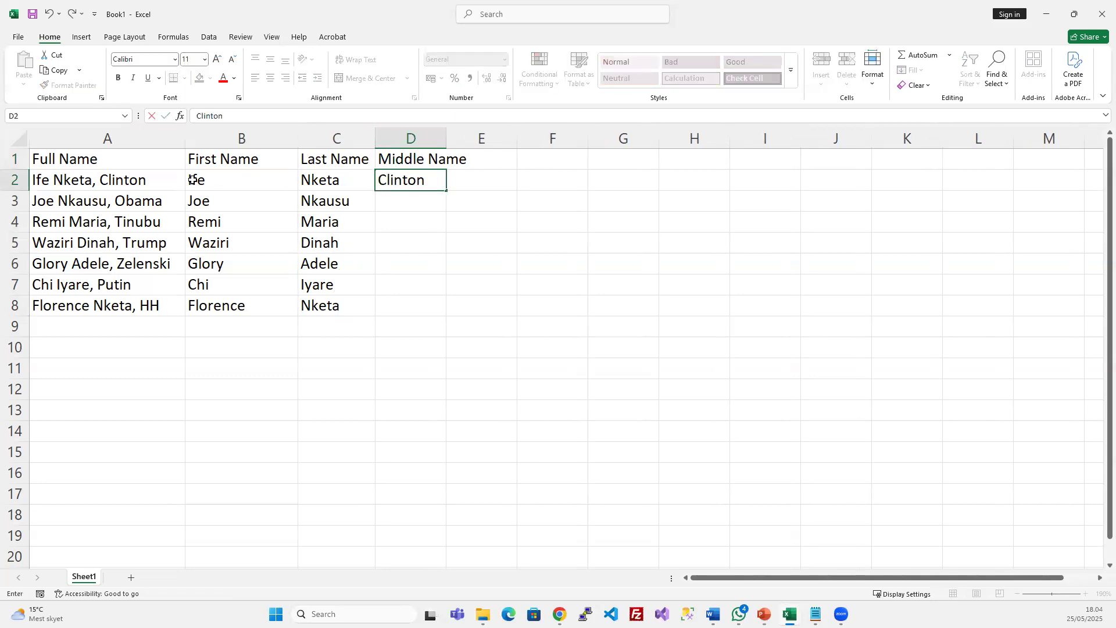
pyautogui.press('Return')
pyautogui.press('Up')
pyautogui.moveTo(447, 192); pyautogui.dragTo(432, 316)
pyautogui.click(455, 323)
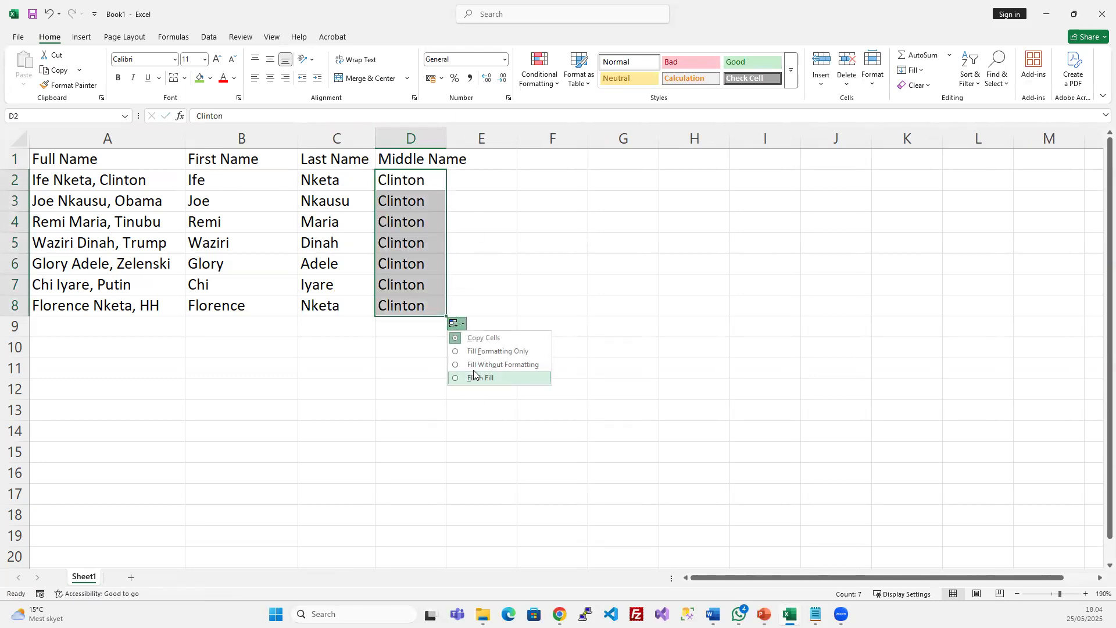
pyautogui.click(476, 378)
pyautogui.click(416, 350)
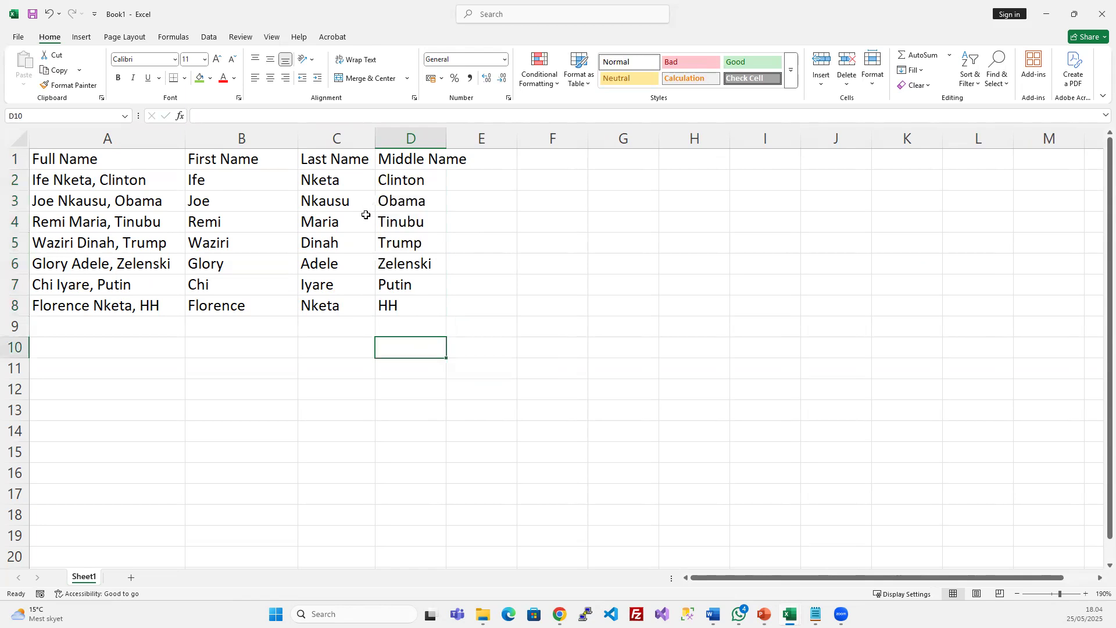
pyautogui.click(365, 215)
# Create a new folder named External Data on the Desktop from the Save As dialog
pyautogui.hotkey('ctrl', 's')
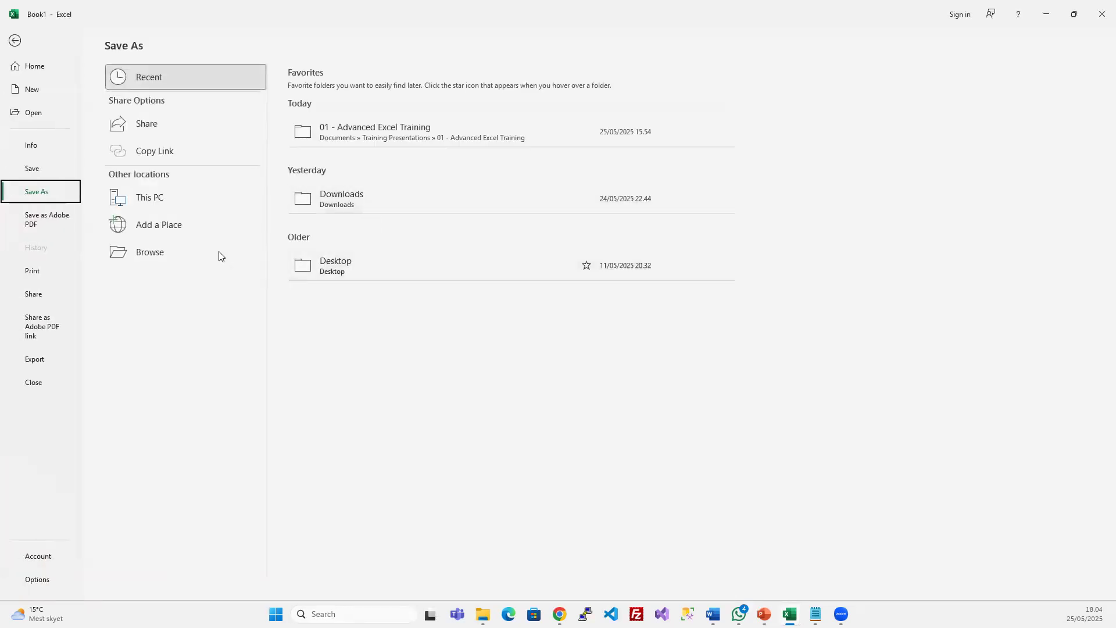
pyautogui.click(188, 259)
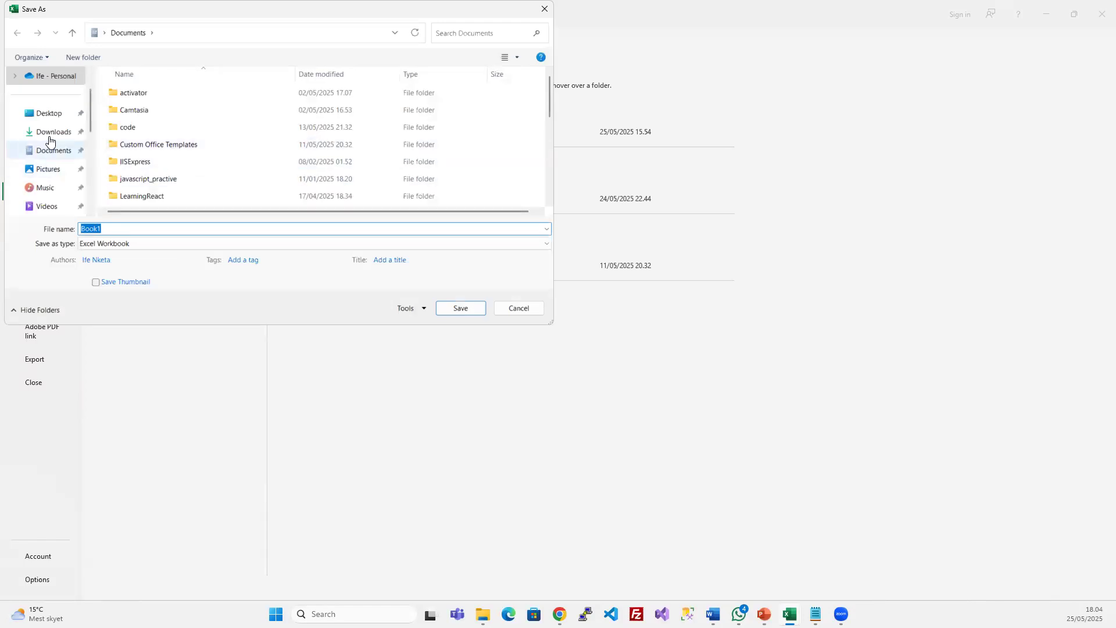
pyautogui.click(47, 113)
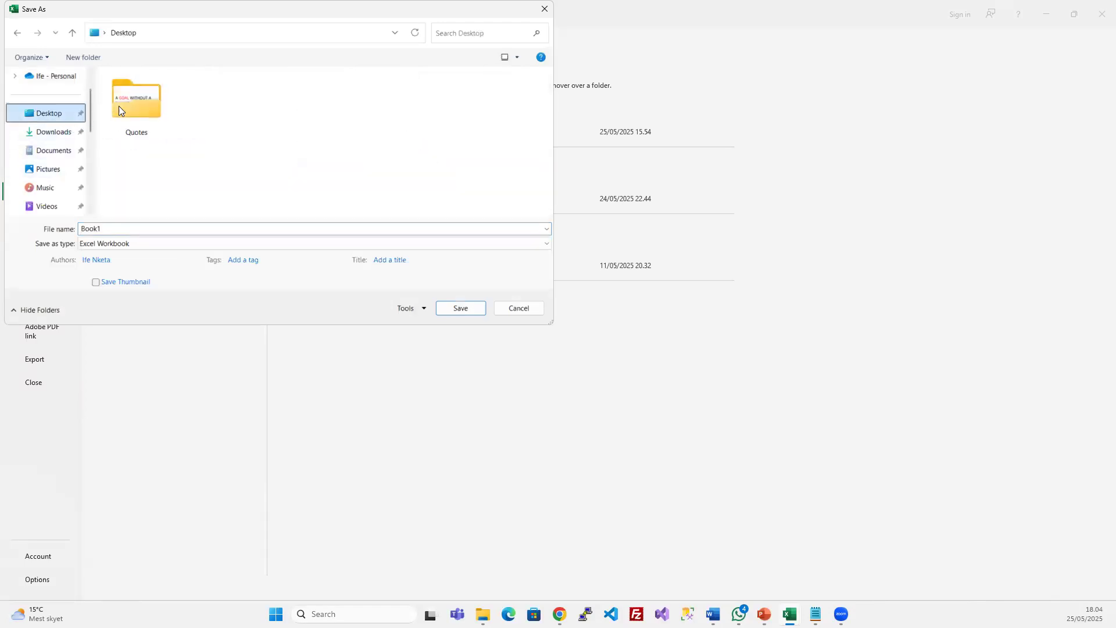
pyautogui.click(79, 58)
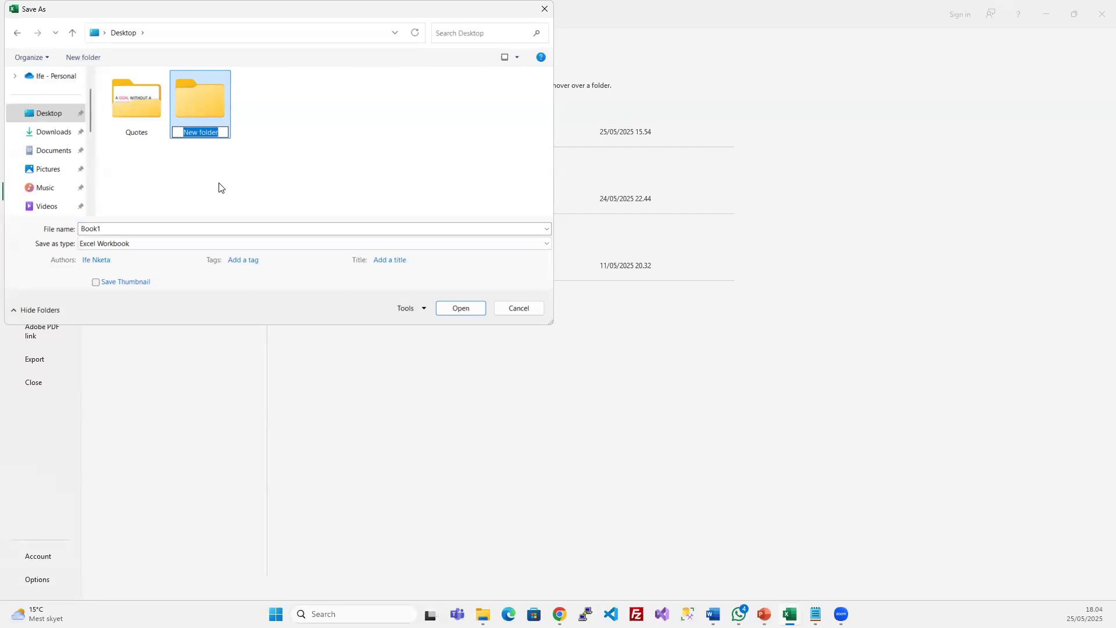
pyautogui.write('External Data')
pyautogui.click(127, 226)
# Save the workbook to the Desktop under the file name data
pyautogui.click(125, 227)
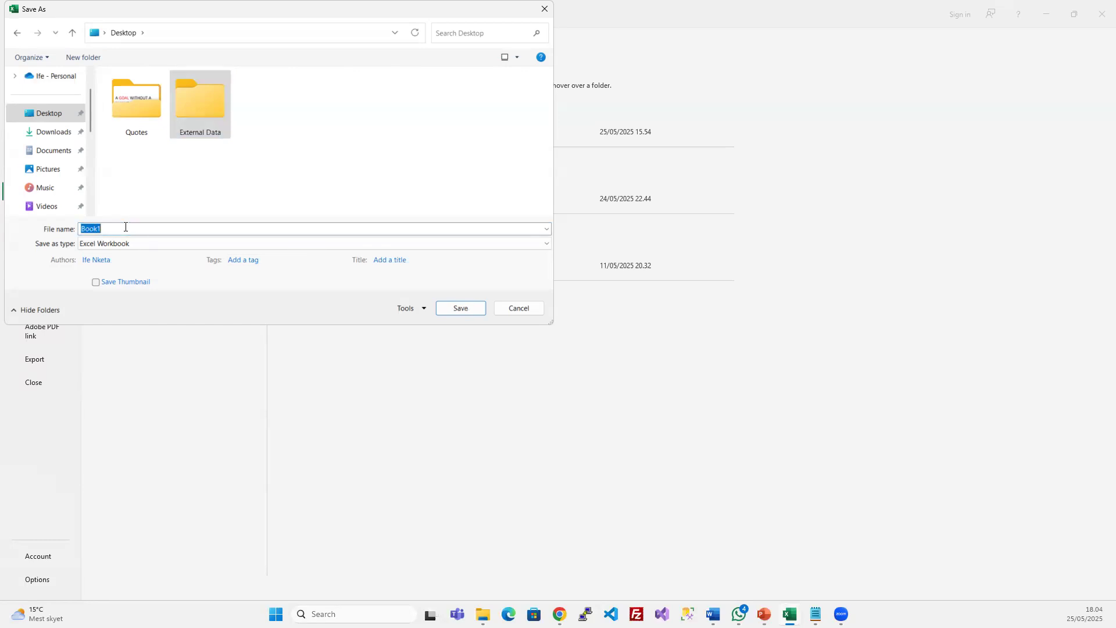
pyautogui.write('data')
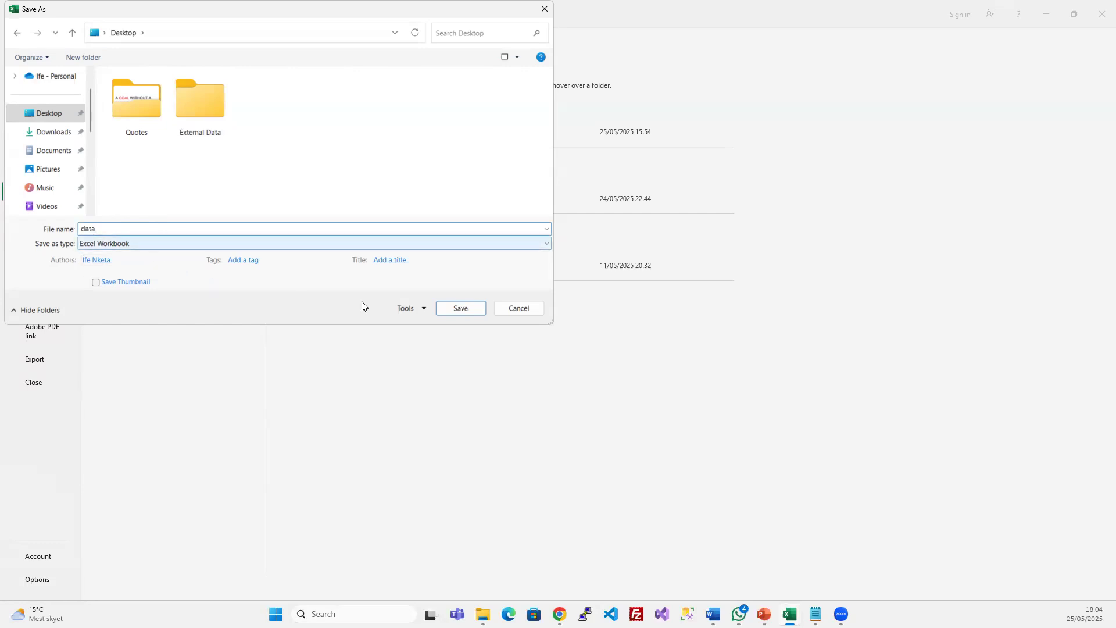
pyautogui.click(455, 309)
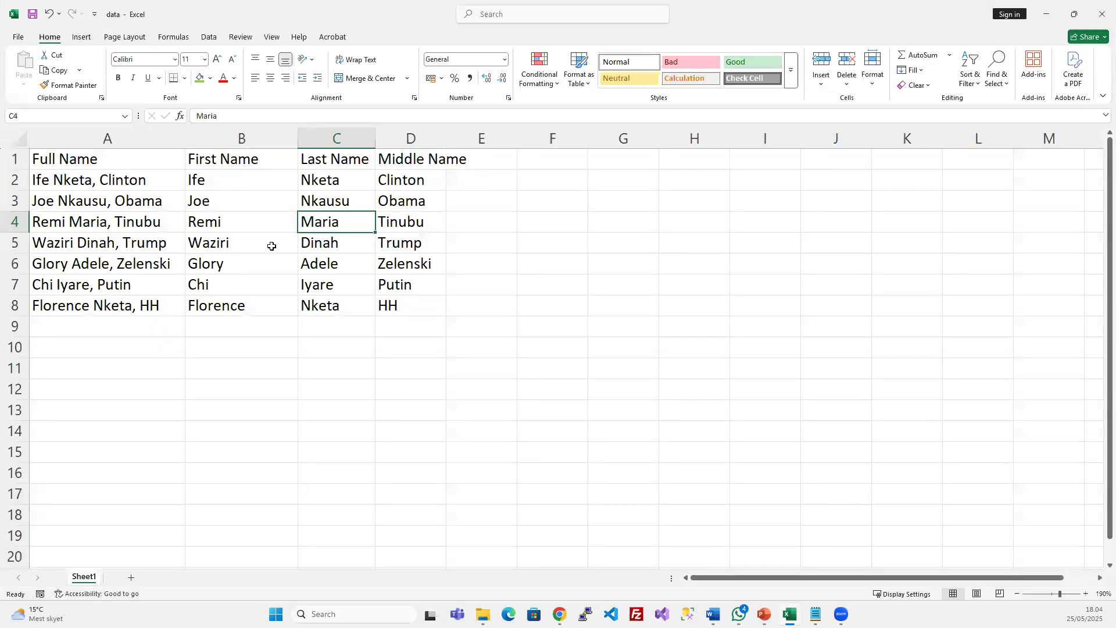
pyautogui.click(271, 244)
pyautogui.click(381, 268)
# Close the data workbook and move the data file into the External Data folder
pyautogui.click(1046, 14)
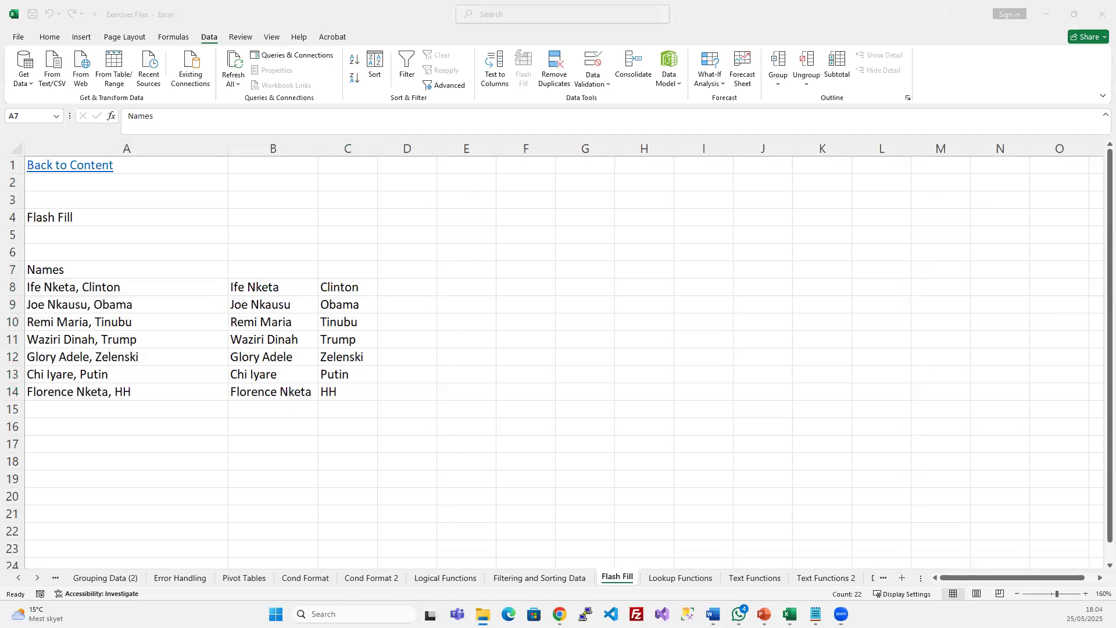
pyautogui.moveTo(1115, 125); pyautogui.dragTo(565, 76)
pyautogui.moveTo(576, 238); pyautogui.dragTo(662, 278)
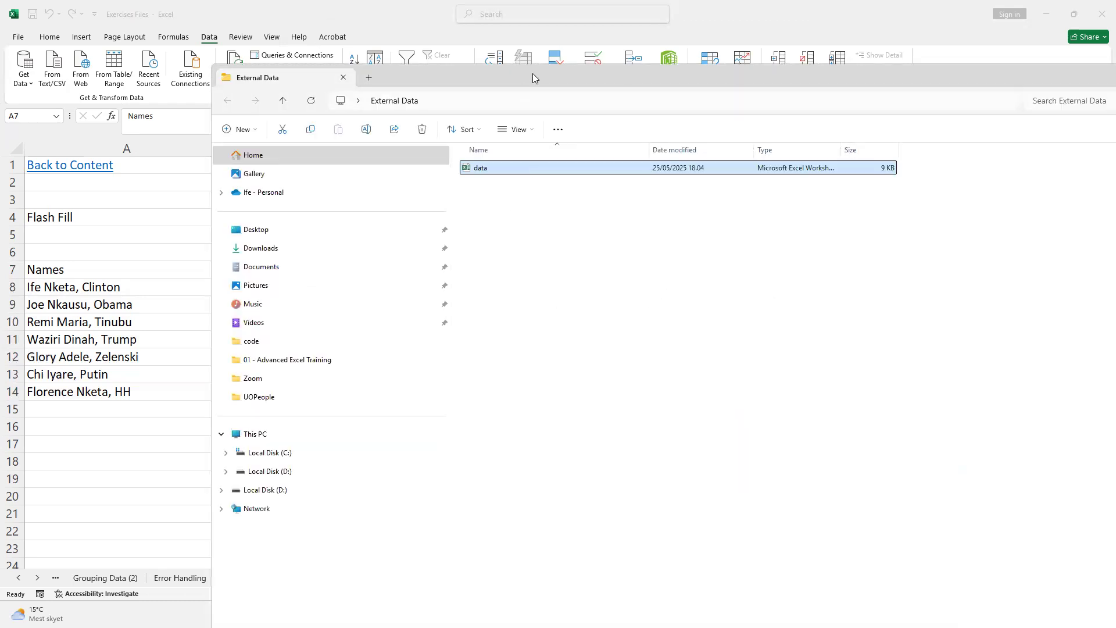
pyautogui.moveTo(534, 73); pyautogui.dragTo(373, 56)
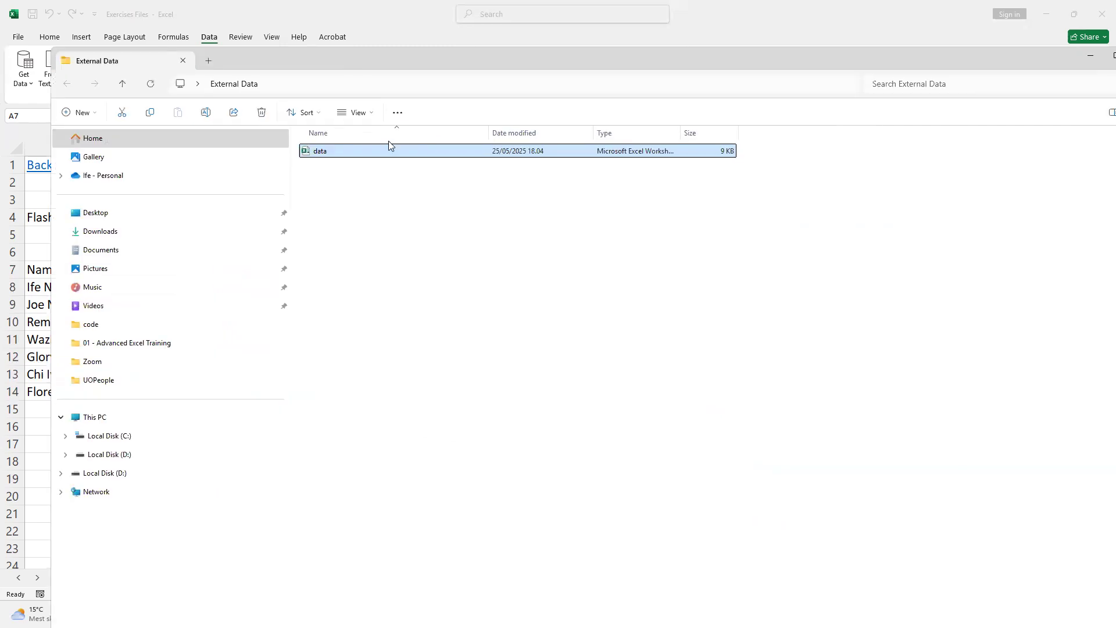
pyautogui.press('F2')
pyautogui.hotkey('ctrl', 'a')
pyautogui.press('Return')
# Duplicate the data file, rename the copy Analysis, and open it in Excel
pyautogui.hotkey('ctrl', 'c')
pyautogui.hotkey('ctrl', 'v')
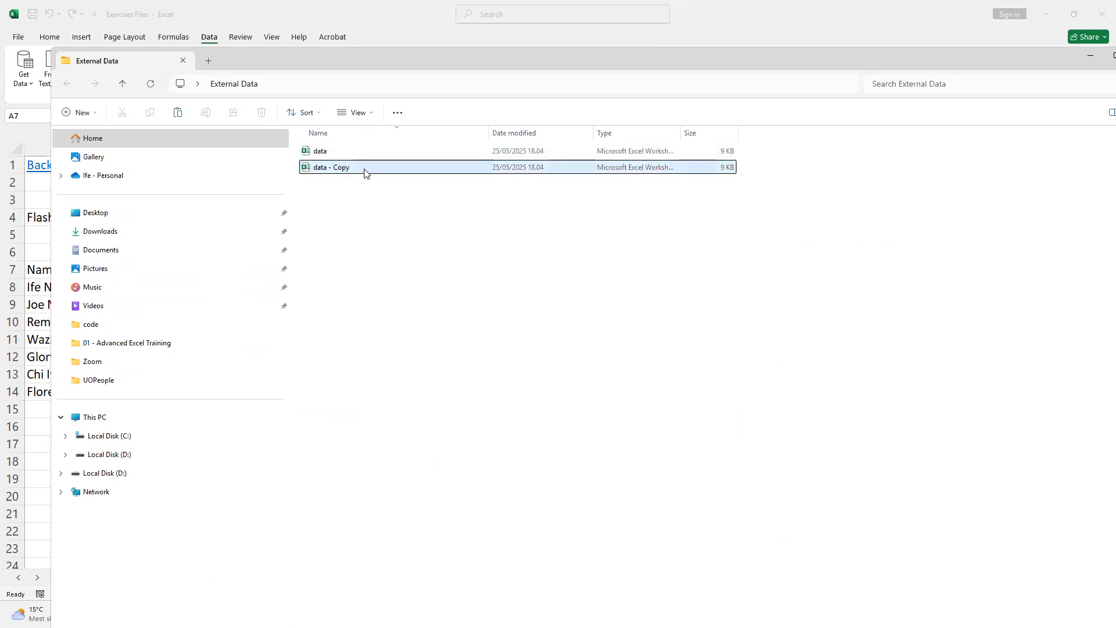
pyautogui.click(364, 168)
pyautogui.write('D')
pyautogui.press('BackSpace')
pyautogui.write('An')
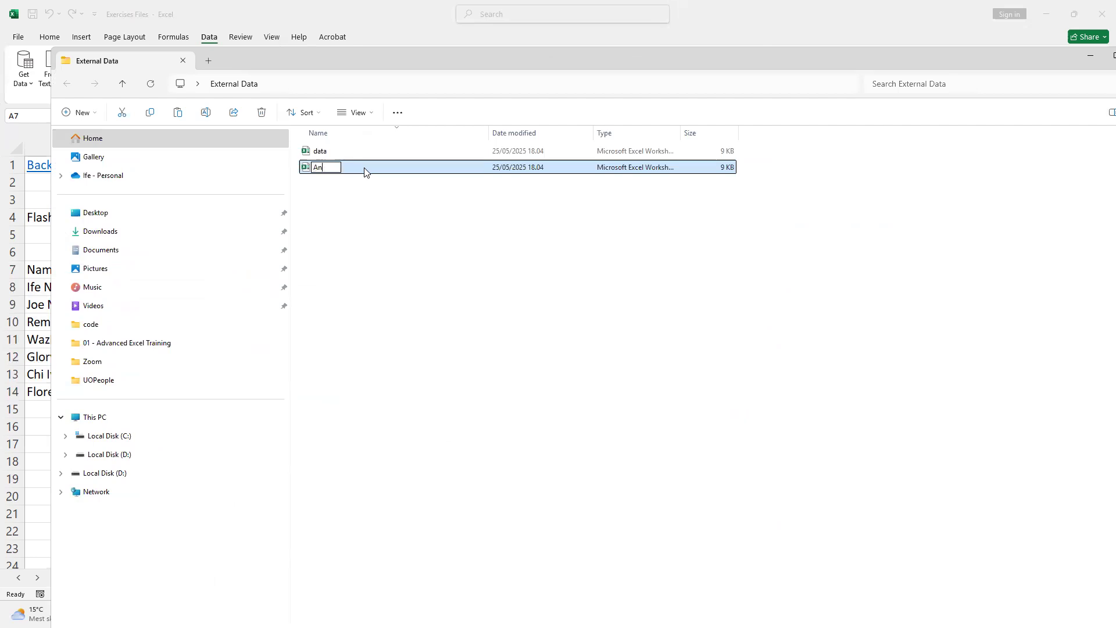
pyautogui.write('alysis')
pyautogui.press('Return')
pyautogui.doubleClick(326, 167)
pyautogui.hotkey('ctrl', 'End')
# Clear all the copied contents in A1:E9 of the Analysis workbook
pyautogui.hotkey('ctrl', 'Home')
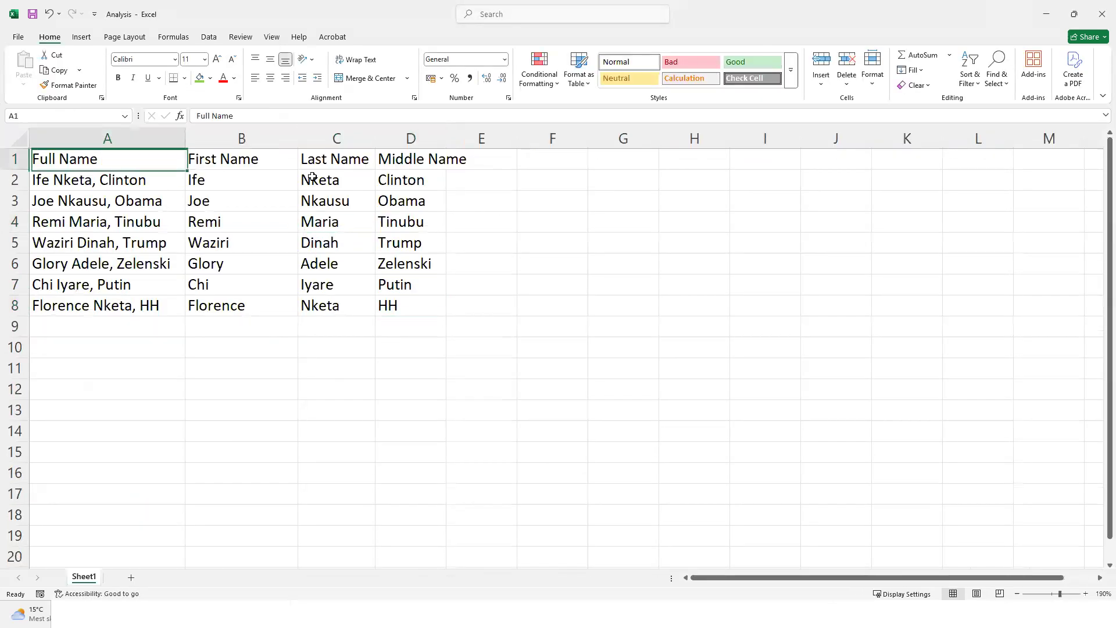
pyautogui.moveTo(313, 177); pyautogui.dragTo(454, 326)
pyautogui.press('Delete')
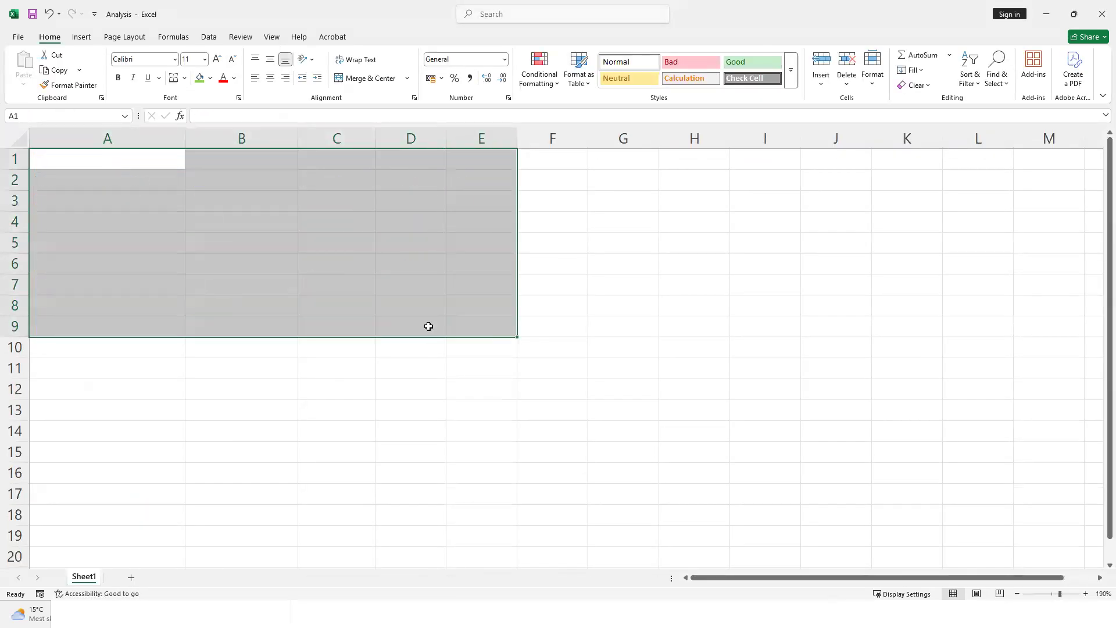
pyautogui.click(408, 274)
pyautogui.click(276, 247)
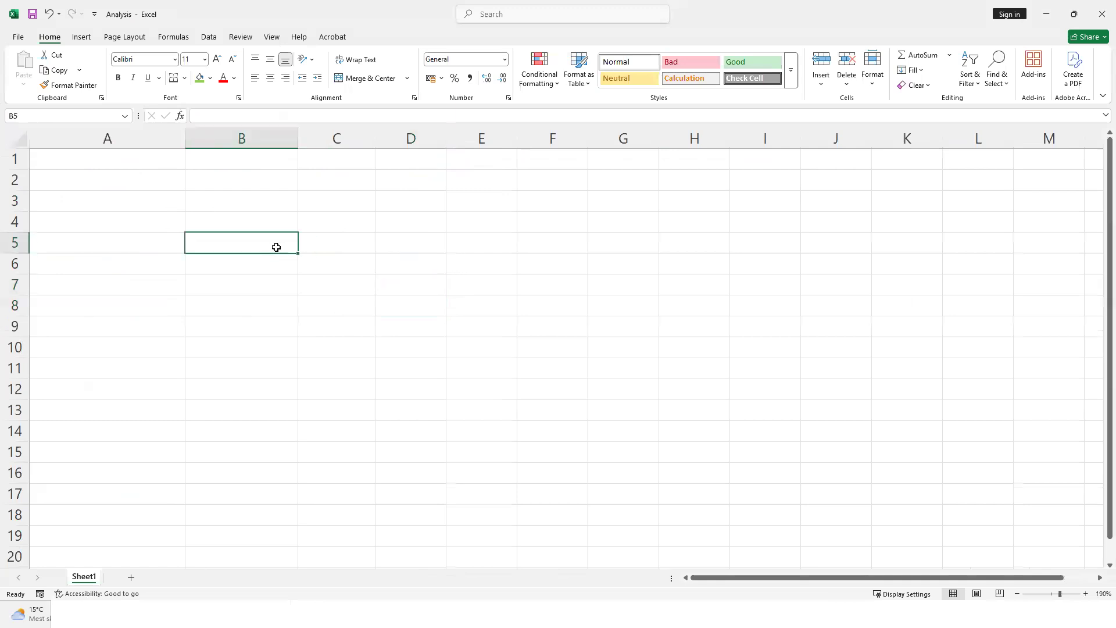
# Open the data workbook and snap it to the left half, with Analysis on the right
pyautogui.doubleClick(410, 18)
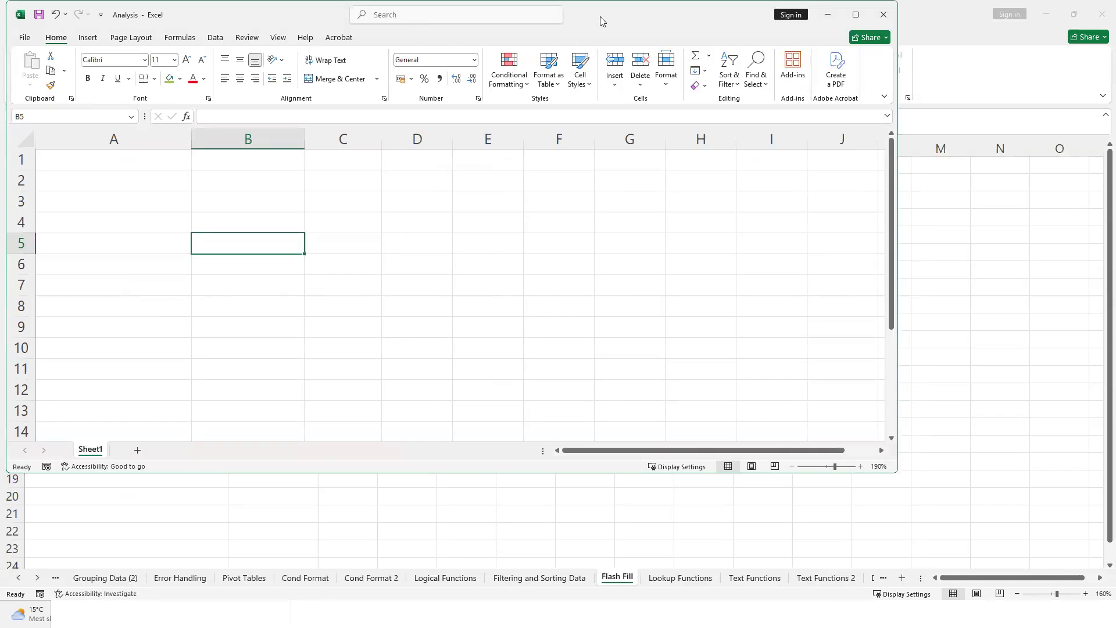
pyautogui.press('super+Right')
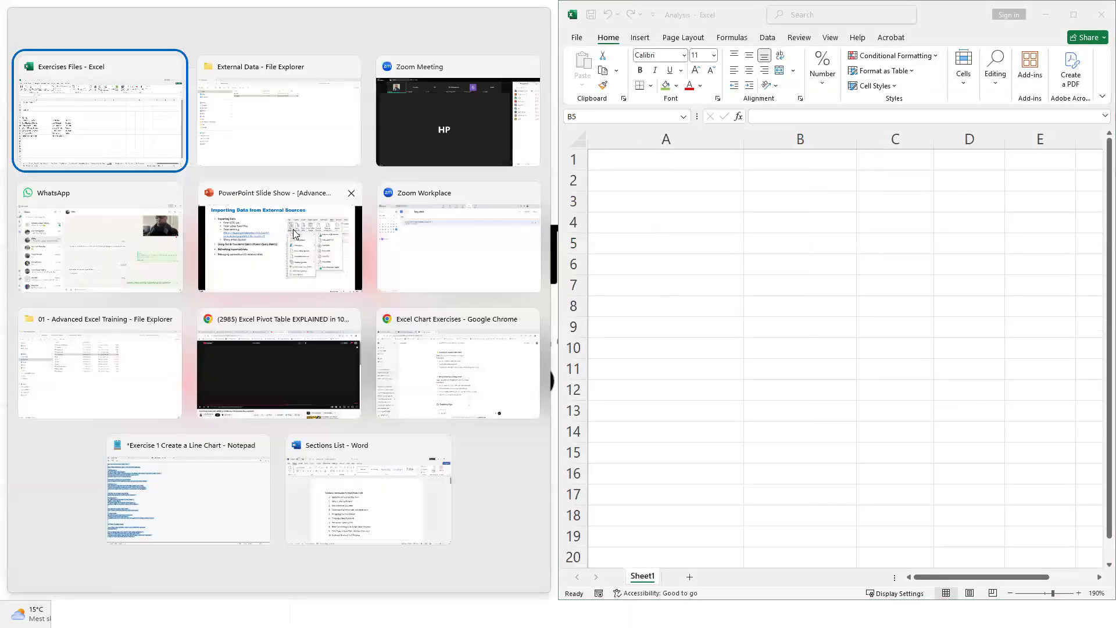
pyautogui.press('Return')
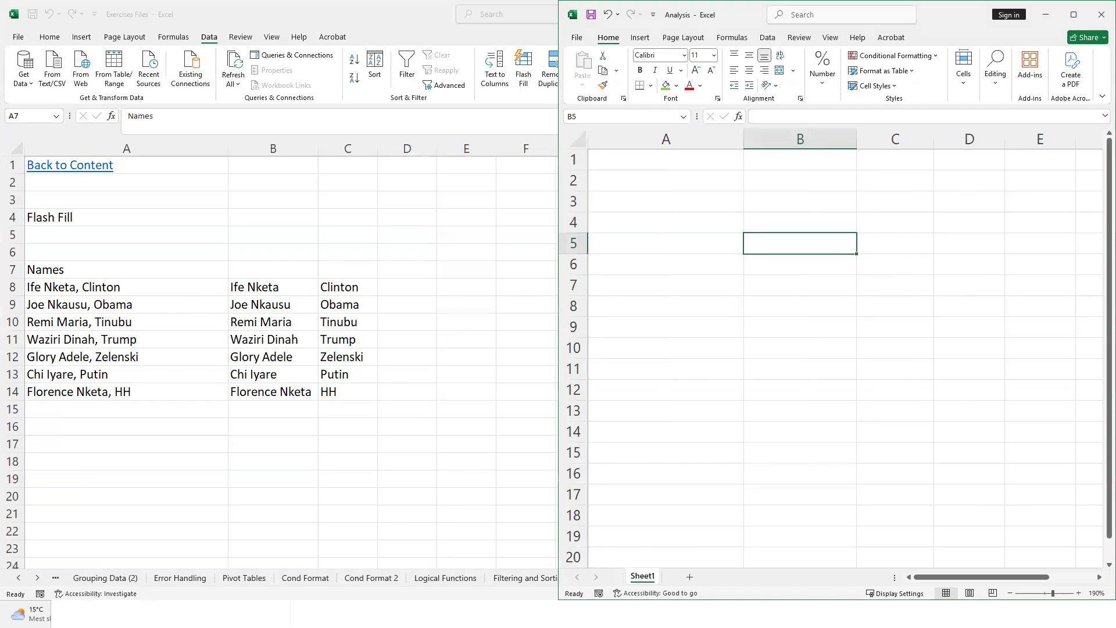
pyautogui.hotkey('alt', 'Tab')
pyautogui.click(358, 155)
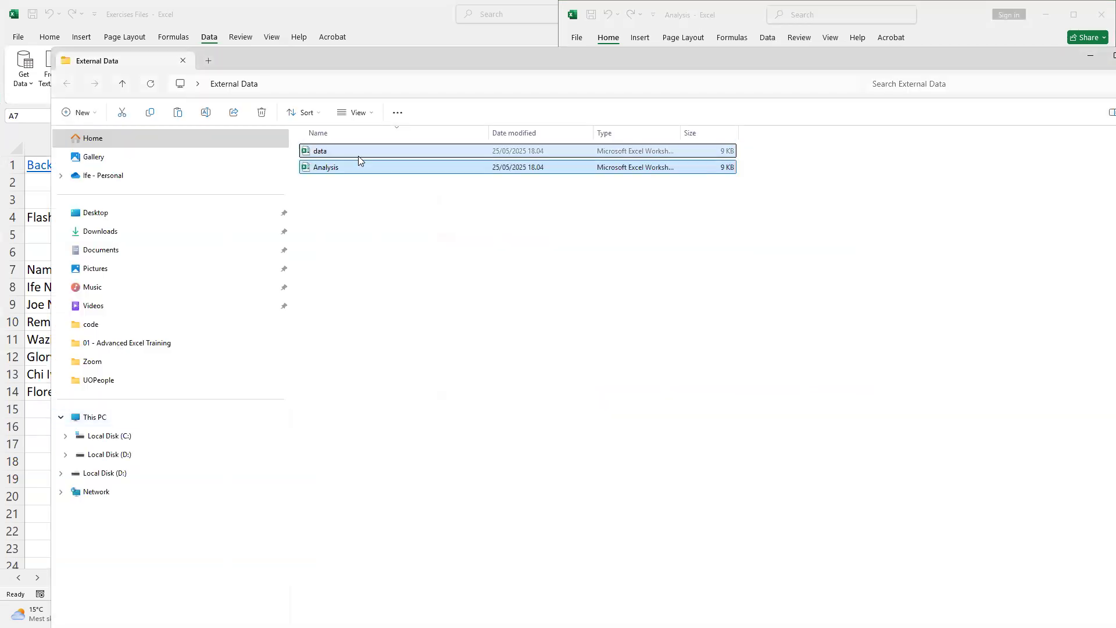
pyautogui.doubleClick(358, 156)
pyautogui.click(703, 255)
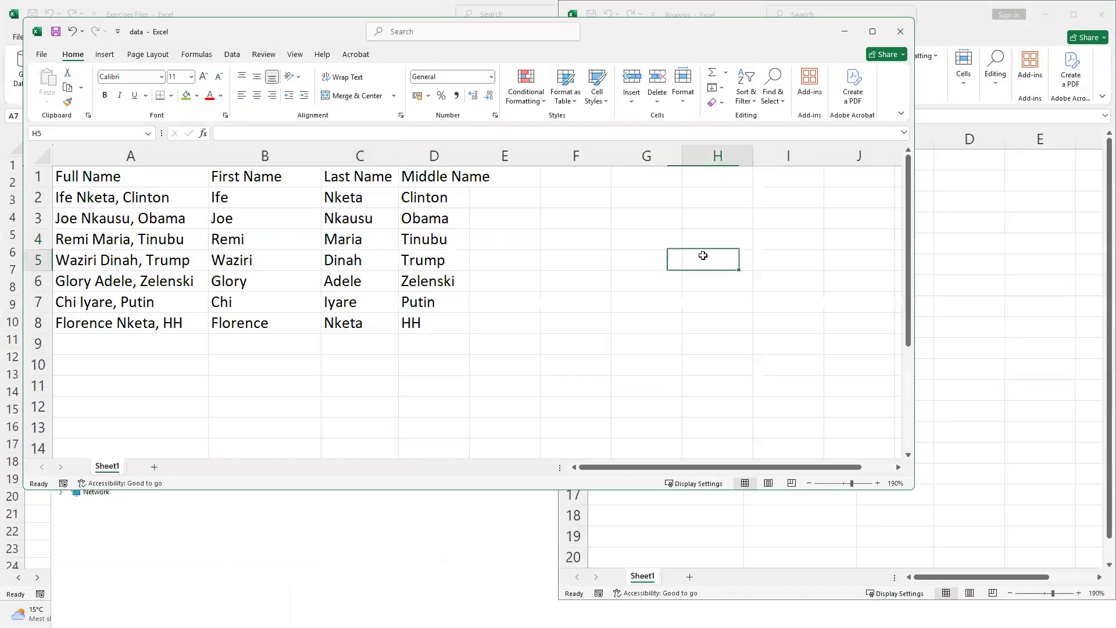
pyautogui.press('super+Left')
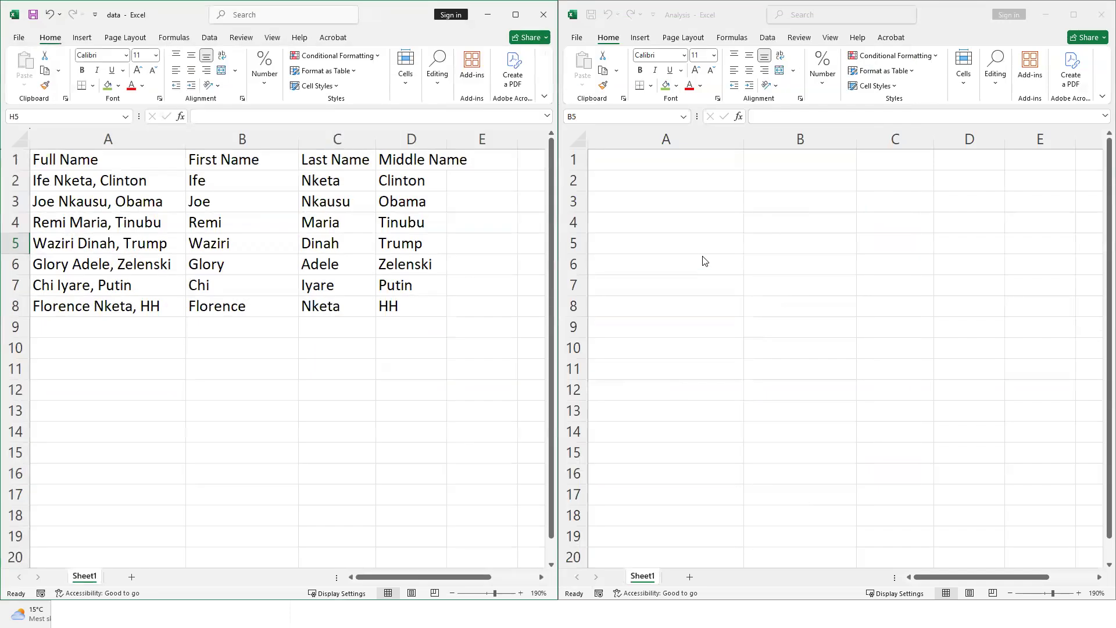
pyautogui.click(702, 256)
pyautogui.click(325, 230)
pyautogui.click(697, 241)
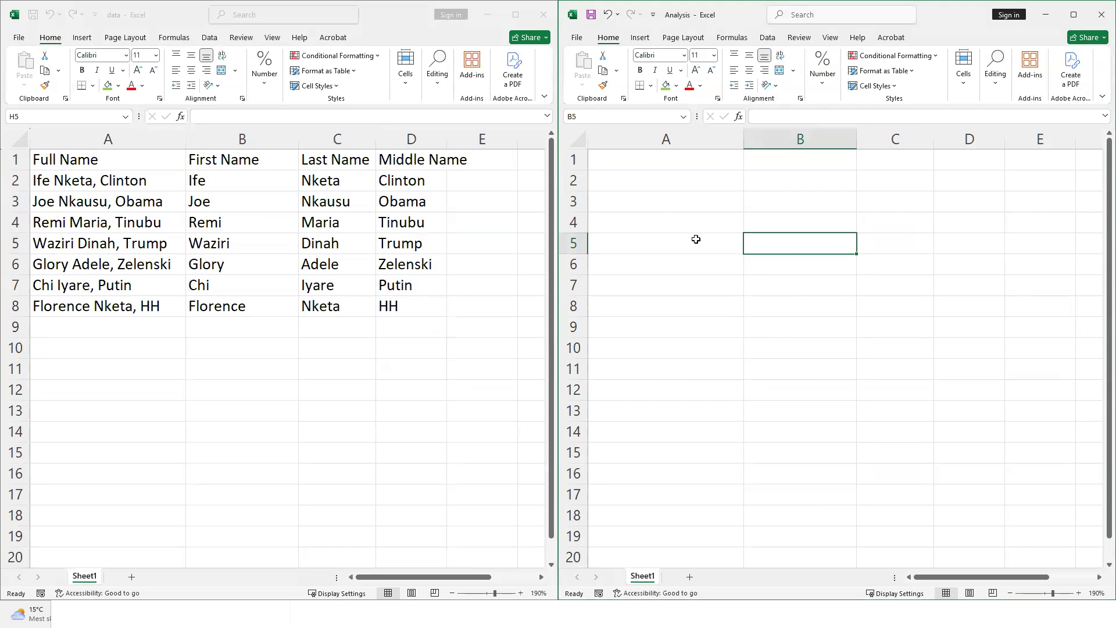
pyautogui.click(225, 245)
# Select the data workbook's name table, then bring up Get Data's source list in Analysis
pyautogui.moveTo(105, 160); pyautogui.dragTo(386, 308)
pyautogui.click(761, 169)
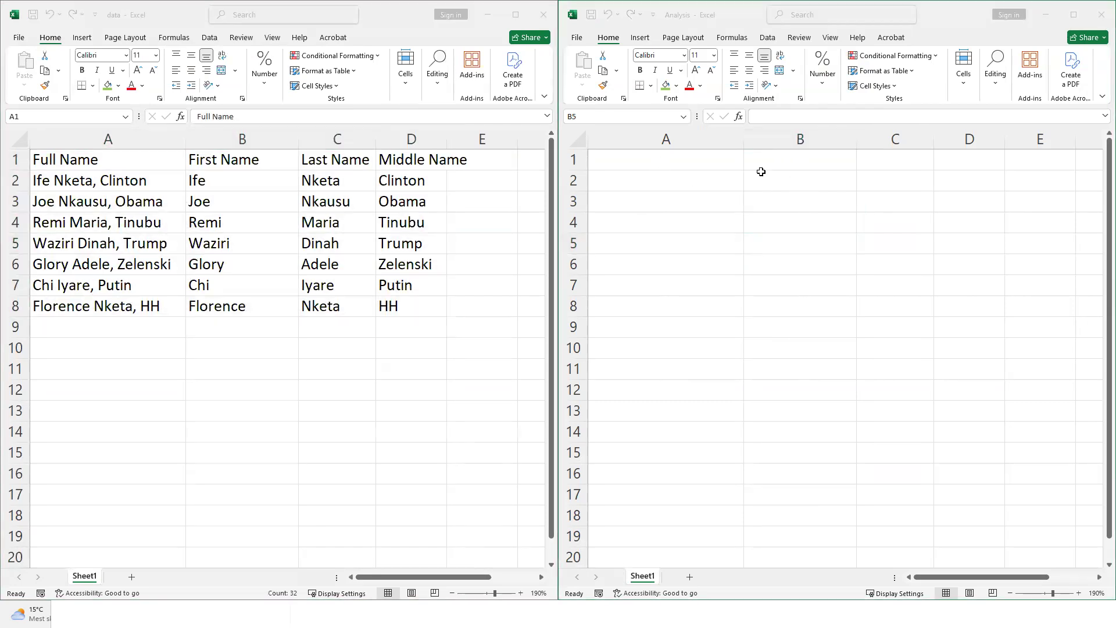
pyautogui.click(706, 268)
pyautogui.click(765, 37)
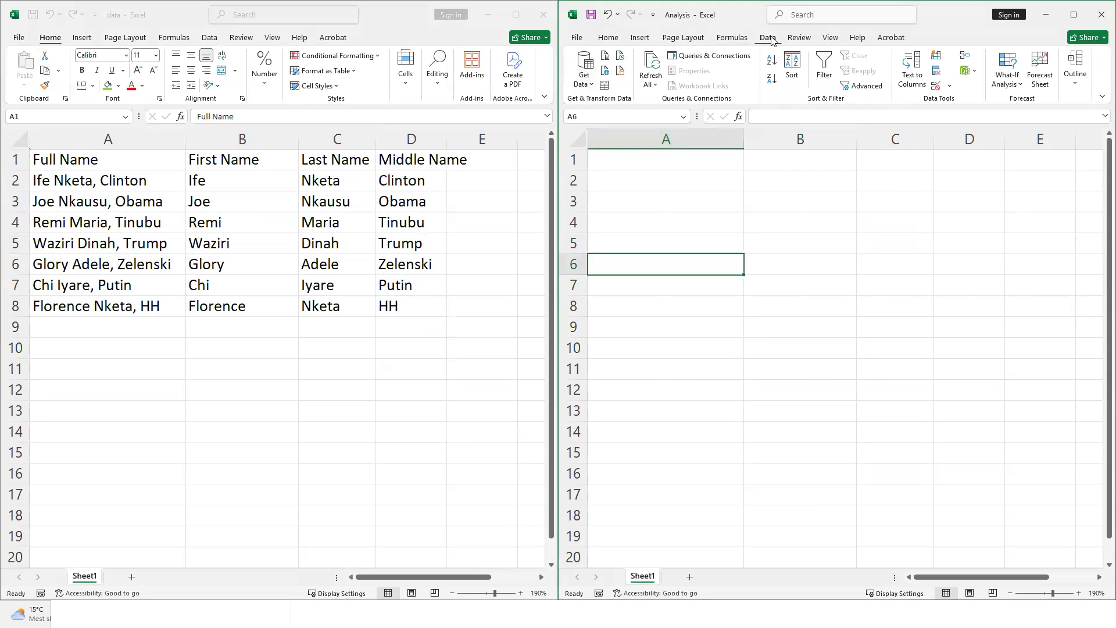
pyautogui.click(584, 75)
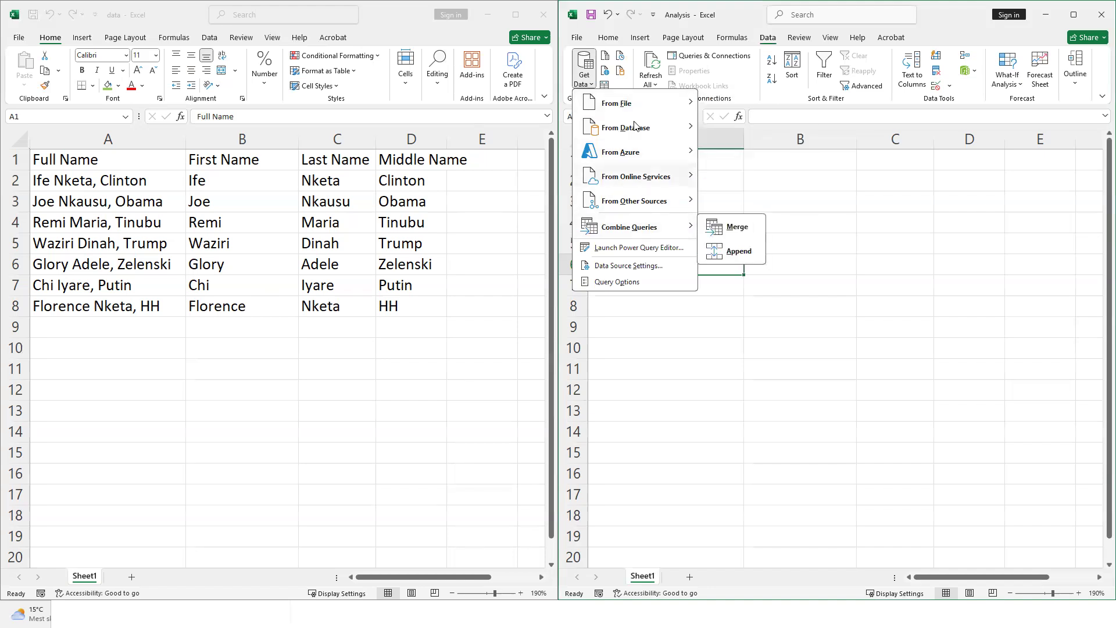
# Browse the Get Data submenus, then choose From File > From Excel Workbook
pyautogui.moveTo(640, 108)
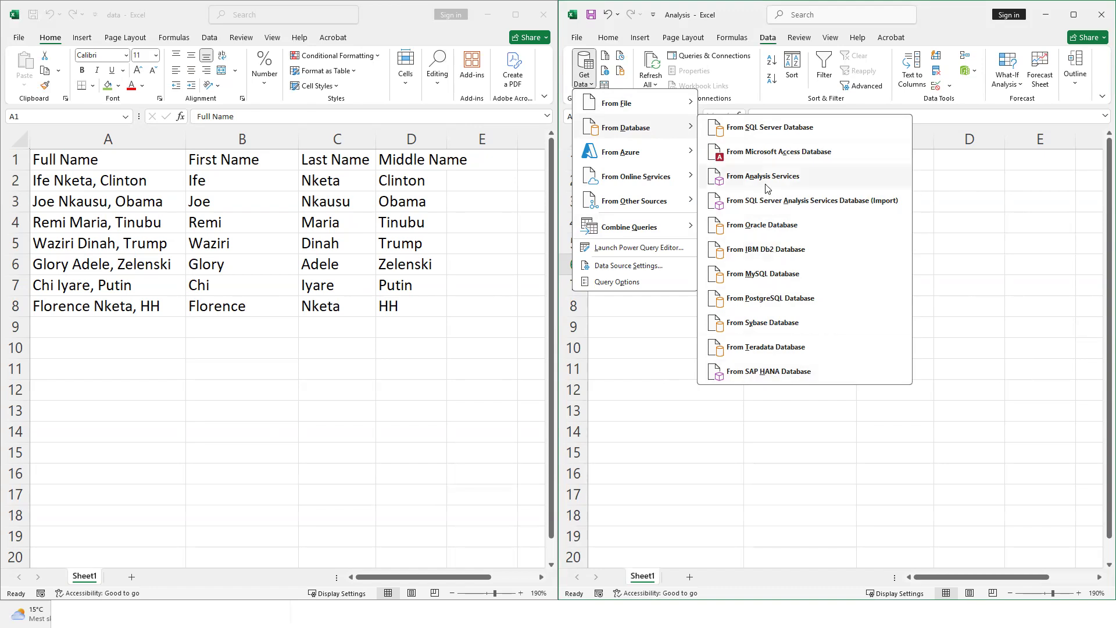
pyautogui.moveTo(659, 153)
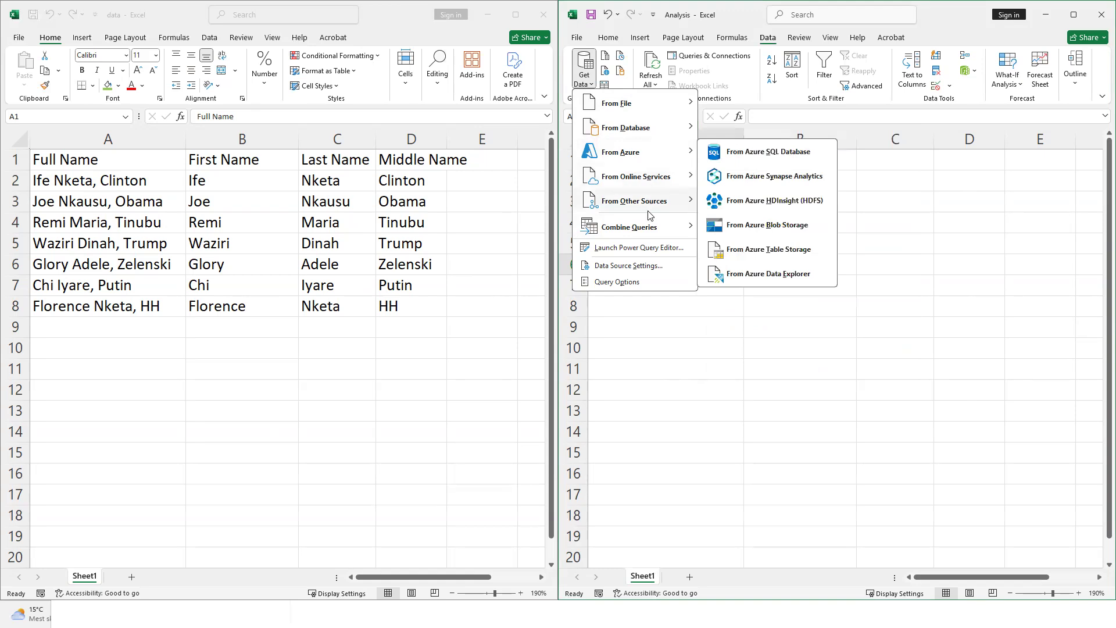
pyautogui.moveTo(663, 207)
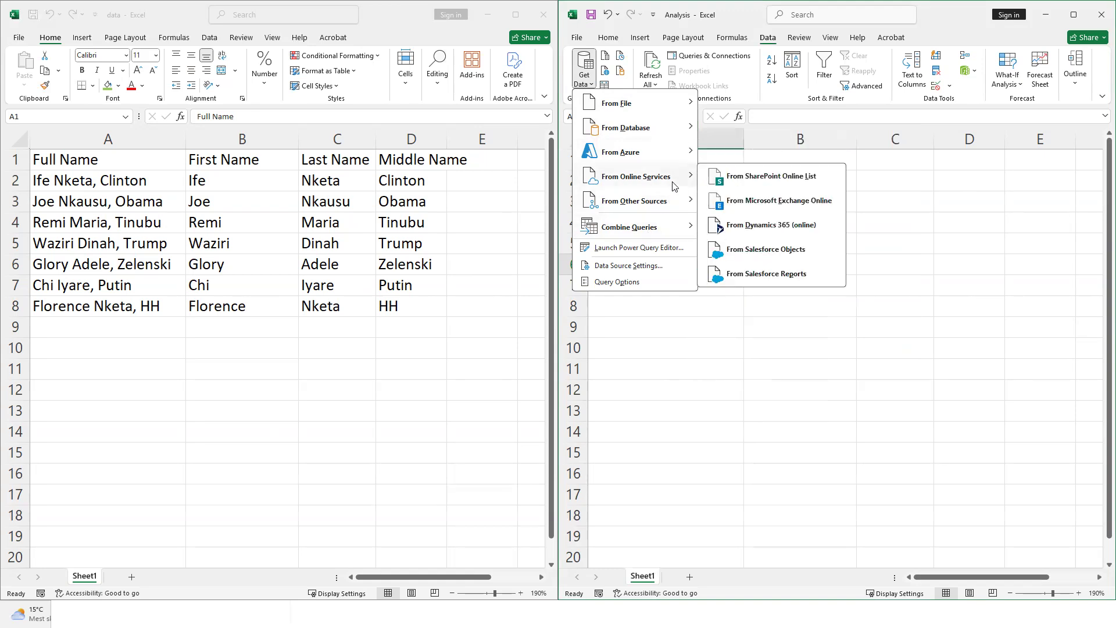
pyautogui.moveTo(664, 232)
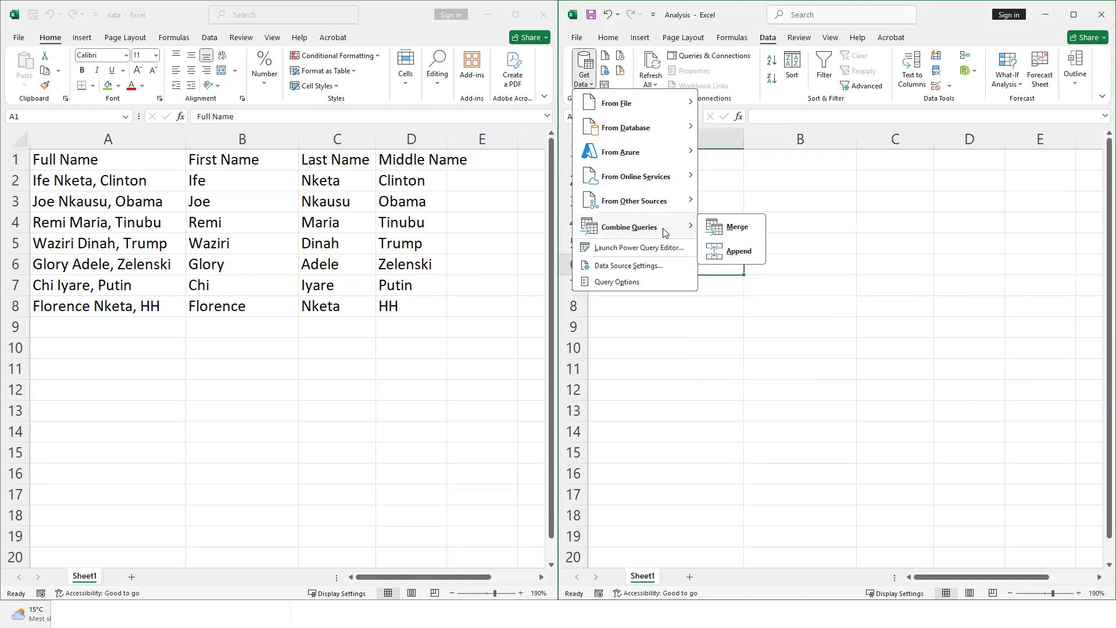
pyautogui.moveTo(674, 103)
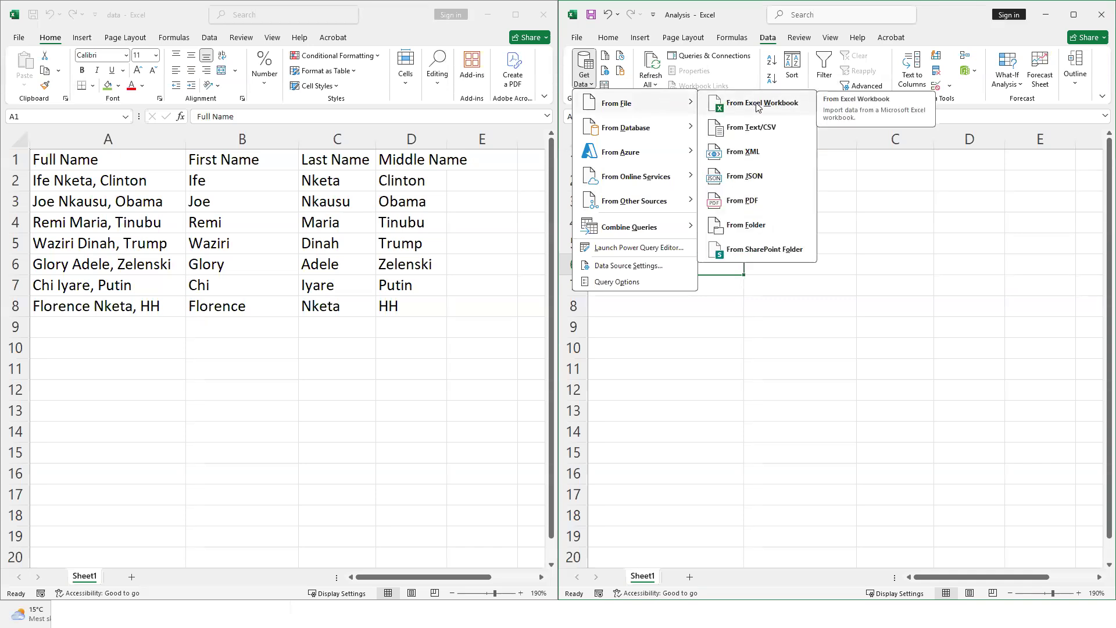
pyautogui.click(758, 107)
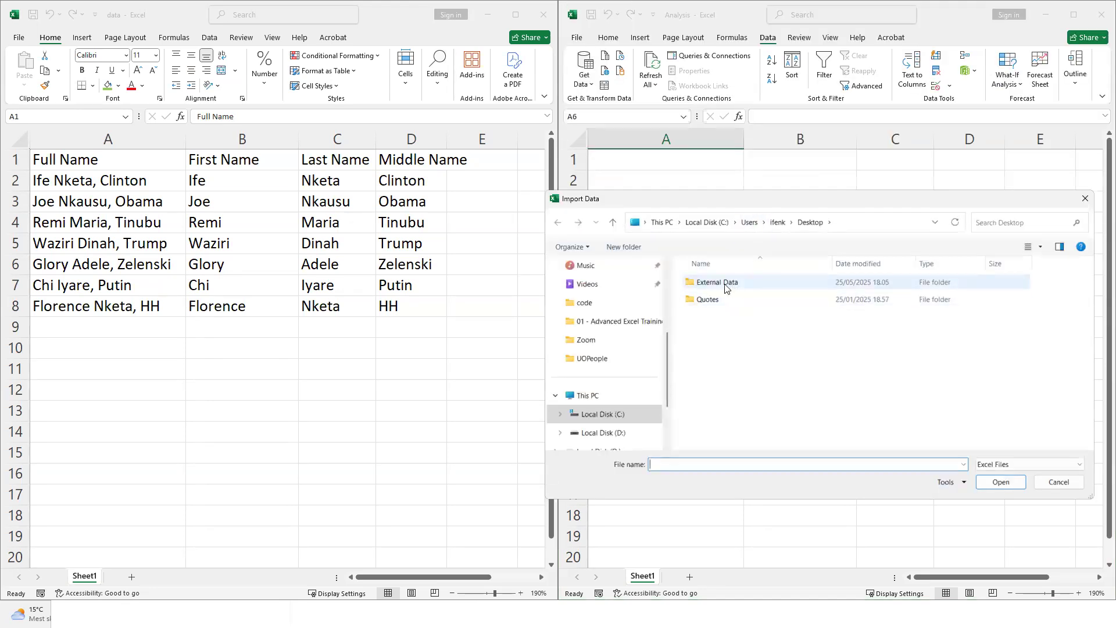
# Open the External Data folder and import the data workbook into the Navigator
pyautogui.doubleClick(733, 284)
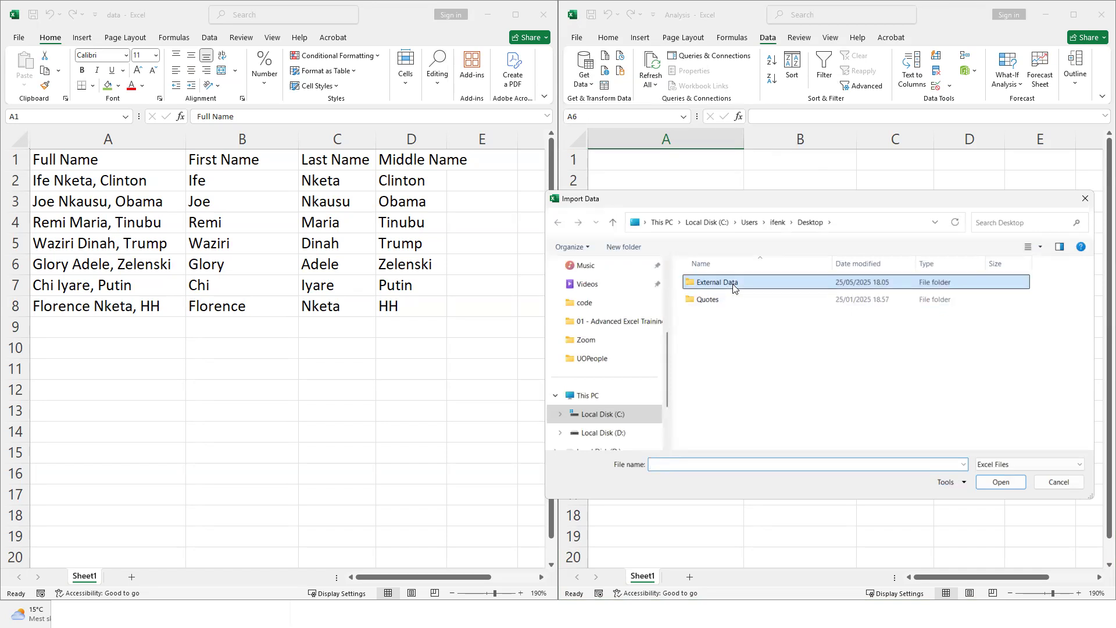
pyautogui.click(730, 308)
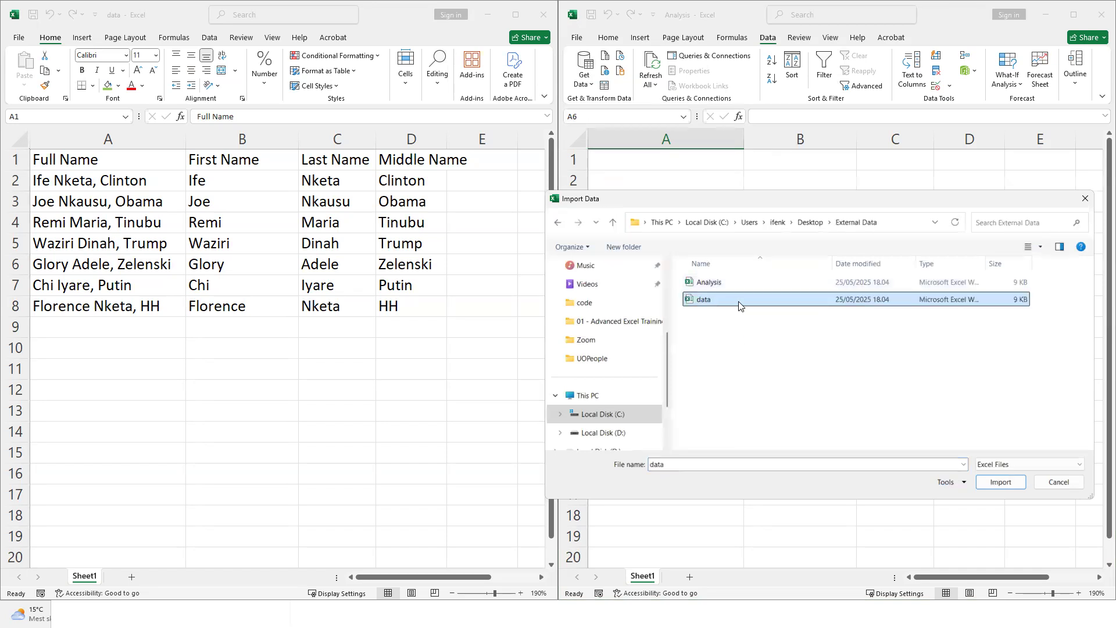
pyautogui.click(1000, 482)
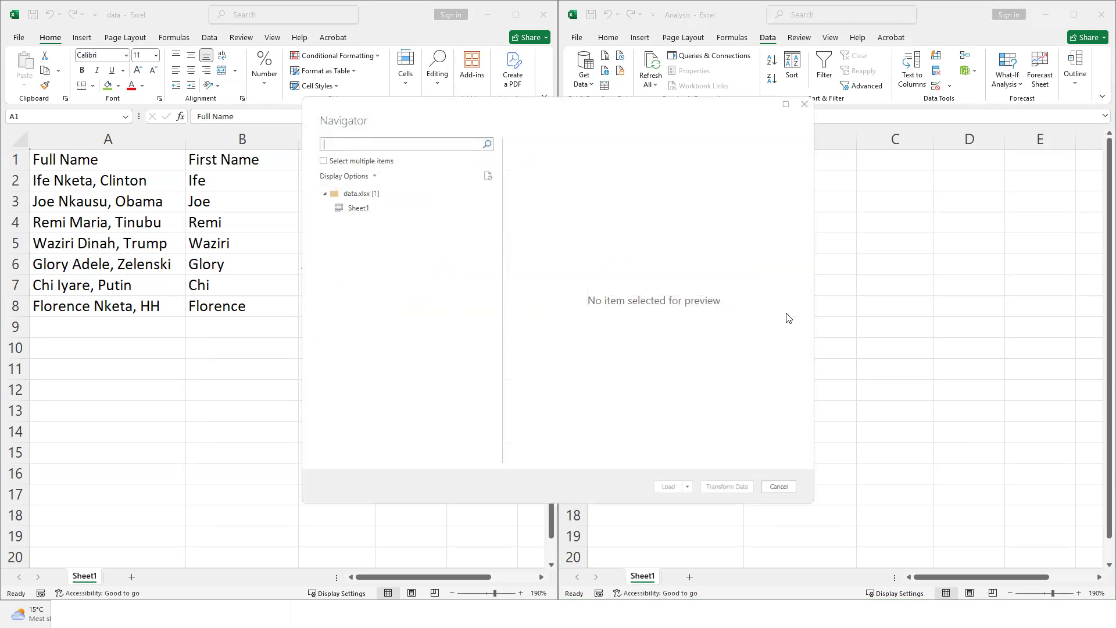
# Preview Sheet1 in the Navigator and load it into Analysis as a query table
pyautogui.moveTo(539, 97); pyautogui.dragTo(594, 152)
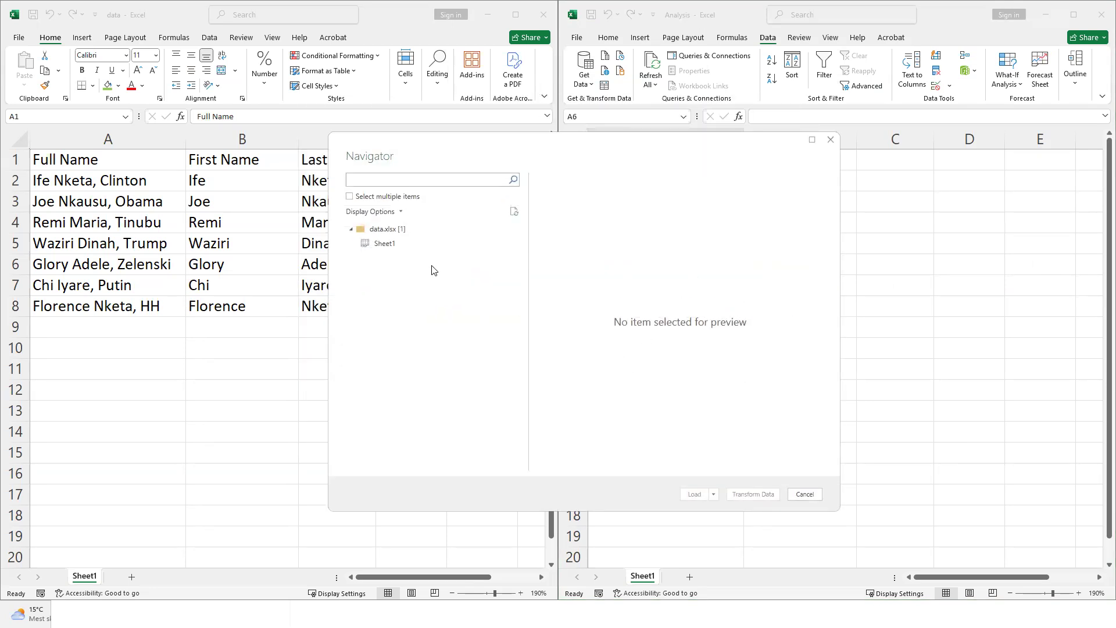
pyautogui.moveTo(385, 231); pyautogui.dragTo(395, 234)
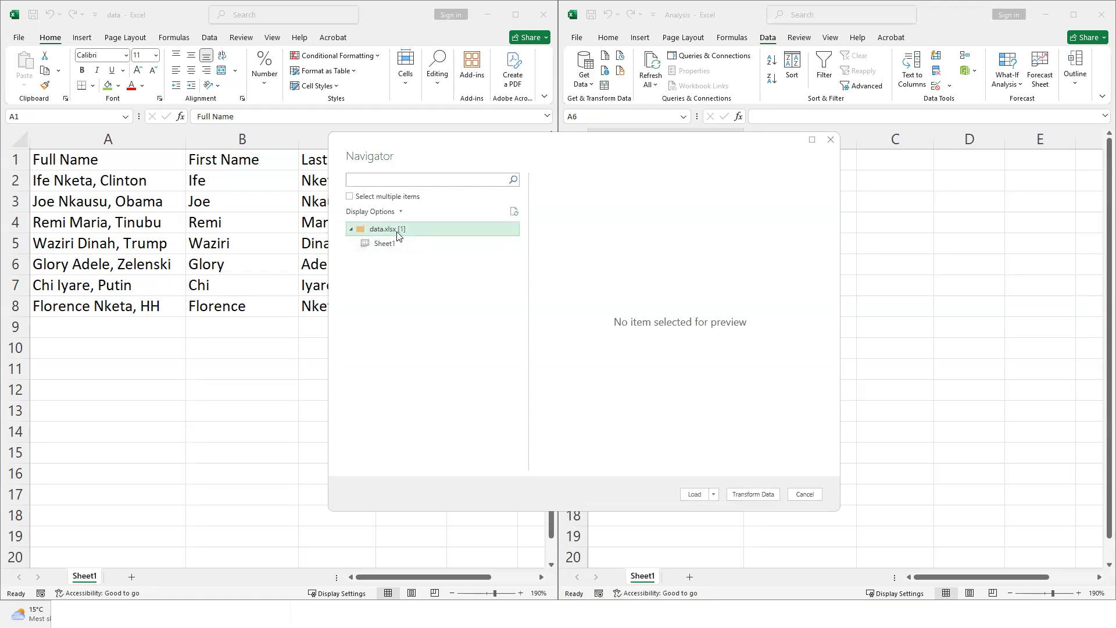
pyautogui.click(398, 247)
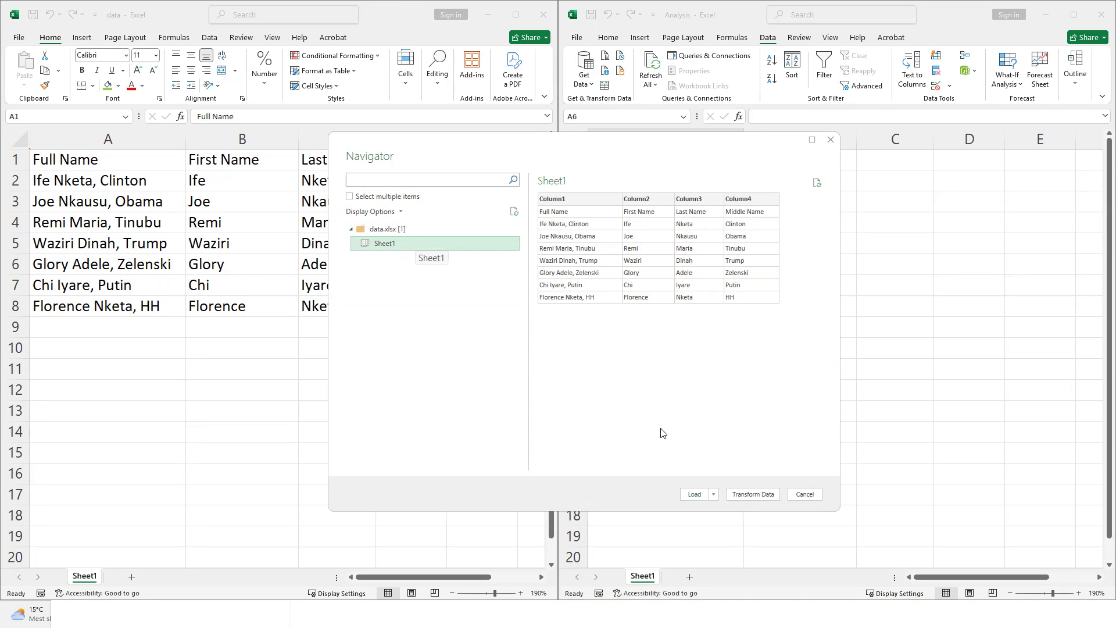
pyautogui.click(689, 495)
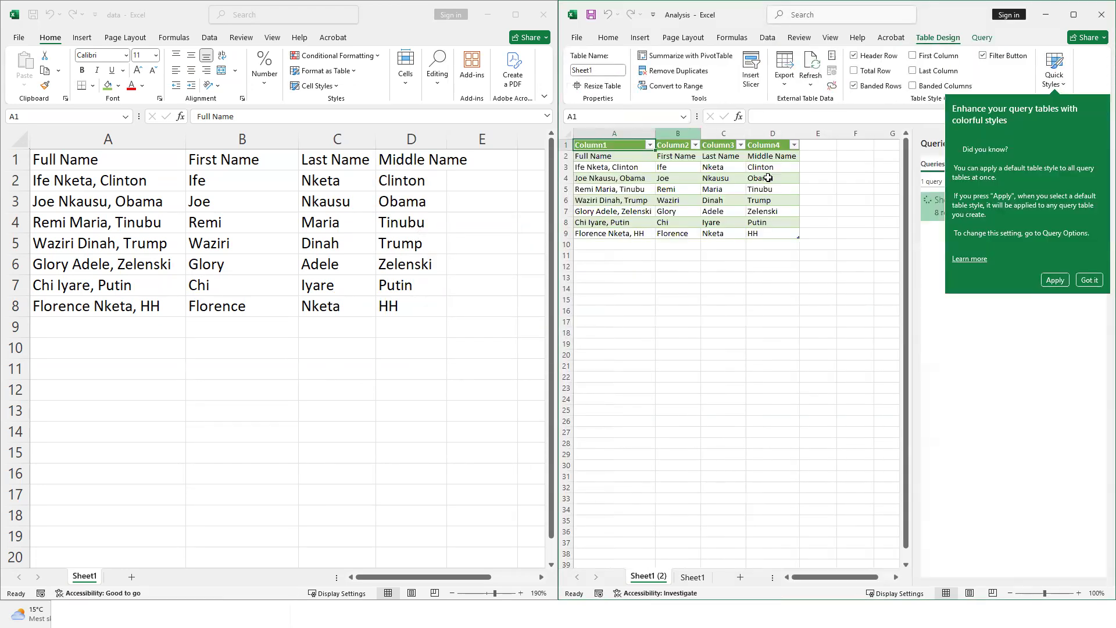
# Dismiss the table styles tip, close the queries list, and inspect the imported name rows
pyautogui.click(1076, 280)
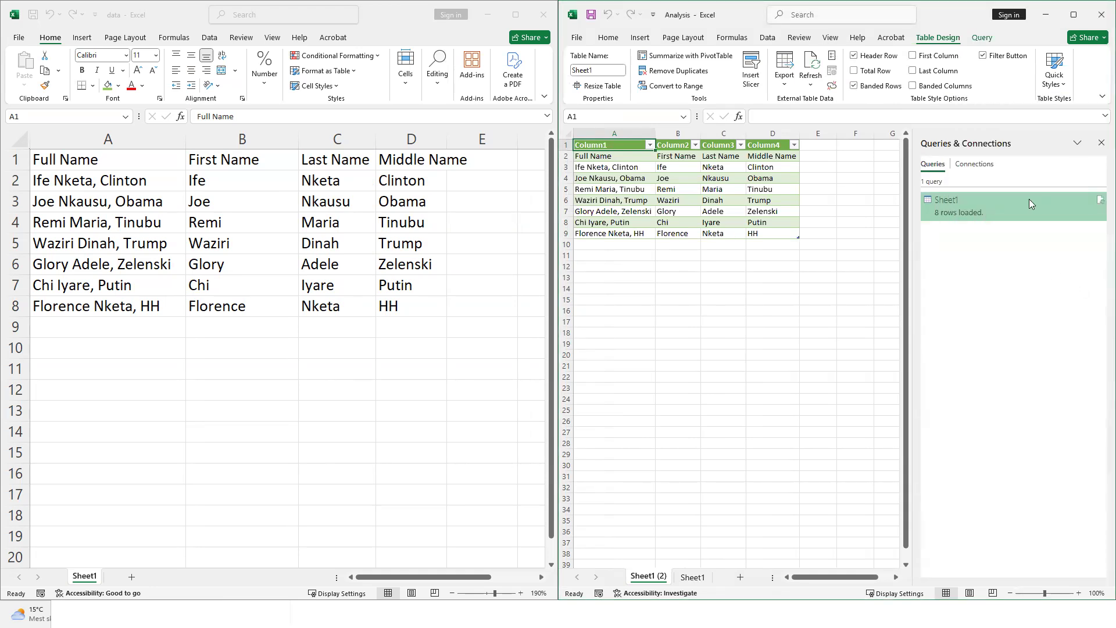
pyautogui.click(1101, 143)
pyautogui.scroll(3, 652, 190)
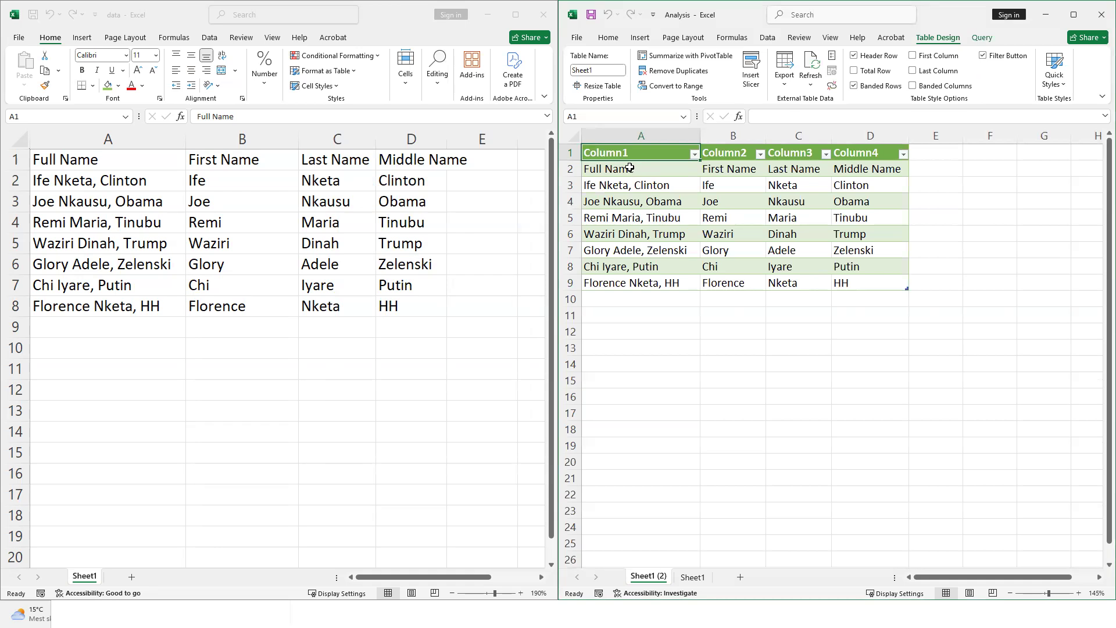
pyautogui.click(571, 151)
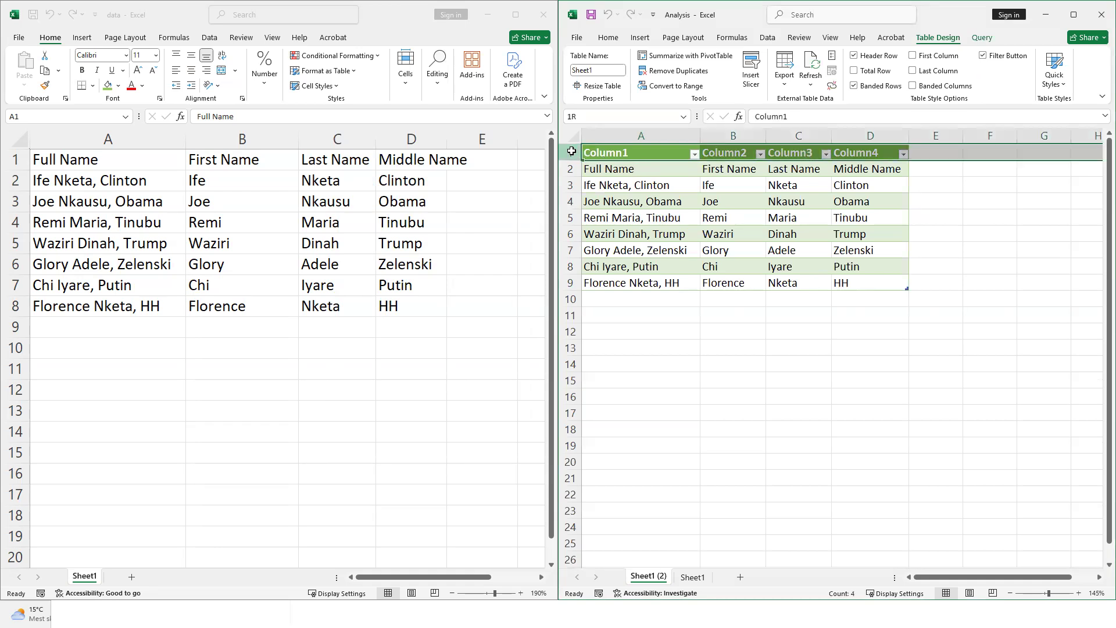
pyautogui.click(639, 202)
pyautogui.moveTo(617, 171); pyautogui.dragTo(868, 172)
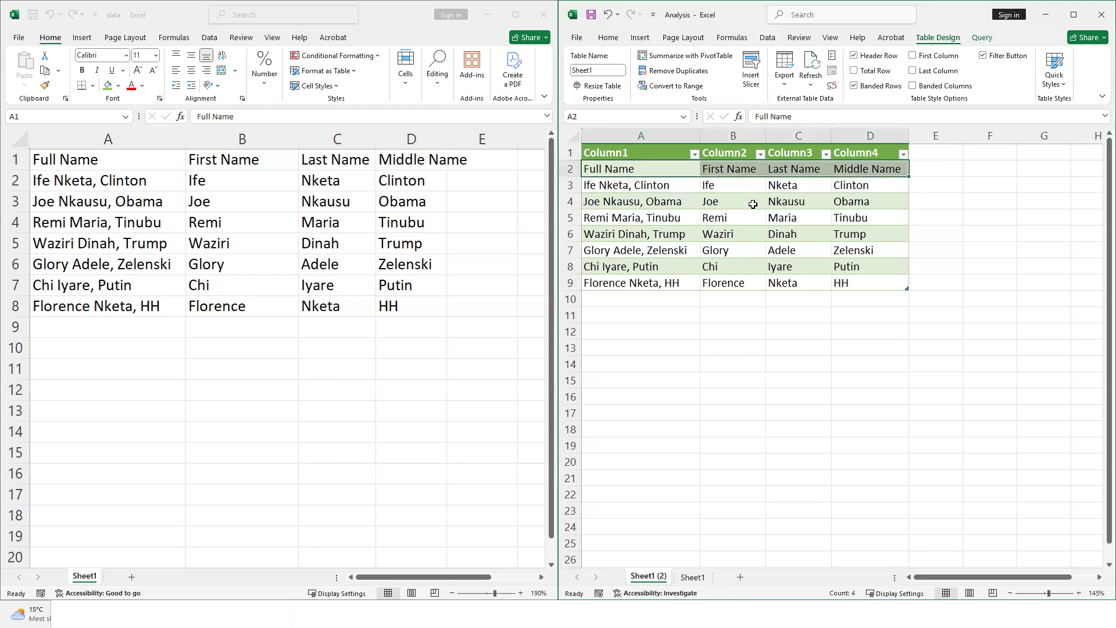
pyautogui.click(752, 230)
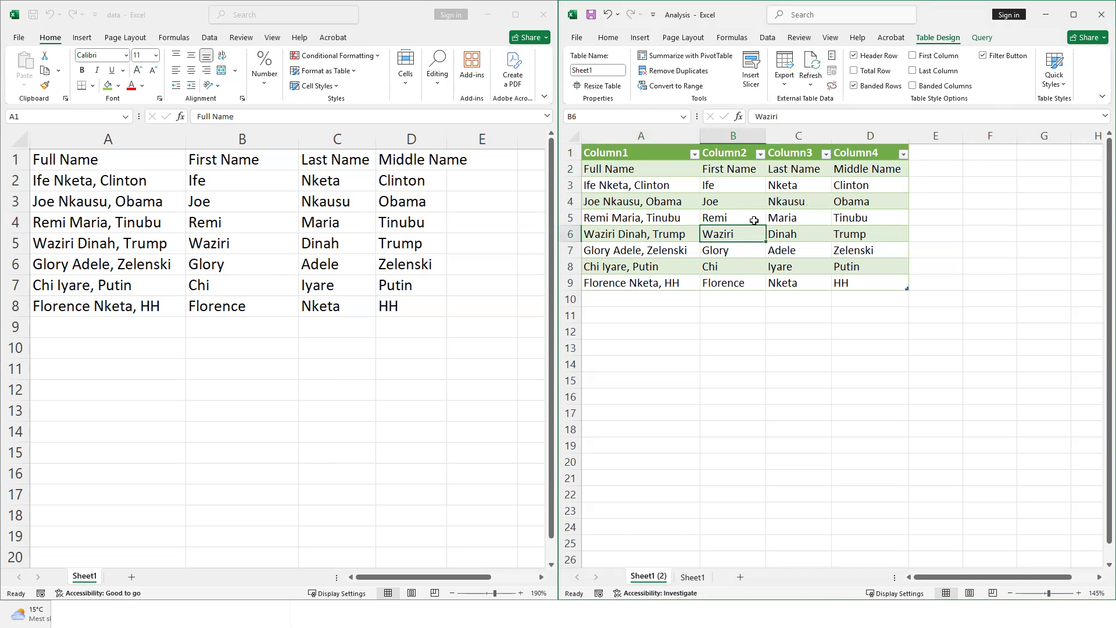
pyautogui.click(714, 197)
pyautogui.click(616, 154)
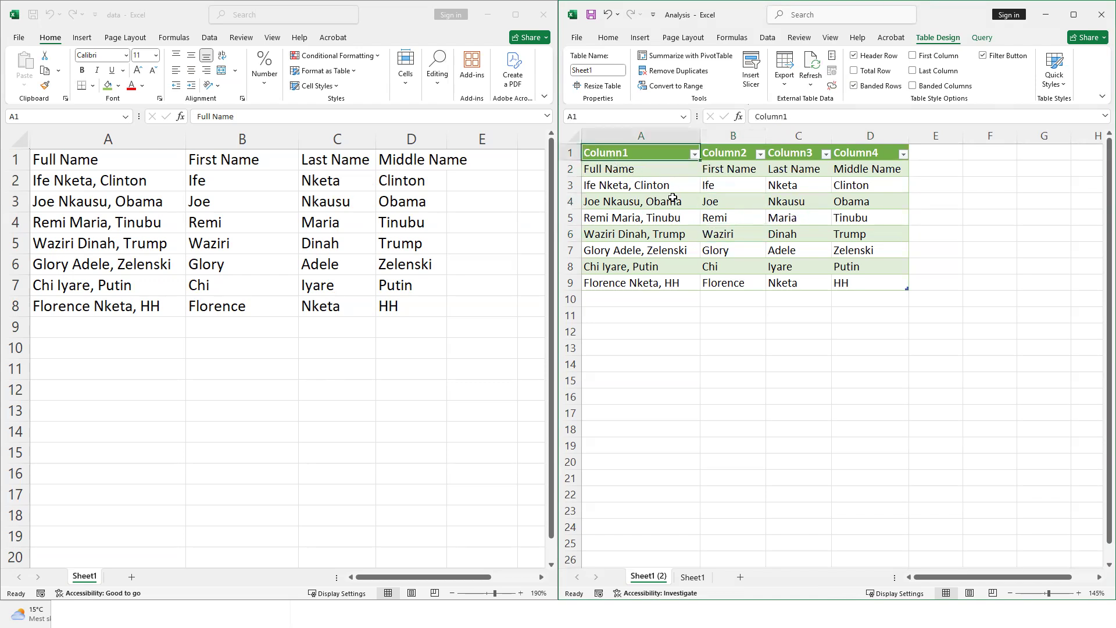
# Maximize the Analysis workbook and open Queries & Connections, showing Sheet1 with 8 rows loaded
pyautogui.doubleClick(734, 19)
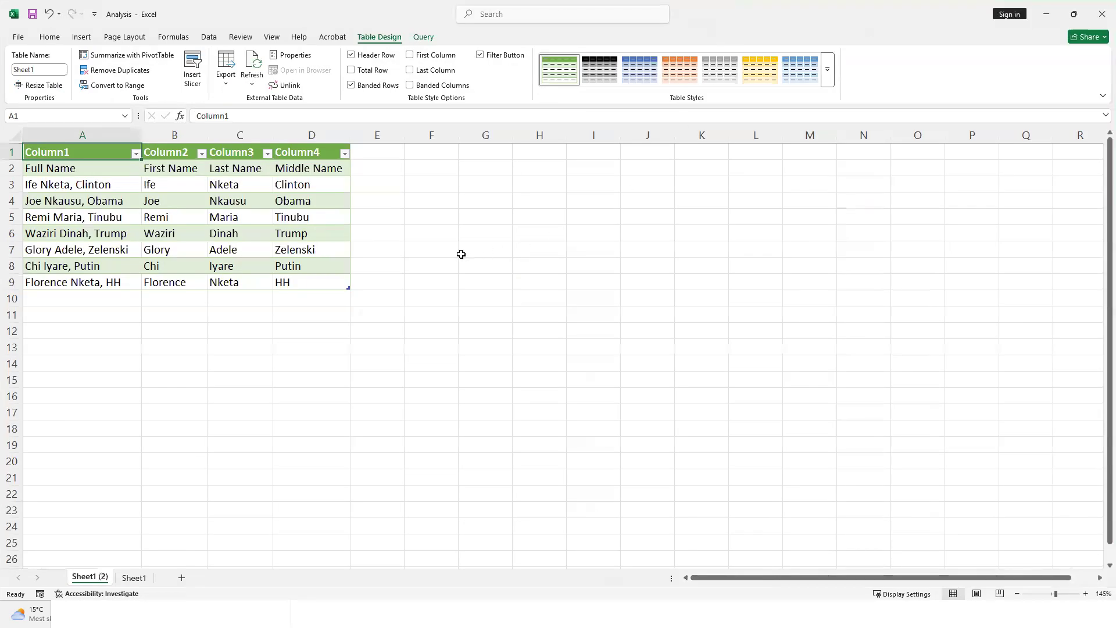
pyautogui.click(279, 212)
pyautogui.scroll(2, 241, 236)
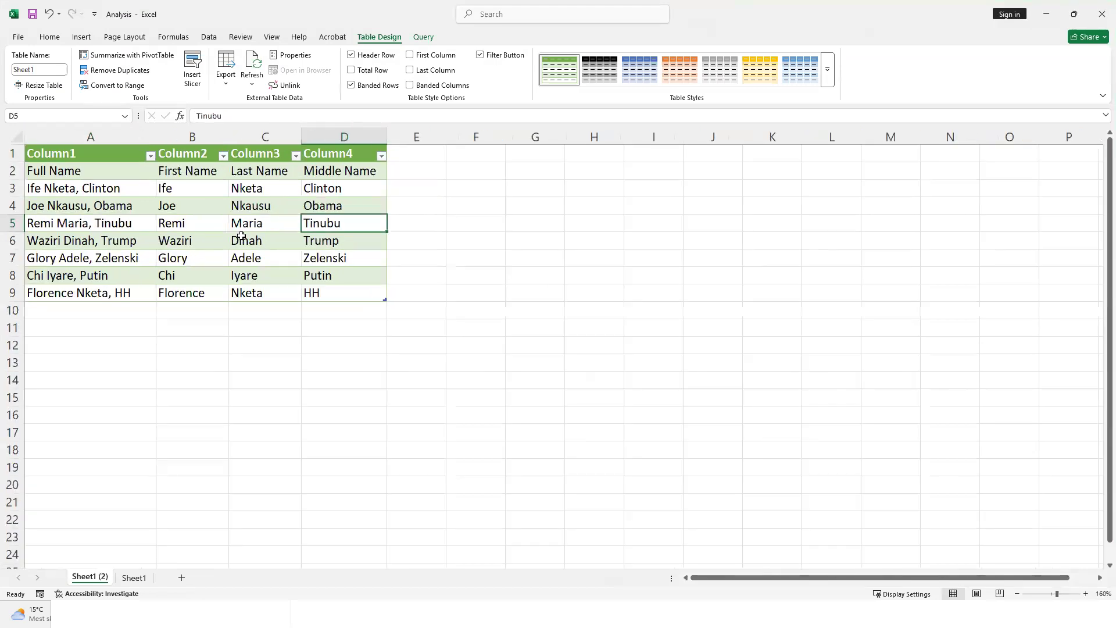
pyautogui.scroll(1, 241, 236)
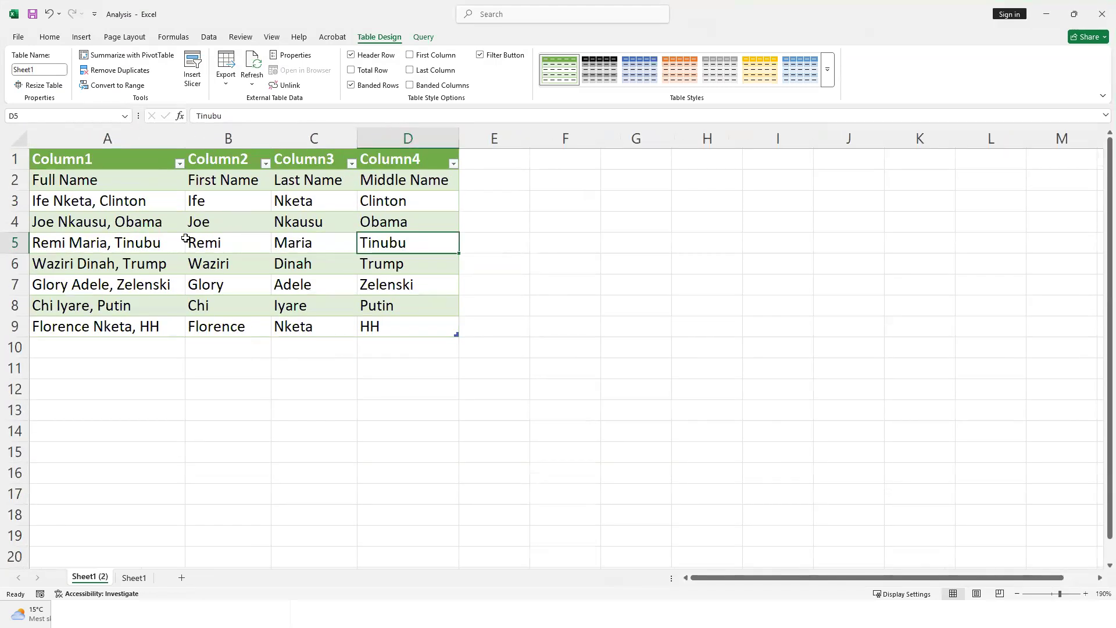
pyautogui.click(191, 242)
pyautogui.click(209, 37)
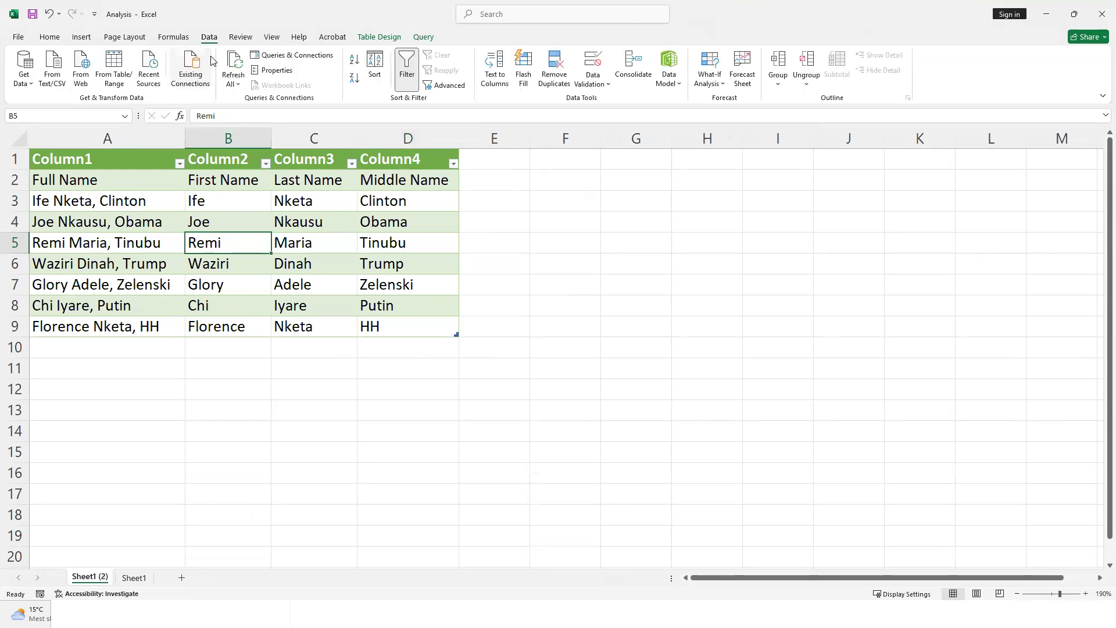
pyautogui.click(308, 56)
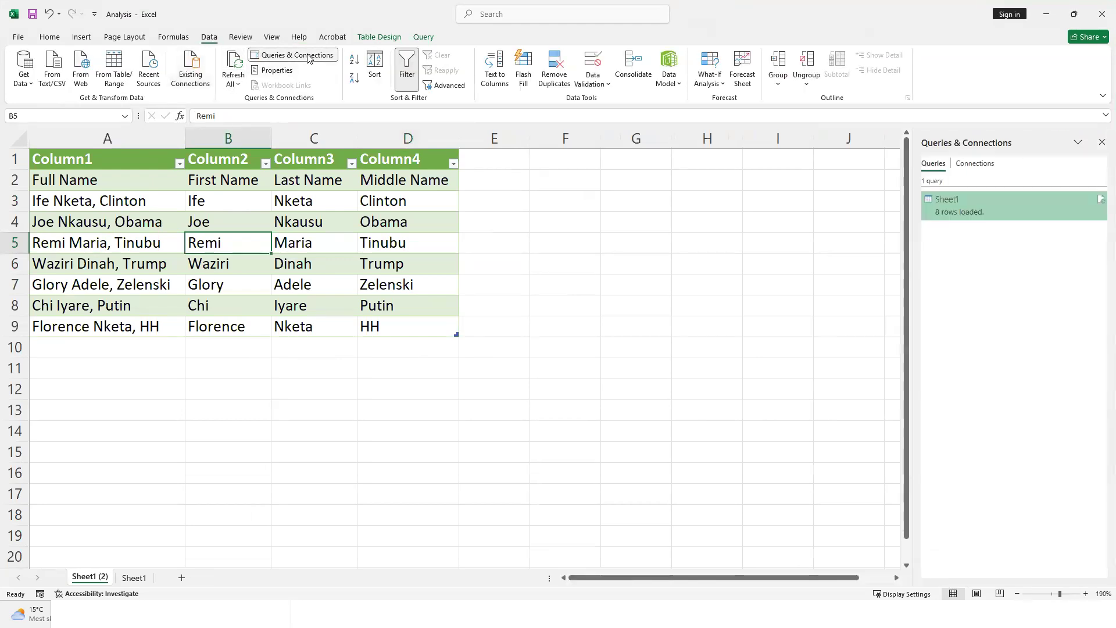
pyautogui.moveTo(969, 208)
# Edit the Sheet1 query in Power Query, use the first row as headers, and Close & Load
pyautogui.rightClick(996, 202)
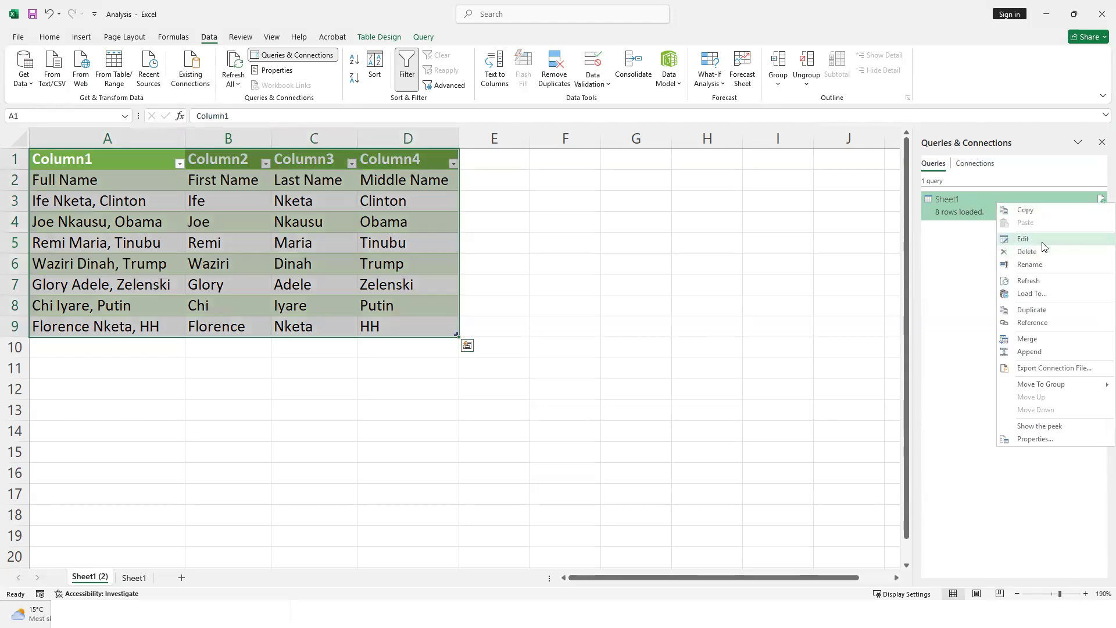
pyautogui.click(1023, 238)
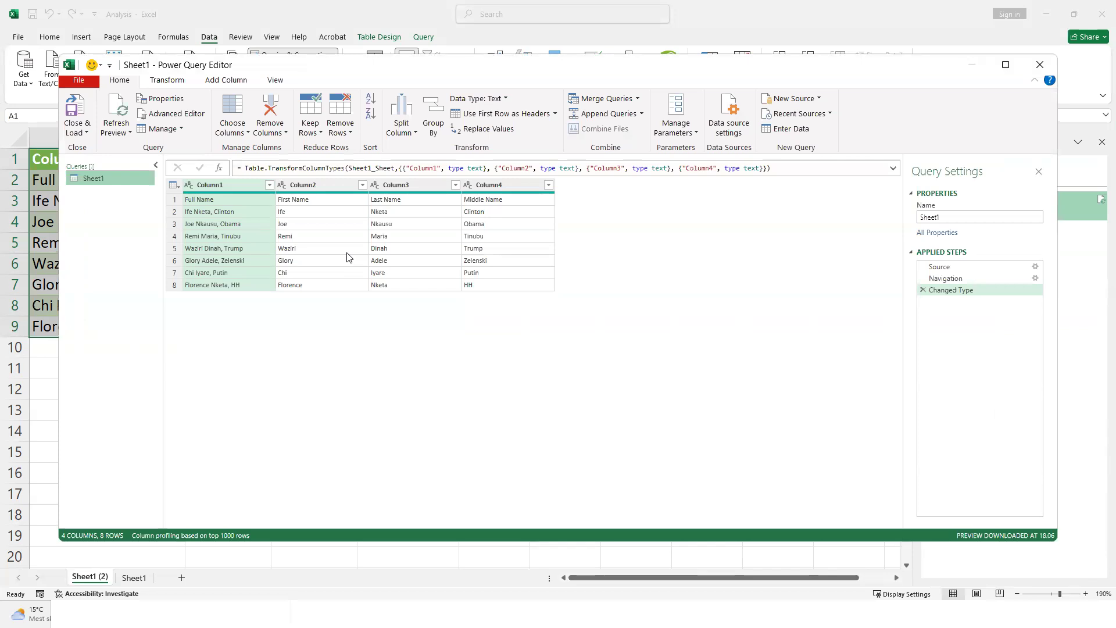
pyautogui.click(554, 115)
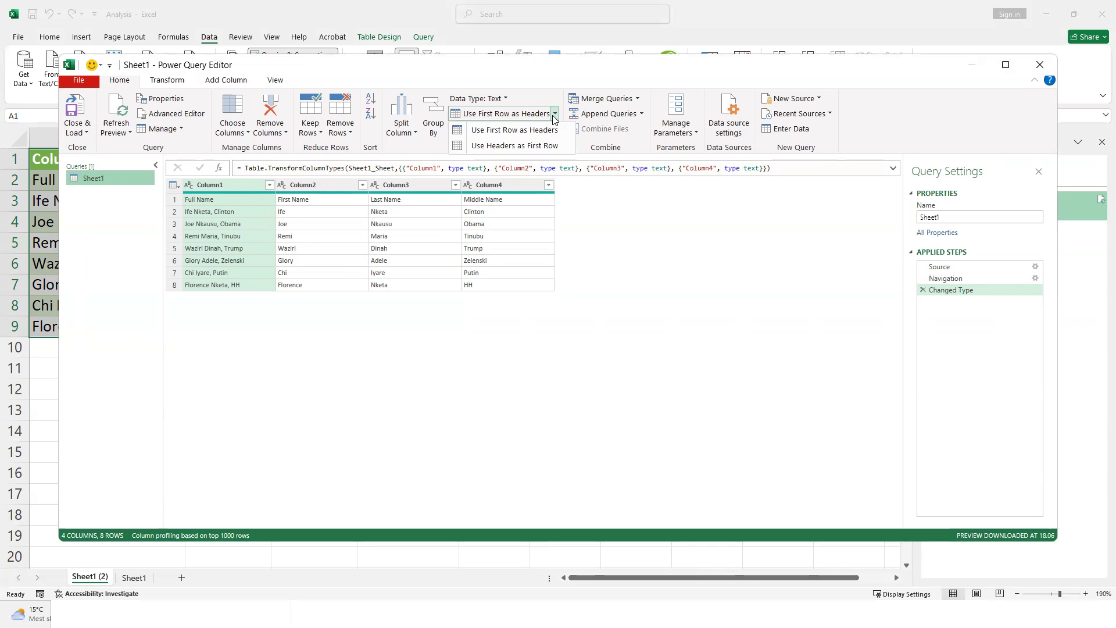
pyautogui.click(544, 130)
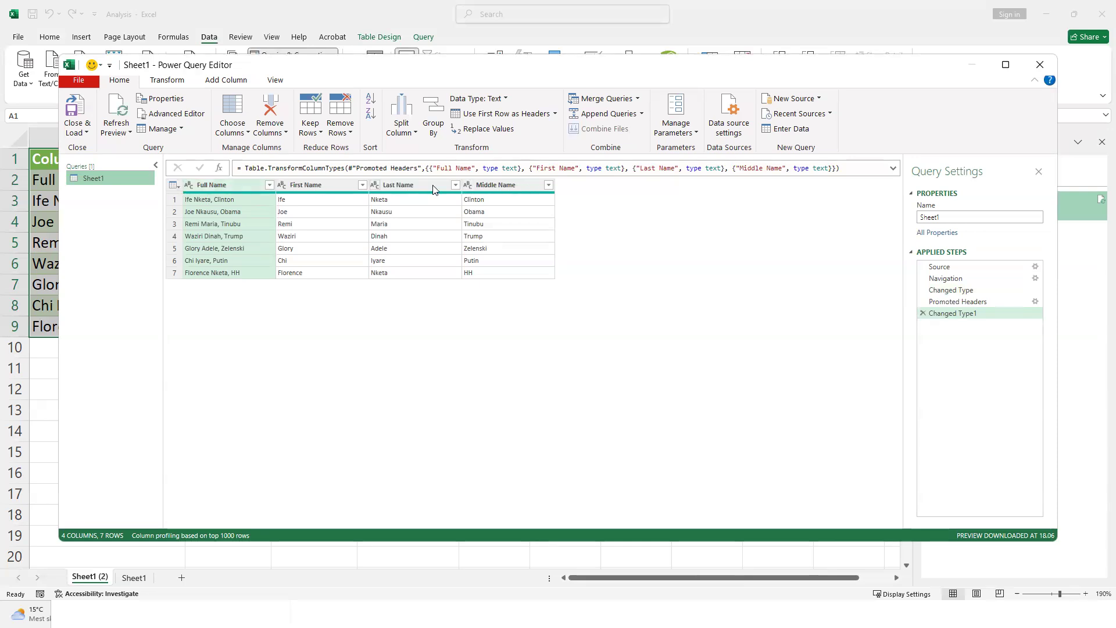
pyautogui.click(78, 108)
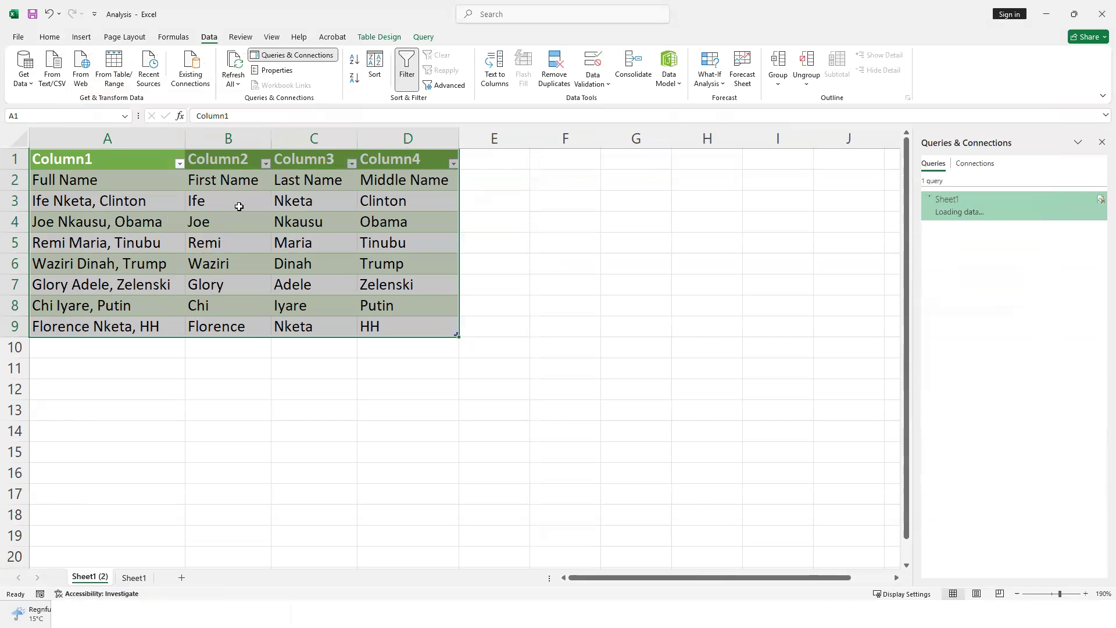
# Compare the reloaded Analysis table's Full Name to Middle Name headers with the data workbook
pyautogui.click(185, 201)
pyautogui.moveTo(104, 159); pyautogui.dragTo(408, 158)
pyautogui.click(381, 234)
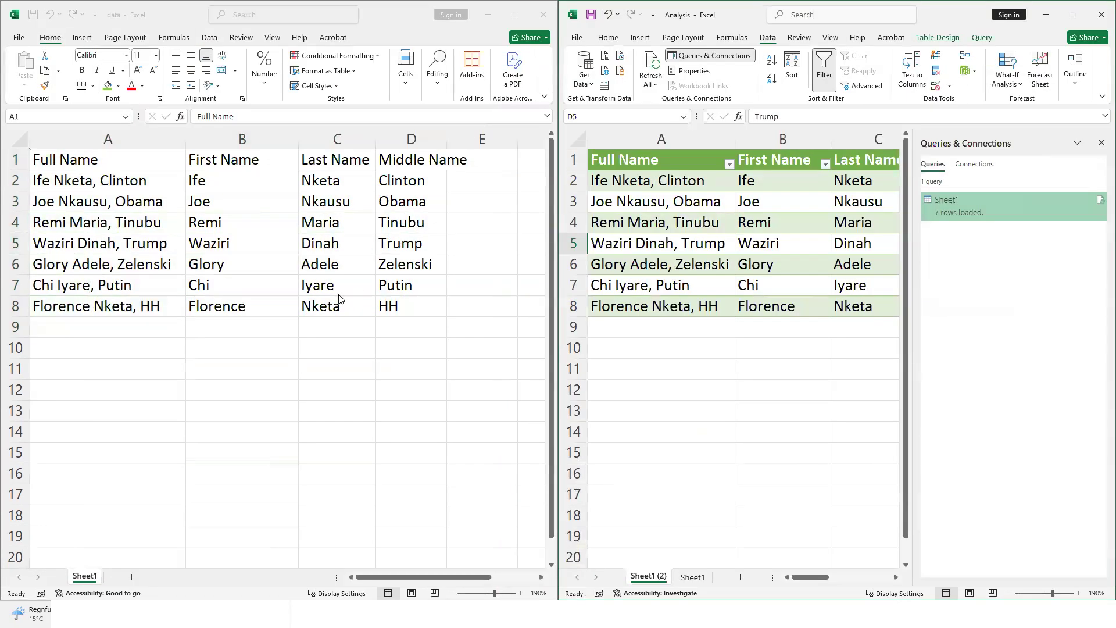
pyautogui.click(220, 243)
pyautogui.hotkey('ctrl', 'a')
pyautogui.click(174, 219)
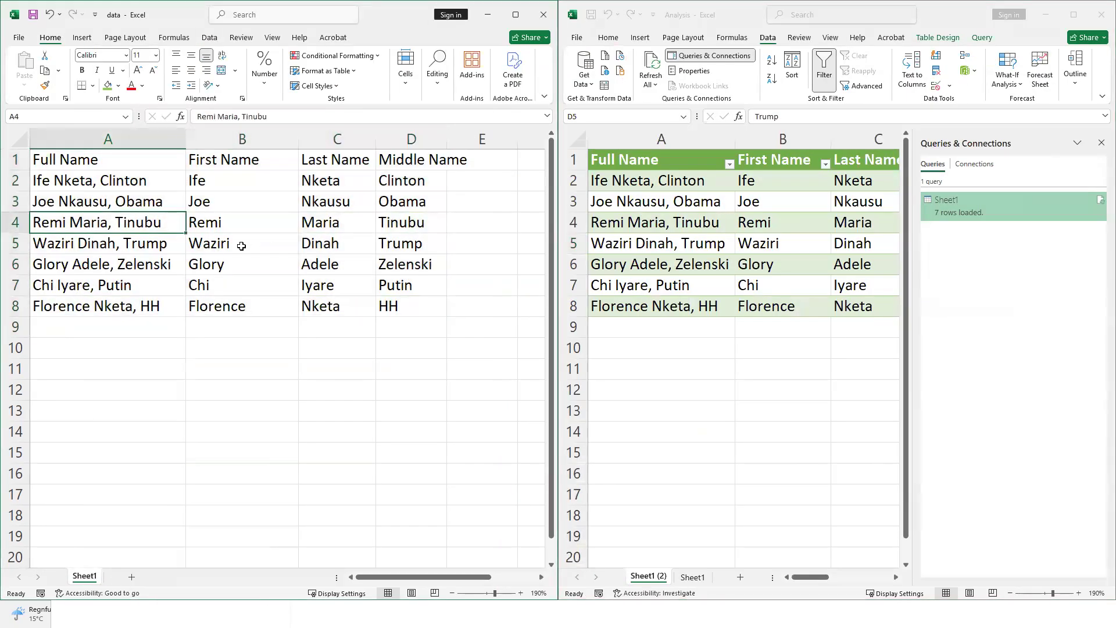
# Close the Queries & Connections list, compare both tables, and select empty cell A9
pyautogui.click(1100, 143)
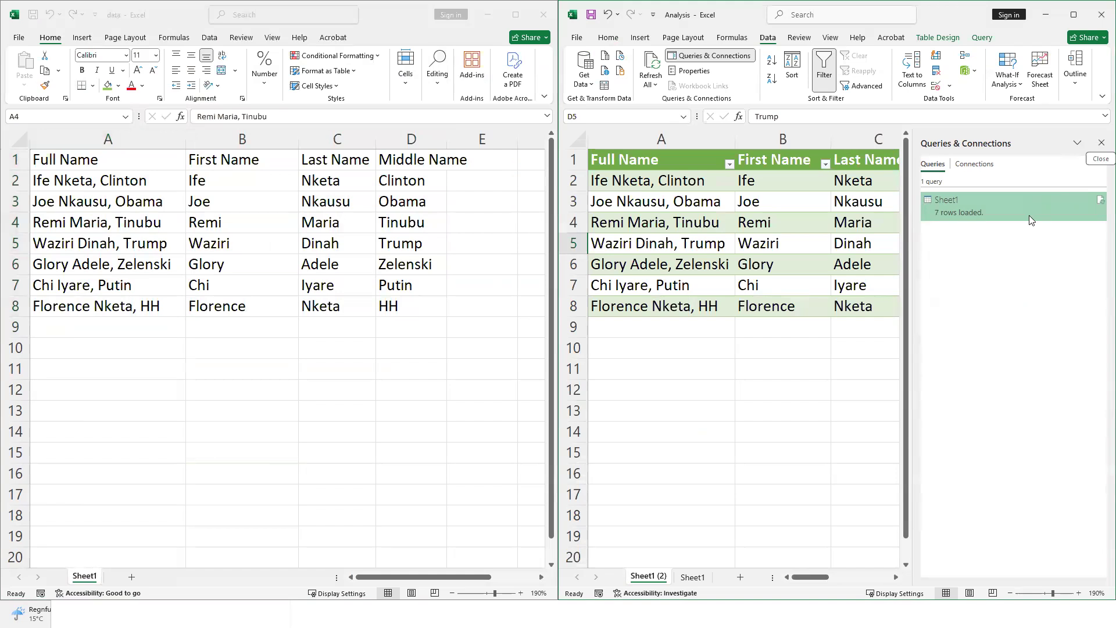
pyautogui.click(1100, 143)
pyautogui.click(180, 208)
pyautogui.click(689, 227)
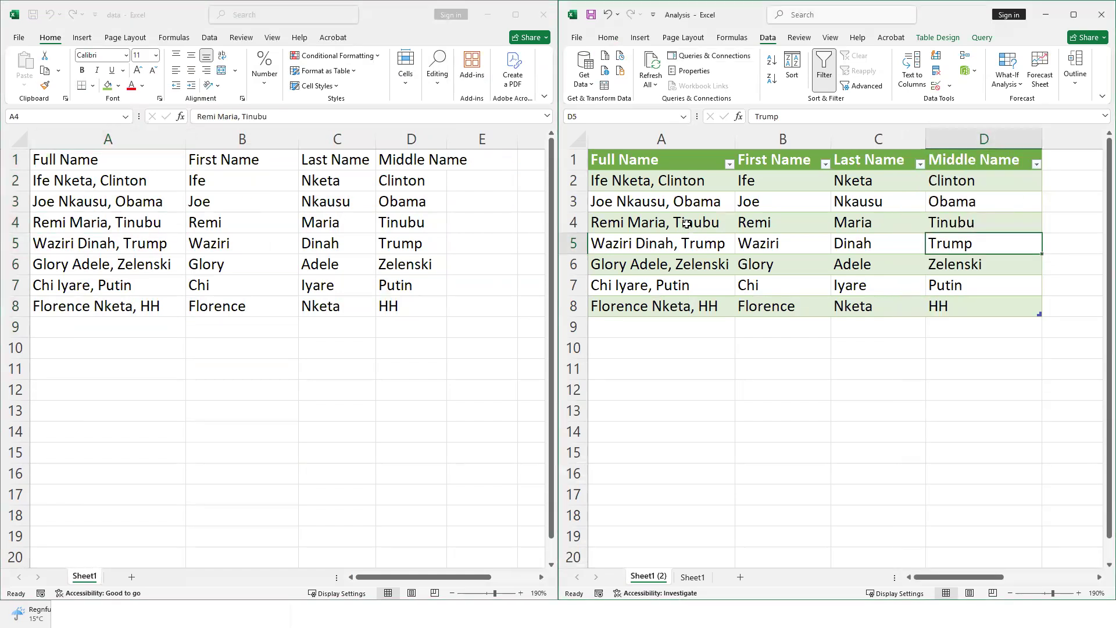
pyautogui.click(686, 224)
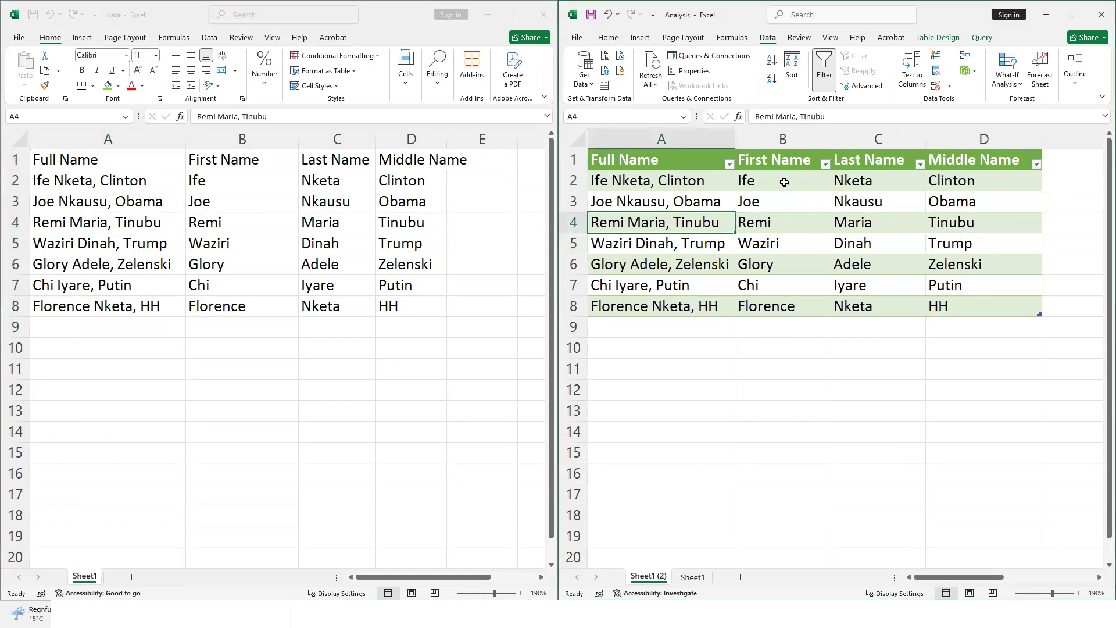
pyautogui.moveTo(672, 162); pyautogui.dragTo(1006, 301)
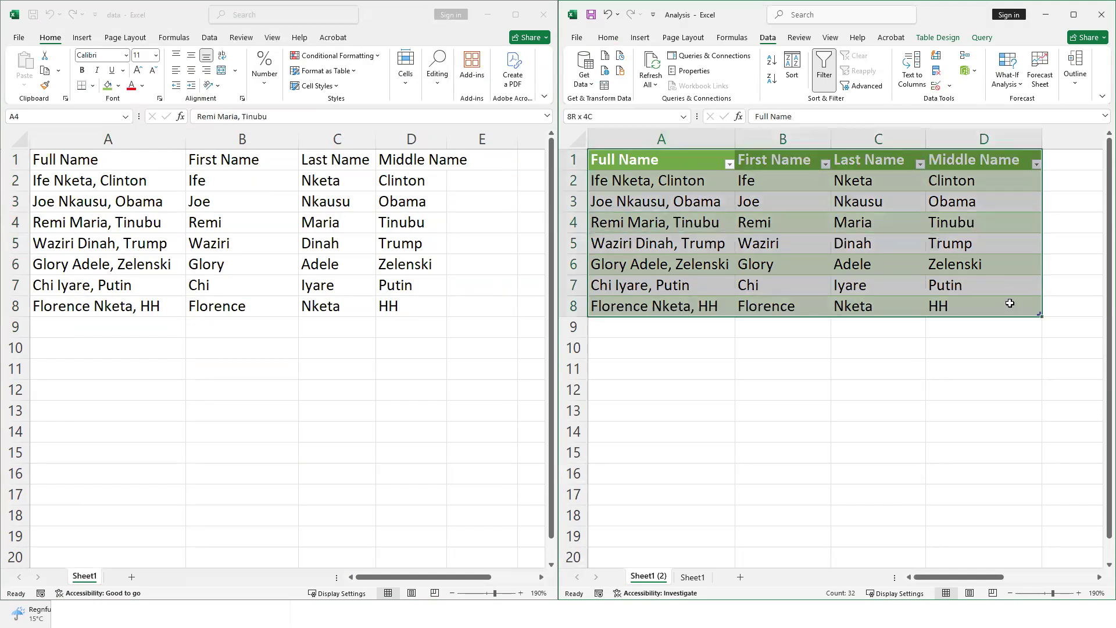
pyautogui.click(956, 282)
pyautogui.moveTo(80, 162); pyautogui.dragTo(395, 313)
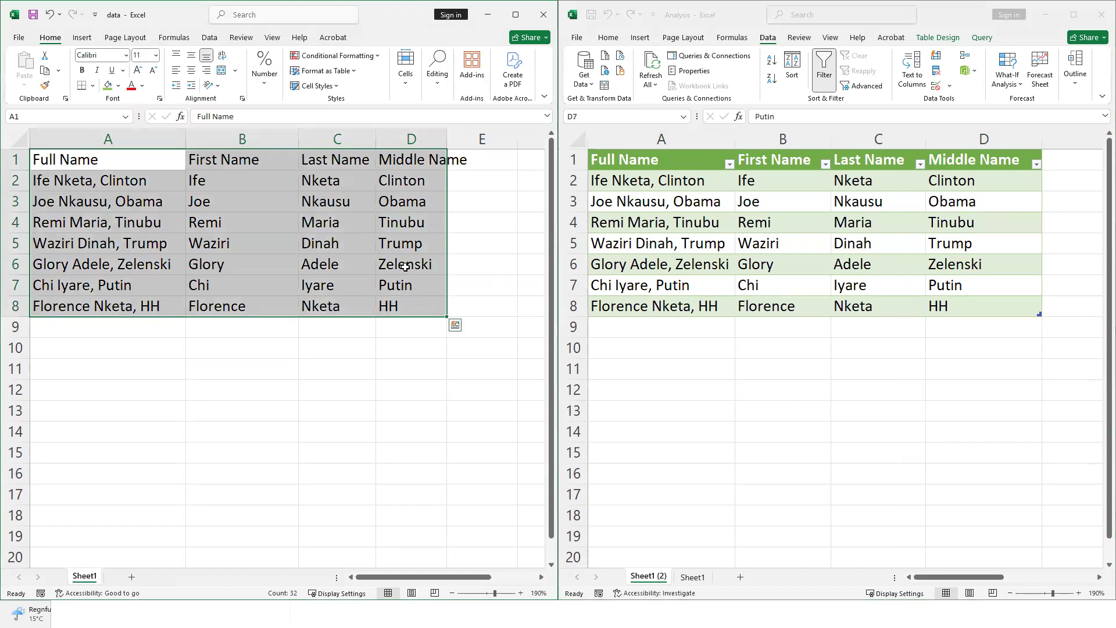
pyautogui.click(409, 265)
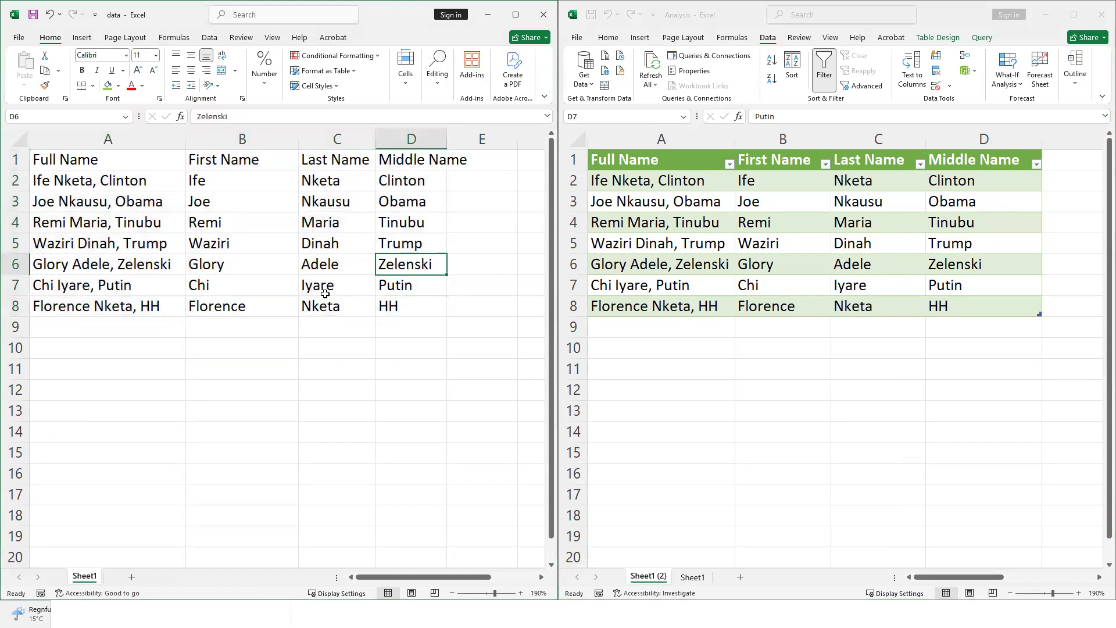
pyautogui.click(93, 329)
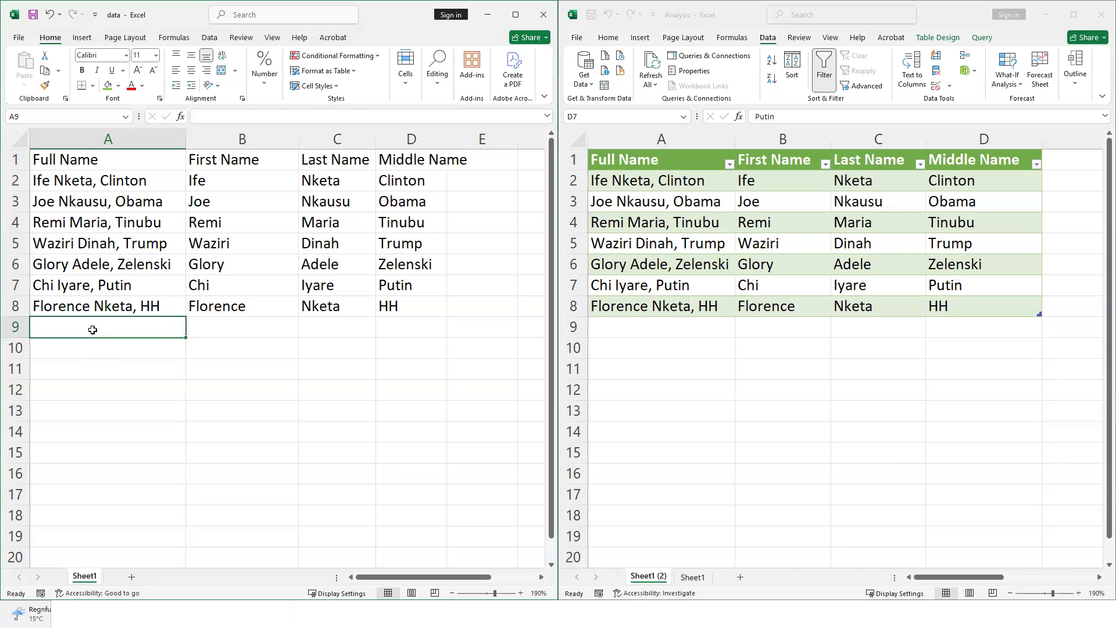
# Enter the new eighth full name in A9 and widen column A to fit it
pyautogui.write('Th')
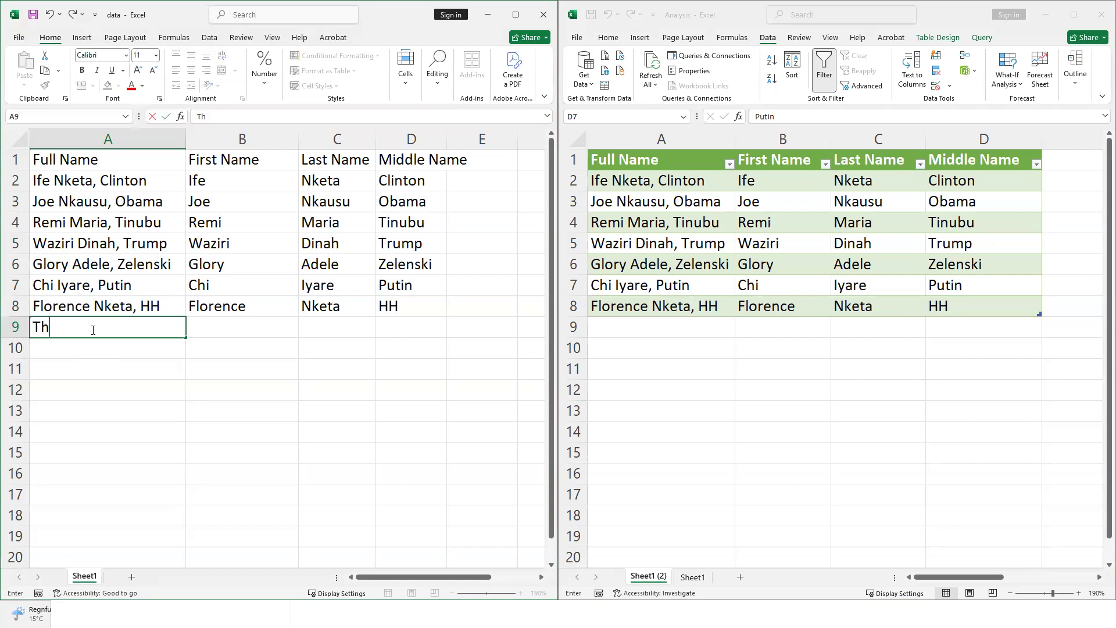
pyautogui.write('elma, Eebhamhen')
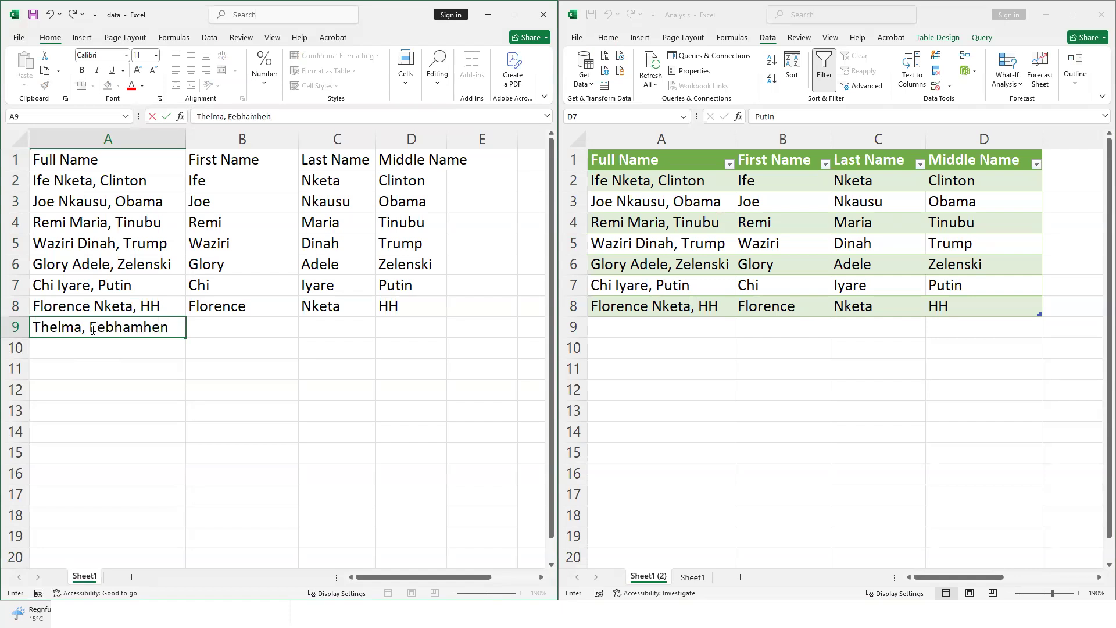
pyautogui.write('h')
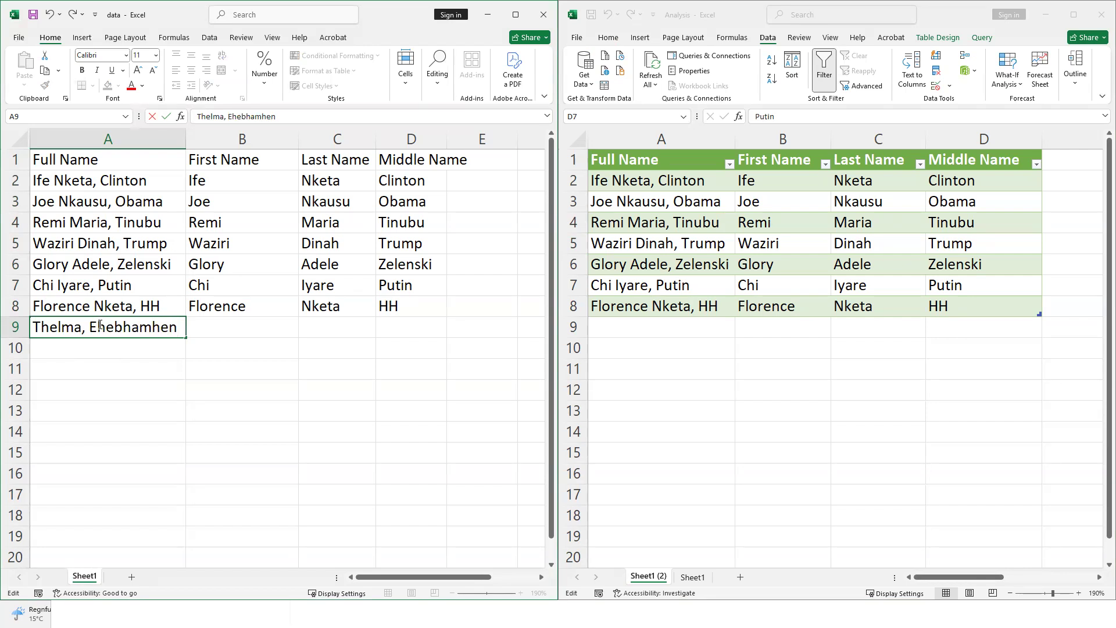
pyautogui.write(' Obasanjo')
pyautogui.press('Return')
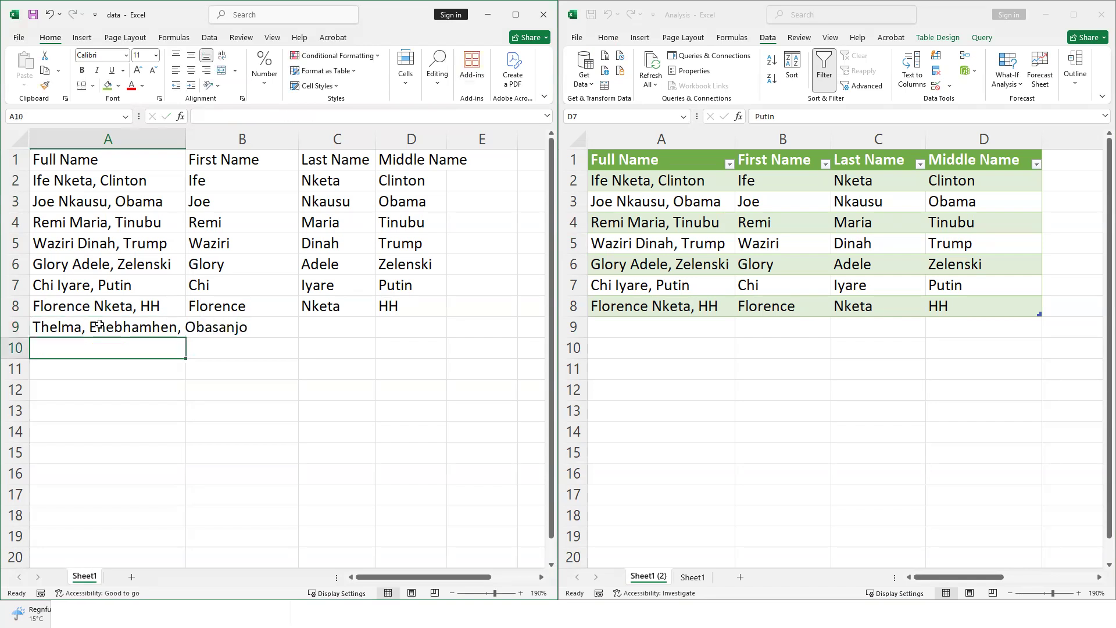
pyautogui.moveTo(187, 139); pyautogui.dragTo(254, 139)
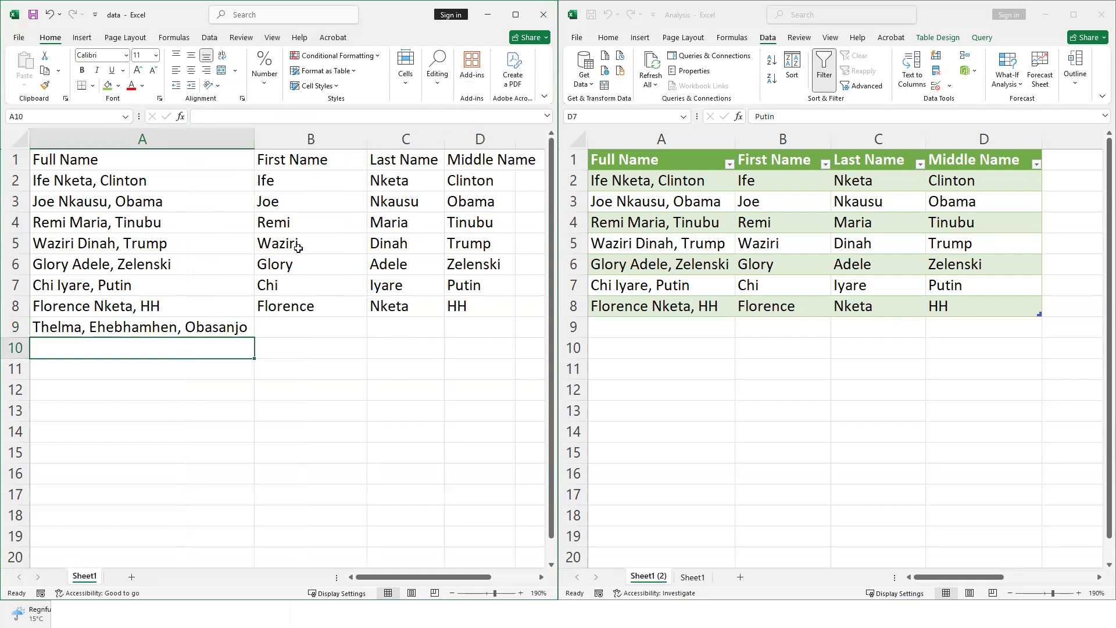
pyautogui.click(297, 247)
# Fill B9 with the first name and copy the last name from A9 into C9
pyautogui.click(322, 324)
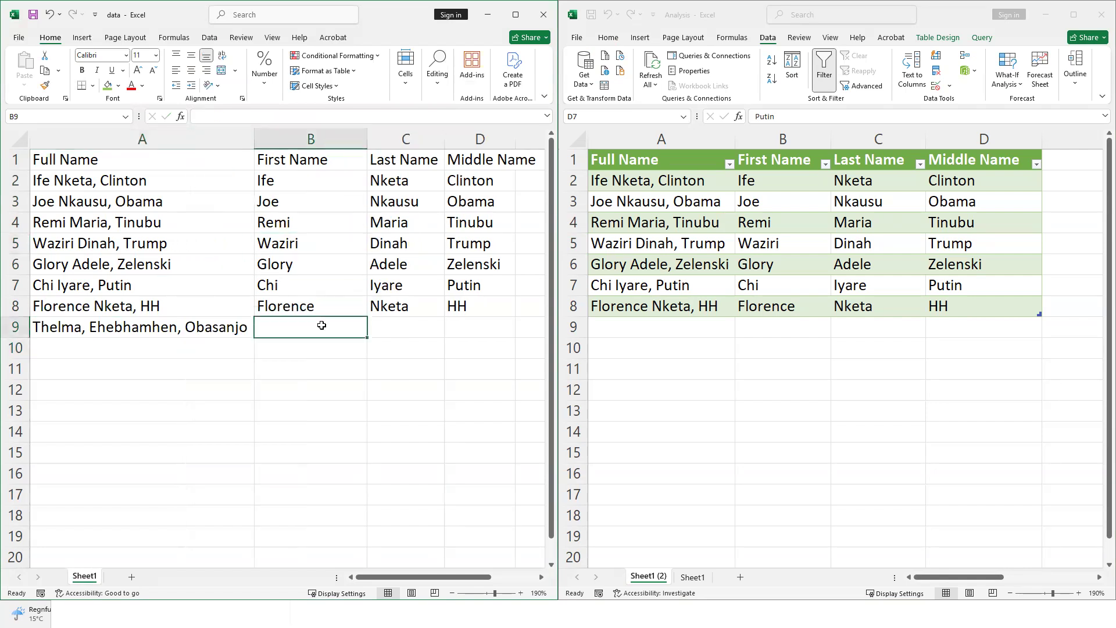
pyautogui.write('Thelma')
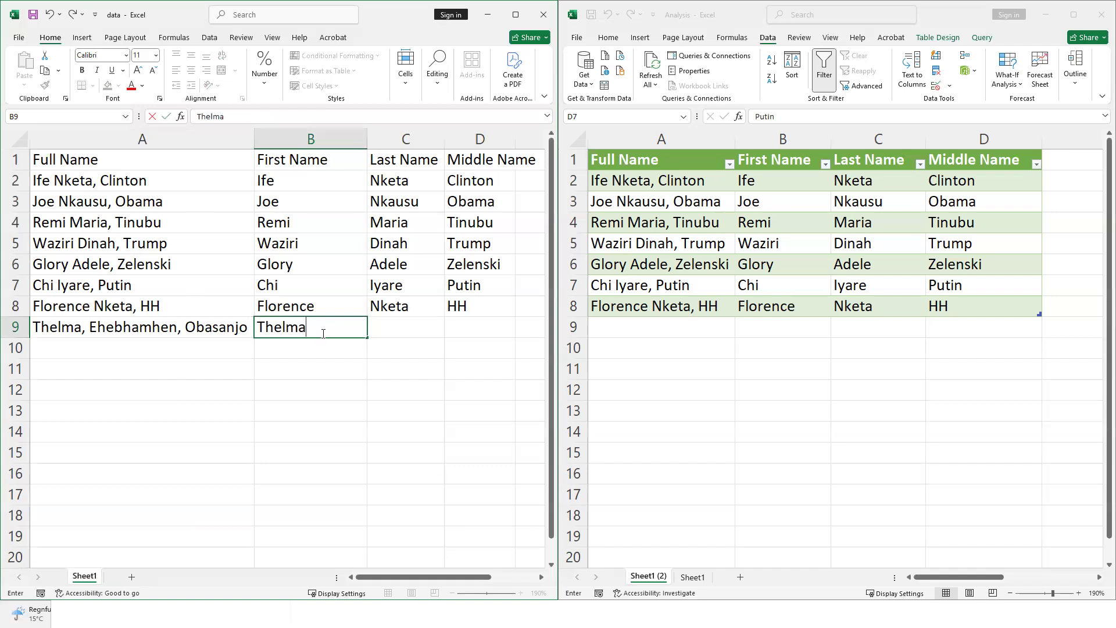
pyautogui.click(401, 329)
pyautogui.click(121, 329)
pyautogui.doubleClick(121, 329)
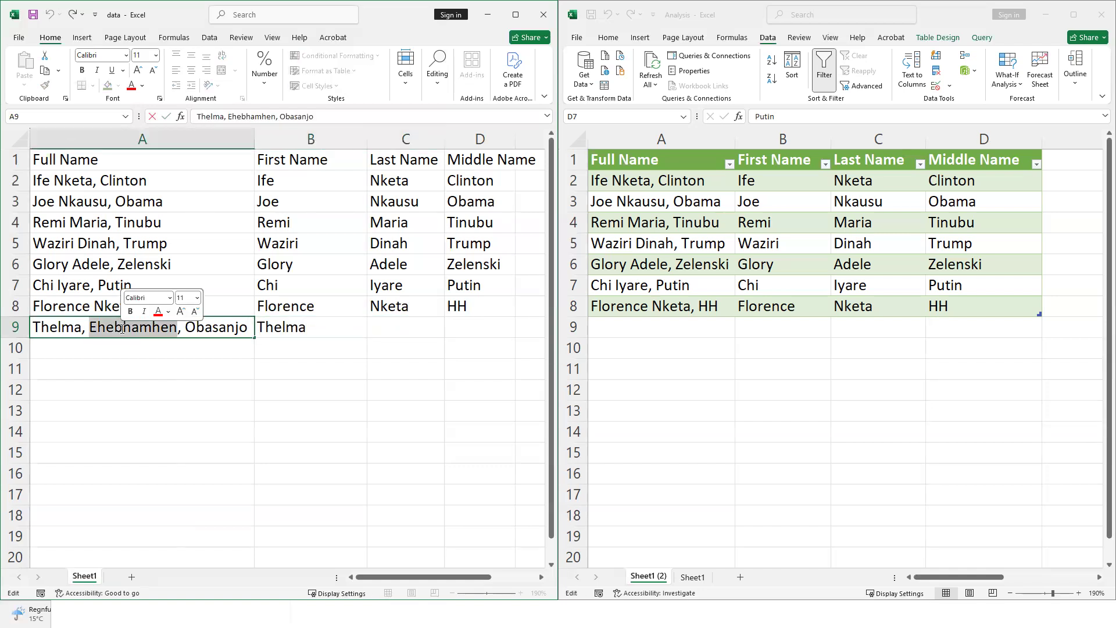
pyautogui.hotkey('ctrl', 'c')
pyautogui.click(391, 324)
pyautogui.hotkey('ctrl', 'v')
# Copy the middle name from the full name in A9 into D9
pyautogui.click(202, 323)
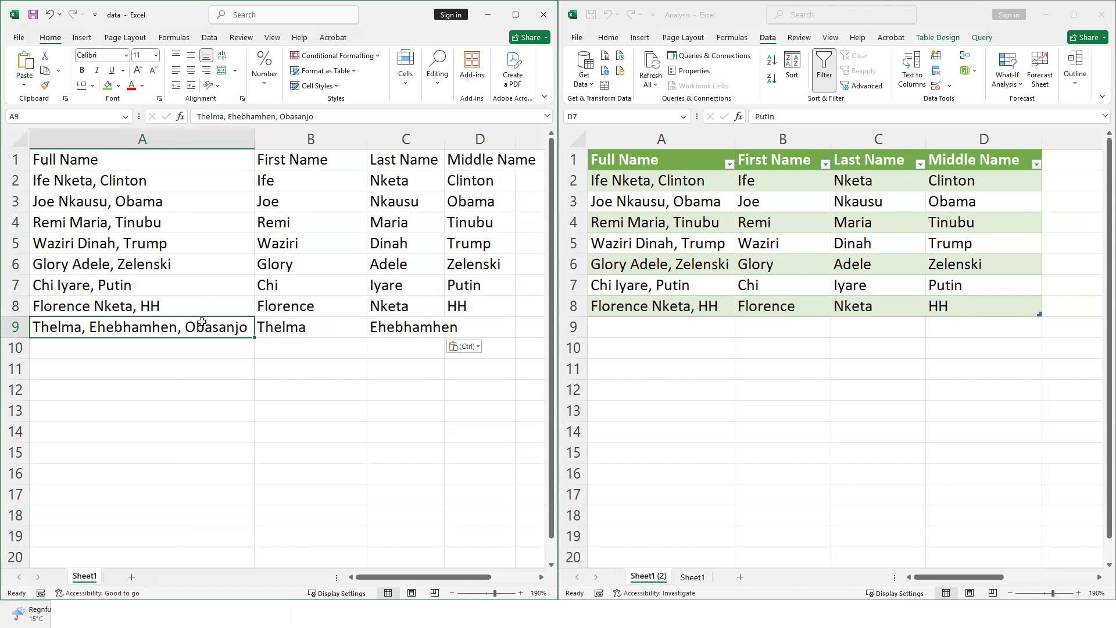
pyautogui.doubleClick(202, 323)
pyautogui.click(484, 323)
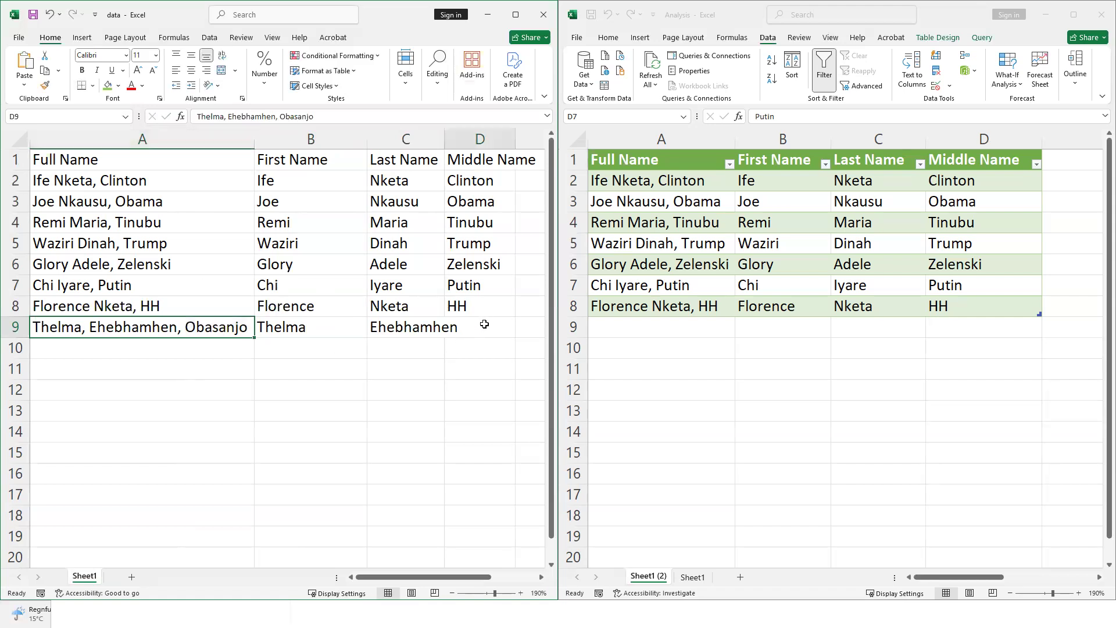
pyautogui.hotkey('ctrl', 'v')
# Delete the comma after the first name in A9's full name
pyautogui.doubleClick(87, 326)
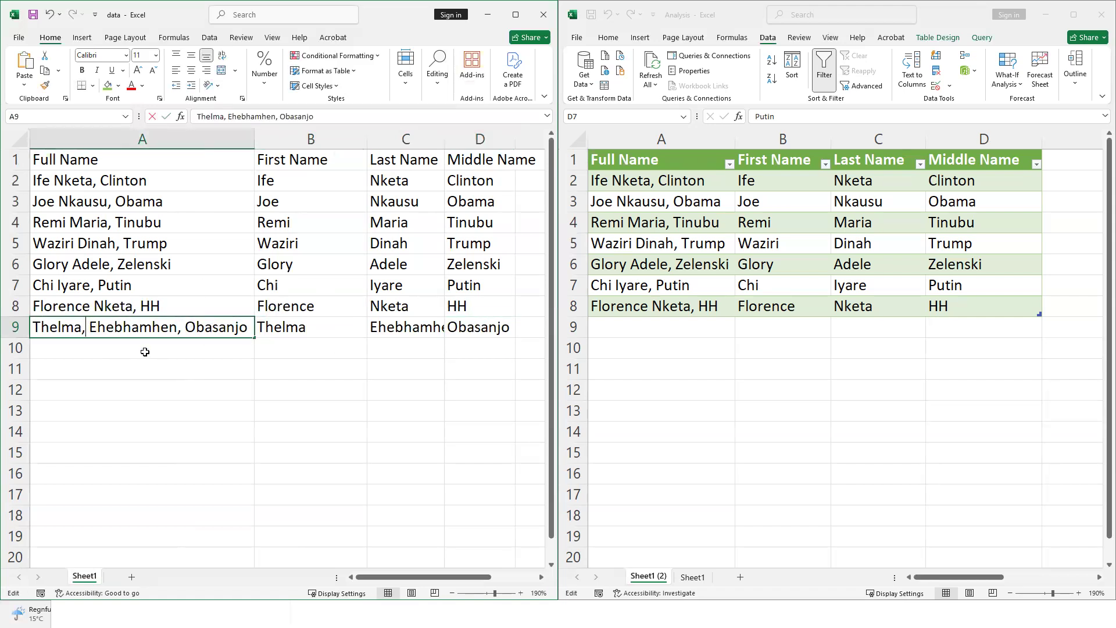
pyautogui.press('BackSpace')
pyautogui.press('Return')
pyautogui.click(342, 260)
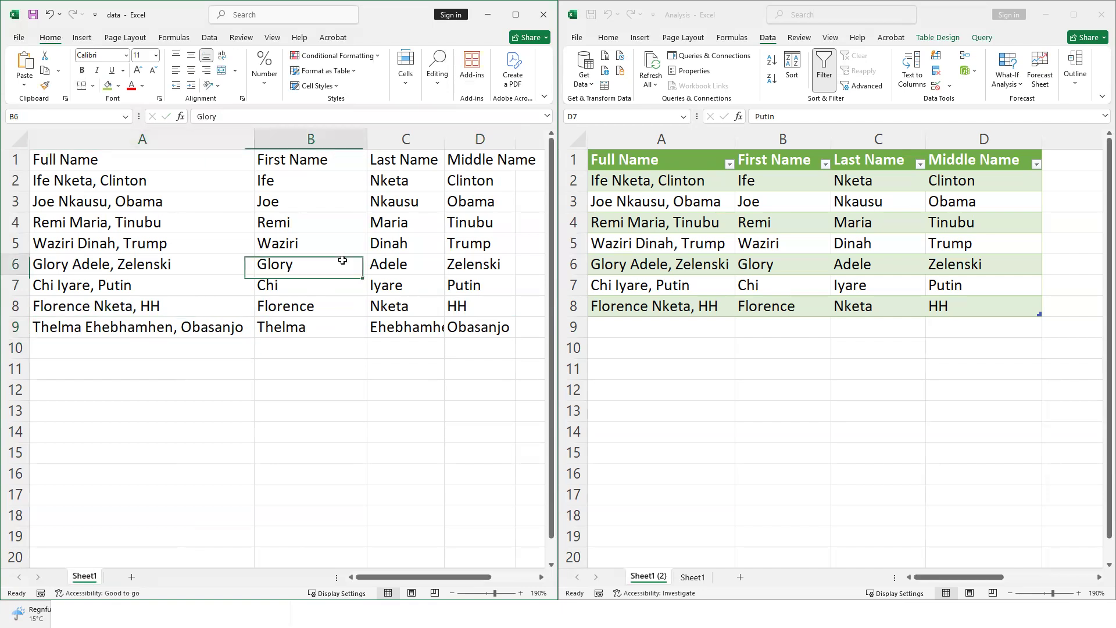
pyautogui.click(410, 258)
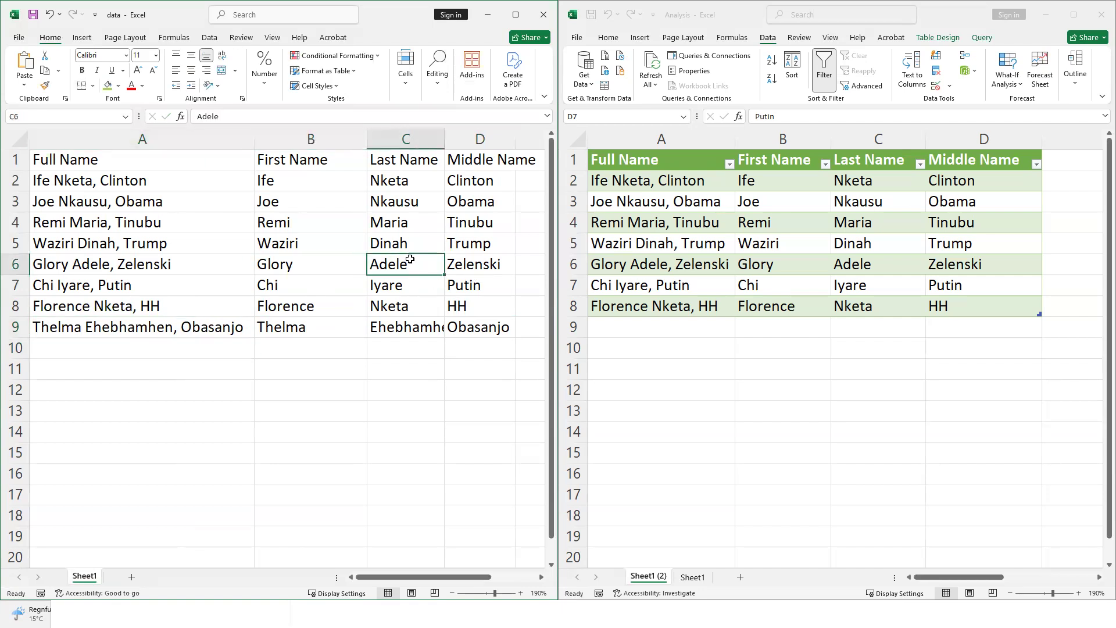
pyautogui.click(250, 201)
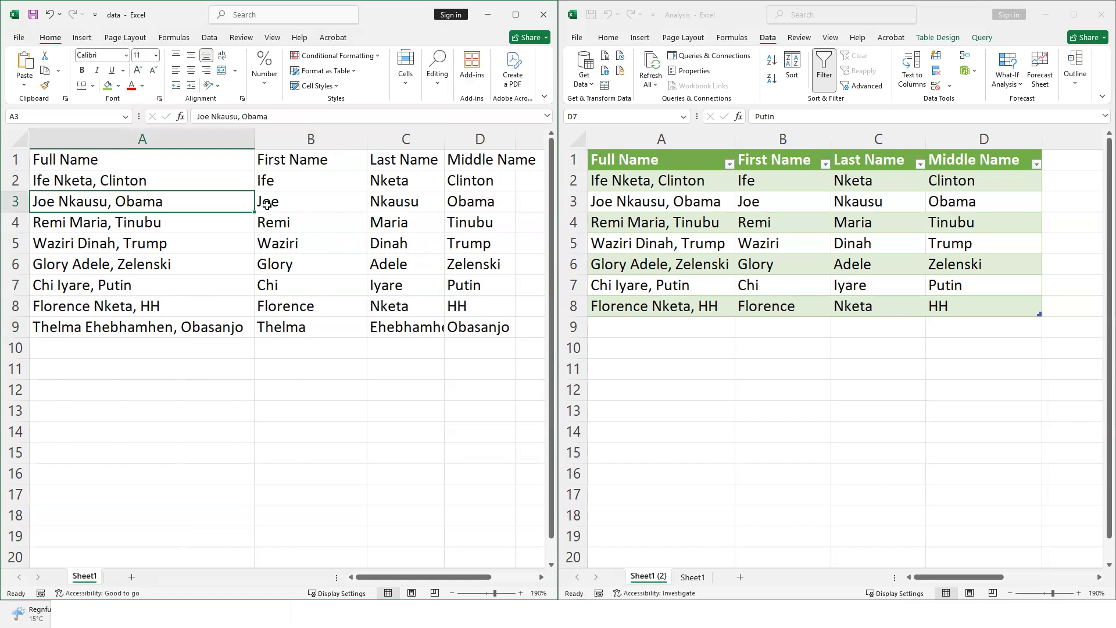
pyautogui.scroll(-1, 201, 224)
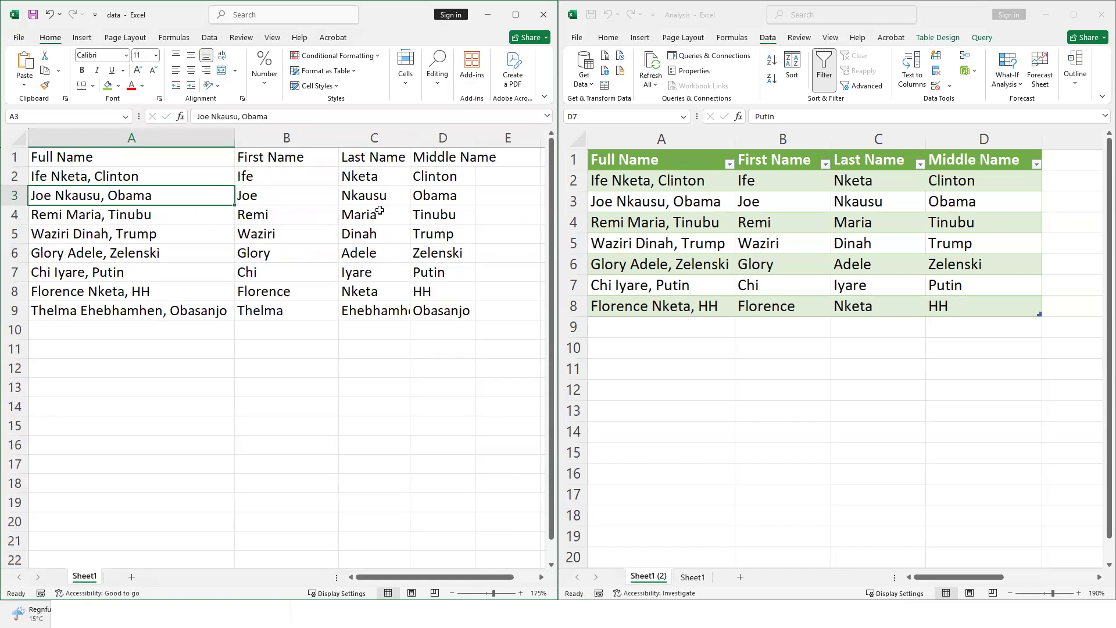
# Compare the source name data A1:D9 with the Analysis table's seven rows
pyautogui.moveTo(150, 161); pyautogui.dragTo(444, 310)
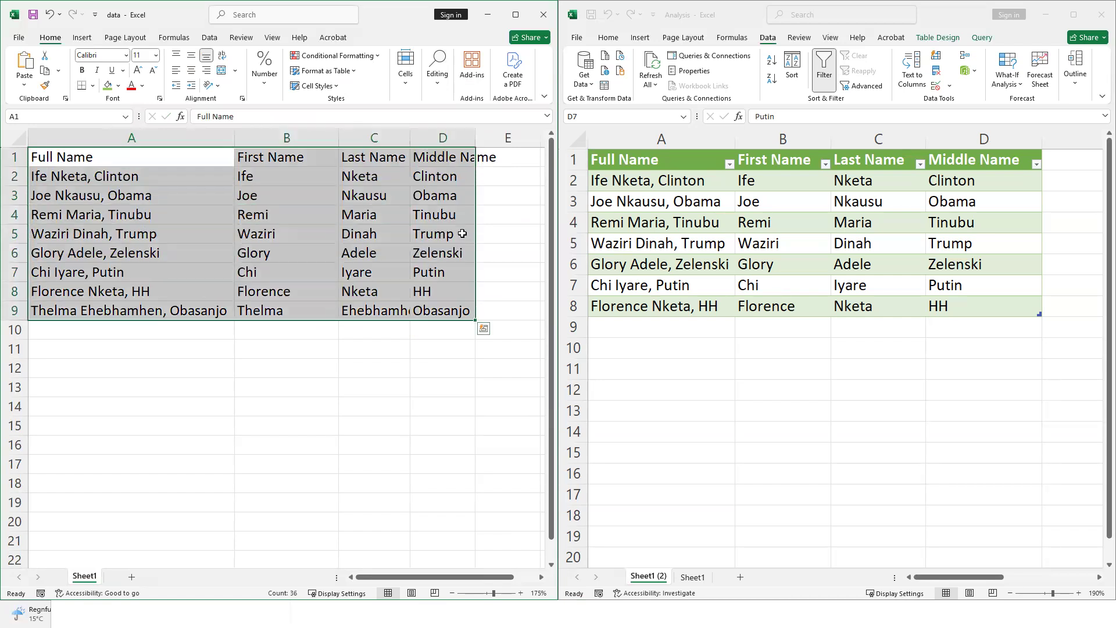
pyautogui.click(442, 233)
pyautogui.click(668, 224)
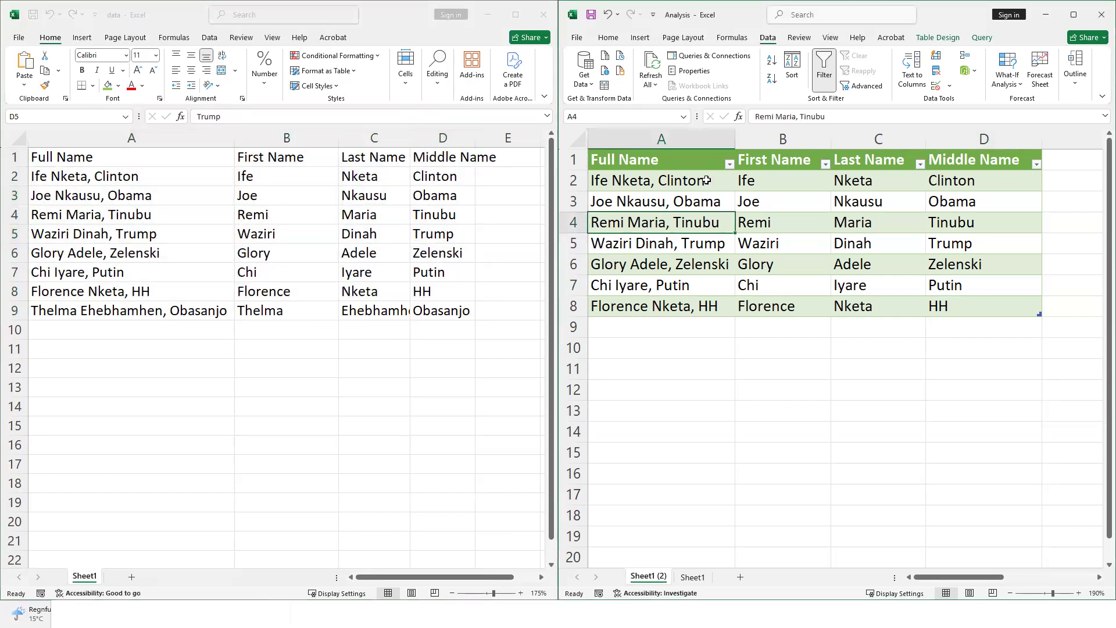
pyautogui.click(702, 205)
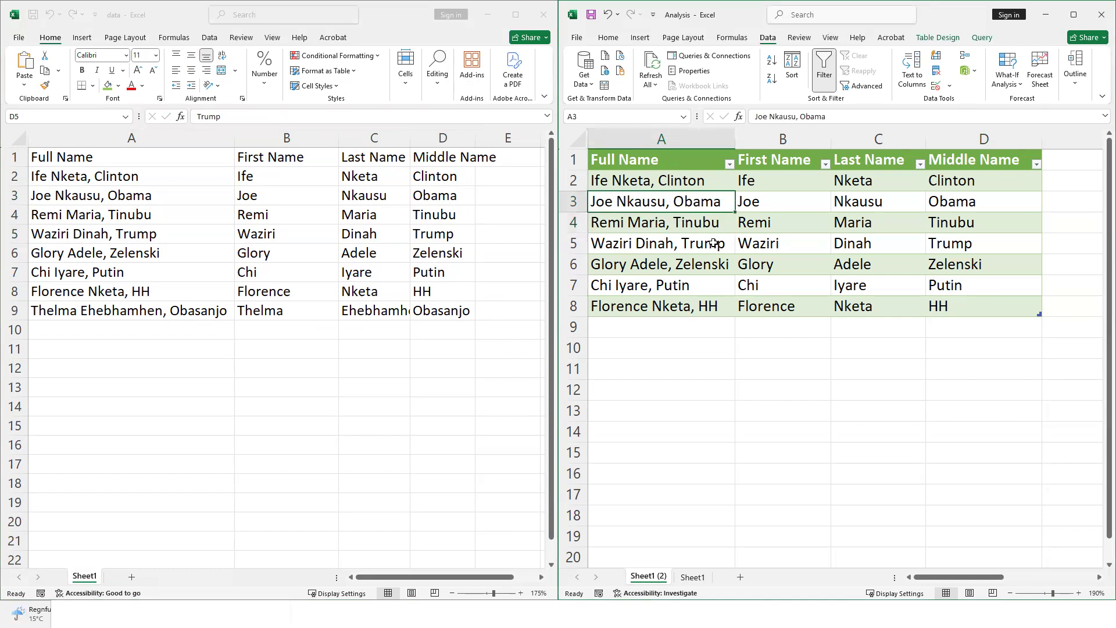
pyautogui.moveTo(87, 156); pyautogui.dragTo(456, 303)
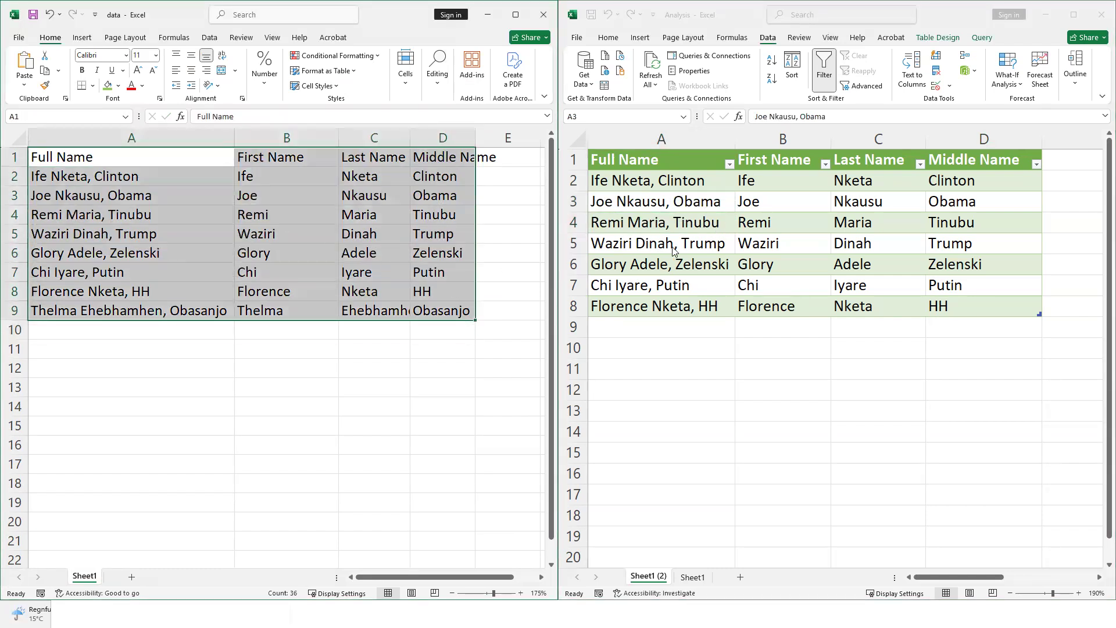
pyautogui.click(739, 243)
# Refresh the Analysis table so it gains the new eighth row, then check it against the source
pyautogui.rightClick(686, 202)
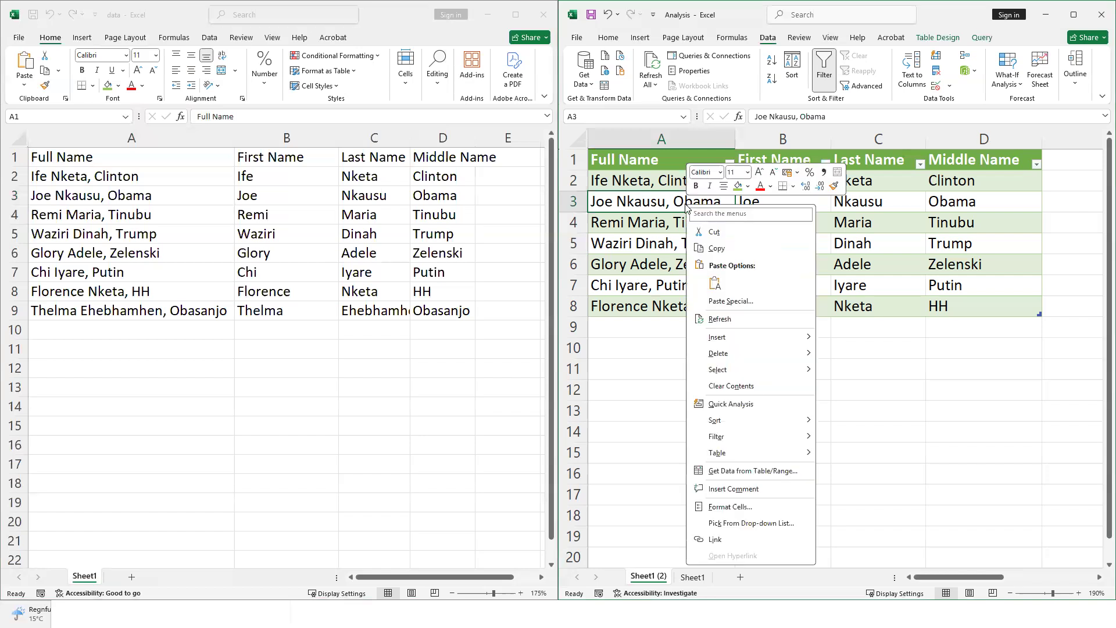
pyautogui.click(735, 318)
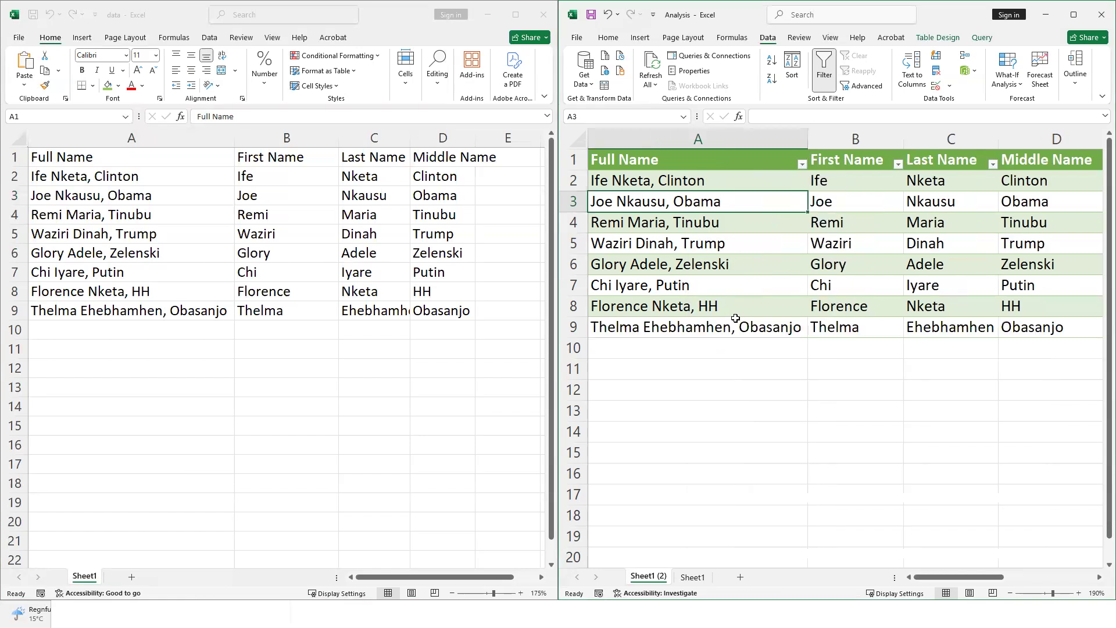
pyautogui.click(687, 329)
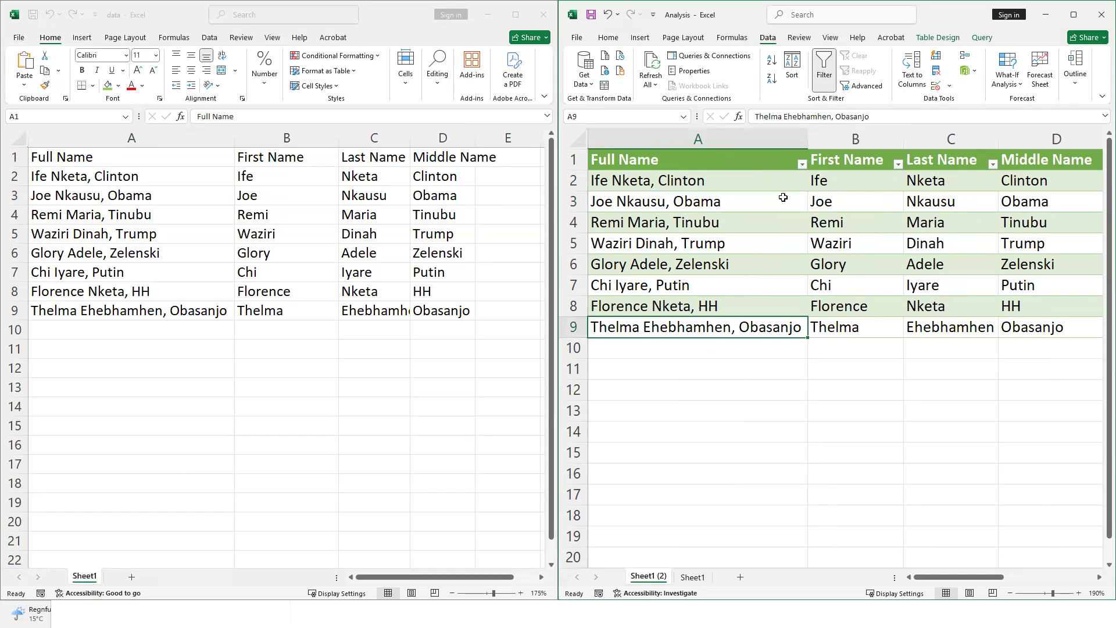
pyautogui.click(342, 178)
pyautogui.hotkey('ctrl', 'a')
pyautogui.click(342, 201)
pyautogui.click(733, 74)
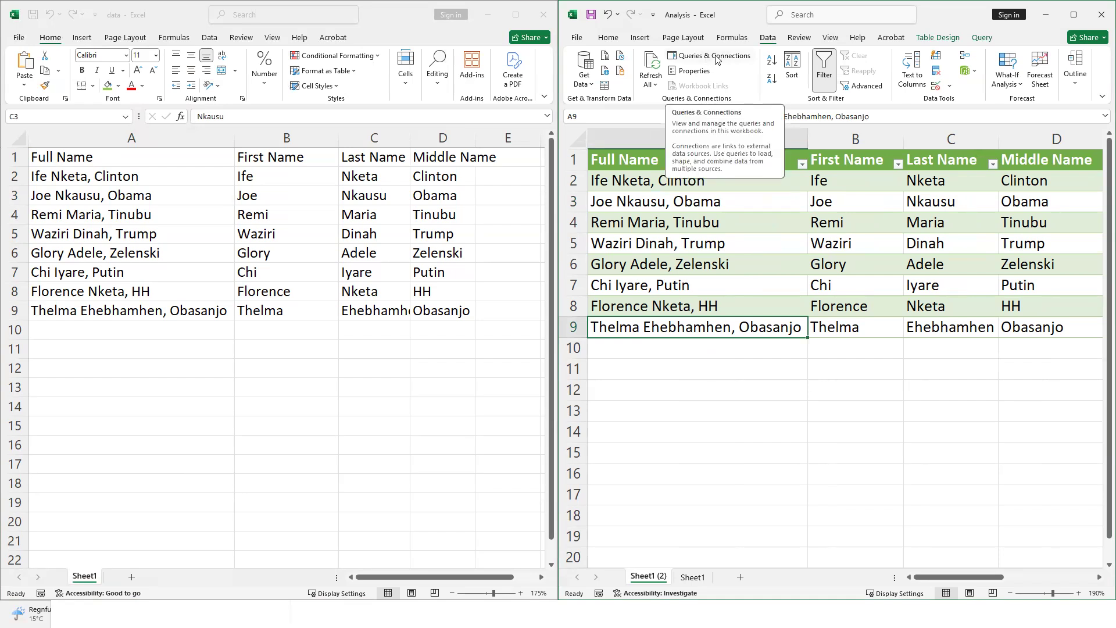
# Show Queries & Connections with the Sheet1 query's 8 loaded rows, briefly maximizing the Analysis window
pyautogui.click(717, 58)
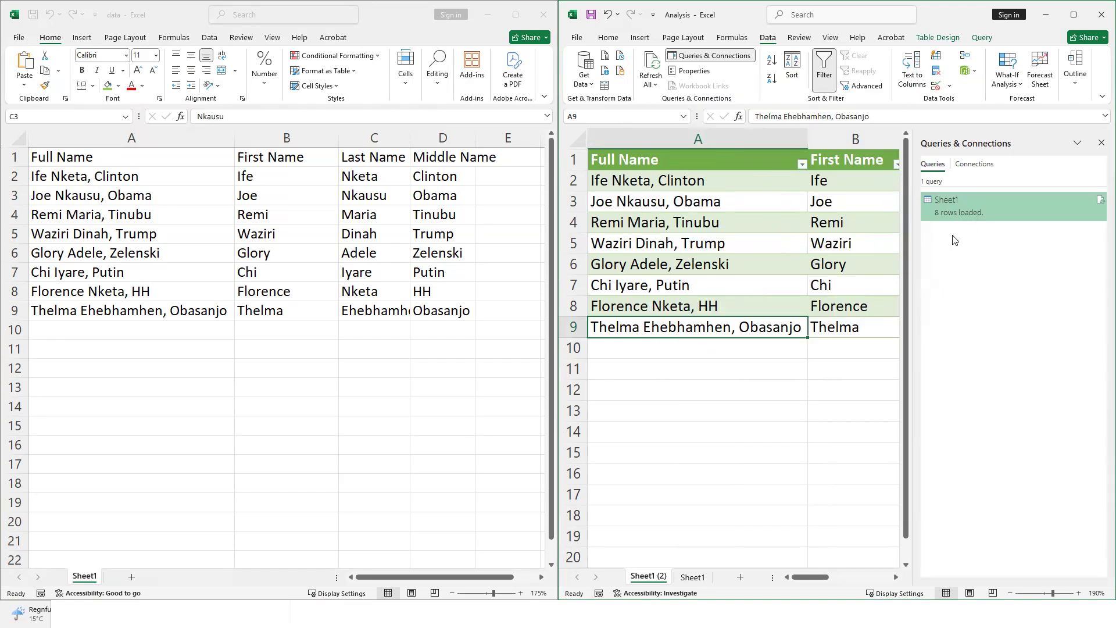
pyautogui.click(677, 200)
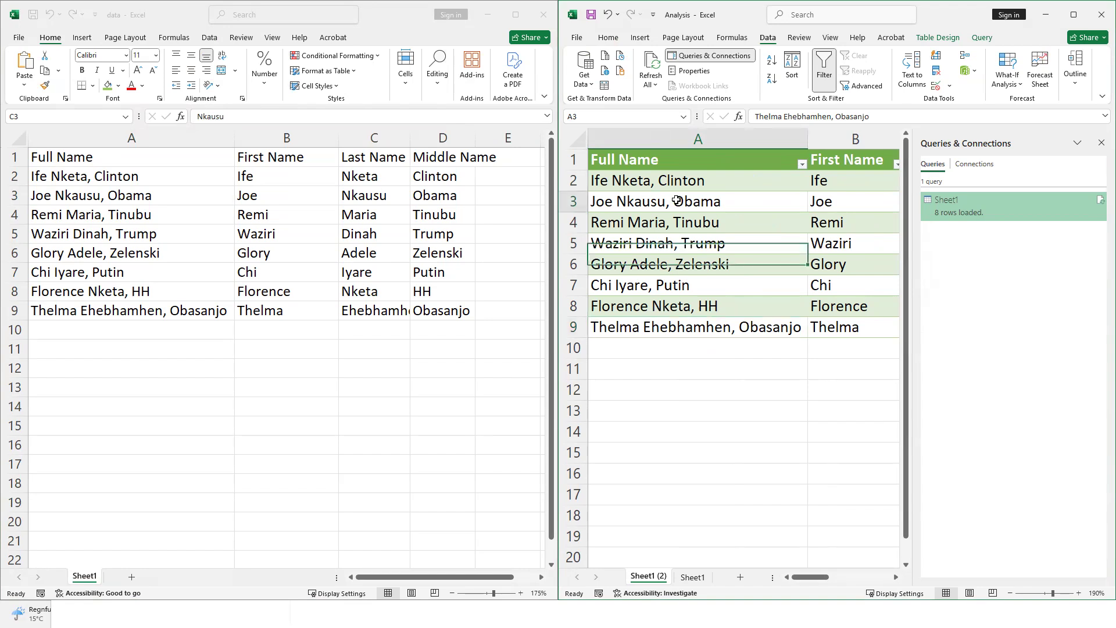
pyautogui.doubleClick(936, 20)
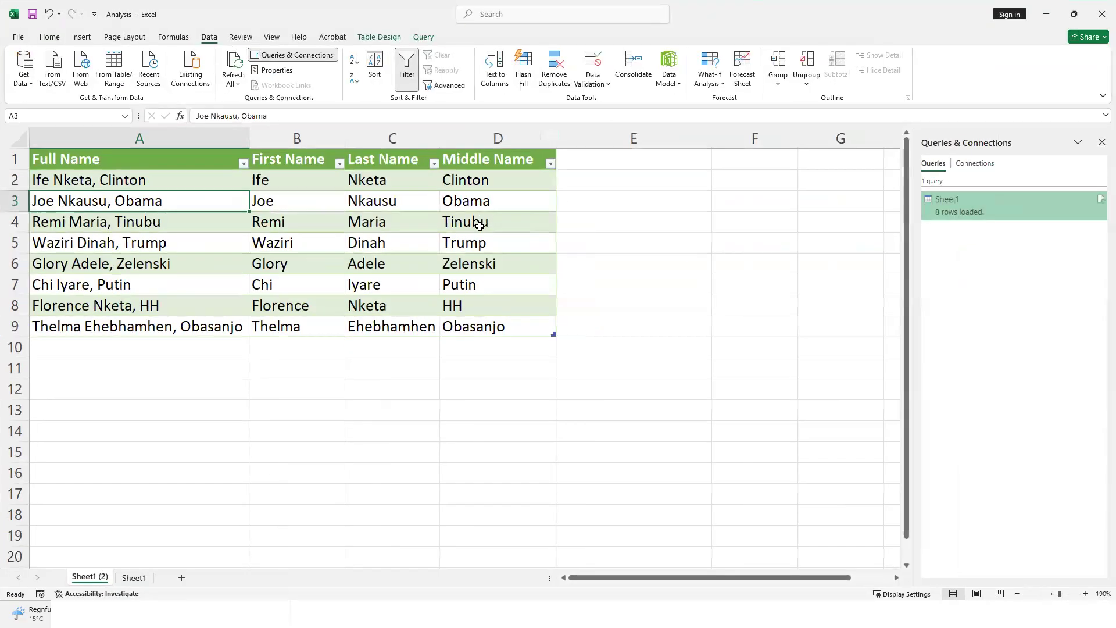
pyautogui.click(488, 258)
pyautogui.click(653, 252)
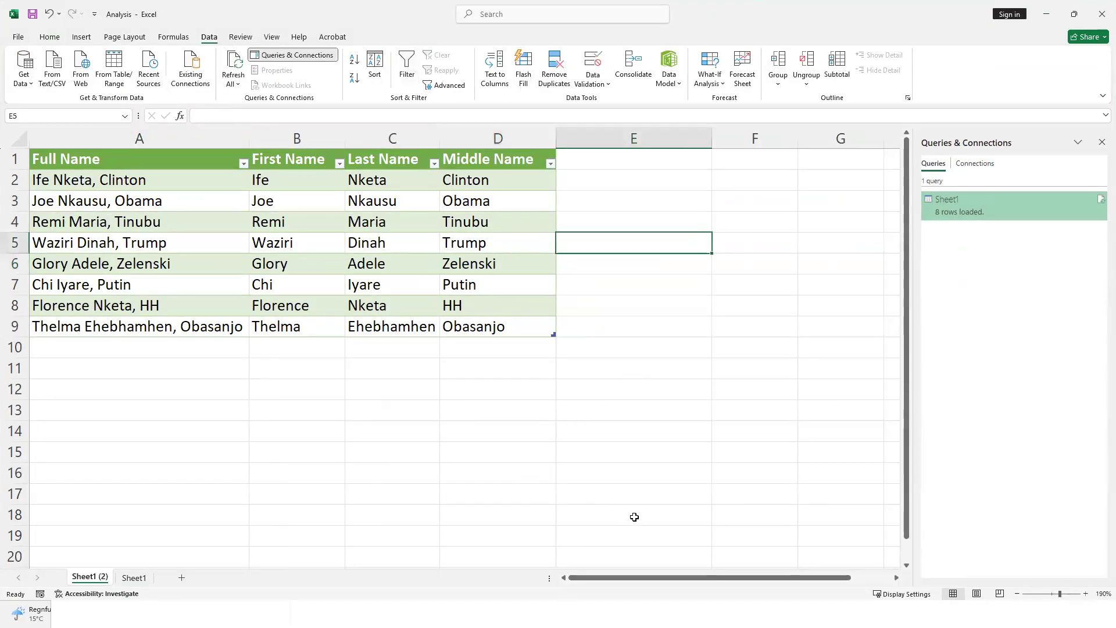
pyautogui.click(620, 317)
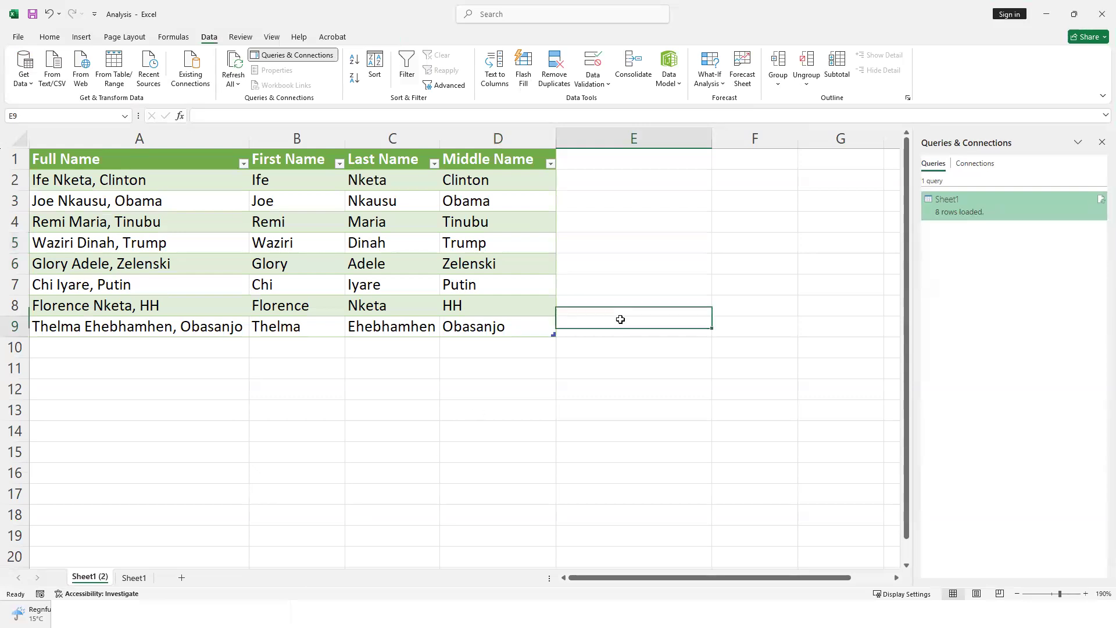
pyautogui.click(1074, 14)
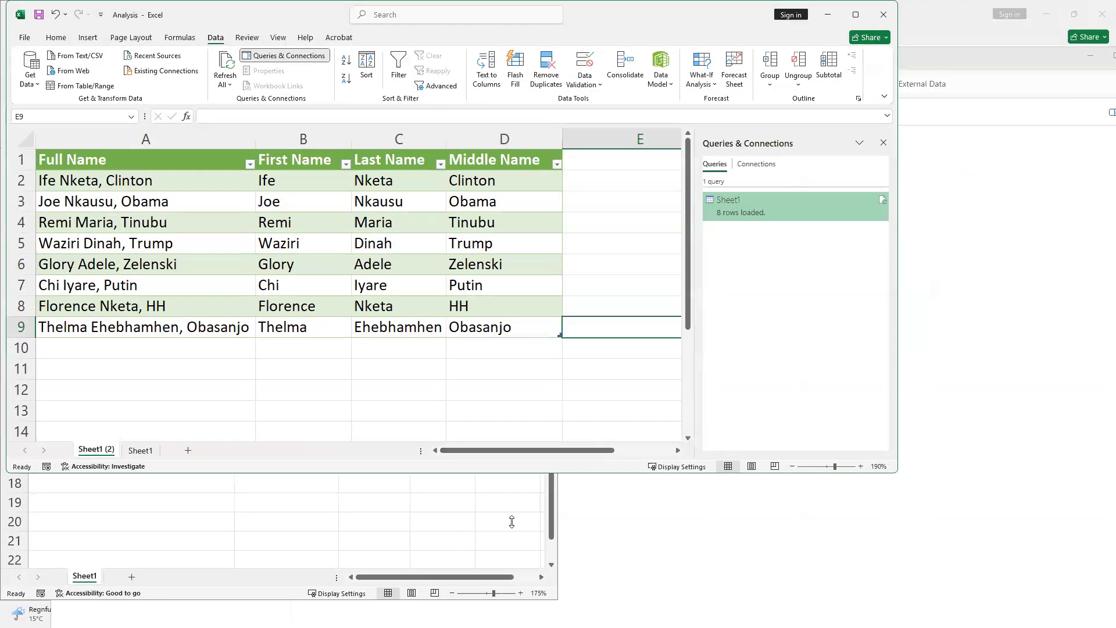
# Show slide 30, Importing Data from External Sources, in Reading View, then maximize the Analysis workbook
pyautogui.hotkey('alt', 'Tab')
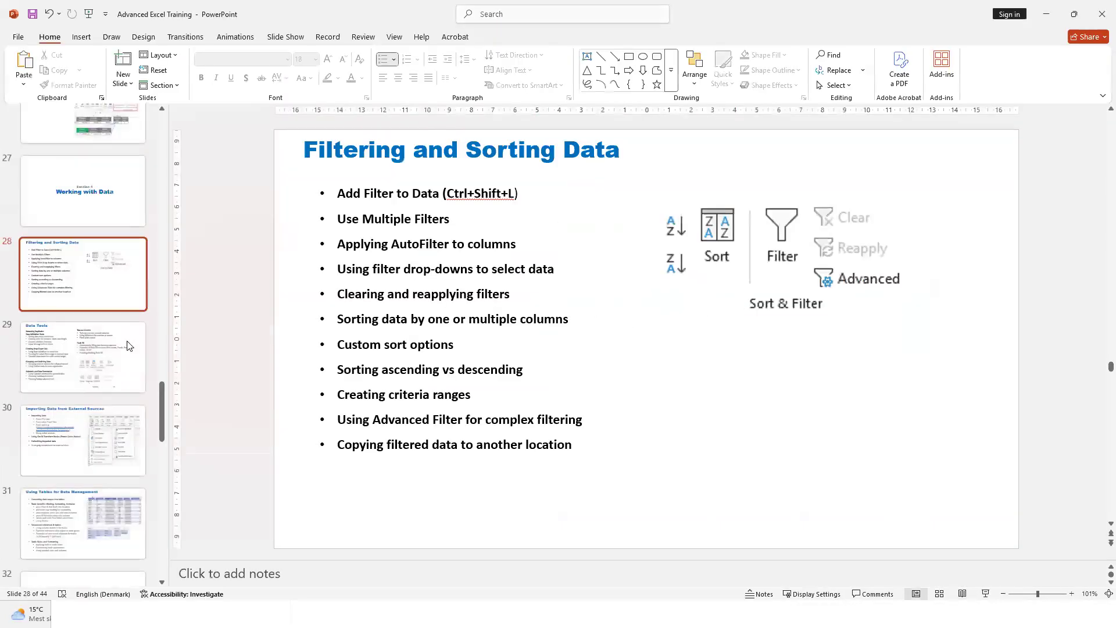
pyautogui.scroll(-1, 124, 350)
pyautogui.click(71, 241)
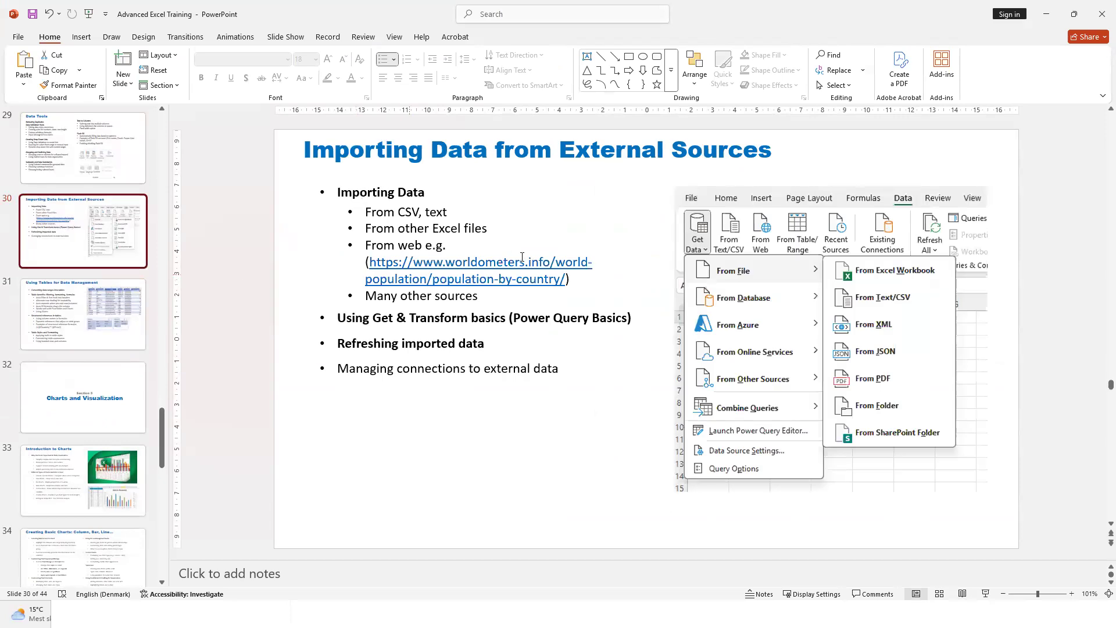
pyautogui.moveTo(370, 261); pyautogui.dragTo(566, 281)
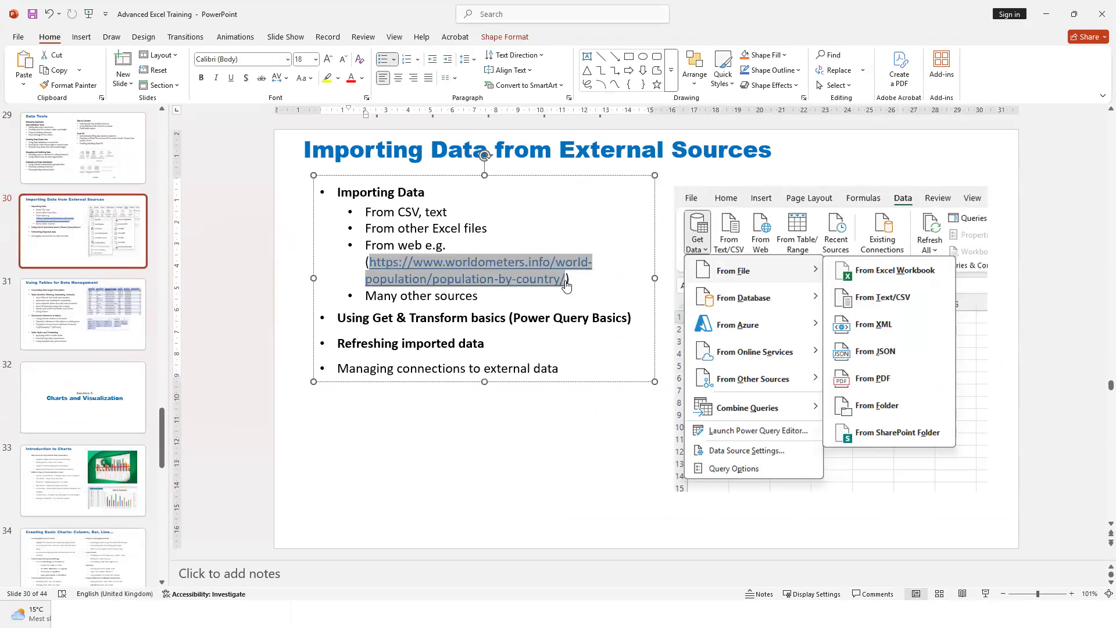
pyautogui.click(962, 593)
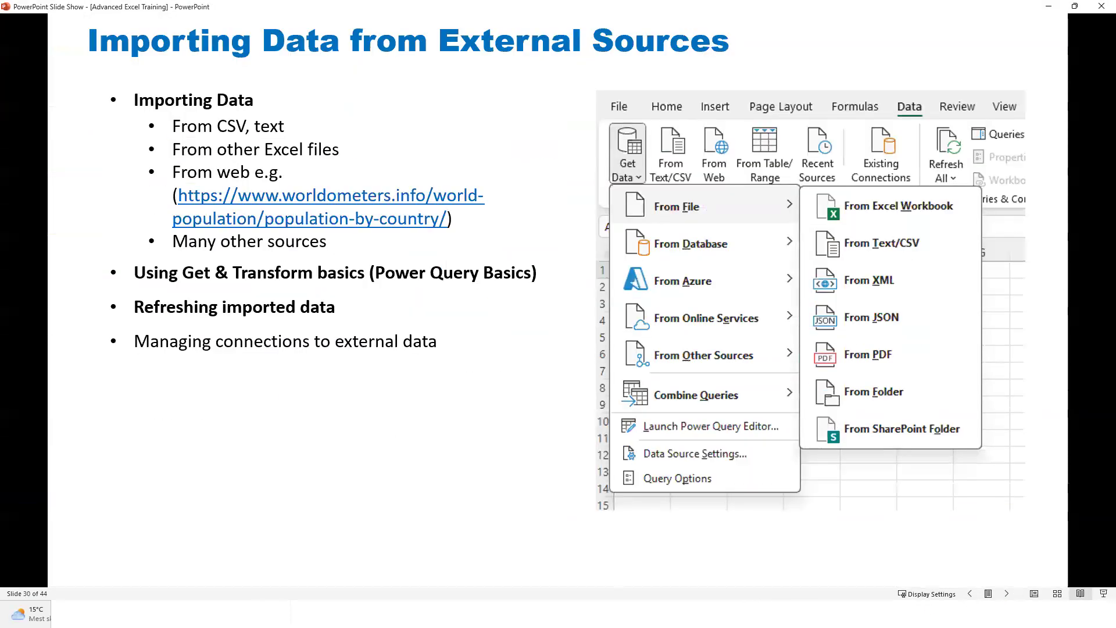
pyautogui.click(334, 546)
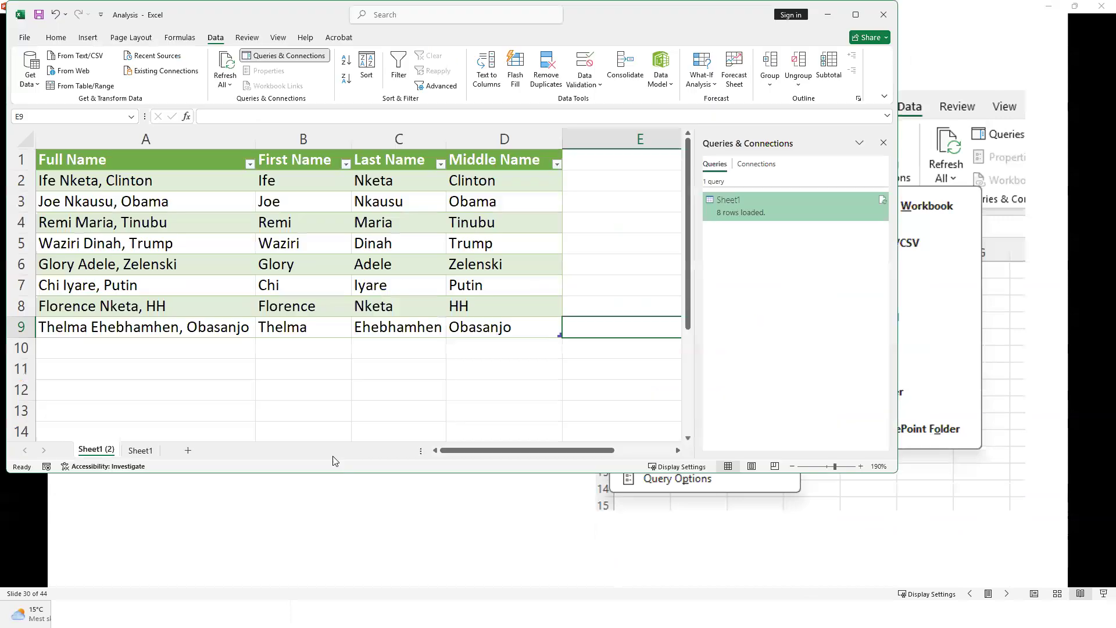
pyautogui.click(856, 15)
# Import From Web using the pasted worldometers population-by-country URL to reach the Navigator
pyautogui.click(466, 317)
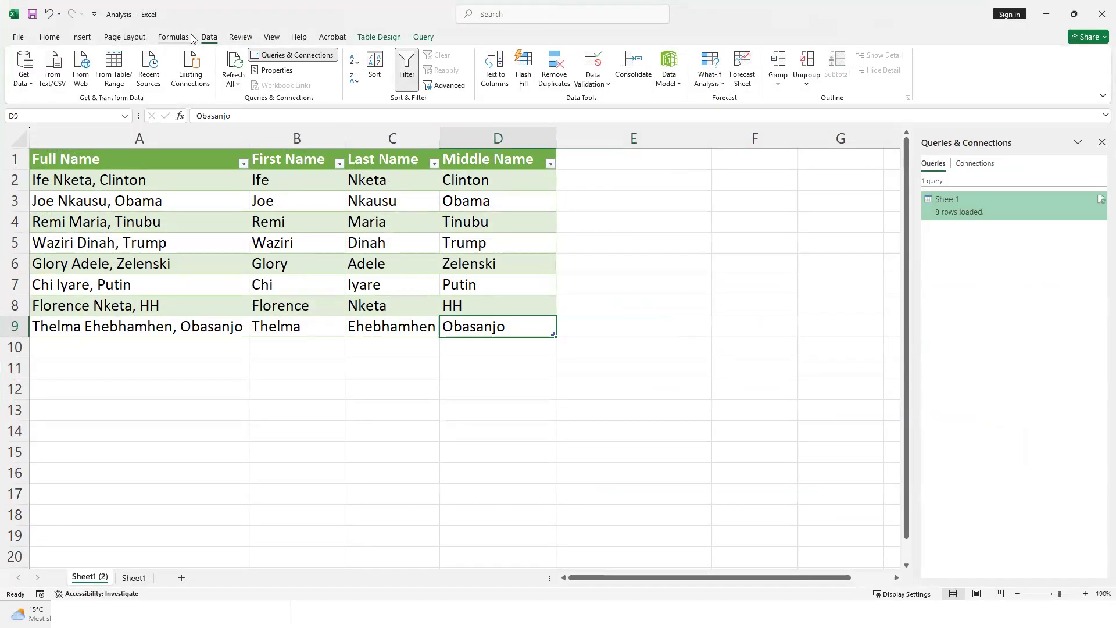
pyautogui.click(25, 79)
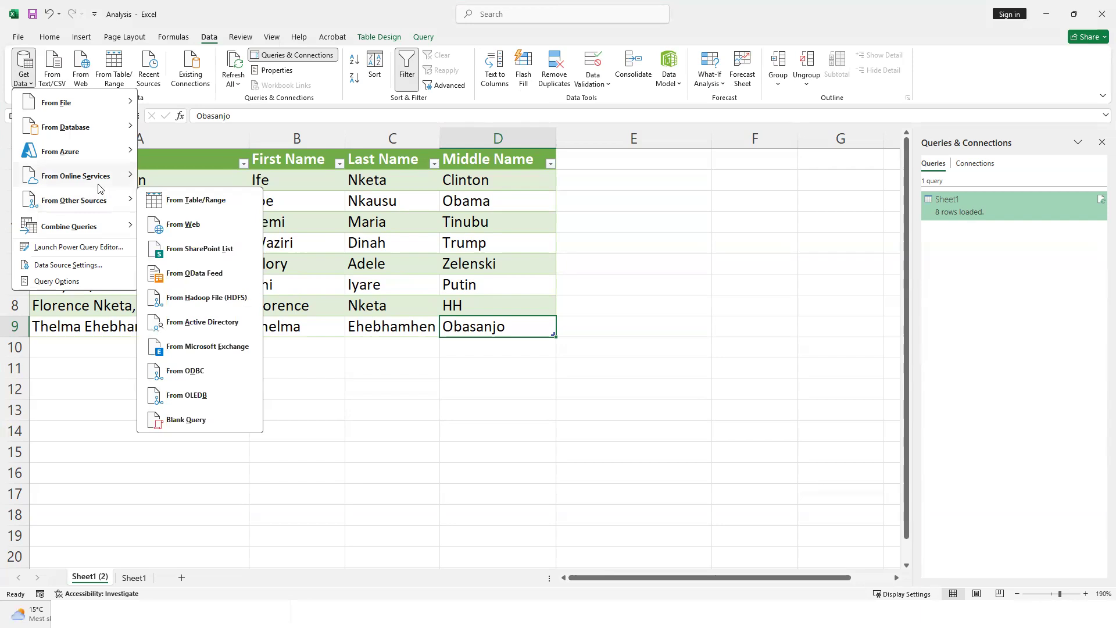
pyautogui.moveTo(98, 186)
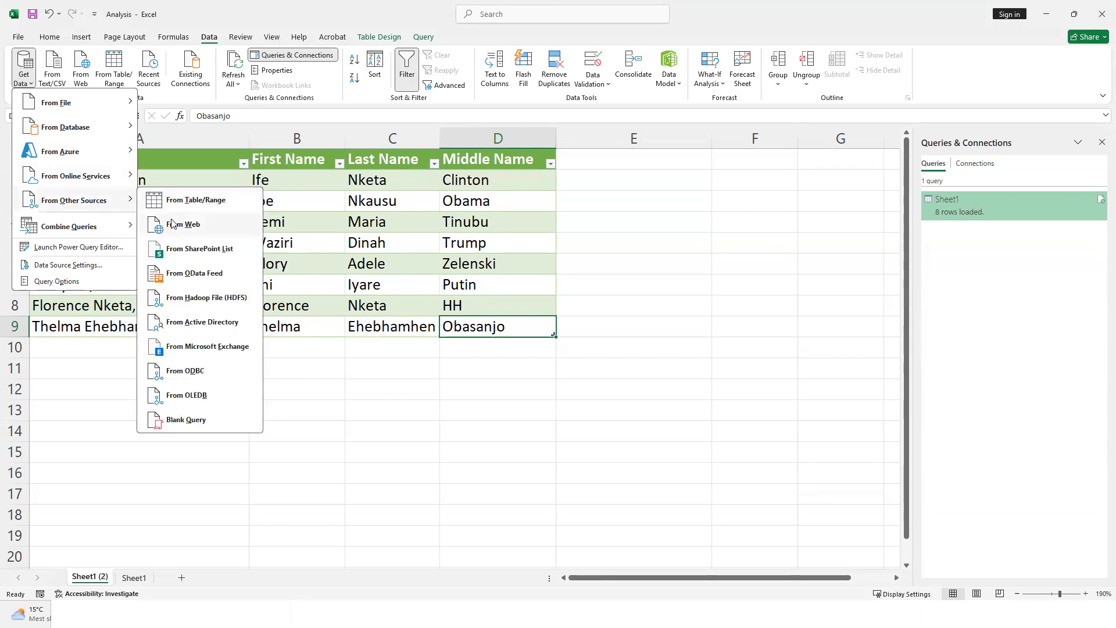
pyautogui.click(202, 224)
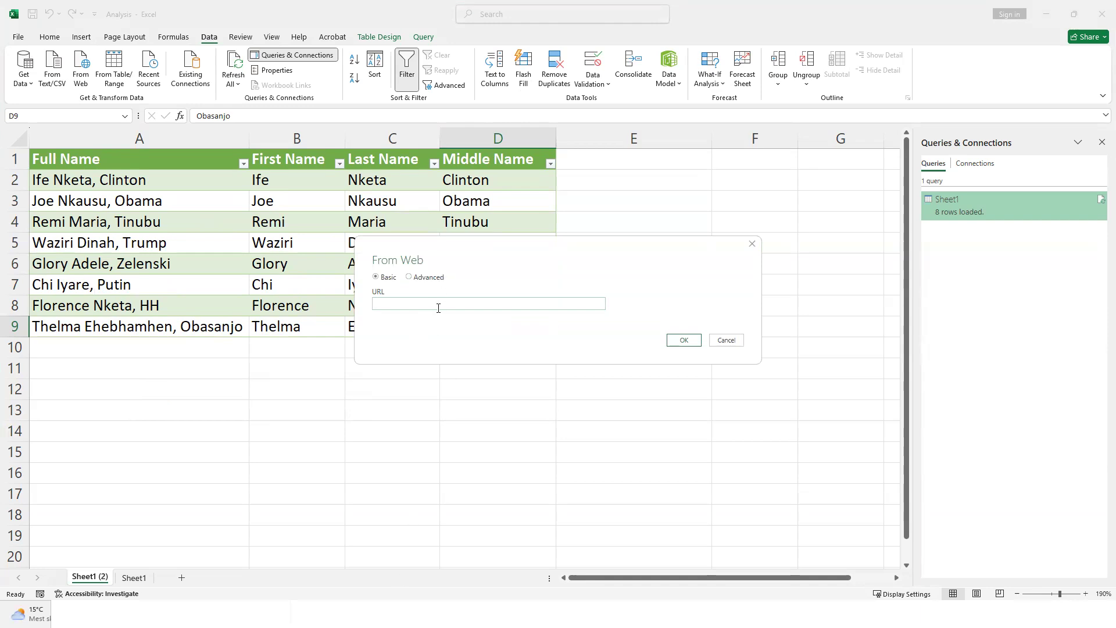
pyautogui.write('https://www.worldometers.info/world-population/population-by-country/')
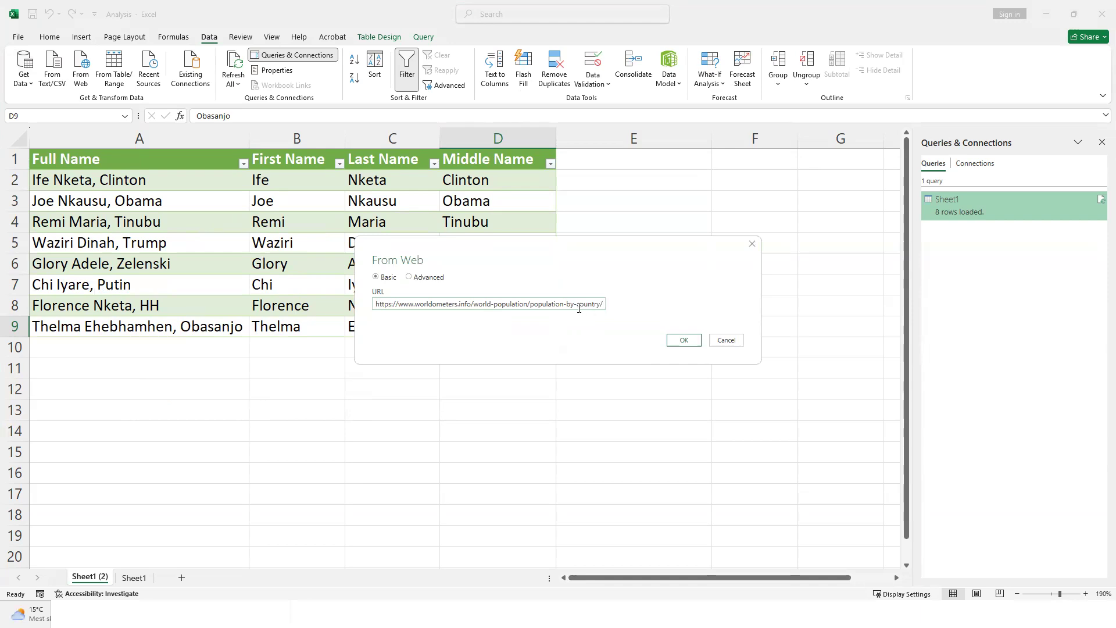
pyautogui.click(683, 341)
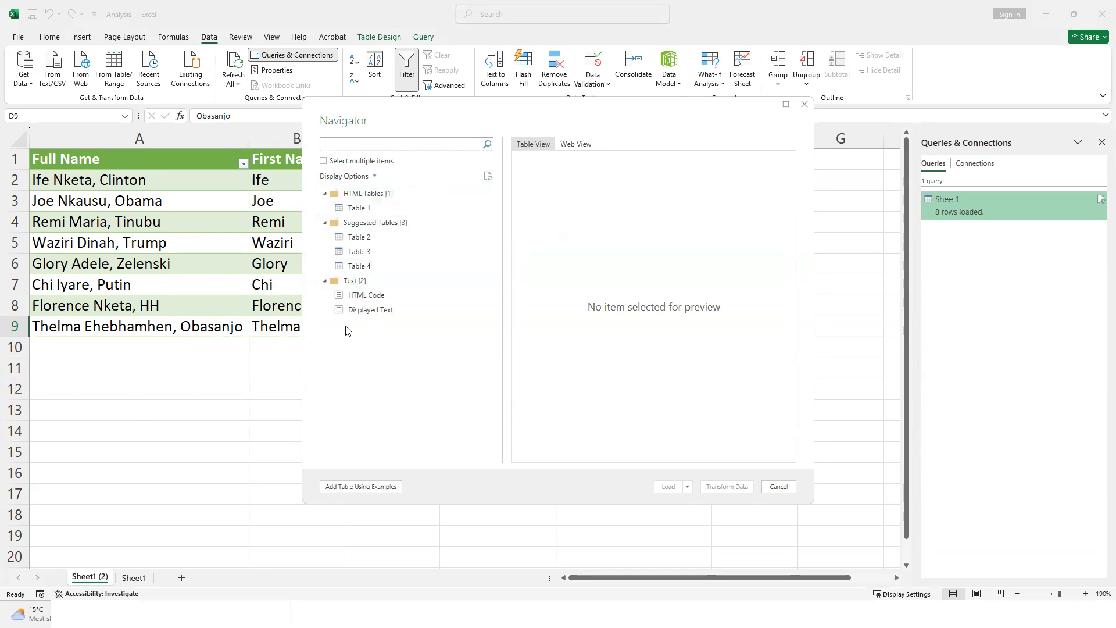
# Preview Tables 1 through 4 in the Navigator, then load Table 1 as a new sheet
pyautogui.click(362, 210)
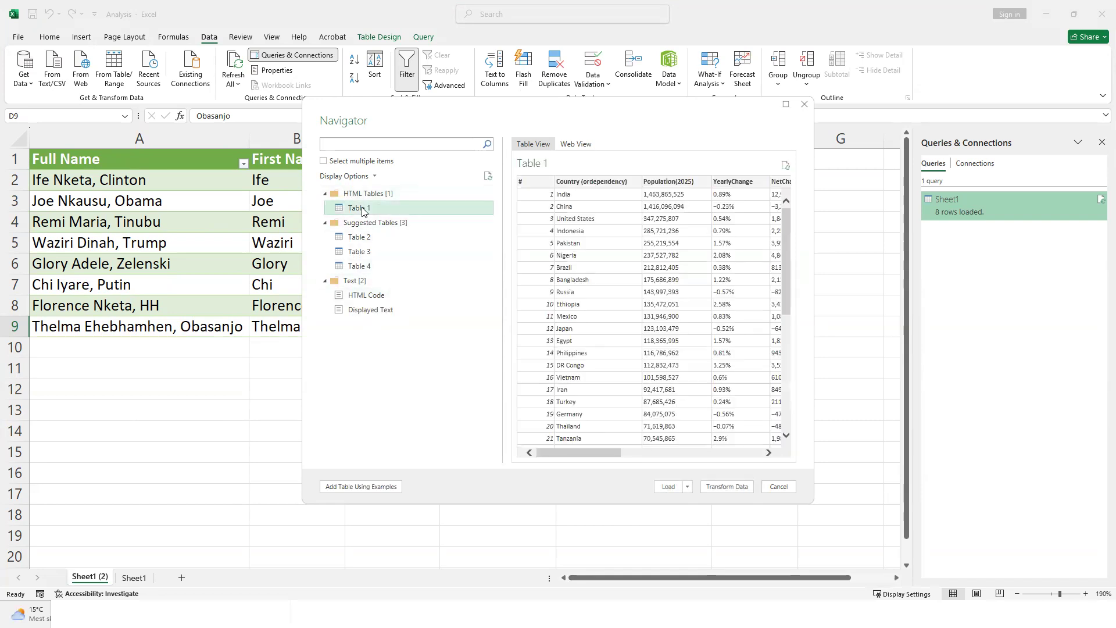
pyautogui.moveTo(598, 454)
pyautogui.mouseDown()
pyautogui.moveTo(740, 459)
pyautogui.moveTo(598, 459)
pyautogui.mouseUp()
pyautogui.moveTo(600, 461)
pyautogui.mouseDown()
pyautogui.moveTo(659, 446)
pyautogui.moveTo(719, 448)
pyautogui.moveTo(604, 451)
pyautogui.mouseUp()
pyautogui.click(386, 237)
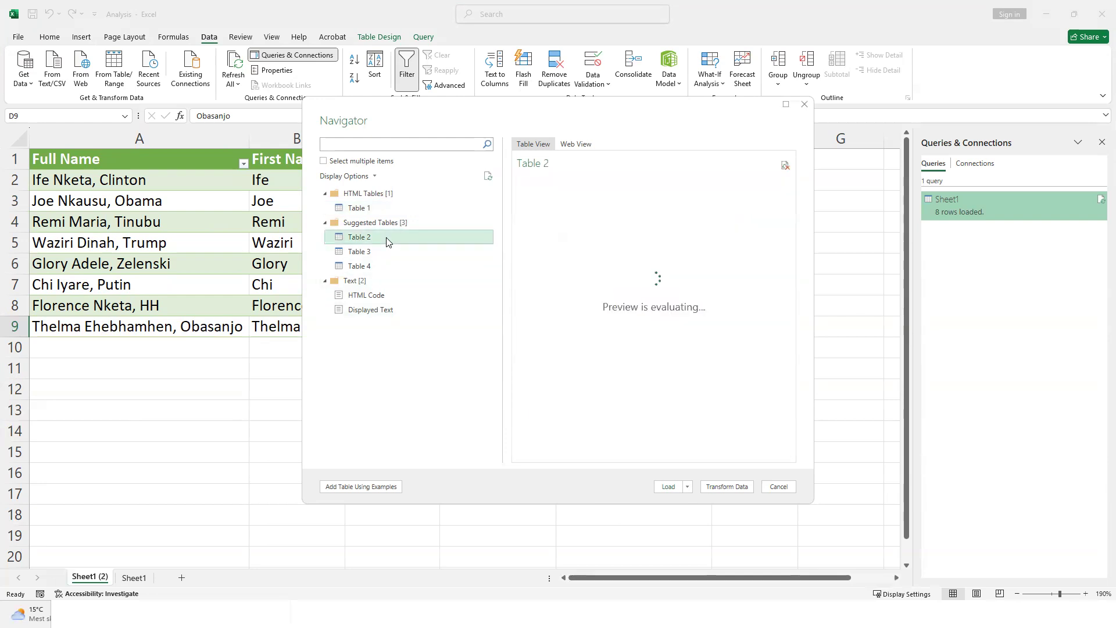
pyautogui.click(389, 252)
pyautogui.click(387, 265)
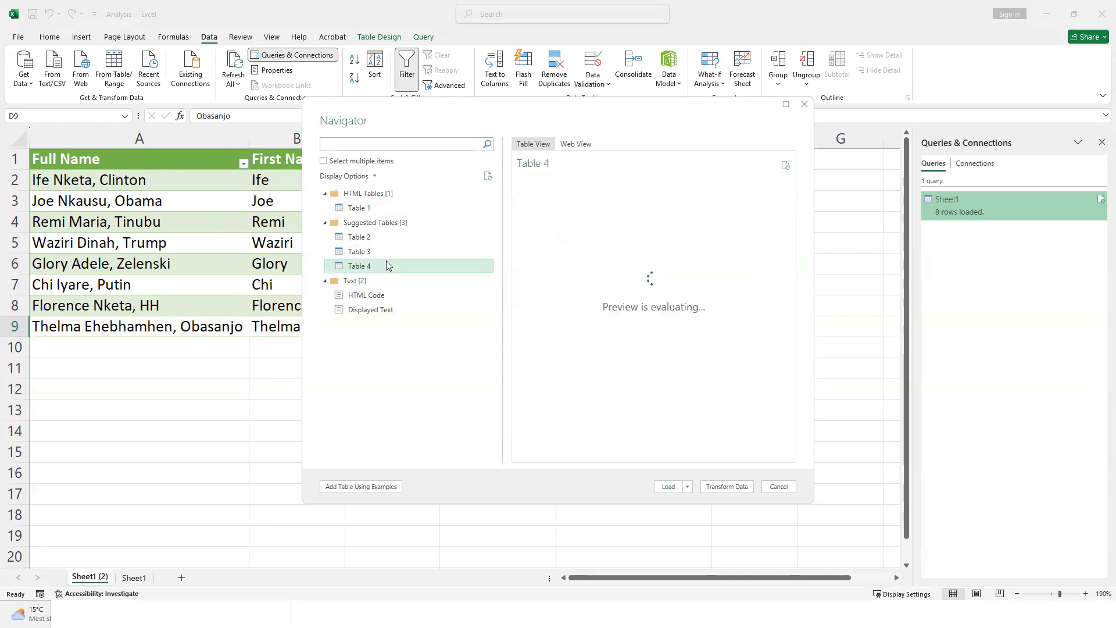
pyautogui.click(402, 207)
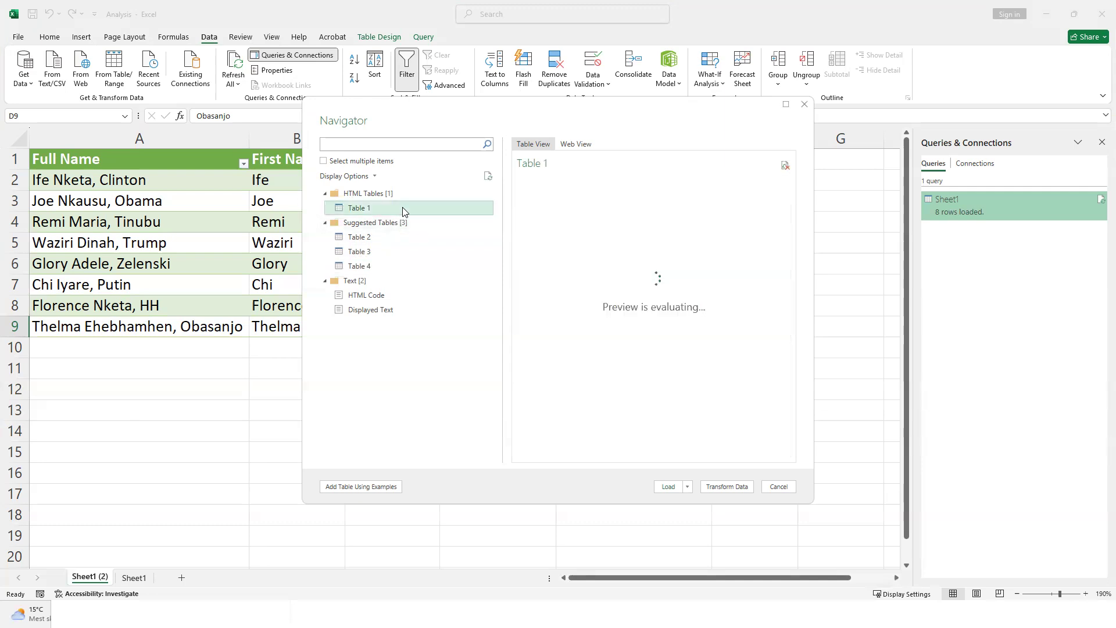
pyautogui.click(666, 486)
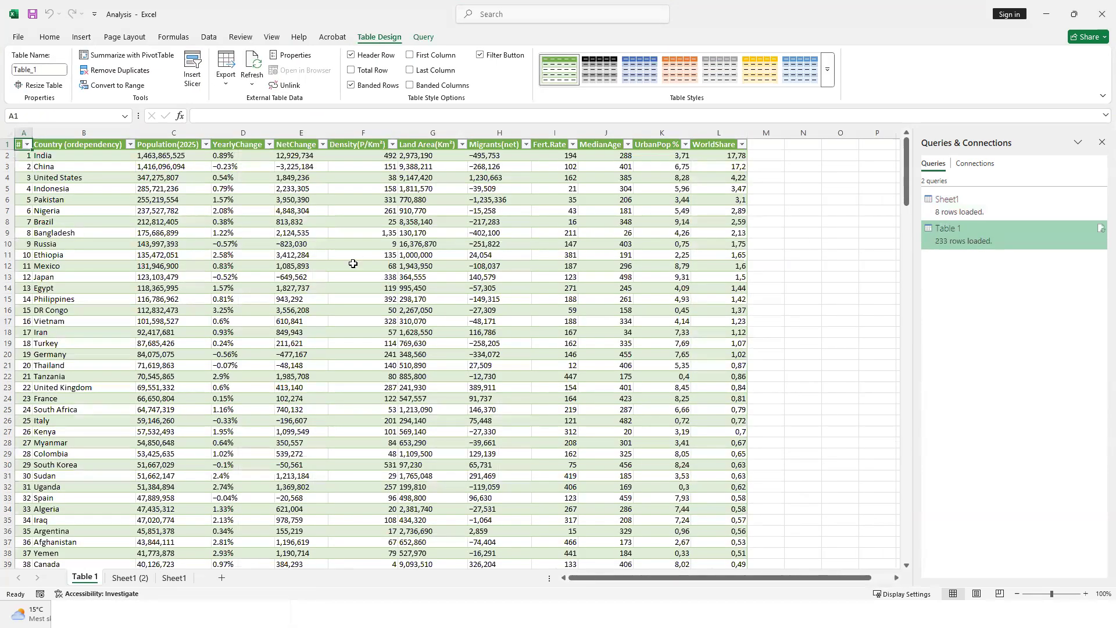
pyautogui.click(318, 268)
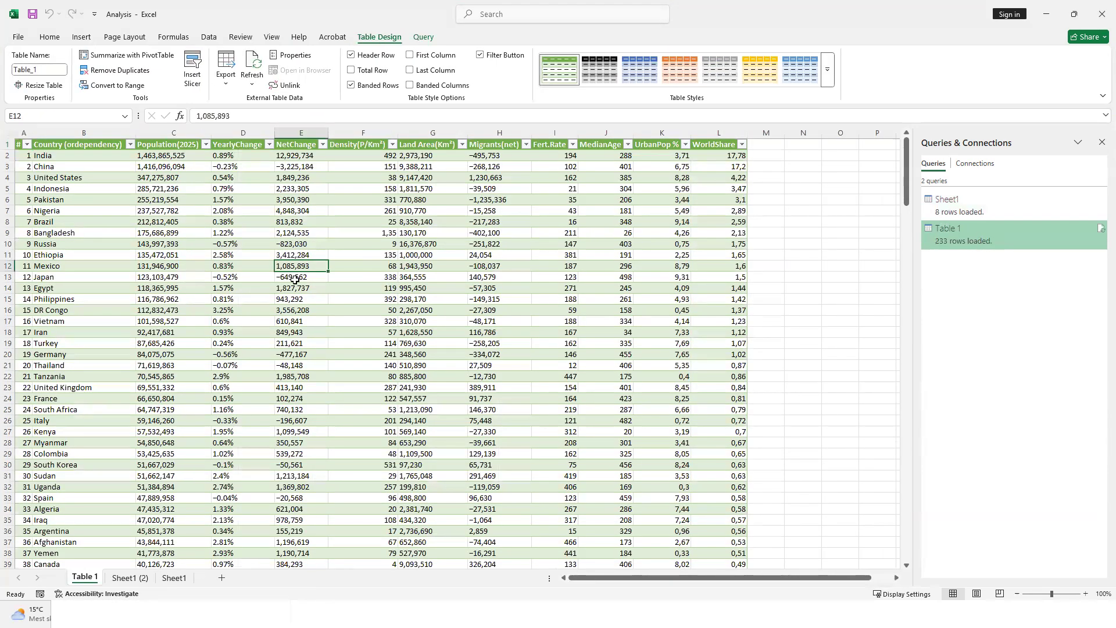
pyautogui.scroll(-13, 175, 383)
pyautogui.scroll(9, 176, 387)
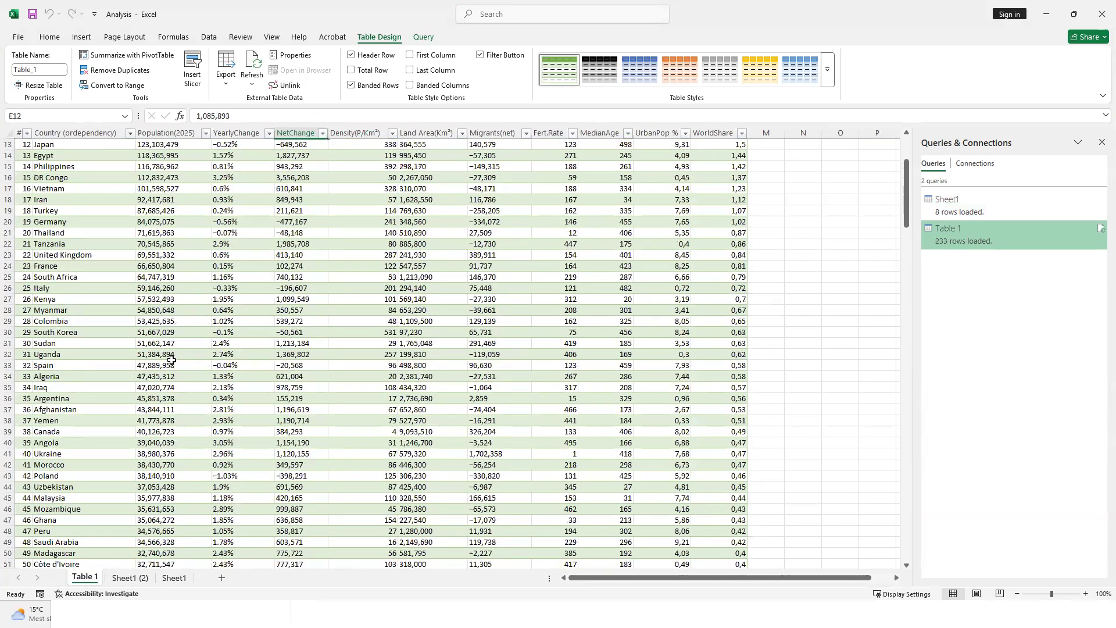
pyautogui.scroll(4, 171, 361)
pyautogui.click(129, 577)
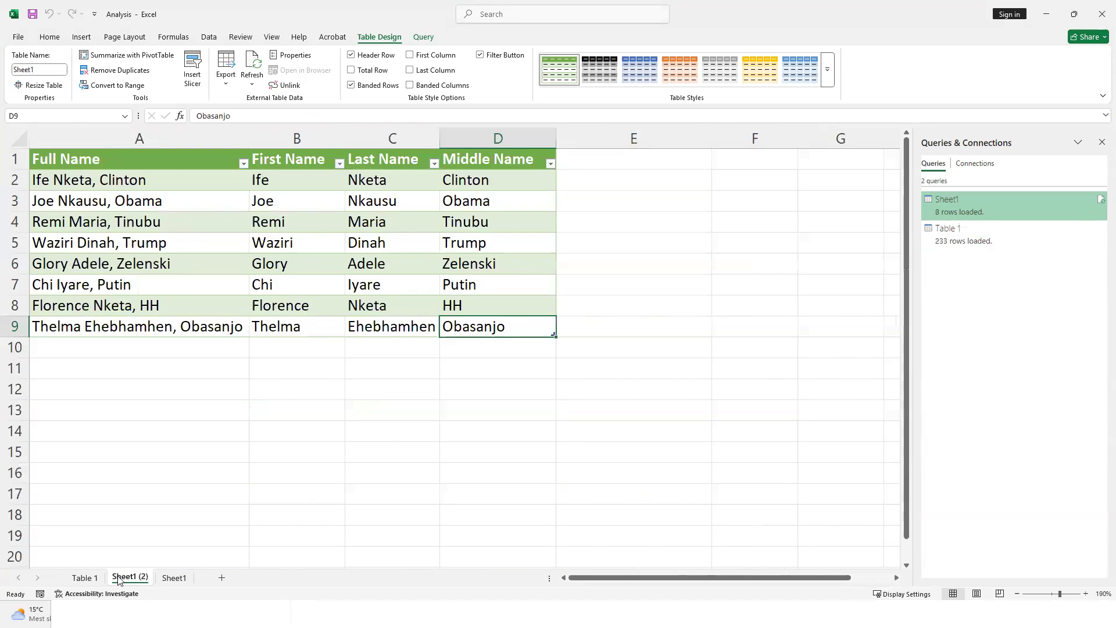
pyautogui.click(218, 263)
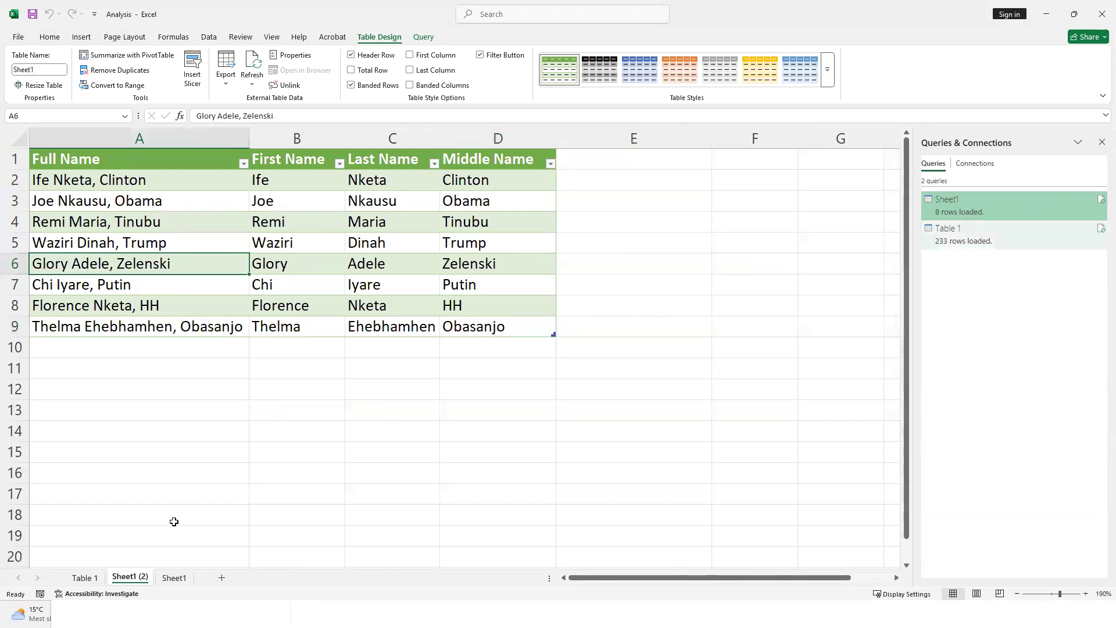
pyautogui.click(81, 578)
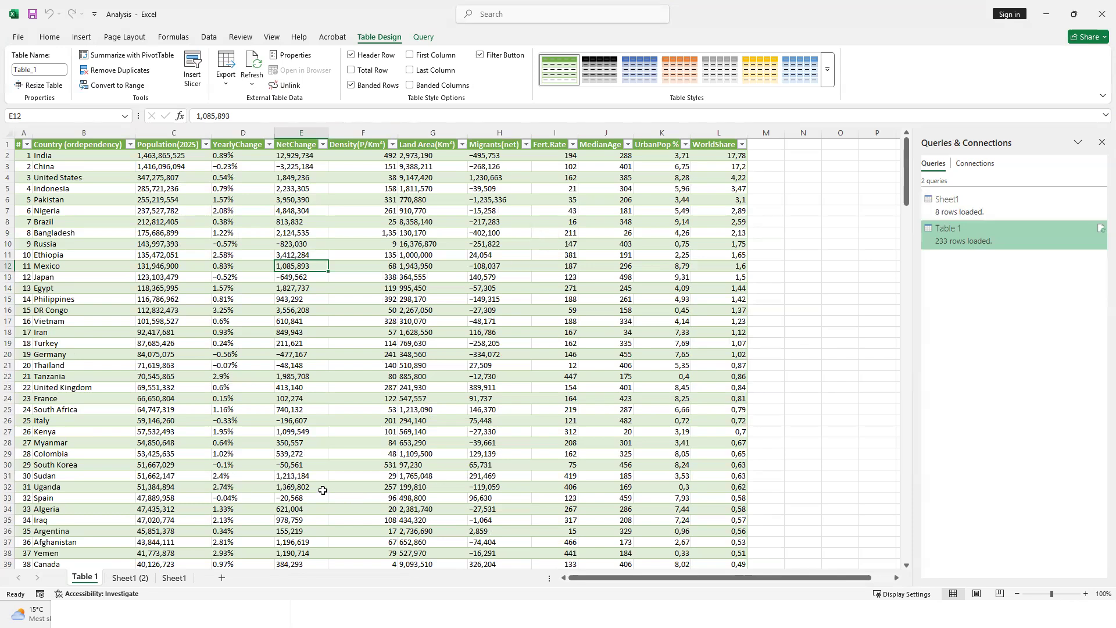
pyautogui.scroll(-7, 367, 306)
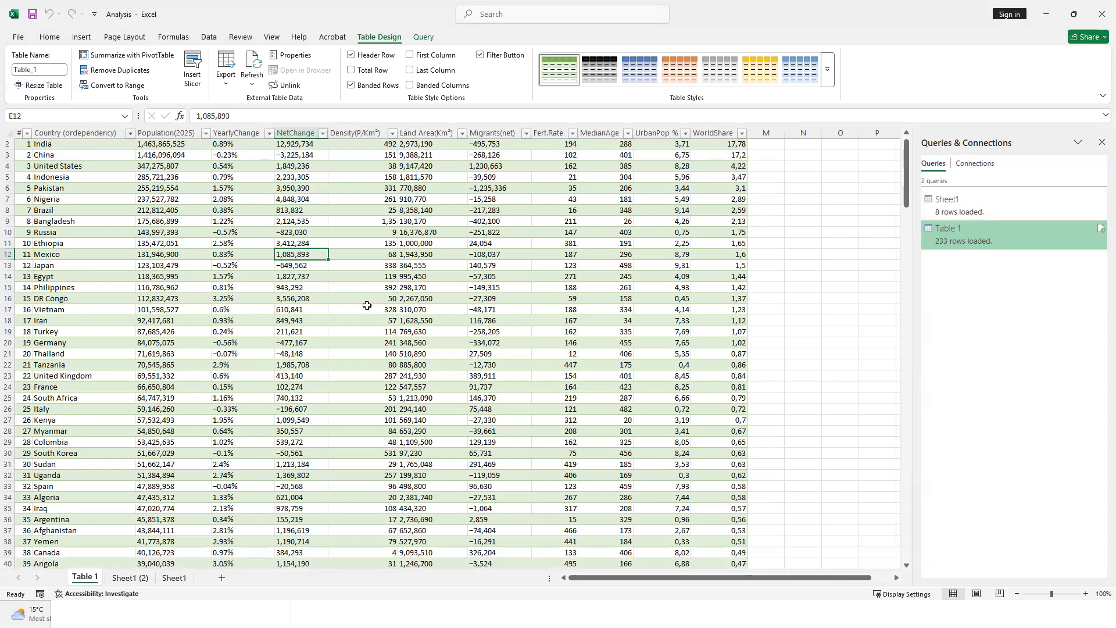
pyautogui.scroll(6, 368, 306)
pyautogui.scroll(1, 367, 305)
pyautogui.click(368, 306)
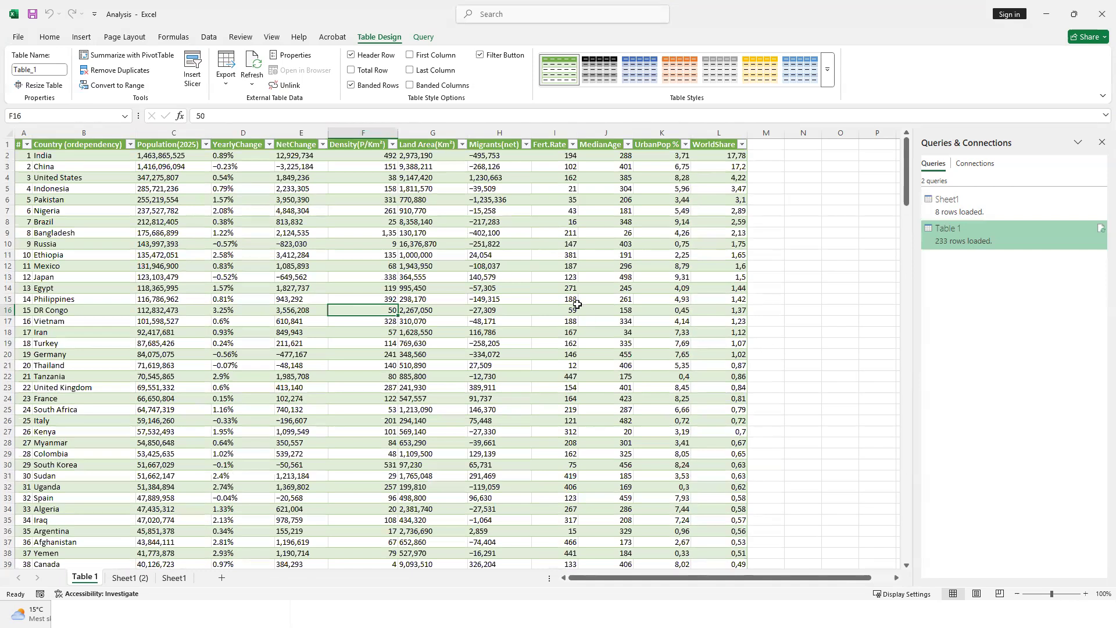
pyautogui.click(590, 279)
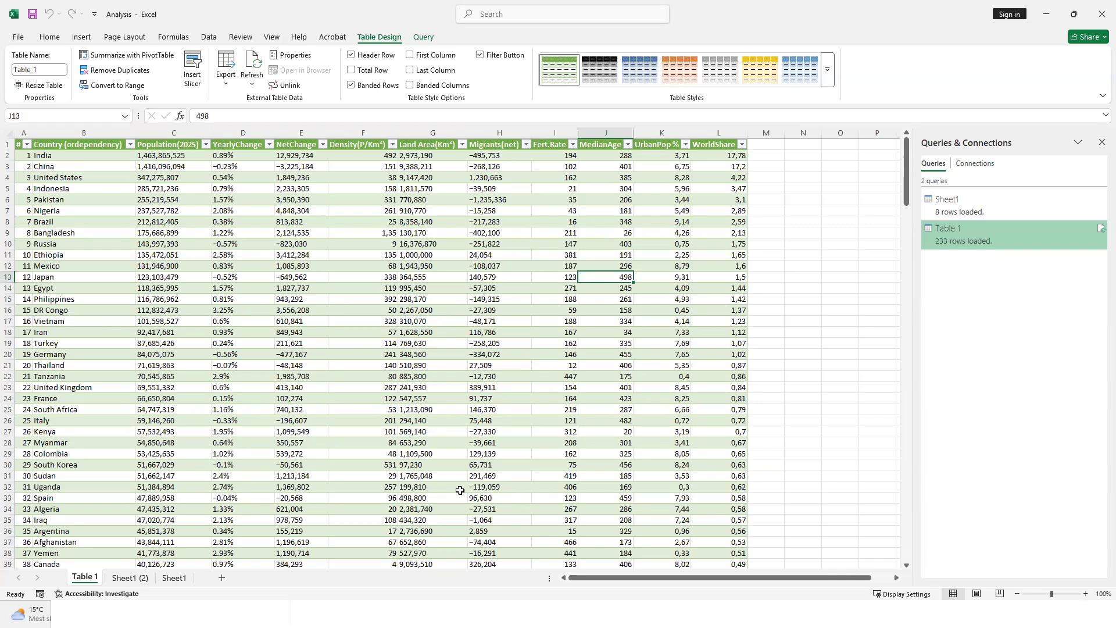
pyautogui.click(244, 614)
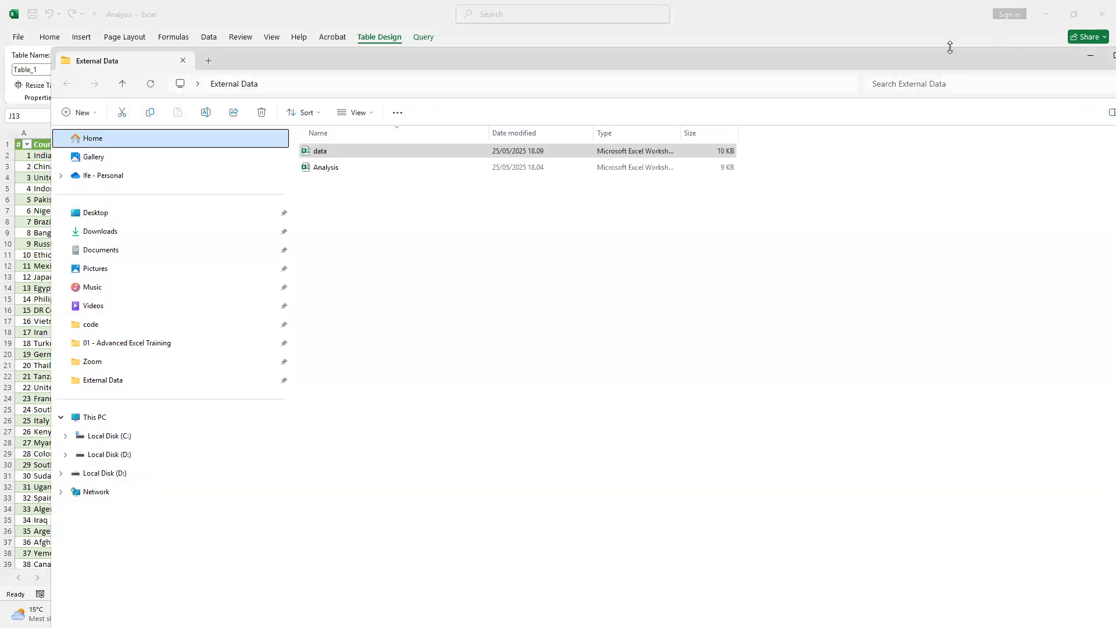
pyautogui.moveTo(925, 61); pyautogui.dragTo(857, 74)
pyautogui.click(847, 76)
pyautogui.click(541, 265)
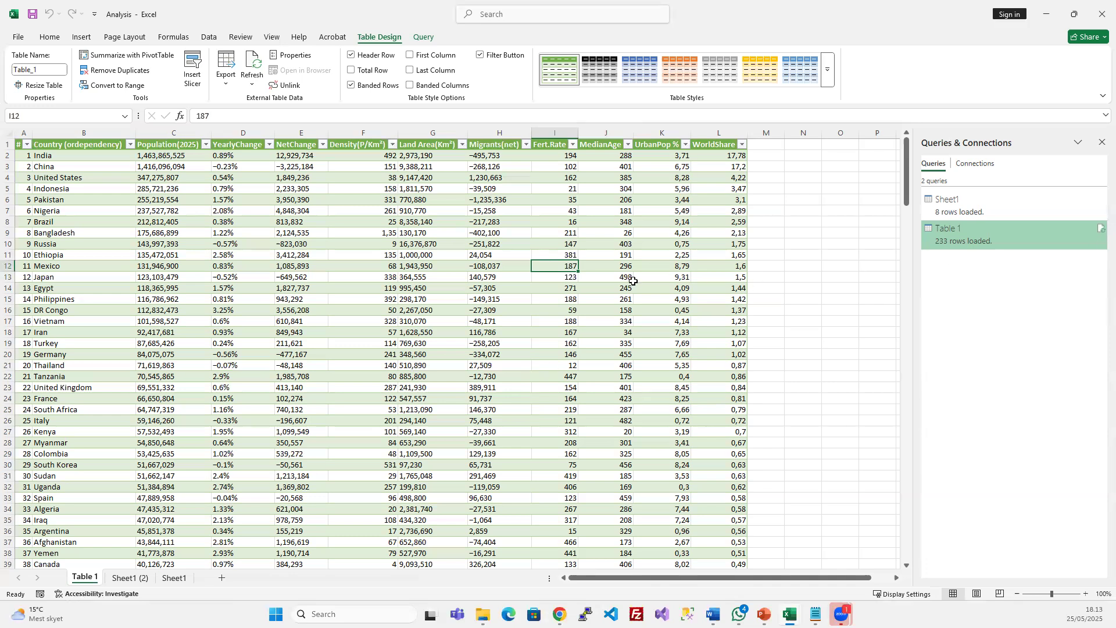
pyautogui.click(372, 277)
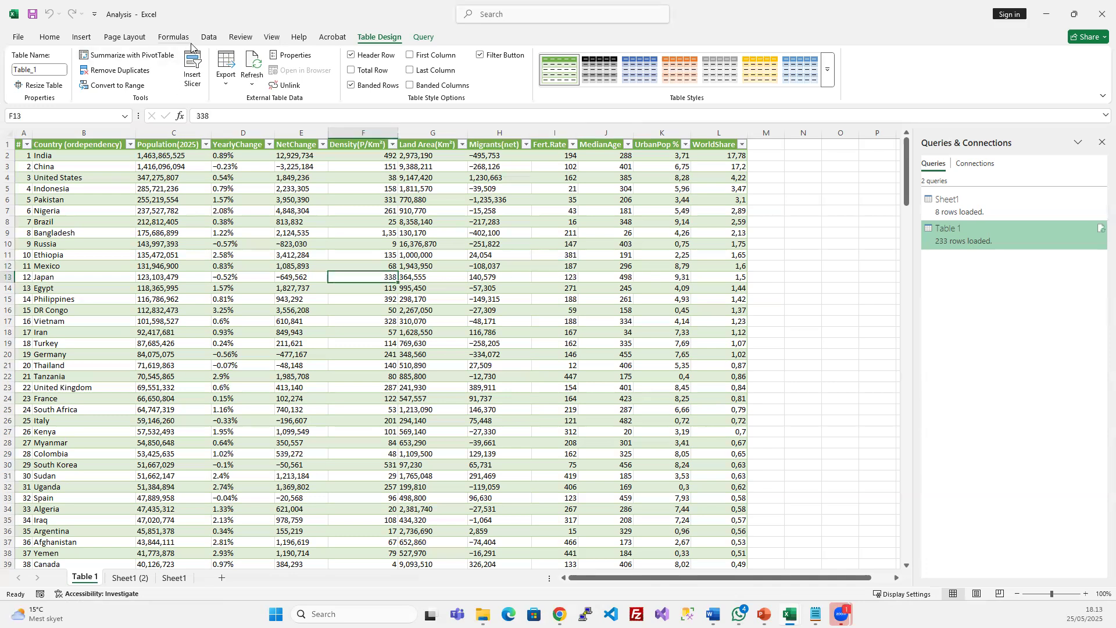
pyautogui.click(209, 37)
pyautogui.click(24, 67)
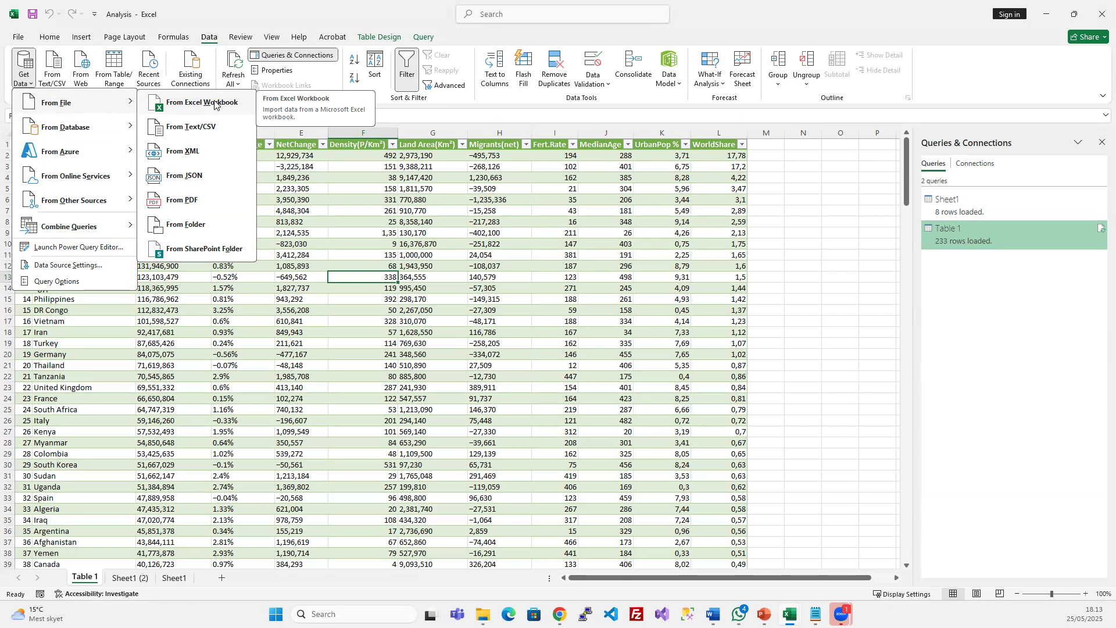
pyautogui.moveTo(94, 197)
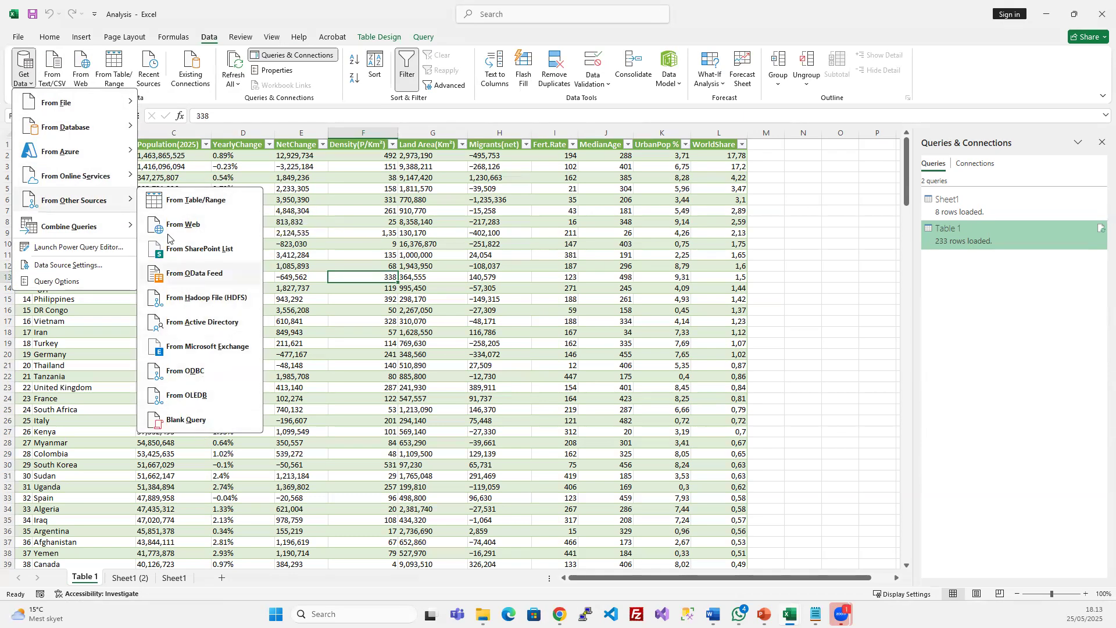
pyautogui.moveTo(93, 179)
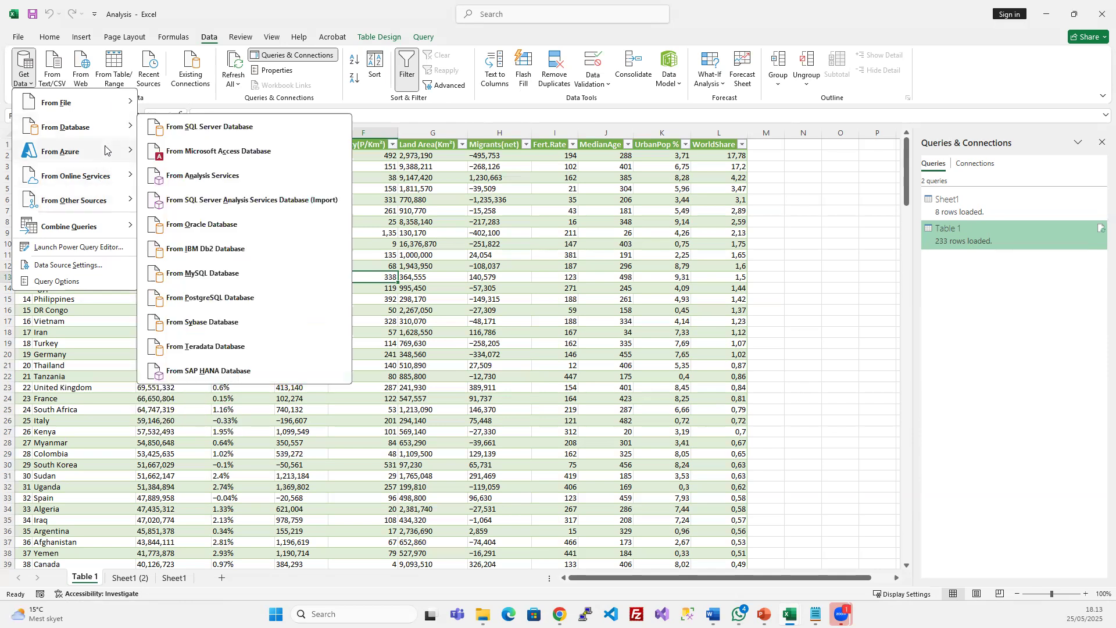
pyautogui.moveTo(122, 125)
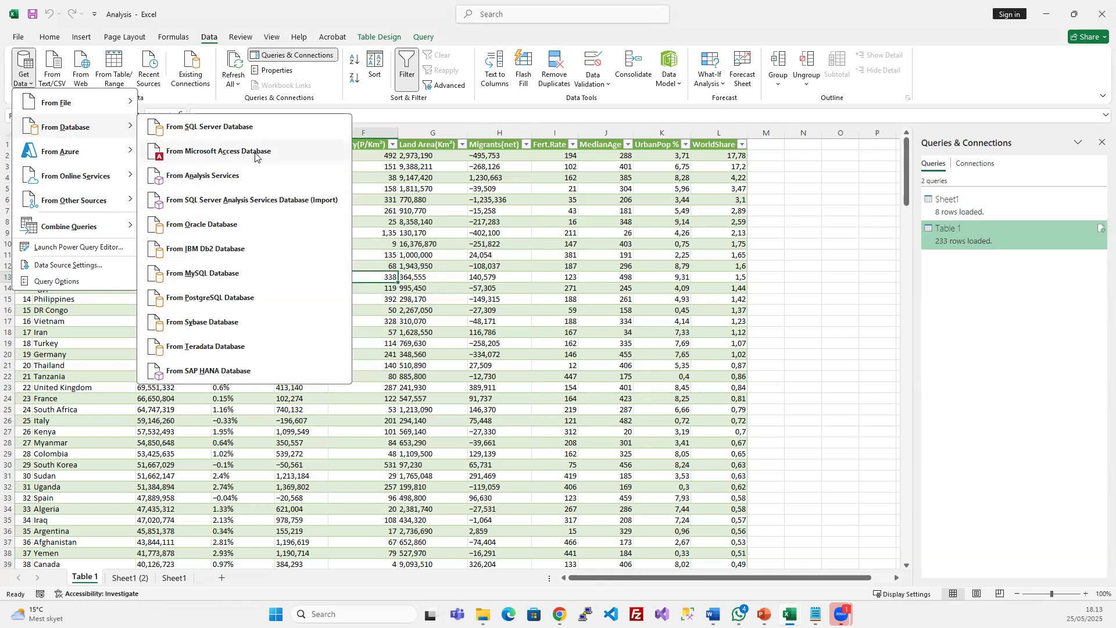
pyautogui.click(299, 7)
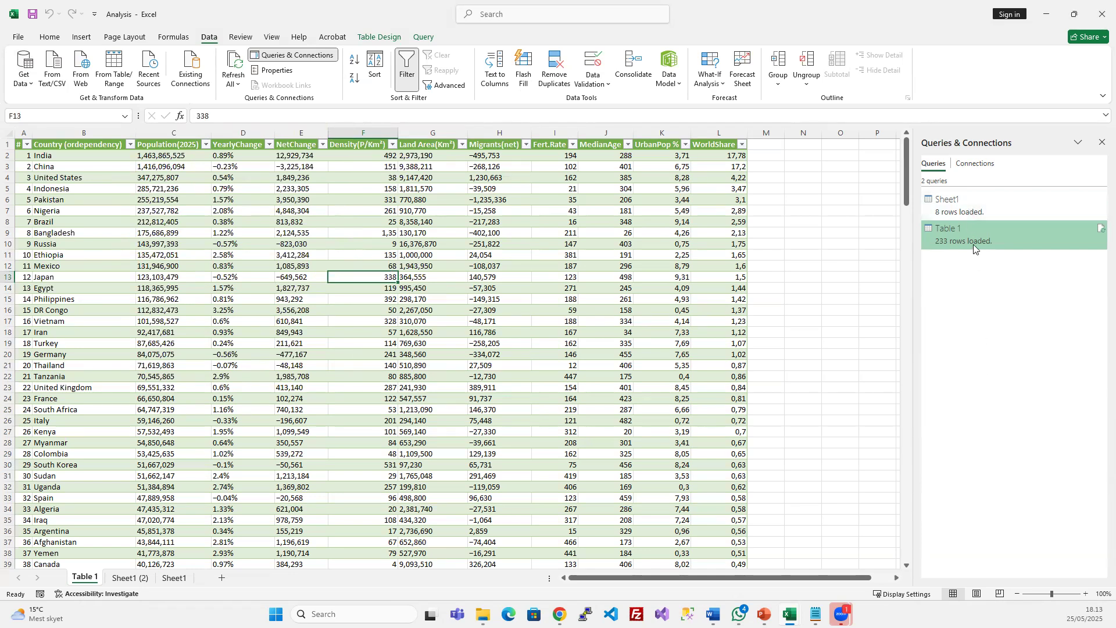
# Look over cells in the country table, including Population(2025) values in column C
pyautogui.click(170, 285)
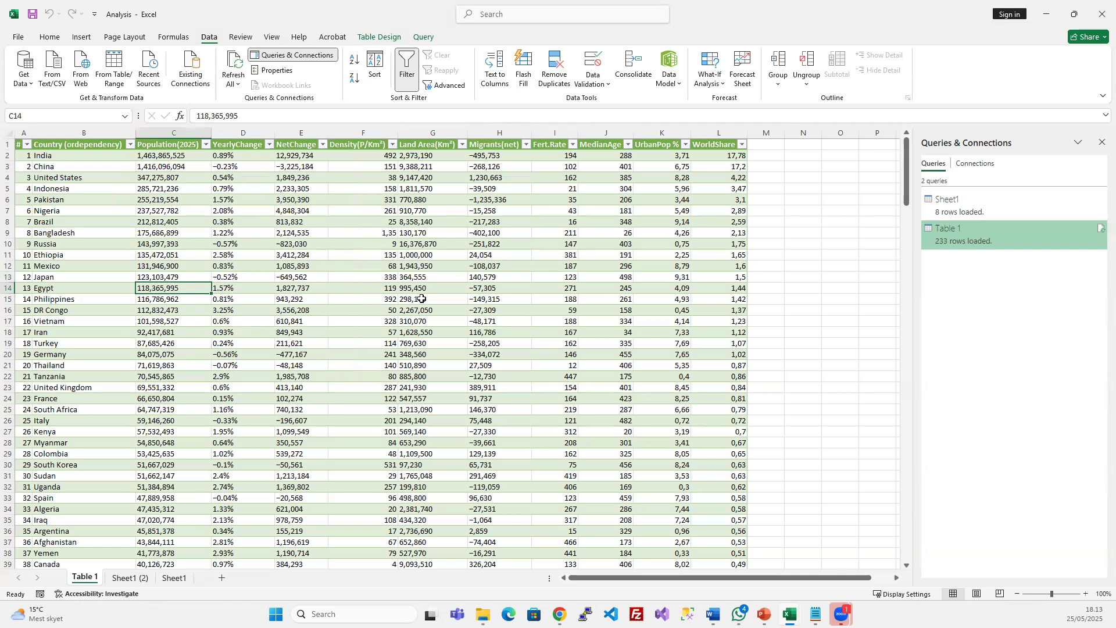
pyautogui.click(446, 299)
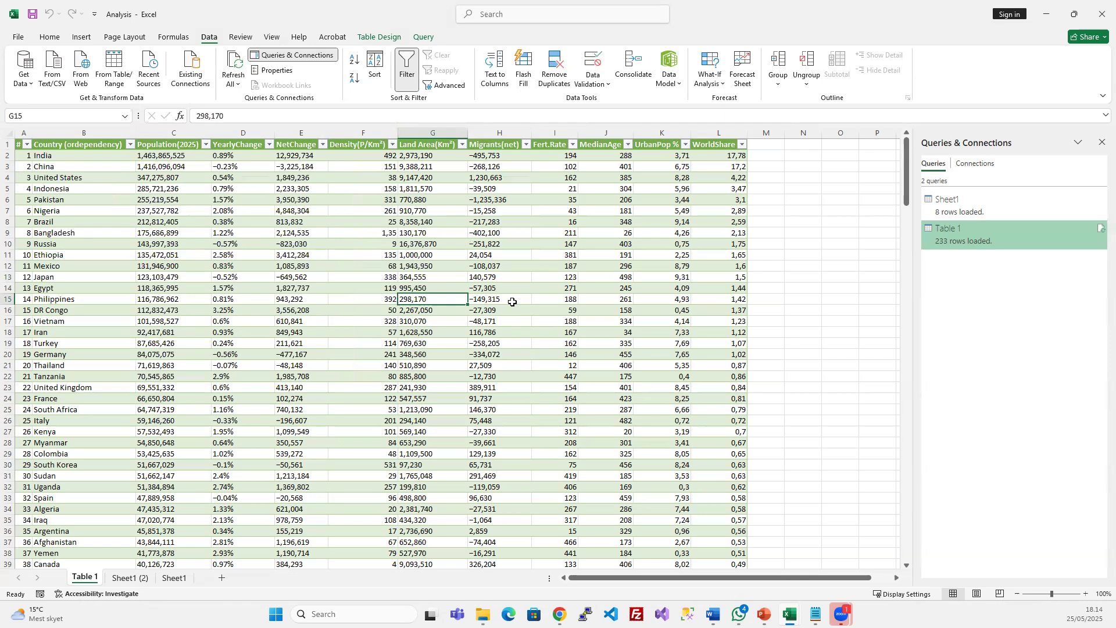
pyautogui.click(358, 221)
pyautogui.click(195, 177)
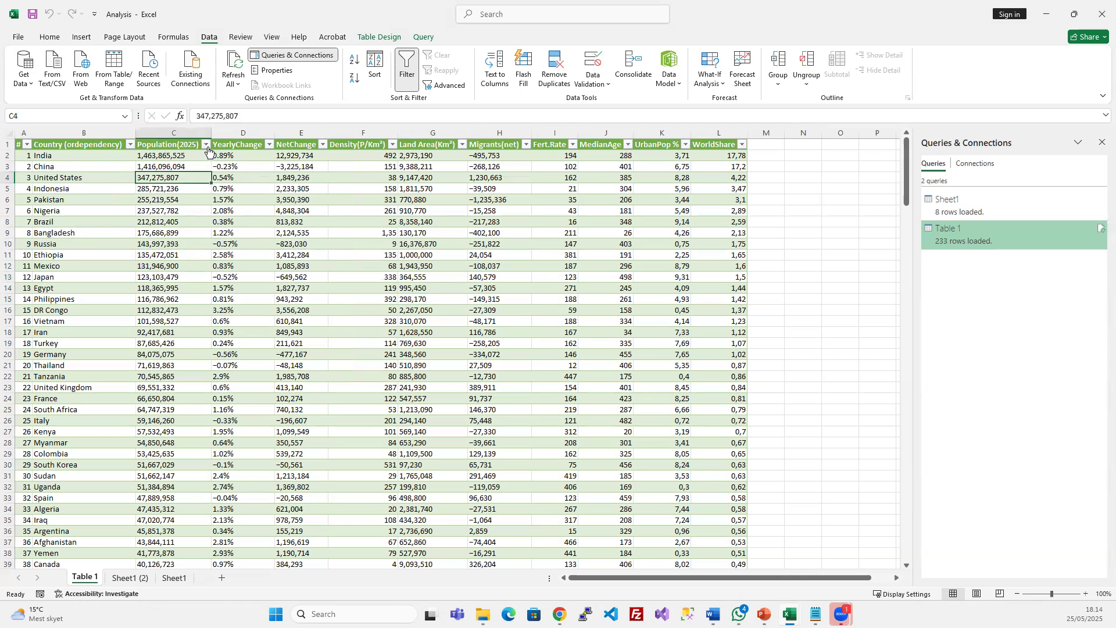
pyautogui.click(366, 170)
pyautogui.click(168, 159)
pyautogui.click(179, 200)
# Sort Population(2025) A to Z, then in reverse order, and clear the sort
pyautogui.click(206, 144)
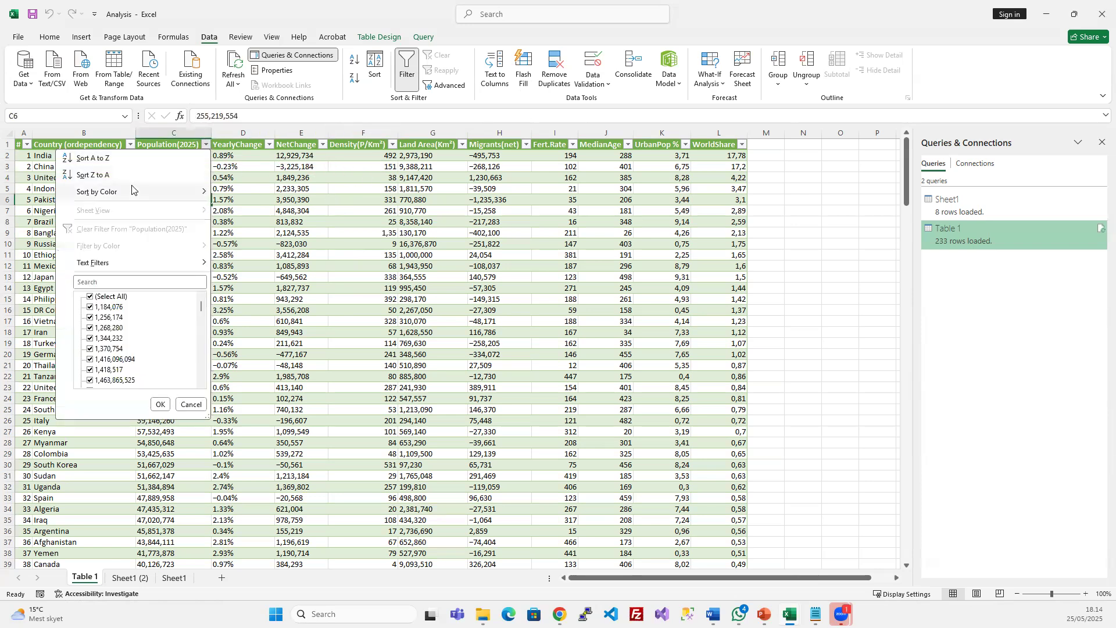
pyautogui.click(124, 159)
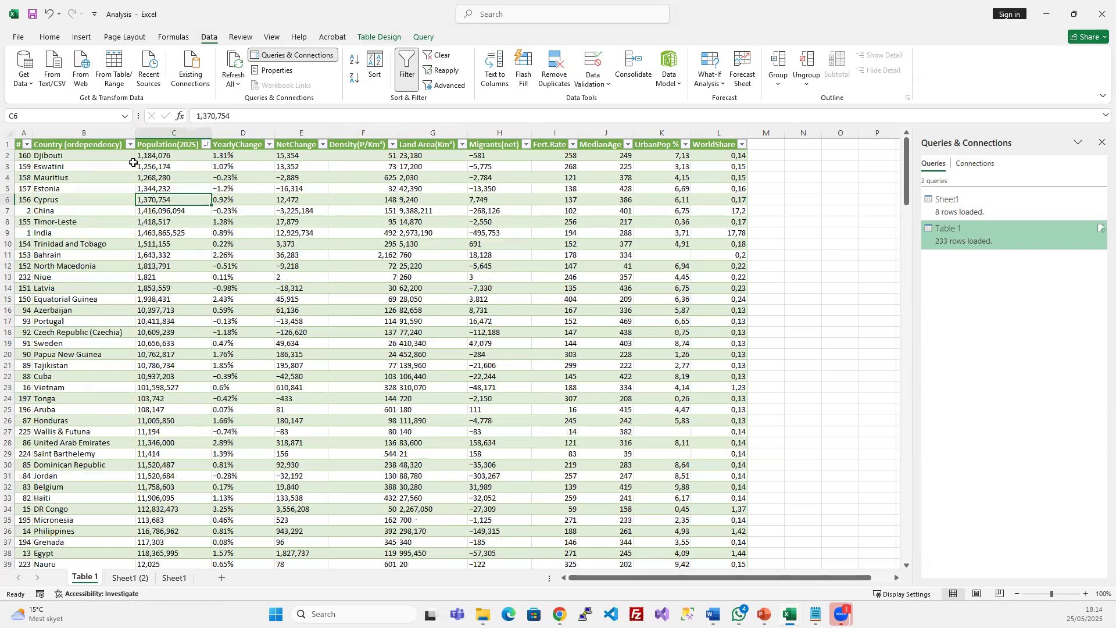
pyautogui.click(165, 156)
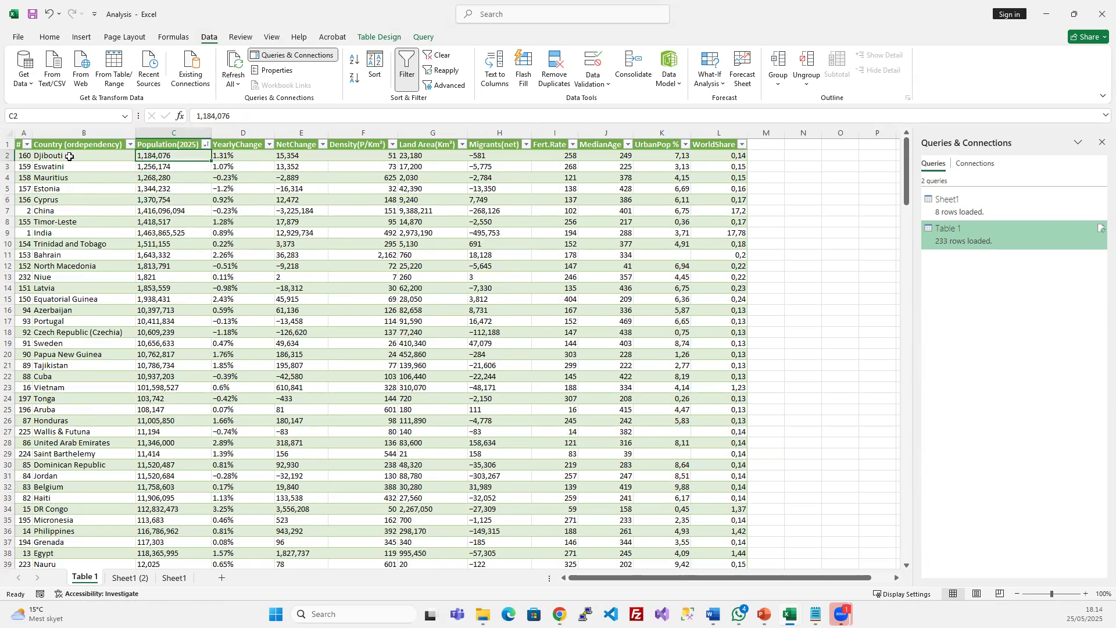
pyautogui.click(205, 146)
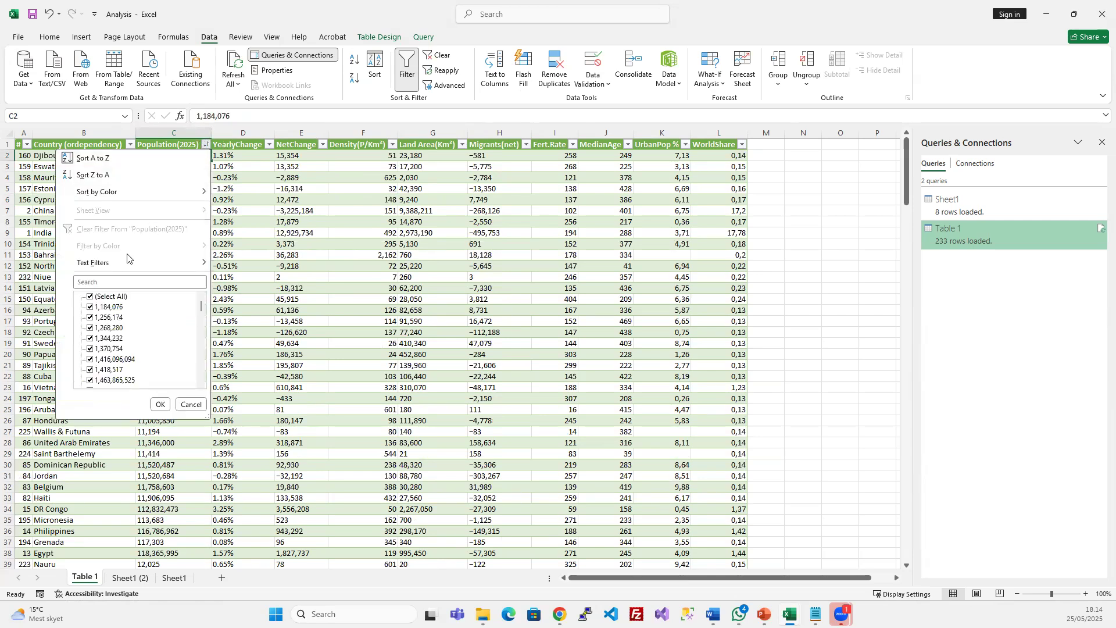
pyautogui.click(124, 175)
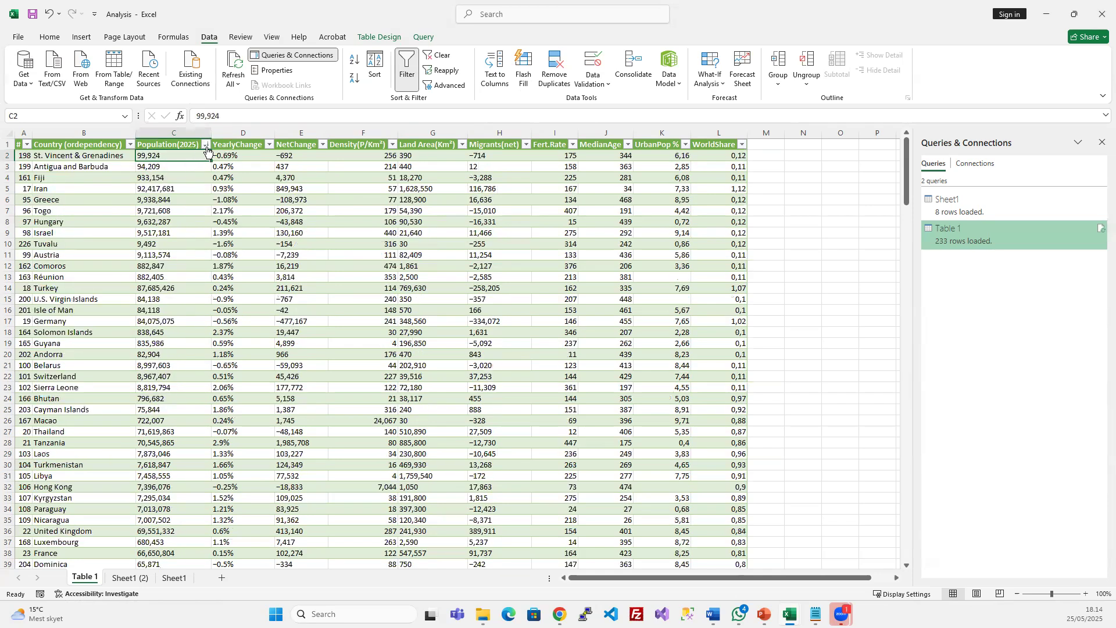
pyautogui.click(255, 168)
pyautogui.click(437, 55)
# Sort Population(2025) largest to smallest, then smallest to largest
pyautogui.click(235, 199)
pyautogui.click(167, 154)
pyautogui.click(102, 159)
pyautogui.click(174, 155)
pyautogui.click(205, 144)
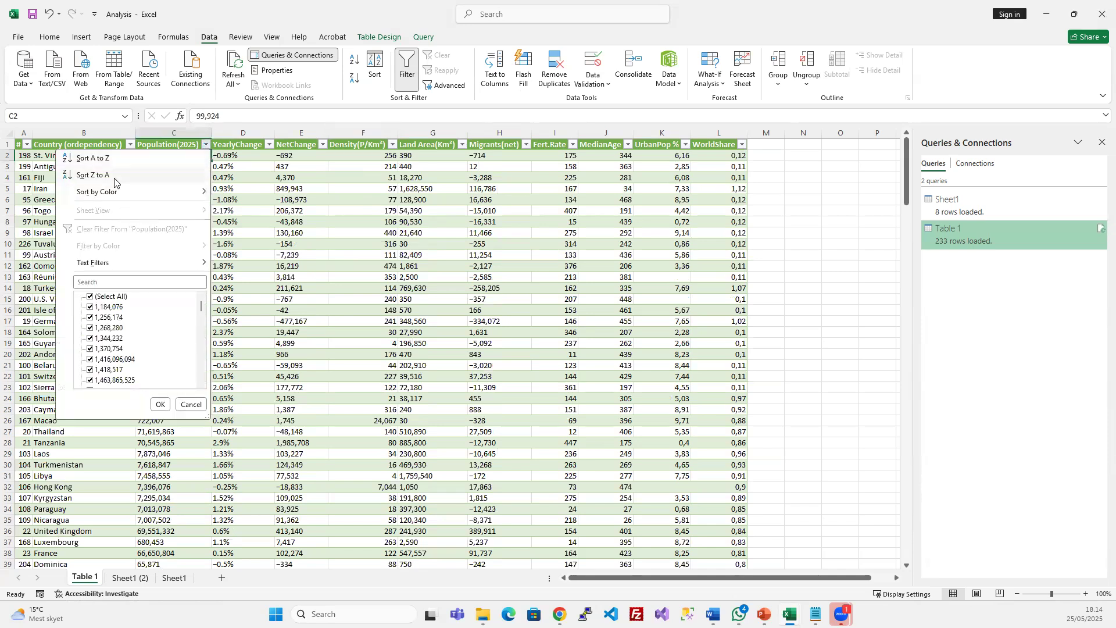
pyautogui.click(140, 176)
pyautogui.click(206, 144)
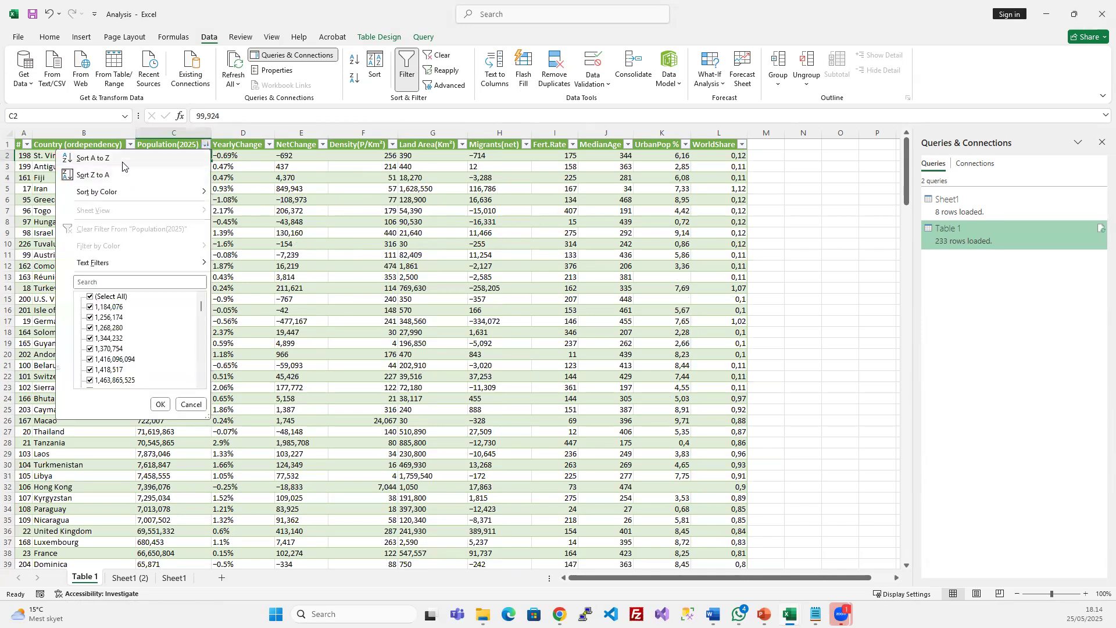
pyautogui.click(123, 160)
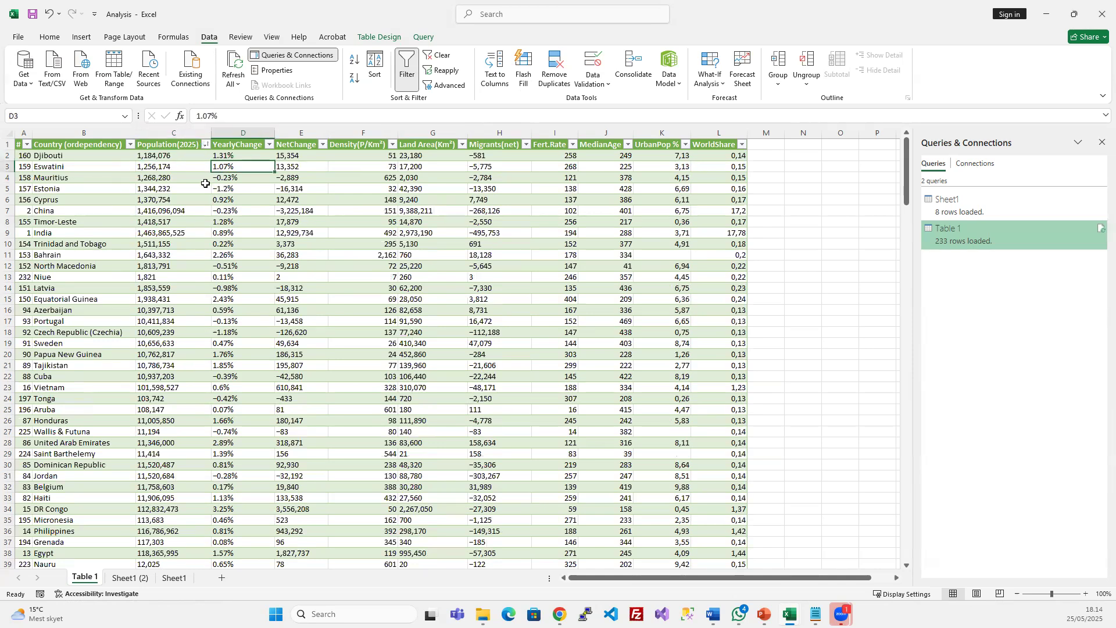
# Clear the sort and undo back to the original ranked order with India first
pyautogui.click(437, 55)
pyautogui.hotkey('ctrl', 'z')
pyautogui.hotkey('ctrl', 'a')
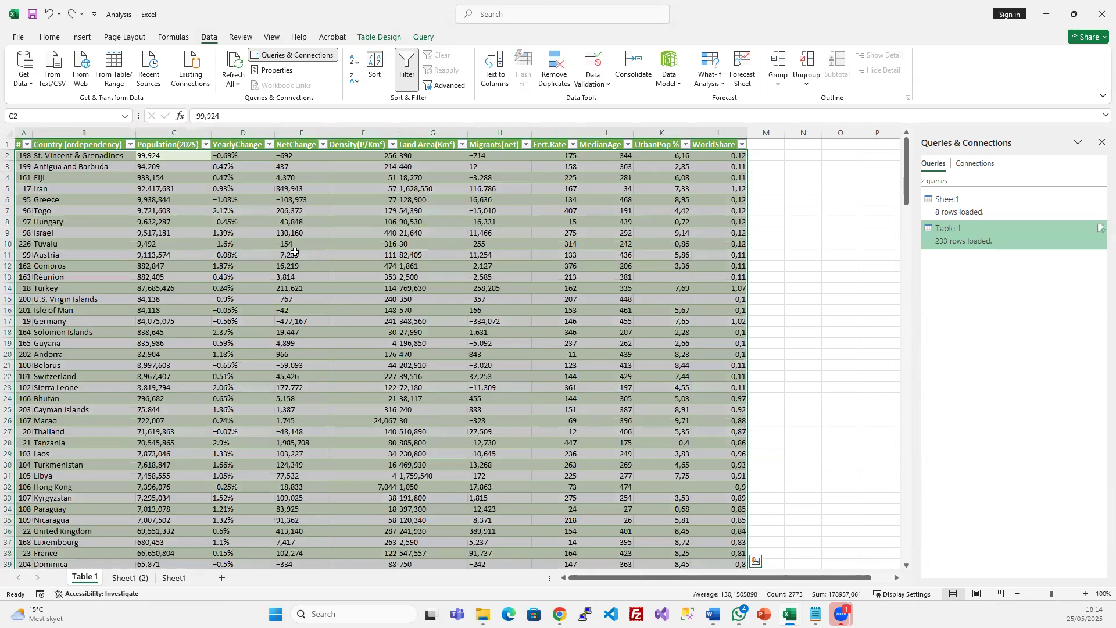
pyautogui.hotkey('ctrl', 'z')
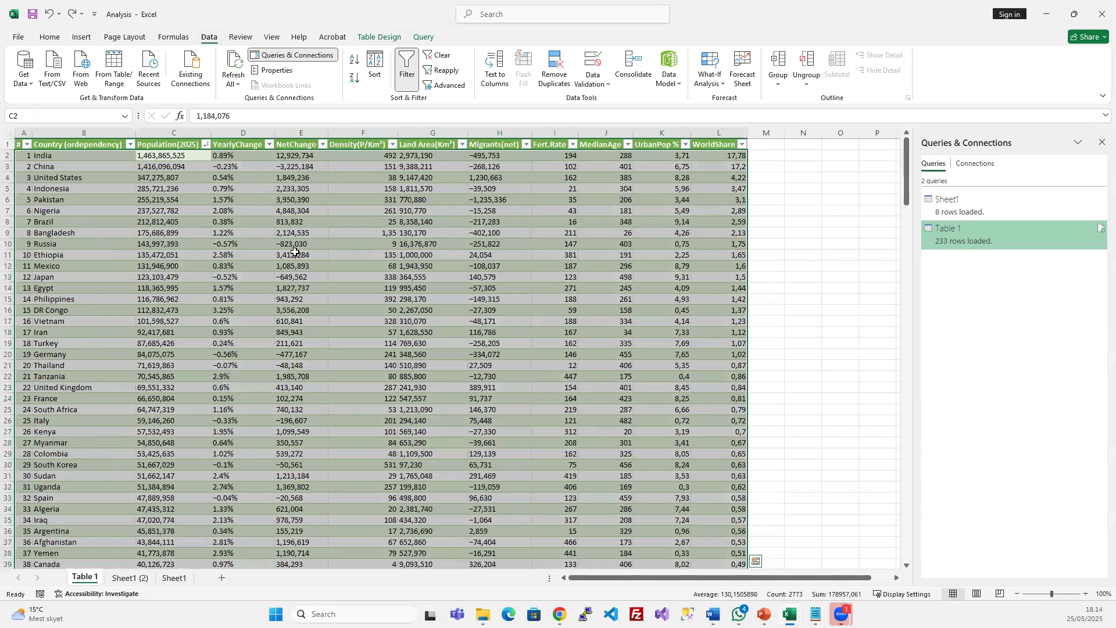
# Look over the top countries' population, yearly change, land area and density values
pyautogui.click(189, 178)
pyautogui.click(187, 157)
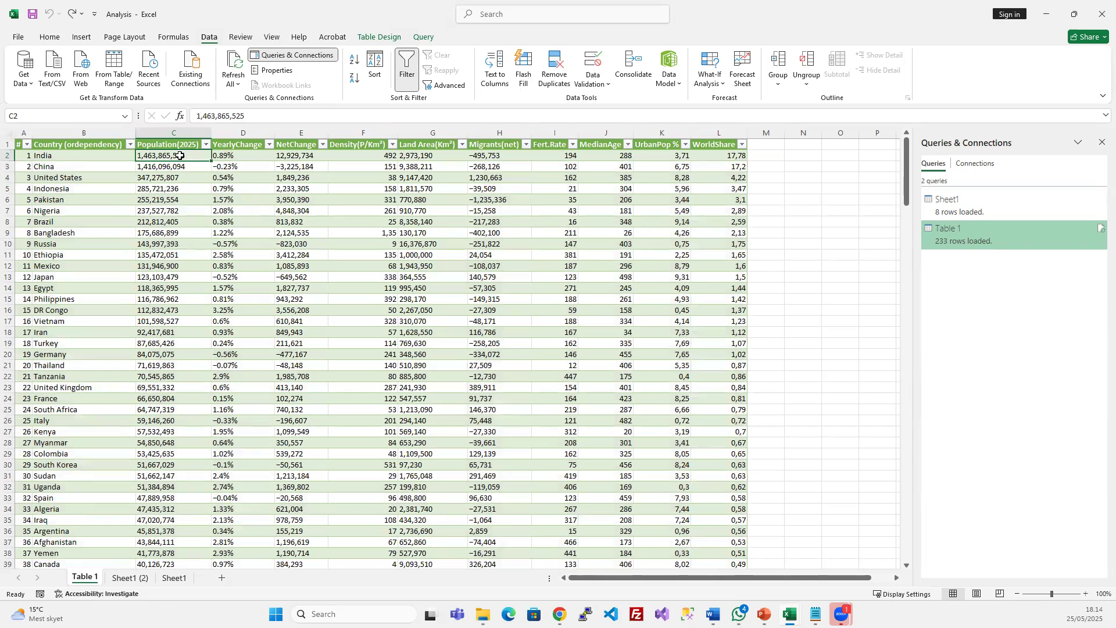
pyautogui.click(178, 203)
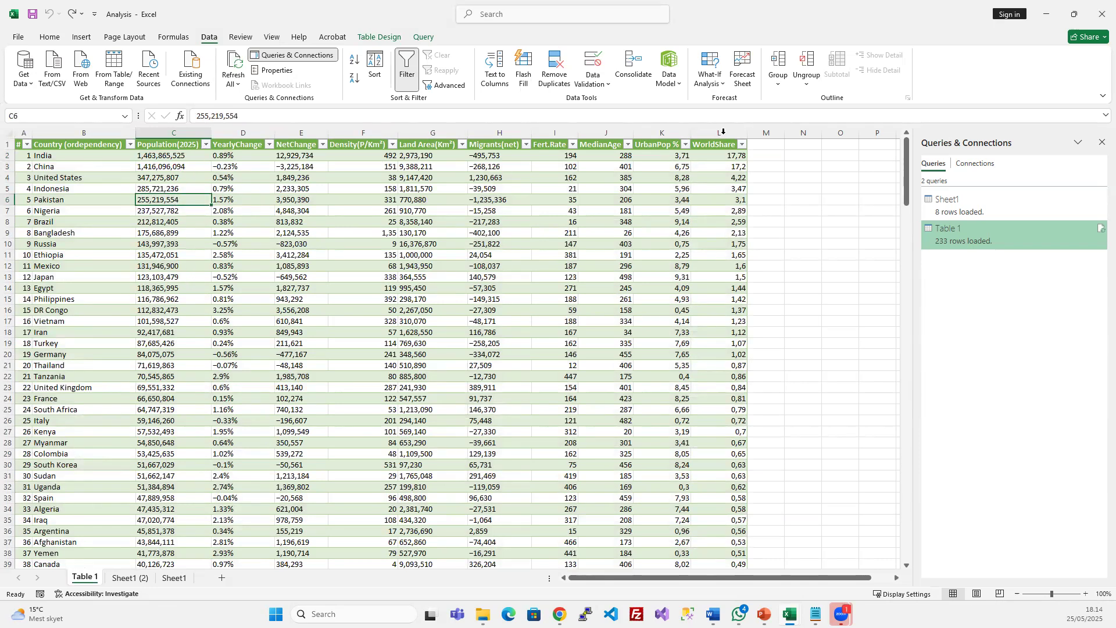
pyautogui.moveTo(157, 164); pyautogui.dragTo(162, 241)
pyautogui.moveTo(984, 232)
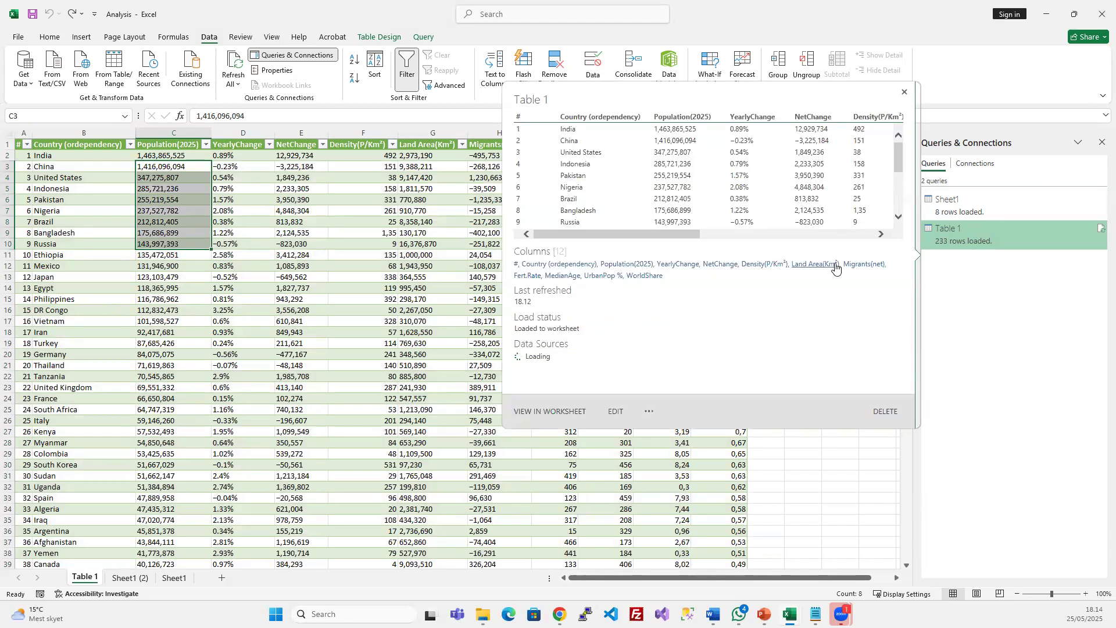
pyautogui.click(408, 226)
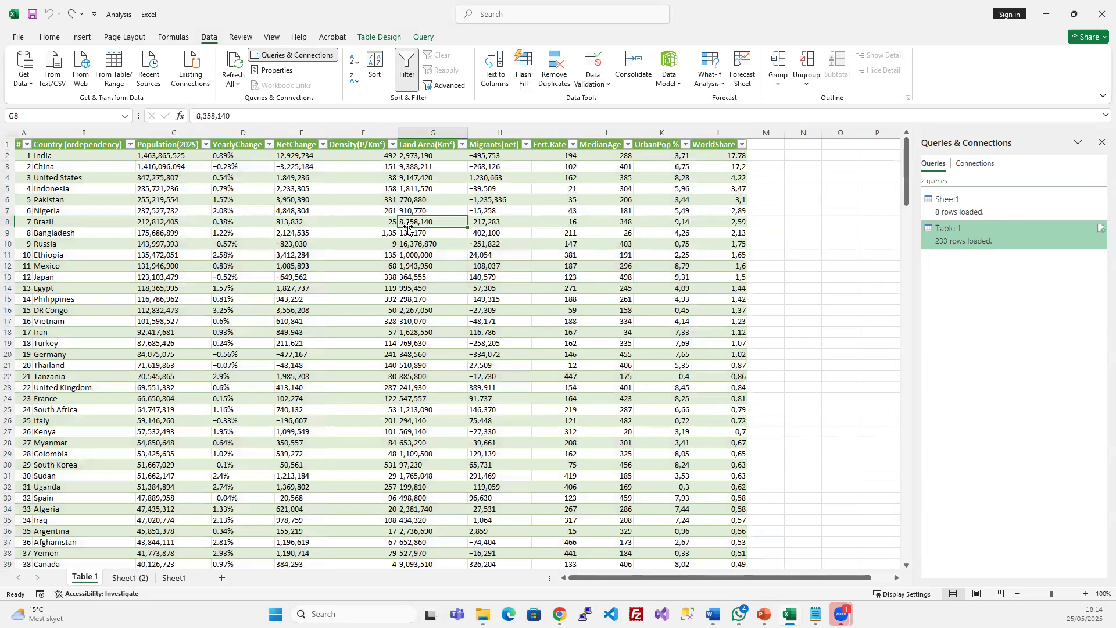
pyautogui.click(255, 247)
pyautogui.moveTo(176, 155); pyautogui.dragTo(174, 268)
pyautogui.click(349, 222)
pyautogui.click(81, 160)
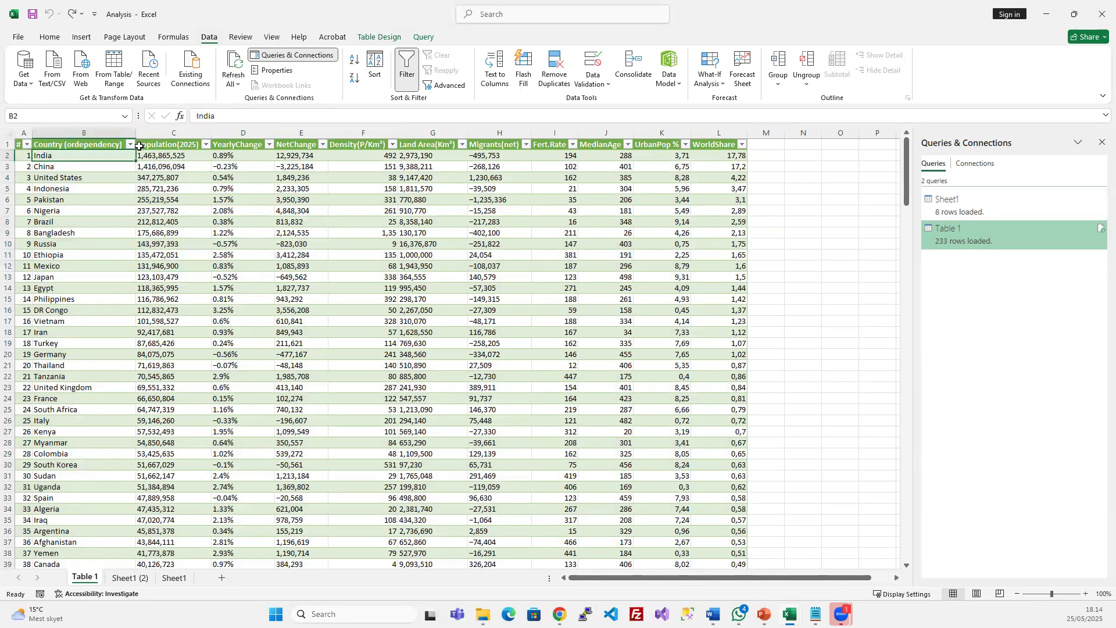
# Sort the countries A to Z and browse the list from Zimbabwe back up to Algeria
pyautogui.click(130, 144)
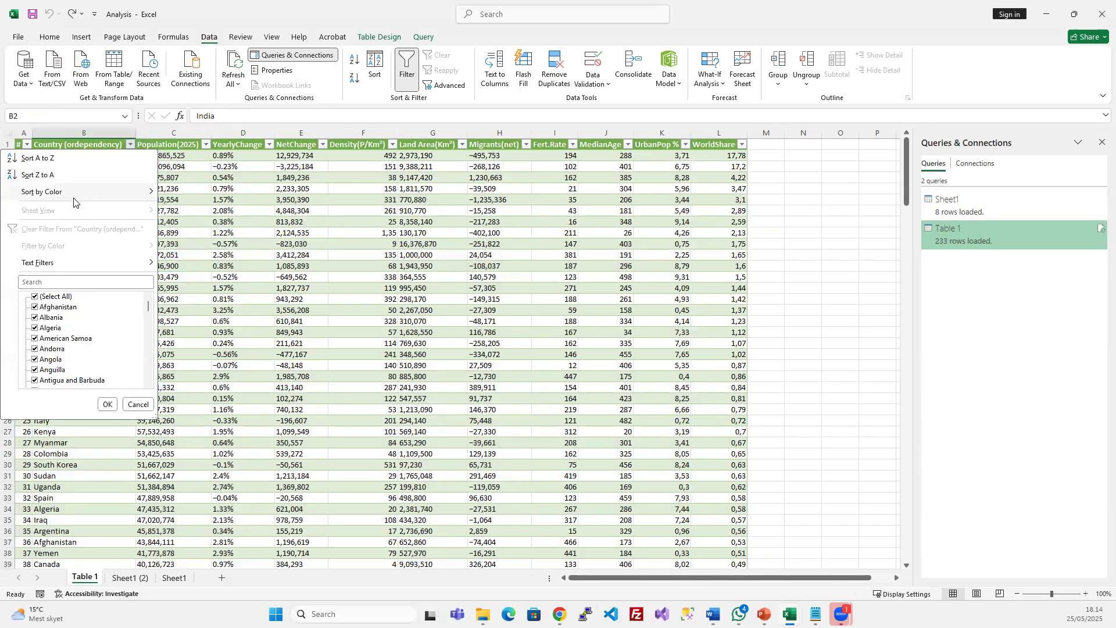
pyautogui.click(53, 158)
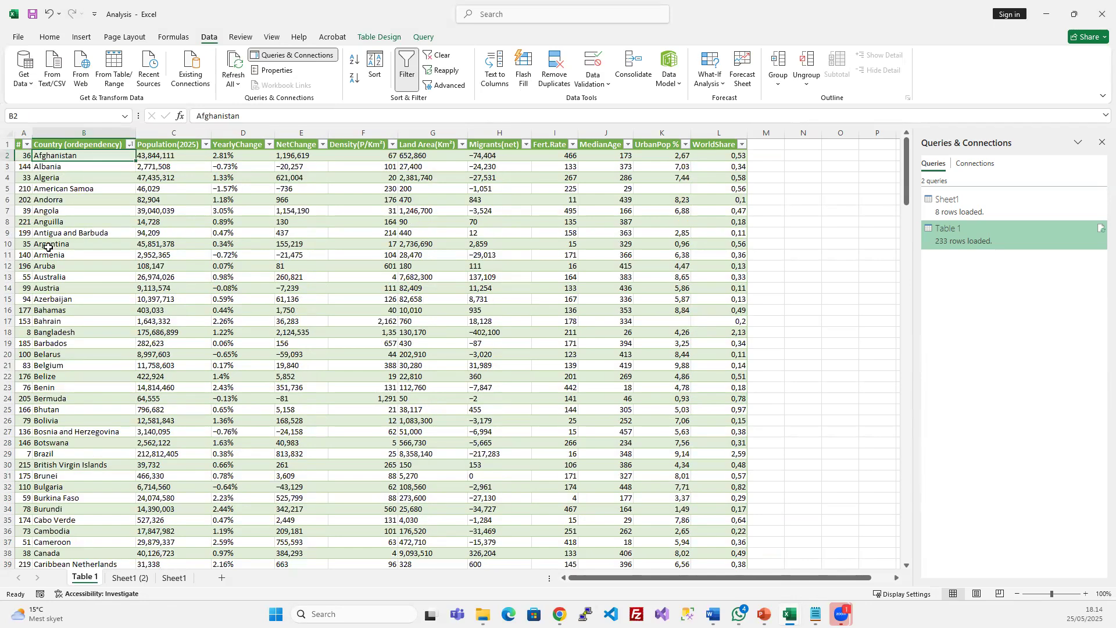
pyautogui.scroll(-20, 93, 374)
pyautogui.scroll(-20, 93, 374)
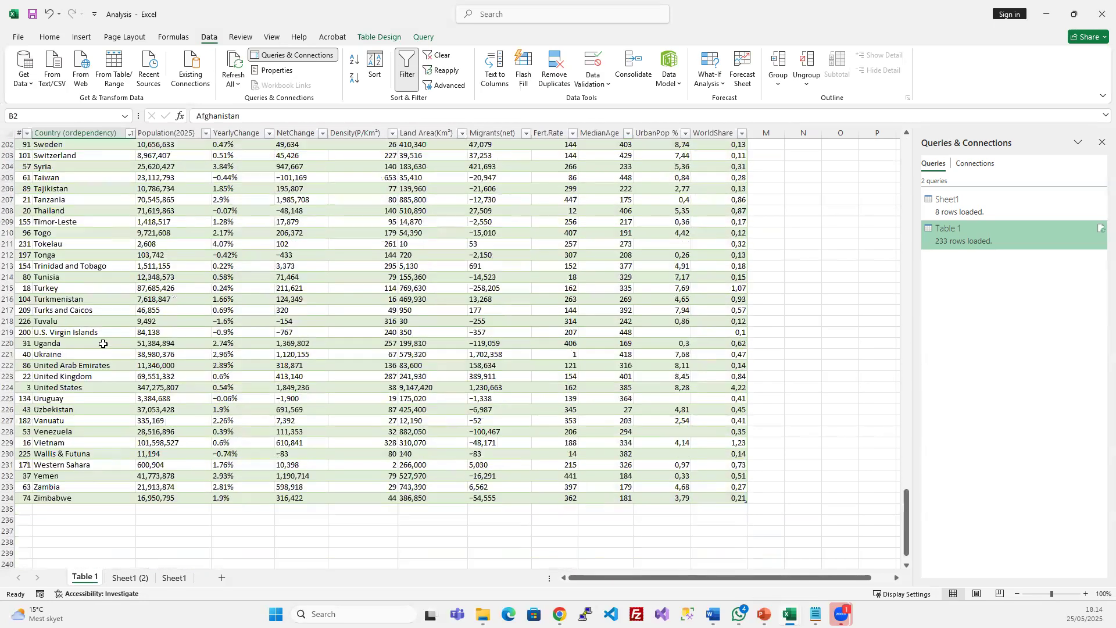
pyautogui.scroll(1, 102, 344)
pyautogui.click(65, 233)
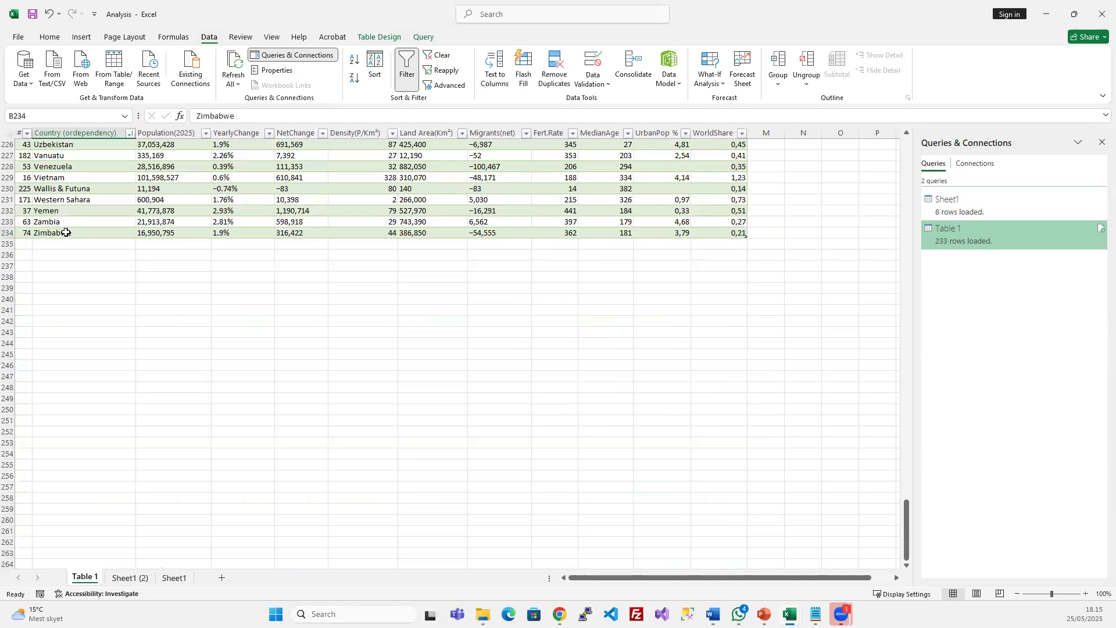
pyautogui.click(59, 223)
pyautogui.click(9, 222)
pyautogui.scroll(4, 117, 216)
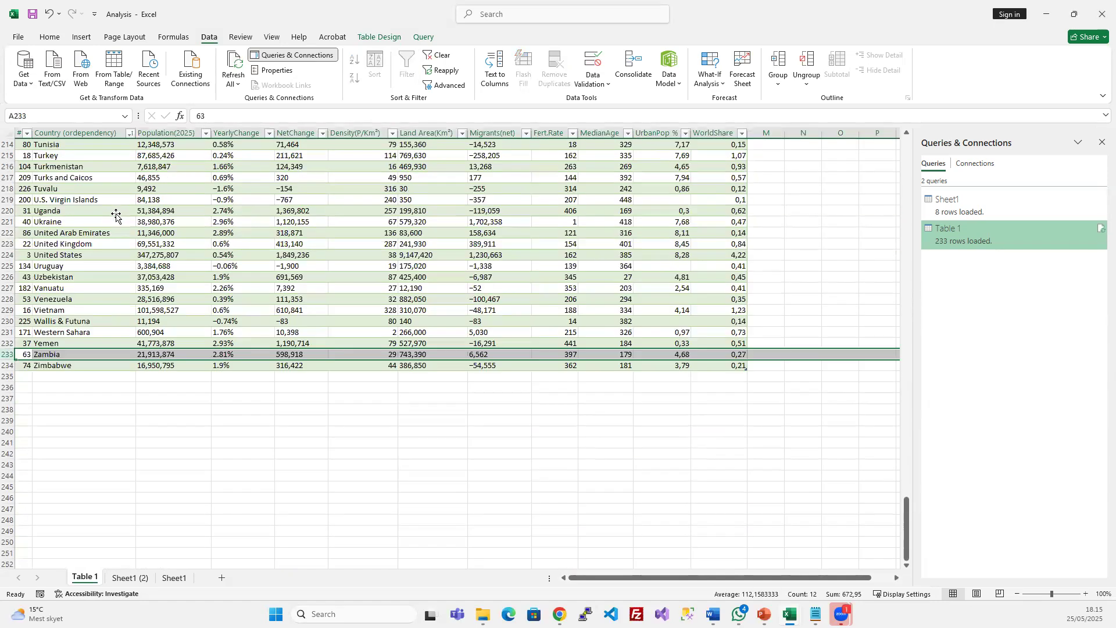
pyautogui.click(73, 225)
pyautogui.scroll(20, 87, 224)
pyautogui.scroll(20, 134, 222)
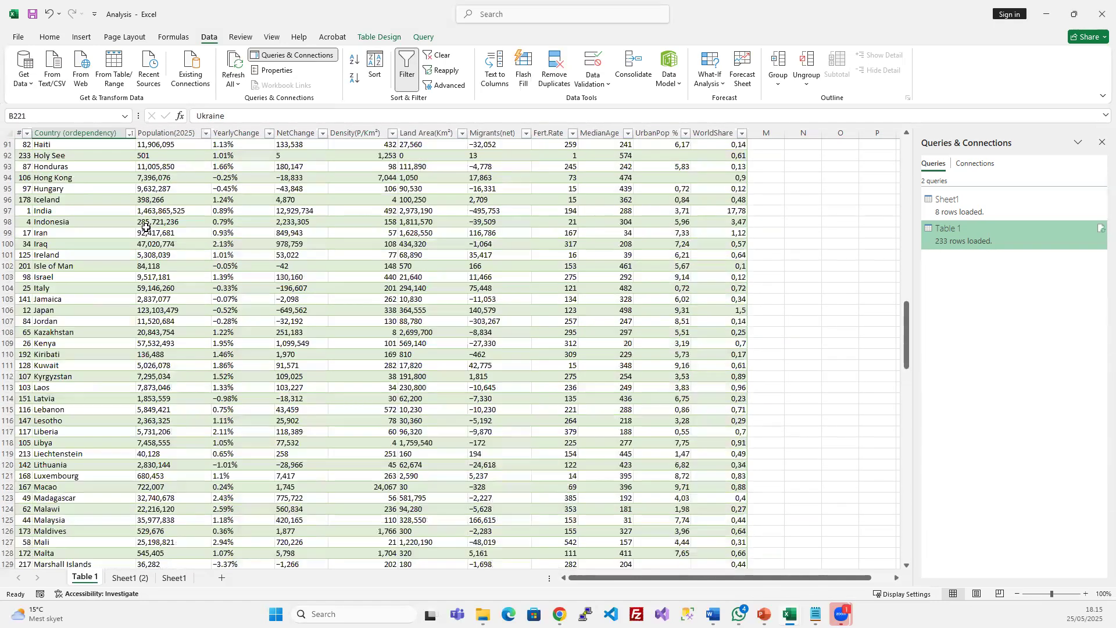
pyautogui.scroll(9, 89, 181)
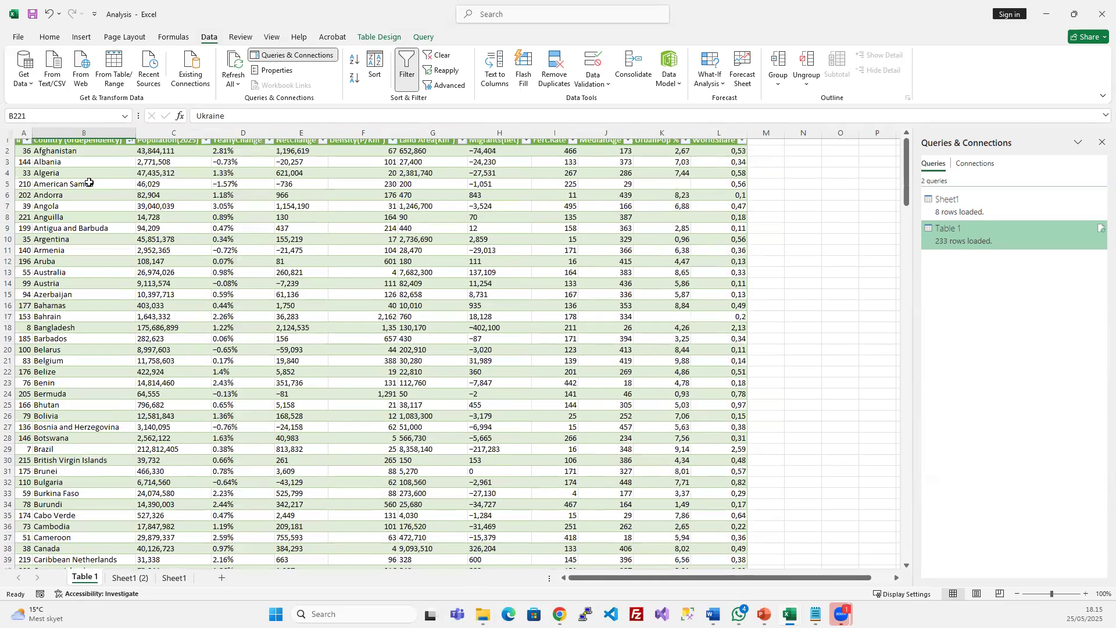
pyautogui.click(88, 179)
# Clear the country sort, re-sort by # smallest to largest, and return to the slide show
pyautogui.click(428, 60)
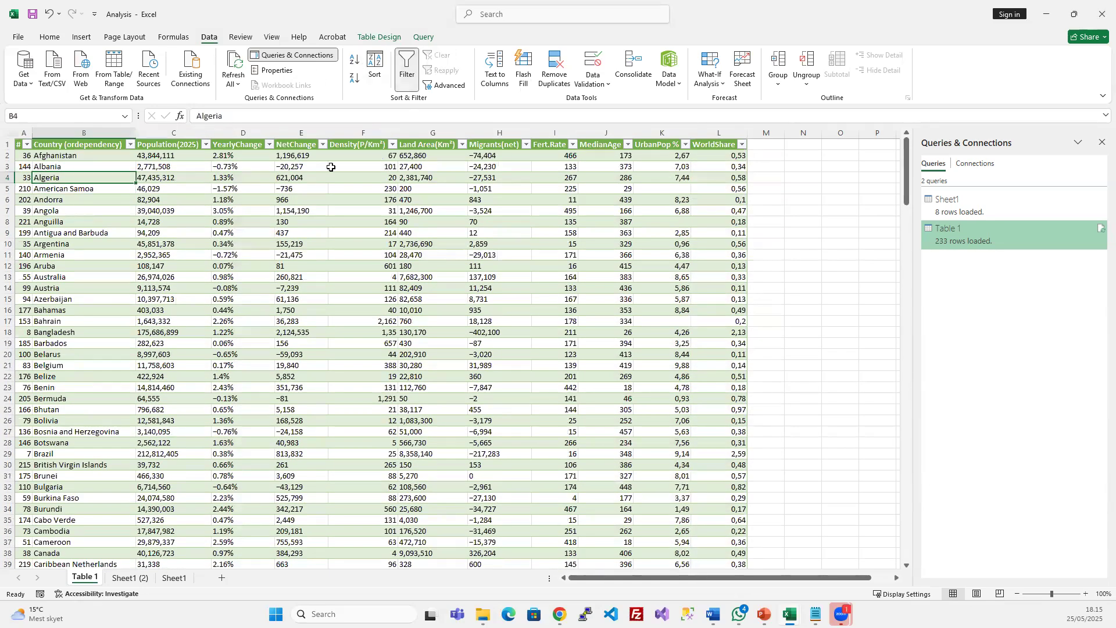
pyautogui.click(283, 200)
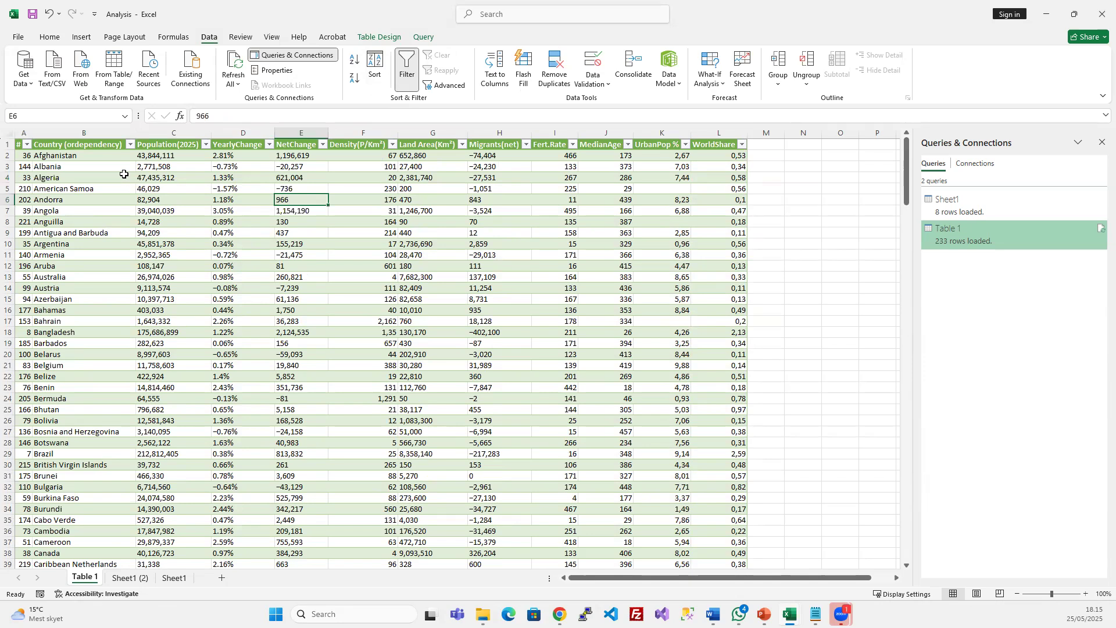
pyautogui.click(27, 144)
pyautogui.click(46, 159)
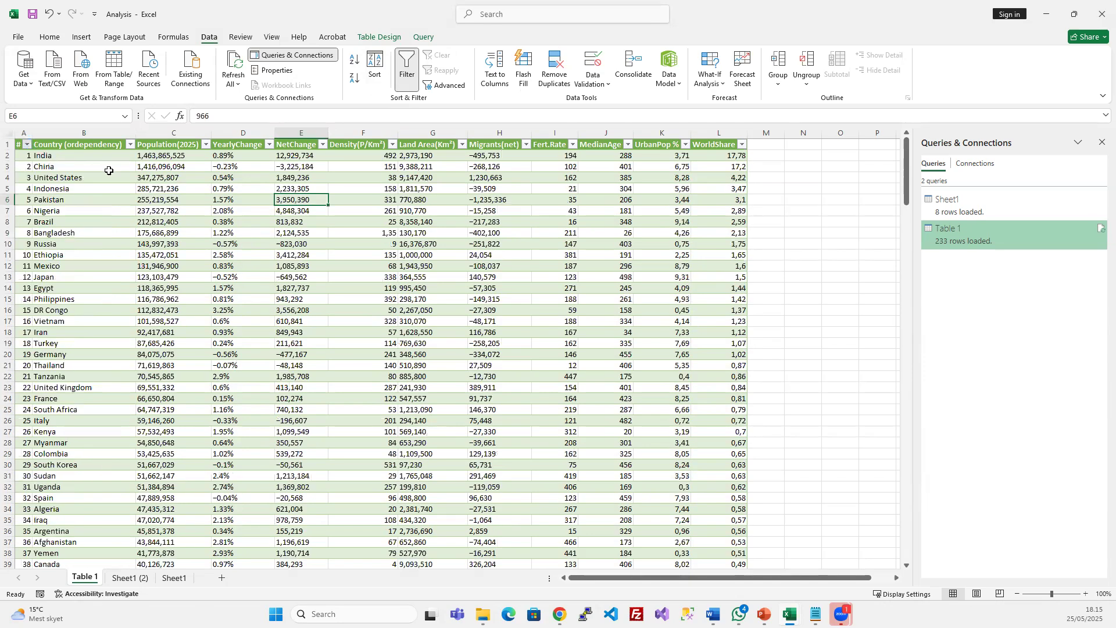
pyautogui.click(336, 233)
pyautogui.click(426, 266)
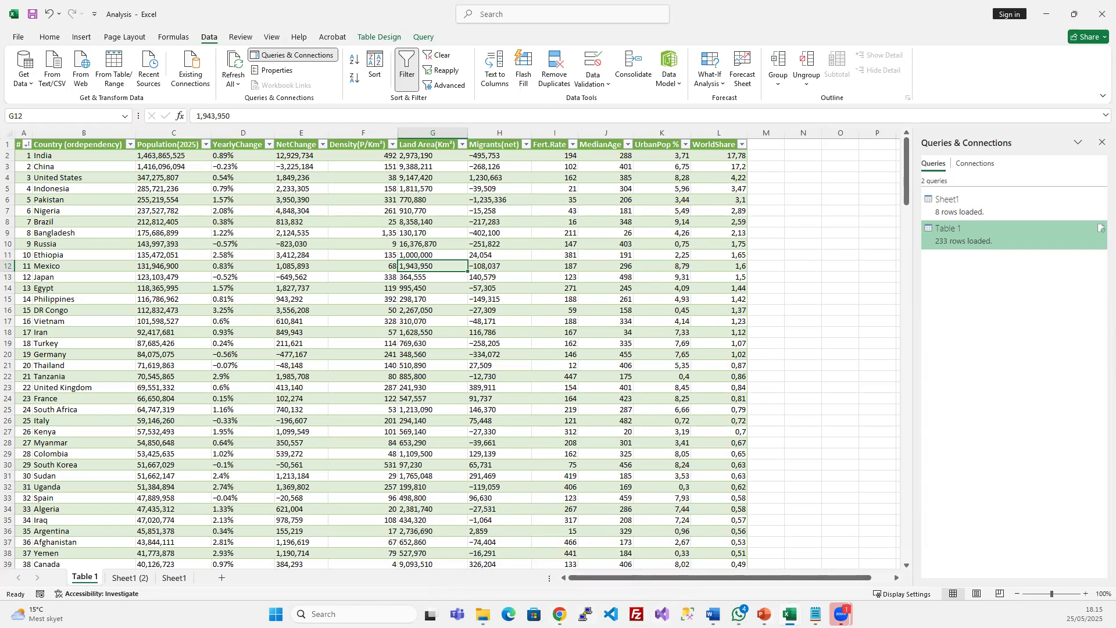
pyautogui.click(764, 613)
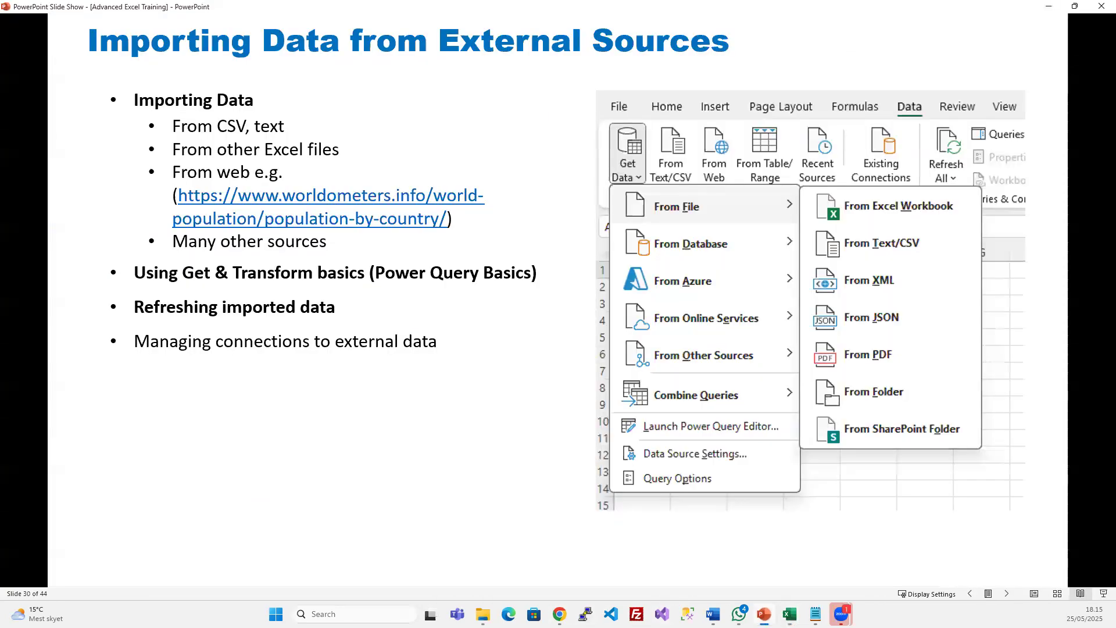
# Advance past slide 31, Using Tables for Data Management, to slide 32, Charts and Visualization
pyautogui.click(537, 205)
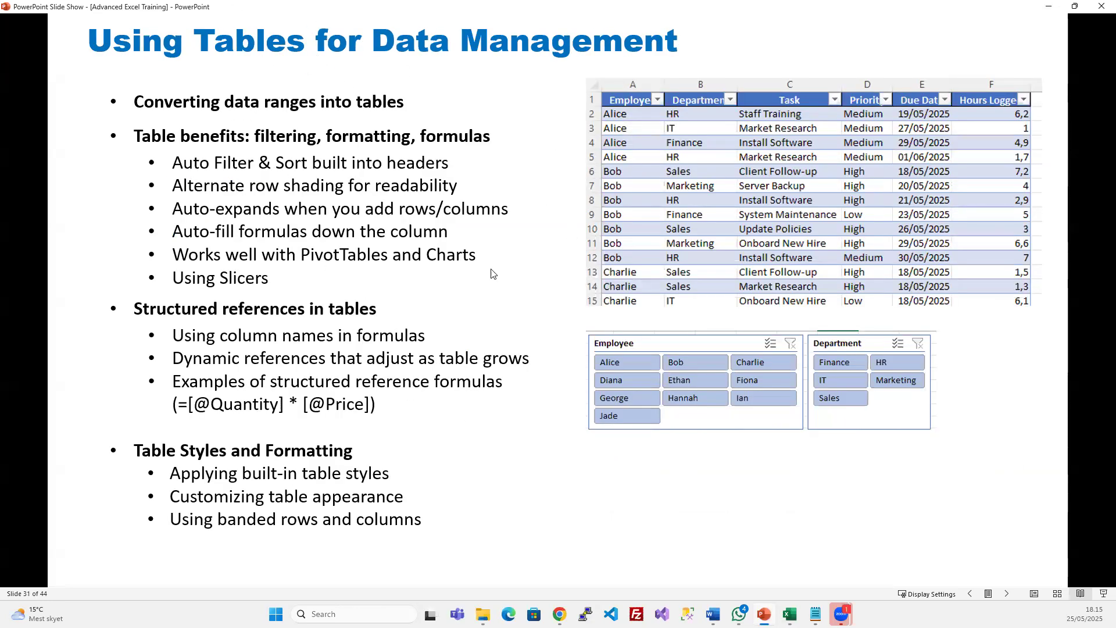
pyautogui.click(523, 268)
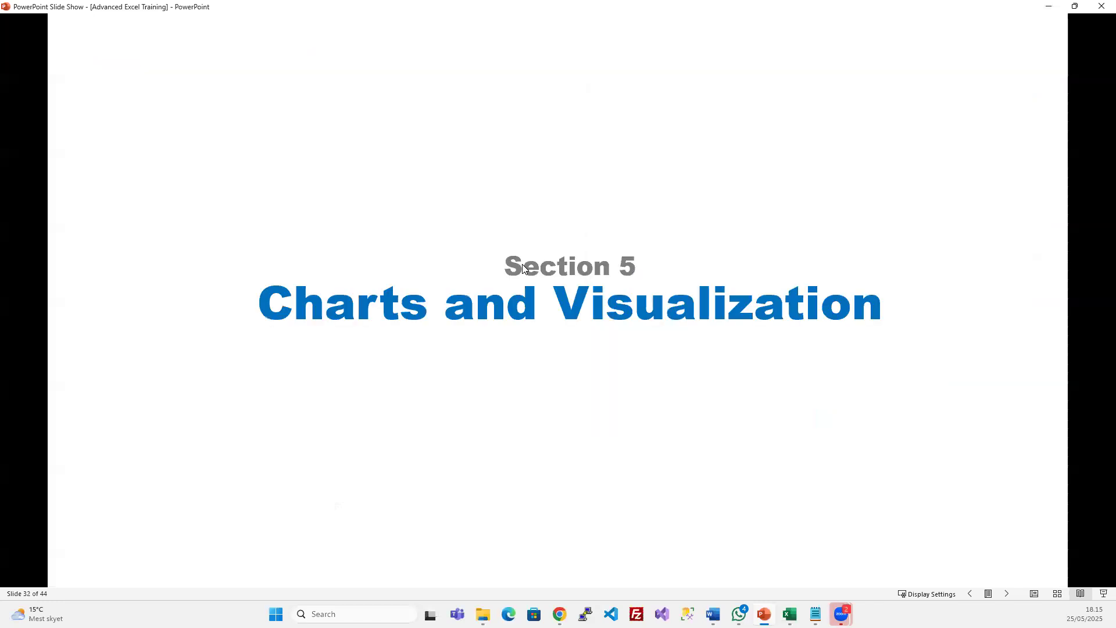